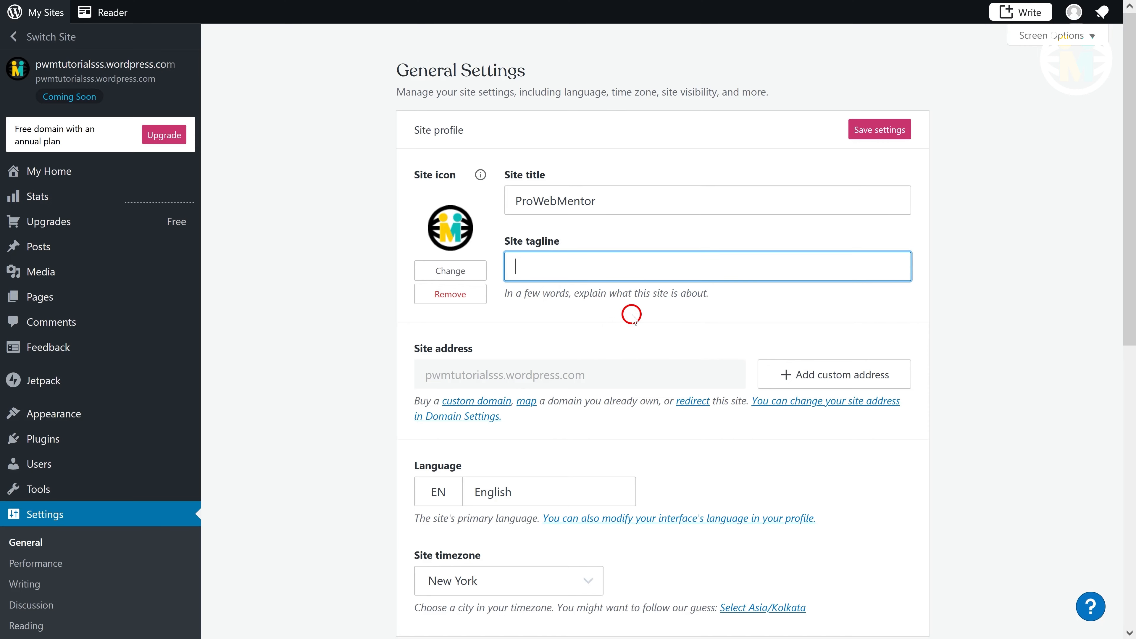
Set the site timezone to New York and save the general settings
{"action": "scroll", "coordinate": [631, 315], "scroll_direction": "down", "scroll_amount": 2}
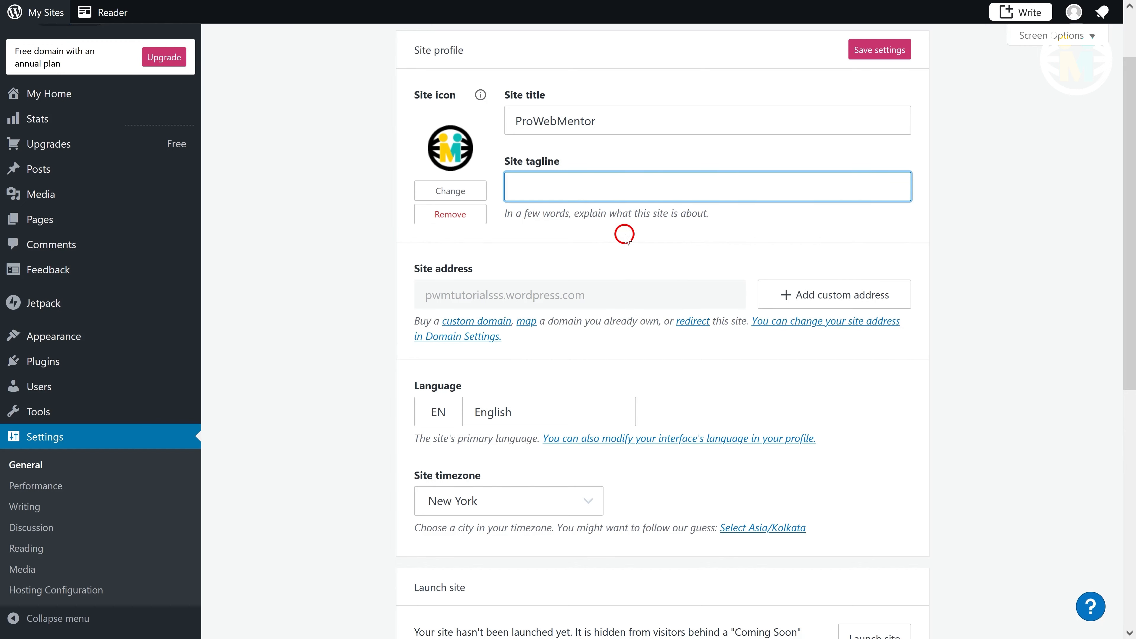
{"action": "scroll", "coordinate": [661, 340], "scroll_direction": "down", "scroll_amount": 2}
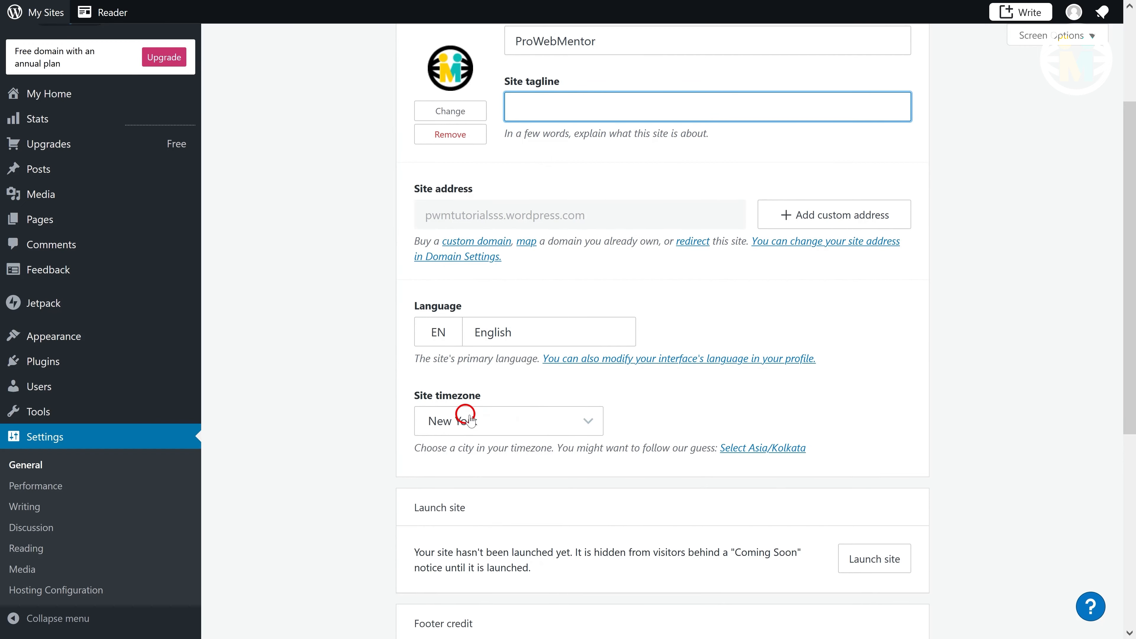
{"action": "left_click", "coordinate": [473, 423]}
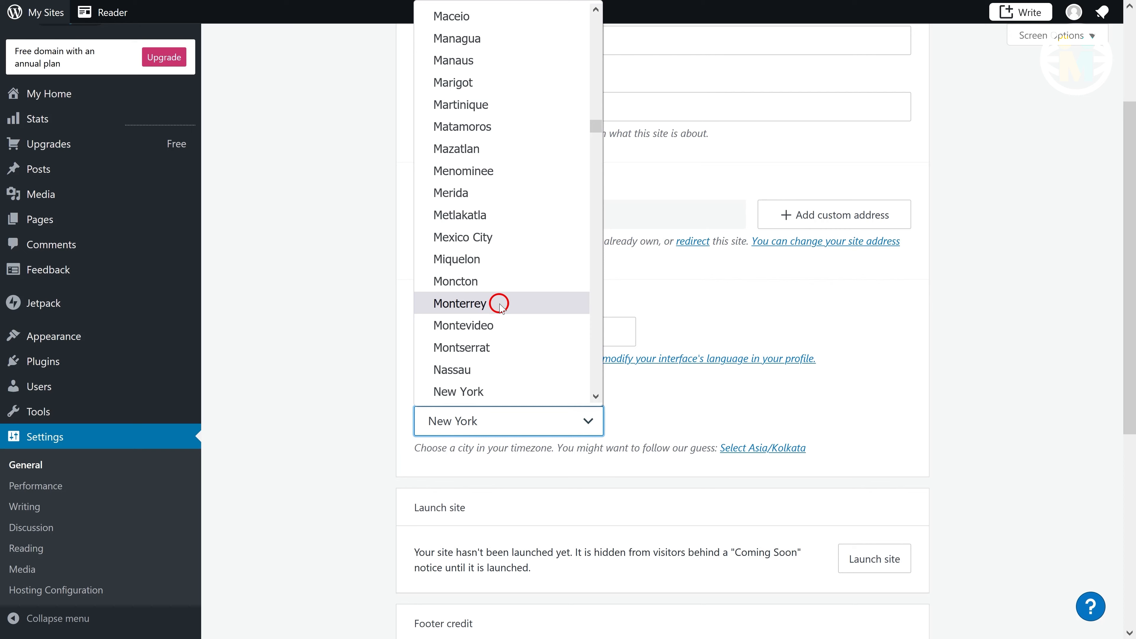
{"action": "left_click", "coordinate": [458, 392]}
{"action": "scroll", "coordinate": [680, 401], "scroll_direction": "down", "scroll_amount": 2}
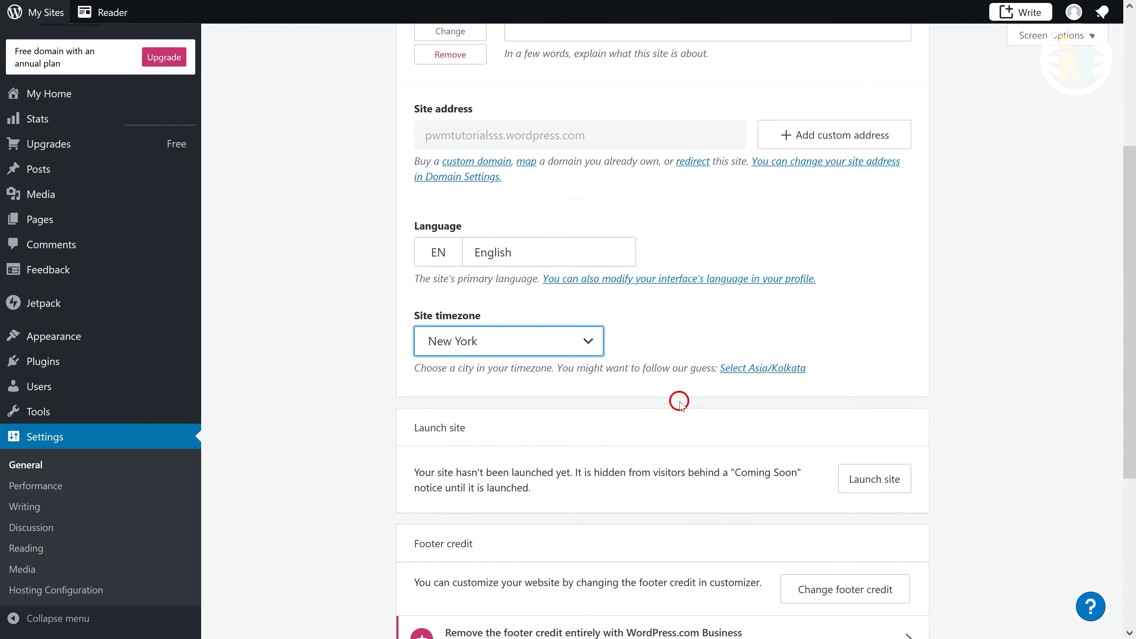
{"action": "scroll", "coordinate": [679, 401], "scroll_direction": "down", "scroll_amount": 2}
{"action": "scroll", "coordinate": [601, 376], "scroll_direction": "down", "scroll_amount": 4}
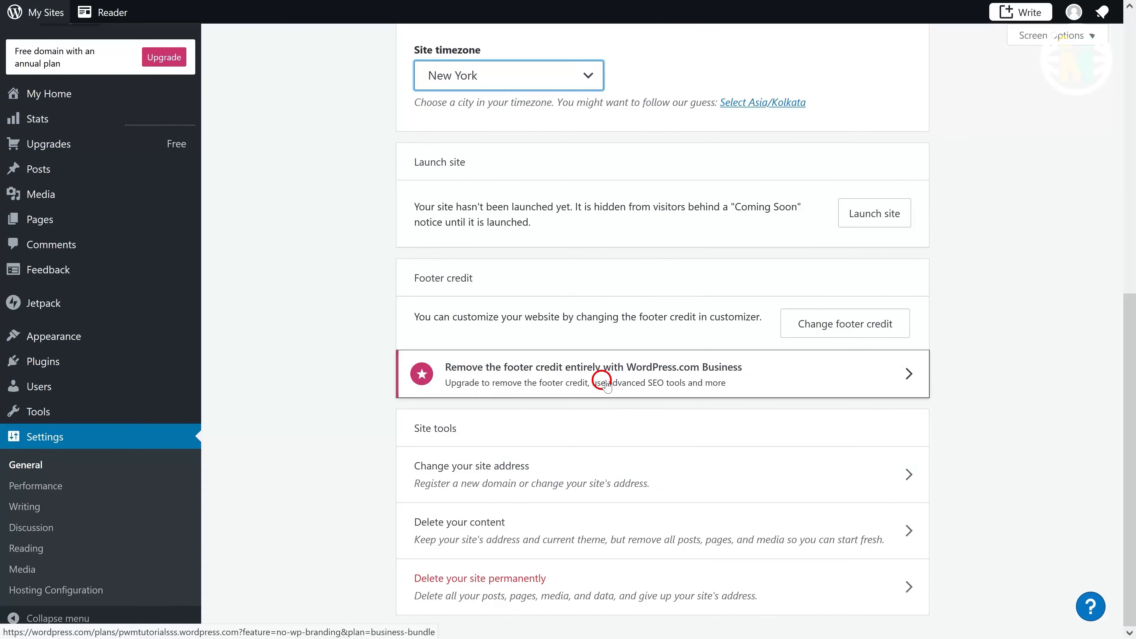
{"action": "scroll", "coordinate": [601, 376], "scroll_direction": "up", "scroll_amount": 10}
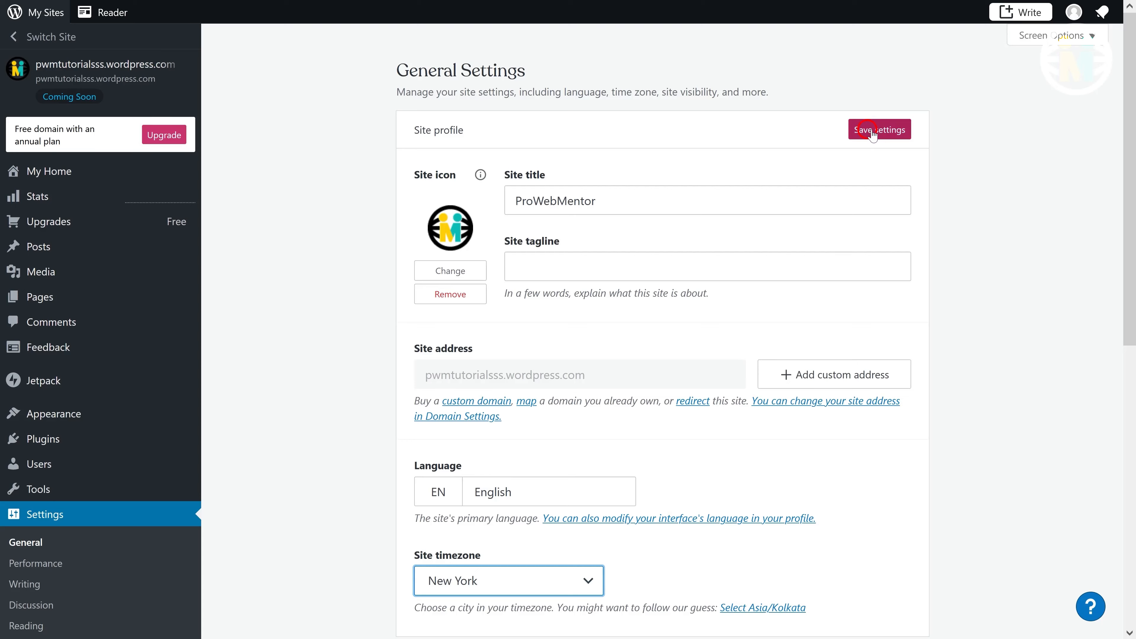
{"action": "left_click", "coordinate": [873, 132]}
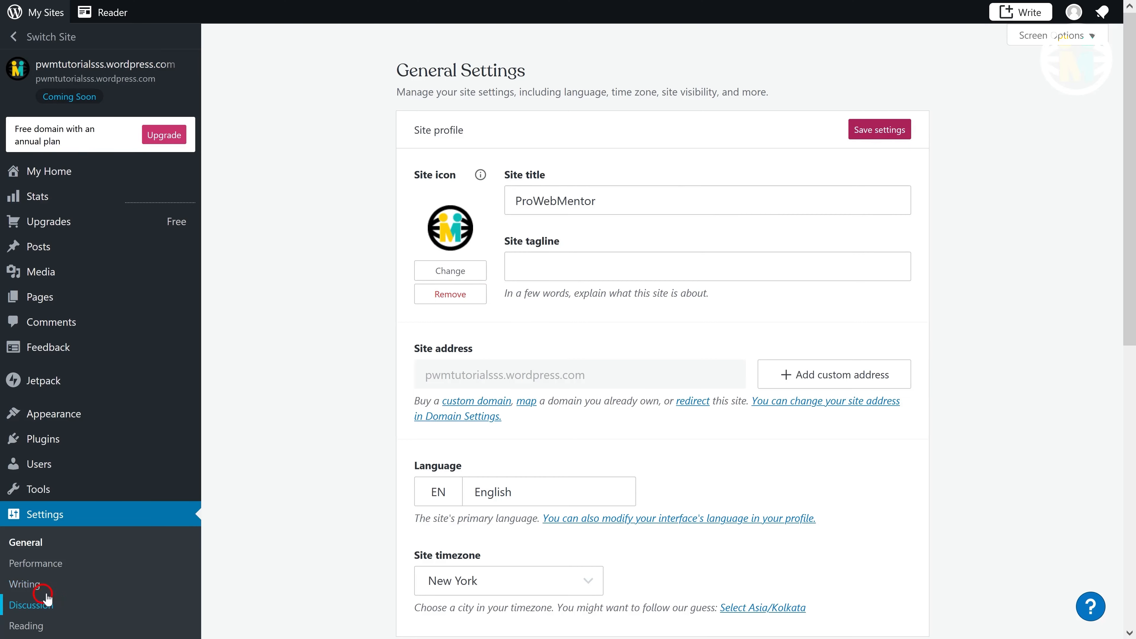
In the Writing settings, enable the Testimonials content type with 10 per page and save
{"action": "left_click", "coordinate": [25, 583]}
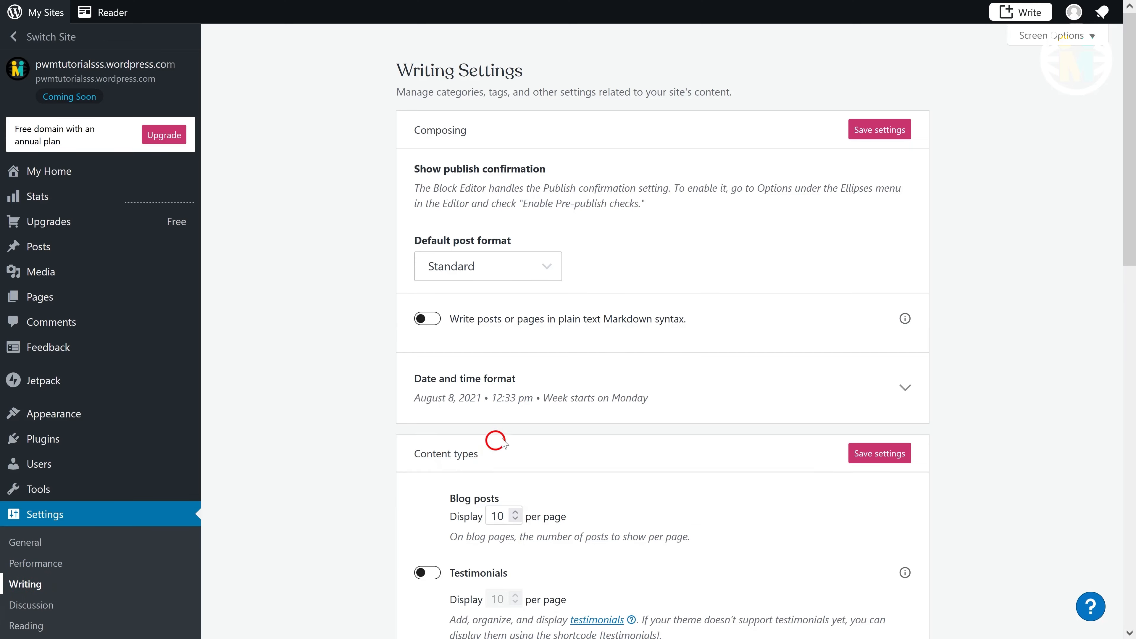
{"action": "scroll", "coordinate": [619, 367], "scroll_direction": "down", "scroll_amount": 7}
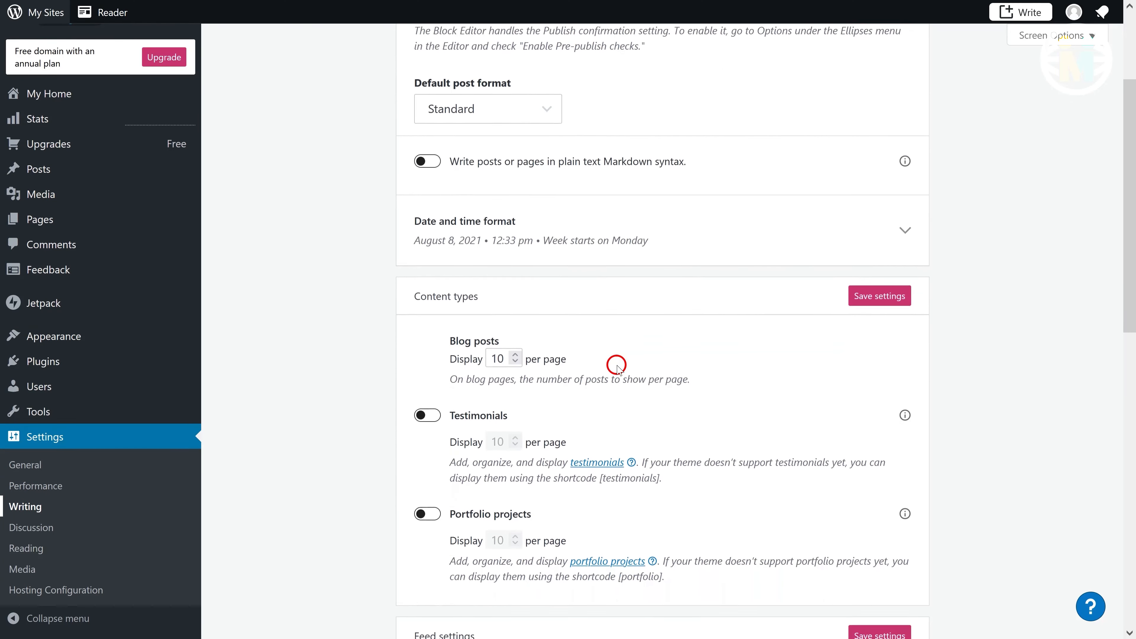
{"action": "left_click", "coordinate": [427, 253]}
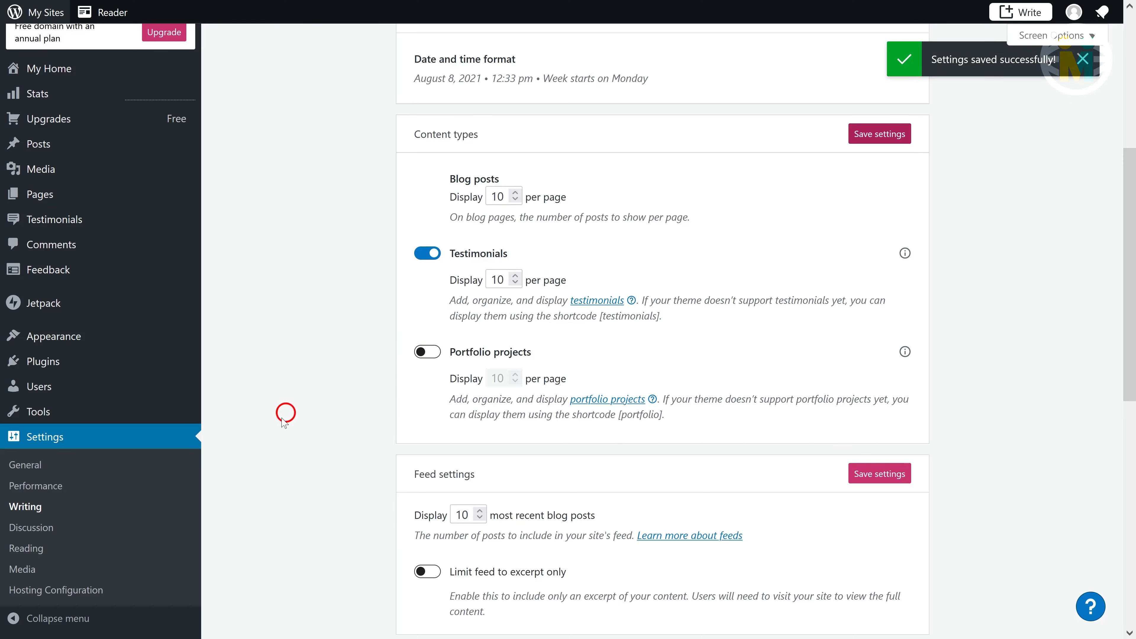
{"action": "scroll", "coordinate": [272, 430], "scroll_direction": "down", "scroll_amount": 2}
{"action": "scroll", "coordinate": [277, 479], "scroll_direction": "down", "scroll_amount": 2}
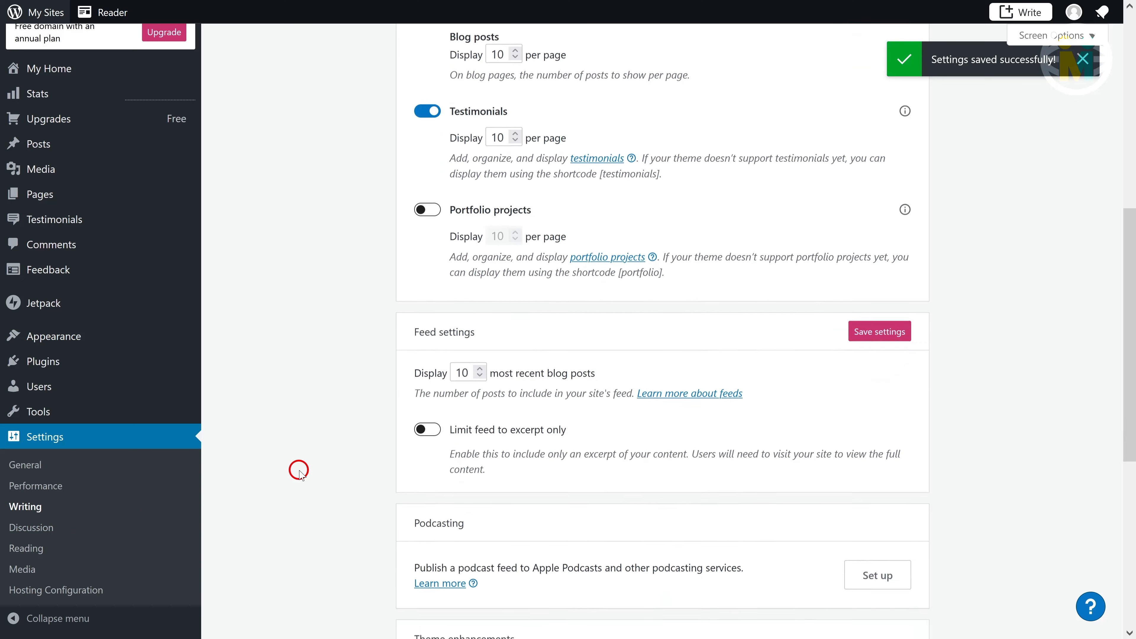
In the Reading settings, choose Blog as the posts page for the static homepage setup
{"action": "left_click", "coordinate": [39, 550]}
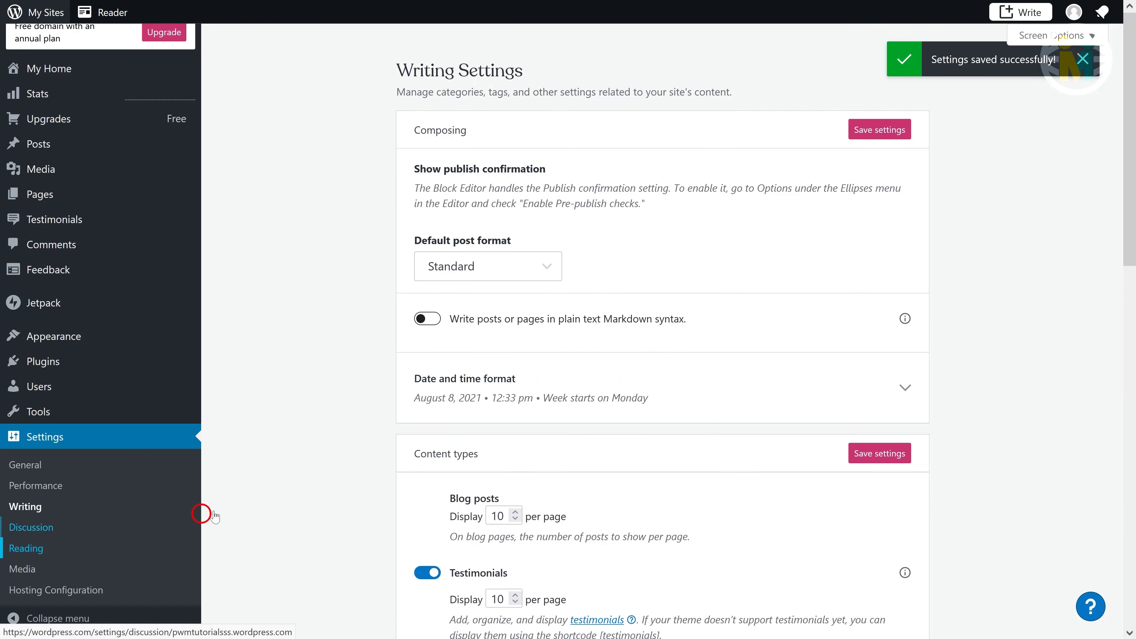
{"action": "scroll", "coordinate": [567, 353], "scroll_direction": "up", "scroll_amount": 1}
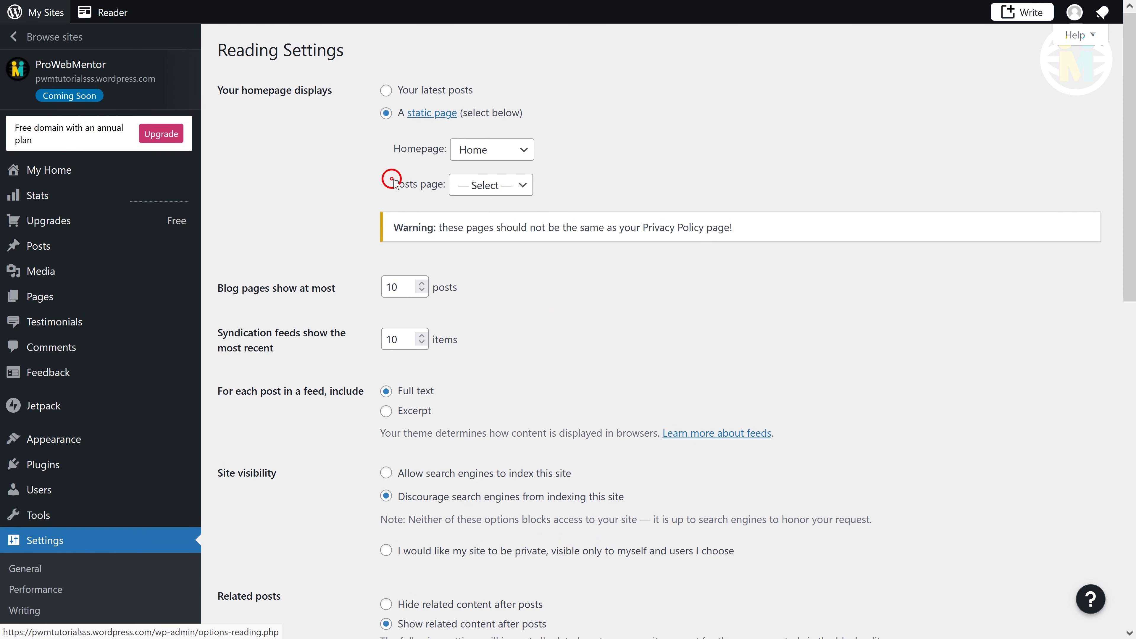
{"action": "left_click", "coordinate": [477, 185]}
{"action": "left_click", "coordinate": [466, 265]}
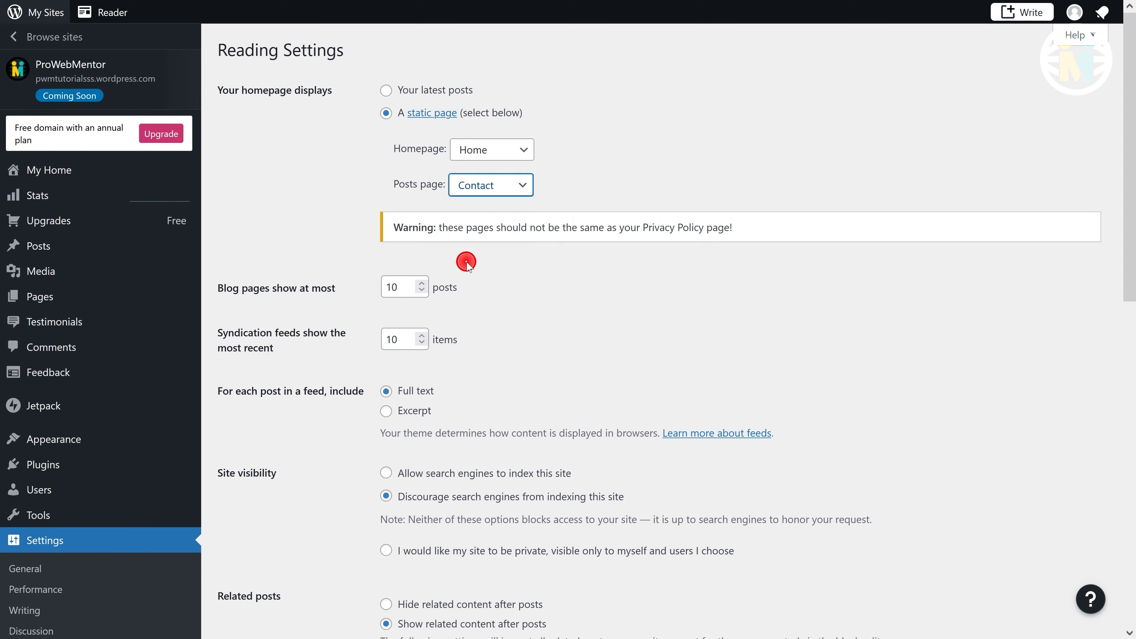
{"action": "left_click", "coordinate": [481, 188]}
{"action": "left_click", "coordinate": [467, 250]}
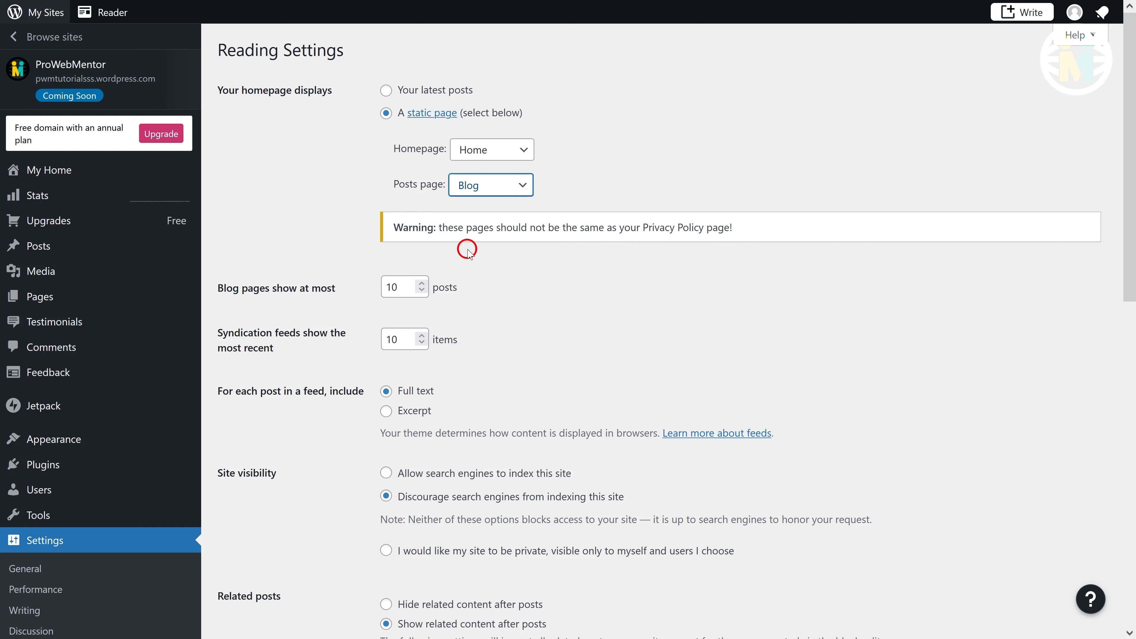
Change the site visibility to allow search engines to index this site
{"action": "scroll", "coordinate": [537, 301], "scroll_direction": "down", "scroll_amount": 4}
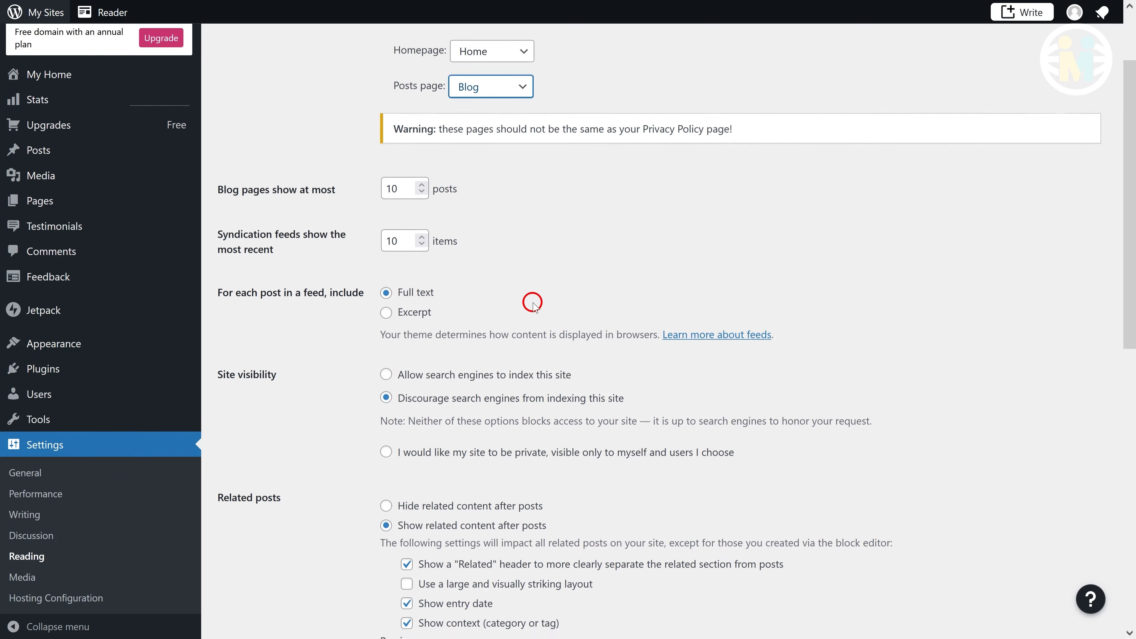
{"action": "scroll", "coordinate": [532, 302], "scroll_direction": "down", "scroll_amount": 2}
{"action": "left_click_drag", "start_coordinate": [211, 234], "coordinate": [257, 230]}
{"action": "left_click", "coordinate": [268, 231]}
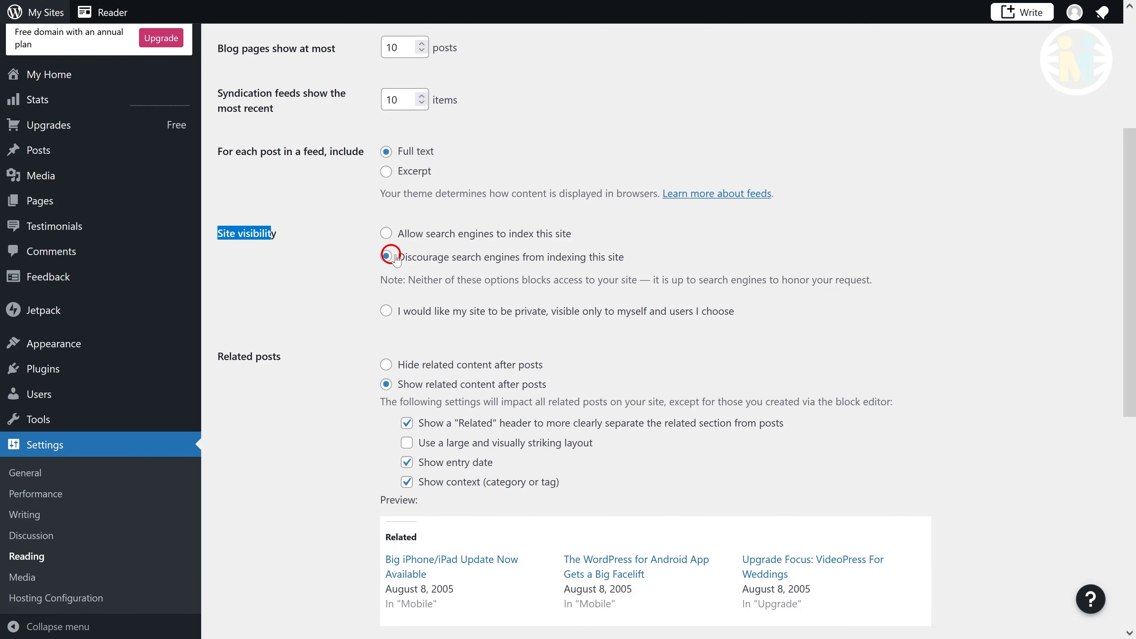
{"action": "left_click_drag", "start_coordinate": [396, 258], "coordinate": [643, 261]}
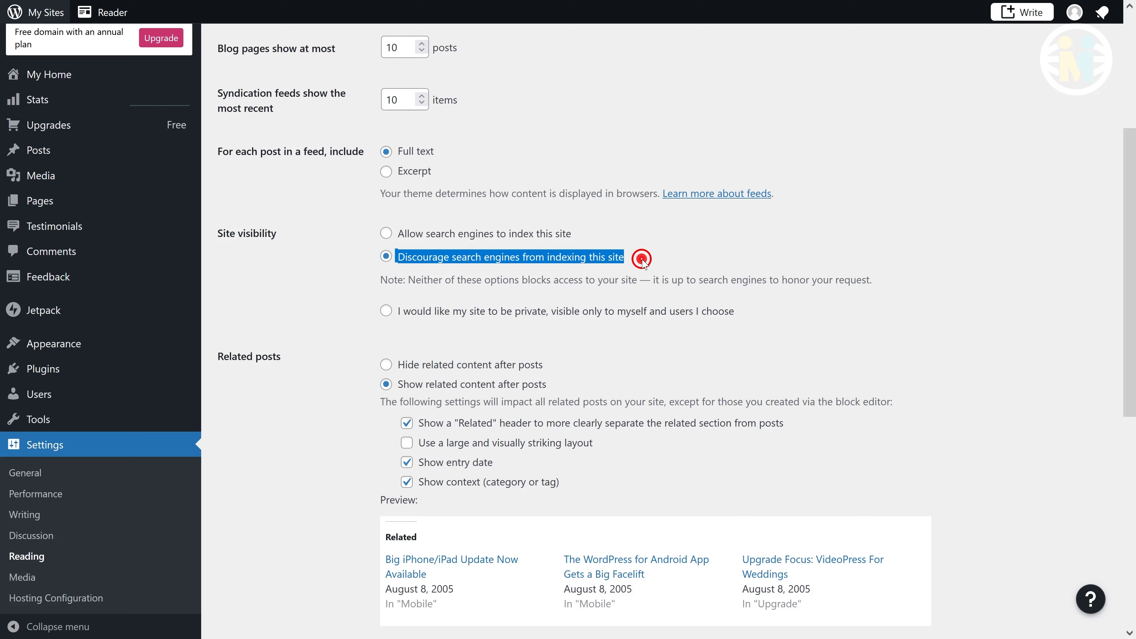
{"action": "left_click", "coordinate": [601, 253]}
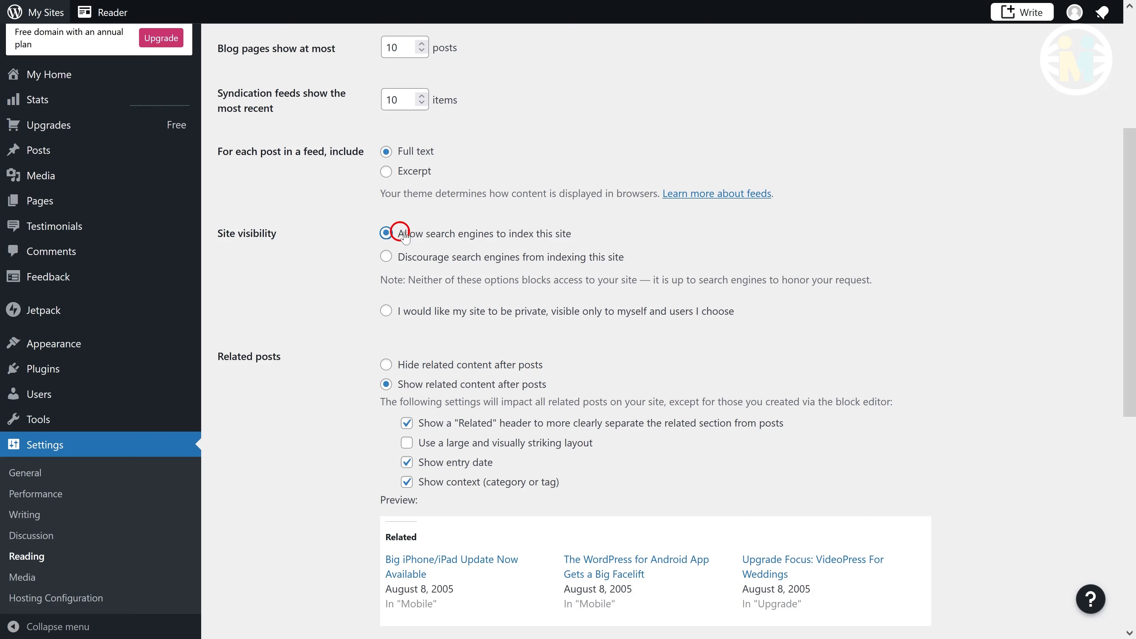
{"action": "left_click_drag", "start_coordinate": [395, 255], "coordinate": [639, 258]}
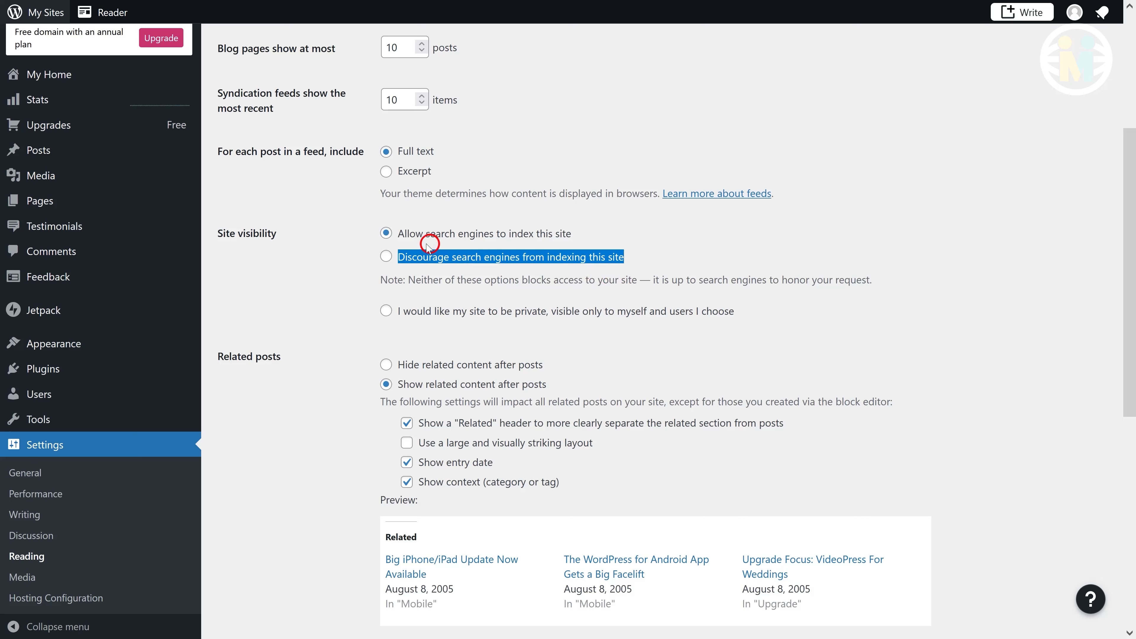
{"action": "left_click_drag", "start_coordinate": [396, 233], "coordinate": [574, 241]}
{"action": "left_click", "coordinate": [530, 235]}
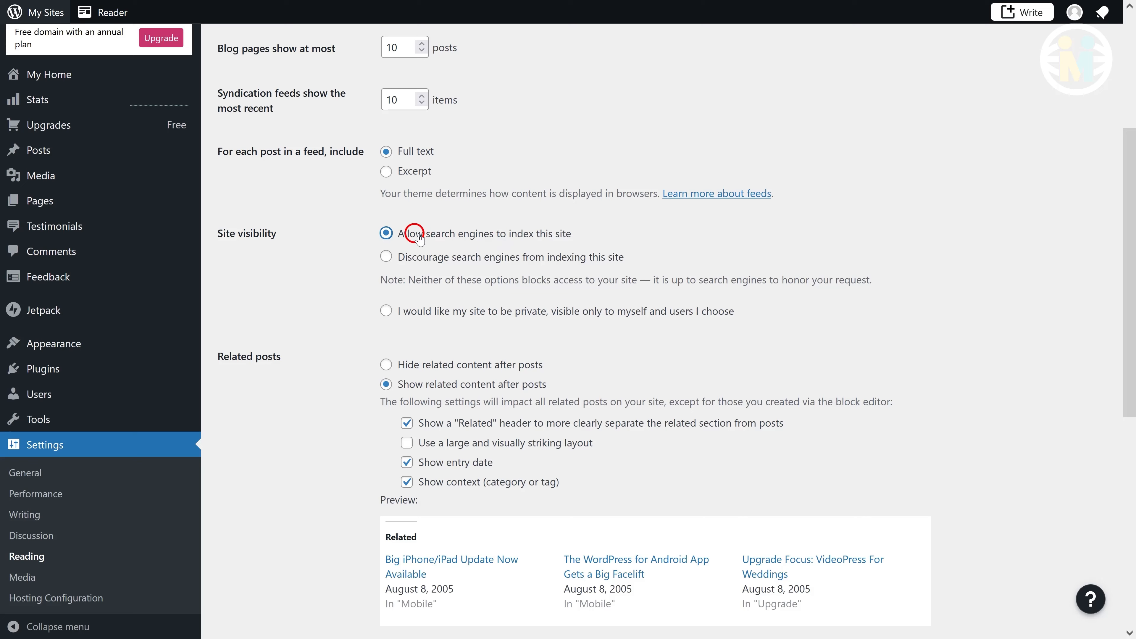
{"action": "left_click_drag", "start_coordinate": [404, 233], "coordinate": [567, 241]}
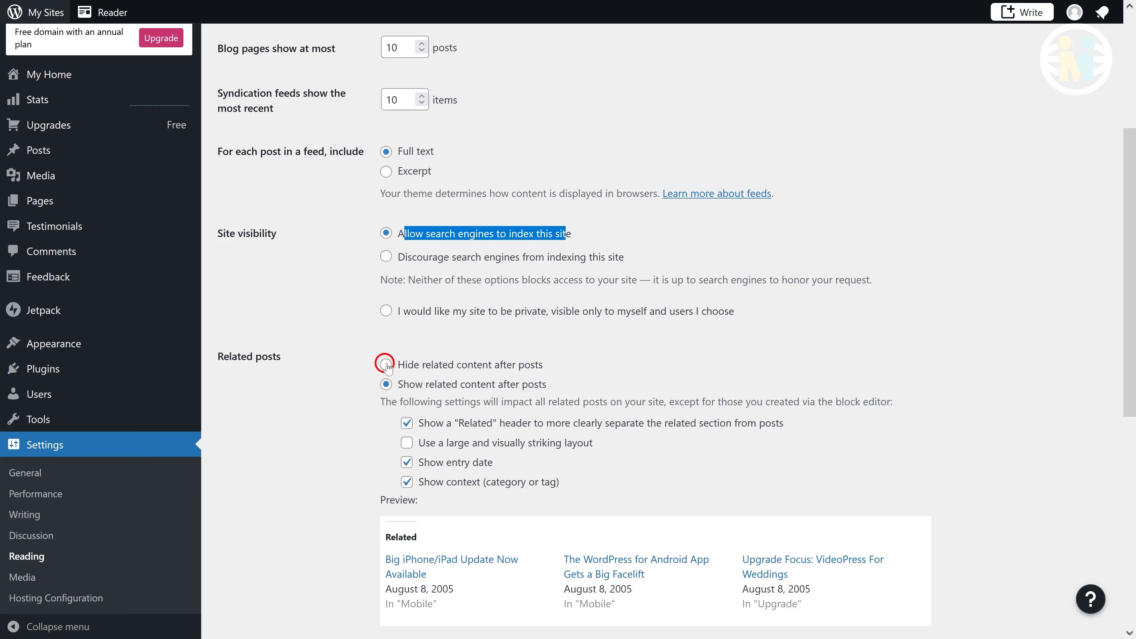
Give related posts the large and visually striking layout without entry date or context, and save the reading settings
{"action": "left_click_drag", "start_coordinate": [219, 354], "coordinate": [266, 353]}
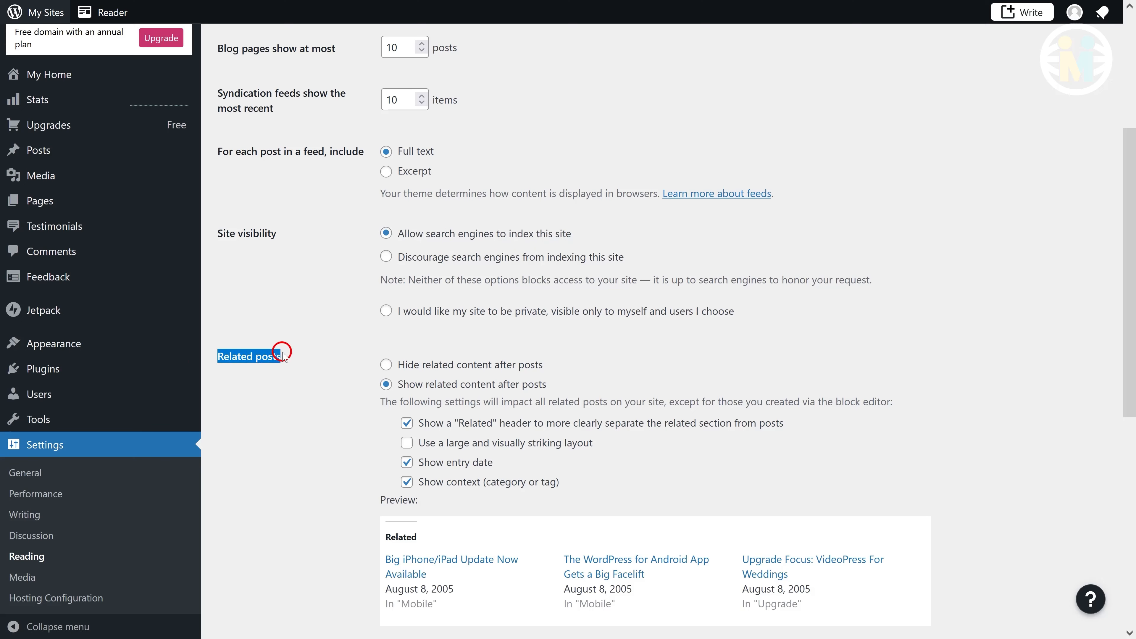
{"action": "scroll", "coordinate": [424, 368], "scroll_direction": "down", "scroll_amount": 2}
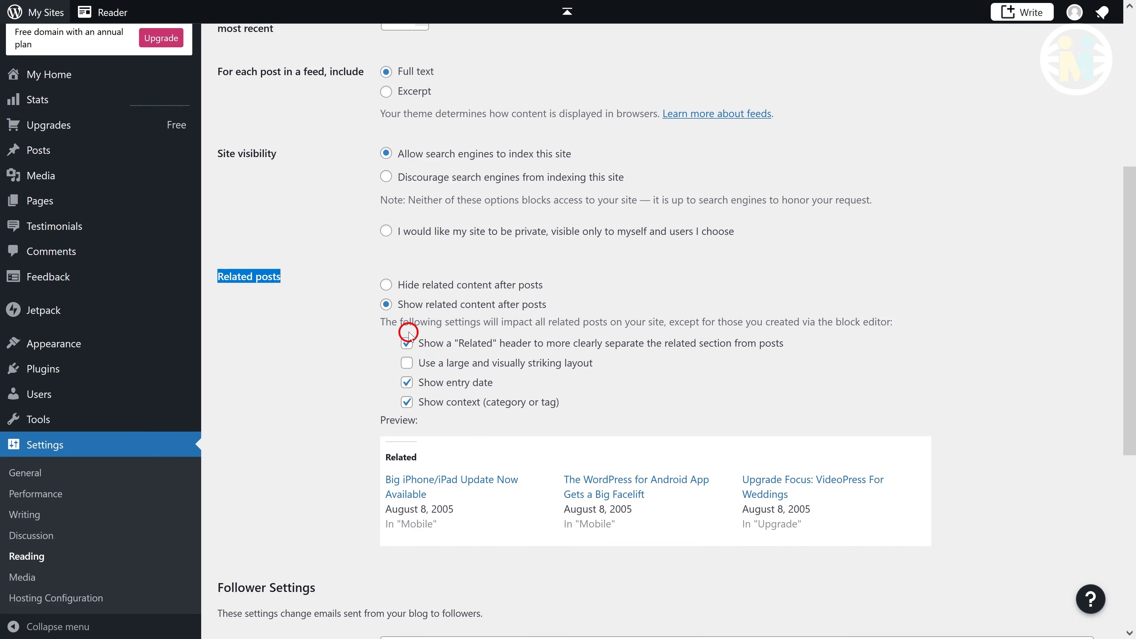
{"action": "left_click_drag", "start_coordinate": [399, 305], "coordinate": [541, 305]}
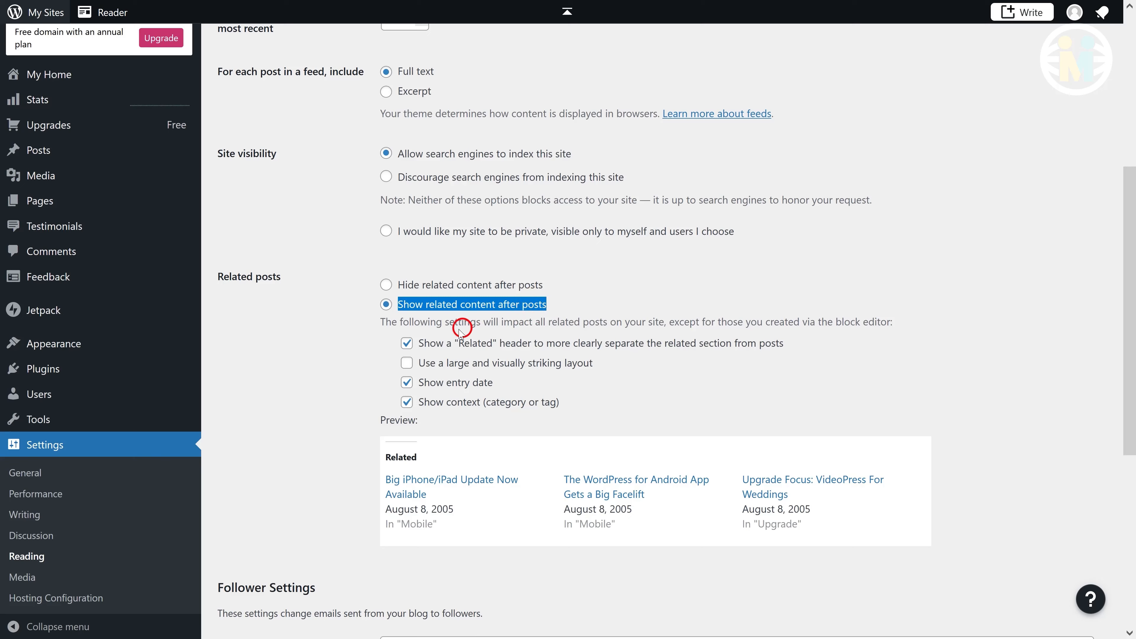
{"action": "left_click", "coordinate": [408, 344]}
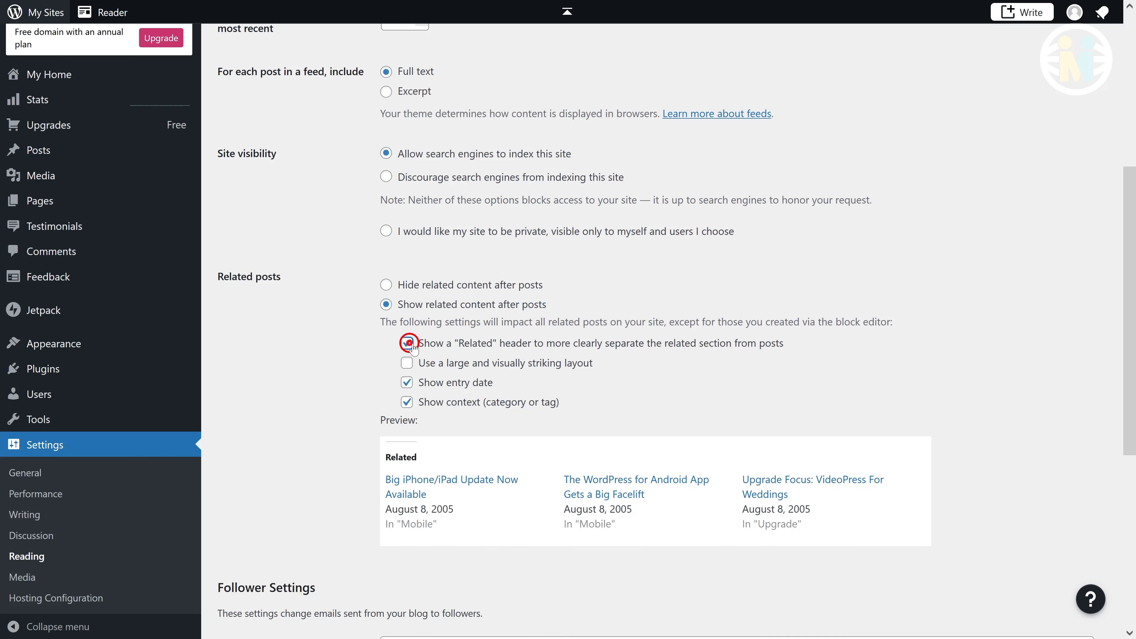
{"action": "left_click", "coordinate": [407, 364]}
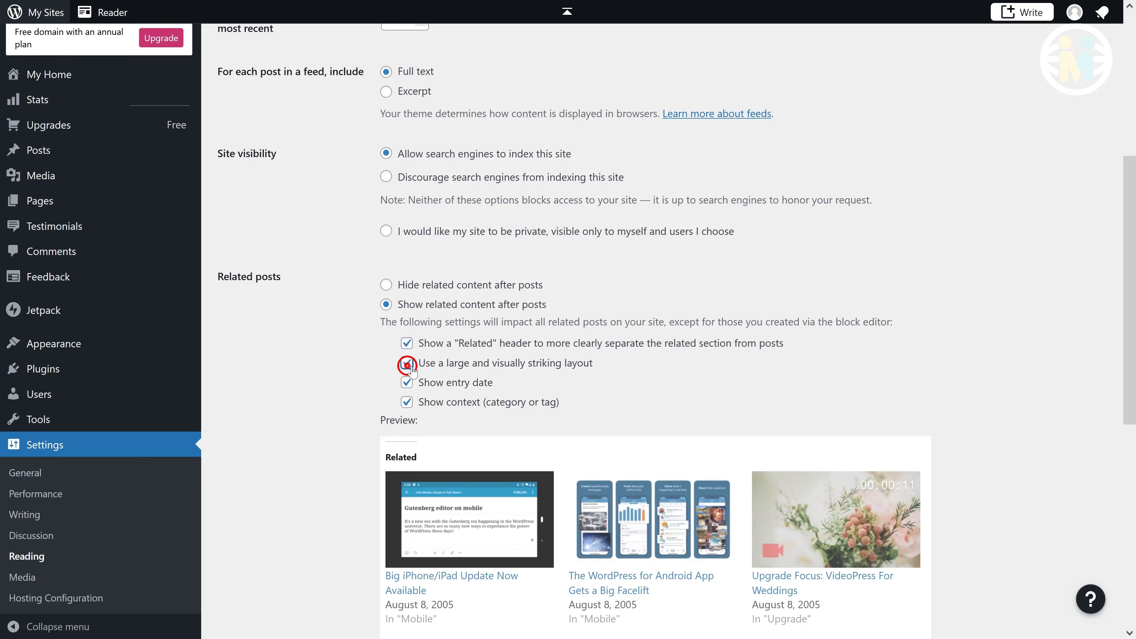
{"action": "left_click", "coordinate": [406, 383]}
{"action": "left_click", "coordinate": [407, 401]}
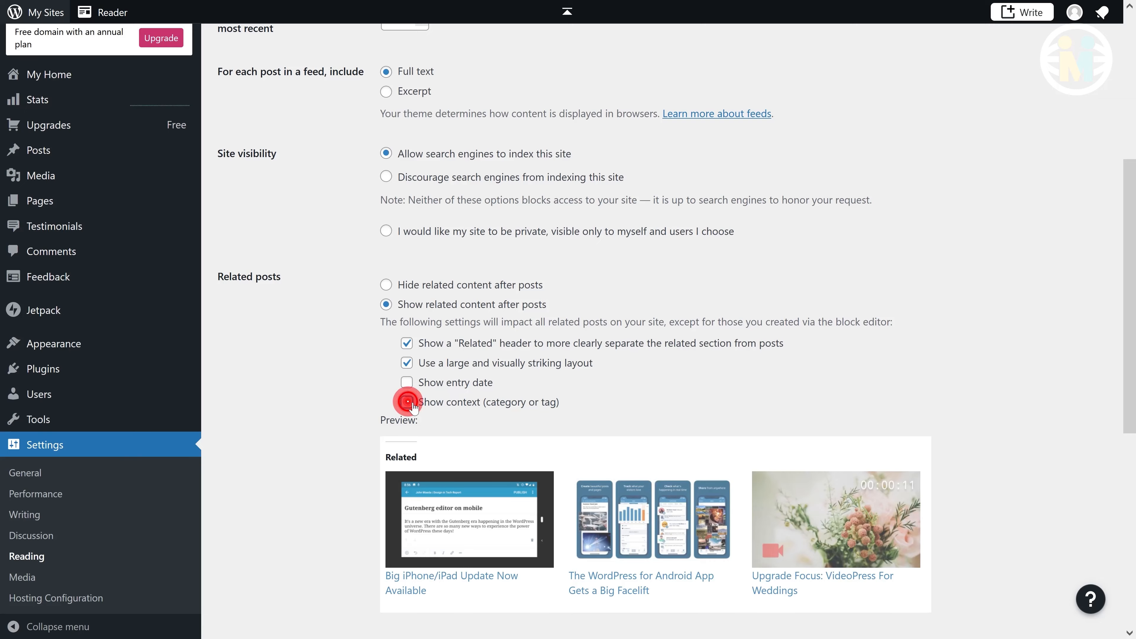
{"action": "scroll", "coordinate": [349, 411], "scroll_direction": "down", "scroll_amount": 9}
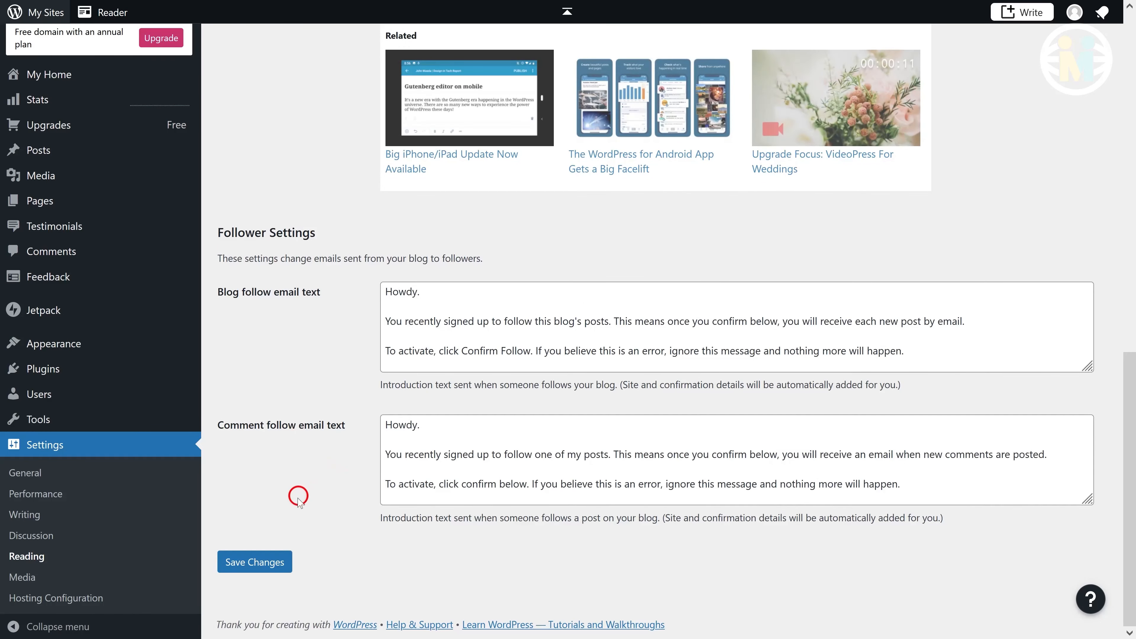
{"action": "left_click", "coordinate": [267, 563]}
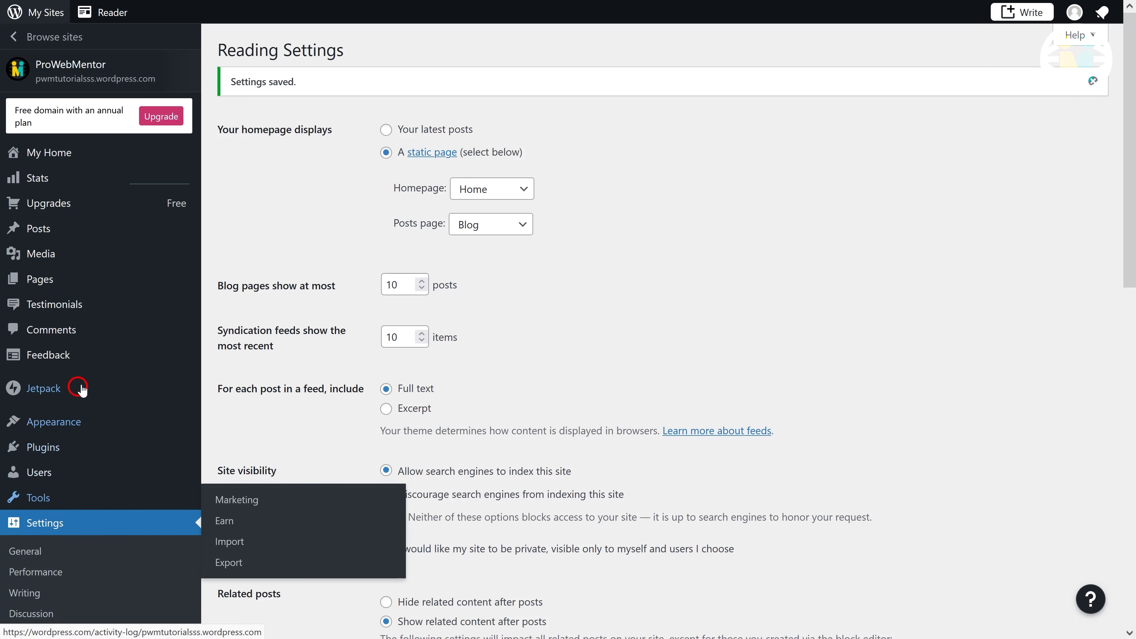
Search the site's theme library for 2021, and view the recommended and trending themes
{"action": "mouse_move", "coordinate": [45, 420]}
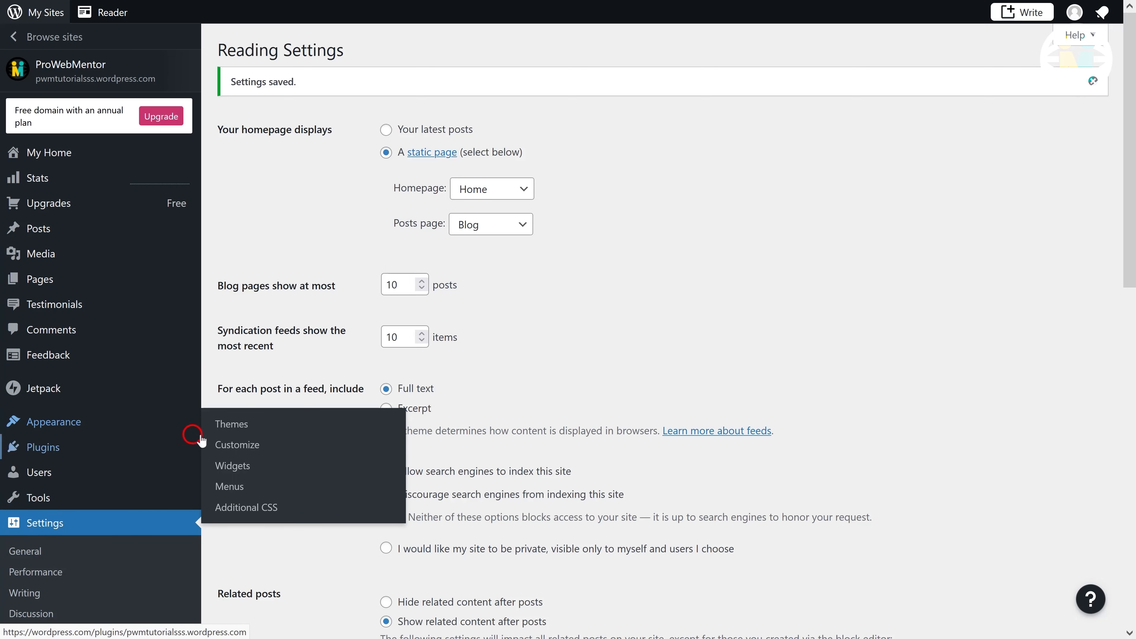
{"action": "left_click", "coordinate": [231, 428]}
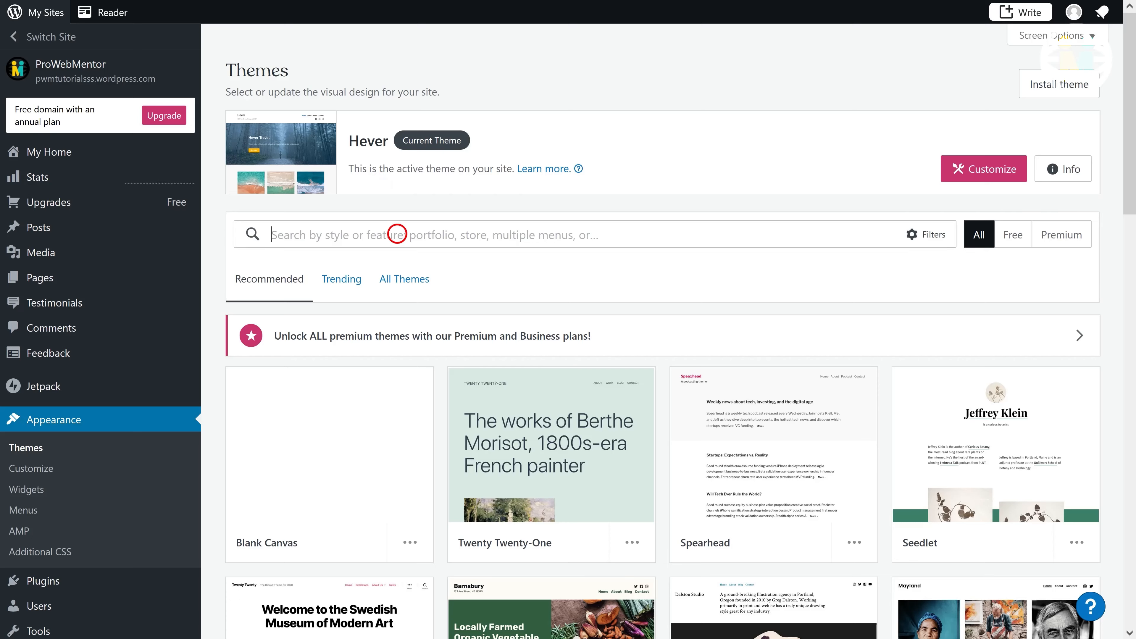
{"action": "left_click", "coordinate": [397, 233]}
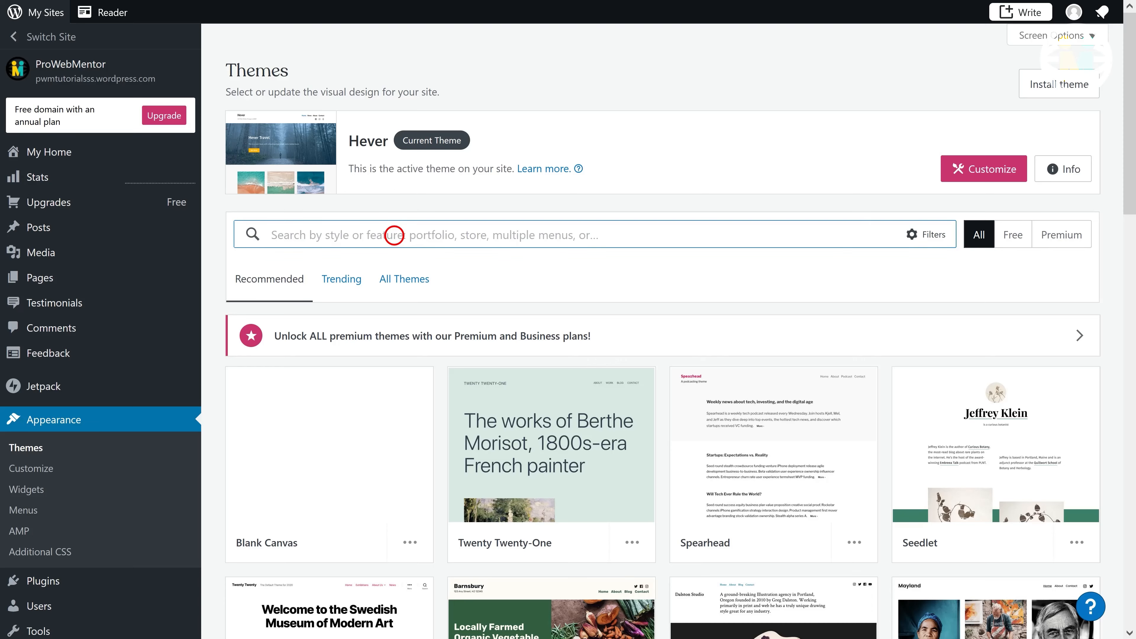
{"action": "type", "text": "2021"}
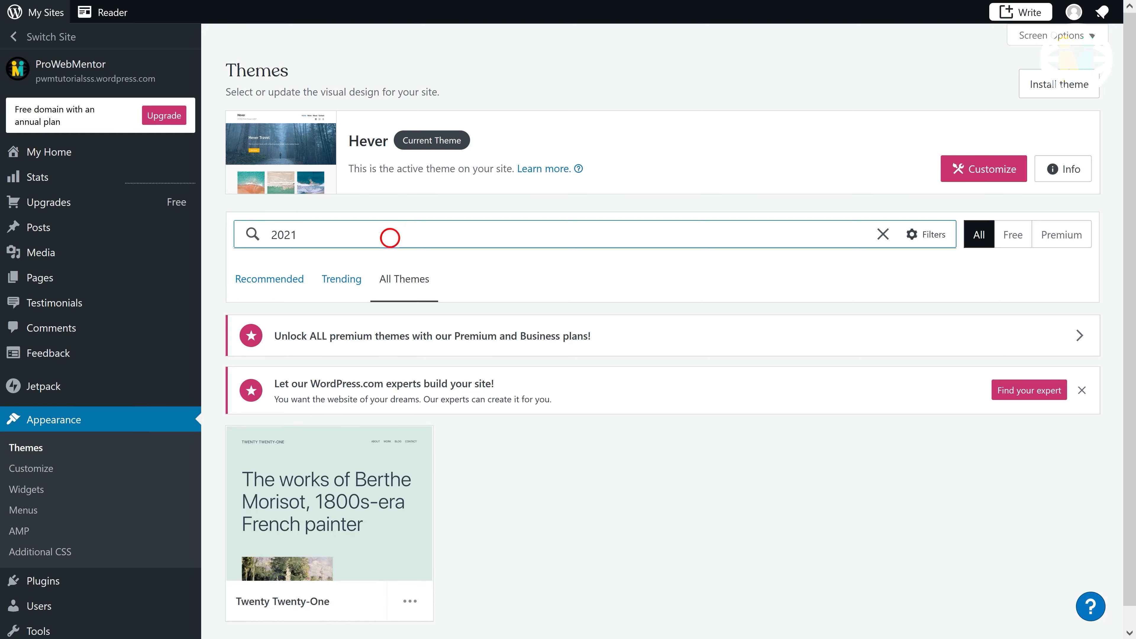
{"action": "left_click", "coordinate": [274, 283]}
{"action": "left_click", "coordinate": [342, 286]}
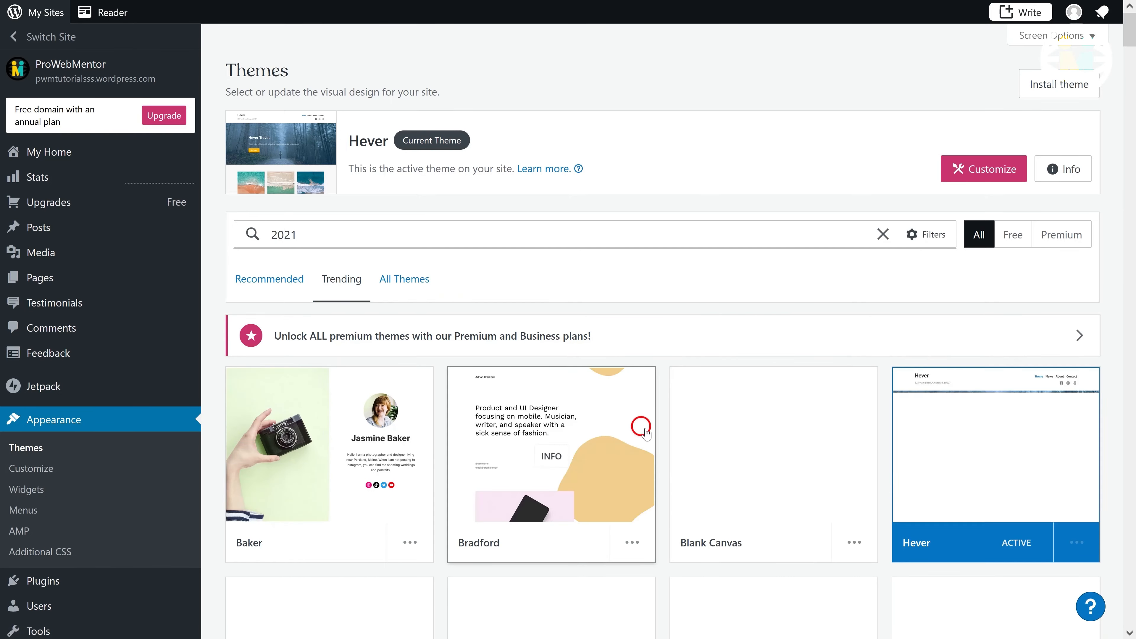
Preview the Hever theme's live demo from the trending themes, look through its homepage, and view all themes
{"action": "scroll", "coordinate": [649, 448], "scroll_direction": "down", "scroll_amount": 3}
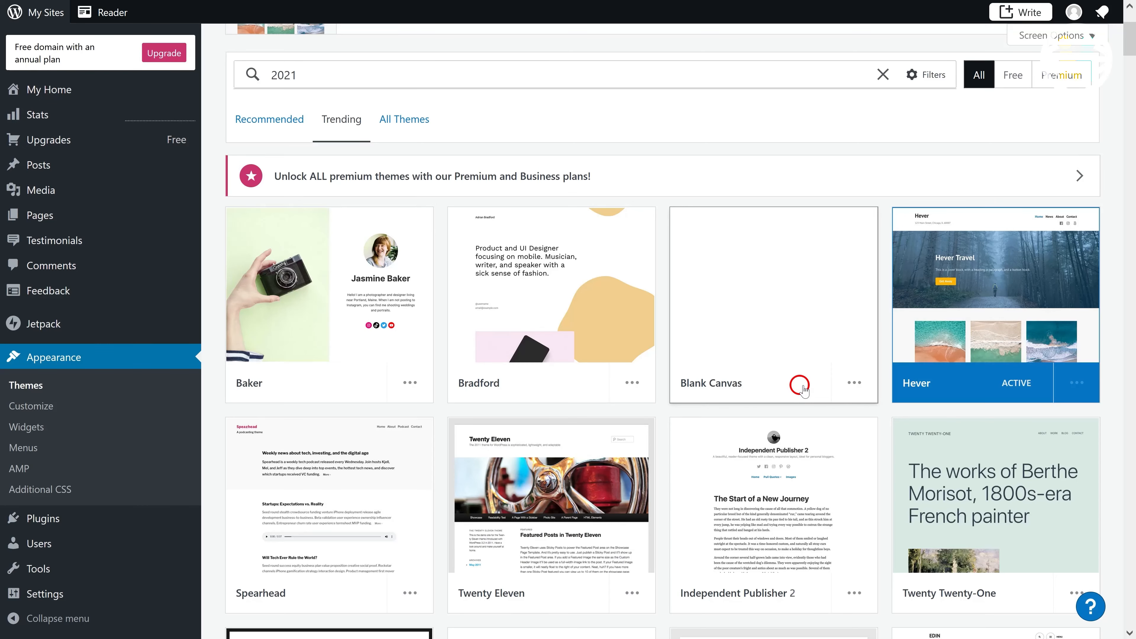
{"action": "left_click", "coordinate": [1091, 371]}
{"action": "left_click", "coordinate": [980, 281]}
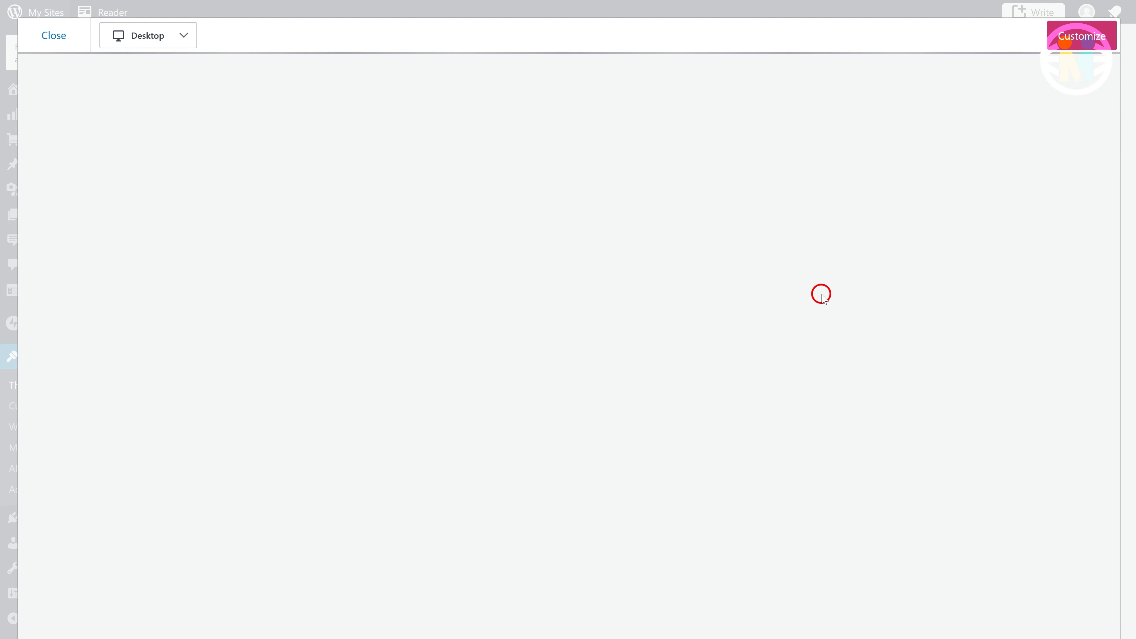
{"action": "scroll", "coordinate": [684, 385], "scroll_direction": "down", "scroll_amount": 9}
{"action": "scroll", "coordinate": [684, 387], "scroll_direction": "up", "scroll_amount": 9}
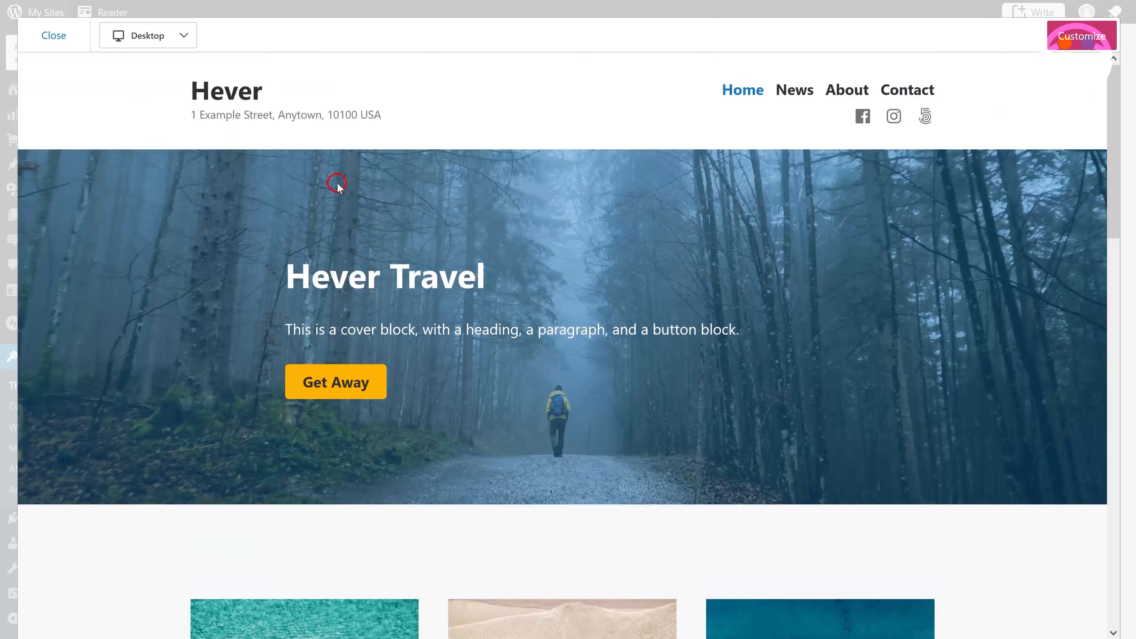
{"action": "scroll", "coordinate": [337, 185], "scroll_direction": "down", "scroll_amount": 9}
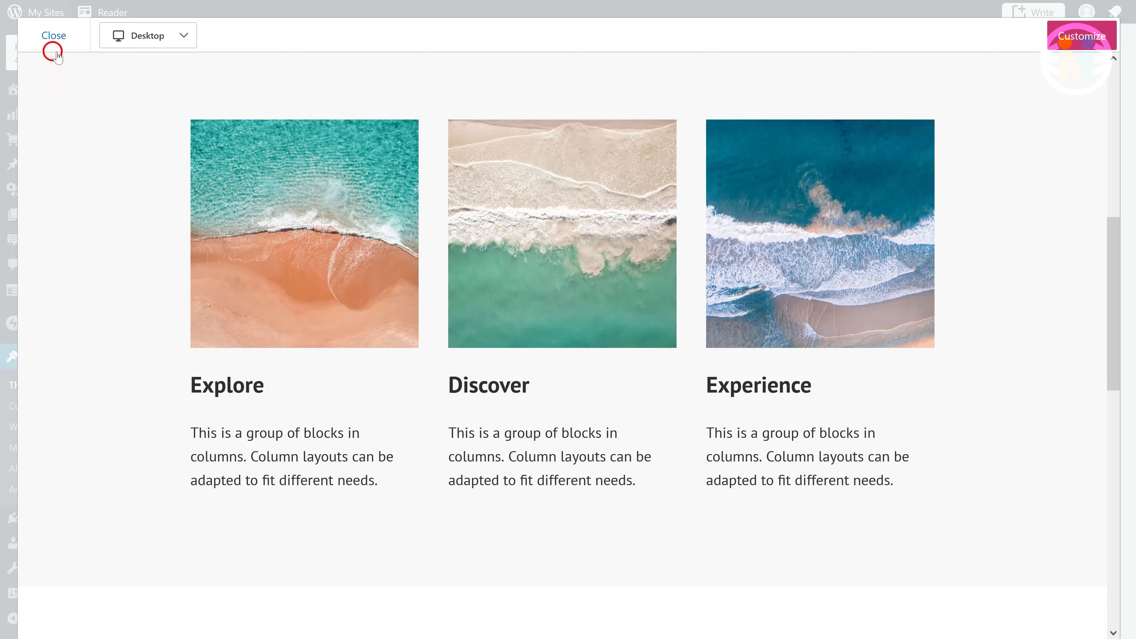
{"action": "left_click", "coordinate": [56, 53]}
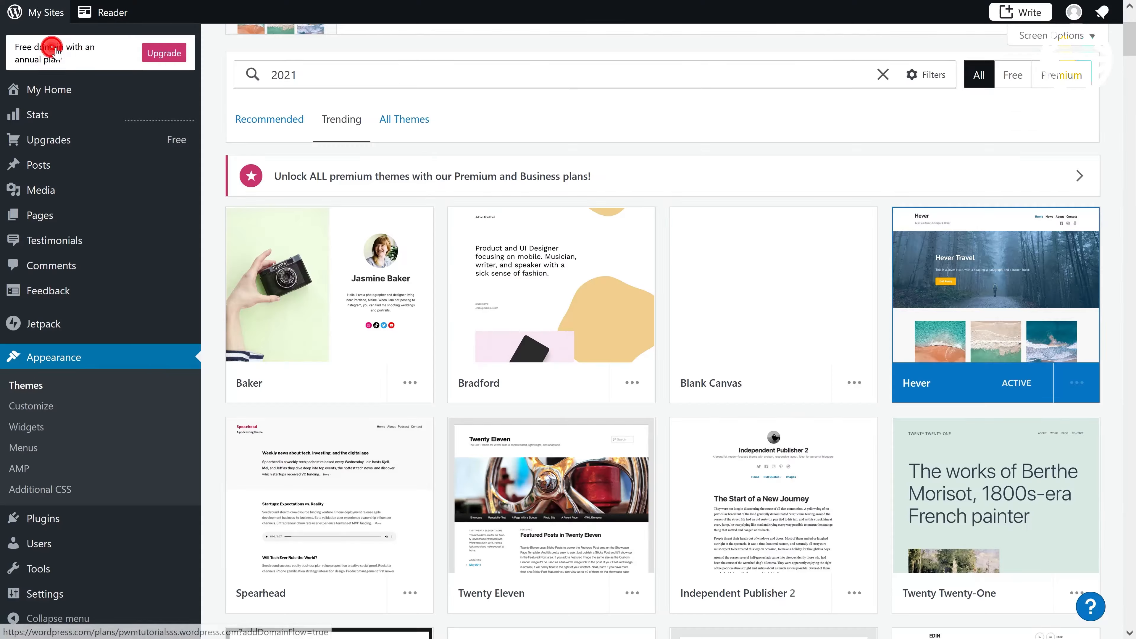
{"action": "left_click", "coordinate": [406, 130]}
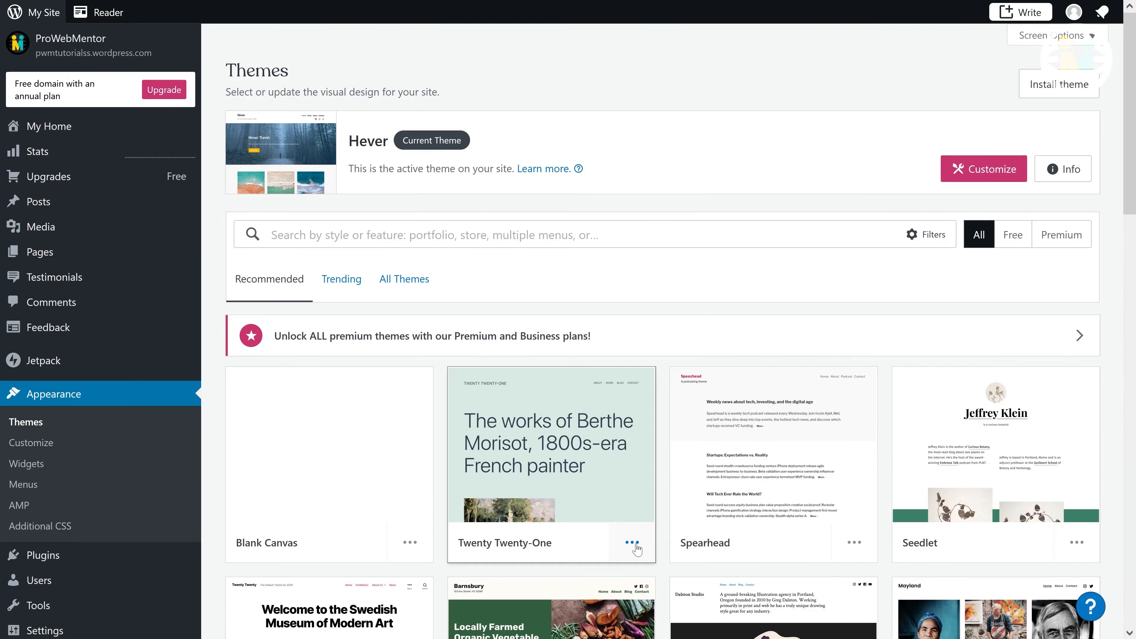
Activate the Twenty Twenty-One theme, replacing the homepage content with the theme's homepage, and view the site
{"action": "left_click", "coordinate": [631, 542]}
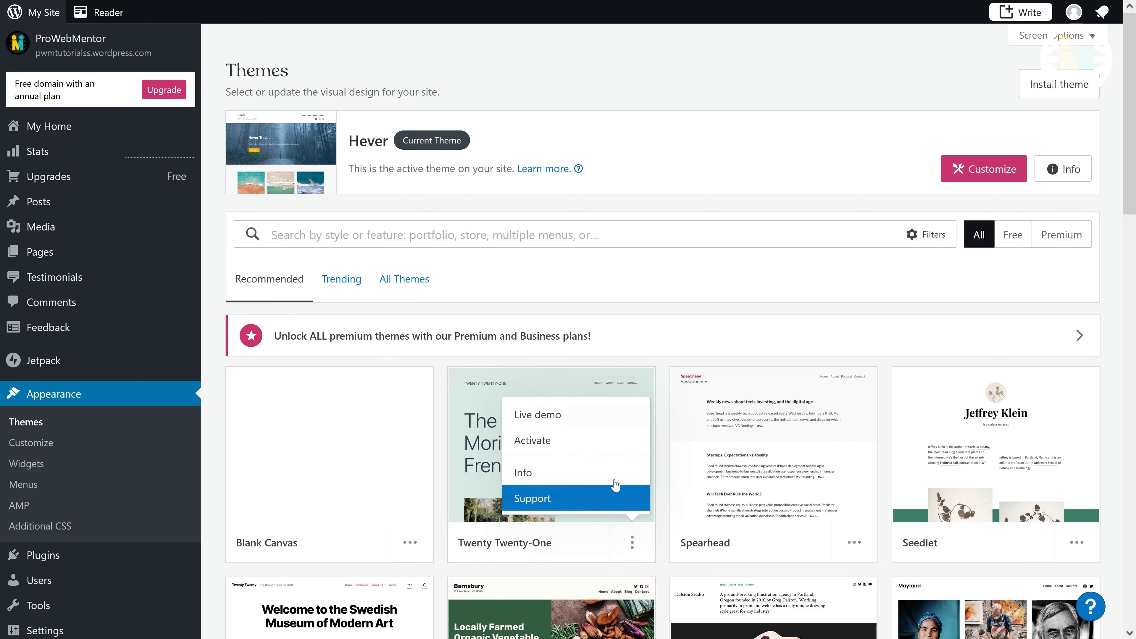
{"action": "left_click", "coordinate": [567, 443]}
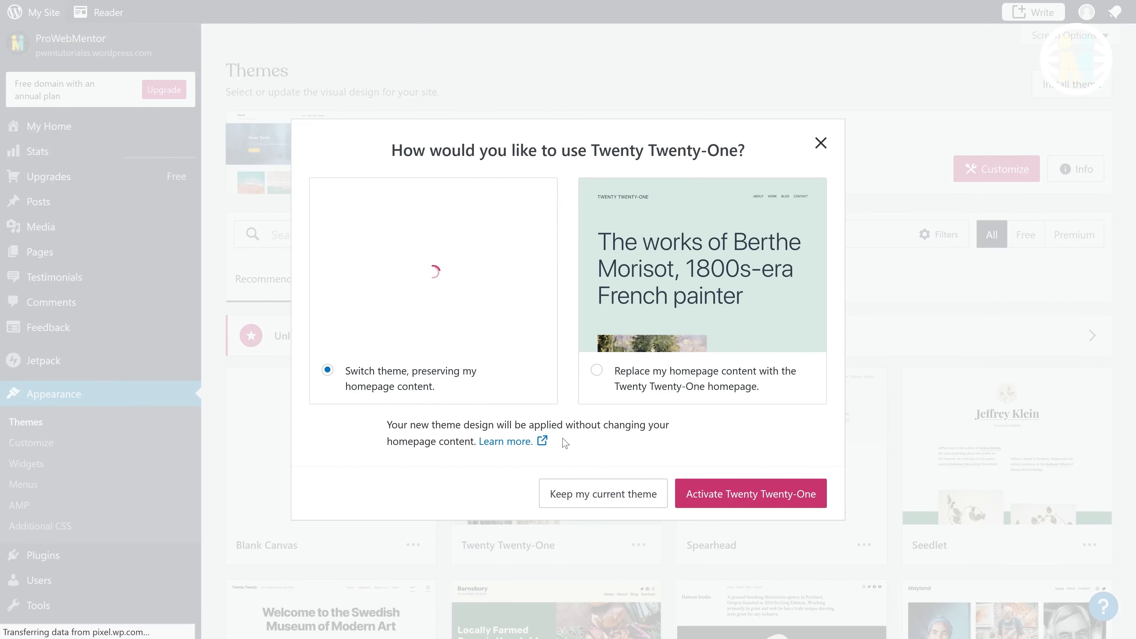
{"action": "left_click", "coordinate": [591, 371]}
{"action": "left_click", "coordinate": [711, 497]}
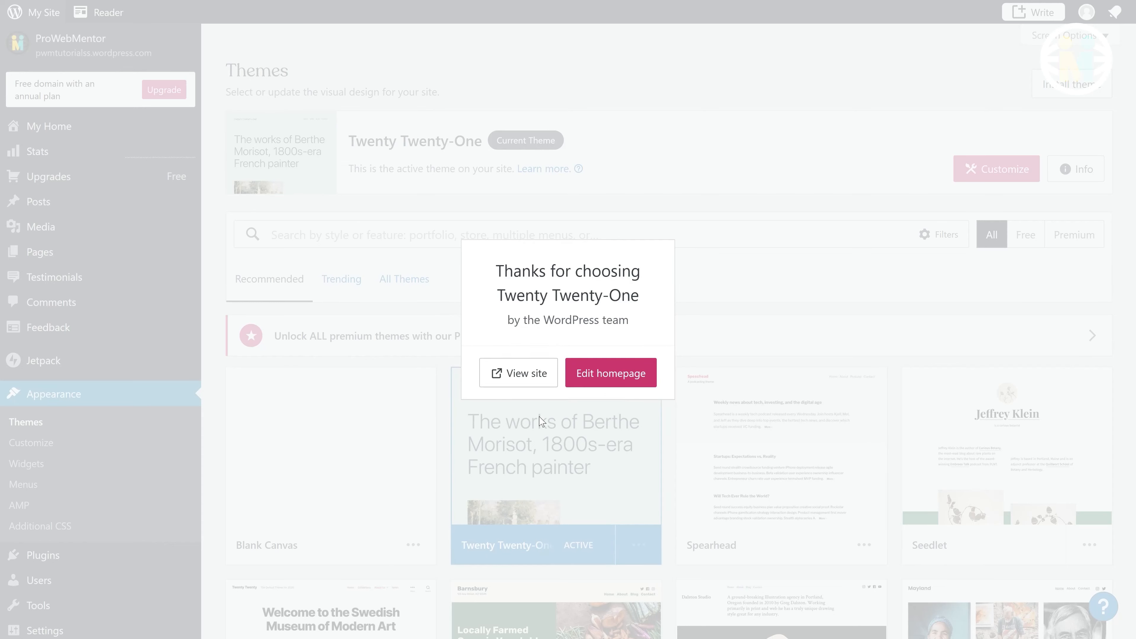
{"action": "left_click", "coordinate": [514, 381]}
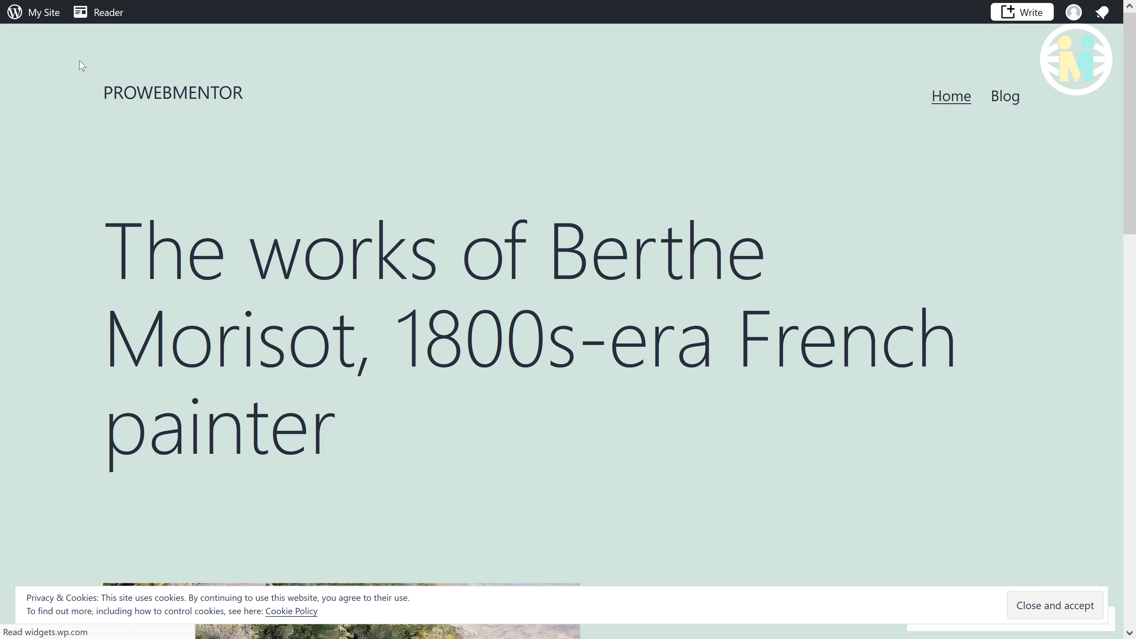
Return to the site dashboard and open the address change form for the free WordPress.com domain
{"action": "left_click", "coordinate": [35, 18]}
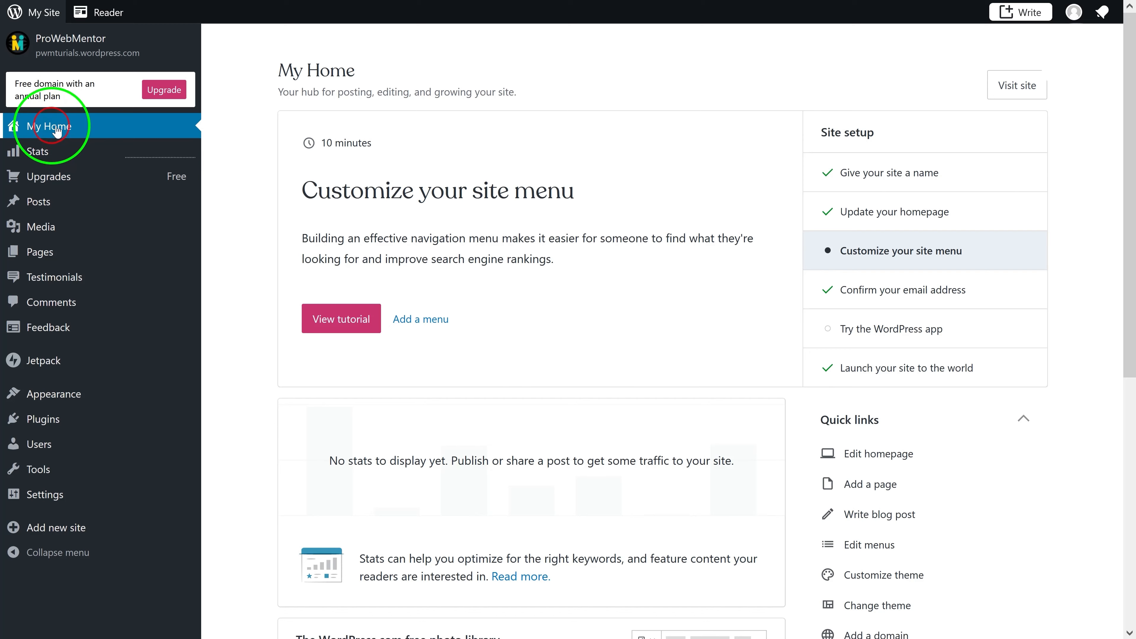
{"action": "mouse_move", "coordinate": [56, 183]}
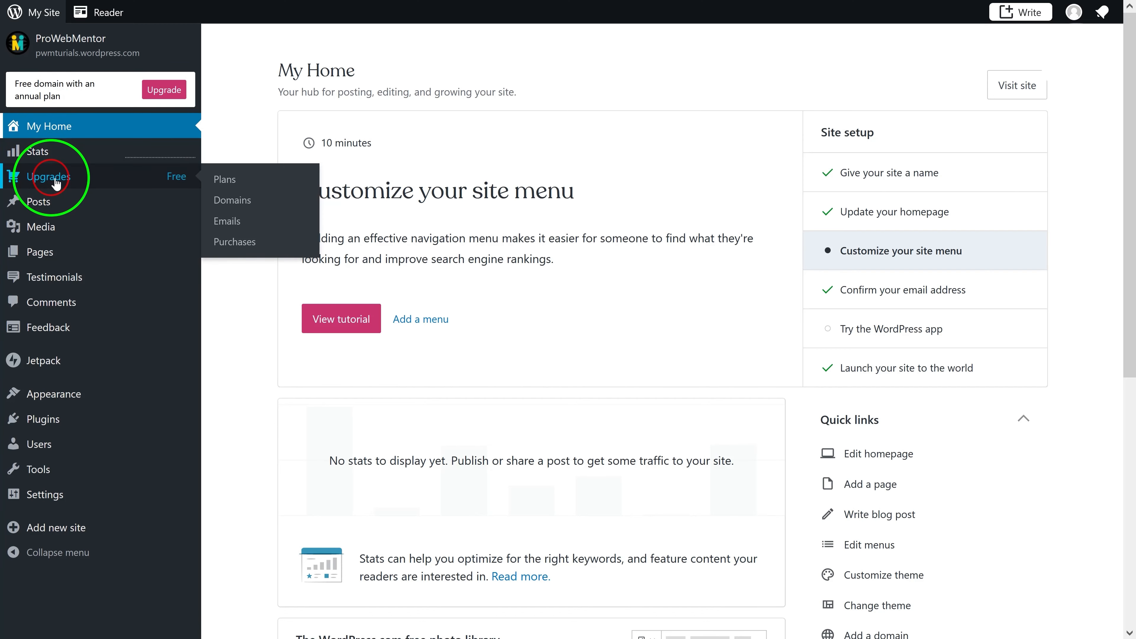
{"action": "left_click", "coordinate": [229, 202]}
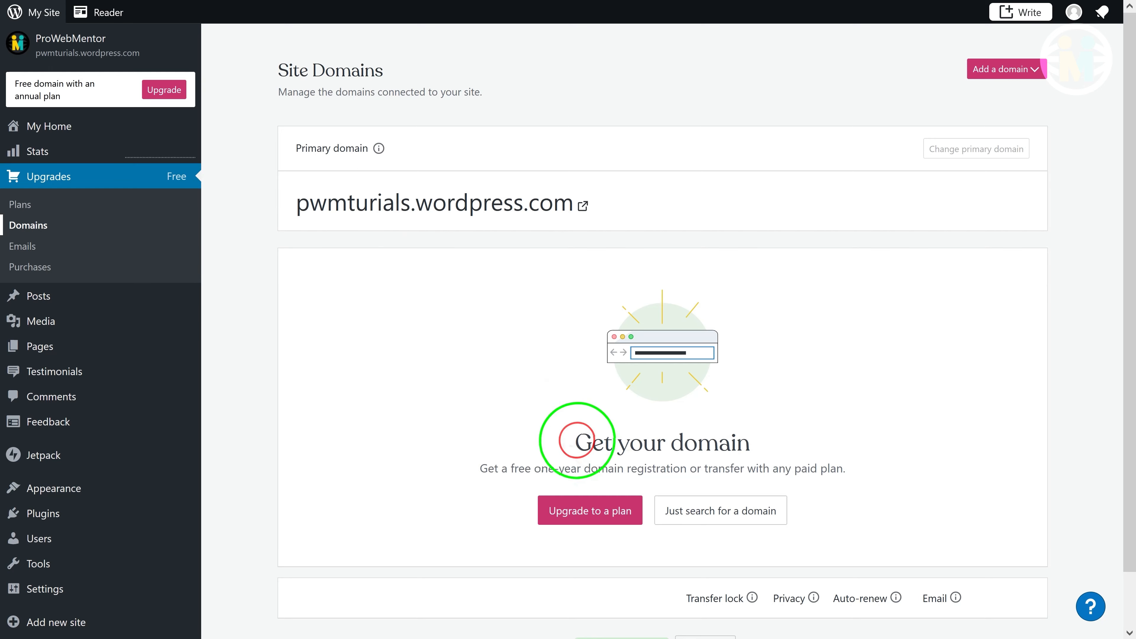
{"action": "scroll", "coordinate": [688, 501], "scroll_direction": "down", "scroll_amount": 1}
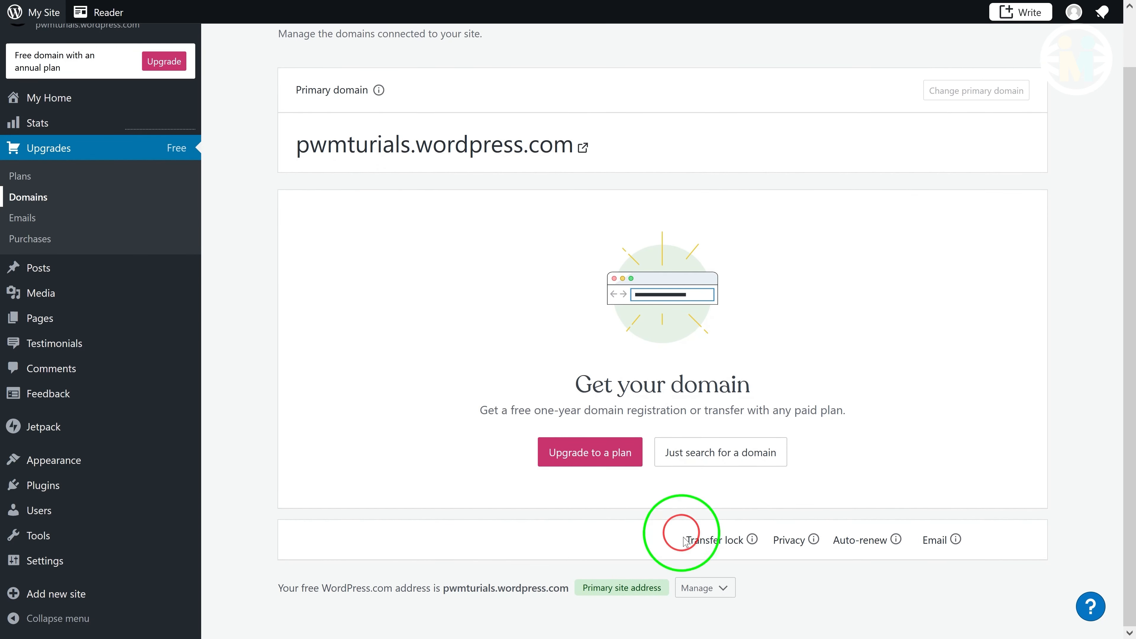
{"action": "left_click", "coordinate": [705, 590]}
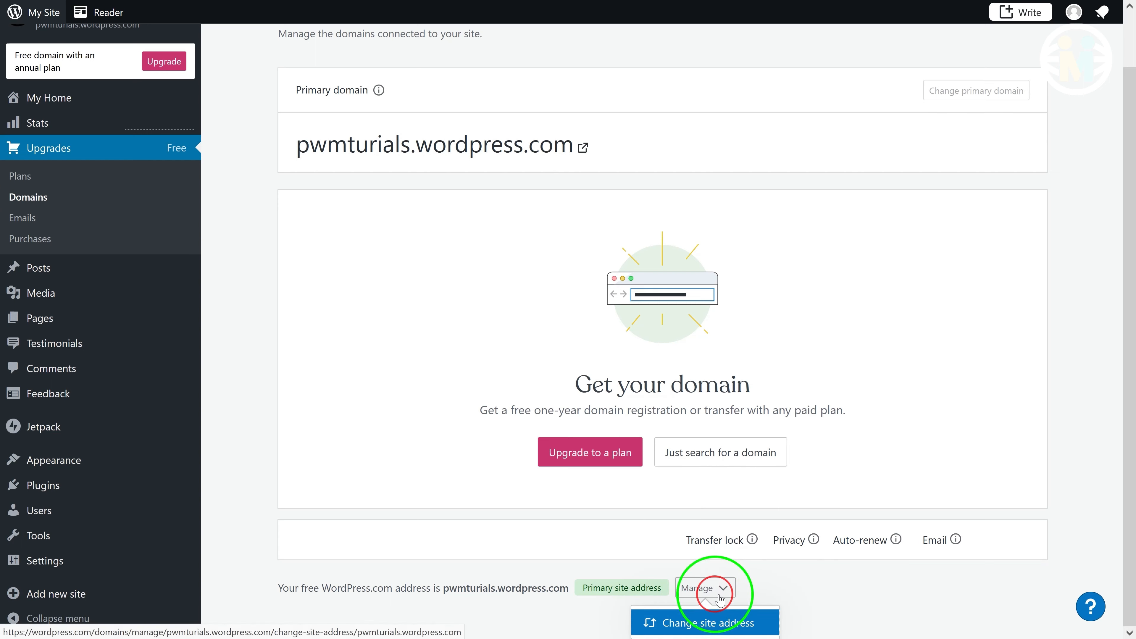
{"action": "left_click", "coordinate": [678, 621]}
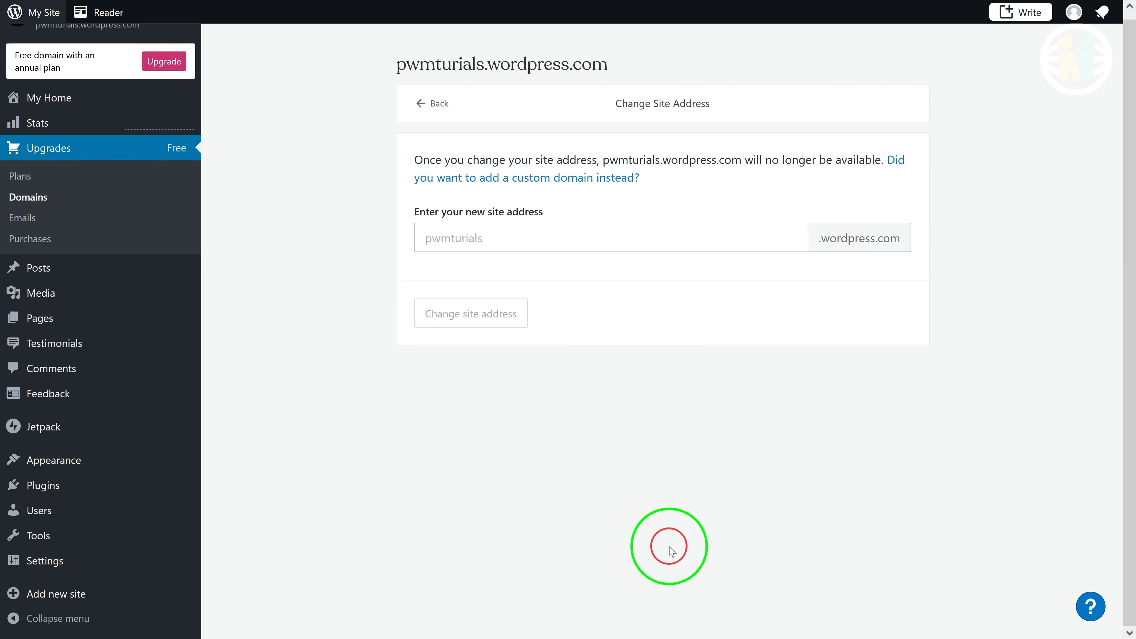
Enter pwmtutorials as the new site address and request the address change
{"action": "left_click", "coordinate": [470, 245]}
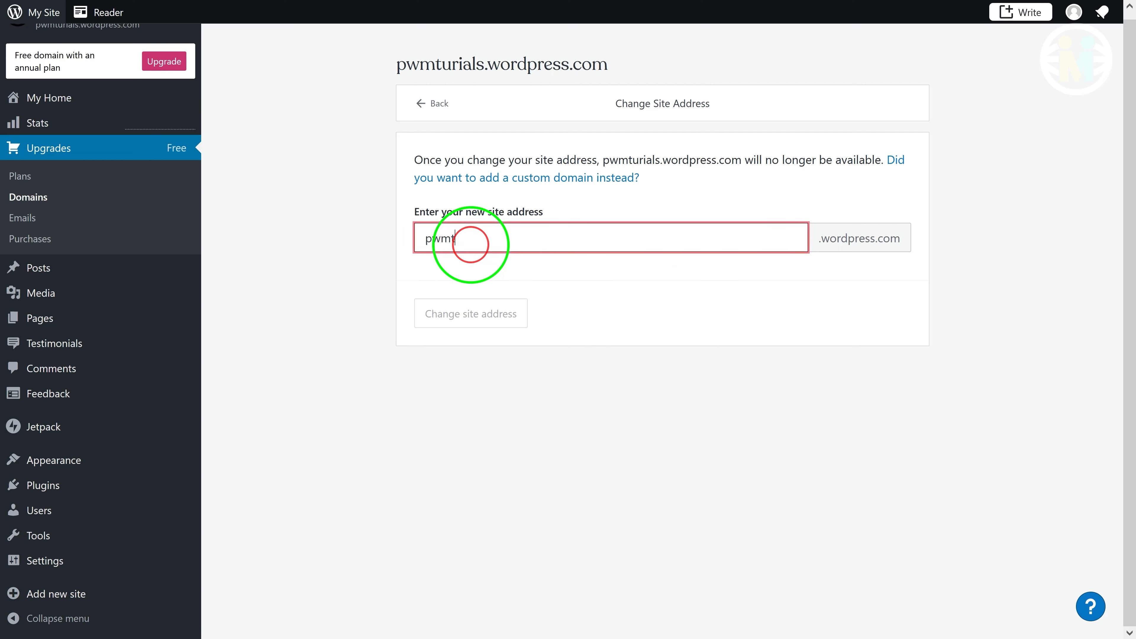
{"action": "type", "text": "uts"}
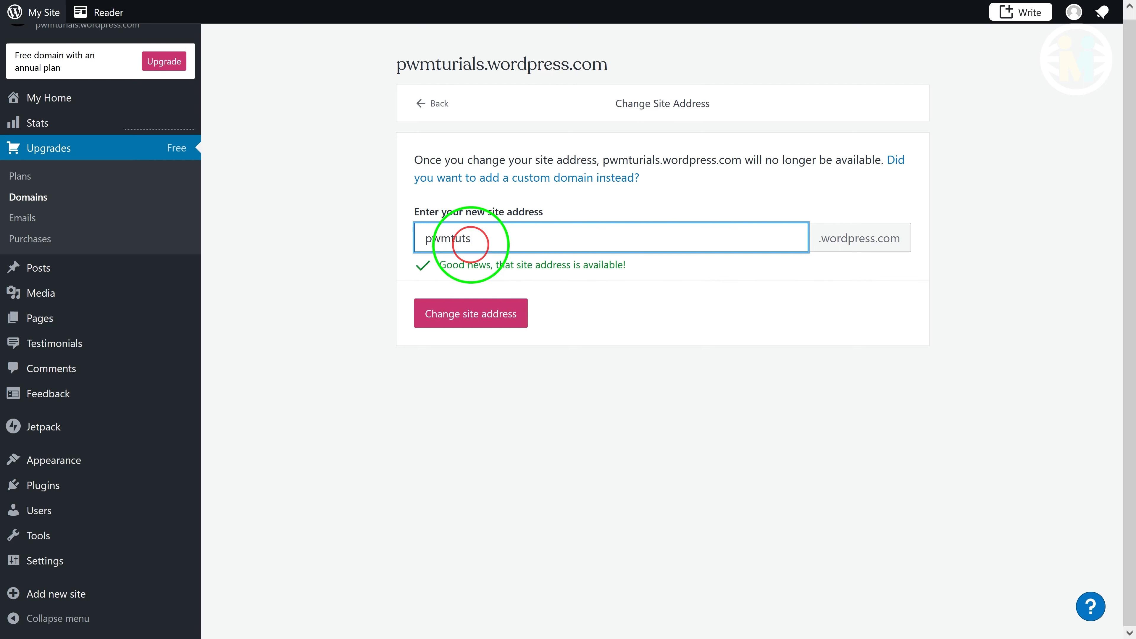
{"action": "key", "text": "BackSpace"}
{"action": "key", "text": "BackSpace"}
{"action": "type", "text": "torial"}
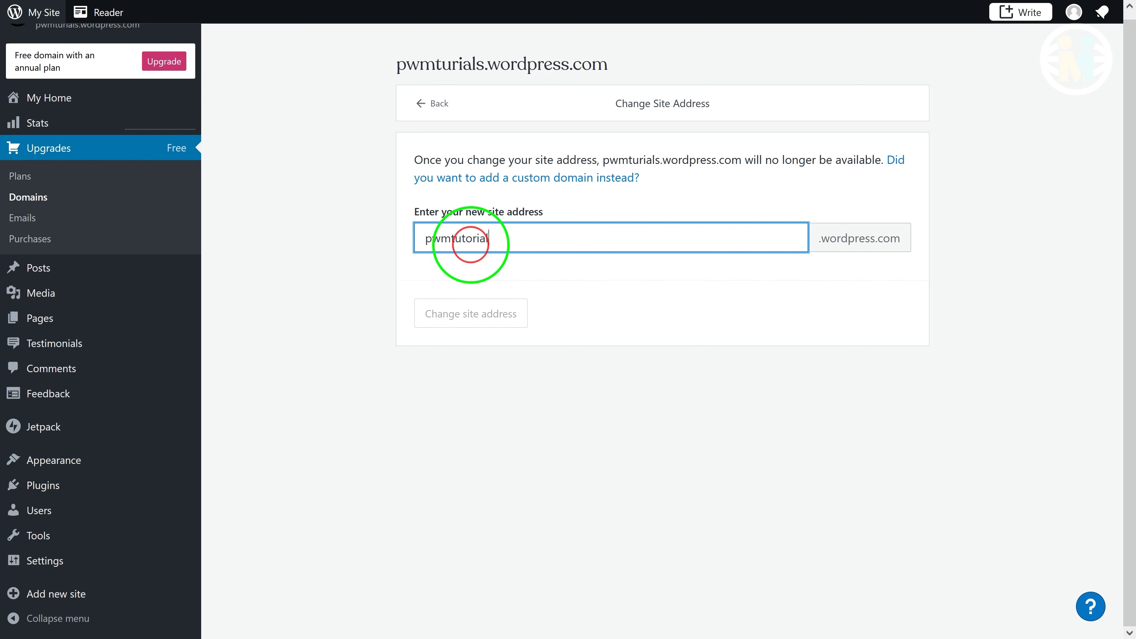
{"action": "type", "text": "s"}
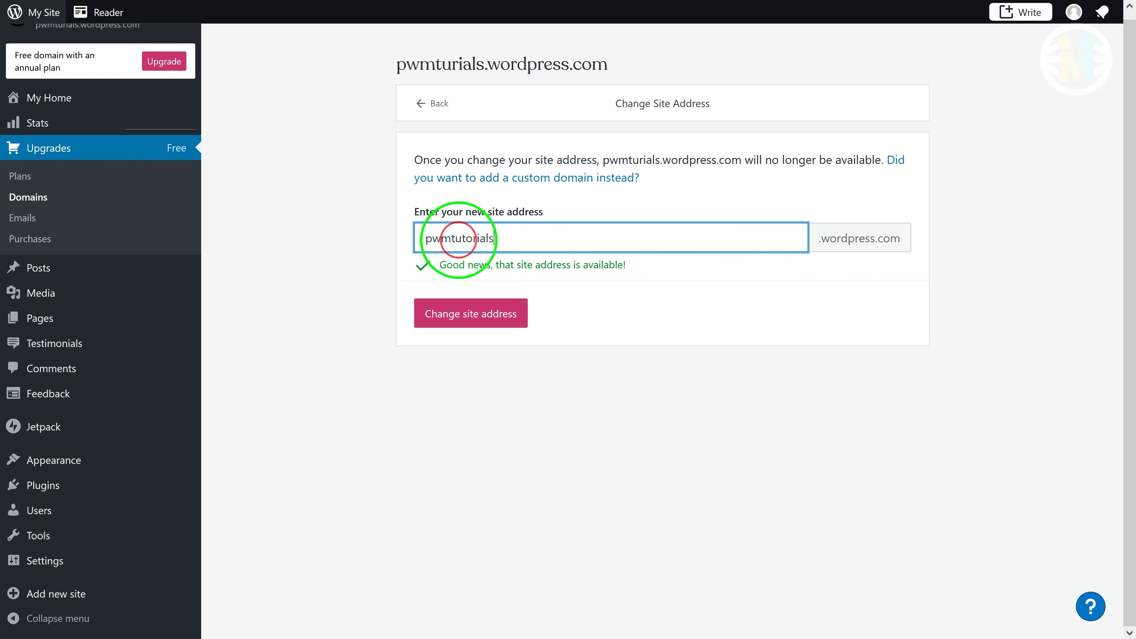
{"action": "double_click", "coordinate": [458, 239]}
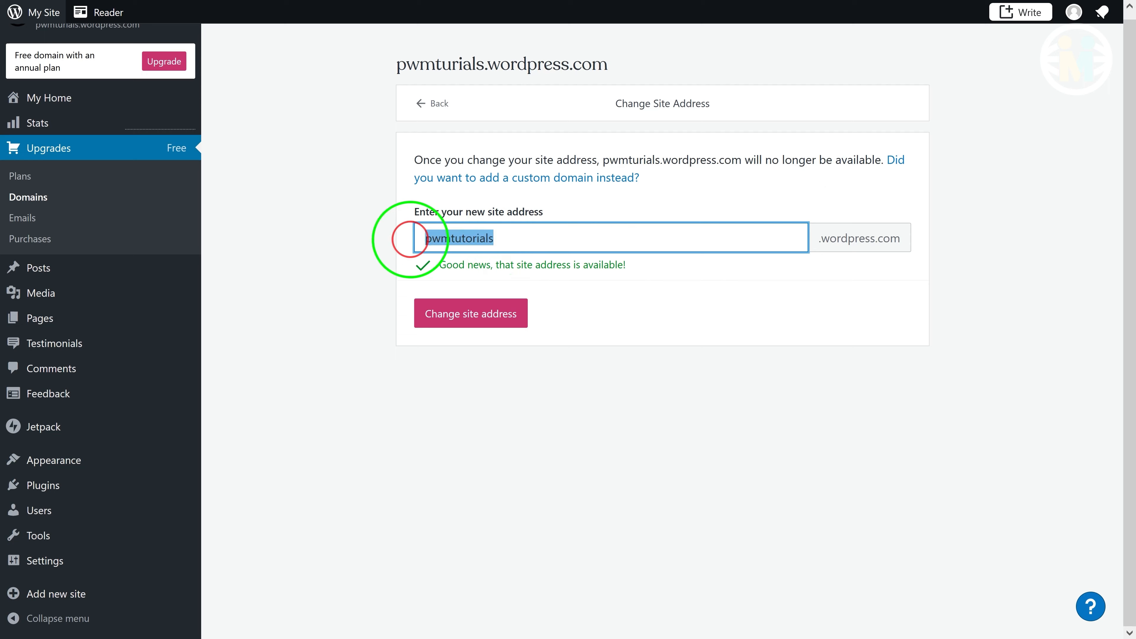
{"action": "left_click", "coordinate": [468, 317]}
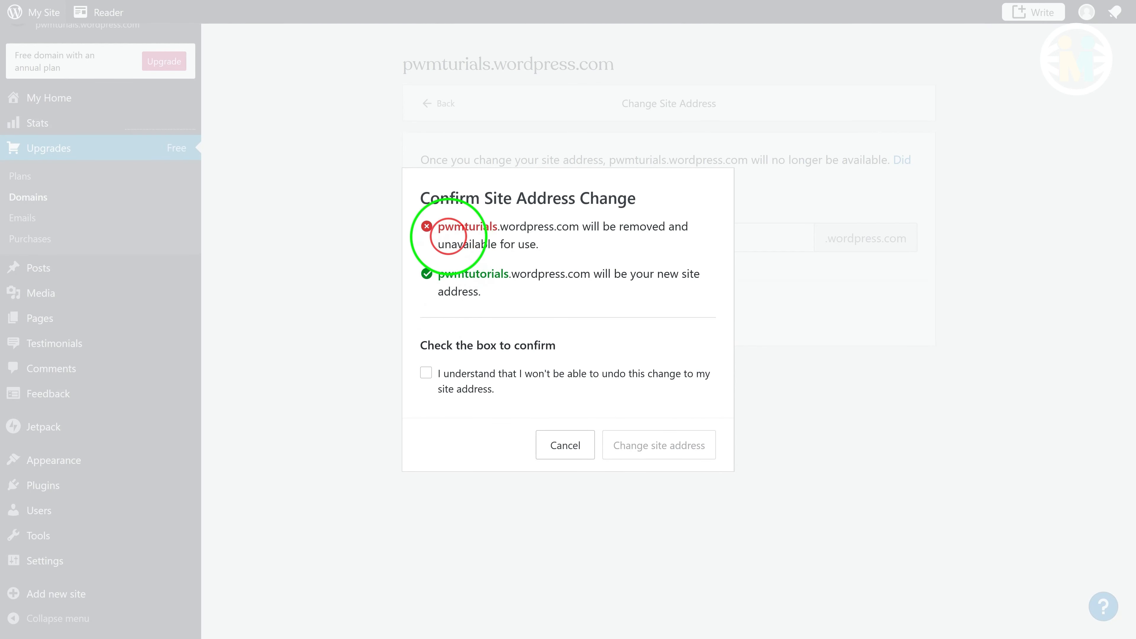
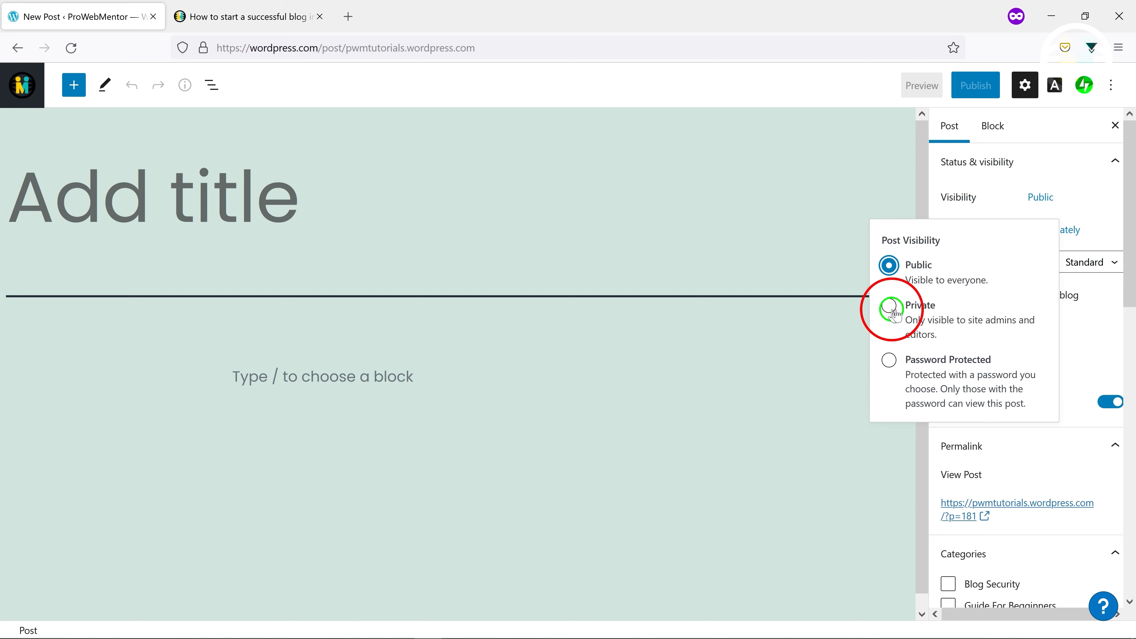
Try scheduling the new post for August 12, 2021, and reset it to publish immediately
{"action": "left_click", "coordinate": [1084, 209]}
{"action": "left_click", "coordinate": [1059, 226]}
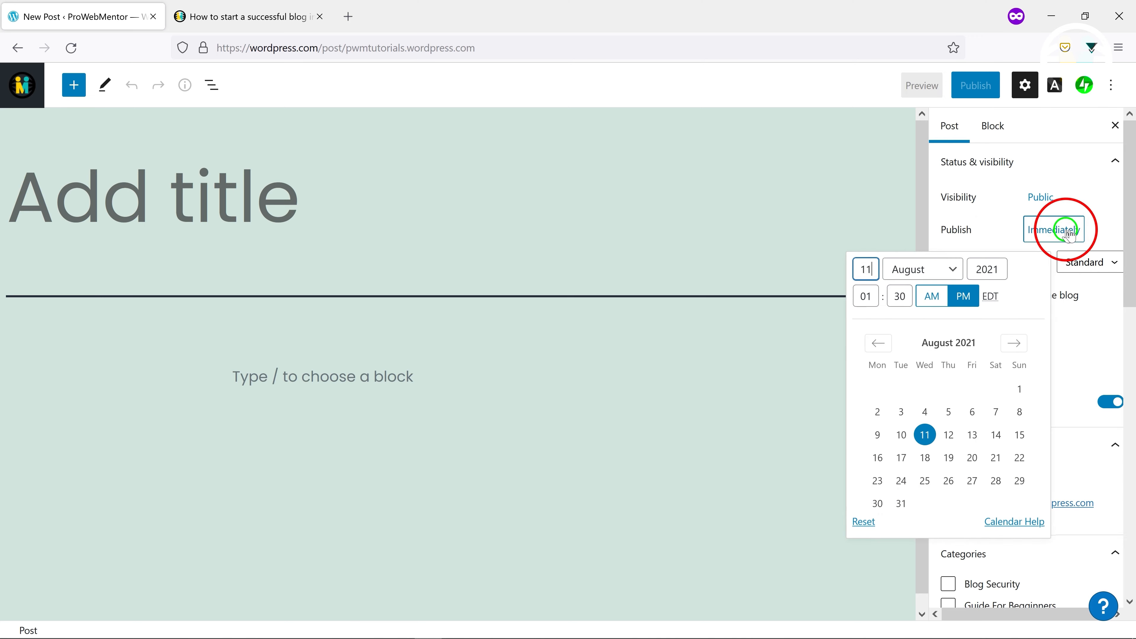
{"action": "left_click", "coordinate": [948, 434]}
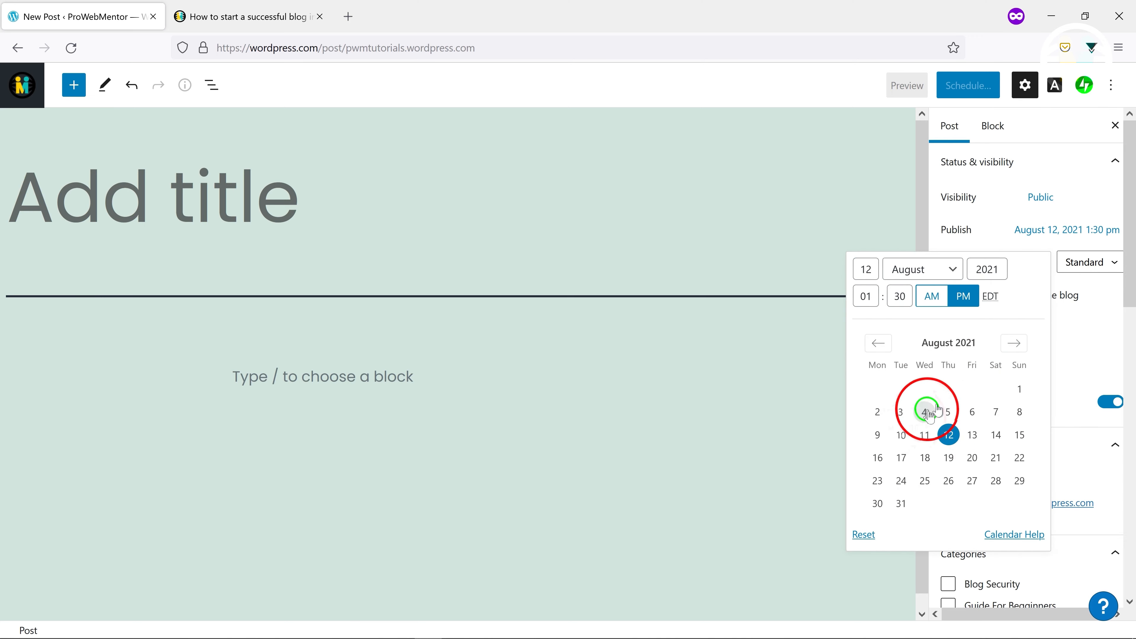
{"action": "left_click", "coordinate": [862, 534]}
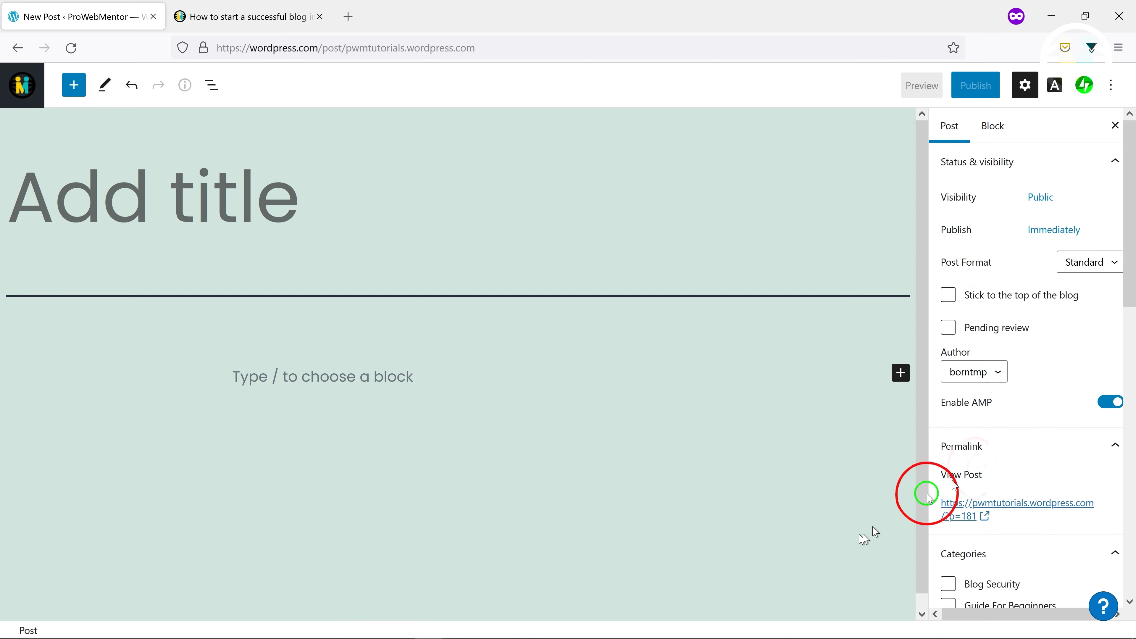
Examine the new post's format choices, pending review, author, AMP and permalink settings
{"action": "left_click", "coordinate": [1084, 262]}
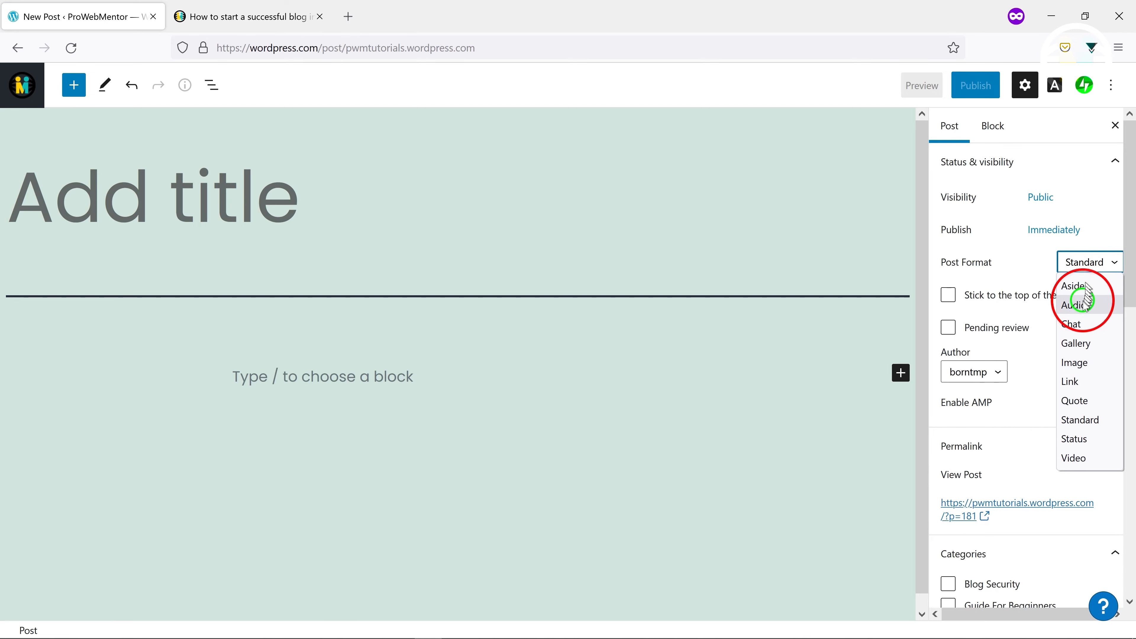
{"action": "left_click", "coordinate": [1083, 262]}
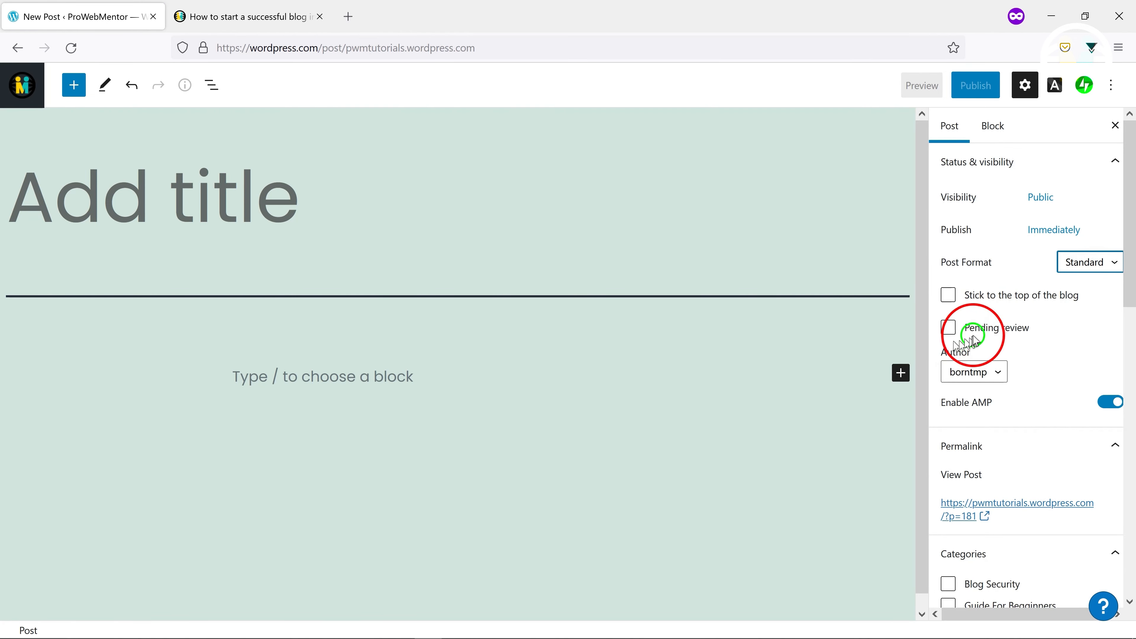
{"action": "left_click", "coordinate": [948, 326]}
{"action": "left_click", "coordinate": [948, 326]}
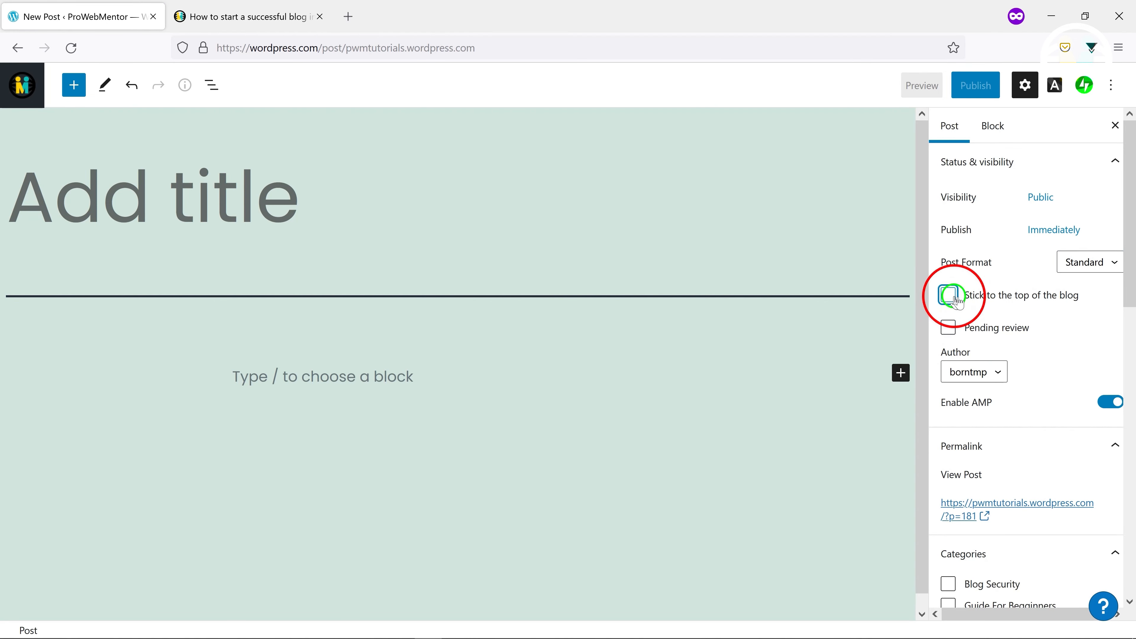
{"action": "left_click", "coordinate": [981, 371]}
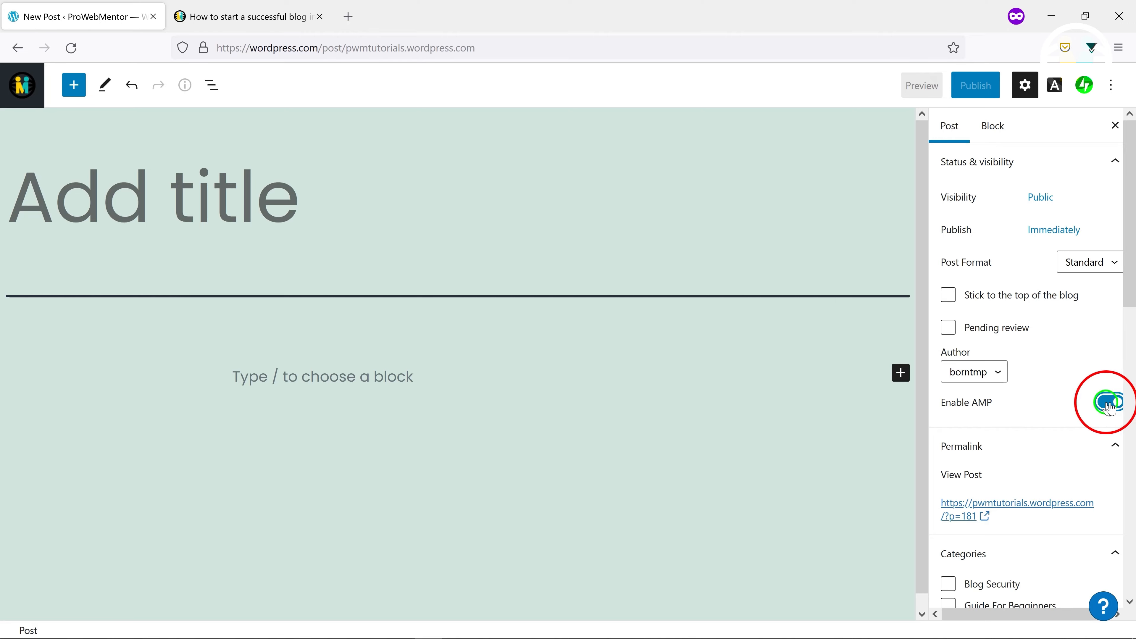
{"action": "scroll", "coordinate": [1042, 393], "scroll_direction": "down", "scroll_amount": 3}
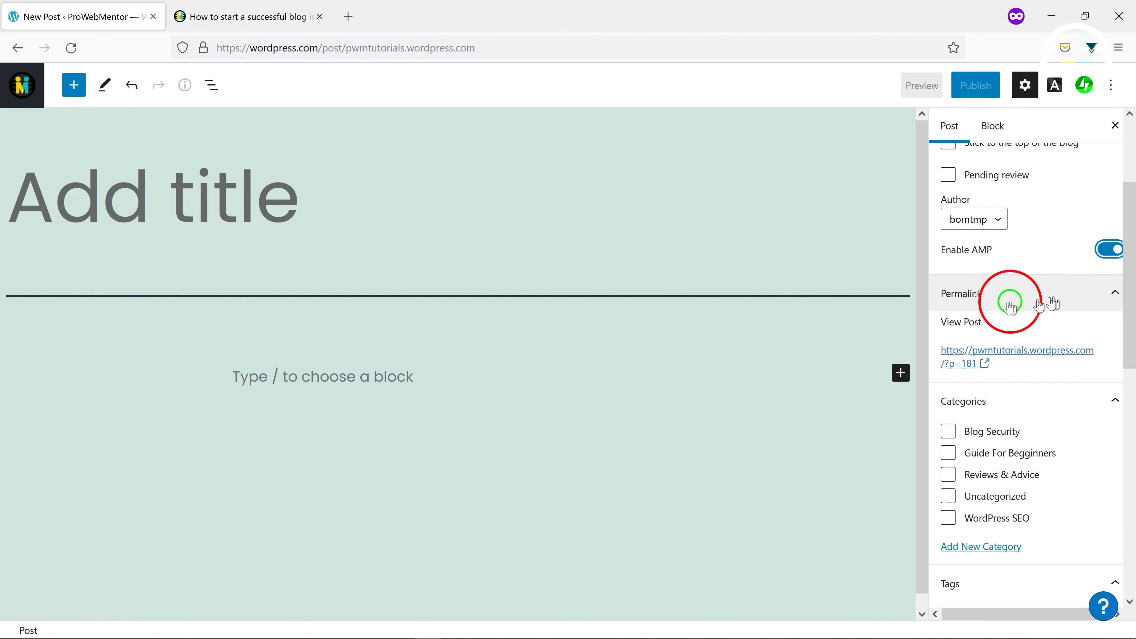
{"action": "left_click", "coordinate": [1114, 295]}
{"action": "left_click", "coordinate": [1114, 295]}
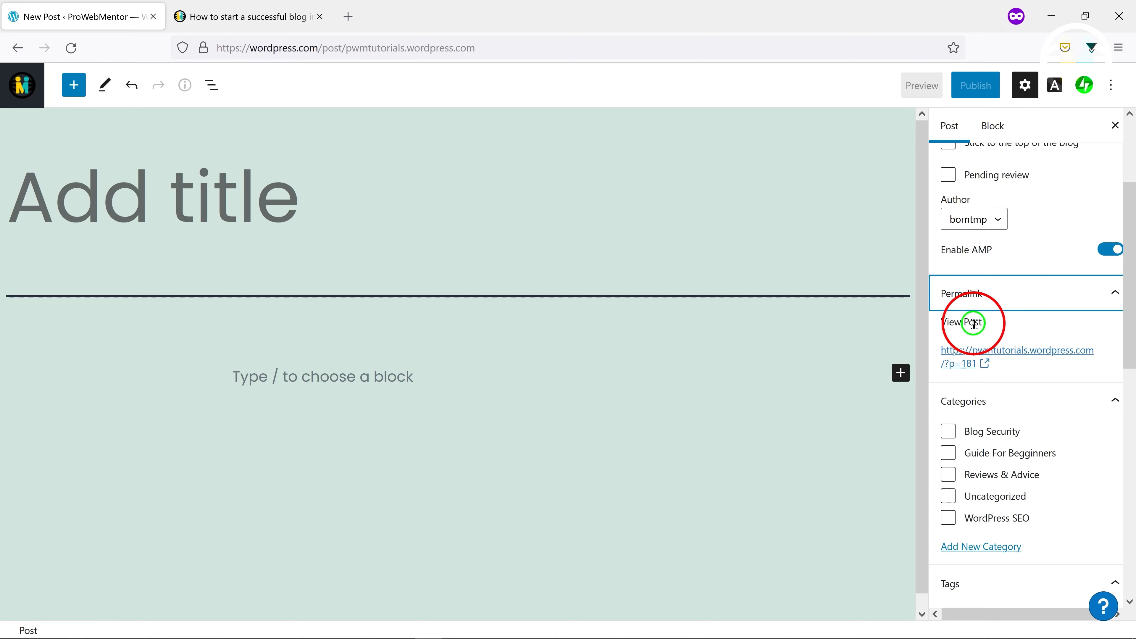
Assign the post to the Guide For Begginners category and add the tag Blogging
{"action": "scroll", "coordinate": [1050, 363], "scroll_direction": "down", "scroll_amount": 3}
{"action": "left_click", "coordinate": [948, 278]}
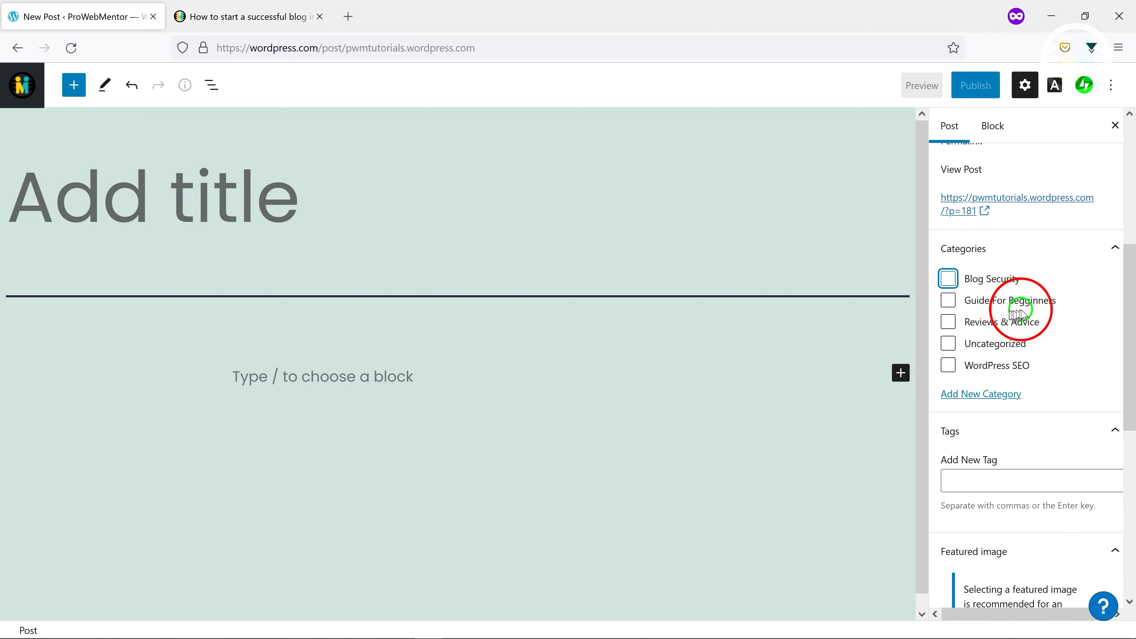
{"action": "scroll", "coordinate": [1011, 402], "scroll_direction": "down", "scroll_amount": 3}
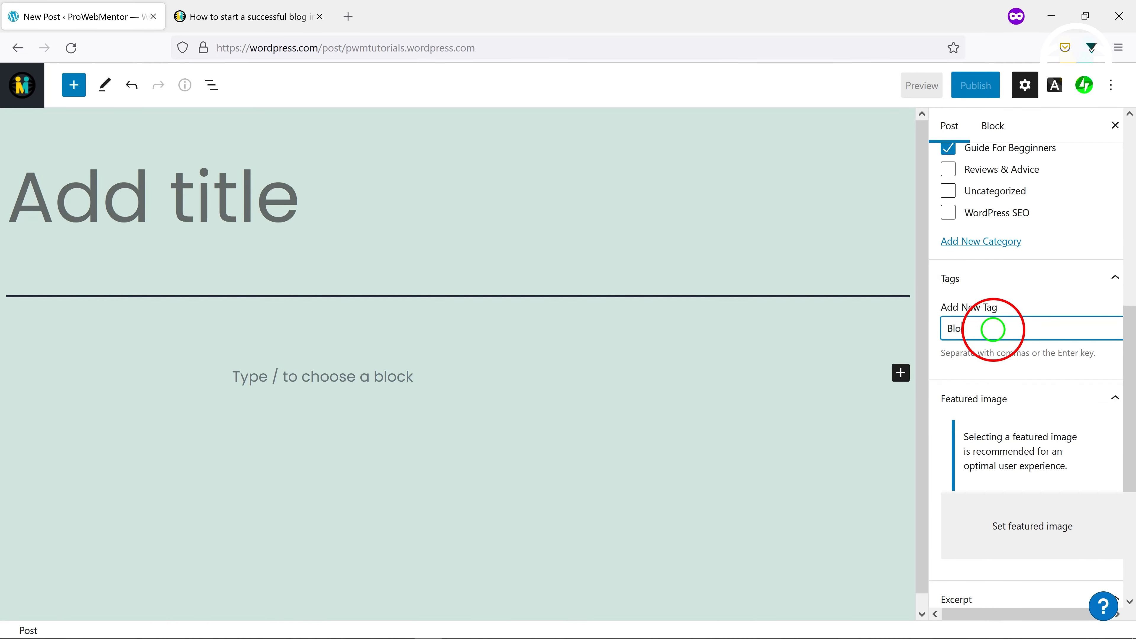
{"action": "type", "text": "in"}
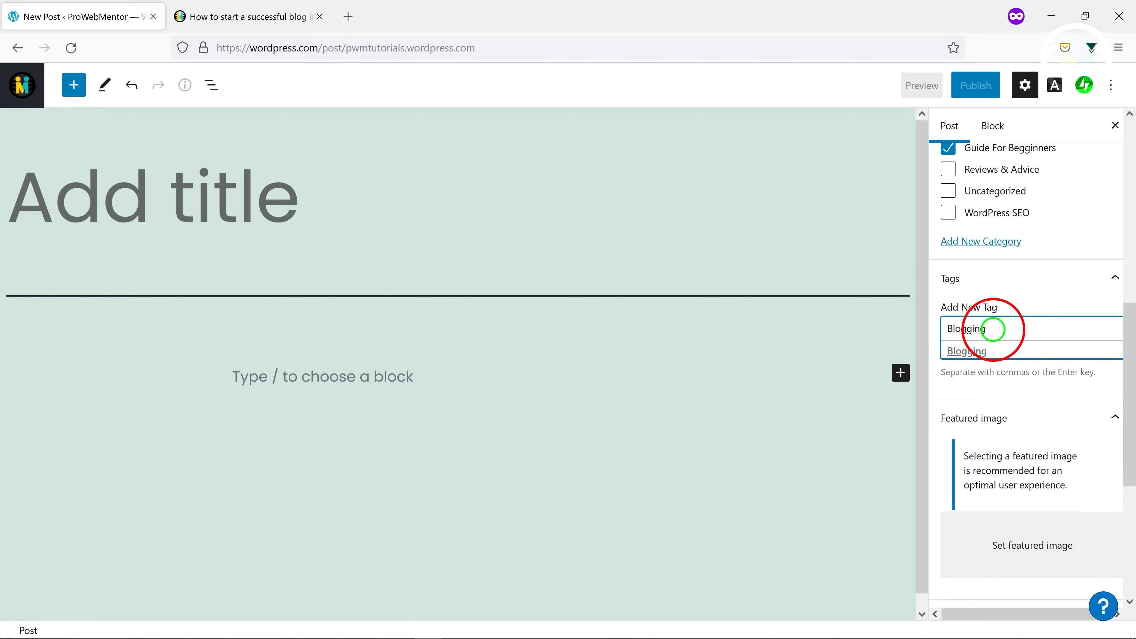
{"action": "type", "text": "g"}
{"action": "key", "text": "Return"}
Try picking a featured image from Pexels Free Photos by searching for "blogging", and close the picker without inserting a photo
{"action": "scroll", "coordinate": [1024, 456], "scroll_direction": "down", "scroll_amount": 3}
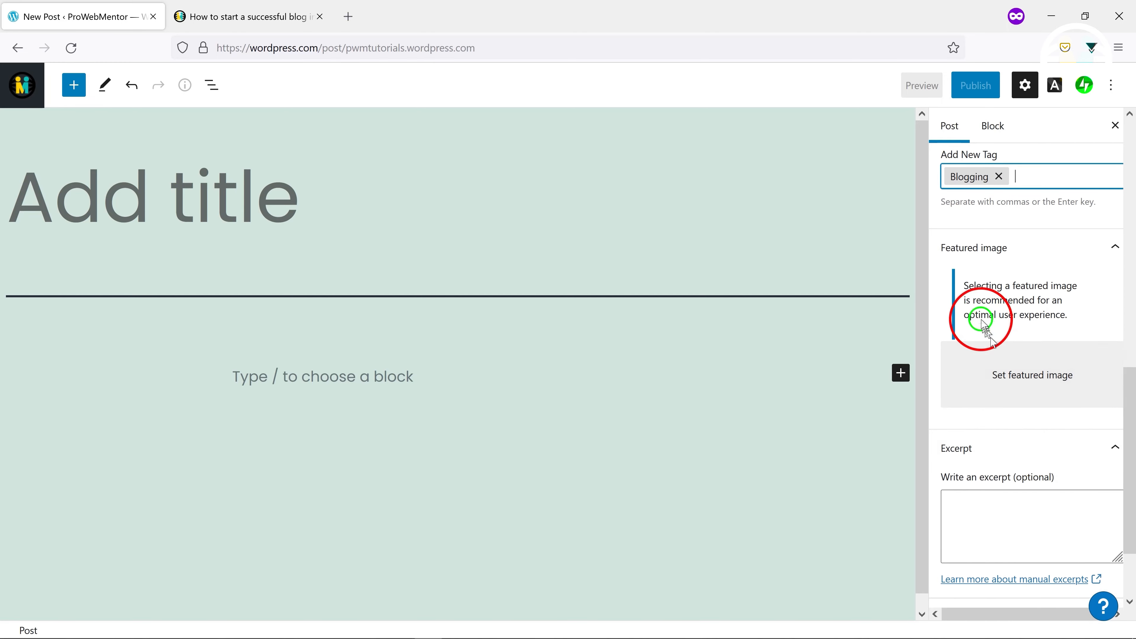
{"action": "left_click_drag", "start_coordinate": [965, 289], "coordinate": [1066, 314]}
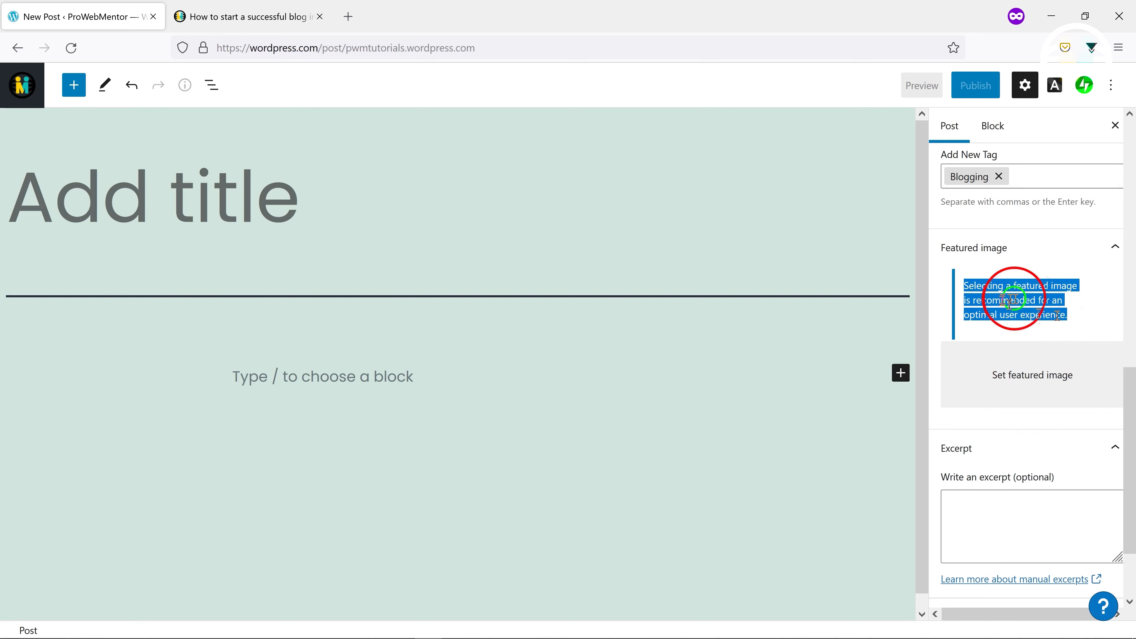
{"action": "left_click", "coordinate": [1033, 376]}
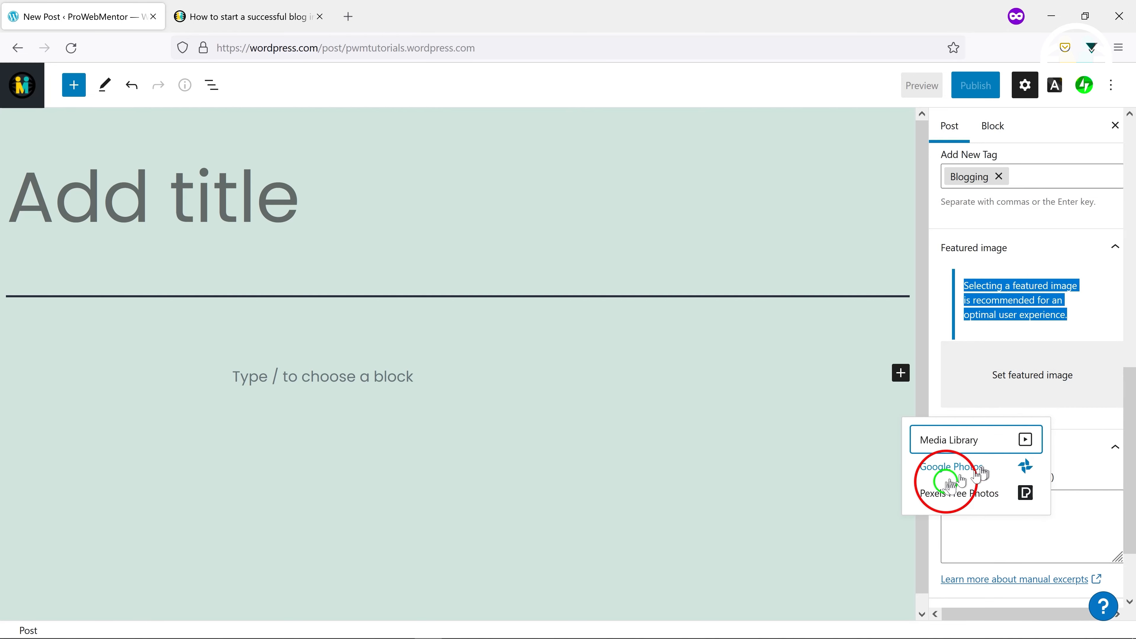
{"action": "left_click", "coordinate": [969, 495]}
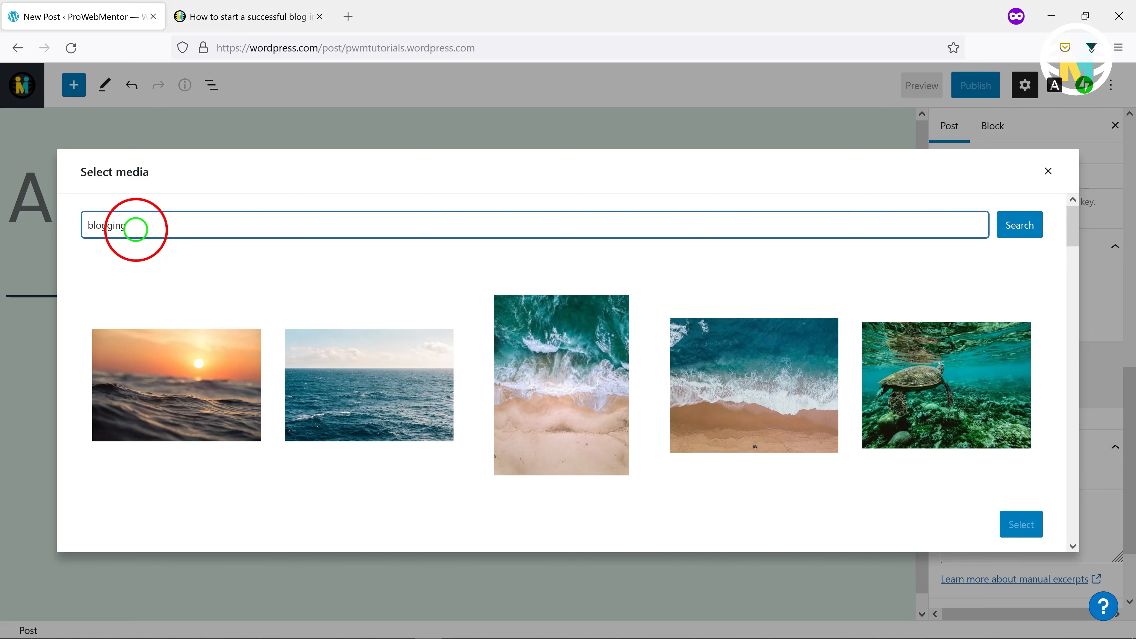
{"action": "key", "text": "Return"}
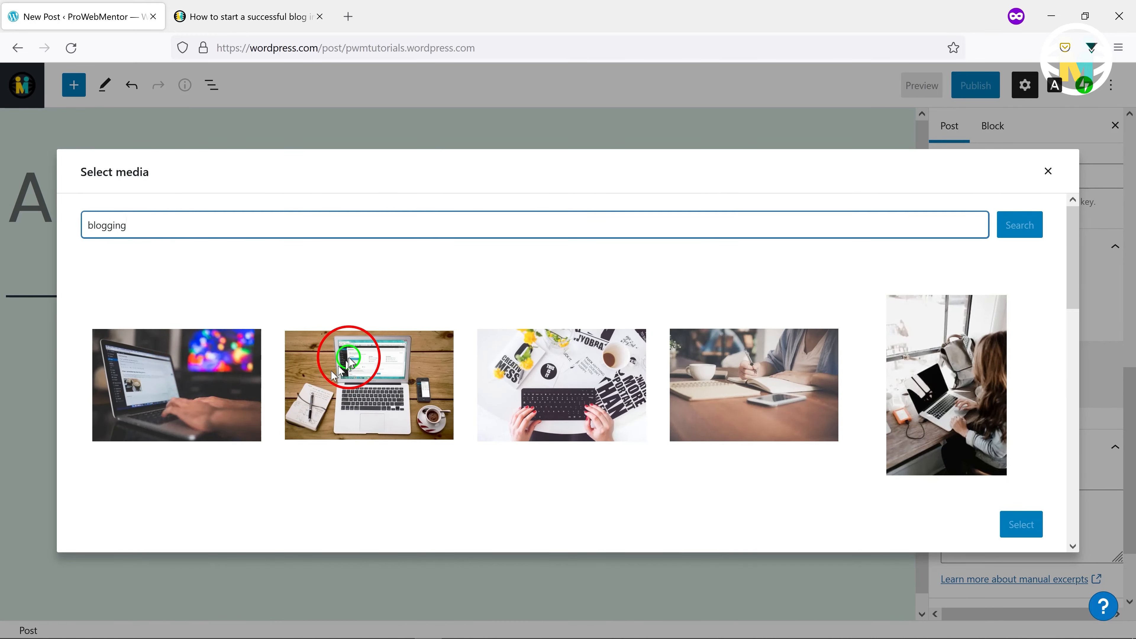
{"action": "scroll", "coordinate": [597, 354], "scroll_direction": "down", "scroll_amount": 10}
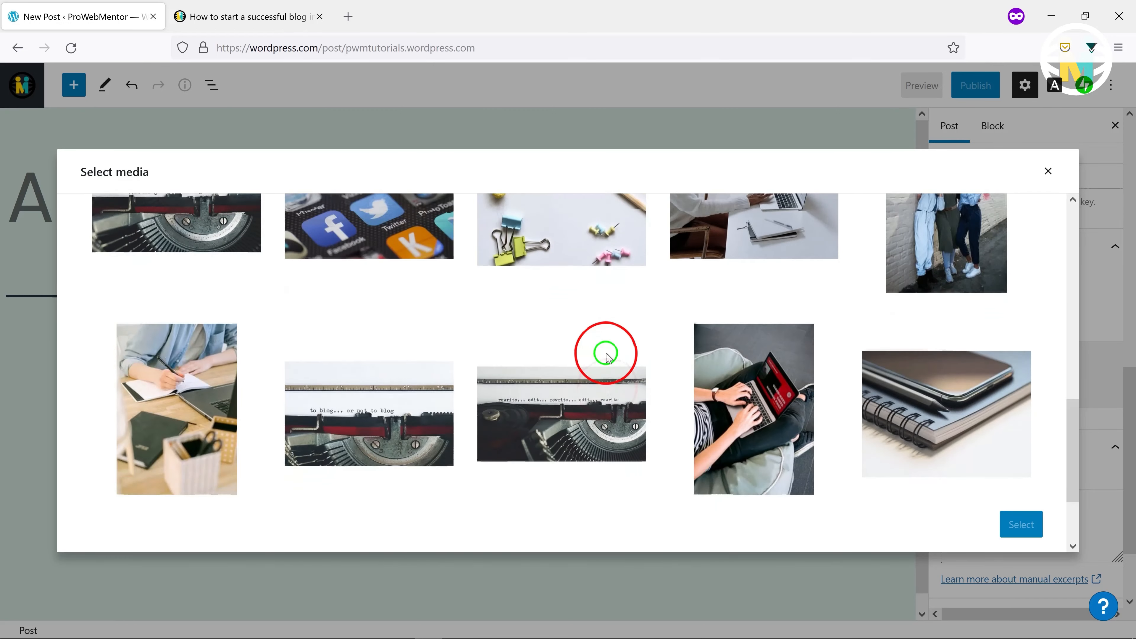
{"action": "scroll", "coordinate": [606, 356], "scroll_direction": "down", "scroll_amount": 3}
{"action": "scroll", "coordinate": [603, 356], "scroll_direction": "up", "scroll_amount": 3}
{"action": "scroll", "coordinate": [601, 355], "scroll_direction": "down", "scroll_amount": 3}
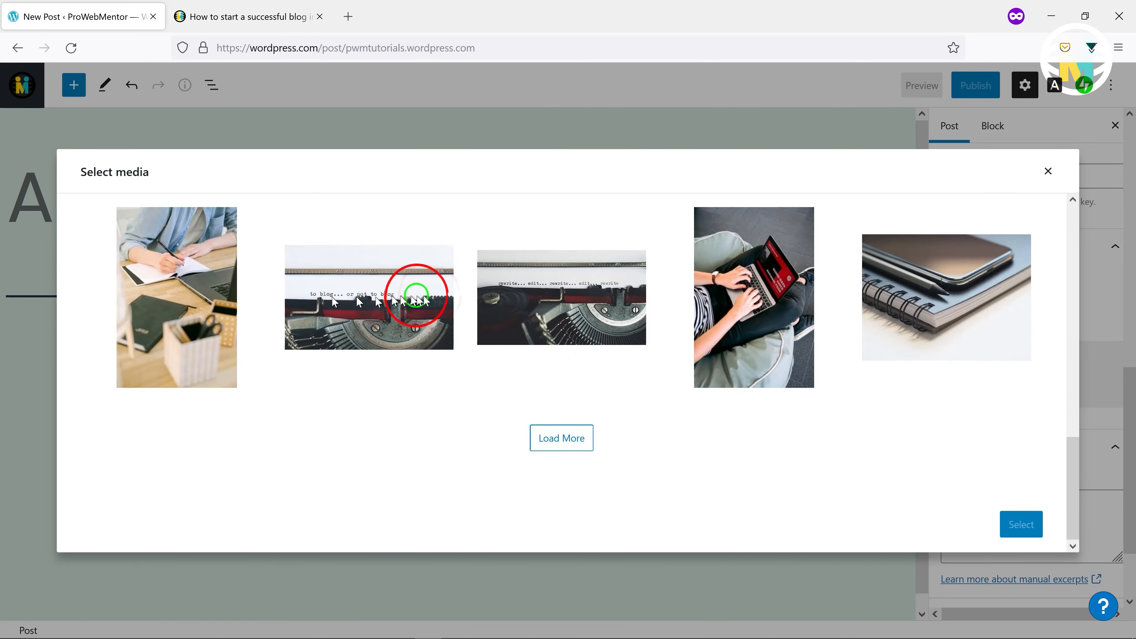
{"action": "left_click", "coordinate": [755, 350]}
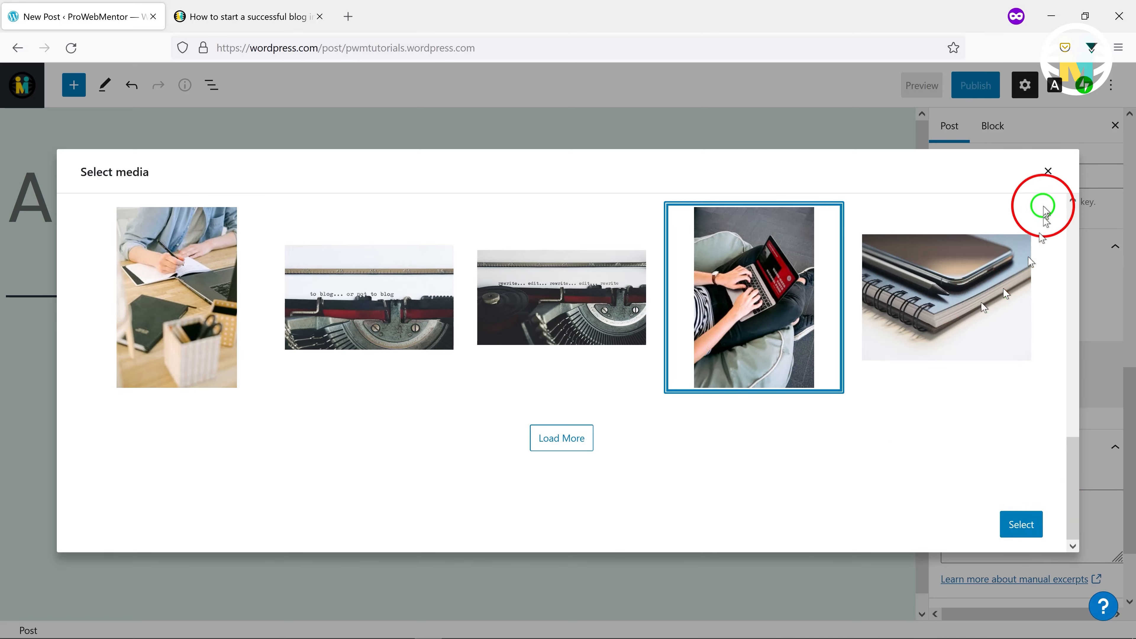
{"action": "left_click", "coordinate": [1048, 171]}
{"action": "scroll", "coordinate": [1047, 393], "scroll_direction": "down", "scroll_amount": 2}
{"action": "scroll", "coordinate": [1059, 414], "scroll_direction": "up", "scroll_amount": 2}
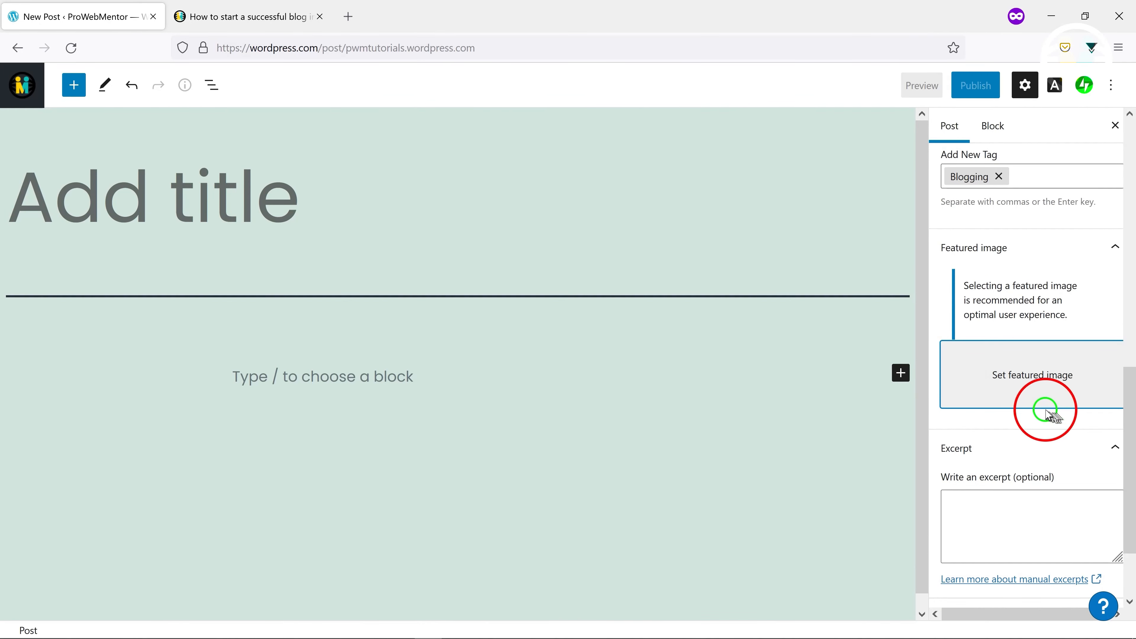
Set the featured image to the Media Library picture of a blog shown on a monitor, tablet and phone
{"action": "left_click", "coordinate": [1047, 386]}
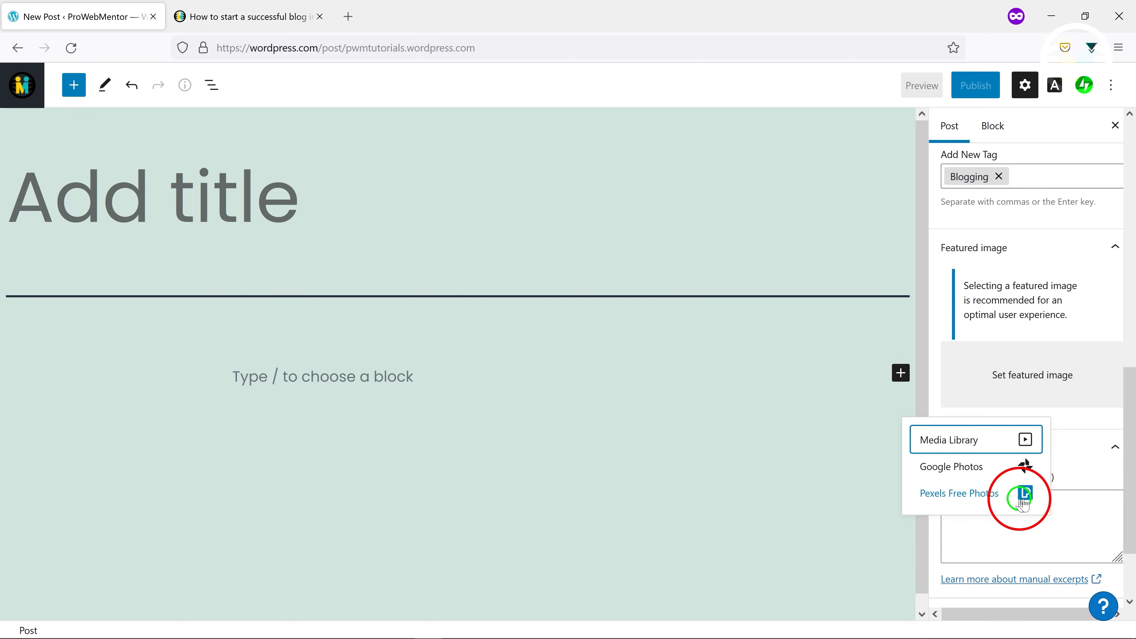
{"action": "left_click", "coordinate": [961, 444]}
{"action": "scroll", "coordinate": [592, 393], "scroll_direction": "down", "scroll_amount": 1}
{"action": "scroll", "coordinate": [592, 393], "scroll_direction": "down", "scroll_amount": 1}
{"action": "left_click", "coordinate": [648, 468]}
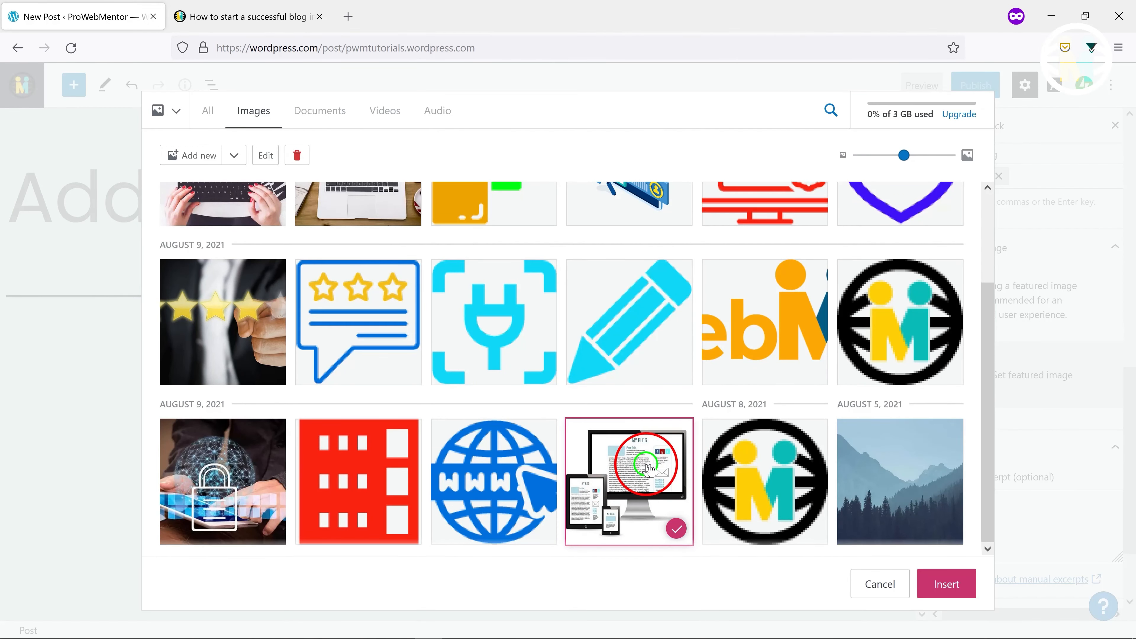
{"action": "left_click", "coordinate": [968, 584]}
Write the excerpt This post is about "How to start a successful blog in 2021 from scratch" and turn comments back on
{"action": "scroll", "coordinate": [1029, 500], "scroll_direction": "down", "scroll_amount": 3}
{"action": "left_click", "coordinate": [1023, 438]}
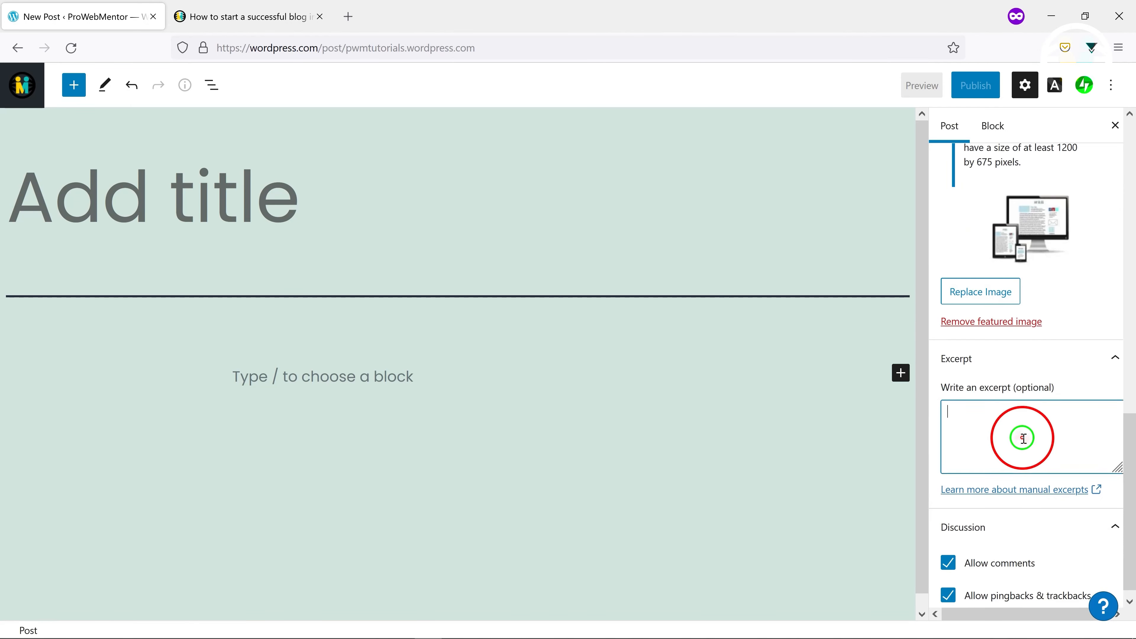
{"action": "type", "text": "This post is about \"How to start a successful blog in 2021 from scratch"}
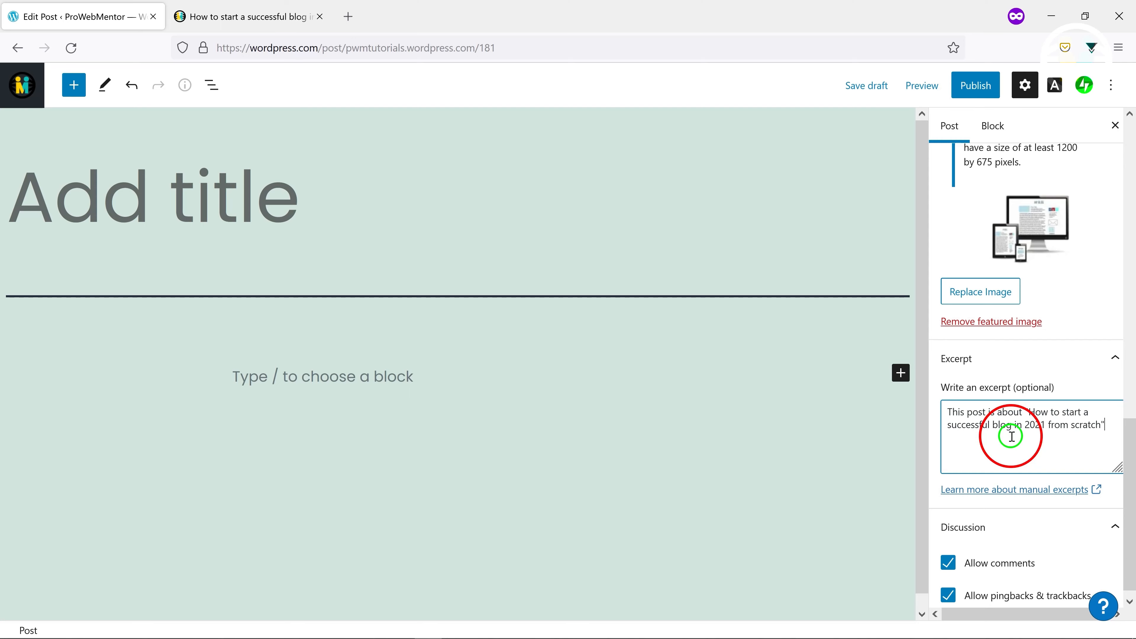
{"action": "scroll", "coordinate": [1011, 436], "scroll_direction": "down", "scroll_amount": 1}
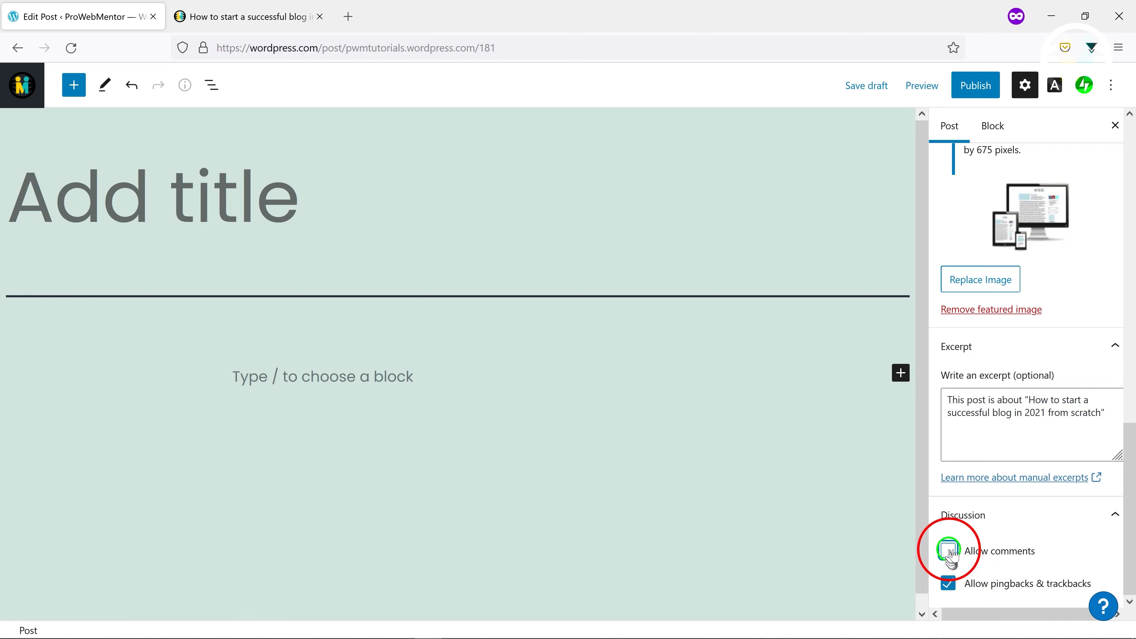
{"action": "left_click", "coordinate": [948, 551]}
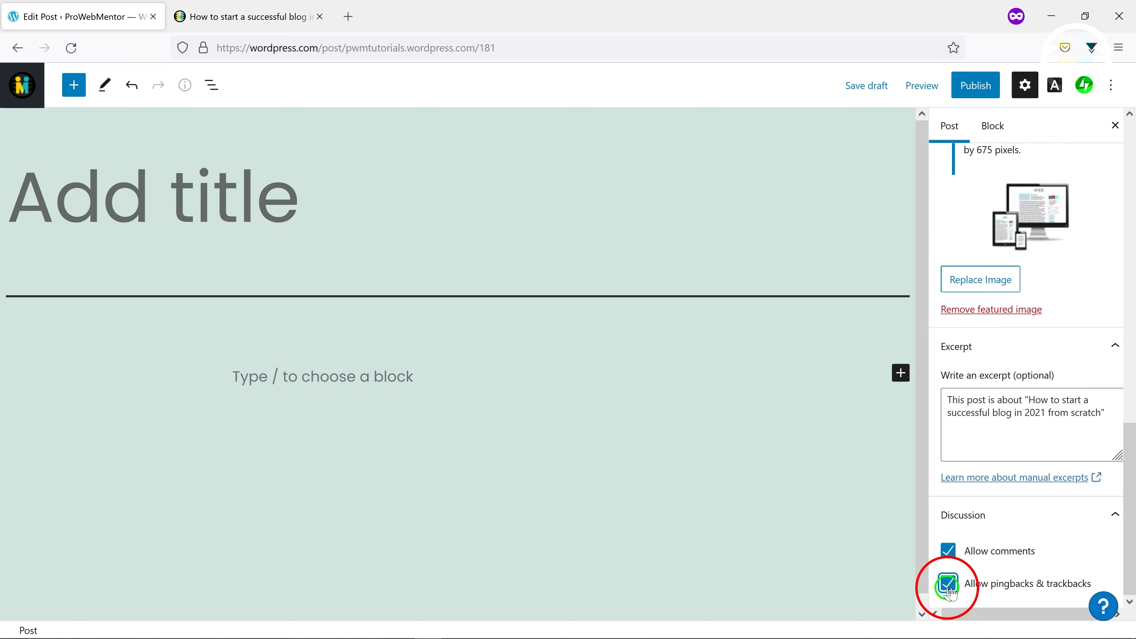
Show the post's block list and select the empty paragraph block to examine its block settings
{"action": "scroll", "coordinate": [1042, 407], "scroll_direction": "up", "scroll_amount": 7}
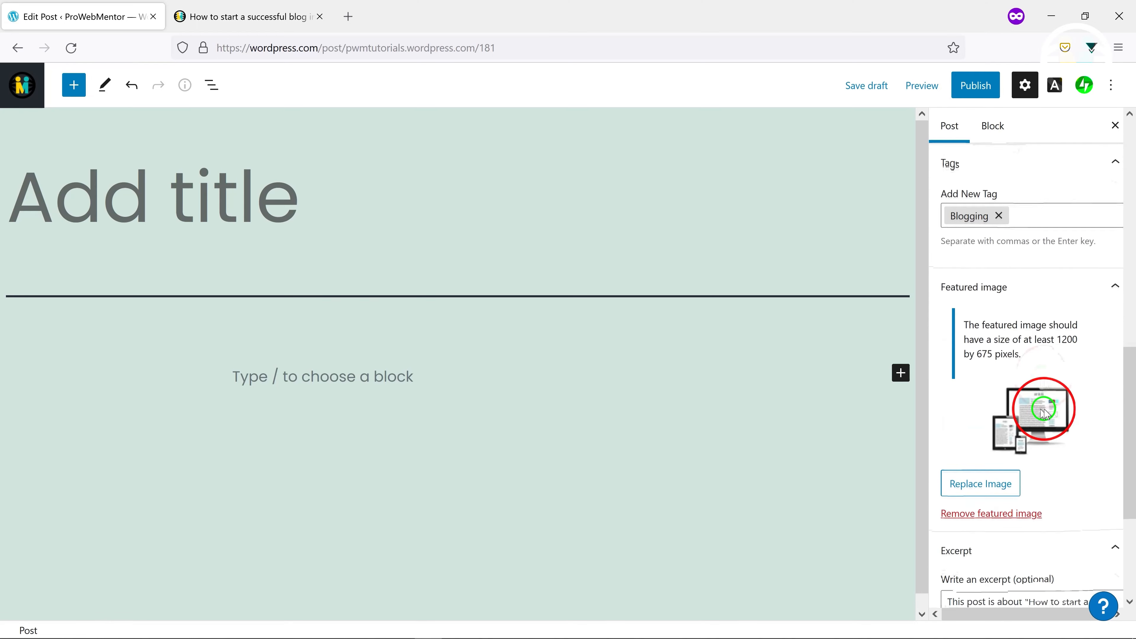
{"action": "scroll", "coordinate": [1046, 407], "scroll_direction": "up", "scroll_amount": 10}
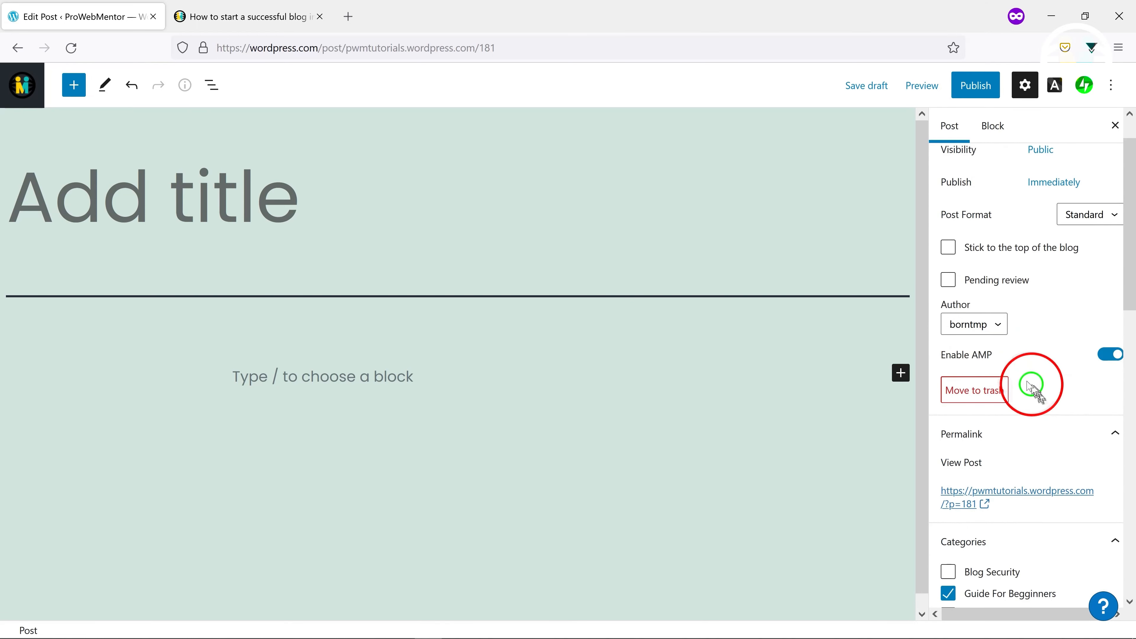
{"action": "left_click", "coordinate": [990, 128]}
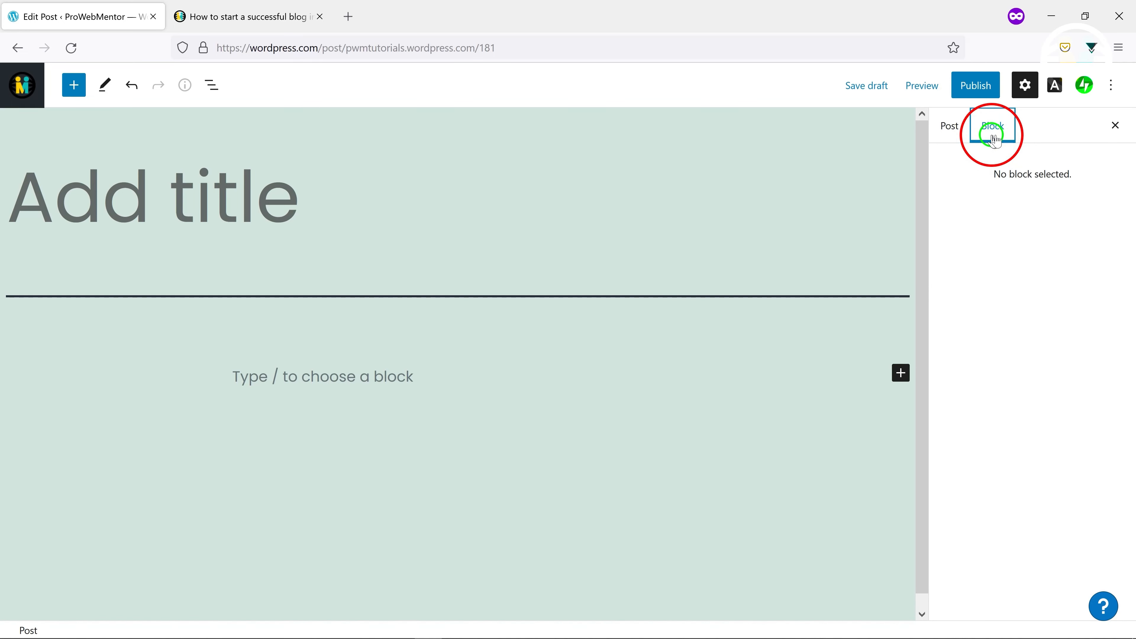
{"action": "left_click_drag", "start_coordinate": [994, 176], "coordinate": [1075, 179]}
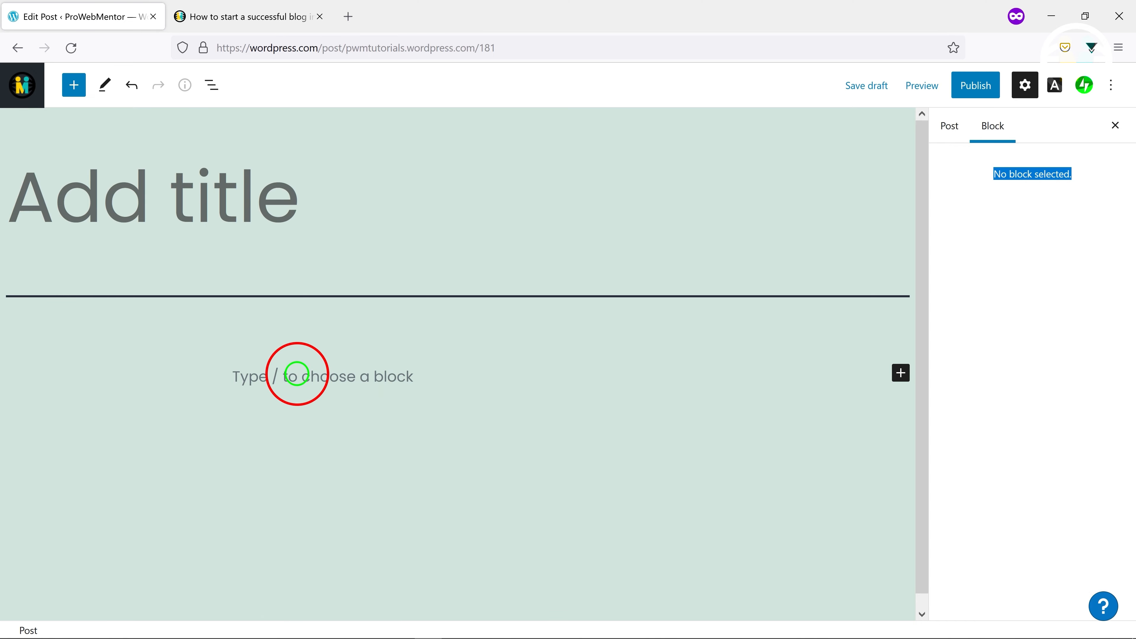
{"action": "left_click", "coordinate": [211, 84]}
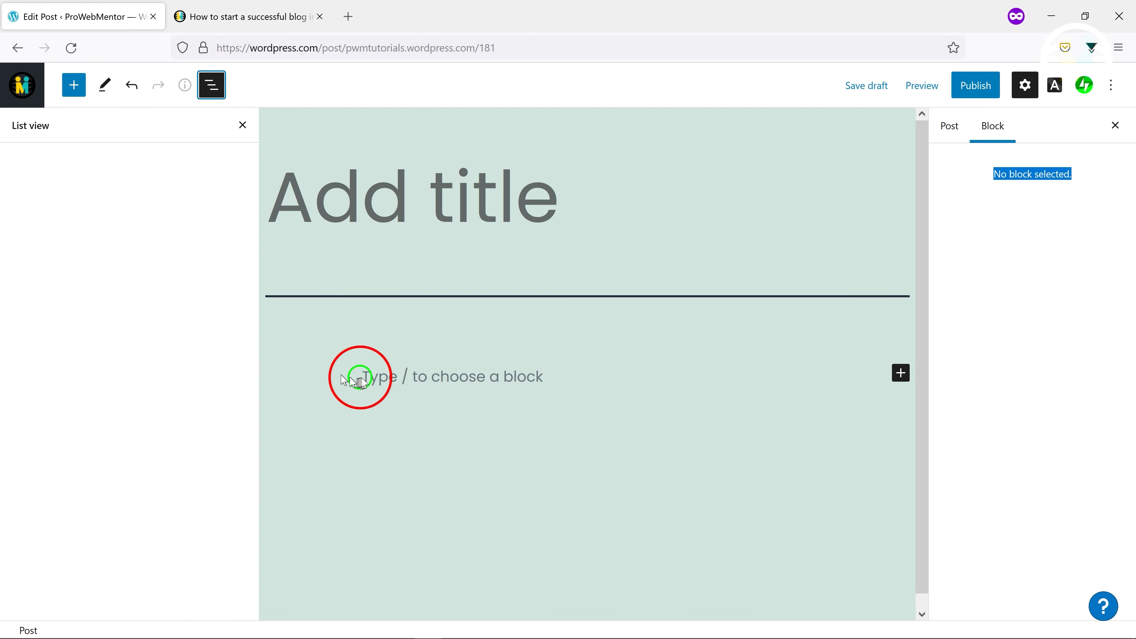
{"action": "left_click", "coordinate": [391, 375]}
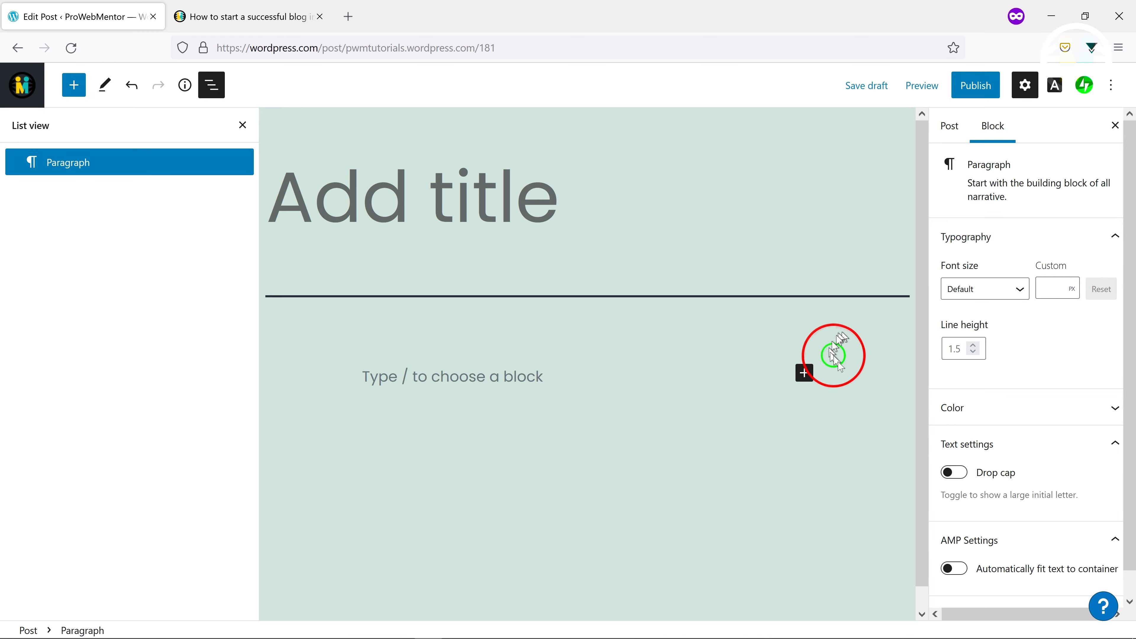
{"action": "scroll", "coordinate": [1033, 448], "scroll_direction": "down", "scroll_amount": 1}
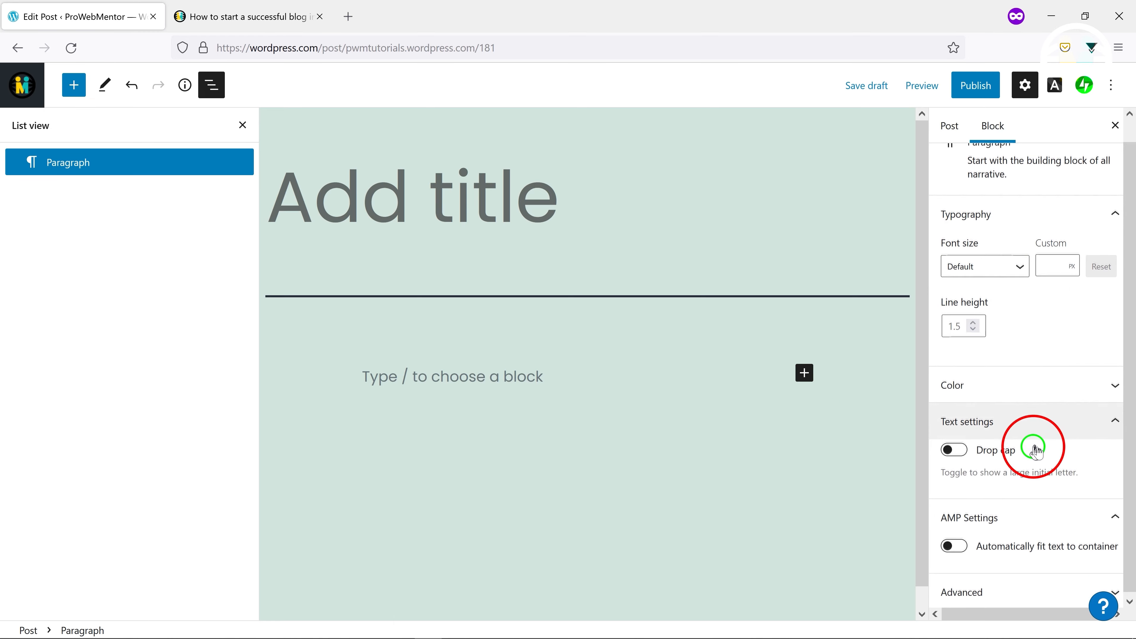
{"action": "scroll", "coordinate": [1028, 449], "scroll_direction": "up", "scroll_amount": 1}
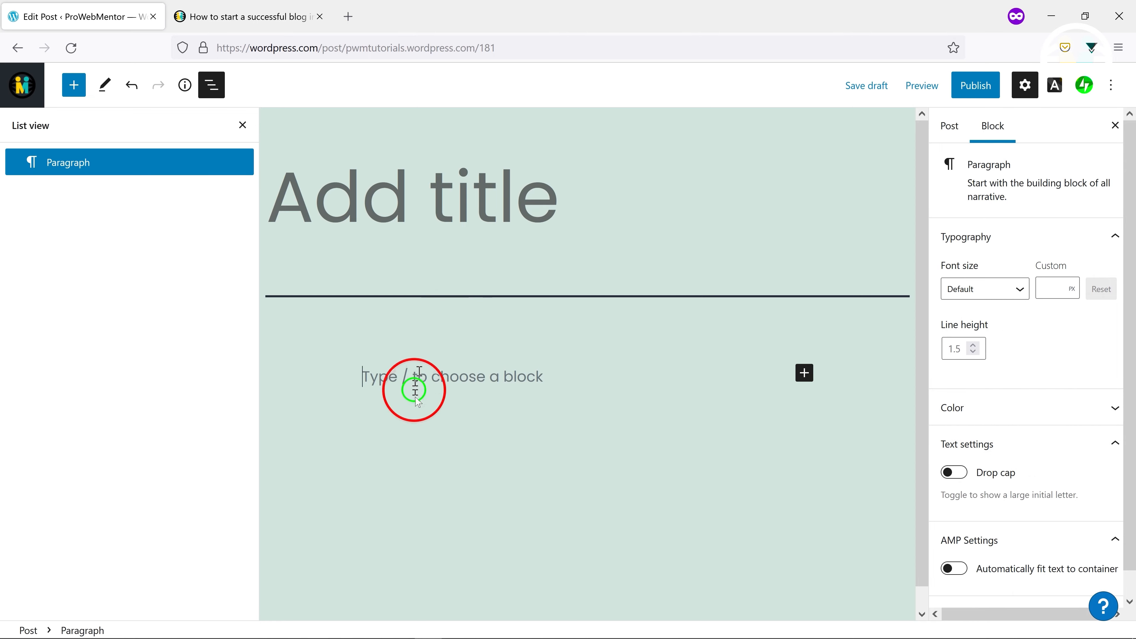
Copy the introduction beginning "Starting a blog may be an easy step" from the open blog article and paste it into the paragraph block
{"action": "left_click", "coordinate": [237, 24]}
{"action": "scroll", "coordinate": [343, 373], "scroll_direction": "down", "scroll_amount": 8}
{"action": "left_click_drag", "start_coordinate": [338, 305], "coordinate": [882, 373]}
{"action": "key", "text": "ctrl+c"}
{"action": "left_click", "coordinate": [84, 17]}
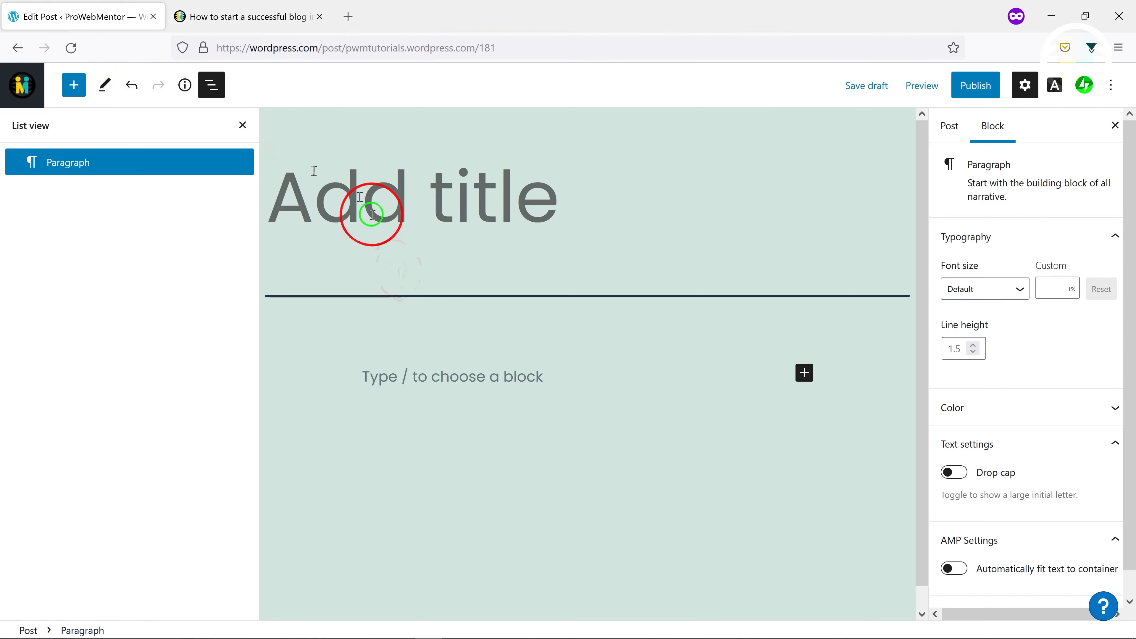
{"action": "left_click", "coordinate": [386, 377]}
{"action": "key", "text": "ctrl+v"}
{"action": "left_click", "coordinate": [622, 418]}
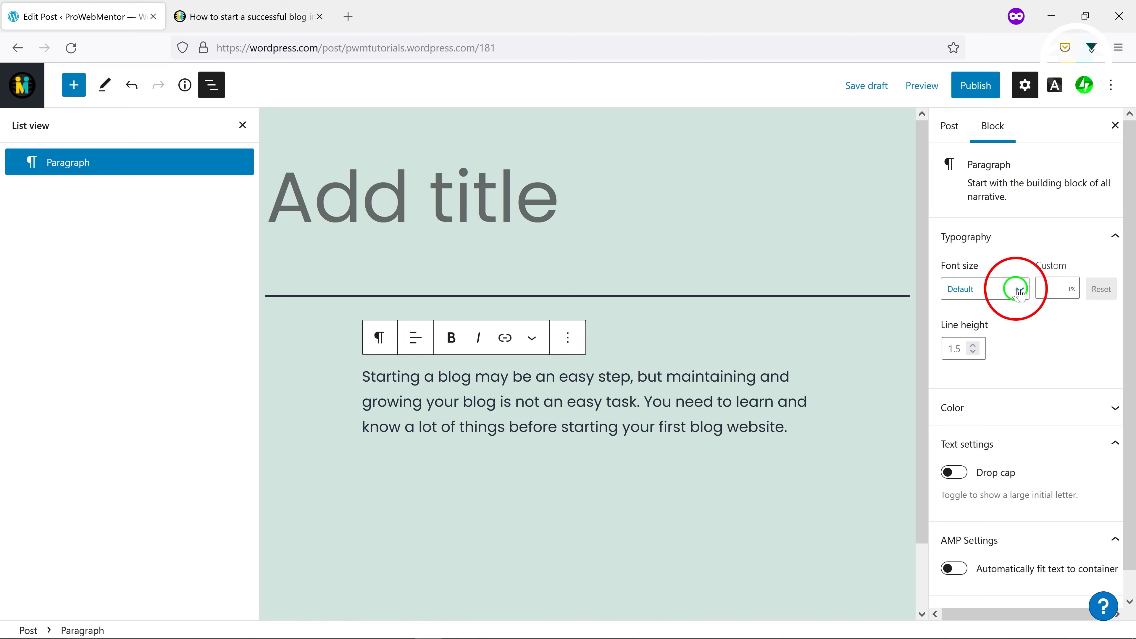
Try the Normal and Gigantic font sizes on the paragraph, and reset its size to the default
{"action": "left_click", "coordinate": [1001, 291]}
{"action": "scroll", "coordinate": [968, 549], "scroll_direction": "down", "scroll_amount": 1}
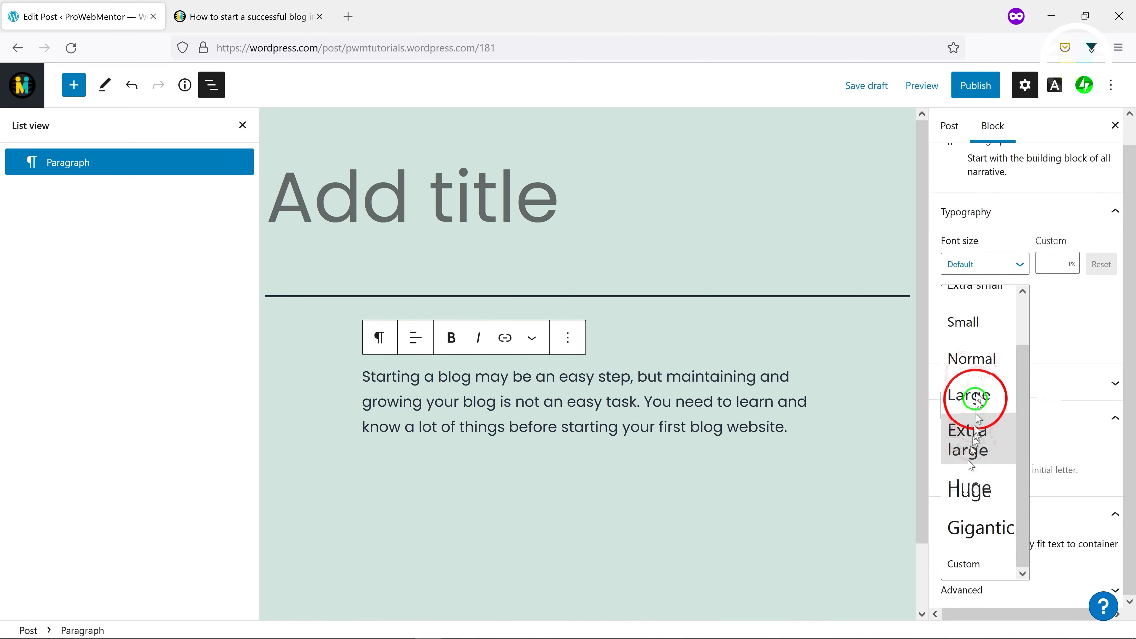
{"action": "left_click", "coordinate": [972, 362]}
{"action": "left_click", "coordinate": [980, 263]}
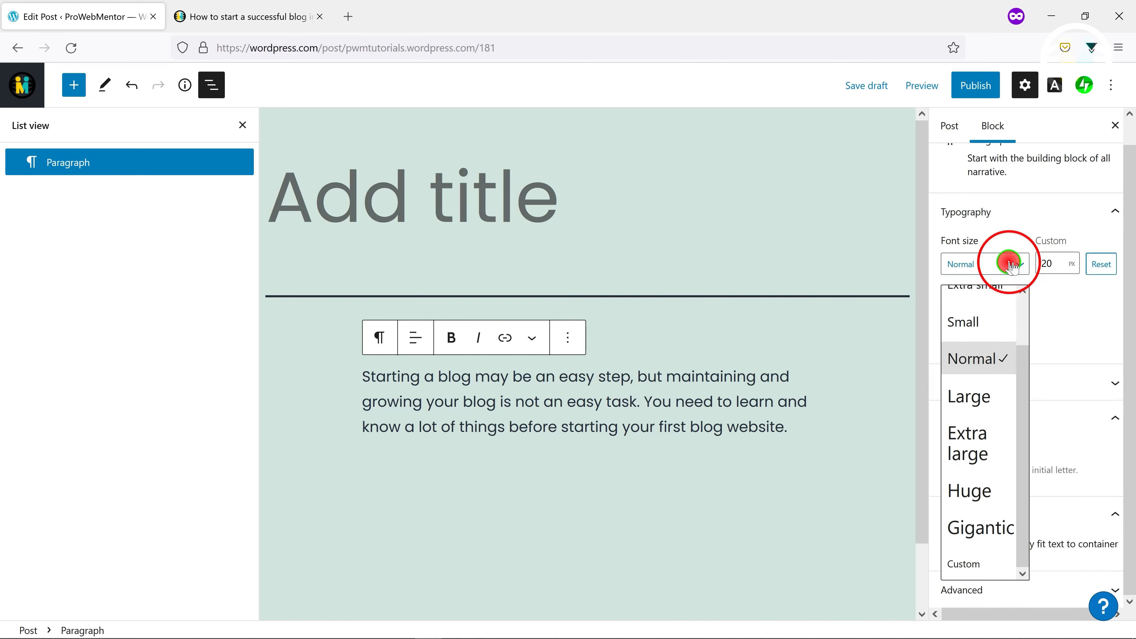
{"action": "left_click", "coordinate": [977, 528]}
{"action": "left_click", "coordinate": [980, 319]}
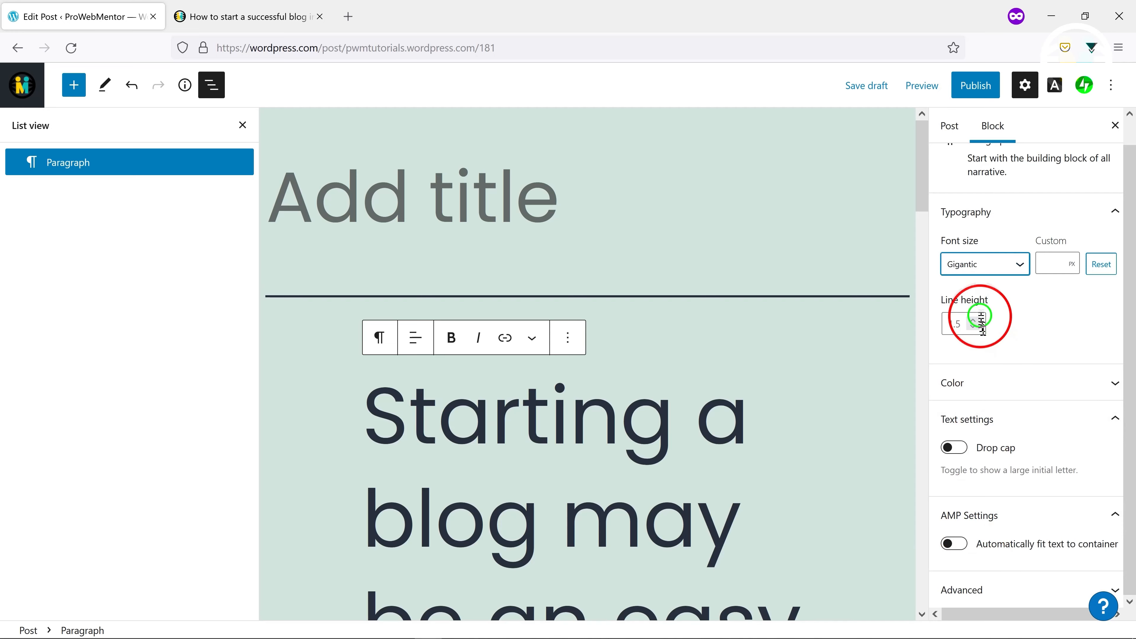
{"action": "left_click", "coordinate": [1099, 264]}
Try a custom font size of 11 px on the paragraph and reset it
{"action": "left_click", "coordinate": [1049, 262]}
{"action": "left_click", "coordinate": [1019, 268]}
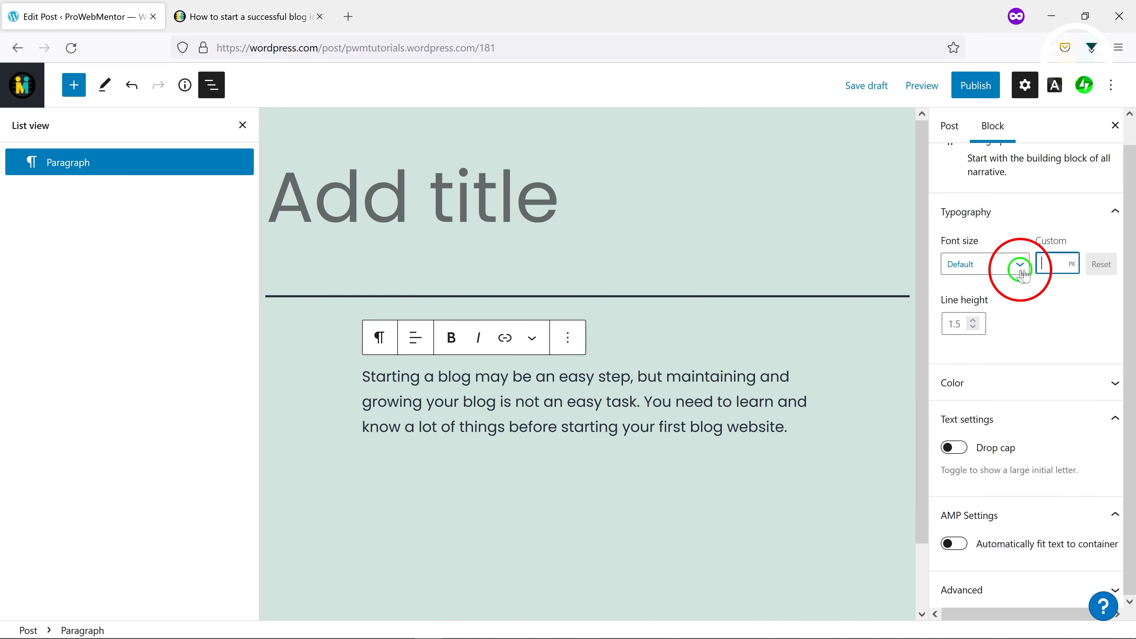
{"action": "type", "text": "11"}
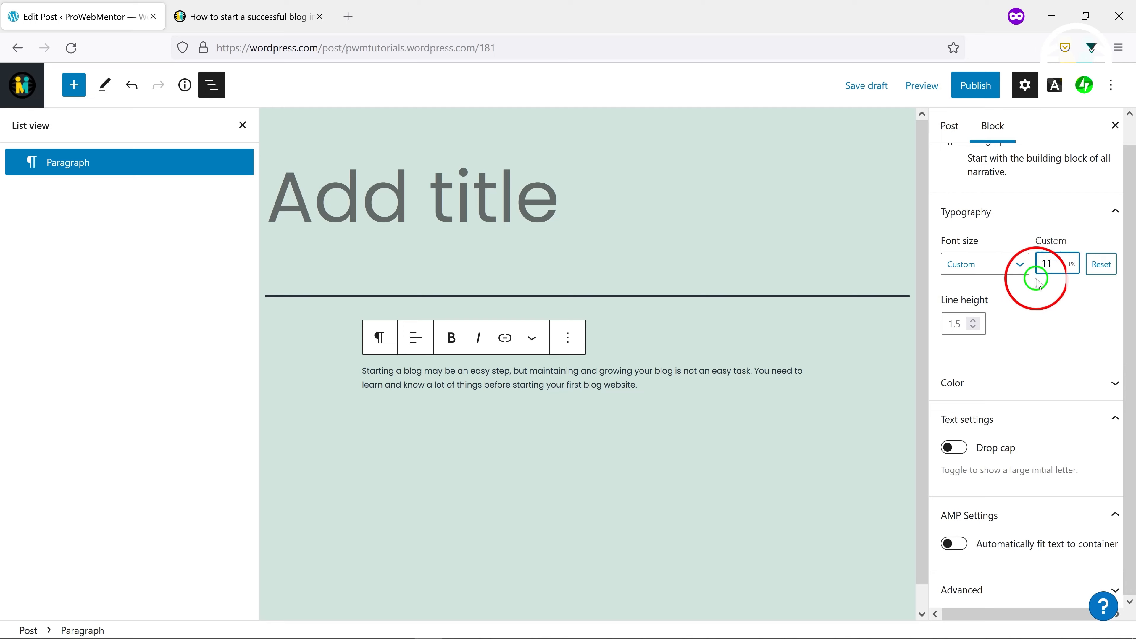
{"action": "left_click", "coordinate": [1099, 268]}
Adjust the paragraph's line height, and try a dark background colour before clearing it
{"action": "left_click", "coordinate": [962, 321]}
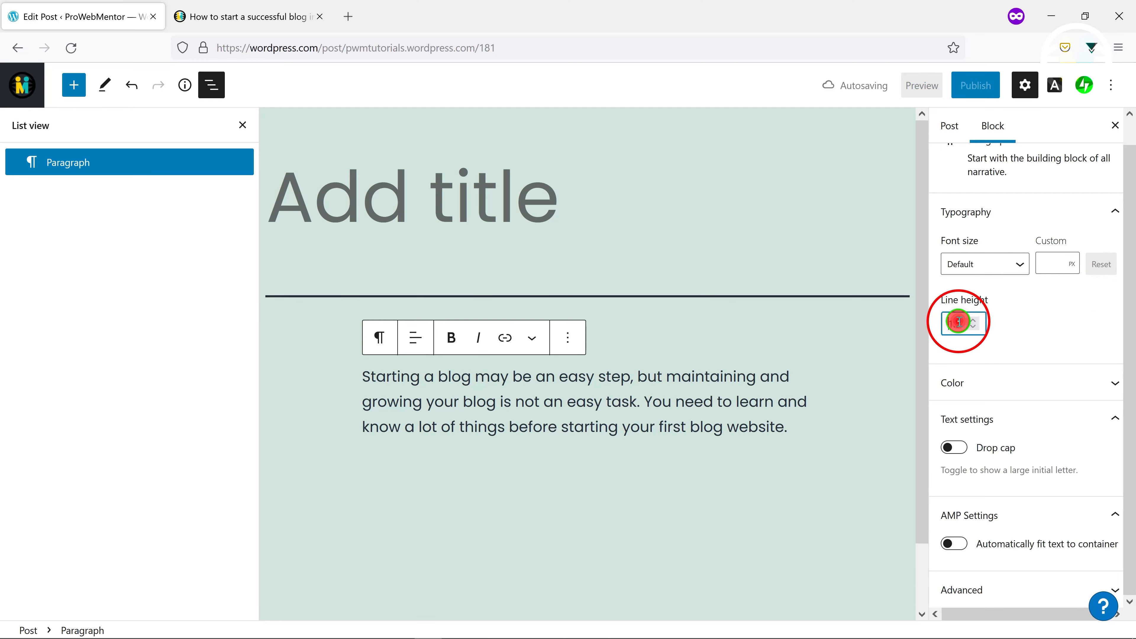
{"action": "left_click", "coordinate": [952, 383]}
{"action": "scroll", "coordinate": [1002, 402], "scroll_direction": "down", "scroll_amount": 3}
{"action": "left_click", "coordinate": [983, 408]}
{"action": "left_click", "coordinate": [1108, 467]}
{"action": "scroll", "coordinate": [1052, 461], "scroll_direction": "down", "scroll_amount": 2}
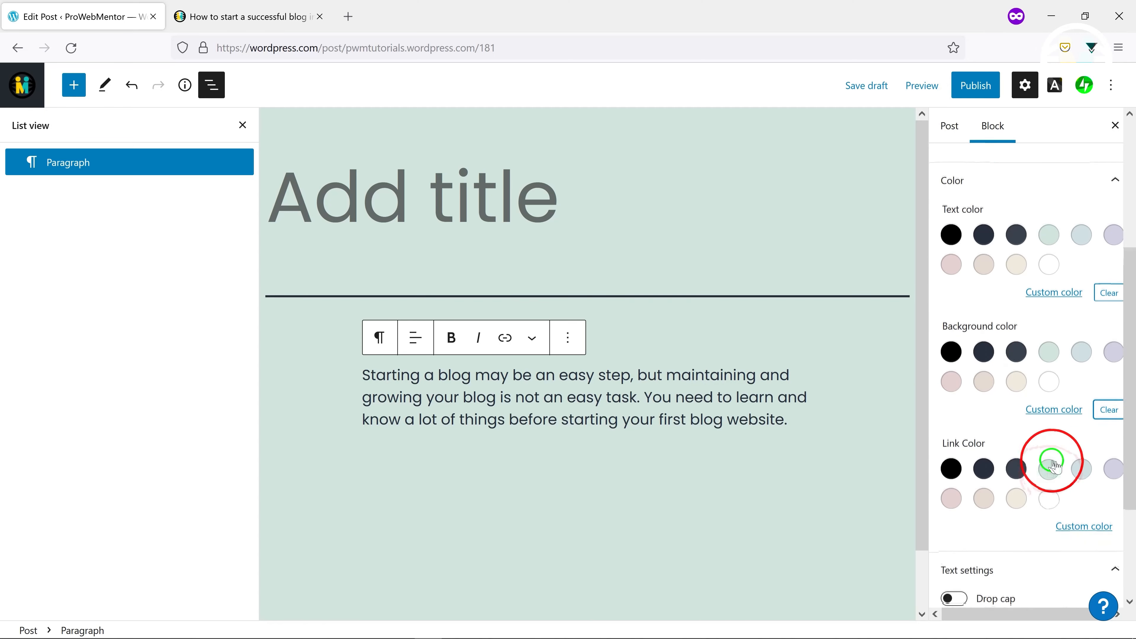
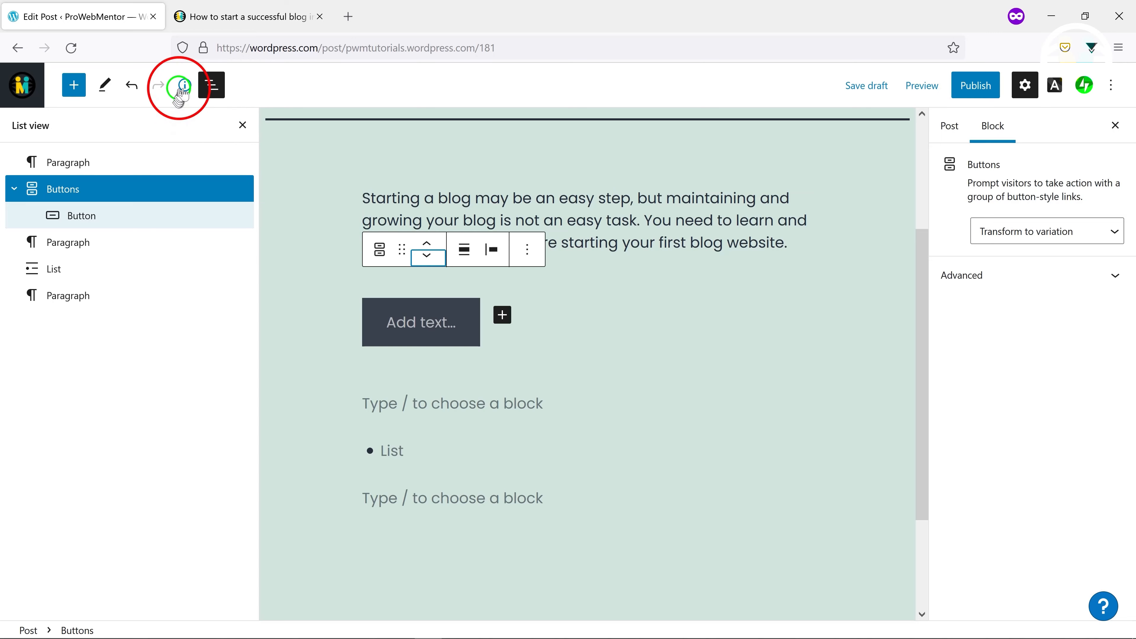
Check the post's word, paragraph and block statistics in the document details
{"action": "left_click", "coordinate": [184, 85]}
{"action": "left_click_drag", "start_coordinate": [58, 144], "coordinate": [144, 145]}
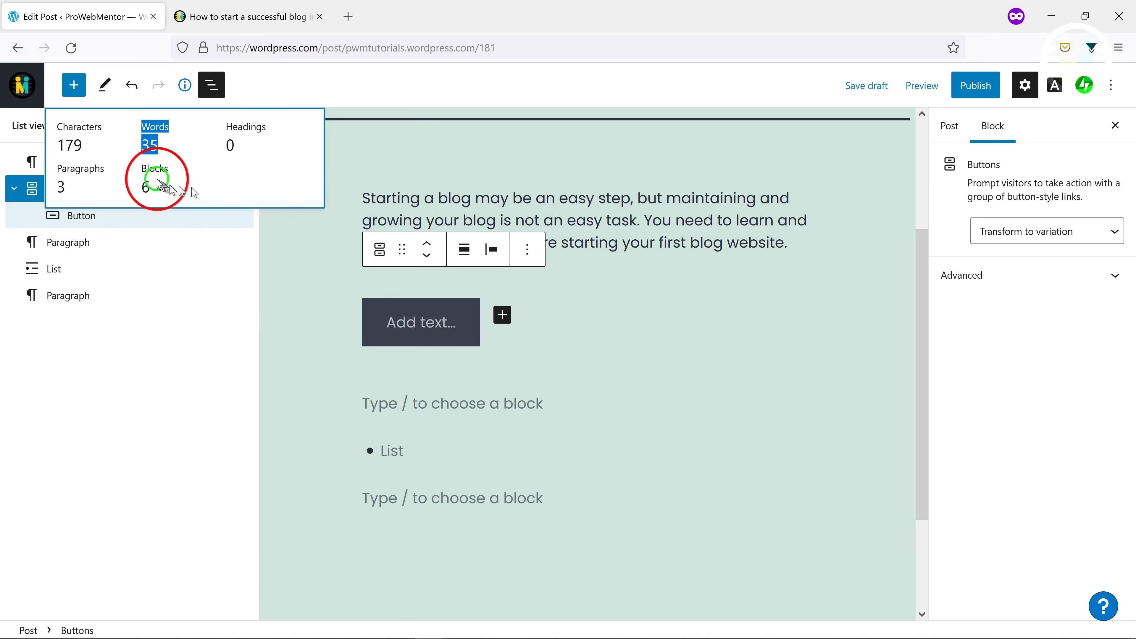
{"action": "left_click", "coordinate": [164, 130]}
{"action": "left_click", "coordinate": [185, 85]}
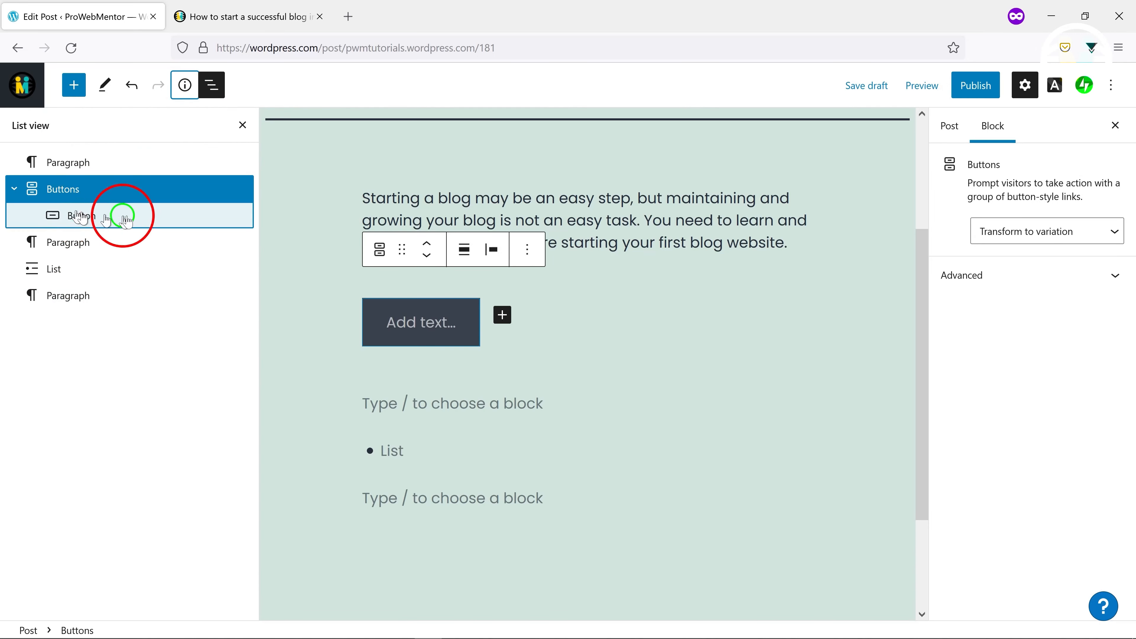
Try the Select tool on the post's blocks and switch back to the Edit tool
{"action": "left_click", "coordinate": [104, 85]}
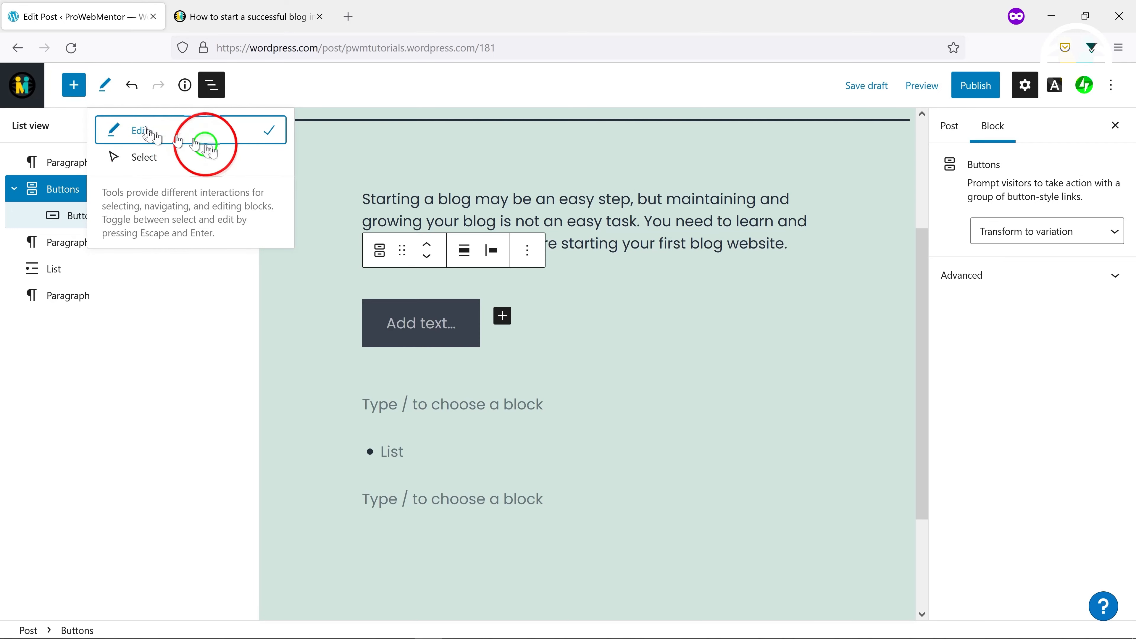
{"action": "left_click", "coordinate": [145, 166]}
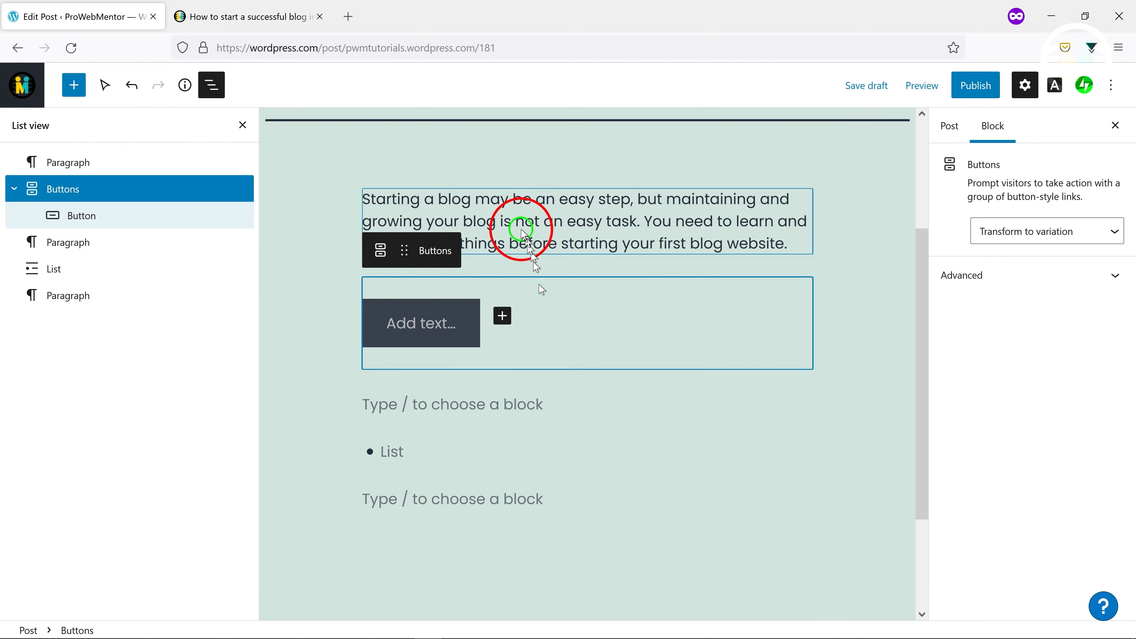
{"action": "left_click", "coordinate": [102, 85]}
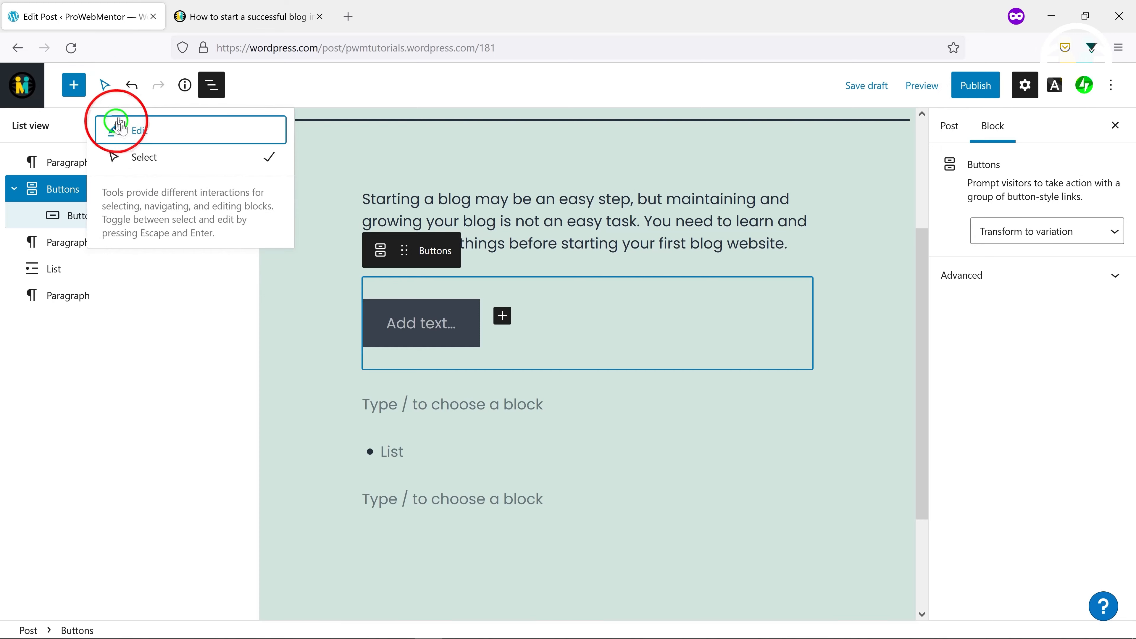
{"action": "left_click", "coordinate": [139, 131]}
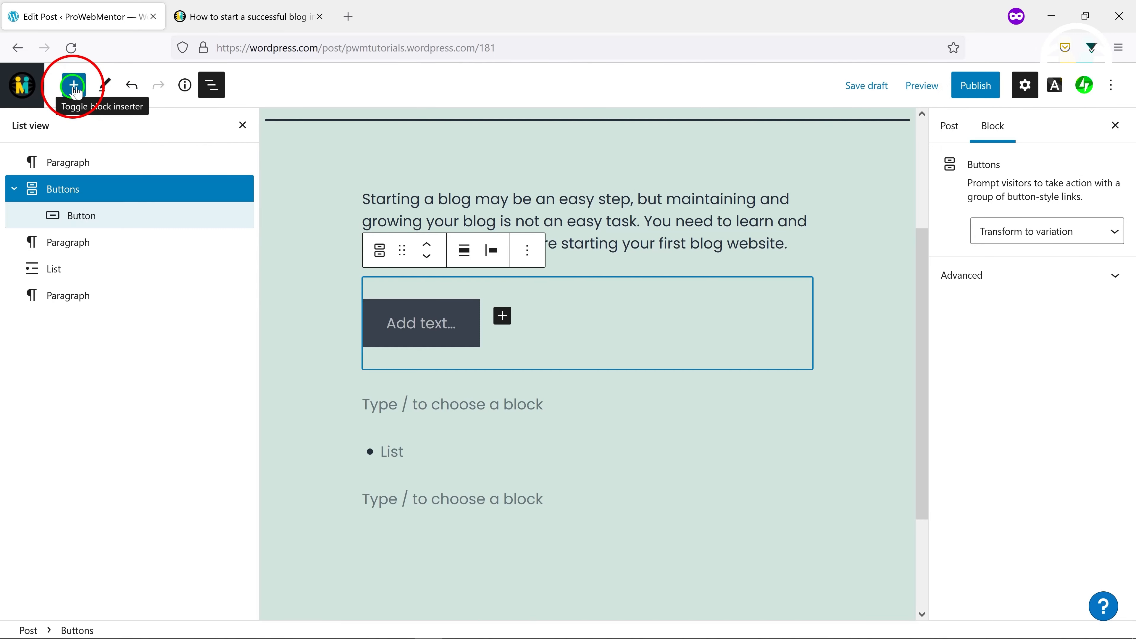
Browse the featured block patterns in the block library
{"action": "left_click", "coordinate": [74, 86]}
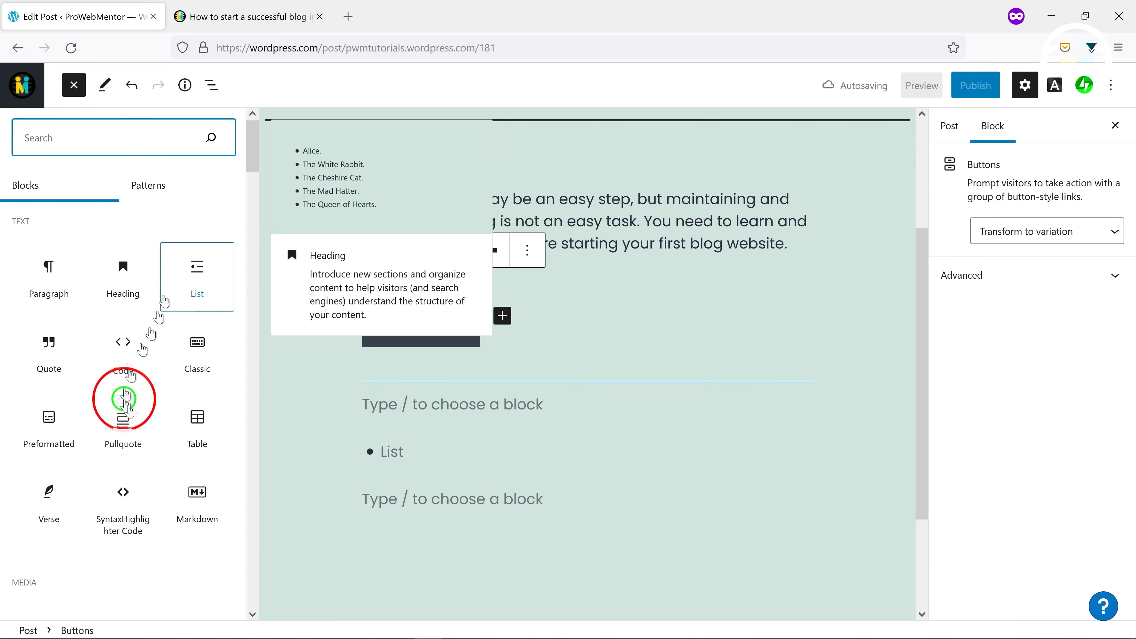
{"action": "left_click", "coordinate": [156, 185]}
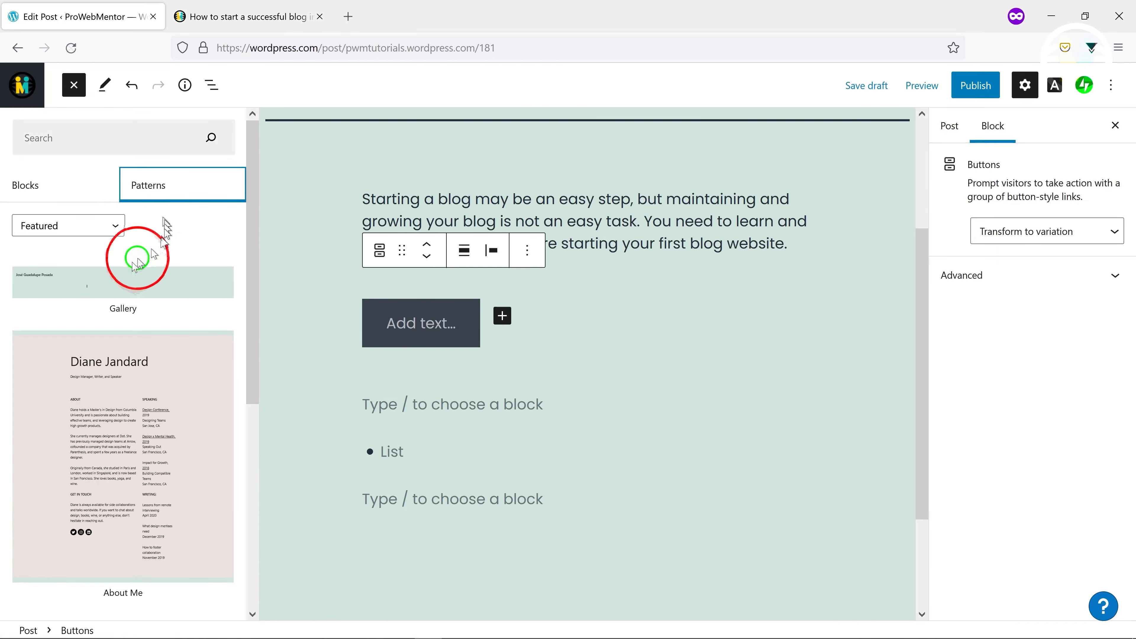
{"action": "scroll", "coordinate": [112, 384], "scroll_direction": "down", "scroll_amount": 15}
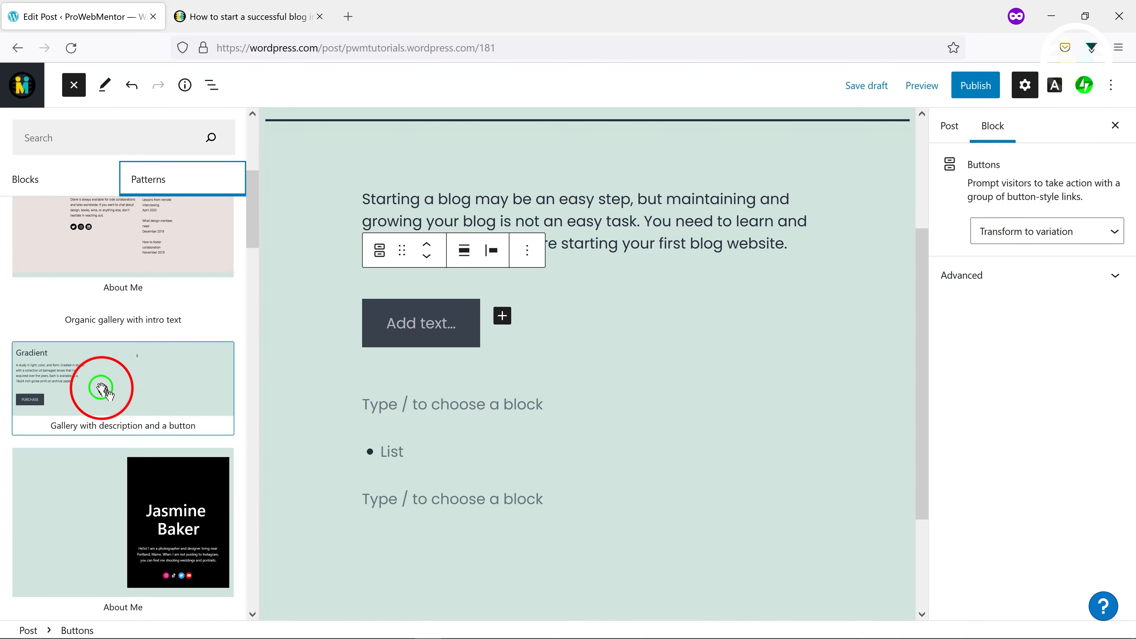
{"action": "scroll", "coordinate": [102, 389], "scroll_direction": "up", "scroll_amount": 15}
Insert the "Full-width image with headline below" pattern from the Blog pattern category
{"action": "left_click", "coordinate": [74, 224]}
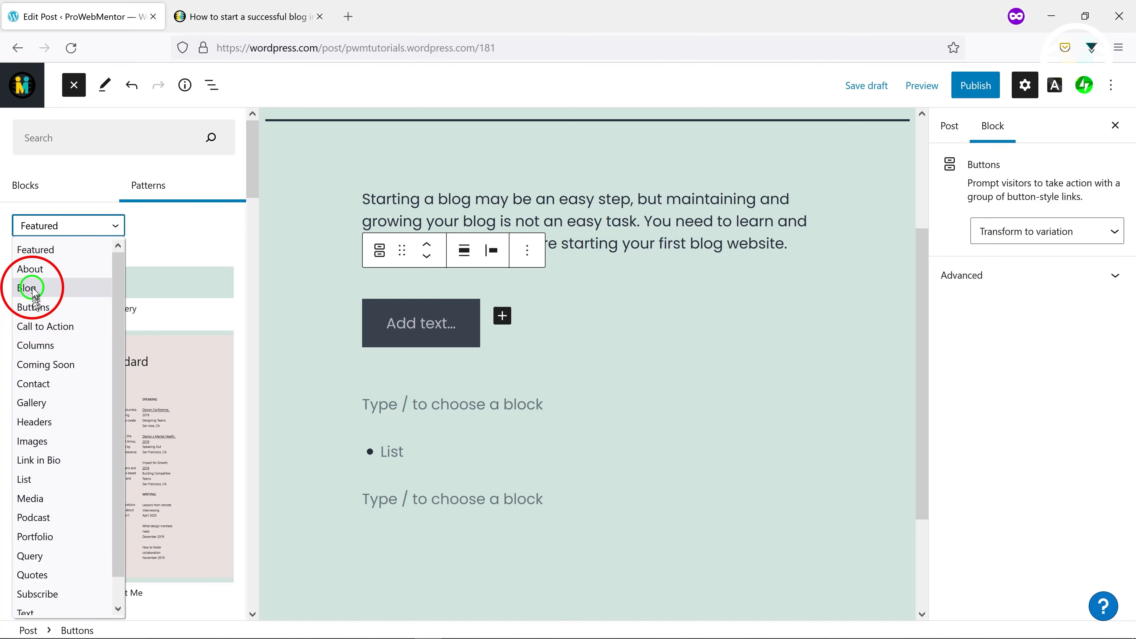
{"action": "left_click", "coordinate": [33, 289]}
{"action": "scroll", "coordinate": [89, 402], "scroll_direction": "down", "scroll_amount": 2}
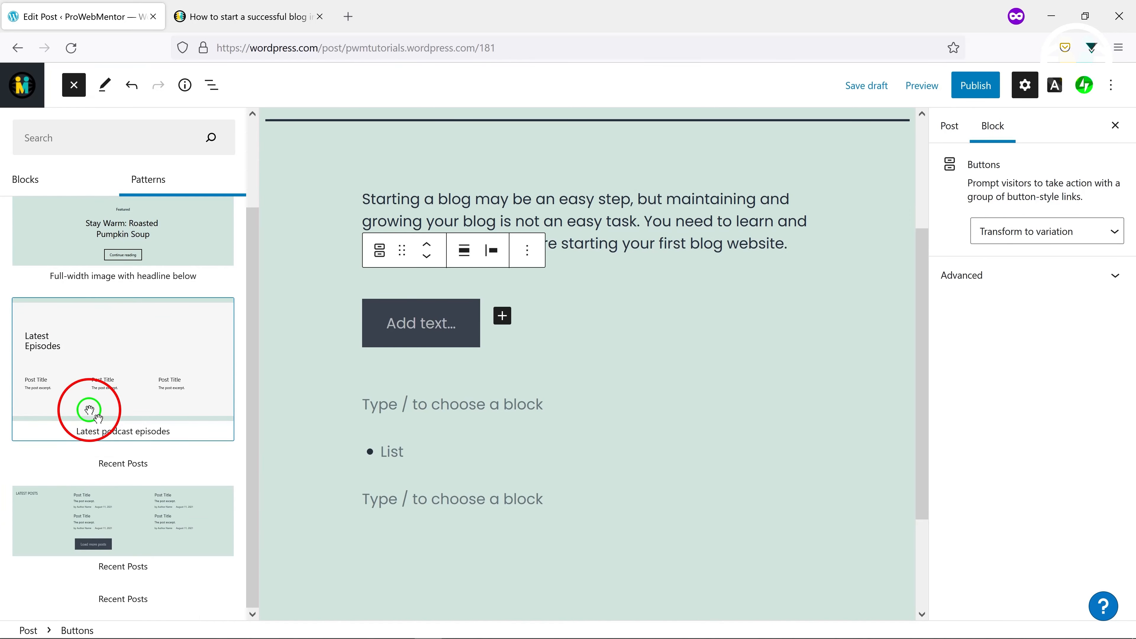
{"action": "scroll", "coordinate": [88, 412], "scroll_direction": "up", "scroll_amount": 2}
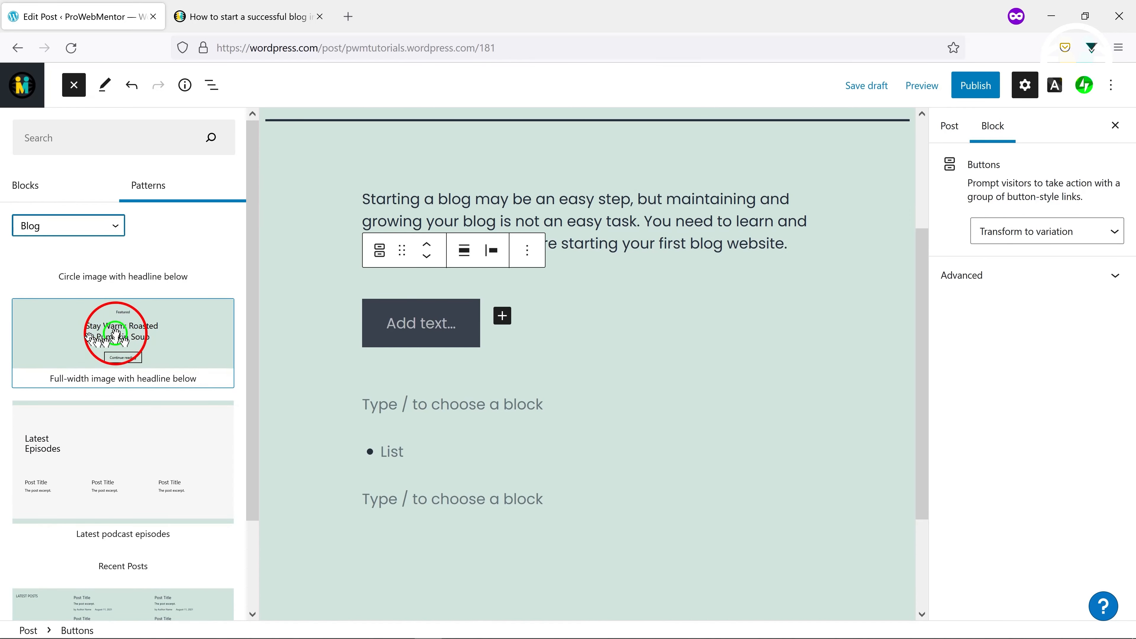
{"action": "left_click", "coordinate": [115, 332]}
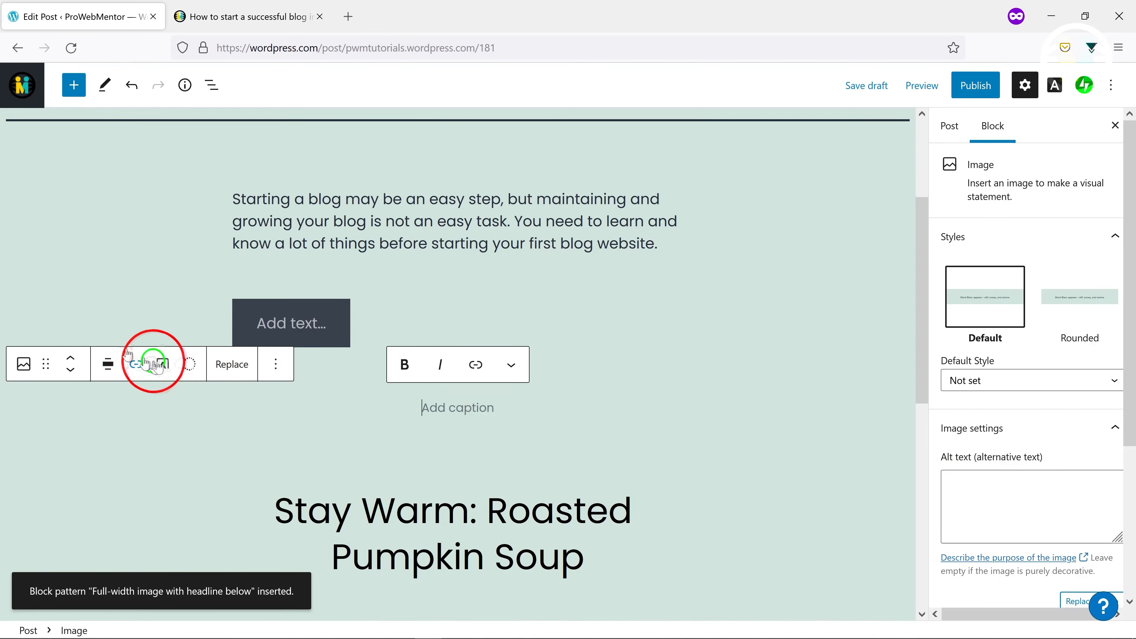
{"action": "scroll", "coordinate": [369, 439], "scroll_direction": "down", "scroll_amount": 5}
{"action": "scroll", "coordinate": [367, 441], "scroll_direction": "down", "scroll_amount": 8}
{"action": "scroll", "coordinate": [312, 385], "scroll_direction": "up", "scroll_amount": 1}
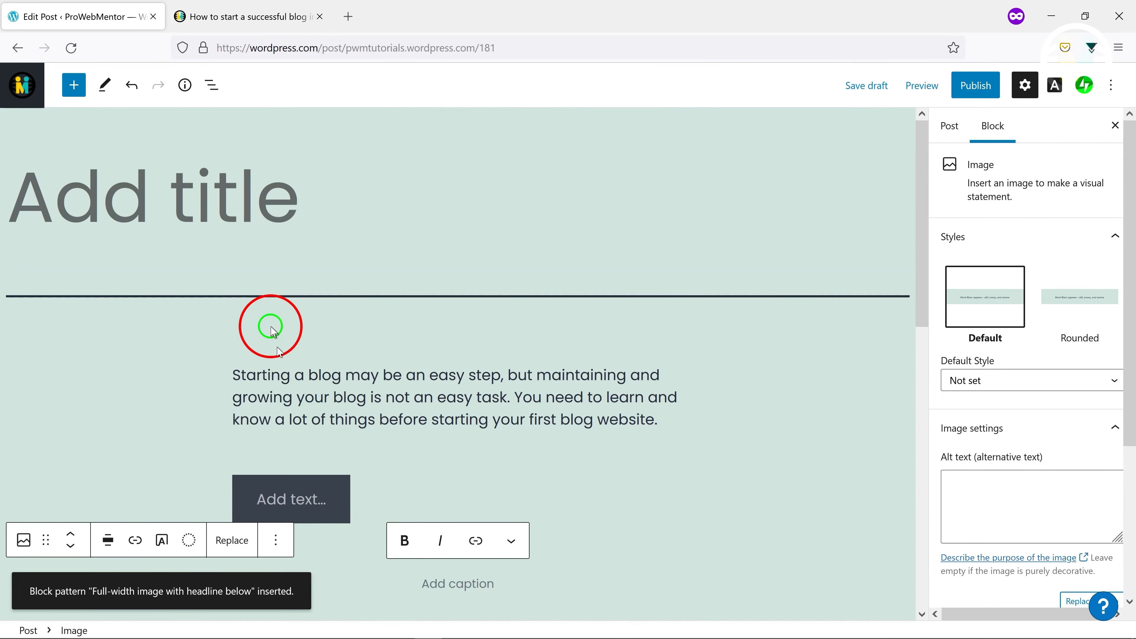
Search the block library for "subsc" and add the Subscription Form block to the post
{"action": "left_click", "coordinate": [73, 85]}
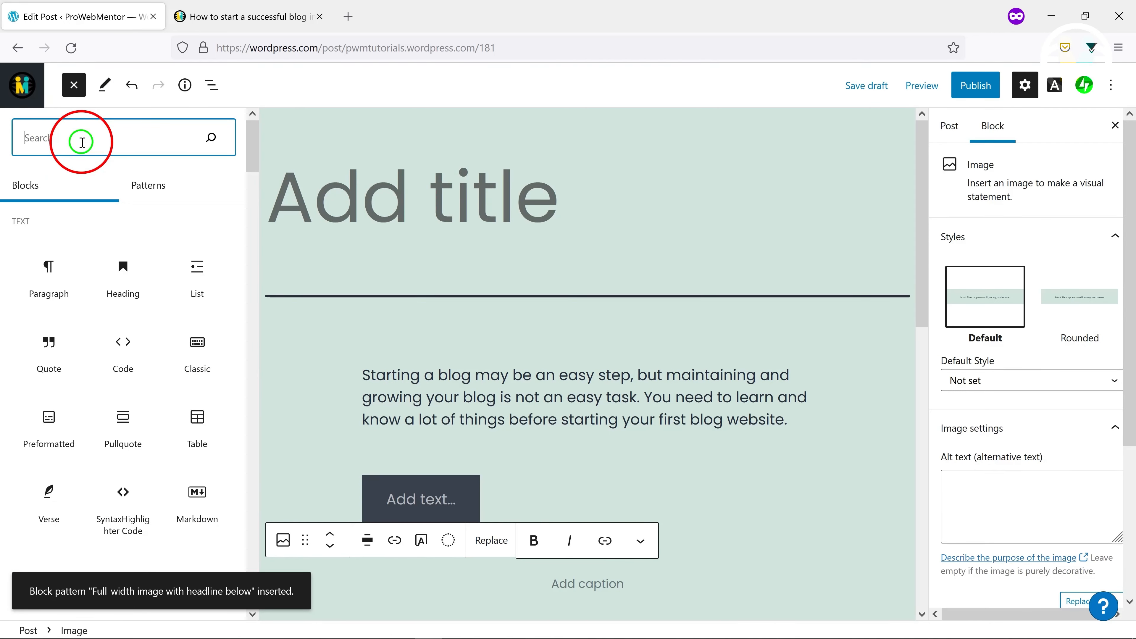
{"action": "type", "text": "subsc"}
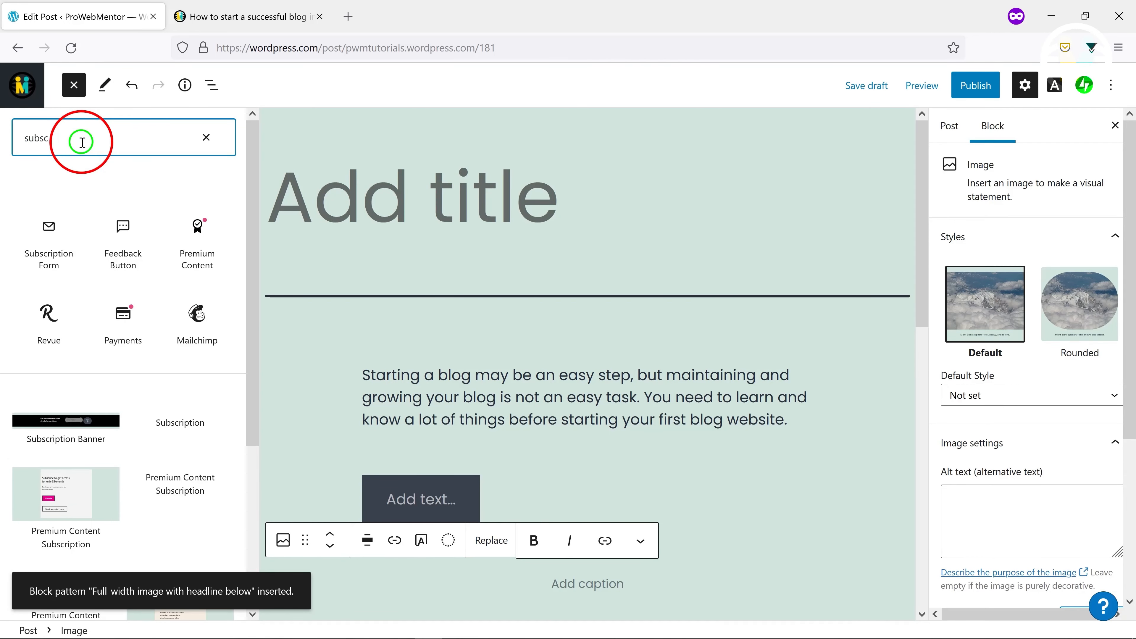
{"action": "left_click", "coordinate": [49, 244]}
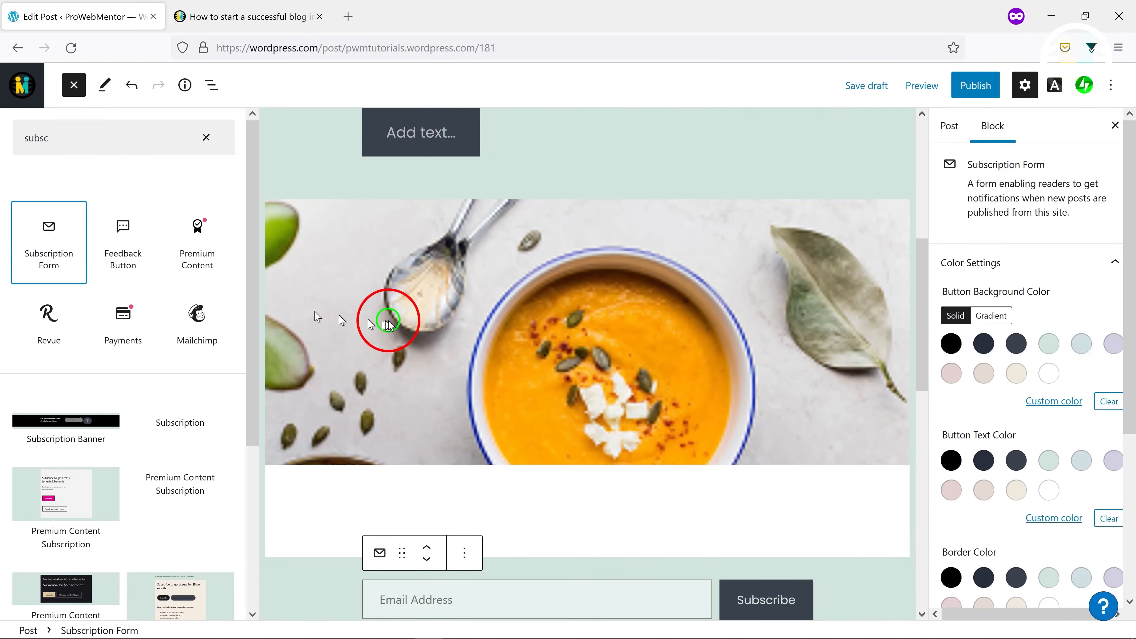
{"action": "scroll", "coordinate": [388, 322], "scroll_direction": "down", "scroll_amount": 10}
{"action": "scroll", "coordinate": [398, 330], "scroll_direction": "up", "scroll_amount": 10}
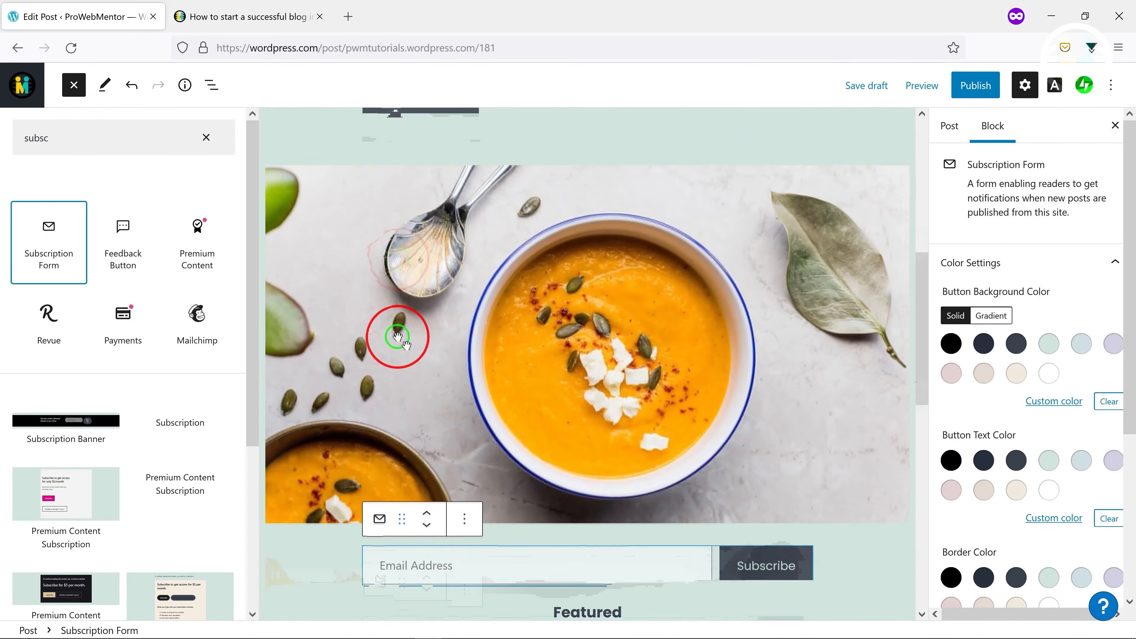
Show the block list and undo the recent edits until the post is empty
{"action": "left_click", "coordinate": [211, 85]}
{"action": "left_click", "coordinate": [132, 89]}
{"action": "left_click", "coordinate": [132, 88]}
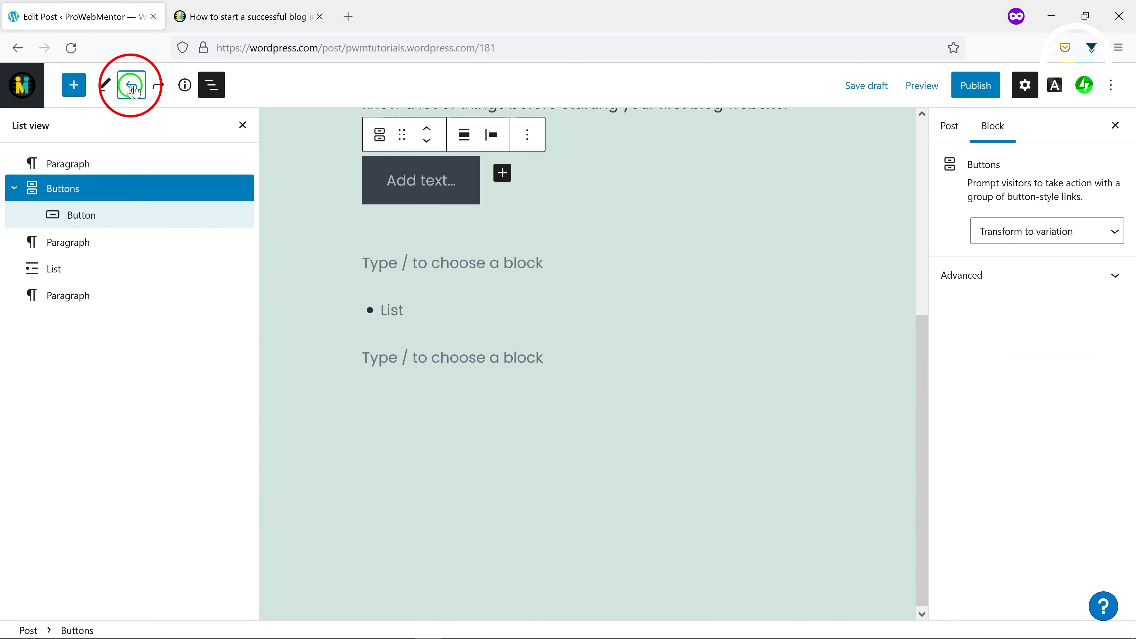
{"action": "left_click", "coordinate": [132, 89]}
{"action": "left_click", "coordinate": [132, 89]}
{"action": "left_click", "coordinate": [132, 88]}
{"action": "left_click", "coordinate": [132, 89]}
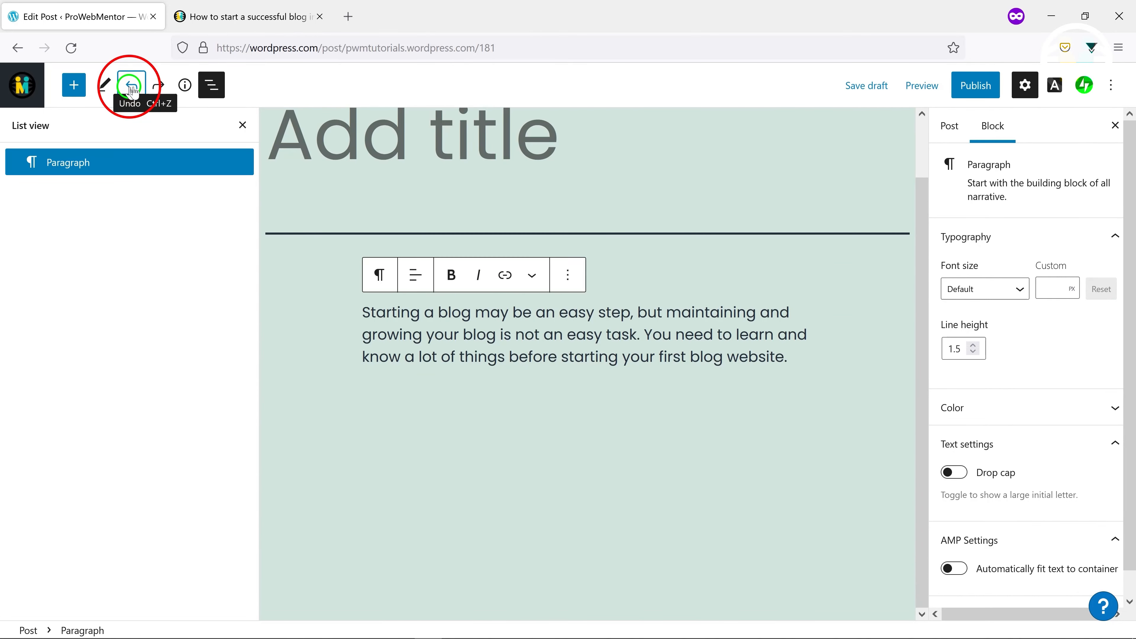
{"action": "left_click", "coordinate": [132, 88]}
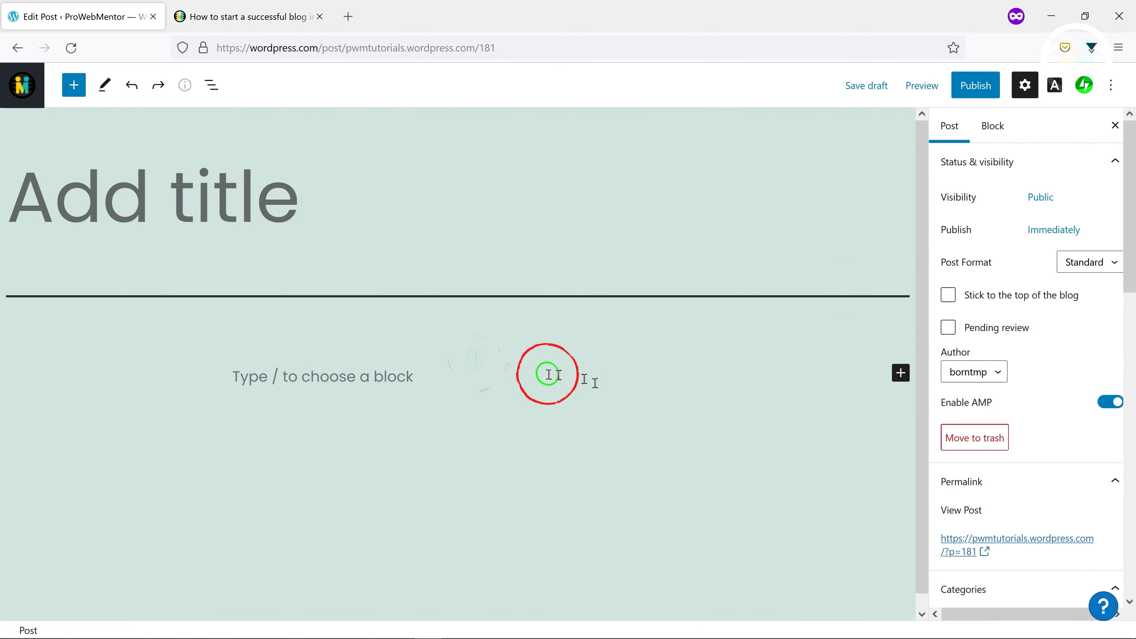
Save the empty post as a draft and return to the site's posts list
{"action": "left_click", "coordinate": [864, 85]}
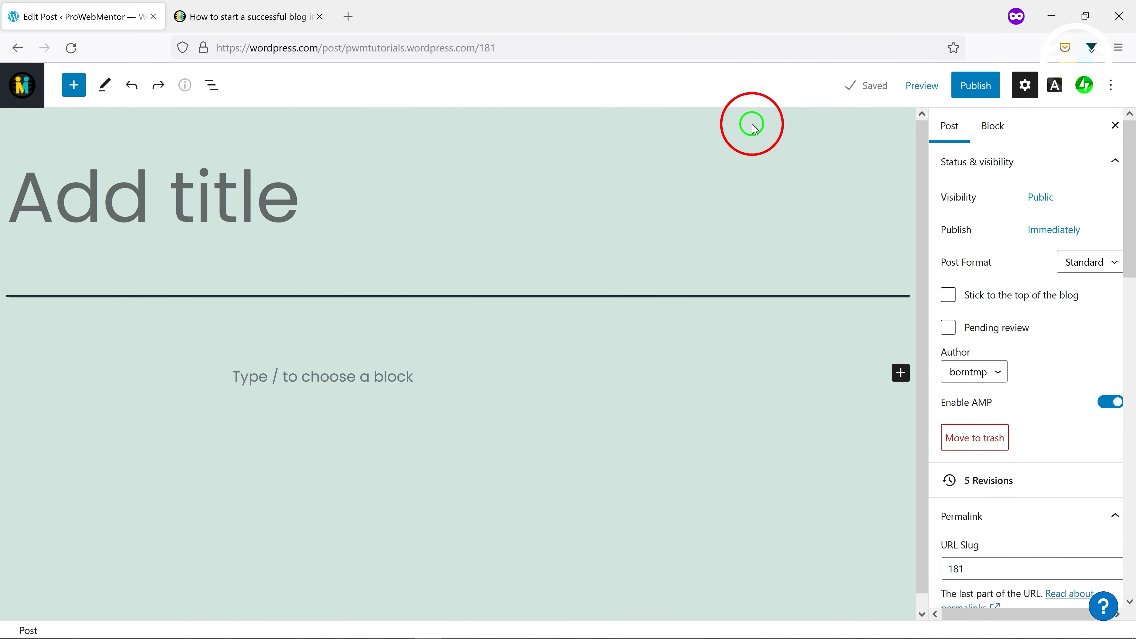
{"action": "left_click", "coordinate": [9, 83]}
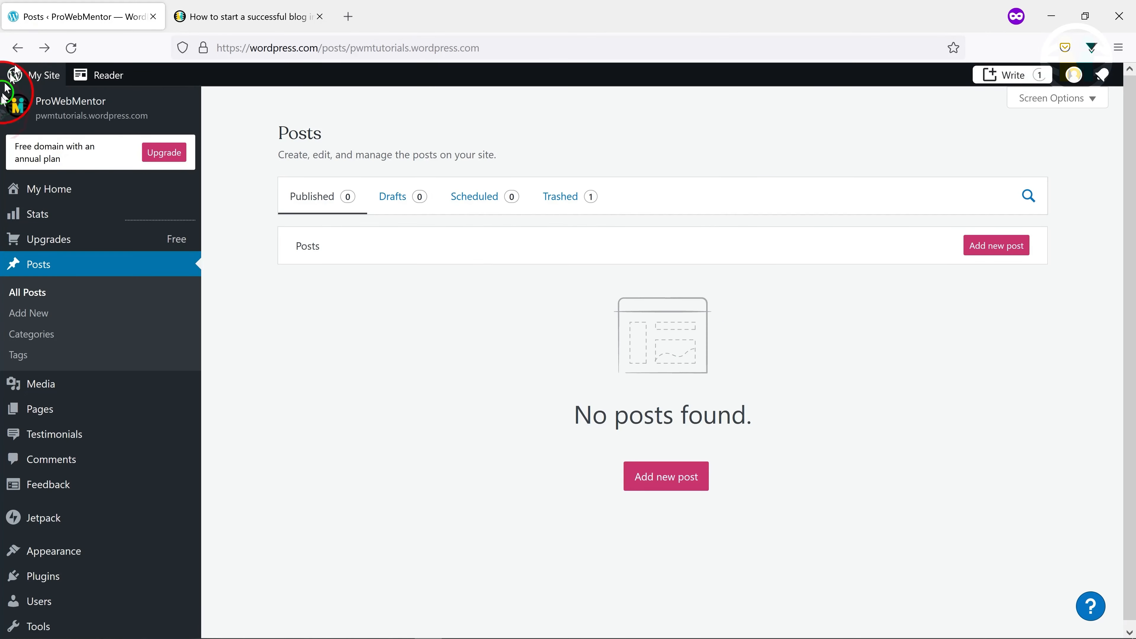
Open the Colors & Dark Mode settings in the site's theme customizer
{"action": "mouse_move", "coordinate": [63, 549]}
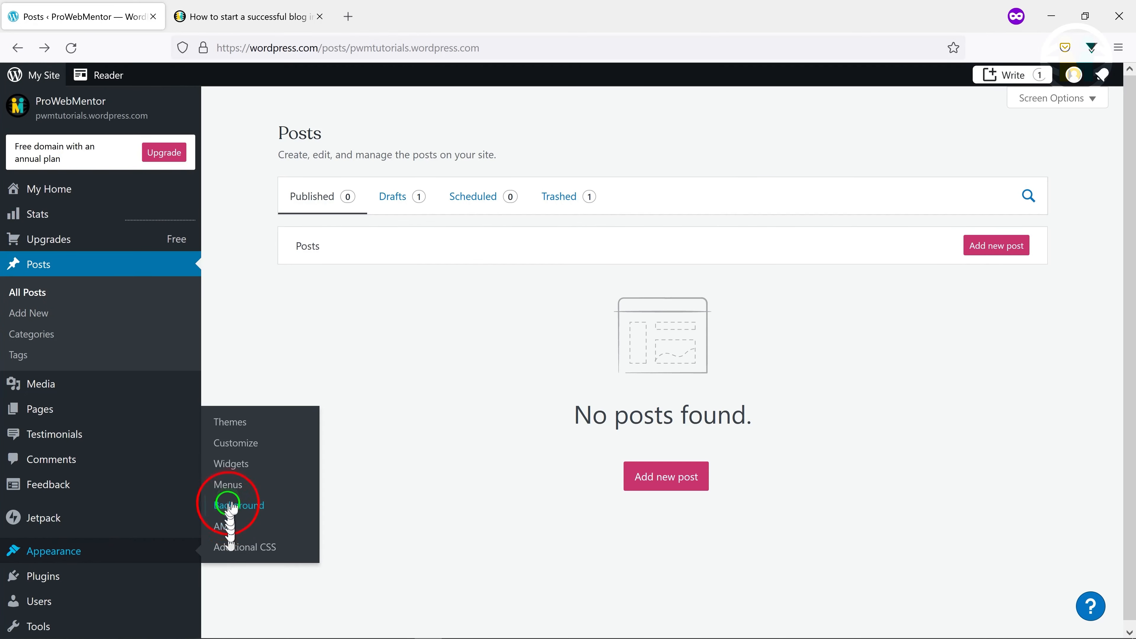
{"action": "left_click", "coordinate": [237, 443]}
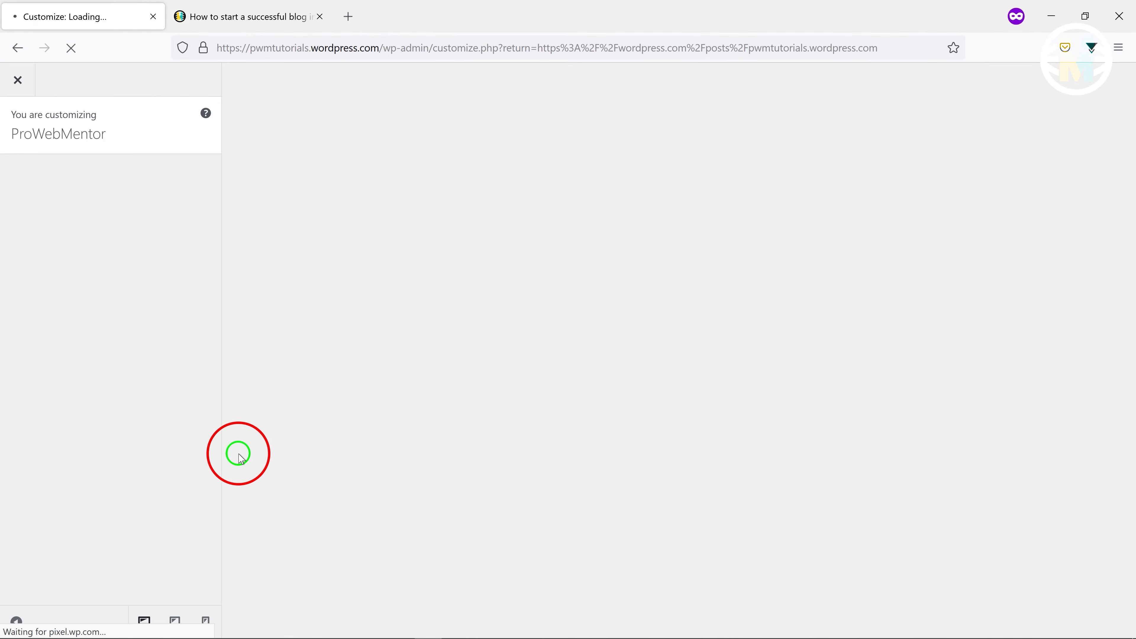
{"action": "left_click", "coordinate": [159, 213]}
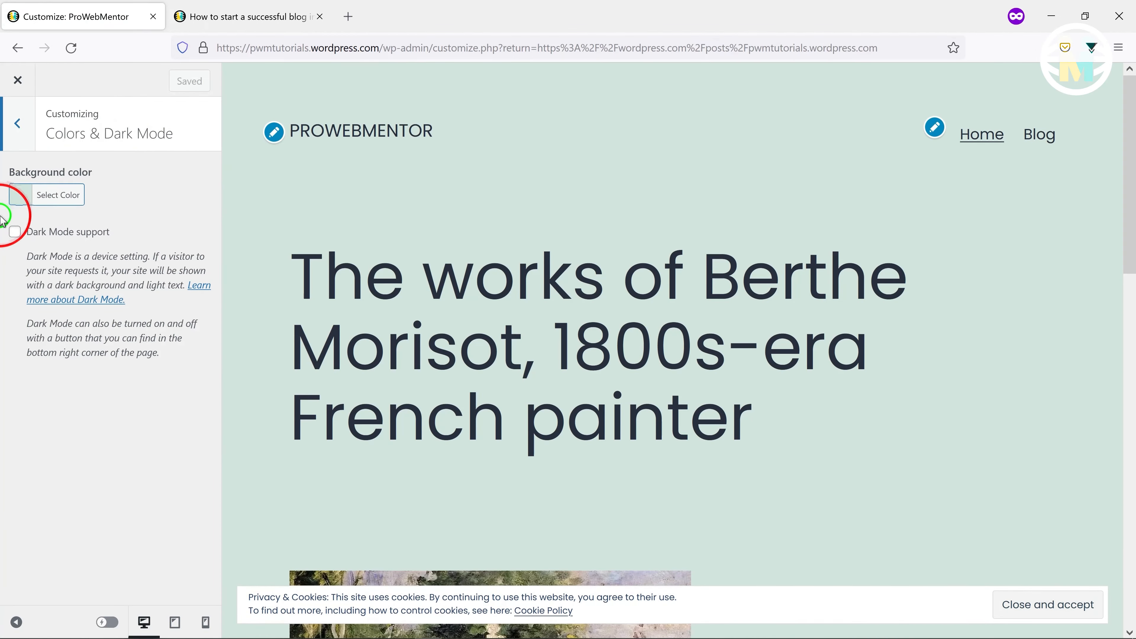
Try magenta and blue site background colors, and set the background to white (#ffffff)
{"action": "left_click", "coordinate": [22, 191]}
{"action": "left_click_drag", "start_coordinate": [106, 244], "coordinate": [174, 233]}
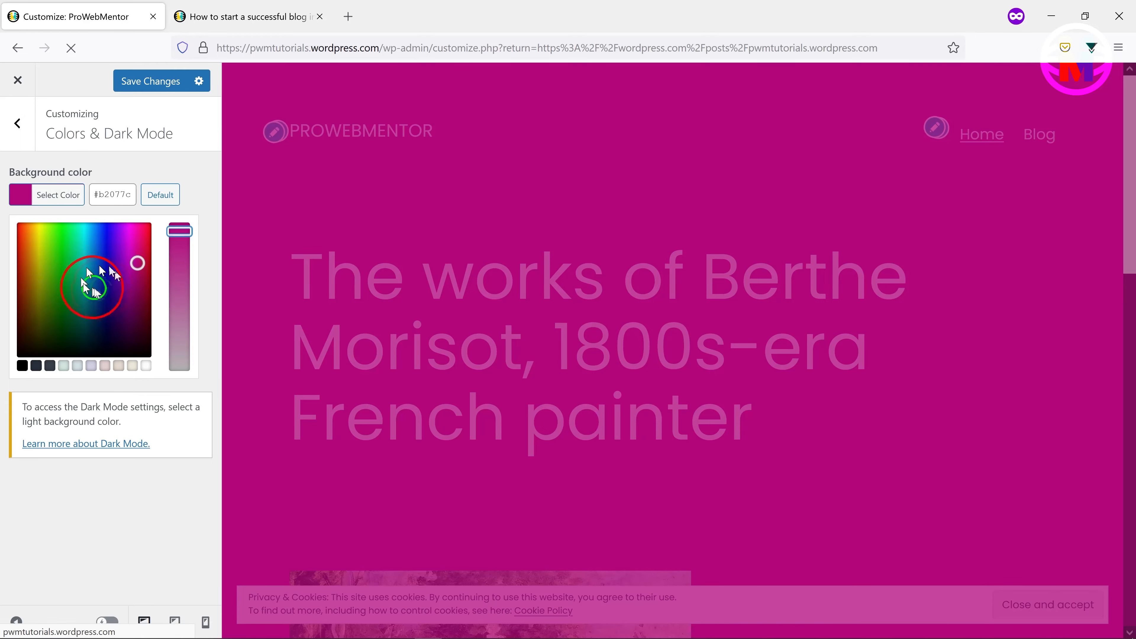
{"action": "left_click", "coordinate": [108, 275]}
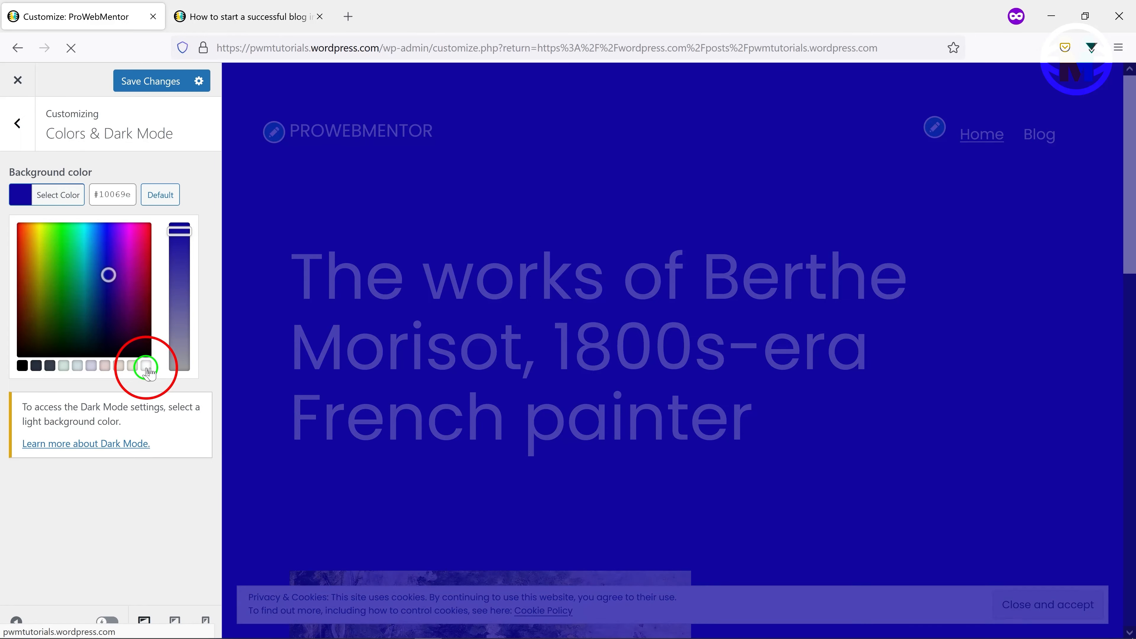
{"action": "left_click", "coordinate": [146, 366]}
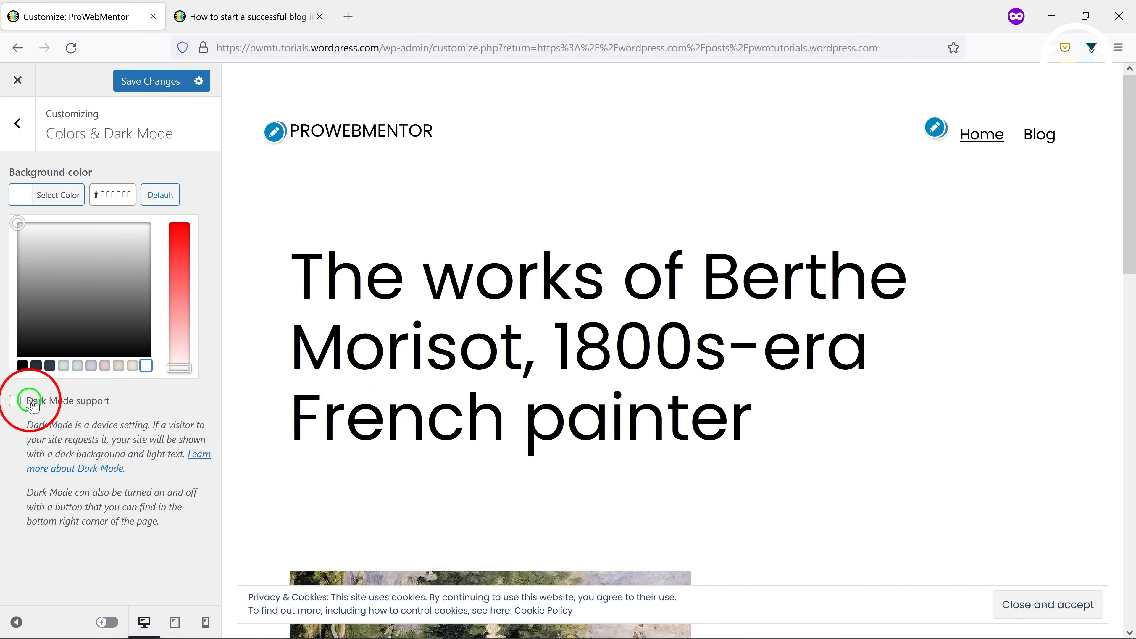
{"action": "left_click_drag", "start_coordinate": [20, 426], "coordinate": [202, 443]}
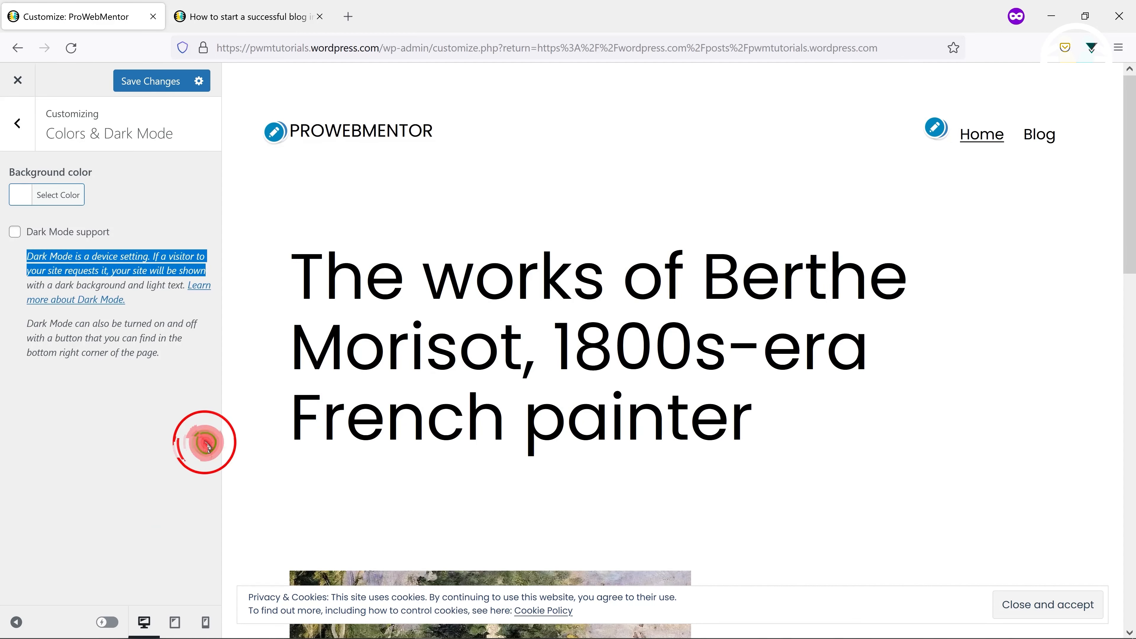
Try near-black and dark blue site backgrounds, and return the background color to white (#ffffff)
{"action": "left_click", "coordinate": [38, 202]}
{"action": "left_click", "coordinate": [23, 353]}
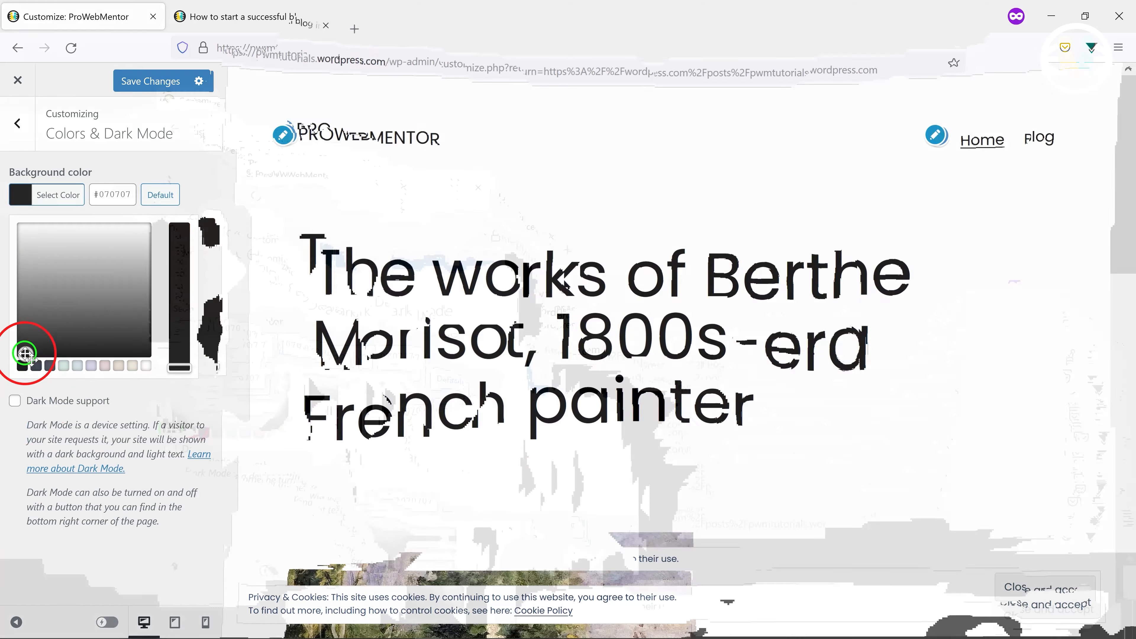
{"action": "left_click", "coordinate": [131, 346]}
{"action": "left_click", "coordinate": [119, 366]}
{"action": "left_click", "coordinate": [177, 262]}
{"action": "left_click_drag", "start_coordinate": [177, 268], "coordinate": [179, 230]}
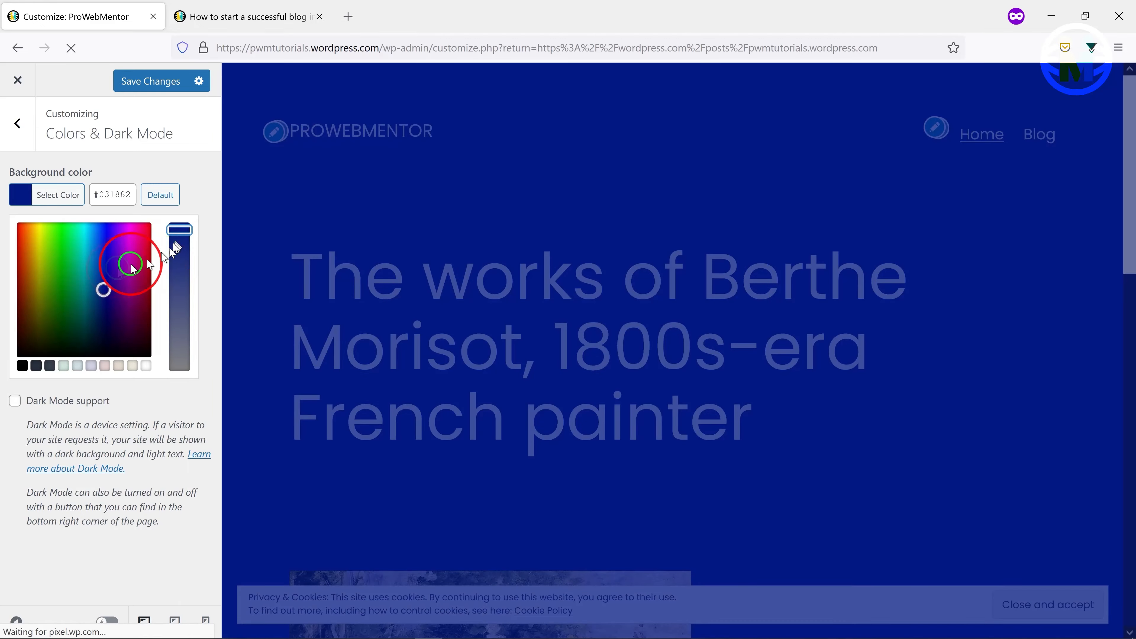
{"action": "left_click", "coordinate": [148, 365]}
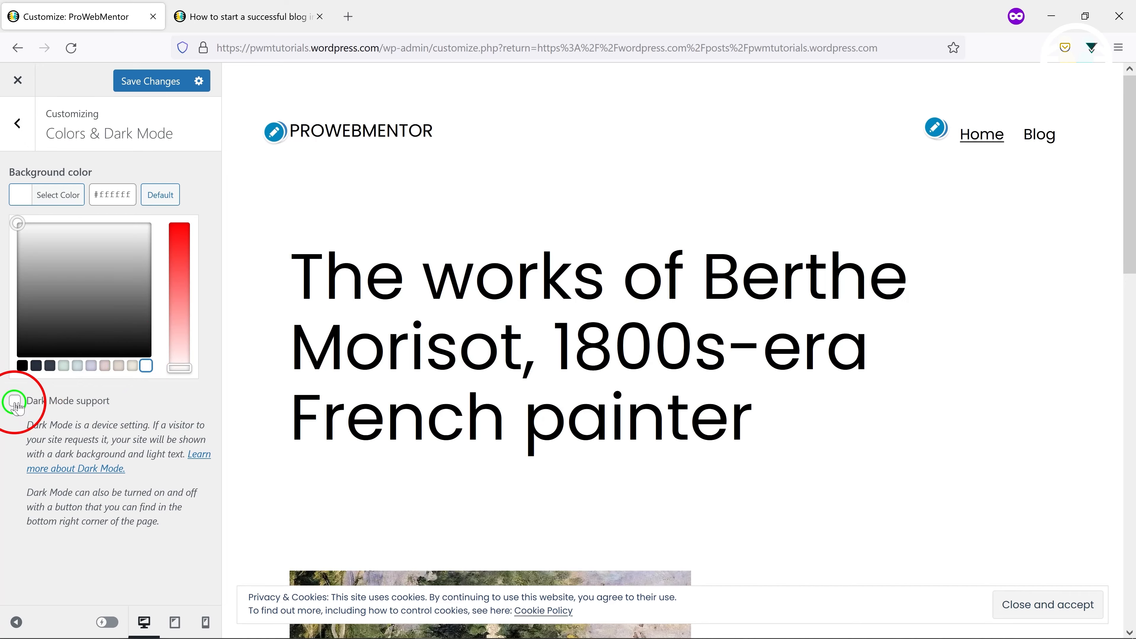
Enable Dark Mode support for the site and save the customizer changes
{"action": "left_click", "coordinate": [15, 401]}
{"action": "left_click", "coordinate": [171, 87]}
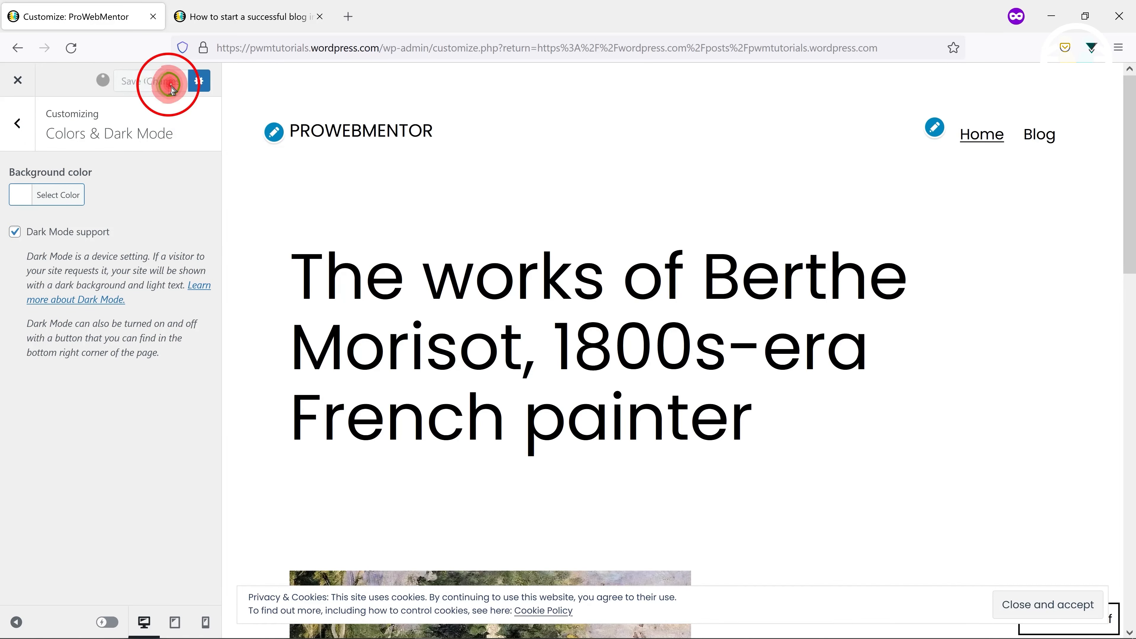
Leave the theme customizer and open the untitled draft post for editing
{"action": "left_click", "coordinate": [20, 83]}
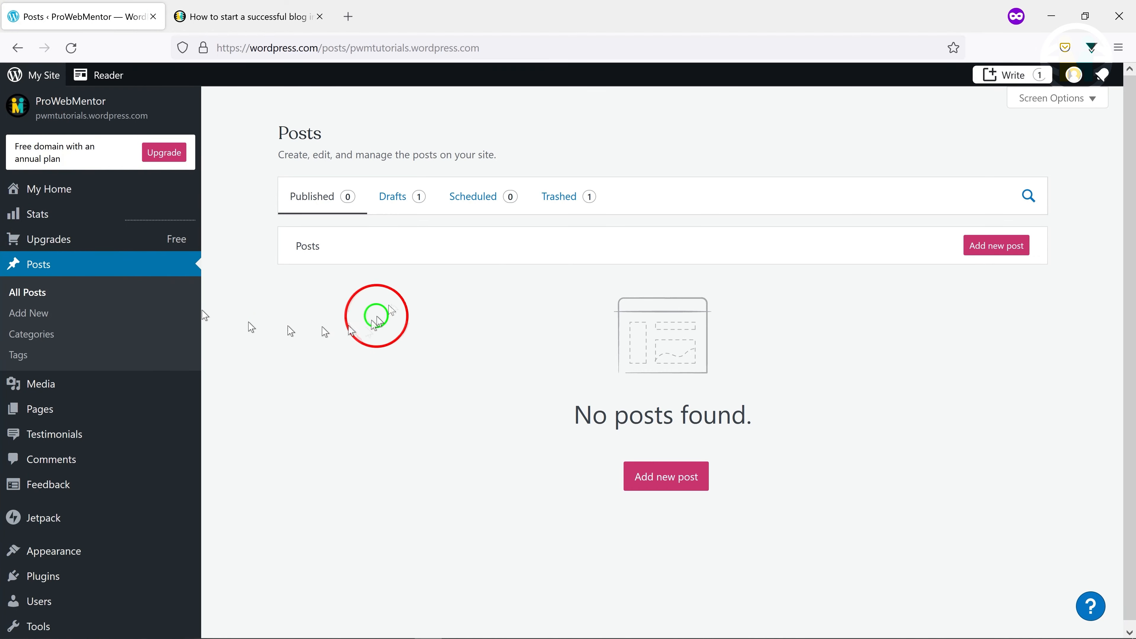
{"action": "left_click", "coordinate": [396, 196]}
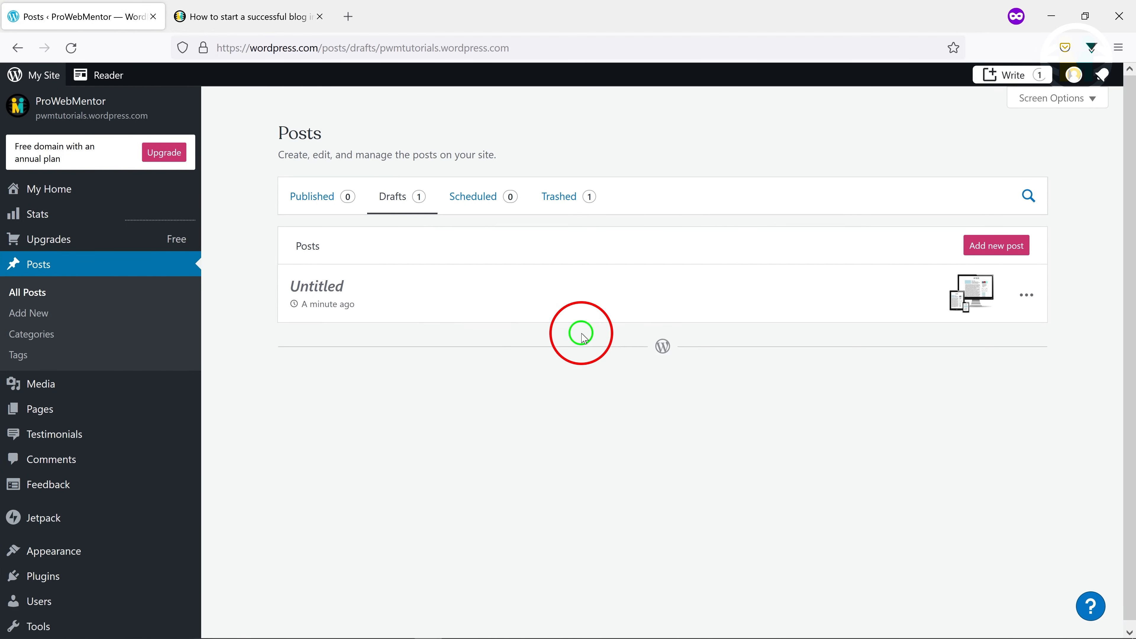
{"action": "left_click", "coordinate": [1024, 296]}
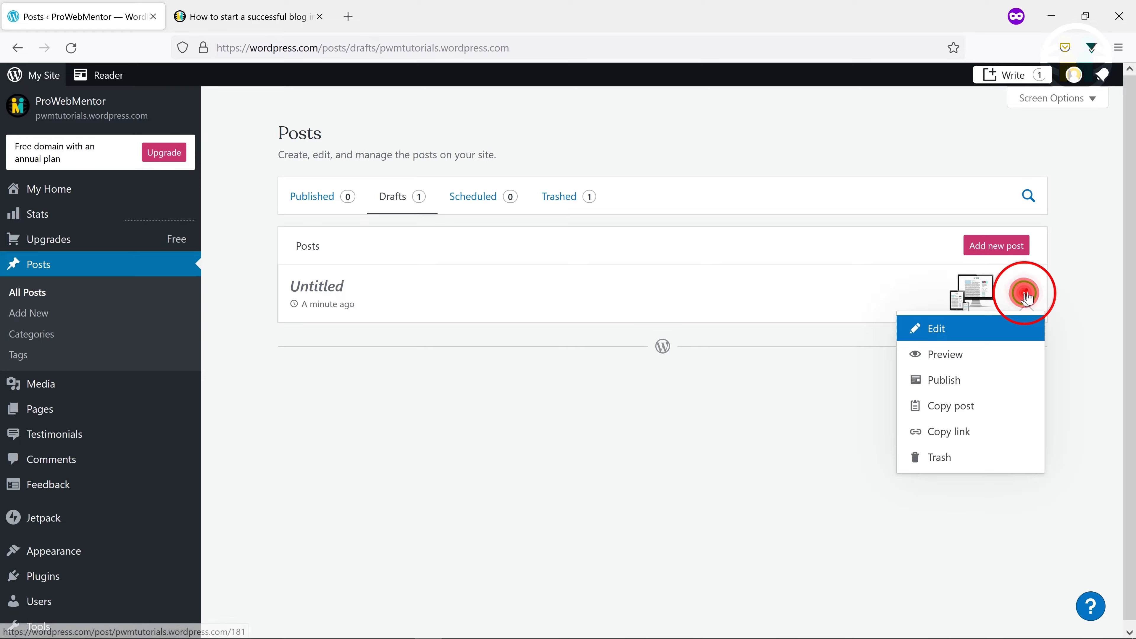
{"action": "left_click", "coordinate": [947, 333]}
Copy the title "How to start a successful blog in 2021-Step by step guide from scratch" from the sample article into the draft's title
{"action": "left_click", "coordinate": [261, 18]}
{"action": "scroll", "coordinate": [576, 314], "scroll_direction": "up", "scroll_amount": 5}
{"action": "scroll", "coordinate": [577, 314], "scroll_direction": "down", "scroll_amount": 1}
{"action": "scroll", "coordinate": [577, 318], "scroll_direction": "down", "scroll_amount": 20}
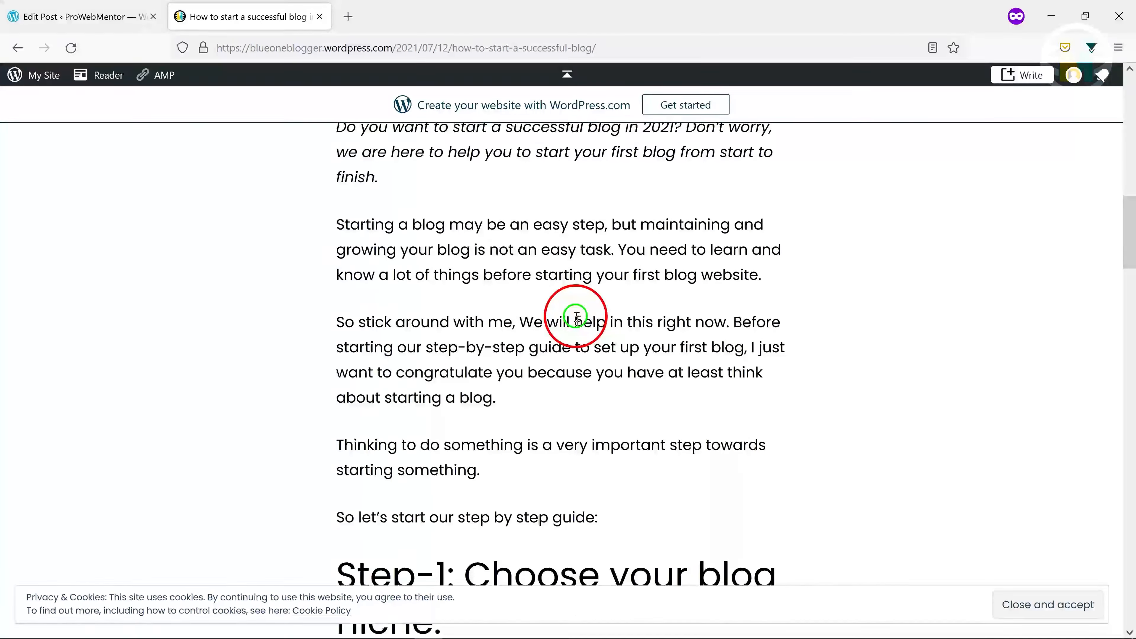
{"action": "scroll", "coordinate": [575, 325], "scroll_direction": "down", "scroll_amount": 5}
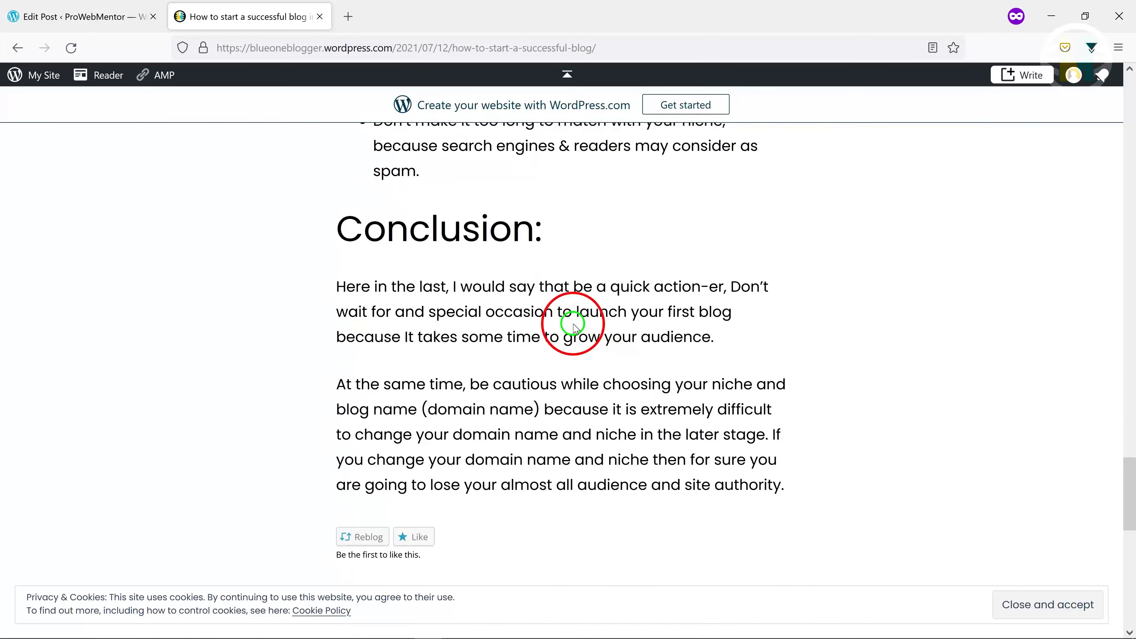
{"action": "scroll", "coordinate": [573, 326], "scroll_direction": "up", "scroll_amount": 20}
{"action": "scroll", "coordinate": [567, 331], "scroll_direction": "up", "scroll_amount": 6}
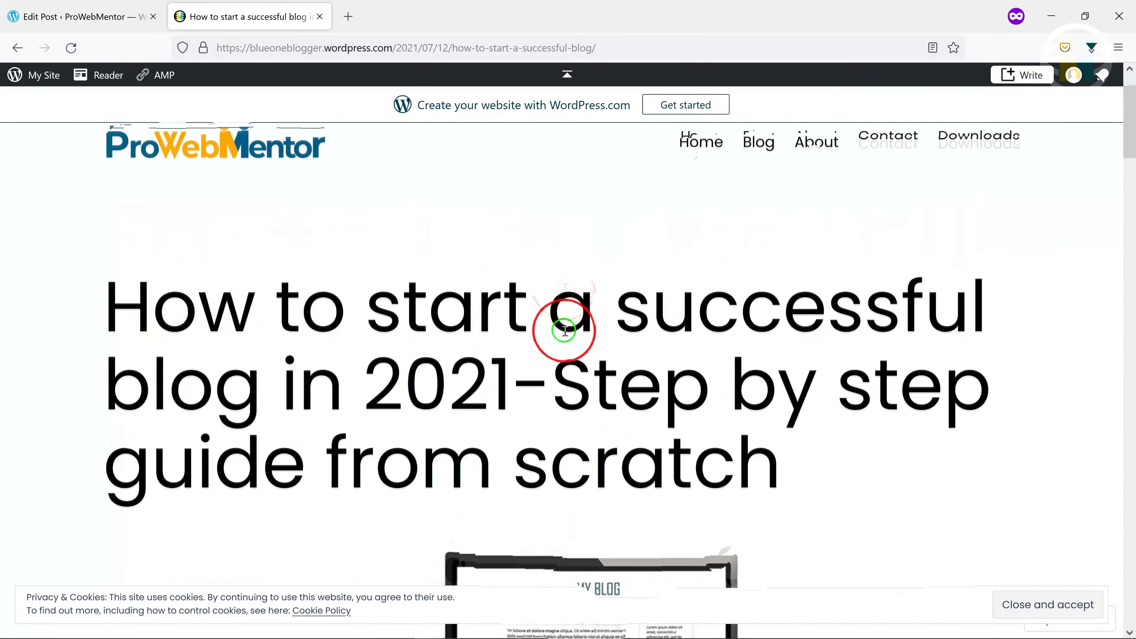
{"action": "scroll", "coordinate": [292, 337], "scroll_direction": "down", "scroll_amount": 2}
{"action": "left_click_drag", "start_coordinate": [101, 223], "coordinate": [851, 361]}
{"action": "key", "text": "ctrl+c"}
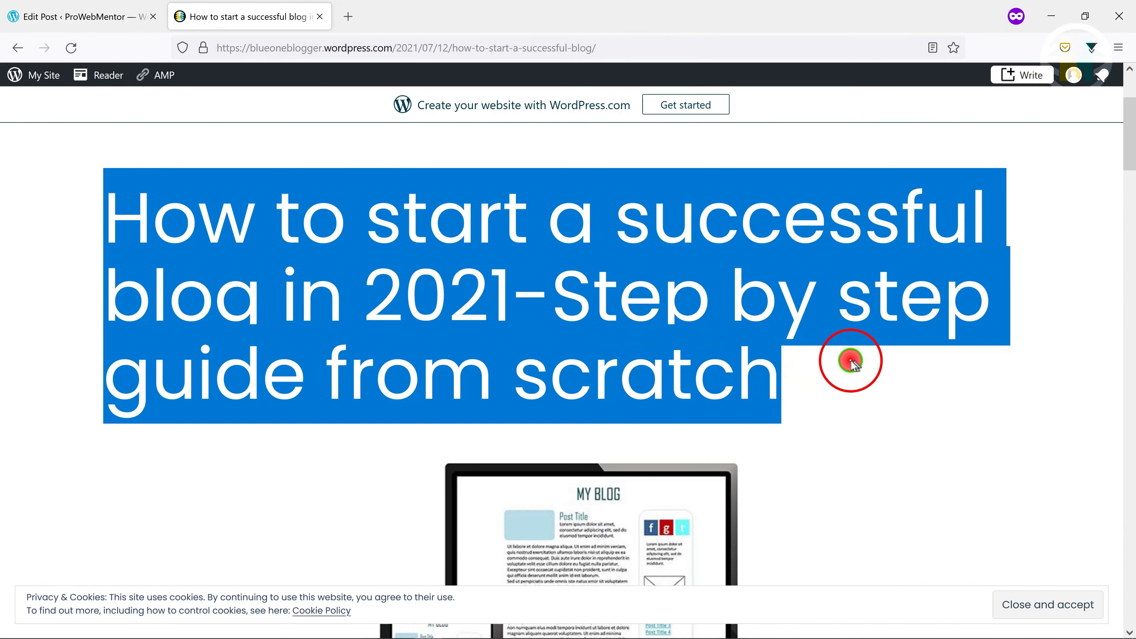
{"action": "left_click", "coordinate": [43, 19]}
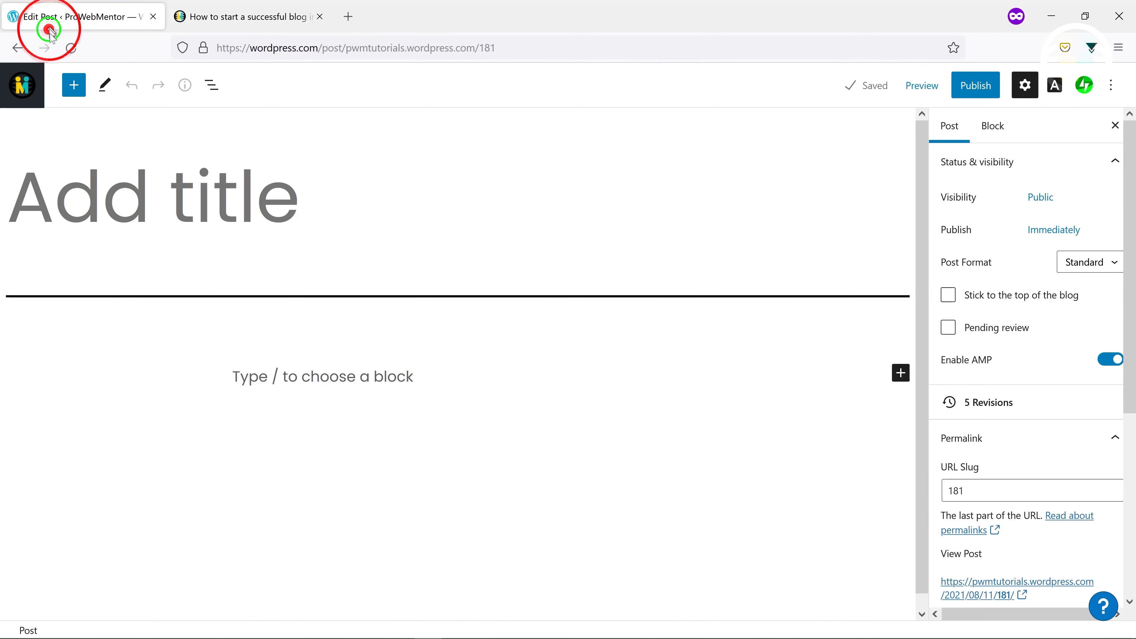
{"action": "key", "text": "ctrl+v"}
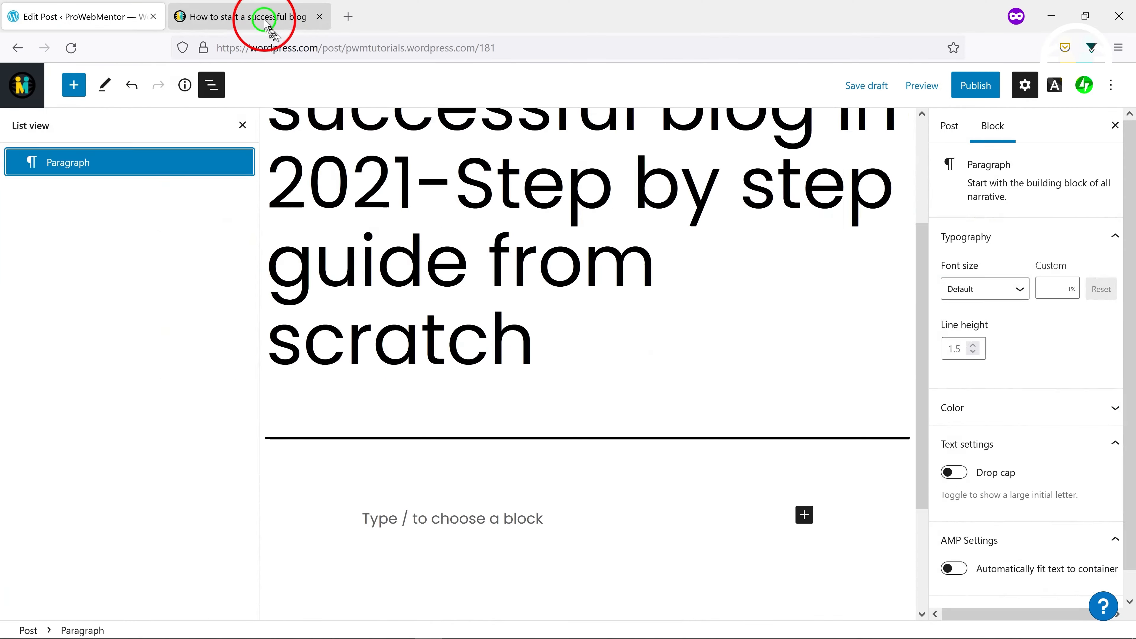
Copy the sample article's italic intro paragraph, "Do you want to start a successful blog in 2021?", into the draft's first paragraph block
{"action": "left_click", "coordinate": [266, 20]}
{"action": "scroll", "coordinate": [389, 310], "scroll_direction": "down", "scroll_amount": 4}
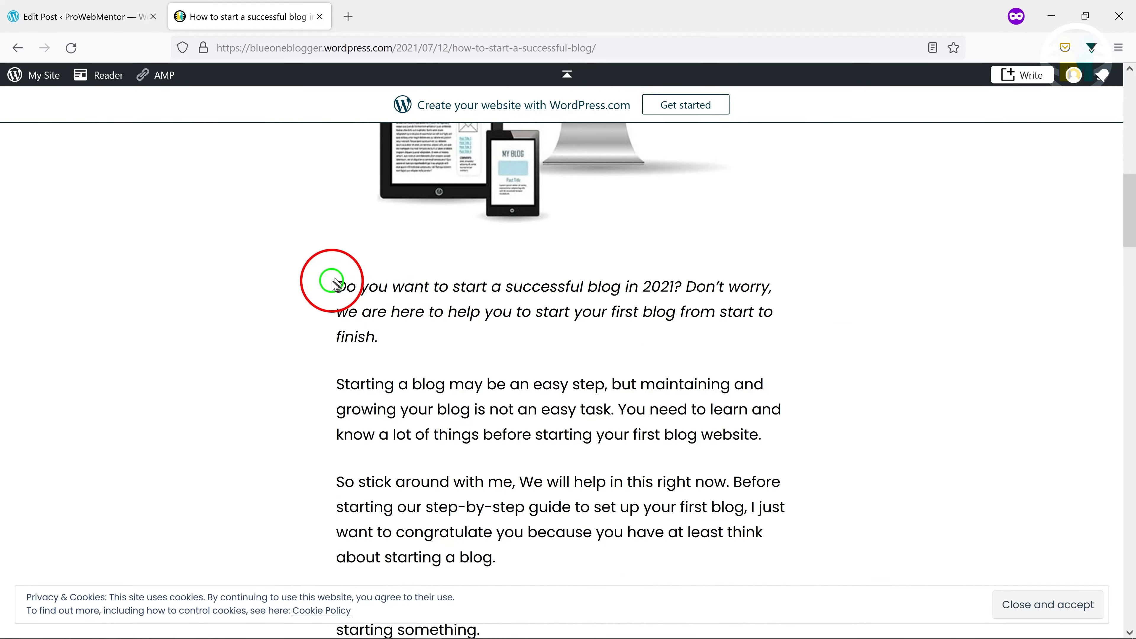
{"action": "left_click_drag", "start_coordinate": [336, 284], "coordinate": [404, 330]}
{"action": "key", "text": "ctrl+c"}
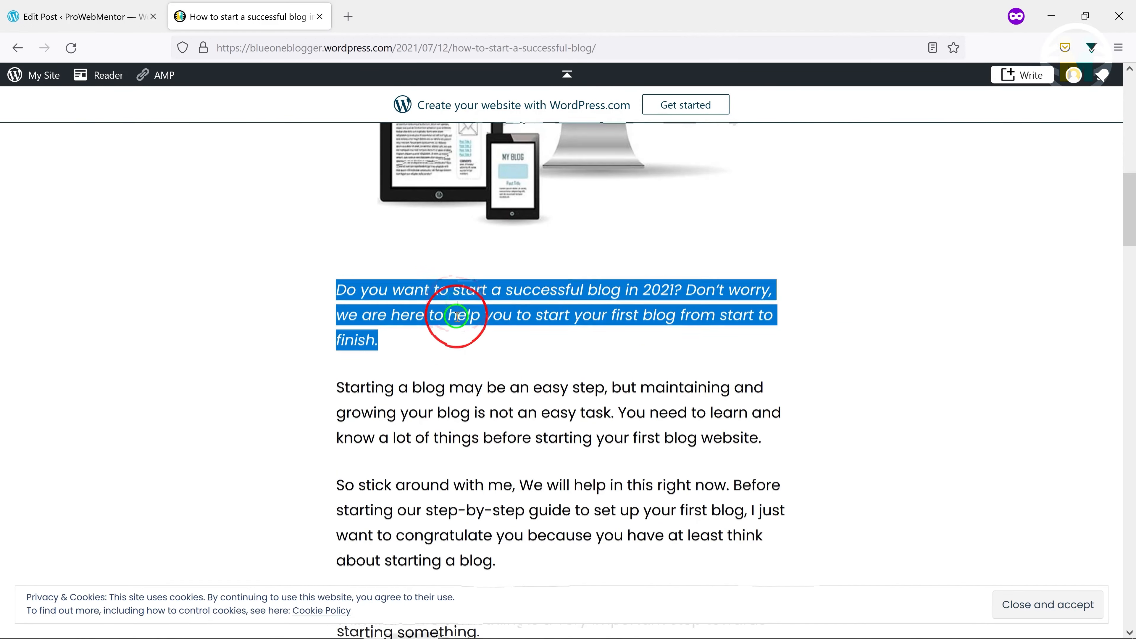
{"action": "scroll", "coordinate": [456, 313], "scroll_direction": "up", "scroll_amount": 5}
{"action": "left_click", "coordinate": [56, 16]}
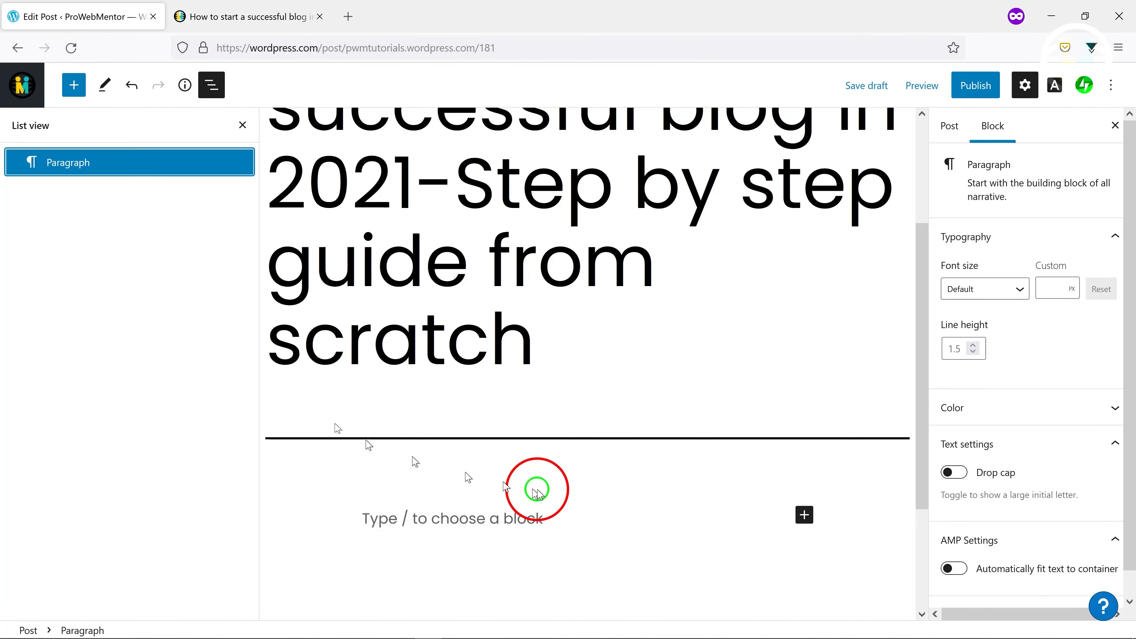
{"action": "scroll", "coordinate": [537, 481], "scroll_direction": "down", "scroll_amount": 3}
{"action": "key", "text": "ctrl+v"}
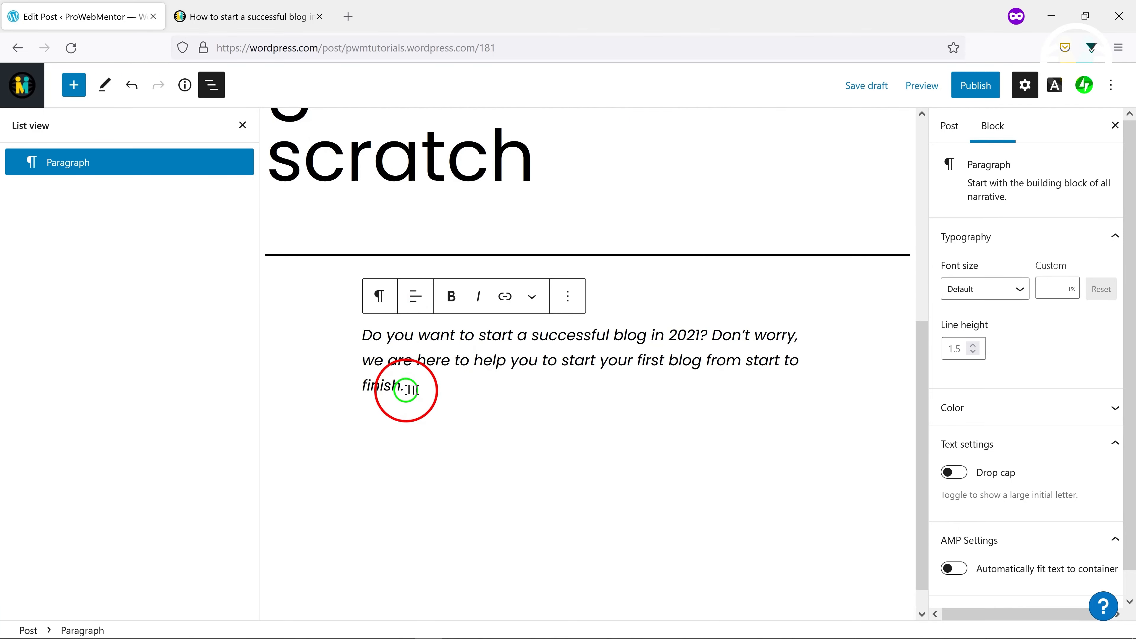
View the intro paragraph's transform and alignment options, and try bold on its text before removing it
{"action": "left_click_drag", "start_coordinate": [406, 390], "coordinate": [351, 346]}
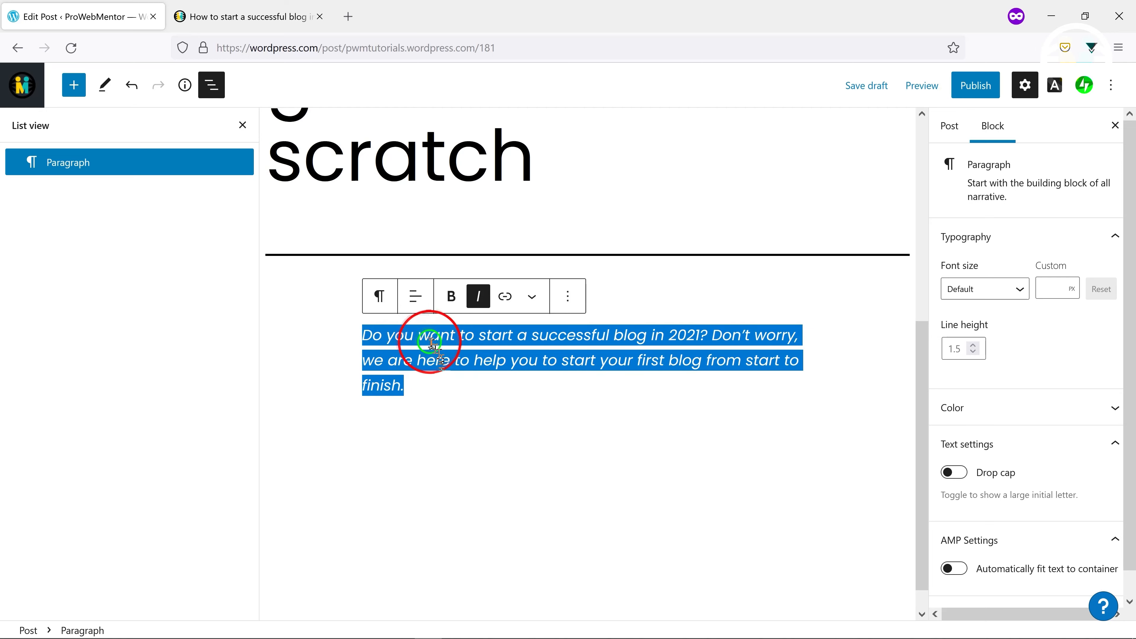
{"action": "left_click", "coordinate": [378, 297]}
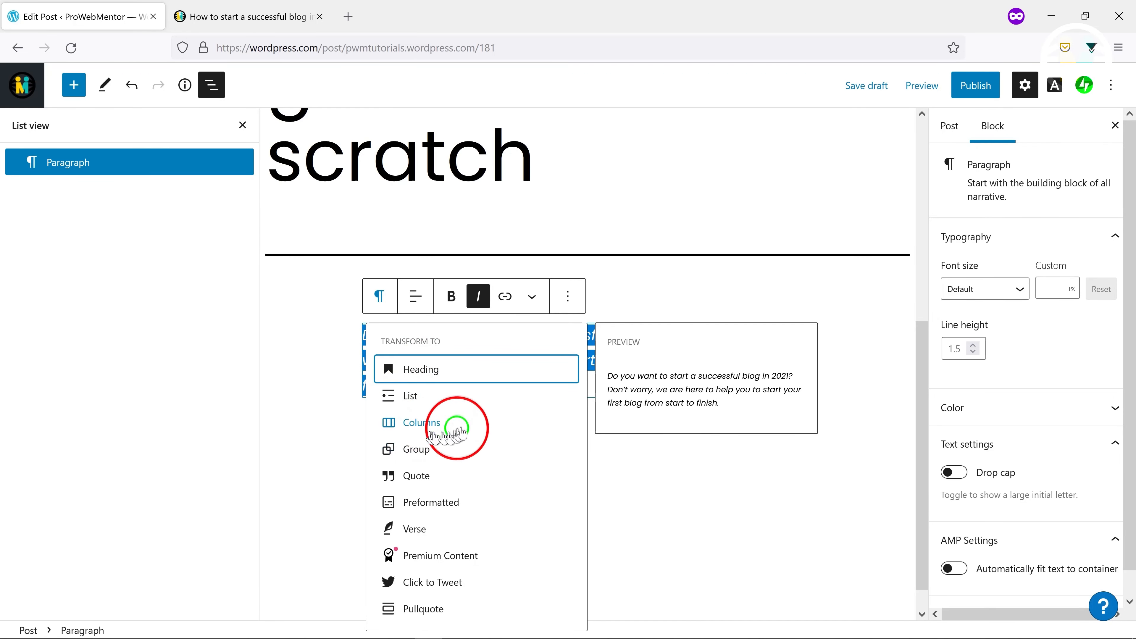
{"action": "left_click", "coordinate": [414, 303]}
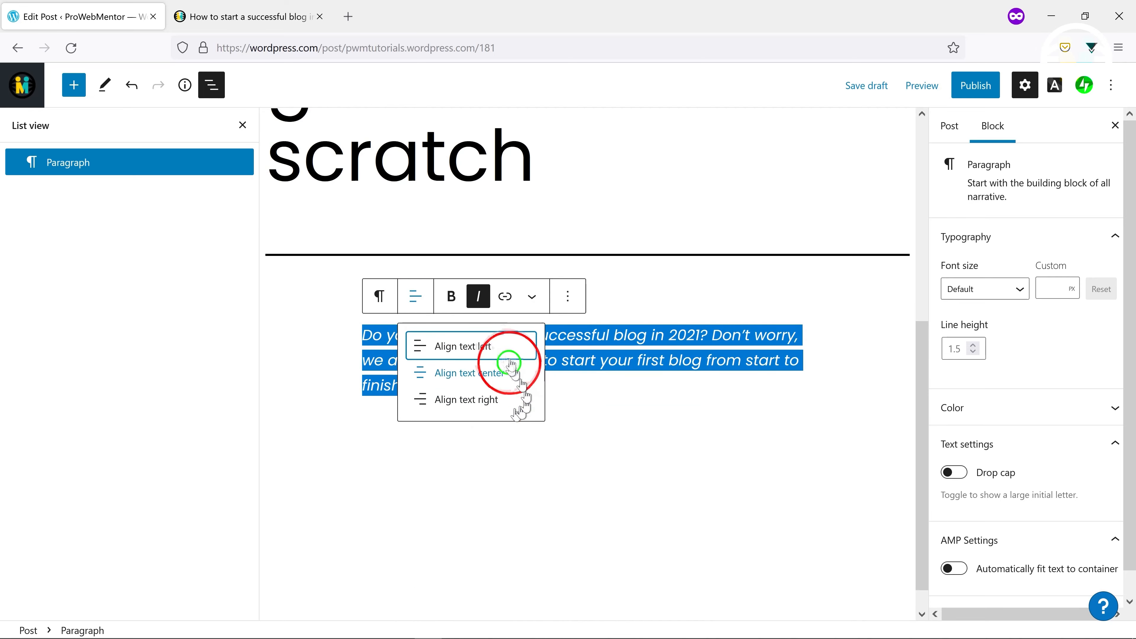
{"action": "left_click", "coordinate": [451, 296]}
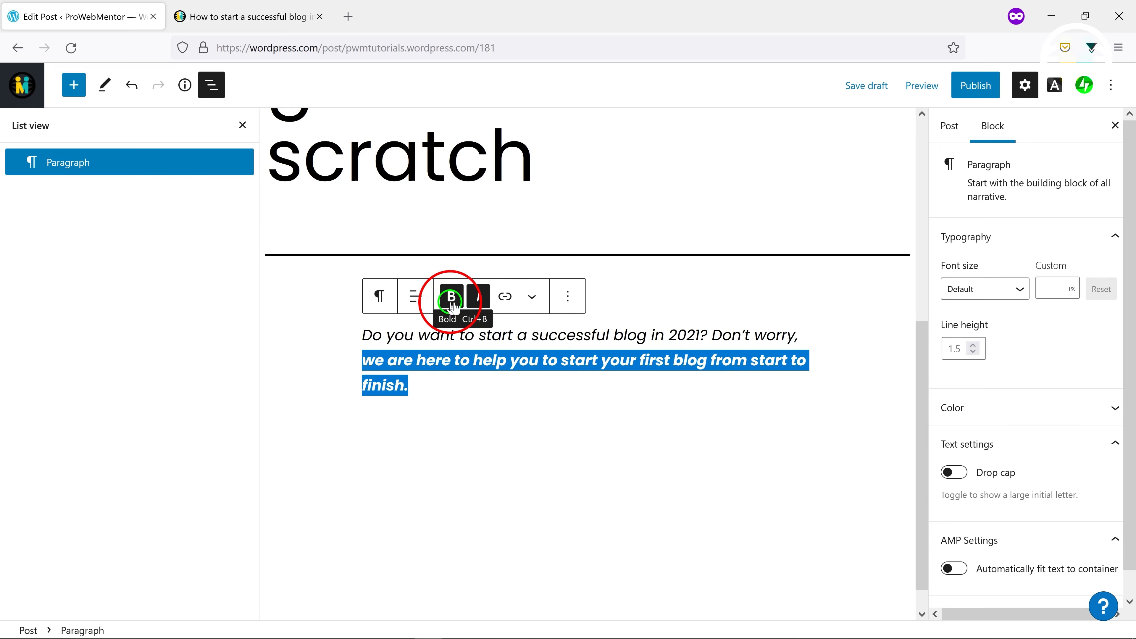
{"action": "left_click", "coordinate": [451, 299]}
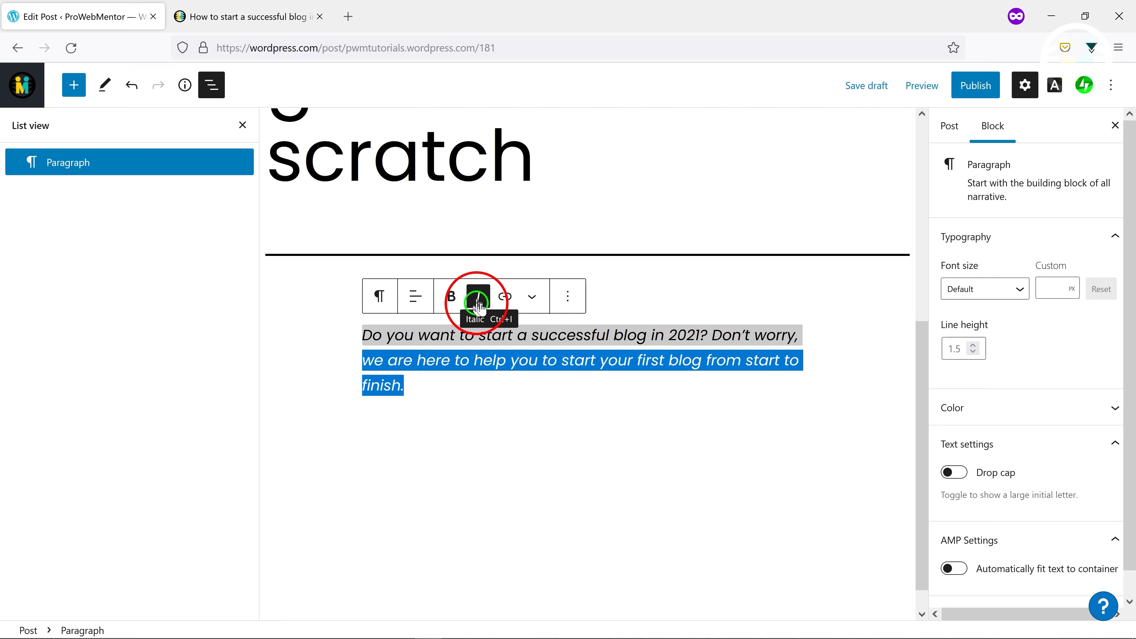
Try a "#" link on the last two lines of the intro paragraph, and unlink the text
{"action": "left_click", "coordinate": [509, 298]}
{"action": "left_click", "coordinate": [508, 430]}
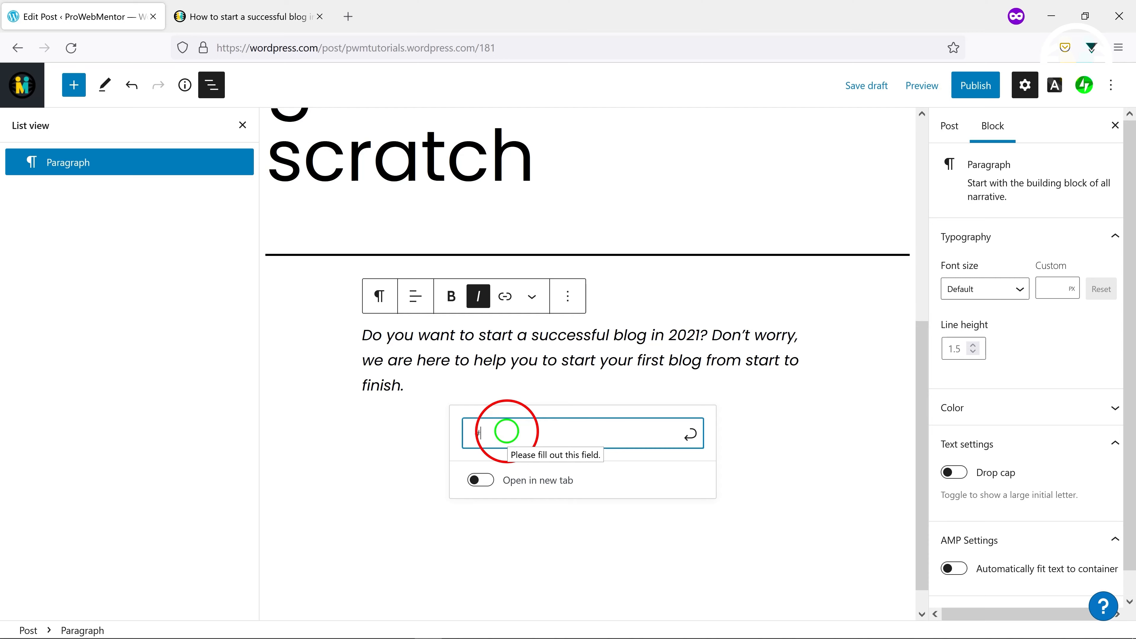
{"action": "left_click", "coordinate": [481, 480]}
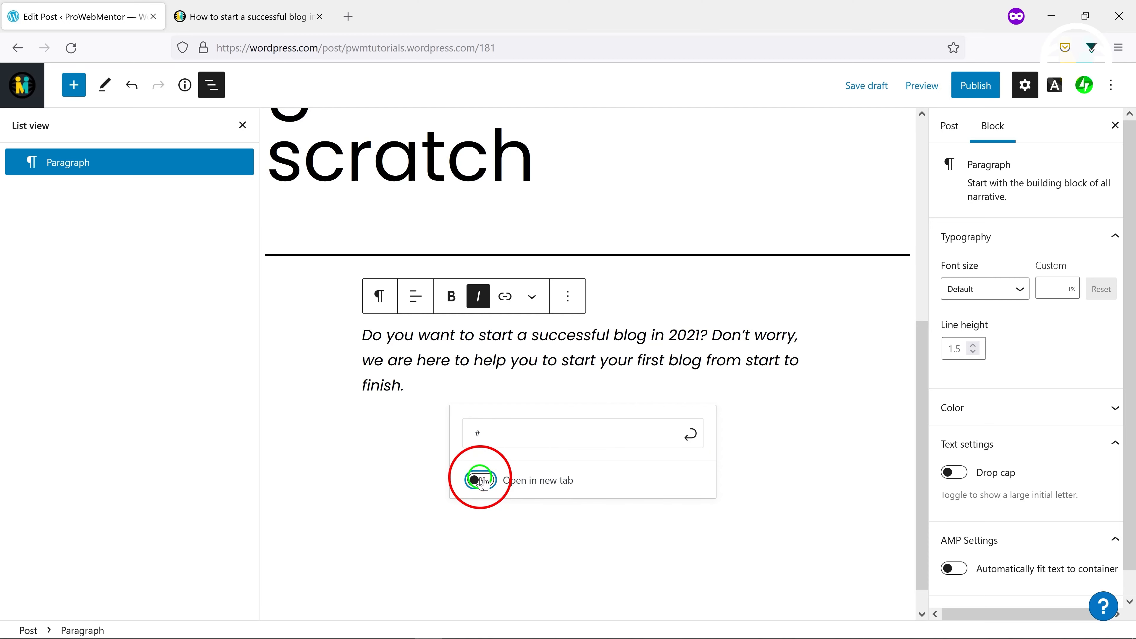
{"action": "left_click", "coordinate": [691, 434]}
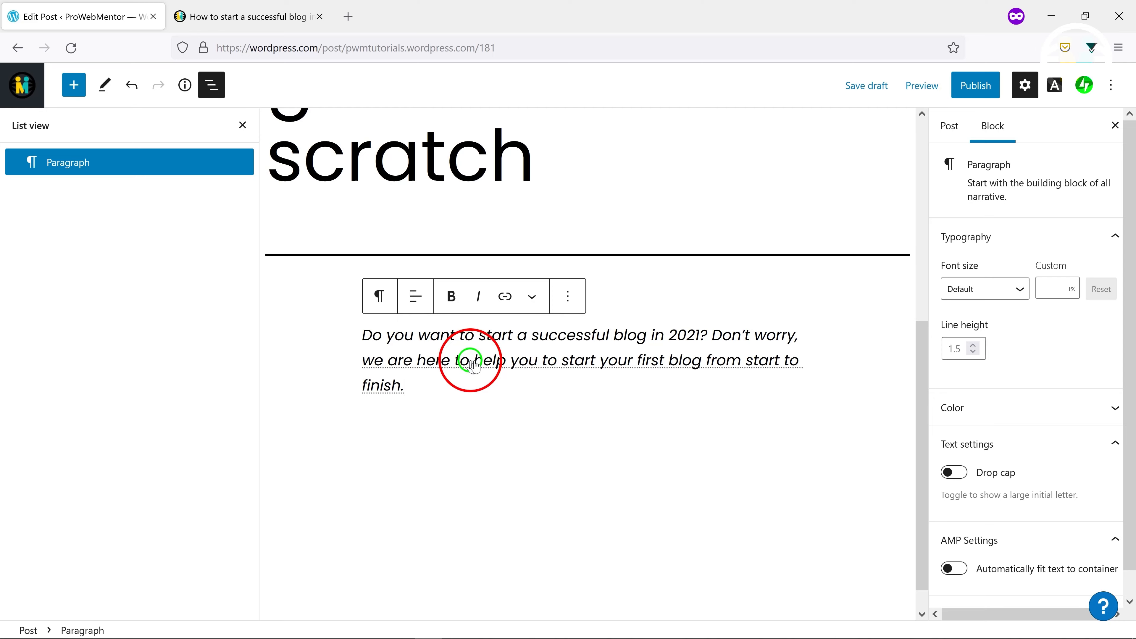
{"action": "left_click", "coordinate": [455, 361]}
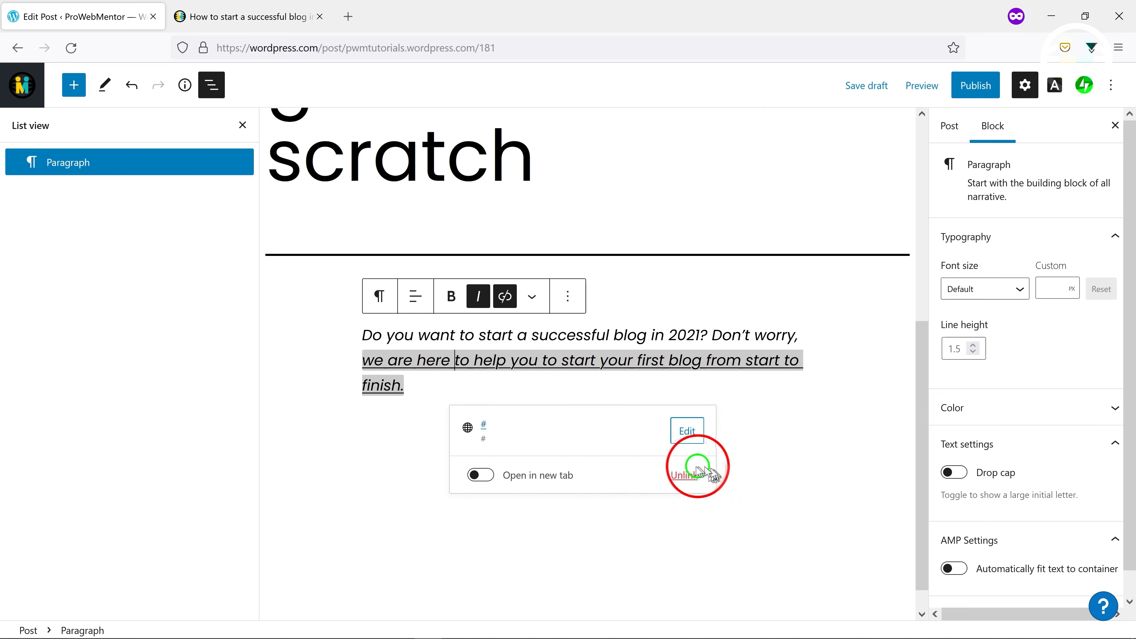
{"action": "left_click", "coordinate": [678, 475]}
Try strikethrough on the intro paragraph's text, remove it, and view the block's further options
{"action": "key", "text": "ctrl+a"}
{"action": "left_click", "coordinate": [532, 296]}
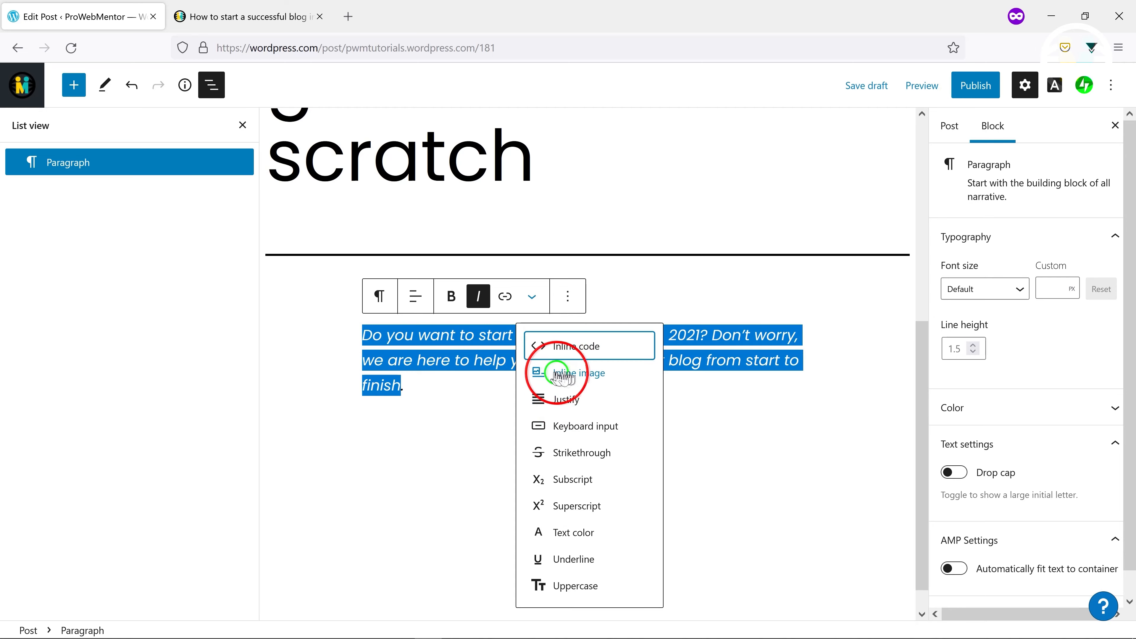
{"action": "left_click", "coordinate": [580, 456]}
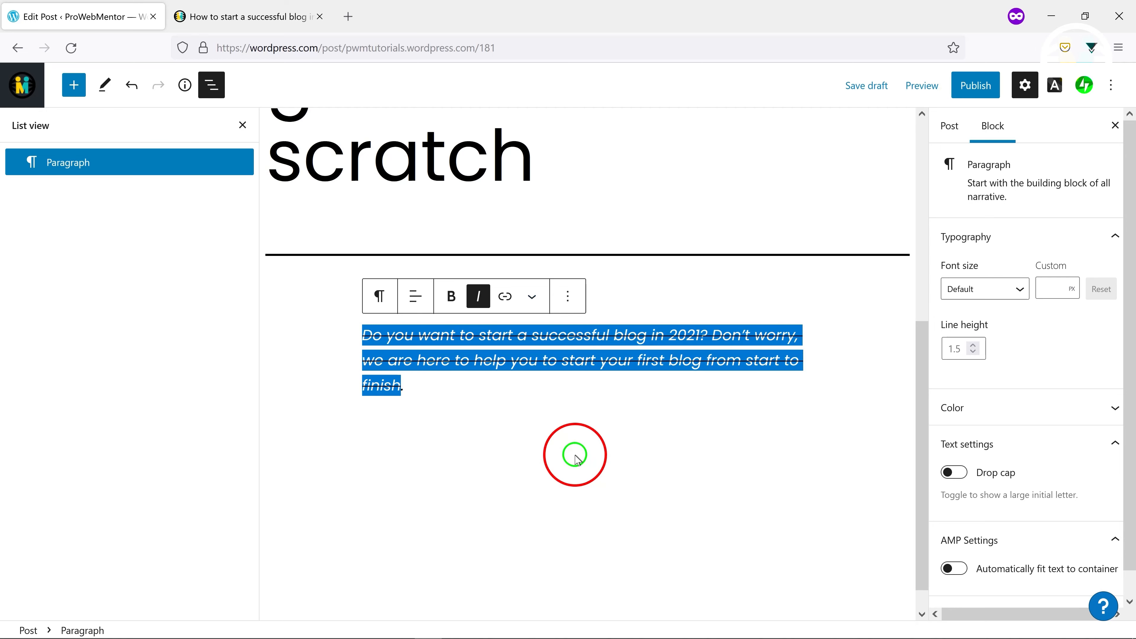
{"action": "left_click", "coordinate": [462, 354]}
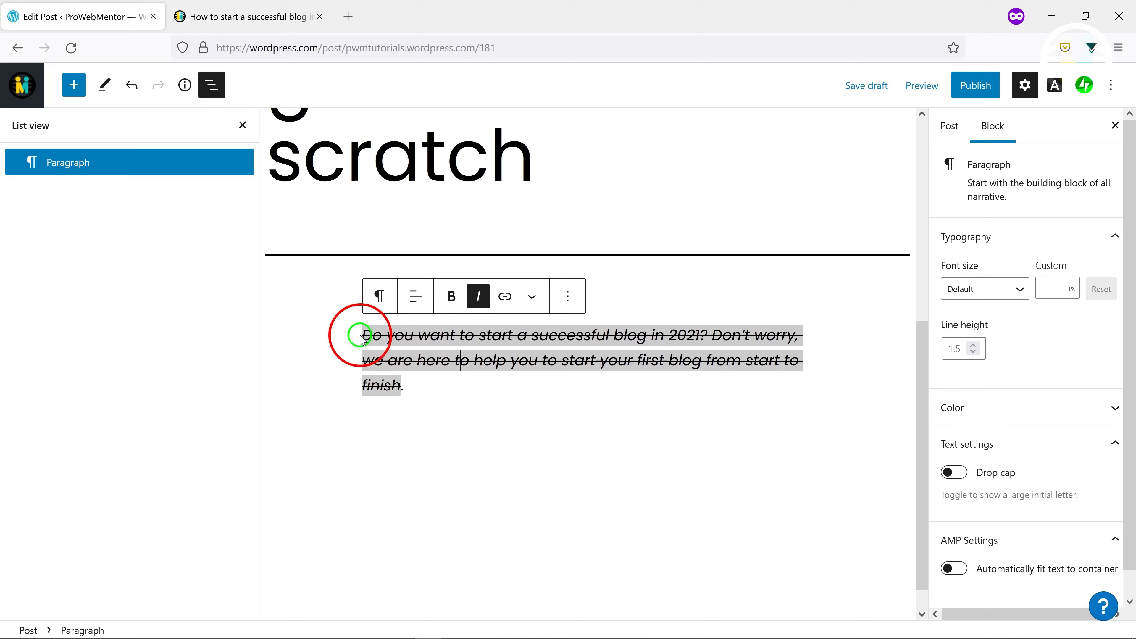
{"action": "left_click_drag", "start_coordinate": [363, 335], "coordinate": [402, 384]}
{"action": "left_click", "coordinate": [532, 296]}
{"action": "left_click", "coordinate": [540, 398]}
{"action": "left_click", "coordinate": [567, 296]}
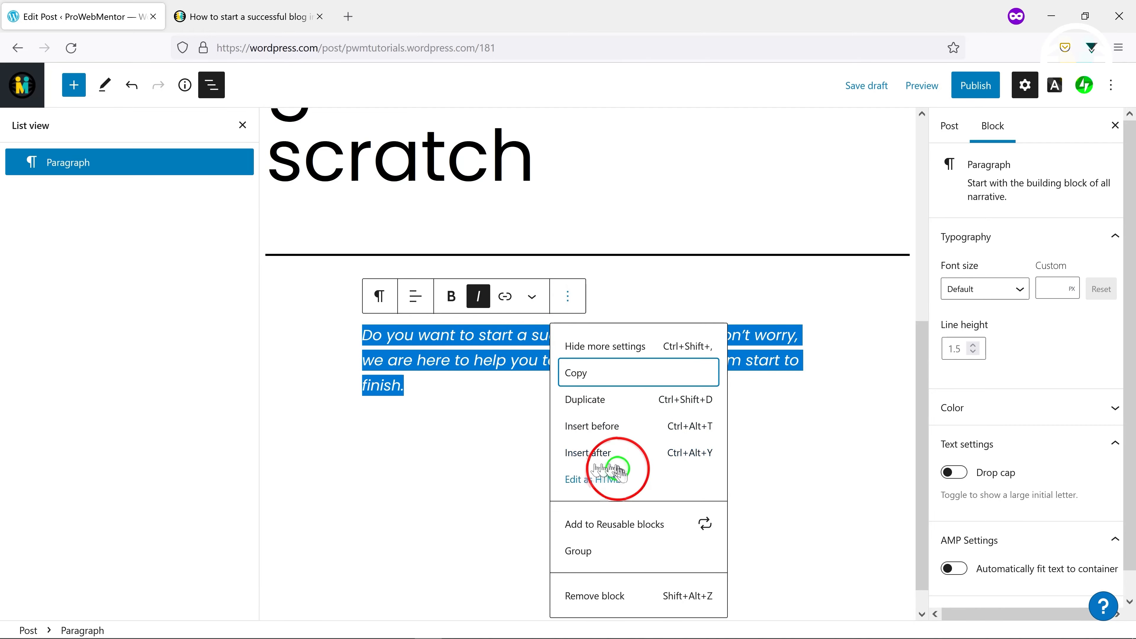
Copy the sample article's paragraphs from "Starting a blog may be an easy step" to "So let's start our step by step guide:" below the draft's intro
{"action": "left_click", "coordinate": [443, 392]}
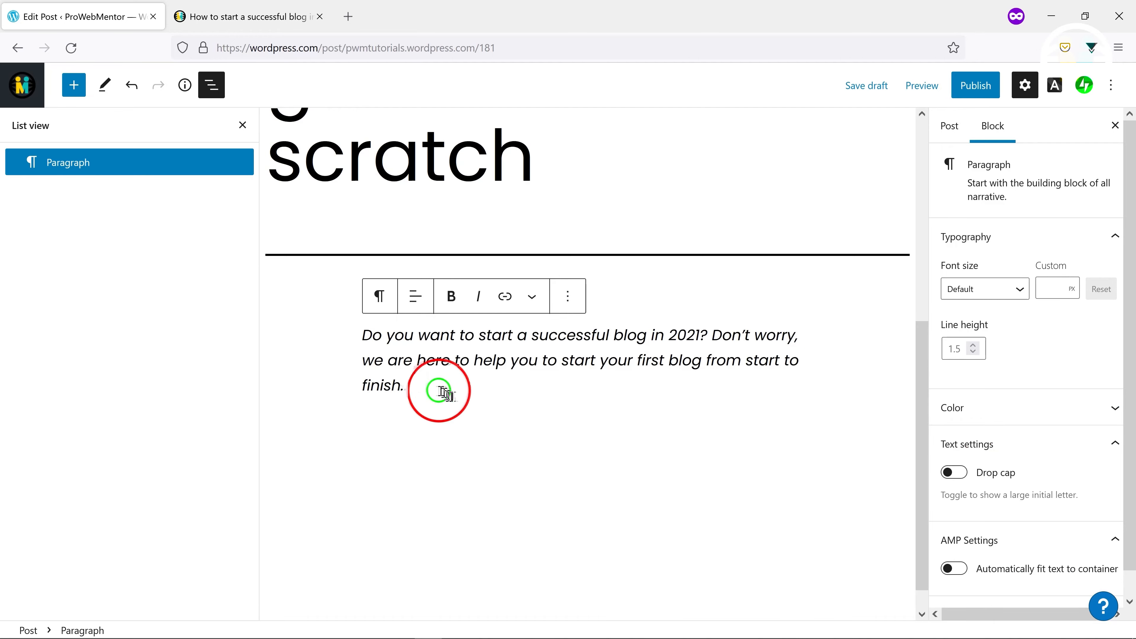
{"action": "key", "text": "Return"}
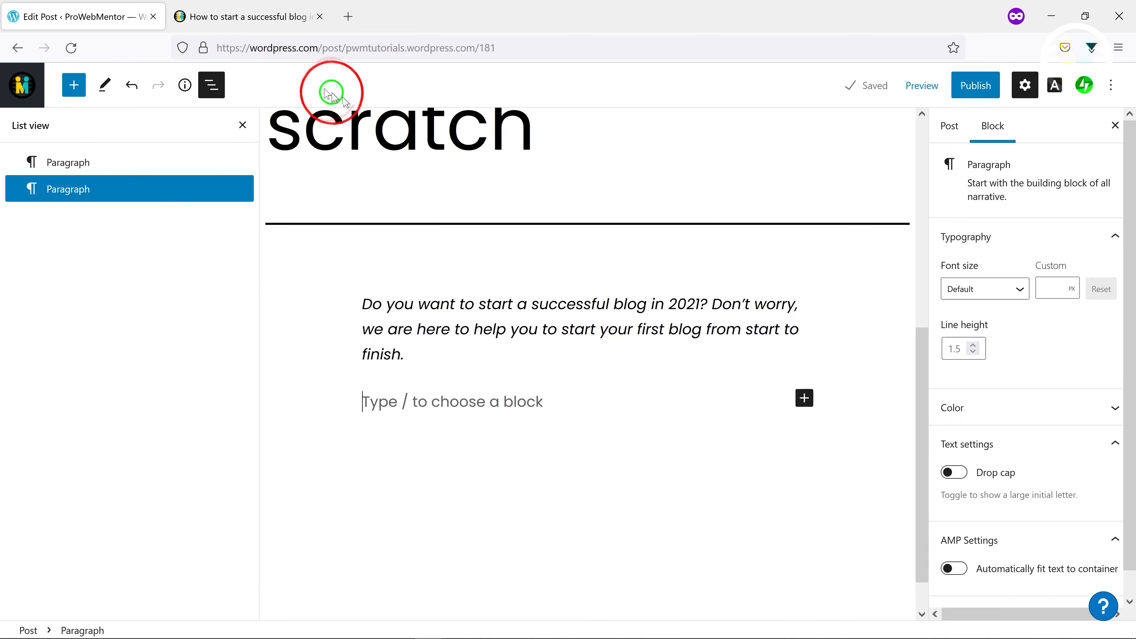
{"action": "left_click", "coordinate": [253, 18]}
{"action": "scroll", "coordinate": [273, 226], "scroll_direction": "down", "scroll_amount": 5}
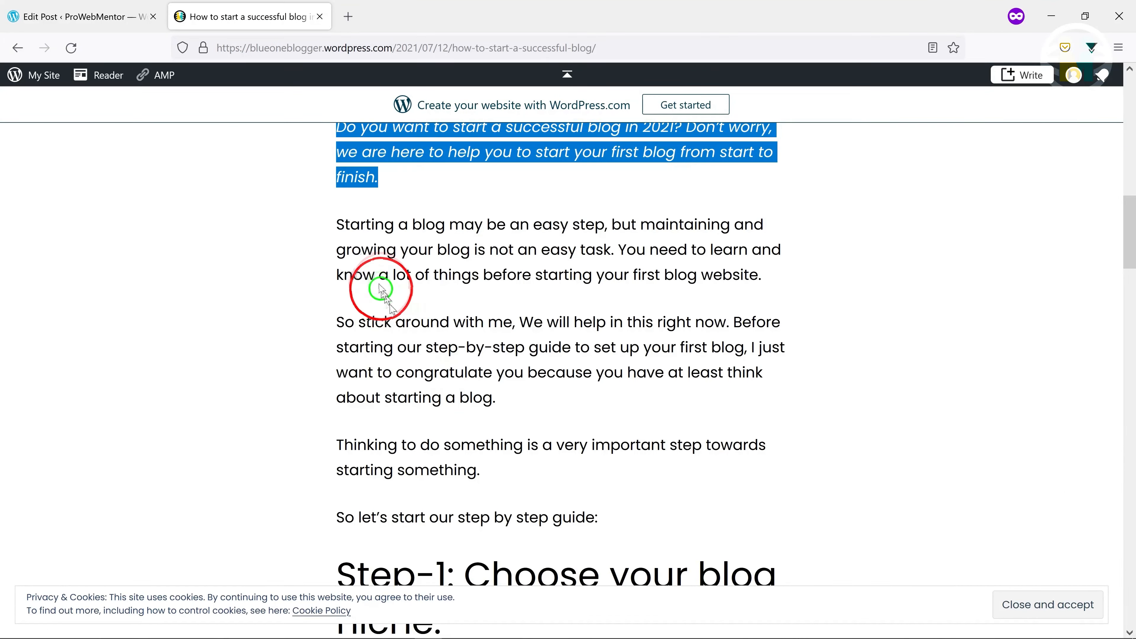
{"action": "left_click_drag", "start_coordinate": [338, 224], "coordinate": [605, 514]}
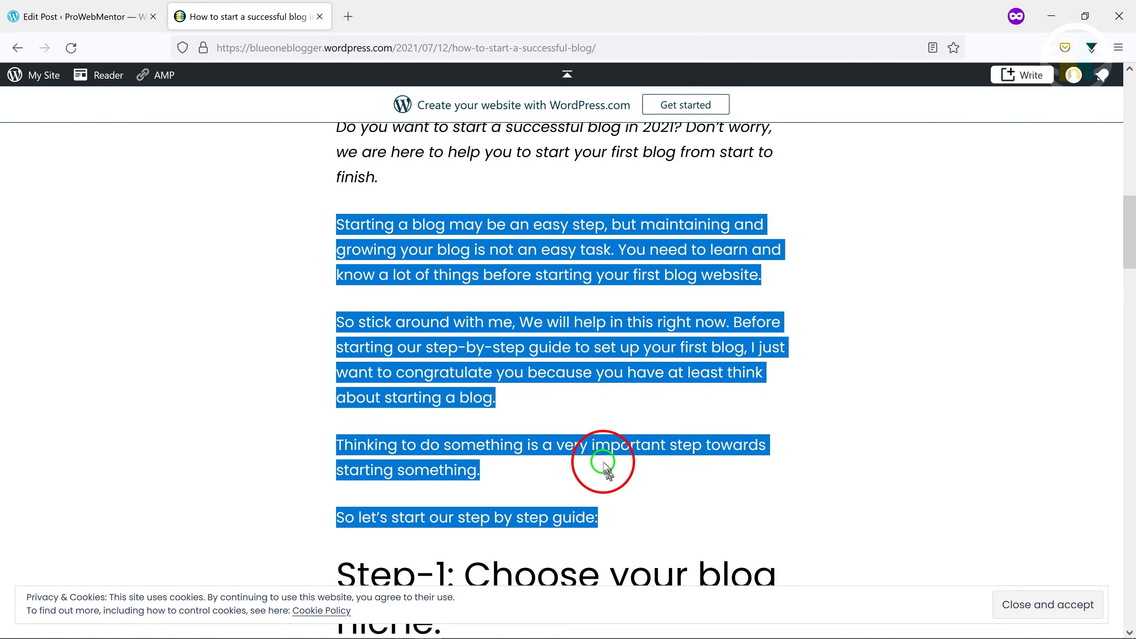
{"action": "key", "text": "ctrl+c"}
{"action": "left_click", "coordinate": [85, 16]}
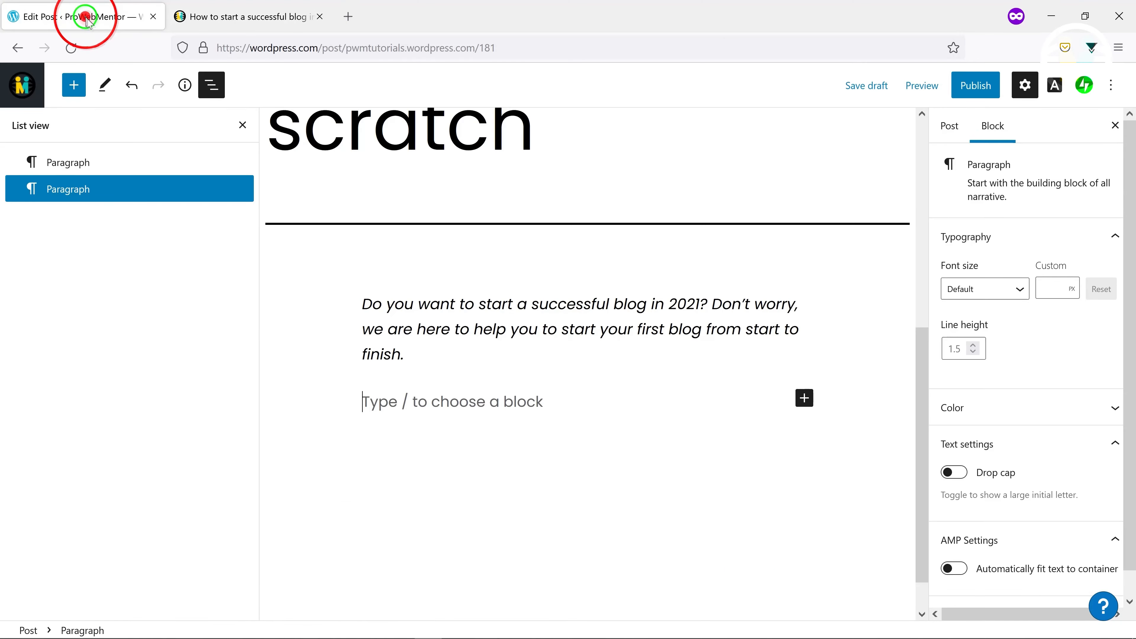
{"action": "left_click", "coordinate": [398, 406]}
{"action": "key", "text": "ctrl+v"}
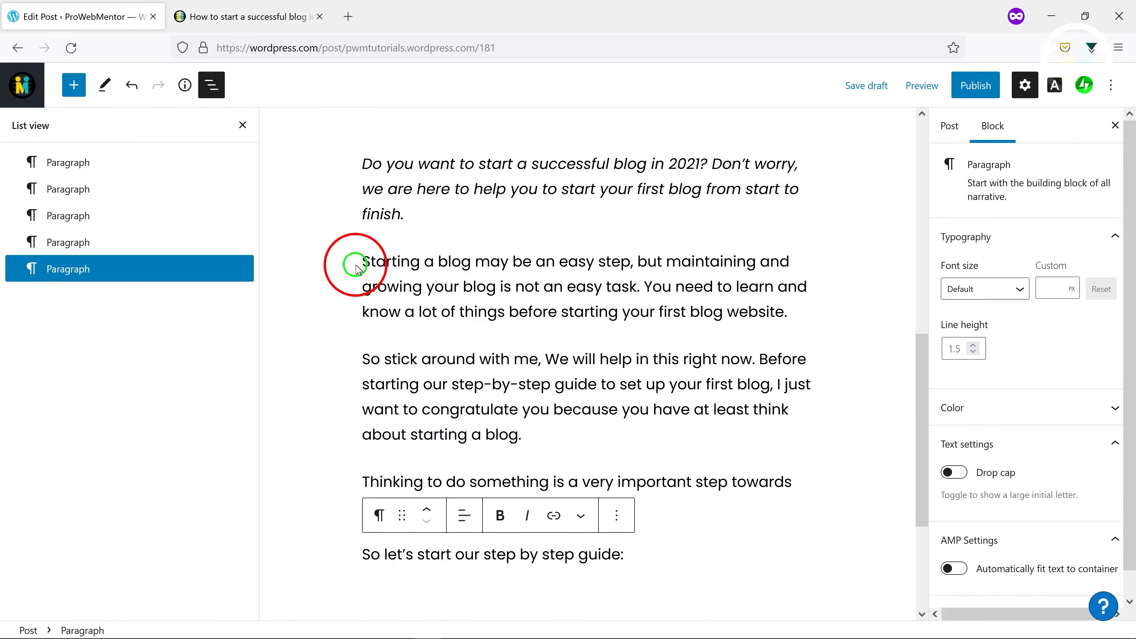
{"action": "left_click_drag", "start_coordinate": [363, 259], "coordinate": [626, 564]}
Start a new block below "So let's start our step by step guide:" and copy the sample article's "Step-1: Choose your blog niche." heading
{"action": "left_click", "coordinate": [627, 401]}
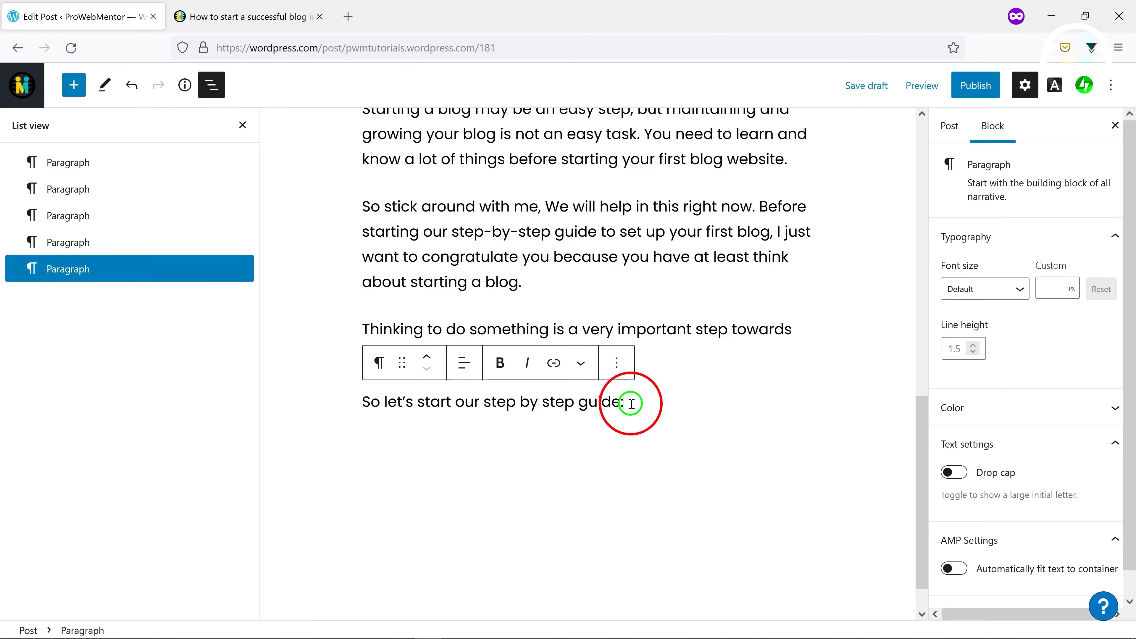
{"action": "key", "text": "Return"}
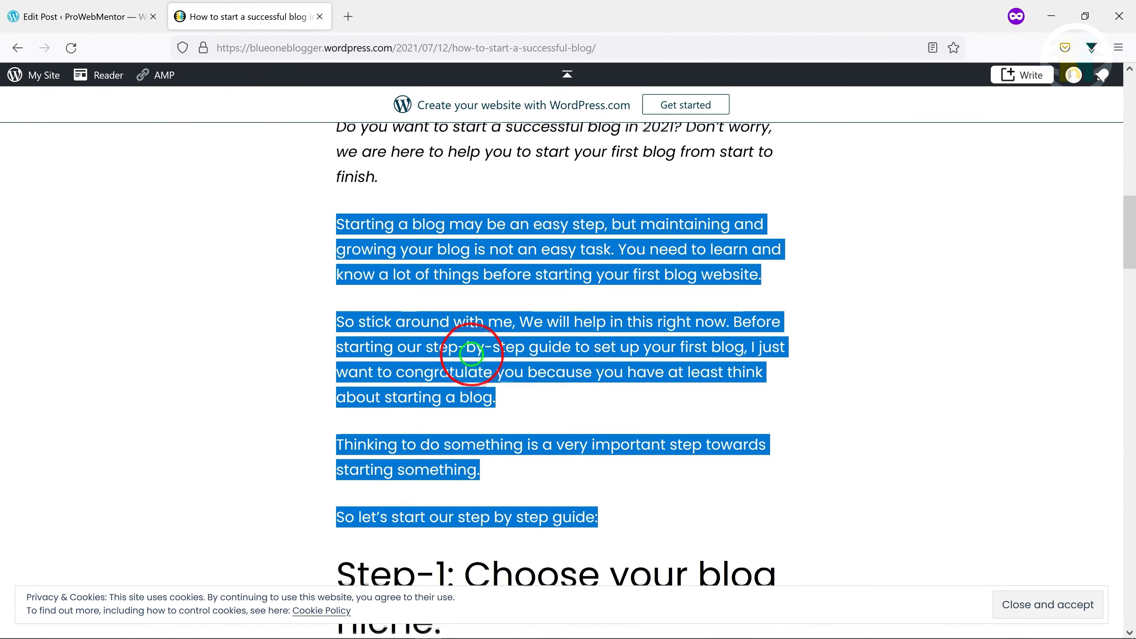
{"action": "scroll", "coordinate": [393, 348], "scroll_direction": "down", "scroll_amount": 5}
{"action": "scroll", "coordinate": [436, 274], "scroll_direction": "up", "scroll_amount": 1}
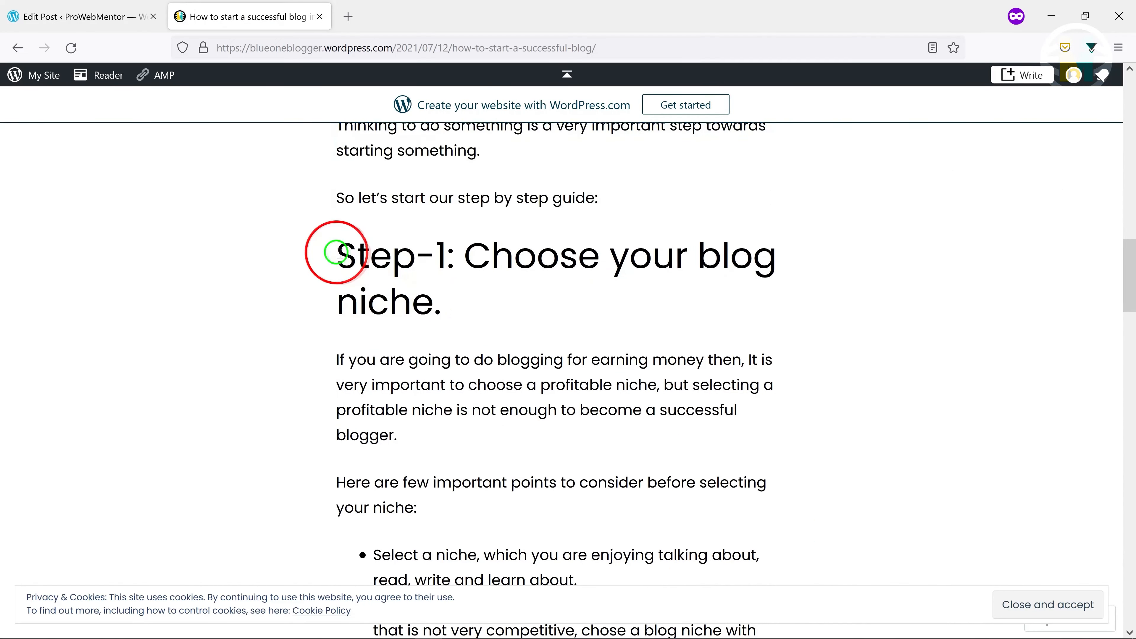
{"action": "left_click_drag", "start_coordinate": [342, 254], "coordinate": [436, 297]}
{"action": "right_click", "coordinate": [372, 271]}
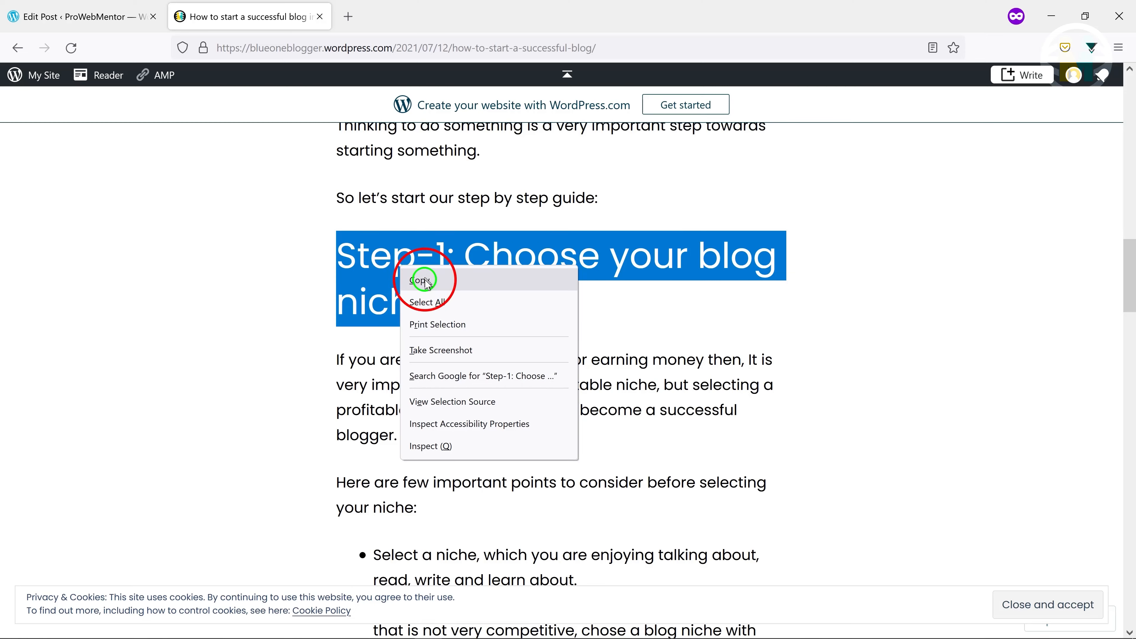
{"action": "left_click", "coordinate": [380, 279]}
Insert a Heading block at the end of the draft, view its heading levels and keep H2
{"action": "left_click", "coordinate": [93, 23]}
{"action": "scroll", "coordinate": [413, 287], "scroll_direction": "down", "scroll_amount": 1}
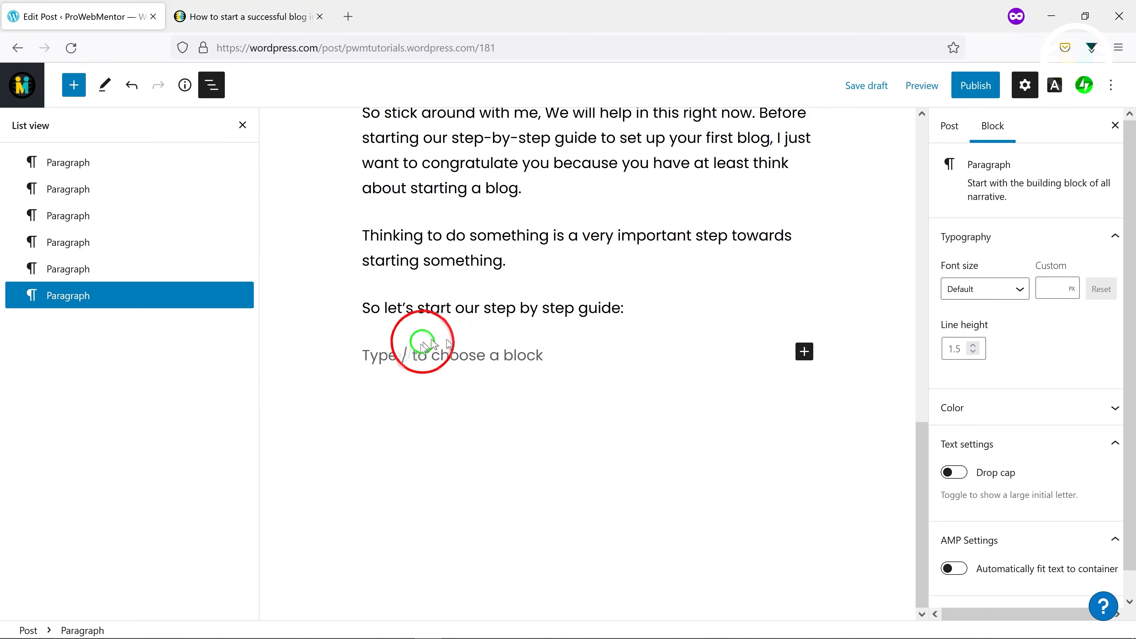
{"action": "left_click", "coordinate": [803, 351]}
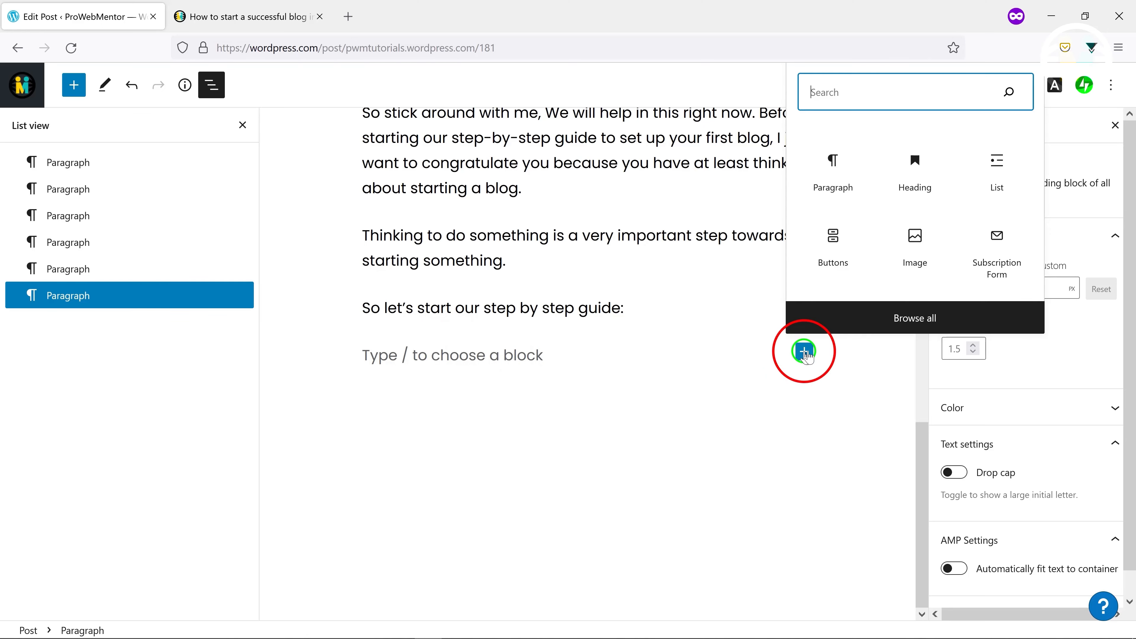
{"action": "left_click", "coordinate": [910, 177]}
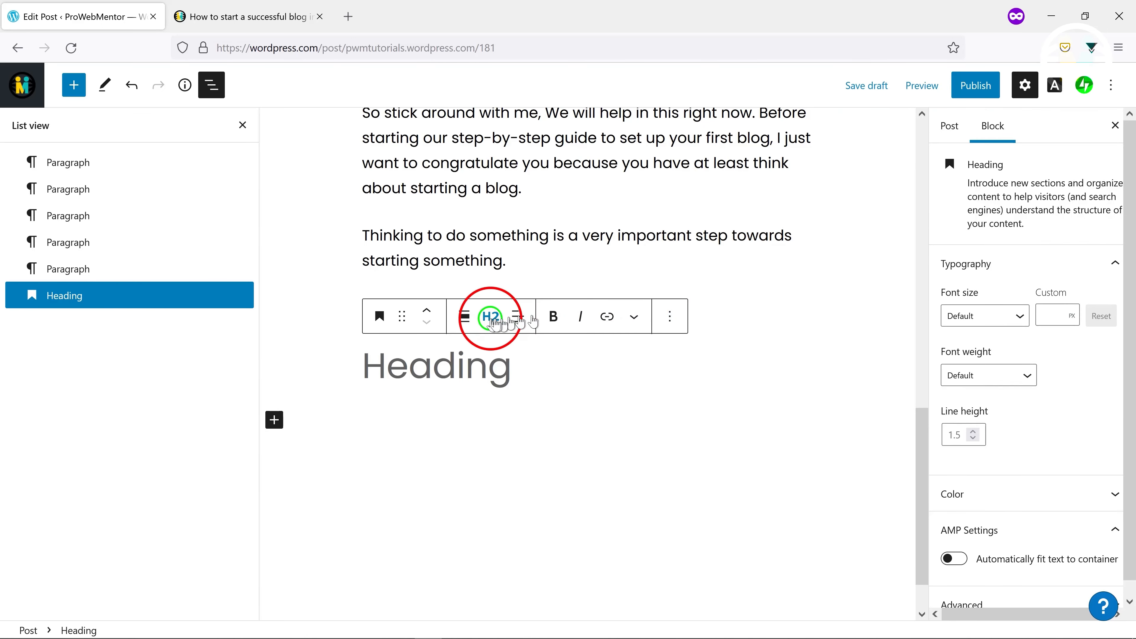
{"action": "left_click", "coordinate": [490, 318]}
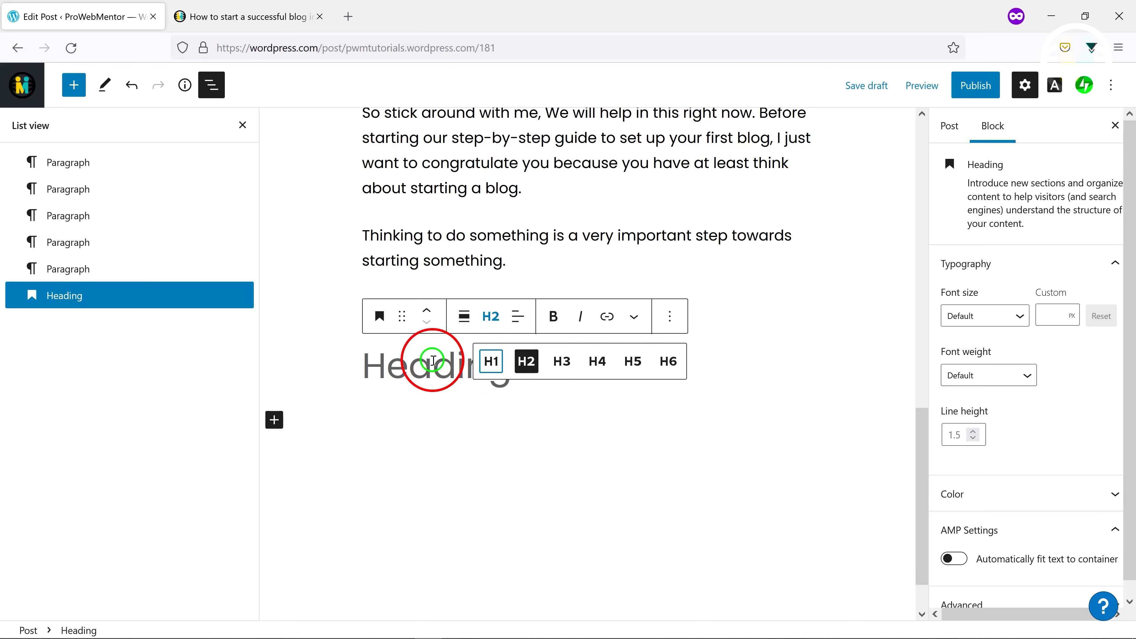
{"action": "left_click", "coordinate": [432, 360]}
Examine the draft's title and paragraphs above the empty heading
{"action": "scroll", "coordinate": [464, 320], "scroll_direction": "up", "scroll_amount": 12}
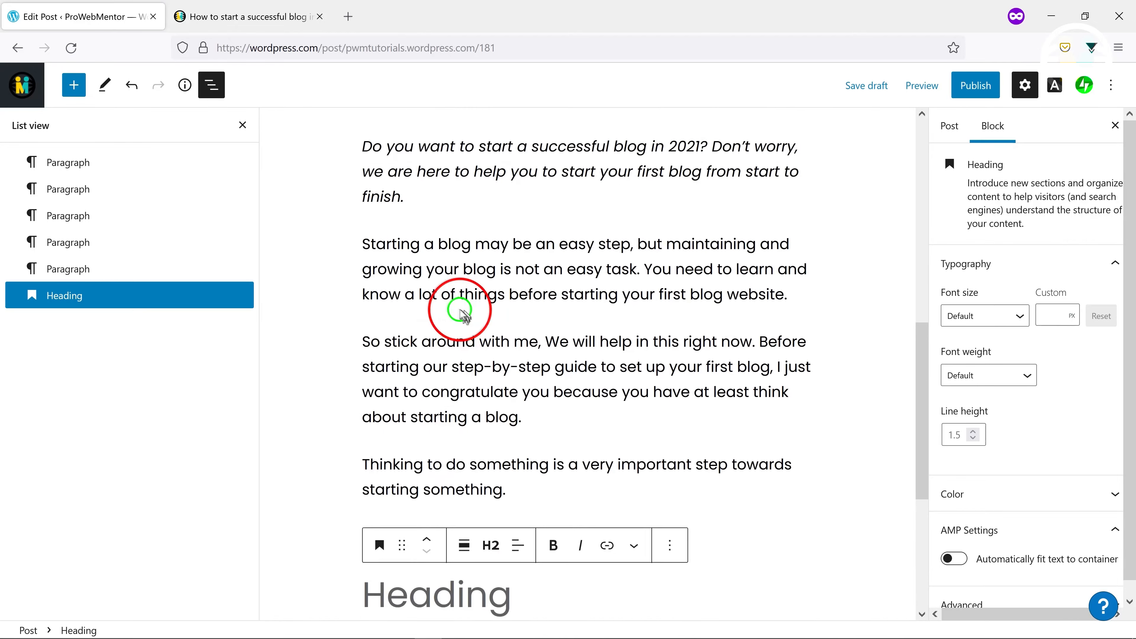
{"action": "scroll", "coordinate": [457, 307], "scroll_direction": "up", "scroll_amount": 2}
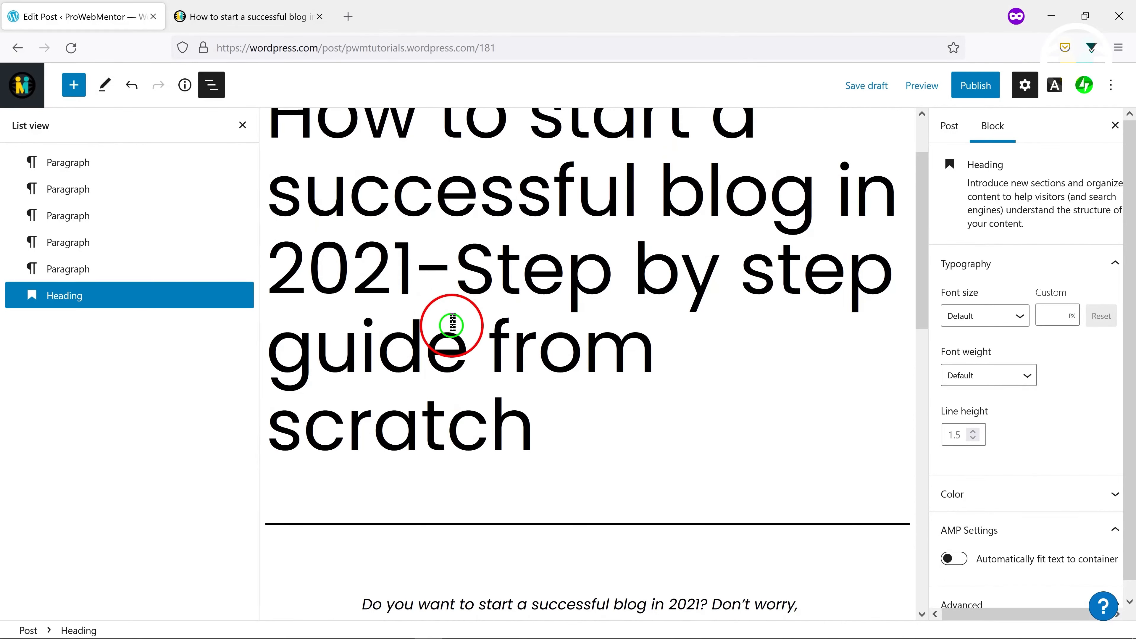
{"action": "scroll", "coordinate": [451, 325], "scroll_direction": "down", "scroll_amount": 1}
{"action": "scroll", "coordinate": [451, 330], "scroll_direction": "up", "scroll_amount": 3}
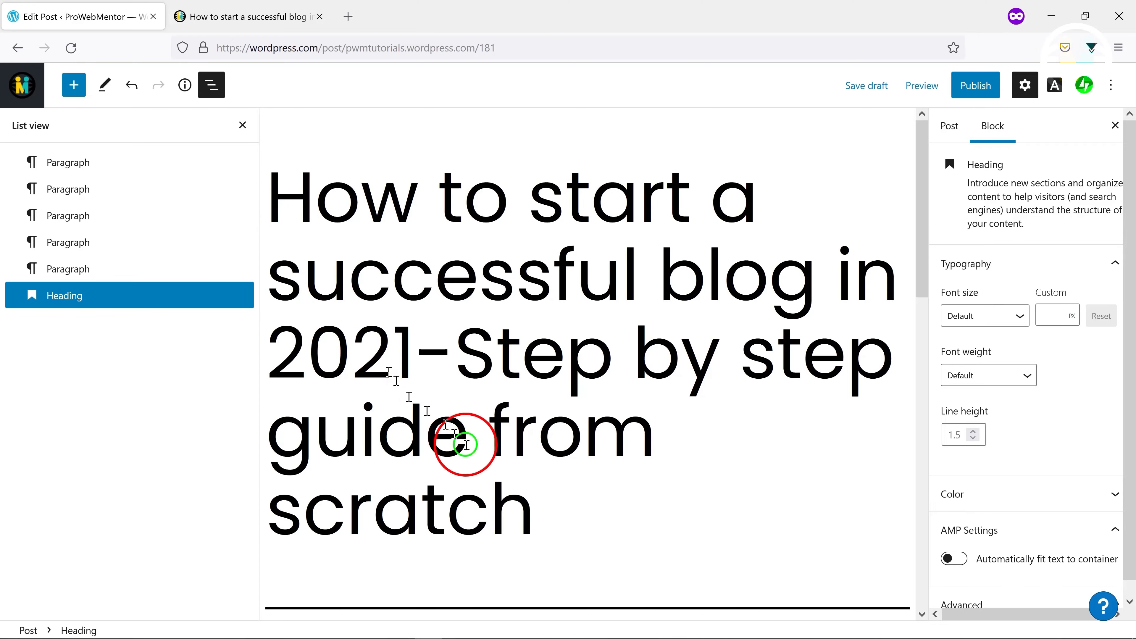
{"action": "scroll", "coordinate": [626, 452], "scroll_direction": "down", "scroll_amount": 5}
{"action": "scroll", "coordinate": [626, 452], "scroll_direction": "down", "scroll_amount": 1}
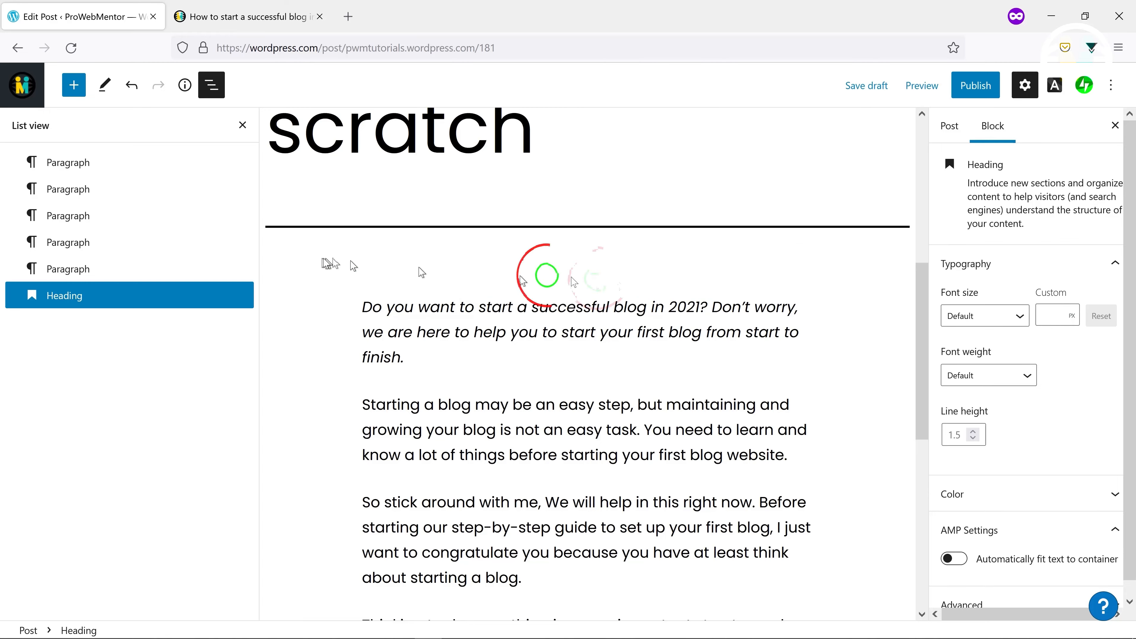
{"action": "scroll", "coordinate": [733, 285], "scroll_direction": "down", "scroll_amount": 7}
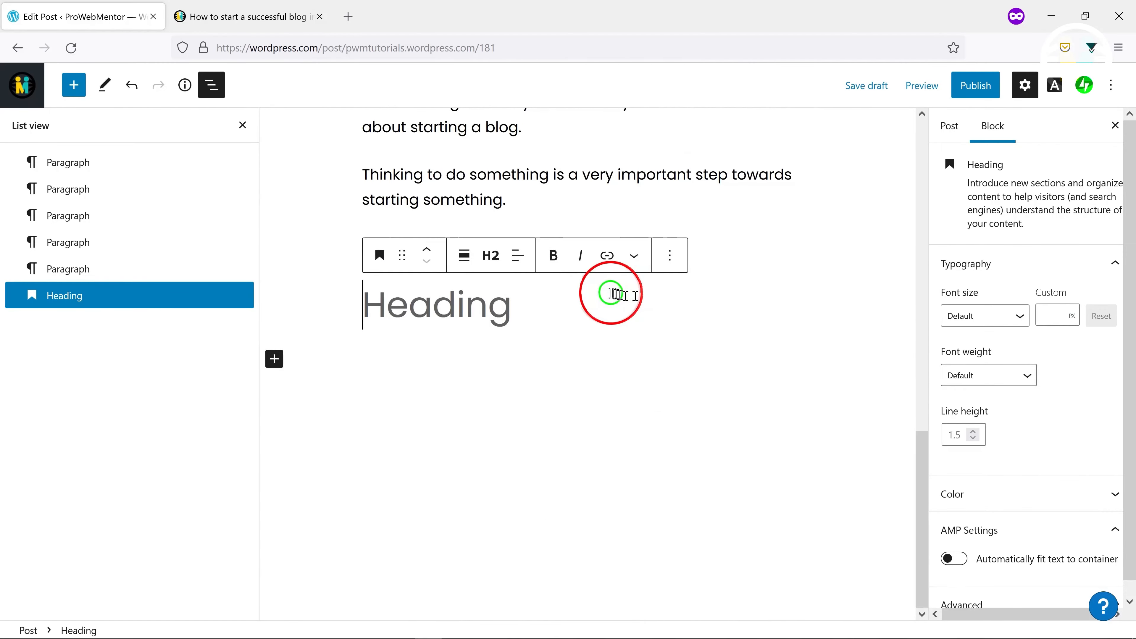
Paste "Step-1: Choose your blog niche." into the empty heading and start a paragraph below it
{"action": "left_click", "coordinate": [385, 318]}
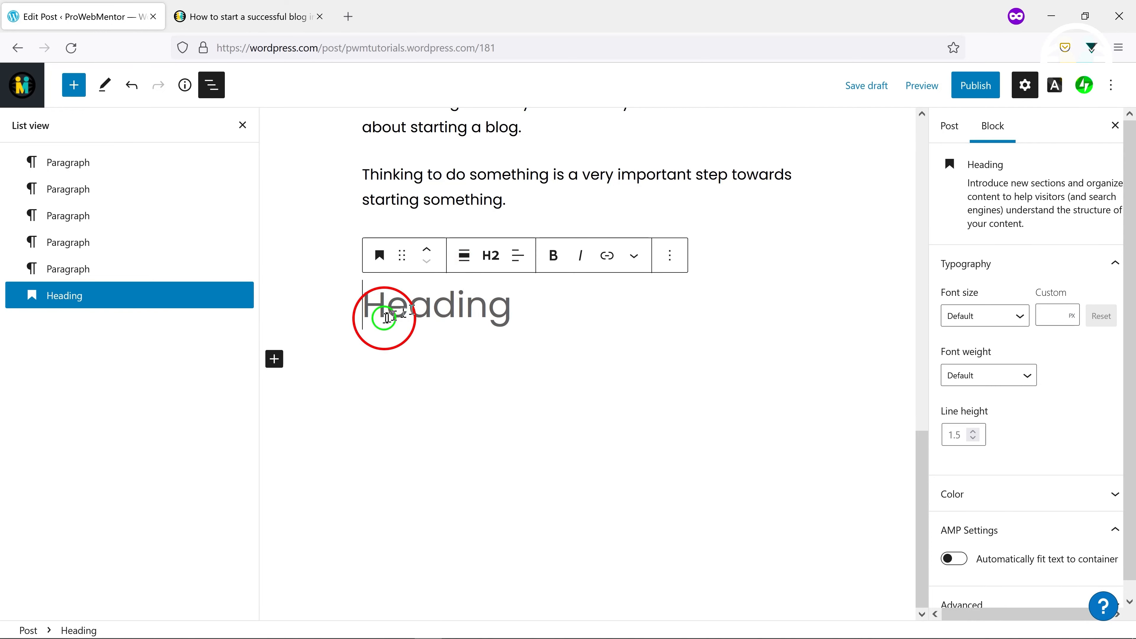
{"action": "key", "text": "ctrl+v"}
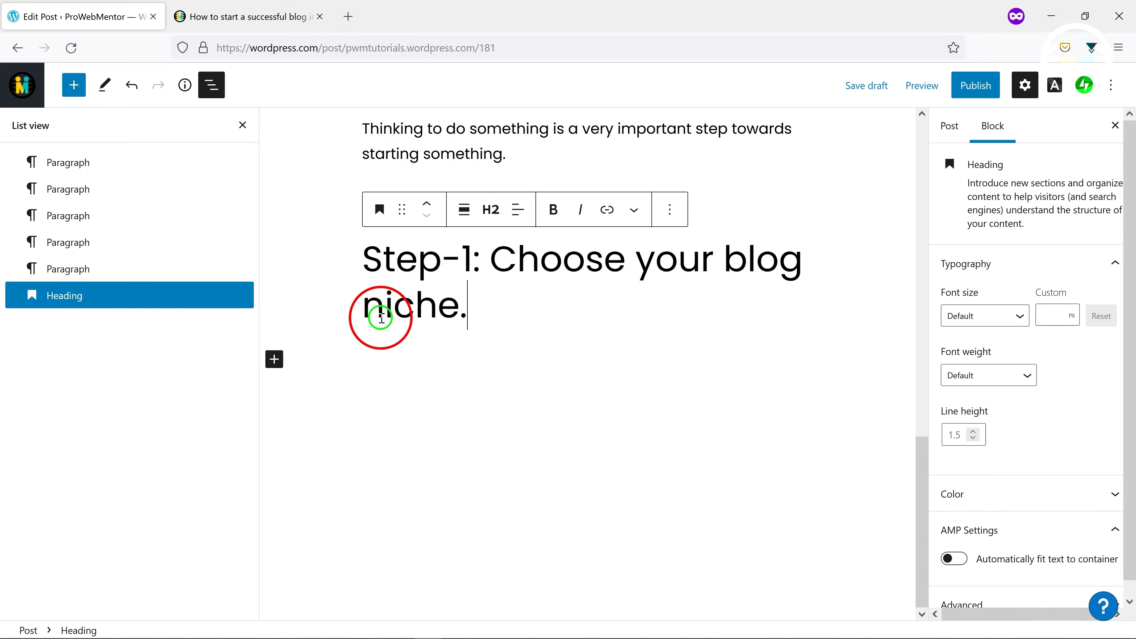
{"action": "key", "text": "Return"}
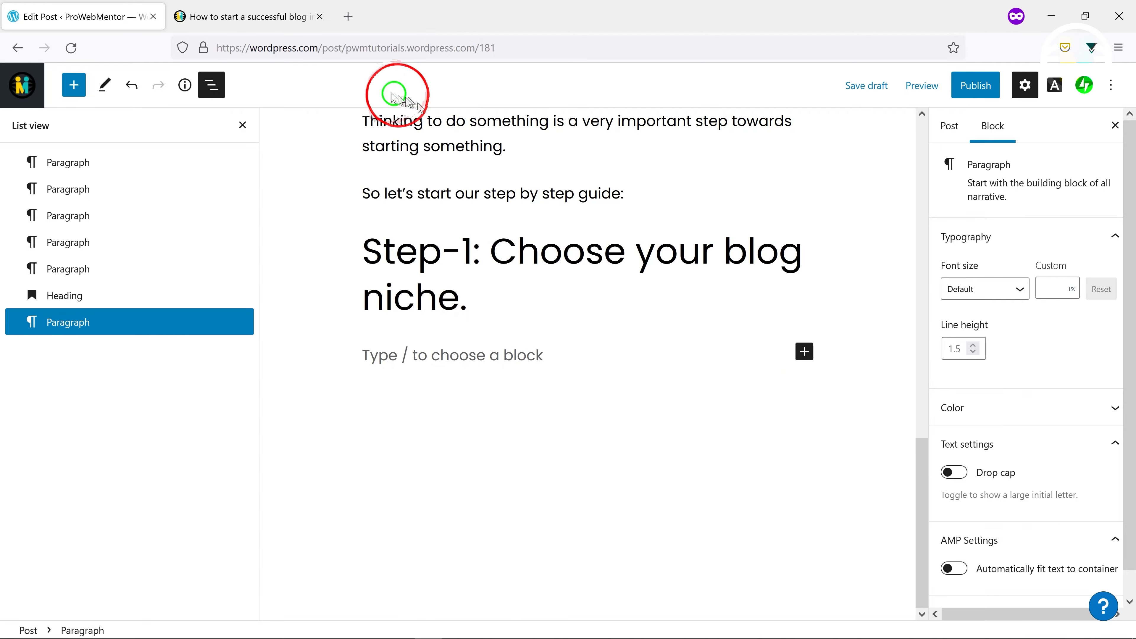
Copy the article's two paragraphs from "If you are going to do blogging" to "your niche:" below the Step-1 heading, and start a new block
{"action": "left_click", "coordinate": [281, 20]}
{"action": "scroll", "coordinate": [447, 268], "scroll_direction": "down", "scroll_amount": 4}
{"action": "scroll", "coordinate": [447, 281], "scroll_direction": "up", "scroll_amount": 1}
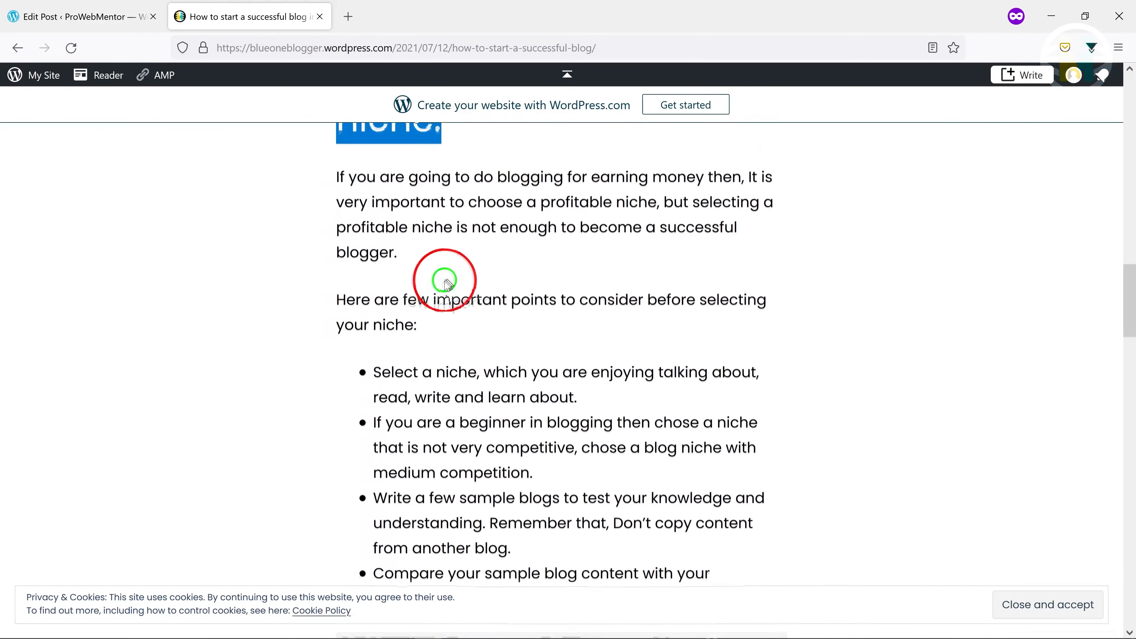
{"action": "scroll", "coordinate": [447, 282], "scroll_direction": "up", "scroll_amount": 1}
{"action": "left_click_drag", "start_coordinate": [338, 198], "coordinate": [443, 358]}
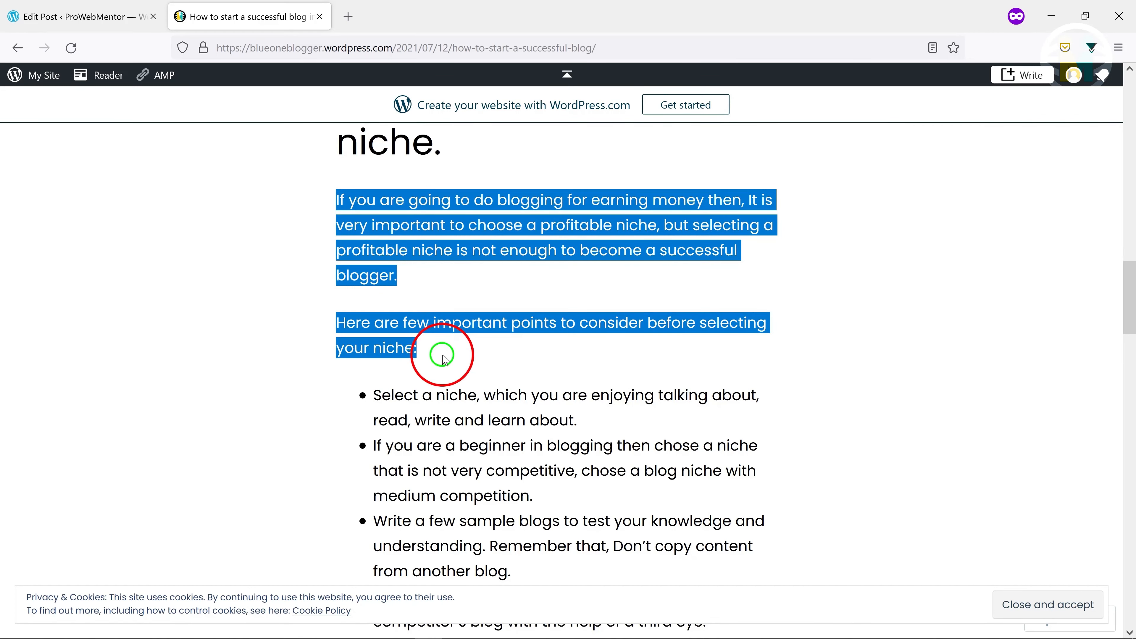
{"action": "left_click", "coordinate": [118, 18]}
{"action": "left_click", "coordinate": [393, 355]}
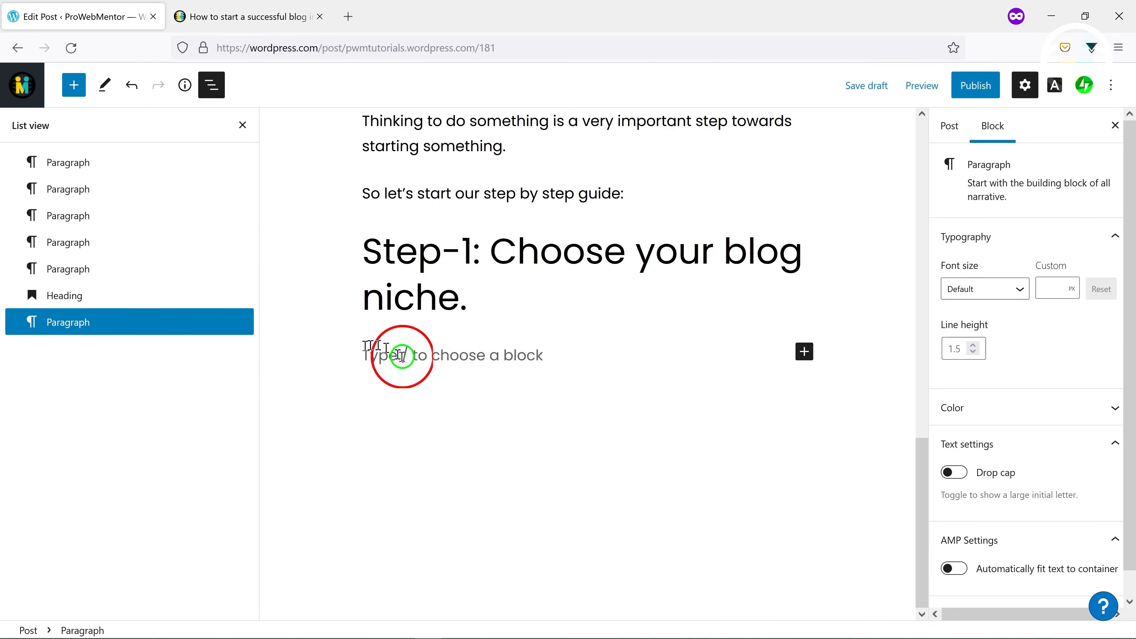
{"action": "key", "text": "ctrl+v"}
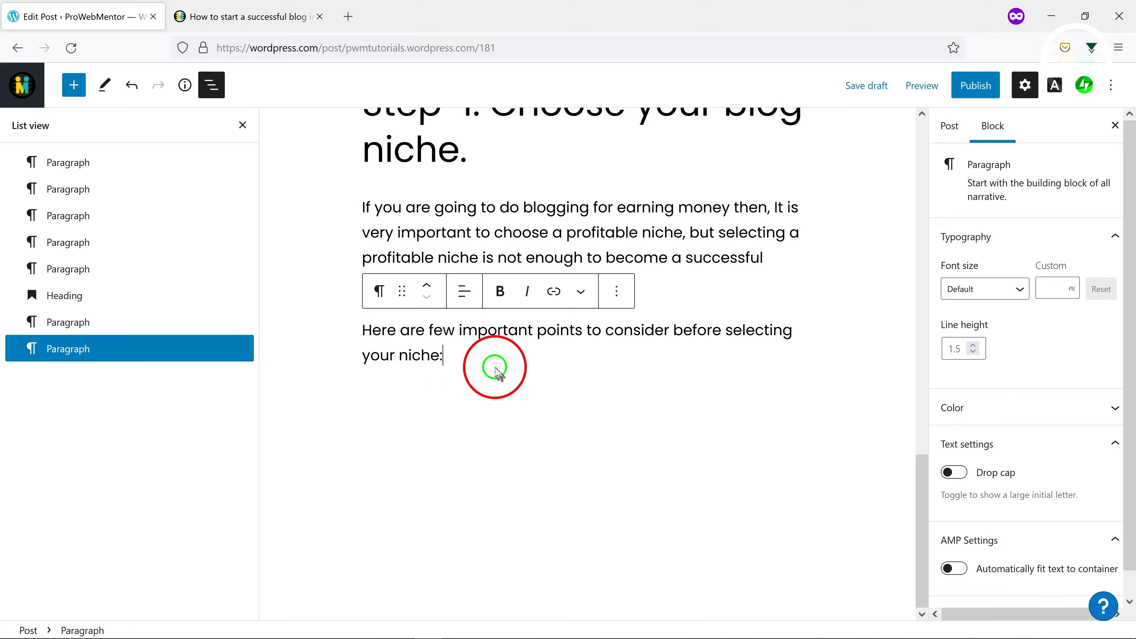
{"action": "left_click", "coordinate": [490, 371]}
Insert a bulleted List block below the paragraphs and copy the article's first bullet, "Select a niche, which you are enjoying talking about", into it
{"action": "left_click", "coordinate": [242, 18]}
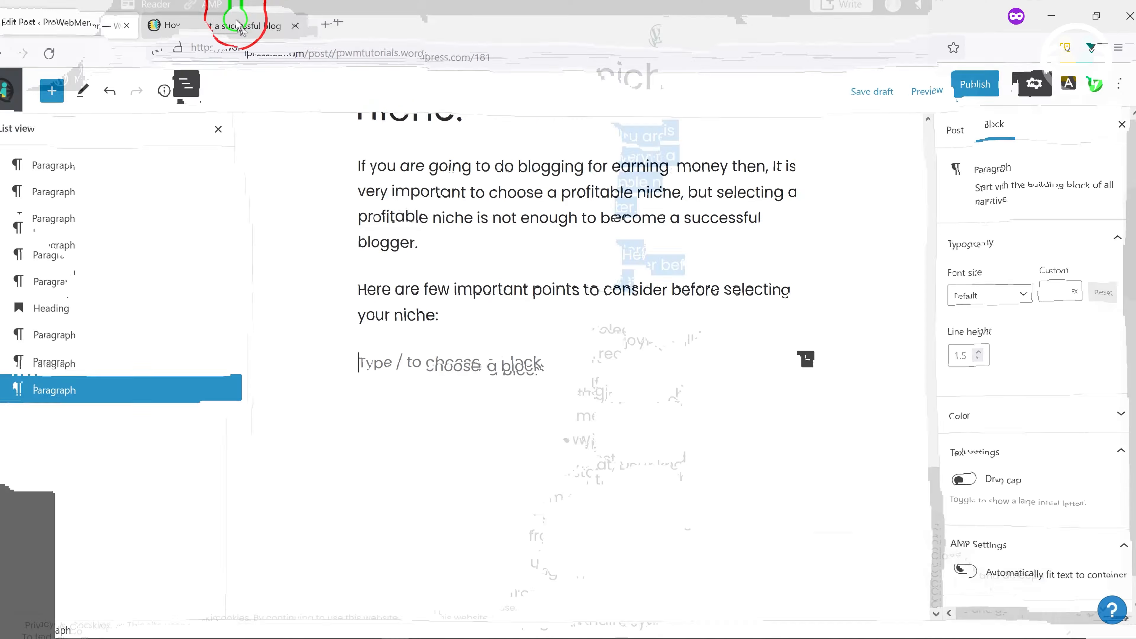
{"action": "scroll", "coordinate": [444, 291], "scroll_direction": "down", "scroll_amount": 5}
{"action": "left_click_drag", "start_coordinate": [371, 155], "coordinate": [587, 188]}
{"action": "key", "text": "ctrl+c"}
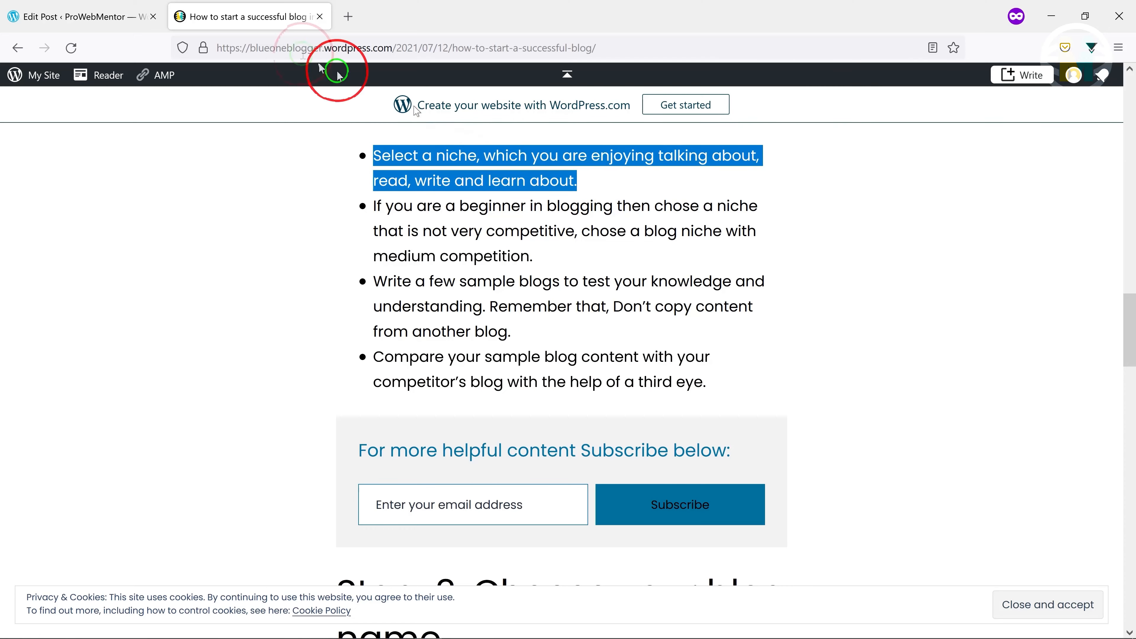
{"action": "left_click", "coordinate": [60, 18]}
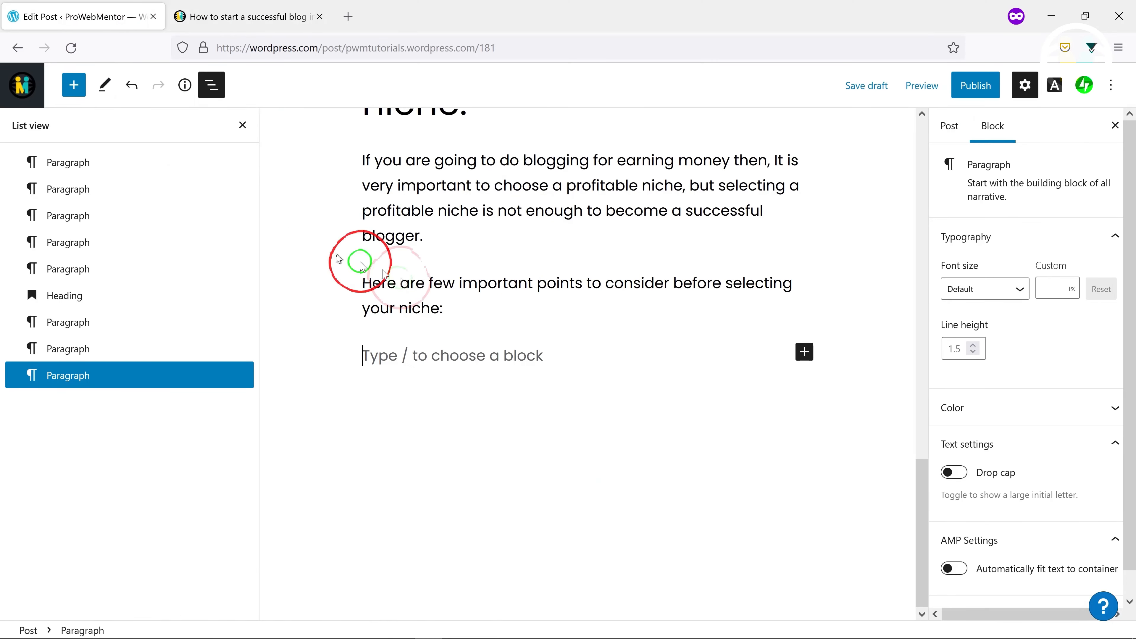
{"action": "left_click", "coordinate": [804, 358]}
{"action": "left_click", "coordinate": [993, 161]}
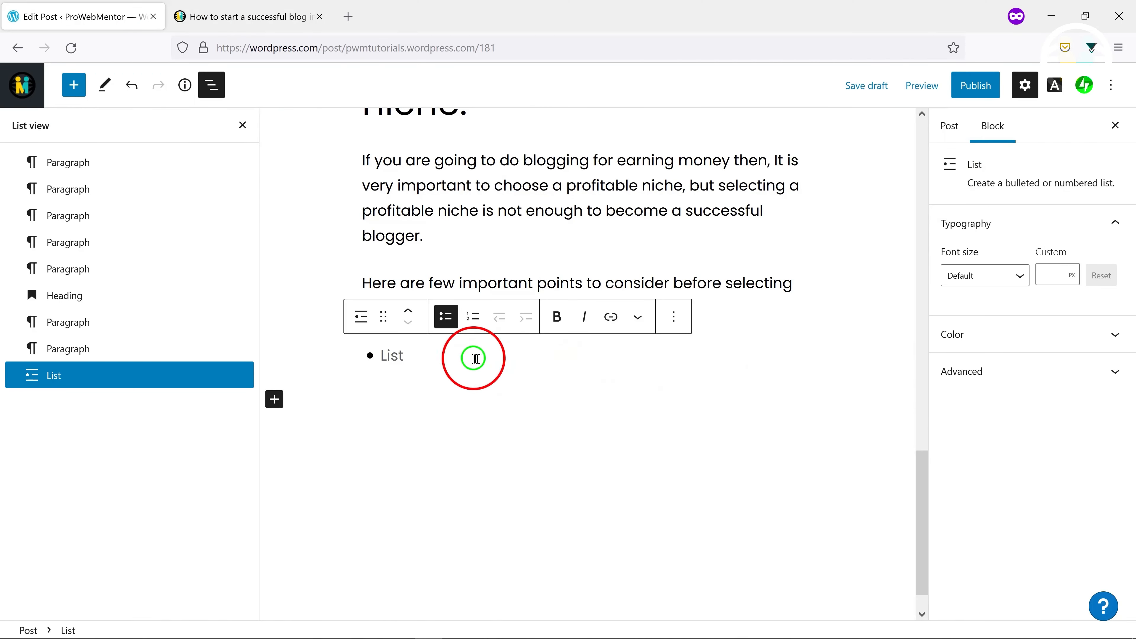
{"action": "key", "text": "ctrl+v"}
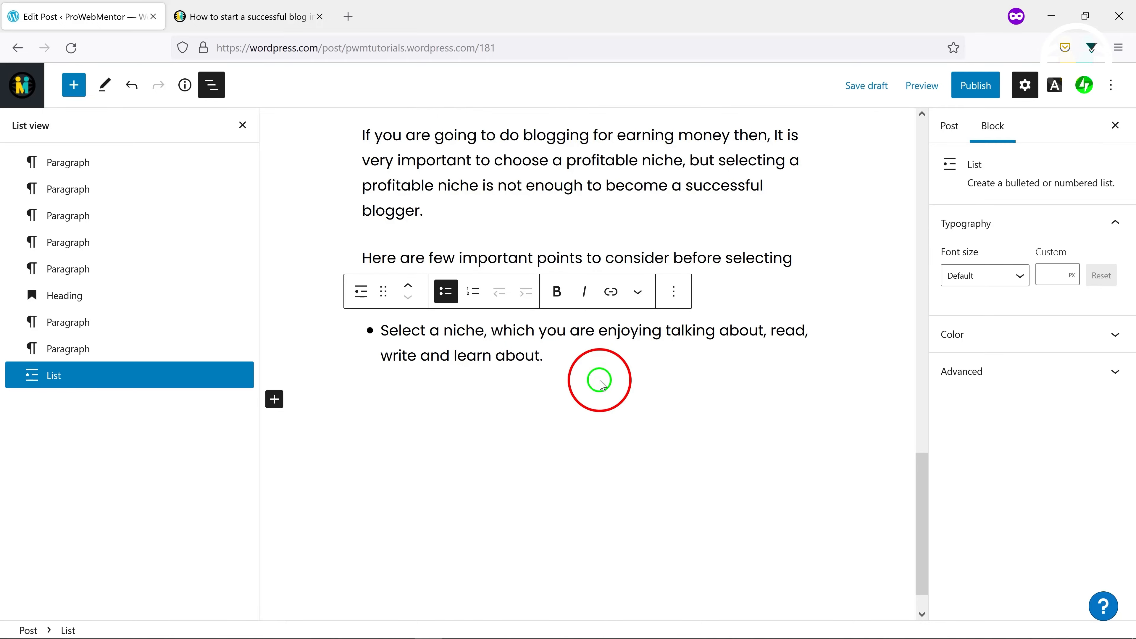
Copy the article's three remaining niche bullets into the list, and end the list with an empty paragraph
{"action": "left_click", "coordinate": [233, 20]}
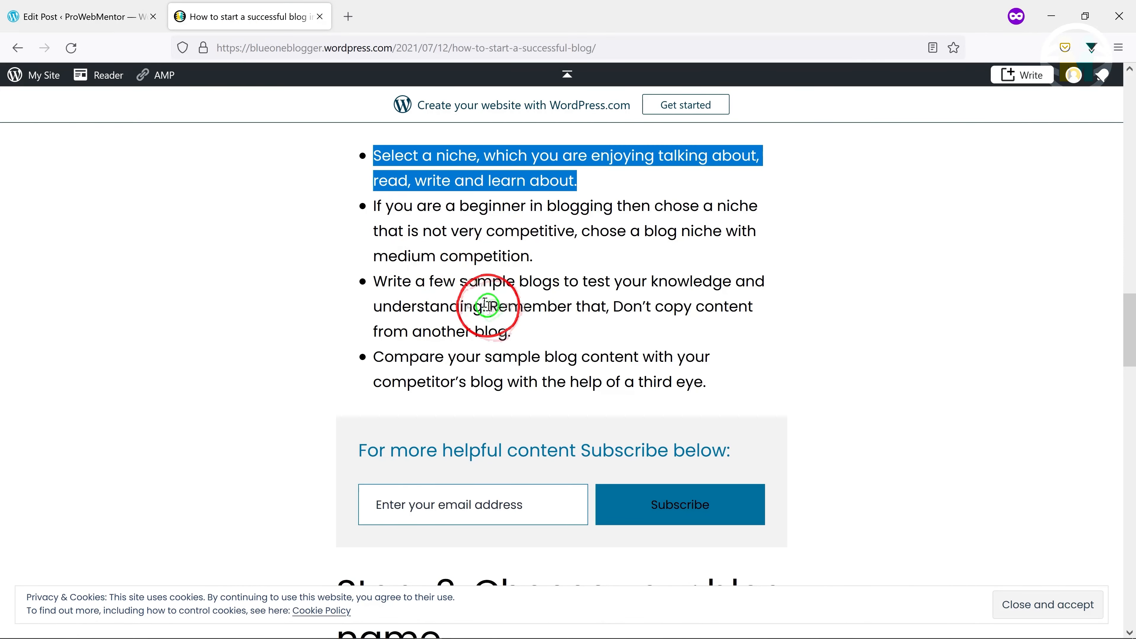
{"action": "left_click_drag", "start_coordinate": [706, 384], "coordinate": [362, 218]}
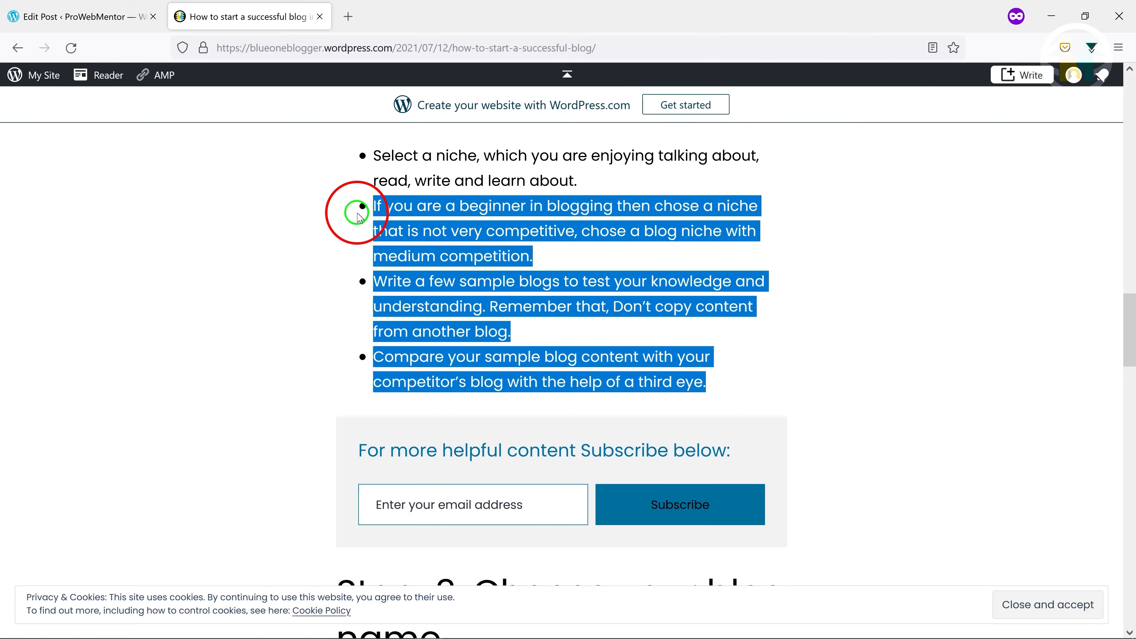
{"action": "key", "text": "ctrl+c"}
{"action": "left_click", "coordinate": [103, 18]}
{"action": "key", "text": "ctrl+v"}
{"action": "key", "text": "Return"}
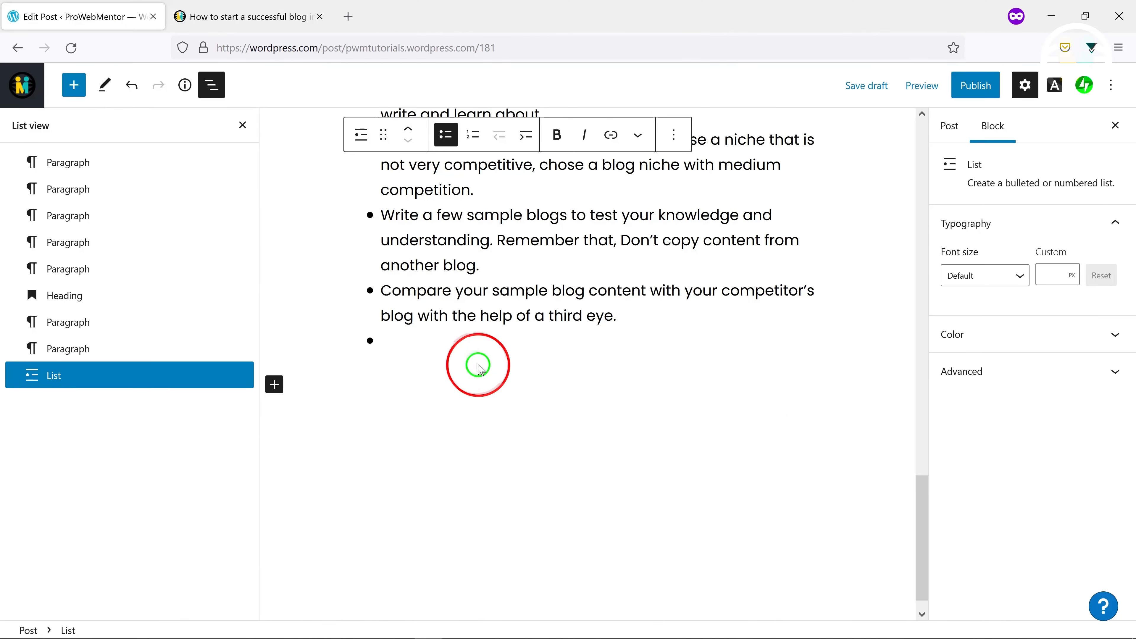
{"action": "key", "text": "Return"}
Check the article's subscribe section, and insert a Columns block with the 100 layout below the draft's list
{"action": "left_click", "coordinate": [241, 17]}
{"action": "scroll", "coordinate": [355, 317], "scroll_direction": "down", "scroll_amount": 3}
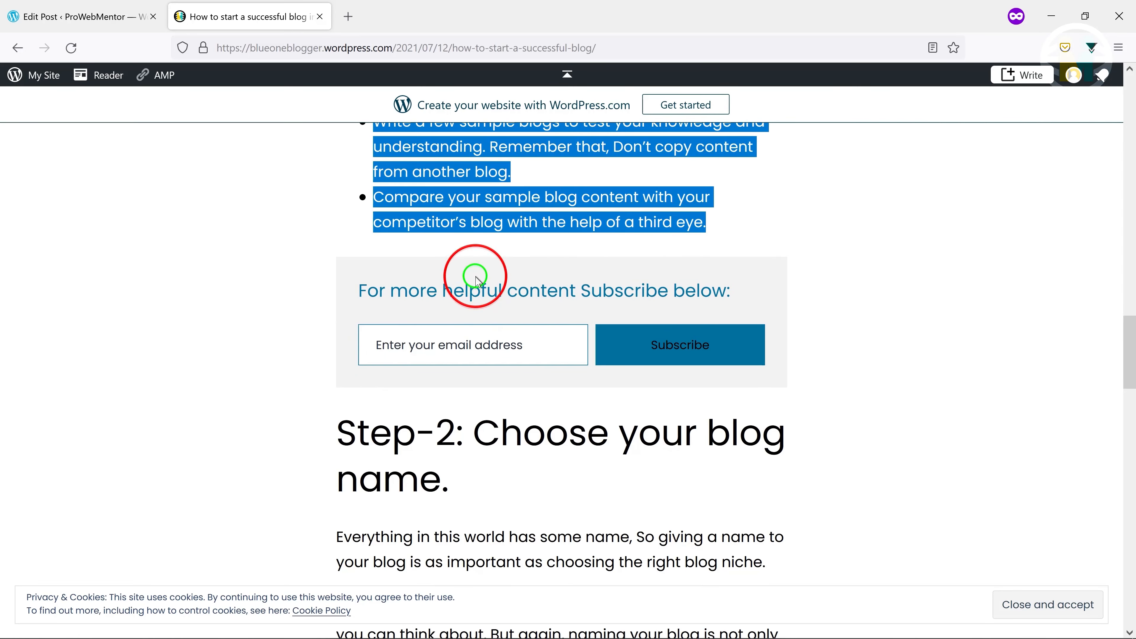
{"action": "left_click", "coordinate": [76, 18]}
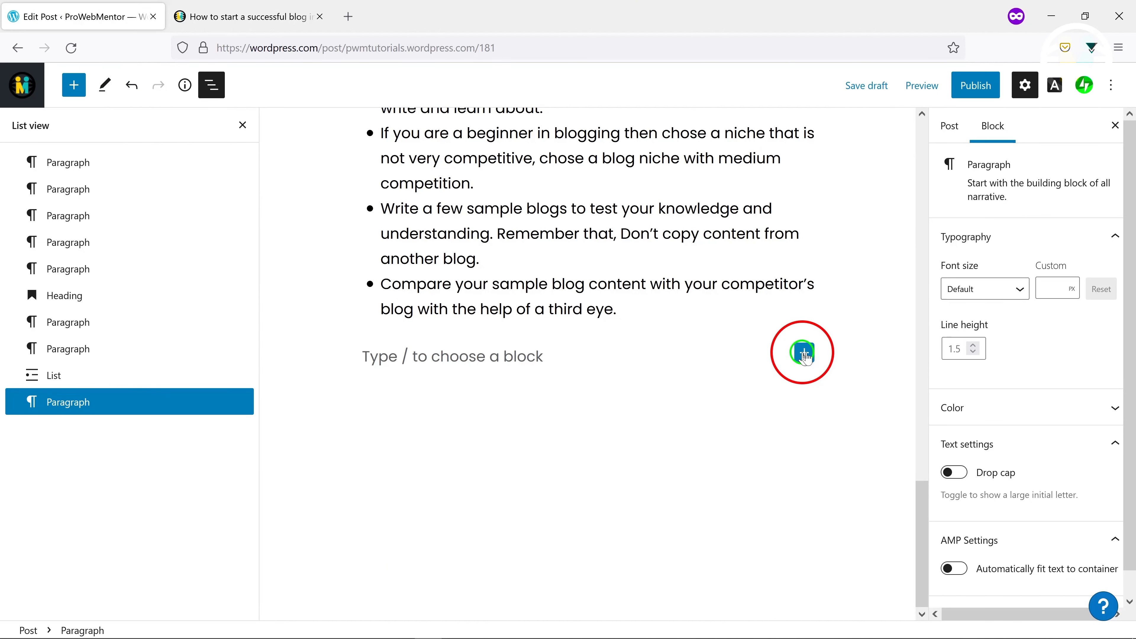
{"action": "left_click", "coordinate": [803, 355]}
{"action": "type", "text": "co"}
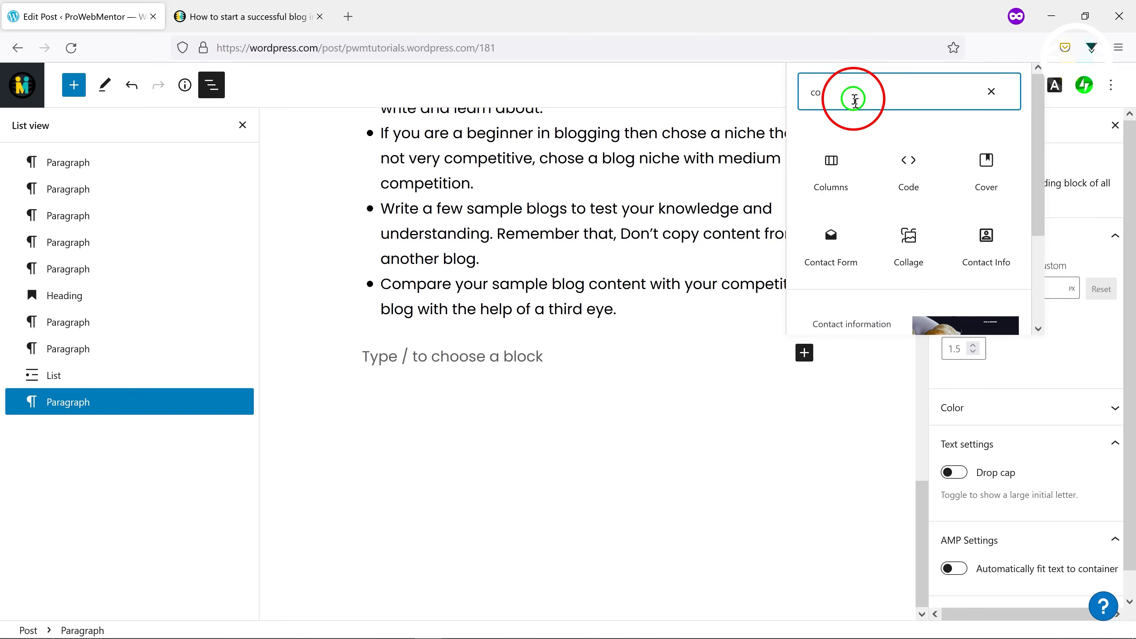
{"action": "left_click", "coordinate": [823, 174]}
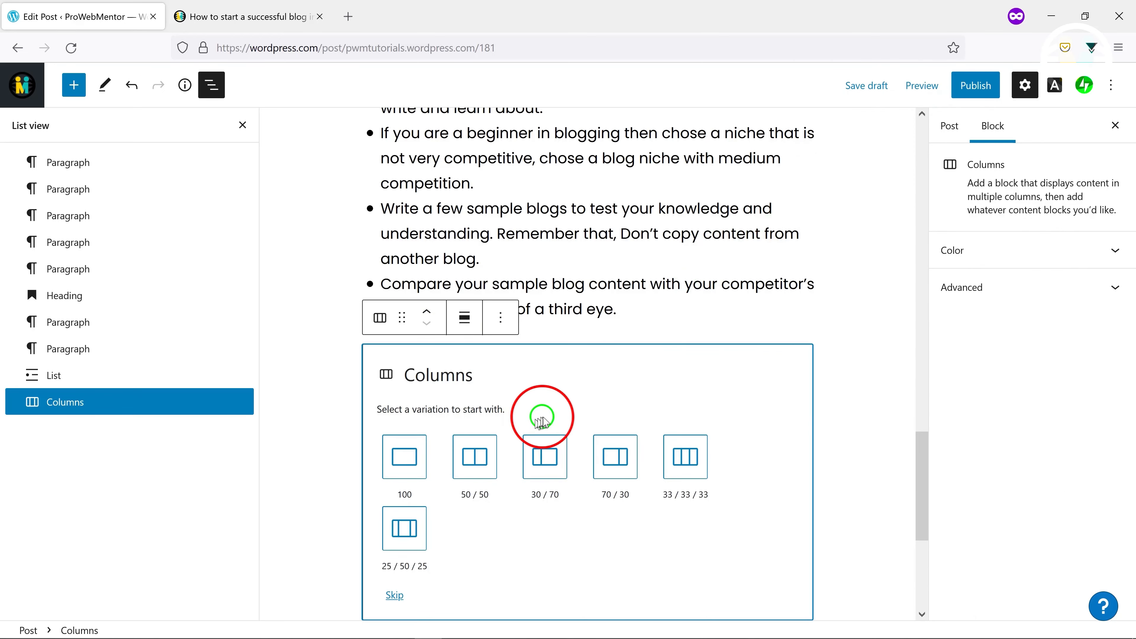
{"action": "scroll", "coordinate": [510, 393], "scroll_direction": "down", "scroll_amount": 3}
{"action": "left_click", "coordinate": [400, 309]}
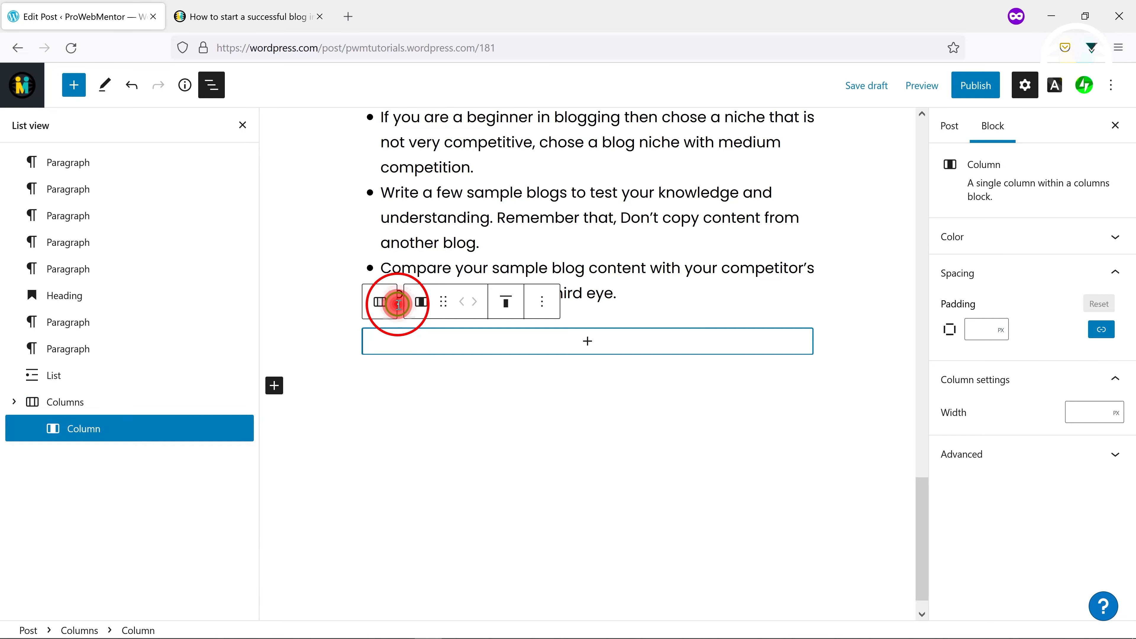
Insert a Subscription Form block into the empty column below the draft's niche list
{"action": "left_click", "coordinate": [587, 341]}
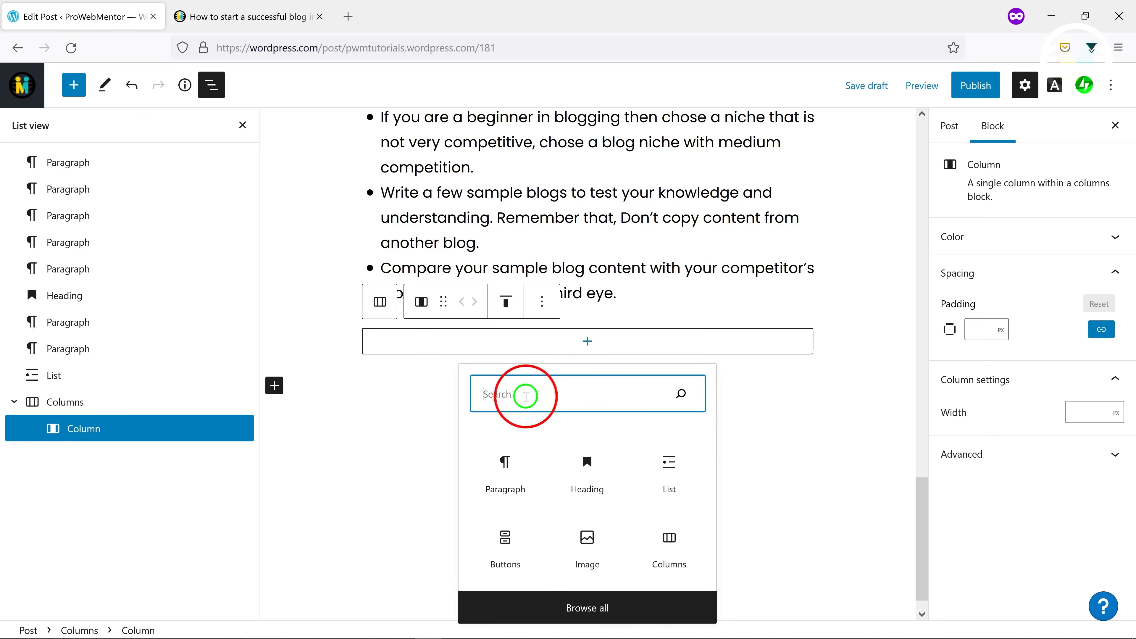
{"action": "type", "text": "su"}
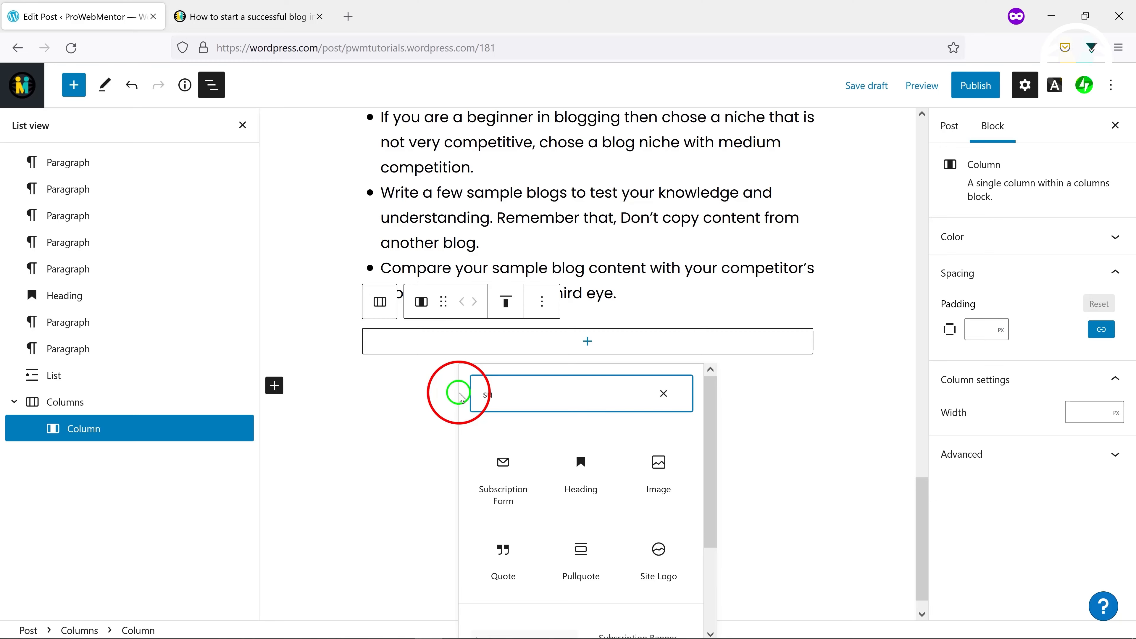
{"action": "left_click", "coordinate": [488, 476]}
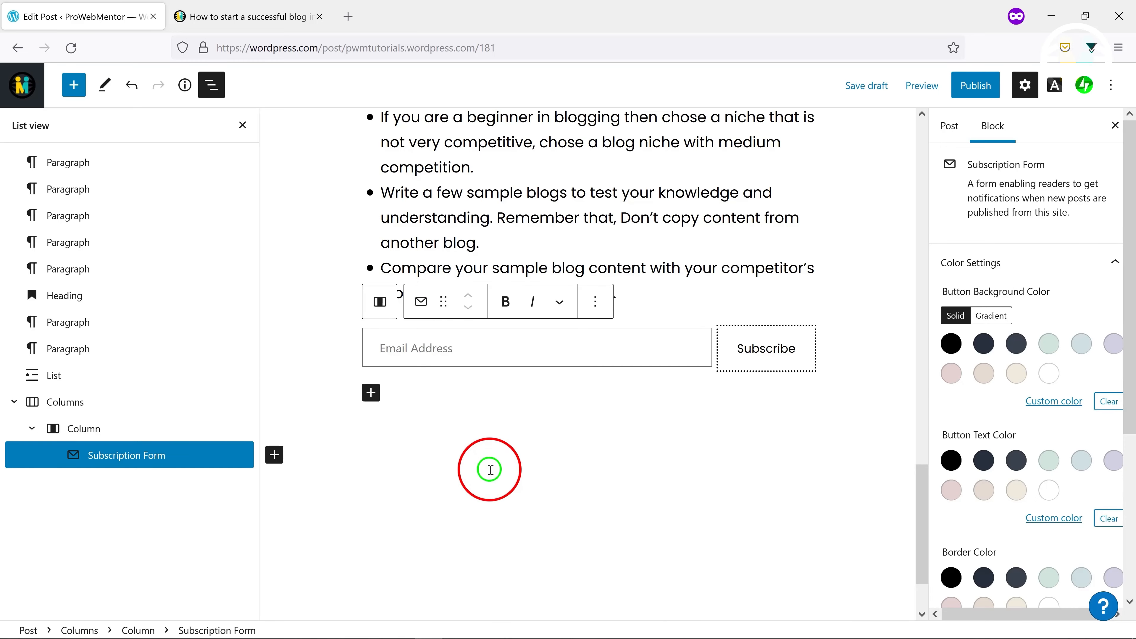
{"action": "scroll", "coordinate": [551, 349], "scroll_direction": "up", "scroll_amount": 2}
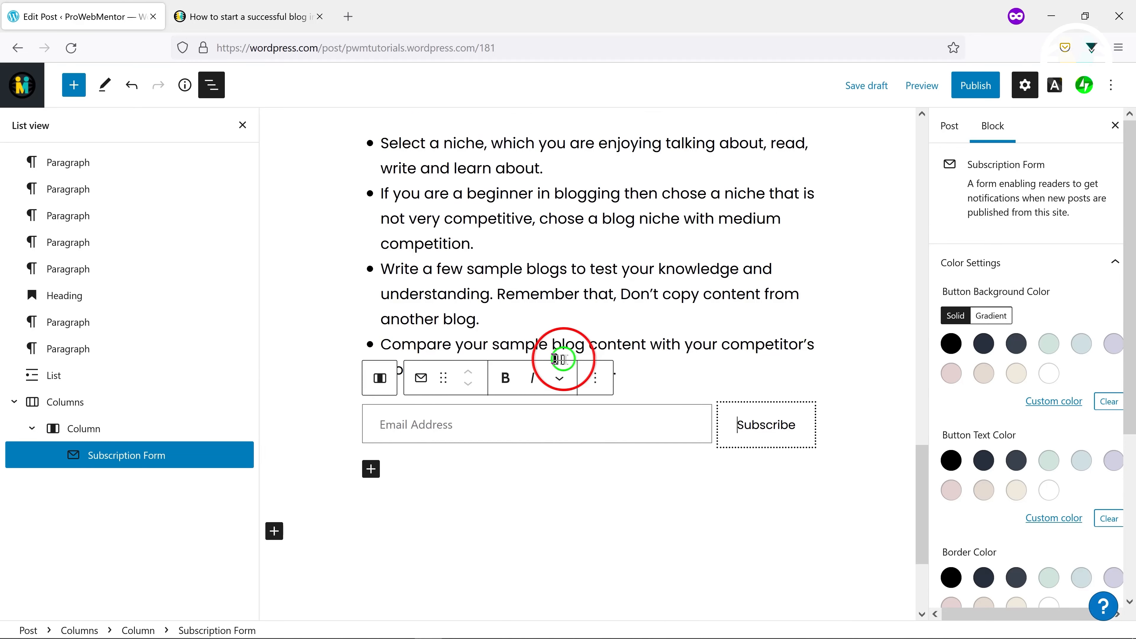
{"action": "left_click", "coordinate": [648, 378]}
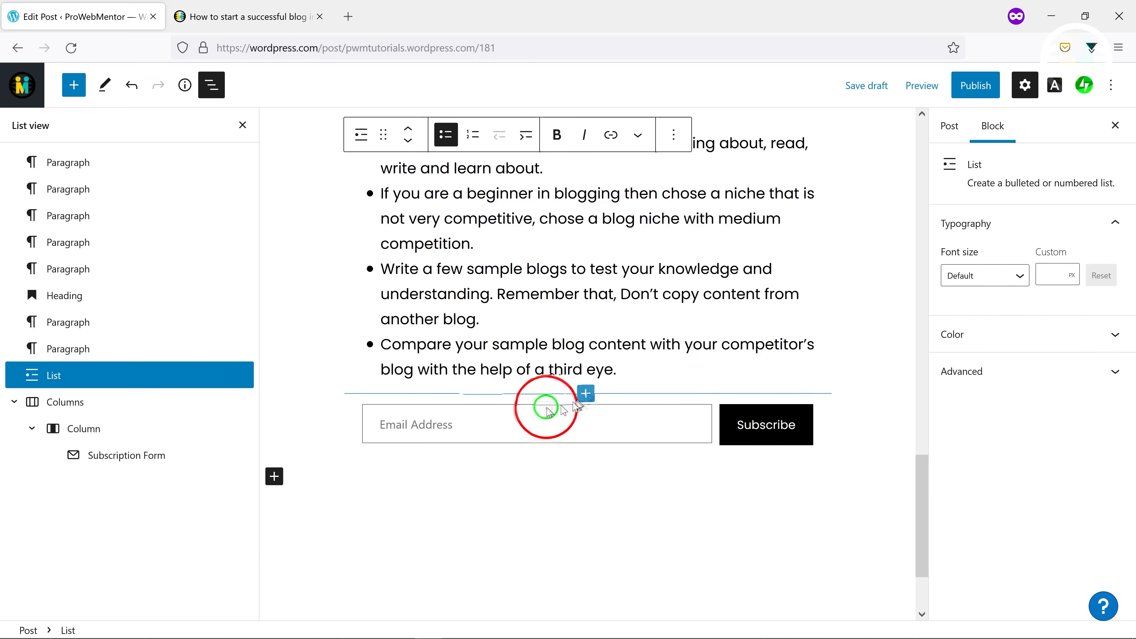
{"action": "left_click", "coordinate": [515, 423]}
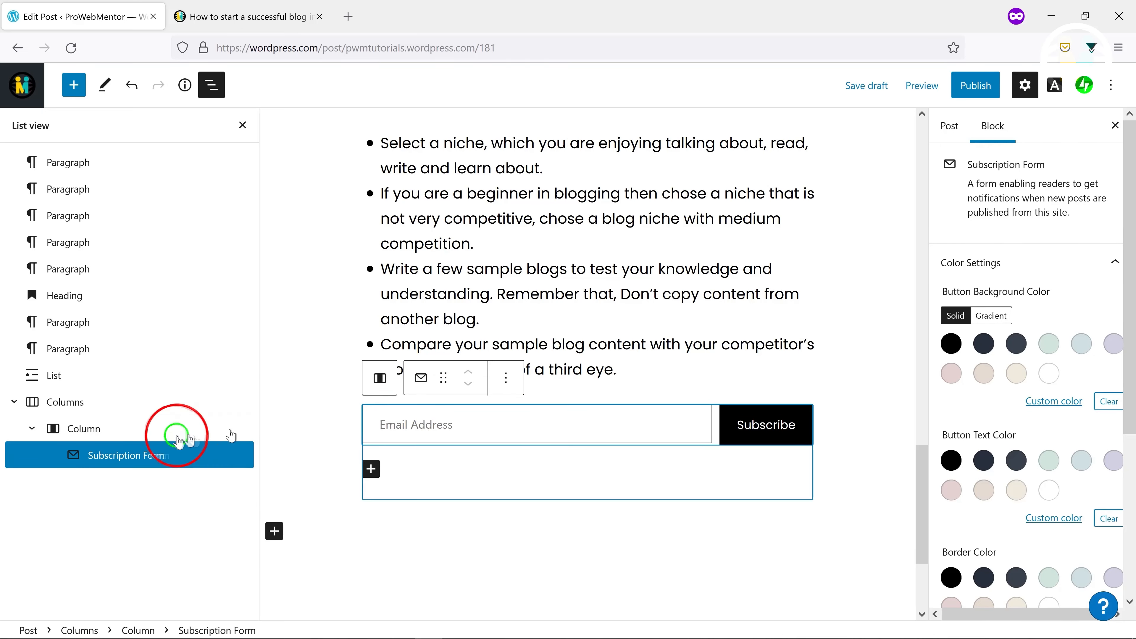
Group the Columns block that holds the subscription form, and set the group's padding to 20 px
{"action": "left_click", "coordinate": [65, 400]}
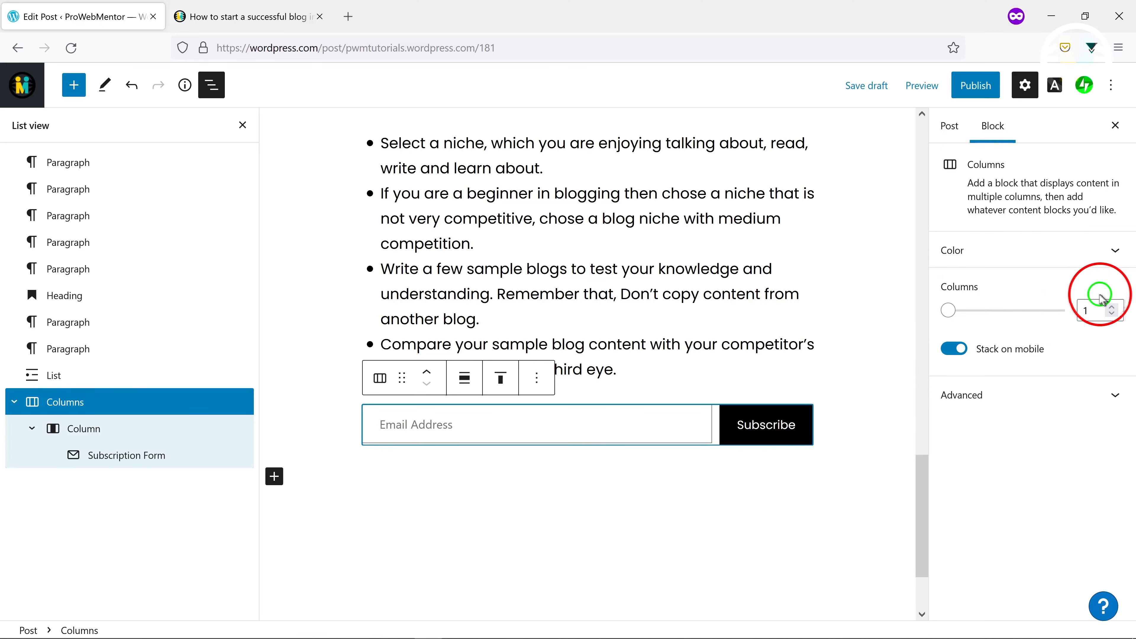
{"action": "left_click", "coordinate": [952, 250]}
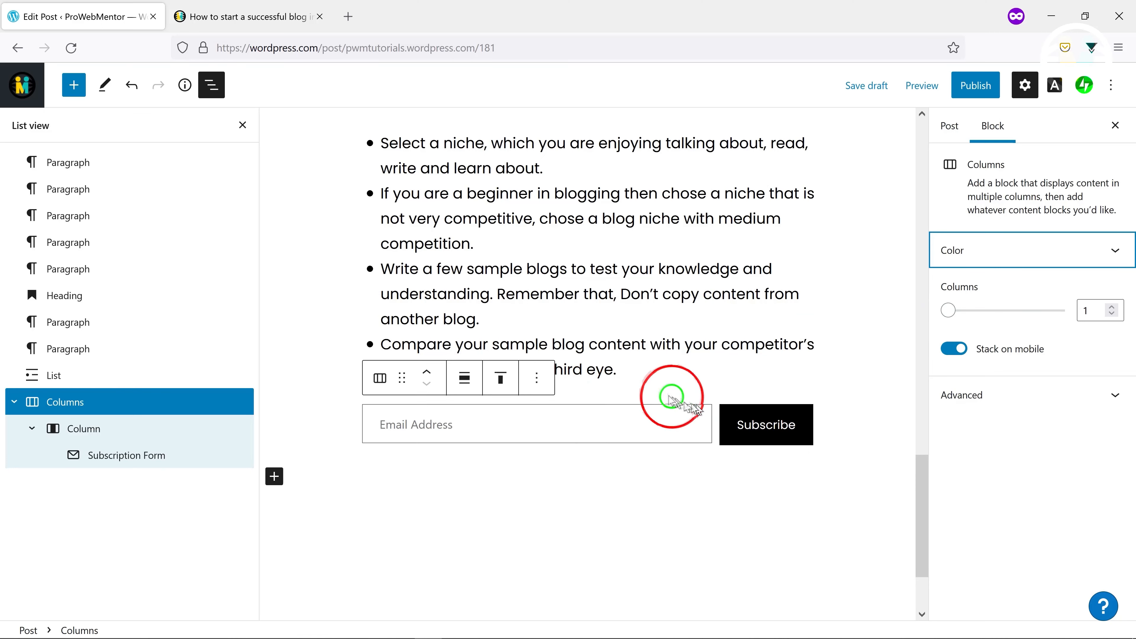
{"action": "left_click", "coordinate": [539, 377]}
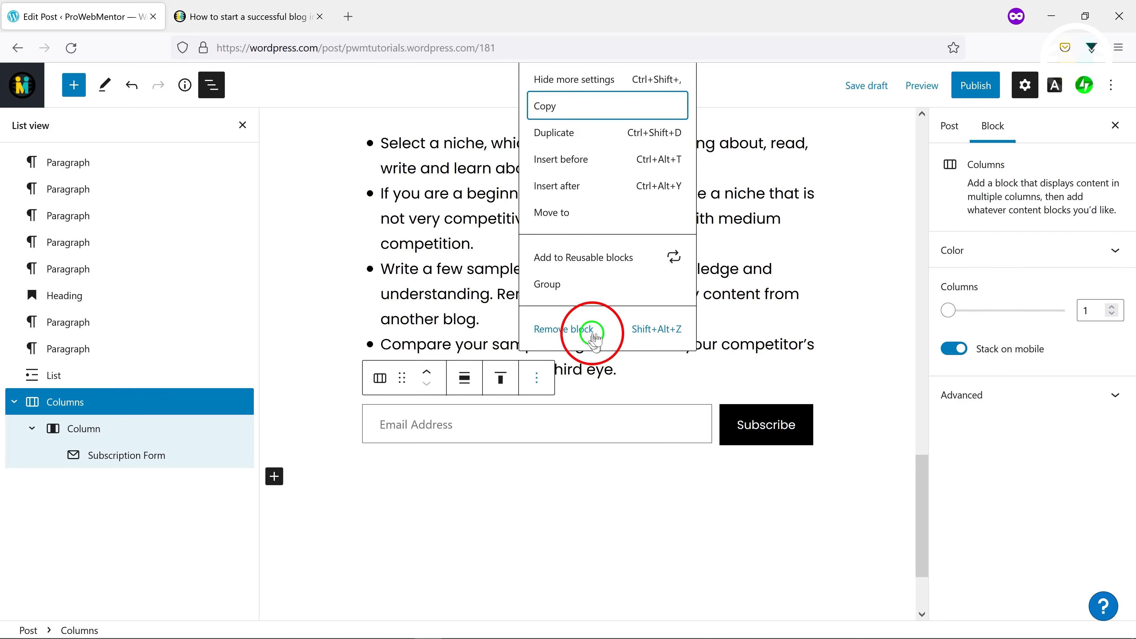
{"action": "left_click", "coordinate": [565, 285]}
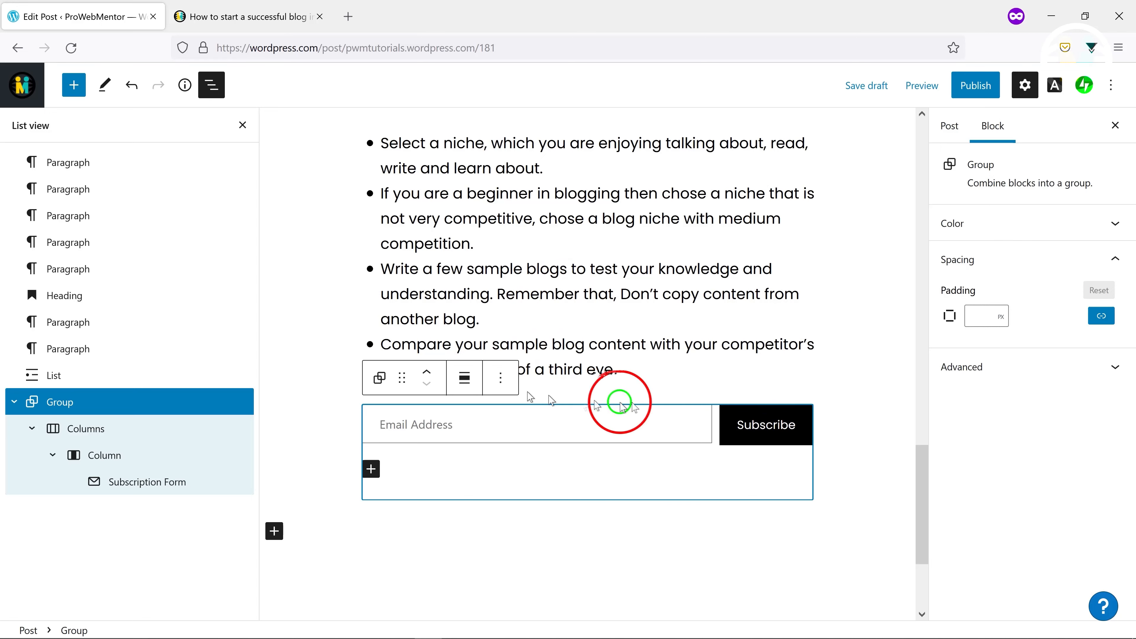
{"action": "left_click", "coordinate": [979, 314]}
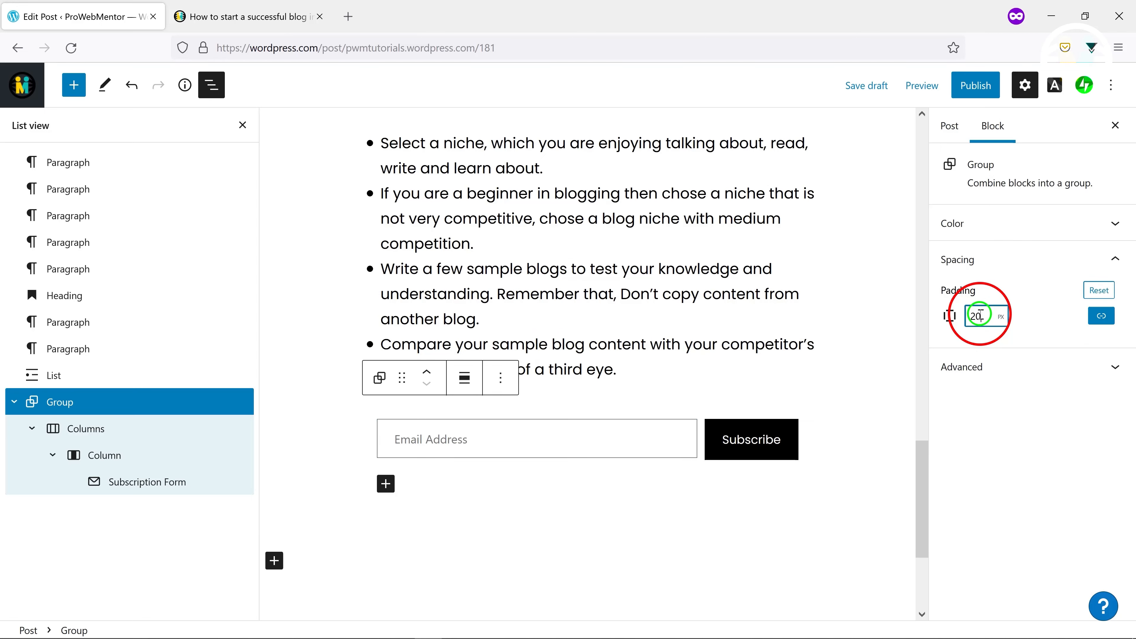
Set the group's background to the custom color #f2f2f2
{"action": "left_click", "coordinate": [1014, 223]}
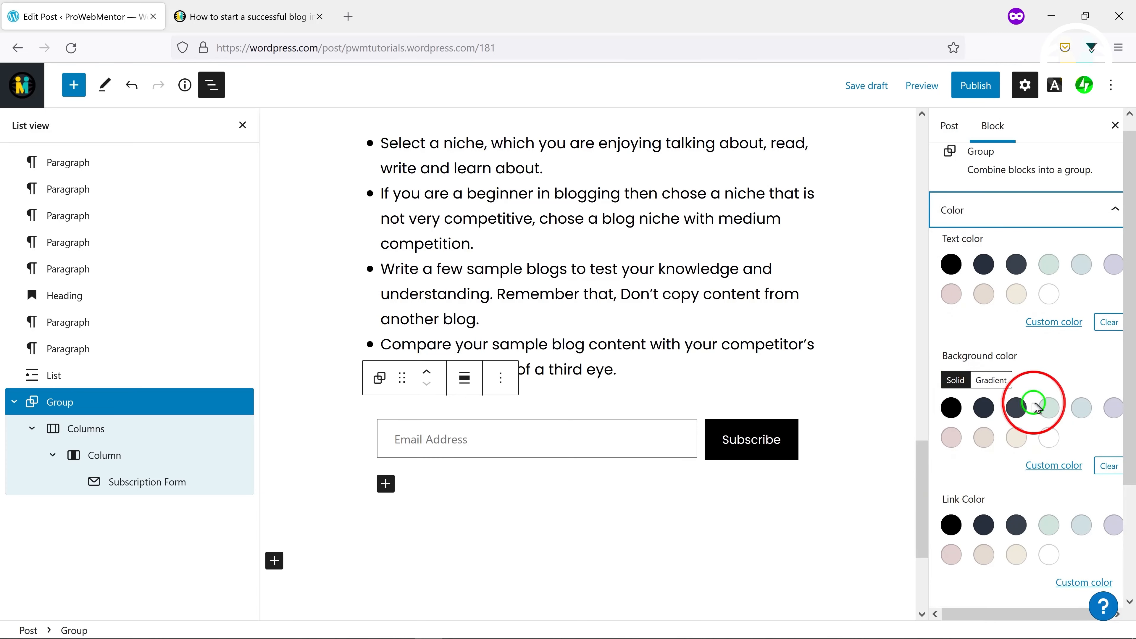
{"action": "left_click", "coordinate": [1051, 465]}
{"action": "left_click_drag", "start_coordinate": [921, 417], "coordinate": [843, 415]}
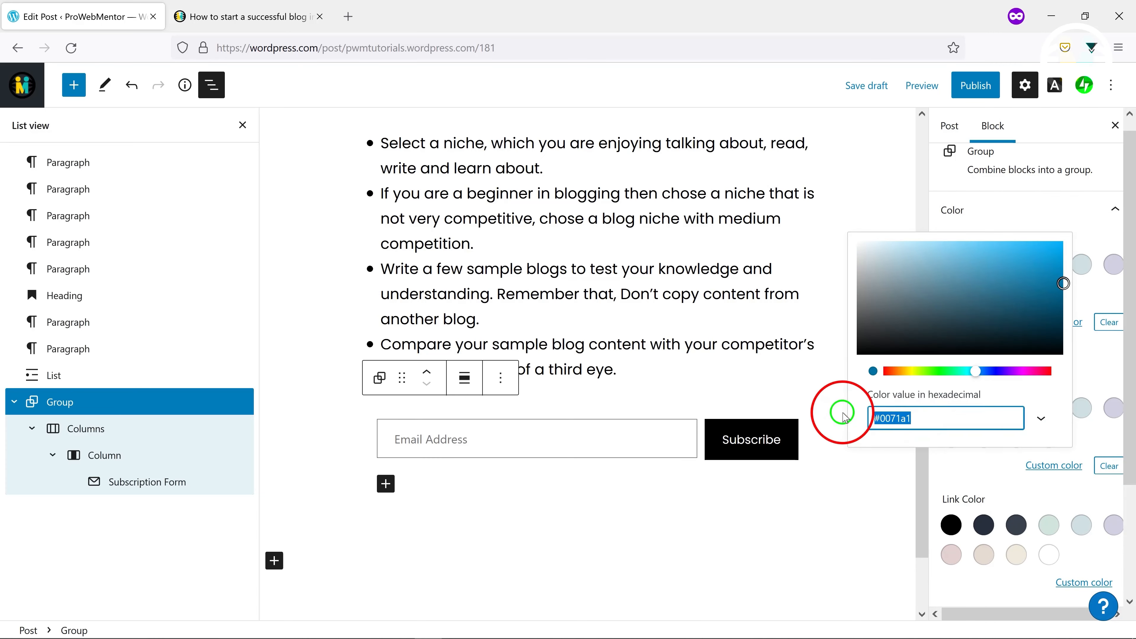
{"action": "type", "text": "f2f2f2"}
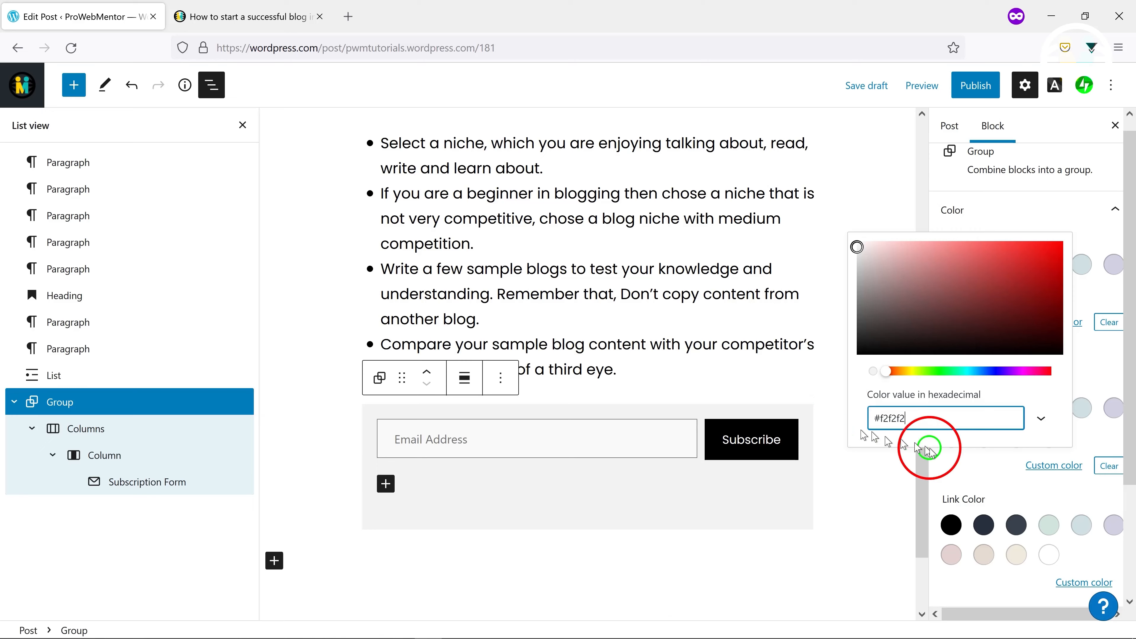
{"action": "left_click", "coordinate": [961, 462]}
Add a Paragraph block to the group and move it into the column above the subscription form
{"action": "left_click", "coordinate": [395, 474]}
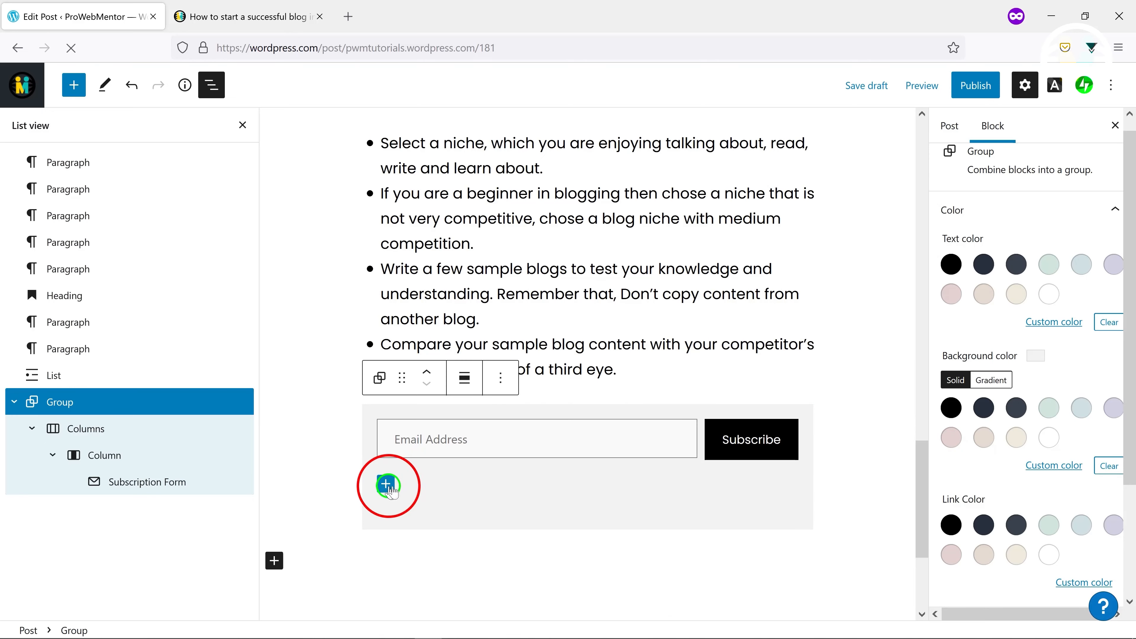
{"action": "left_click", "coordinate": [412, 310]}
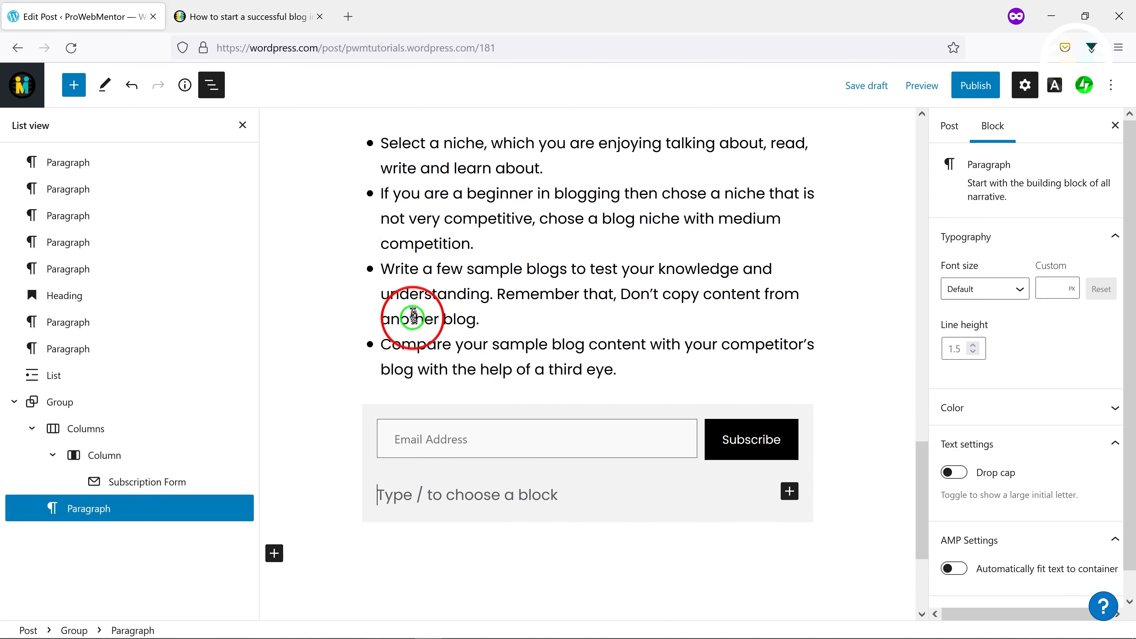
{"action": "left_click_drag", "start_coordinate": [451, 492], "coordinate": [116, 465]}
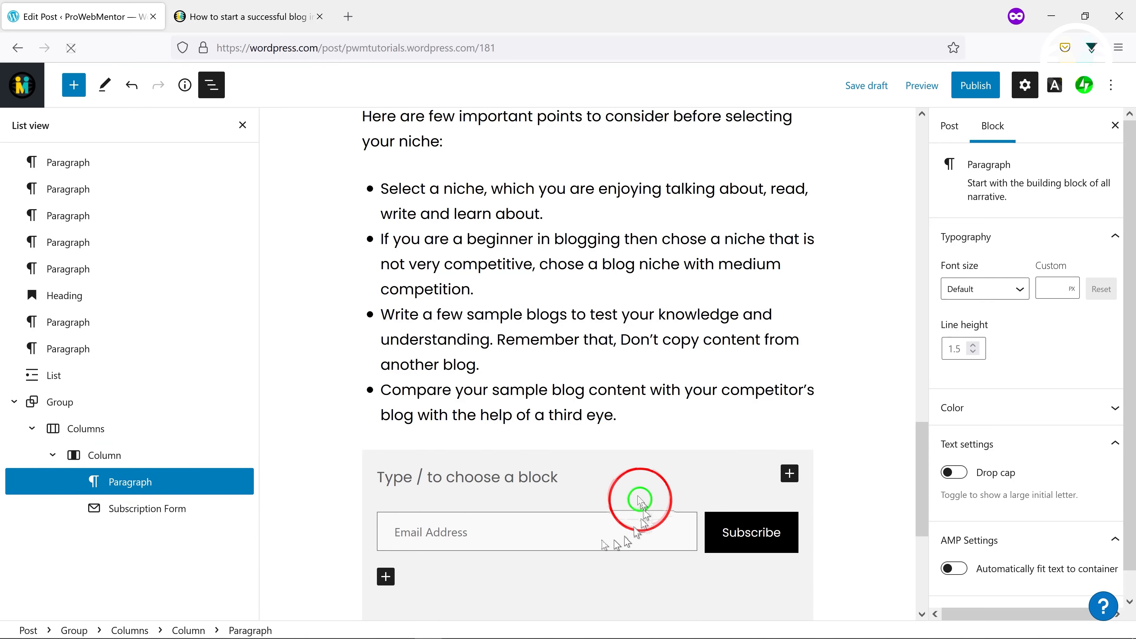
{"action": "left_click", "coordinate": [544, 478]}
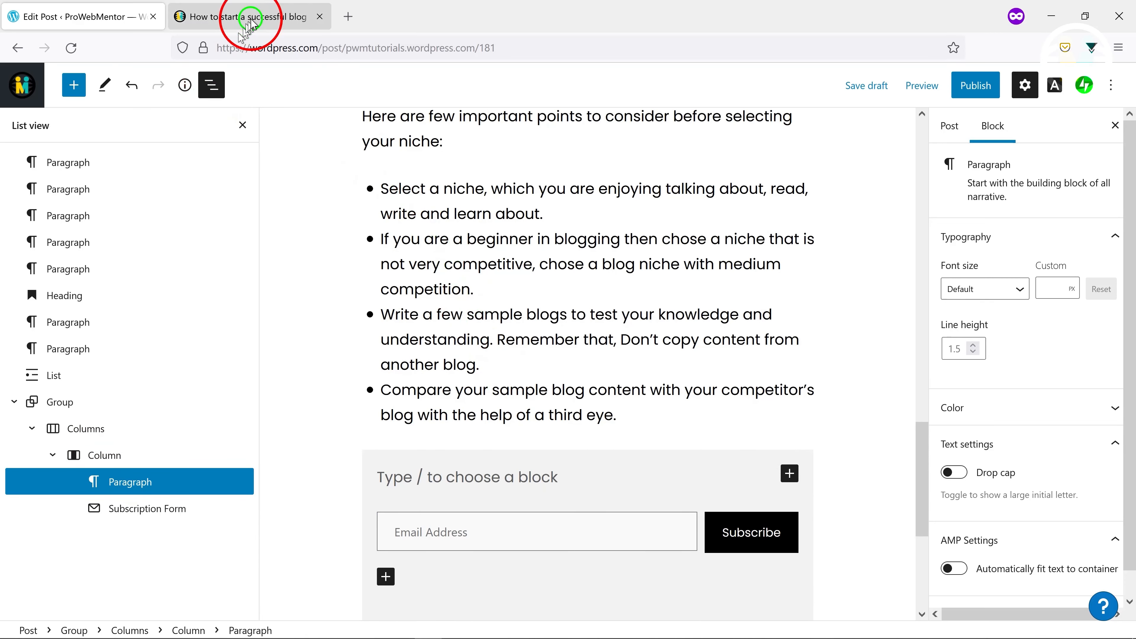
Copy the article's line "For more helpful content Subscribe below:" into the empty paragraph above the subscription form
{"action": "left_click", "coordinate": [237, 18]}
{"action": "left_click_drag", "start_coordinate": [360, 295], "coordinate": [740, 293]}
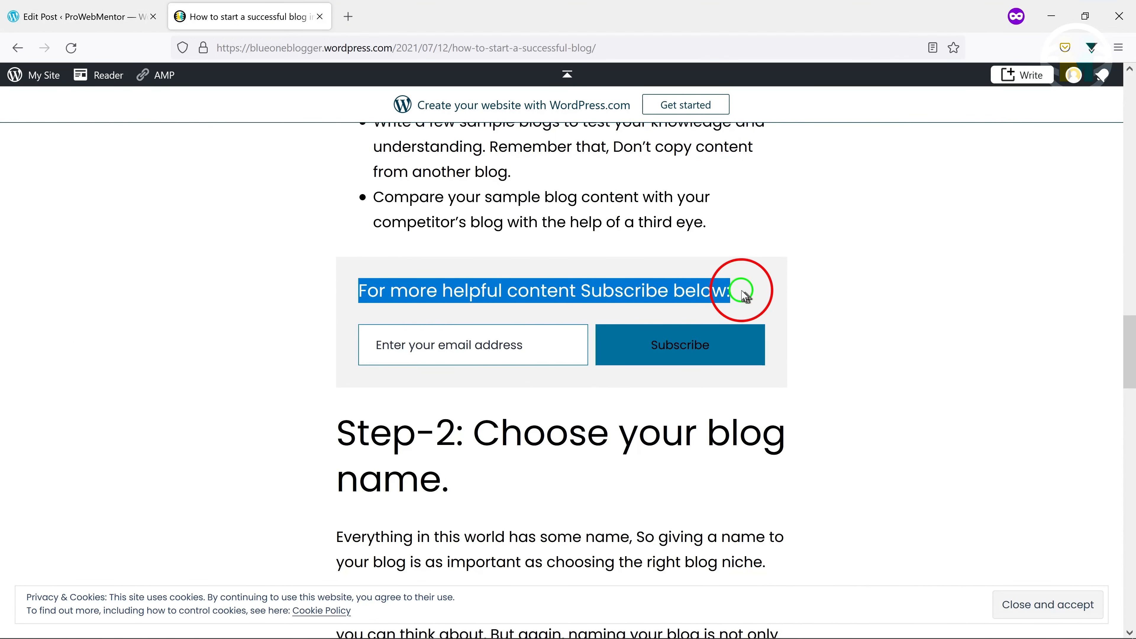
{"action": "left_click", "coordinate": [95, 18]}
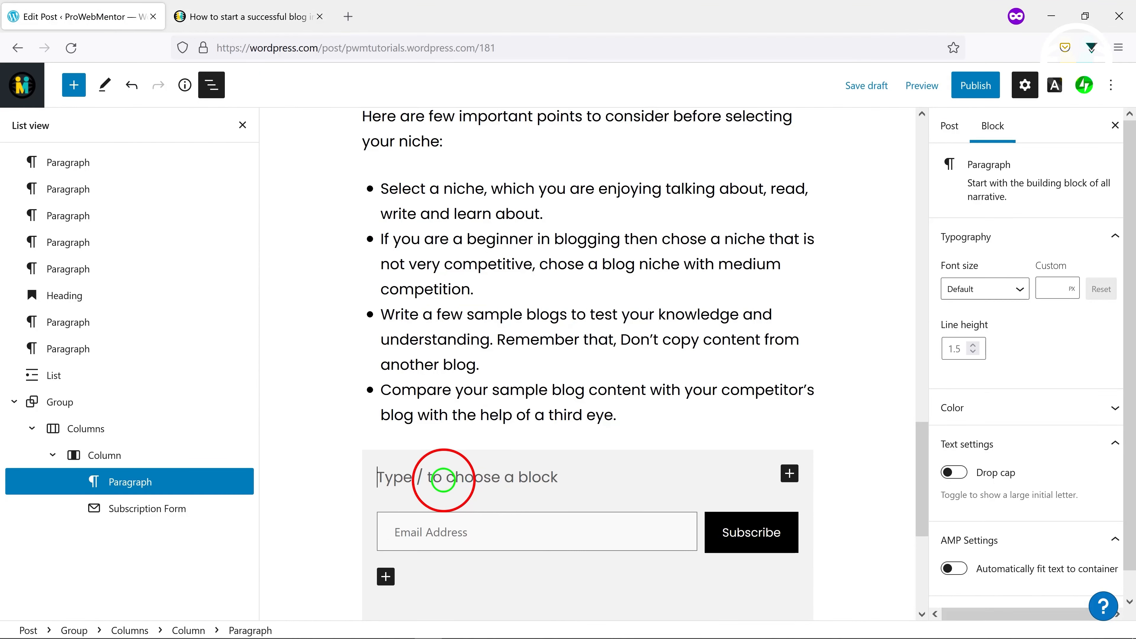
{"action": "type", "text": "For more helpful content Subscribe below:"}
{"action": "left_click", "coordinate": [413, 530]}
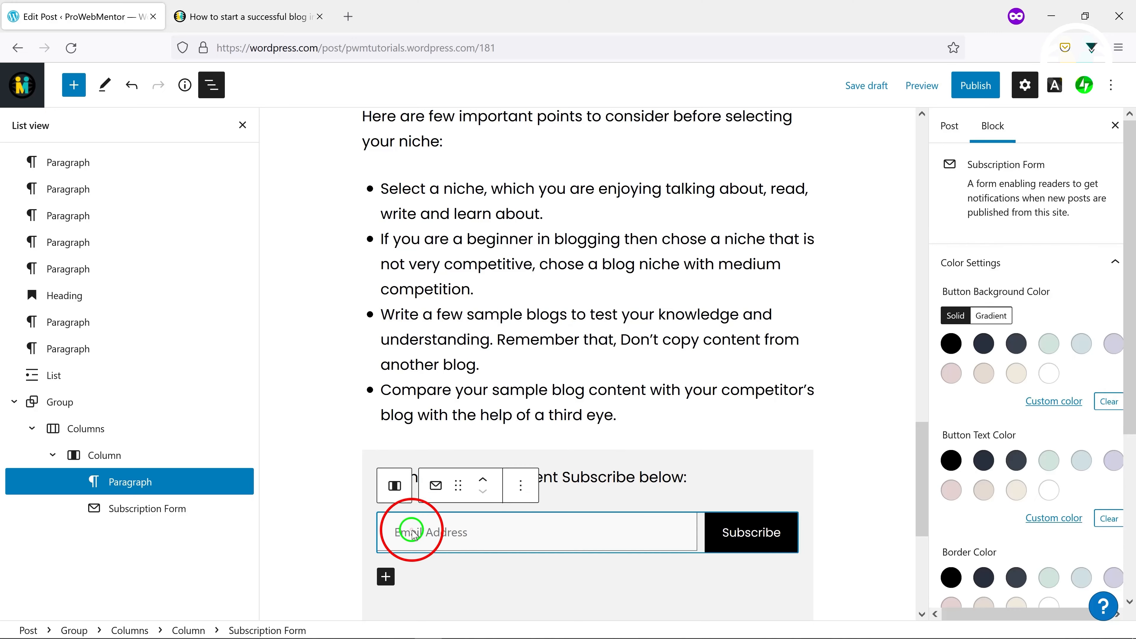
{"action": "left_click", "coordinate": [780, 438]}
{"action": "scroll", "coordinate": [856, 451], "scroll_direction": "down", "scroll_amount": 3}
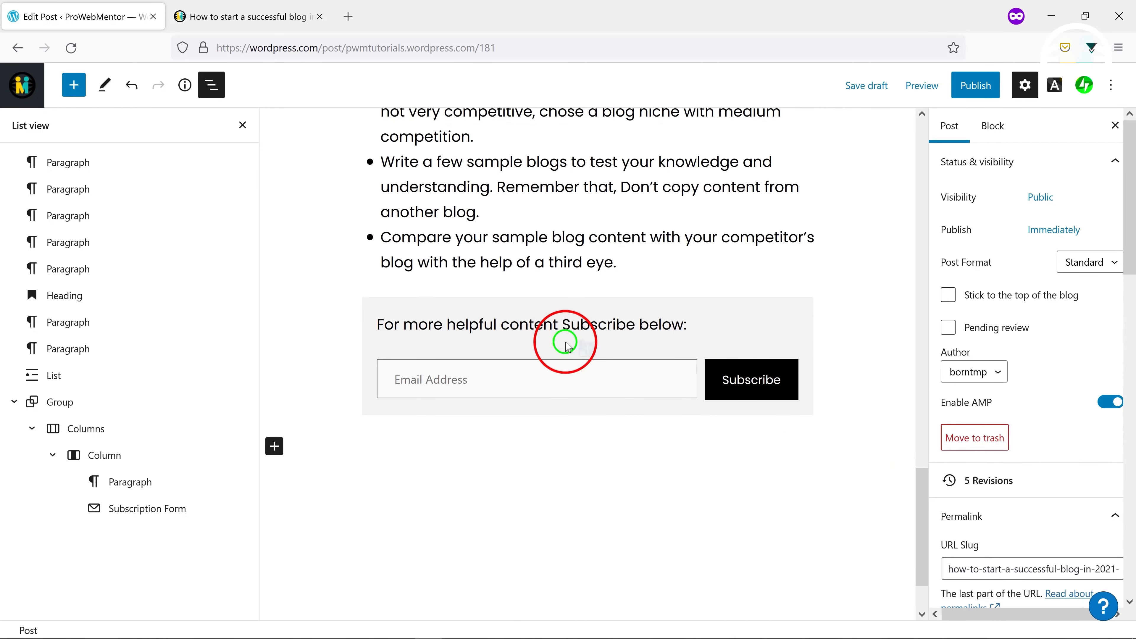
Set the text color of the "For more helpful content Subscribe below:" paragraph to the custom color #0071a1
{"action": "triple_click", "coordinate": [577, 325]}
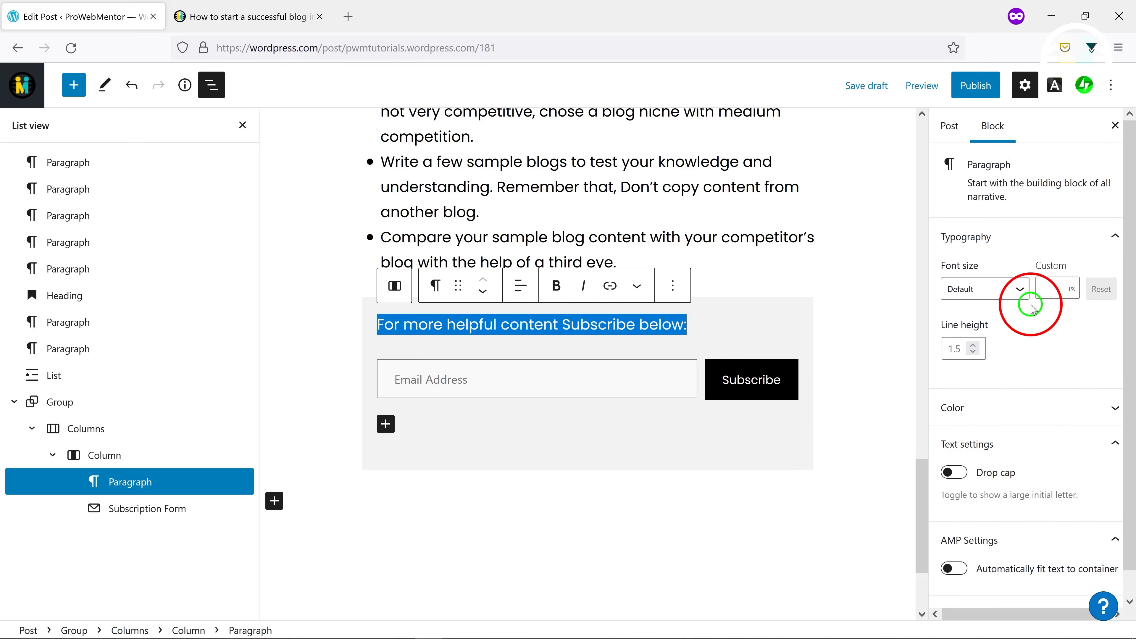
{"action": "left_click", "coordinate": [1047, 374]}
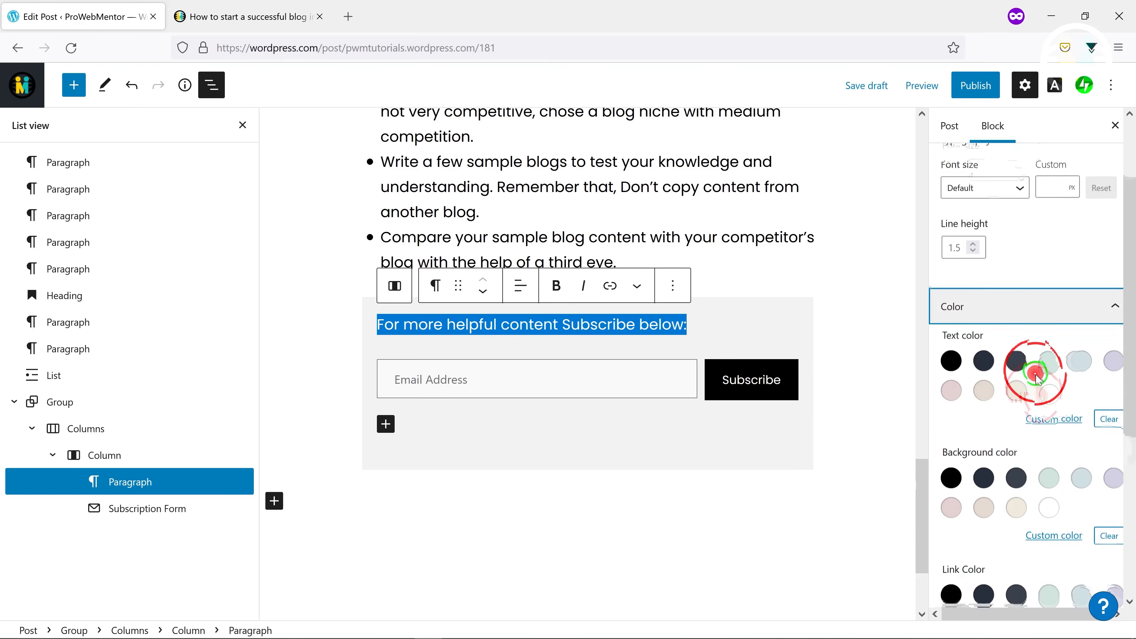
{"action": "left_click", "coordinate": [1042, 273]}
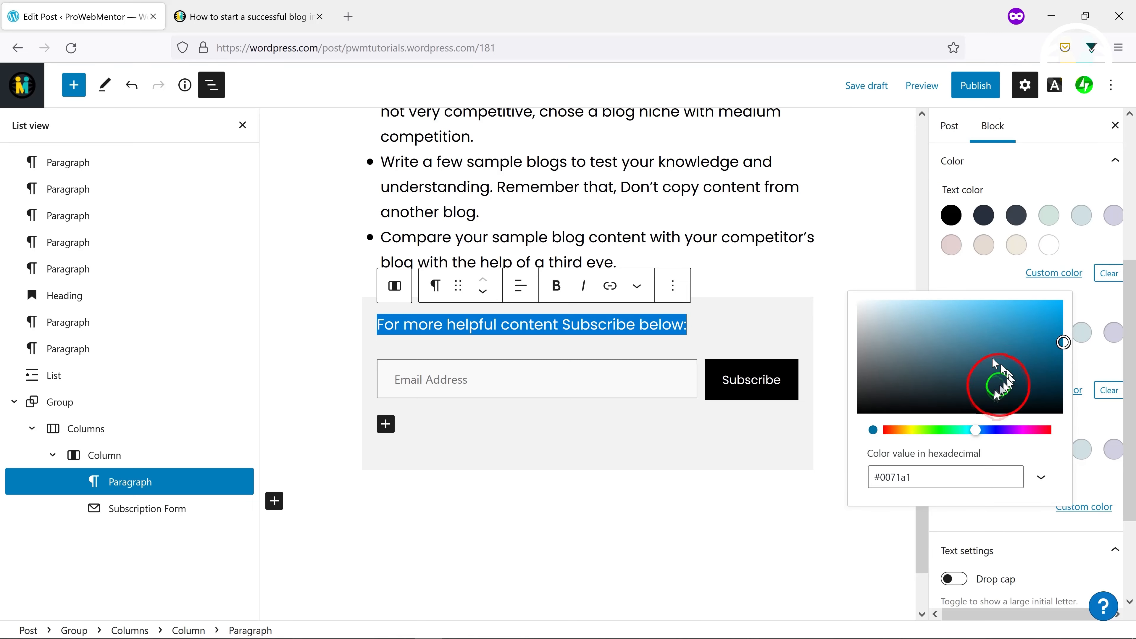
{"action": "left_click", "coordinate": [942, 470]}
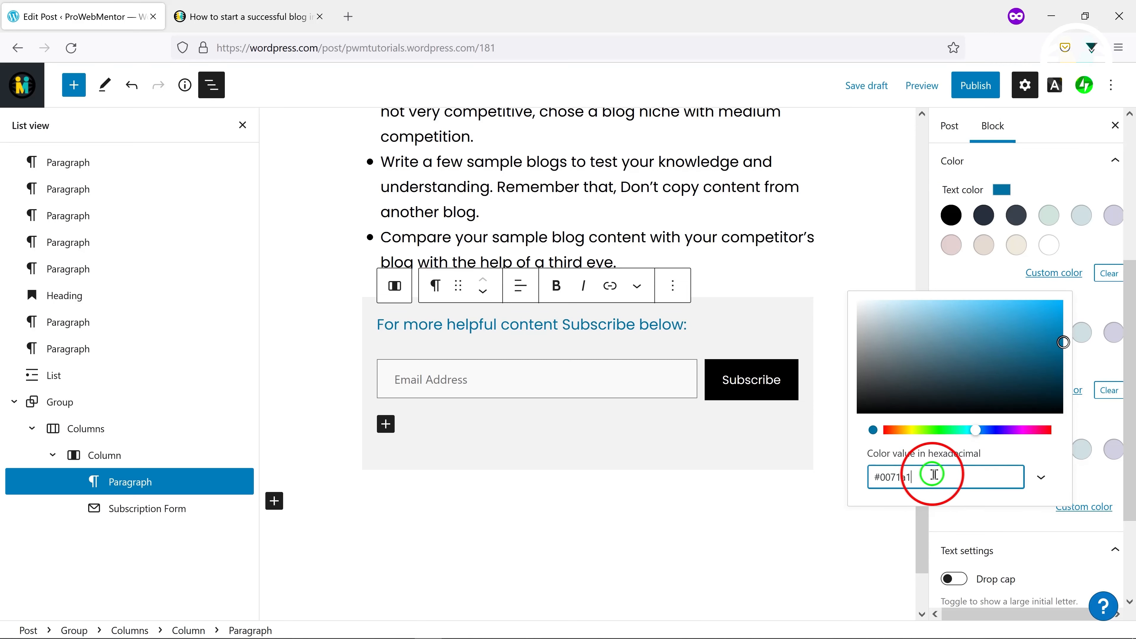
{"action": "left_click", "coordinate": [1088, 358]}
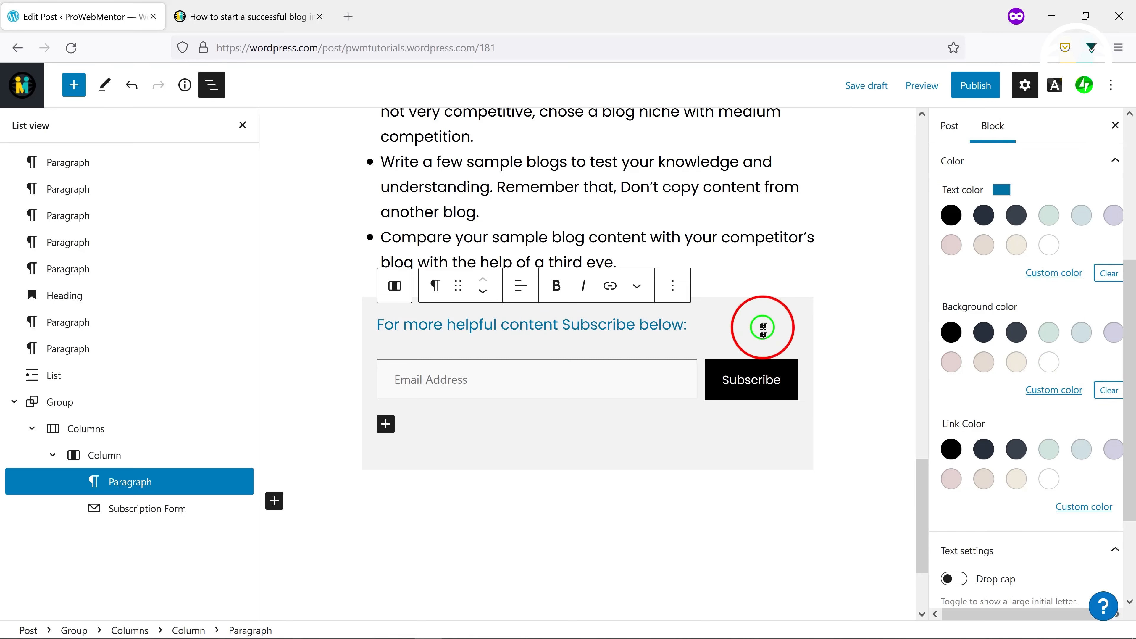
Set the subscription form's button background to the custom color #0071a1
{"action": "left_click", "coordinate": [540, 384]}
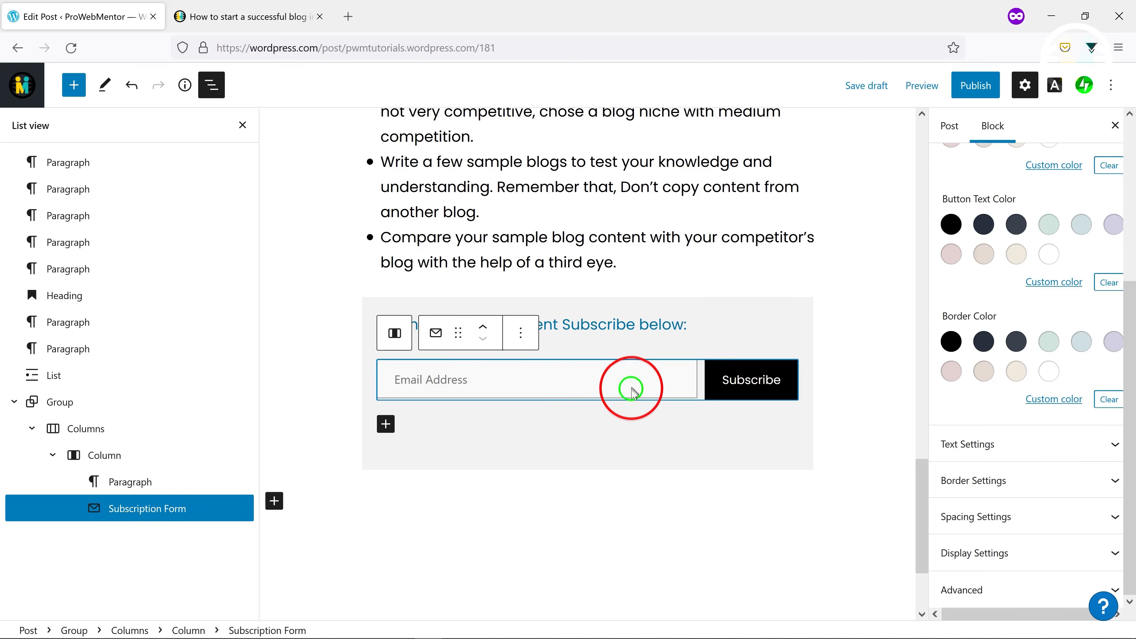
{"action": "scroll", "coordinate": [1020, 309], "scroll_direction": "up", "scroll_amount": 3}
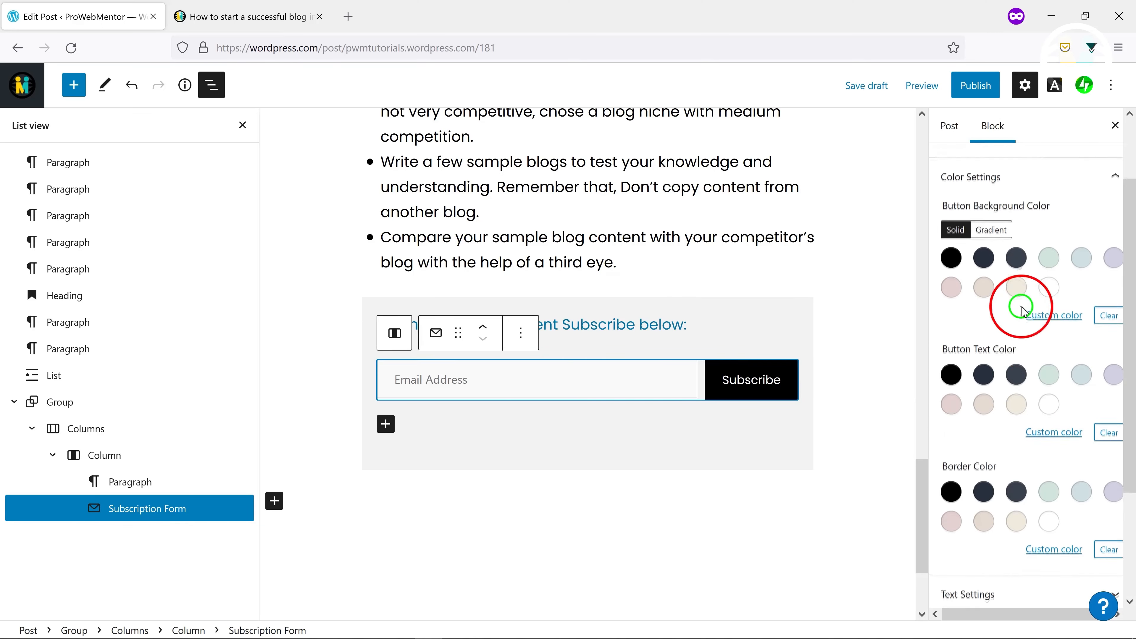
{"action": "scroll", "coordinate": [1024, 311], "scroll_direction": "up", "scroll_amount": 2}
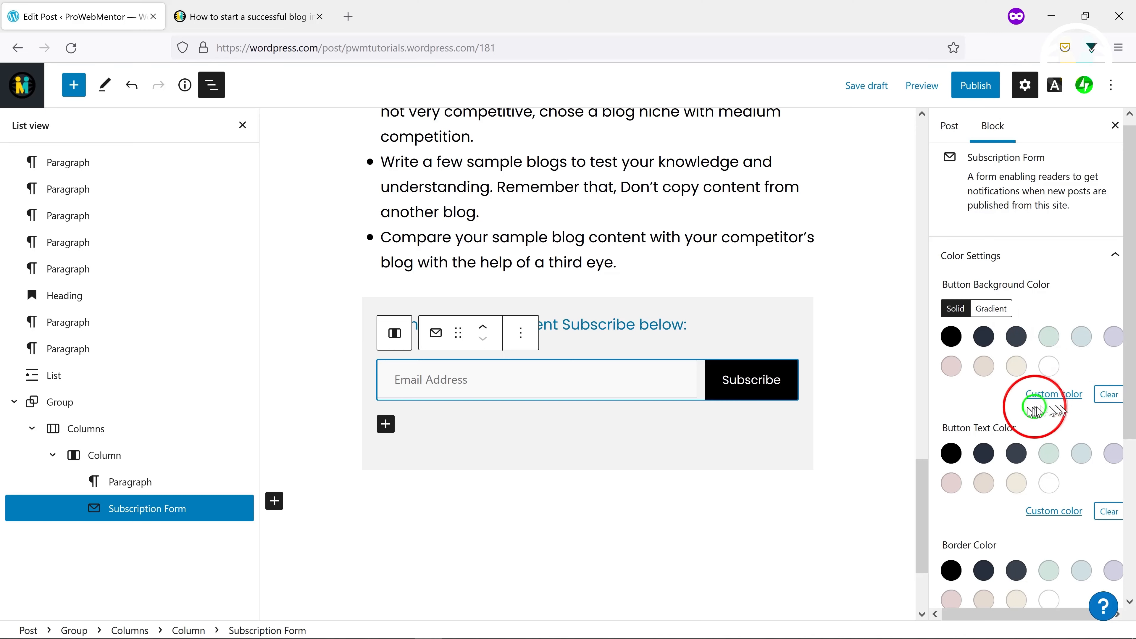
{"action": "left_click", "coordinate": [1034, 398]}
{"action": "left_click", "coordinate": [925, 594]}
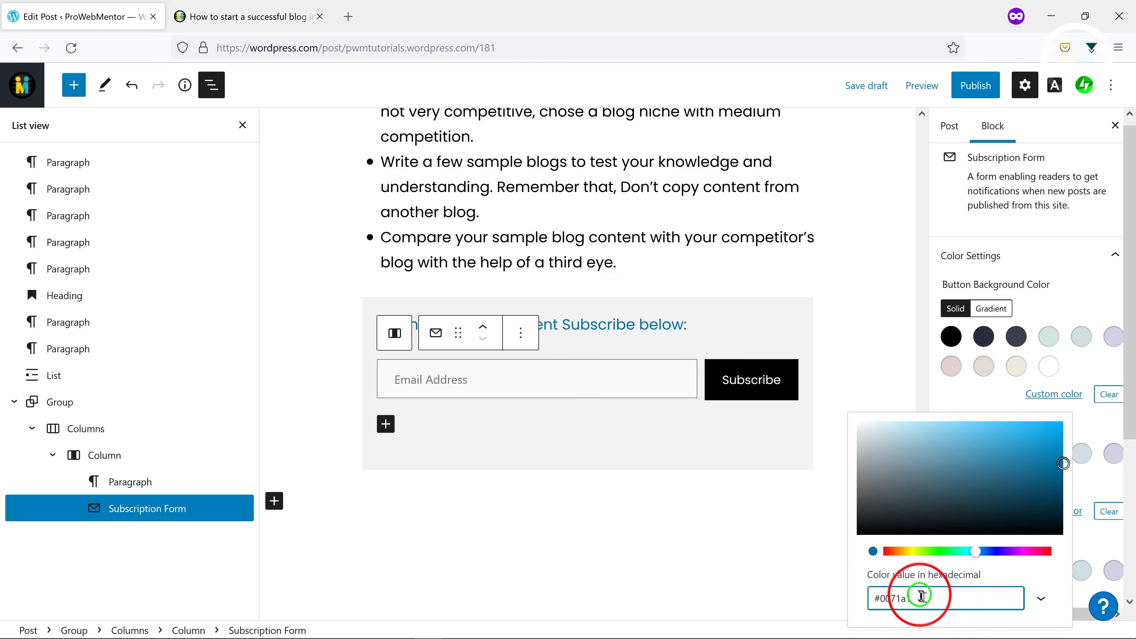
{"action": "left_click", "coordinate": [1078, 375]}
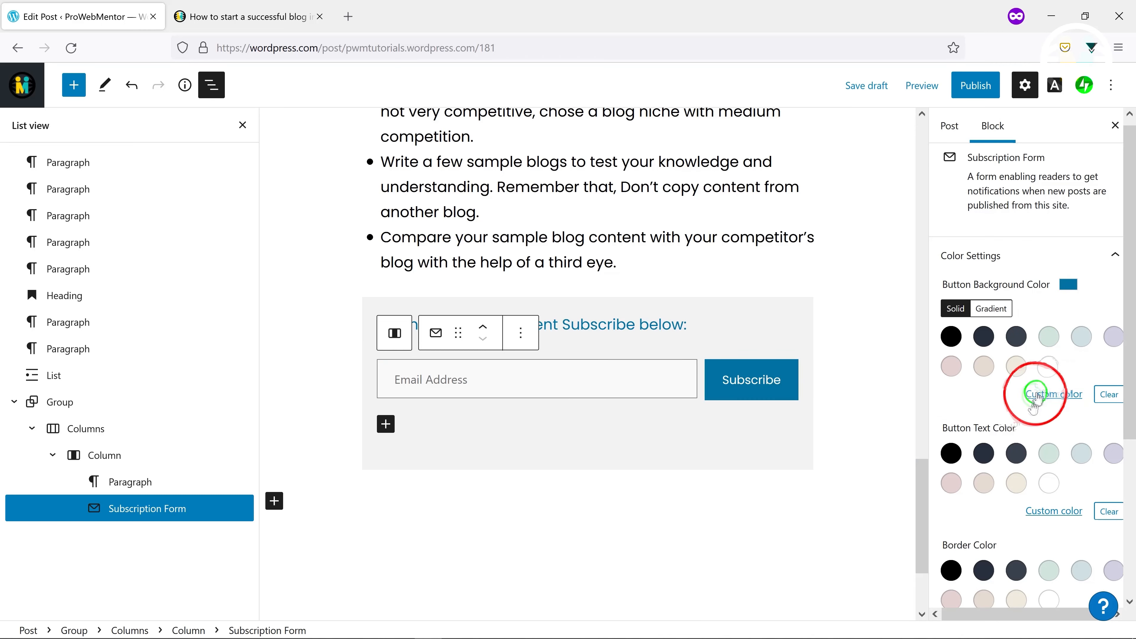
Set the subscription form's button text color to white
{"action": "scroll", "coordinate": [963, 436], "scroll_direction": "down", "scroll_amount": 2}
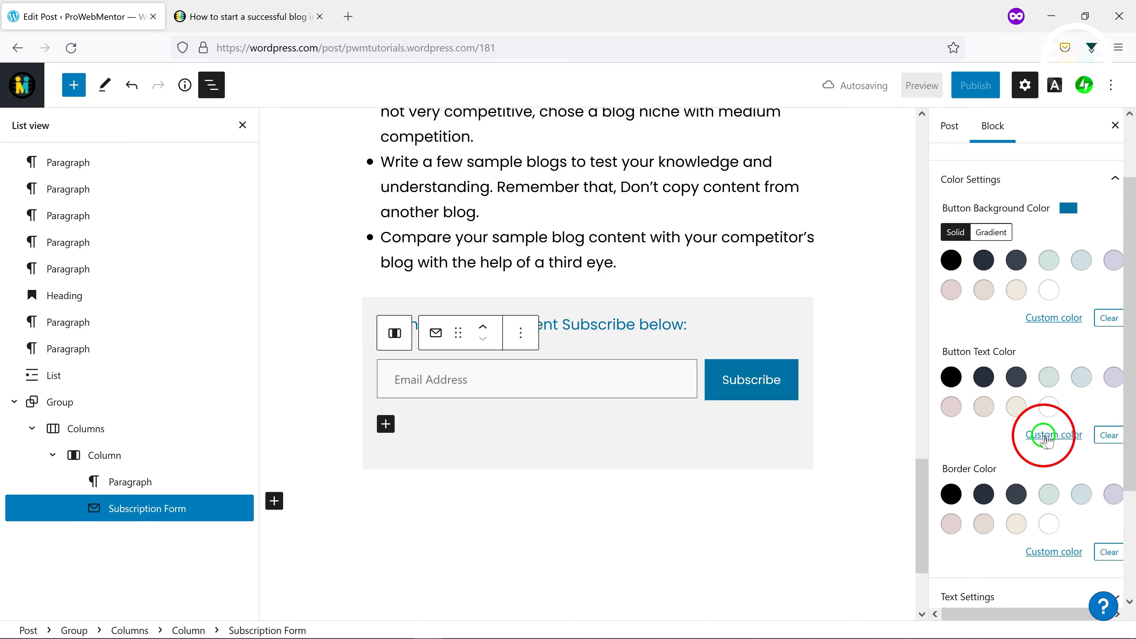
{"action": "left_click", "coordinate": [1045, 436]}
{"action": "left_click", "coordinate": [1045, 436]}
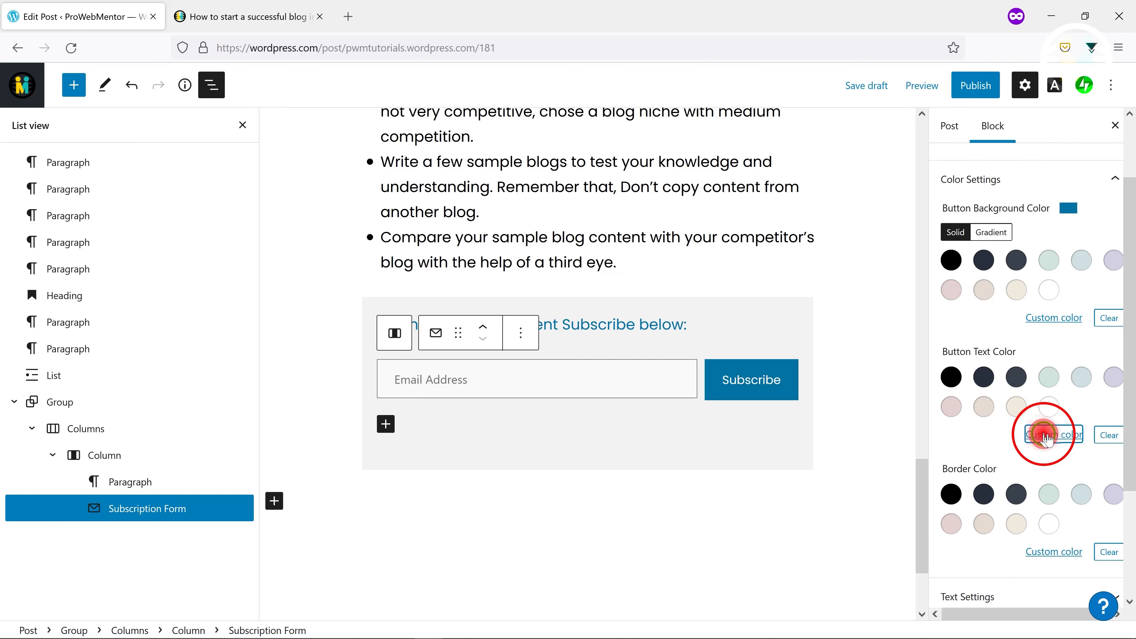
{"action": "scroll", "coordinate": [1015, 437], "scroll_direction": "down", "scroll_amount": 2}
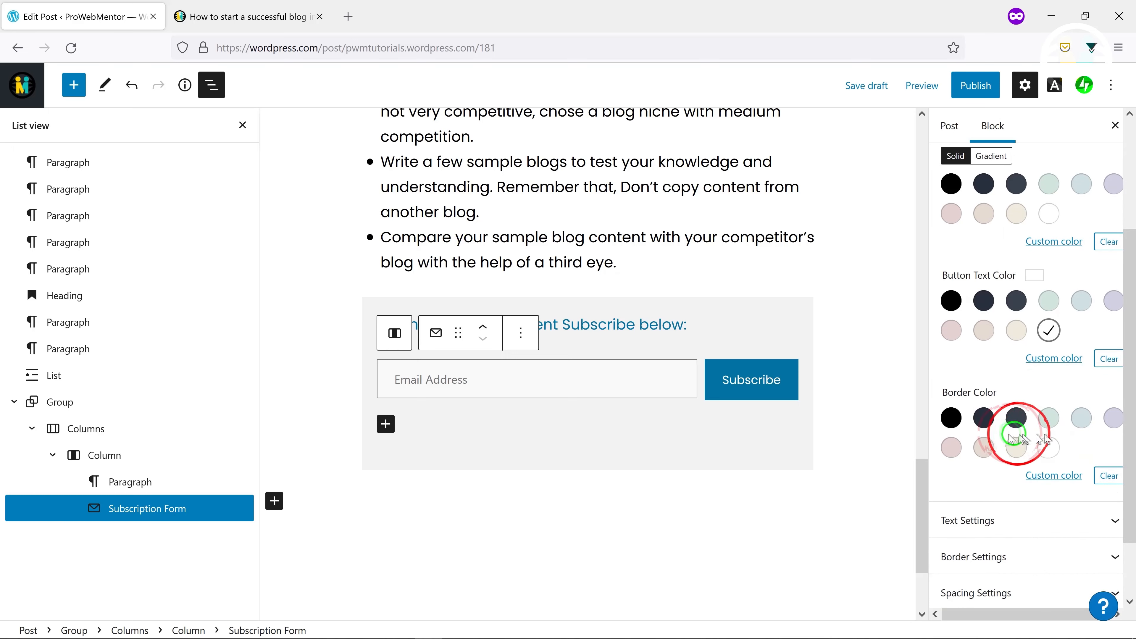
Set the subscription form's border color to the custom color #0071a1
{"action": "left_click", "coordinate": [1053, 474]}
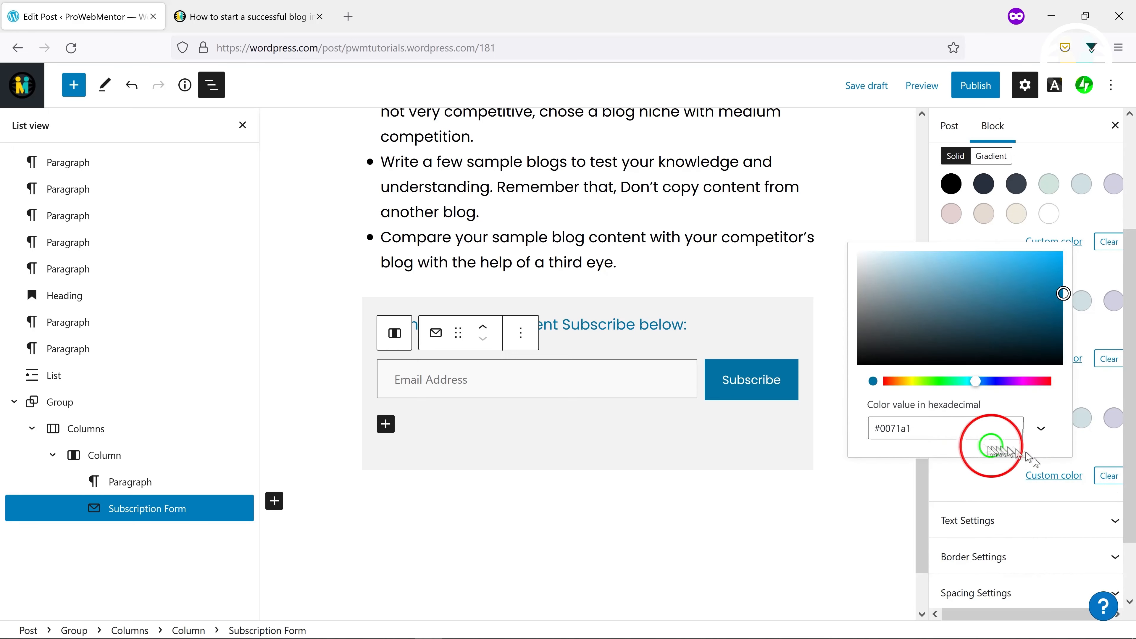
{"action": "left_click", "coordinate": [953, 432]}
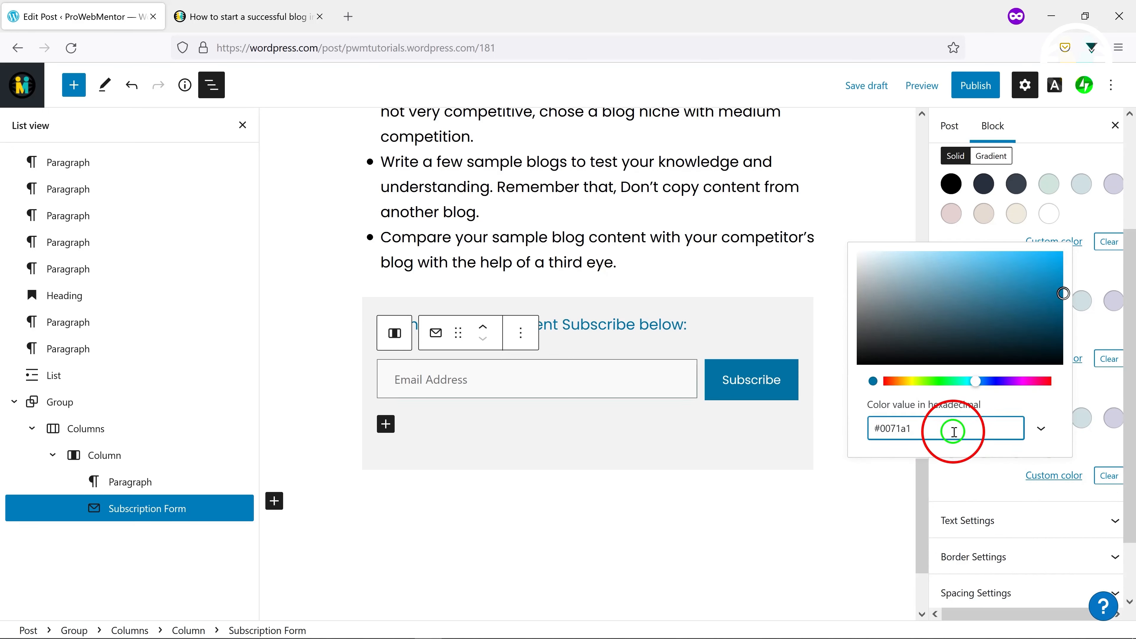
{"action": "left_click", "coordinate": [1021, 475]}
{"action": "scroll", "coordinate": [1026, 442], "scroll_direction": "down", "scroll_amount": 2}
Try other border weights on the subscription form, then set the border weight back to 1
{"action": "left_click", "coordinate": [1025, 441]}
{"action": "scroll", "coordinate": [1026, 430], "scroll_direction": "down", "scroll_amount": 3}
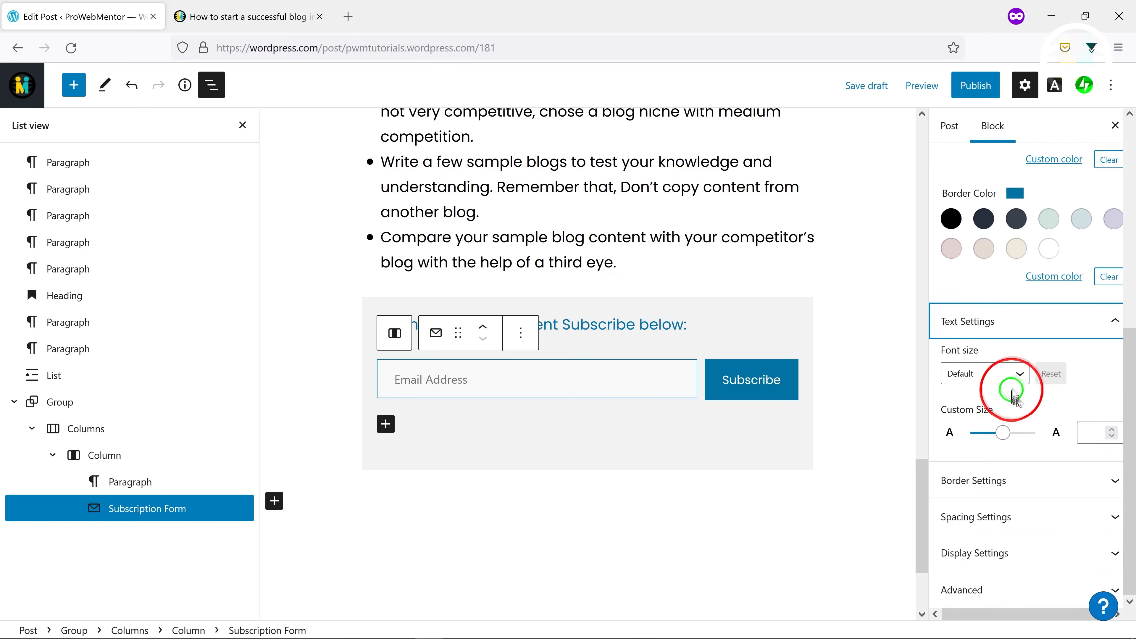
{"action": "left_click", "coordinate": [1035, 486]}
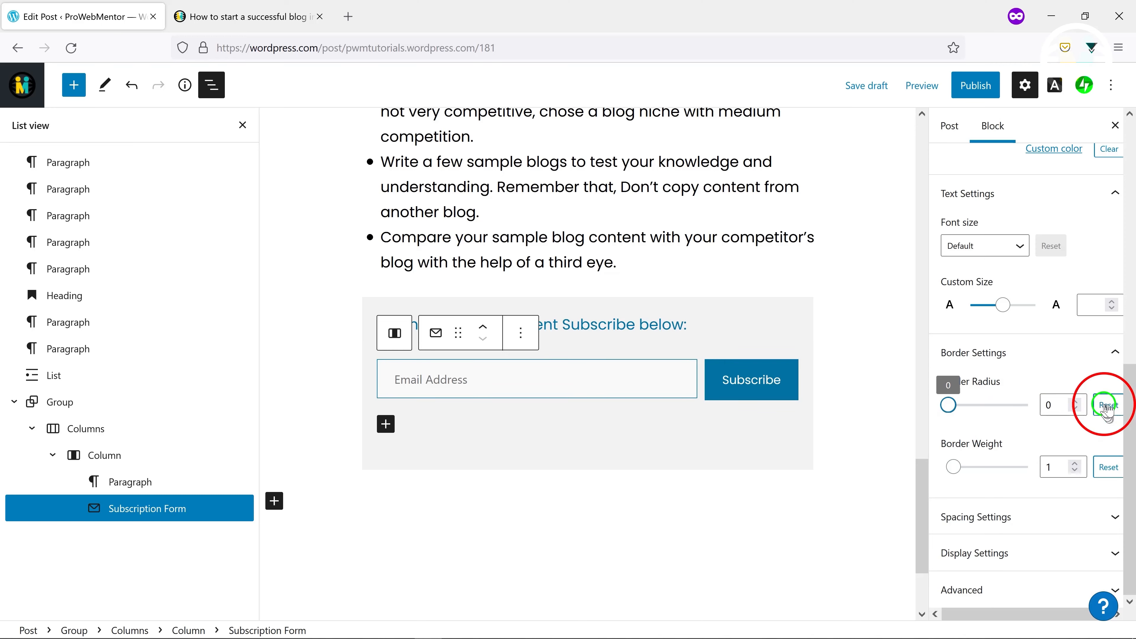
{"action": "left_click_drag", "start_coordinate": [956, 468], "coordinate": [1028, 467]}
{"action": "left_click_drag", "start_coordinate": [1033, 468], "coordinate": [936, 467]}
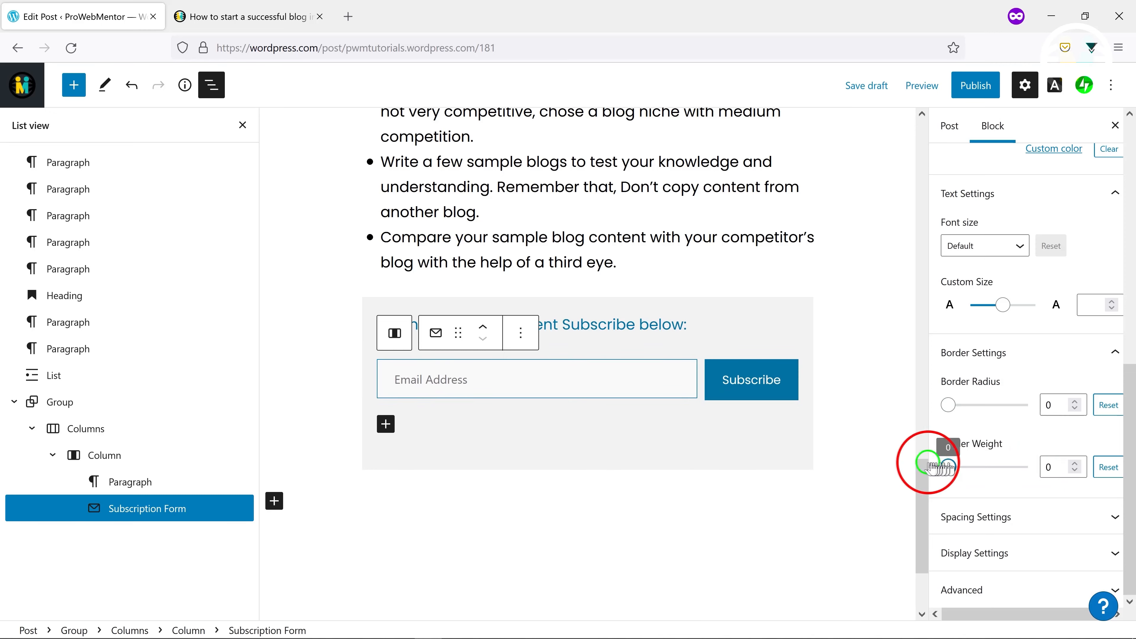
{"action": "left_click", "coordinate": [1075, 466]}
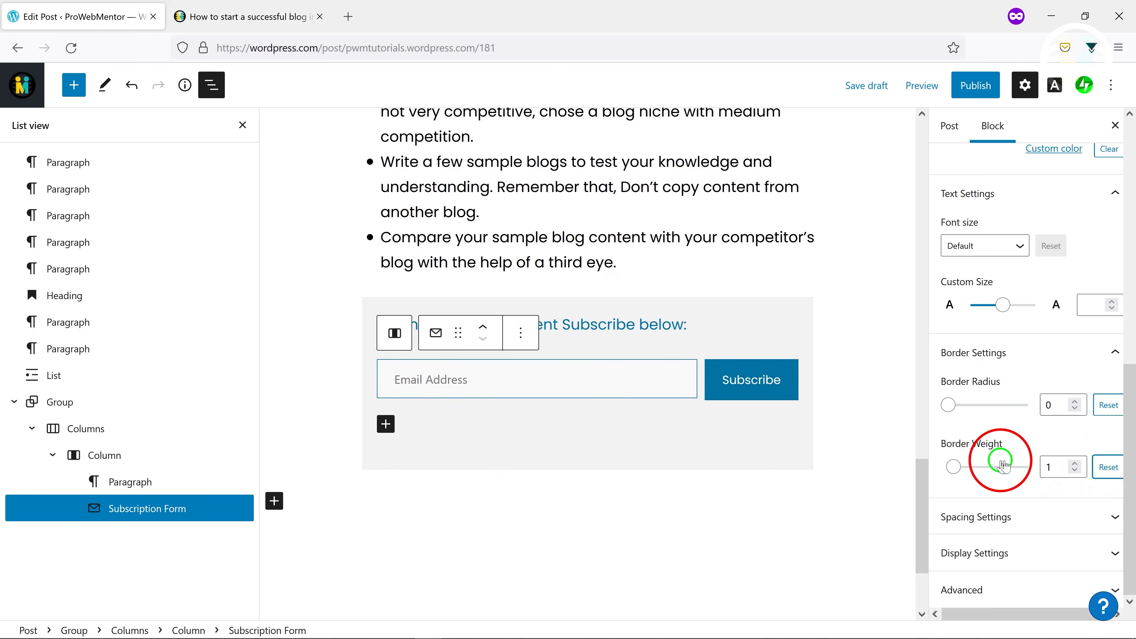
Try other inside and between spacing values on the subscription form, then reset them to 15 and 10
{"action": "left_click", "coordinate": [1009, 517]}
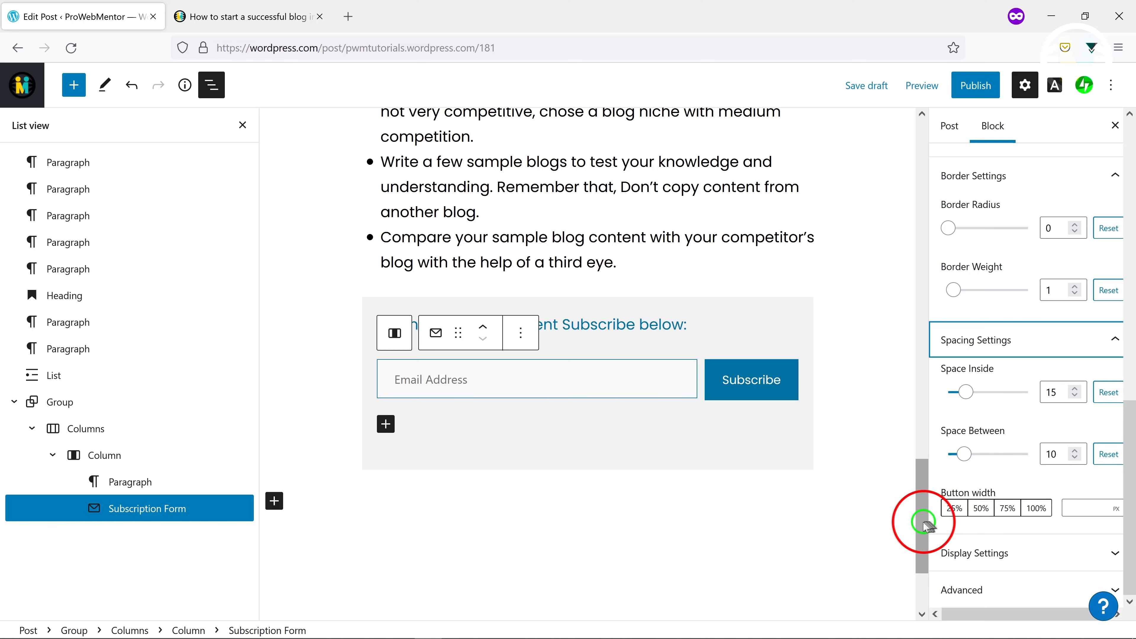
{"action": "mouse_move", "coordinate": [989, 394]}
{"action": "left_mouse_down"}
{"action": "mouse_move", "coordinate": [961, 392]}
{"action": "mouse_move", "coordinate": [1014, 392]}
{"action": "mouse_move", "coordinate": [962, 394]}
{"action": "mouse_move", "coordinate": [990, 395]}
{"action": "left_mouse_up"}
{"action": "left_click", "coordinate": [1107, 392]}
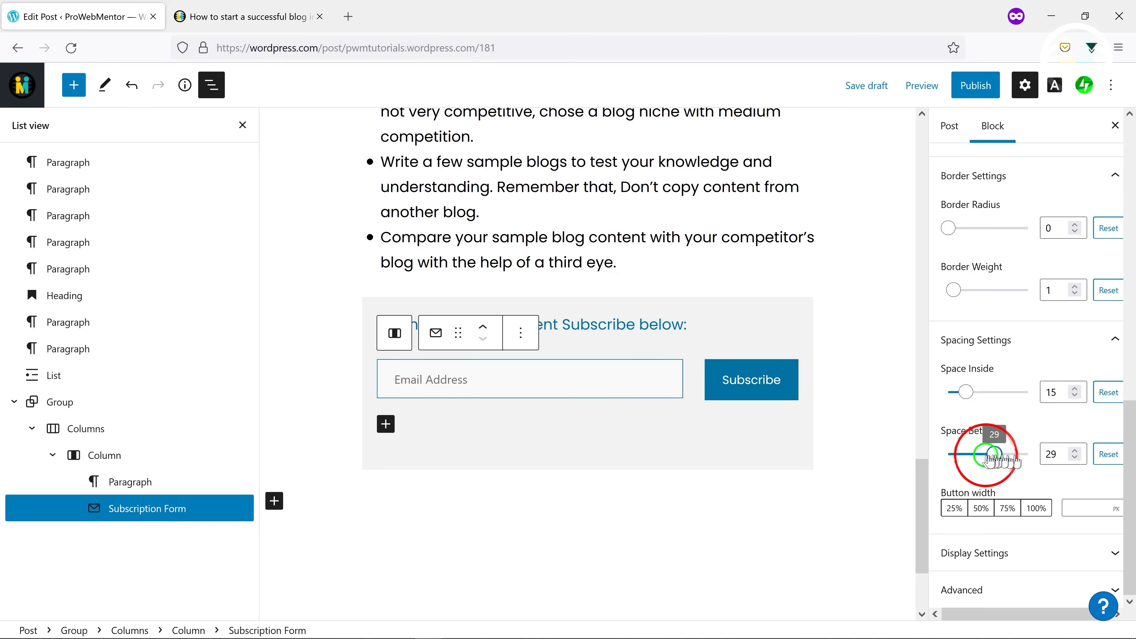
{"action": "left_click", "coordinate": [1105, 455]}
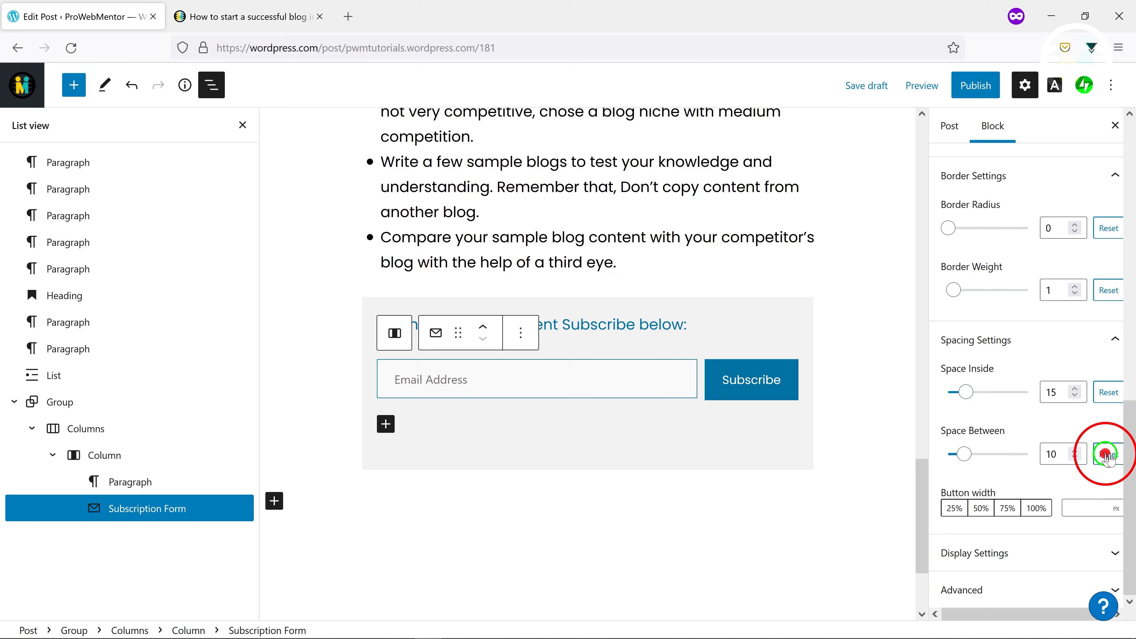
Try the 25%, 50%, 75% and 100% button widths on the subscription form, then clear the width
{"action": "left_click", "coordinate": [955, 509]}
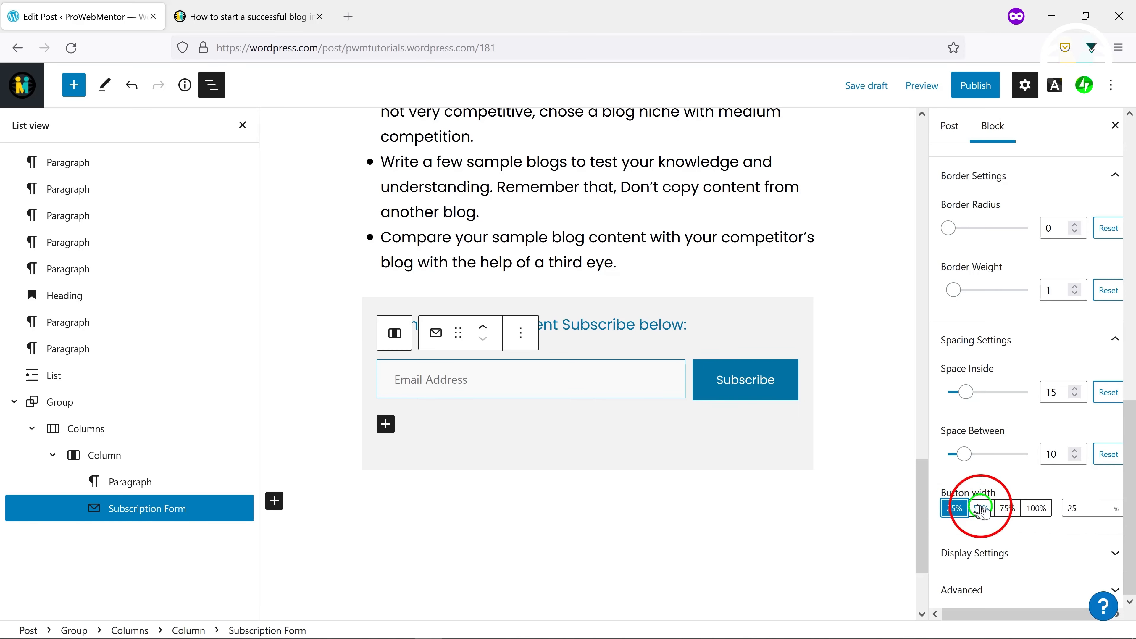
{"action": "left_click", "coordinate": [981, 509]}
{"action": "left_click", "coordinate": [1007, 509]}
{"action": "left_click", "coordinate": [1034, 509]}
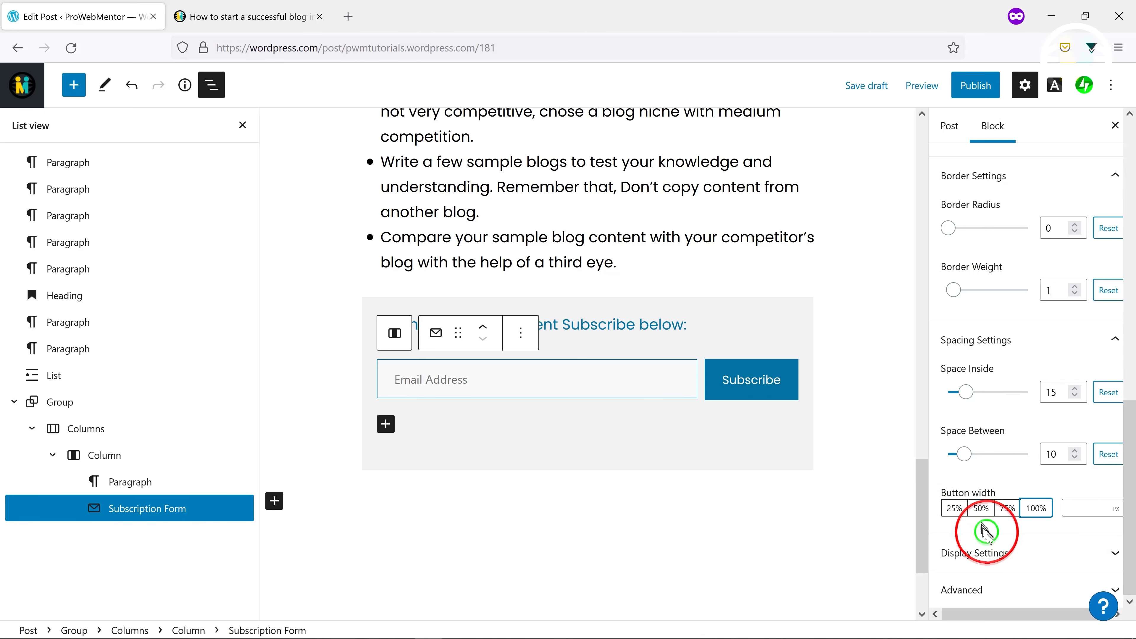
Try the subscription form's subscriber count and button-on-new-line display options, then turn both off again
{"action": "left_click", "coordinate": [991, 553]}
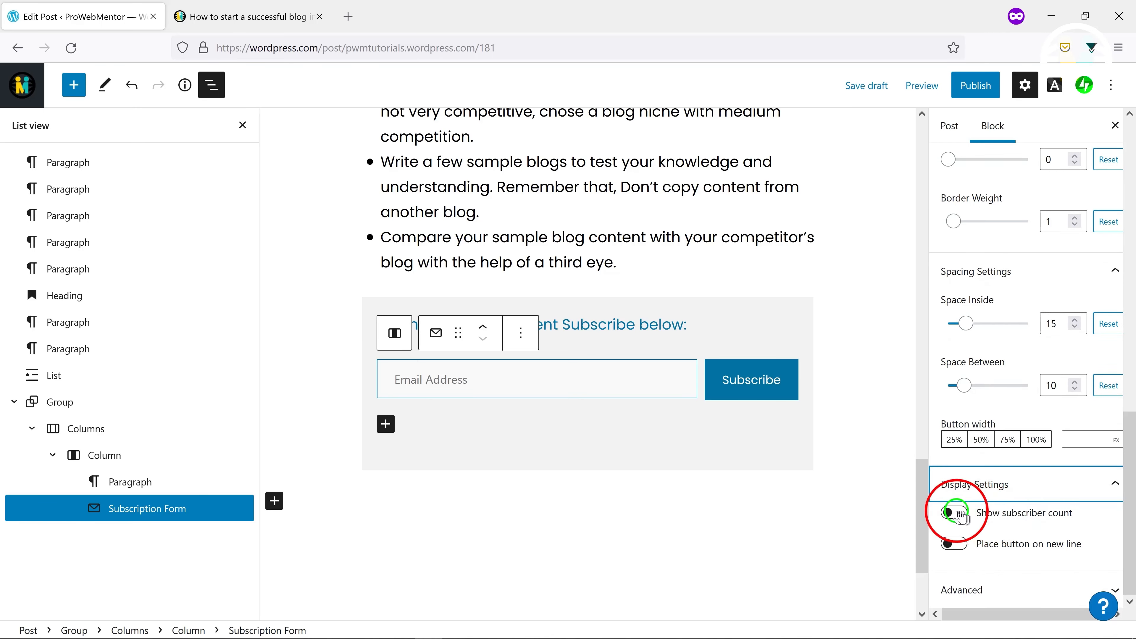
{"action": "left_click", "coordinate": [954, 512]}
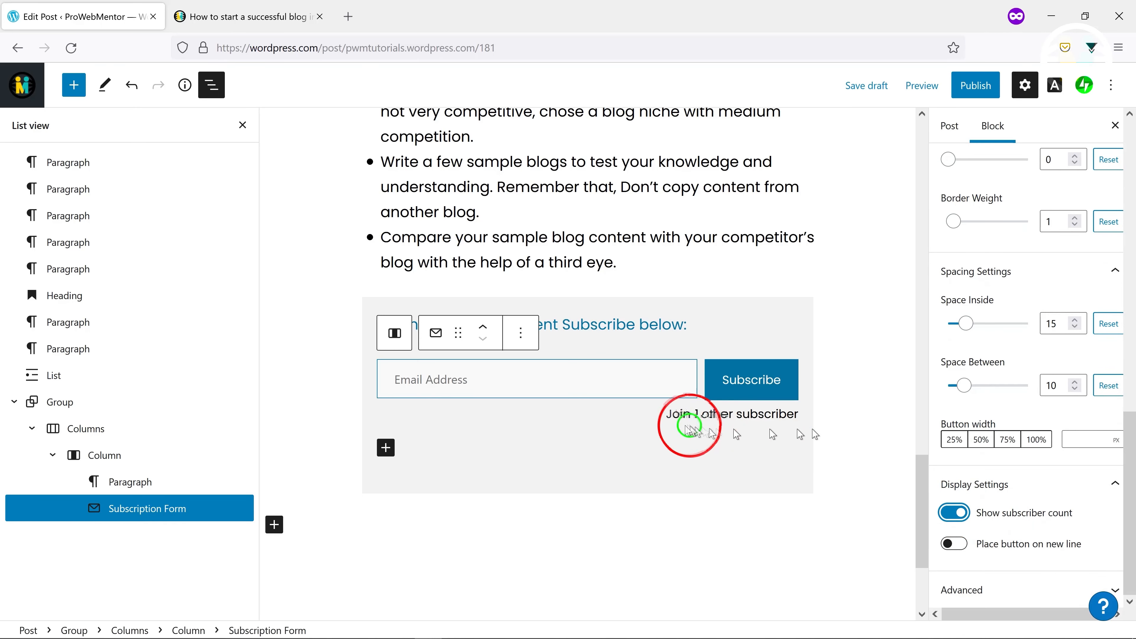
{"action": "left_click", "coordinate": [956, 514]}
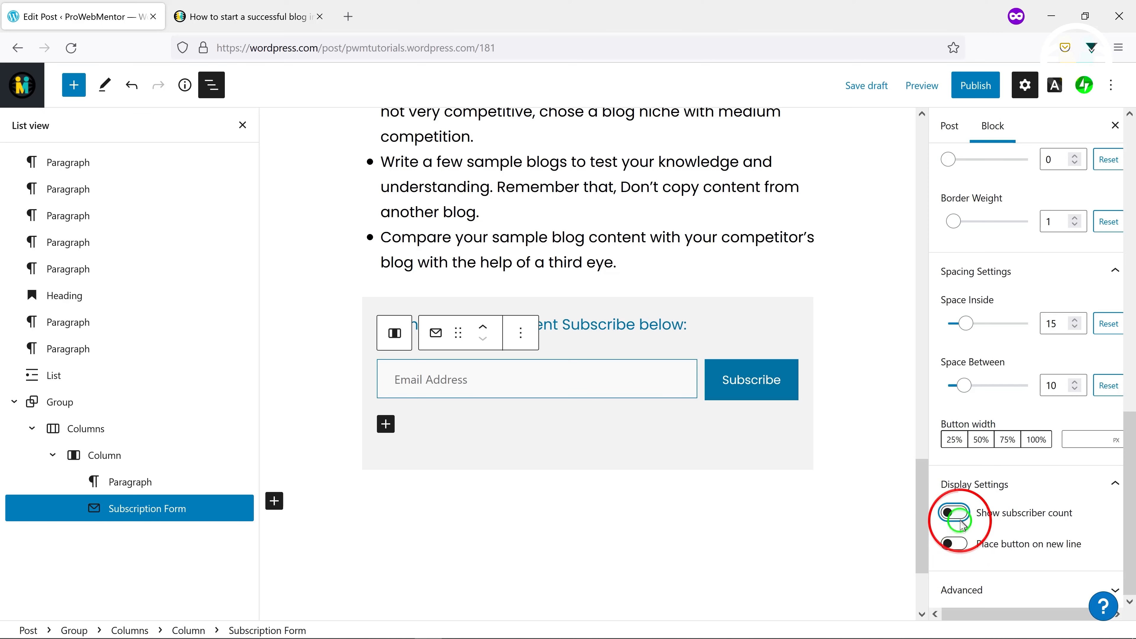
{"action": "left_click", "coordinate": [952, 544]}
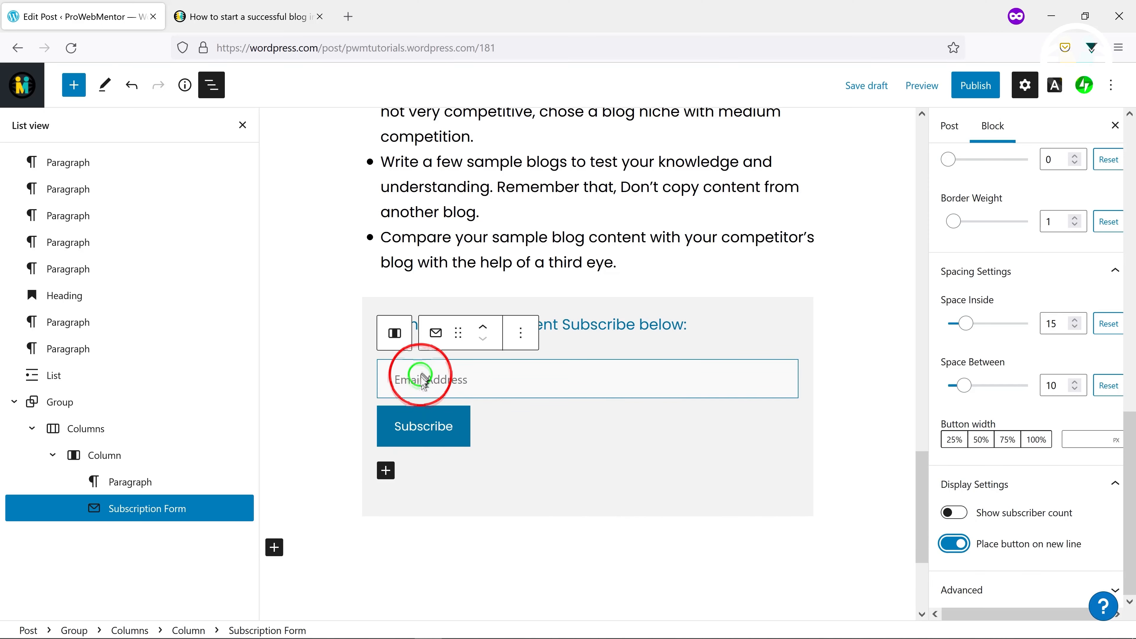
{"action": "left_click", "coordinate": [954, 542]}
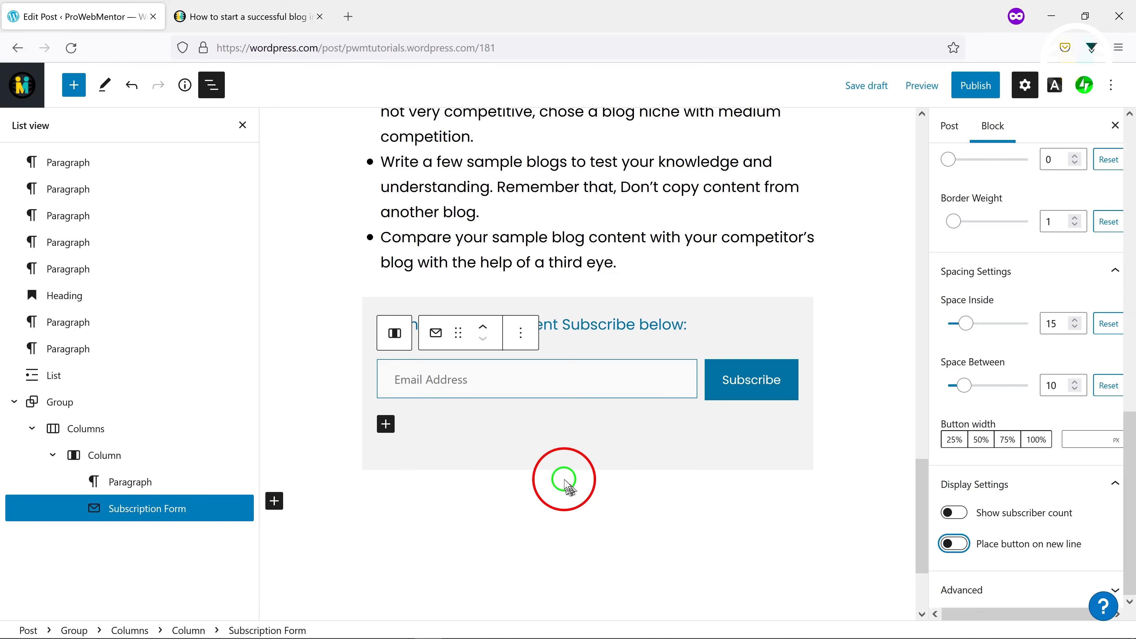
Copy the article's heading "Step-2: Choose your blog name." into a new block below the subscribe section
{"action": "left_click", "coordinate": [449, 494]}
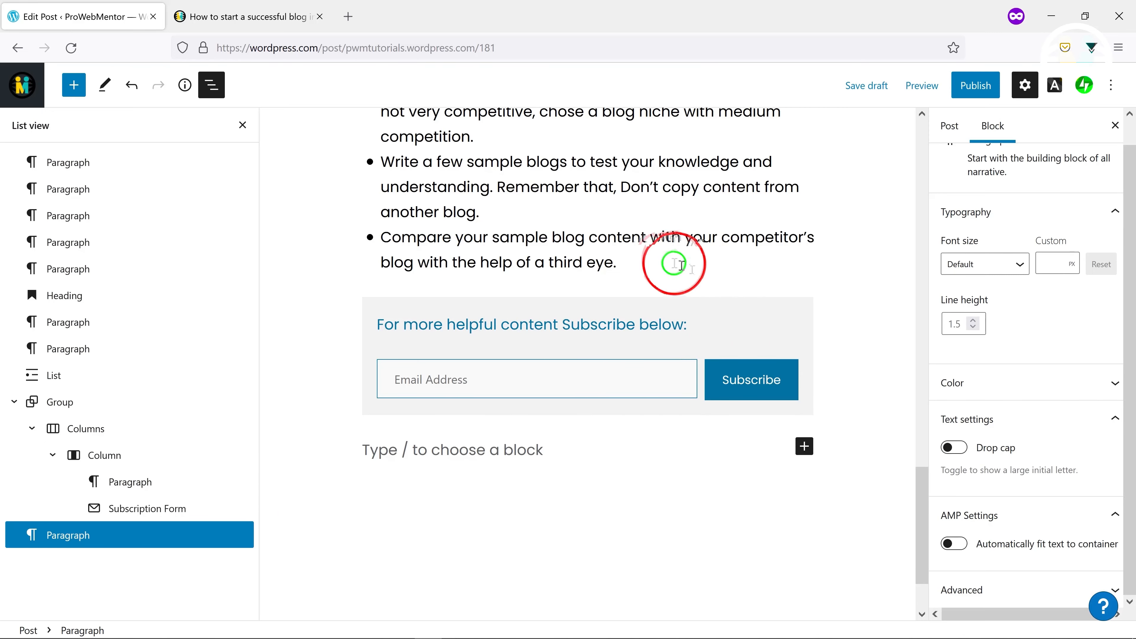
{"action": "left_click", "coordinate": [226, 18]}
{"action": "scroll", "coordinate": [473, 440], "scroll_direction": "down", "scroll_amount": 4}
{"action": "triple_click", "coordinate": [469, 246]}
{"action": "key", "text": "ctrl+c"}
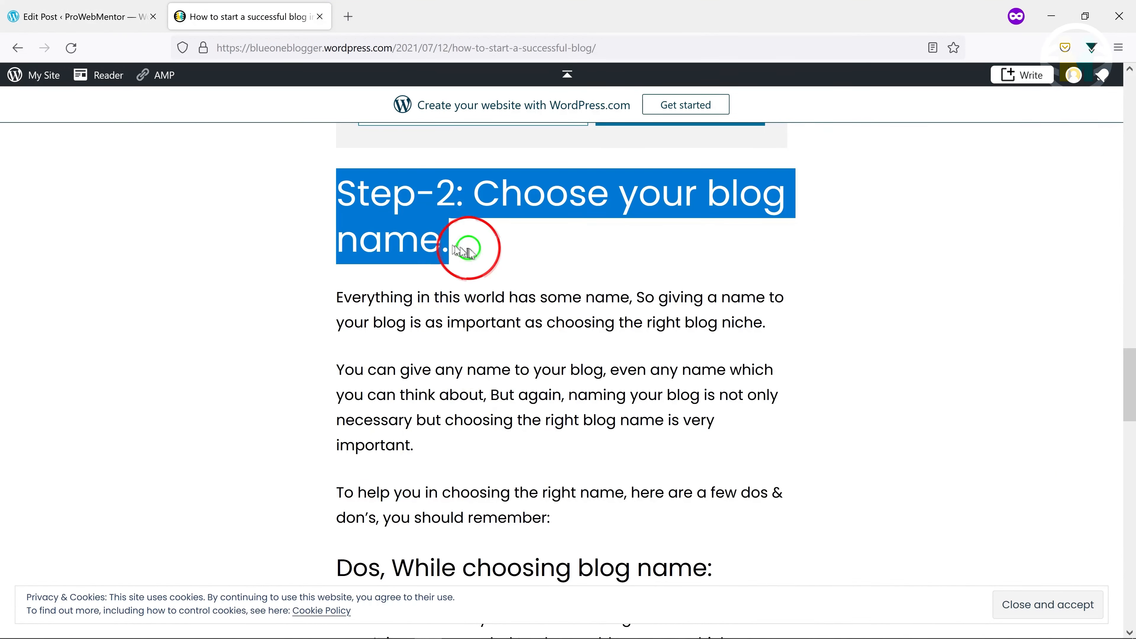
{"action": "left_click", "coordinate": [112, 14]}
{"action": "key", "text": "ctrl+v"}
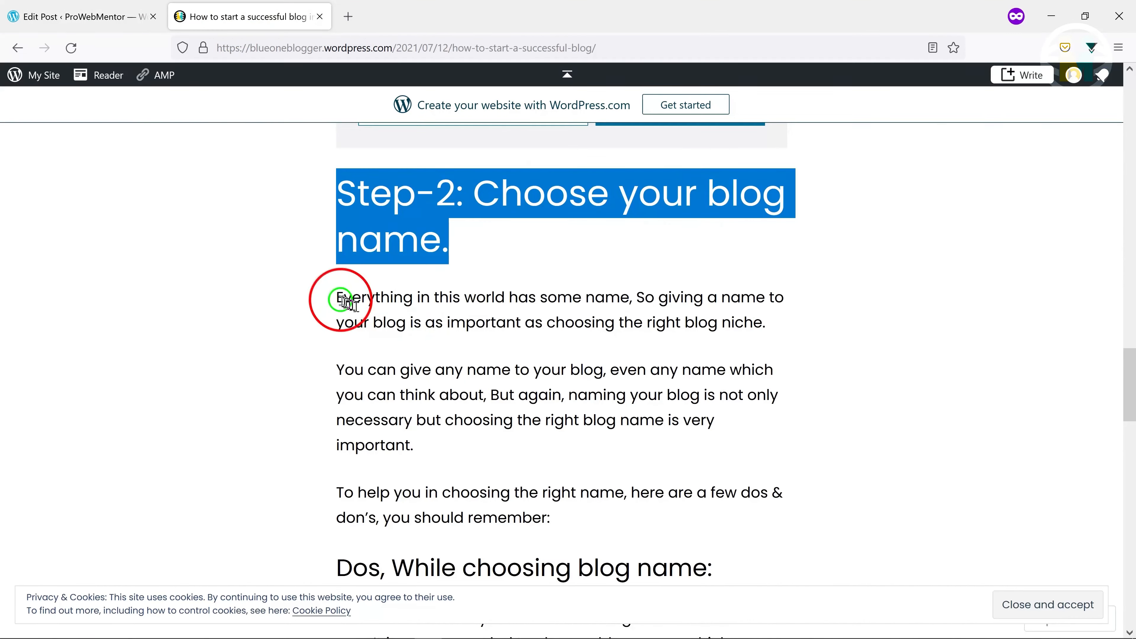
Copy the article's three introductory paragraphs on choosing a blog name below the Step-2 heading
{"action": "left_click_drag", "start_coordinate": [344, 302], "coordinate": [562, 507]}
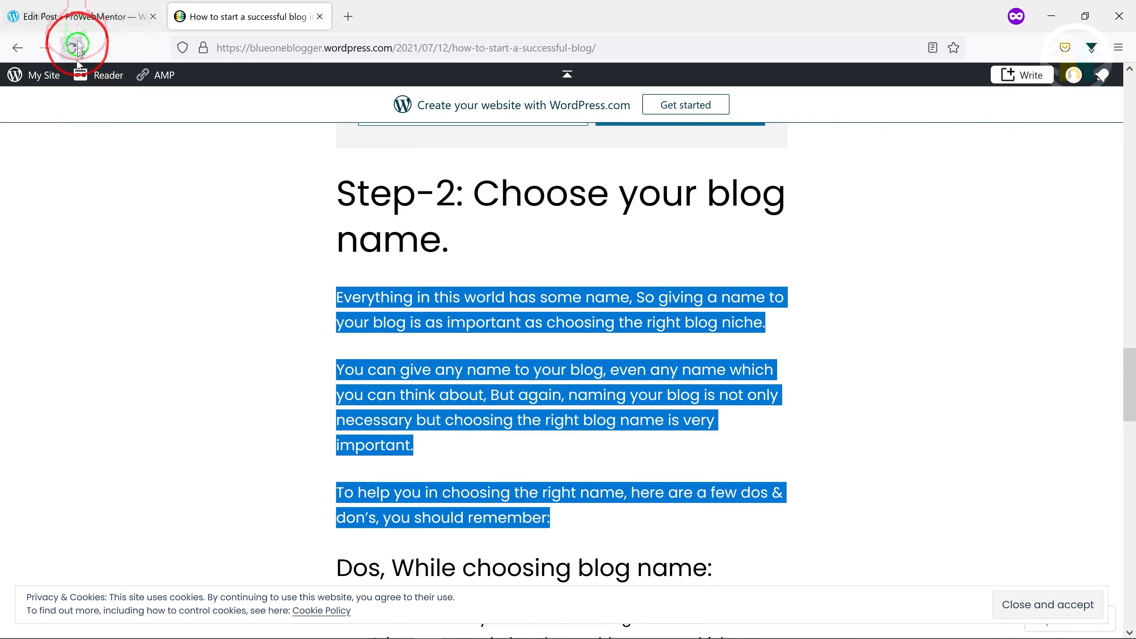
{"action": "left_click", "coordinate": [80, 18]}
{"action": "type", "text": "Everything in this world has some name, So giving a name to your blog is as important as choosing the right blog niche. You can give any name to your blog, even any name which you can think about, But again, naming your blog is not only necessary but choosing the right blog name is very important. To help you in choosing the right name, here are a few dos & don’s, you should remember:"}
{"action": "key", "text": "Return"}
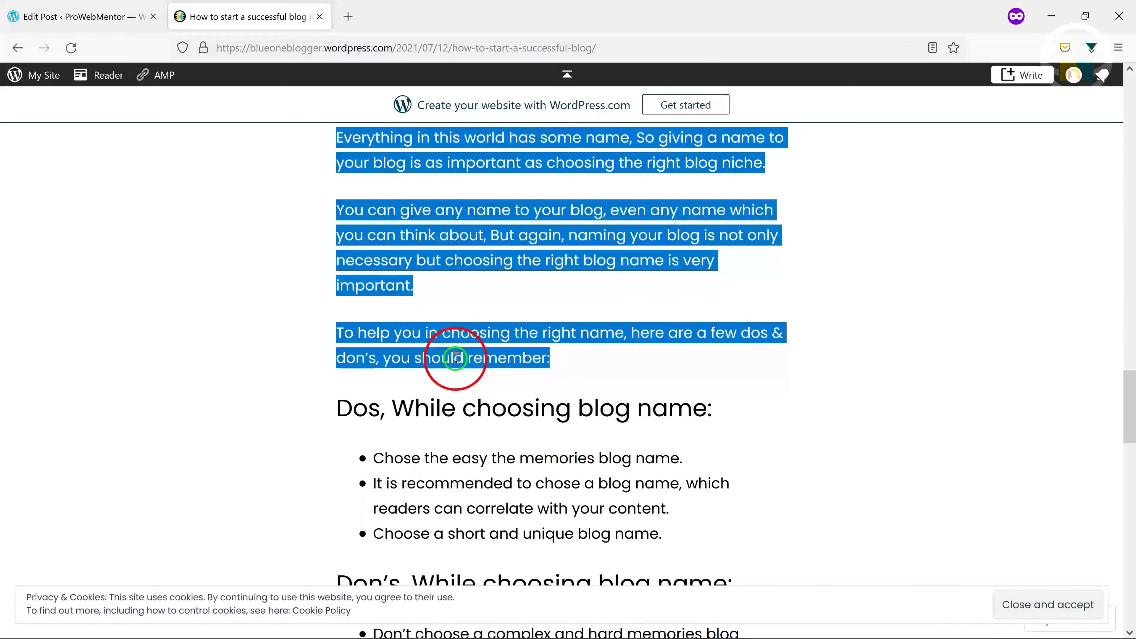
Add the article's subheading "Dos, While choosing blog name:" as a heading block after the Step-2 paragraphs
{"action": "left_click_drag", "start_coordinate": [338, 487], "coordinate": [738, 494]}
{"action": "scroll", "coordinate": [738, 494], "scroll_direction": "down", "scroll_amount": 4}
{"action": "left_click_drag", "start_coordinate": [338, 347], "coordinate": [736, 366]}
{"action": "scroll", "coordinate": [736, 371], "scroll_direction": "up", "scroll_amount": 6}
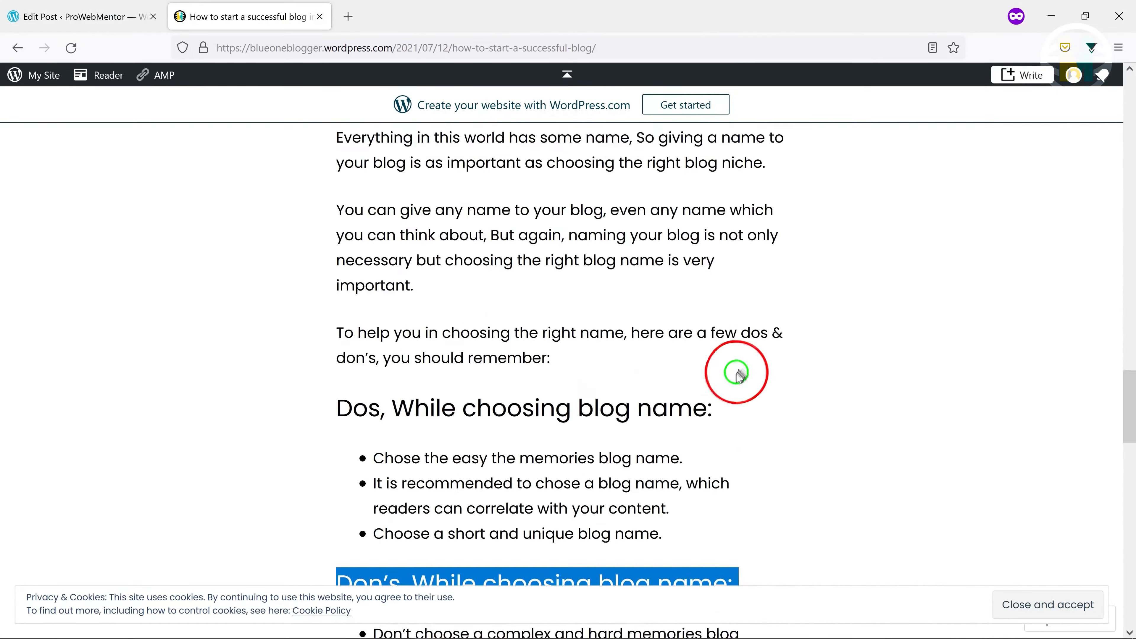
{"action": "left_click_drag", "start_coordinate": [340, 275], "coordinate": [494, 335]}
{"action": "scroll", "coordinate": [494, 339], "scroll_direction": "down", "scroll_amount": 3}
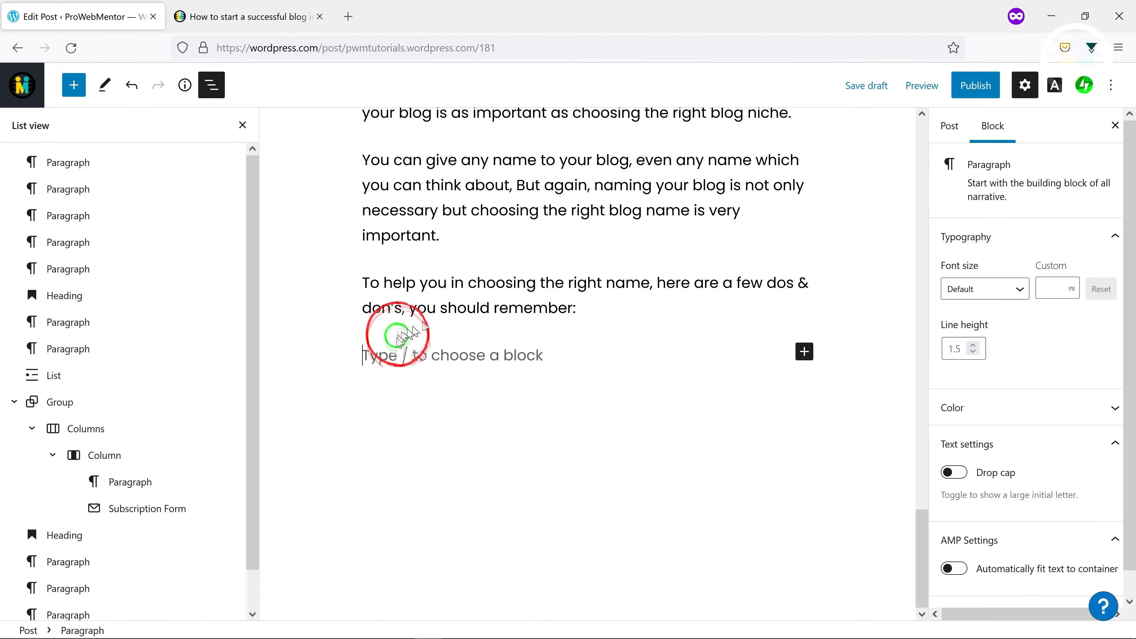
{"action": "left_click", "coordinate": [804, 351]}
{"action": "left_click", "coordinate": [895, 263]}
{"action": "left_click", "coordinate": [486, 317]}
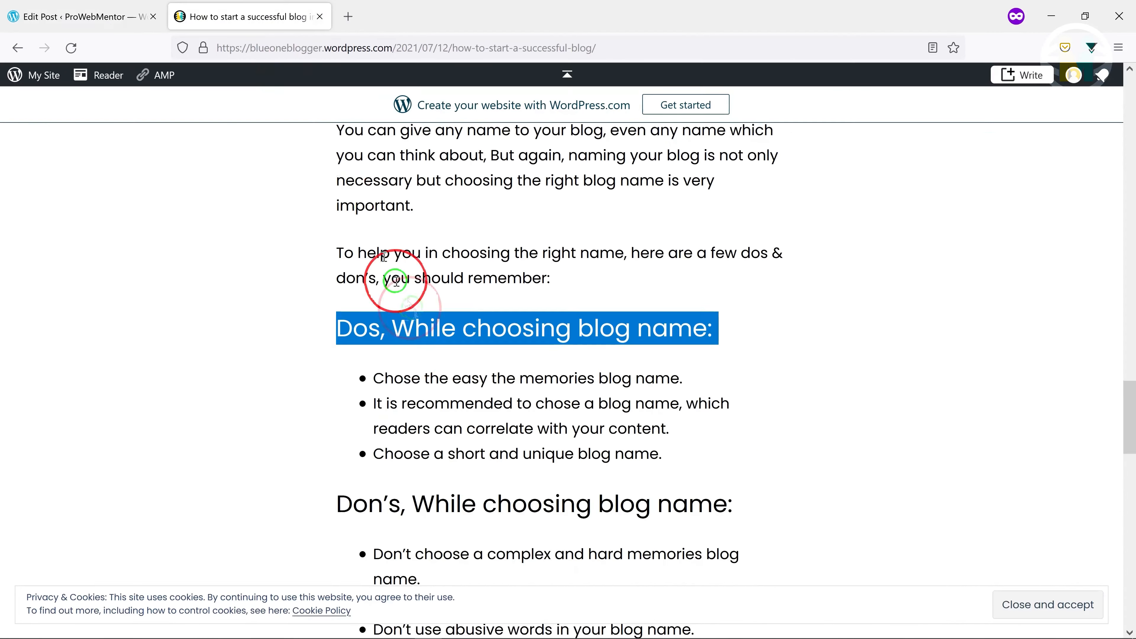
Copy the article's three-item bulleted list of dos below the "Dos, While choosing blog name:" heading
{"action": "left_click", "coordinate": [393, 280]}
{"action": "scroll", "coordinate": [373, 298], "scroll_direction": "down", "scroll_amount": 2}
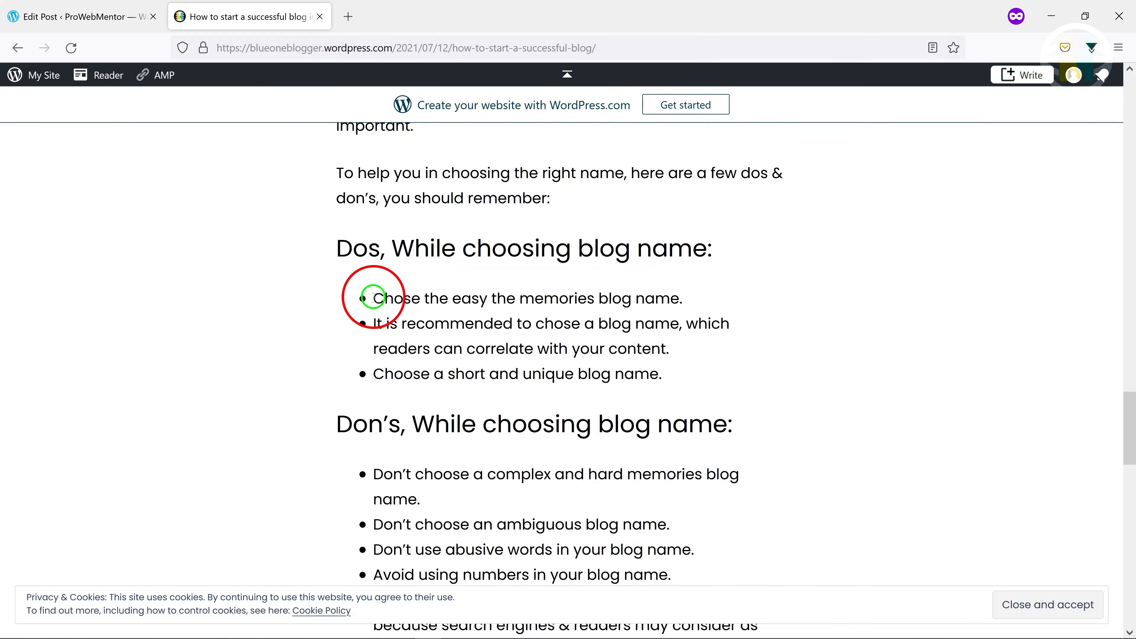
{"action": "left_click", "coordinate": [405, 355]}
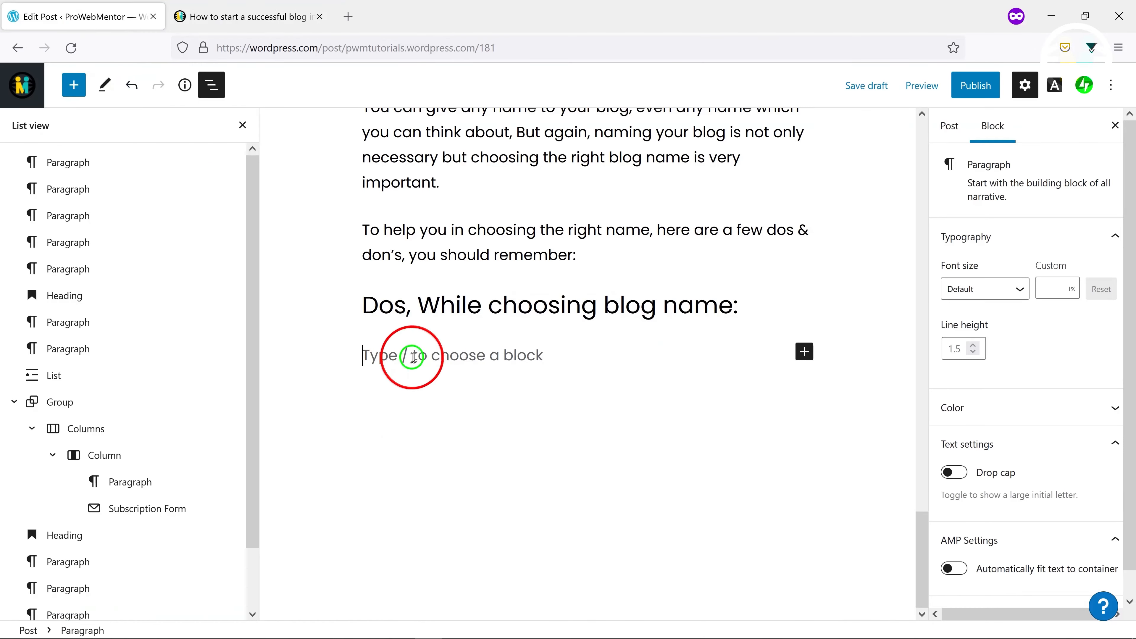
{"action": "type", "text": "Chose the easy the memories blog name. It is recommended to chose a blog name, which readers can correlate with your content. Choose a short and unique blog name."}
{"action": "key", "text": "Return"}
{"action": "key", "text": "Return"}
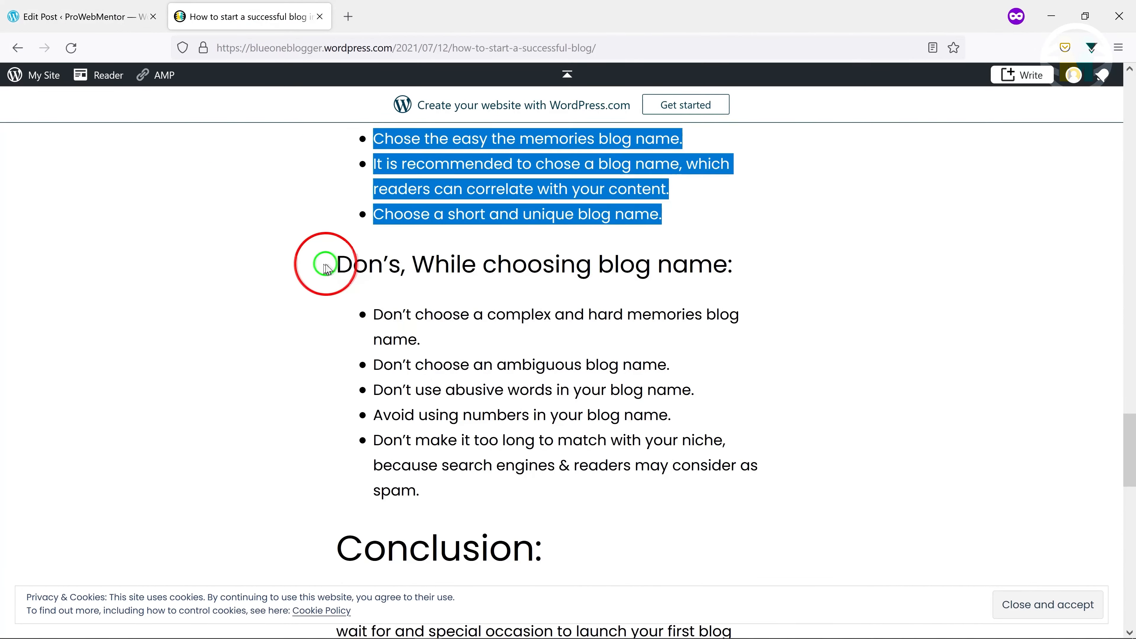
Add the article's "Don's, While choosing blog name:" as an H3 heading below the list of dos
{"action": "left_click_drag", "start_coordinate": [322, 264], "coordinate": [737, 264]}
{"action": "left_click", "coordinate": [20, 18]}
{"action": "left_click", "coordinate": [803, 352]}
{"action": "left_click", "coordinate": [918, 164]}
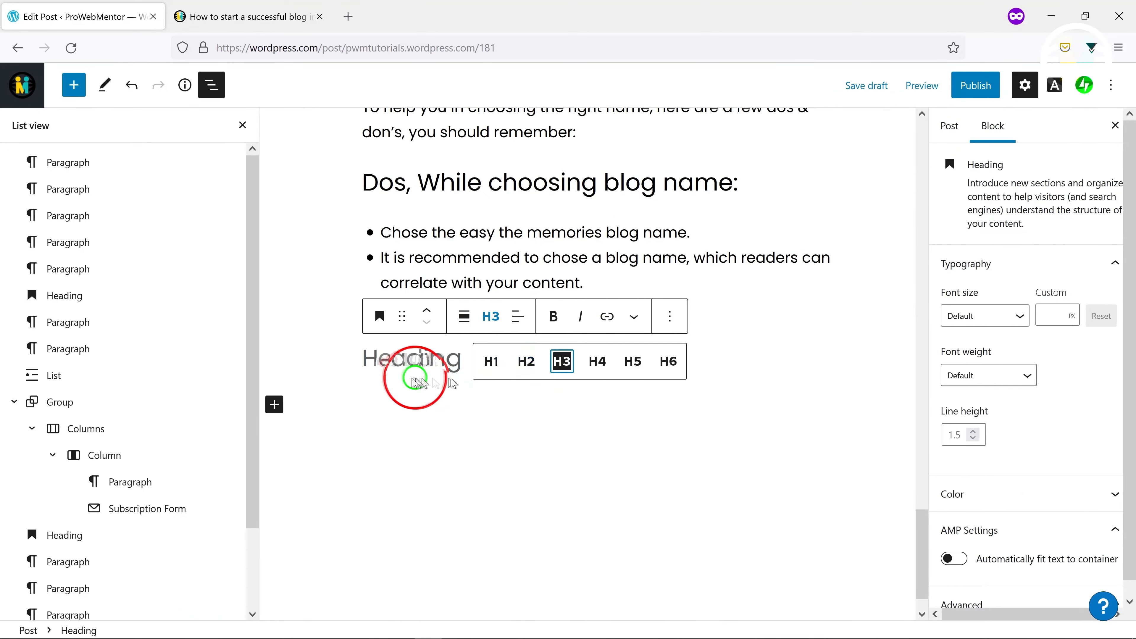
Copy the article's five-item bulleted list of don'ts below the "Don's, While choosing blog name:" heading
{"action": "left_click", "coordinate": [223, 18]}
{"action": "scroll", "coordinate": [406, 236], "scroll_direction": "down", "scroll_amount": 5}
{"action": "left_click_drag", "start_coordinate": [427, 330], "coordinate": [309, 165]}
{"action": "key", "text": "ctrl+c"}
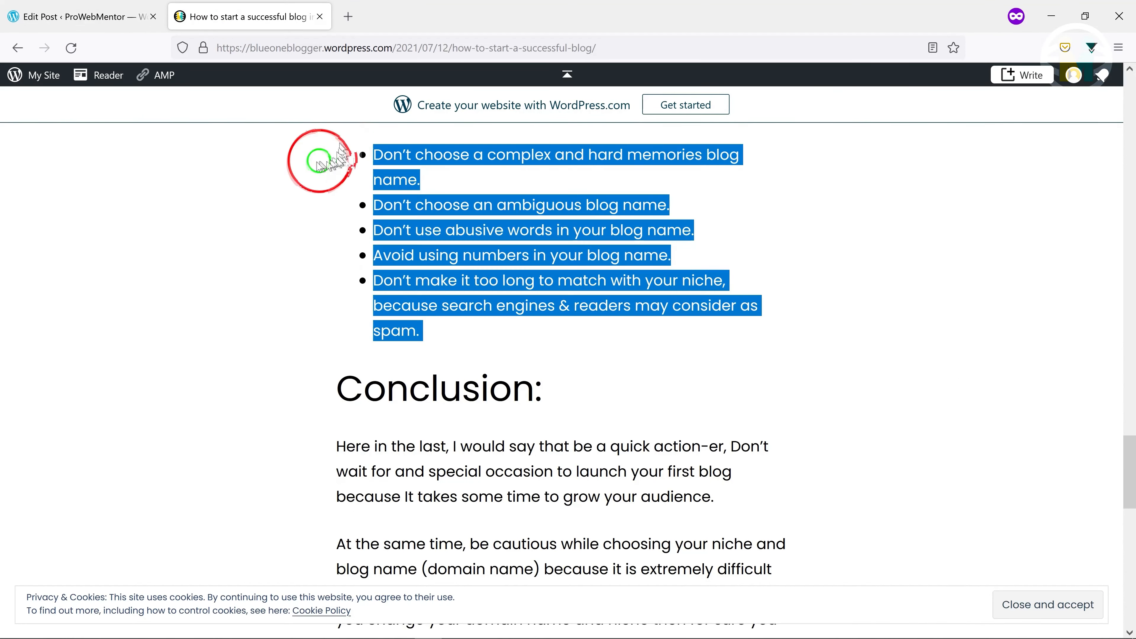
{"action": "left_click", "coordinate": [123, 15]}
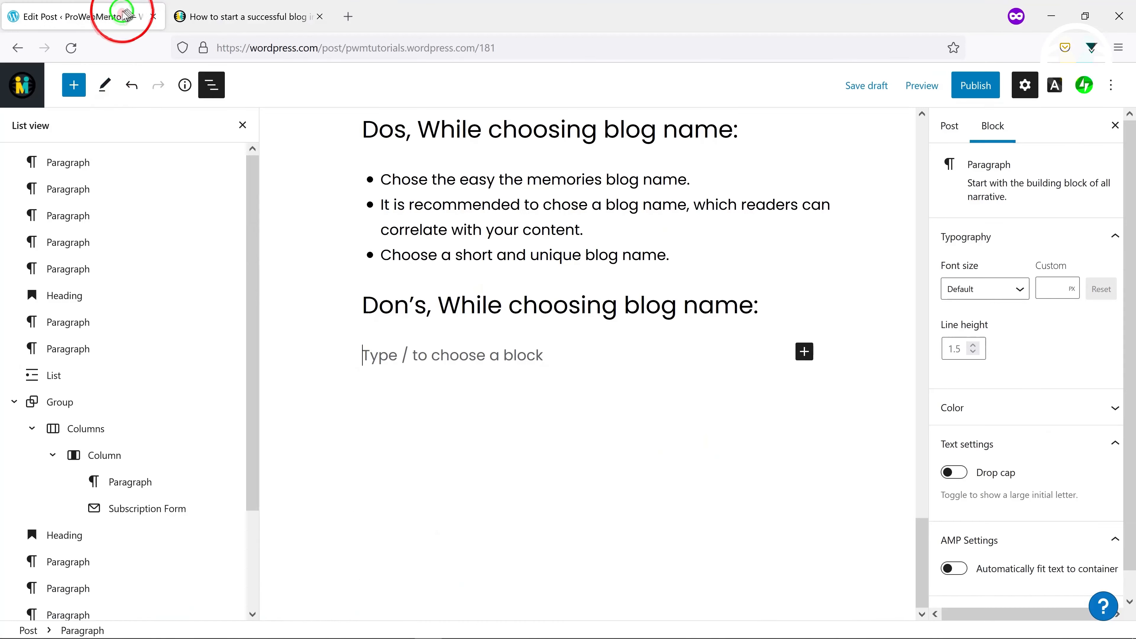
{"action": "key", "text": "ctrl+v"}
{"action": "scroll", "coordinate": [393, 358], "scroll_direction": "up", "scroll_amount": 2}
{"action": "key", "text": "Return"}
{"action": "key", "text": "Return"}
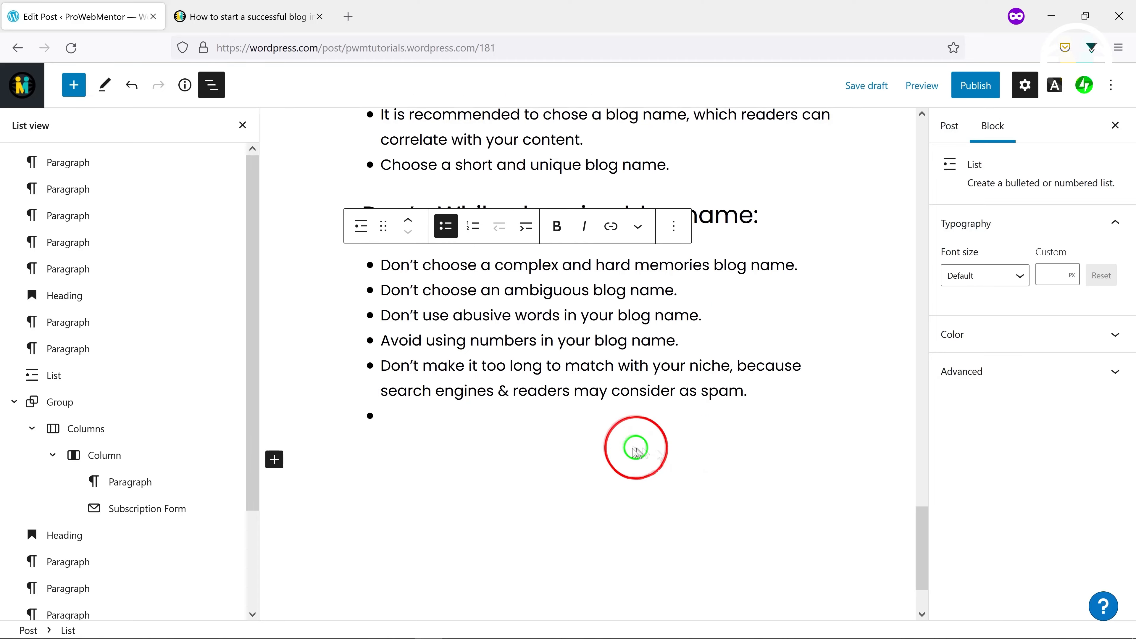
Copy the article's "Conclusion:" heading and its two closing paragraphs to the end of the post
{"action": "left_click", "coordinate": [244, 27]}
{"action": "scroll", "coordinate": [340, 215], "scroll_direction": "down", "scroll_amount": 3}
{"action": "left_click_drag", "start_coordinate": [337, 234], "coordinate": [544, 239]}
{"action": "key", "text": "ctrl+c"}
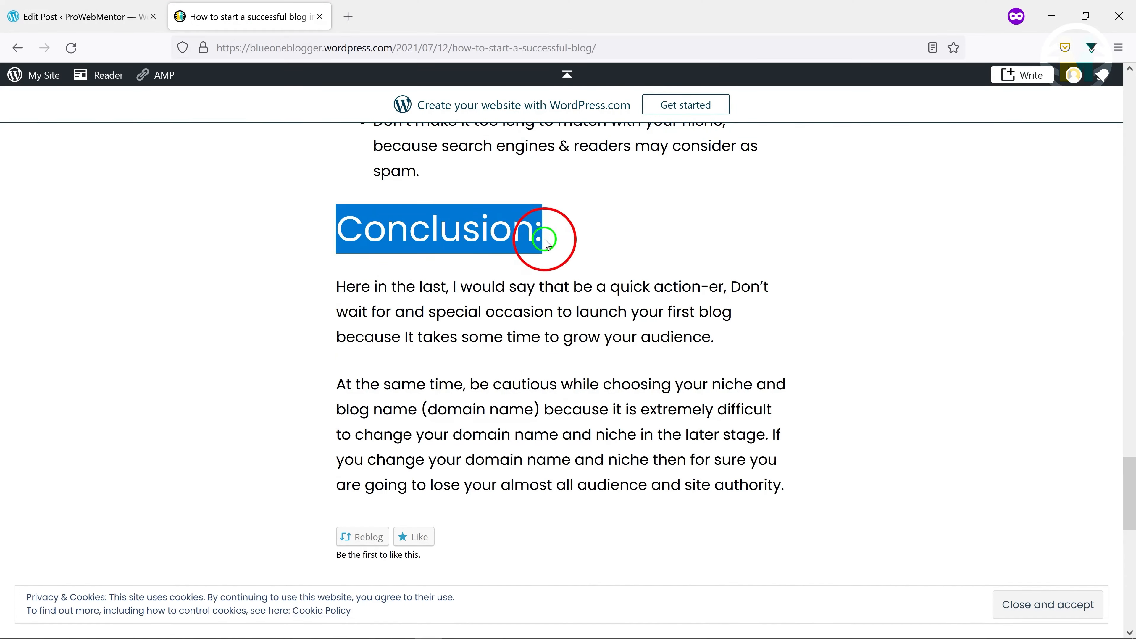
{"action": "left_click_drag", "start_coordinate": [342, 285], "coordinate": [783, 484]}
{"action": "left_click_drag", "start_coordinate": [552, 241], "coordinate": [791, 404]}
{"action": "left_click", "coordinate": [83, 16]}
{"action": "key", "text": "ctrl+v"}
{"action": "key", "text": "Return"}
{"action": "left_click", "coordinate": [230, 20]}
{"action": "scroll", "coordinate": [302, 210], "scroll_direction": "down", "scroll_amount": 1}
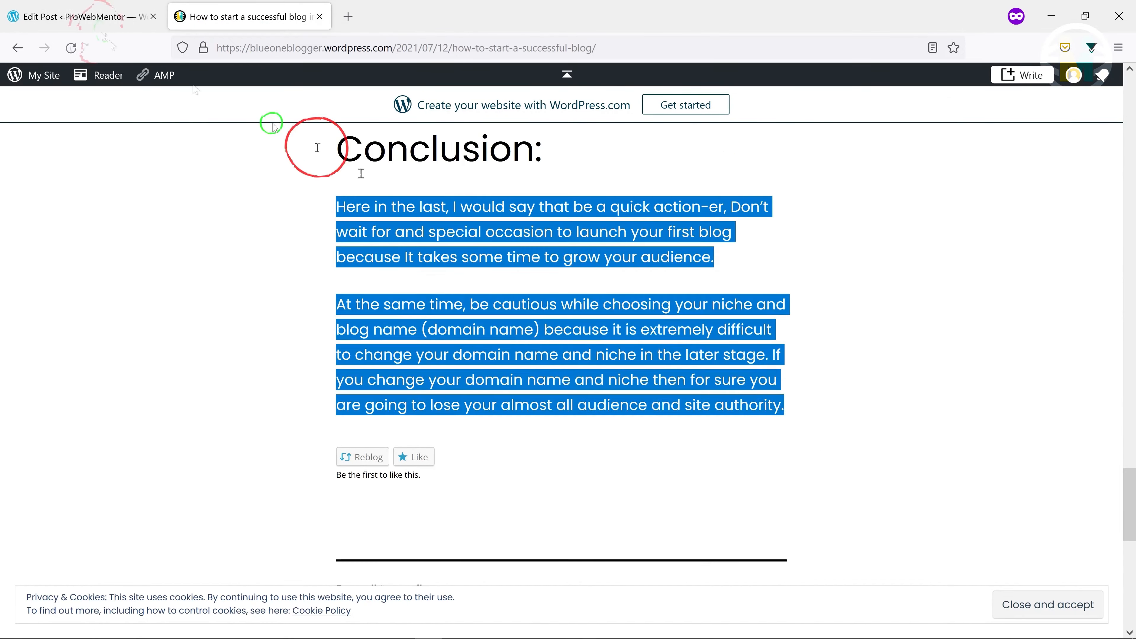
{"action": "left_click", "coordinate": [82, 16]}
{"action": "key", "text": "ctrl+v"}
Open the preview of the post draft
{"action": "scroll", "coordinate": [581, 389], "scroll_direction": "up", "scroll_amount": 20}
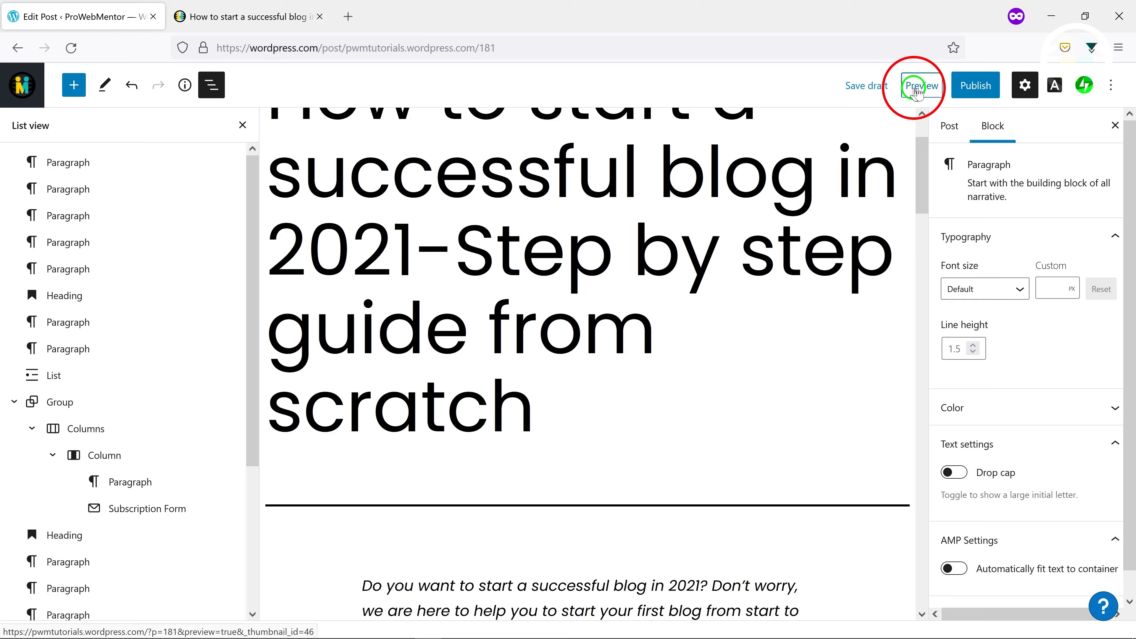
{"action": "left_click", "coordinate": [917, 89]}
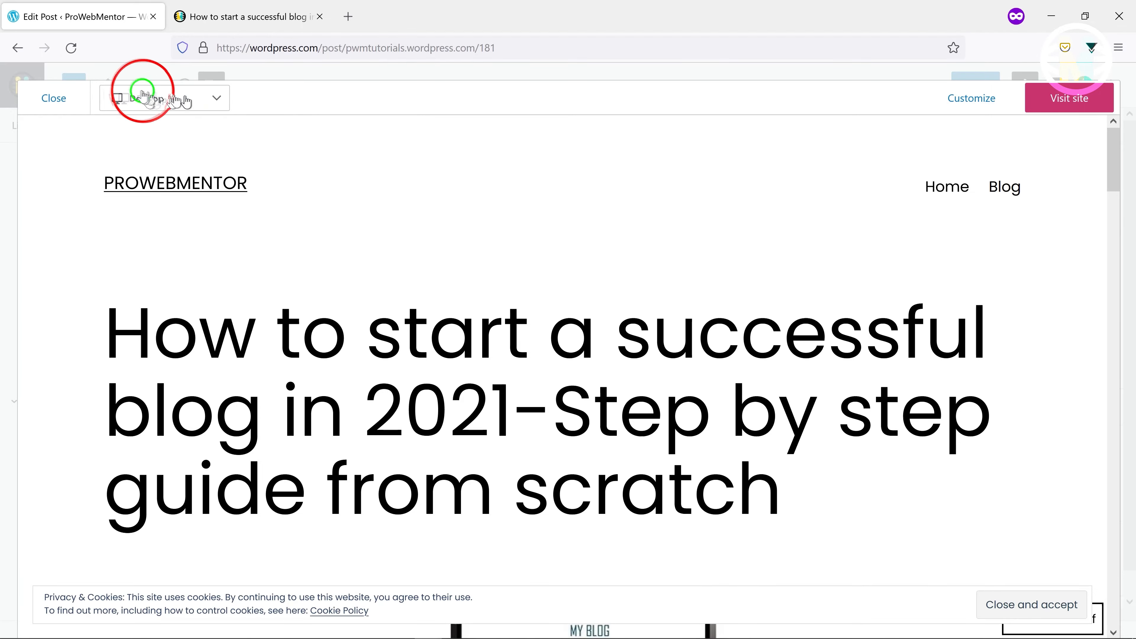
Review the whole post in the desktop preview, from the title down to the conclusion and post details
{"action": "scroll", "coordinate": [330, 277], "scroll_direction": "down", "scroll_amount": 10}
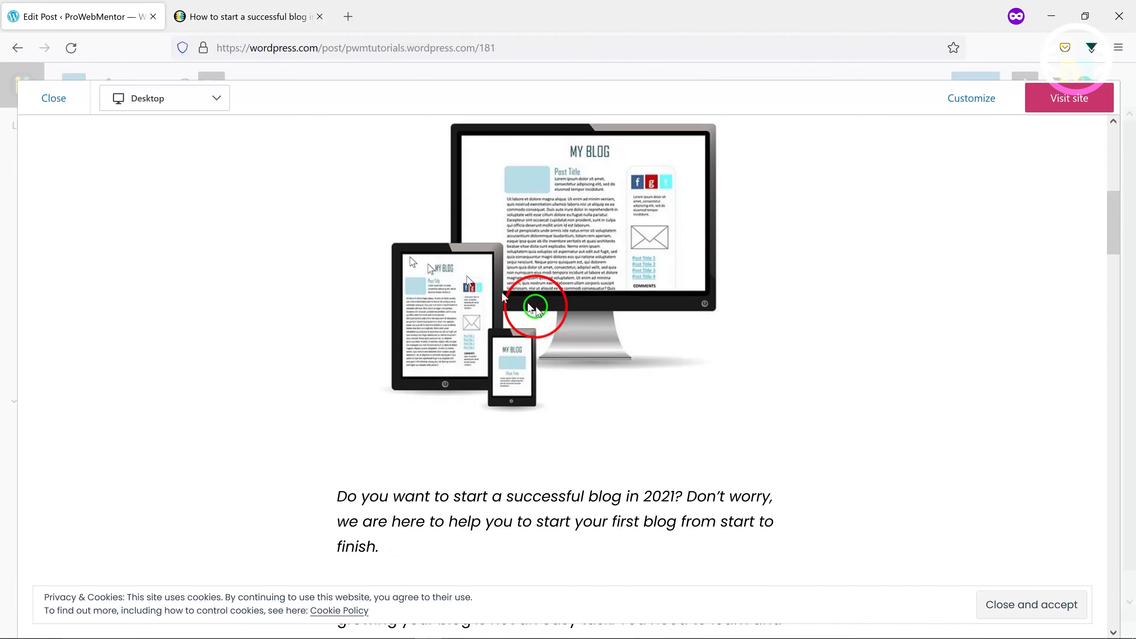
{"action": "scroll", "coordinate": [532, 308], "scroll_direction": "down", "scroll_amount": 15}
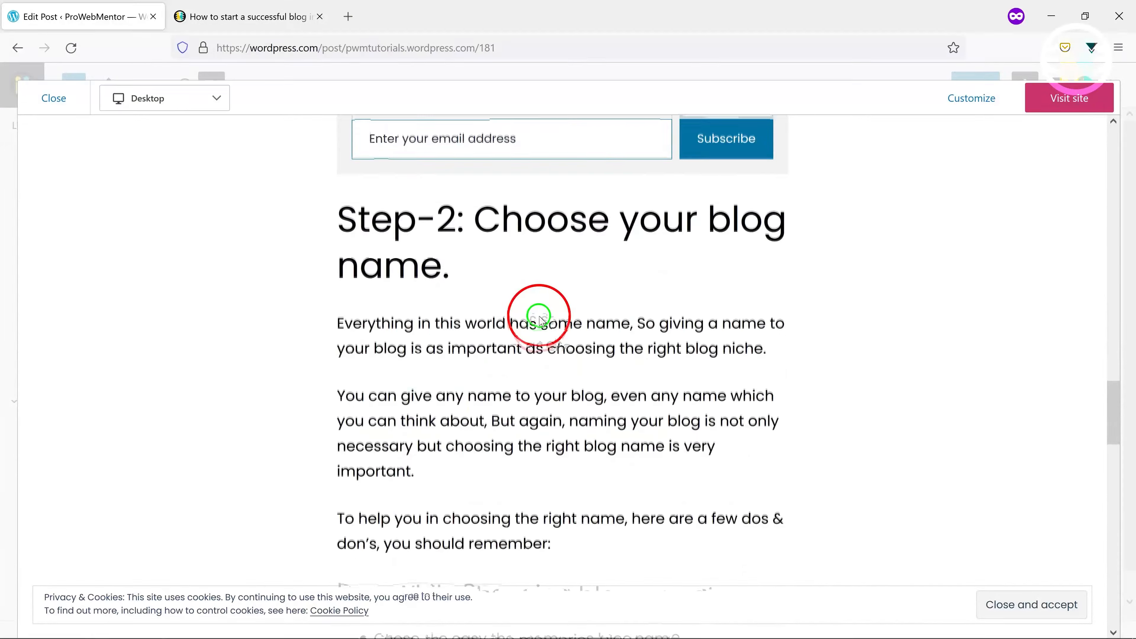
{"action": "scroll", "coordinate": [532, 316], "scroll_direction": "down", "scroll_amount": 15}
{"action": "scroll", "coordinate": [420, 251], "scroll_direction": "up", "scroll_amount": 8}
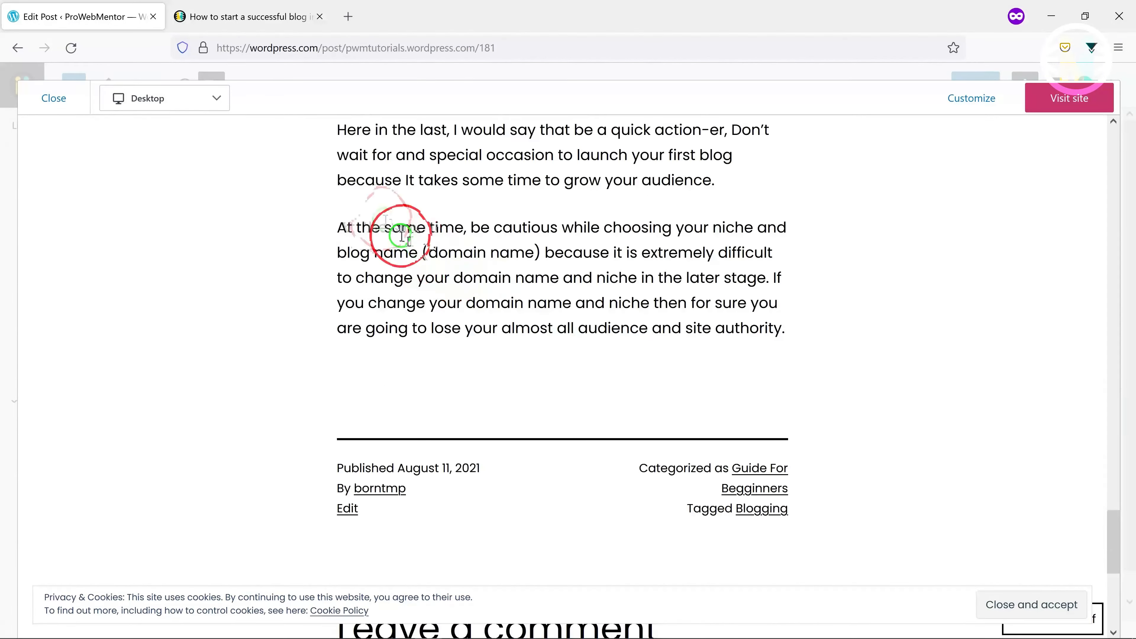
Switch the preview to the Tablet layout and check how the title, featured image and text are displayed
{"action": "left_click", "coordinate": [170, 104]}
{"action": "left_click", "coordinate": [147, 155]}
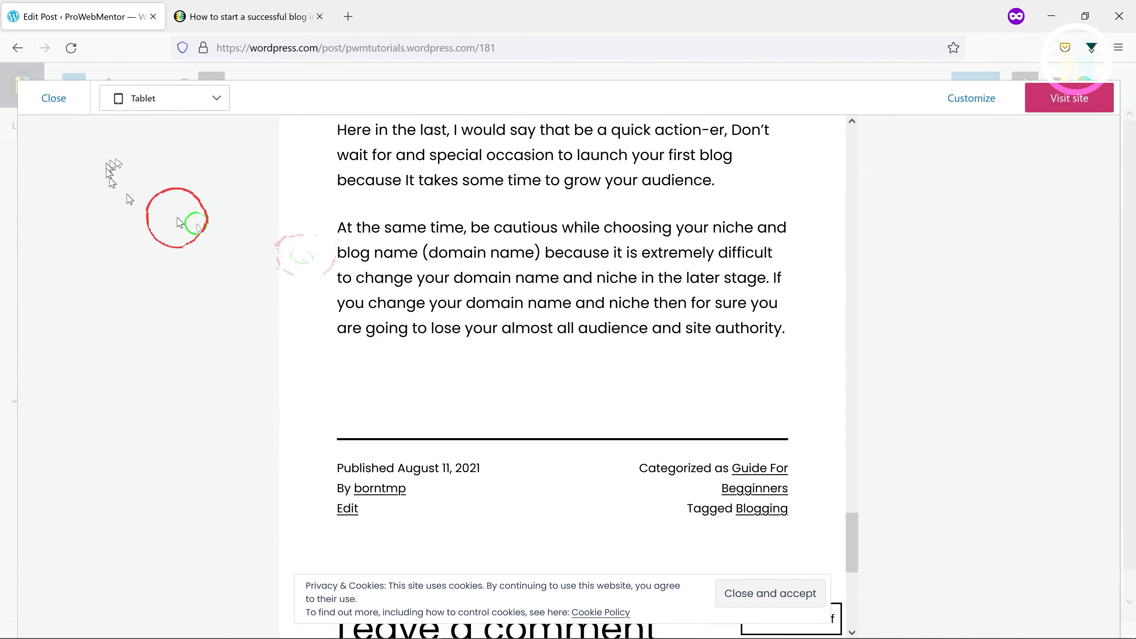
{"action": "scroll", "coordinate": [671, 353], "scroll_direction": "up", "scroll_amount": 15}
{"action": "scroll", "coordinate": [655, 362], "scroll_direction": "up", "scroll_amount": 10}
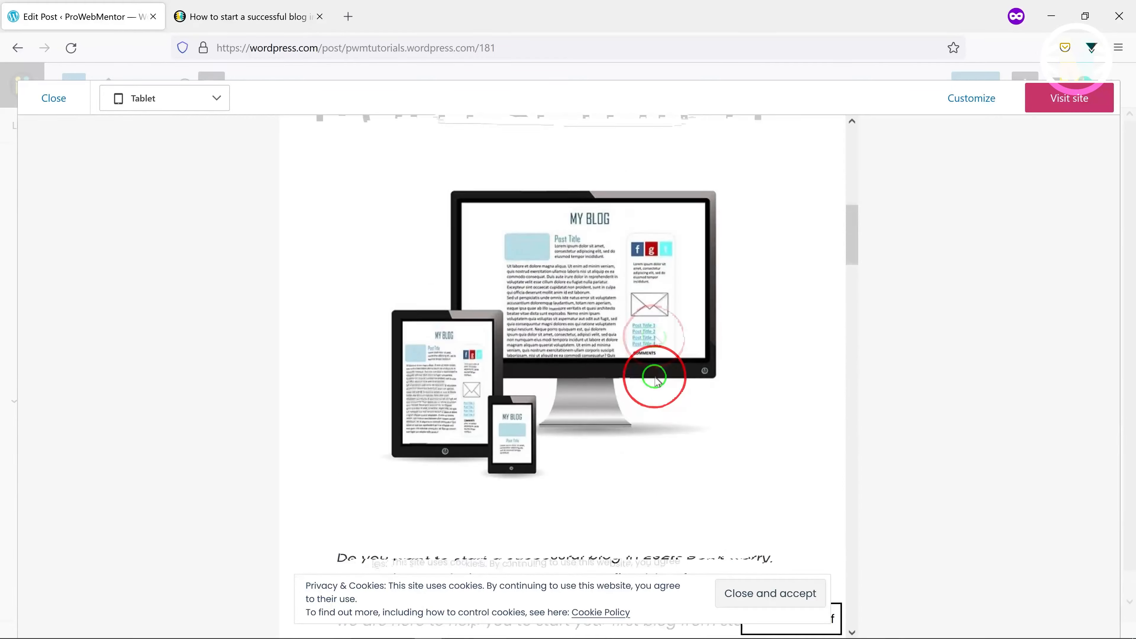
{"action": "scroll", "coordinate": [655, 325], "scroll_direction": "down", "scroll_amount": 7}
{"action": "scroll", "coordinate": [654, 367], "scroll_direction": "up", "scroll_amount": 7}
Check the post's headings, paragraphs and lists in the Phone layout, and close the preview
{"action": "left_click", "coordinate": [157, 104]}
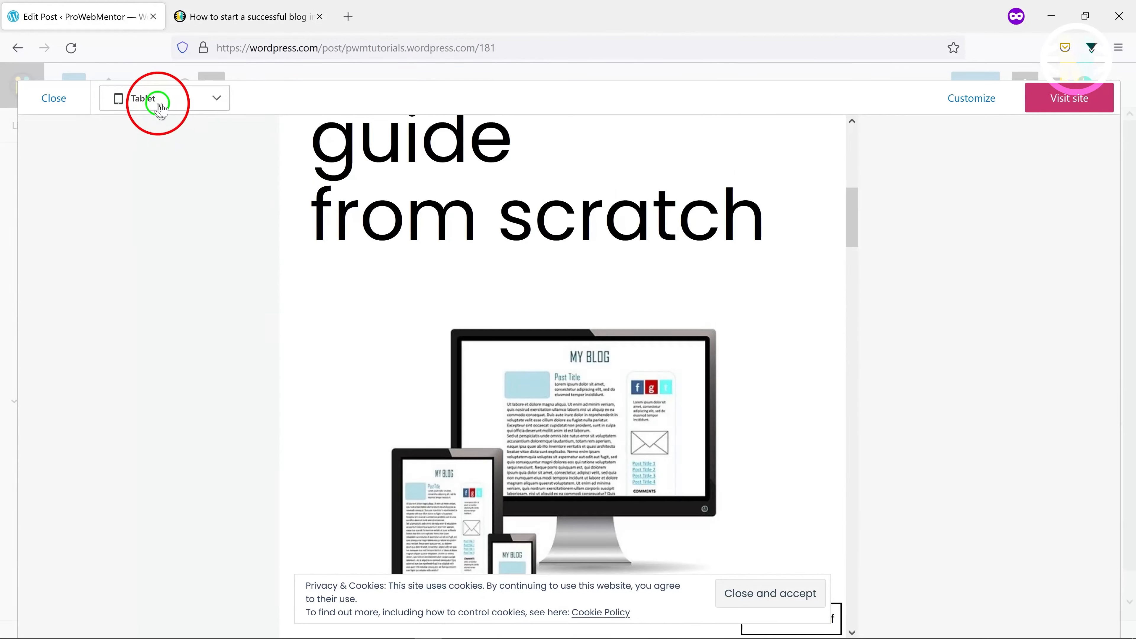
{"action": "left_click", "coordinate": [142, 196]}
{"action": "scroll", "coordinate": [657, 269], "scroll_direction": "down", "scroll_amount": 15}
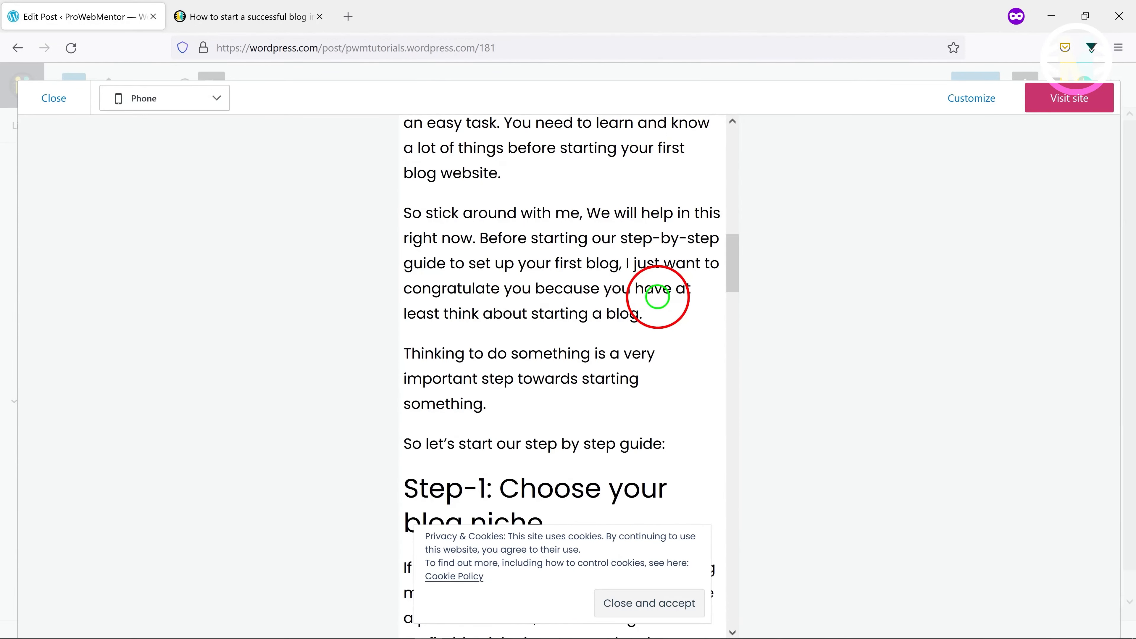
{"action": "scroll", "coordinate": [644, 287], "scroll_direction": "down", "scroll_amount": 15}
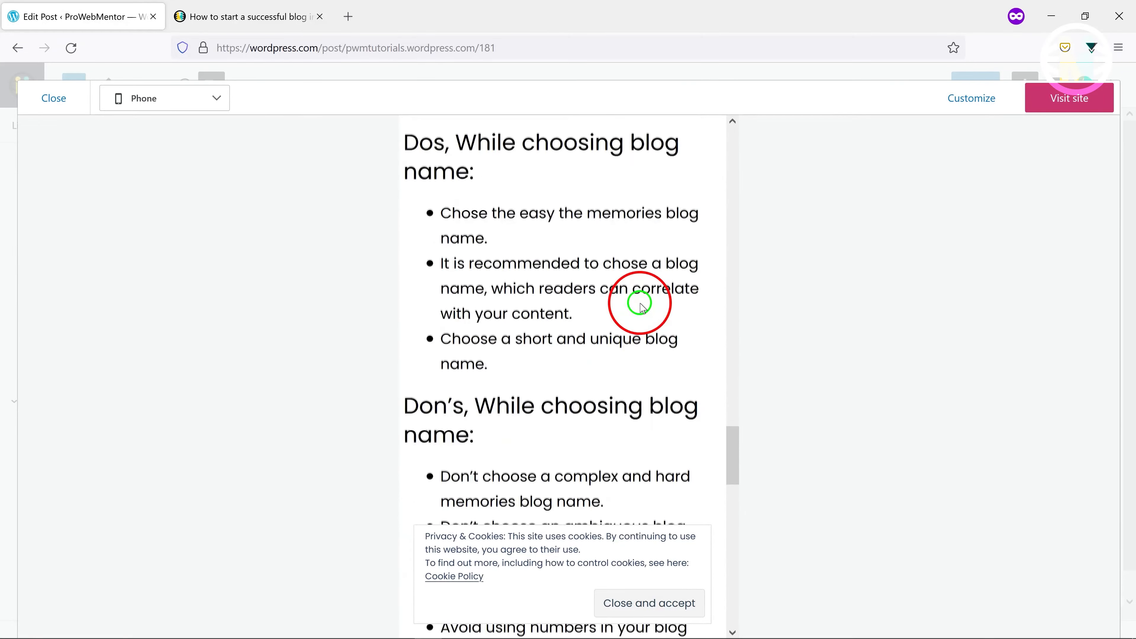
{"action": "scroll", "coordinate": [636, 300], "scroll_direction": "up", "scroll_amount": 5}
{"action": "scroll", "coordinate": [636, 302], "scroll_direction": "up", "scroll_amount": 20}
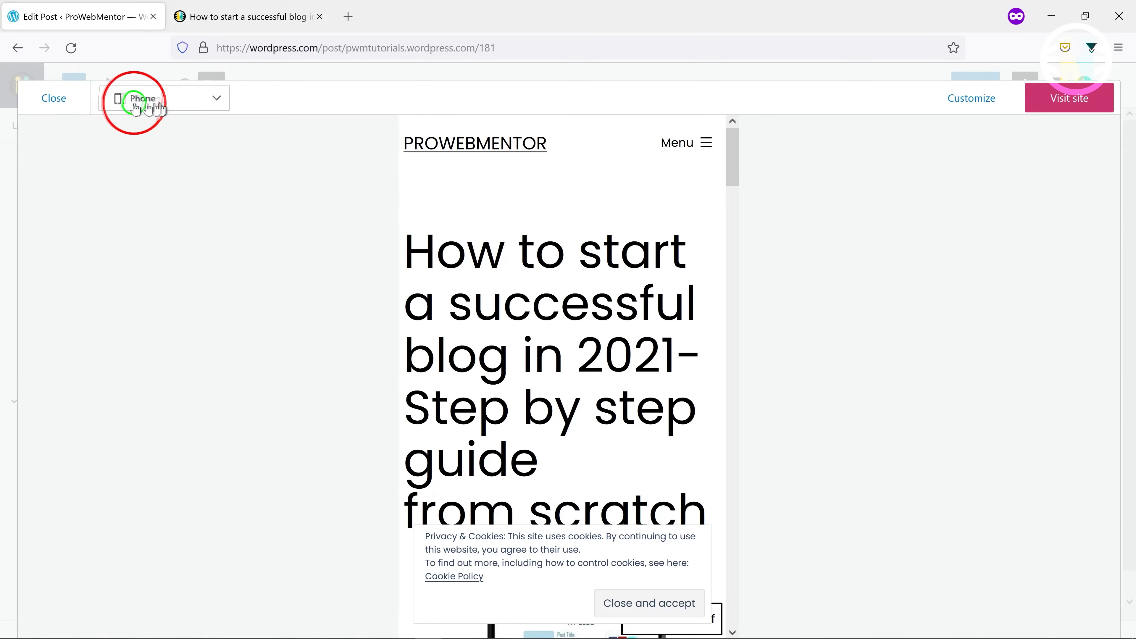
{"action": "left_click", "coordinate": [53, 98]}
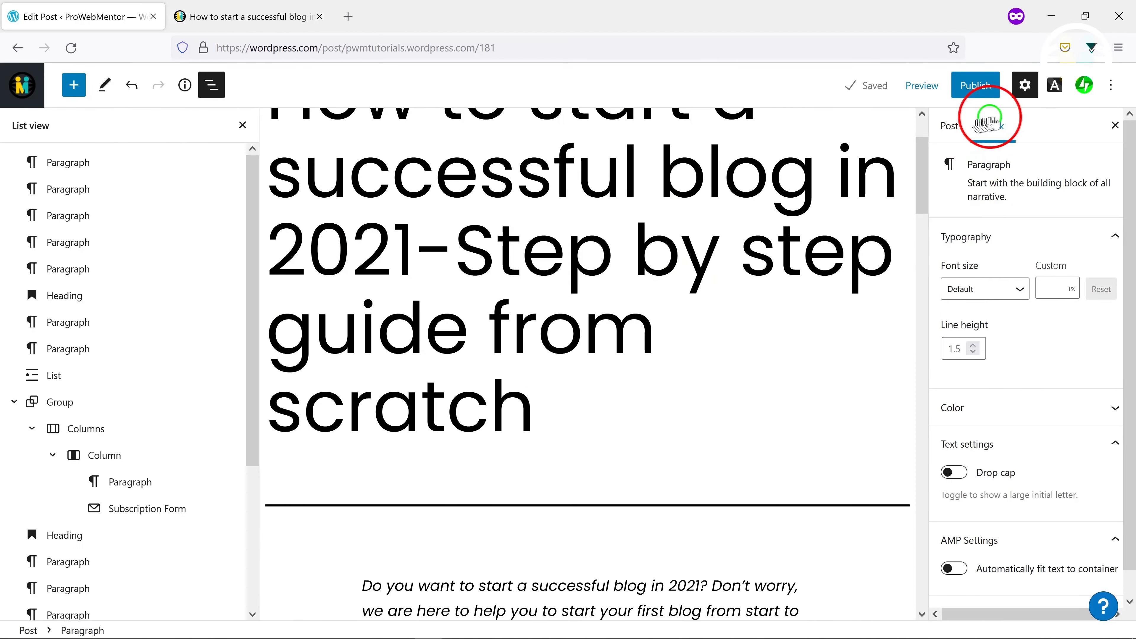
Publish the post with public visibility and immediate publishing, and dismiss the post-publish information
{"action": "left_click", "coordinate": [975, 85]}
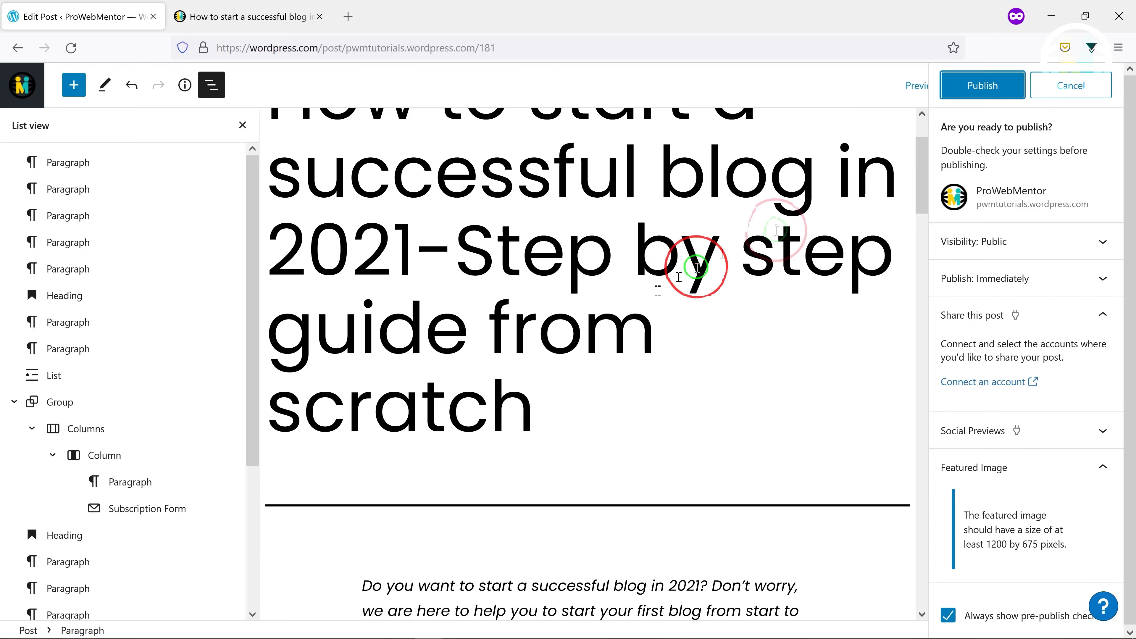
{"action": "left_click_drag", "start_coordinate": [940, 126], "coordinate": [1057, 131]}
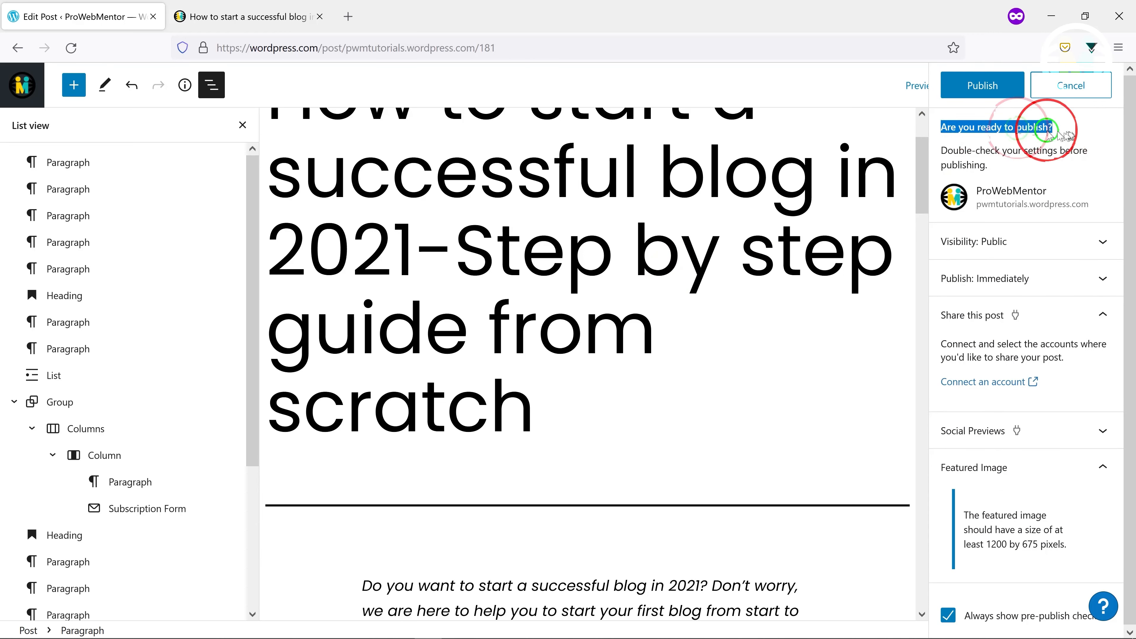
{"action": "left_click", "coordinate": [956, 94]}
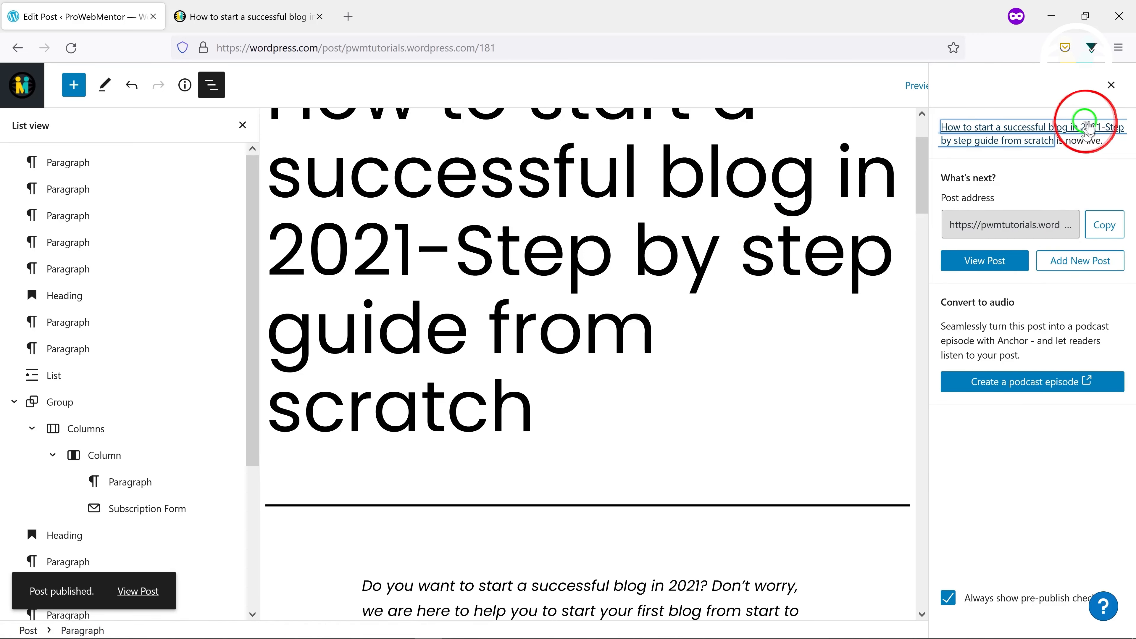
{"action": "left_click", "coordinate": [1111, 85]}
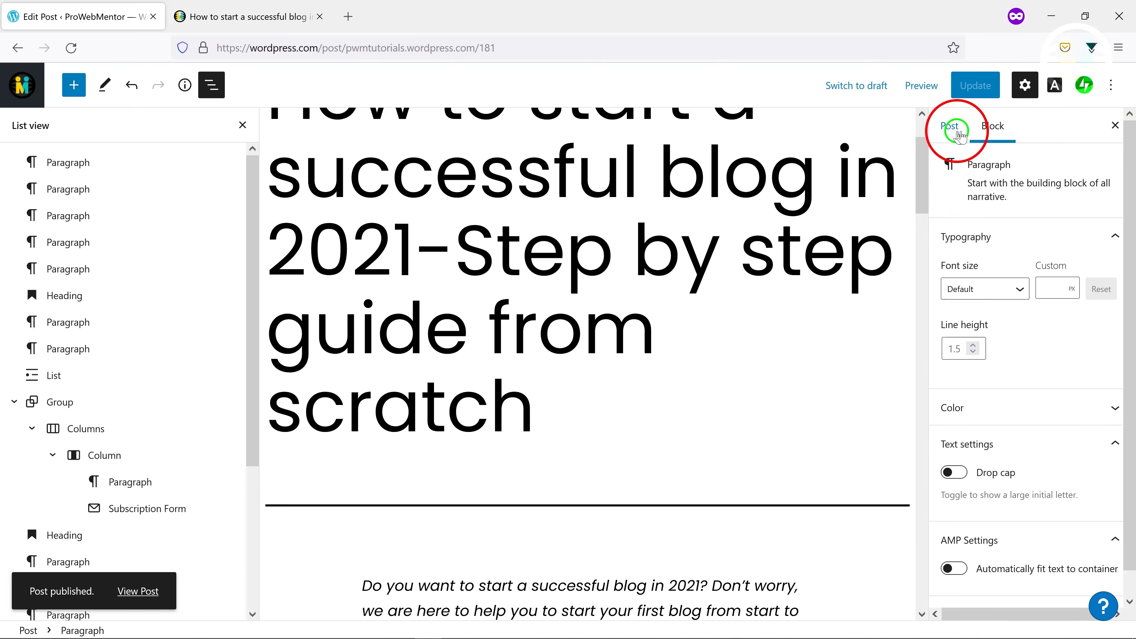
Shorten the post's URL slug to "start-a-successful-blog" and update the published post
{"action": "left_click", "coordinate": [953, 128]}
{"action": "scroll", "coordinate": [1047, 274], "scroll_direction": "down", "scroll_amount": 4}
{"action": "scroll", "coordinate": [1048, 283], "scroll_direction": "down", "scroll_amount": 1}
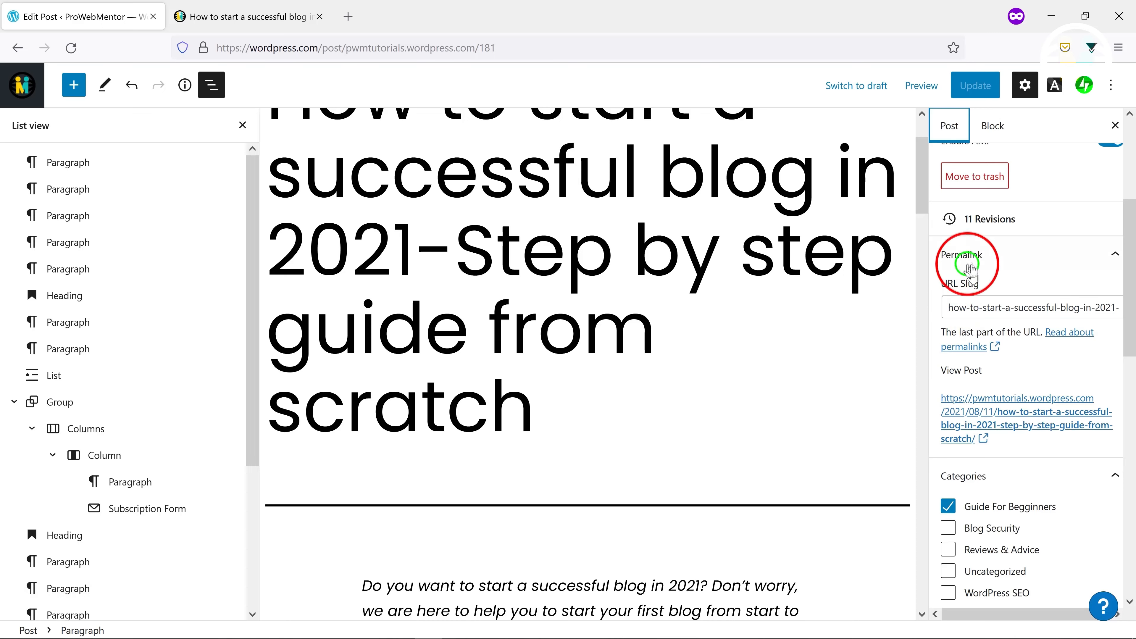
{"action": "left_click", "coordinate": [968, 268]}
{"action": "left_click", "coordinate": [963, 255]}
{"action": "left_click_drag", "start_coordinate": [946, 307], "coordinate": [876, 303]}
{"action": "key", "text": "BackSpace"}
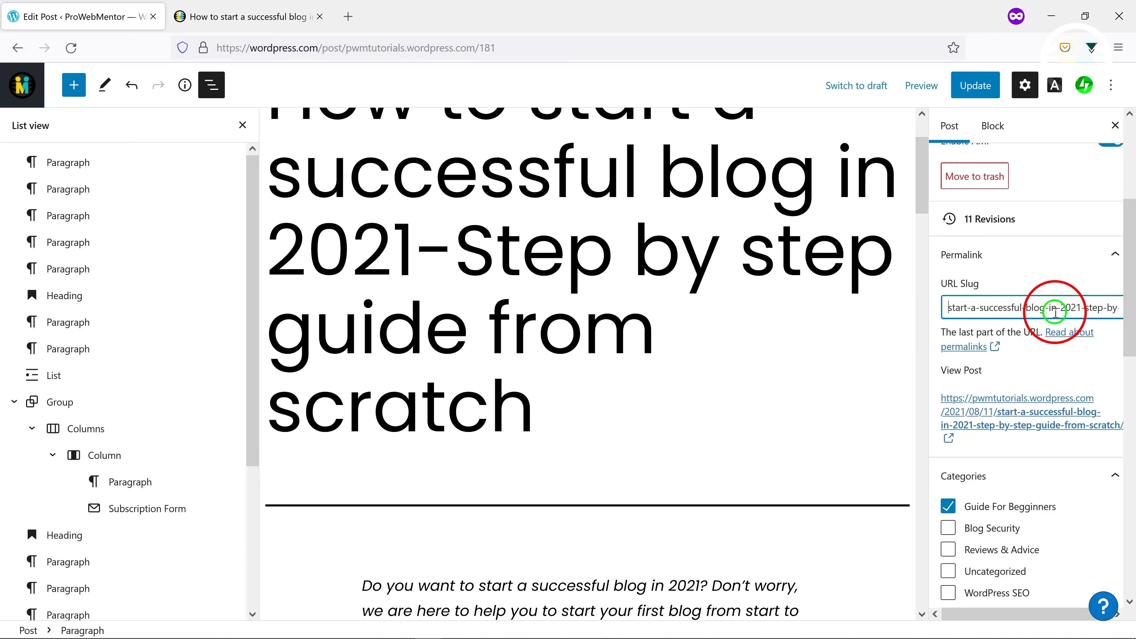
{"action": "left_click_drag", "start_coordinate": [1070, 306], "coordinate": [1128, 305]}
{"action": "key", "text": "BackSpace"}
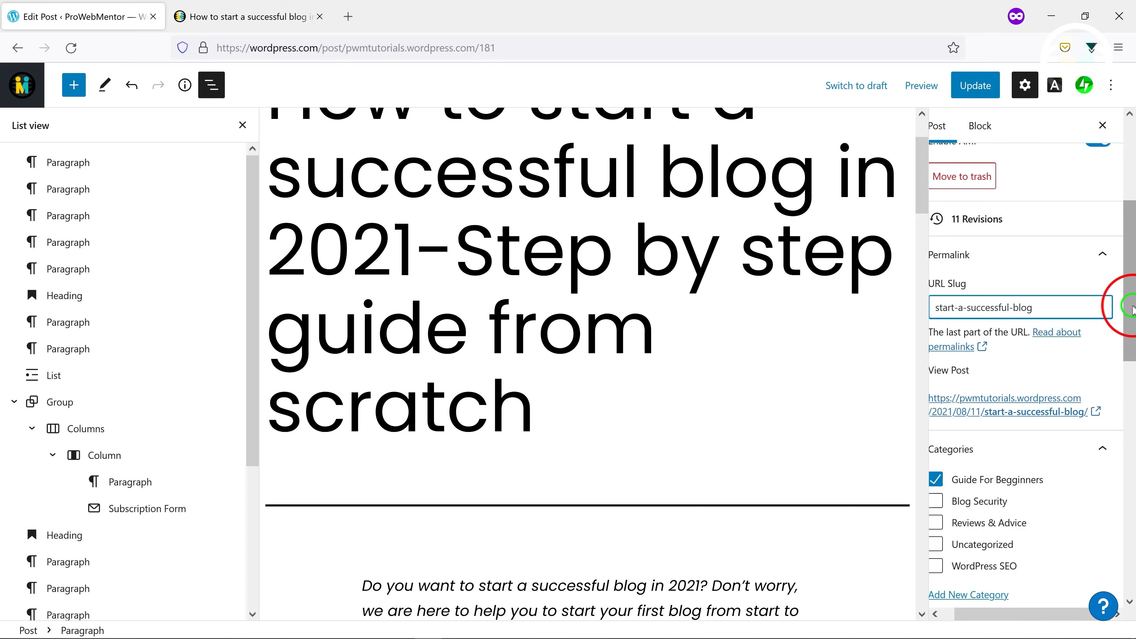
{"action": "scroll", "coordinate": [1006, 426], "scroll_direction": "down", "scroll_amount": 3}
{"action": "left_click", "coordinate": [975, 86]}
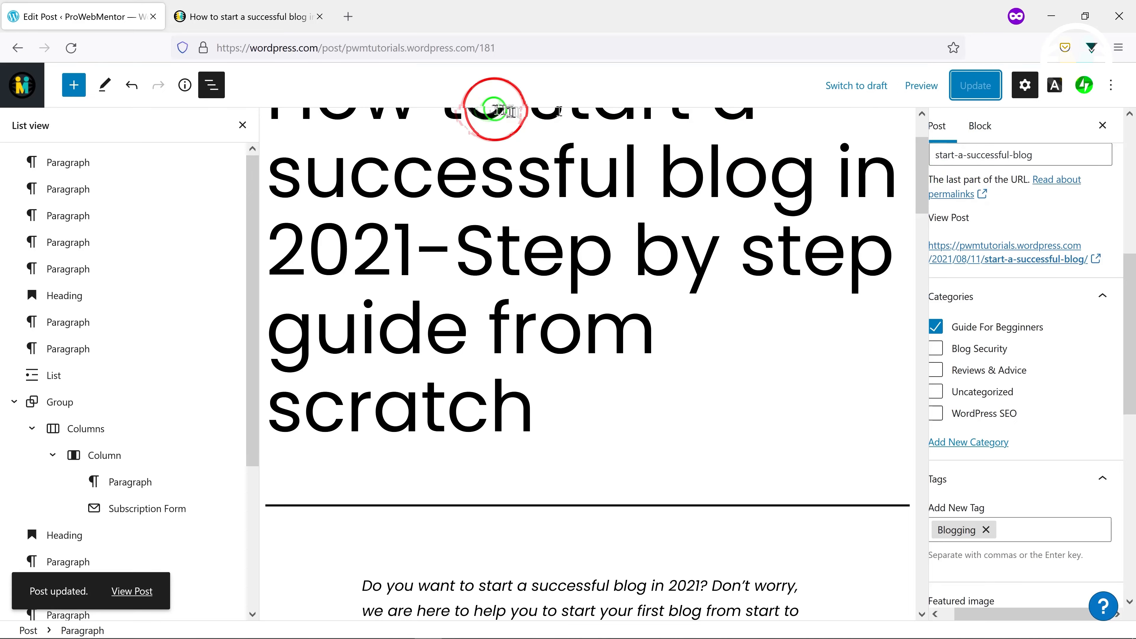
Go to the list of all posts and make a copy of the published post
{"action": "left_click", "coordinate": [22, 85]}
{"action": "left_click", "coordinate": [35, 131]}
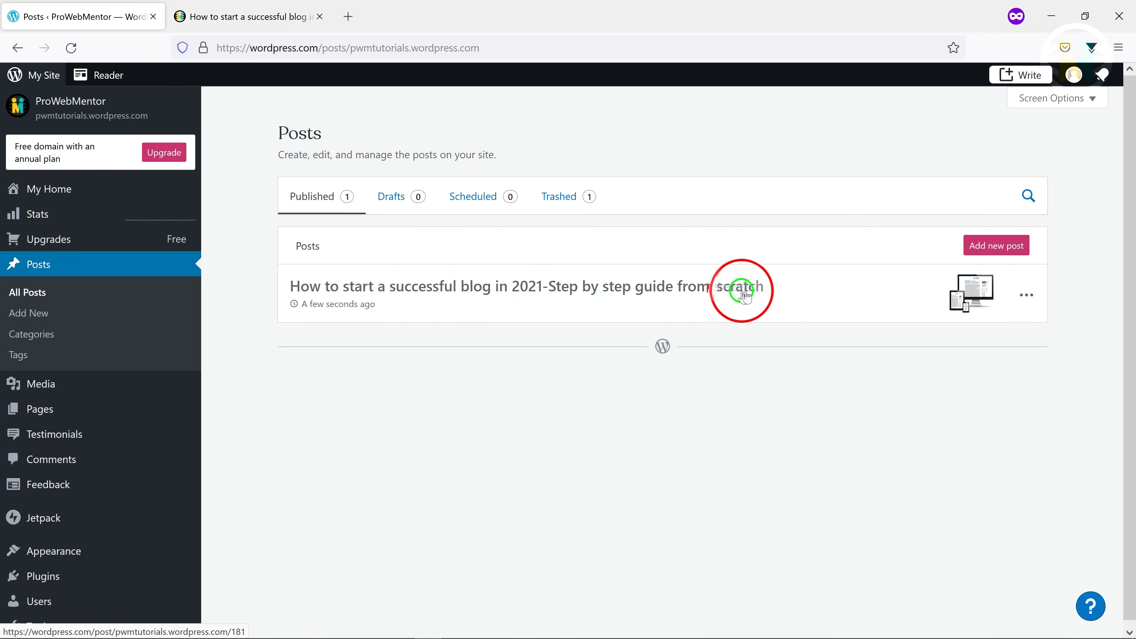
{"action": "left_click", "coordinate": [1026, 295]}
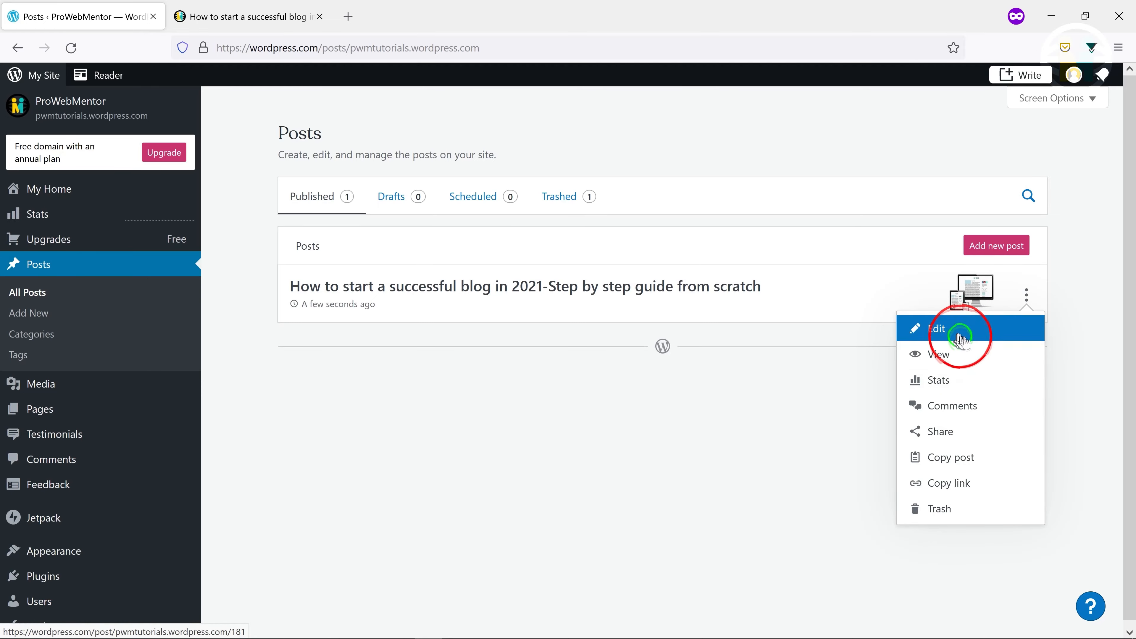
{"action": "left_click", "coordinate": [965, 464]}
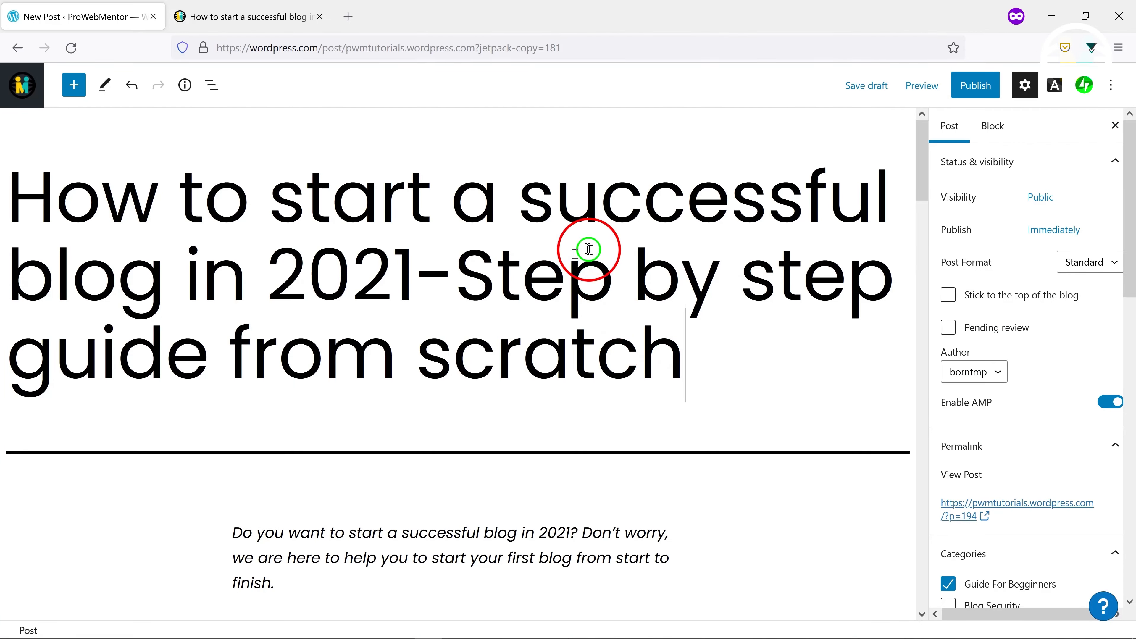
Open the Blog page of the sample site and load more posts in its latest articles section
{"action": "left_click", "coordinate": [248, 16]}
{"action": "left_click", "coordinate": [735, 235]}
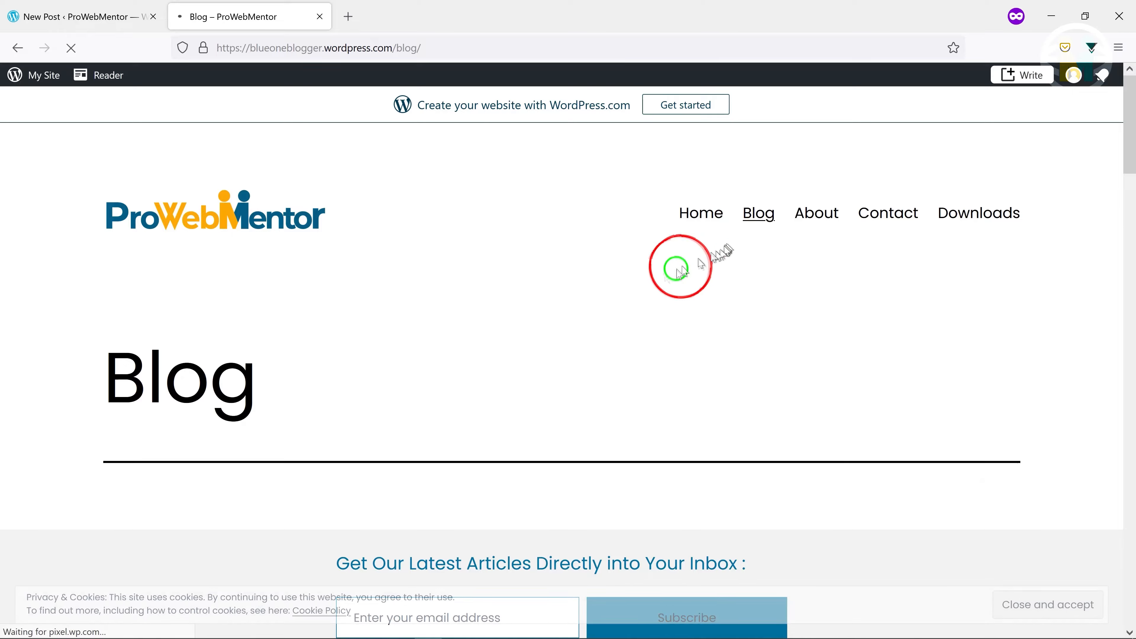
{"action": "scroll", "coordinate": [601, 298], "scroll_direction": "down", "scroll_amount": 5}
{"action": "scroll", "coordinate": [600, 298], "scroll_direction": "down", "scroll_amount": 5}
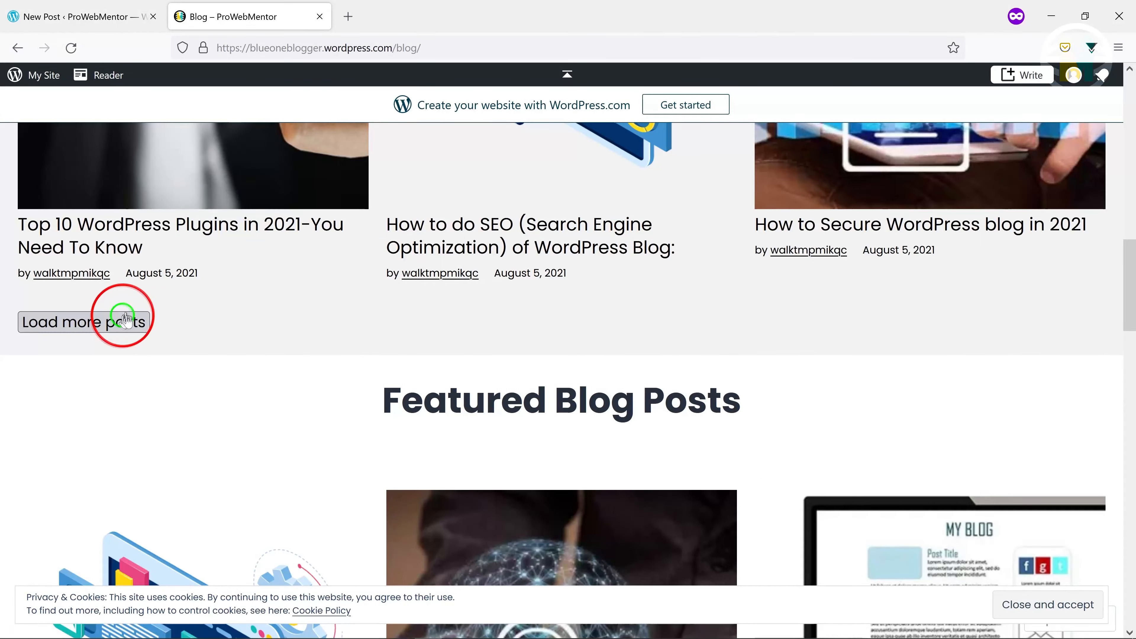
{"action": "left_click", "coordinate": [121, 319]}
{"action": "scroll", "coordinate": [357, 325], "scroll_direction": "up", "scroll_amount": 3}
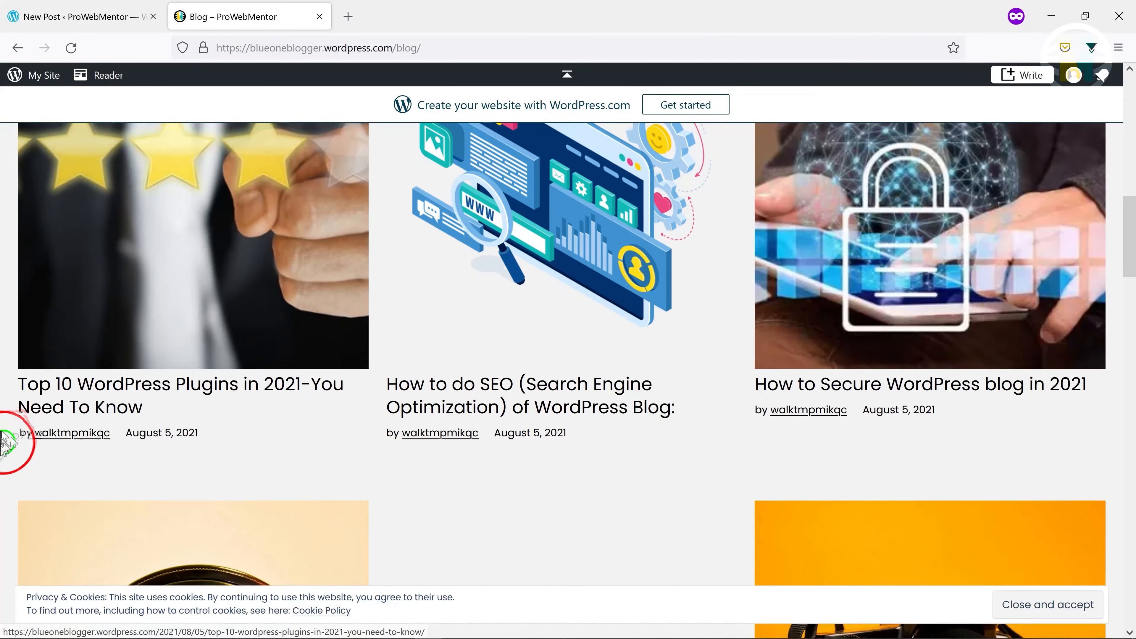
Replace the copied post's title with the sample blog's title "Top 10 WordPress Plugins in 2021-You Need To Know"
{"action": "left_click_drag", "start_coordinate": [16, 381], "coordinate": [152, 409]}
{"action": "key", "text": "ctrl+c"}
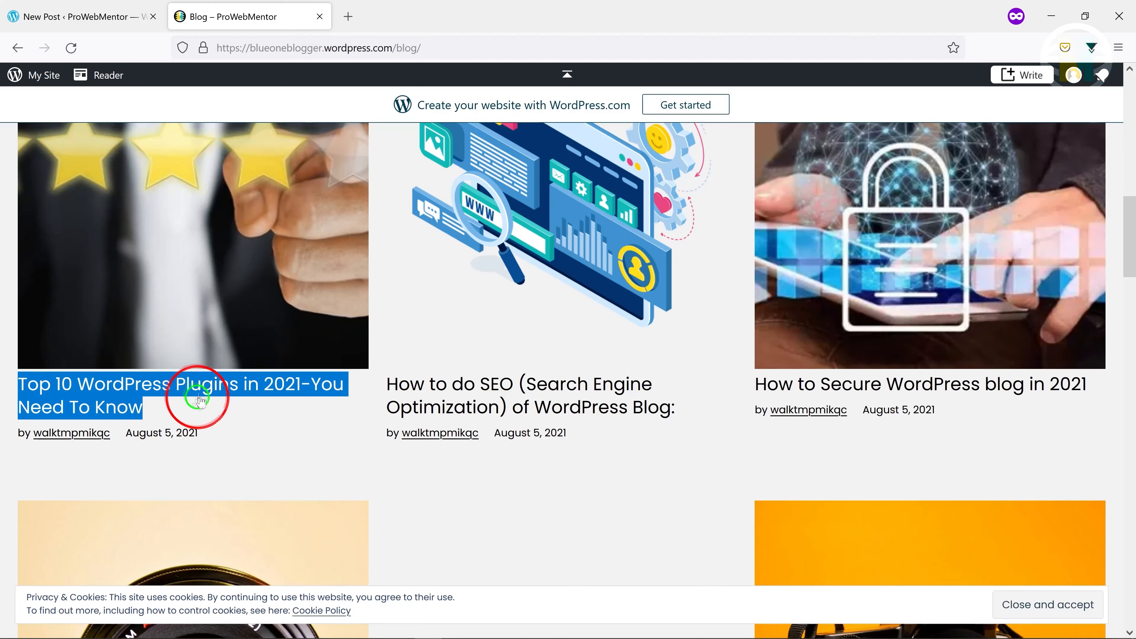
{"action": "left_click", "coordinate": [51, 18]}
{"action": "left_click_drag", "start_coordinate": [705, 358], "coordinate": [3, 214]}
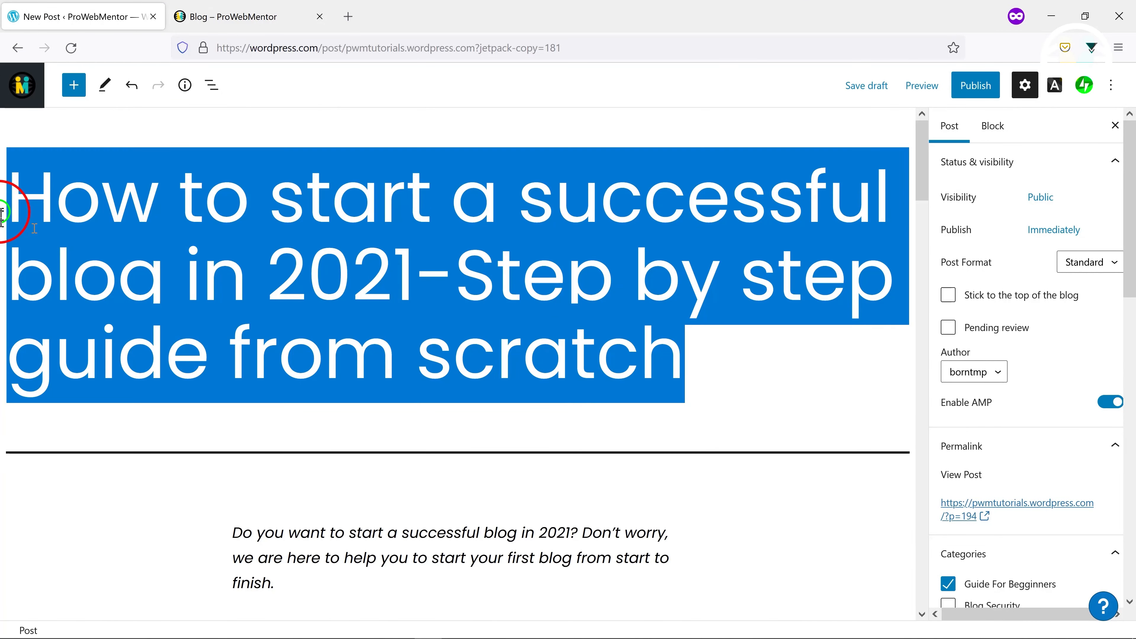
{"action": "key", "text": "ctrl+v"}
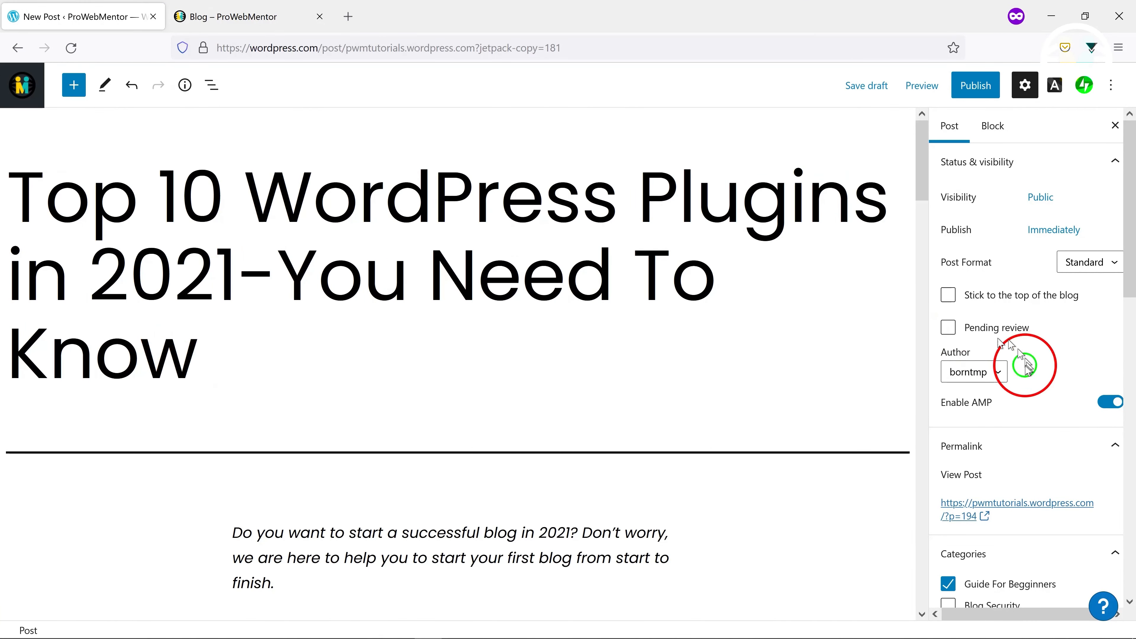
Change the copied post's category from Guide For Begginners to Reviews & Advice
{"action": "scroll", "coordinate": [1024, 363], "scroll_direction": "down", "scroll_amount": 5}
{"action": "scroll", "coordinate": [1021, 379], "scroll_direction": "down", "scroll_amount": 3}
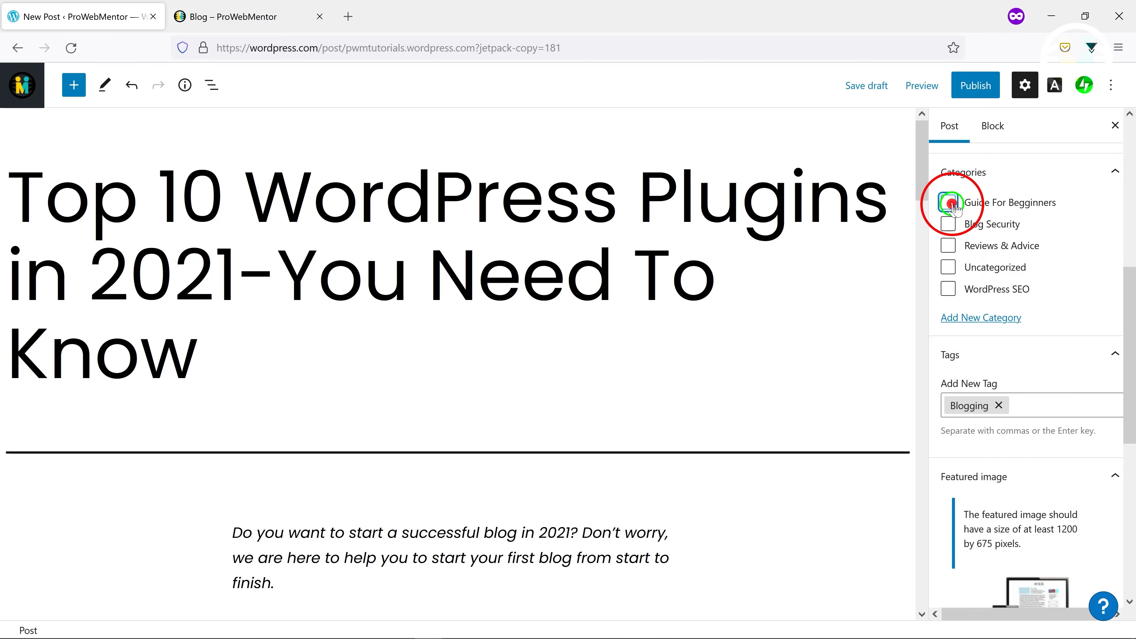
{"action": "left_click", "coordinate": [946, 245]}
Replace the featured image with the media library photo of a hand pointing at gold rating stars
{"action": "scroll", "coordinate": [975, 331], "scroll_direction": "down", "scroll_amount": 6}
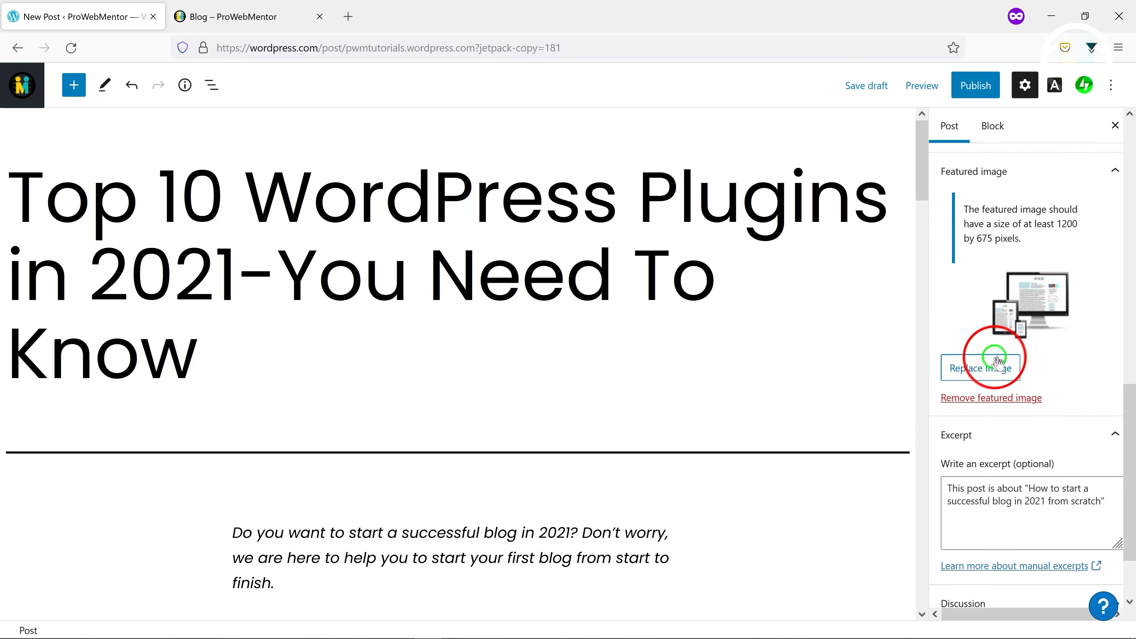
{"action": "left_click", "coordinate": [995, 369]}
{"action": "left_click", "coordinate": [1009, 399]}
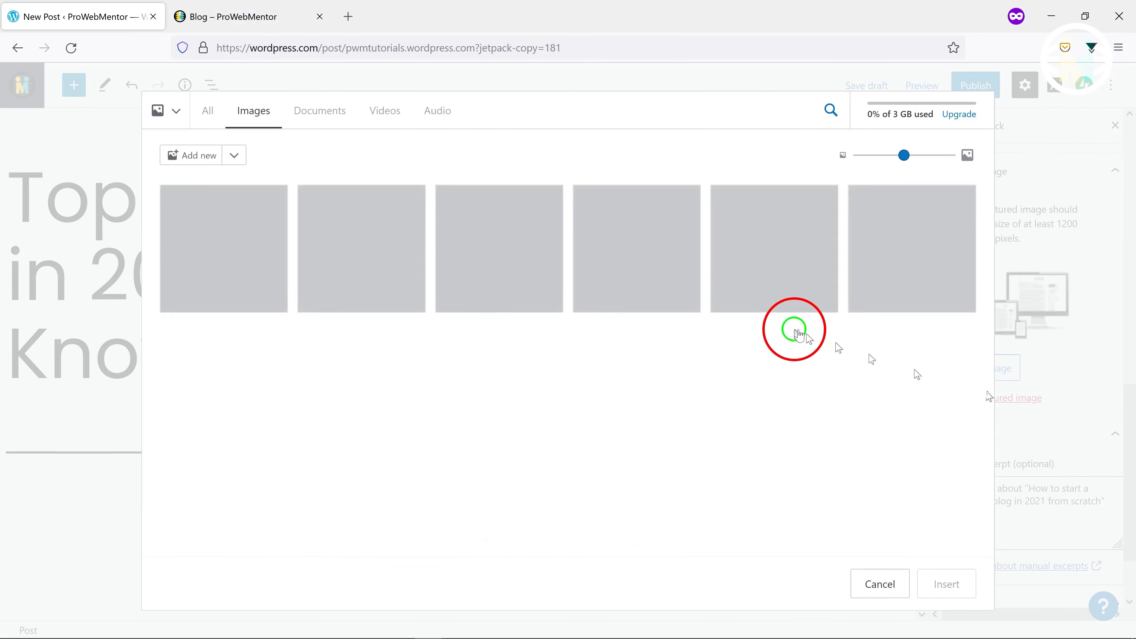
{"action": "left_click", "coordinate": [236, 443]}
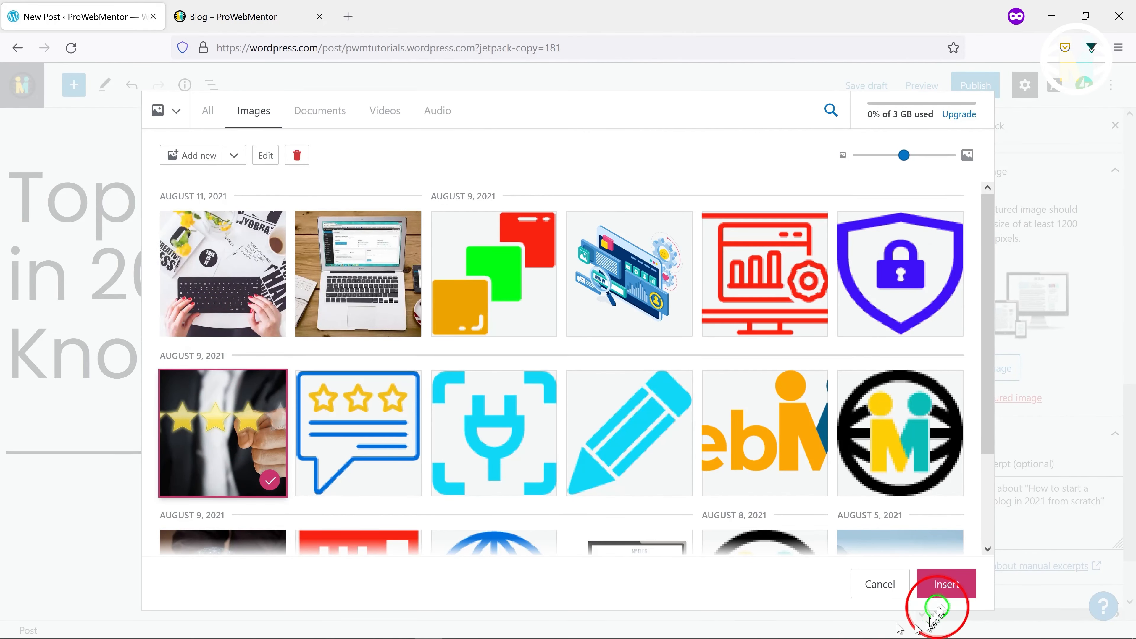
{"action": "left_click", "coordinate": [939, 595]}
Publish the "Top 10 WordPress Plugins in 2021-You Need To Know" post with the default pre-publish settings
{"action": "left_click", "coordinate": [1011, 500]}
{"action": "left_click", "coordinate": [976, 99]}
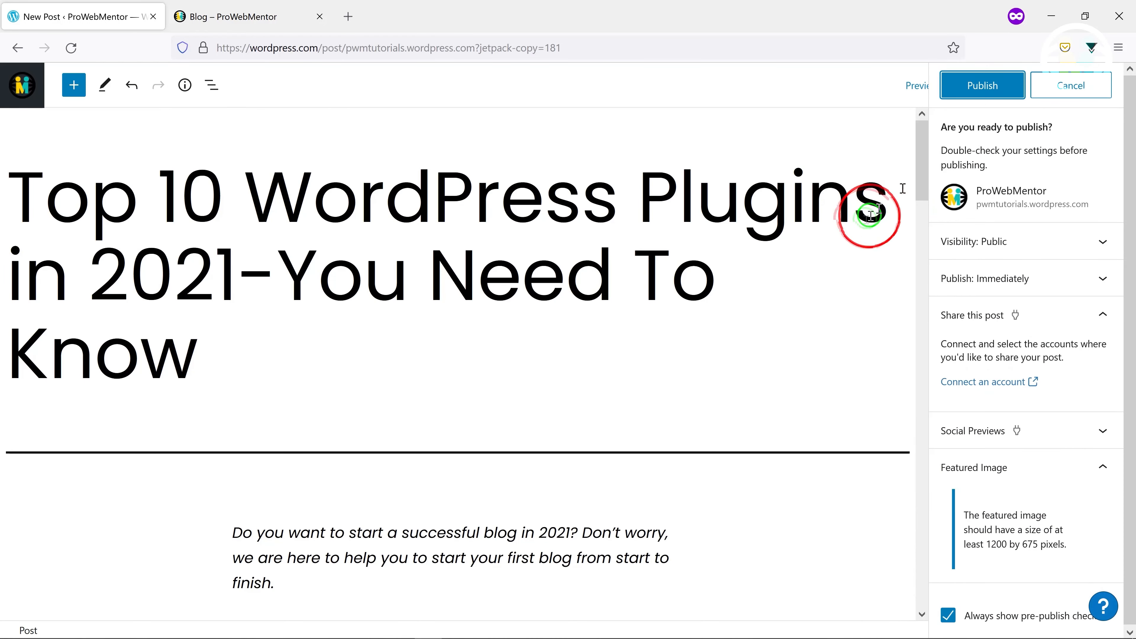
{"action": "left_click", "coordinate": [962, 87]}
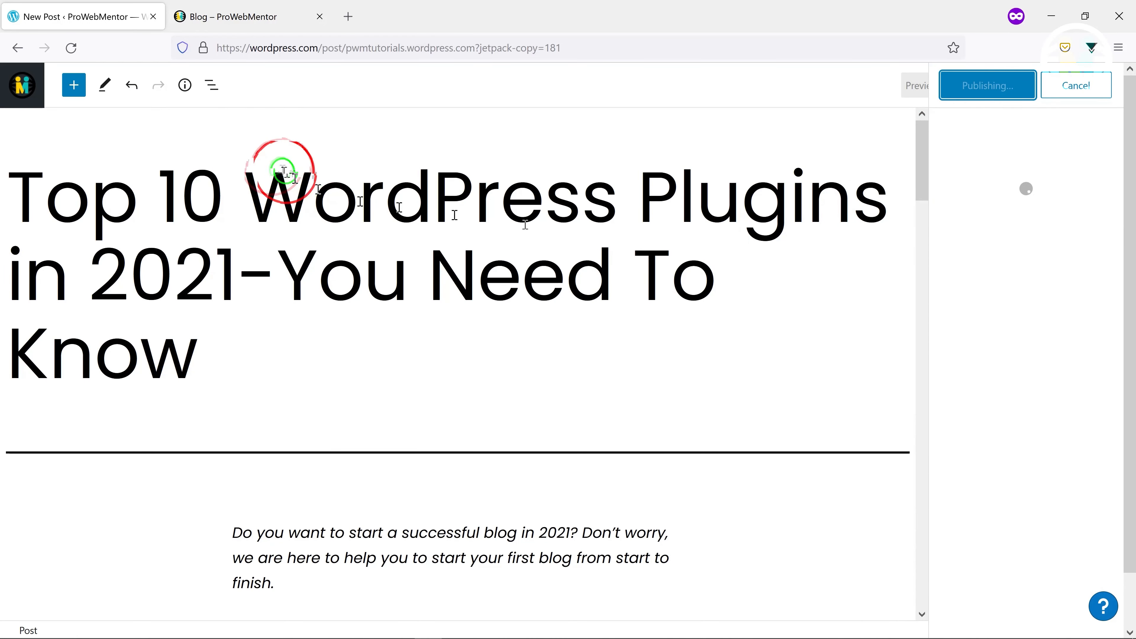
Return to the posts list and make a copy of the "Top 10 WordPress Plugins in 2021-You Need To Know" post
{"action": "left_click", "coordinate": [19, 92]}
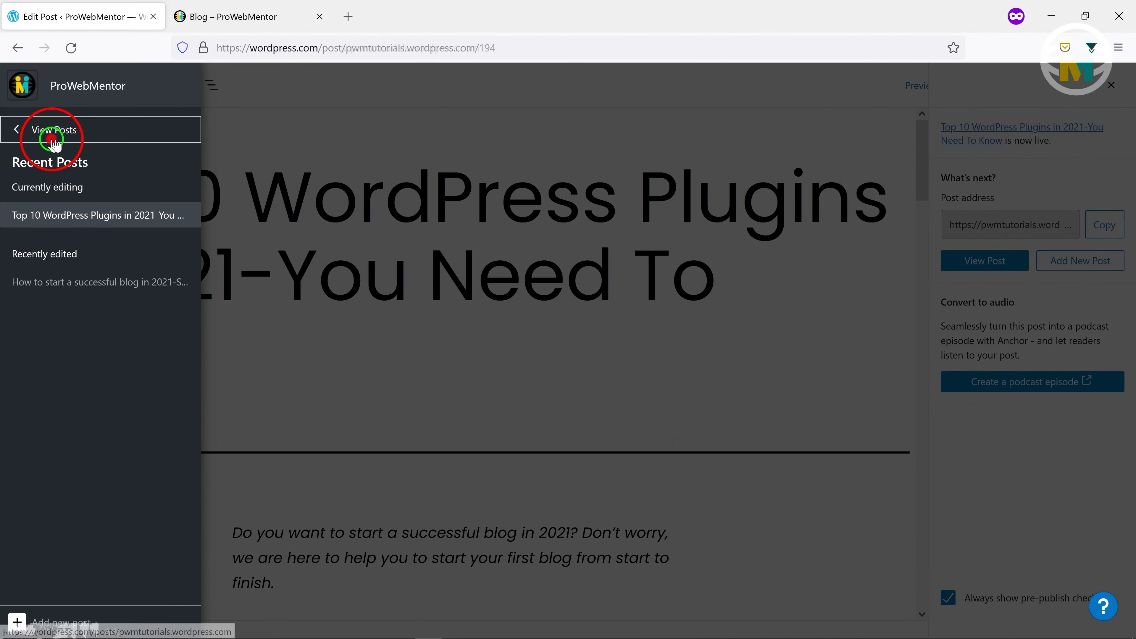
{"action": "left_click", "coordinate": [51, 129]}
{"action": "left_click", "coordinate": [1024, 293]}
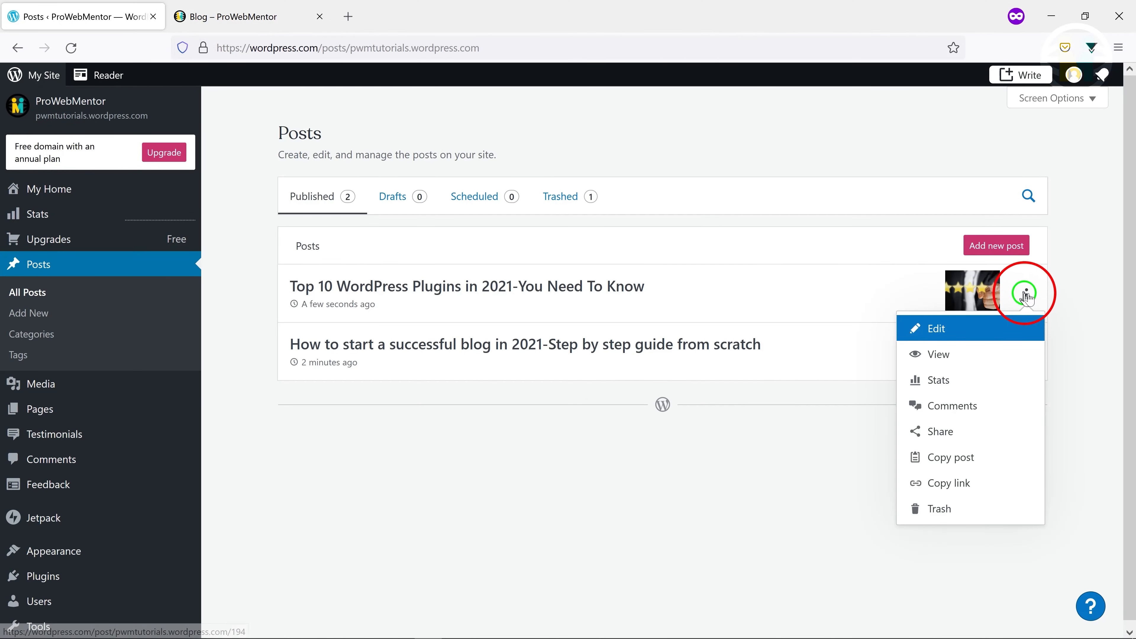
{"action": "left_click", "coordinate": [936, 436]}
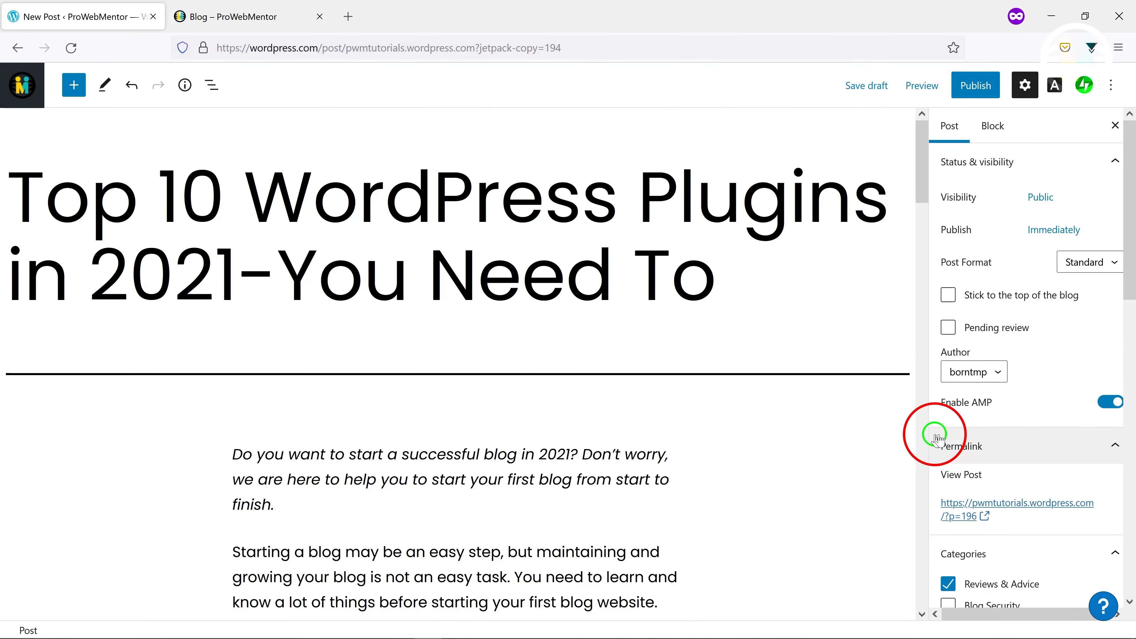
Replace the copied post's title with the sample blog's title "How to do SEO (Search Engine Optimization) of WordPress Blog:"
{"action": "left_click", "coordinate": [248, 17]}
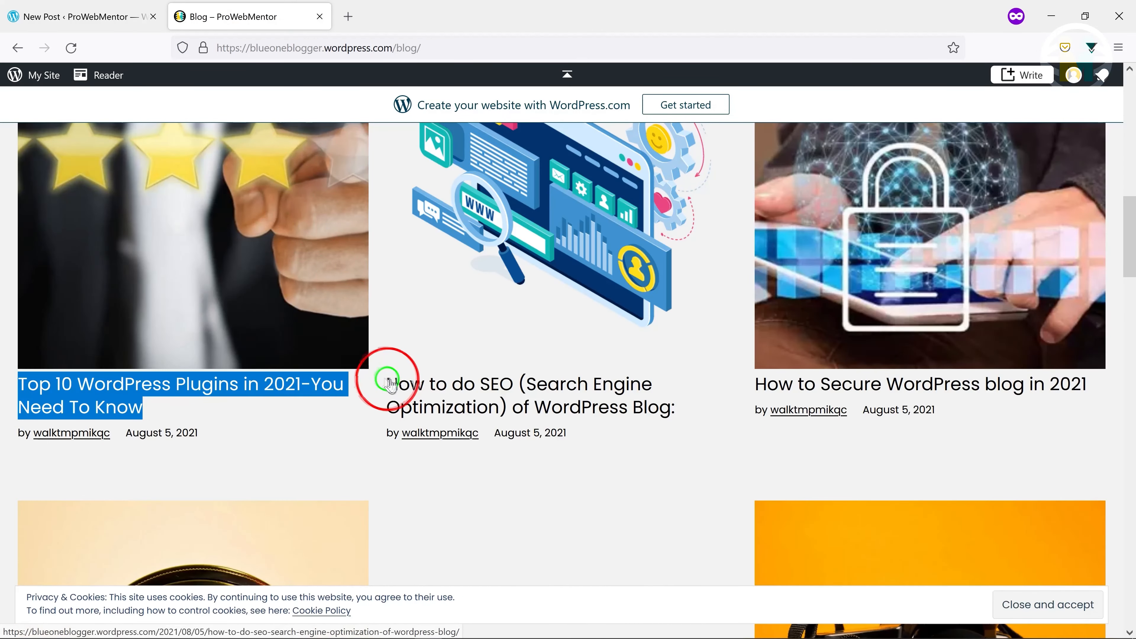
{"action": "left_click_drag", "start_coordinate": [387, 385], "coordinate": [677, 414]}
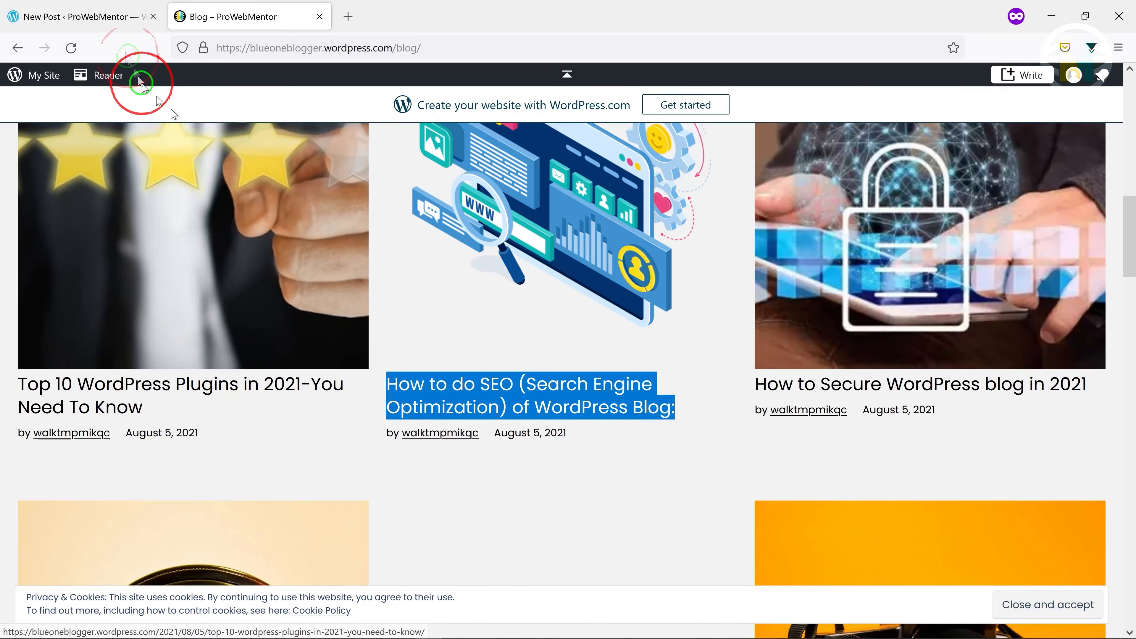
{"action": "left_click", "coordinate": [107, 18]}
{"action": "left_click_drag", "start_coordinate": [250, 345], "coordinate": [3, 192]}
Change the category from Reviews & Advice to WordPress SEO and replace the featured image with the media library's SEO website illustration
{"action": "scroll", "coordinate": [1002, 353], "scroll_direction": "down", "scroll_amount": 5}
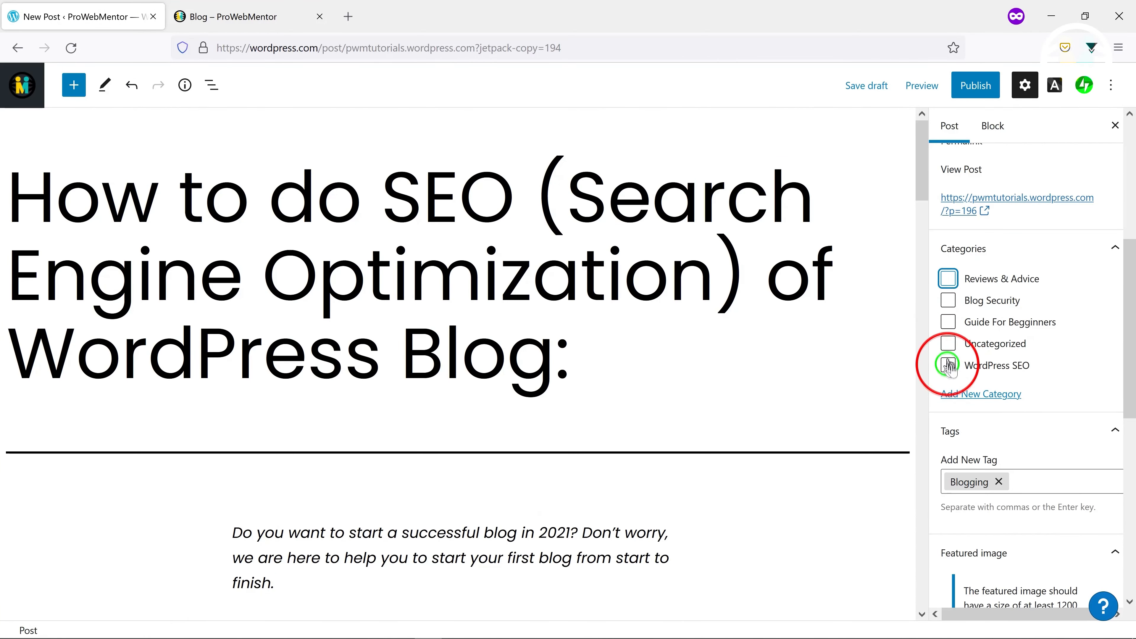
{"action": "left_click", "coordinate": [948, 365]}
{"action": "scroll", "coordinate": [1015, 376], "scroll_direction": "down", "scroll_amount": 6}
{"action": "left_click", "coordinate": [983, 351]}
{"action": "left_click", "coordinate": [1006, 388]}
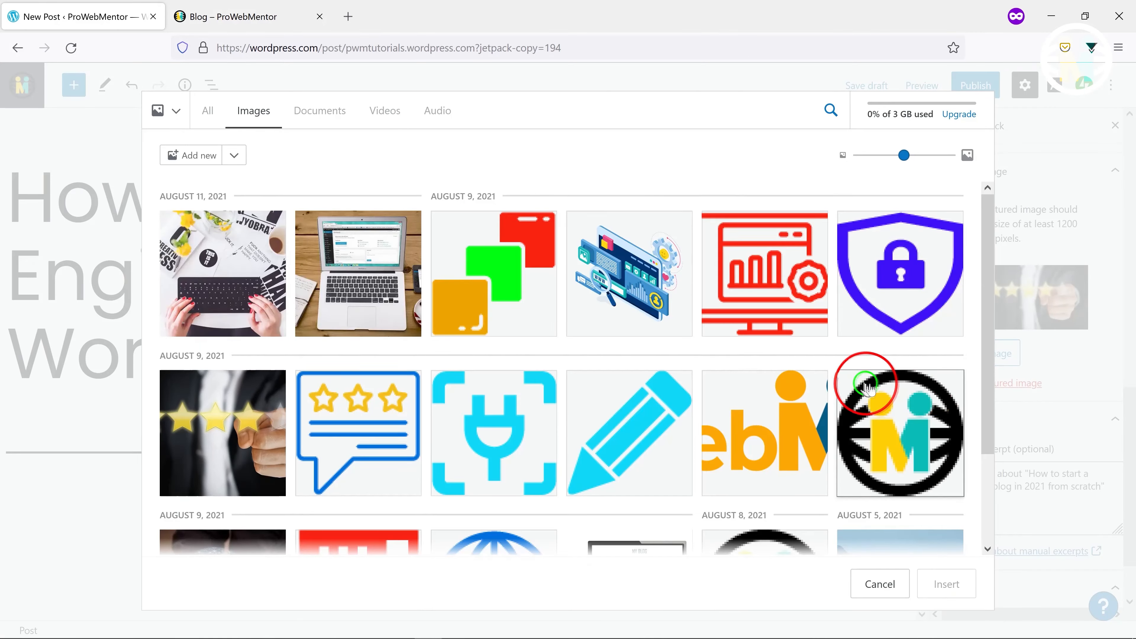
{"action": "left_click", "coordinate": [635, 286]}
{"action": "left_click", "coordinate": [943, 581]}
Publish the "How to do SEO (Search Engine Optimization) of WordPress Blog:" post with the default settings and close the post-publish summary
{"action": "left_click", "coordinate": [971, 87]}
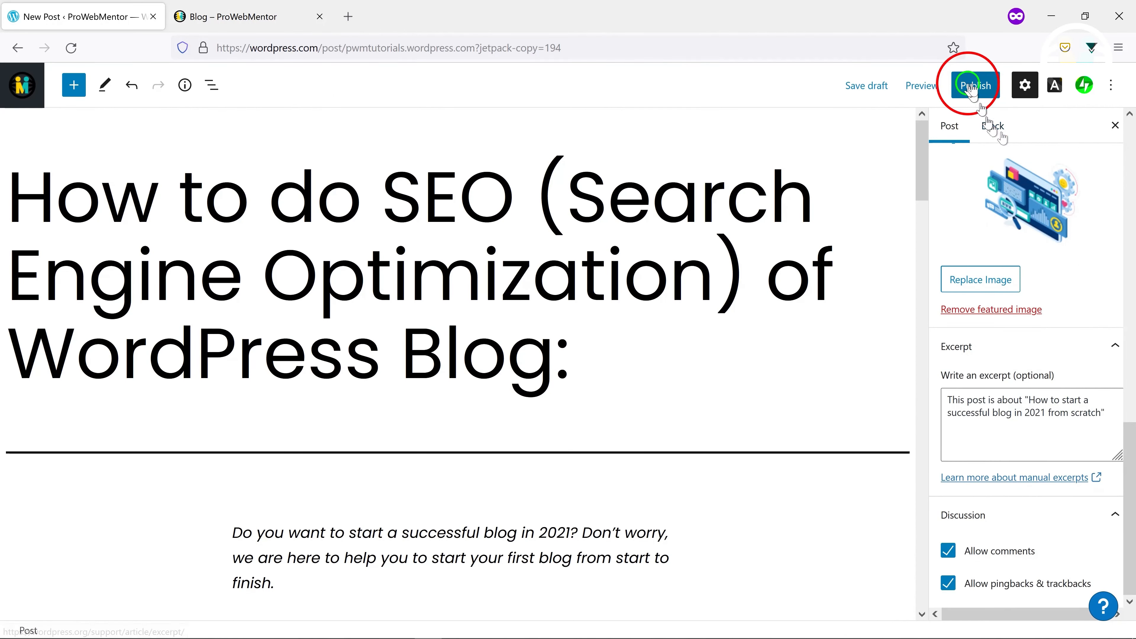
{"action": "left_click", "coordinate": [979, 90]}
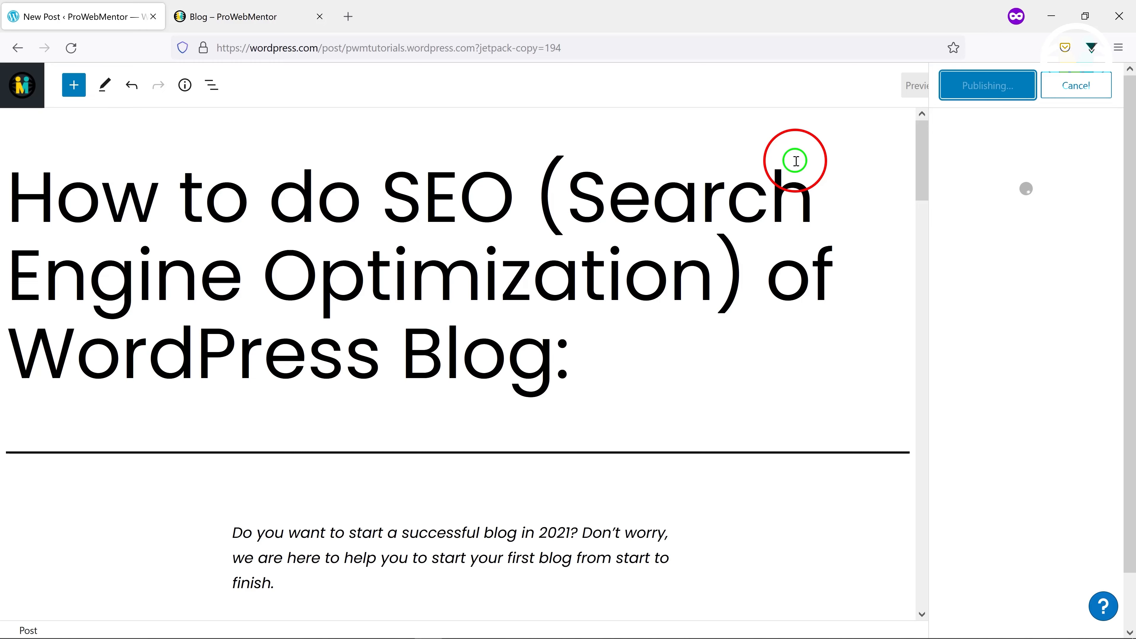
{"action": "left_click", "coordinate": [1107, 90]}
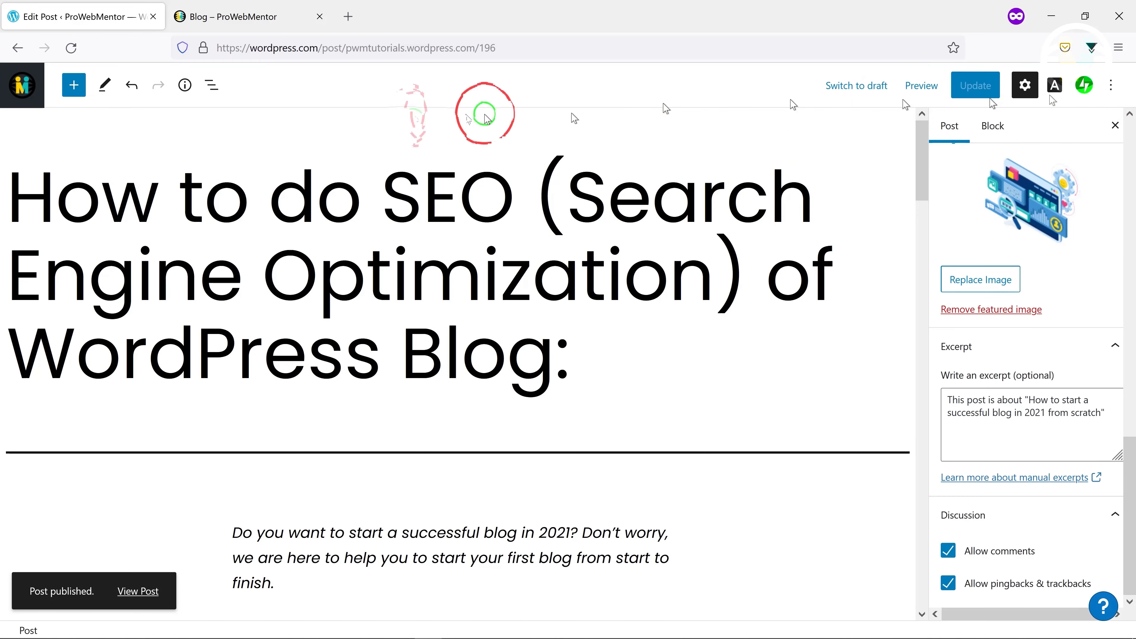
Go back to the posts list and copy the "How to start a successful blog in 2021-Step by step guide from scratch" post
{"action": "left_click", "coordinate": [24, 76]}
{"action": "scroll", "coordinate": [448, 286], "scroll_direction": "down", "scroll_amount": 2}
{"action": "left_click", "coordinate": [1020, 388]}
{"action": "left_click", "coordinate": [944, 487]}
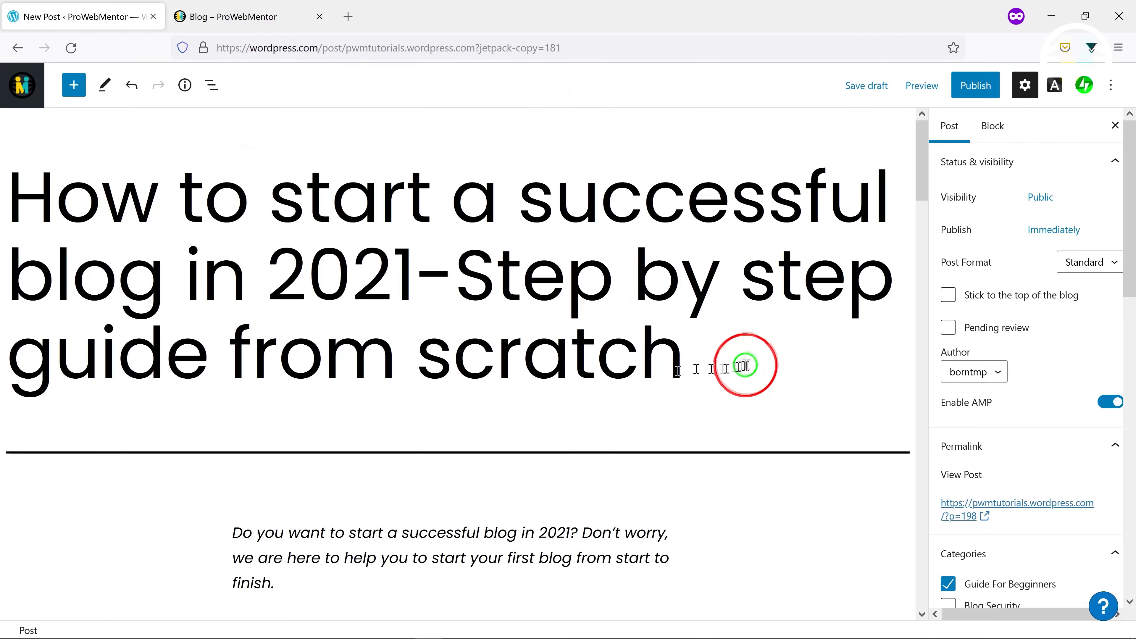
Replace the new copy's title with the sample blog's title "How to Secure WordPress blog in 2021"
{"action": "left_click", "coordinate": [208, 12]}
{"action": "left_click_drag", "start_coordinate": [755, 384], "coordinate": [1082, 394]}
{"action": "key", "text": "ctrl+c"}
{"action": "left_click", "coordinate": [82, 17]}
{"action": "left_click_drag", "start_coordinate": [686, 358], "coordinate": [2, 164]}
{"action": "key", "text": "ctrl+v"}
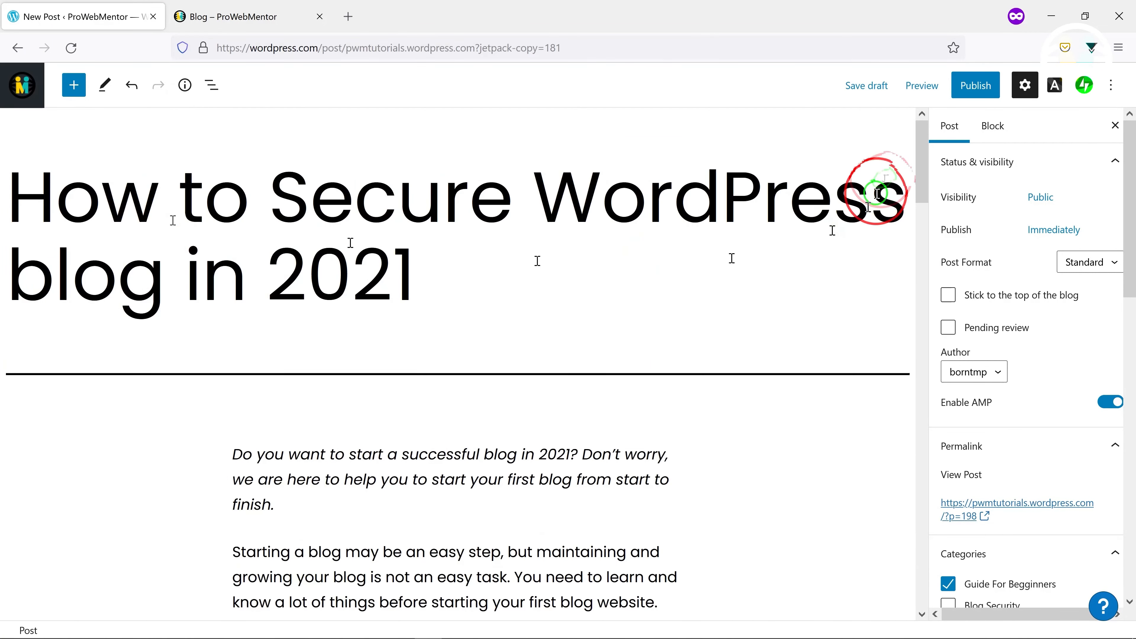
Assign the Blog Security category and replace the featured image with the media library photo of a padlock over a hand-held tablet
{"action": "scroll", "coordinate": [951, 314], "scroll_direction": "down", "scroll_amount": 6}
{"action": "left_click", "coordinate": [947, 299]}
{"action": "scroll", "coordinate": [1029, 447], "scroll_direction": "down", "scroll_amount": 5}
{"action": "left_click", "coordinate": [1008, 521]}
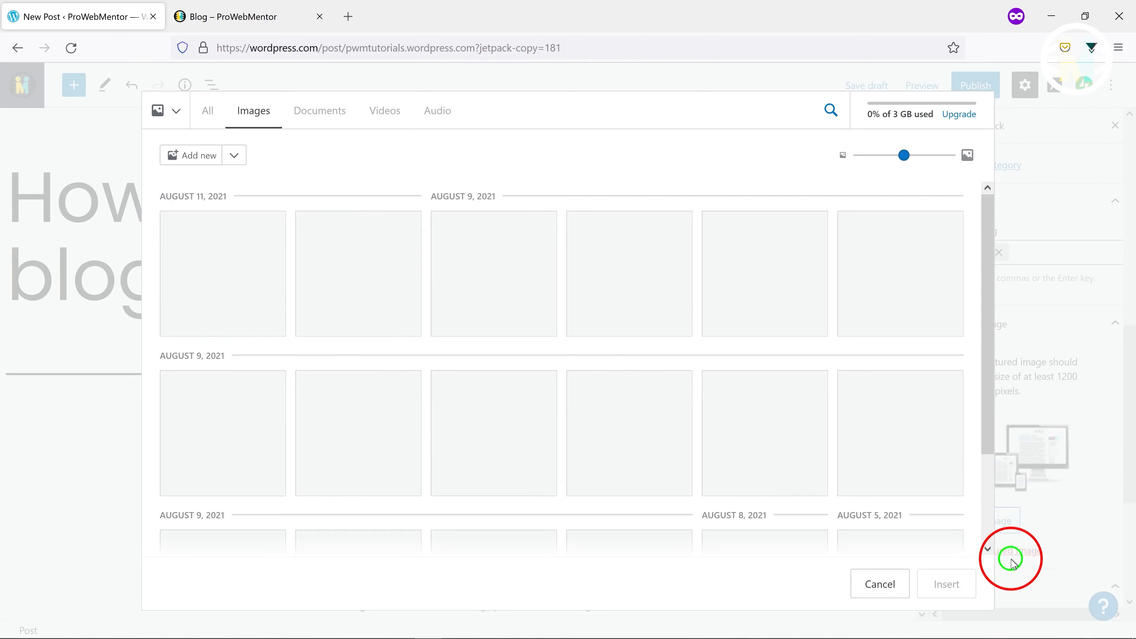
{"action": "scroll", "coordinate": [773, 413], "scroll_direction": "down", "scroll_amount": 3}
{"action": "left_click", "coordinate": [222, 481]}
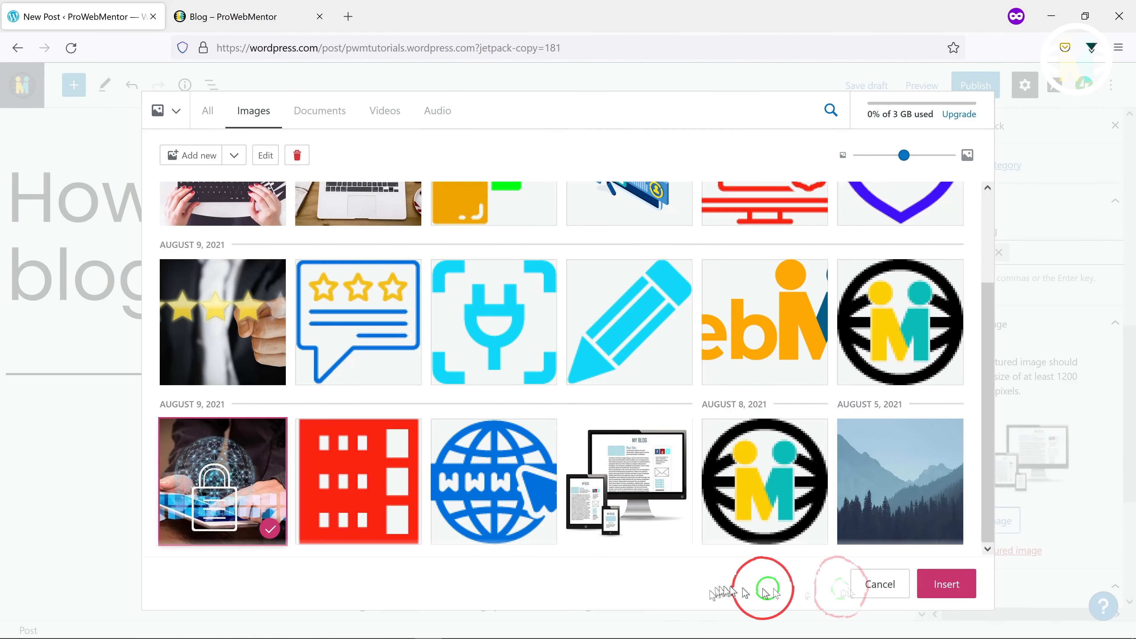
{"action": "left_click", "coordinate": [946, 584]}
Publish the "How to Secure WordPress blog in 2021" post with the default pre-publish settings
{"action": "scroll", "coordinate": [989, 541], "scroll_direction": "down", "scroll_amount": 5}
{"action": "scroll", "coordinate": [988, 493], "scroll_direction": "up", "scroll_amount": 5}
{"action": "left_click", "coordinate": [975, 85]}
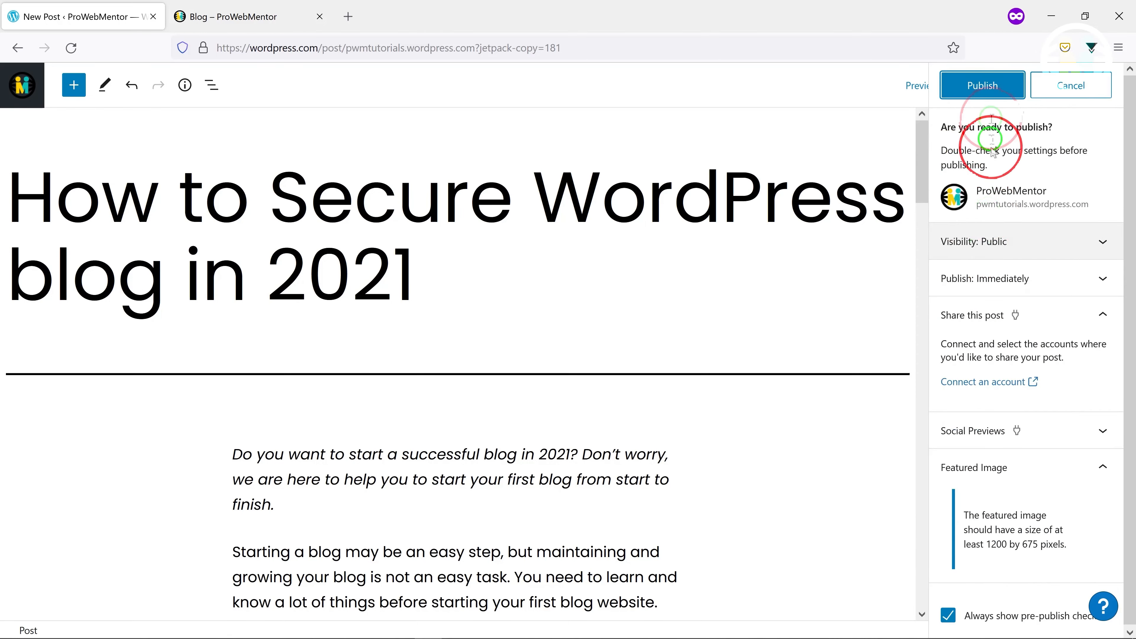
{"action": "left_click", "coordinate": [982, 85]}
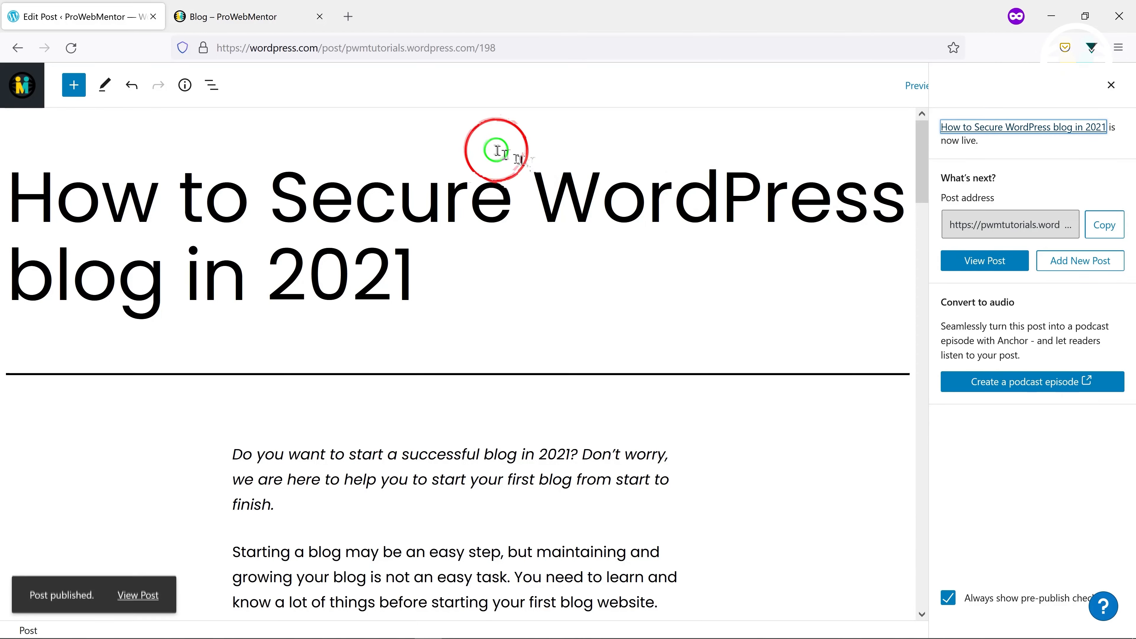
Return to the posts list and duplicate the "How to start a successful blog in 2021-Step by step guide from scratch" post again
{"action": "left_click", "coordinate": [22, 74]}
{"action": "left_click", "coordinate": [1019, 381]}
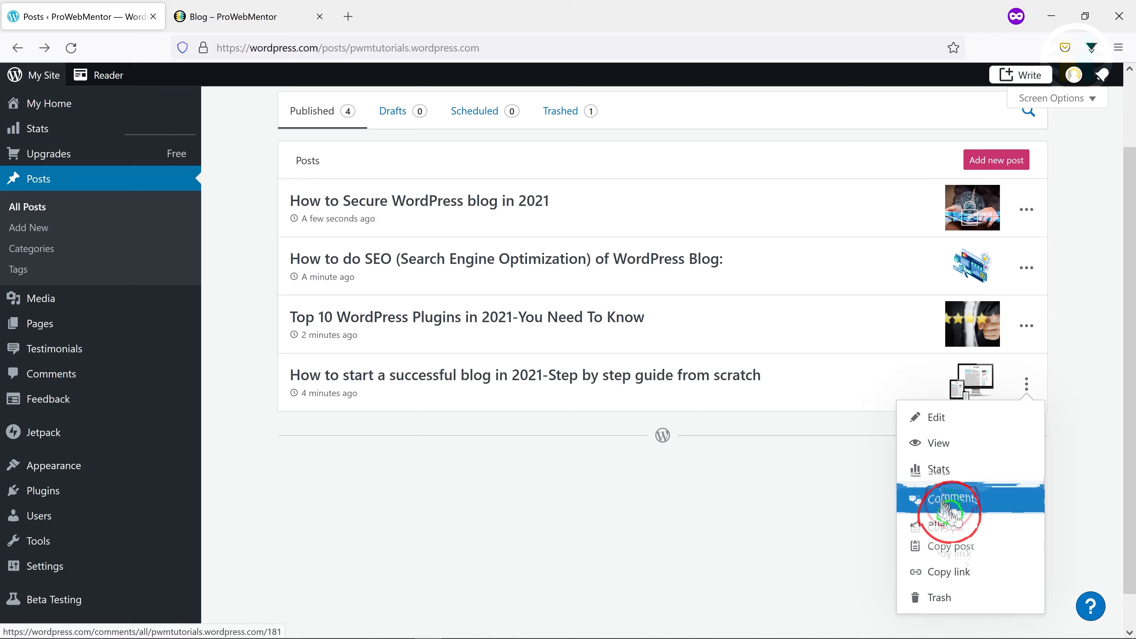
{"action": "left_click", "coordinate": [939, 500]}
Reword the duplicated post's title to "How to create a WordPress Website:"
{"action": "left_click_drag", "start_coordinate": [677, 373], "coordinate": [336, 240]}
{"action": "type", "text": "C"}
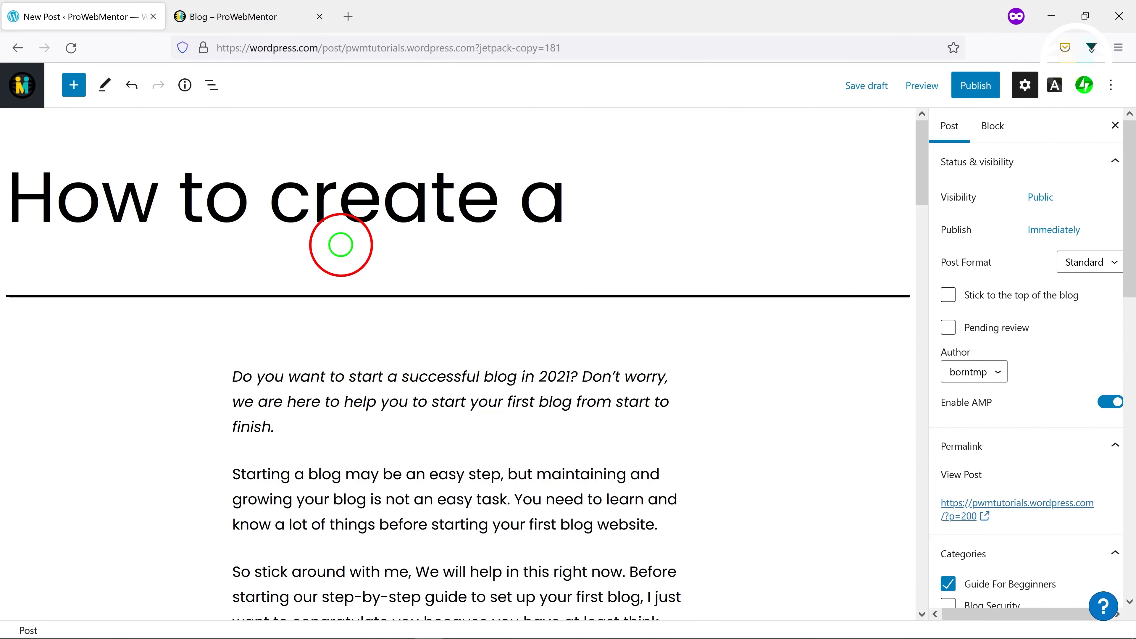
{"action": "type", "text": "reate a WordPress Website:"}
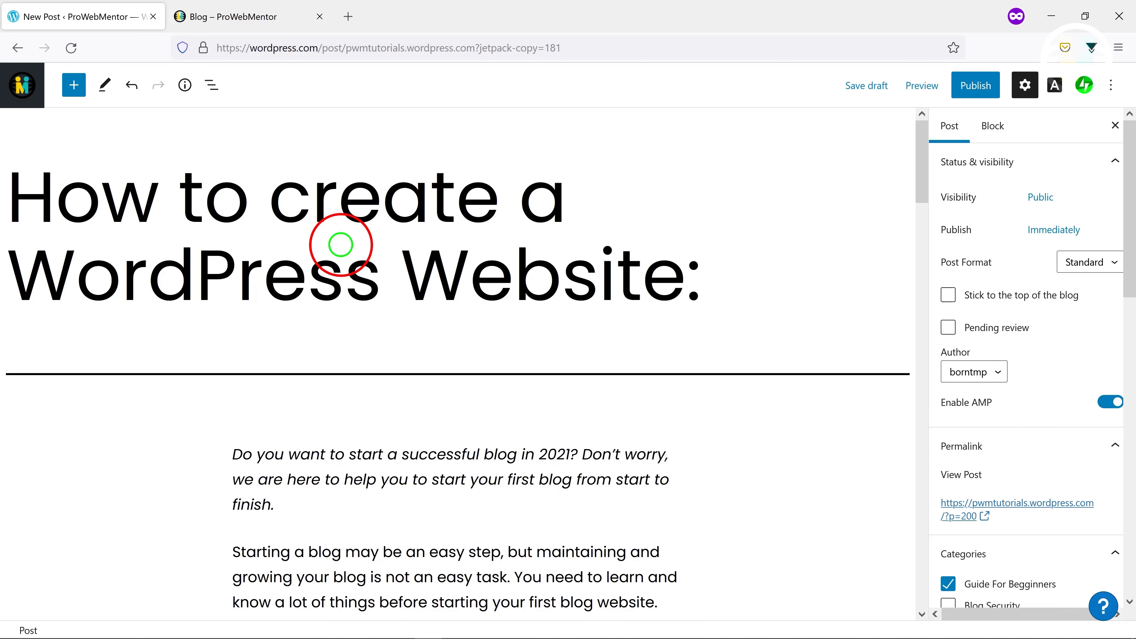
Replace the featured image with the media library photo of hands typing on a black keyboard
{"action": "scroll", "coordinate": [946, 355], "scroll_direction": "down", "scroll_amount": 5}
{"action": "scroll", "coordinate": [1014, 514], "scroll_direction": "down", "scroll_amount": 8}
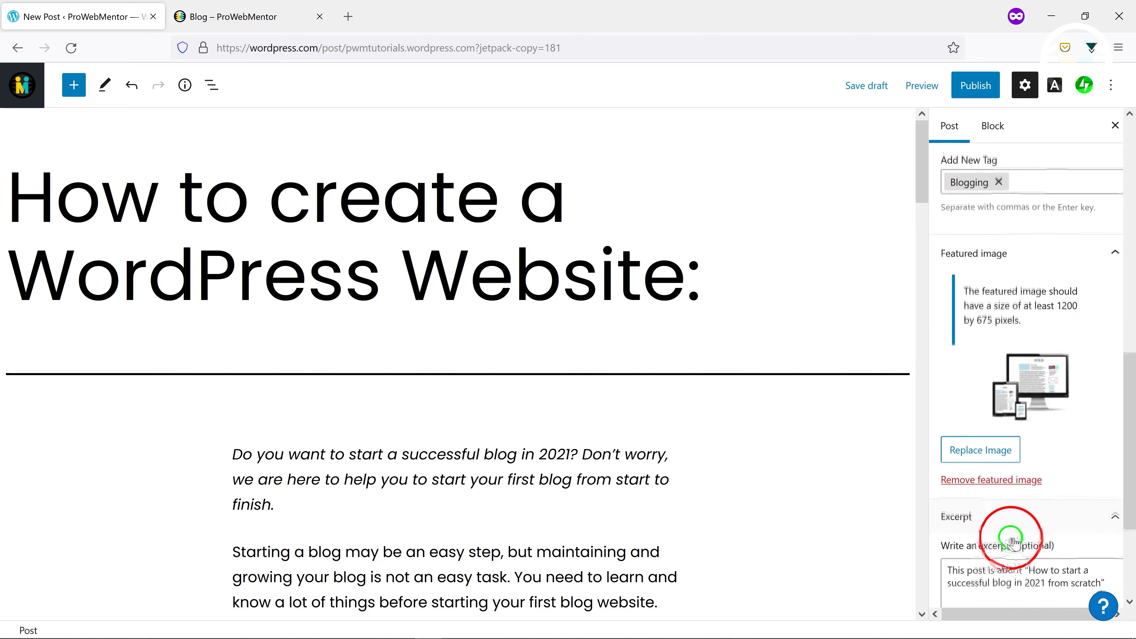
{"action": "left_click", "coordinate": [997, 447]}
{"action": "left_click", "coordinate": [1004, 475]}
{"action": "left_click", "coordinate": [254, 299]}
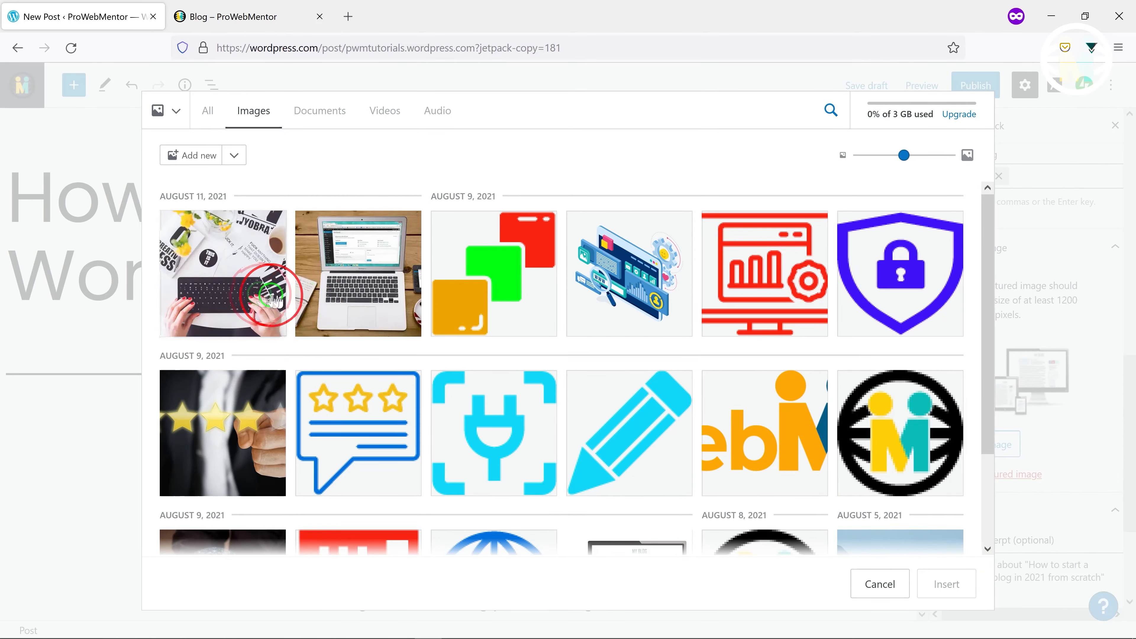
{"action": "left_click", "coordinate": [957, 582]}
Publish the "How to create a WordPress Website:" post with the default pre-publish settings
{"action": "left_click", "coordinate": [975, 85]}
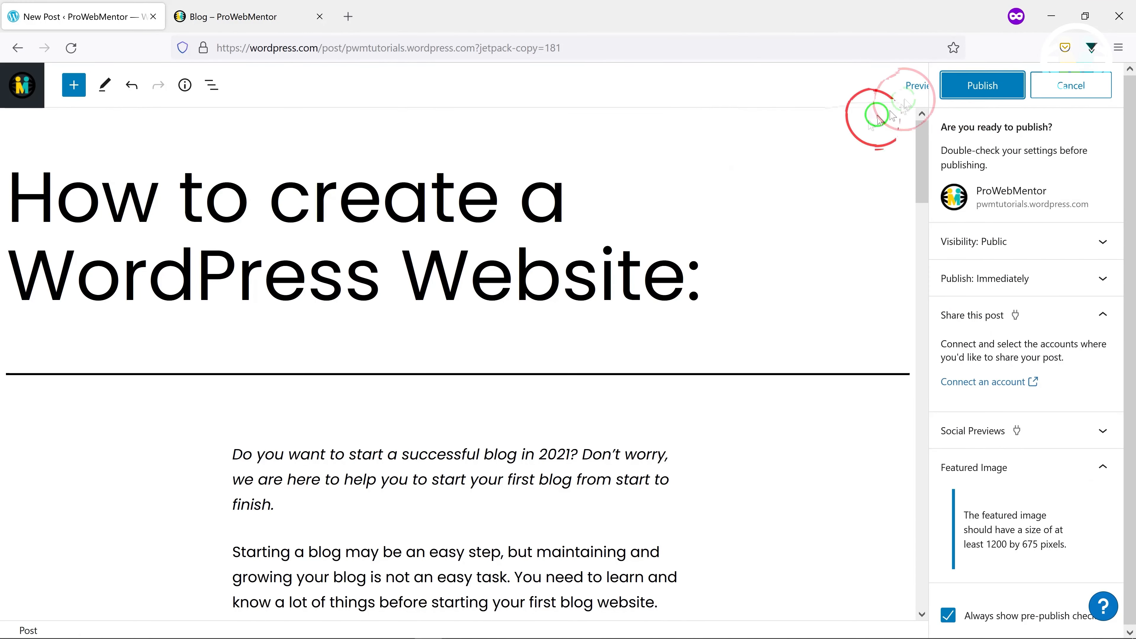
{"action": "left_click", "coordinate": [984, 85]}
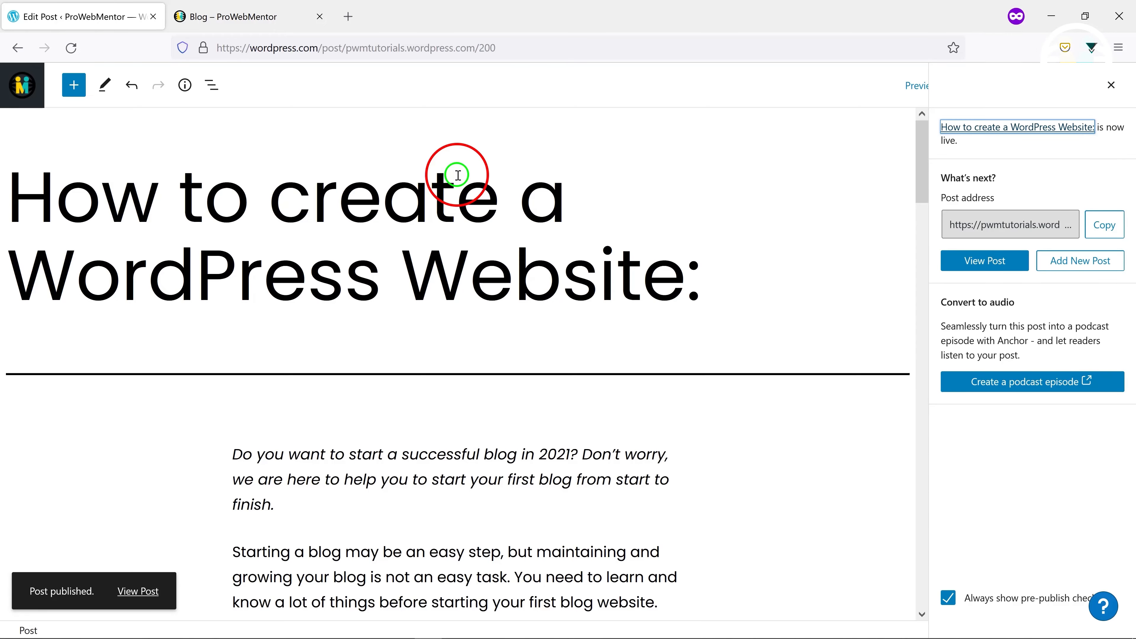
Go back to the posts list and make one more copy of the "How to start a successful blog in 2021" post
{"action": "left_click", "coordinate": [17, 47]}
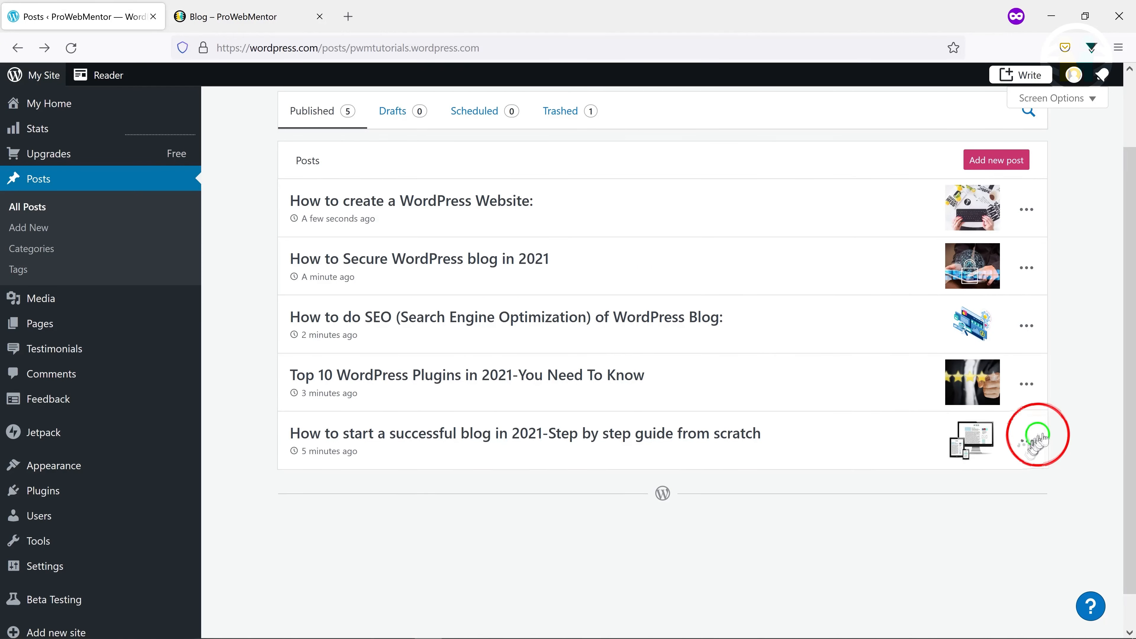
{"action": "left_click", "coordinate": [1026, 442]}
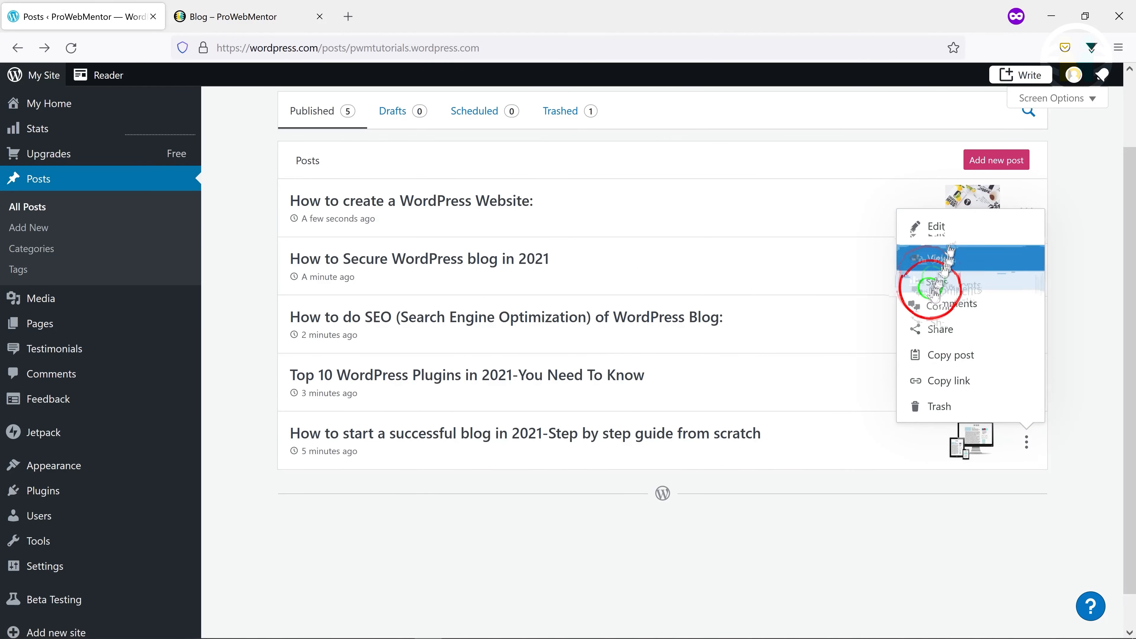
{"action": "left_click", "coordinate": [937, 382]}
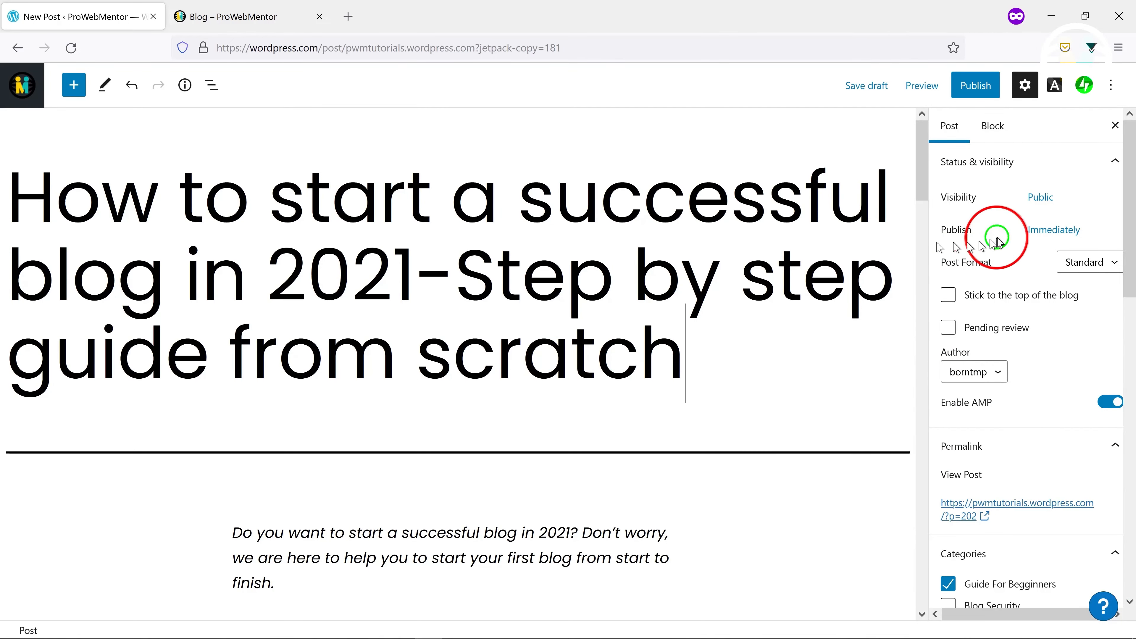
Replace the new copy's featured image with another picture from the media library
{"action": "scroll", "coordinate": [991, 269], "scroll_direction": "down", "scroll_amount": 5}
{"action": "scroll", "coordinate": [983, 403], "scroll_direction": "down", "scroll_amount": 5}
{"action": "left_click", "coordinate": [975, 371]}
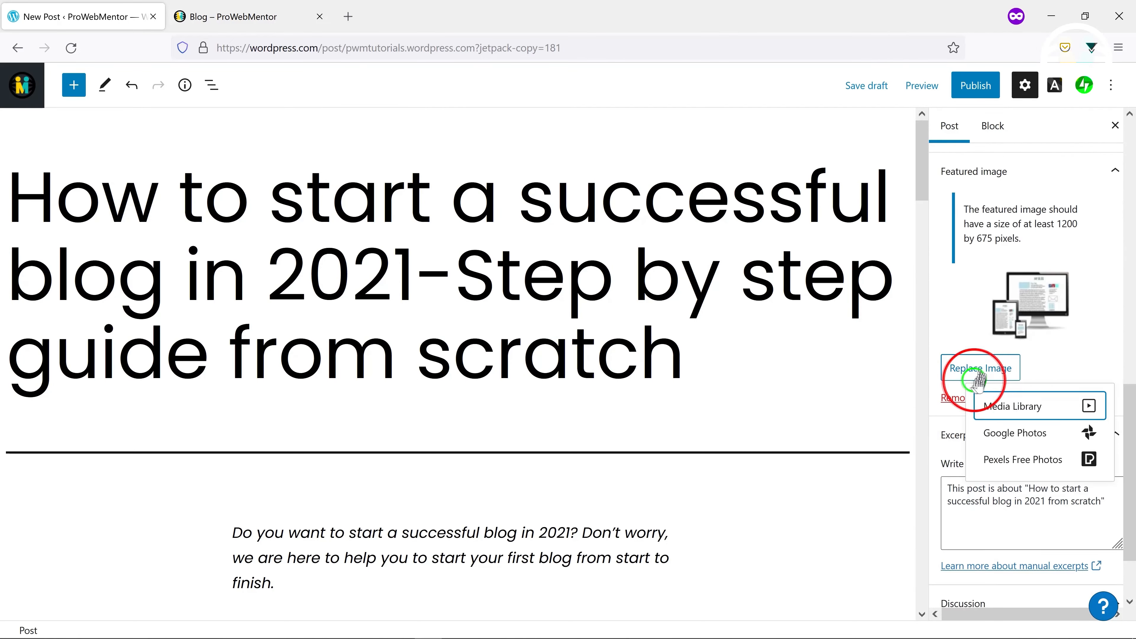
{"action": "left_click", "coordinate": [1006, 404]}
{"action": "left_click", "coordinate": [946, 583]}
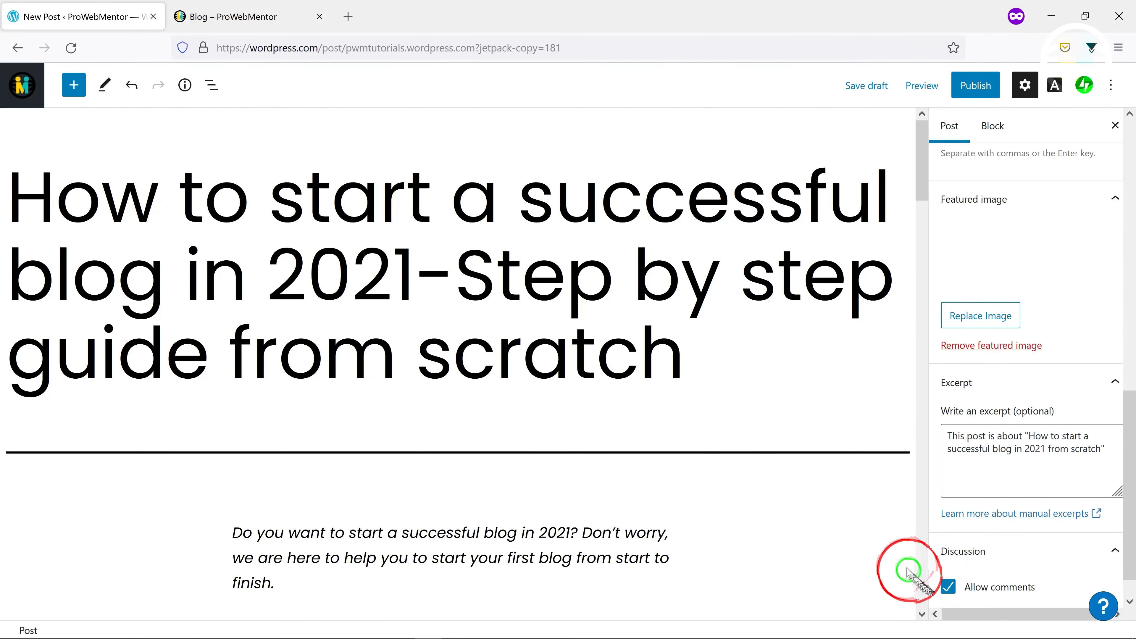
Publish the post "How to start a successful blog in 2021-Step by step guide from scratch" and return to the posts list
{"action": "left_click", "coordinate": [974, 85]}
{"action": "left_click", "coordinate": [979, 86]}
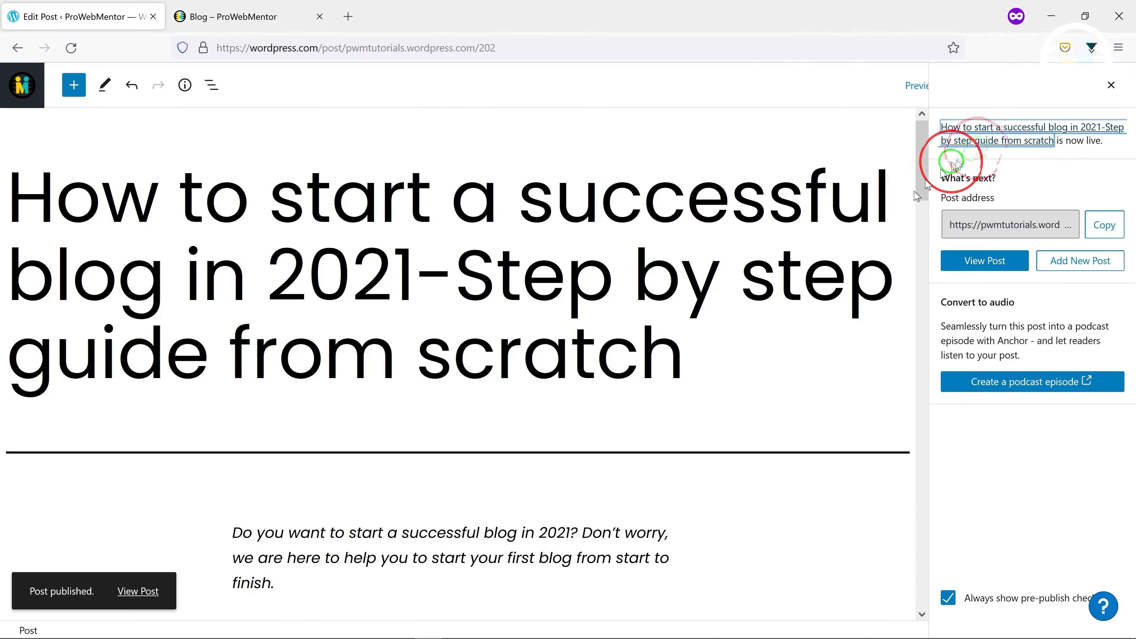
{"action": "left_click", "coordinate": [17, 48]}
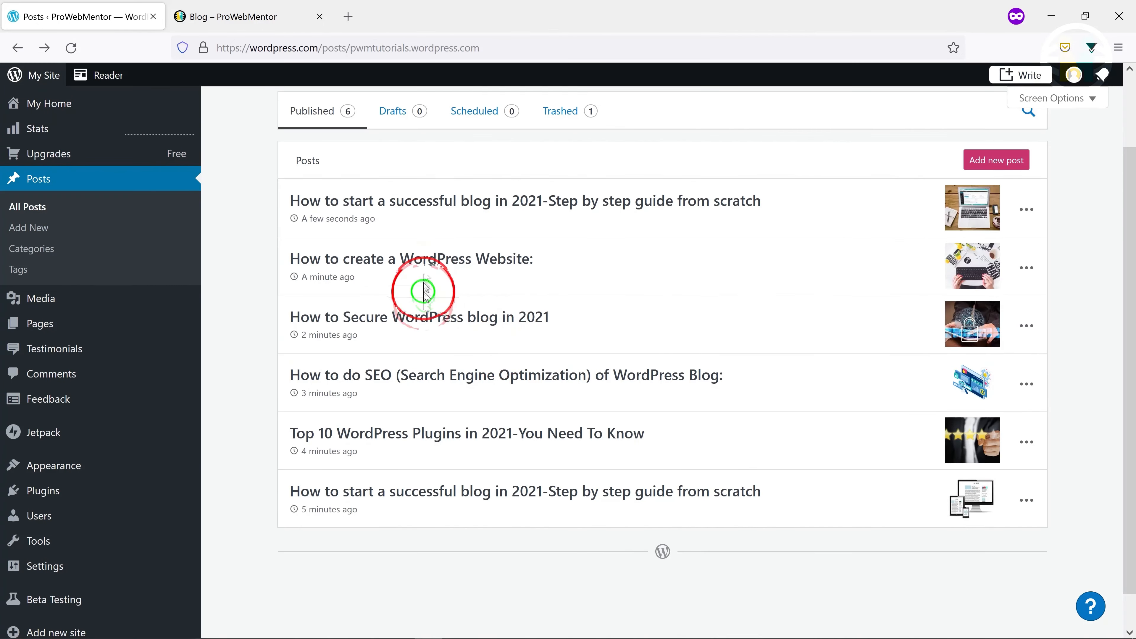
{"action": "scroll", "coordinate": [581, 447], "scroll_direction": "down", "scroll_amount": 1}
{"action": "scroll", "coordinate": [621, 378], "scroll_direction": "up", "scroll_amount": 2}
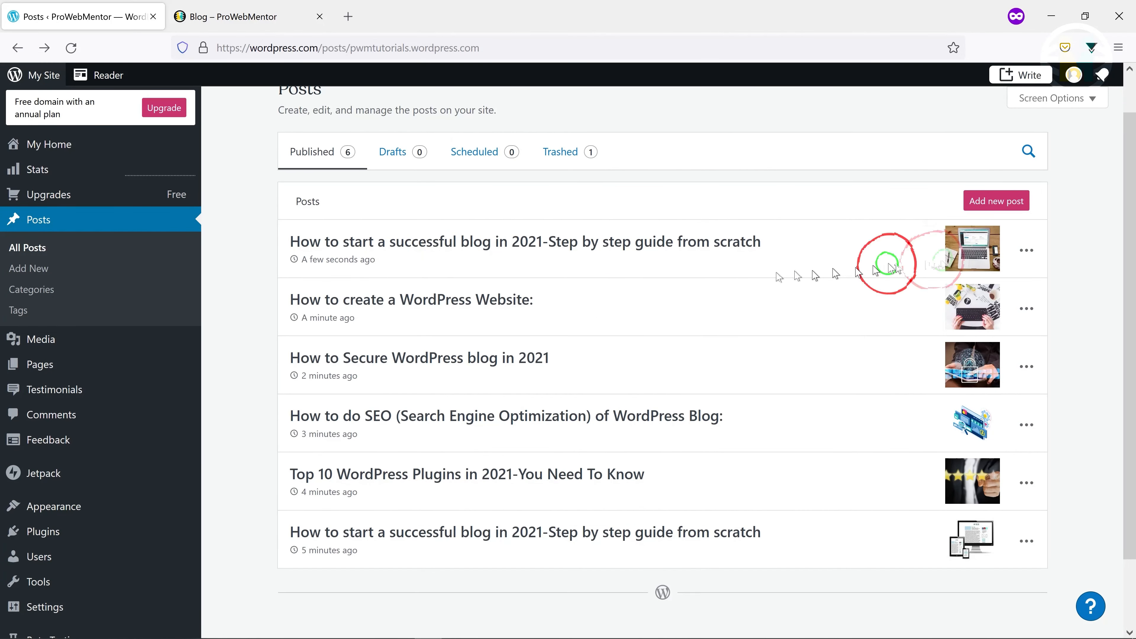
Look over the layout of the reference Blog page in the other browser tab
{"action": "left_click", "coordinate": [230, 17]}
{"action": "scroll", "coordinate": [501, 203], "scroll_direction": "up", "scroll_amount": 15}
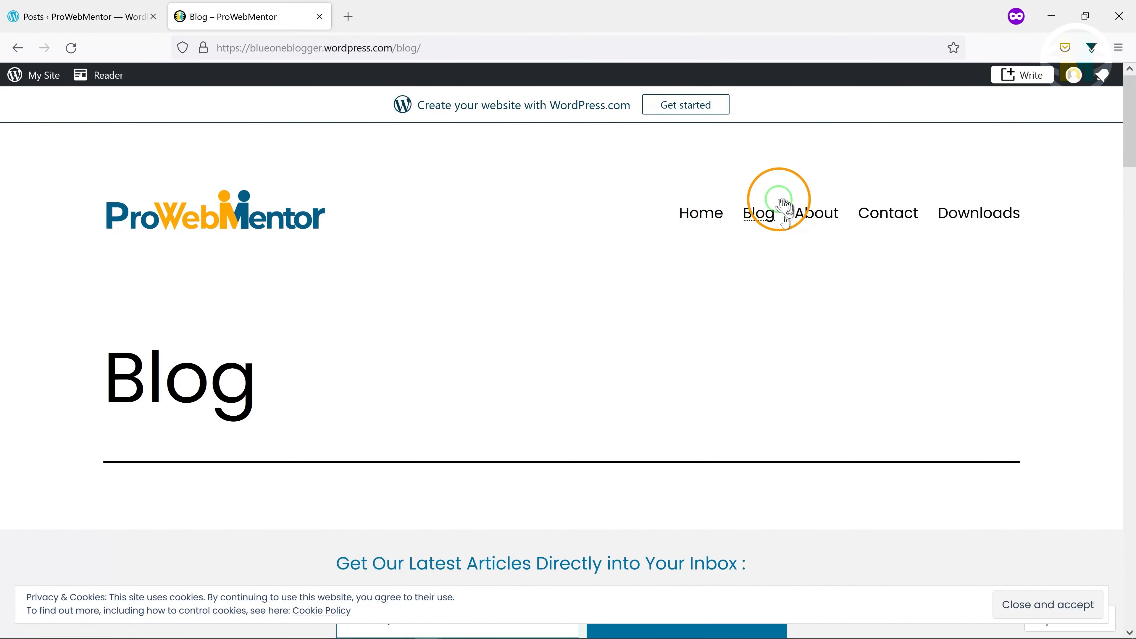
{"action": "scroll", "coordinate": [597, 443], "scroll_direction": "down", "scroll_amount": 12}
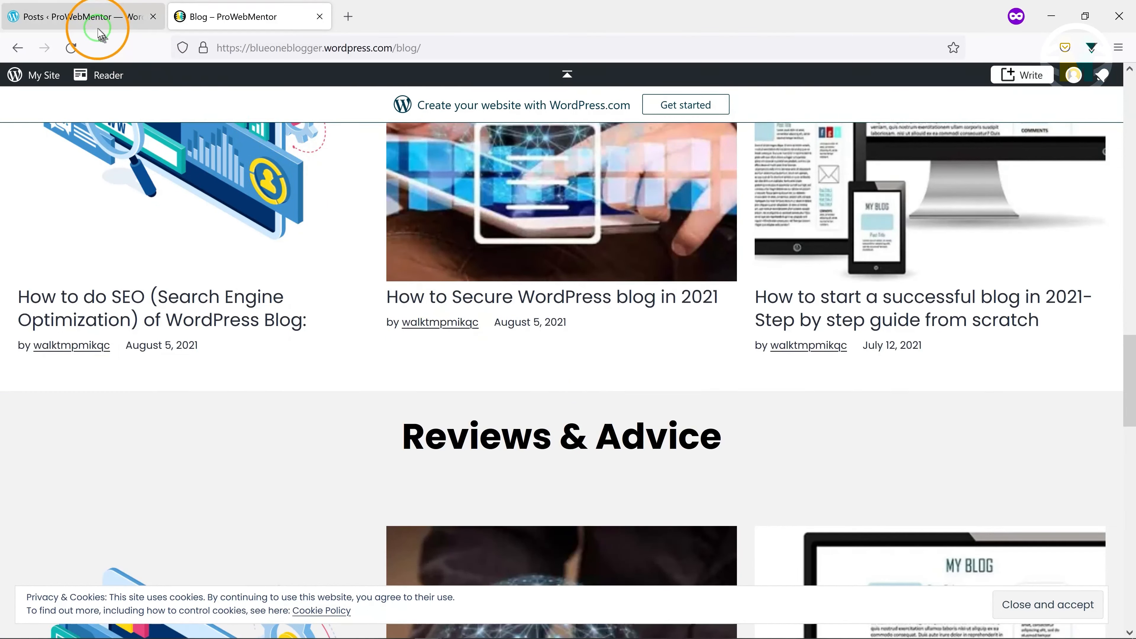
Return to the site dashboard, open the pages list and check which actions the Blog page offers
{"action": "left_click", "coordinate": [87, 17]}
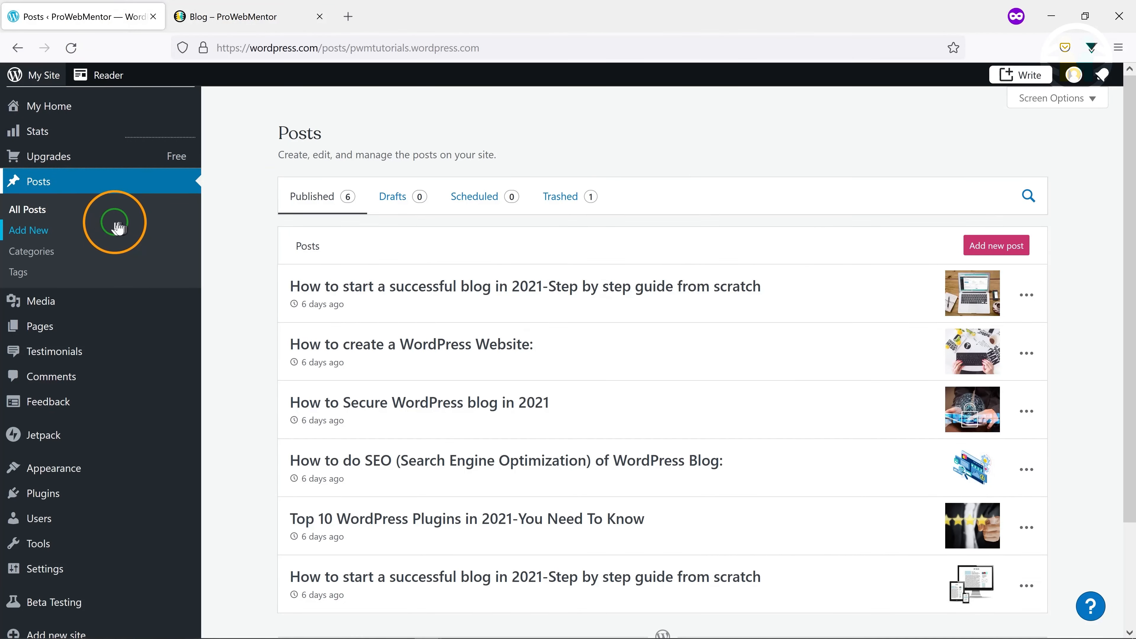
{"action": "left_click", "coordinate": [38, 327]}
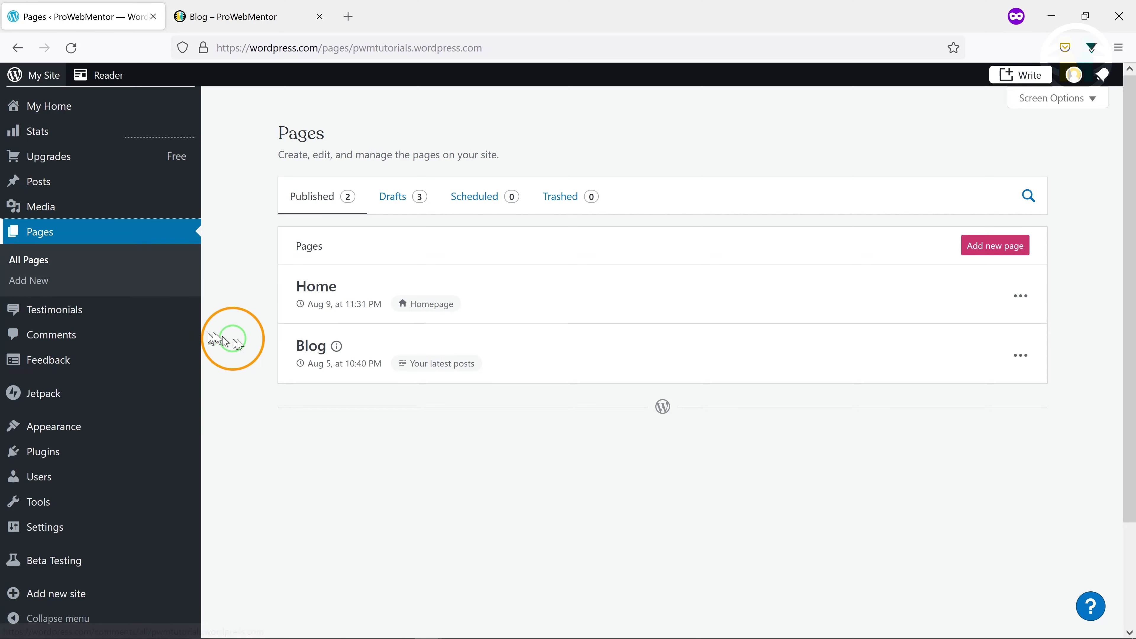
{"action": "left_click_drag", "start_coordinate": [308, 351], "coordinate": [327, 352]}
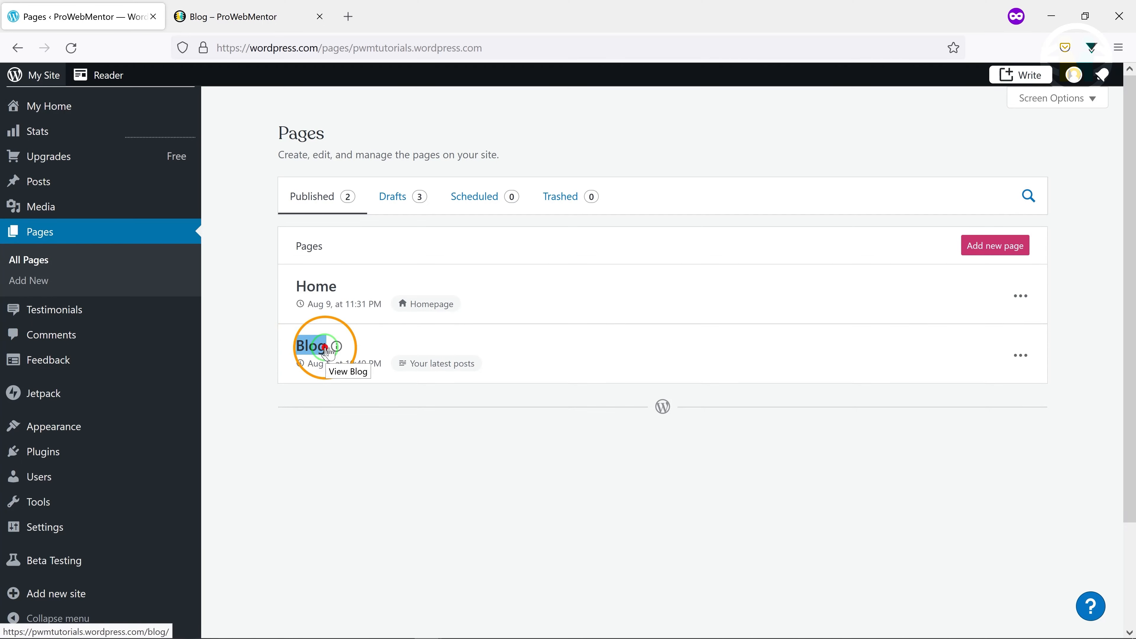
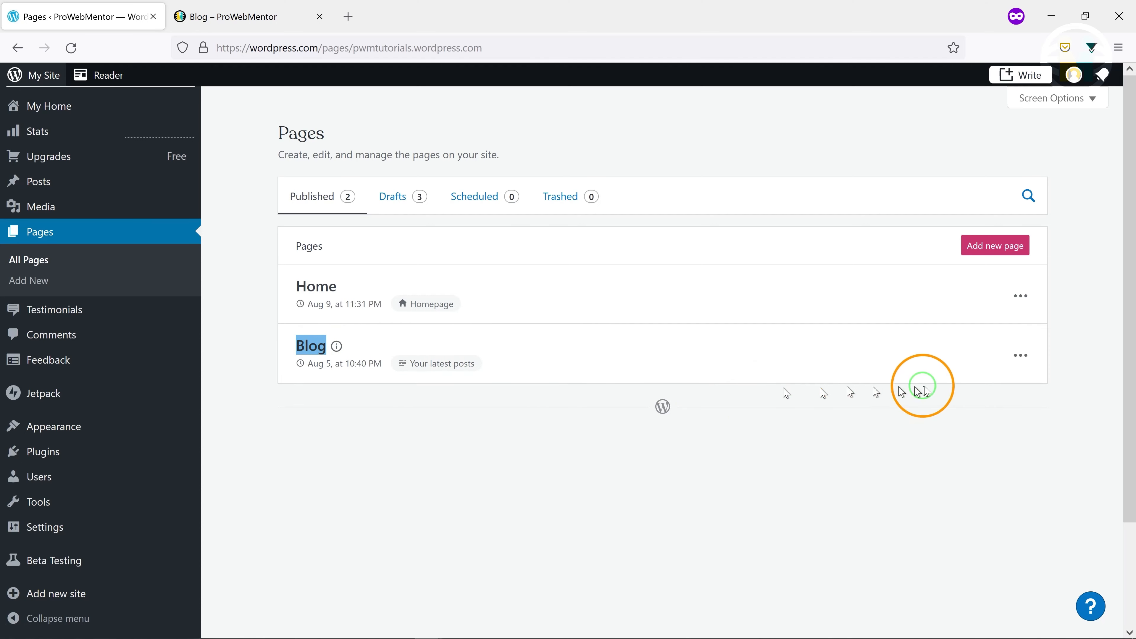
{"action": "left_click", "coordinate": [1021, 356]}
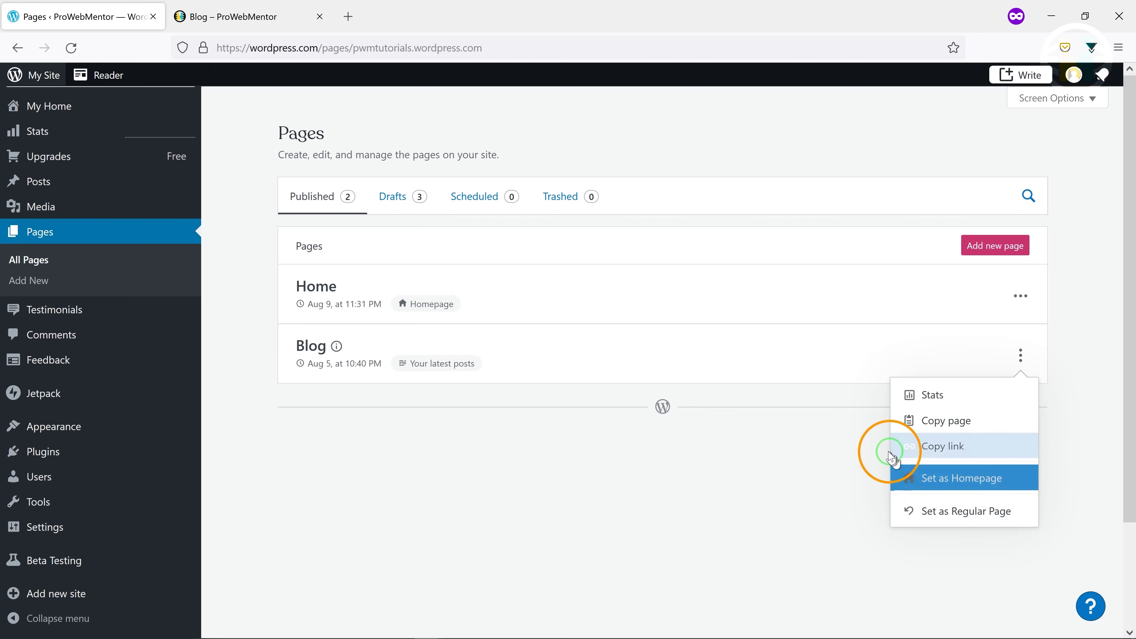
{"action": "left_click", "coordinate": [875, 447]}
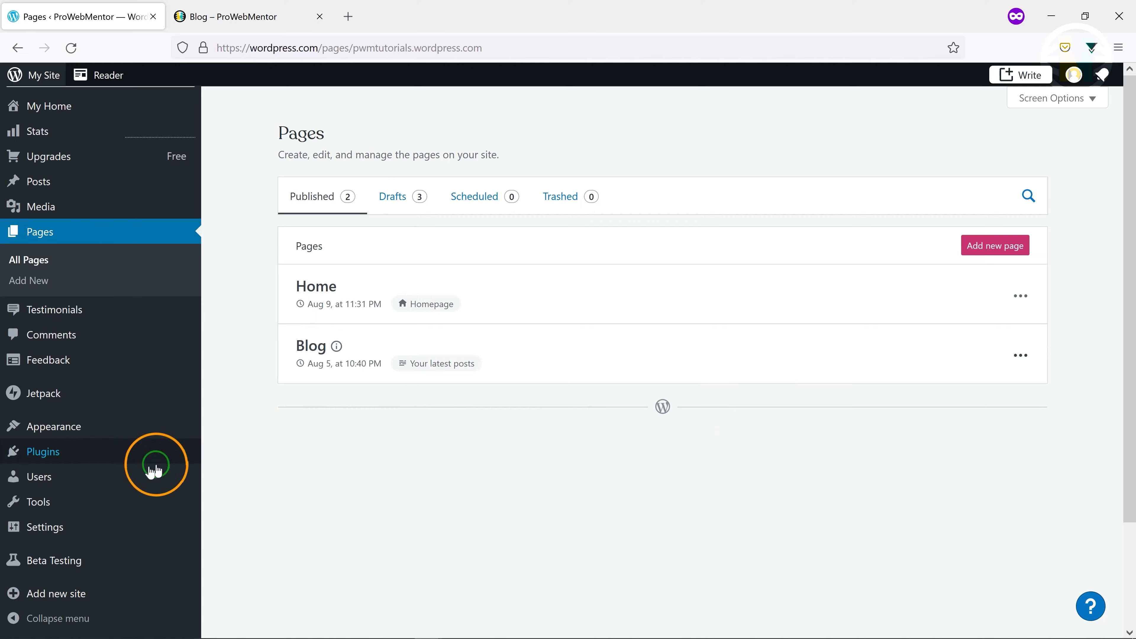
In the Reading settings, reset the posts page to "— Select —" and save the changes
{"action": "left_click", "coordinate": [54, 526]}
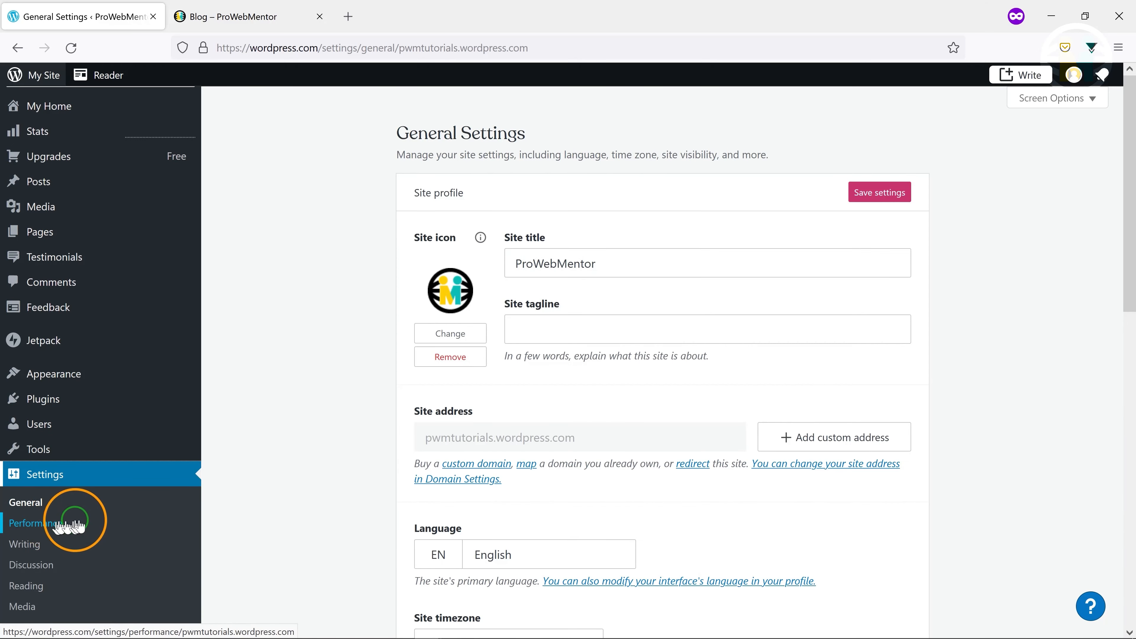
{"action": "left_click", "coordinate": [34, 581]}
{"action": "left_click", "coordinate": [488, 207]}
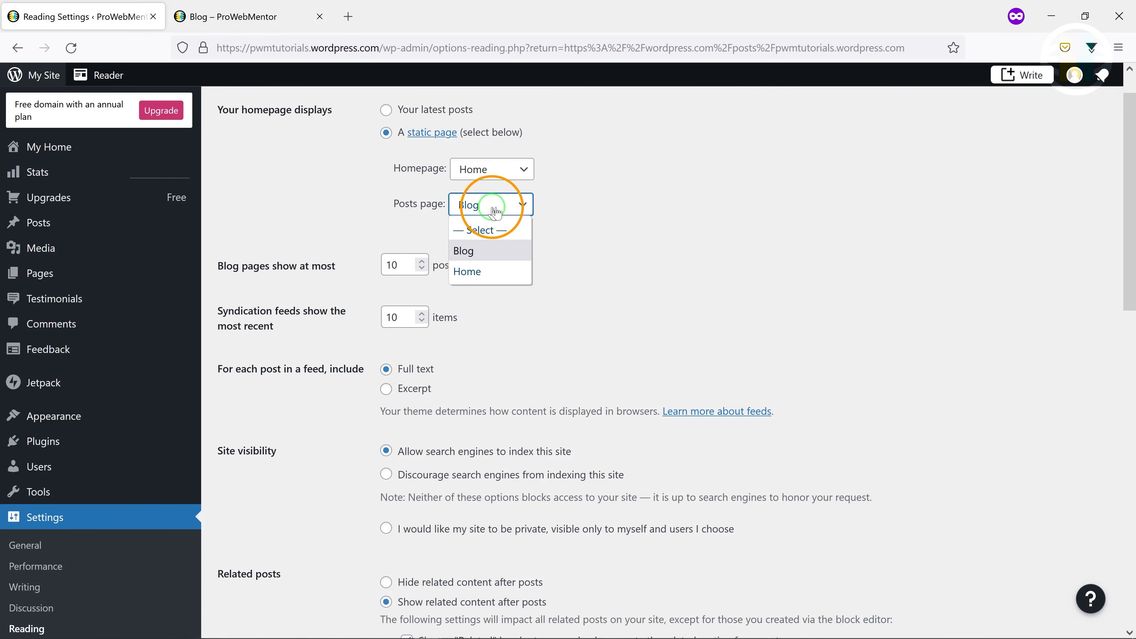
{"action": "left_click", "coordinate": [483, 230]}
{"action": "scroll", "coordinate": [369, 197], "scroll_direction": "down", "scroll_amount": 15}
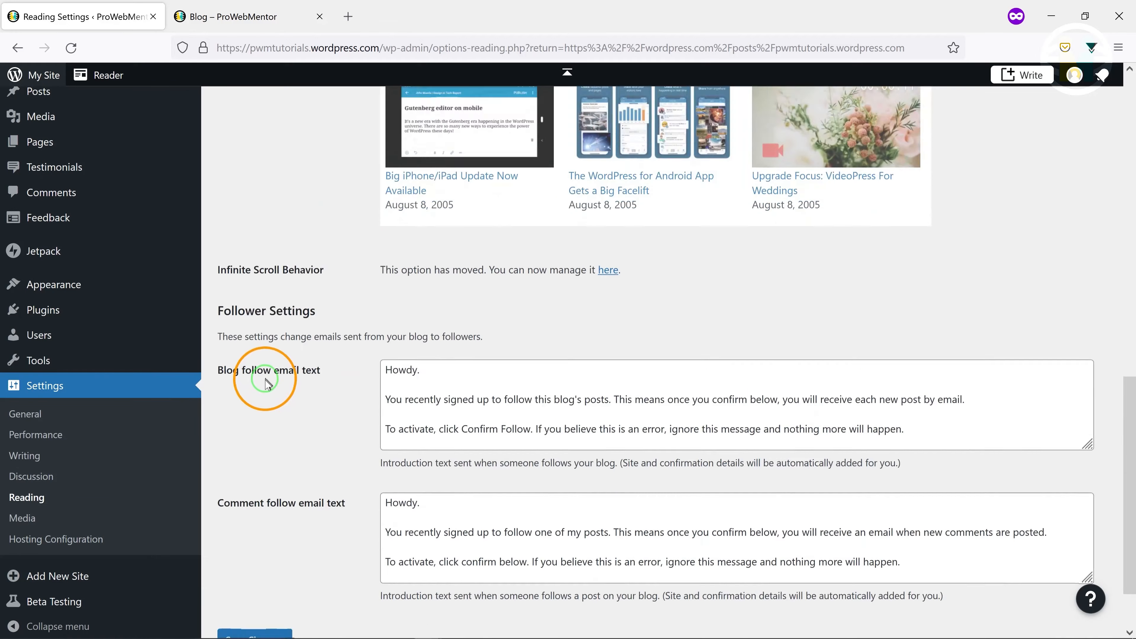
{"action": "left_click", "coordinate": [256, 559]}
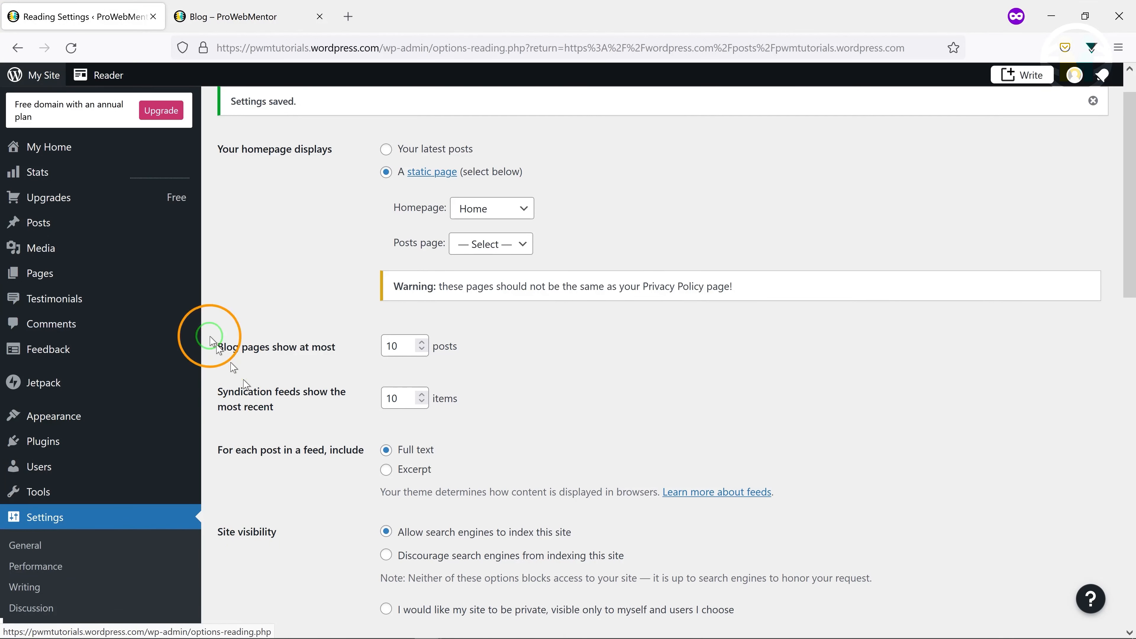
Move the existing Blog page to the trash from the pages list
{"action": "left_click", "coordinate": [60, 273]}
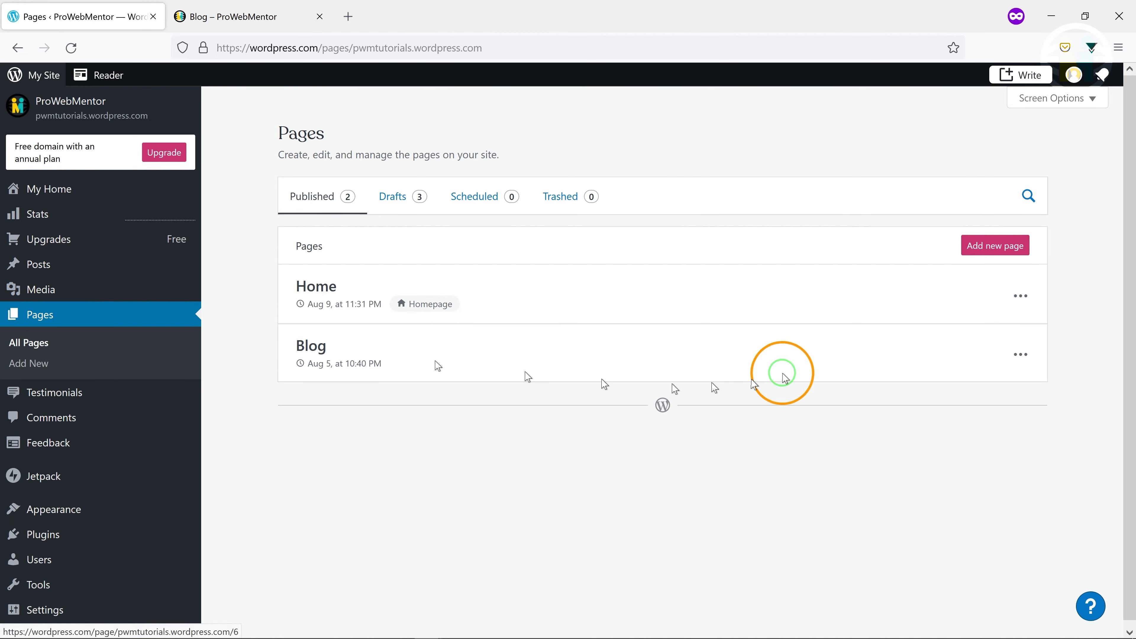
{"action": "left_click", "coordinate": [1018, 356]}
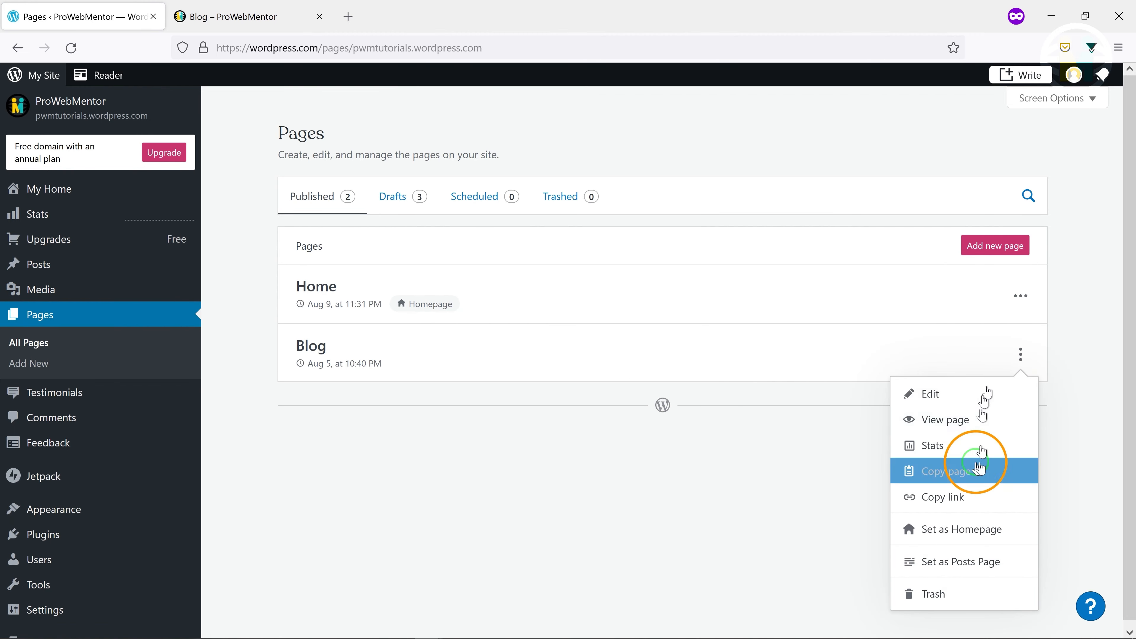
{"action": "left_click", "coordinate": [939, 594]}
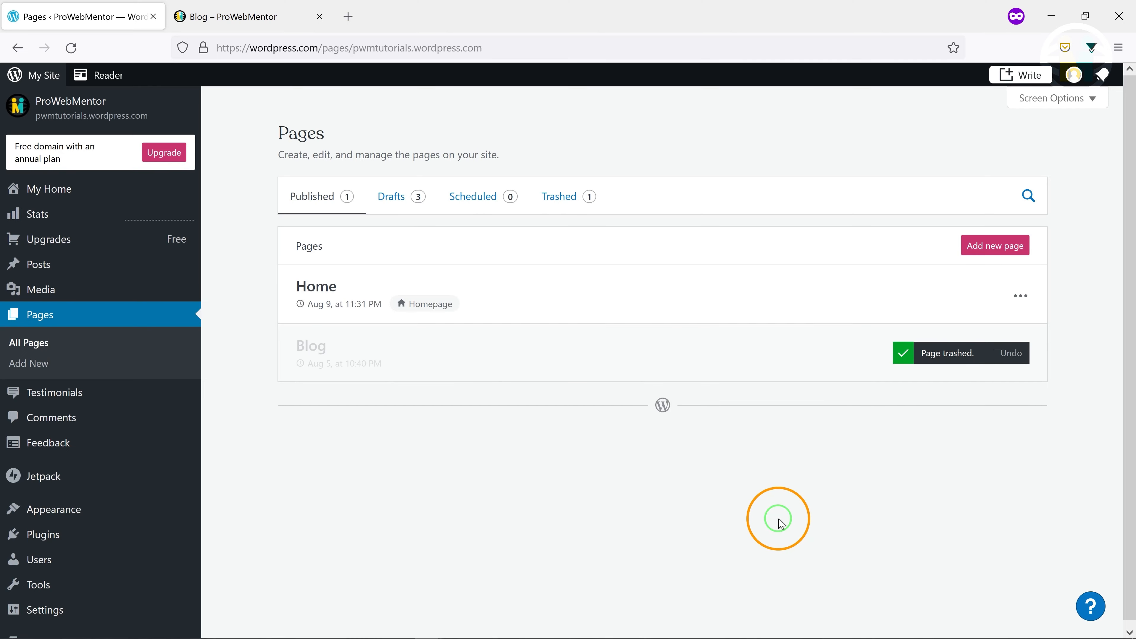
Add a new page from the Blog layout "Modern blog layout with subscription and intro" and title it "Blog"
{"action": "left_click", "coordinate": [992, 245]}
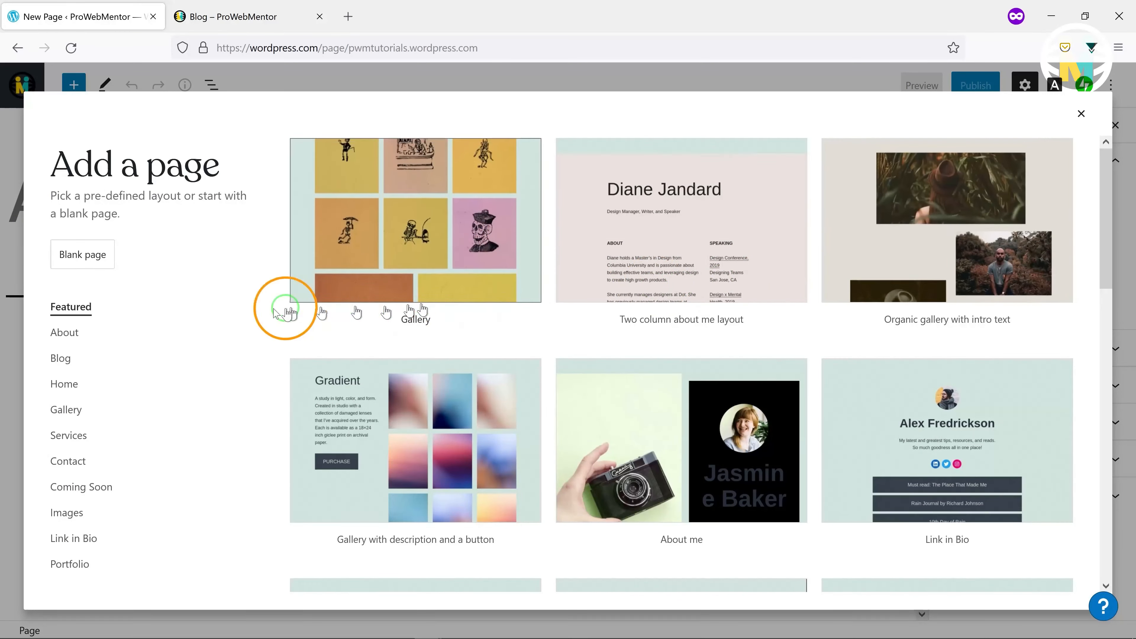
{"action": "left_click", "coordinate": [63, 360]}
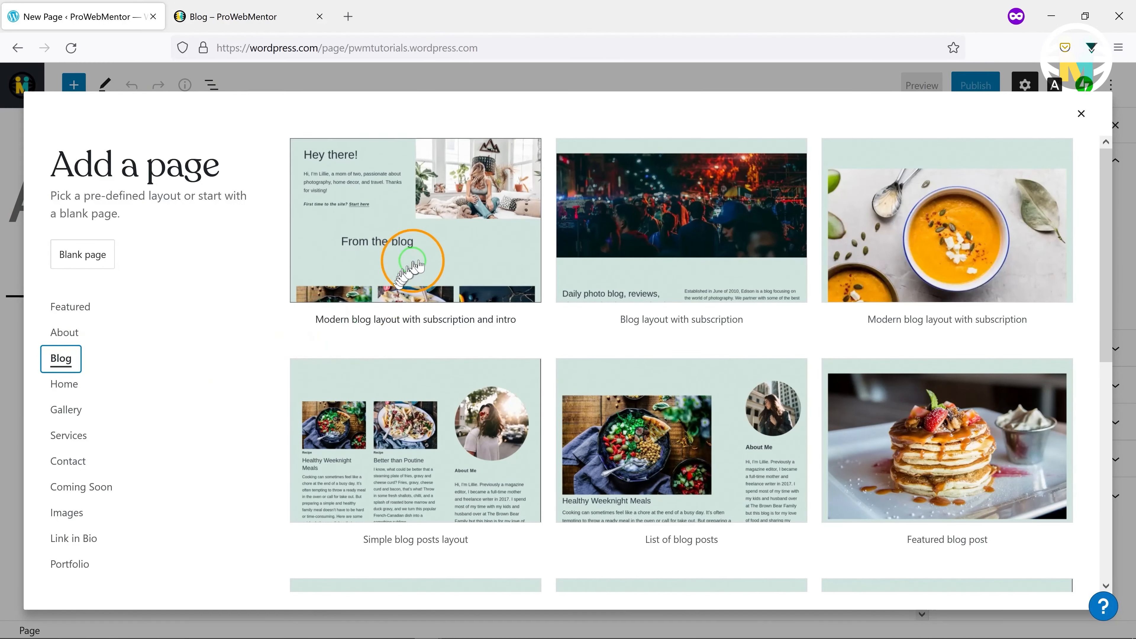
{"action": "scroll", "coordinate": [806, 444], "scroll_direction": "down", "scroll_amount": 6}
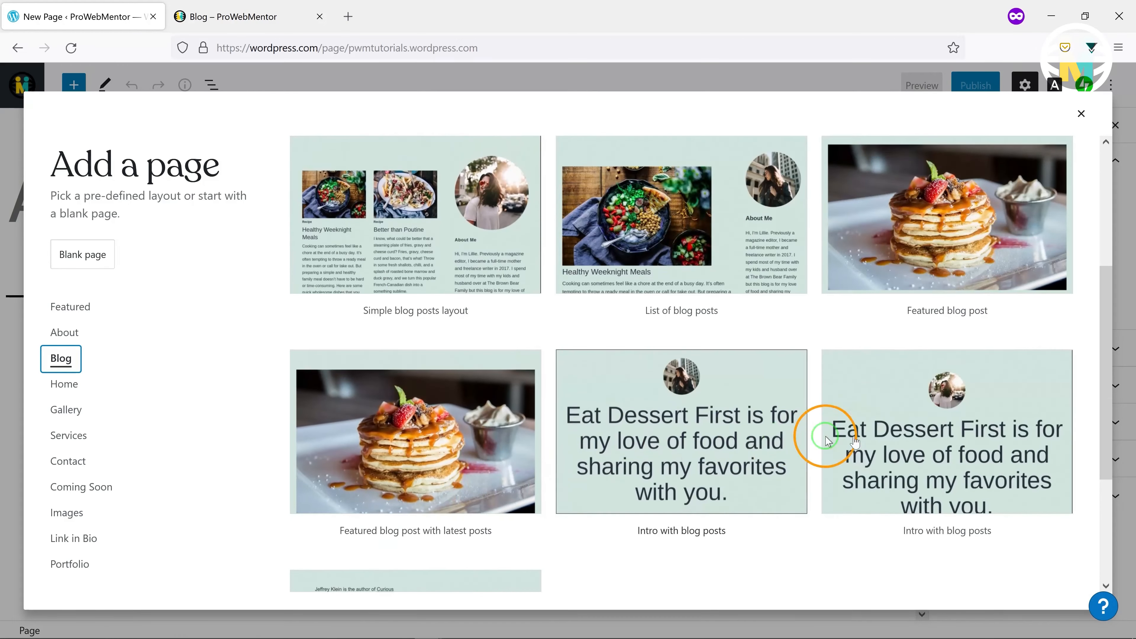
{"action": "scroll", "coordinate": [471, 431], "scroll_direction": "up", "scroll_amount": 6}
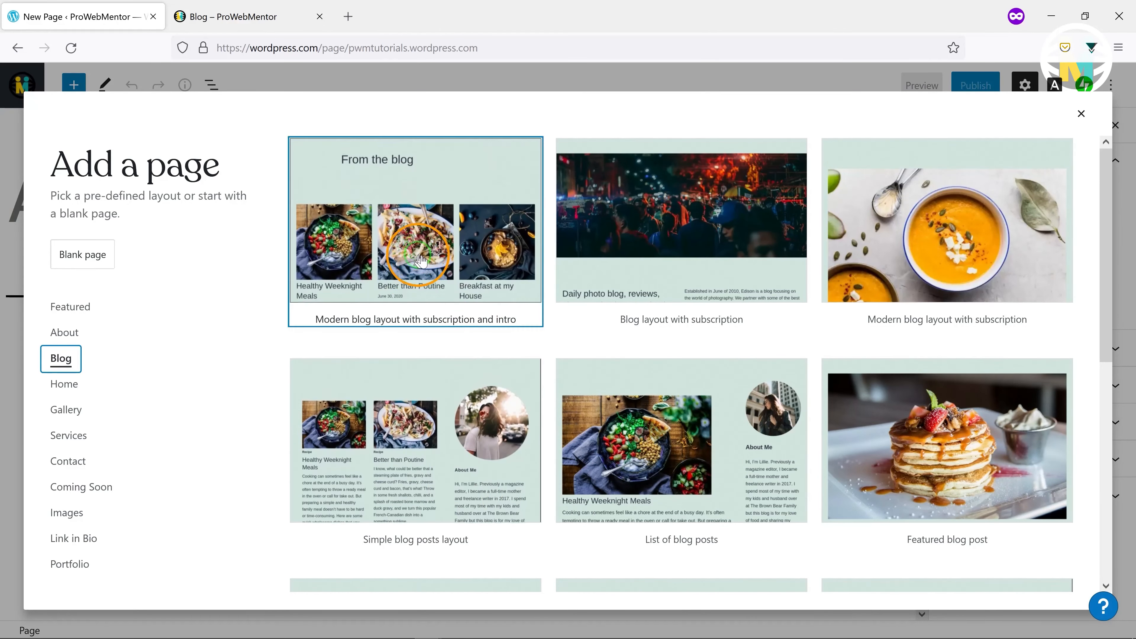
{"action": "left_click", "coordinate": [452, 278]}
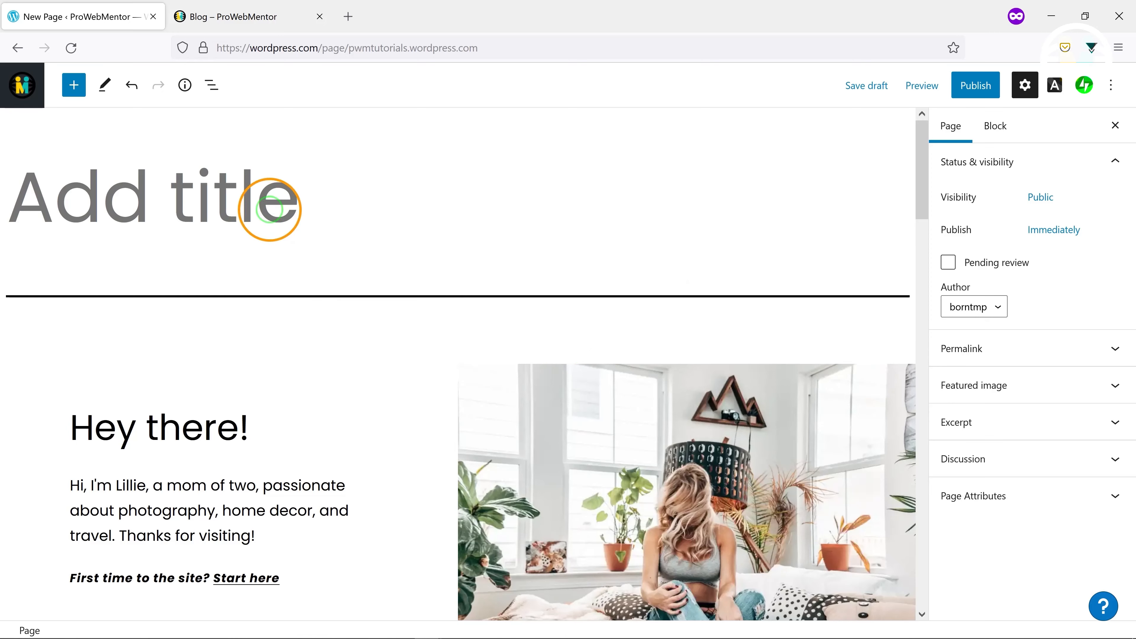
{"action": "type", "text": "Blog"}
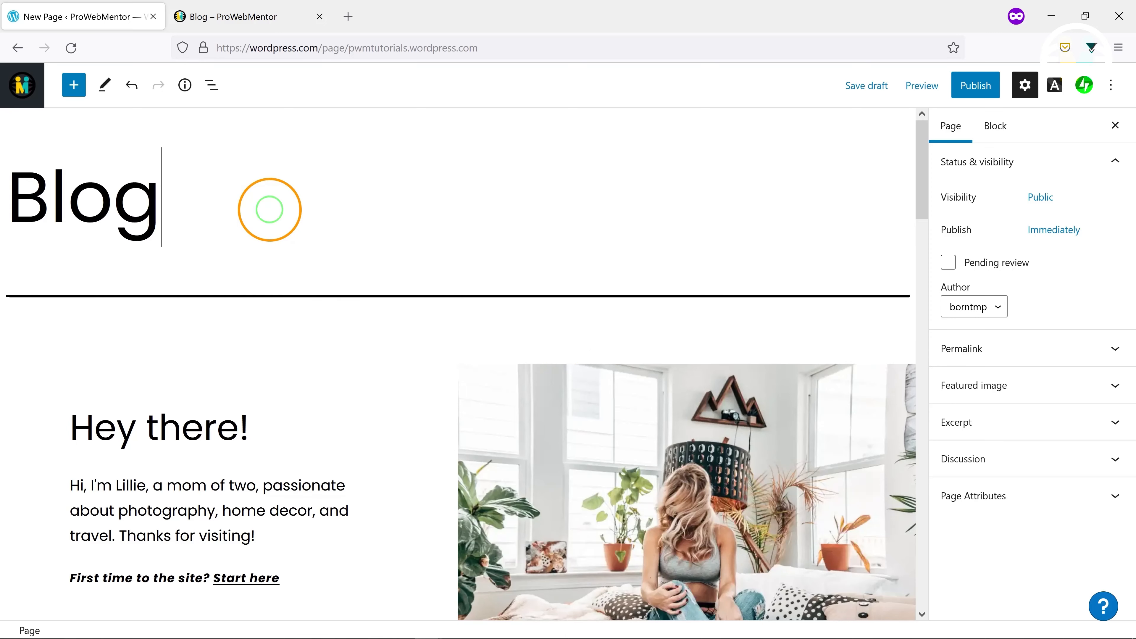
Remove the Media & Text block containing the "Hey there!" intro from the page
{"action": "left_click", "coordinate": [353, 367]}
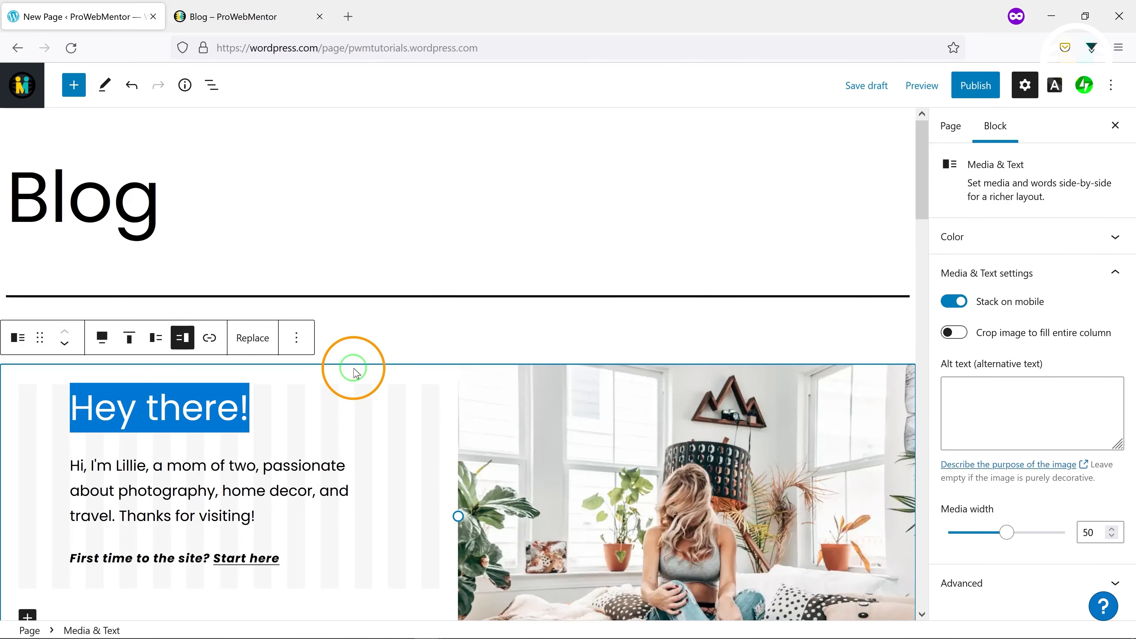
{"action": "scroll", "coordinate": [403, 366], "scroll_direction": "down", "scroll_amount": 2}
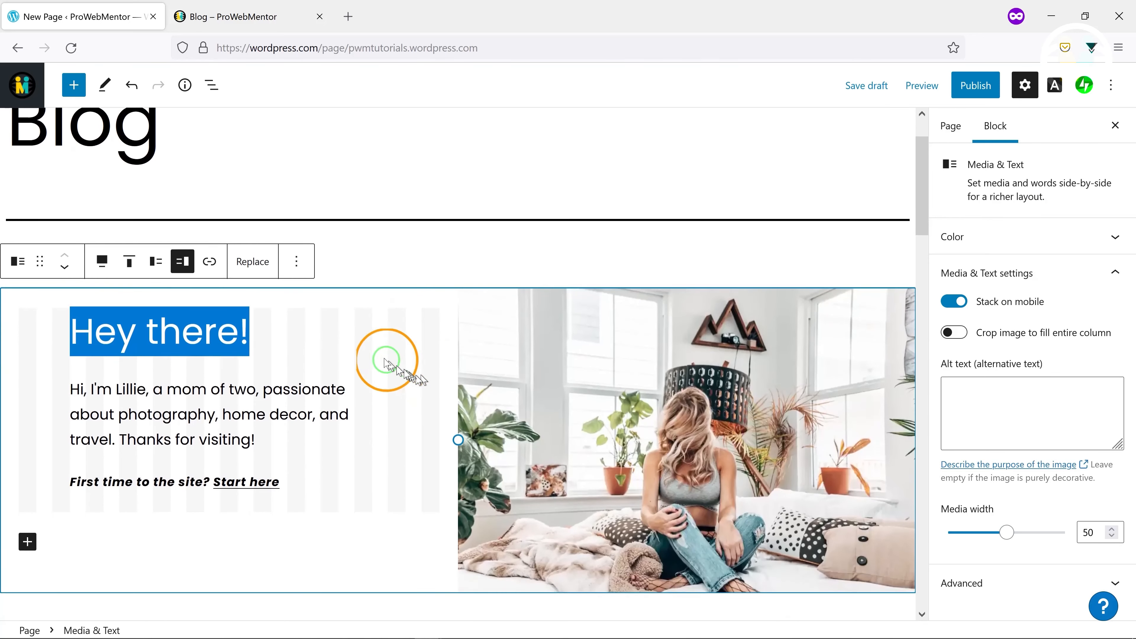
{"action": "left_click", "coordinate": [297, 263]}
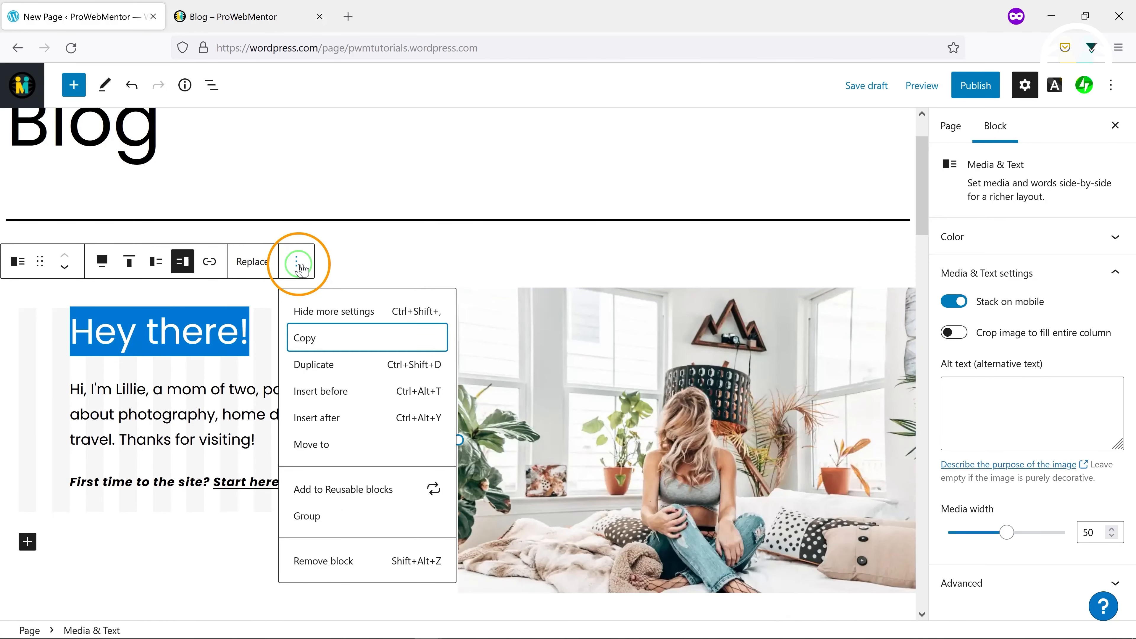
{"action": "left_click", "coordinate": [313, 561]}
Remove the Cover block with the "New posts in your inbox" sign-up form
{"action": "scroll", "coordinate": [381, 470], "scroll_direction": "down", "scroll_amount": 15}
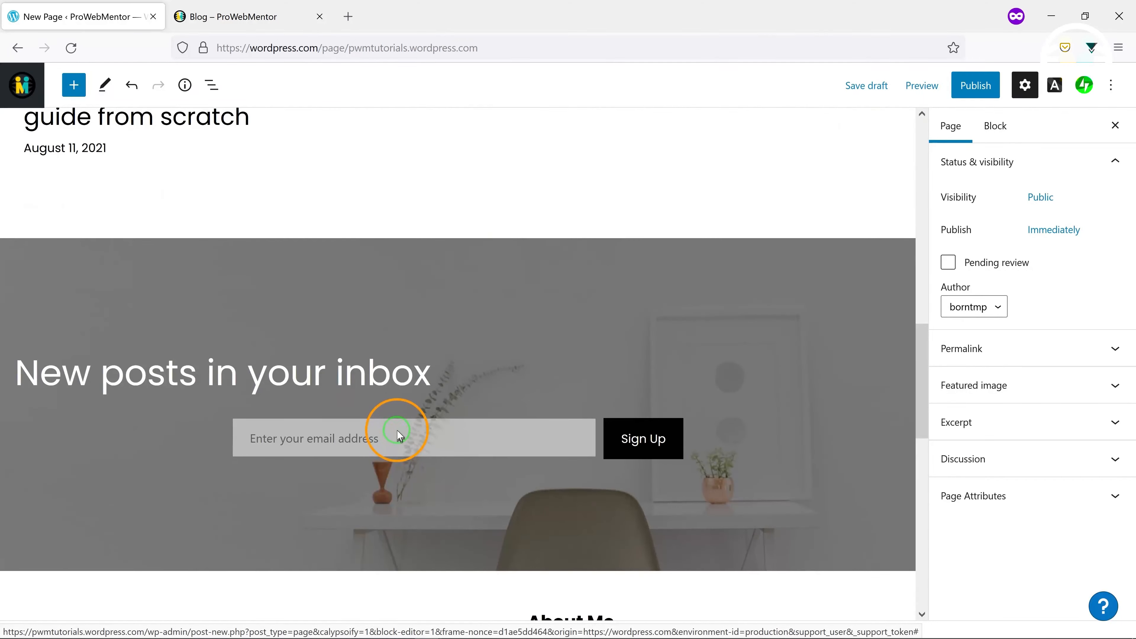
{"action": "left_click", "coordinate": [612, 279]}
{"action": "left_click", "coordinate": [281, 210]}
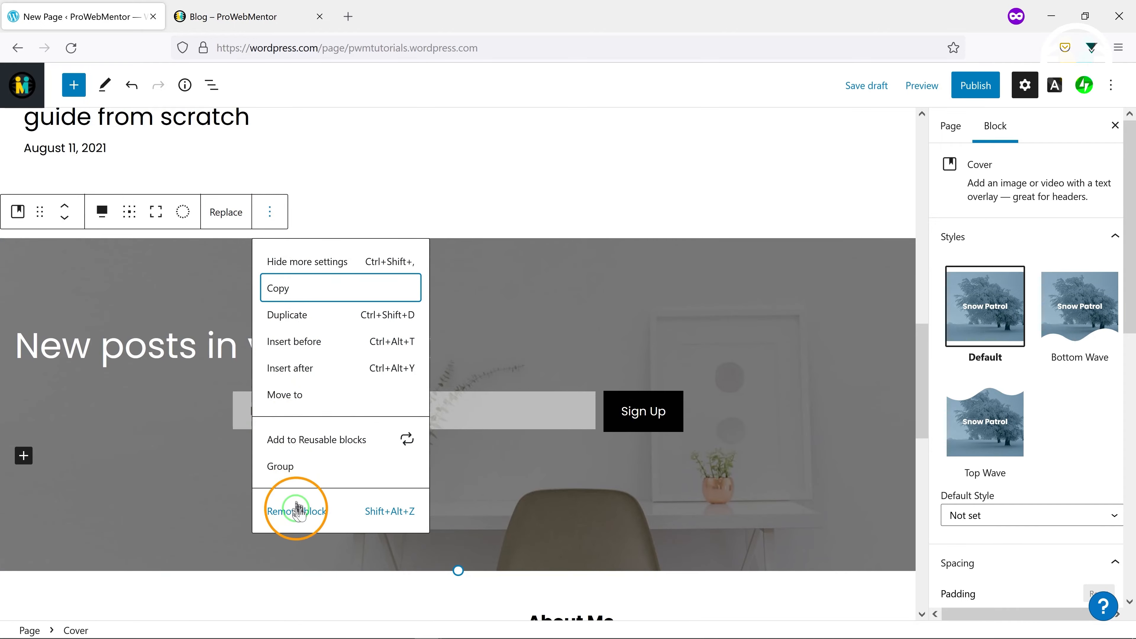
{"action": "left_click", "coordinate": [296, 511]}
Show the block list view and remove the Spacer between the "From the blog" heading and the posts grid
{"action": "scroll", "coordinate": [414, 282], "scroll_direction": "up", "scroll_amount": 12}
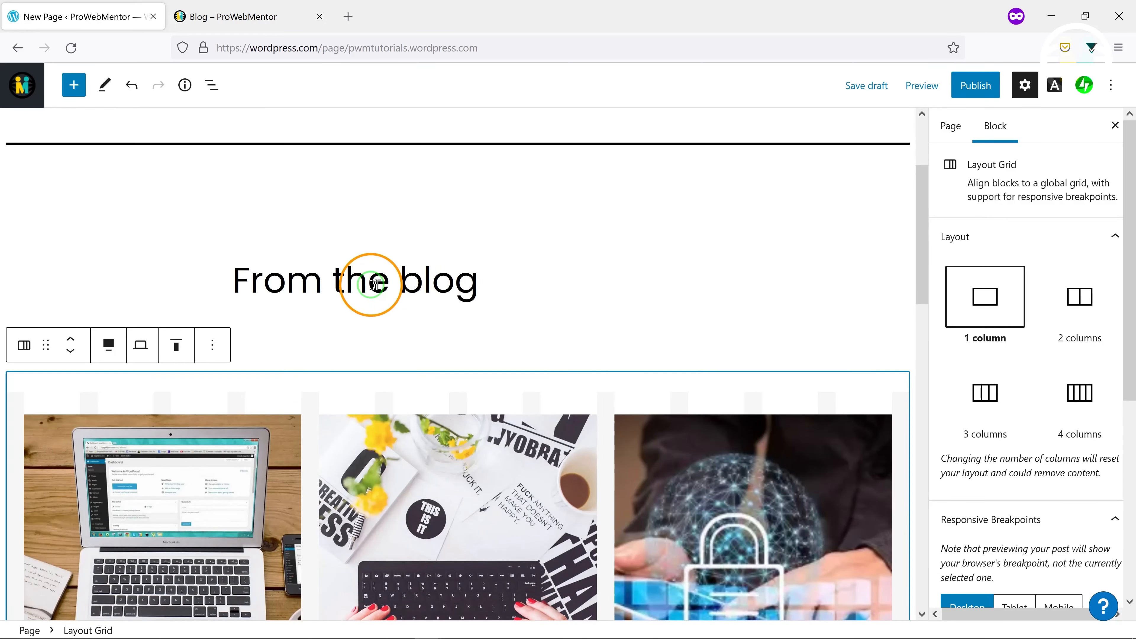
{"action": "left_click", "coordinate": [212, 85]}
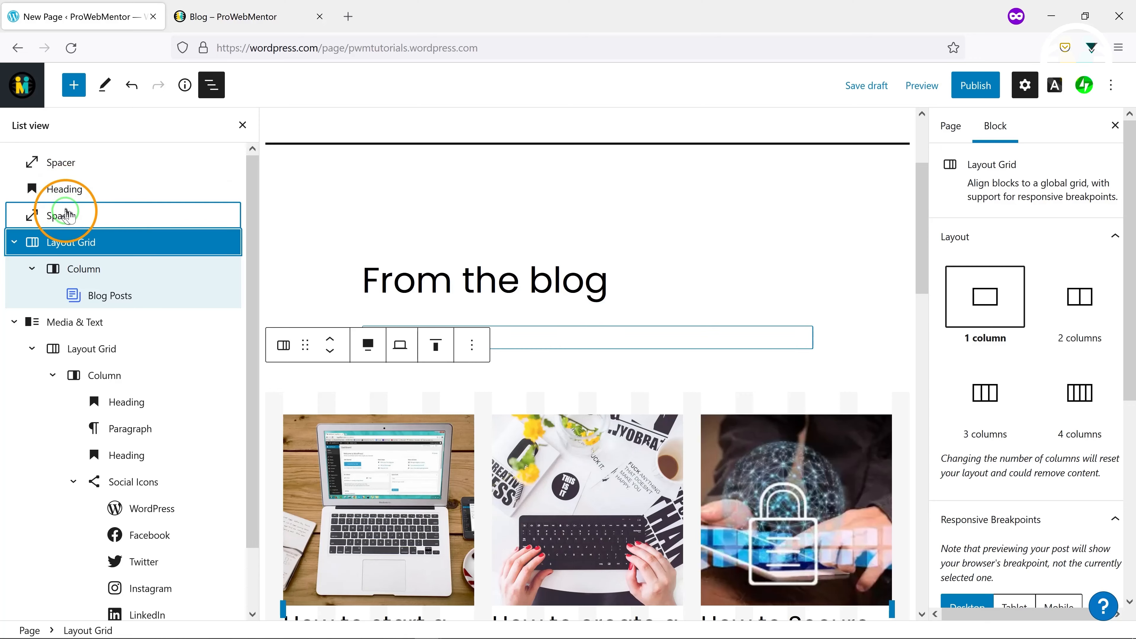
{"action": "left_click", "coordinate": [67, 215]}
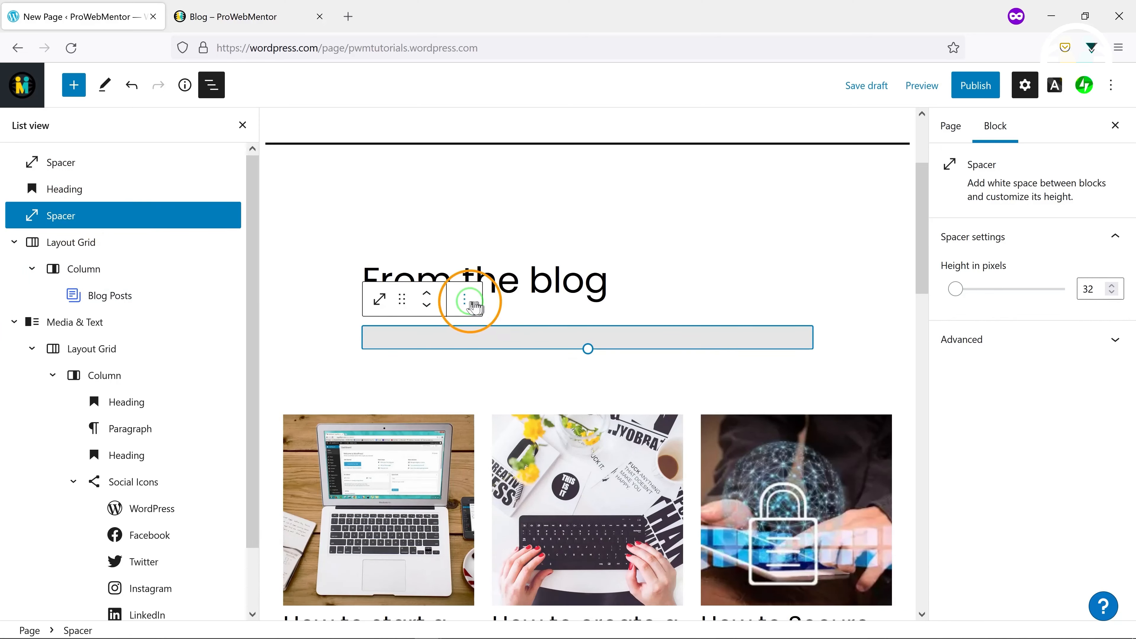
{"action": "left_click", "coordinate": [465, 299]}
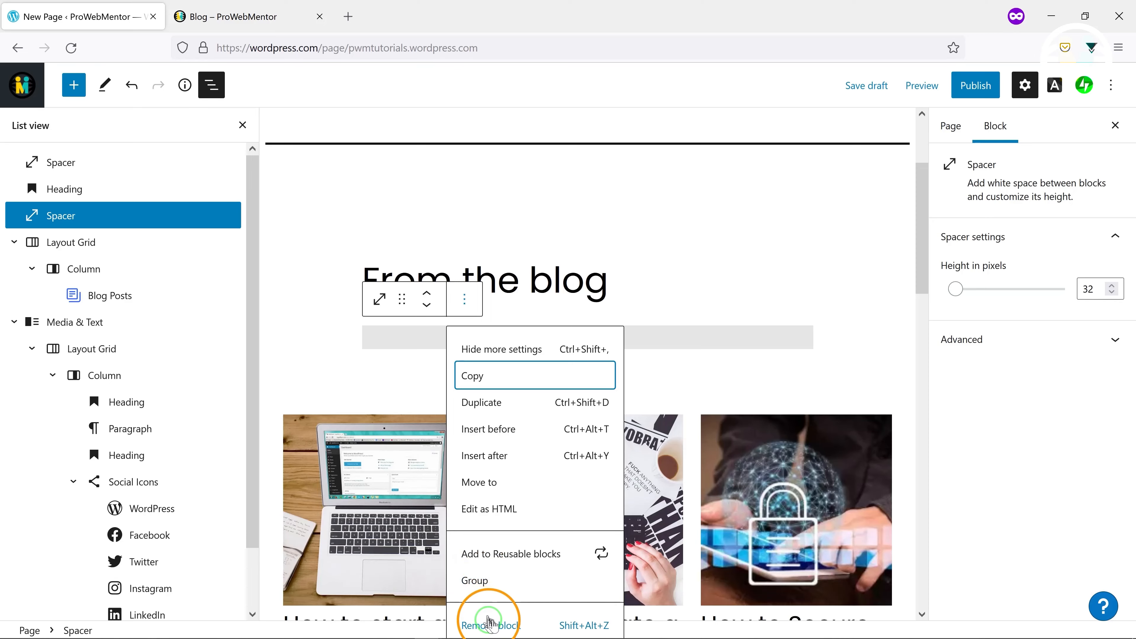
{"action": "left_click", "coordinate": [489, 624]}
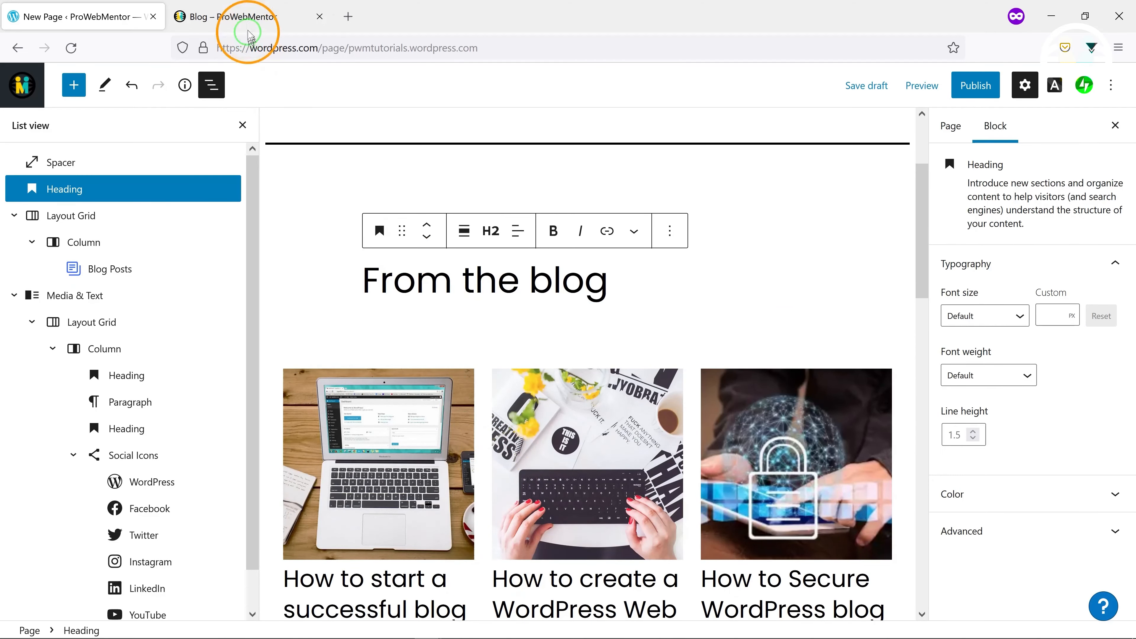
Replace the "From the blog" heading text with "Latest Guides & Articles" copied from the reference ProWebMentor blog page
{"action": "left_click", "coordinate": [248, 18]}
{"action": "scroll", "coordinate": [402, 330], "scroll_direction": "up", "scroll_amount": 10}
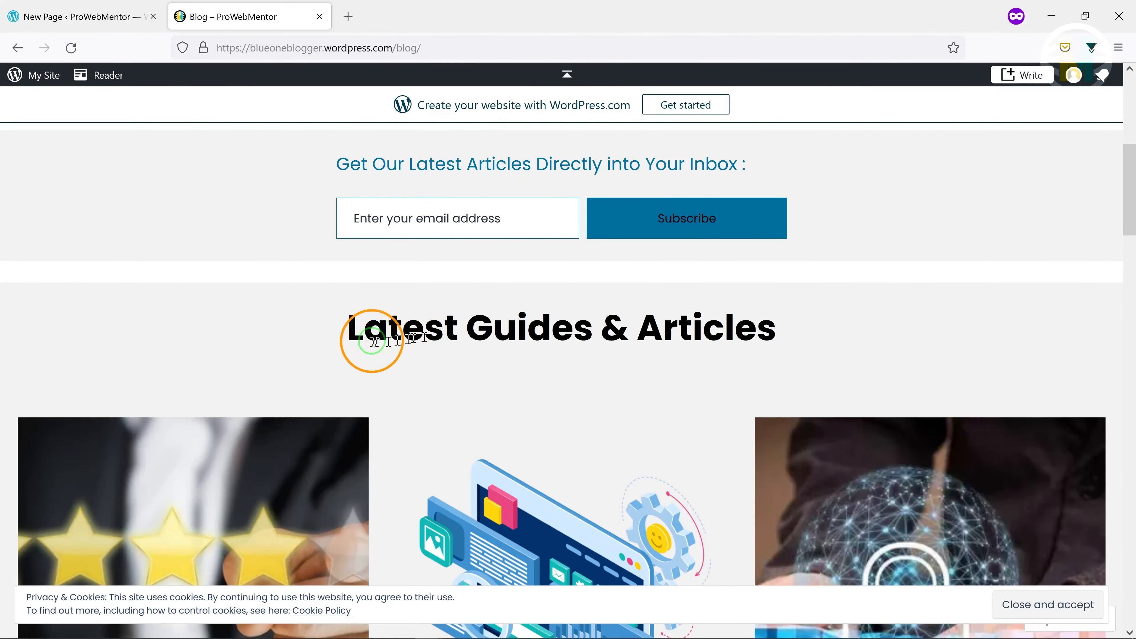
{"action": "left_click_drag", "start_coordinate": [351, 329], "coordinate": [801, 336]}
{"action": "key", "text": "ctrl+c"}
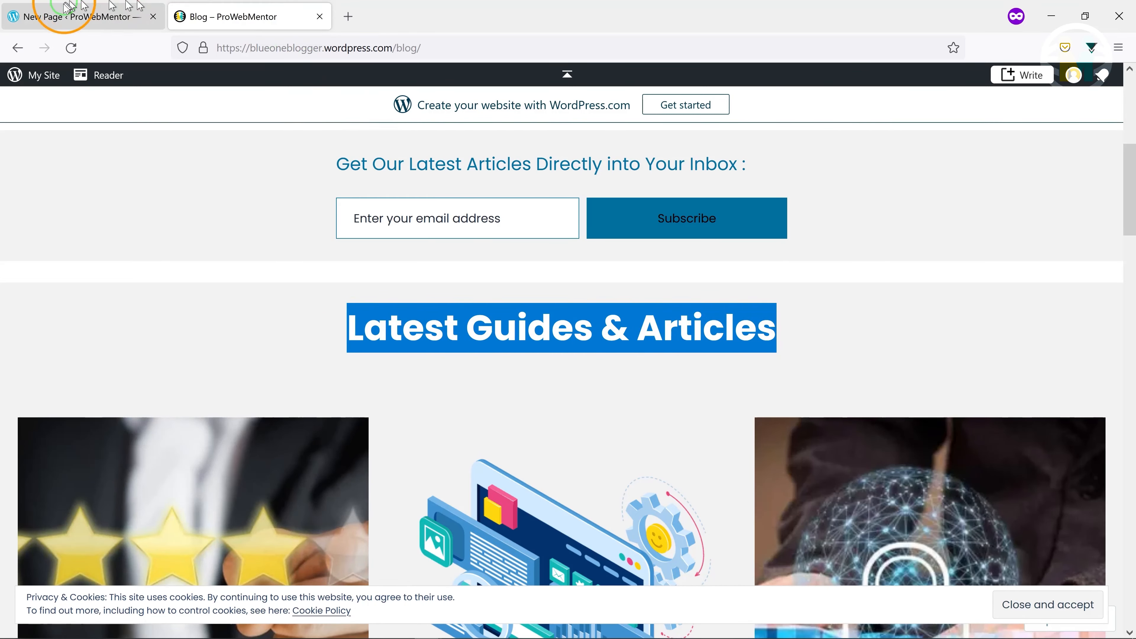
{"action": "left_click", "coordinate": [80, 17]}
{"action": "left_click_drag", "start_coordinate": [371, 290], "coordinate": [635, 291]}
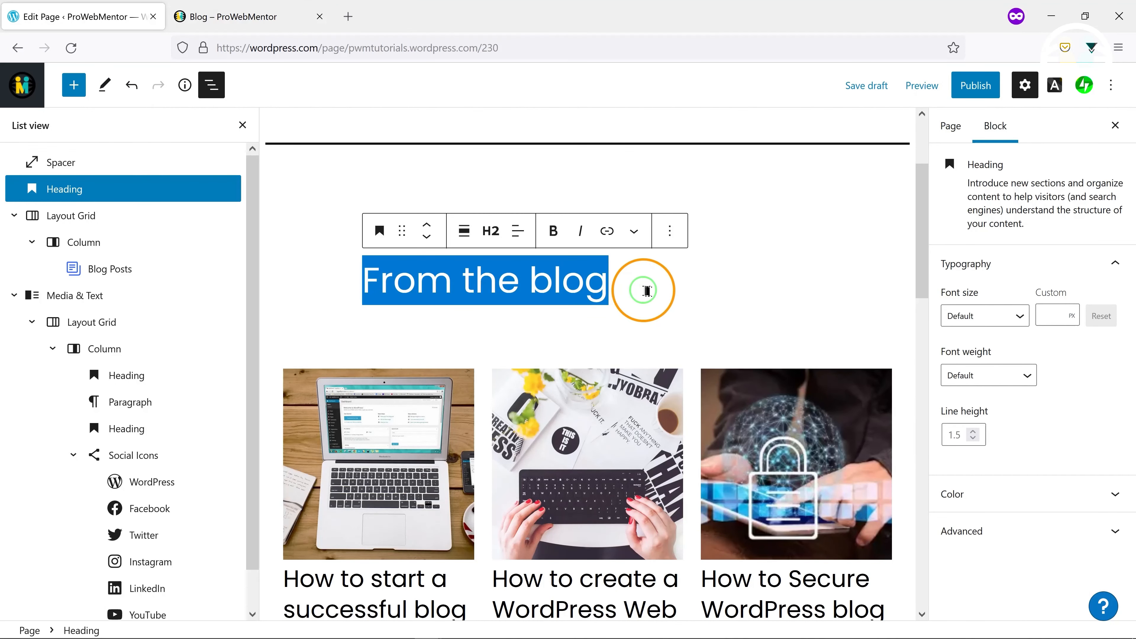
{"action": "key", "text": "ctrl+v"}
Center the "Latest Guides & Articles" heading and set its font weight to Semi Bold
{"action": "left_click", "coordinate": [516, 240]}
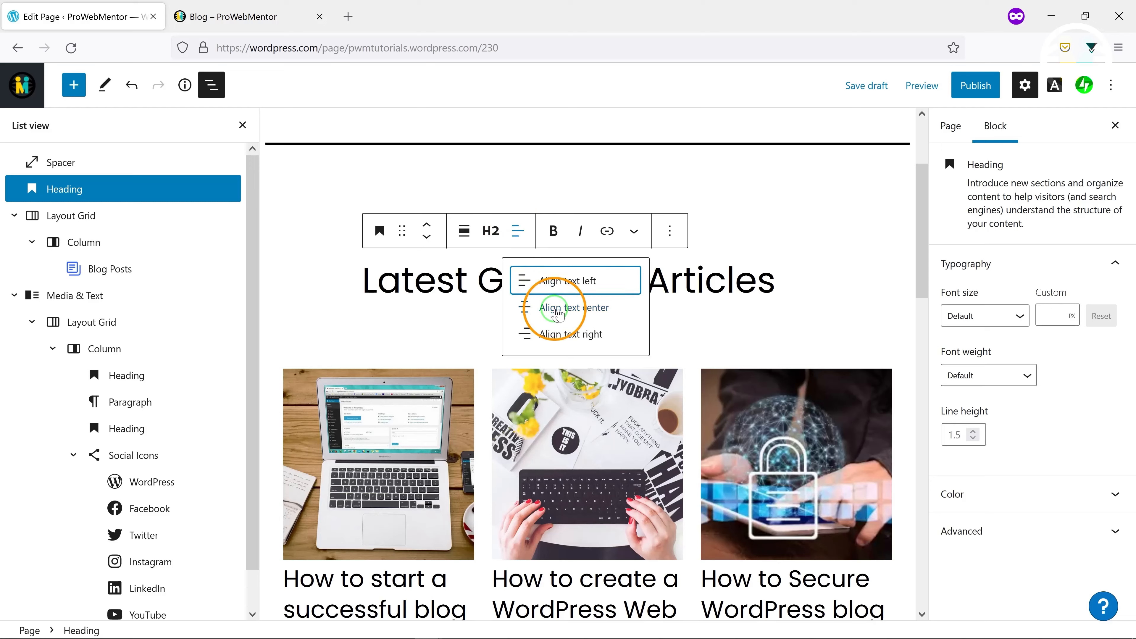
{"action": "left_click", "coordinate": [557, 313]}
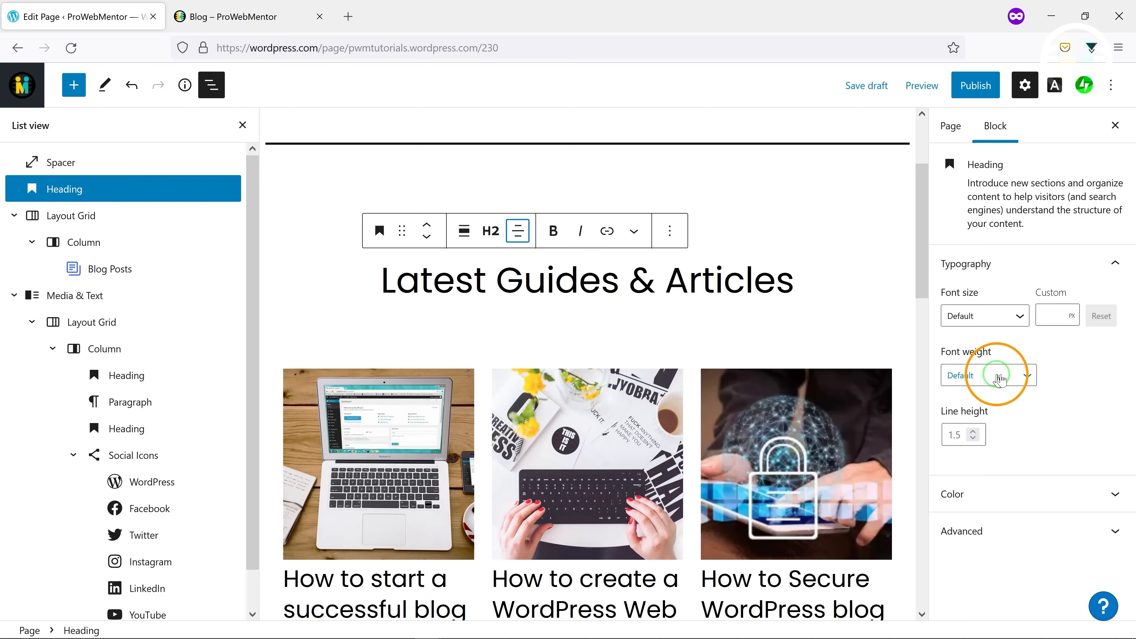
{"action": "left_click", "coordinate": [998, 378]}
{"action": "scroll", "coordinate": [979, 577], "scroll_direction": "down", "scroll_amount": 2}
{"action": "left_click", "coordinate": [984, 557]}
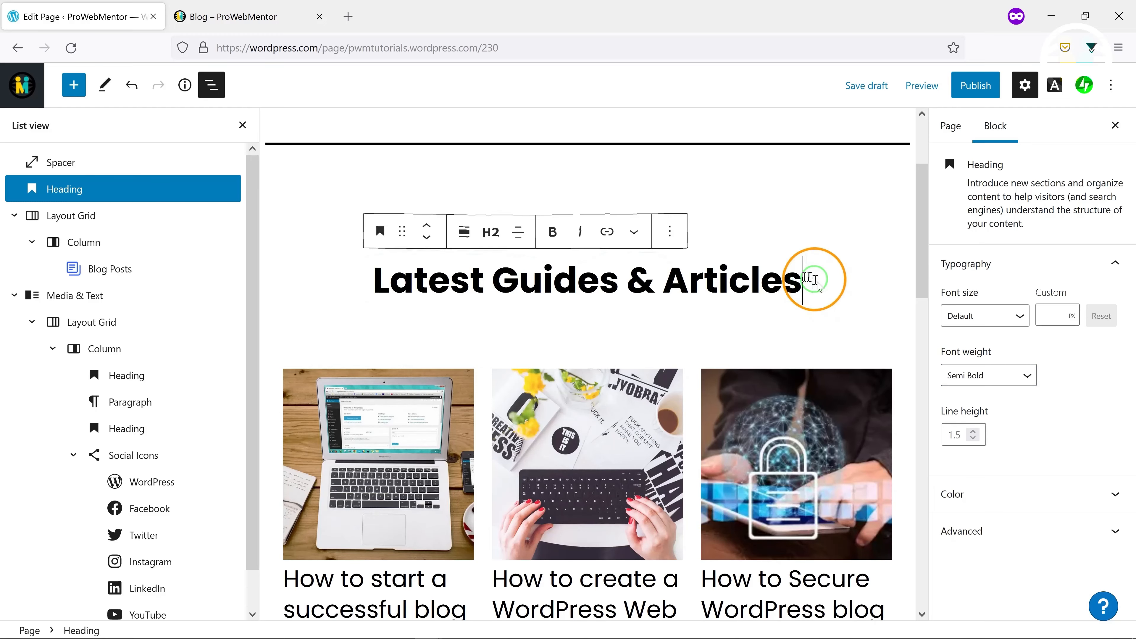
Group the "Latest Guides & Articles" heading together with the Layout Grid below it
{"action": "left_click_drag", "start_coordinate": [811, 279], "coordinate": [309, 269]}
{"action": "scroll", "coordinate": [465, 224], "scroll_direction": "up", "scroll_amount": 5}
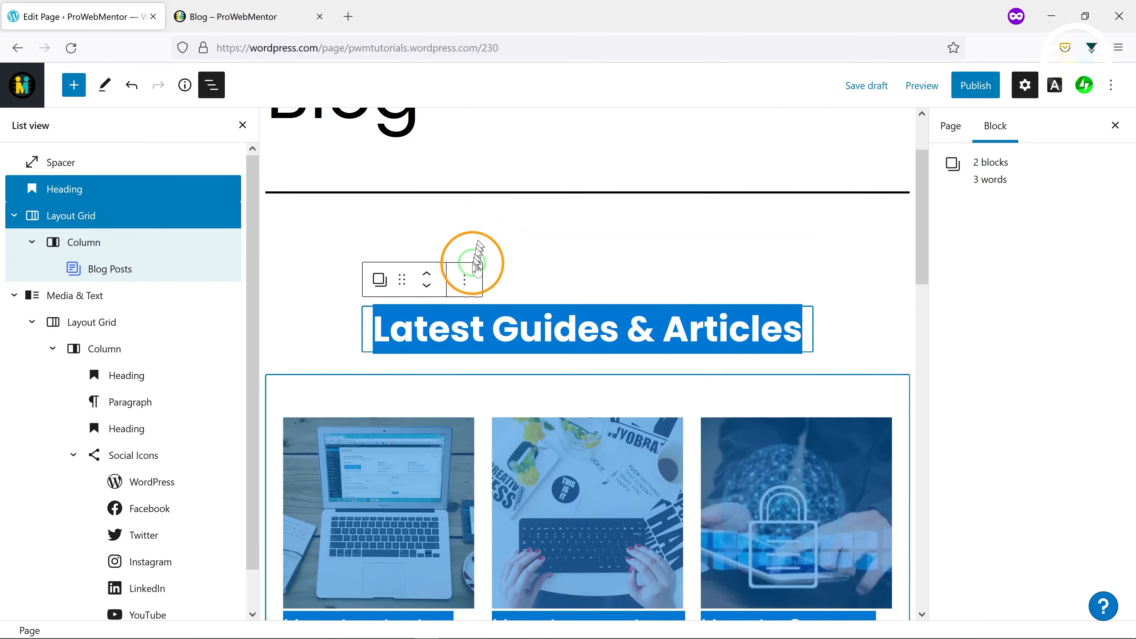
{"action": "left_click", "coordinate": [464, 279]}
{"action": "left_click", "coordinate": [485, 532]}
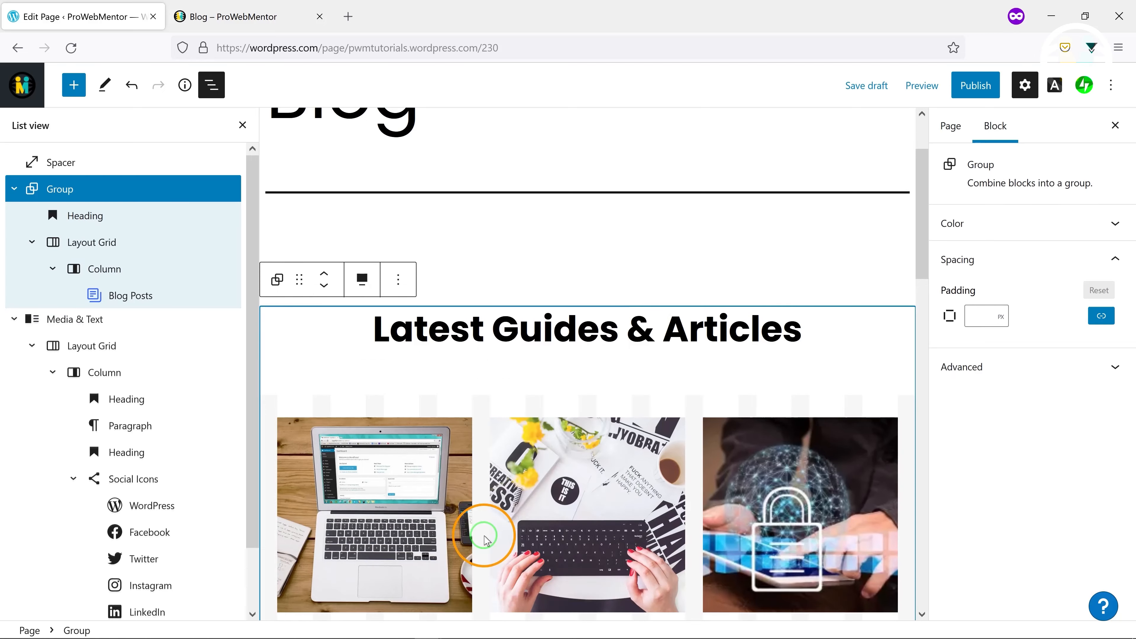
Give the new group a solid custom background color of #f2f2f2
{"action": "left_click", "coordinate": [1109, 221]}
{"action": "scroll", "coordinate": [1009, 454], "scroll_direction": "down", "scroll_amount": 1}
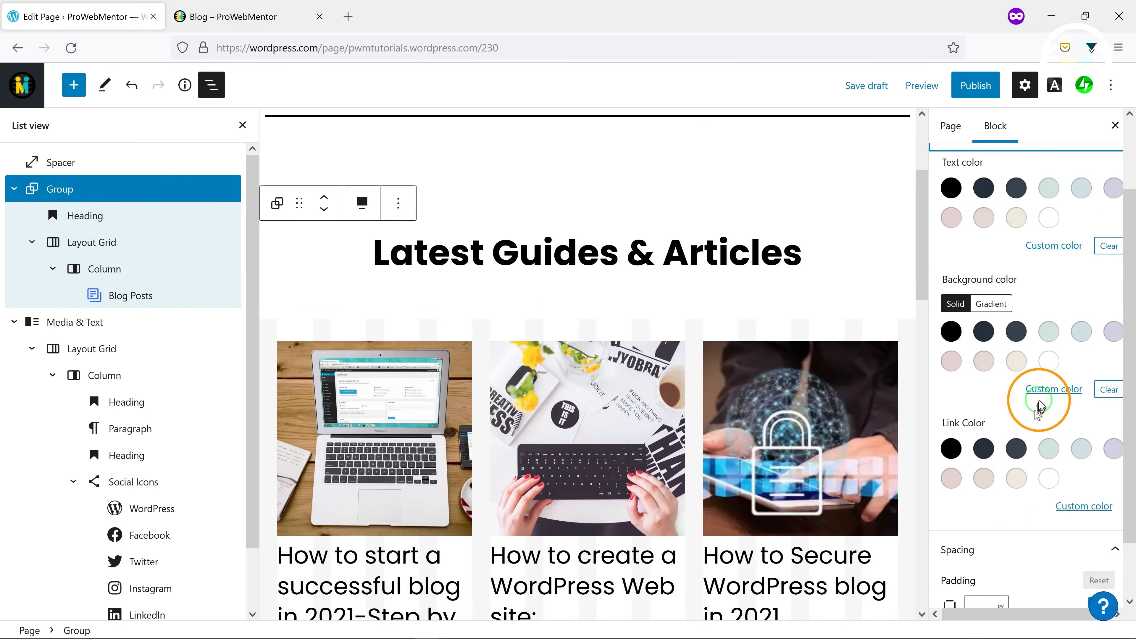
{"action": "left_click", "coordinate": [1046, 392]}
{"action": "left_click_drag", "start_coordinate": [913, 591], "coordinate": [794, 594]}
{"action": "type", "text": "#f2f2f2"}
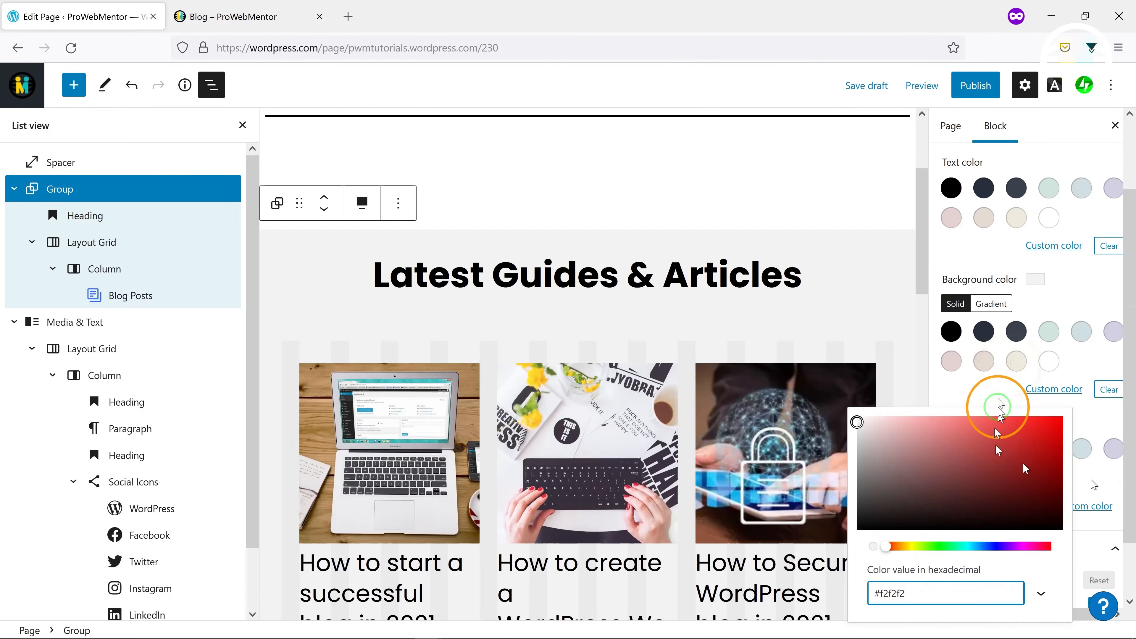
{"action": "left_click", "coordinate": [987, 392]}
Enable the "Load more posts" button and the author display for the Blog Posts block in the group
{"action": "scroll", "coordinate": [993, 394], "scroll_direction": "down", "scroll_amount": 2}
{"action": "scroll", "coordinate": [626, 358], "scroll_direction": "down", "scroll_amount": 3}
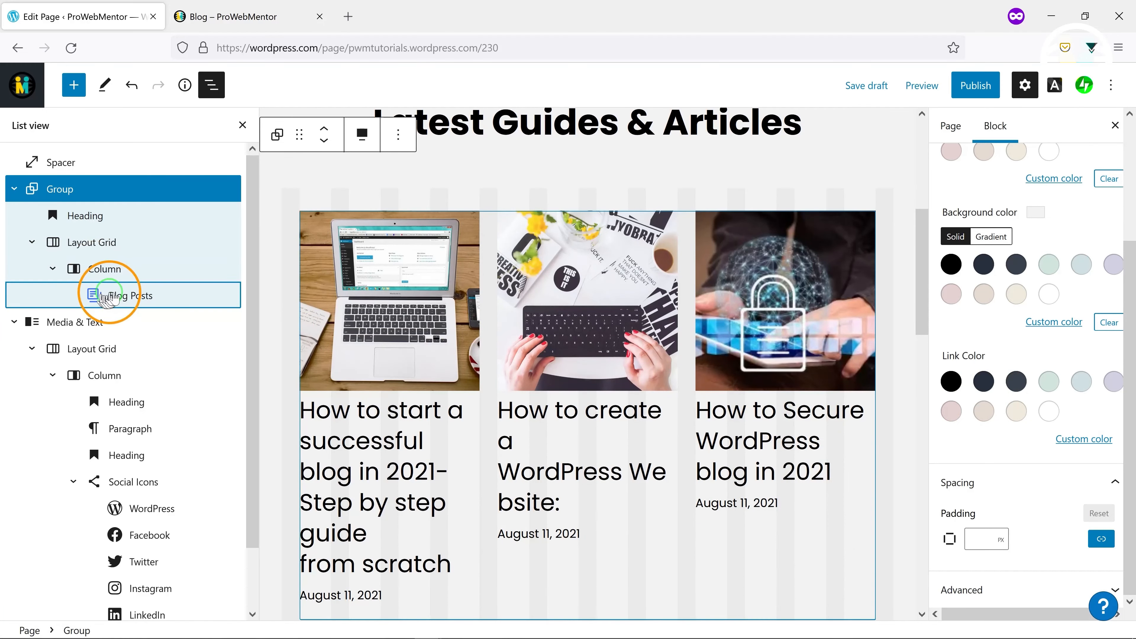
{"action": "left_click", "coordinate": [107, 296]}
{"action": "scroll", "coordinate": [1024, 403], "scroll_direction": "down", "scroll_amount": 8}
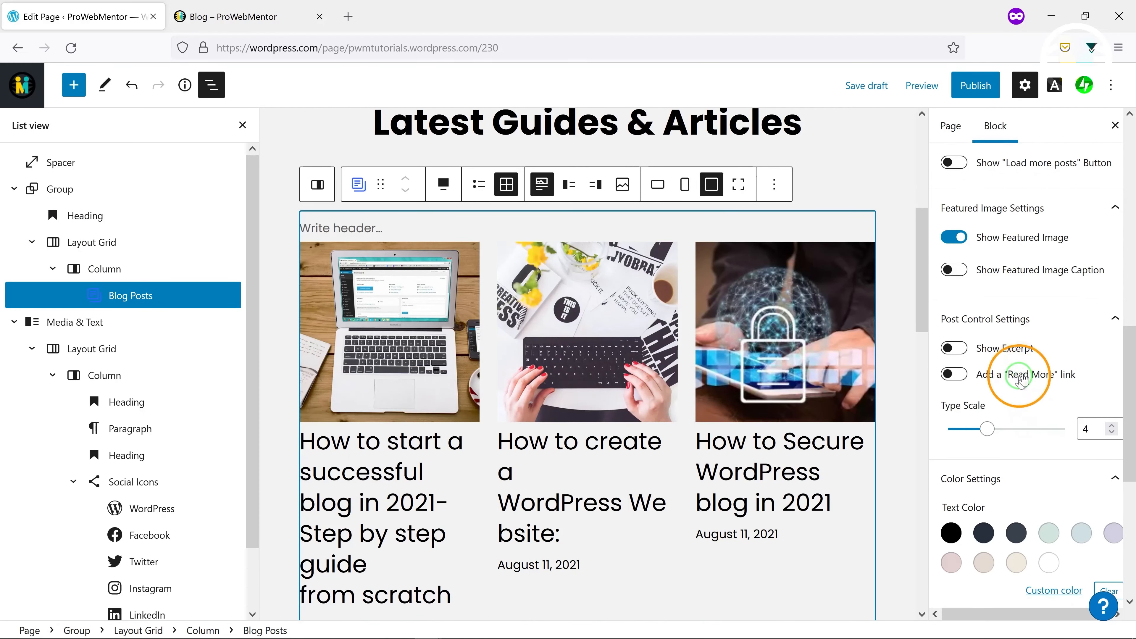
{"action": "left_click", "coordinate": [953, 162]}
{"action": "scroll", "coordinate": [984, 380], "scroll_direction": "down", "scroll_amount": 8}
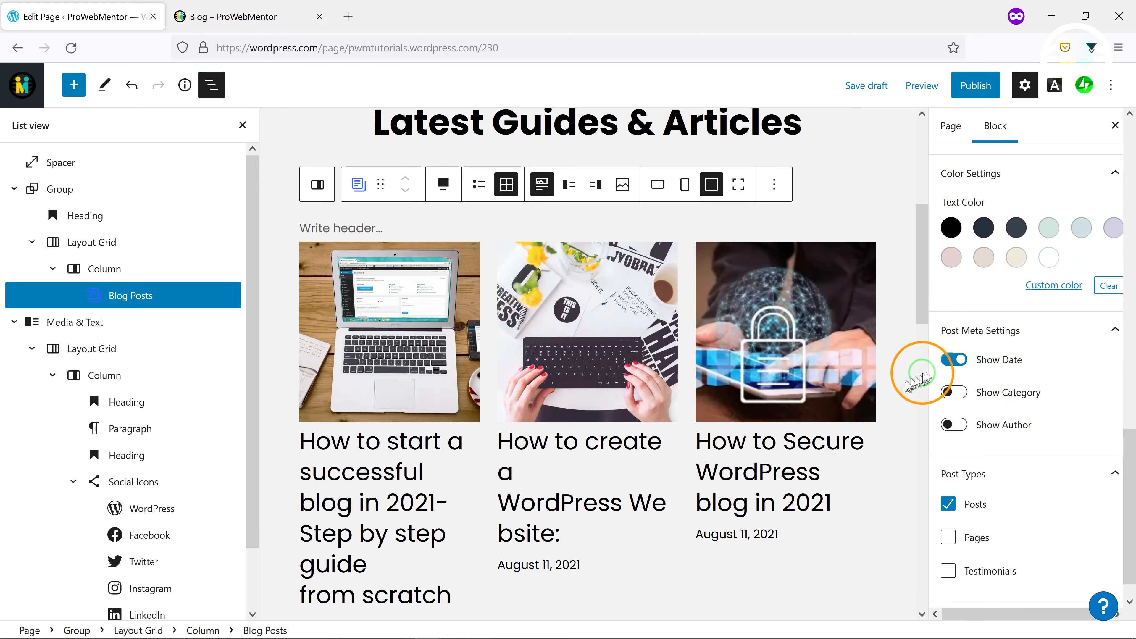
{"action": "left_click", "coordinate": [955, 425]}
{"action": "scroll", "coordinate": [1013, 425], "scroll_direction": "down", "scroll_amount": 1}
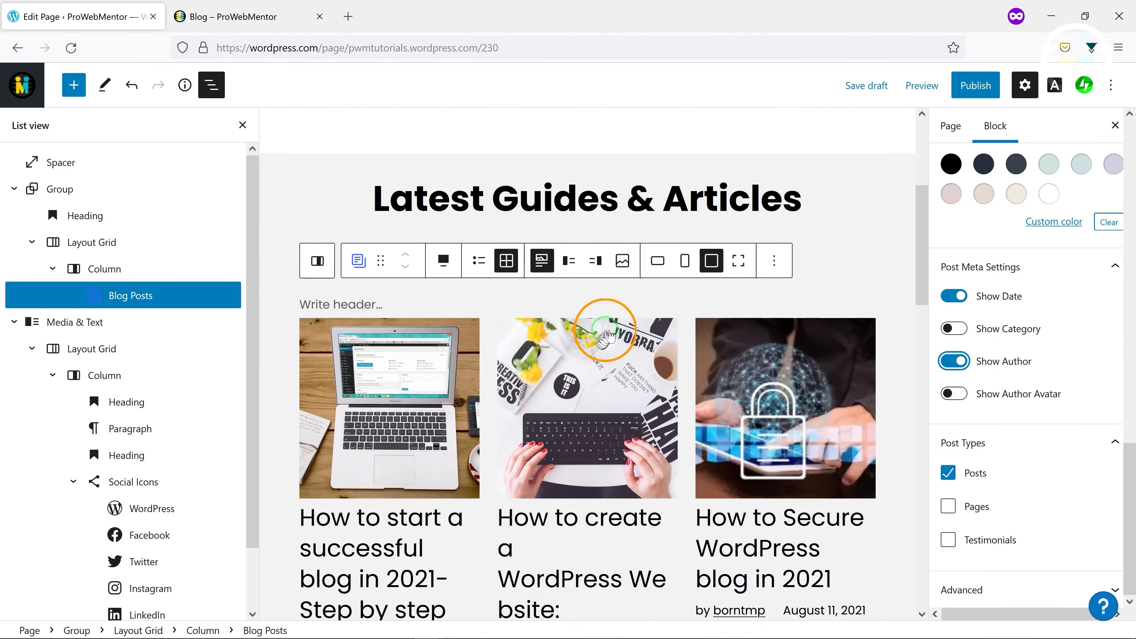
Duplicate the whole "Latest Guides & Articles" group
{"action": "scroll", "coordinate": [626, 381], "scroll_direction": "up", "scroll_amount": 6}
{"action": "left_click", "coordinate": [638, 404]}
{"action": "left_click", "coordinate": [395, 356]}
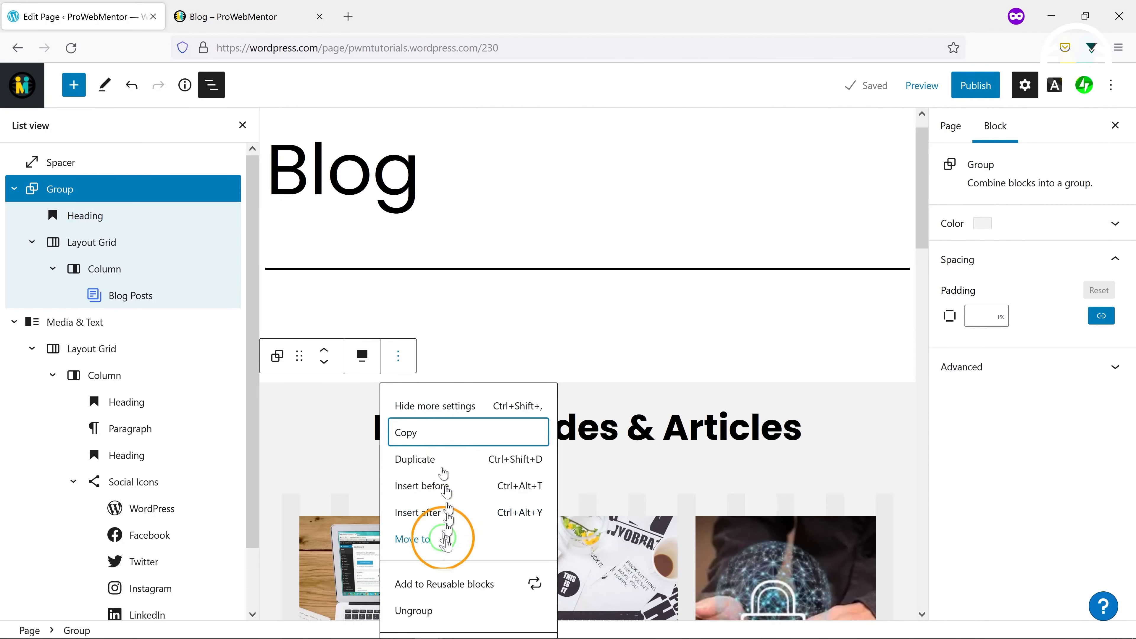
{"action": "left_click", "coordinate": [432, 461]}
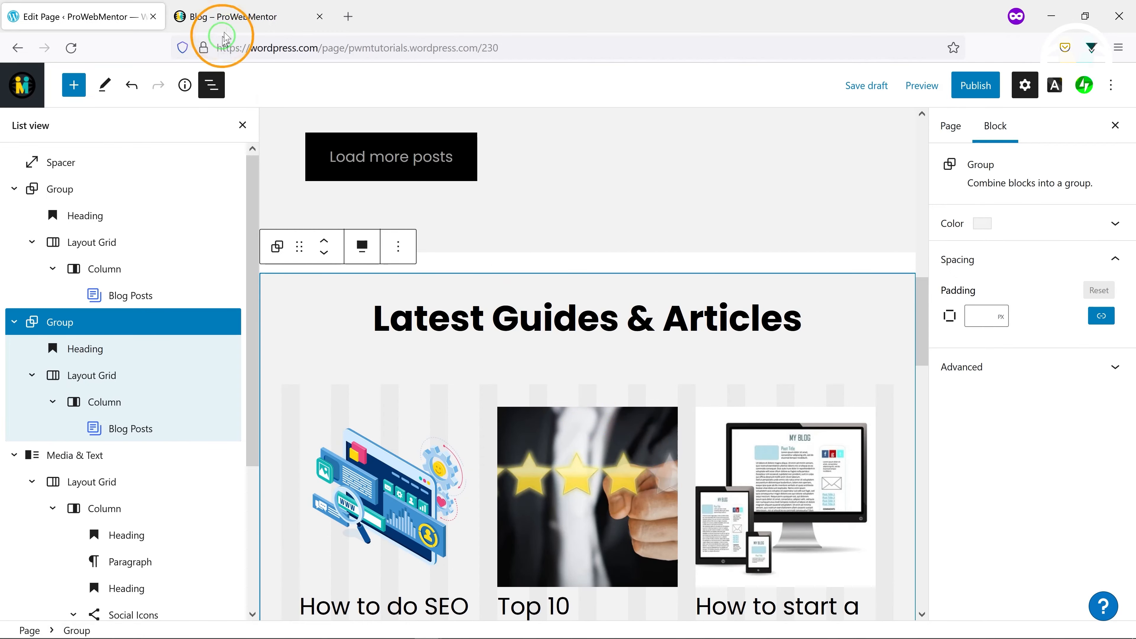
Change the duplicated group's heading to "Featured Blog Posts", copied from the reference blog page
{"action": "left_click", "coordinate": [233, 17]}
{"action": "scroll", "coordinate": [449, 352], "scroll_direction": "down", "scroll_amount": 10}
{"action": "left_click_drag", "start_coordinate": [385, 320], "coordinate": [737, 331]}
{"action": "key", "text": "ctrl+c"}
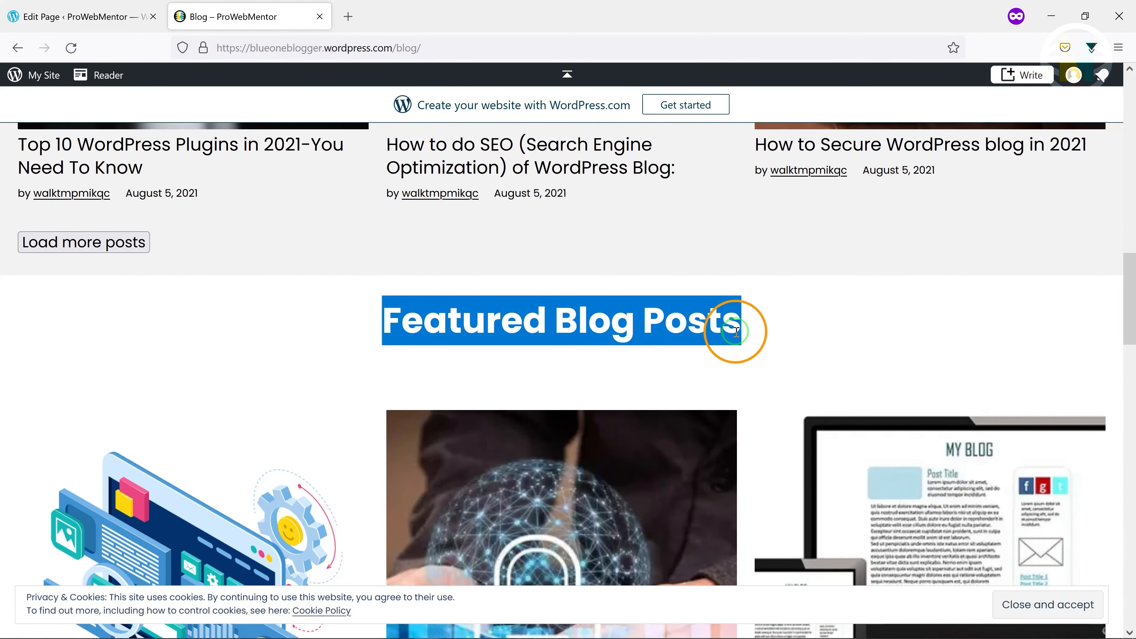
{"action": "left_click", "coordinate": [80, 17]}
{"action": "left_click_drag", "start_coordinate": [705, 337], "coordinate": [793, 337]}
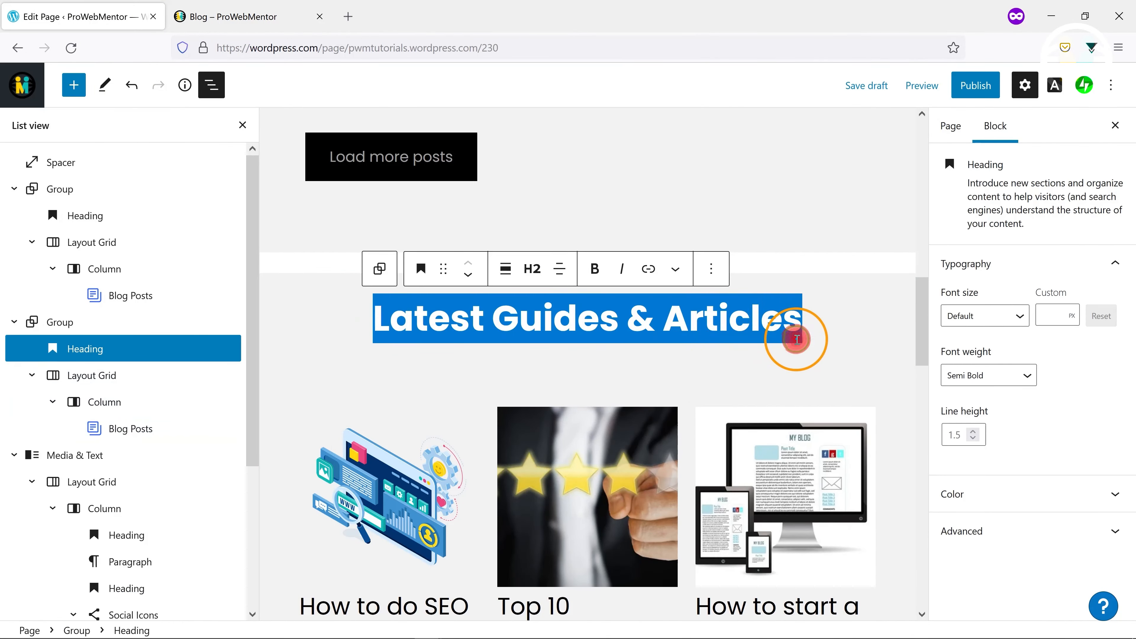
{"action": "key", "text": "ctrl+v"}
Set the second group's Blog Posts block to show specific posts and add the "How to start a successful blog" post
{"action": "scroll", "coordinate": [838, 383], "scroll_direction": "down", "scroll_amount": 3}
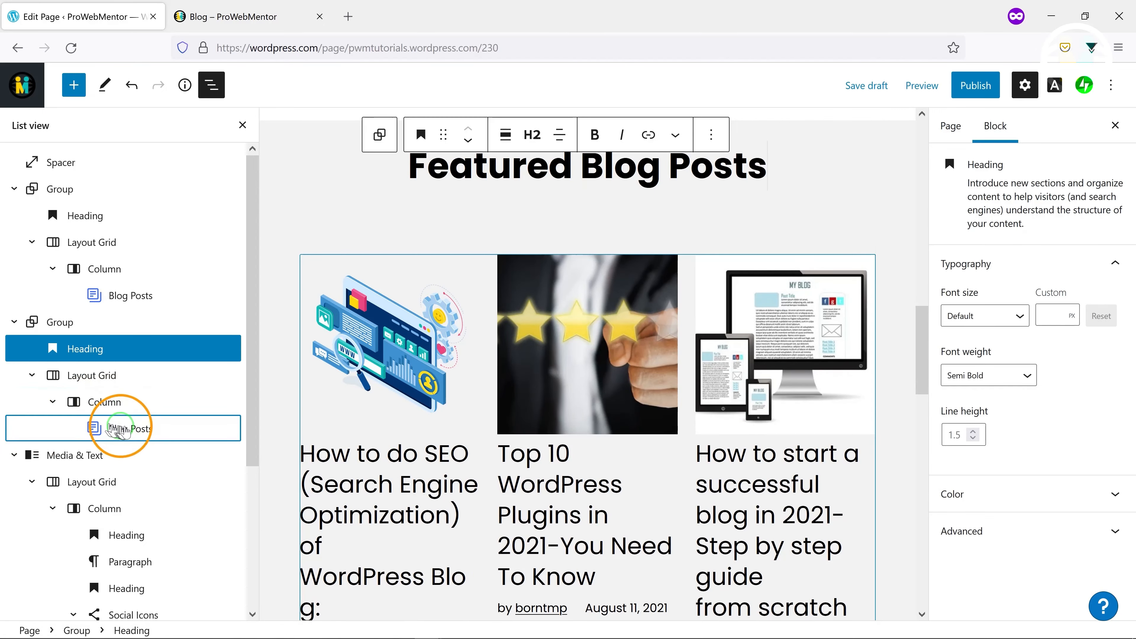
{"action": "left_click", "coordinate": [127, 428]}
{"action": "left_click", "coordinate": [1062, 448]}
{"action": "scroll", "coordinate": [1062, 447], "scroll_direction": "down", "scroll_amount": 5}
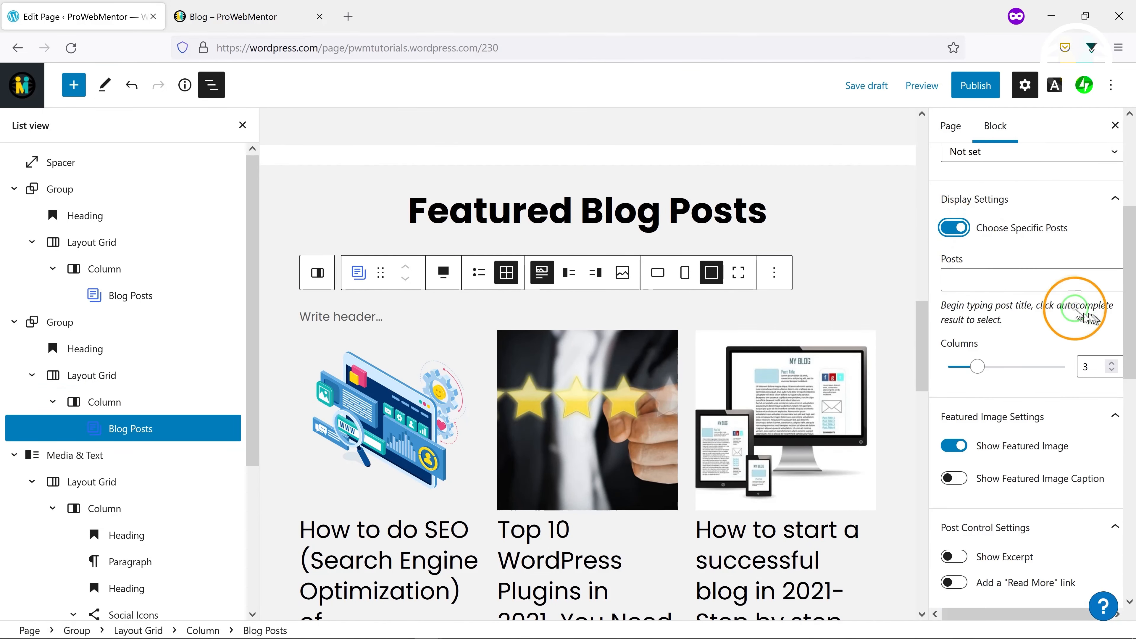
{"action": "left_click", "coordinate": [1020, 283]}
{"action": "type", "text": "b"}
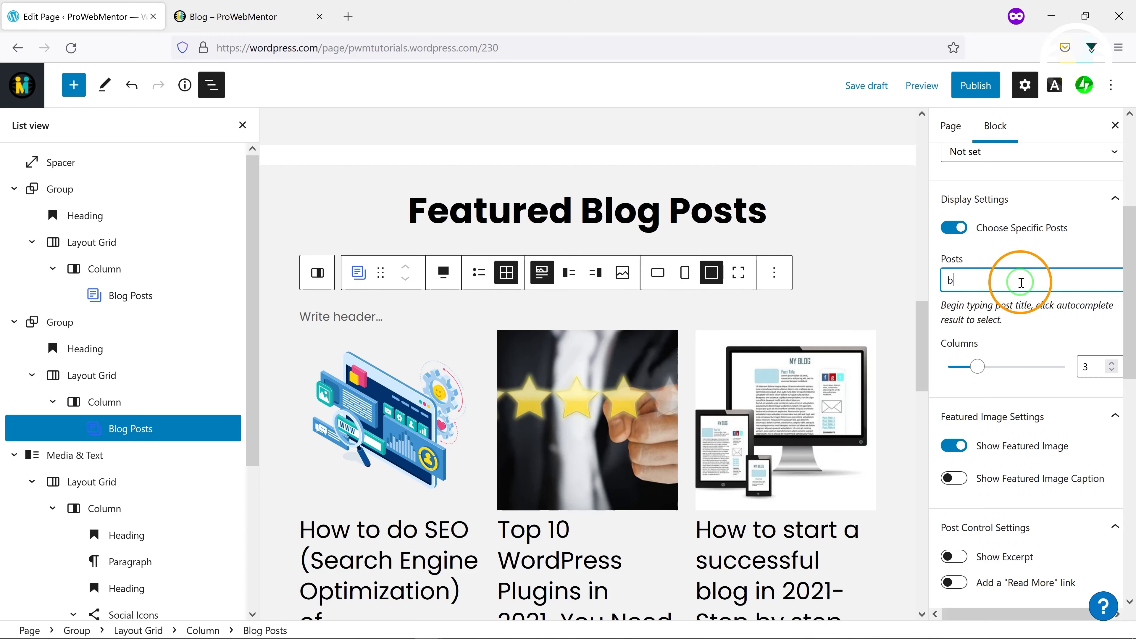
{"action": "type", "text": "log"}
{"action": "left_click", "coordinate": [1004, 315]}
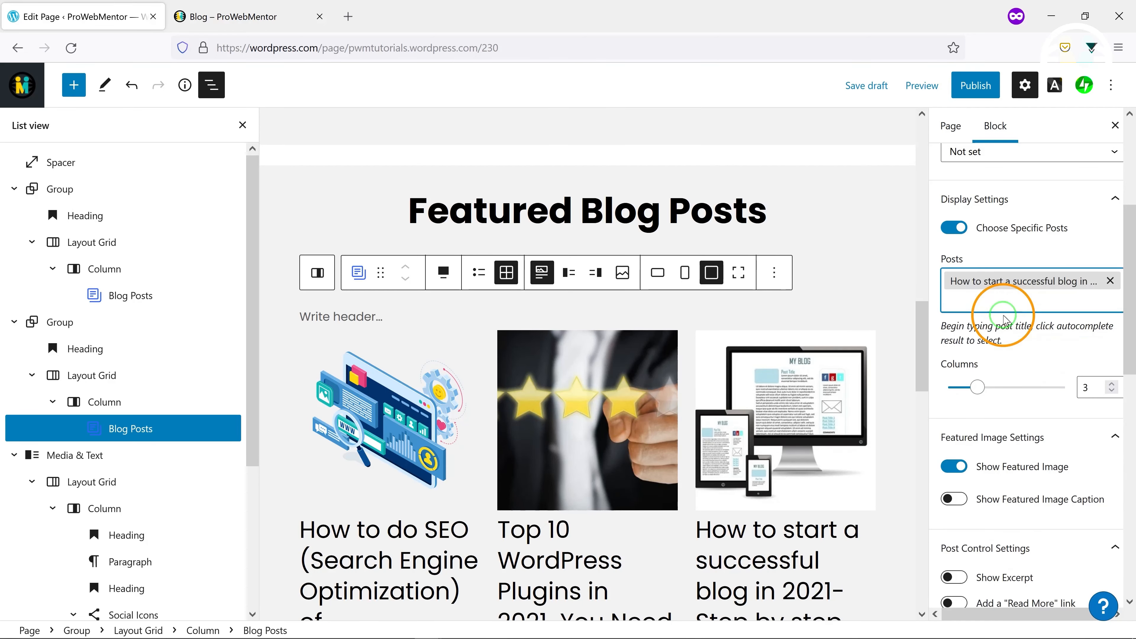
Add "How to Secure WordPress blog in 2021" and the "How to do SEO" post to the featured posts
{"action": "type", "text": "sec"}
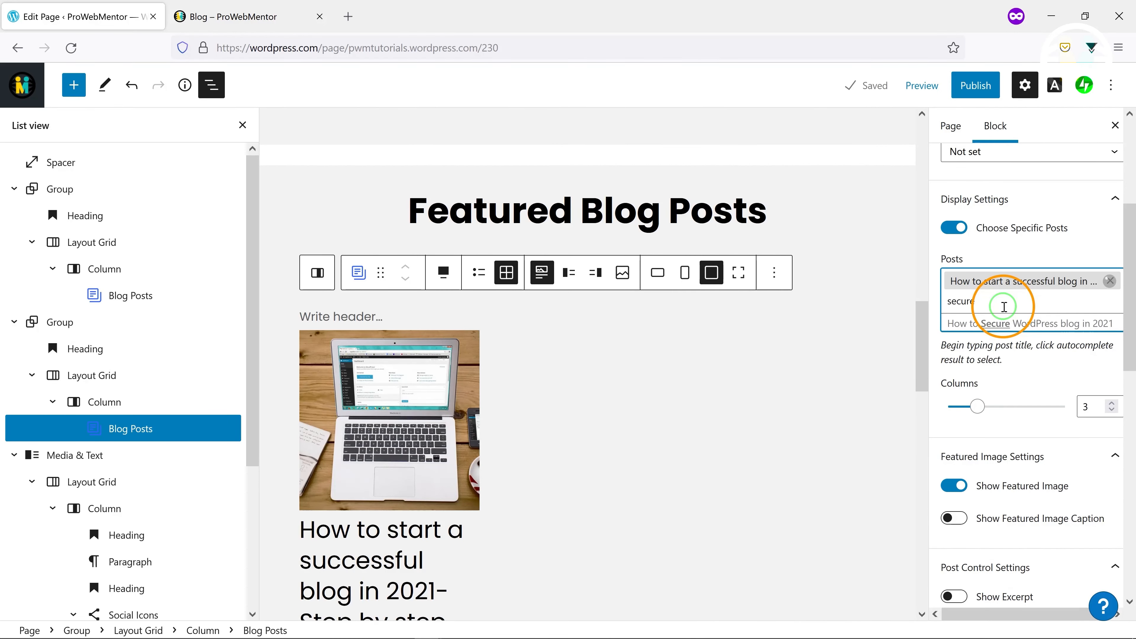
{"action": "type", "text": "ure"}
{"action": "left_click", "coordinate": [1028, 323]}
{"action": "type", "text": "se"}
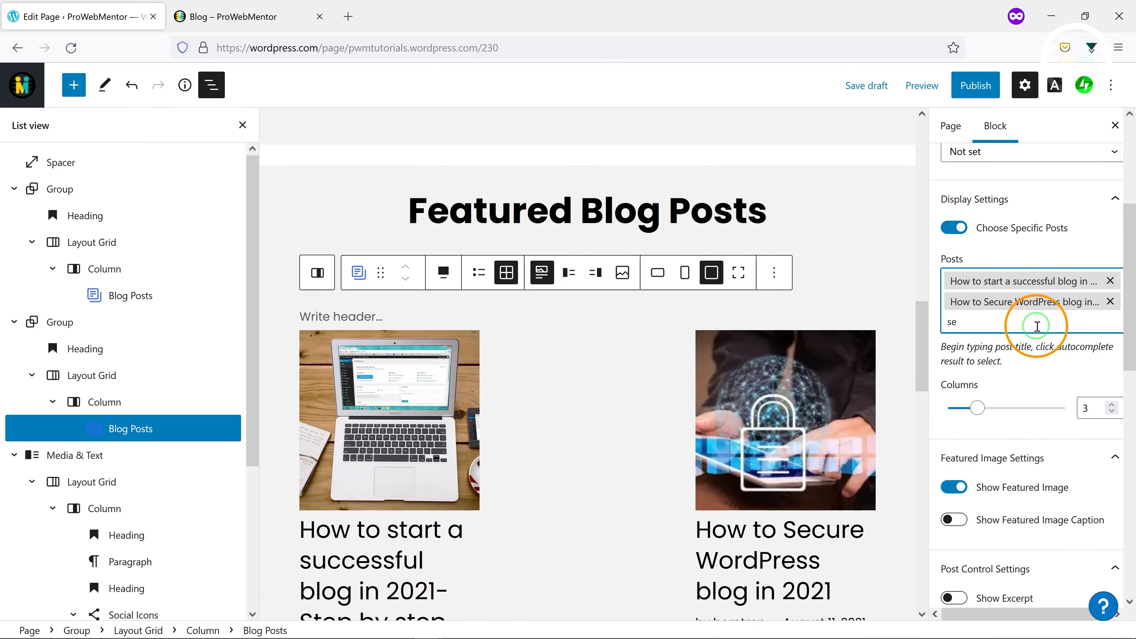
{"action": "type", "text": "o"}
{"action": "left_click", "coordinate": [1044, 348]}
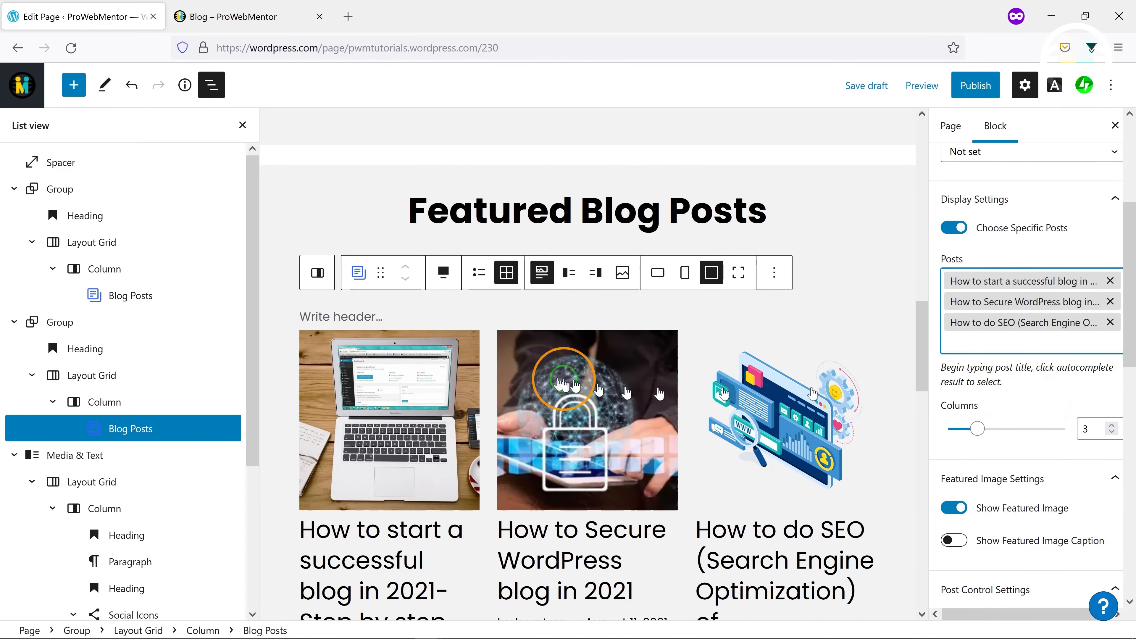
Set the background color of the "Featured Blog Posts" group to solid white
{"action": "scroll", "coordinate": [556, 378], "scroll_direction": "down", "scroll_amount": 2}
{"action": "scroll", "coordinate": [556, 378], "scroll_direction": "up", "scroll_amount": 4}
{"action": "left_click", "coordinate": [89, 330]}
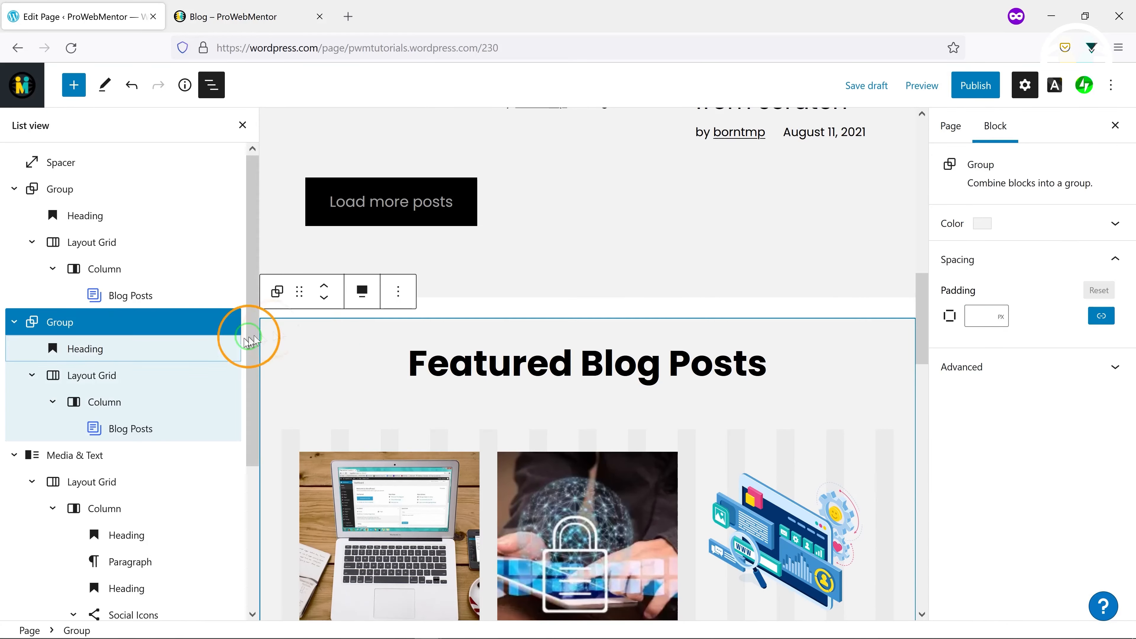
{"action": "left_click", "coordinate": [1015, 219]}
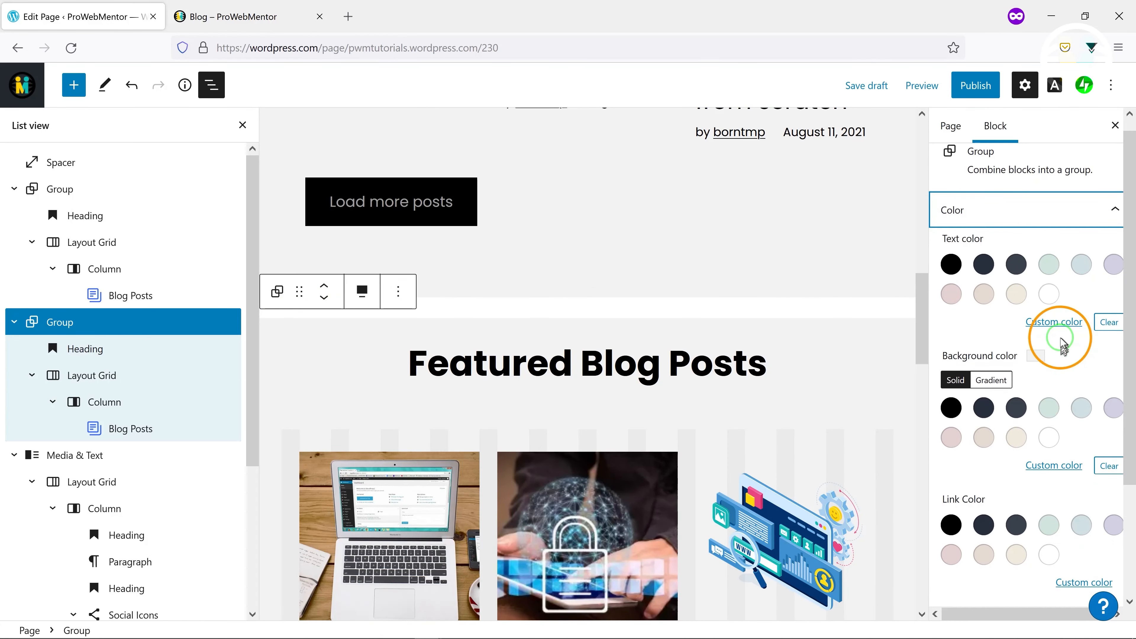
{"action": "left_click", "coordinate": [1048, 438]}
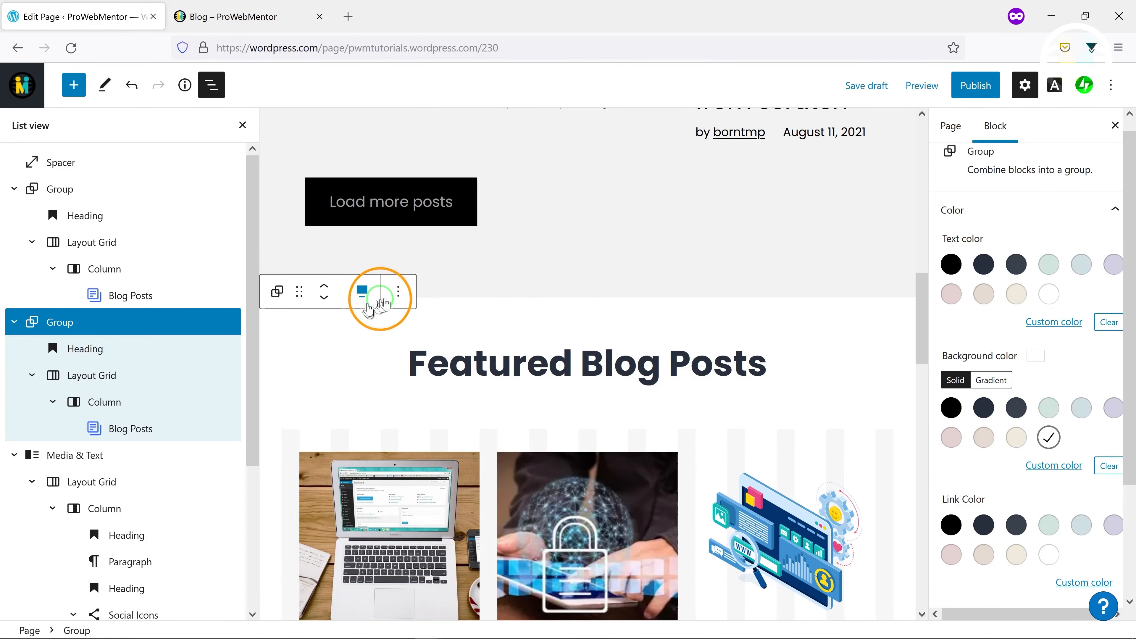
Duplicate the "Featured Blog Posts" group and, in the copy, replace the "How to Secure WordPress blog" post with "Top 10 WordPress Plugins in 2021-You Need To Know"
{"action": "left_click", "coordinate": [398, 294]}
{"action": "left_click", "coordinate": [413, 395]}
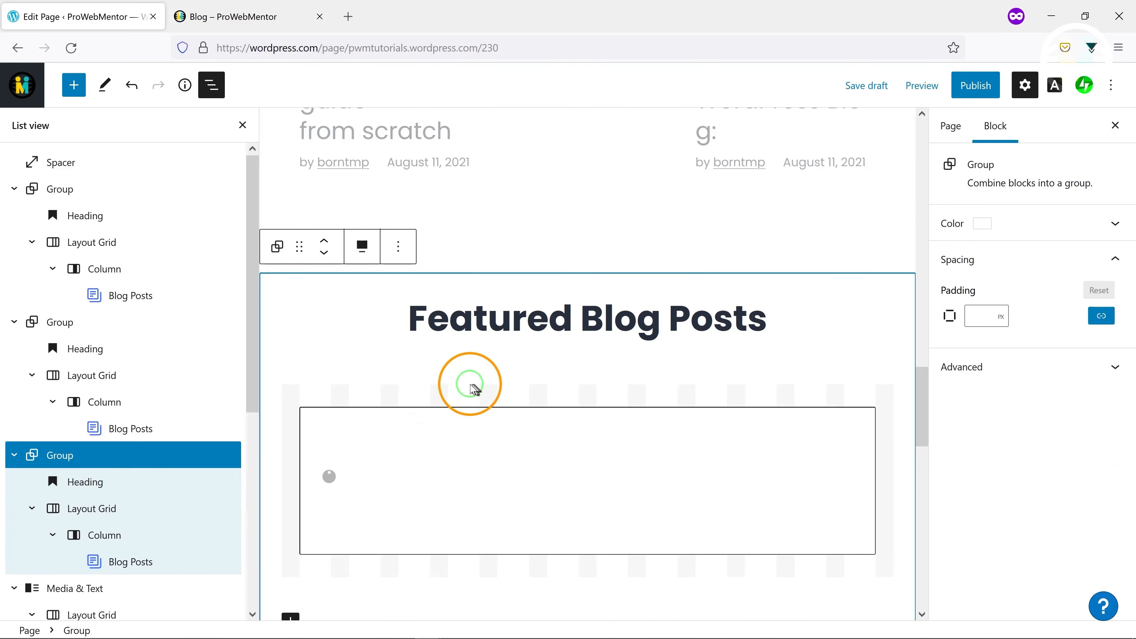
{"action": "left_click", "coordinate": [131, 563]}
{"action": "scroll", "coordinate": [1055, 427], "scroll_direction": "down", "scroll_amount": 6}
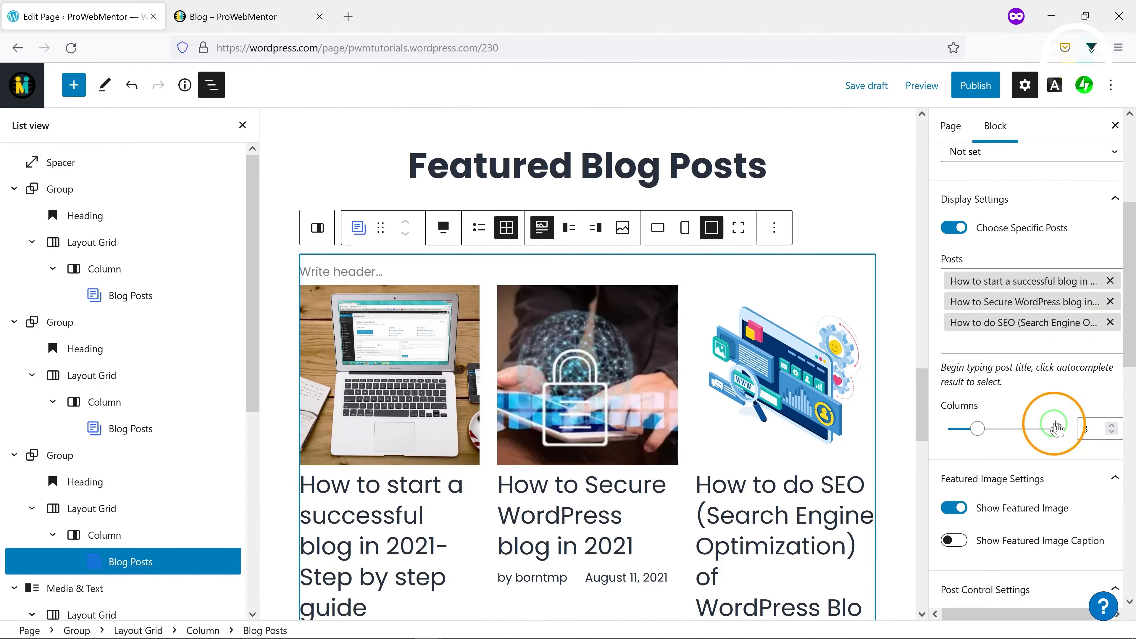
{"action": "left_click", "coordinate": [1109, 302]}
{"action": "type", "text": "plug"}
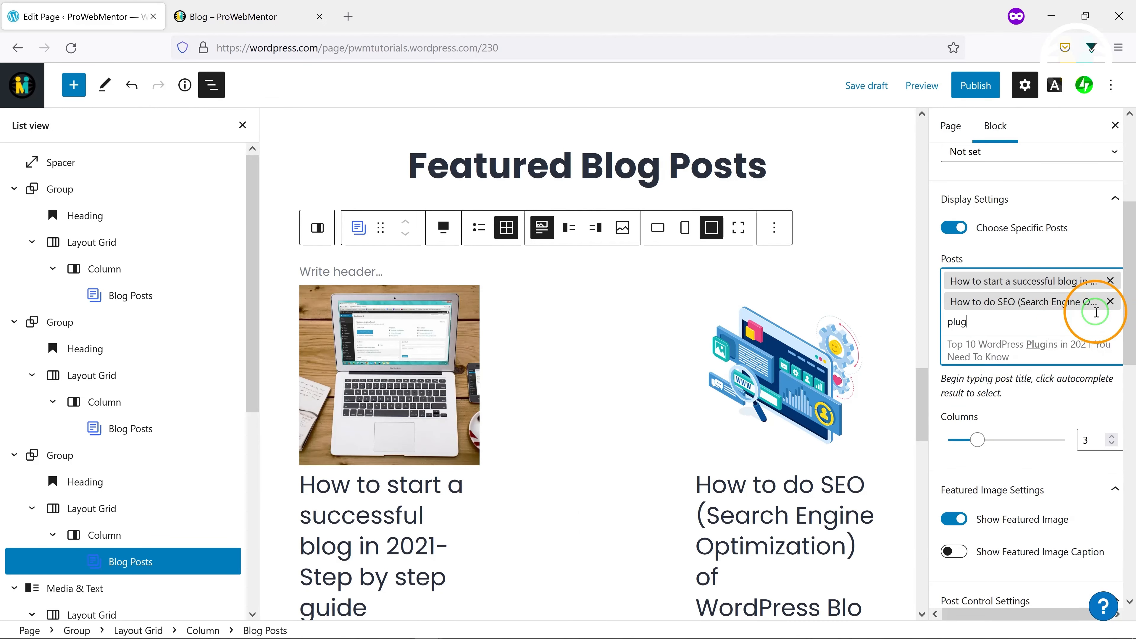
{"action": "left_click", "coordinate": [1065, 347]}
Set the third group's background to the custom color #f2f2f2
{"action": "left_click", "coordinate": [54, 457]}
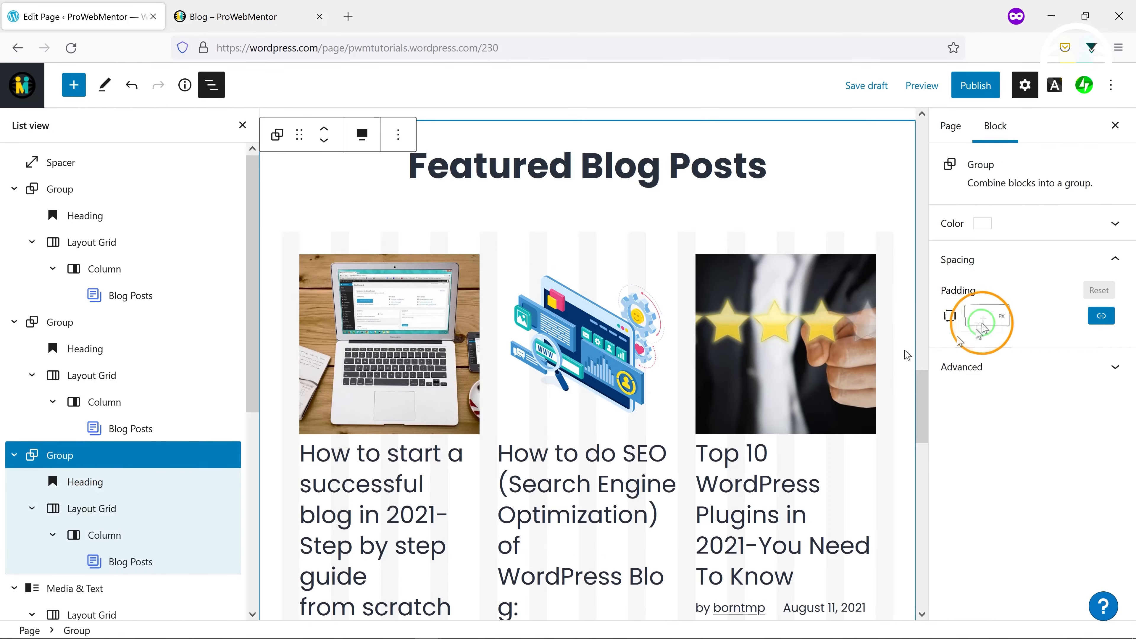
{"action": "left_click", "coordinate": [1073, 217]}
{"action": "left_click", "coordinate": [1050, 465]}
{"action": "type", "text": "f2f2f2"}
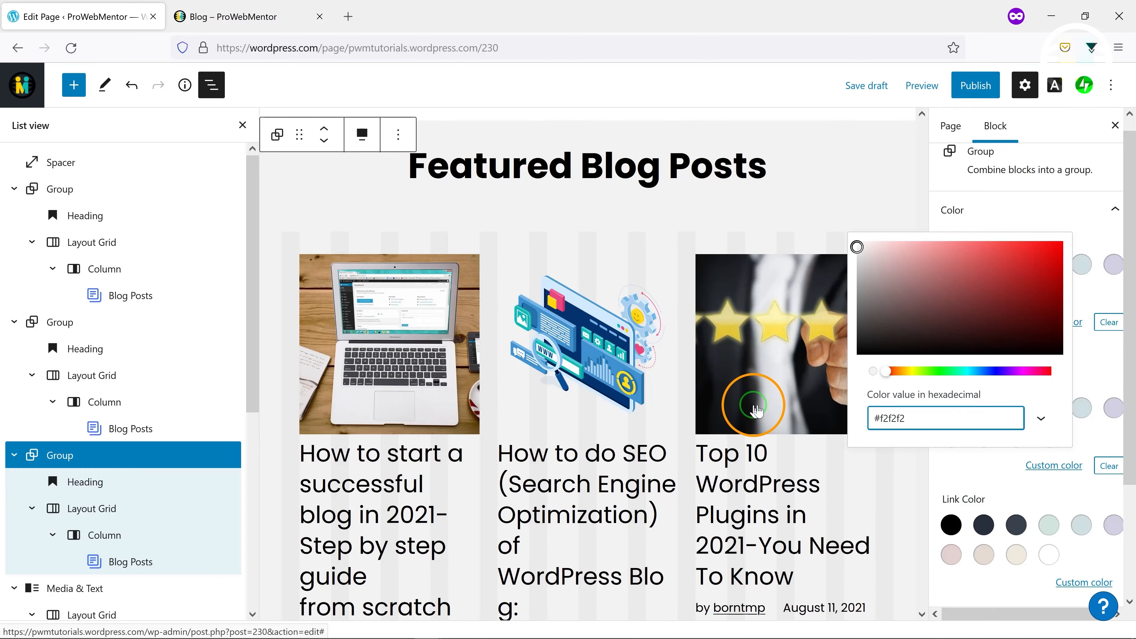
{"action": "left_click", "coordinate": [755, 410]}
Replace the About Me text before the "Read more" link with the blogger and YouTuber bio copied from the reference blog page
{"action": "scroll", "coordinate": [760, 407], "scroll_direction": "down", "scroll_amount": 10}
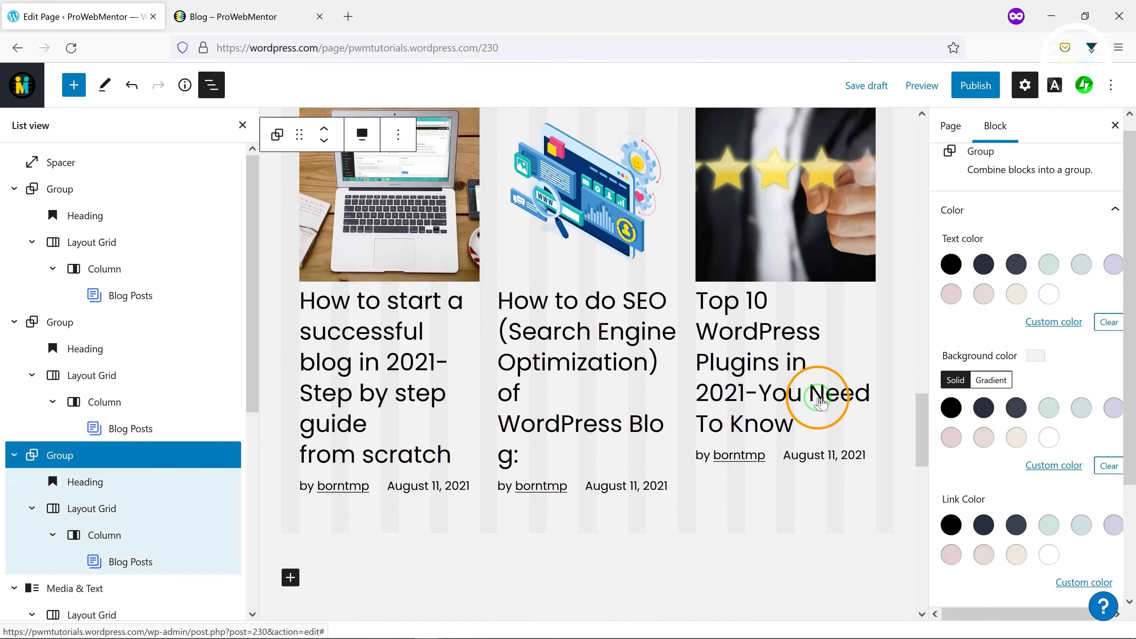
{"action": "scroll", "coordinate": [771, 409], "scroll_direction": "down", "scroll_amount": 5}
{"action": "left_click", "coordinate": [720, 313]}
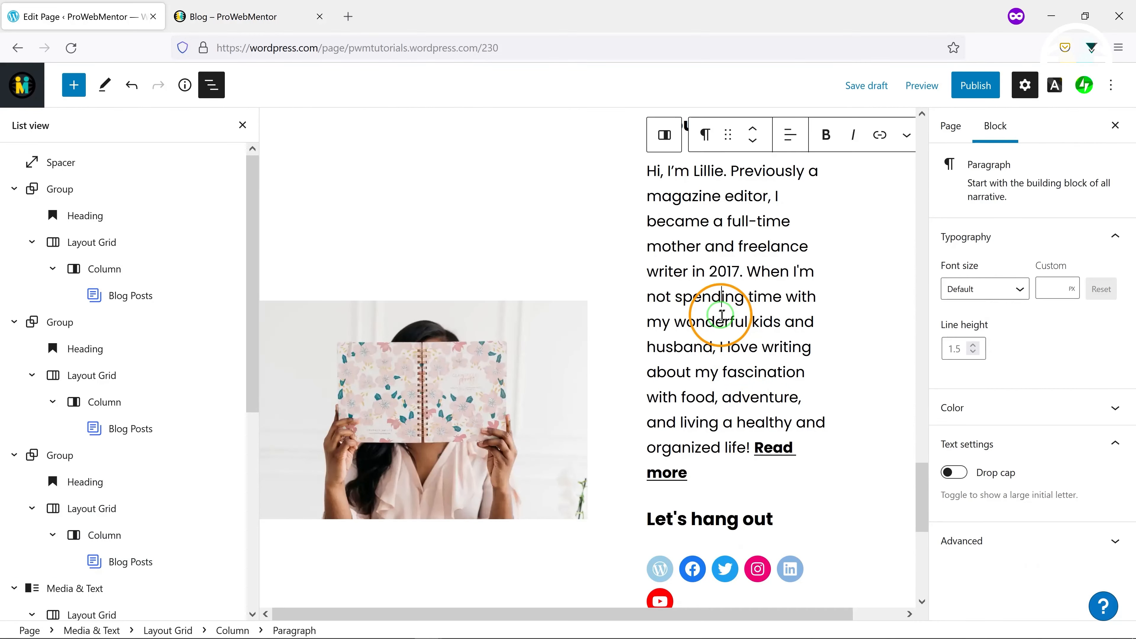
{"action": "left_click", "coordinate": [268, 14]}
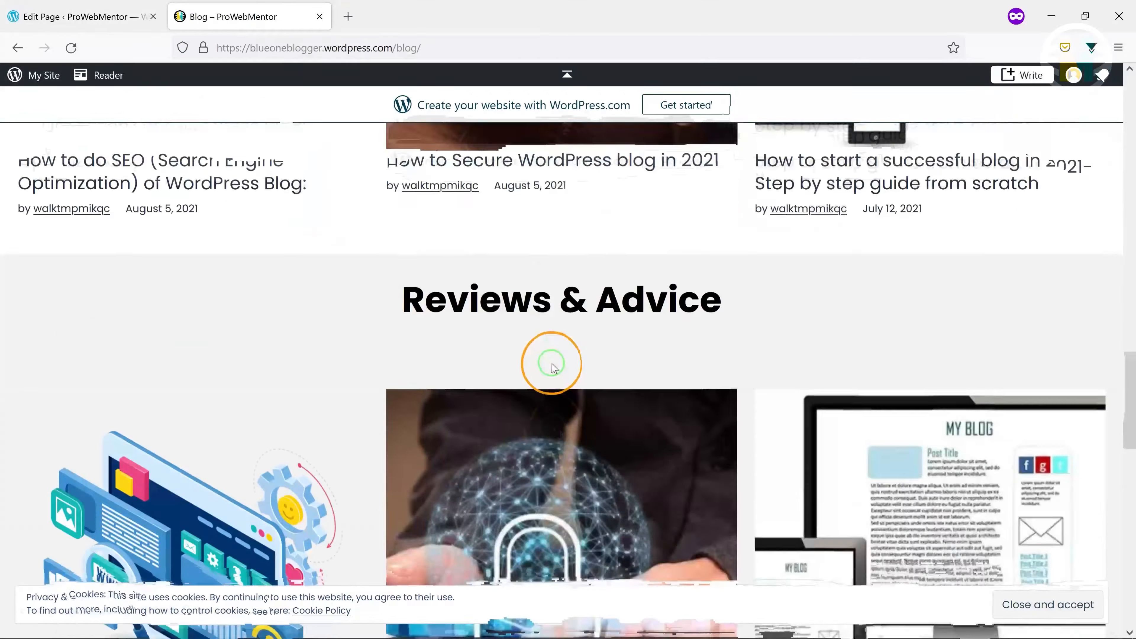
{"action": "scroll", "coordinate": [564, 358], "scroll_direction": "down", "scroll_amount": 5}
{"action": "left_click_drag", "start_coordinate": [572, 296], "coordinate": [750, 346]}
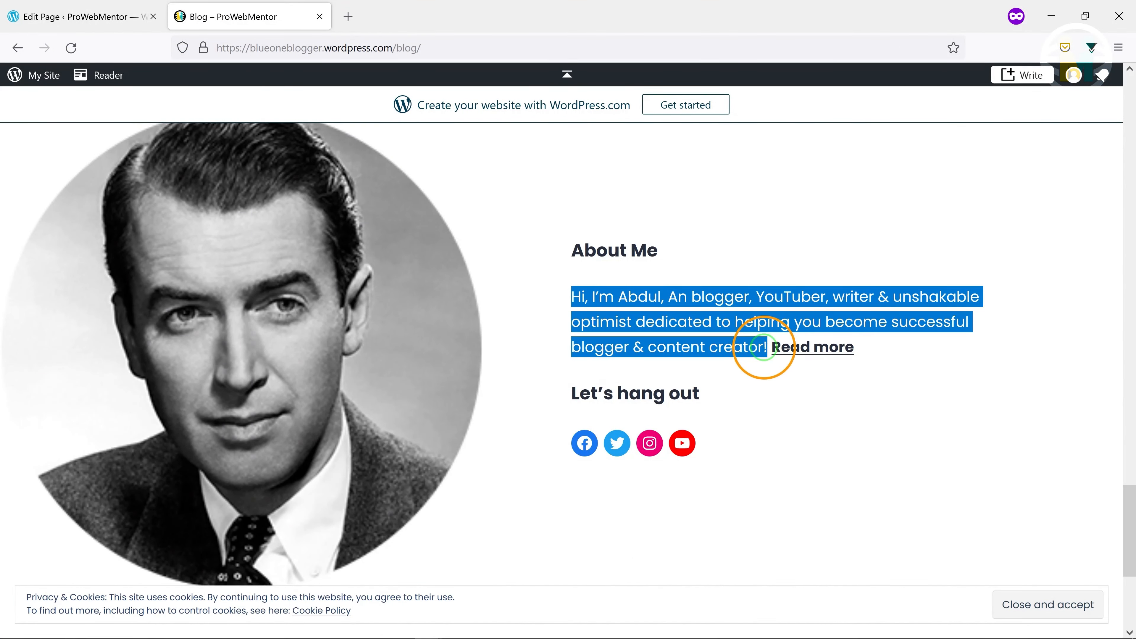
{"action": "key", "text": "ctrl+Page_Up"}
{"action": "left_click_drag", "start_coordinate": [647, 247], "coordinate": [744, 520]}
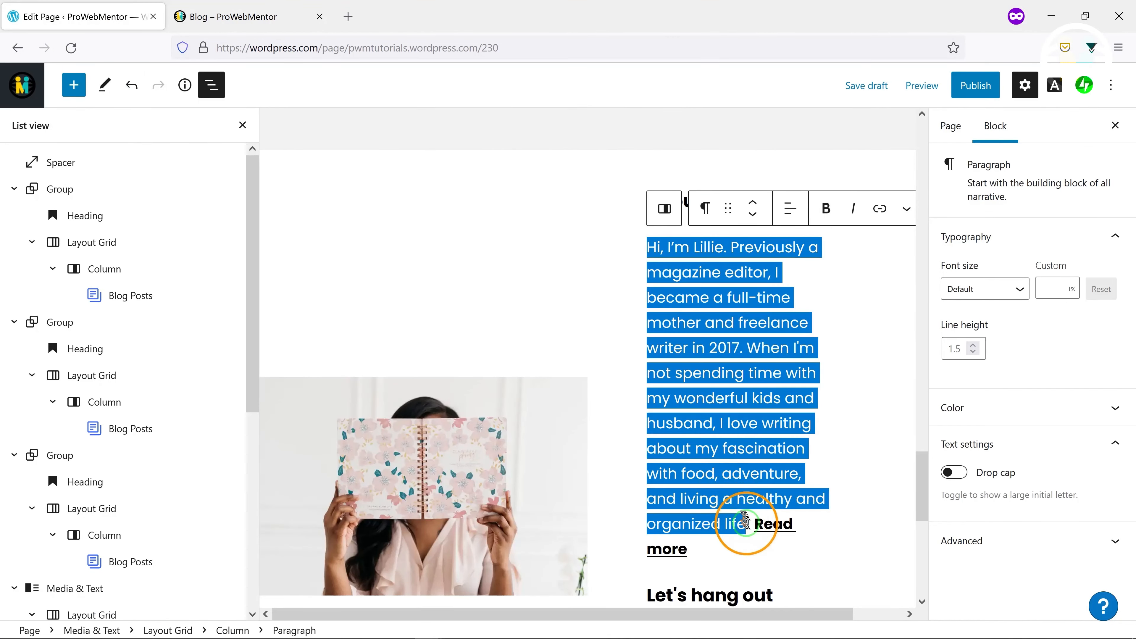
{"action": "type", "text": "Hi, I’m Abdul, An blogger, YouTuber, writer & unshakable optimist dedicated to helping you become successful blogger & content creator!"}
Replace the image in the About Me Media & Text block with the circular portrait from the media library
{"action": "scroll", "coordinate": [591, 348], "scroll_direction": "up", "scroll_amount": 5}
{"action": "left_click", "coordinate": [590, 348]}
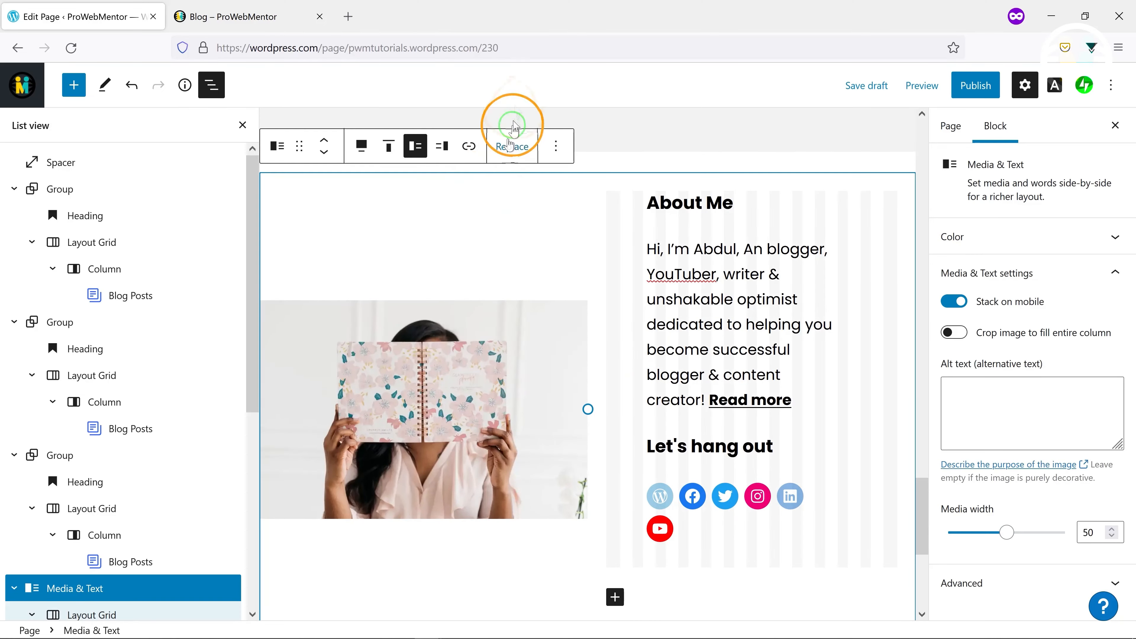
{"action": "left_click", "coordinate": [509, 146]}
{"action": "left_click", "coordinate": [550, 207]}
{"action": "left_click", "coordinate": [224, 269]}
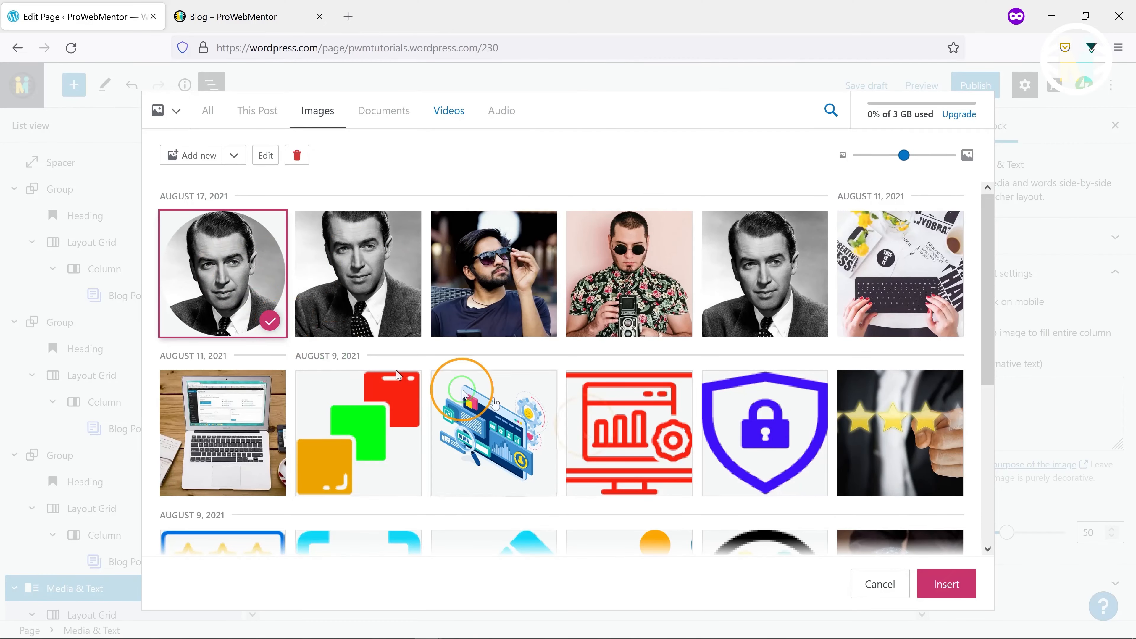
{"action": "left_click", "coordinate": [948, 586]}
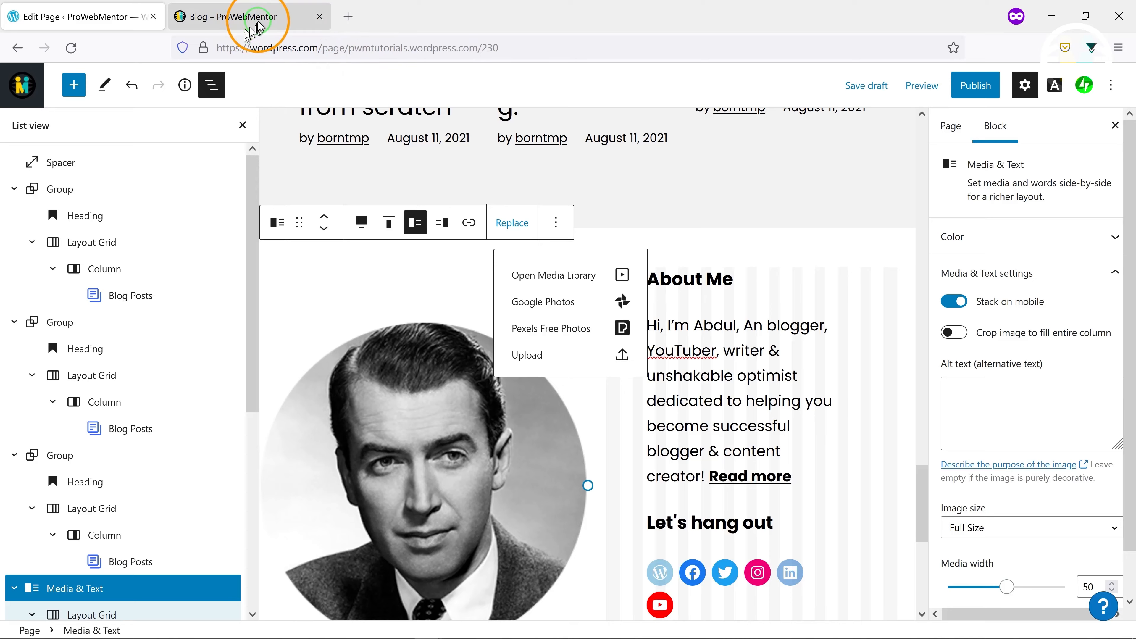
Examine the email subscription section near the top of the reference blog page, then return to the Blog page editor
{"action": "left_click", "coordinate": [250, 16]}
{"action": "scroll", "coordinate": [548, 295], "scroll_direction": "down", "scroll_amount": 10}
{"action": "scroll", "coordinate": [546, 291], "scroll_direction": "up", "scroll_amount": 15}
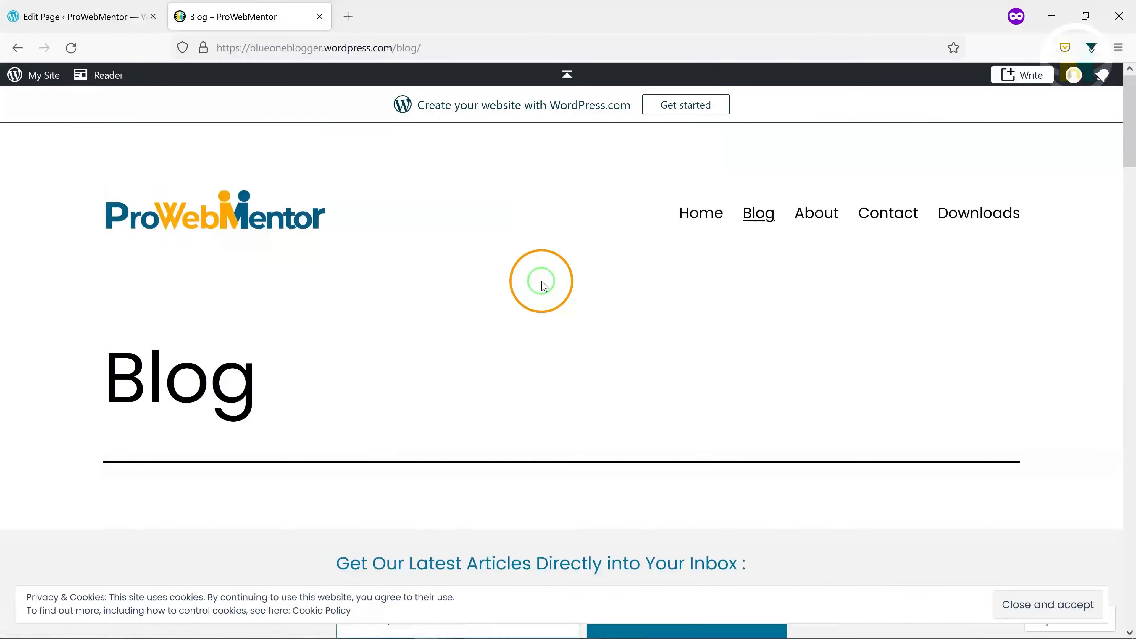
{"action": "scroll", "coordinate": [536, 280], "scroll_direction": "down", "scroll_amount": 3}
{"action": "left_click_drag", "start_coordinate": [349, 330], "coordinate": [766, 353]}
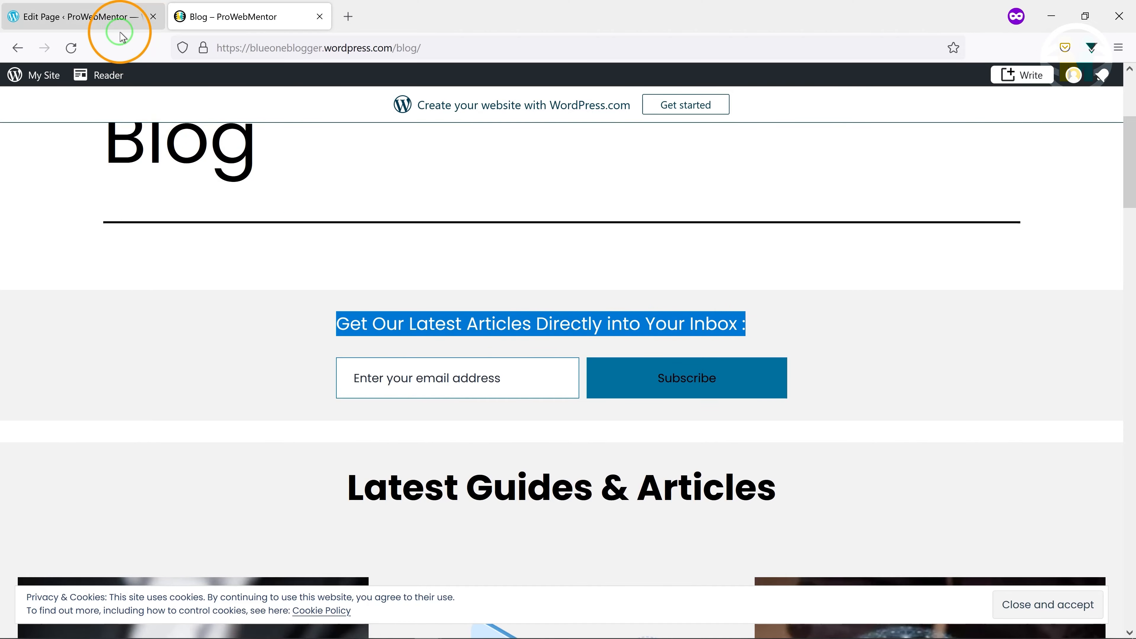
{"action": "left_click", "coordinate": [117, 18]}
{"action": "left_click", "coordinate": [243, 172]}
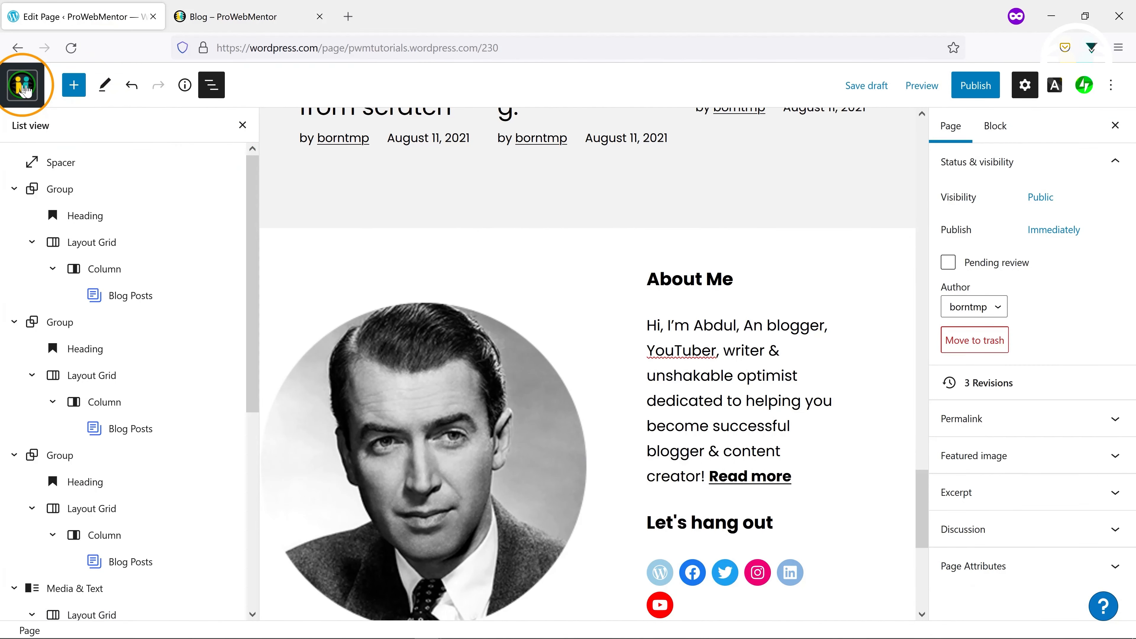
Open the site's pages in a new tab, go to its posts and open the first post for editing
{"action": "left_click", "coordinate": [23, 85]}
{"action": "right_click", "coordinate": [54, 131]}
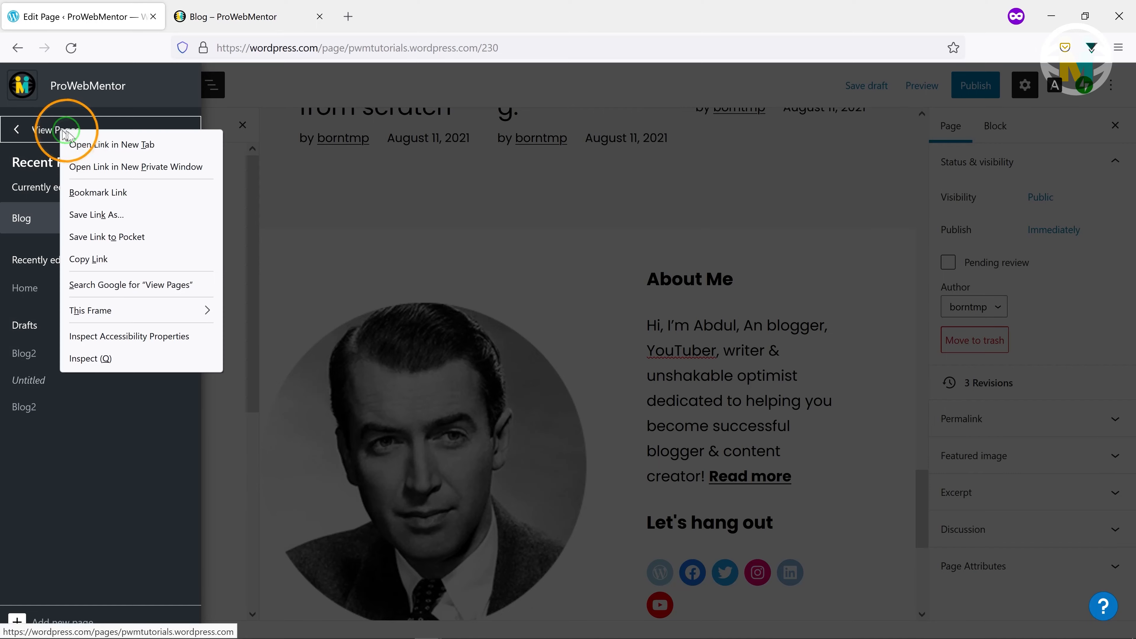
{"action": "left_click", "coordinate": [101, 144]}
{"action": "left_click", "coordinate": [224, 22]}
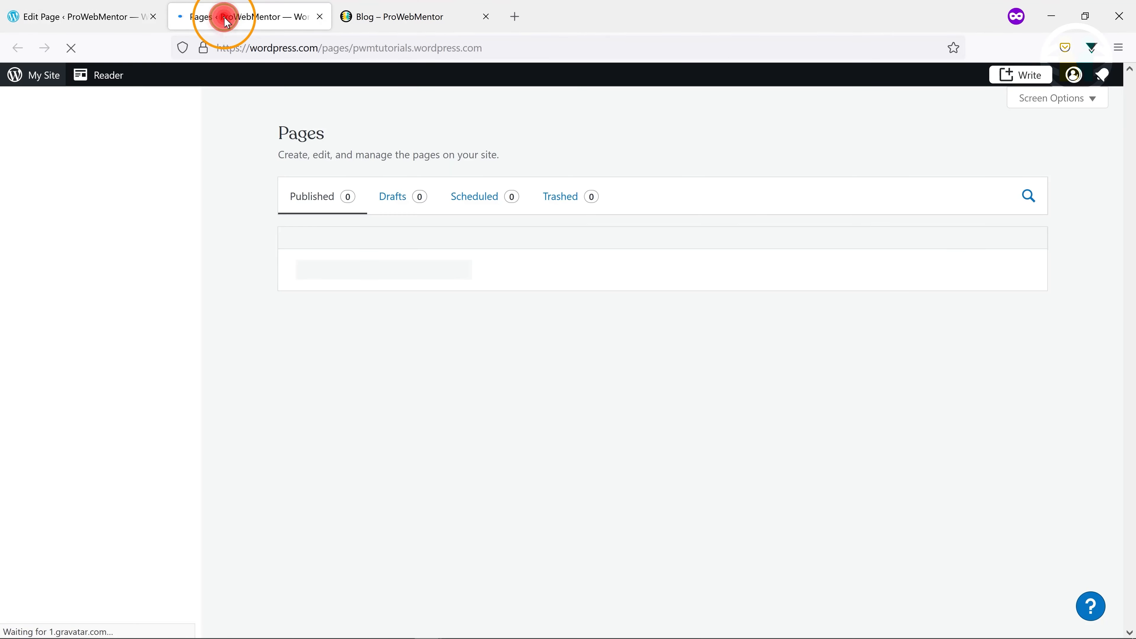
{"action": "left_click", "coordinate": [56, 264]}
{"action": "left_click", "coordinate": [56, 263]}
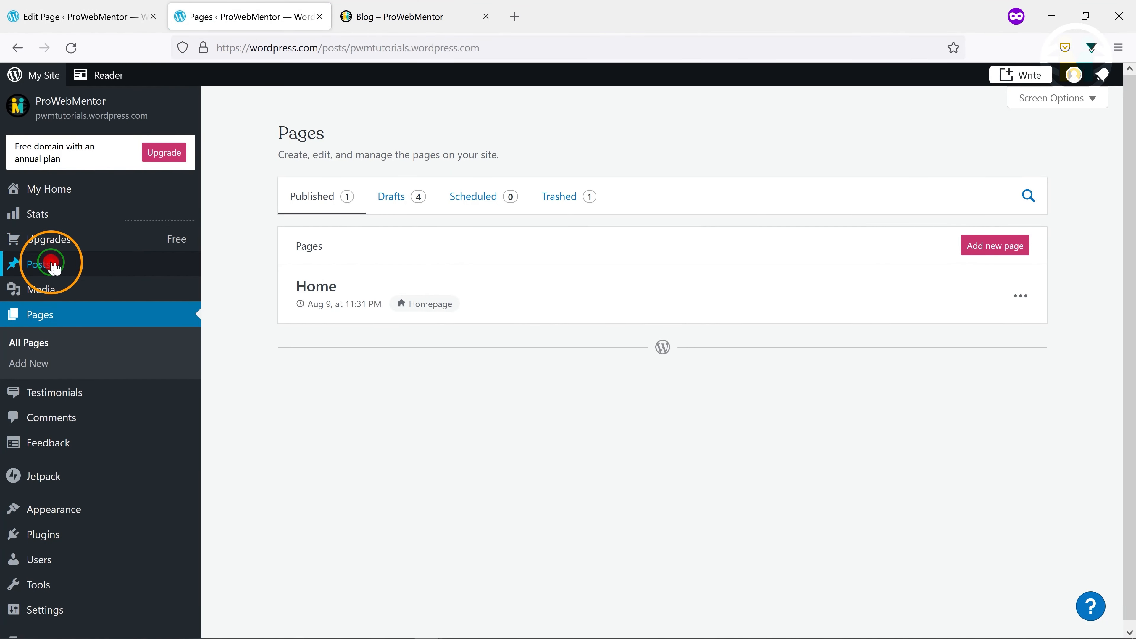
{"action": "left_click", "coordinate": [425, 293]}
Copy the "For more helpful content Subscribe below:" group from the post
{"action": "scroll", "coordinate": [419, 300], "scroll_direction": "down", "scroll_amount": 20}
{"action": "scroll", "coordinate": [511, 260], "scroll_direction": "up", "scroll_amount": 1}
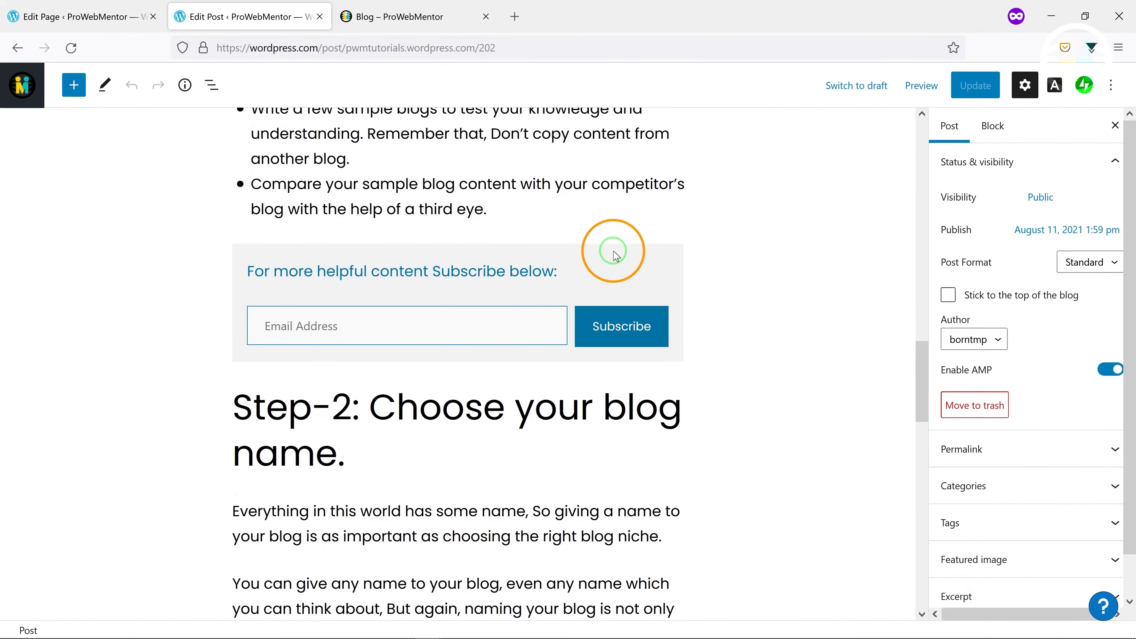
{"action": "left_click", "coordinate": [614, 255]}
{"action": "left_click", "coordinate": [371, 218]}
{"action": "left_click", "coordinate": [380, 294]}
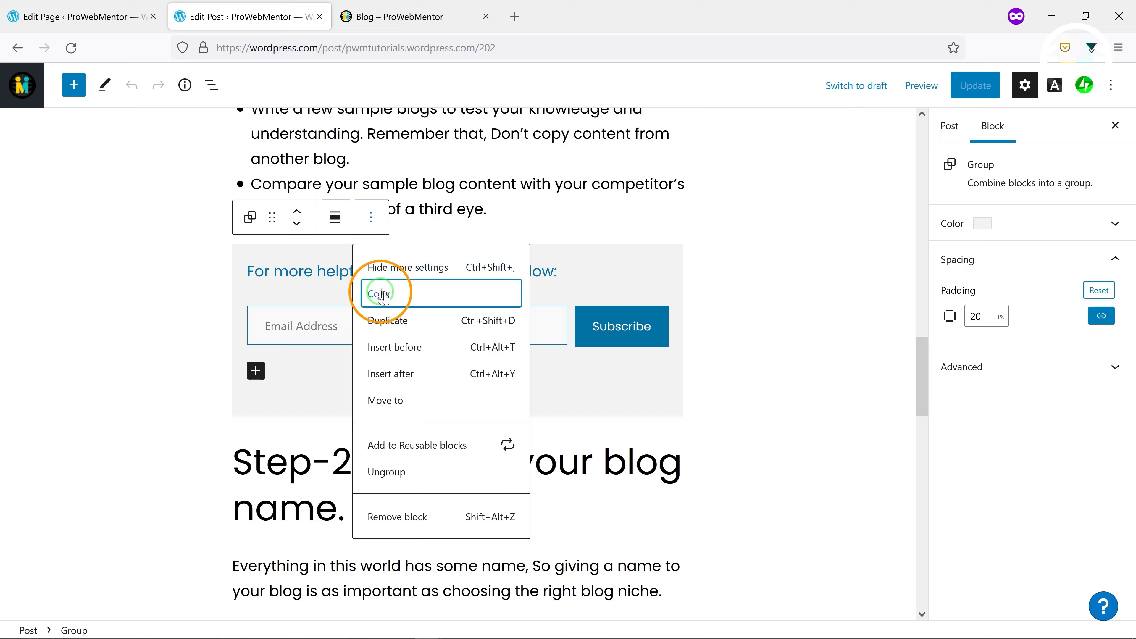
Paste the subscription group into the empty block at the end of the Blog page and set it to full width
{"action": "left_click", "coordinate": [109, 21]}
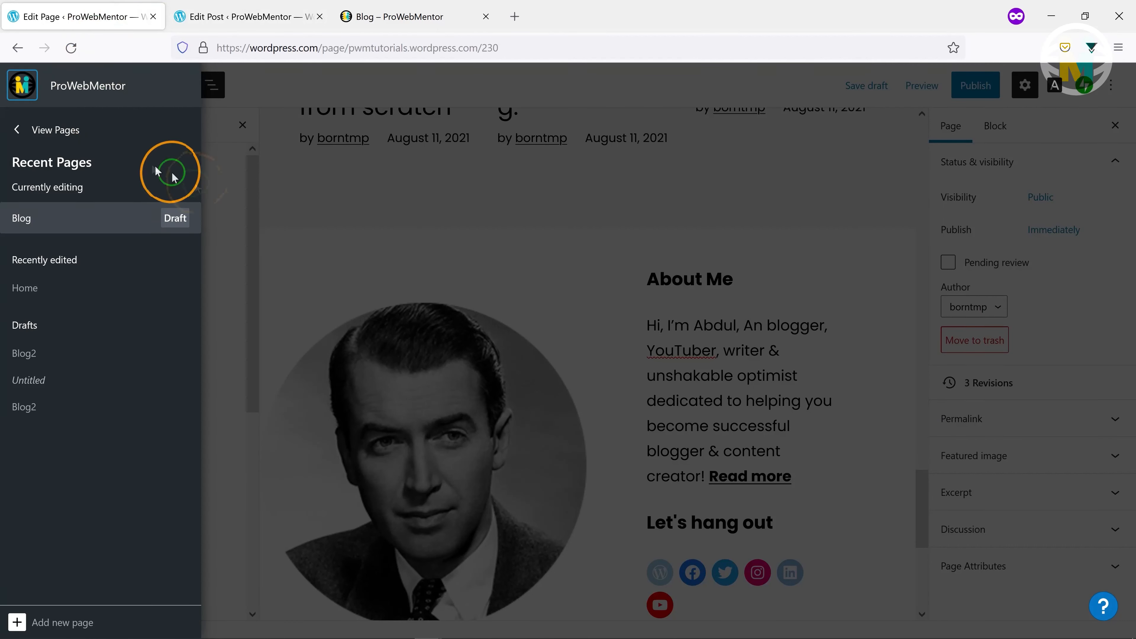
{"action": "left_click", "coordinate": [557, 198]}
{"action": "scroll", "coordinate": [554, 286], "scroll_direction": "down", "scroll_amount": 5}
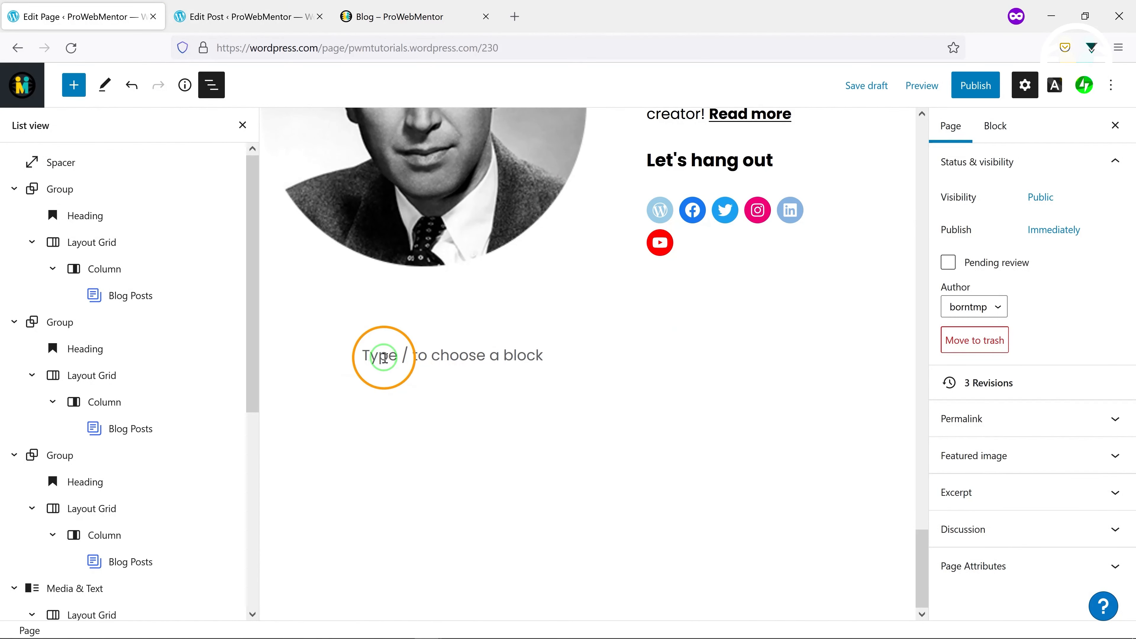
{"action": "left_click", "coordinate": [383, 357]}
{"action": "key", "text": "ctrl+v"}
{"action": "left_click", "coordinate": [465, 355]}
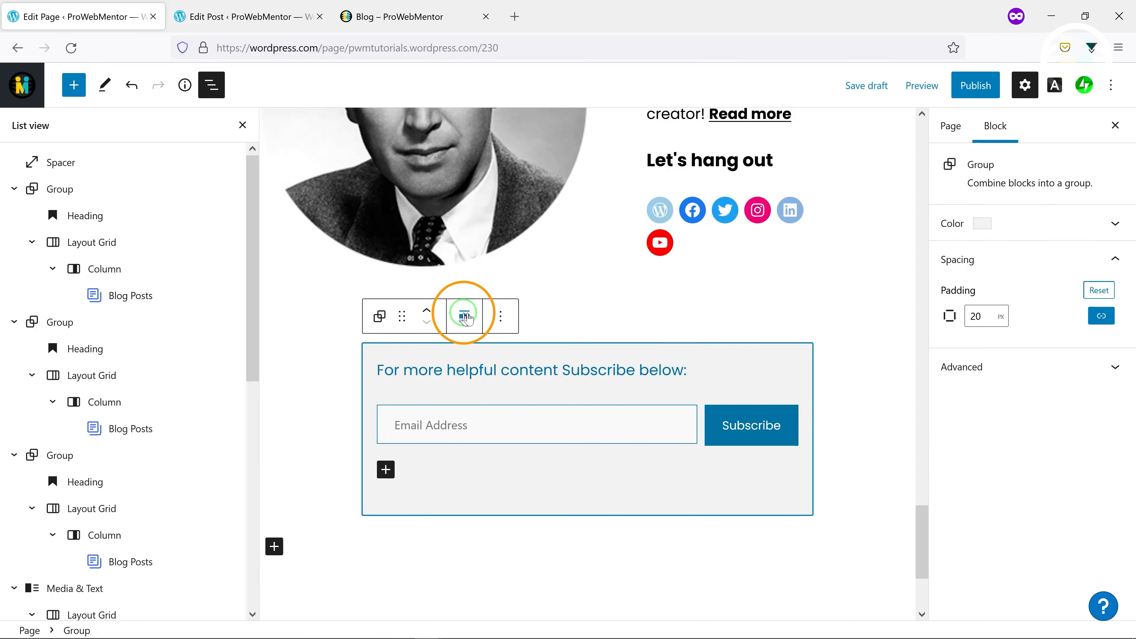
{"action": "left_click", "coordinate": [465, 316]}
{"action": "left_click", "coordinate": [491, 392]}
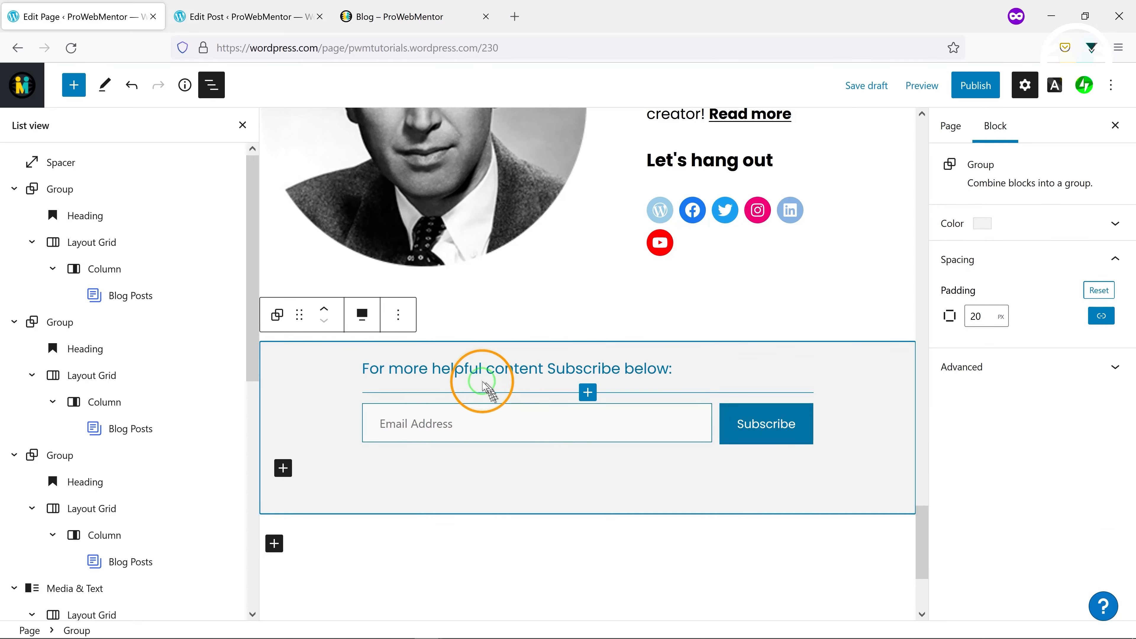
Move the subscription group up to the very start of the page content, above the spacer
{"action": "left_click", "coordinate": [322, 314]}
{"action": "left_click", "coordinate": [325, 313]}
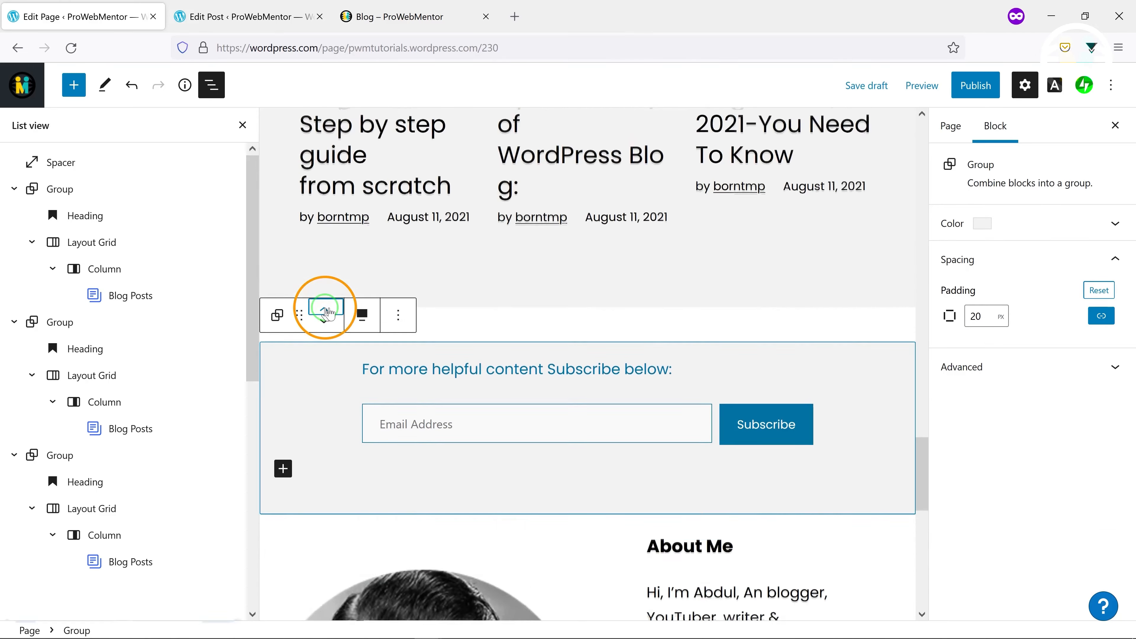
{"action": "left_click", "coordinate": [325, 314]}
{"action": "left_click", "coordinate": [325, 313]}
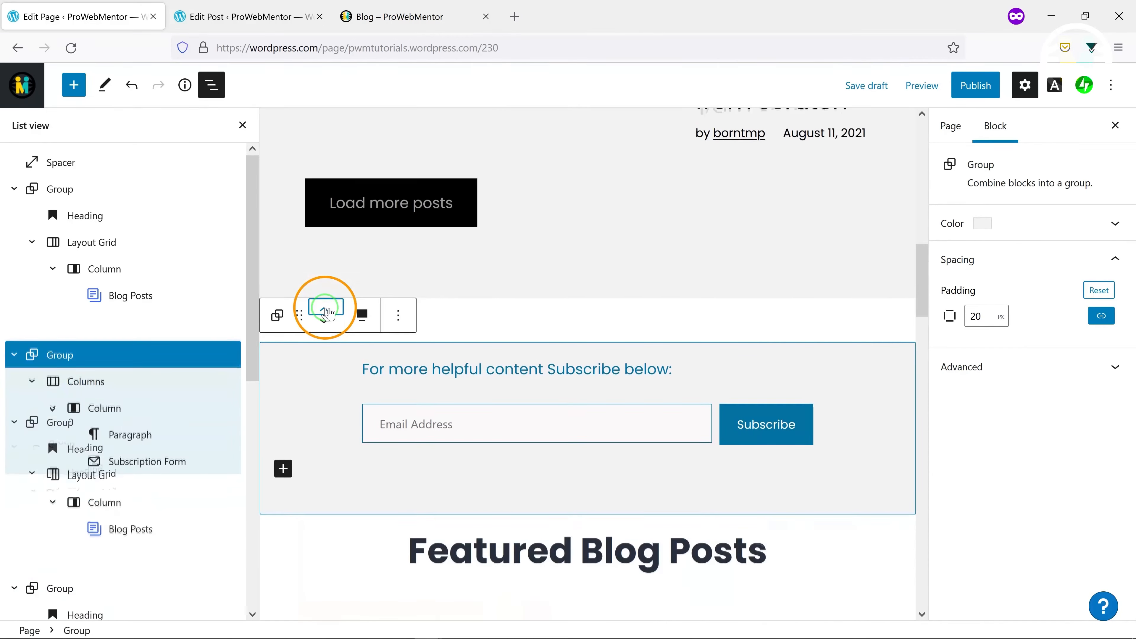
{"action": "left_click", "coordinate": [325, 314]}
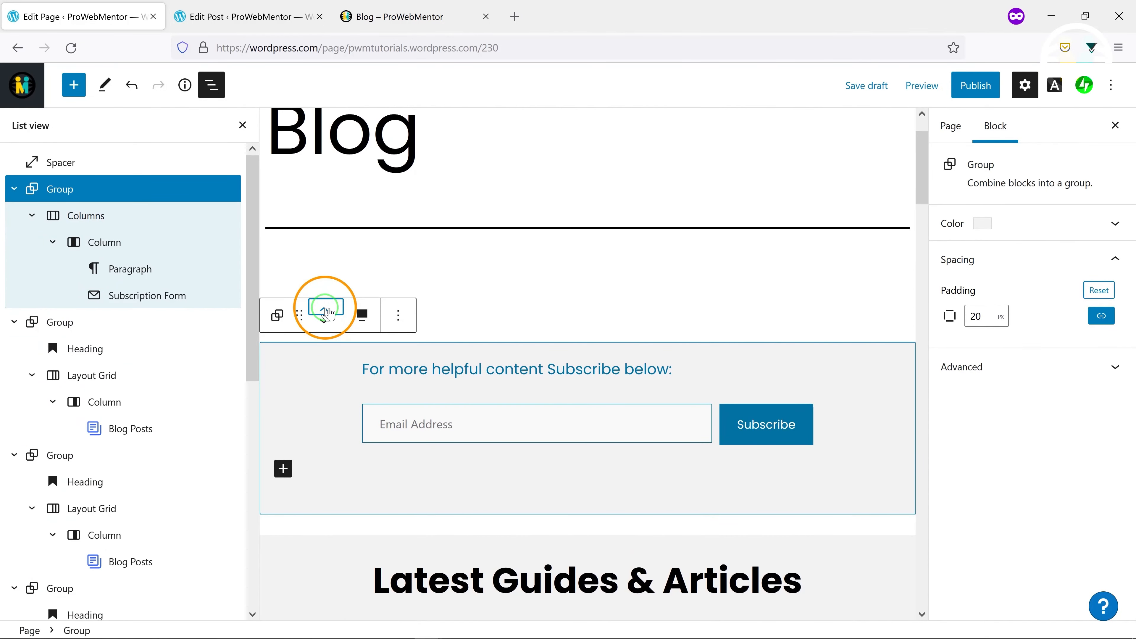
{"action": "left_click", "coordinate": [325, 313]}
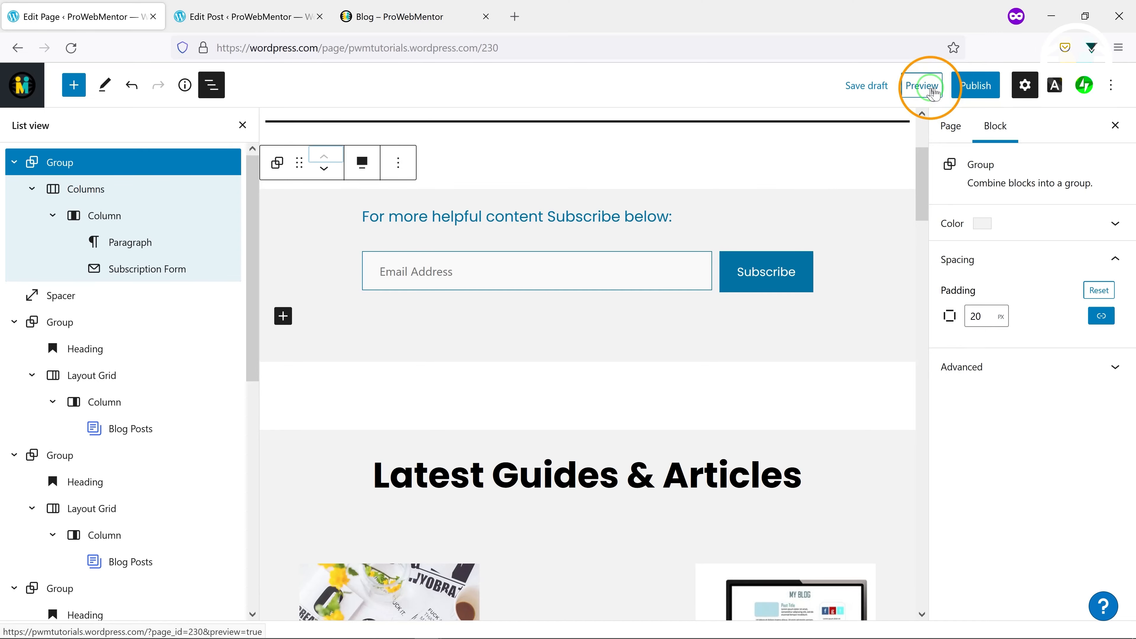
Preview the Blog page on desktop and review its subscription, latest and featured post sections
{"action": "left_click", "coordinate": [933, 92]}
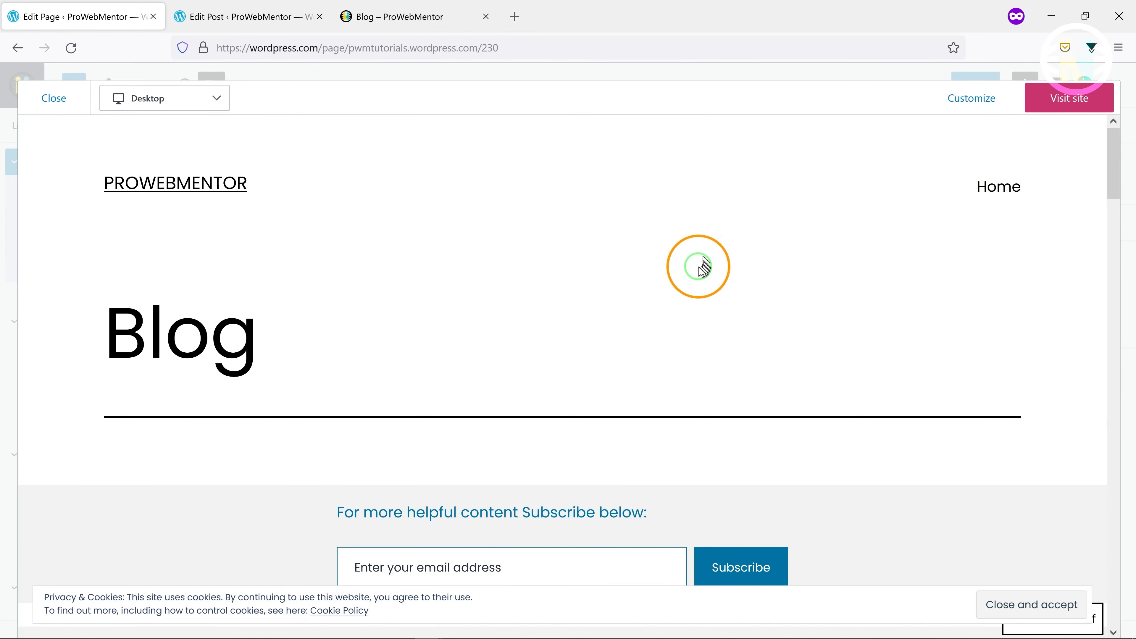
{"action": "scroll", "coordinate": [703, 267], "scroll_direction": "down", "scroll_amount": 15}
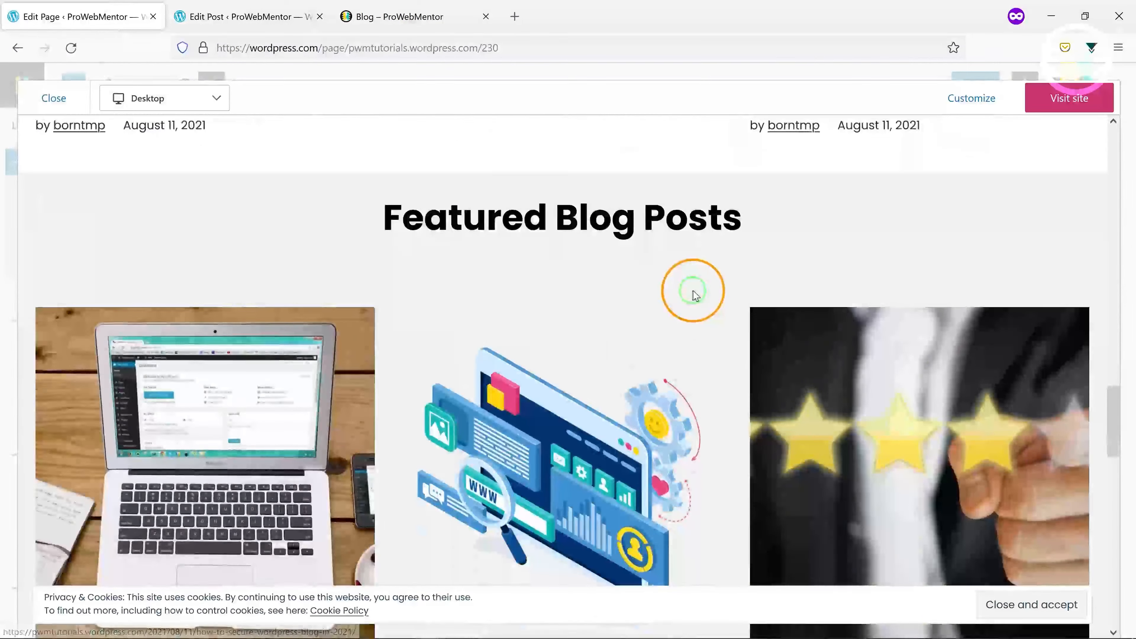
{"action": "scroll", "coordinate": [694, 295], "scroll_direction": "down", "scroll_amount": 5}
{"action": "scroll", "coordinate": [692, 287], "scroll_direction": "up", "scroll_amount": 12}
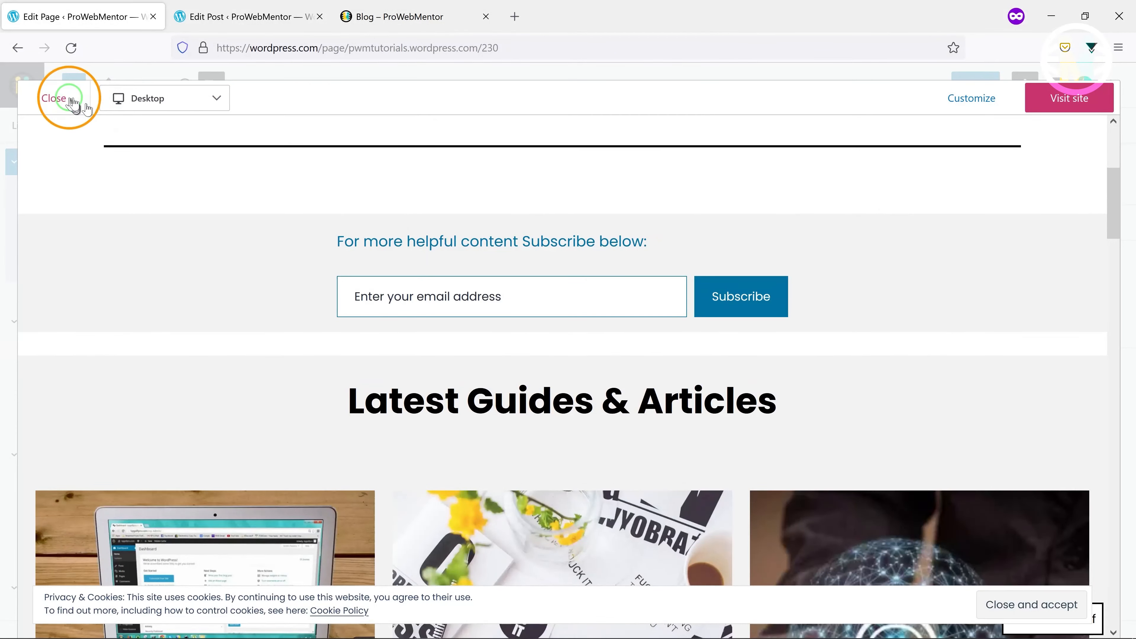
{"action": "left_click", "coordinate": [72, 100]}
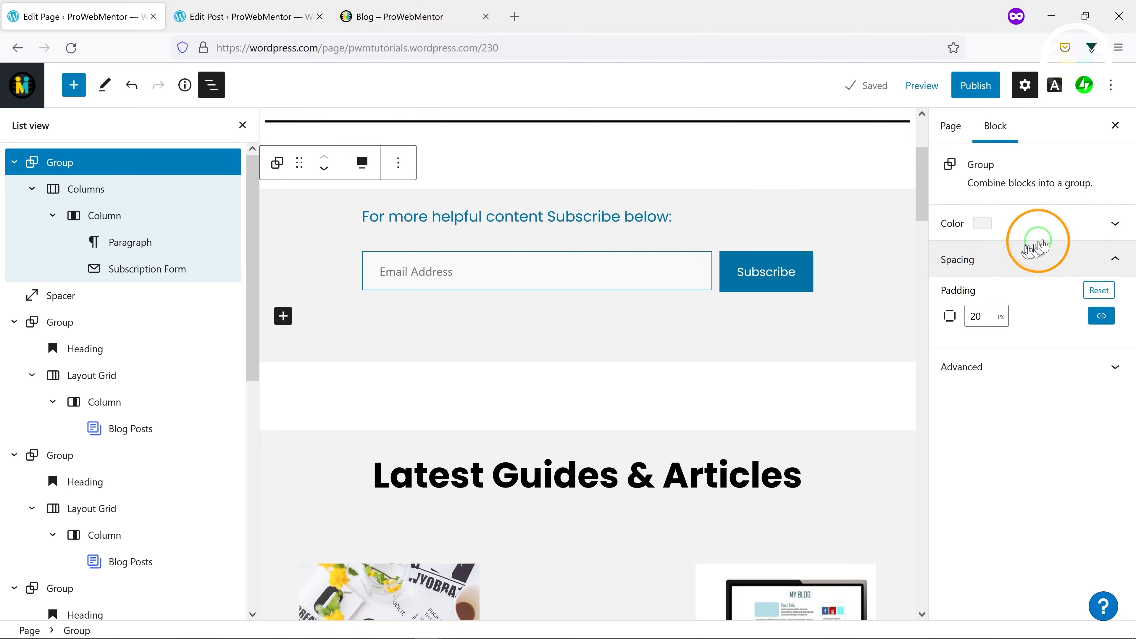
Publish the Blog page and check its URL slug in the permalink settings
{"action": "left_click", "coordinate": [976, 85]}
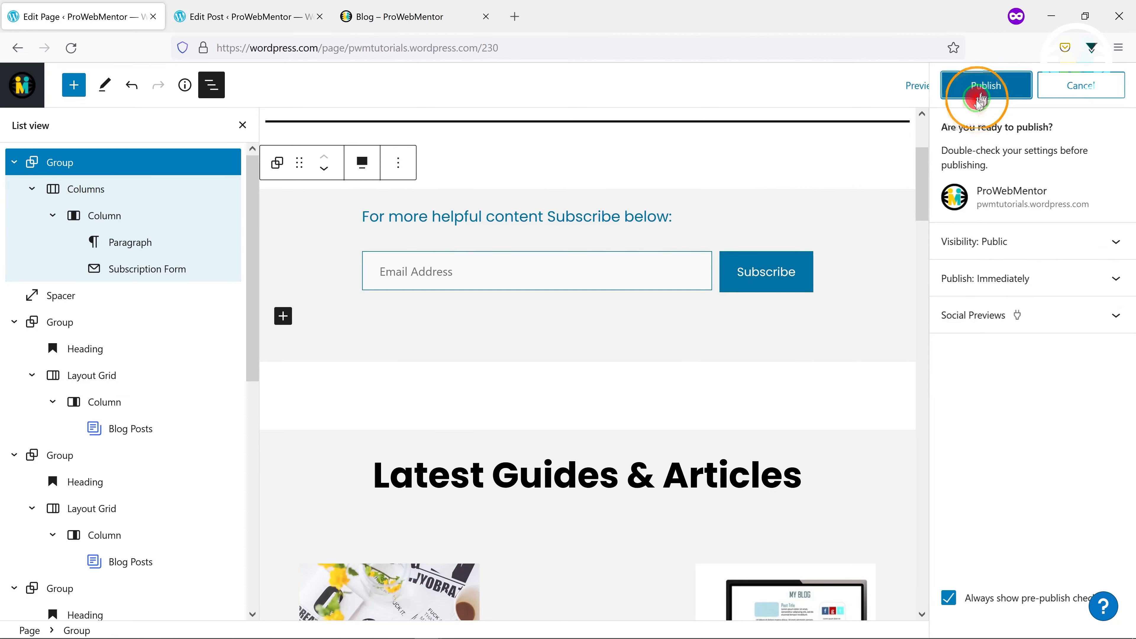
{"action": "left_click", "coordinate": [985, 100]}
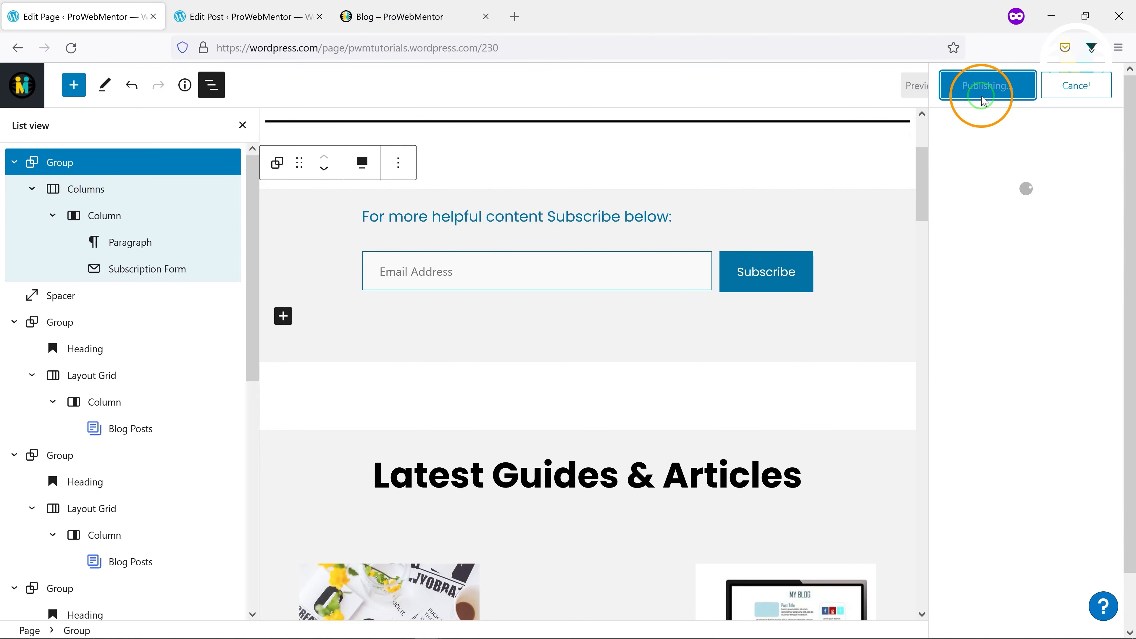
{"action": "left_click", "coordinate": [1096, 103]}
{"action": "left_click", "coordinate": [955, 124]}
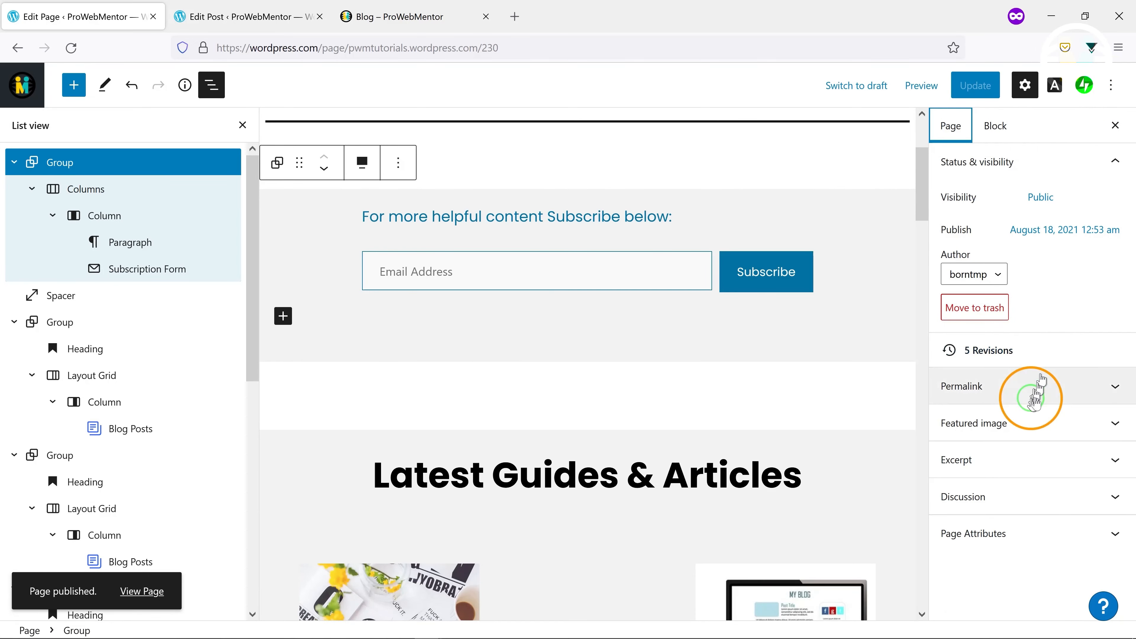
{"action": "left_click", "coordinate": [1027, 386]}
{"action": "left_click", "coordinate": [953, 340]}
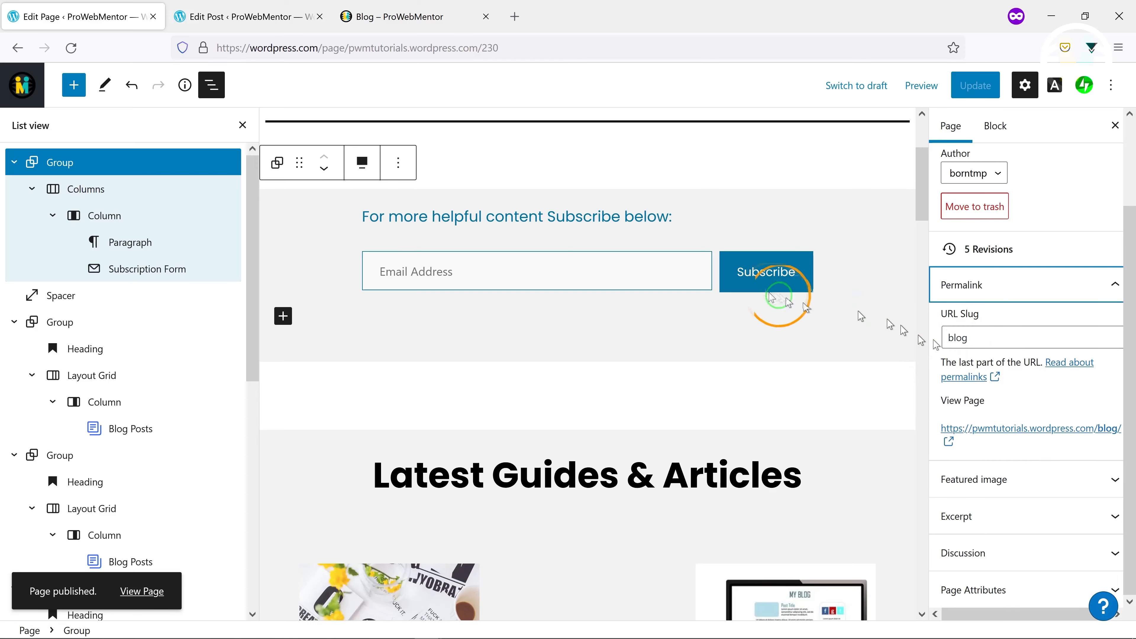
{"action": "scroll", "coordinate": [557, 192], "scroll_direction": "up", "scroll_amount": 4}
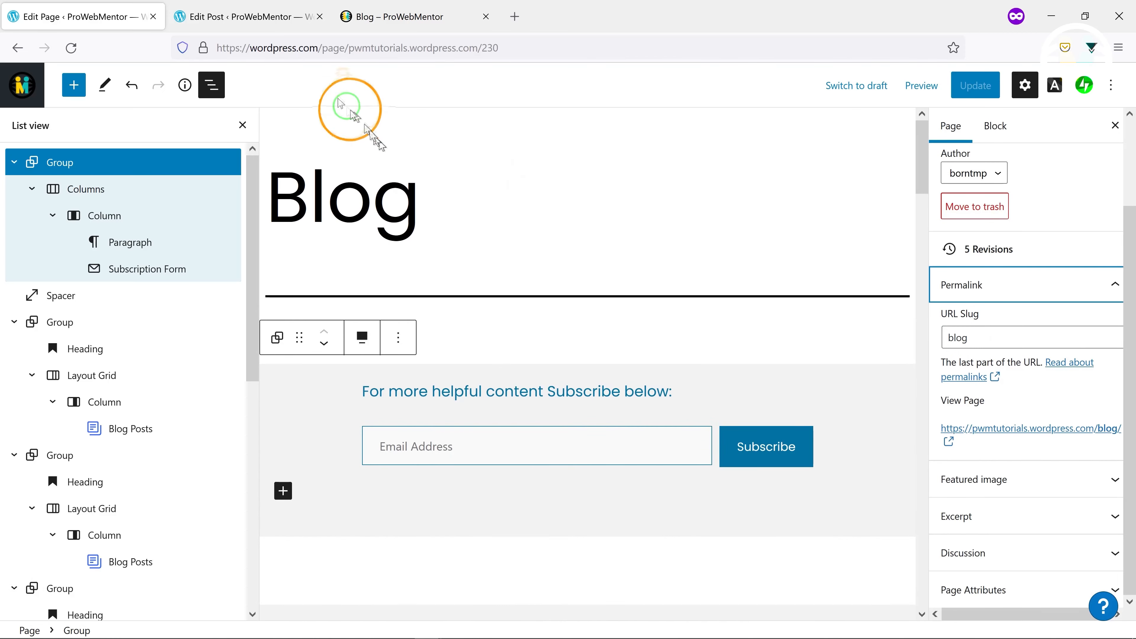
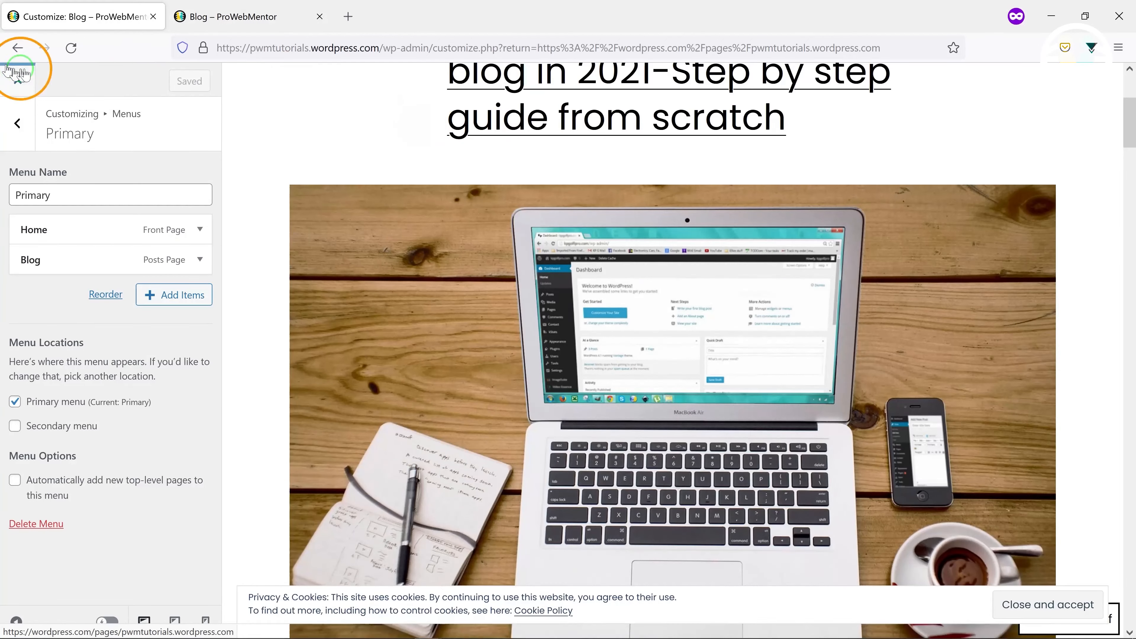
Close the Customizer and return to the site's list of pages
{"action": "left_click", "coordinate": [9, 89]}
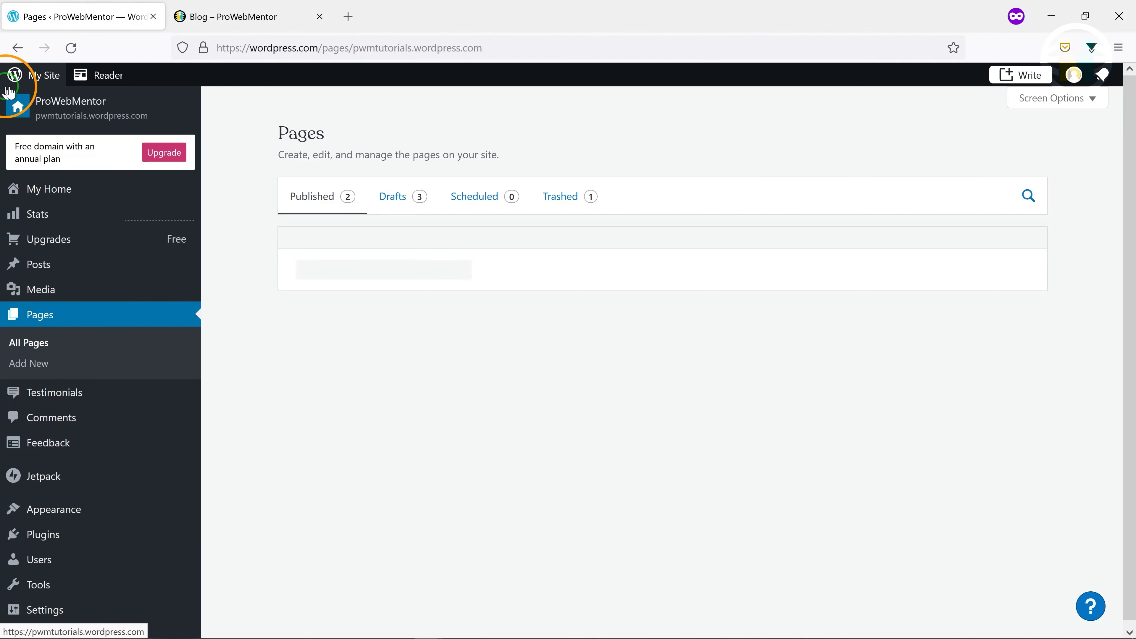
Permanently delete the Blog page from the trashed pages and return to the published pages list
{"action": "left_click", "coordinate": [602, 187]}
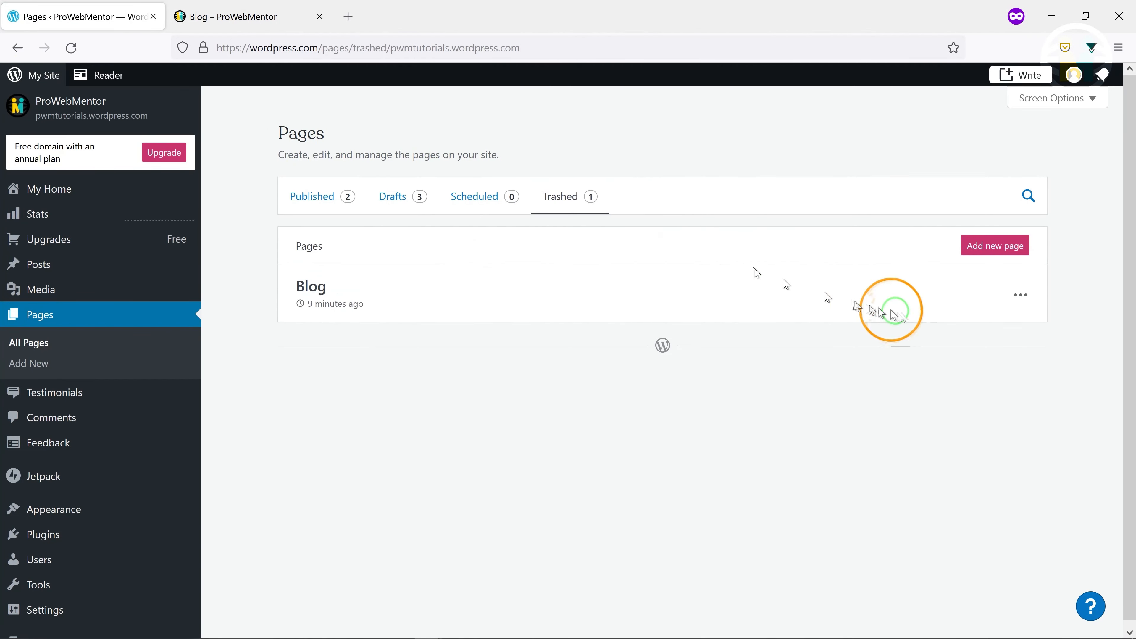
{"action": "left_click", "coordinate": [1020, 295]}
{"action": "left_click", "coordinate": [937, 393]}
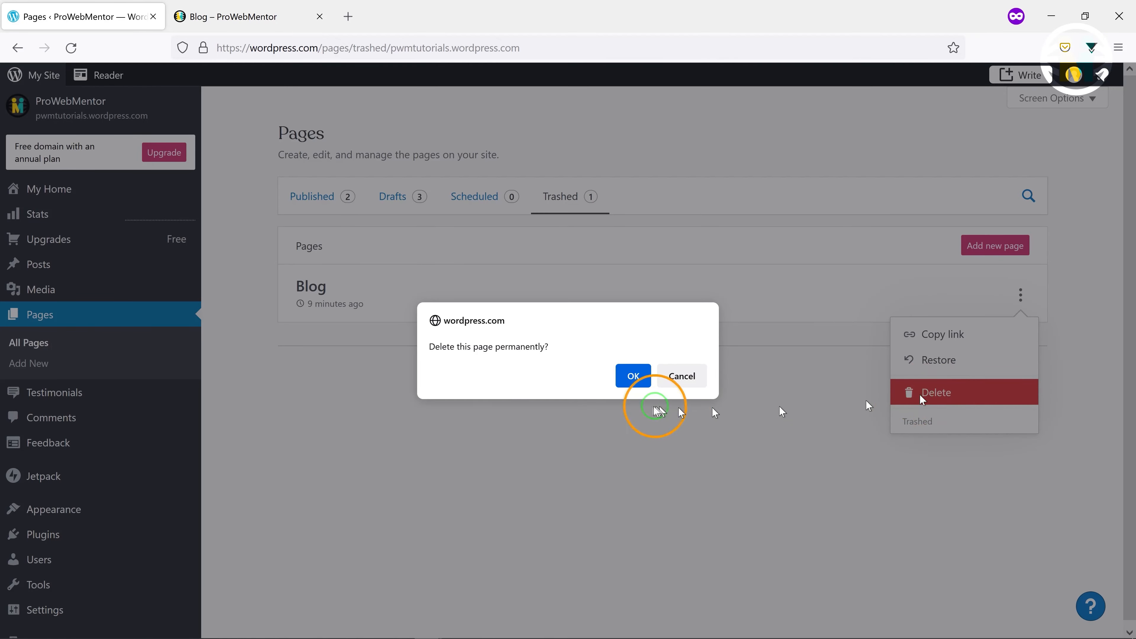
{"action": "left_click", "coordinate": [631, 386]}
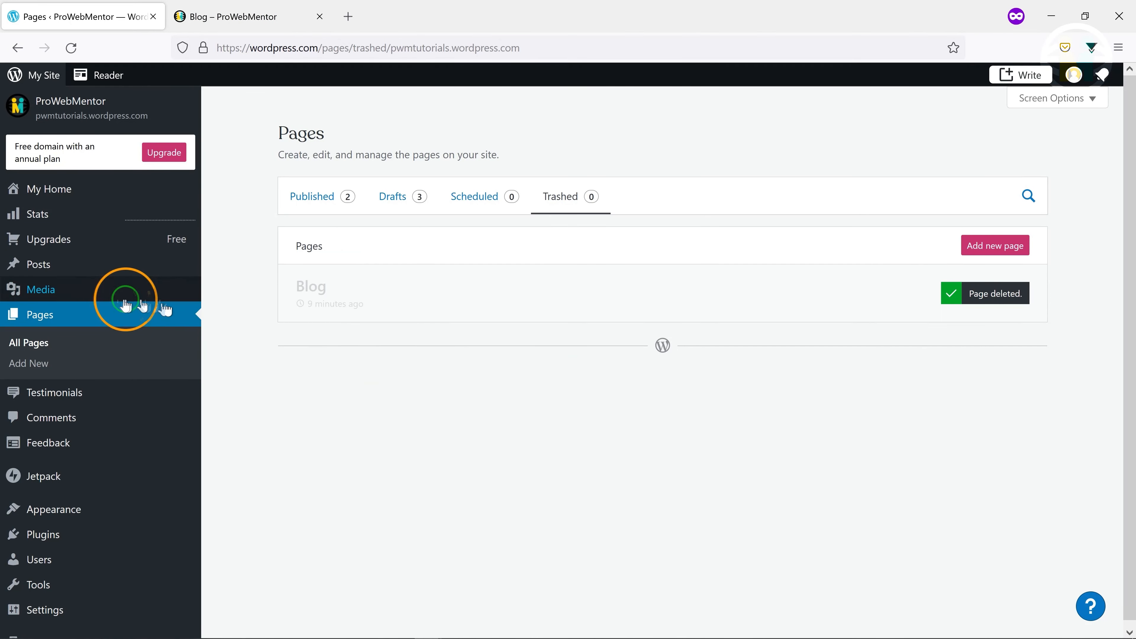
{"action": "left_click", "coordinate": [28, 342]}
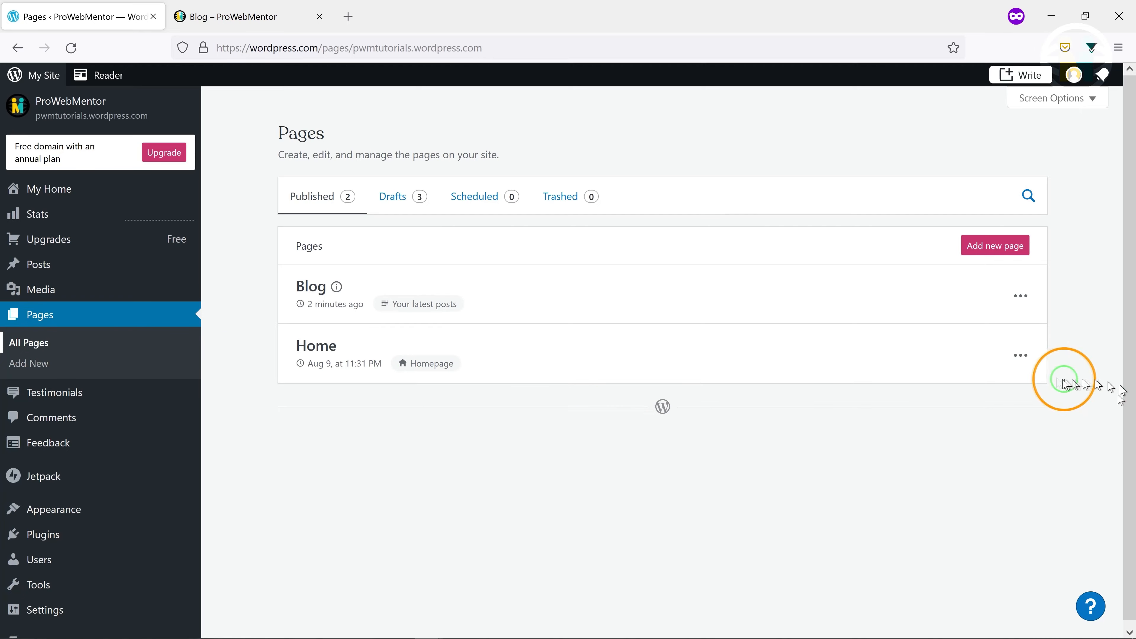
Preview the published Home page, follow its site navigation to Blog, and examine what the Blog page displays
{"action": "left_click", "coordinate": [1024, 356]}
{"action": "left_click", "coordinate": [937, 420]}
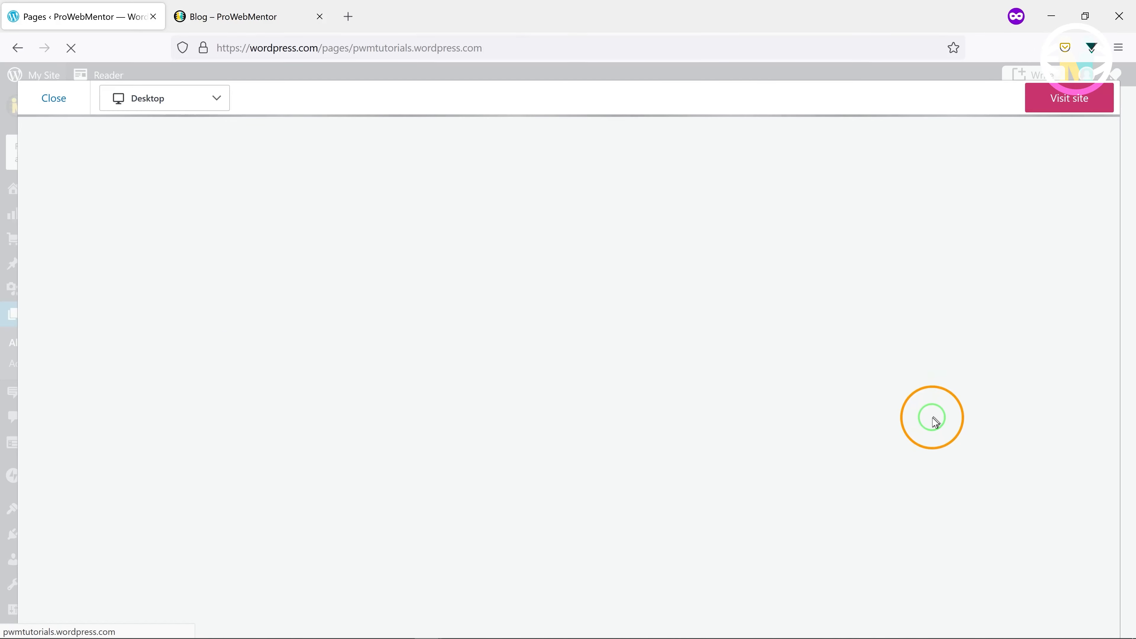
{"action": "left_click", "coordinate": [1002, 188]}
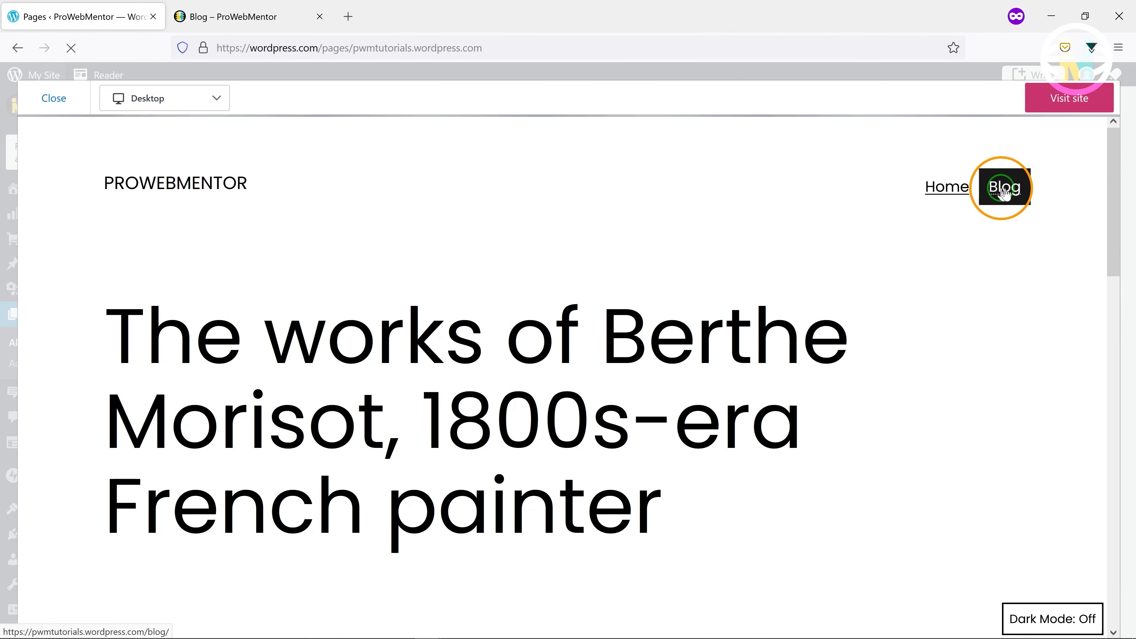
{"action": "scroll", "coordinate": [630, 373], "scroll_direction": "down", "scroll_amount": 5}
{"action": "scroll", "coordinate": [631, 374], "scroll_direction": "down", "scroll_amount": 12}
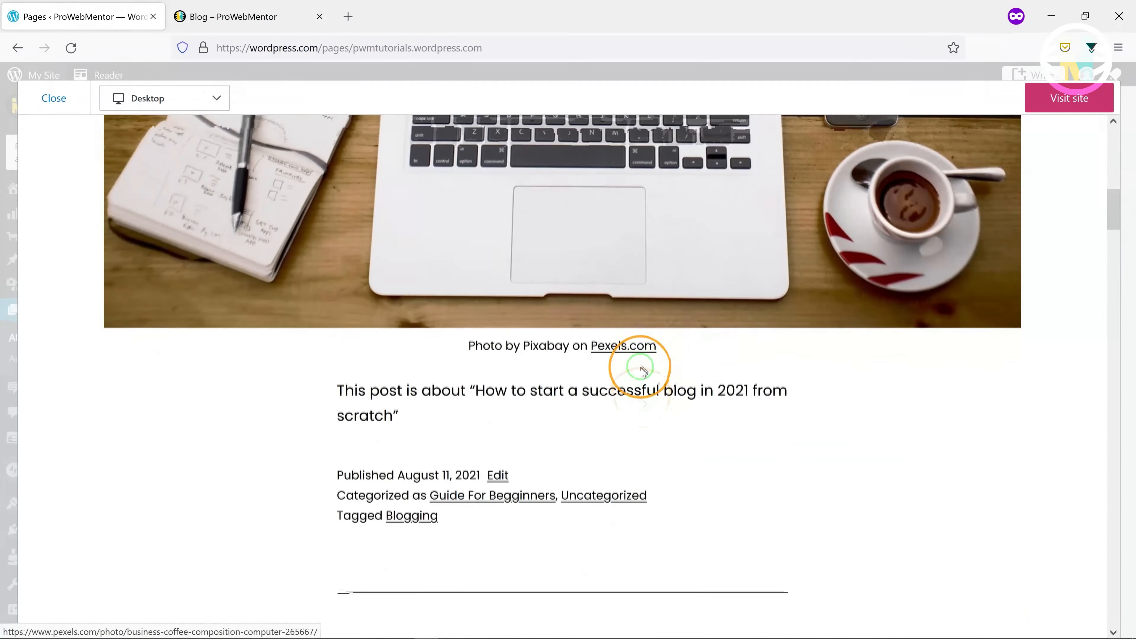
{"action": "scroll", "coordinate": [641, 369], "scroll_direction": "up", "scroll_amount": 10}
{"action": "scroll", "coordinate": [635, 374], "scroll_direction": "up", "scroll_amount": 10}
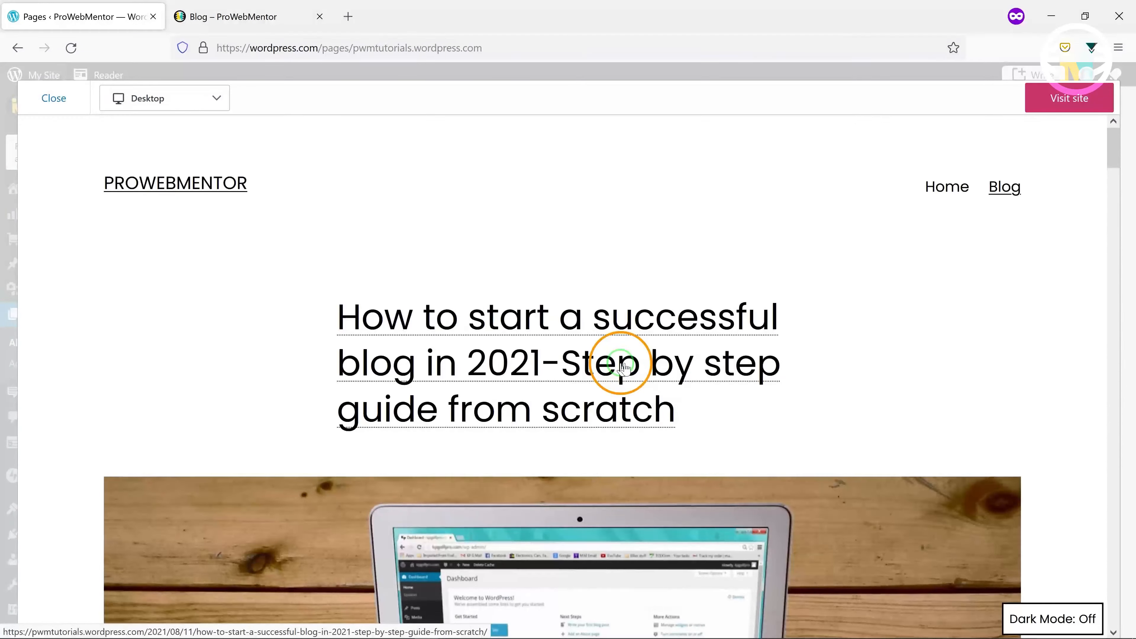
{"action": "left_click", "coordinate": [68, 102]}
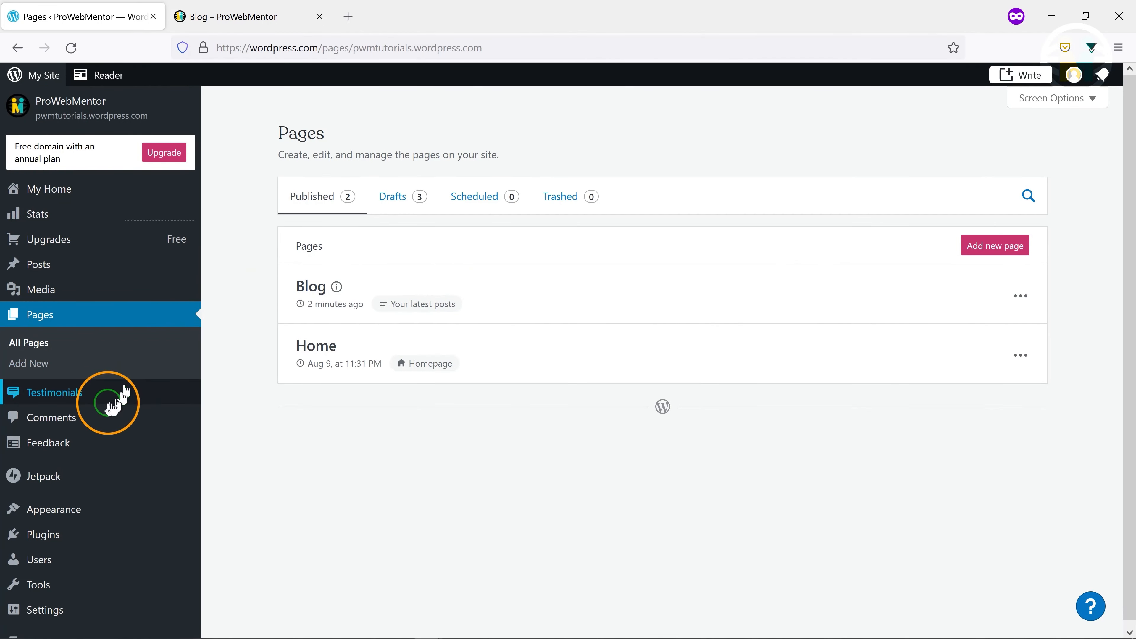
Clear the Posts page assignment in the site's Reading settings, keeping Home as the static homepage, and save the changes
{"action": "scroll", "coordinate": [97, 418], "scroll_direction": "down", "scroll_amount": 2}
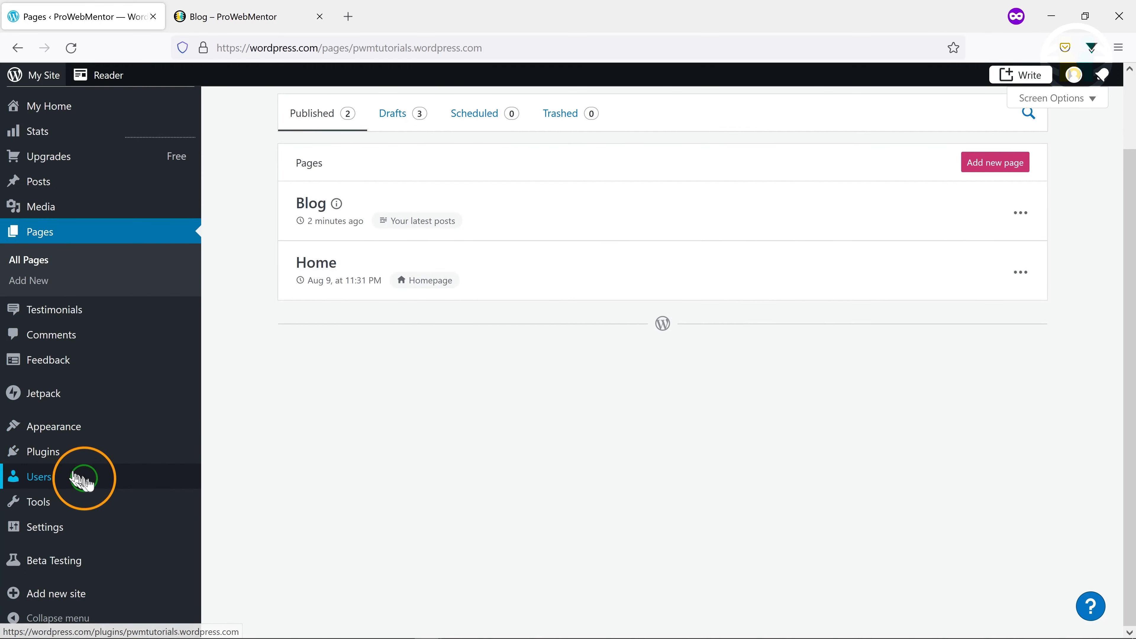
{"action": "mouse_move", "coordinate": [64, 530]}
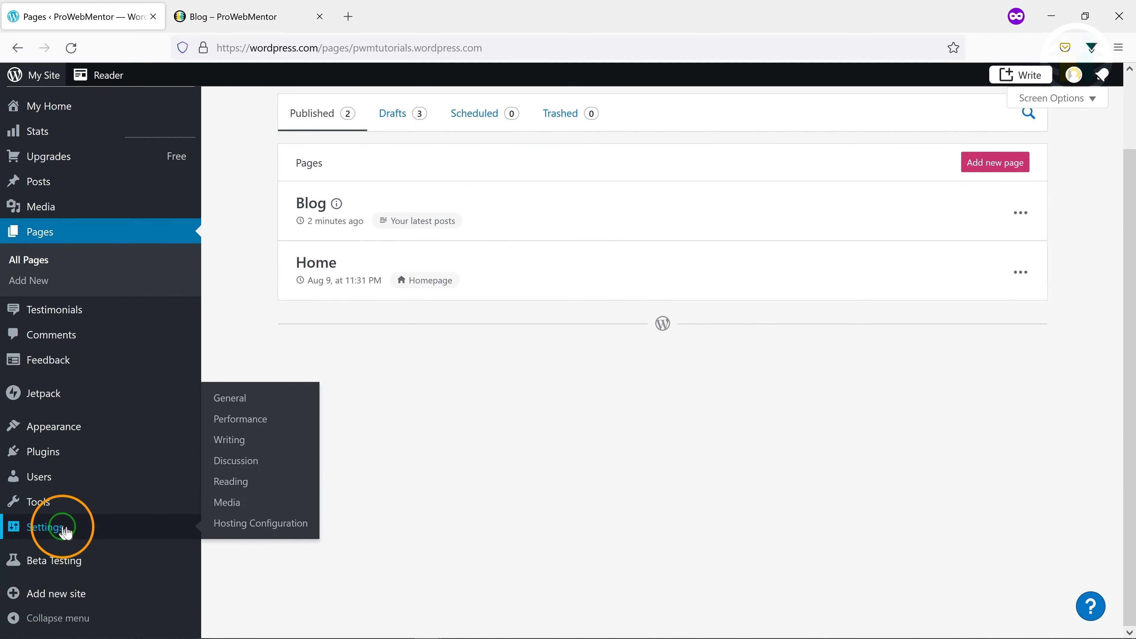
{"action": "left_click", "coordinate": [112, 531]}
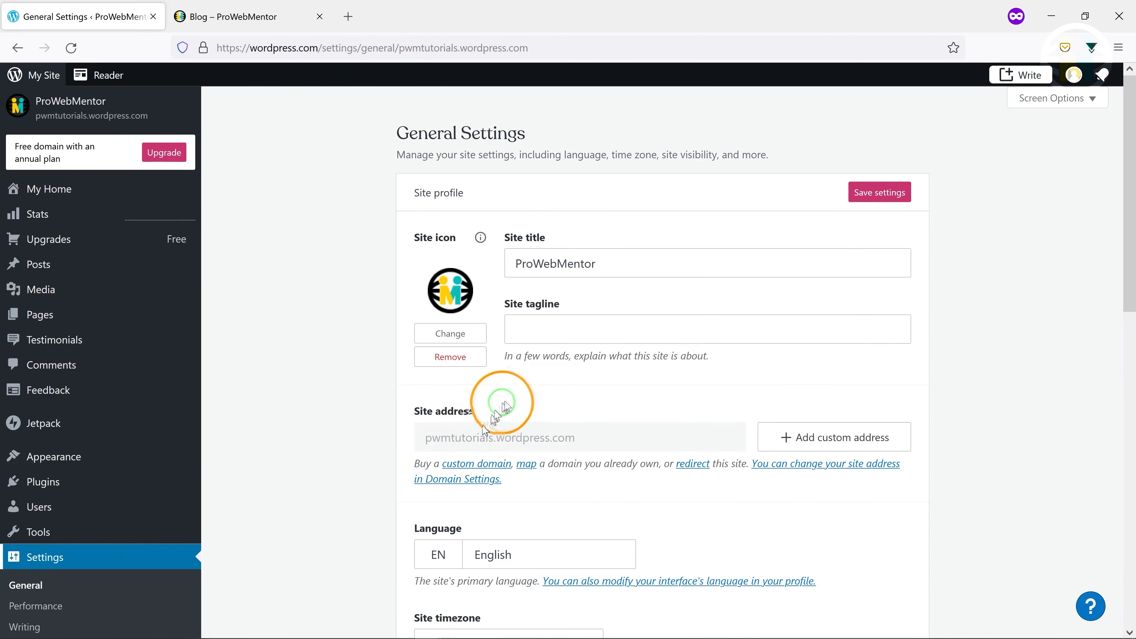
{"action": "scroll", "coordinate": [236, 457], "scroll_direction": "down", "scroll_amount": 3}
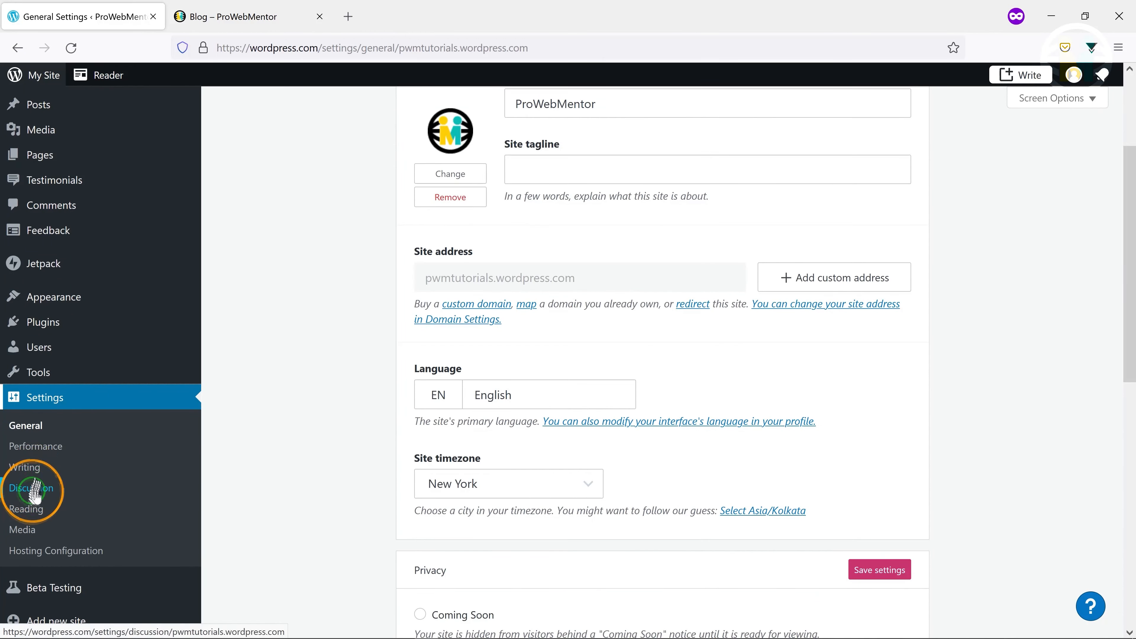
{"action": "left_click", "coordinate": [27, 509]}
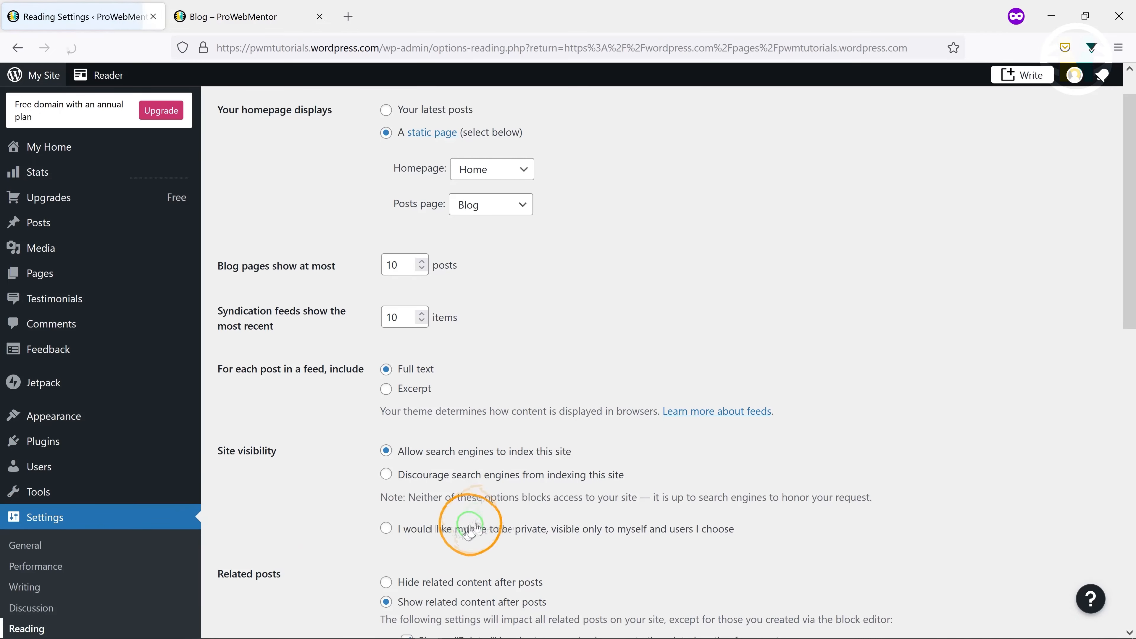
{"action": "left_click", "coordinate": [485, 208]}
{"action": "left_click", "coordinate": [485, 230]}
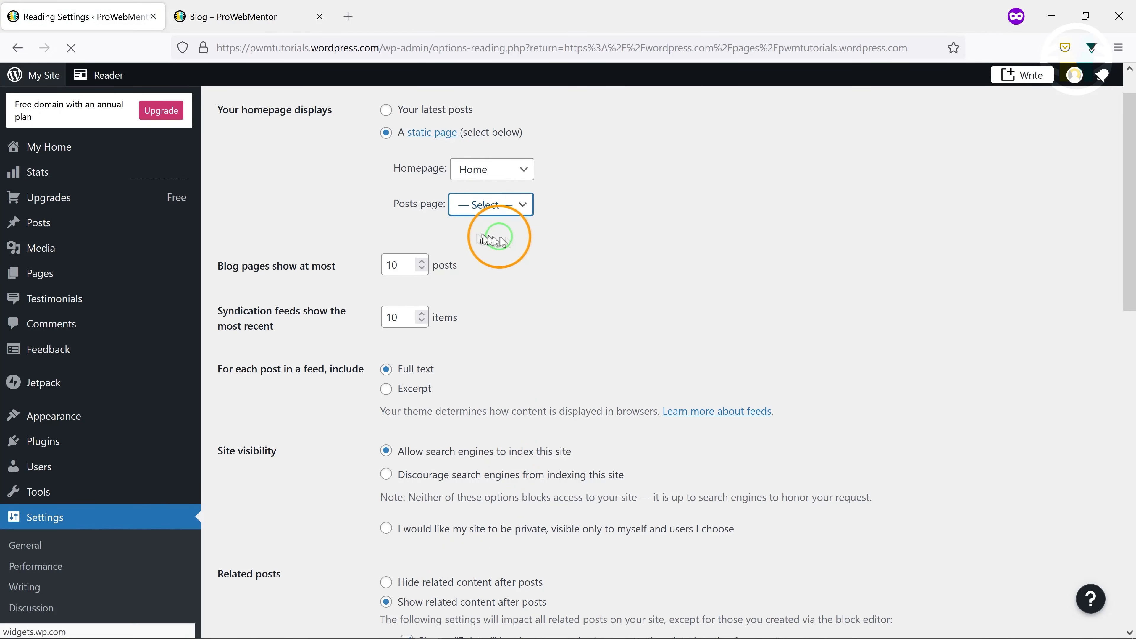
{"action": "scroll", "coordinate": [393, 329], "scroll_direction": "down", "scroll_amount": 10}
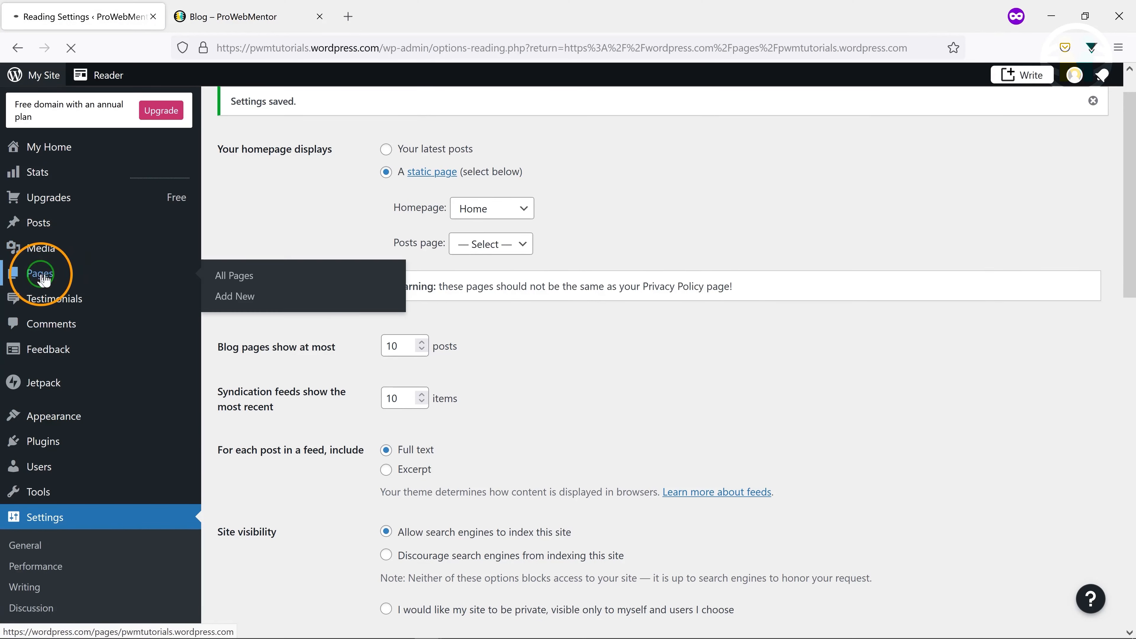
Reopen the Home page preview from the pages list and check the Blog page's full content on desktop
{"action": "left_click", "coordinate": [55, 271]}
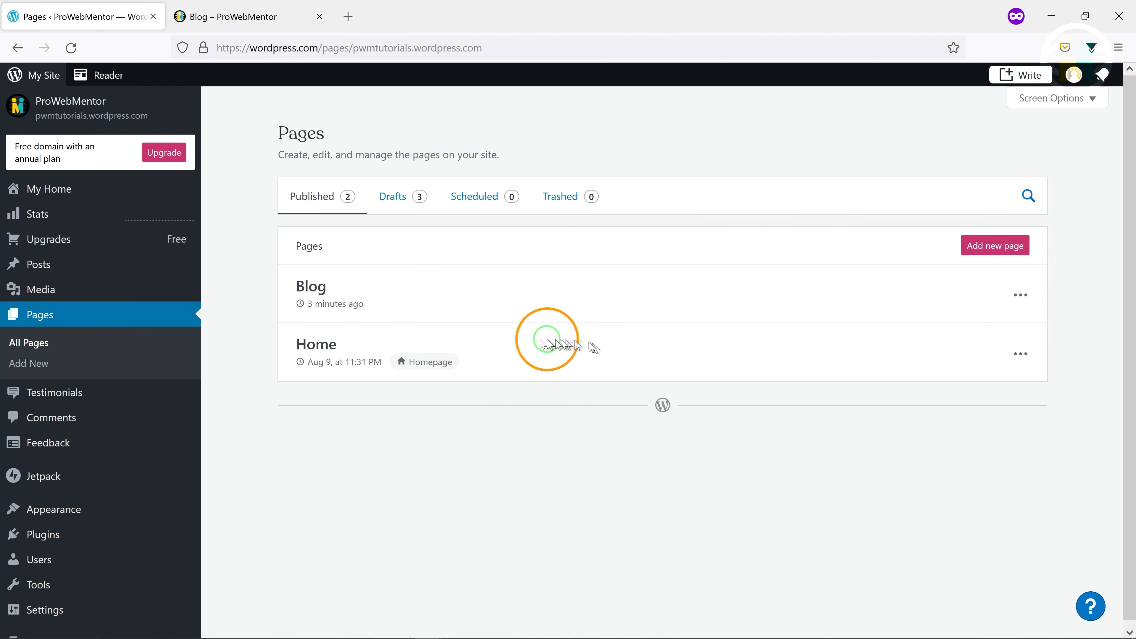
{"action": "left_click", "coordinate": [1021, 354]}
{"action": "left_click", "coordinate": [959, 417]}
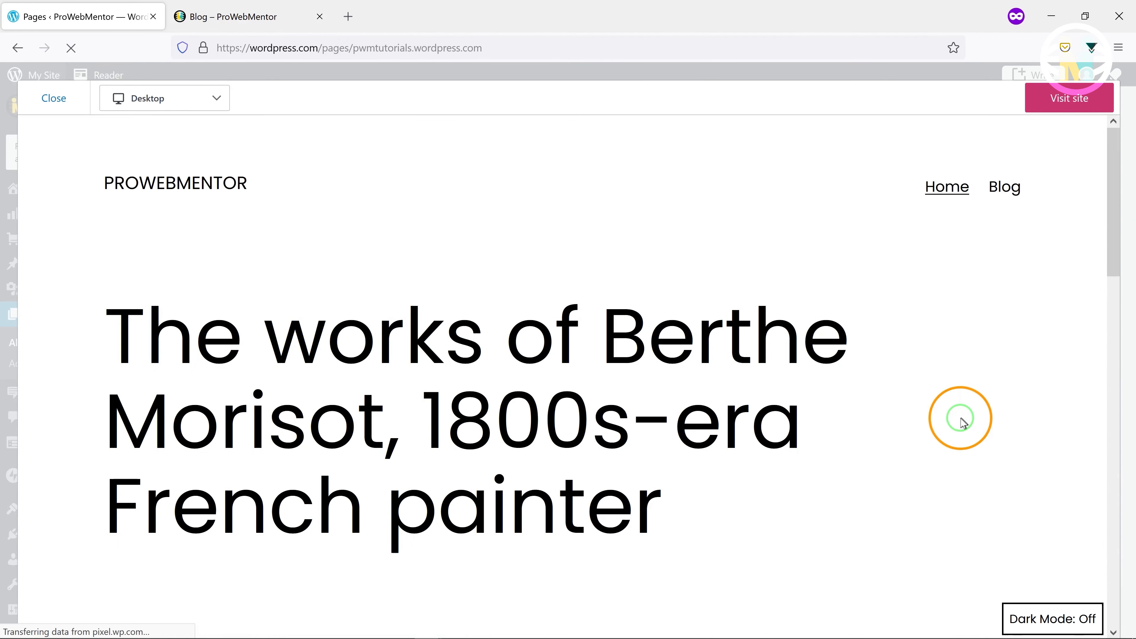
{"action": "left_click", "coordinate": [1001, 192]}
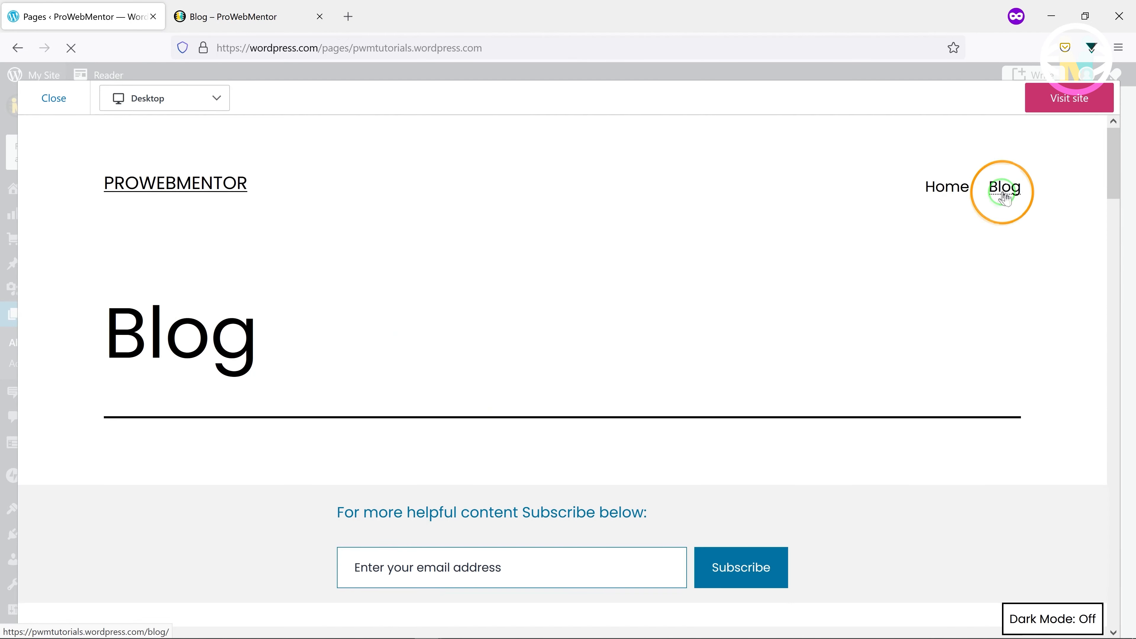
{"action": "scroll", "coordinate": [828, 310], "scroll_direction": "down", "scroll_amount": 10}
{"action": "scroll", "coordinate": [834, 311], "scroll_direction": "down", "scroll_amount": 10}
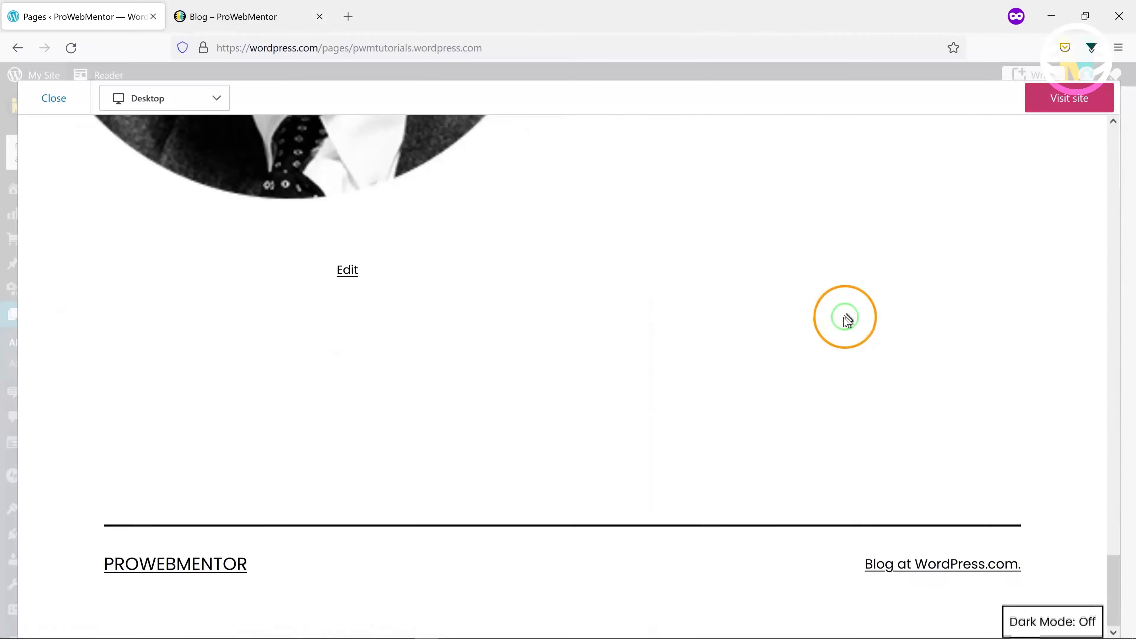
{"action": "scroll", "coordinate": [844, 319], "scroll_direction": "up", "scroll_amount": 8}
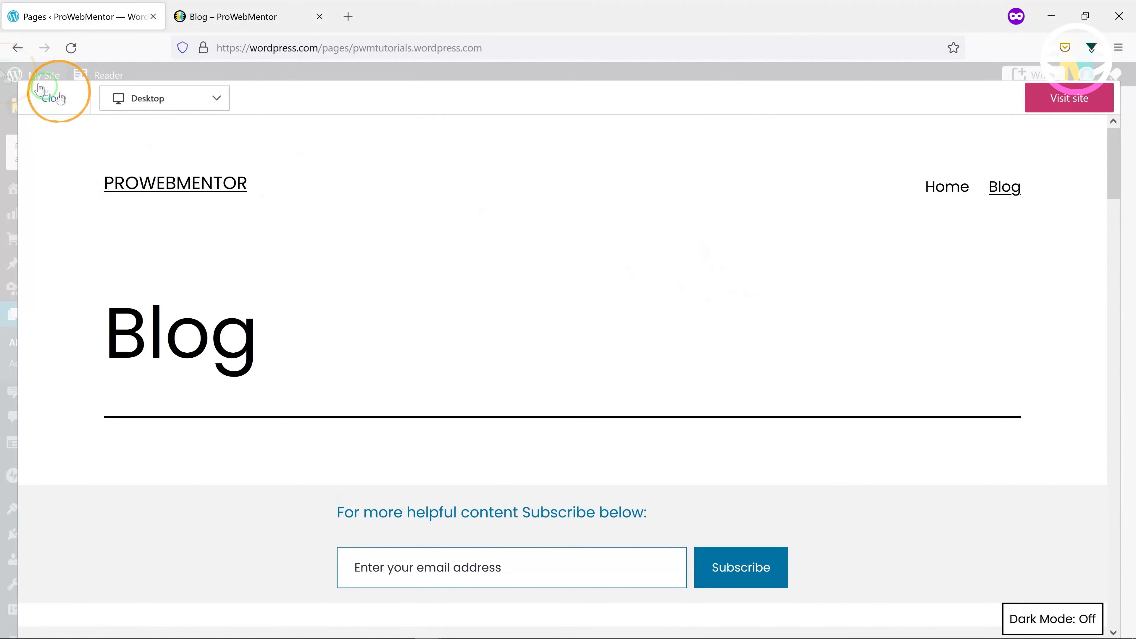
Check the Blog page's layout at tablet size down to the footer
{"action": "left_click", "coordinate": [162, 130]}
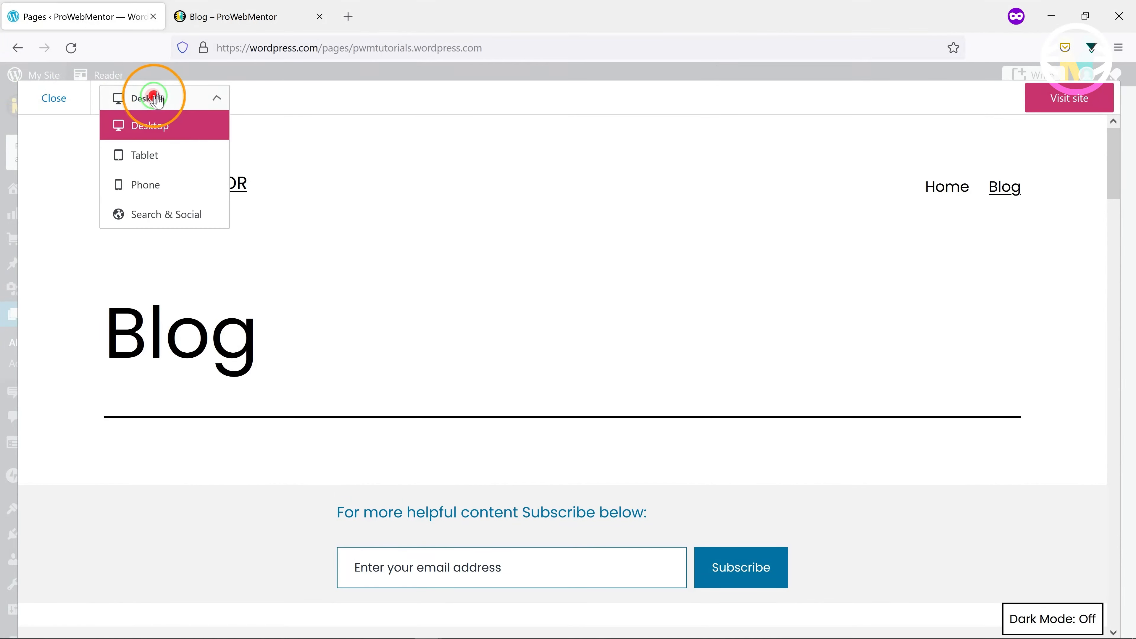
{"action": "left_click", "coordinate": [148, 184]}
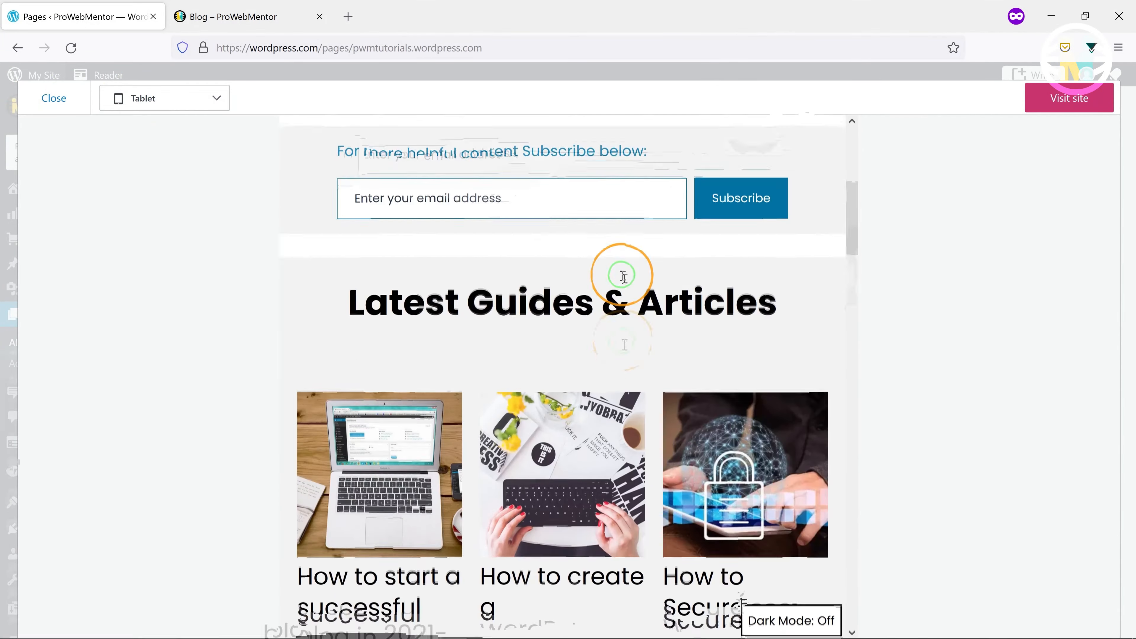
{"action": "scroll", "coordinate": [623, 282], "scroll_direction": "down", "scroll_amount": 15}
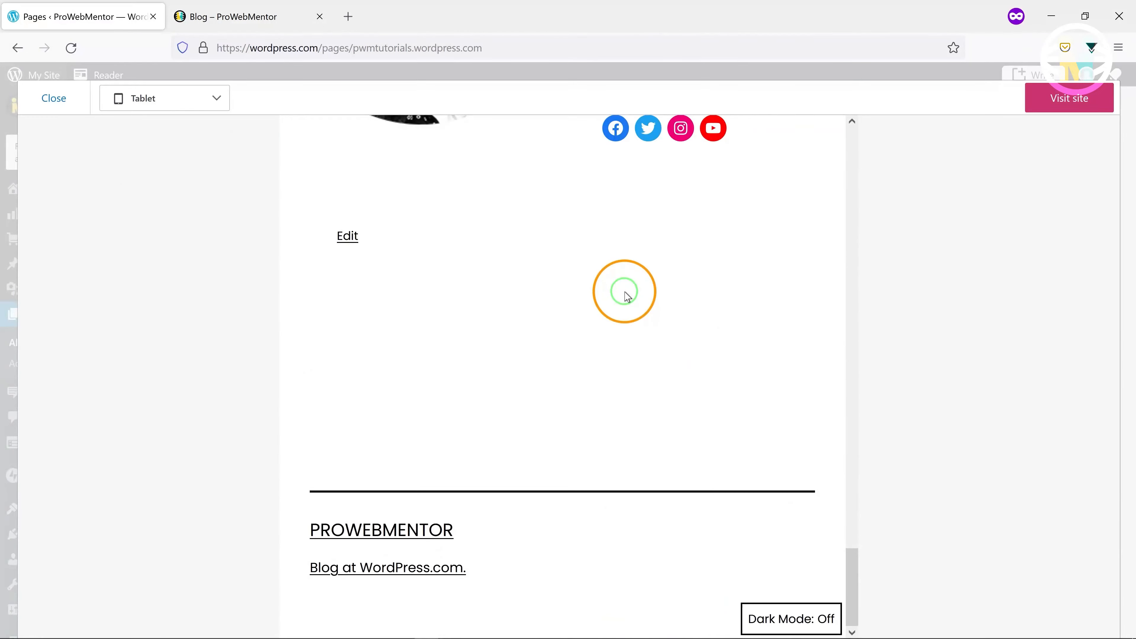
{"action": "scroll", "coordinate": [624, 293], "scroll_direction": "up", "scroll_amount": 5}
Check the Blog page's post and About Me sections at phone size and close the preview
{"action": "left_click", "coordinate": [145, 107]}
{"action": "left_click", "coordinate": [144, 185]}
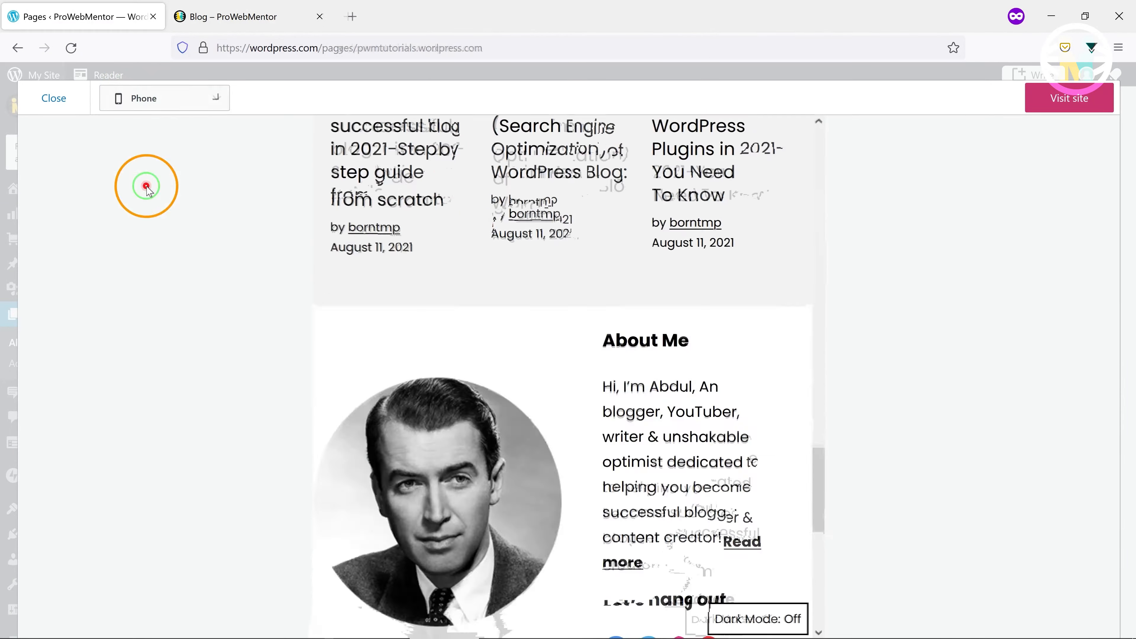
{"action": "scroll", "coordinate": [644, 268], "scroll_direction": "down", "scroll_amount": 5}
{"action": "scroll", "coordinate": [635, 268], "scroll_direction": "up", "scroll_amount": 15}
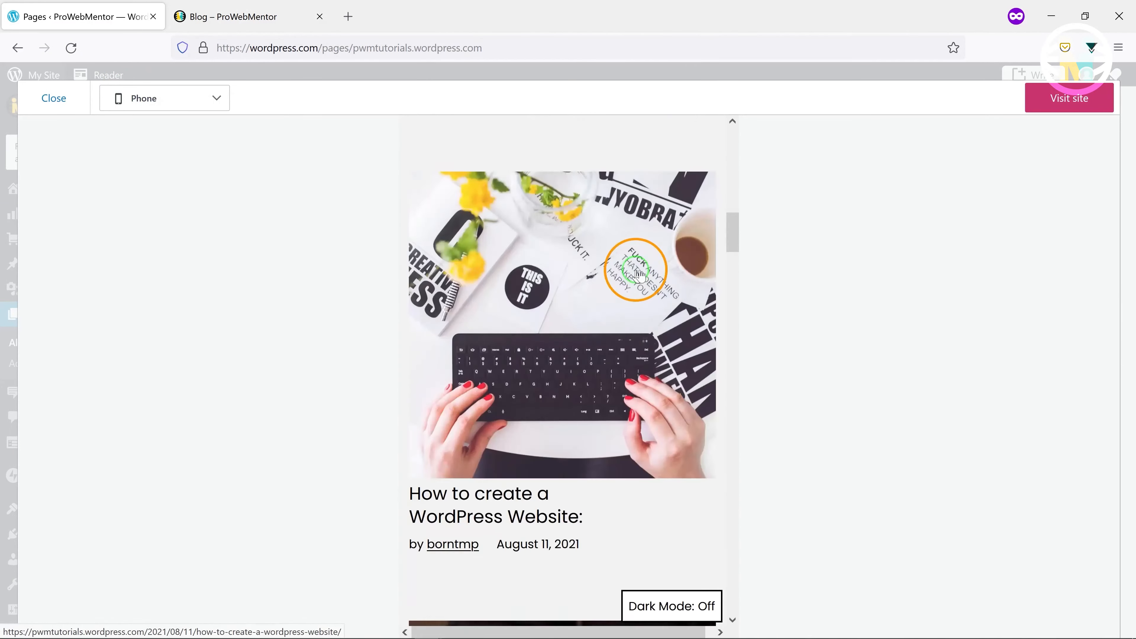
{"action": "scroll", "coordinate": [632, 273], "scroll_direction": "down", "scroll_amount": 3}
{"action": "scroll", "coordinate": [631, 279], "scroll_direction": "down", "scroll_amount": 20}
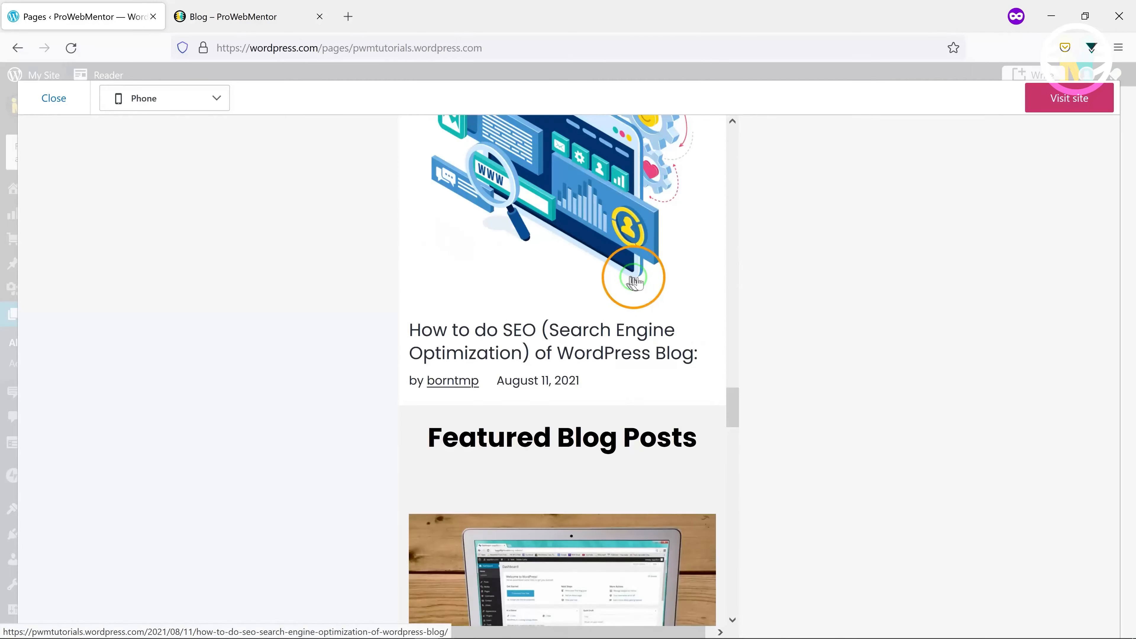
{"action": "left_click", "coordinate": [86, 110]}
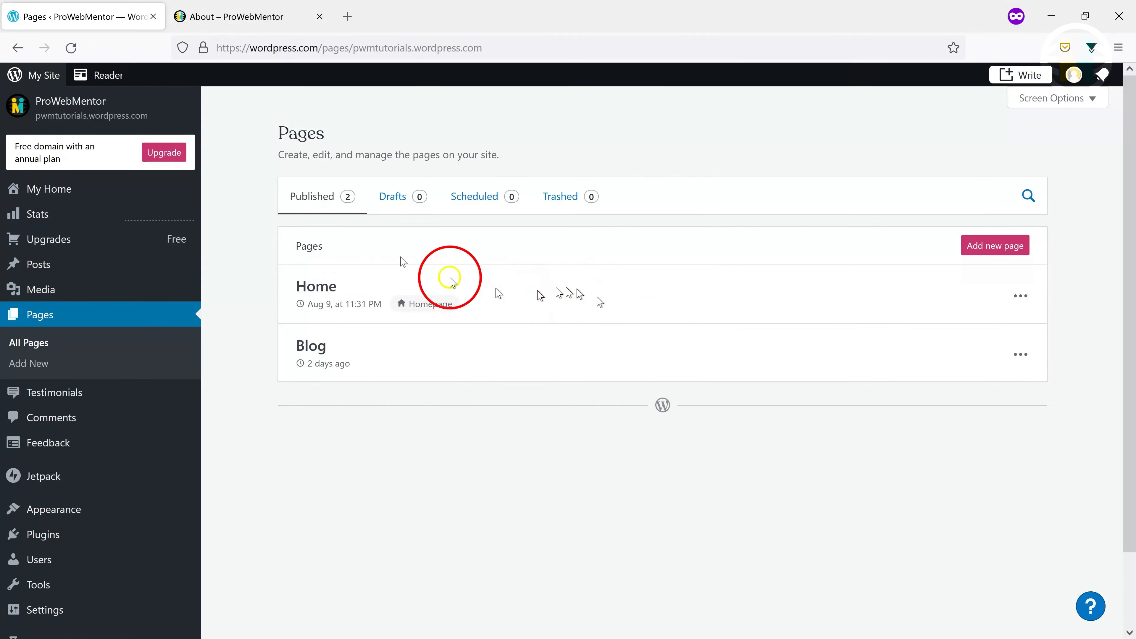
Review the reference ProWebMentor About page's profile, introduction, skills and past experience sections
{"action": "left_click", "coordinate": [250, 19]}
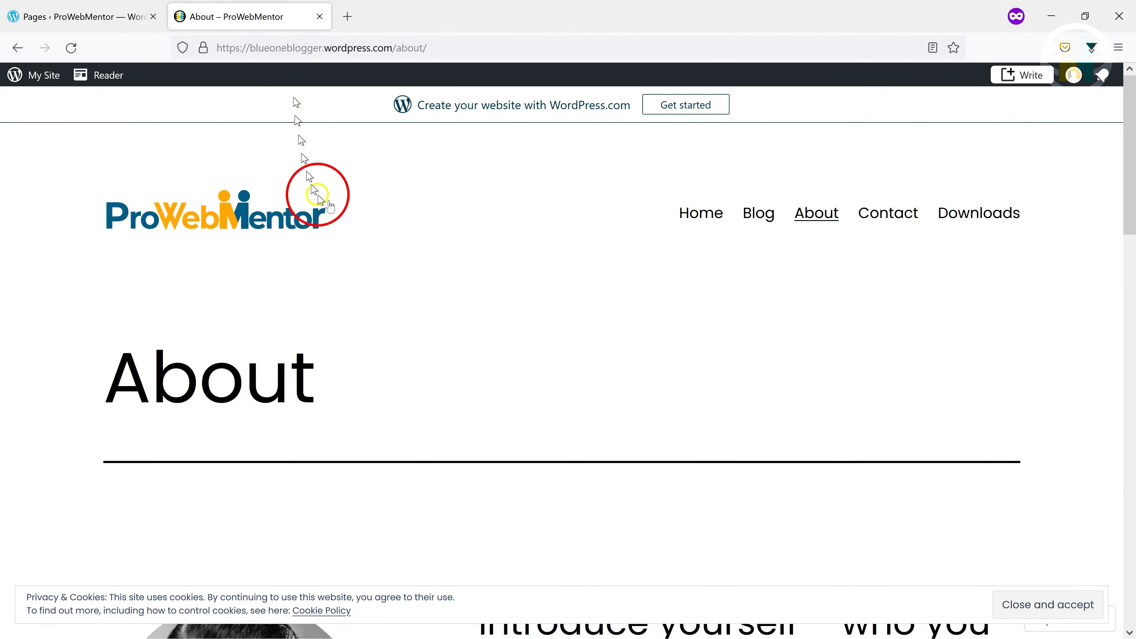
{"action": "scroll", "coordinate": [620, 275], "scroll_direction": "down", "scroll_amount": 10}
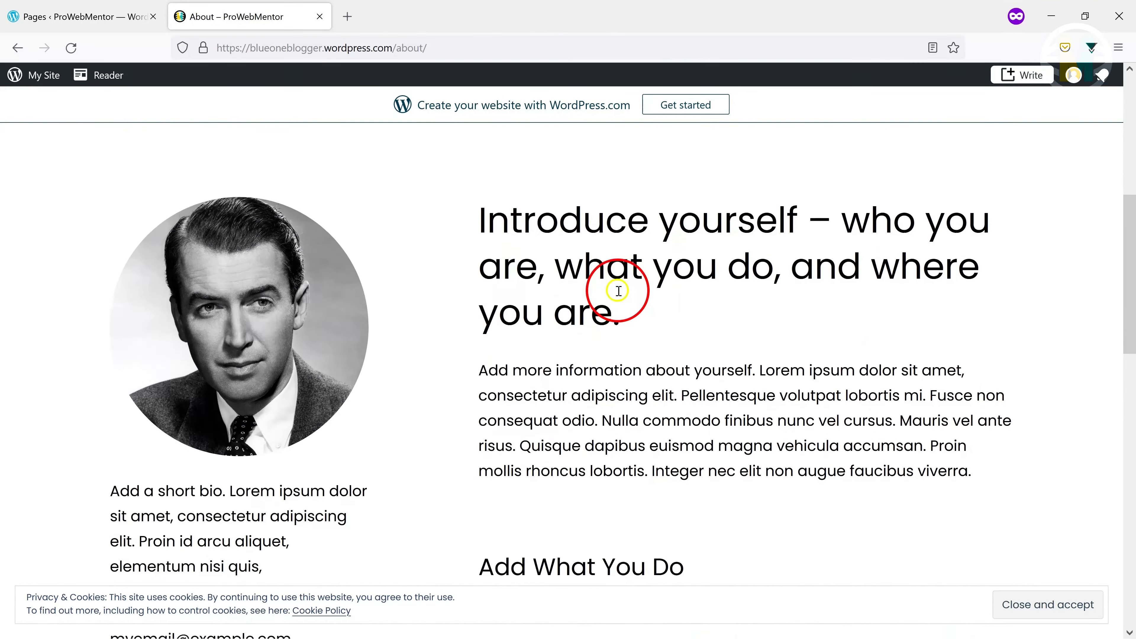
{"action": "scroll", "coordinate": [617, 294], "scroll_direction": "down", "scroll_amount": 15}
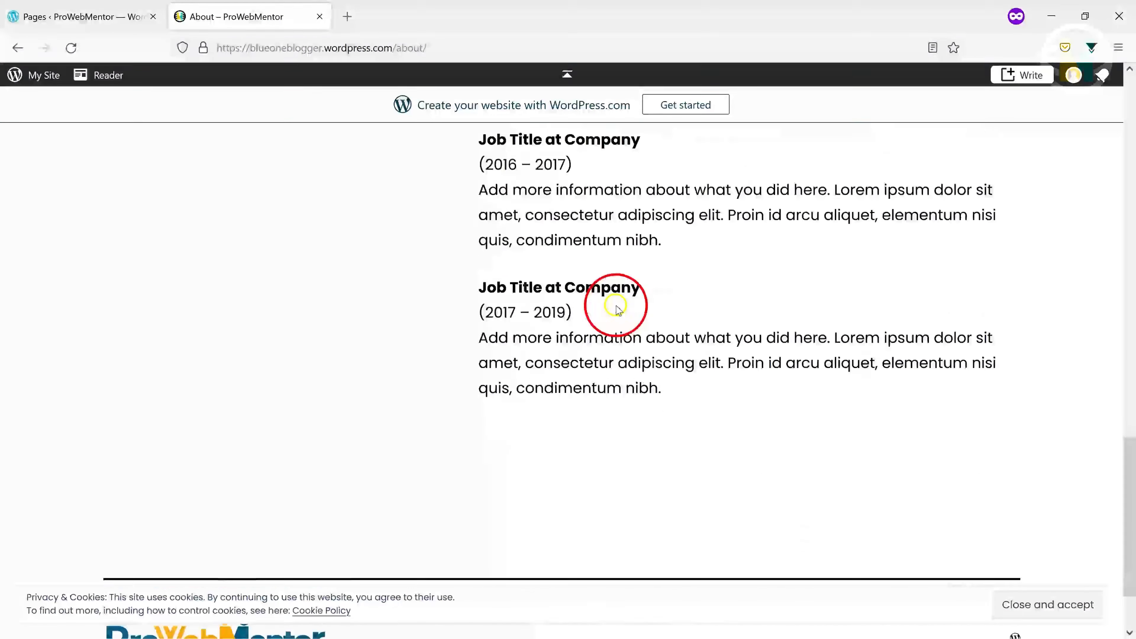
{"action": "scroll", "coordinate": [617, 305], "scroll_direction": "up", "scroll_amount": 20}
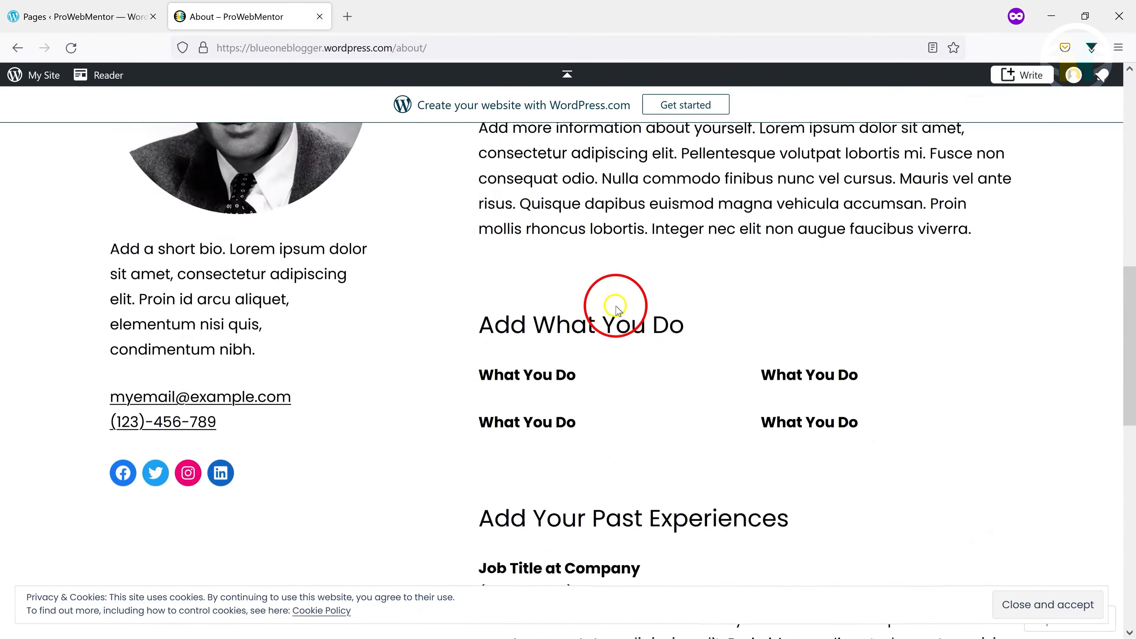
Create a new page on the site from the About layout "Resume with contact and social links"
{"action": "left_click", "coordinate": [88, 27]}
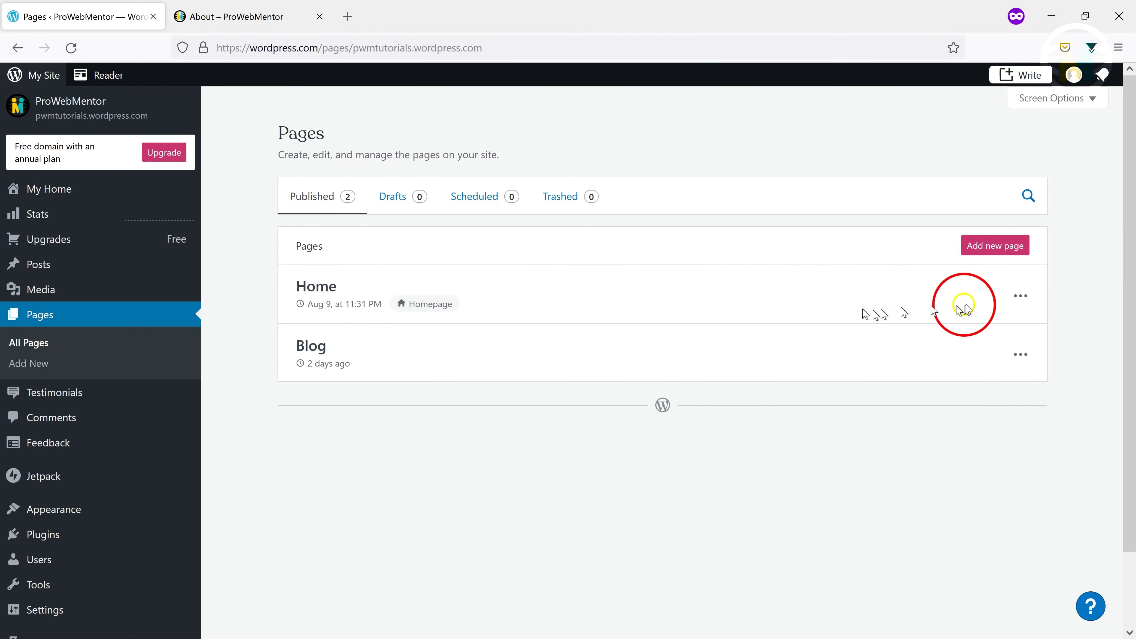
{"action": "left_click", "coordinate": [990, 251]}
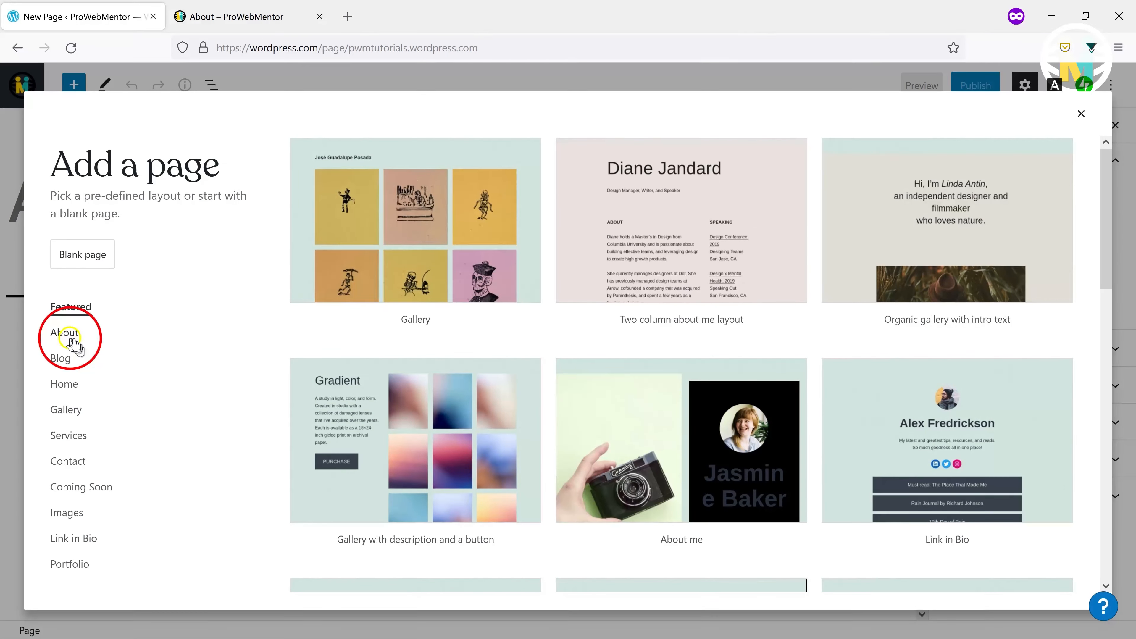
{"action": "left_click", "coordinate": [64, 333]}
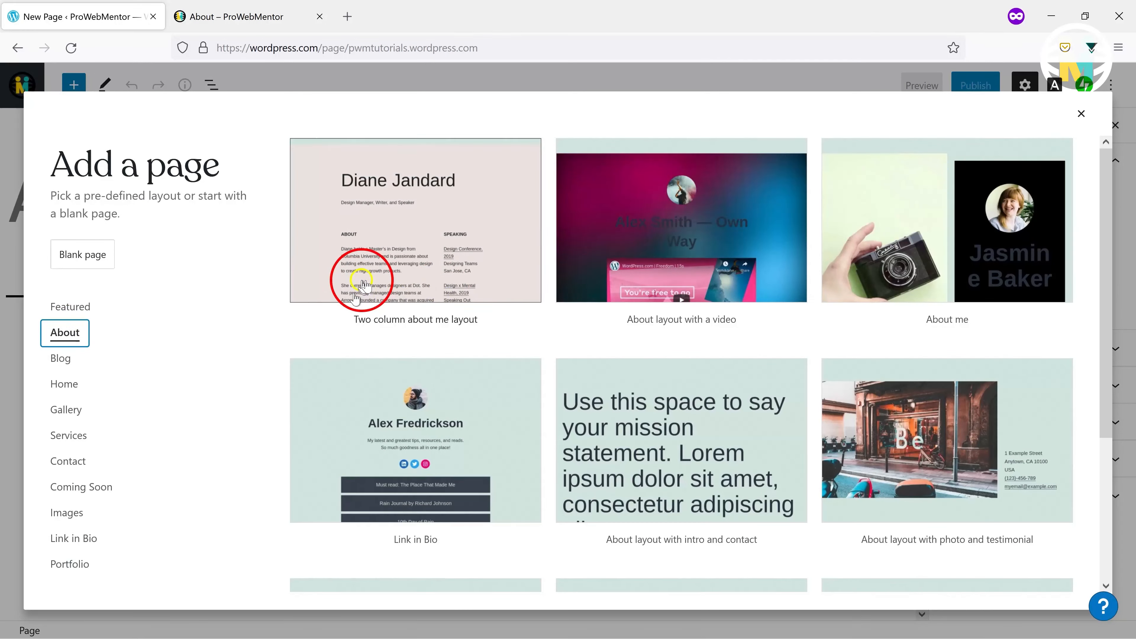
{"action": "scroll", "coordinate": [671, 402], "scroll_direction": "down", "scroll_amount": 5}
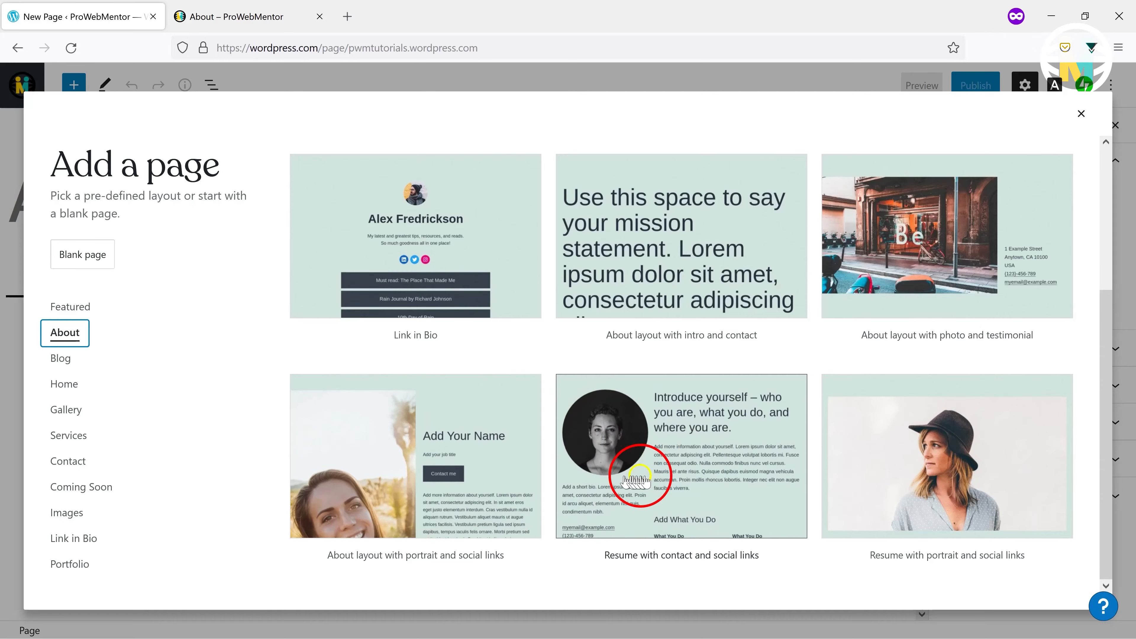
{"action": "left_click", "coordinate": [667, 459]}
{"action": "scroll", "coordinate": [519, 332], "scroll_direction": "down", "scroll_amount": 5}
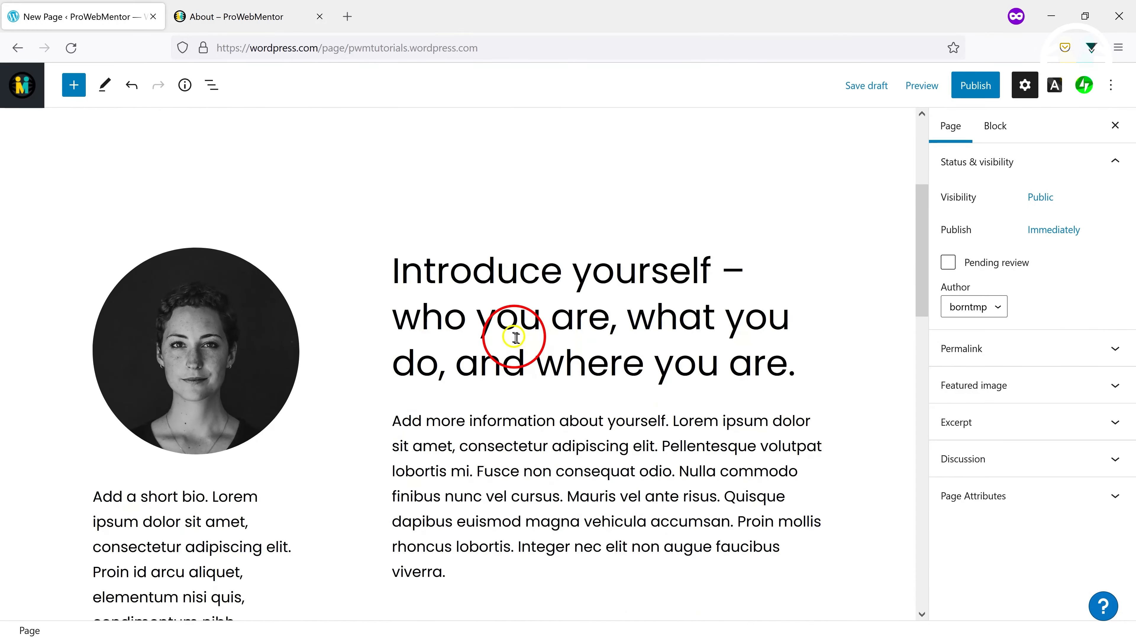
Examine the page's block structure in List view, including the Layout Grid and its first column's image and social icons
{"action": "left_click", "coordinate": [211, 85]}
{"action": "scroll", "coordinate": [485, 273], "scroll_direction": "up", "scroll_amount": 3}
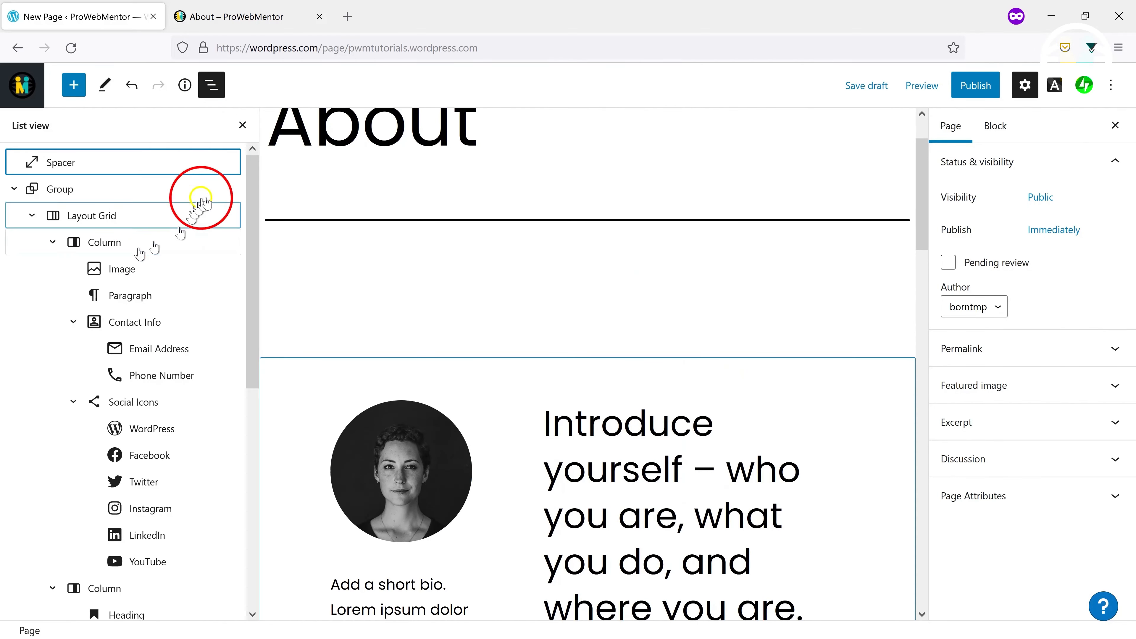
{"action": "left_click", "coordinate": [92, 212]}
{"action": "scroll", "coordinate": [100, 174], "scroll_direction": "down", "scroll_amount": 1}
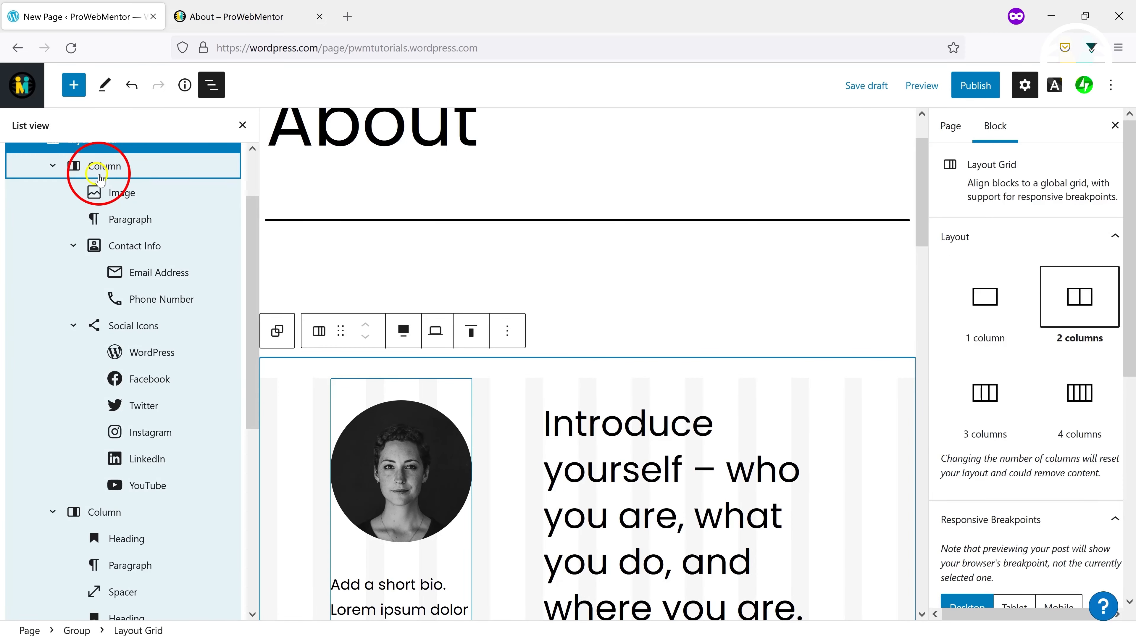
{"action": "left_click", "coordinate": [52, 166]}
{"action": "left_click", "coordinate": [54, 194]}
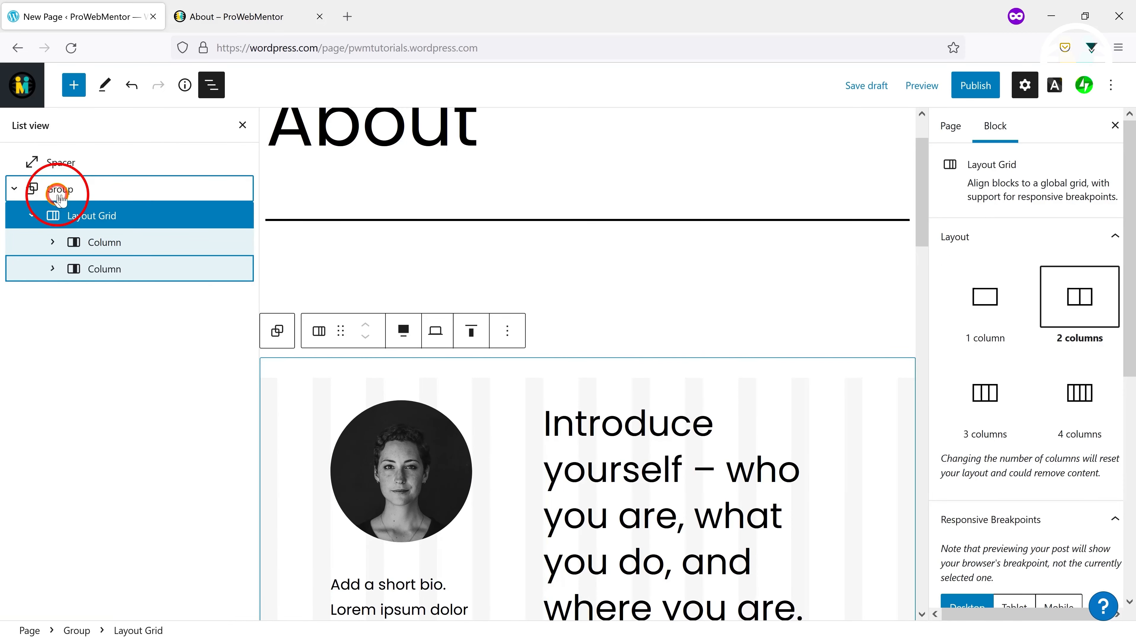
{"action": "left_click", "coordinate": [112, 244]}
{"action": "left_click", "coordinate": [52, 242]}
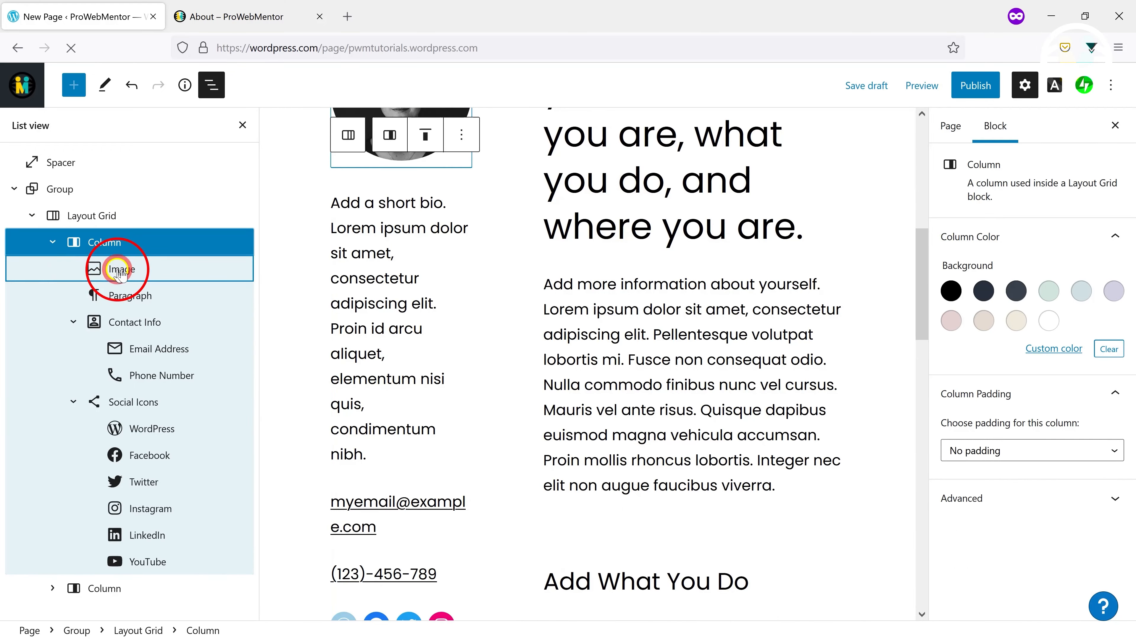
{"action": "left_click", "coordinate": [120, 270]}
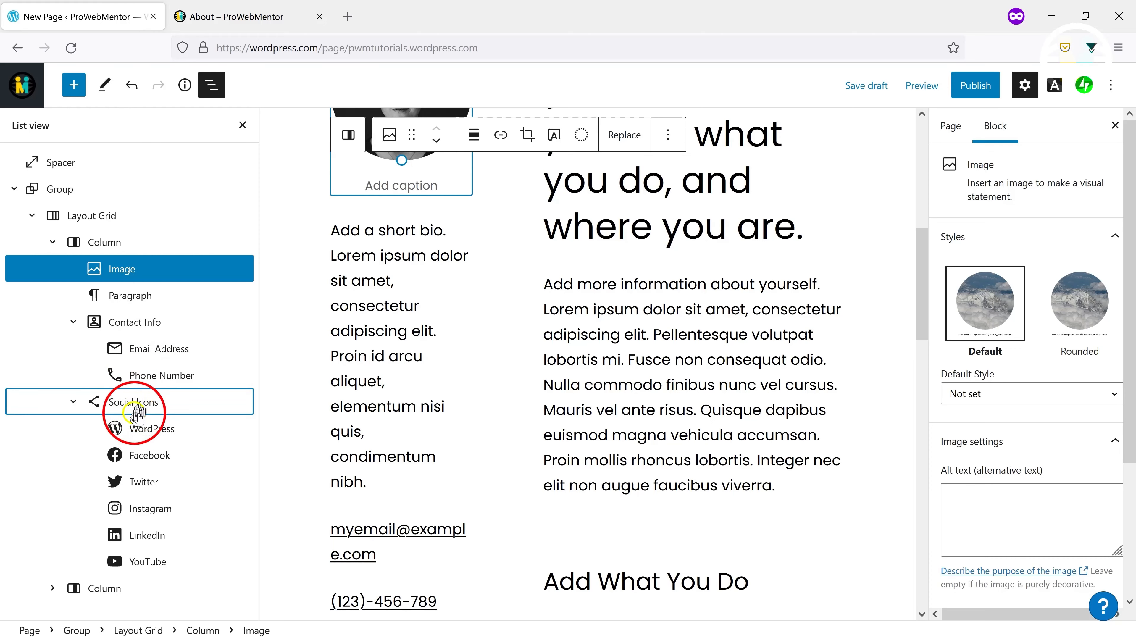
{"action": "left_click", "coordinate": [134, 426]}
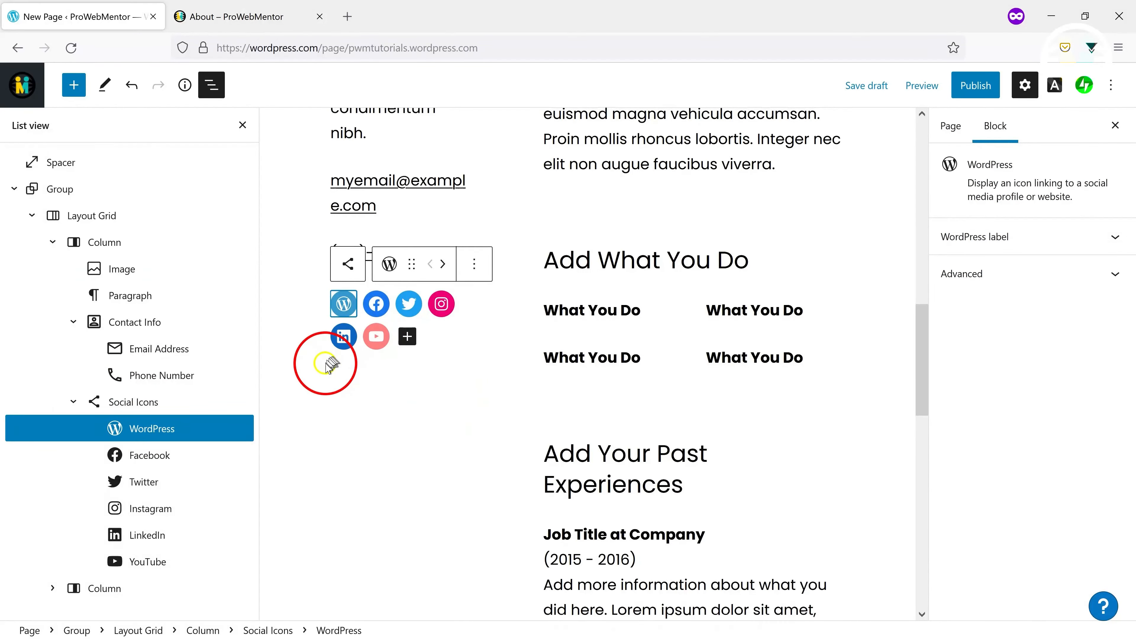
Replace the first column's profile image with the square black-and-white portrait of the man in a suit from the media library
{"action": "scroll", "coordinate": [329, 365], "scroll_direction": "up", "scroll_amount": 2}
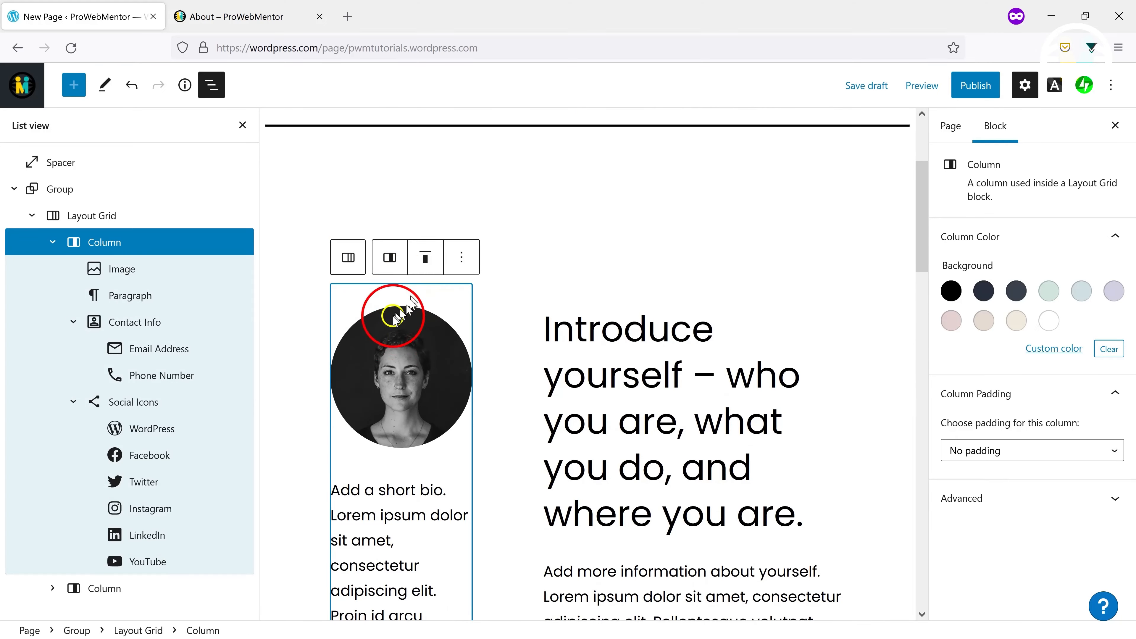
{"action": "left_click", "coordinate": [421, 344]}
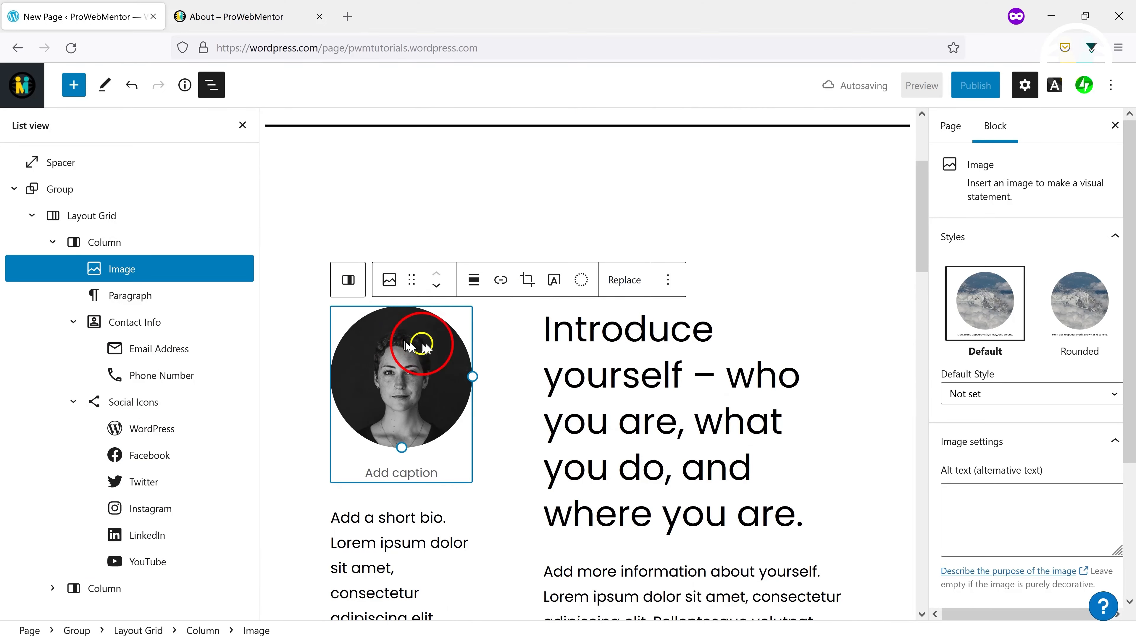
{"action": "left_click", "coordinate": [620, 282]}
{"action": "left_click", "coordinate": [666, 330]}
{"action": "left_click", "coordinate": [760, 293]}
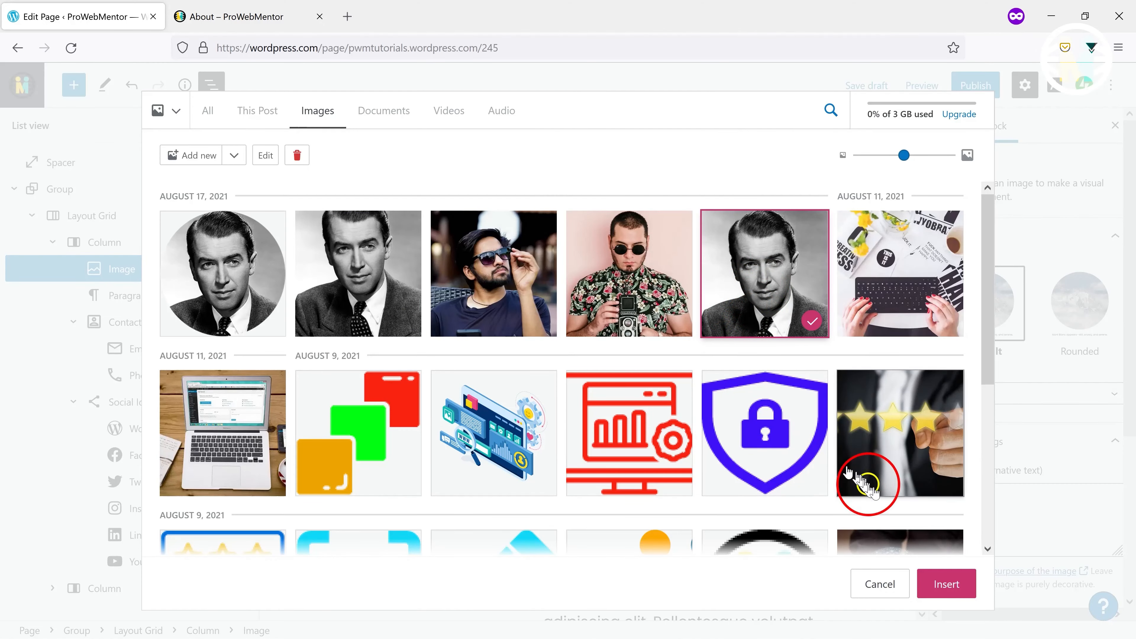
{"action": "left_click", "coordinate": [931, 578]}
Examine the introduction text and the blocks inside the second column of the Layout Grid
{"action": "left_click_drag", "start_coordinate": [544, 405], "coordinate": [616, 517]}
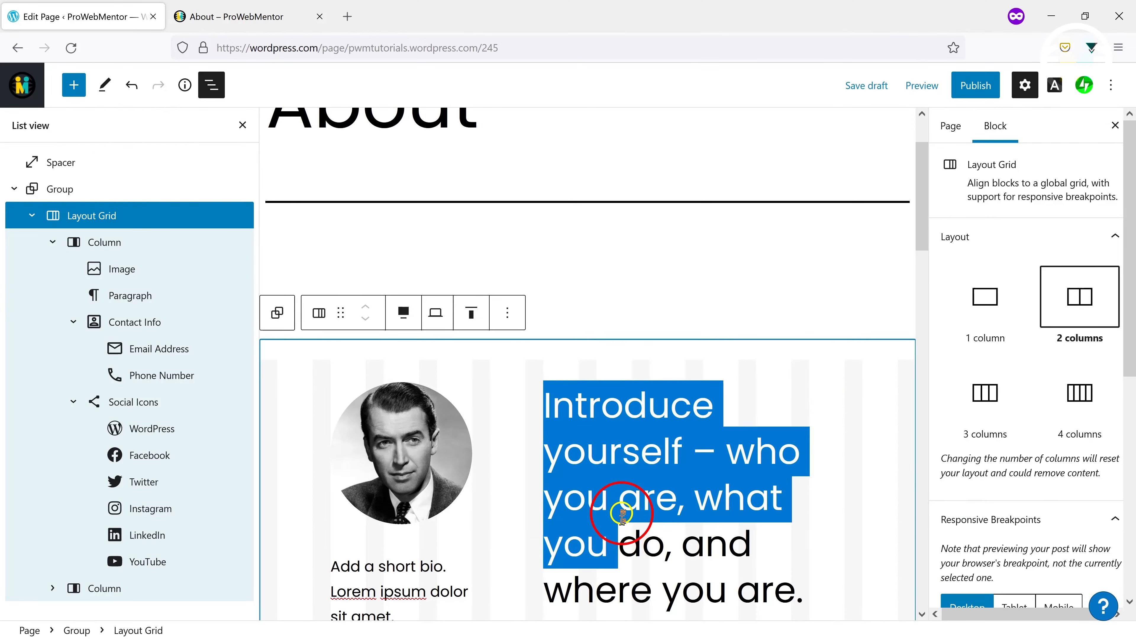
{"action": "scroll", "coordinate": [621, 513], "scroll_direction": "down", "scroll_amount": 5}
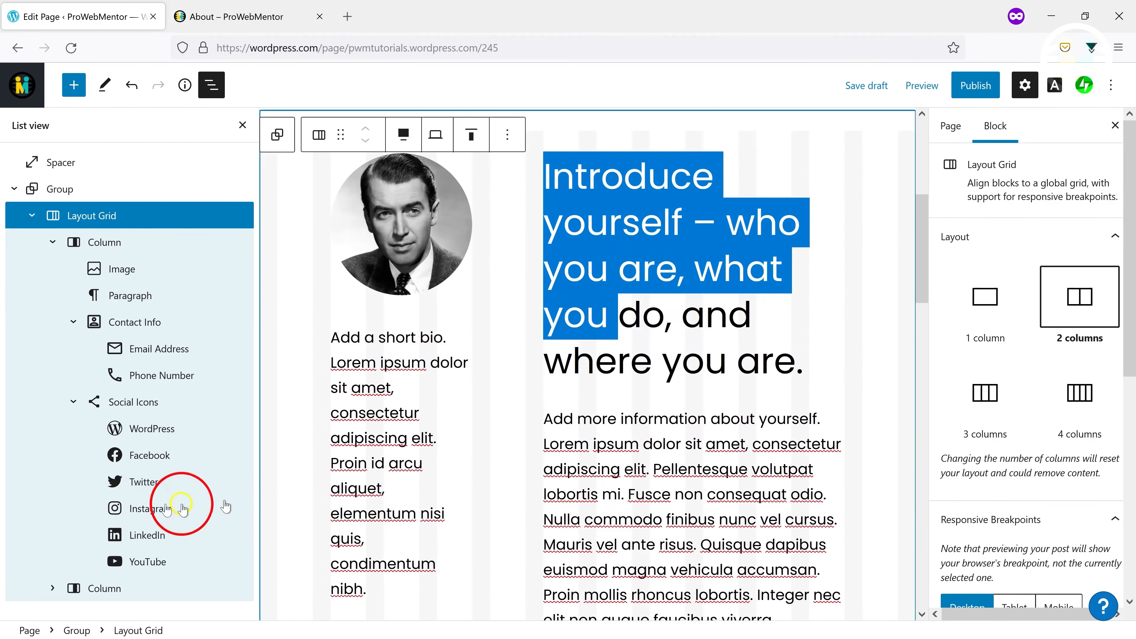
{"action": "left_click", "coordinate": [71, 591]}
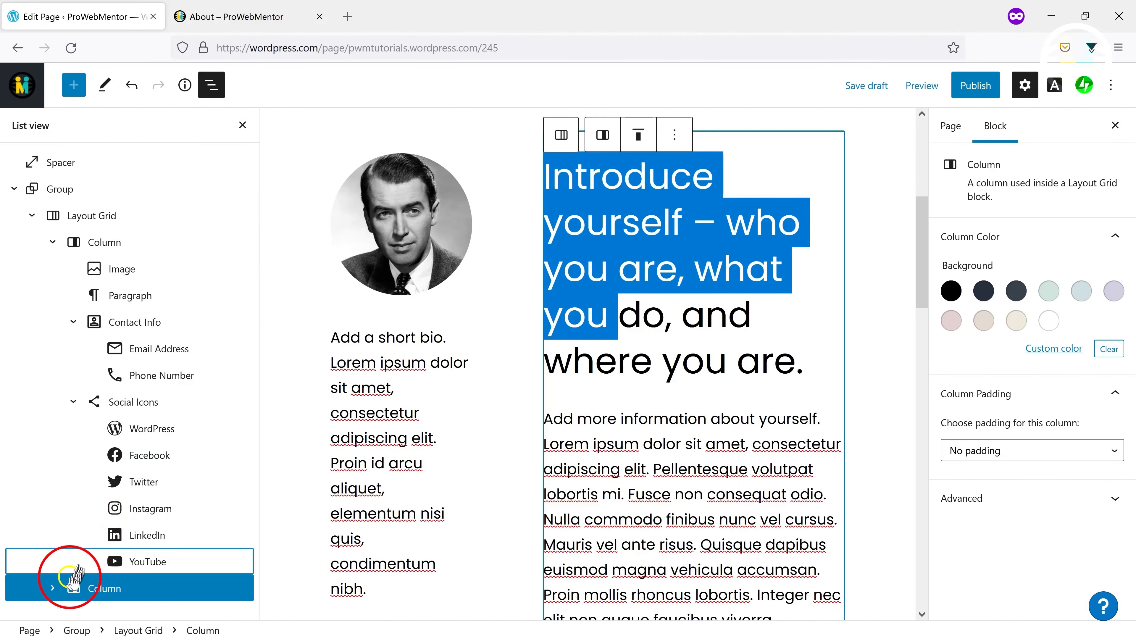
{"action": "left_click", "coordinate": [53, 589]}
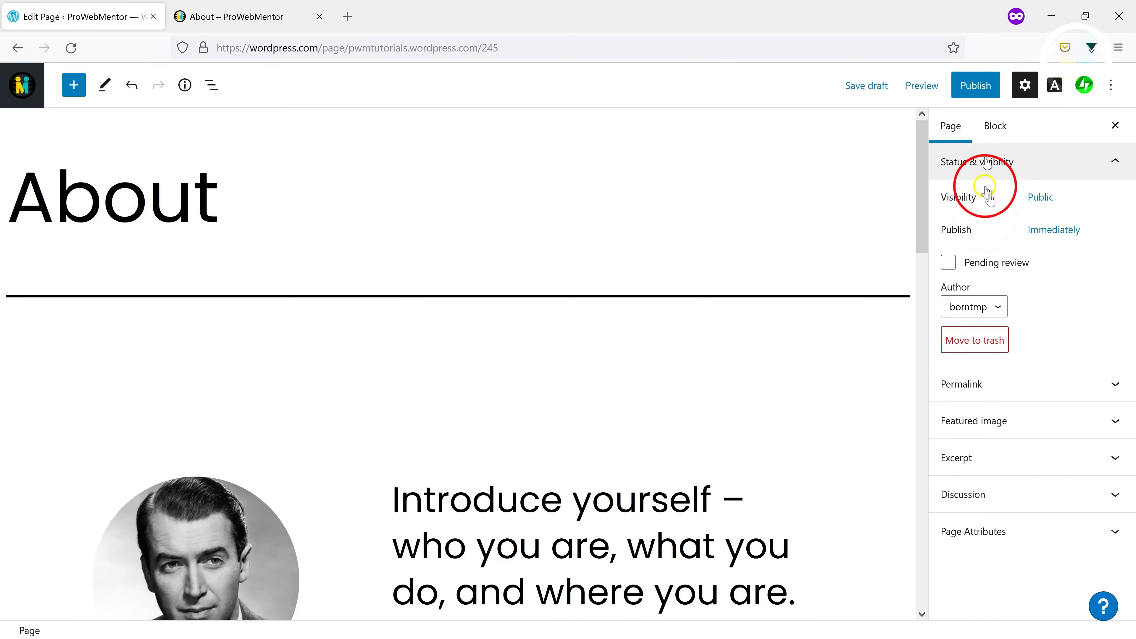
Check the About page's permalink slug, publish the page and return to the pages list
{"action": "left_click", "coordinate": [1028, 394]}
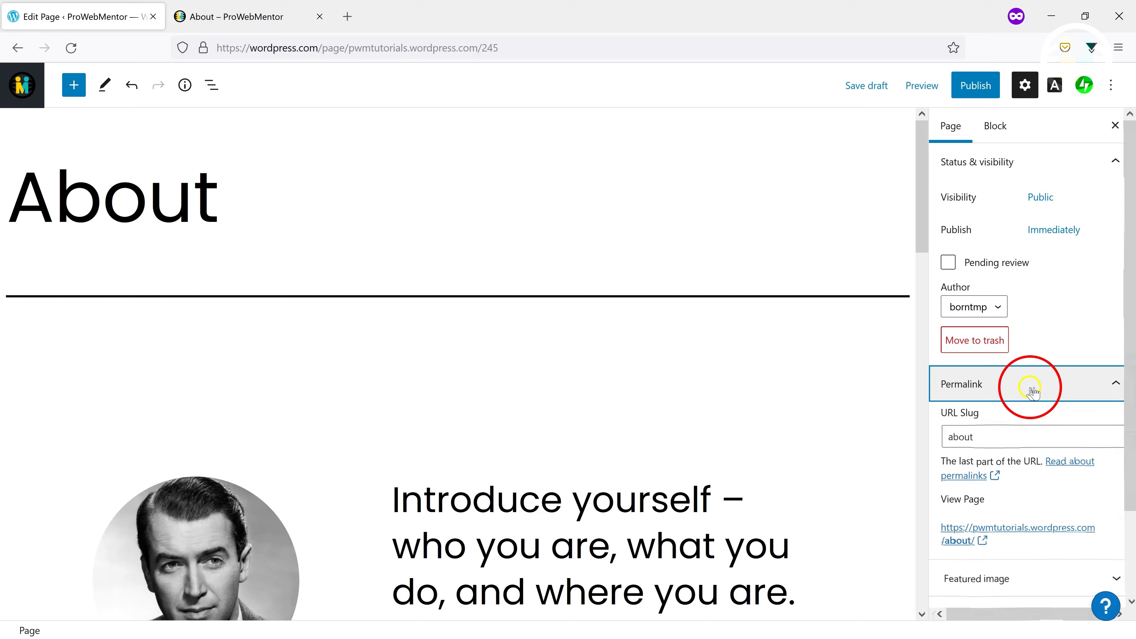
{"action": "left_click", "coordinate": [1030, 392]}
{"action": "left_click", "coordinate": [977, 87]}
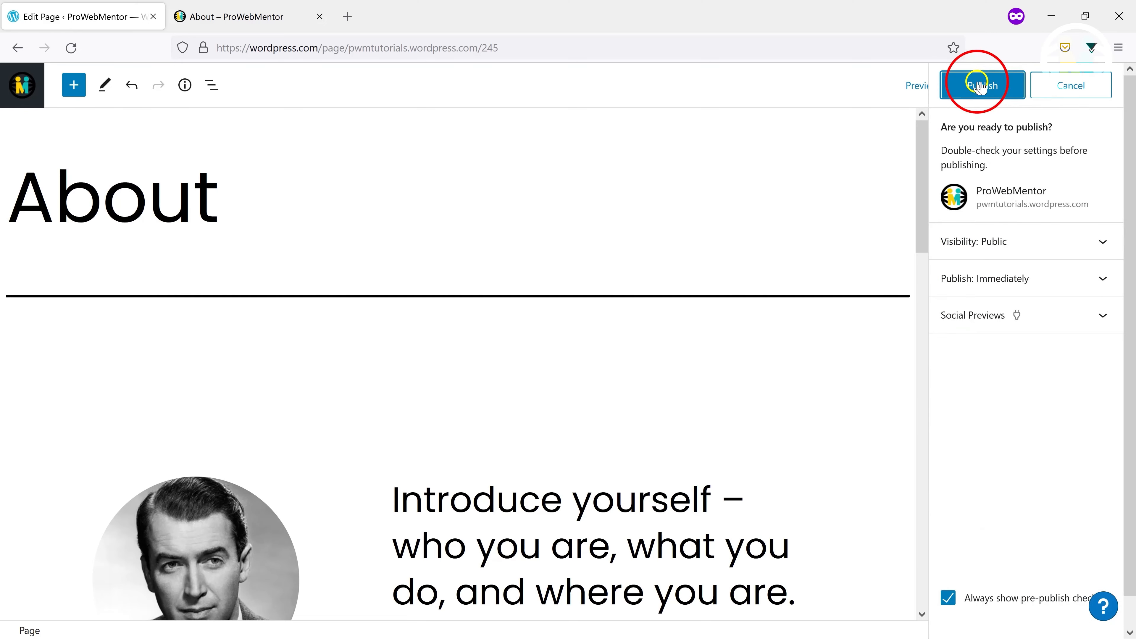
{"action": "left_click", "coordinate": [977, 85]}
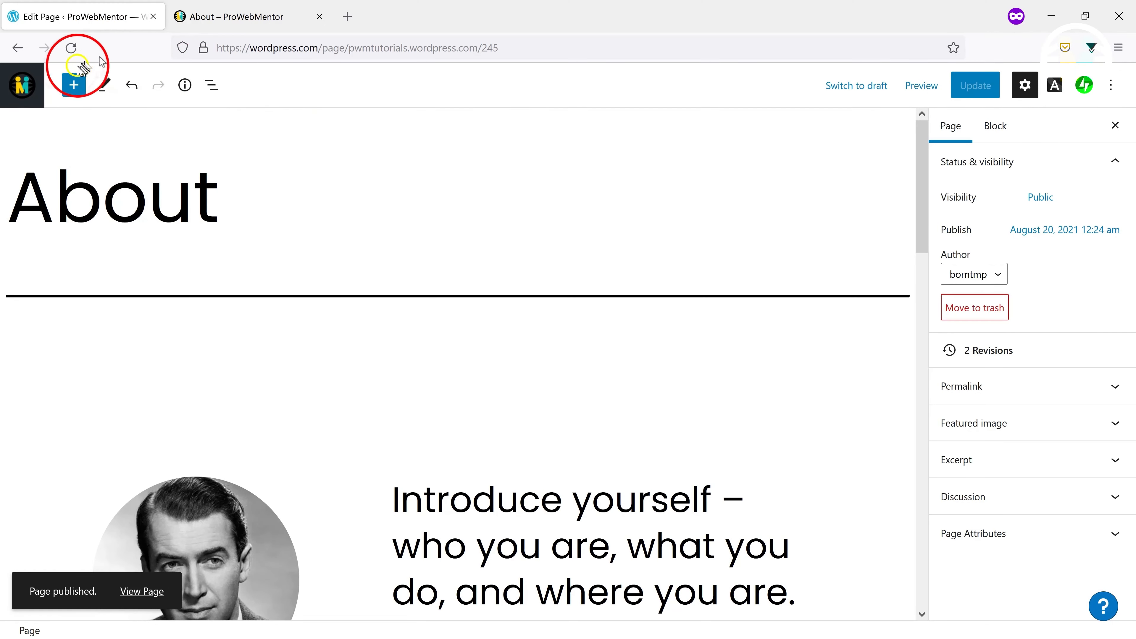
{"action": "left_click", "coordinate": [18, 47]}
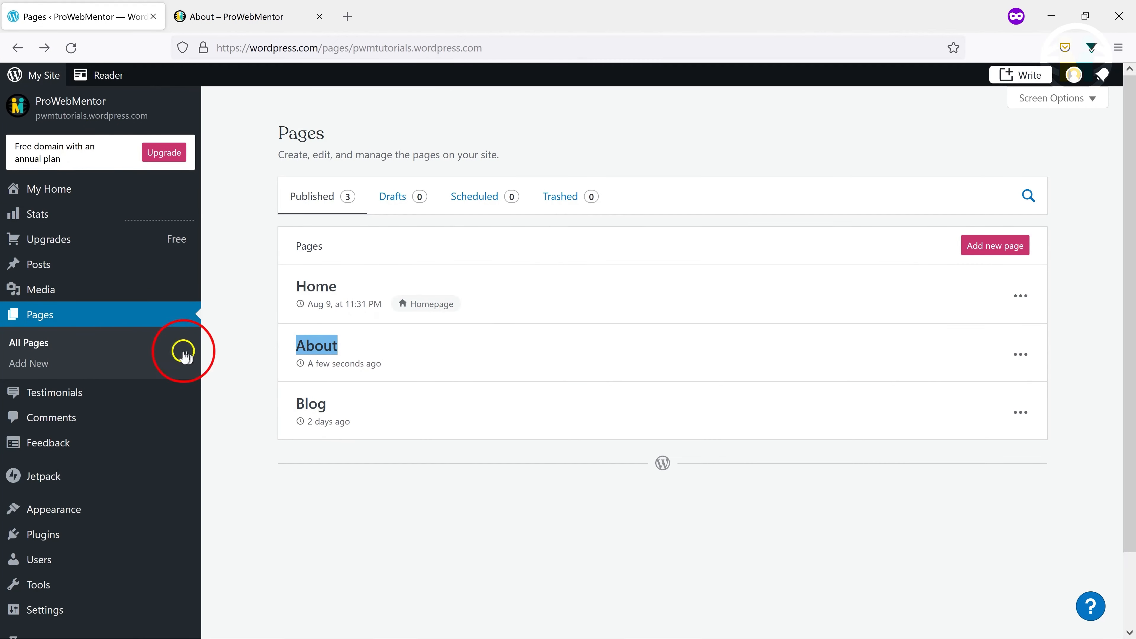
Review the Contact page of the reference ProWebMentor site, including its address details and contact form
{"action": "left_click", "coordinate": [243, 14]}
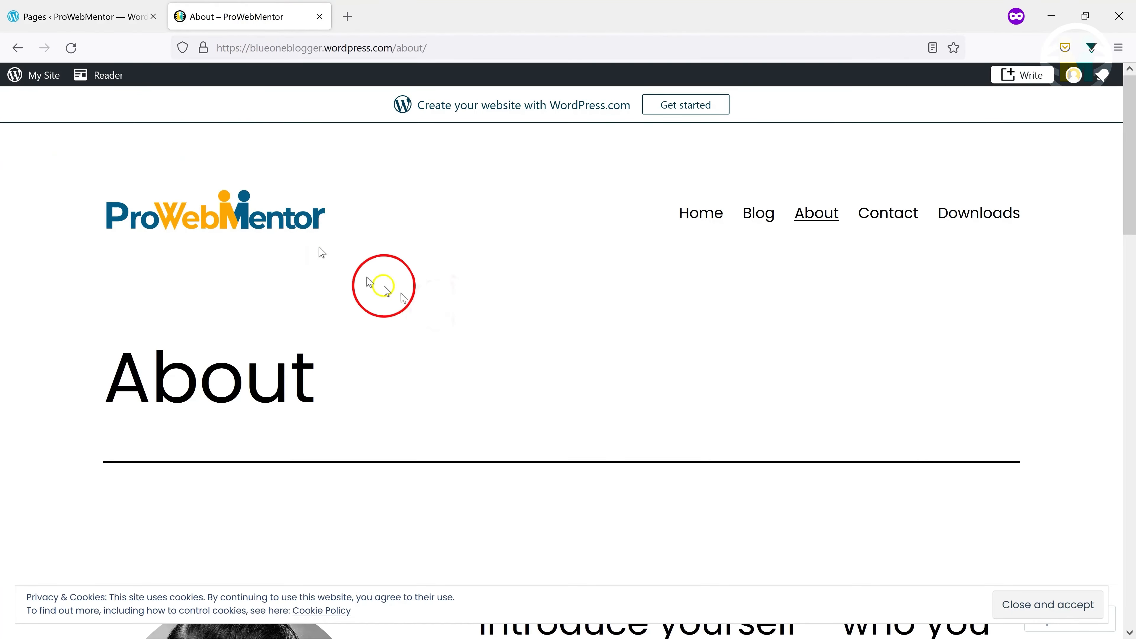
{"action": "left_click", "coordinate": [890, 238]}
{"action": "scroll", "coordinate": [816, 375], "scroll_direction": "down", "scroll_amount": 10}
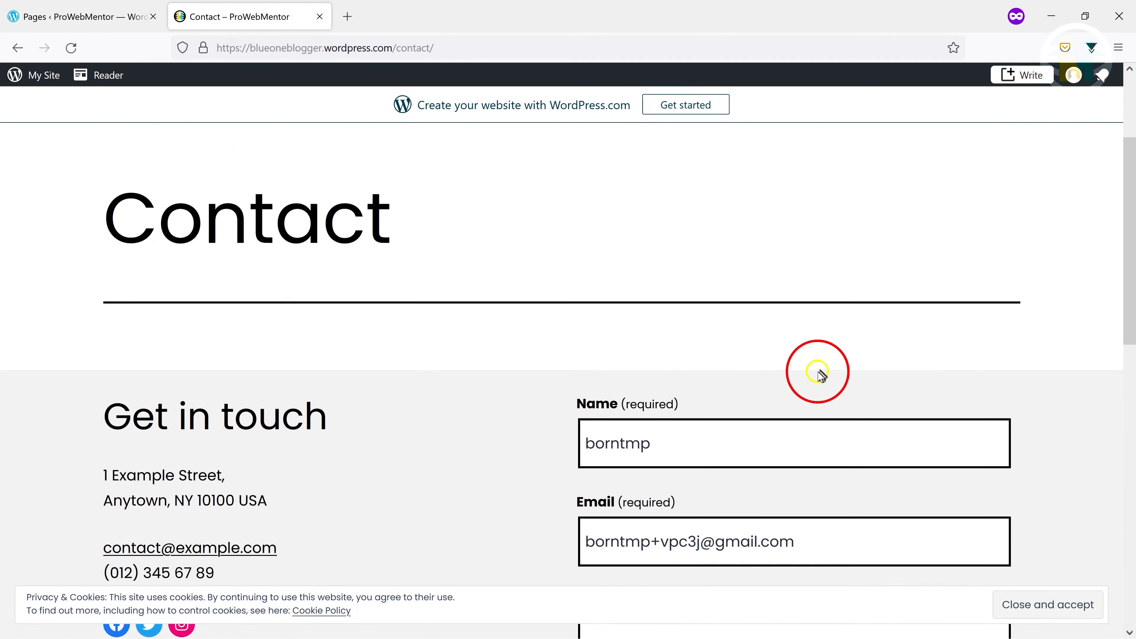
{"action": "scroll", "coordinate": [816, 375], "scroll_direction": "down", "scroll_amount": 5}
{"action": "scroll", "coordinate": [816, 375], "scroll_direction": "up", "scroll_amount": 15}
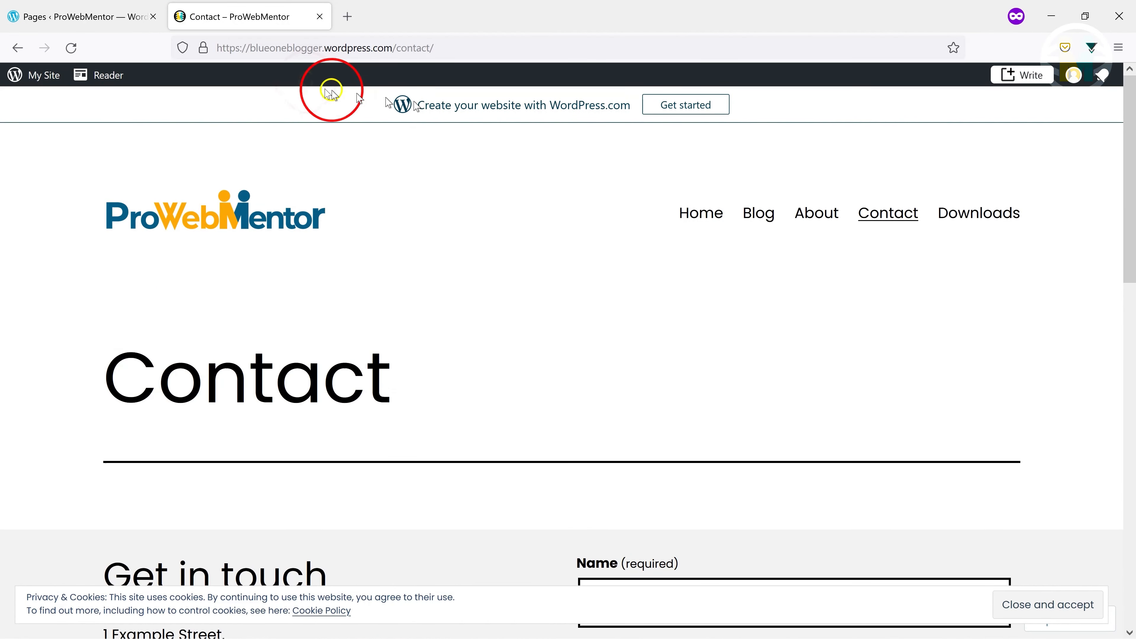
Create another new page on the site from the Contact layout "Contact form with address" and look over its content
{"action": "left_click", "coordinate": [53, 16]}
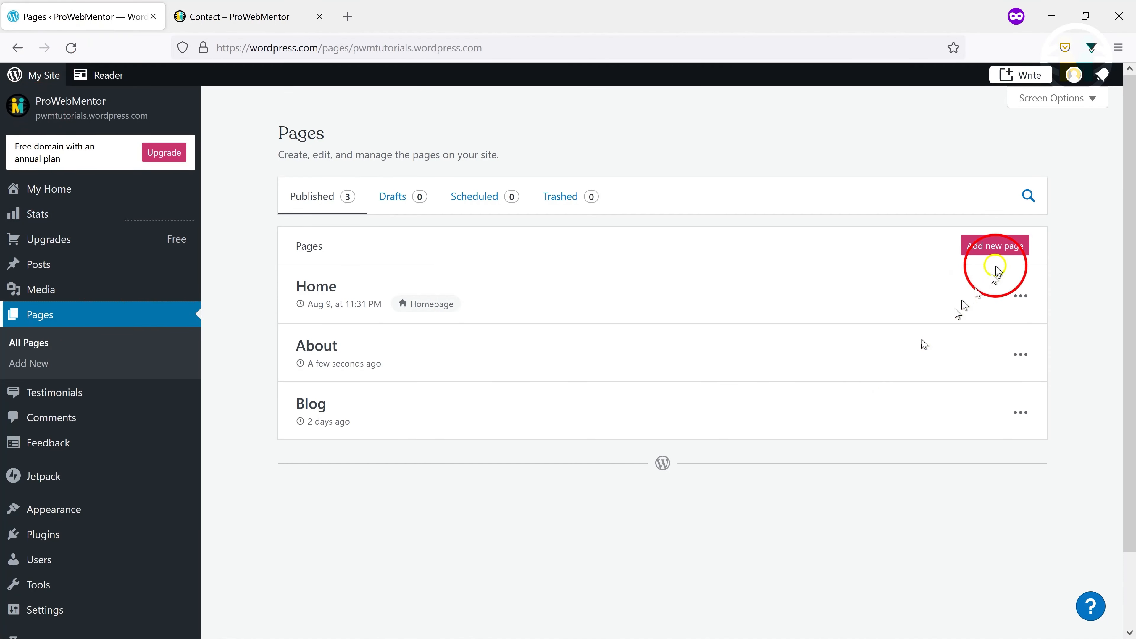
{"action": "left_click", "coordinate": [995, 247]}
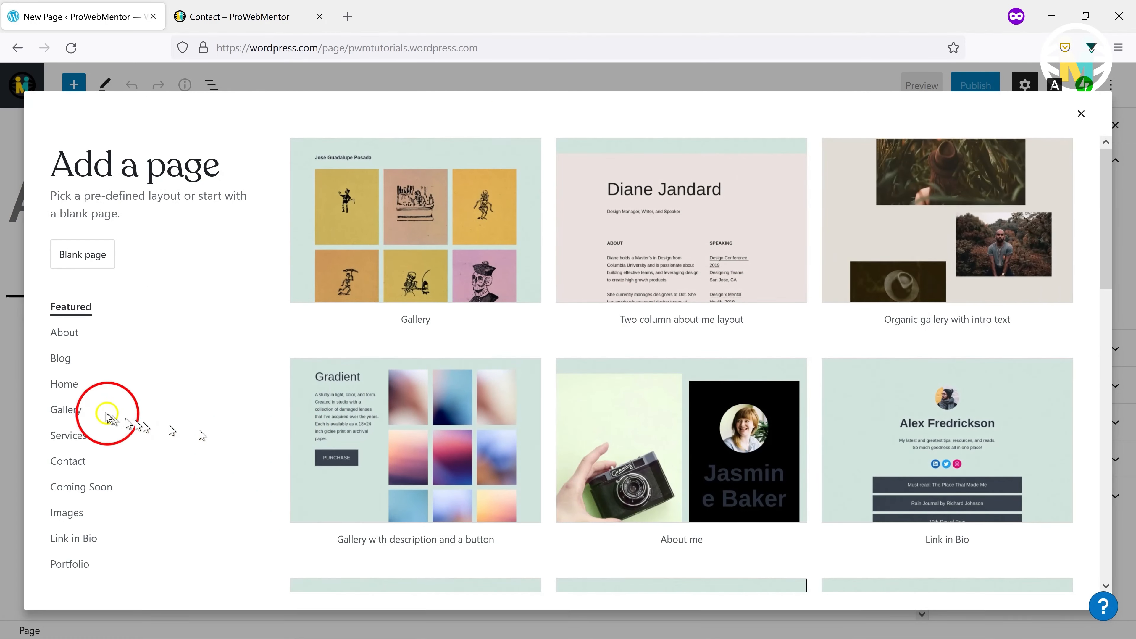
{"action": "left_click", "coordinate": [68, 461]}
{"action": "left_click", "coordinate": [400, 433]}
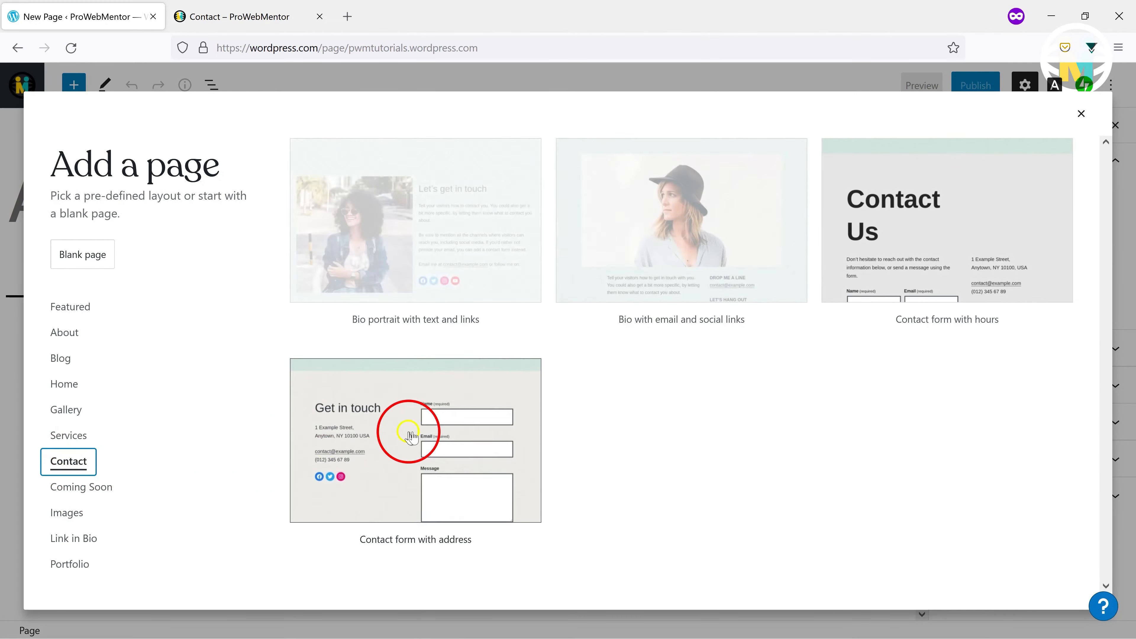
{"action": "scroll", "coordinate": [464, 410], "scroll_direction": "down", "scroll_amount": 8}
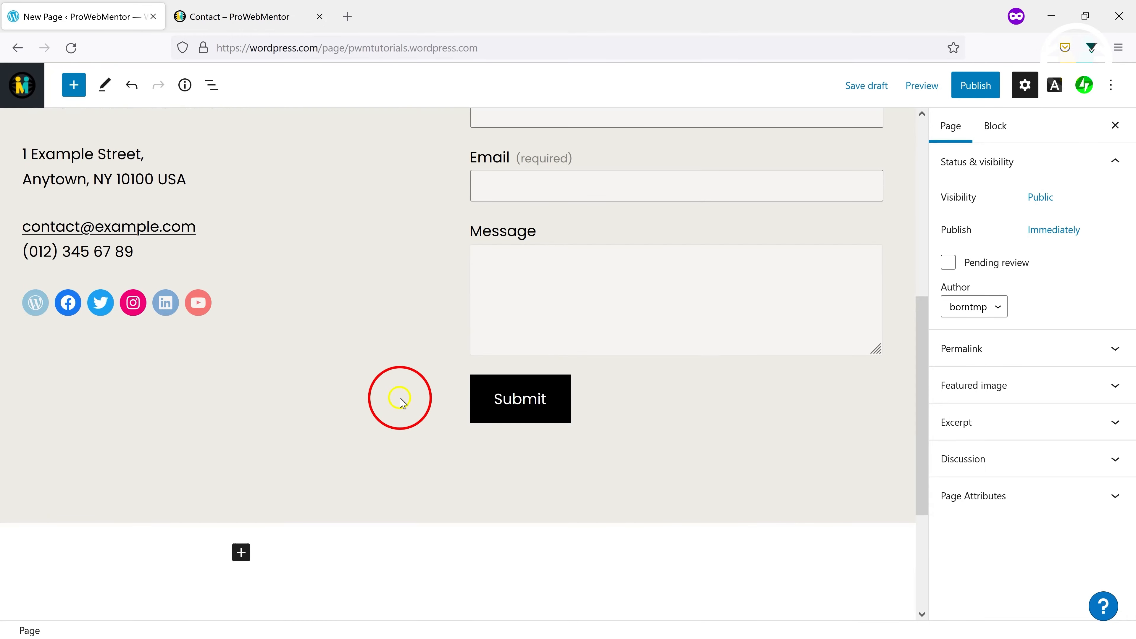
{"action": "scroll", "coordinate": [401, 398], "scroll_direction": "up", "scroll_amount": 8}
{"action": "scroll", "coordinate": [399, 402], "scroll_direction": "down", "scroll_amount": 7}
{"action": "scroll", "coordinate": [464, 383], "scroll_direction": "up", "scroll_amount": 2}
Set the background colour of the Group block around the contact details and form to custom #f2f2f2
{"action": "left_click", "coordinate": [301, 311]}
{"action": "left_click", "coordinate": [379, 186]}
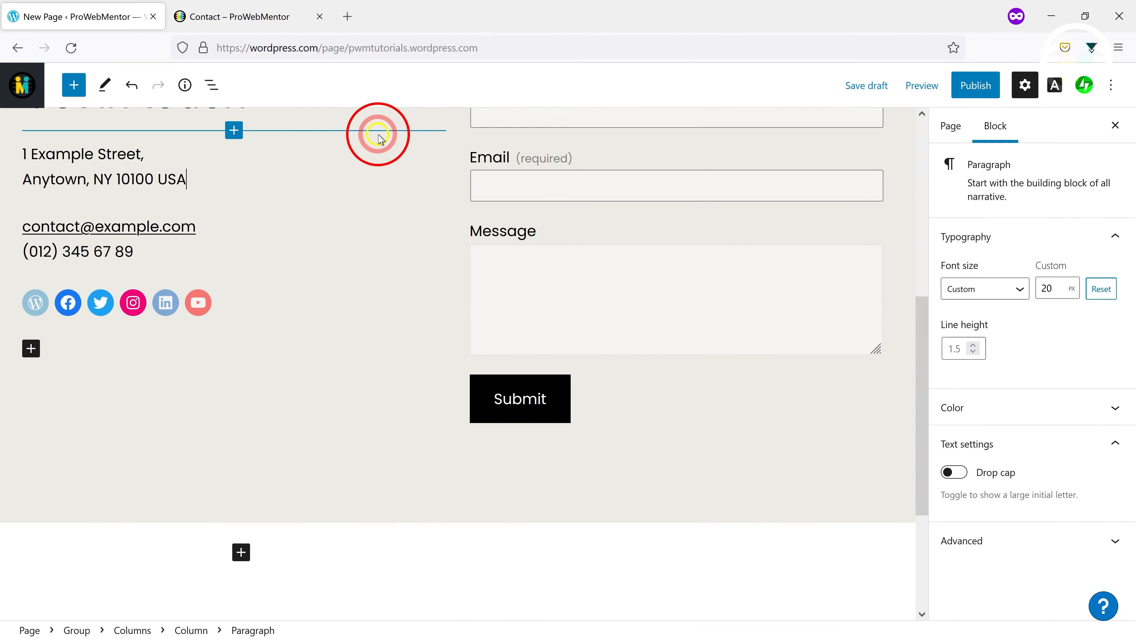
{"action": "left_click", "coordinate": [543, 400]}
{"action": "scroll", "coordinate": [590, 402], "scroll_direction": "up", "scroll_amount": 6}
{"action": "left_click", "coordinate": [554, 372]}
{"action": "left_click", "coordinate": [1106, 222]}
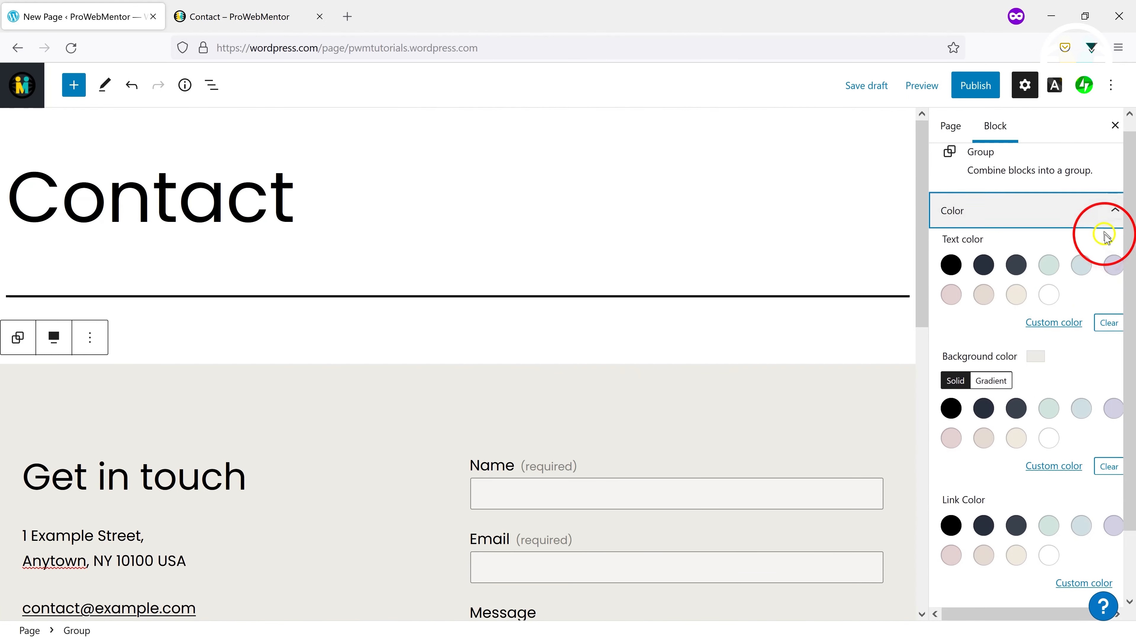
{"action": "left_click", "coordinate": [1046, 468]}
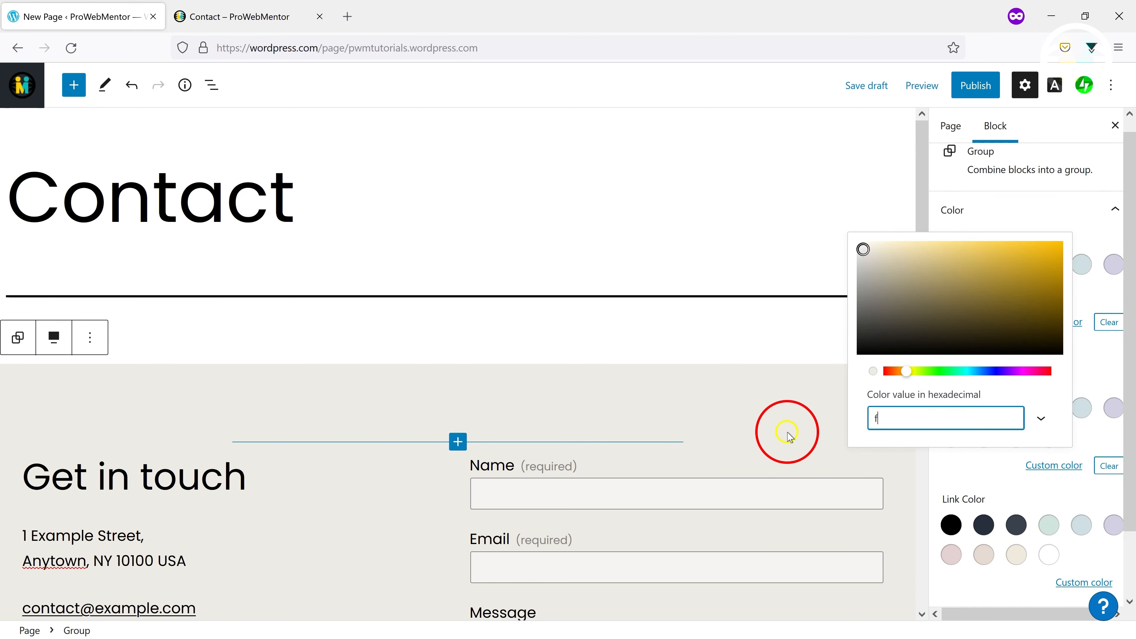
{"action": "type", "text": "f2f2f2"}
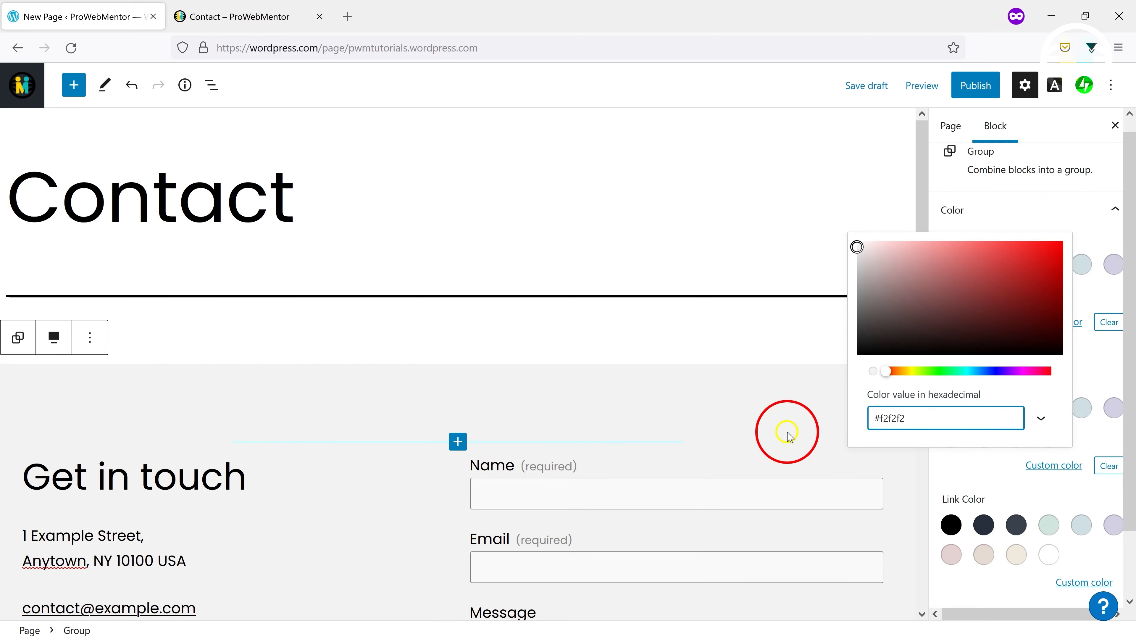
{"action": "left_click", "coordinate": [866, 457]}
From the empty paragraph below the contact form, open the site's pages list in a new tab and edit the Blog page there
{"action": "scroll", "coordinate": [530, 413], "scroll_direction": "down", "scroll_amount": 10}
{"action": "left_click", "coordinate": [530, 414]}
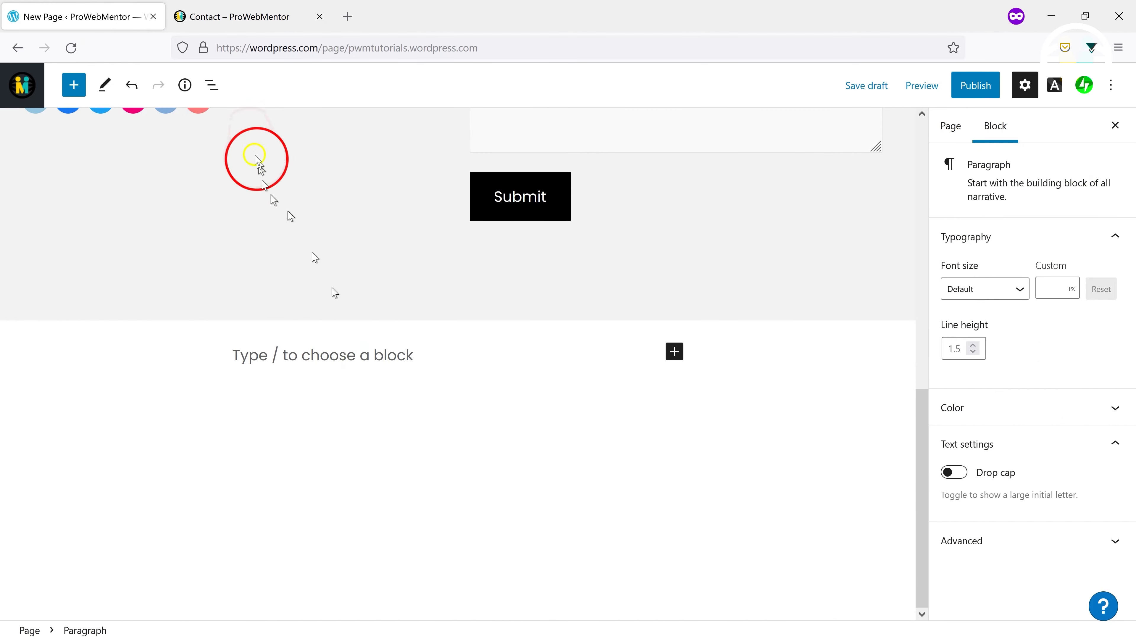
{"action": "right_click", "coordinate": [24, 88]}
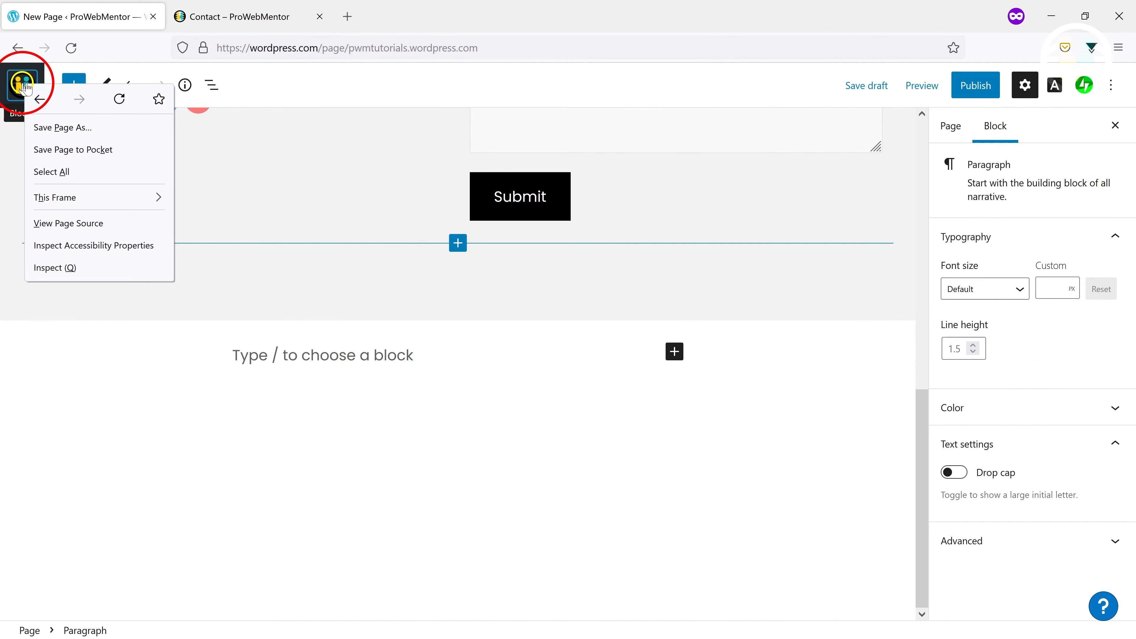
{"action": "left_click", "coordinate": [24, 83]}
{"action": "right_click", "coordinate": [61, 136]}
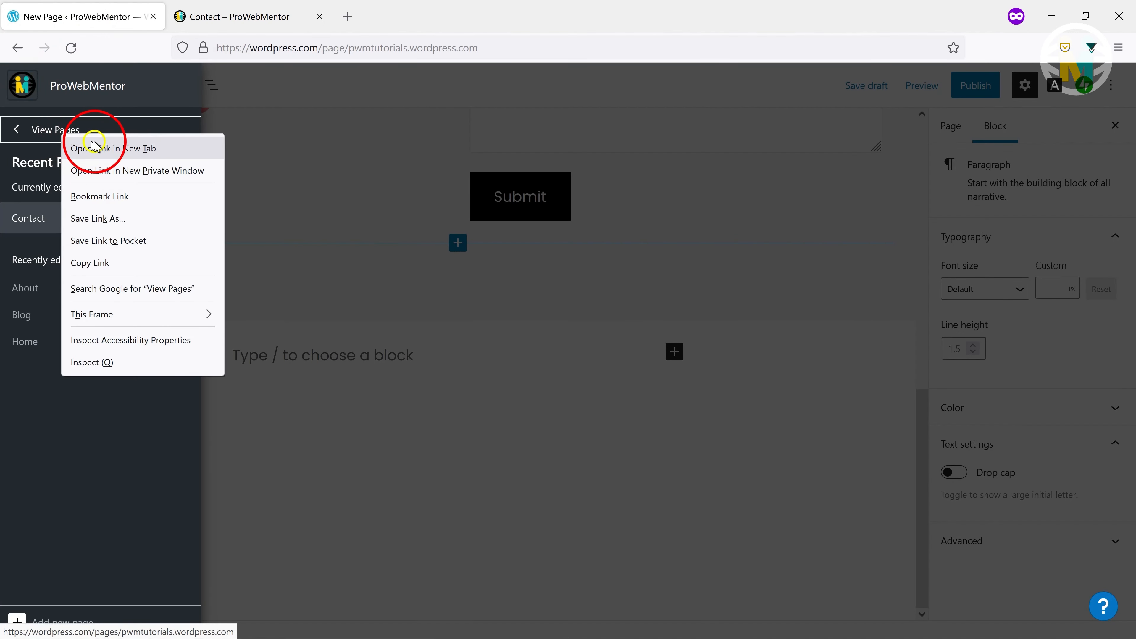
{"action": "left_click", "coordinate": [89, 147]}
{"action": "left_click", "coordinate": [218, 18]}
{"action": "left_click", "coordinate": [317, 398]}
Copy the Blog page's subscription Group block and paste it below the contact form group on the Contact page
{"action": "left_click", "coordinate": [651, 372]}
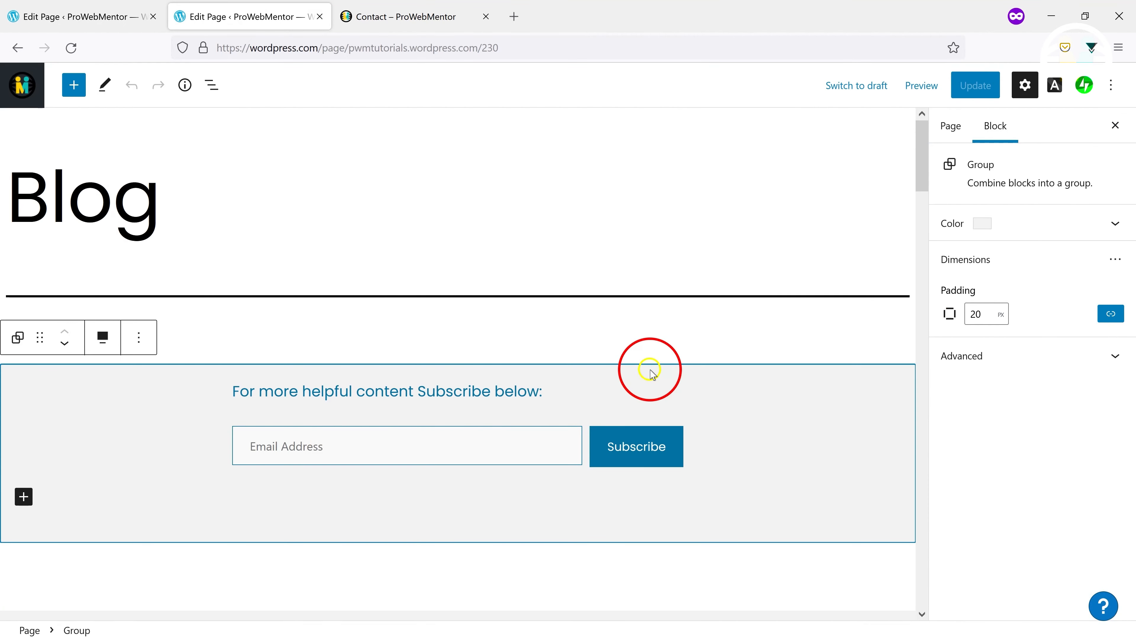
{"action": "left_click", "coordinate": [139, 335]}
{"action": "left_click", "coordinate": [154, 414]}
{"action": "left_click", "coordinate": [89, 19]}
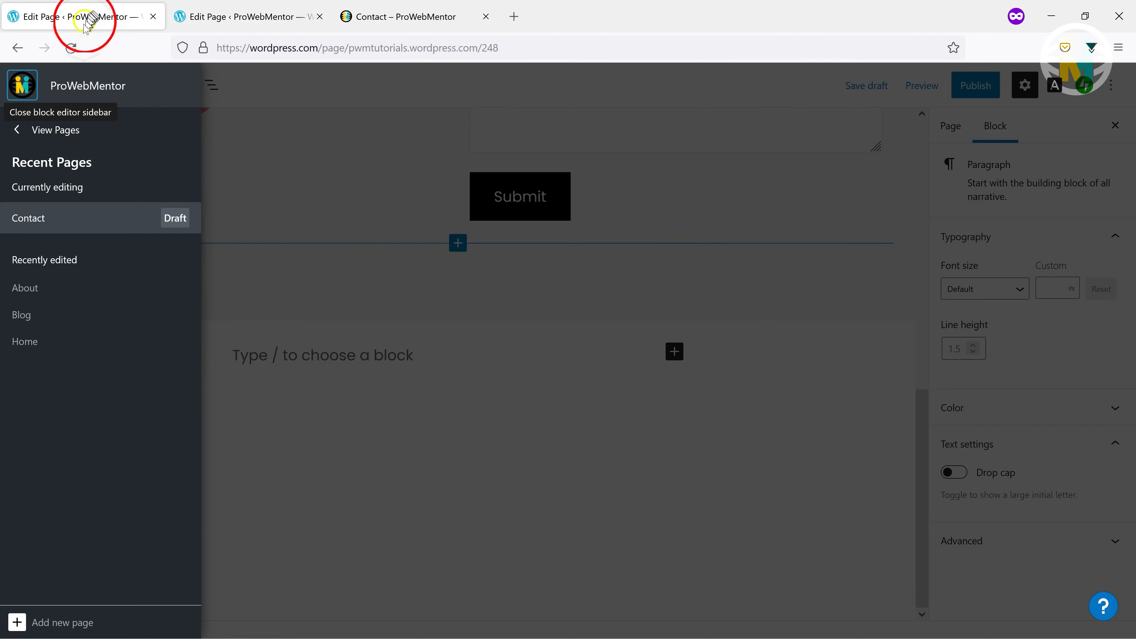
{"action": "left_click", "coordinate": [348, 198]}
{"action": "left_click", "coordinate": [351, 363]}
{"action": "key", "text": "ctrl+v"}
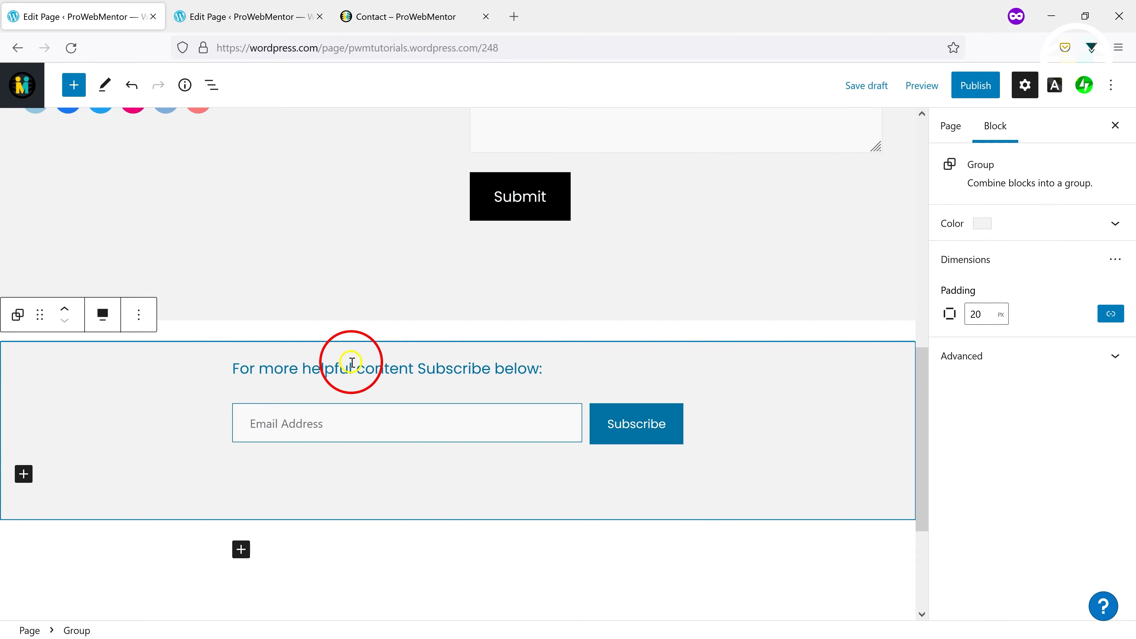
Insert a Spacer block between the contact group and the subscription group and set its height to 35 pixels
{"action": "left_click", "coordinate": [212, 85]}
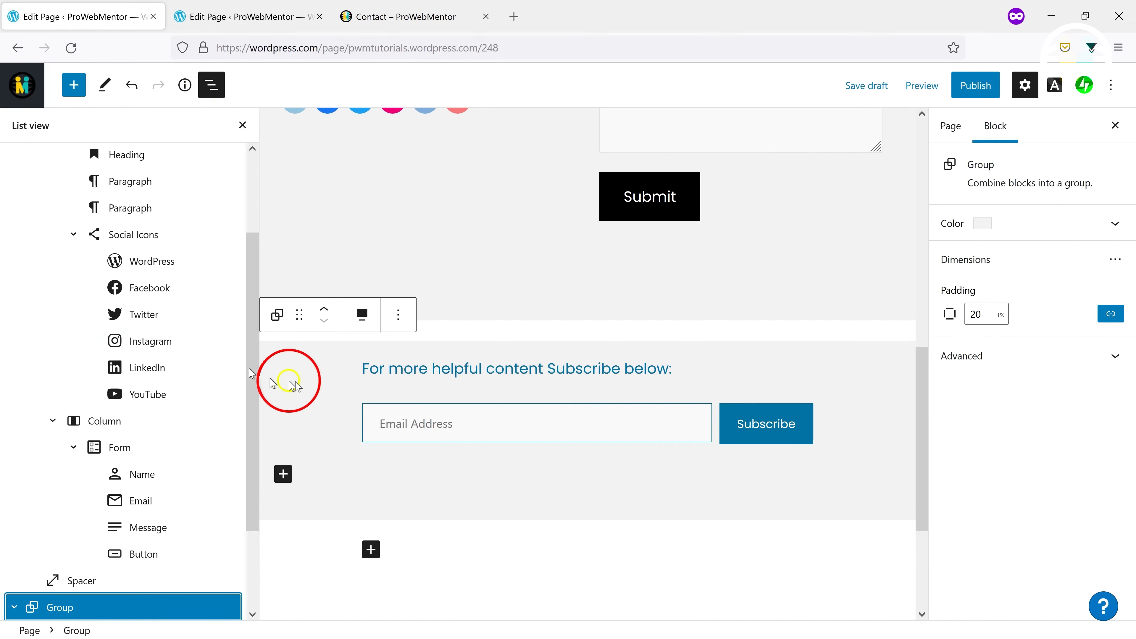
{"action": "left_click", "coordinate": [573, 322]}
{"action": "left_click", "coordinate": [586, 392]}
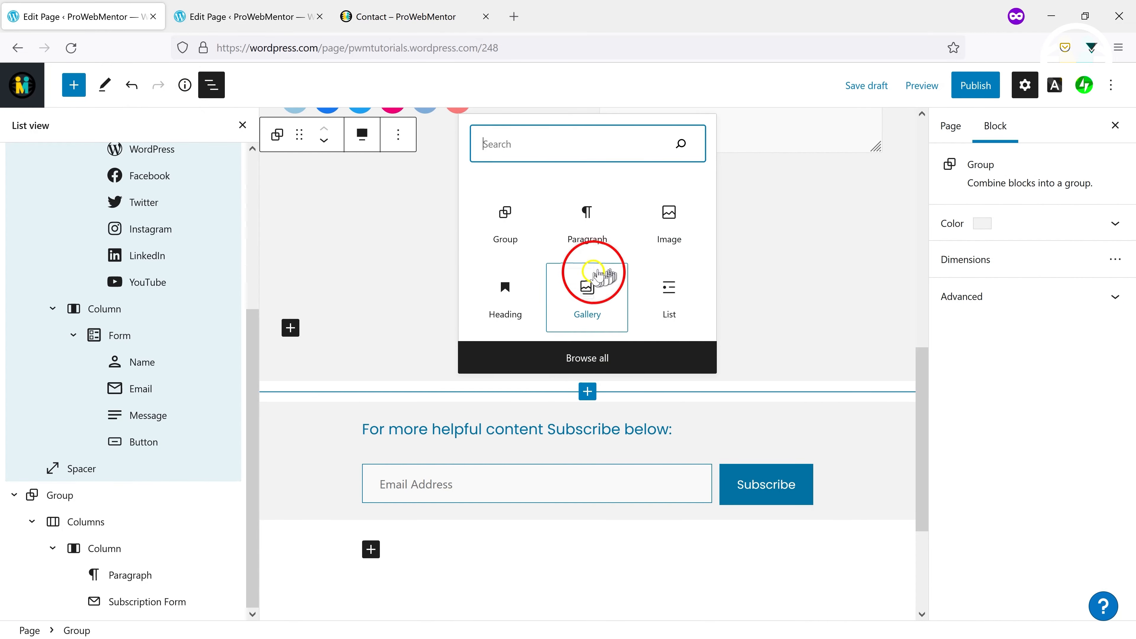
{"action": "type", "text": "spacer"}
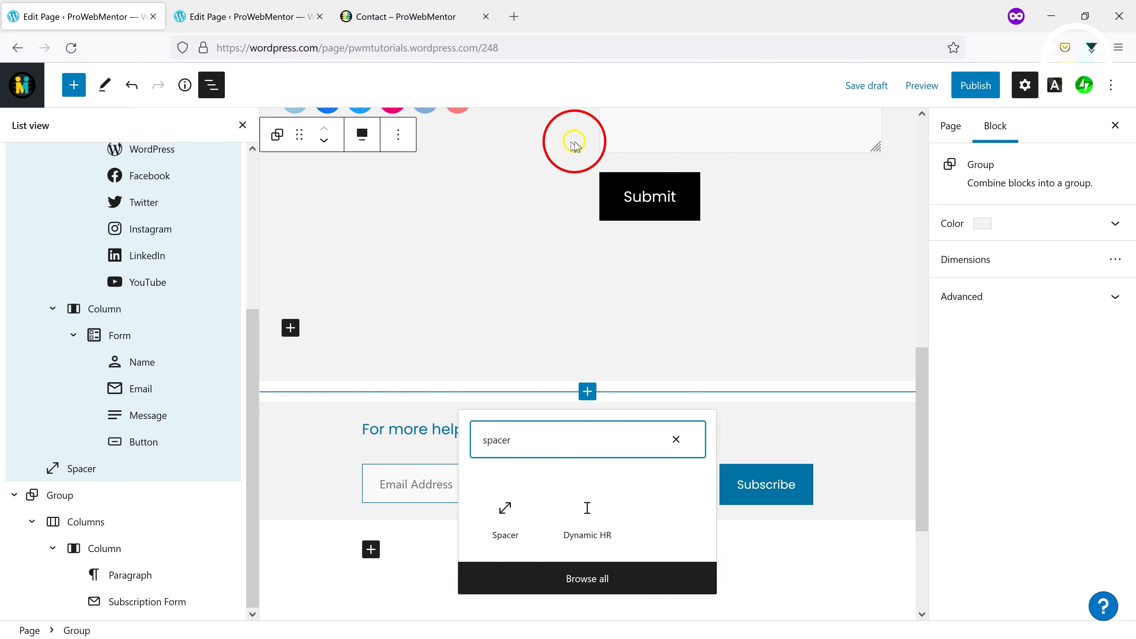
{"action": "left_click", "coordinate": [529, 475]}
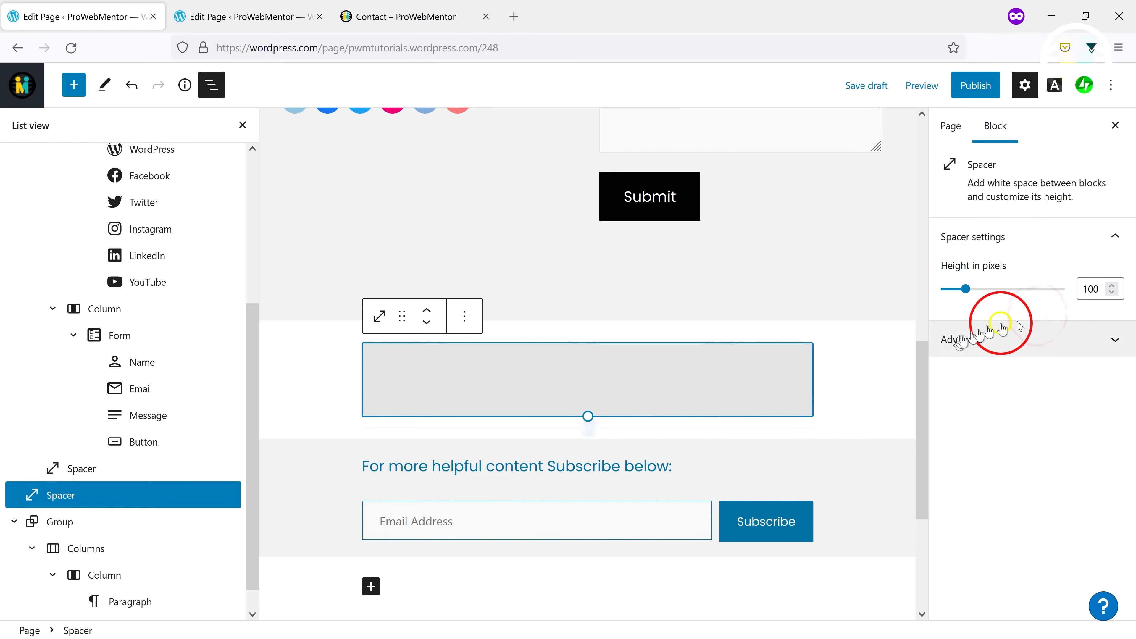
{"action": "left_click", "coordinate": [966, 289]}
{"action": "left_click_drag", "start_coordinate": [967, 290], "coordinate": [952, 291]}
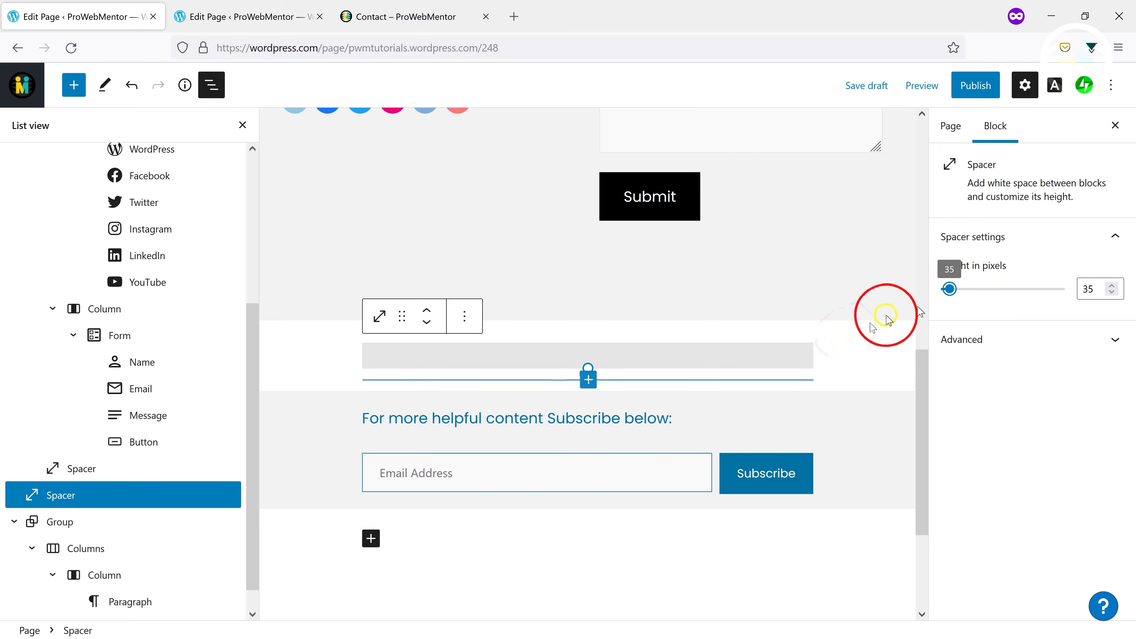
{"action": "left_click", "coordinate": [655, 535]}
Preview the Contact page on desktop, look over its full length and return to the editor
{"action": "scroll", "coordinate": [789, 297], "scroll_direction": "up", "scroll_amount": 10}
{"action": "left_click", "coordinate": [922, 87]}
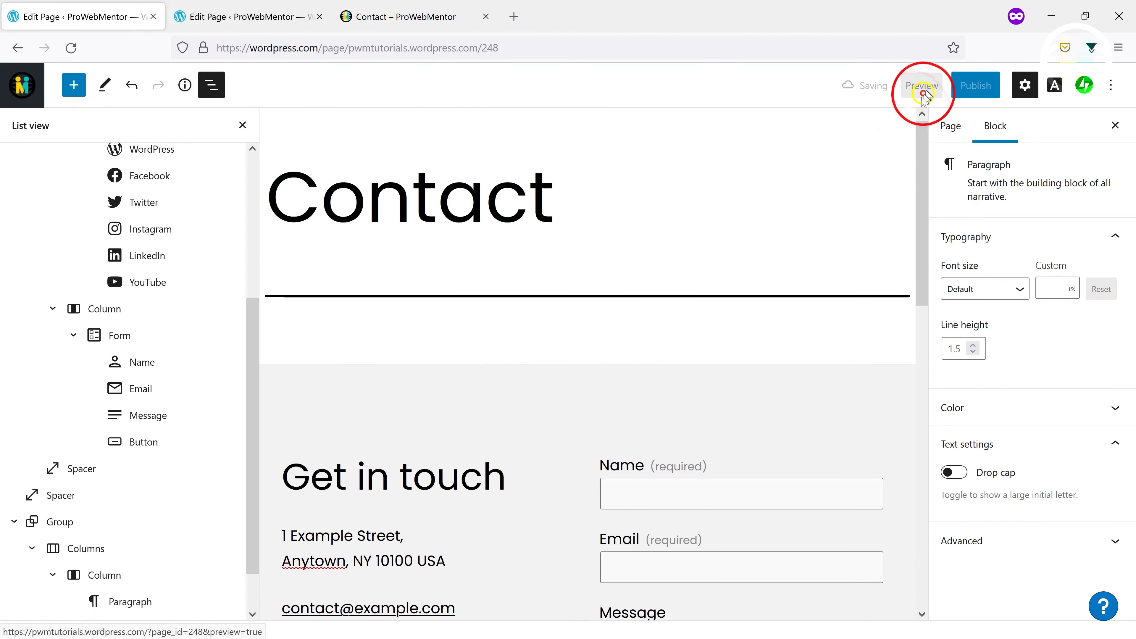
{"action": "scroll", "coordinate": [686, 322], "scroll_direction": "down", "scroll_amount": 15}
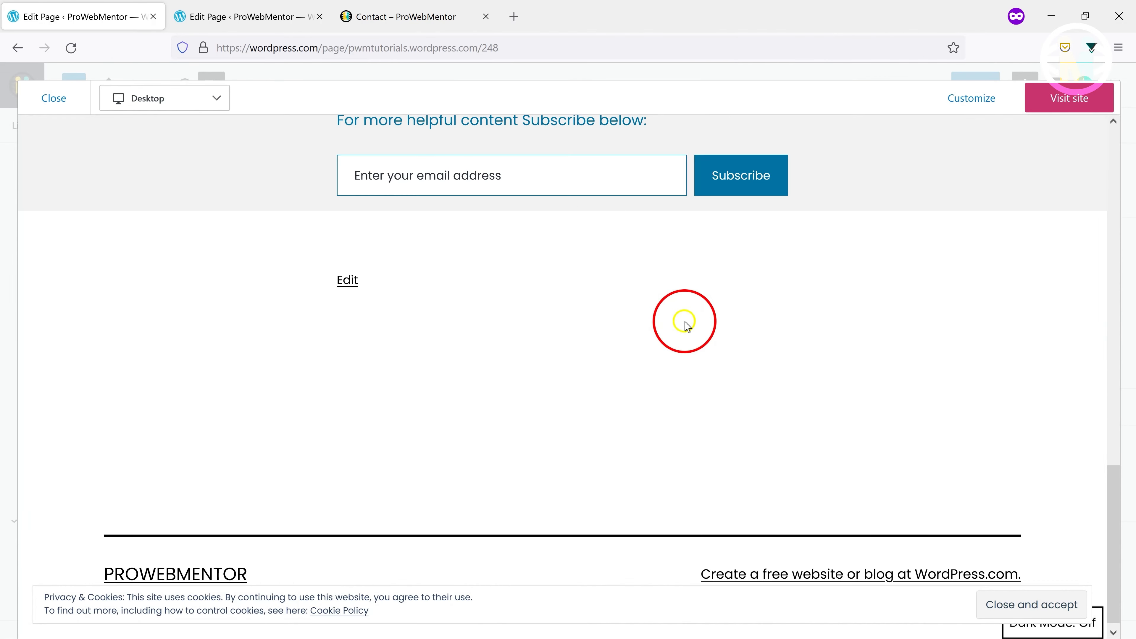
{"action": "scroll", "coordinate": [684, 330], "scroll_direction": "up", "scroll_amount": 15}
{"action": "scroll", "coordinate": [497, 353], "scroll_direction": "down", "scroll_amount": 13}
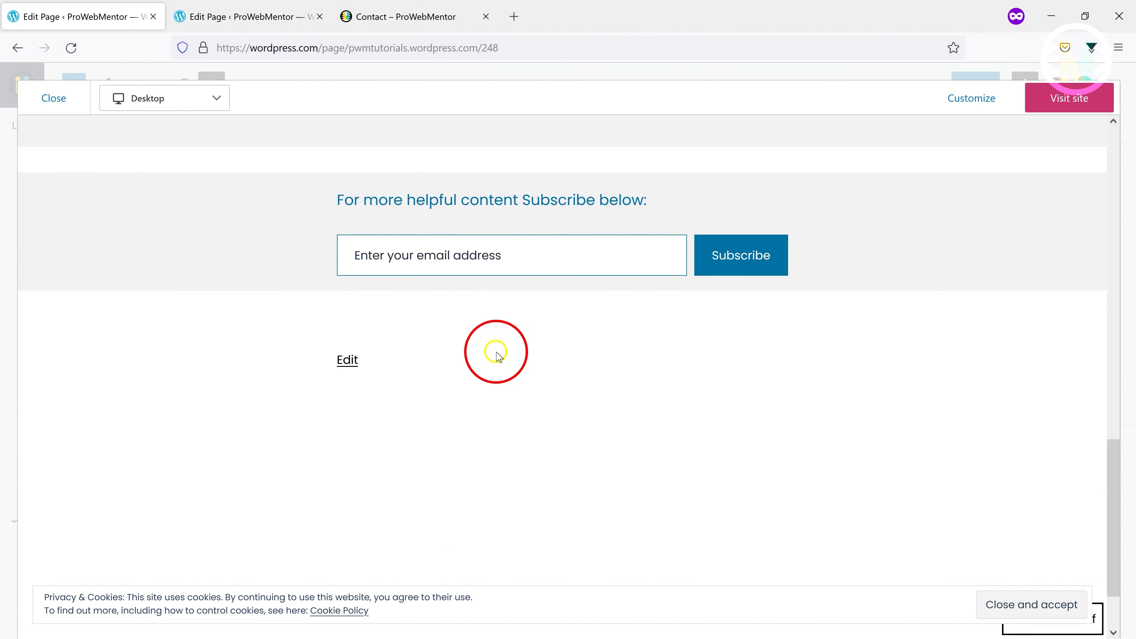
{"action": "left_click", "coordinate": [49, 98]}
Check the URL slug in the Contact page's permalink settings
{"action": "left_click", "coordinate": [957, 125]}
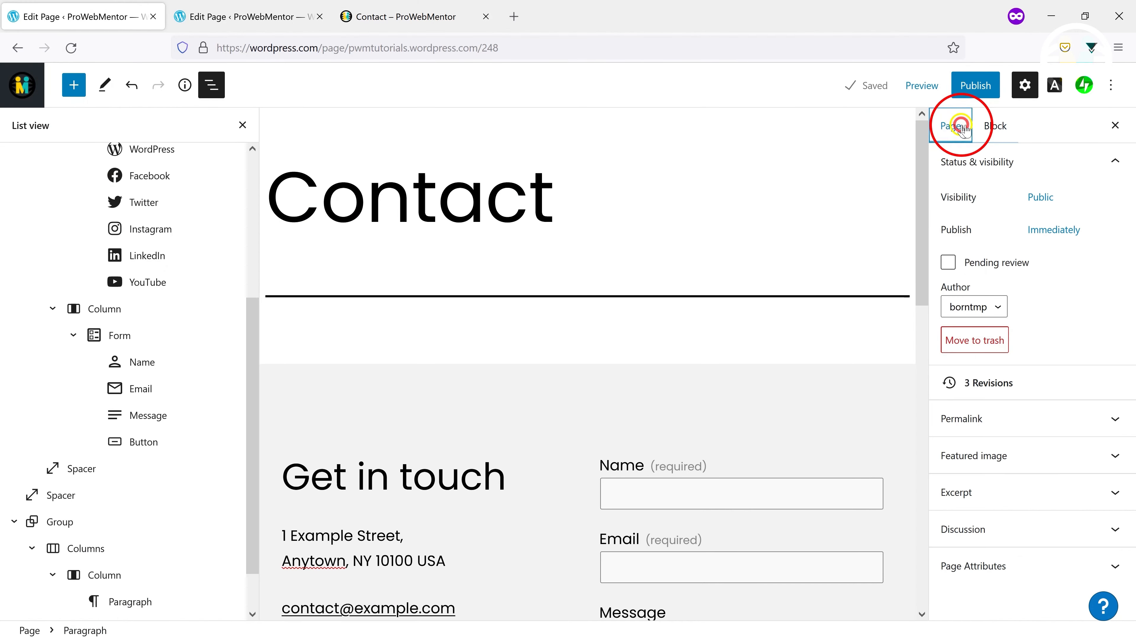
{"action": "left_click", "coordinate": [1009, 416]}
{"action": "scroll", "coordinate": [1011, 416], "scroll_direction": "down", "scroll_amount": 2}
{"action": "left_click", "coordinate": [995, 402]}
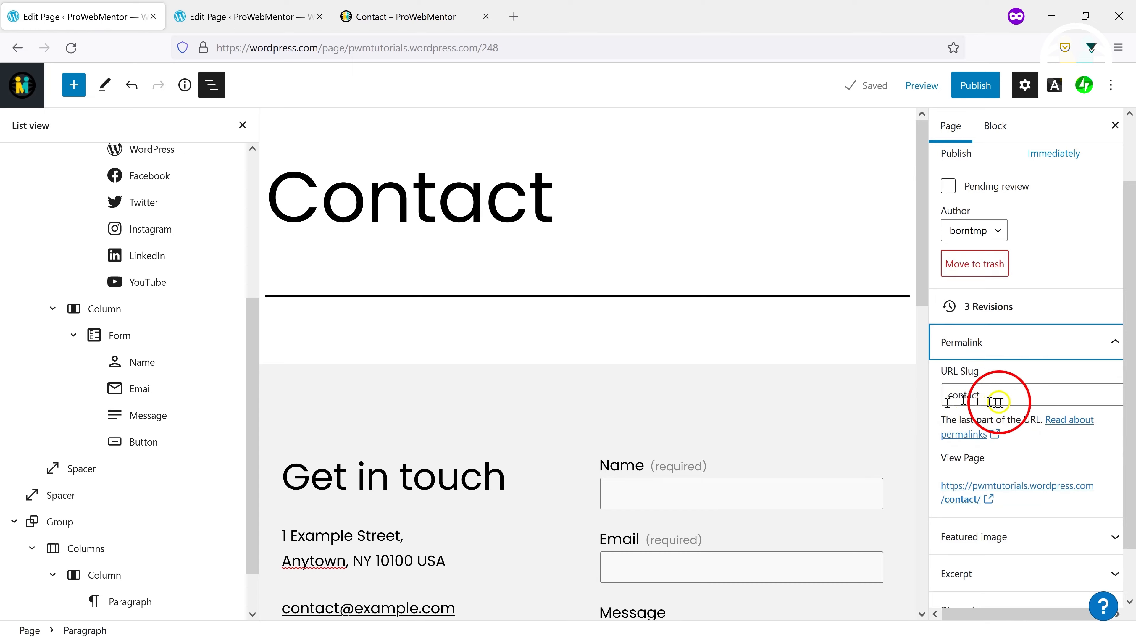
{"action": "left_click", "coordinate": [990, 126]}
{"action": "left_click", "coordinate": [959, 126]}
Publish the Contact page, close the block list view and return to the pages list
{"action": "left_click", "coordinate": [975, 85]}
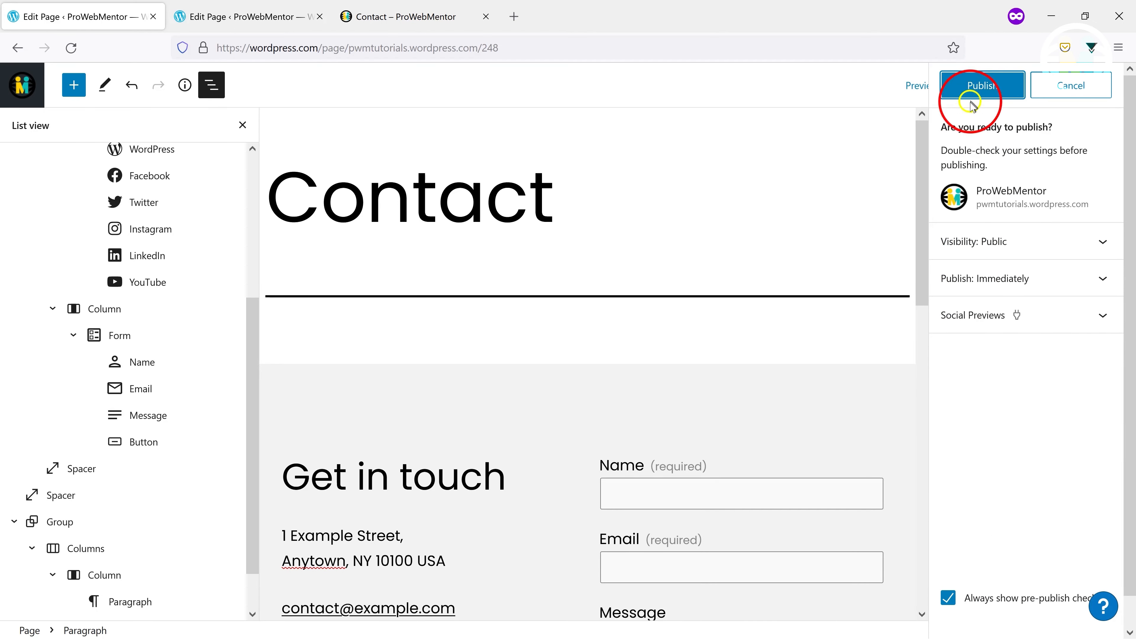
{"action": "left_click", "coordinate": [973, 86]}
{"action": "left_click", "coordinate": [242, 128]}
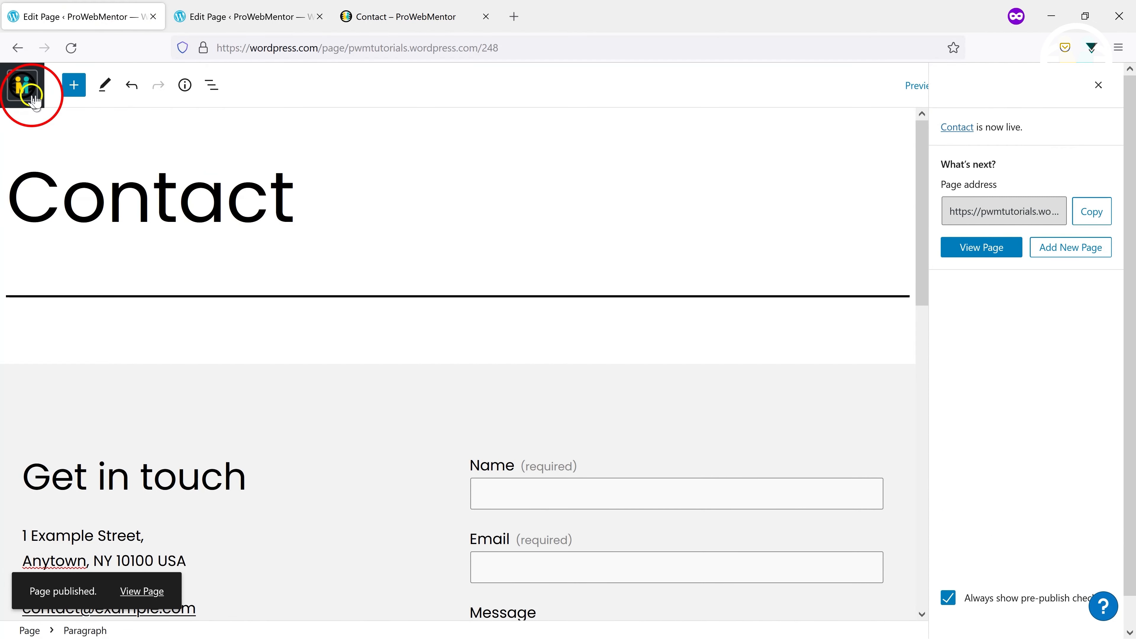
{"action": "left_click", "coordinate": [18, 50]}
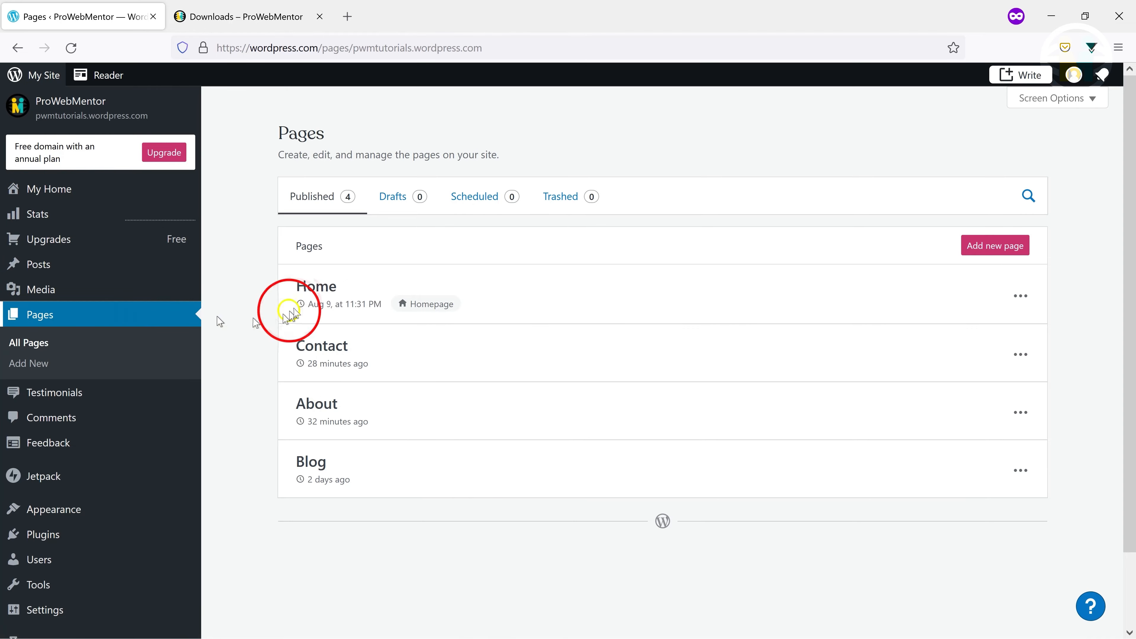
Review the Downloads page of the reference ProWebMentor site, including its subscription section, and return to the pages list
{"action": "left_click", "coordinate": [242, 20]}
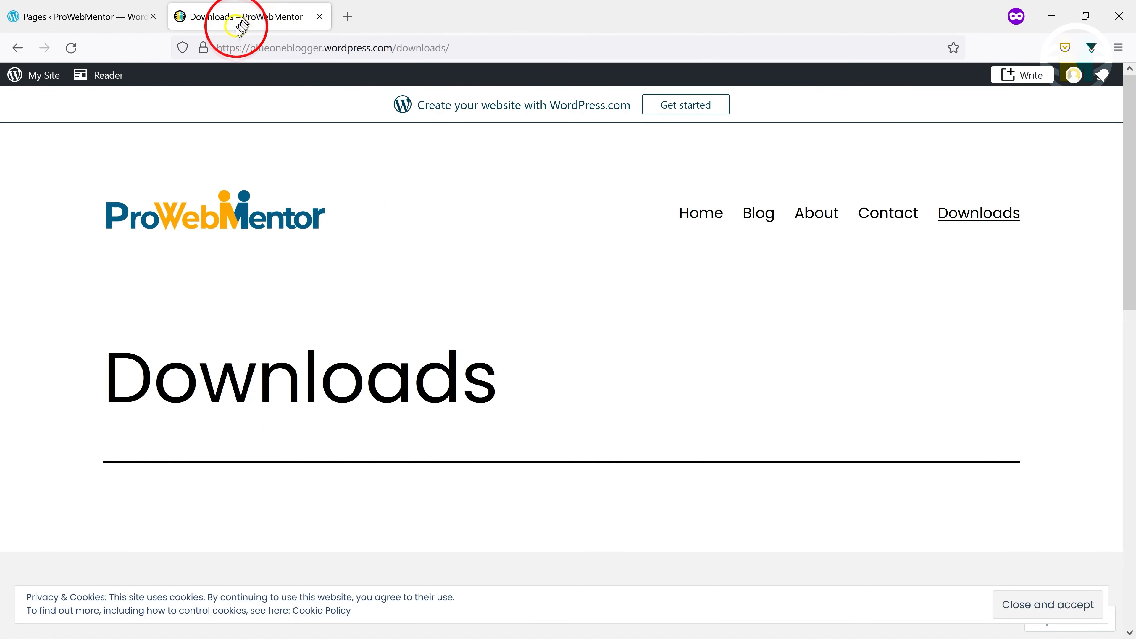
{"action": "scroll", "coordinate": [778, 280], "scroll_direction": "down", "scroll_amount": 10}
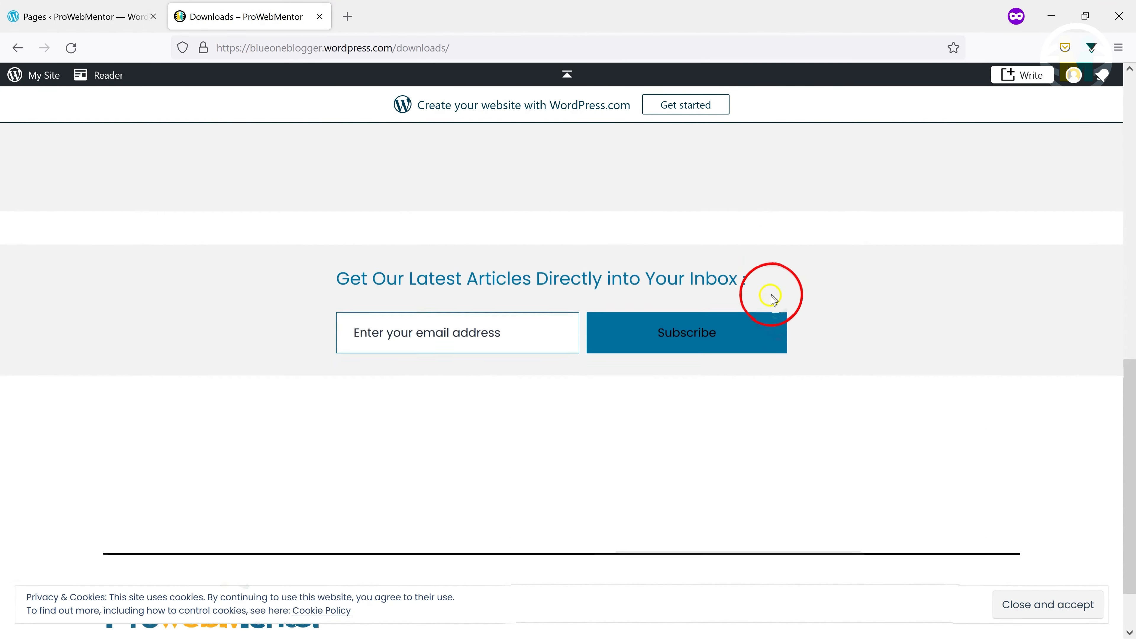
{"action": "scroll", "coordinate": [765, 296], "scroll_direction": "up", "scroll_amount": 4}
{"action": "left_click", "coordinate": [95, 19]}
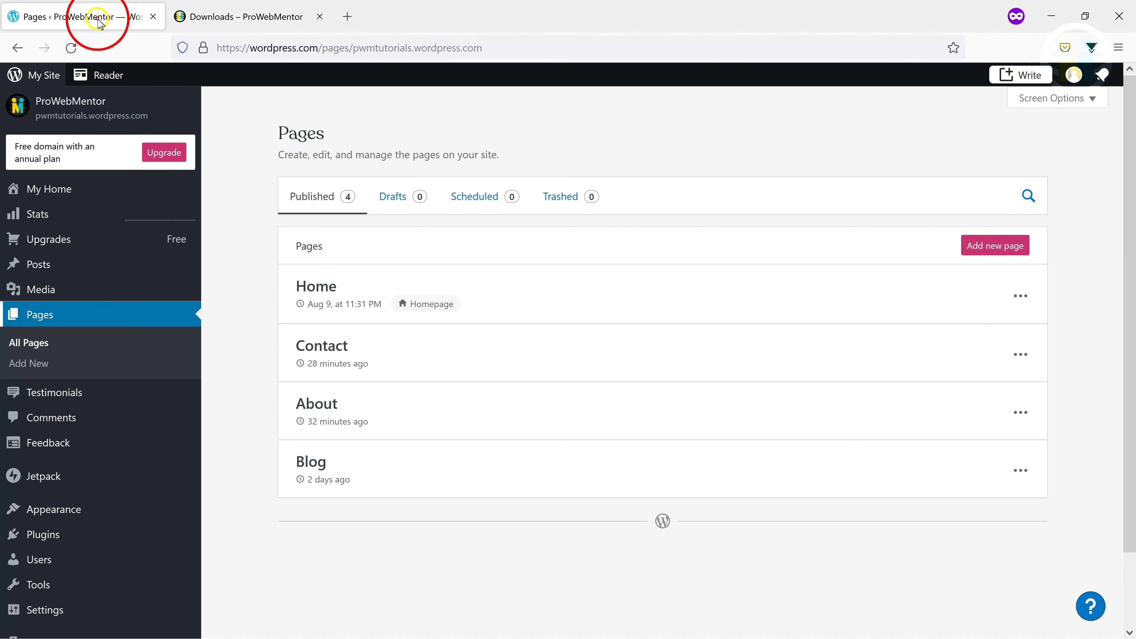
Create a new page from the Coming Soon layout with the "SIX FEET OVER" cover and look over its content
{"action": "left_click", "coordinate": [993, 247]}
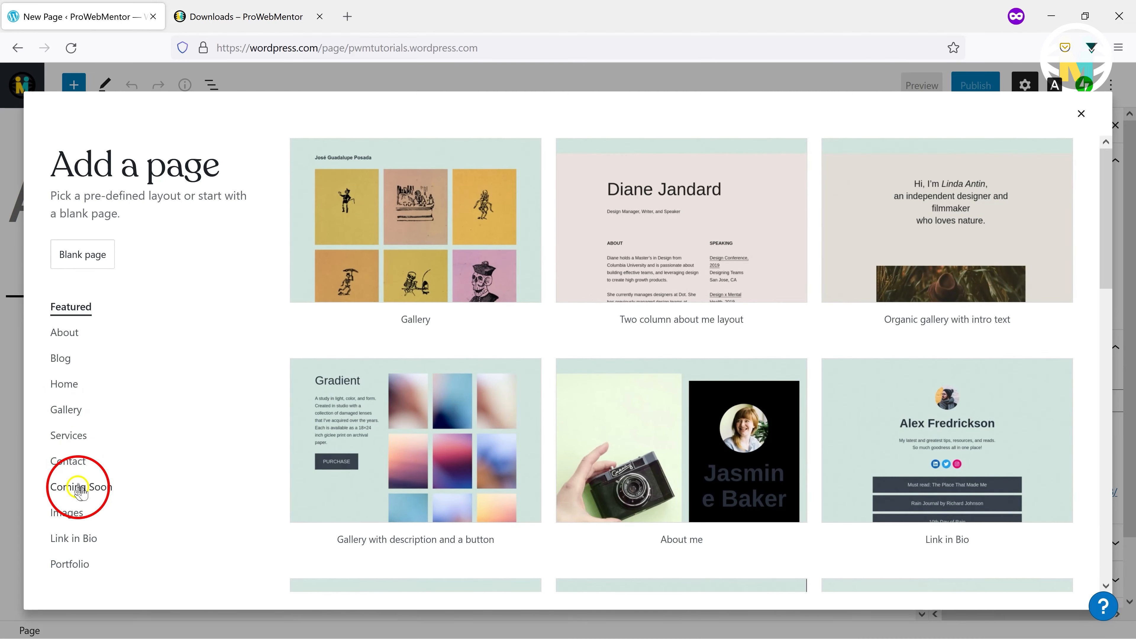
{"action": "left_click", "coordinate": [76, 487]}
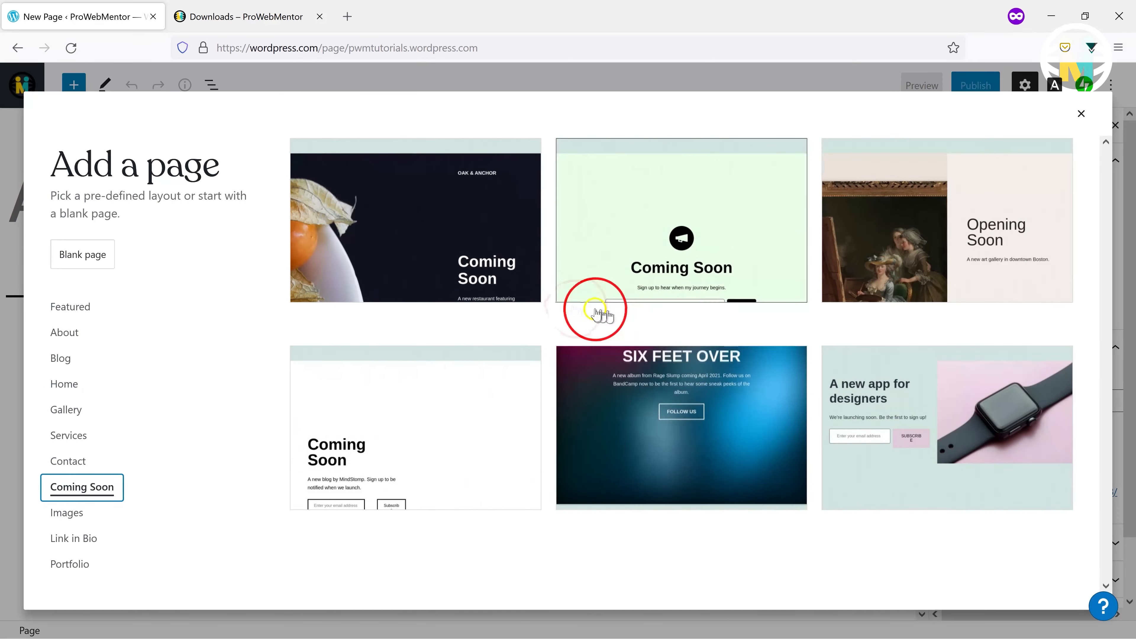
{"action": "left_click", "coordinate": [700, 364]}
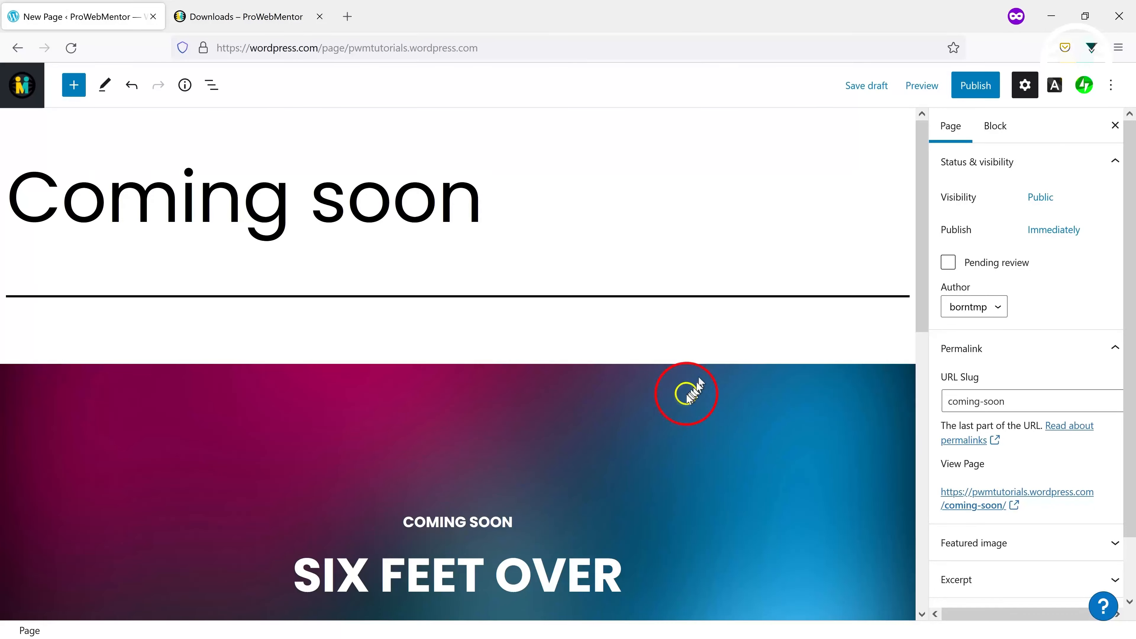
{"action": "scroll", "coordinate": [674, 406], "scroll_direction": "down", "scroll_amount": 5}
{"action": "scroll", "coordinate": [626, 401], "scroll_direction": "up", "scroll_amount": 5}
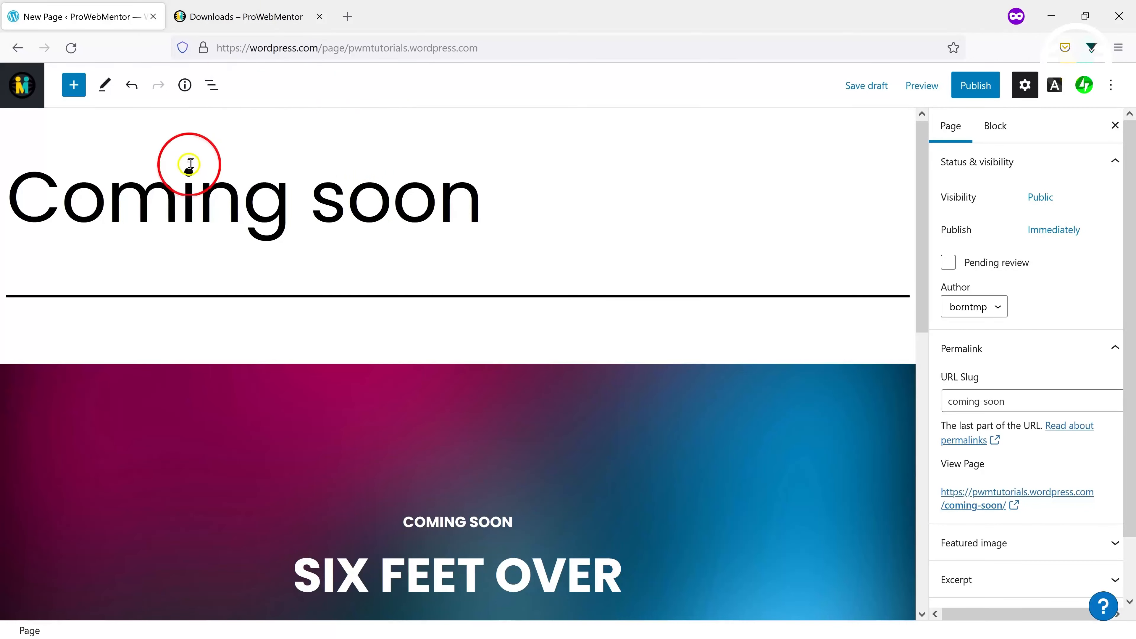
Replace the new page's title with "Downloads"
{"action": "triple_click", "coordinate": [181, 195]}
{"action": "type", "text": "Do"}
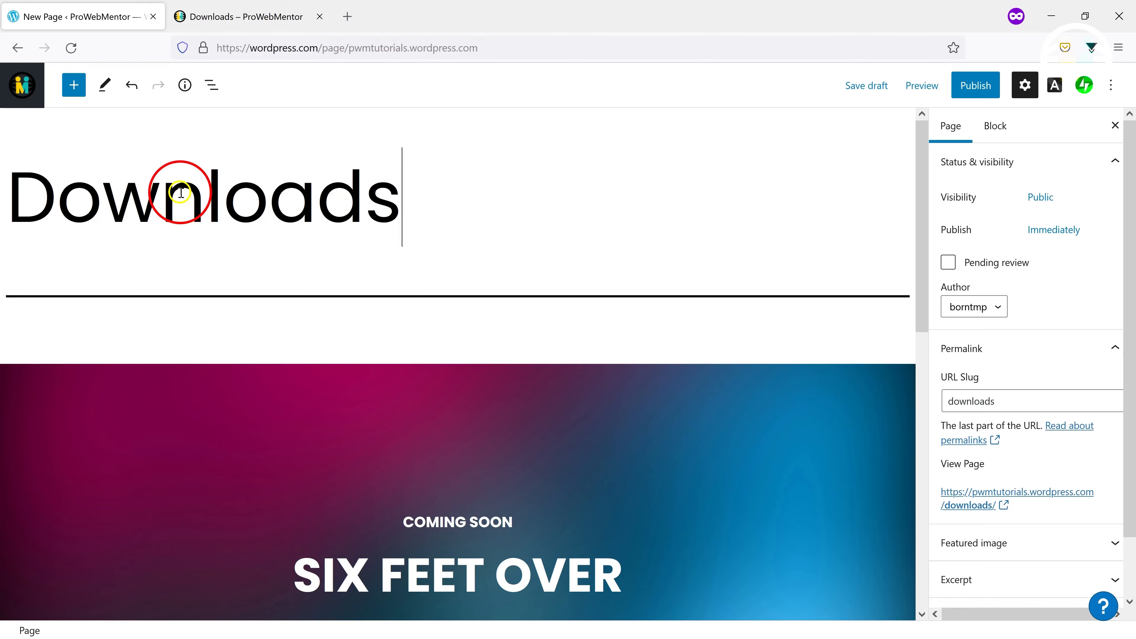
{"action": "type", "text": "wnloads"}
Show the block list view and remove the "COMING SOON" heading from the Cover block
{"action": "scroll", "coordinate": [585, 375], "scroll_direction": "down", "scroll_amount": 3}
{"action": "left_click", "coordinate": [211, 84]}
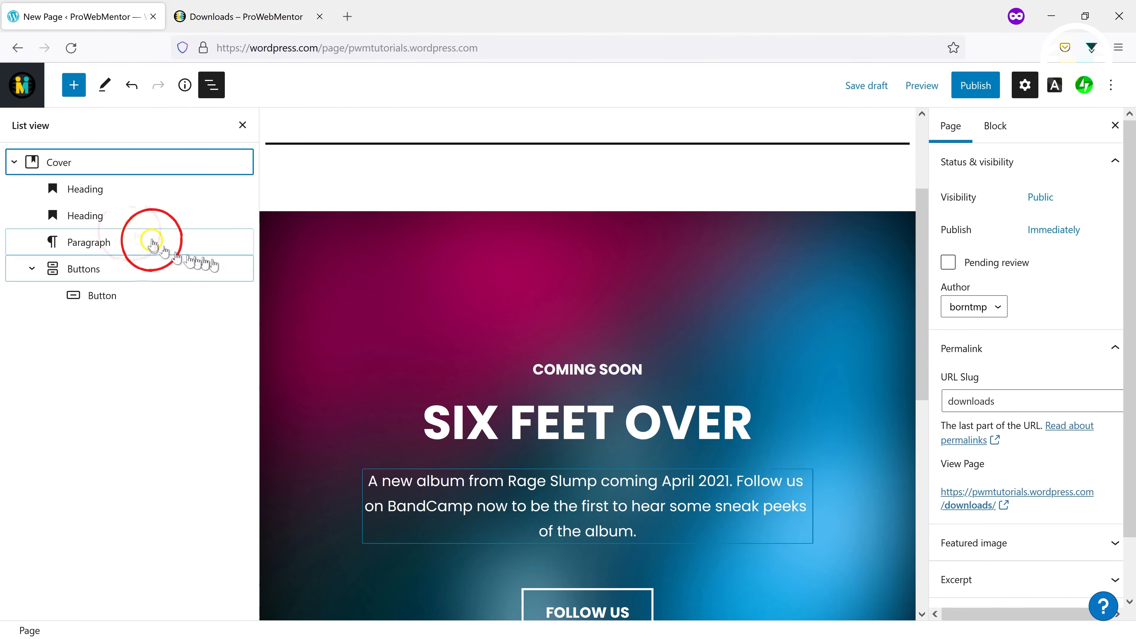
{"action": "left_click", "coordinate": [90, 190]}
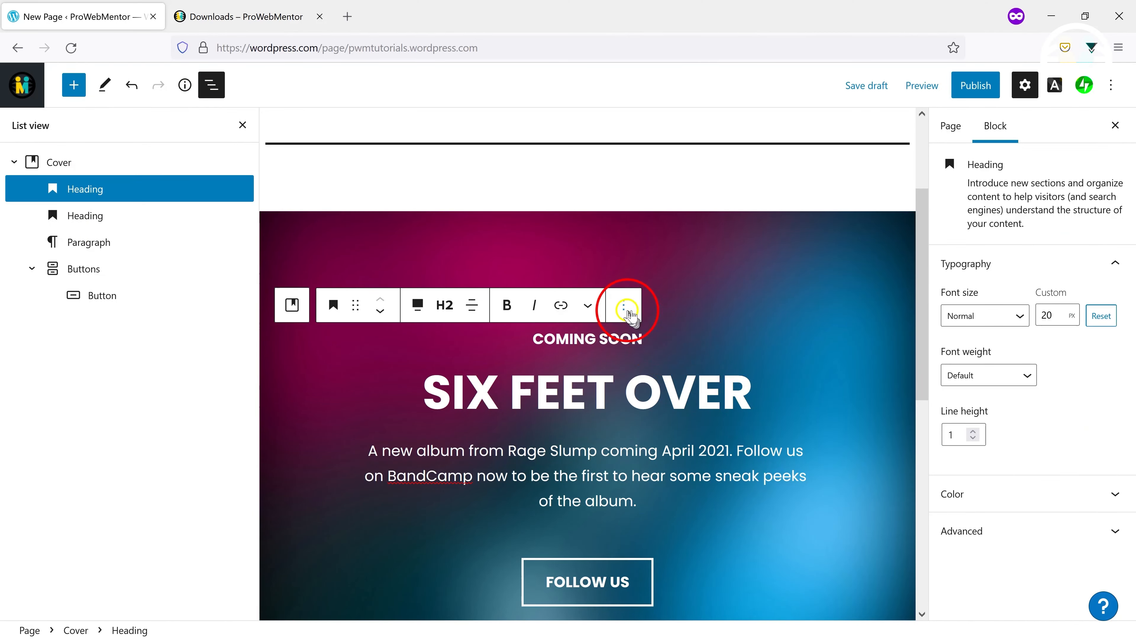
{"action": "left_click", "coordinate": [624, 309]}
{"action": "left_click", "coordinate": [646, 604]}
Replace the text of the "SIX FEET OVER" heading in the cover with "DOWNLOAD PRACTICE IMAGES"
{"action": "left_click", "coordinate": [656, 404]}
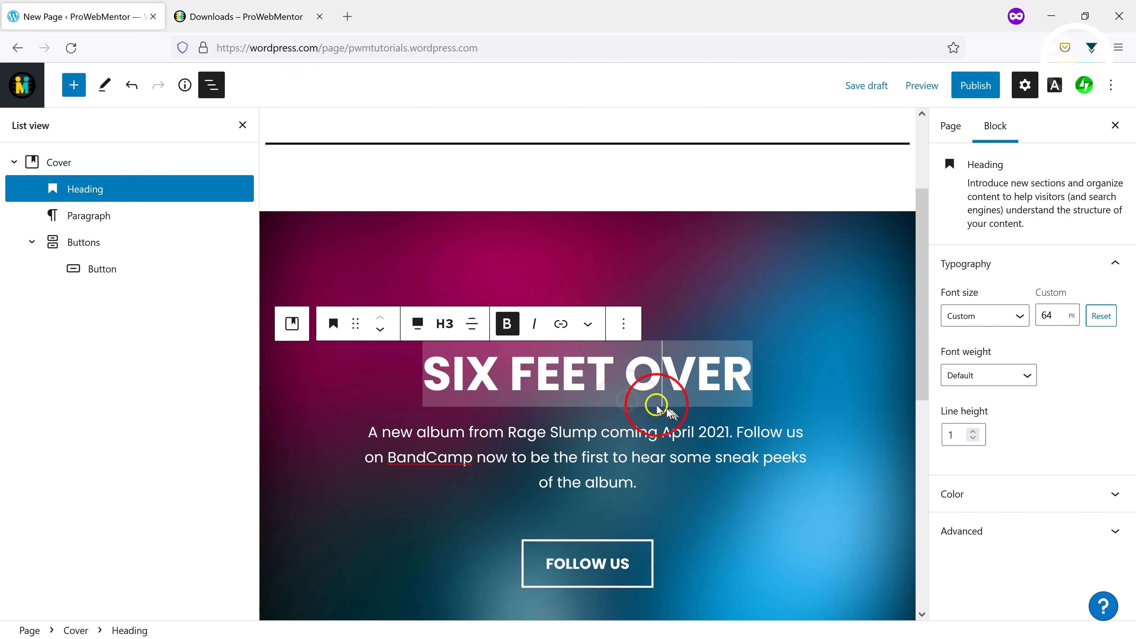
{"action": "left_click_drag", "start_coordinate": [432, 375], "coordinate": [729, 375]}
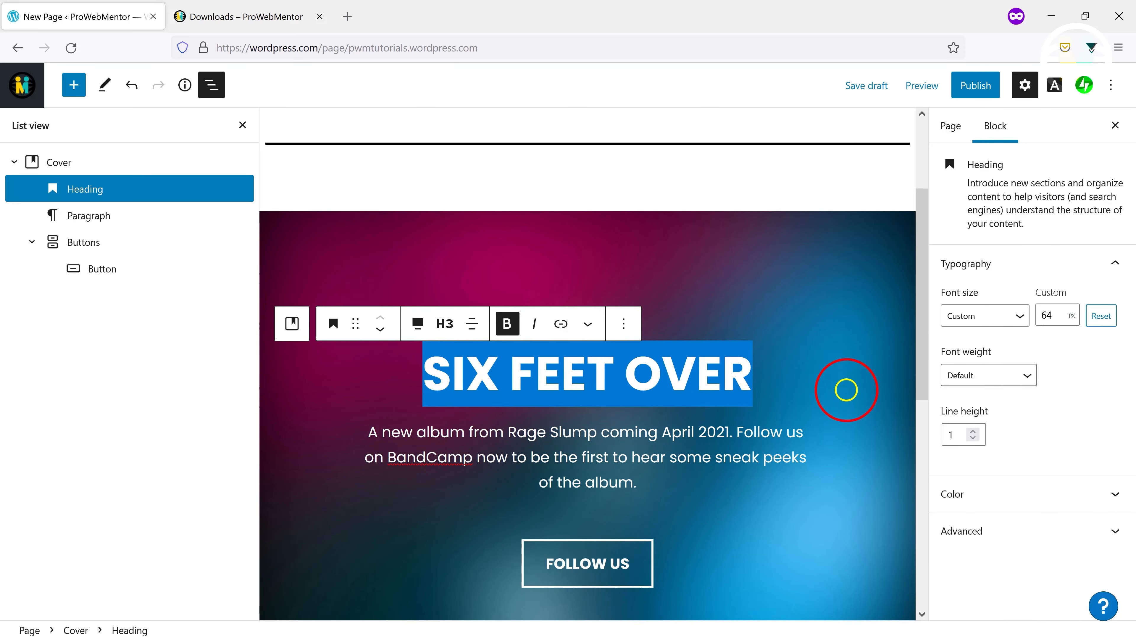
{"action": "type", "text": "DOWNL"}
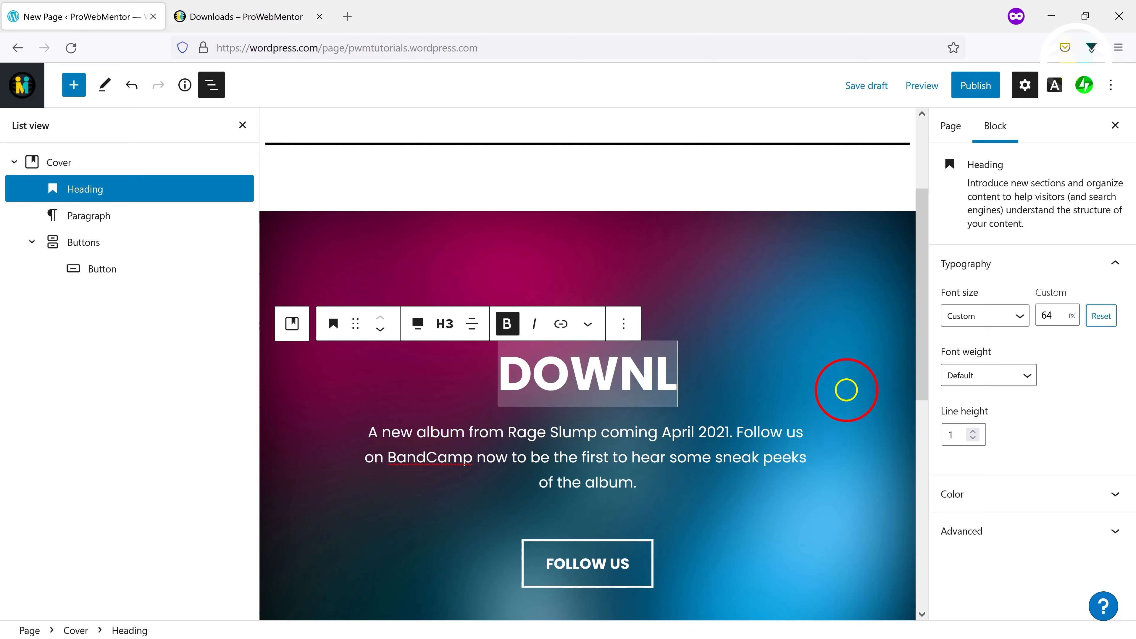
{"action": "type", "text": "OAD PRACTICE"}
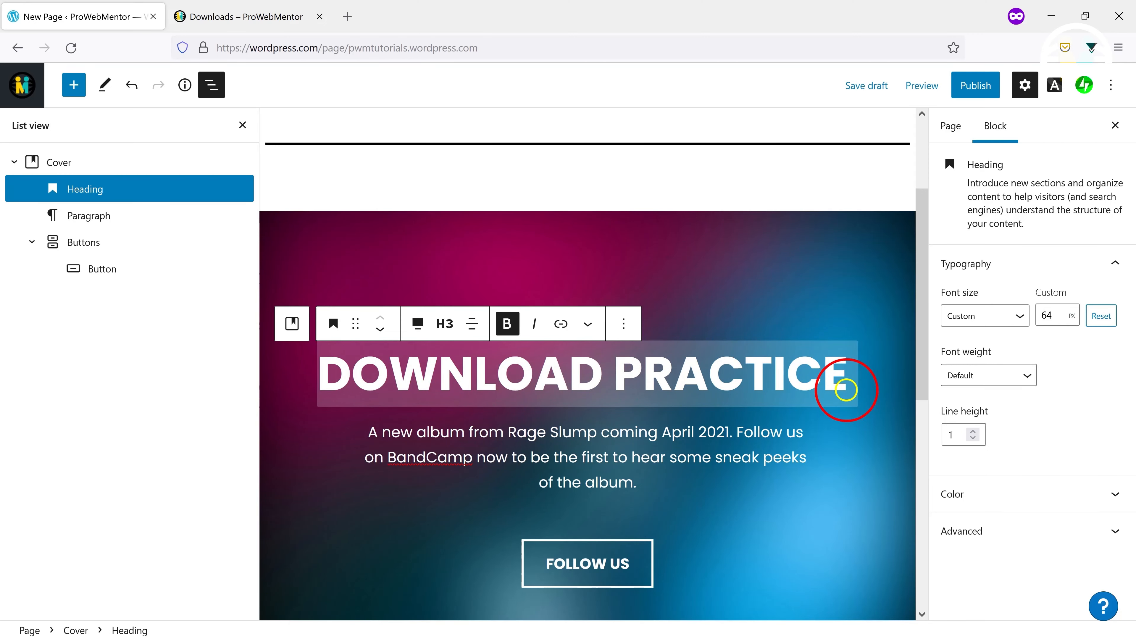
{"action": "type", "text": " IMAGES"}
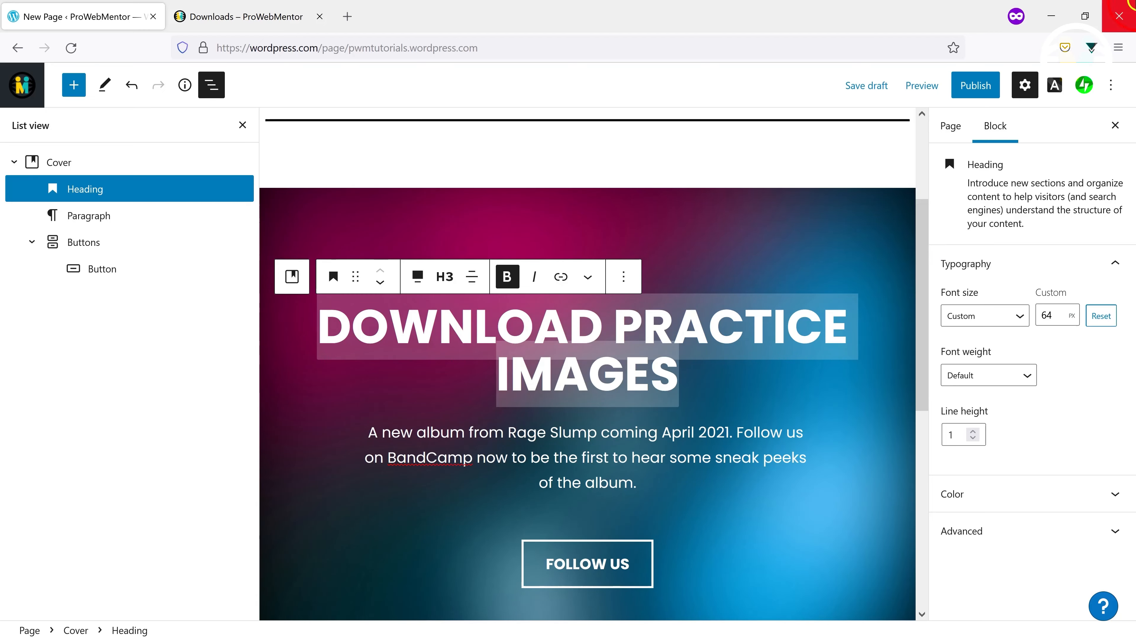
Remove the paragraph about the new album from beneath the "DOWNLOAD PRACTICE IMAGES" heading
{"action": "left_click", "coordinate": [626, 435]}
{"action": "left_click", "coordinate": [657, 393]}
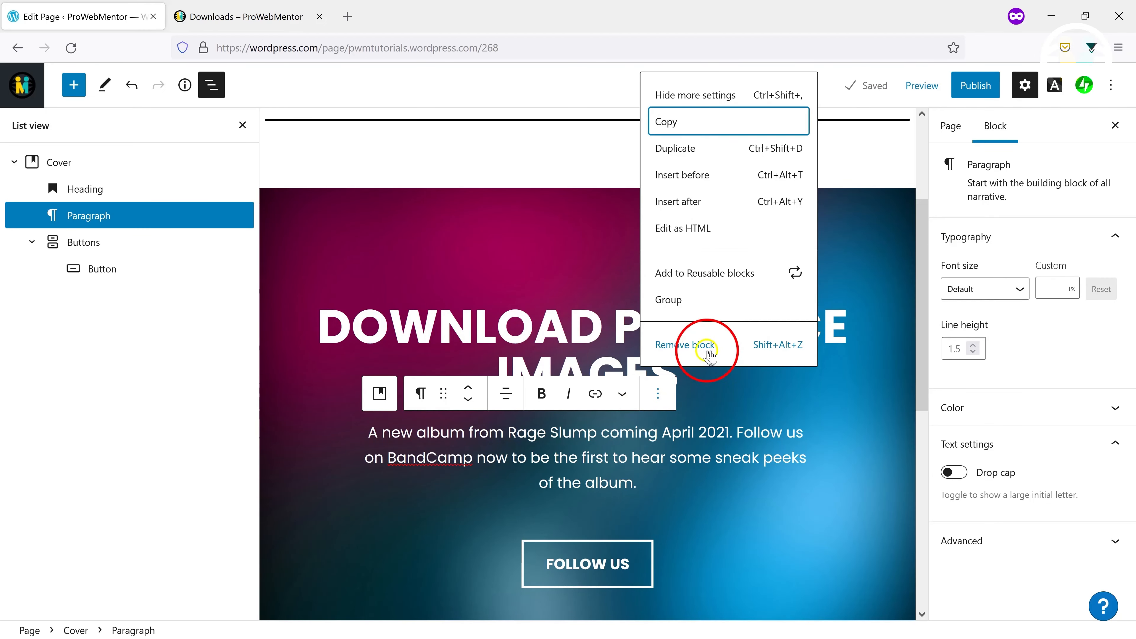
{"action": "left_click", "coordinate": [709, 356]}
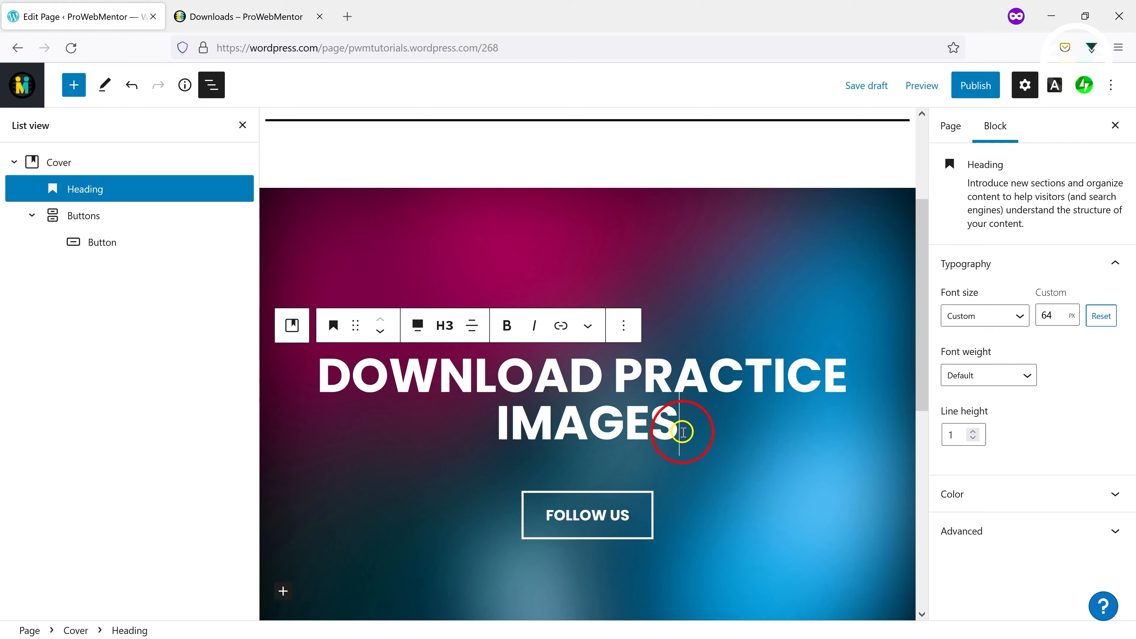
Set the text color of the "DOWNLOAD PRACTICE IMAGES" heading to black
{"action": "left_click_drag", "start_coordinate": [679, 422], "coordinate": [342, 381]}
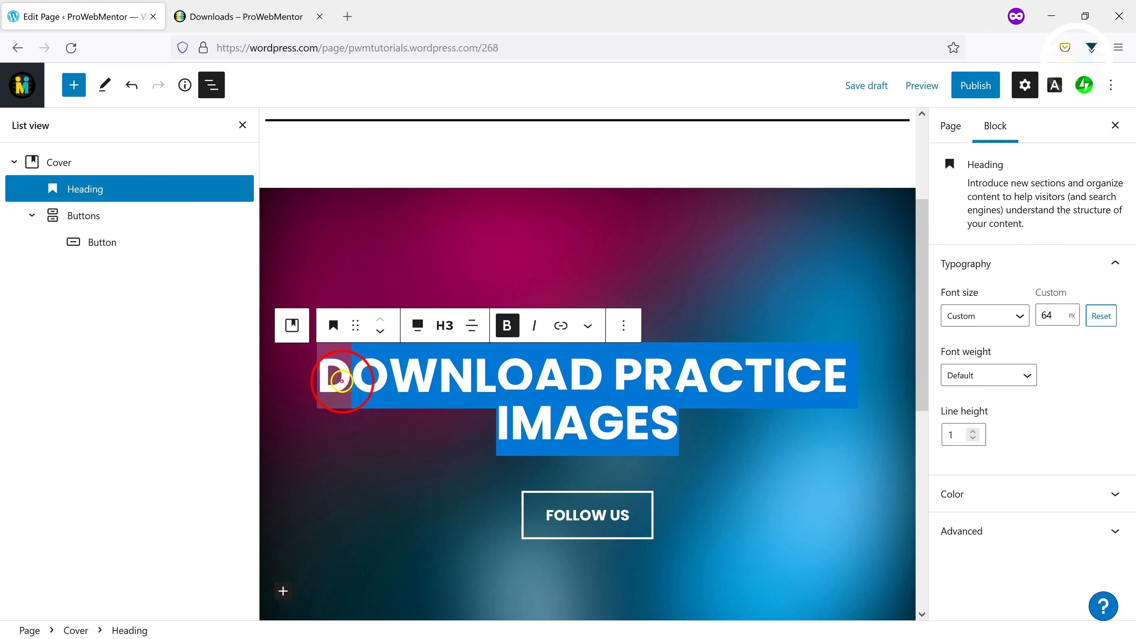
{"action": "double_click", "coordinate": [662, 424]}
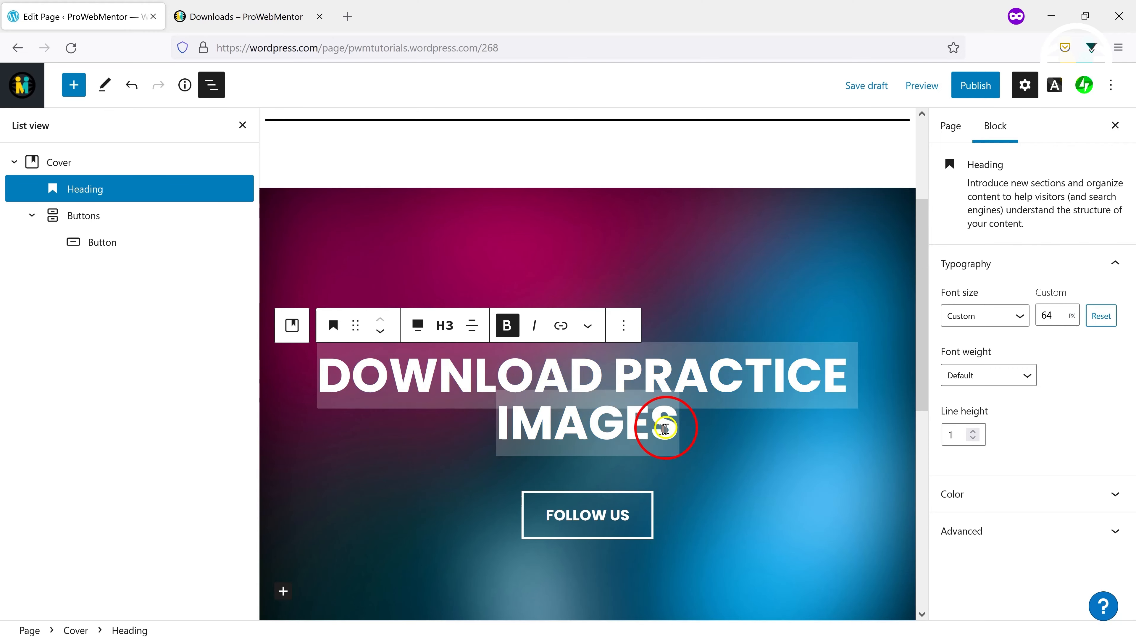
{"action": "left_click", "coordinate": [1005, 475]}
{"action": "left_click", "coordinate": [948, 290]}
{"action": "left_click", "coordinate": [719, 417]}
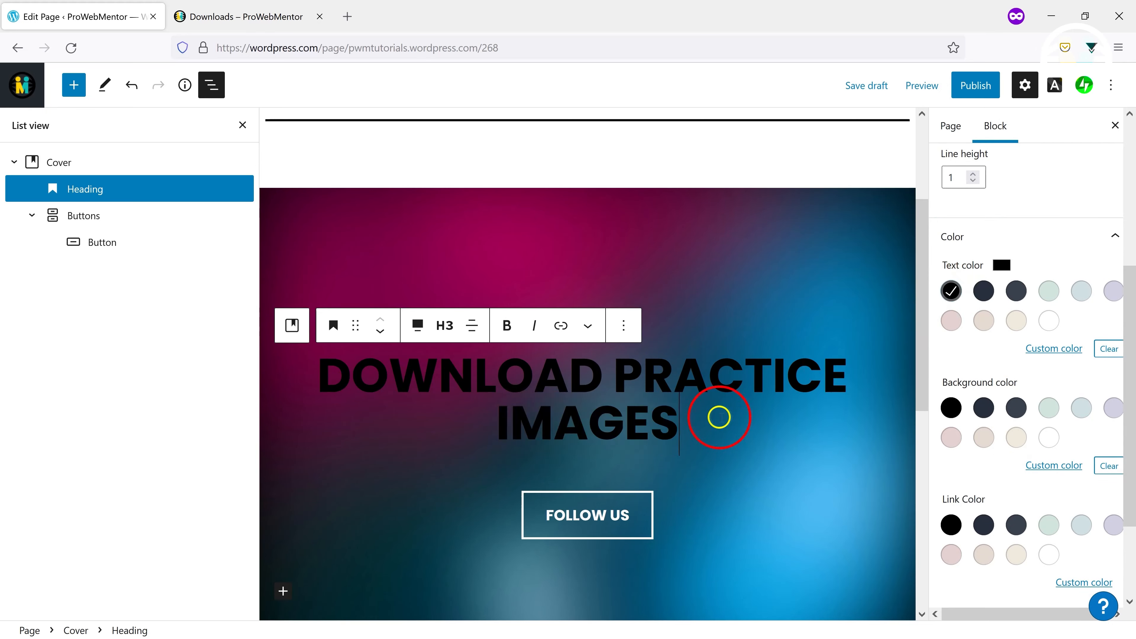
Give the "FOLLOW US" button the Fill style and a border radius of about 44 px
{"action": "left_click", "coordinate": [577, 515]}
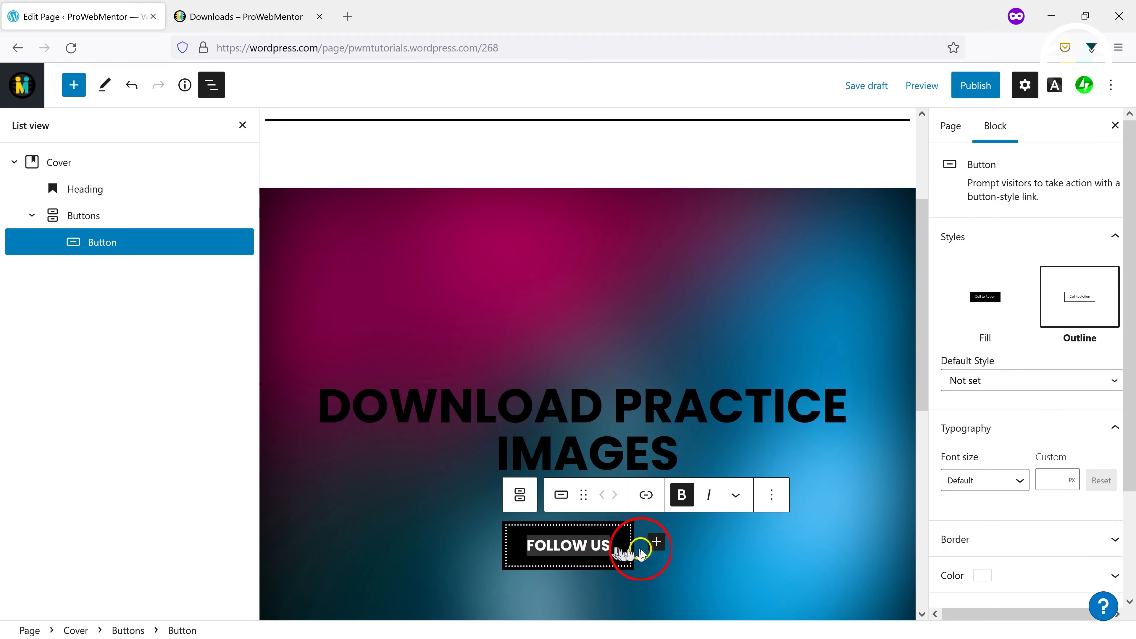
{"action": "left_click", "coordinate": [969, 317]}
{"action": "scroll", "coordinate": [987, 469], "scroll_direction": "down", "scroll_amount": 2}
{"action": "left_click", "coordinate": [997, 468]}
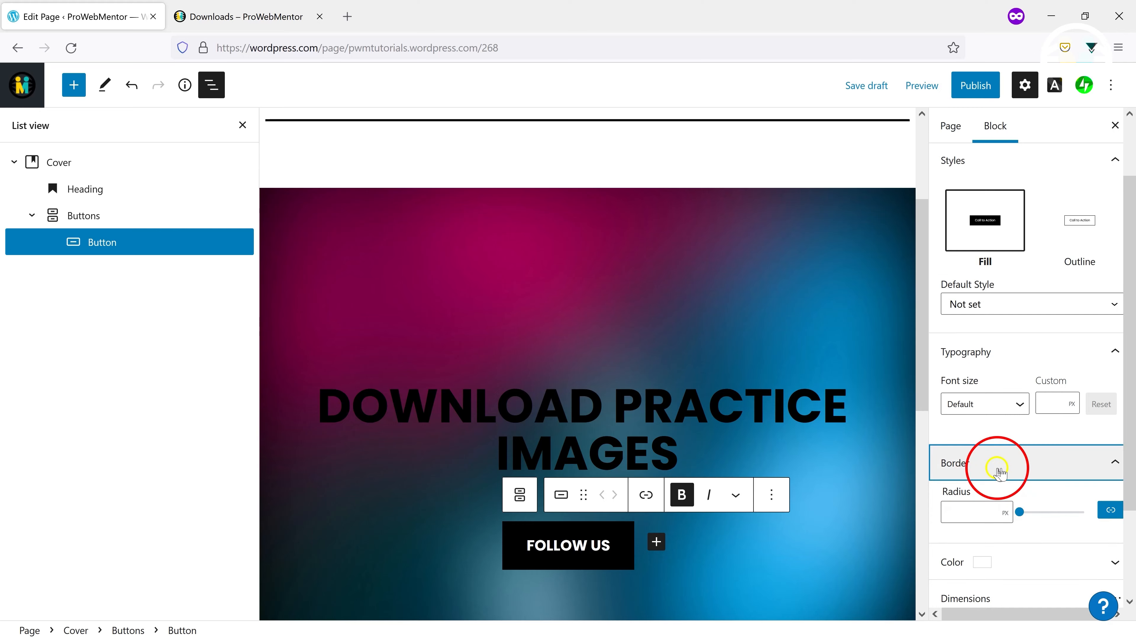
{"action": "left_click", "coordinate": [1000, 470]}
{"action": "scroll", "coordinate": [1027, 468], "scroll_direction": "down", "scroll_amount": 2}
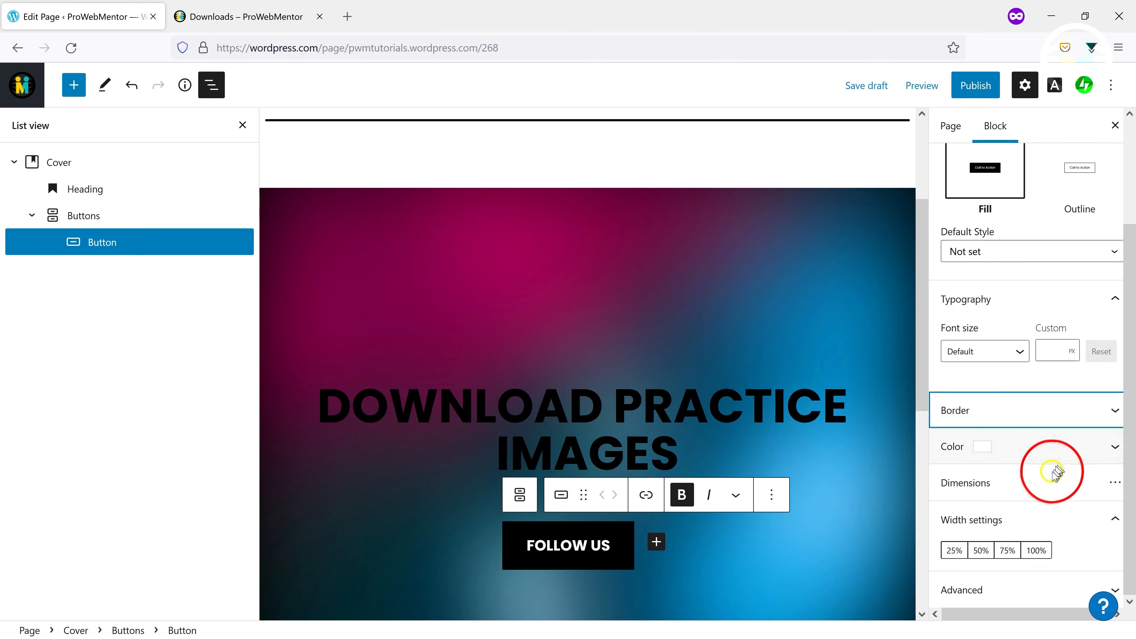
{"action": "left_click", "coordinate": [1081, 419]}
{"action": "left_click_drag", "start_coordinate": [1021, 461], "coordinate": [1052, 465]}
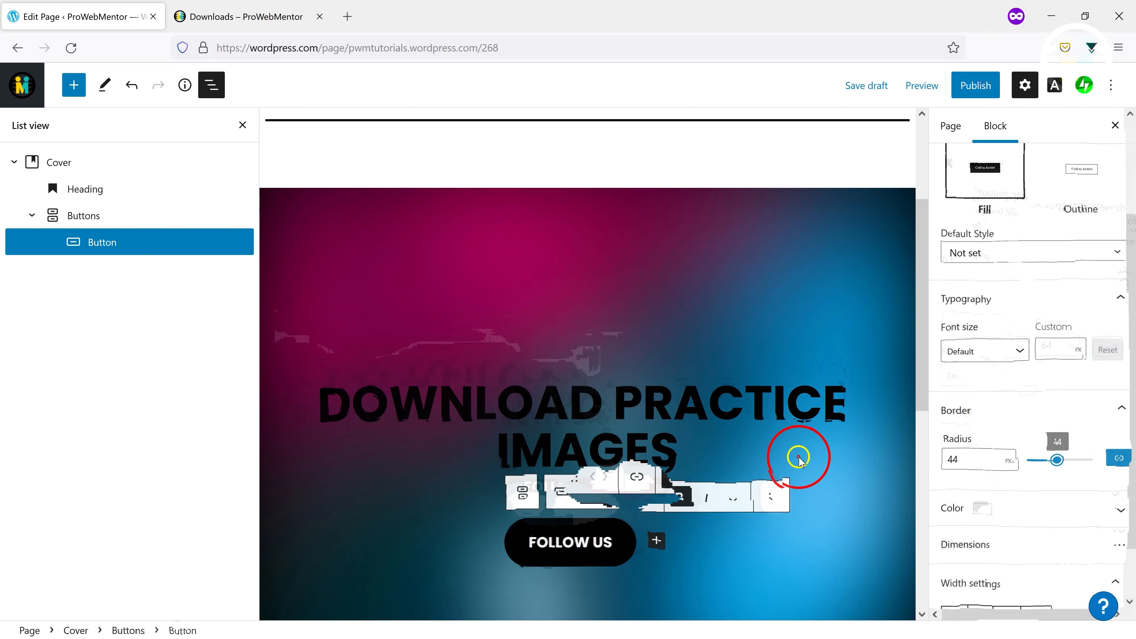
Clear the Cover block's background image and set its solid overlay color to #f2f2f2
{"action": "left_click", "coordinate": [799, 456]}
{"action": "left_click", "coordinate": [817, 305]}
{"action": "scroll", "coordinate": [1082, 411], "scroll_direction": "down", "scroll_amount": 10}
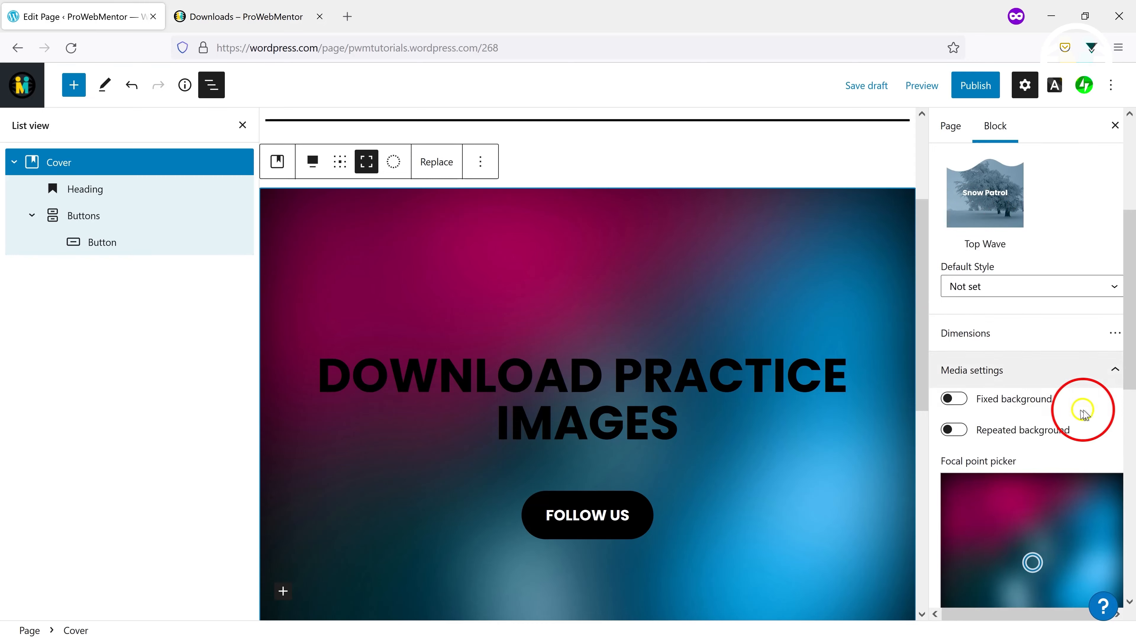
{"action": "left_click", "coordinate": [1085, 490]}
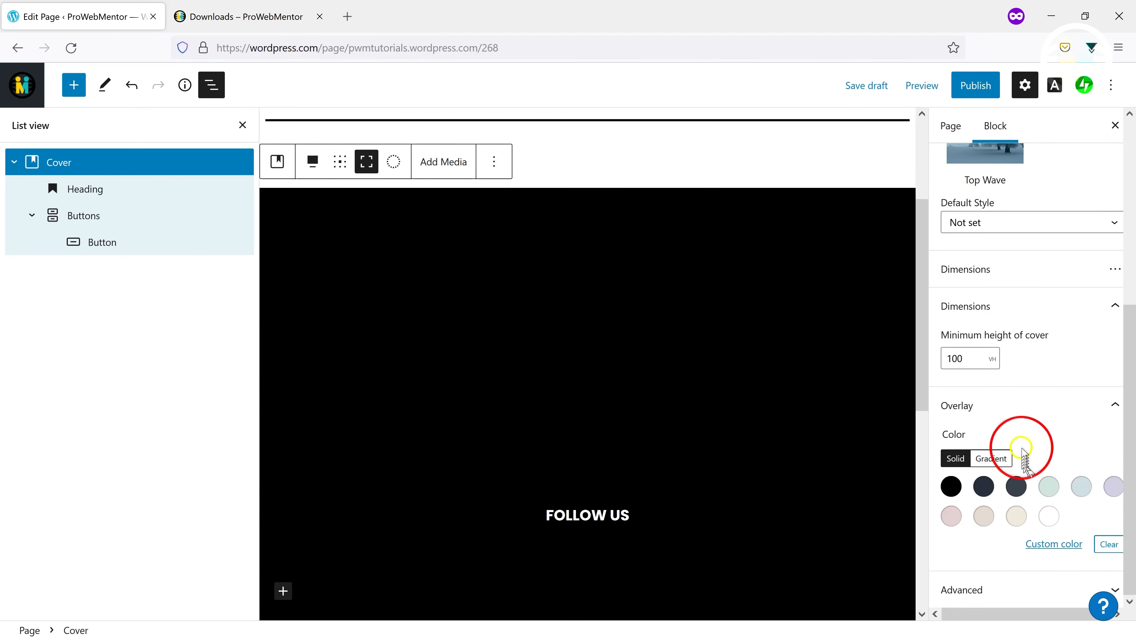
{"action": "left_click", "coordinate": [1037, 545]}
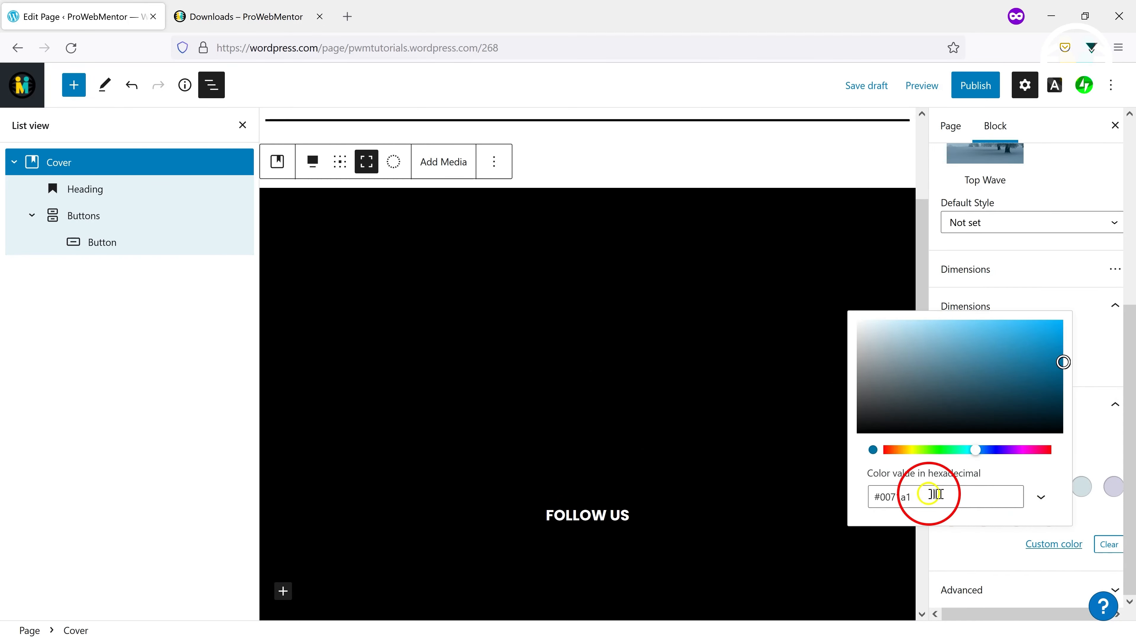
{"action": "type", "text": "f2f2f2"}
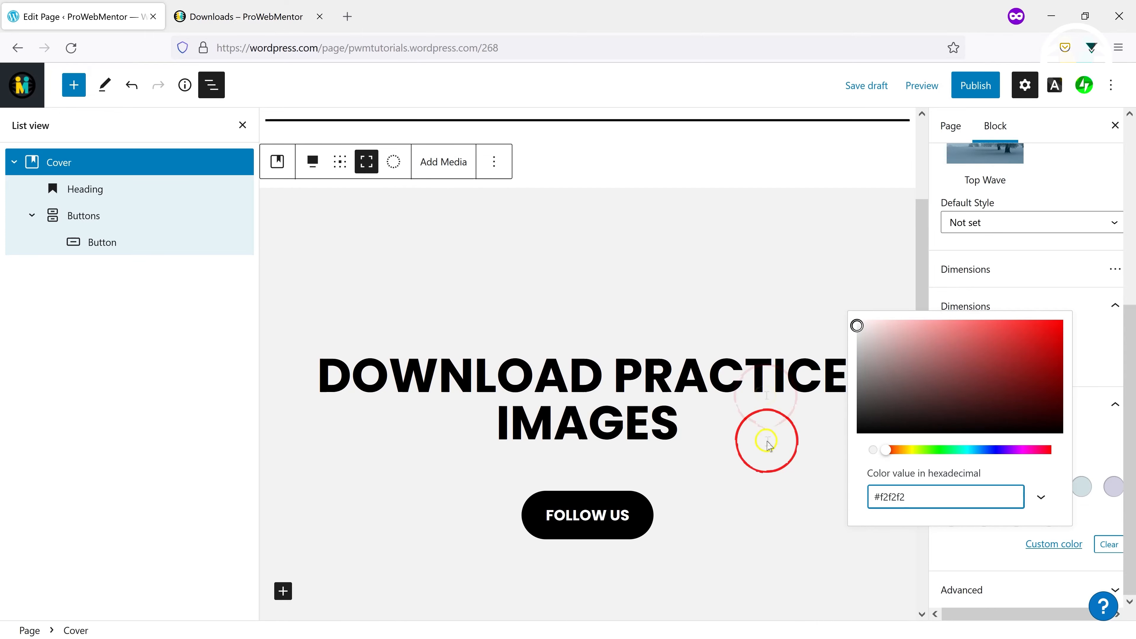
{"action": "left_click", "coordinate": [1073, 361]}
Shrink the Cover block to a minimum height of about 386 px
{"action": "scroll", "coordinate": [616, 356], "scroll_direction": "down", "scroll_amount": 8}
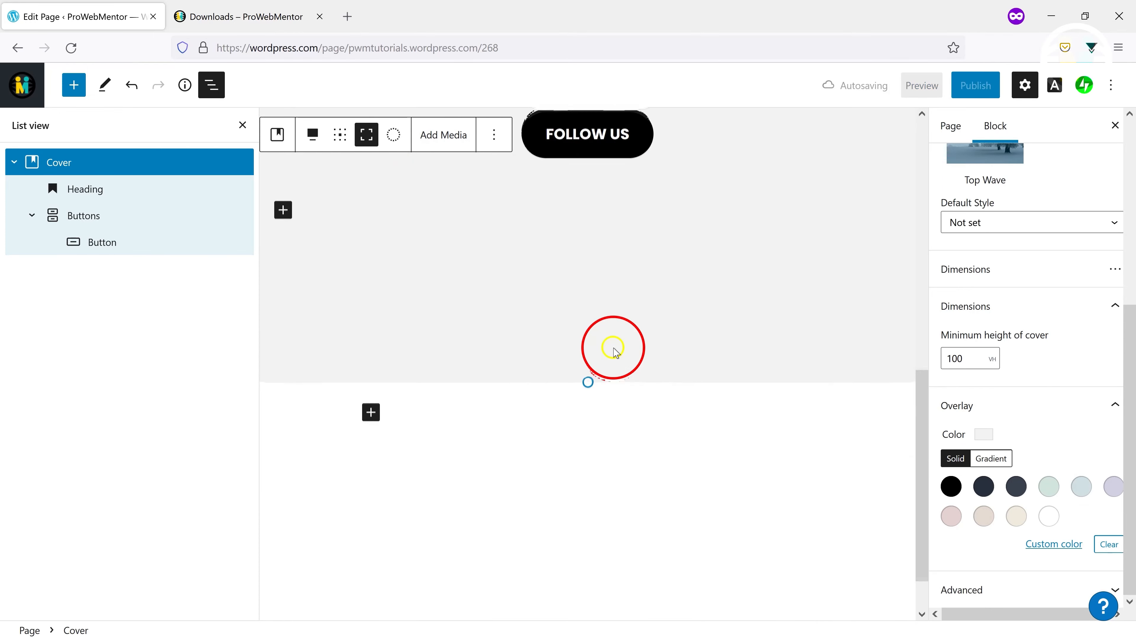
{"action": "scroll", "coordinate": [613, 351], "scroll_direction": "up", "scroll_amount": 6}
{"action": "scroll", "coordinate": [614, 351], "scroll_direction": "down", "scroll_amount": 6}
{"action": "scroll", "coordinate": [565, 429], "scroll_direction": "up", "scroll_amount": 2}
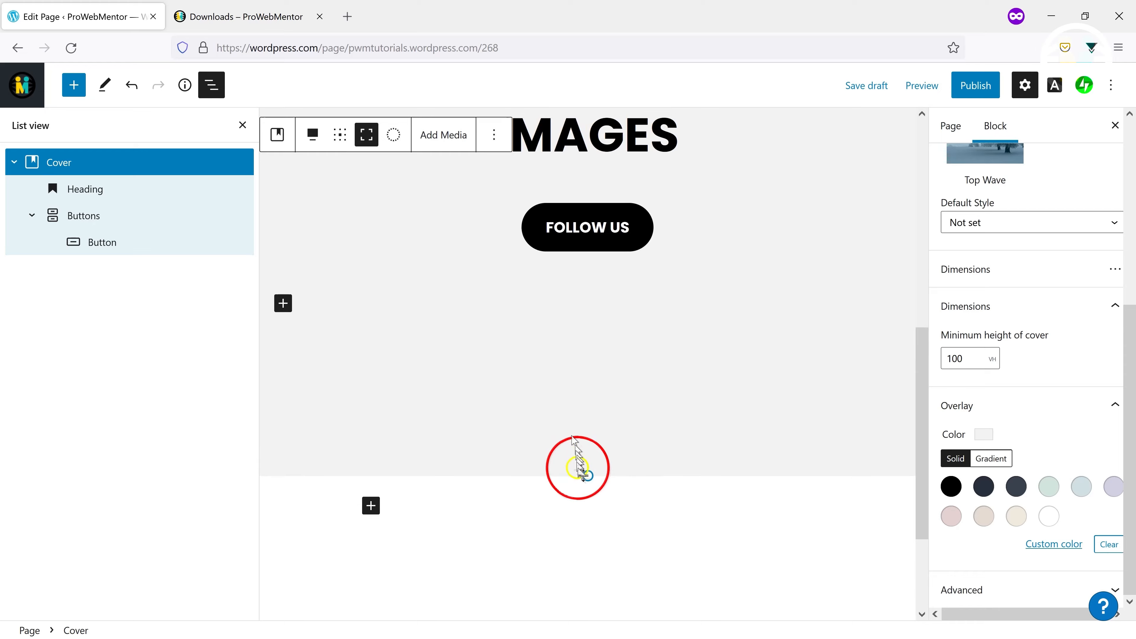
{"action": "left_click_drag", "start_coordinate": [593, 478], "coordinate": [609, 234]}
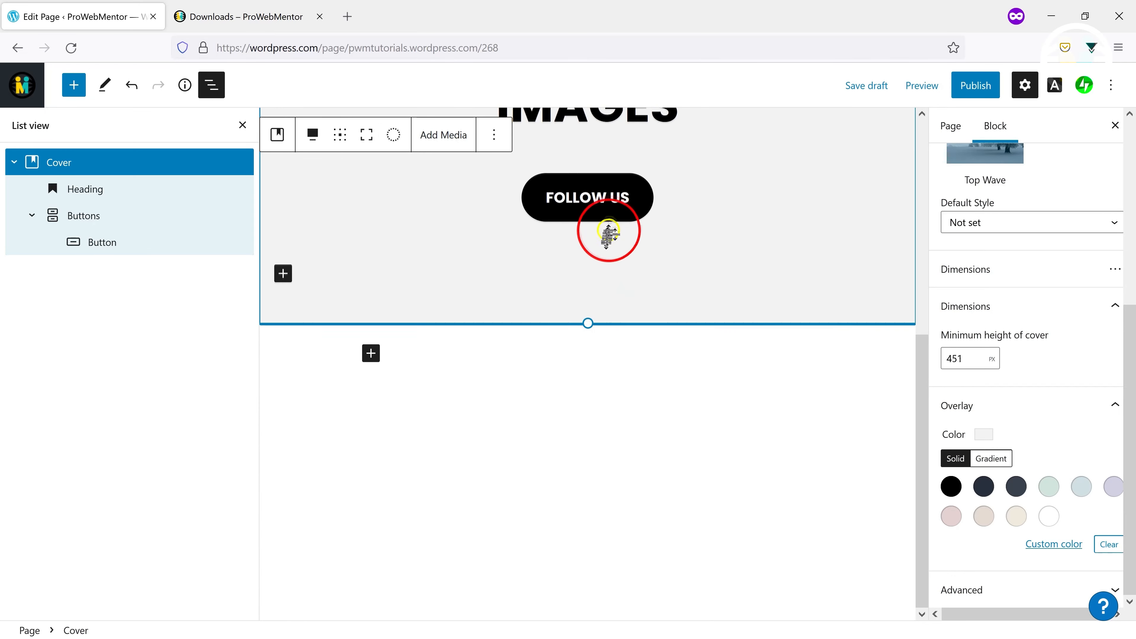
{"action": "scroll", "coordinate": [612, 188], "scroll_direction": "up", "scroll_amount": 5}
{"action": "scroll", "coordinate": [654, 414], "scroll_direction": "down", "scroll_amount": 2}
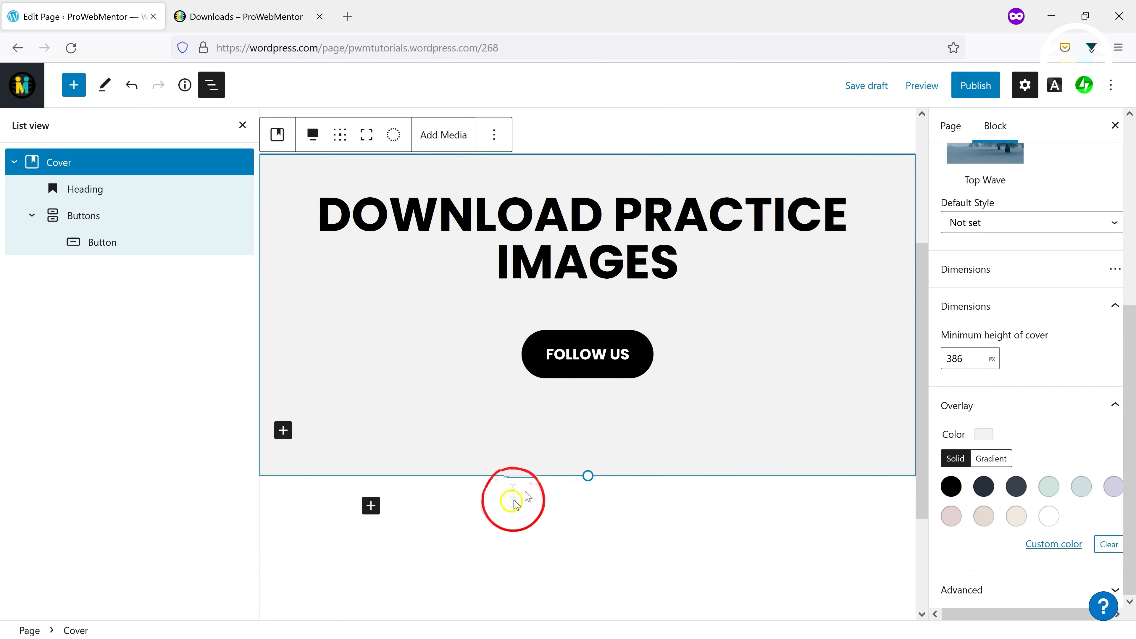
Add an empty paragraph below the cover and check the subscription section on the reference Downloads page
{"action": "left_click", "coordinate": [441, 535]}
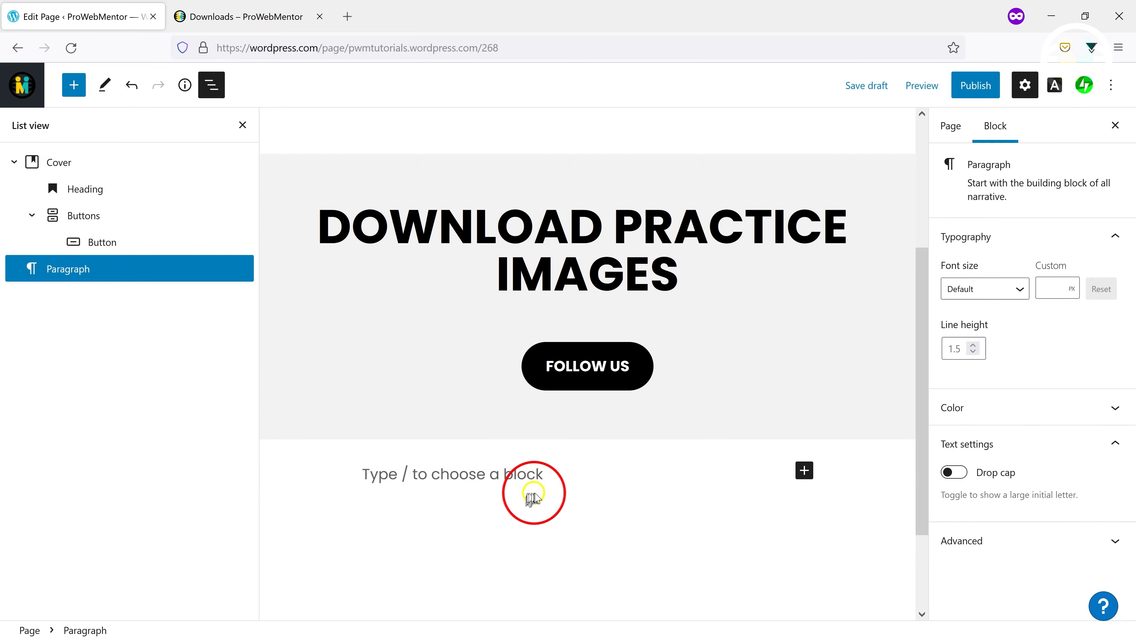
{"action": "left_click", "coordinate": [249, 22]}
{"action": "scroll", "coordinate": [471, 364], "scroll_direction": "down", "scroll_amount": 4}
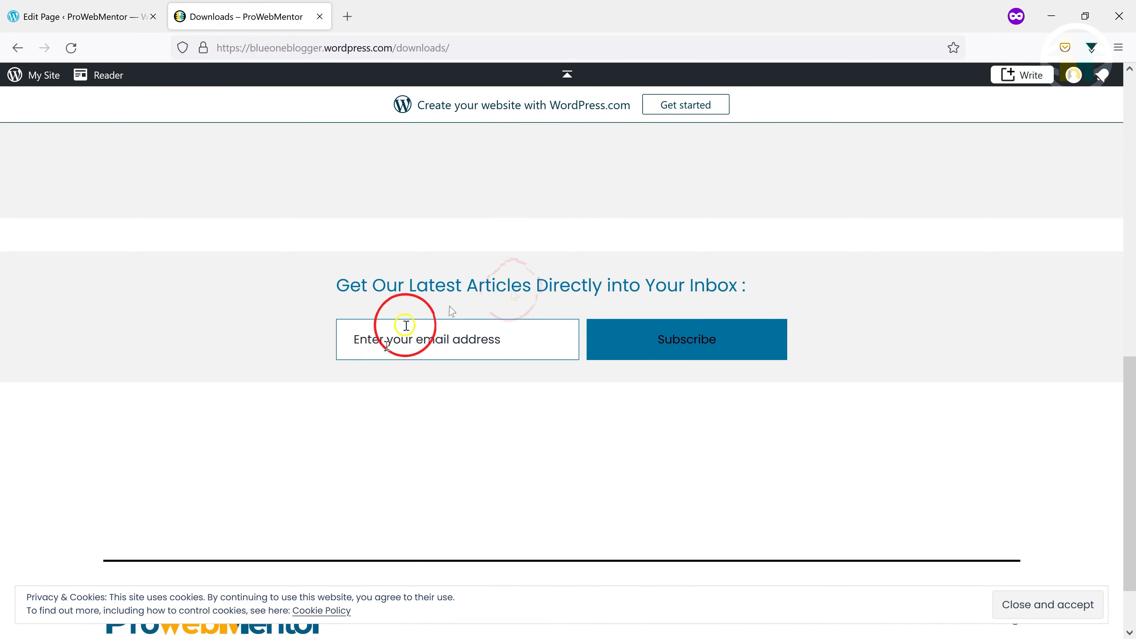
{"action": "left_click_drag", "start_coordinate": [222, 270], "coordinate": [860, 308]}
{"action": "left_click", "coordinate": [112, 18]}
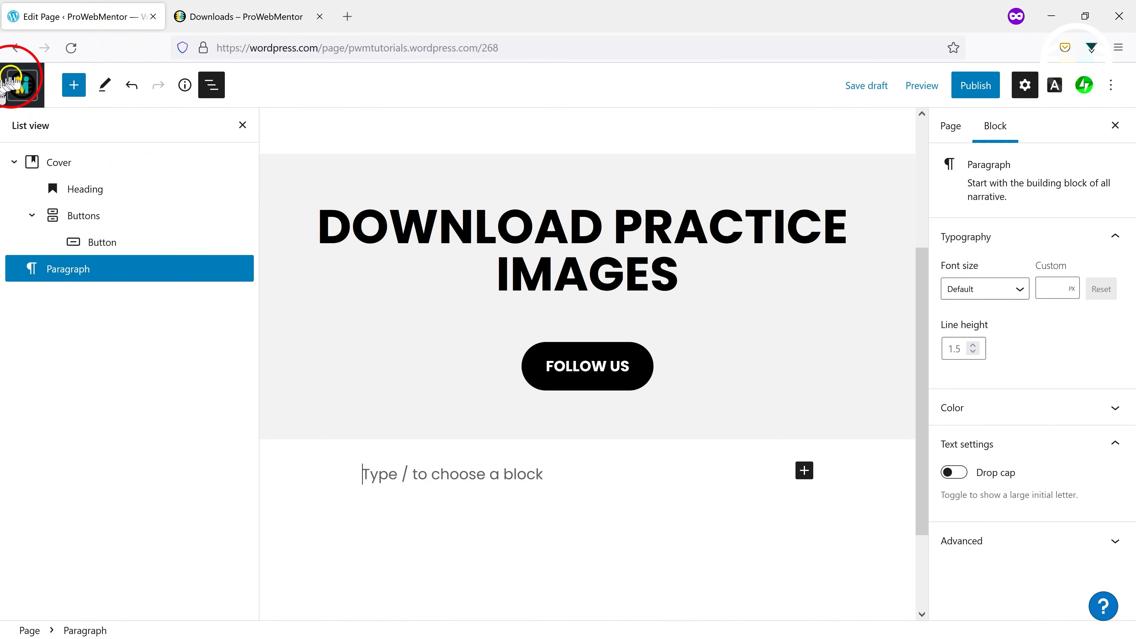
Open the site's Blog page for editing in a separate browser tab and copy its subscription Group block
{"action": "left_click", "coordinate": [22, 84]}
{"action": "right_click", "coordinate": [35, 151]}
{"action": "left_click", "coordinate": [106, 150]}
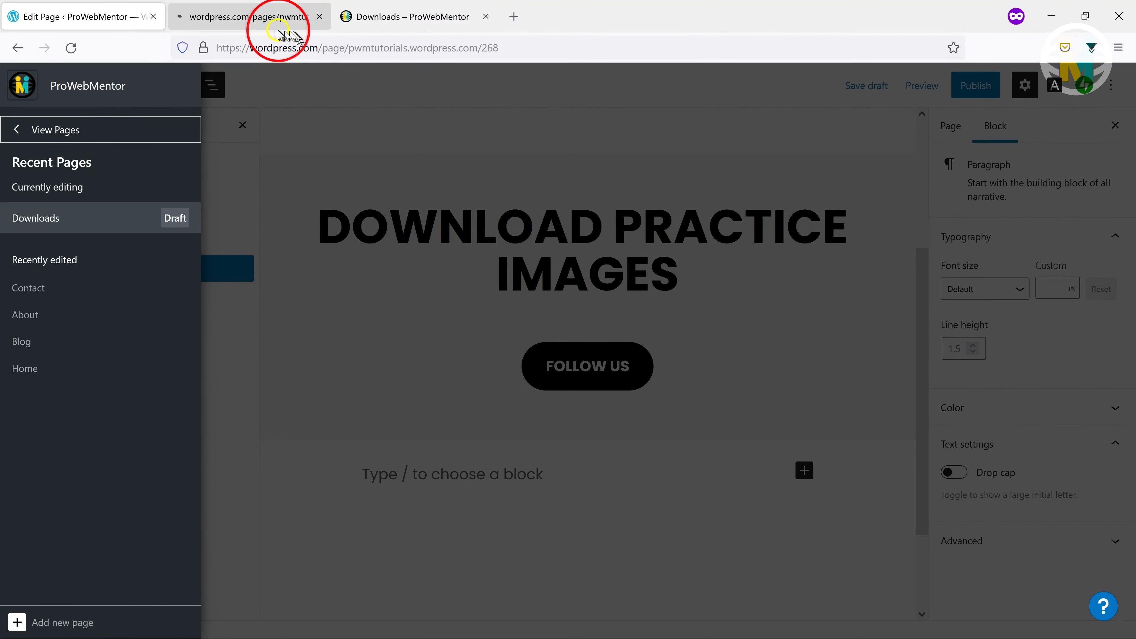
{"action": "left_click", "coordinate": [277, 18]}
{"action": "left_click", "coordinate": [315, 465]}
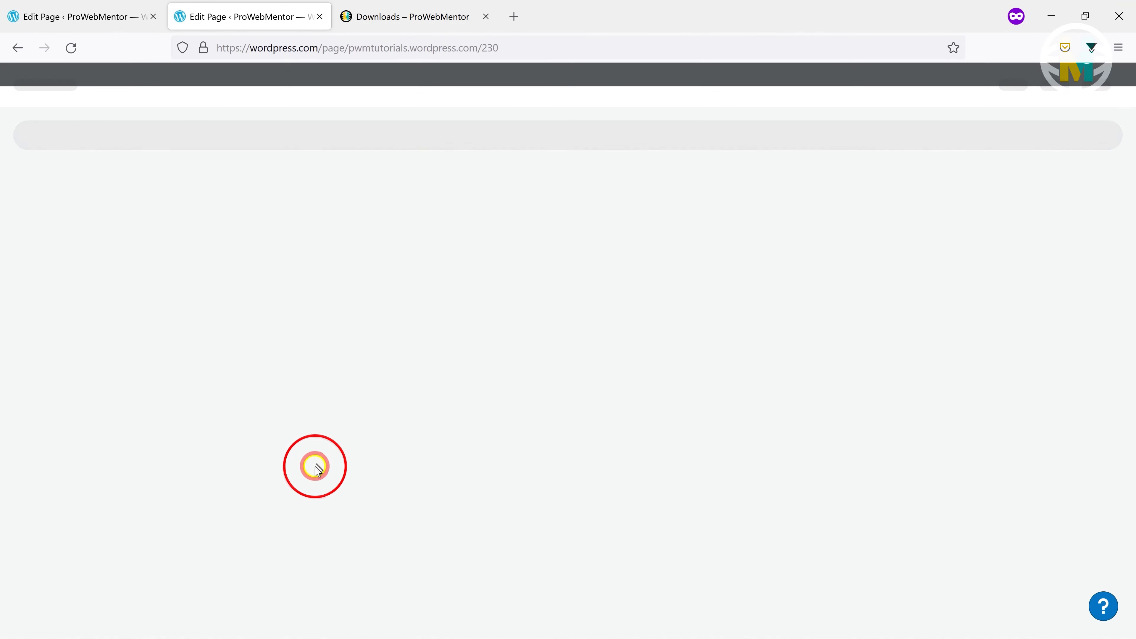
{"action": "scroll", "coordinate": [338, 457], "scroll_direction": "down", "scroll_amount": 3}
{"action": "left_click", "coordinate": [691, 304]}
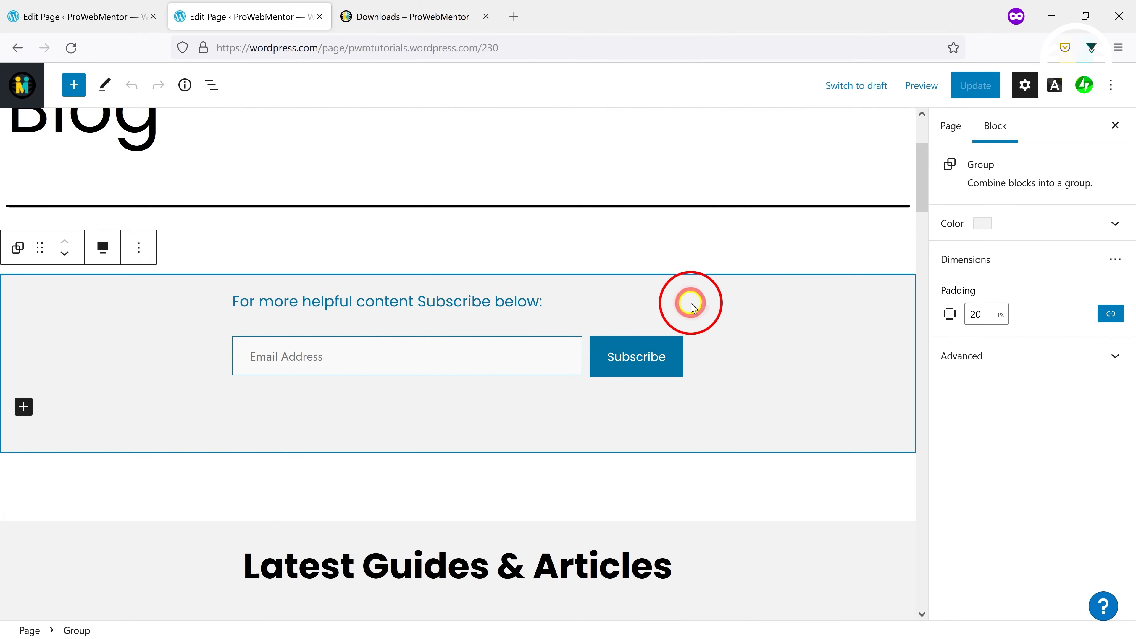
{"action": "left_click", "coordinate": [139, 246]}
{"action": "left_click", "coordinate": [147, 324]}
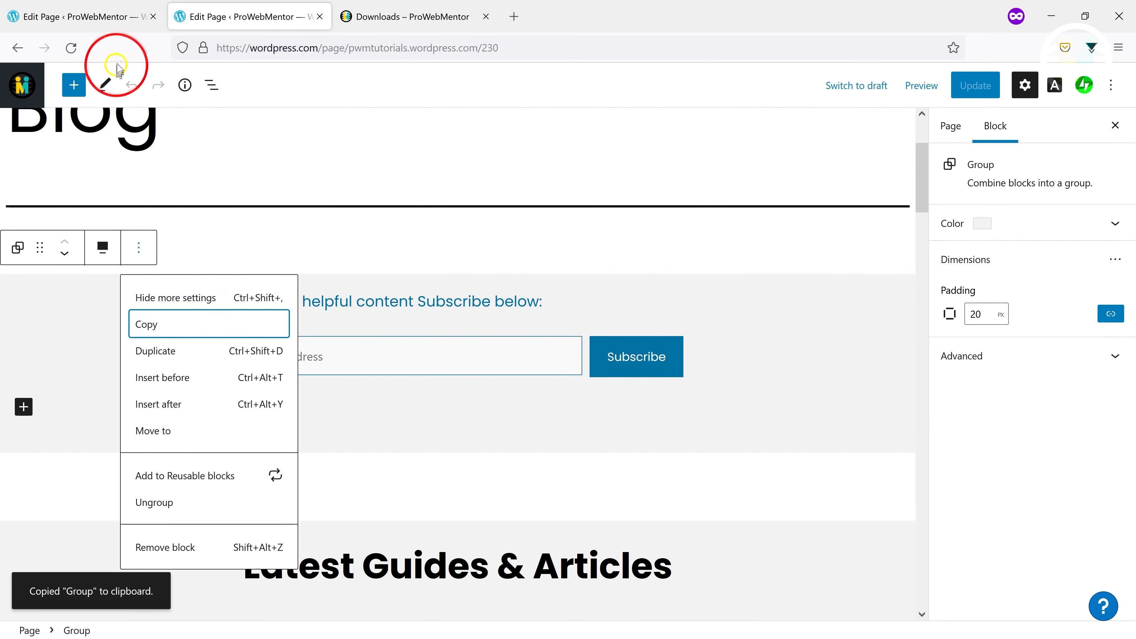
Close the Blog page and paste the copied subscription group into the empty paragraph below the Downloads cover
{"action": "left_click", "coordinate": [320, 16]}
{"action": "left_click", "coordinate": [372, 258]}
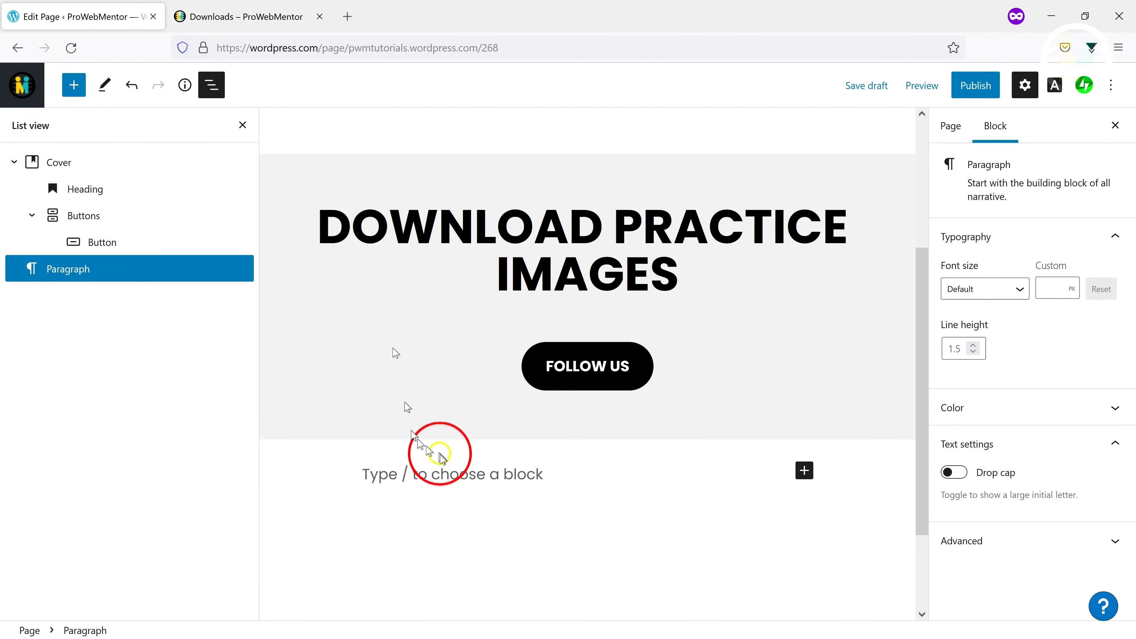
{"action": "key", "text": "ctrl+v"}
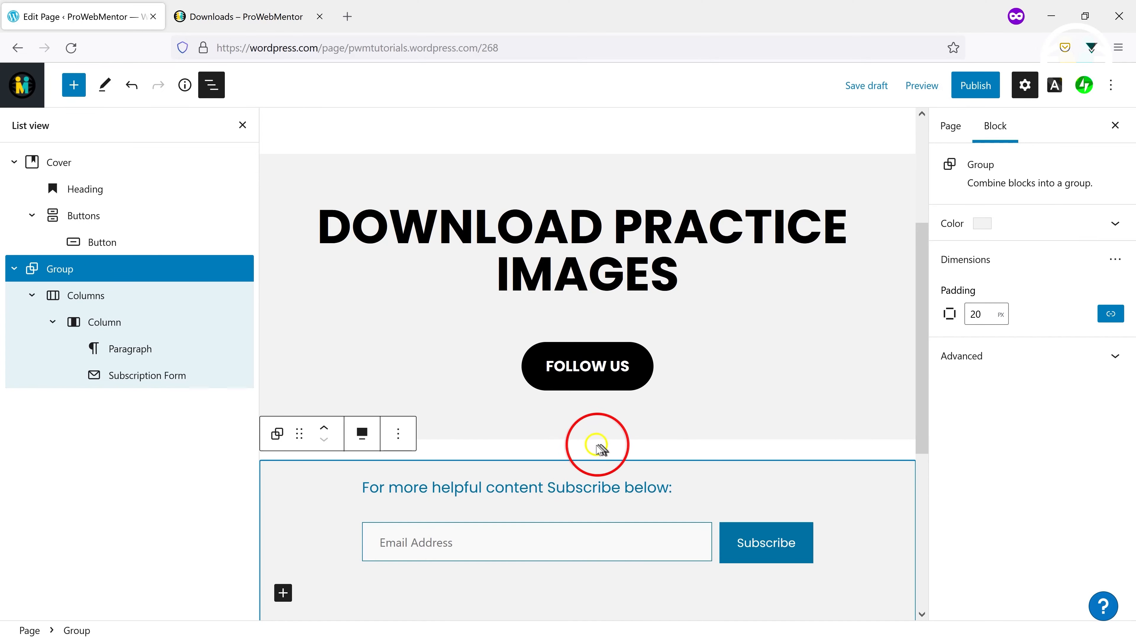
Insert a Spacer between the cover and the subscription group and reduce its height to about 34 px
{"action": "left_click", "coordinate": [594, 449]}
{"action": "left_click", "coordinate": [587, 449]}
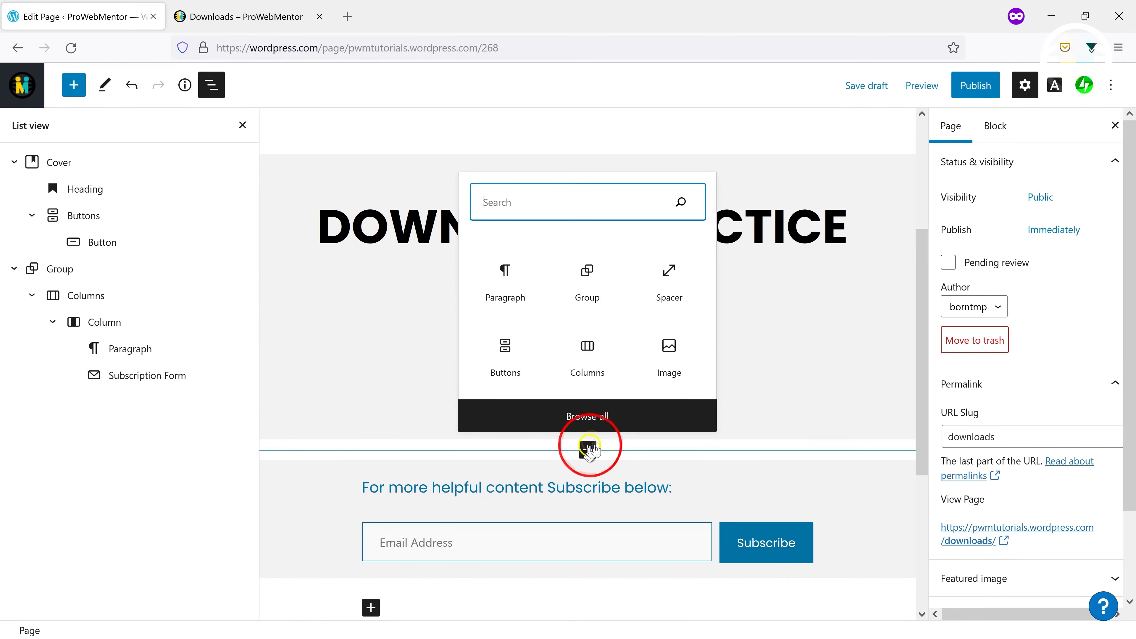
{"action": "left_click", "coordinate": [664, 285]}
{"action": "left_click_drag", "start_coordinate": [585, 536], "coordinate": [590, 487]}
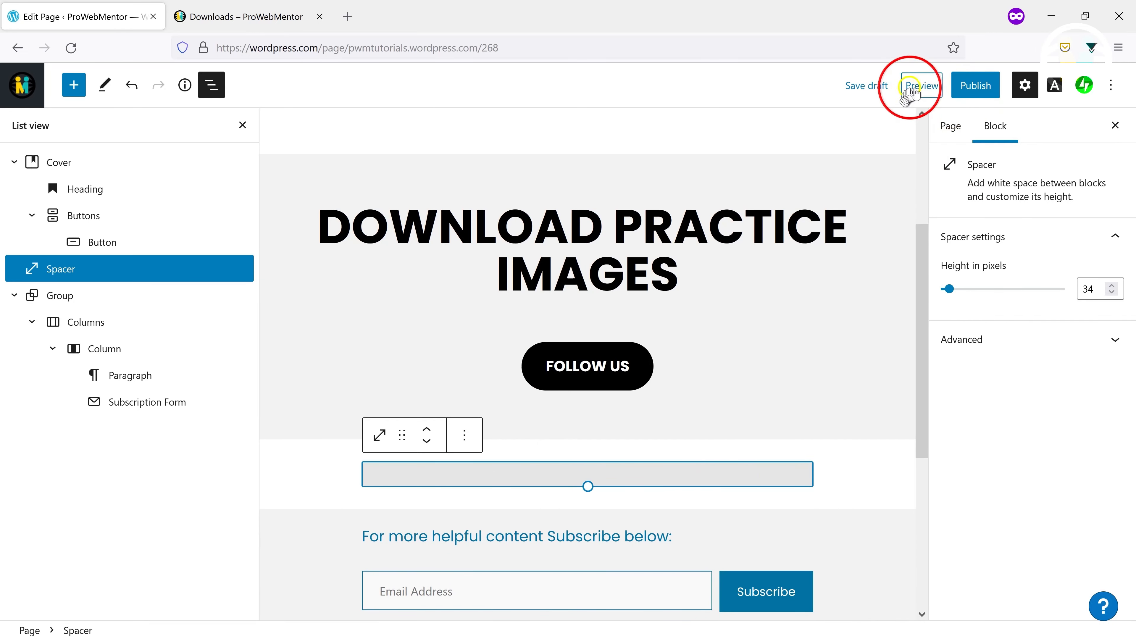
Preview the Downloads page from start to end, and return to the editor
{"action": "left_click", "coordinate": [912, 86]}
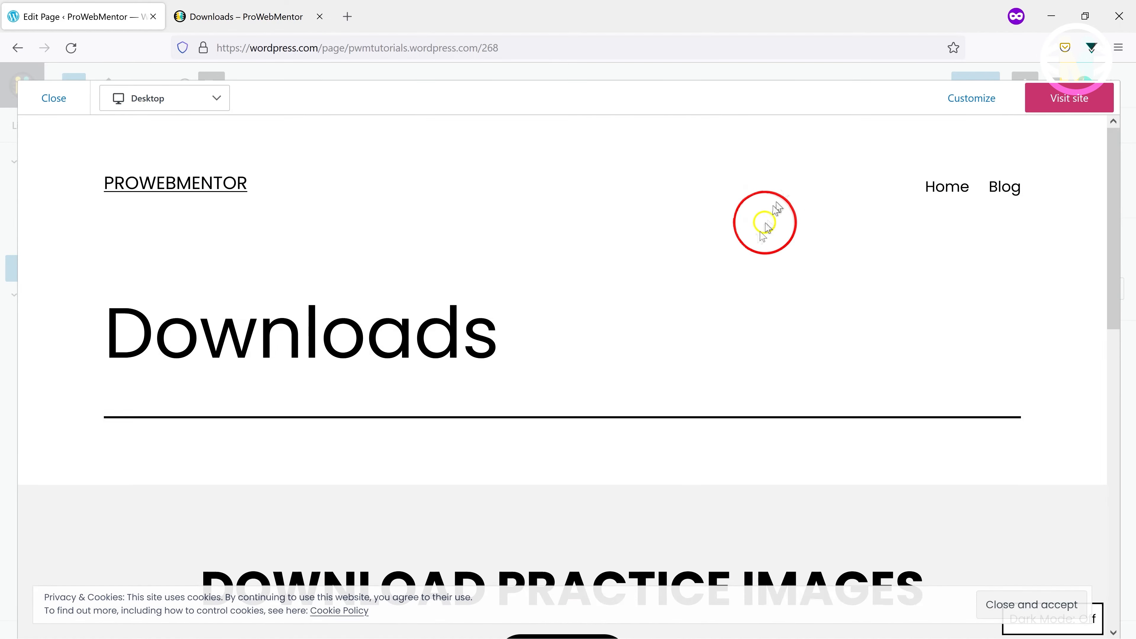
{"action": "scroll", "coordinate": [768, 216], "scroll_direction": "down", "scroll_amount": 8}
{"action": "scroll", "coordinate": [705, 265], "scroll_direction": "up", "scroll_amount": 10}
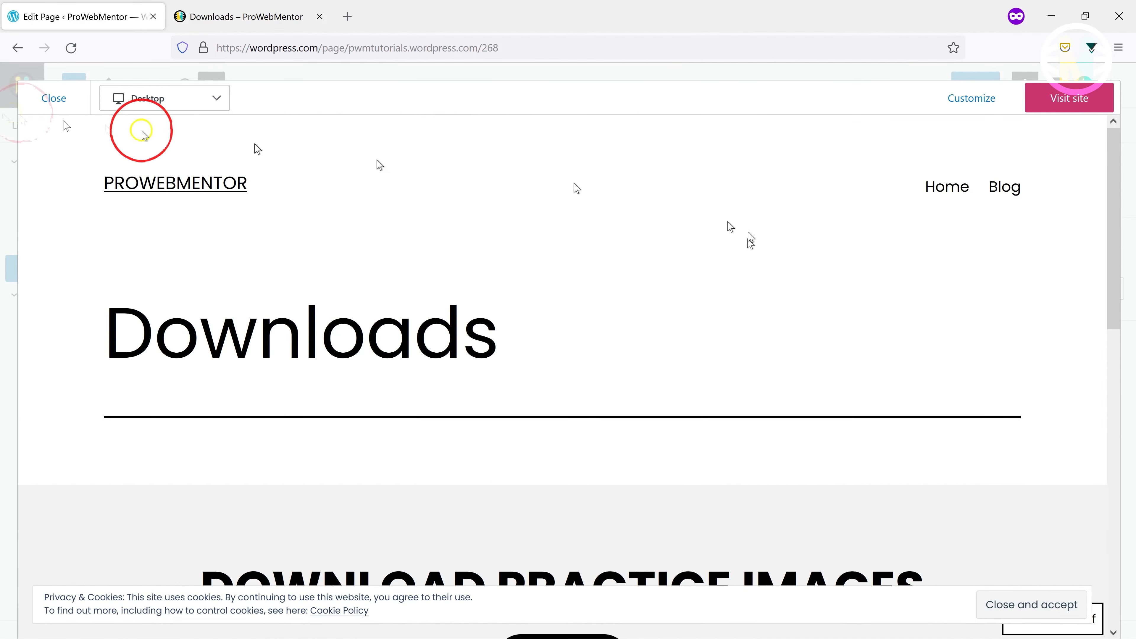
{"action": "left_click", "coordinate": [54, 98]}
Set the "FOLLOW US" button's link to open in a new tab and select the button's text
{"action": "scroll", "coordinate": [630, 308], "scroll_direction": "up", "scroll_amount": 3}
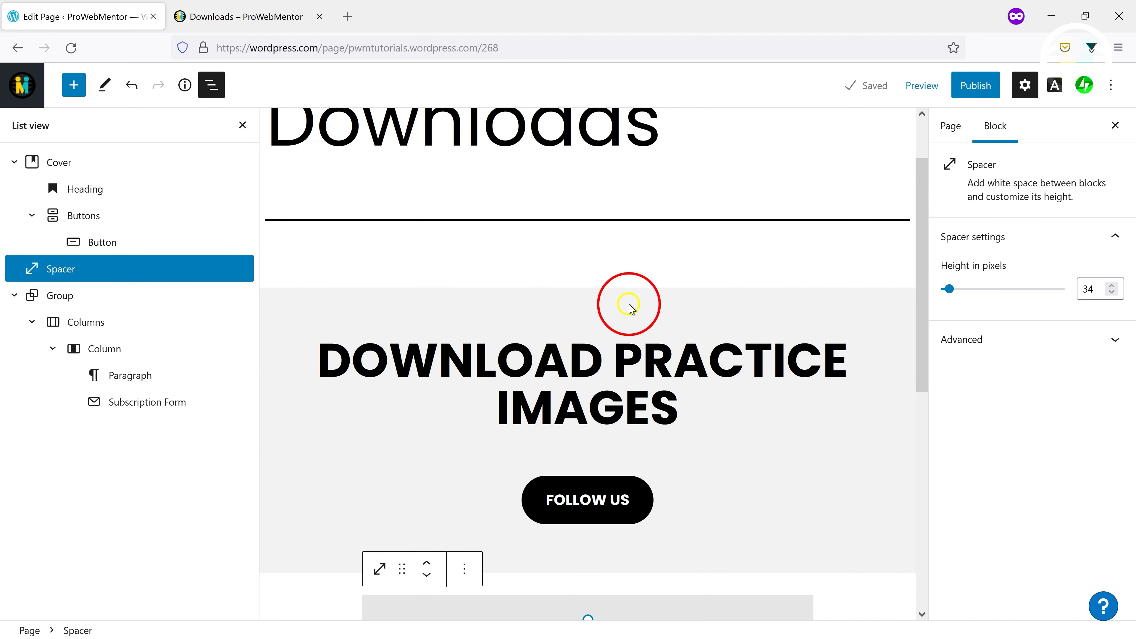
{"action": "double_click", "coordinate": [581, 489]}
{"action": "scroll", "coordinate": [1026, 414], "scroll_direction": "down", "scroll_amount": 4}
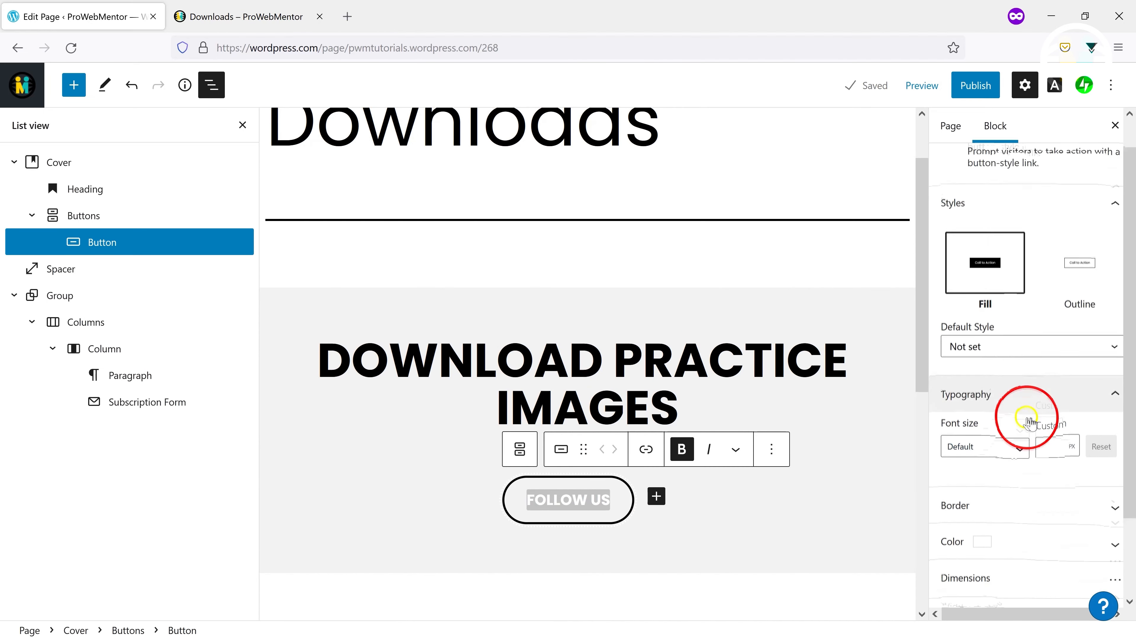
{"action": "scroll", "coordinate": [1030, 474], "scroll_direction": "up", "scroll_amount": 3}
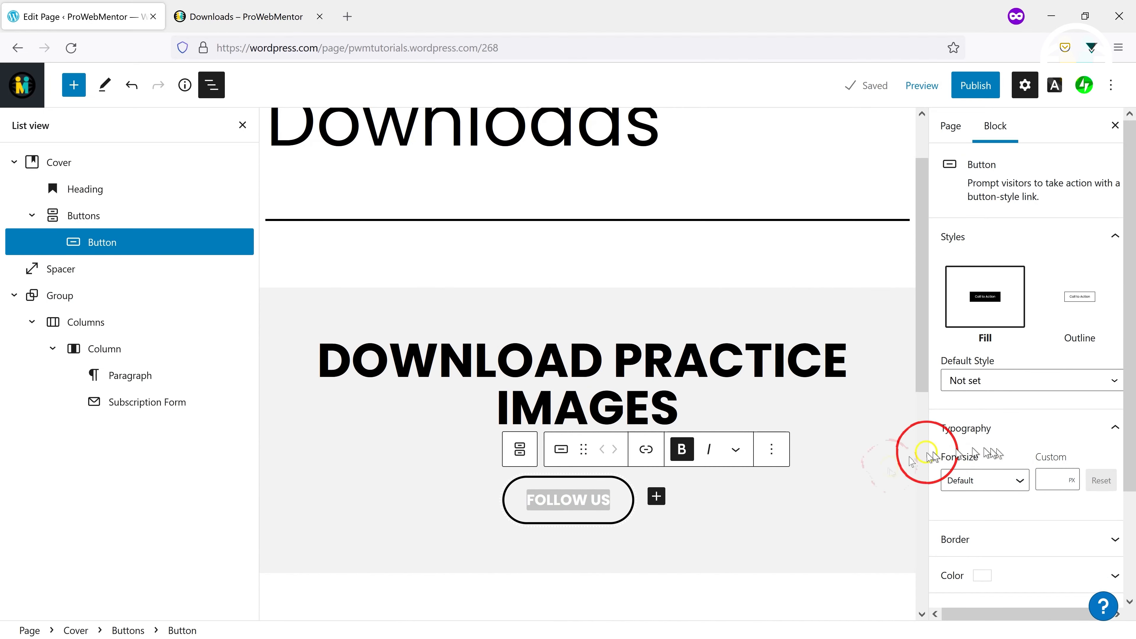
{"action": "left_click", "coordinate": [648, 450]}
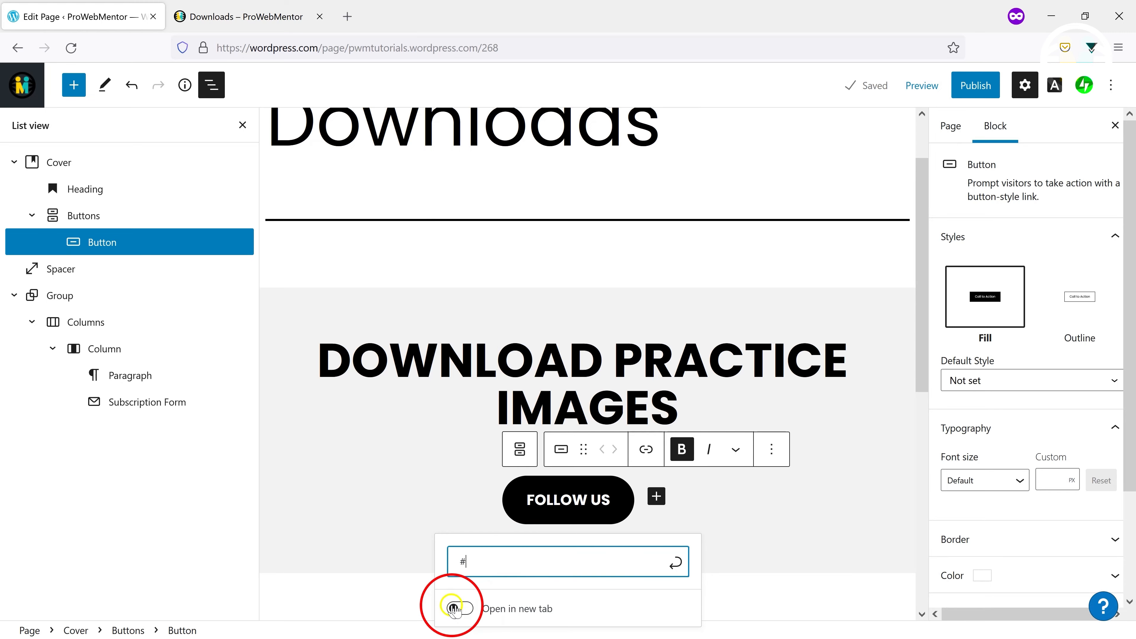
{"action": "left_click", "coordinate": [459, 608]}
{"action": "left_click", "coordinate": [756, 527]}
{"action": "left_click", "coordinate": [550, 476]}
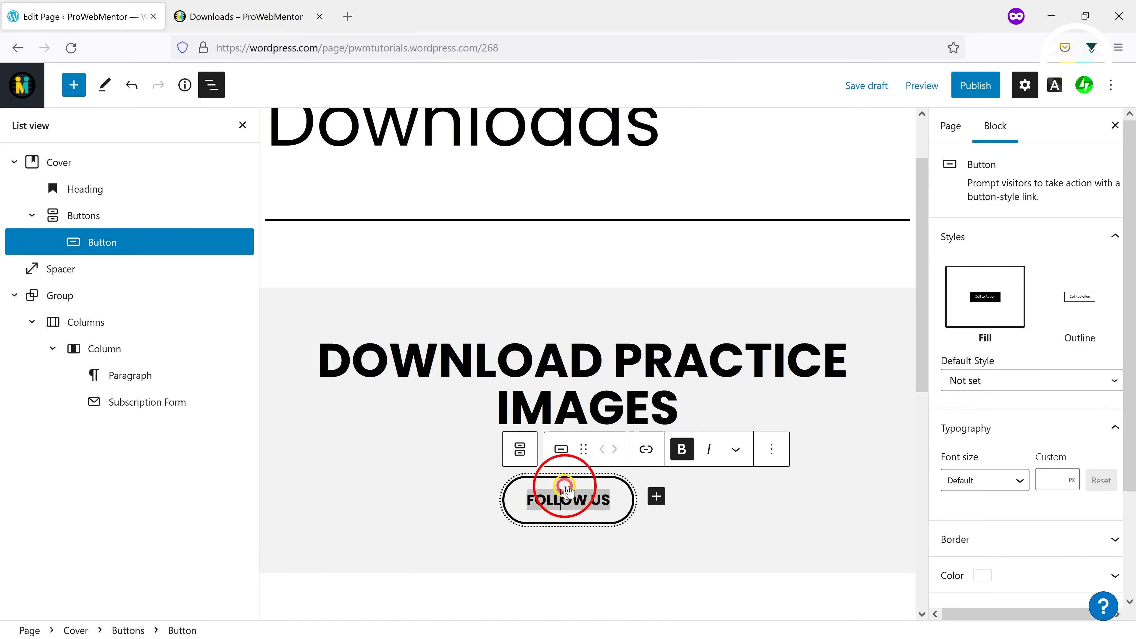
Check the Downloads page's URL slug in the page settings and publish the page
{"action": "left_click", "coordinate": [783, 271]}
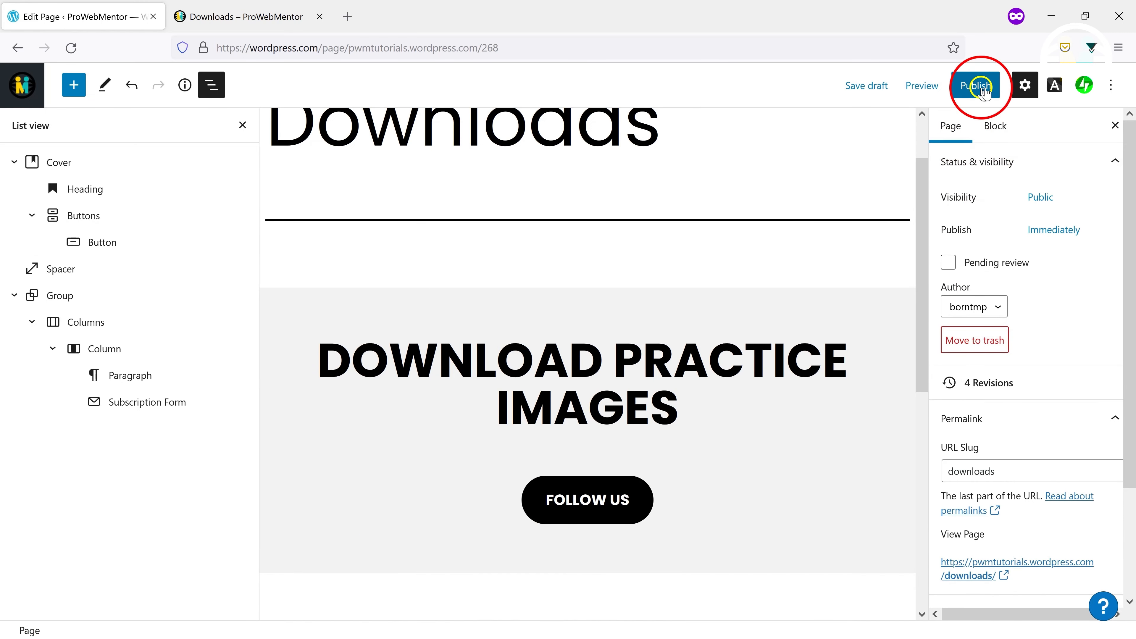
{"action": "scroll", "coordinate": [971, 313], "scroll_direction": "down", "scroll_amount": 3}
{"action": "double_click", "coordinate": [968, 353]}
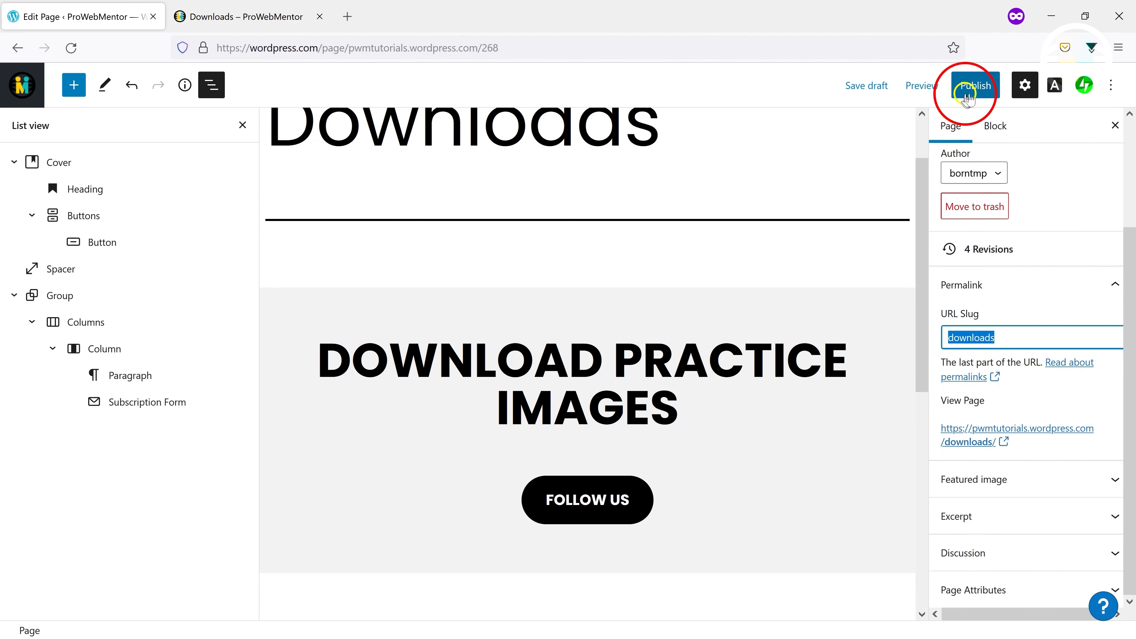
{"action": "left_click", "coordinate": [975, 85]}
{"action": "left_click", "coordinate": [968, 88]}
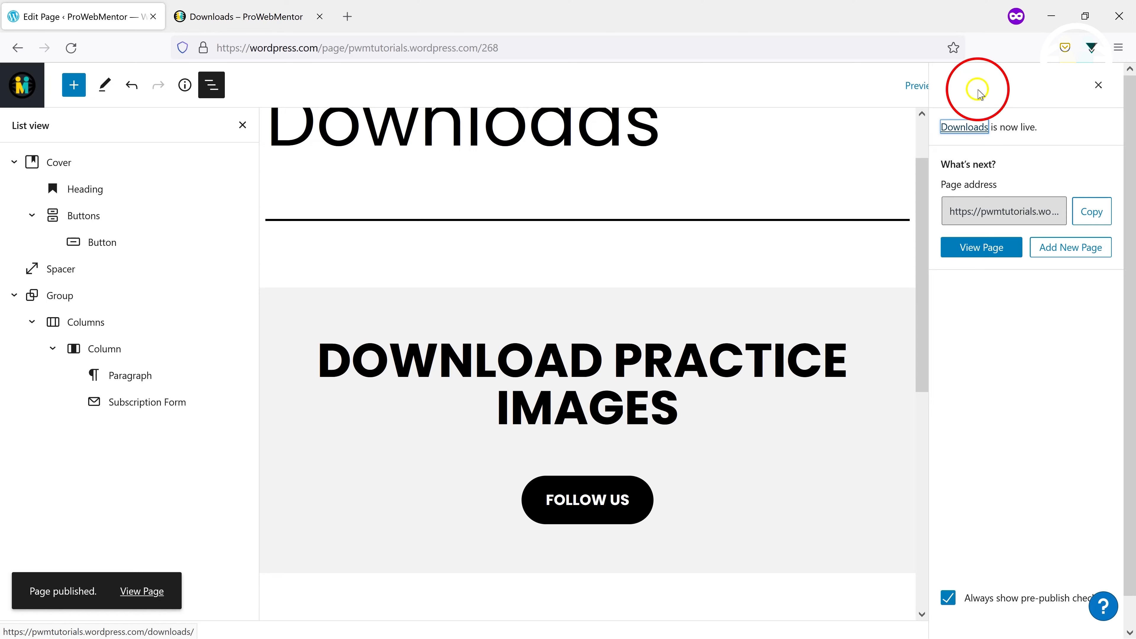
Leave the Downloads page editor and return to the site's list of published pages
{"action": "left_click", "coordinate": [23, 74]}
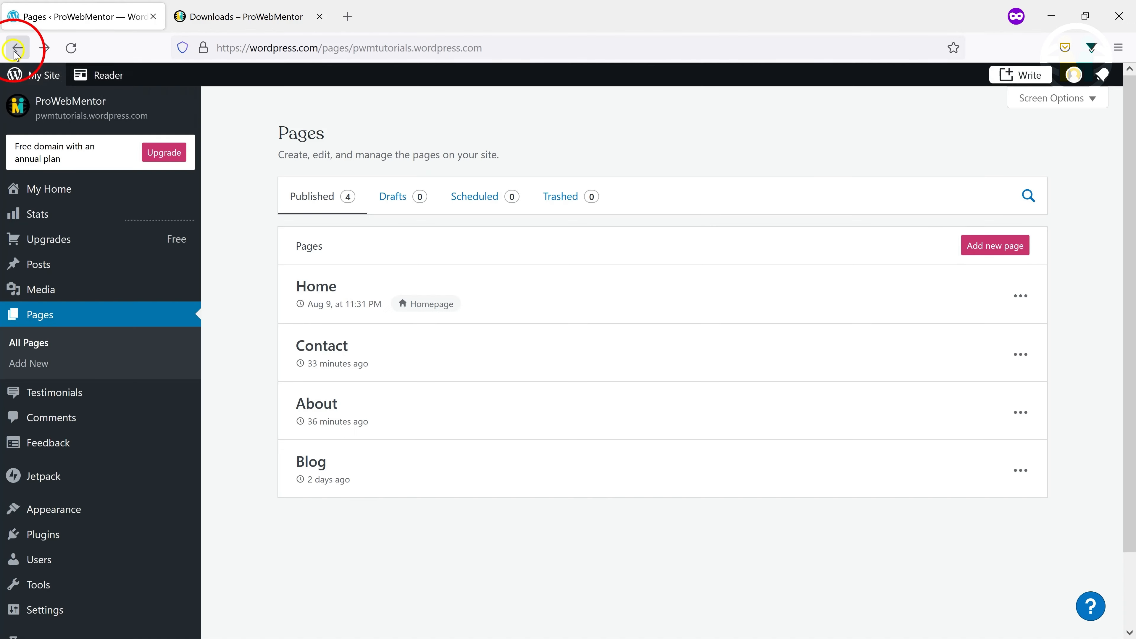
{"action": "double_click", "coordinate": [385, 348]}
{"action": "left_click", "coordinate": [552, 279]}
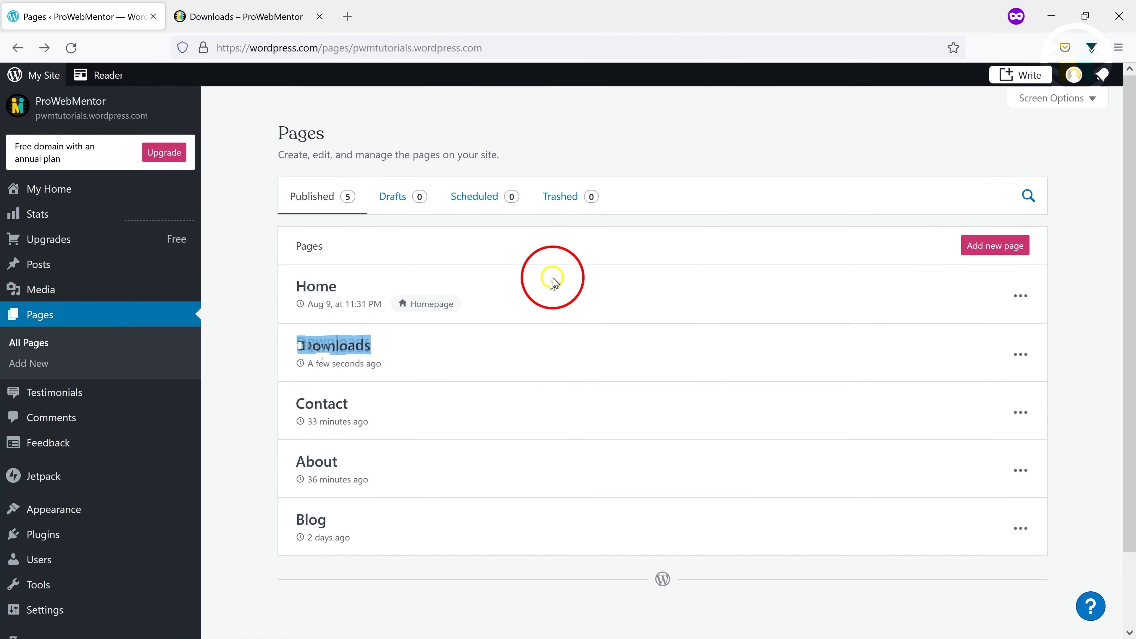
View the current Home page down to its footer, and close the preview
{"action": "left_click", "coordinate": [310, 287]}
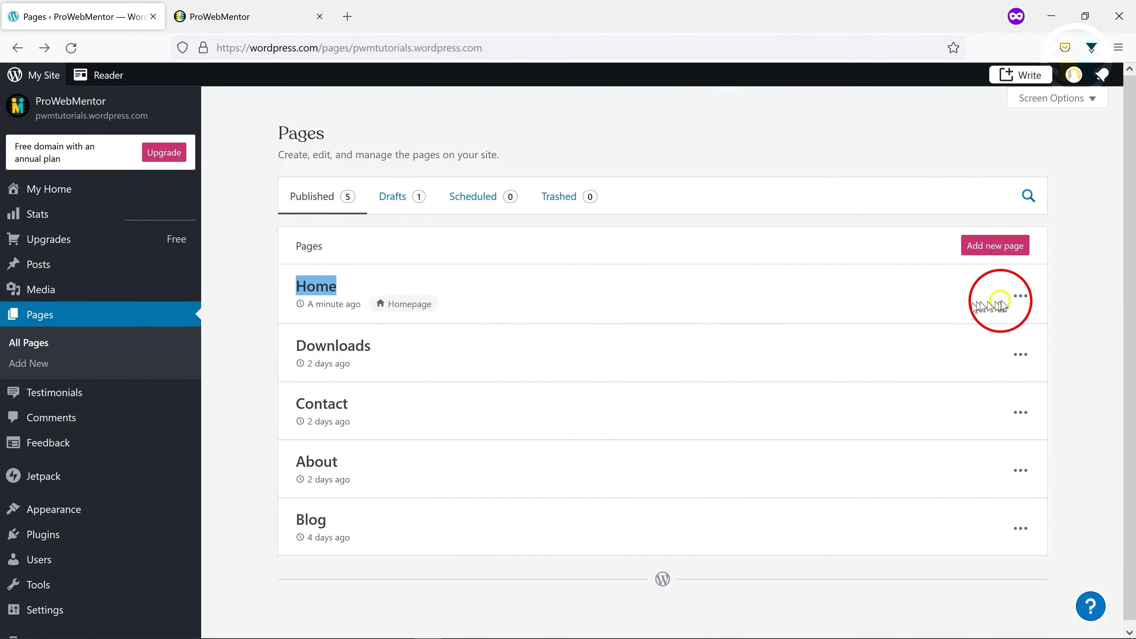
{"action": "left_click", "coordinate": [1020, 298]}
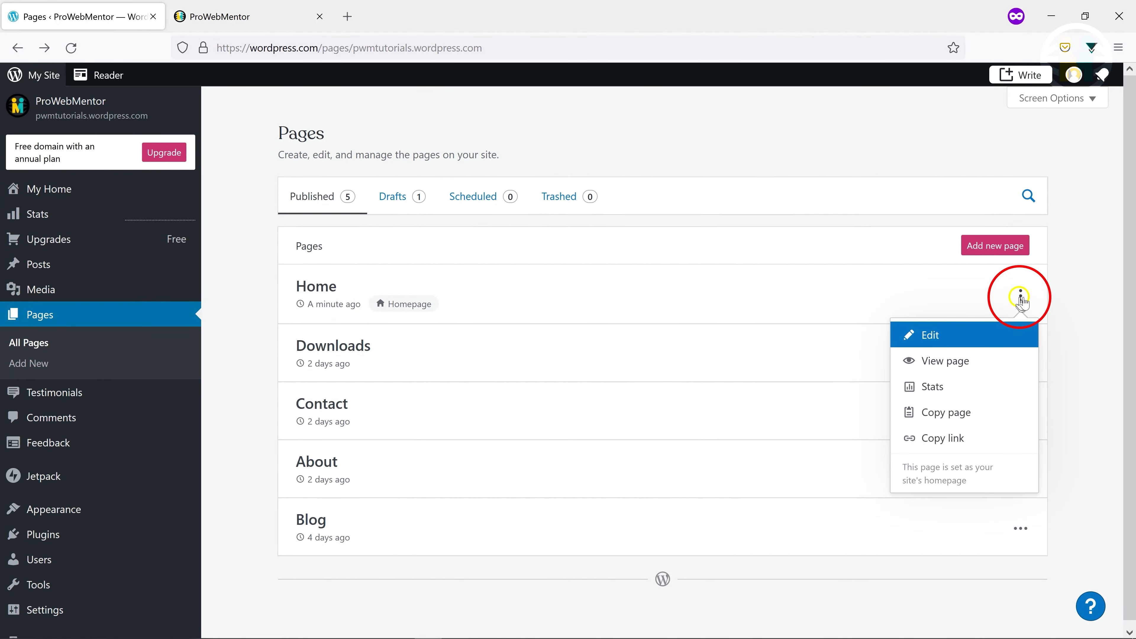
{"action": "left_click", "coordinate": [925, 369]}
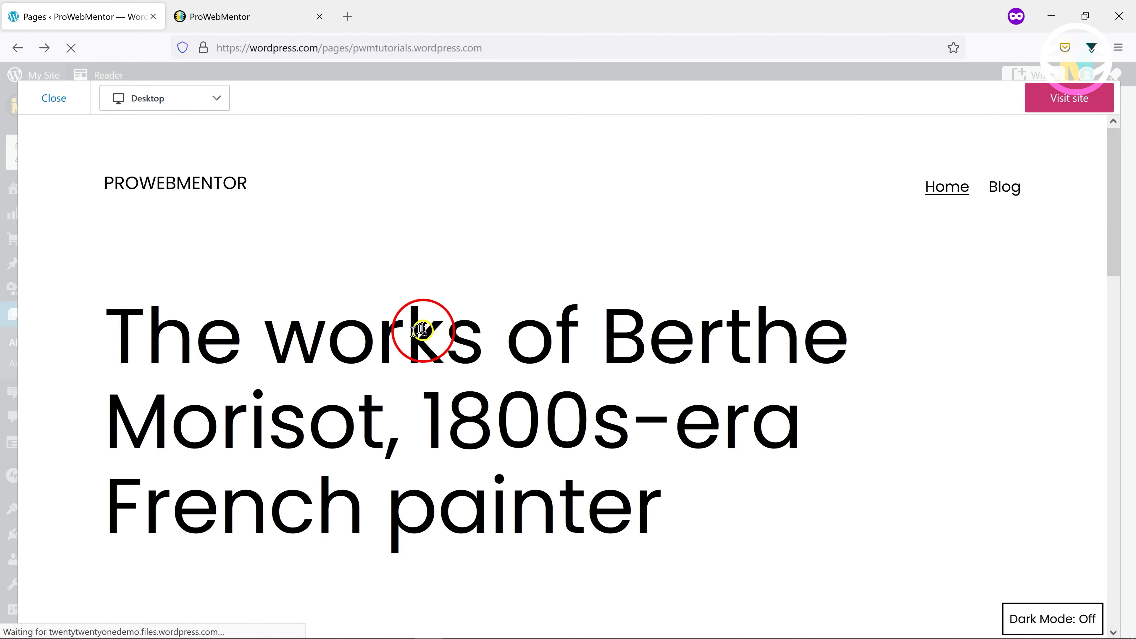
{"action": "scroll", "coordinate": [405, 355], "scroll_direction": "down", "scroll_amount": 5}
{"action": "scroll", "coordinate": [403, 355], "scroll_direction": "down", "scroll_amount": 10}
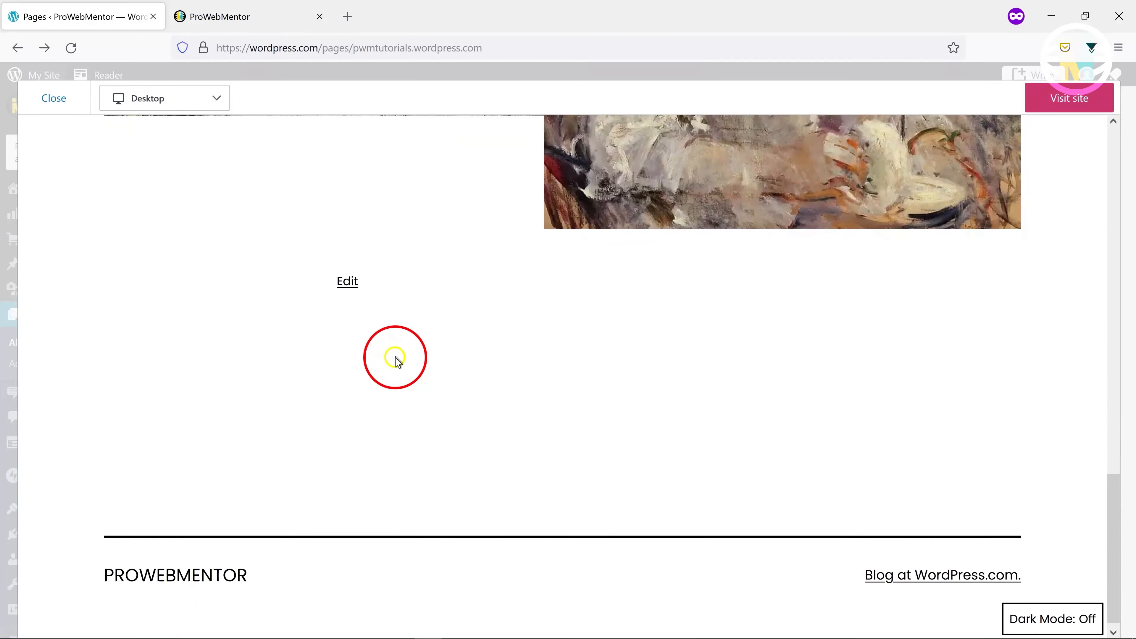
{"action": "scroll", "coordinate": [395, 361], "scroll_direction": "up", "scroll_amount": 4}
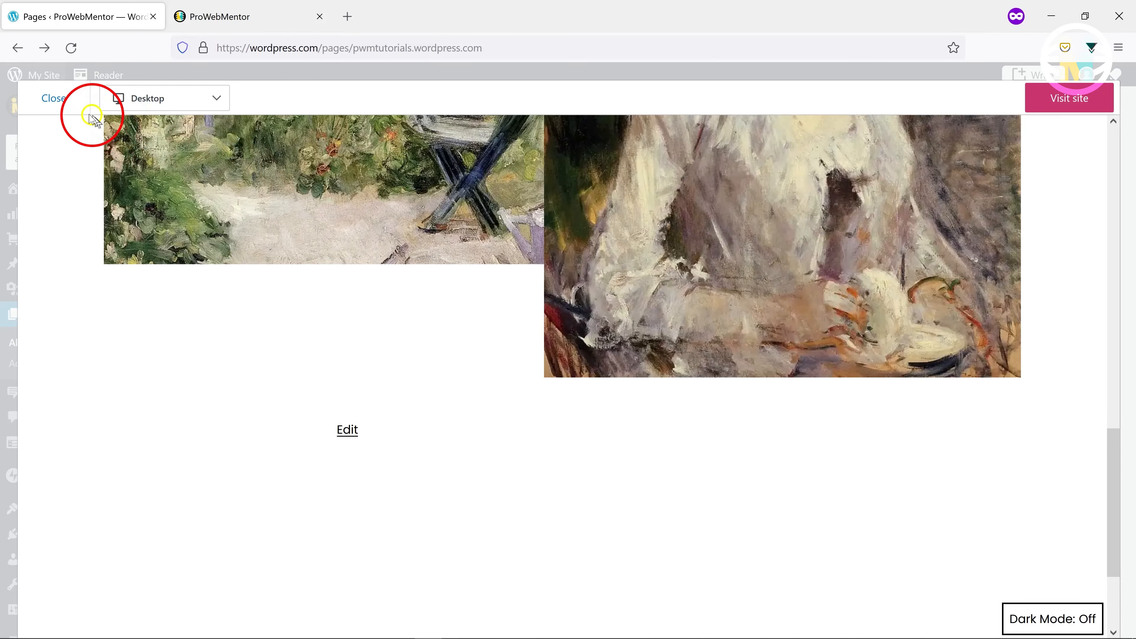
{"action": "left_click", "coordinate": [54, 99]}
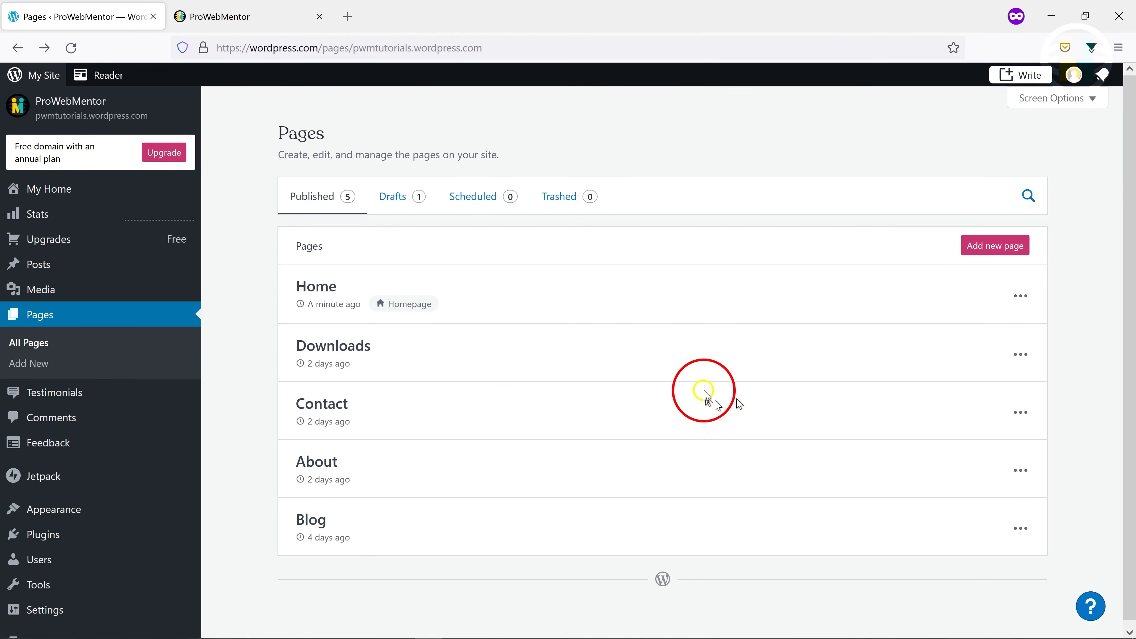
Set the Downloads page as the site's homepage and move the old Home page to the trash
{"action": "left_click", "coordinate": [1019, 296]}
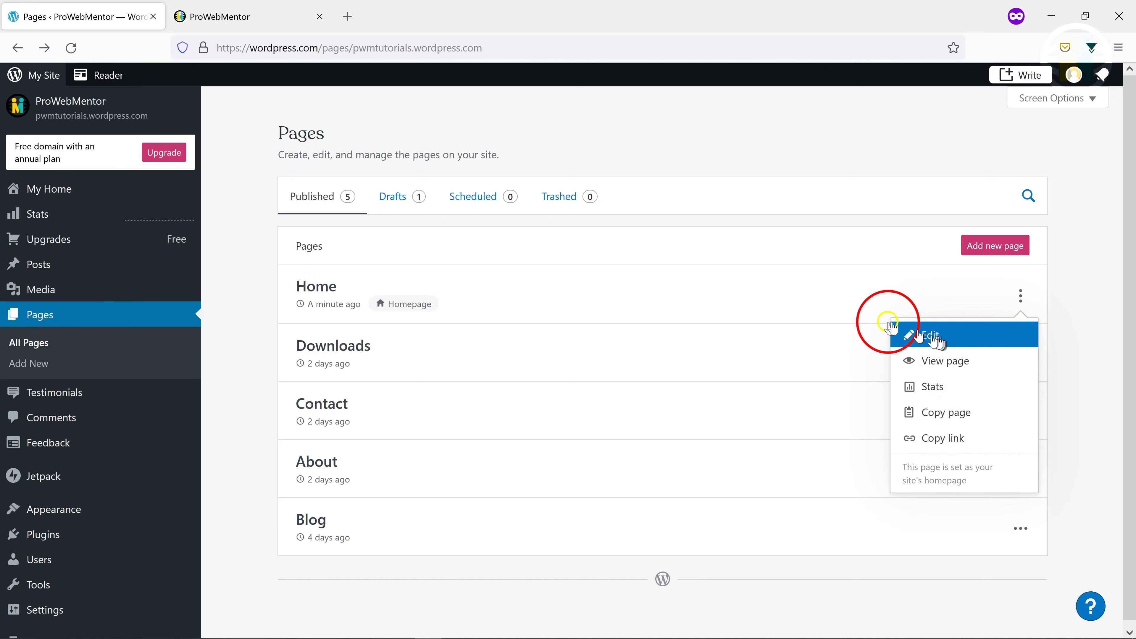
{"action": "left_click", "coordinate": [822, 298]}
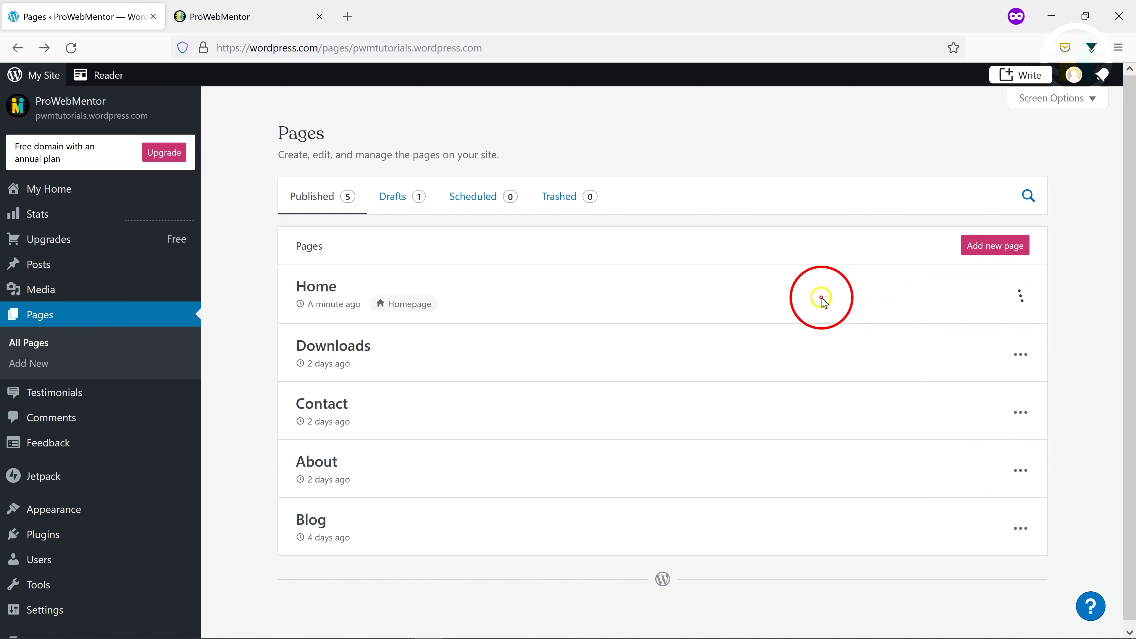
{"action": "left_click", "coordinate": [1020, 358]}
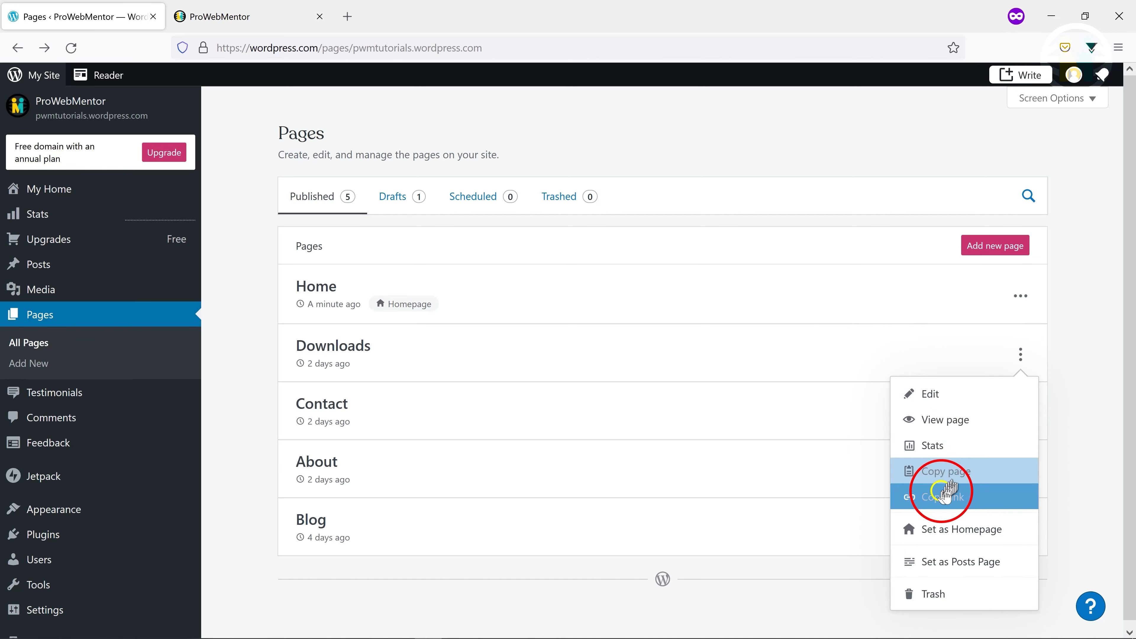
{"action": "left_click", "coordinate": [937, 538]}
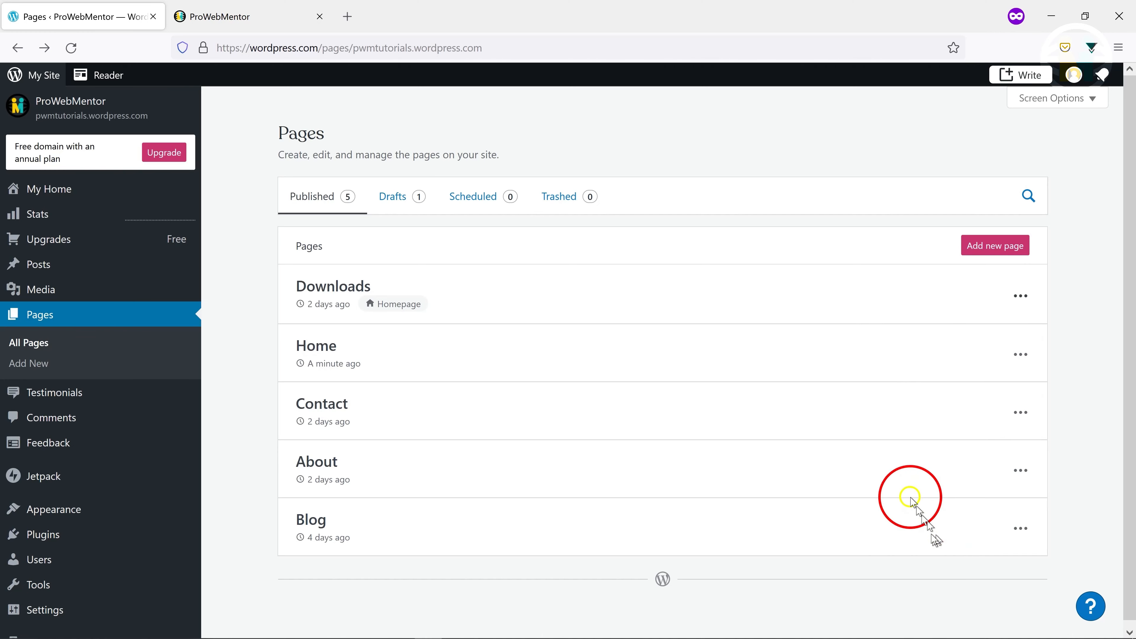
{"action": "left_click", "coordinate": [1015, 356]}
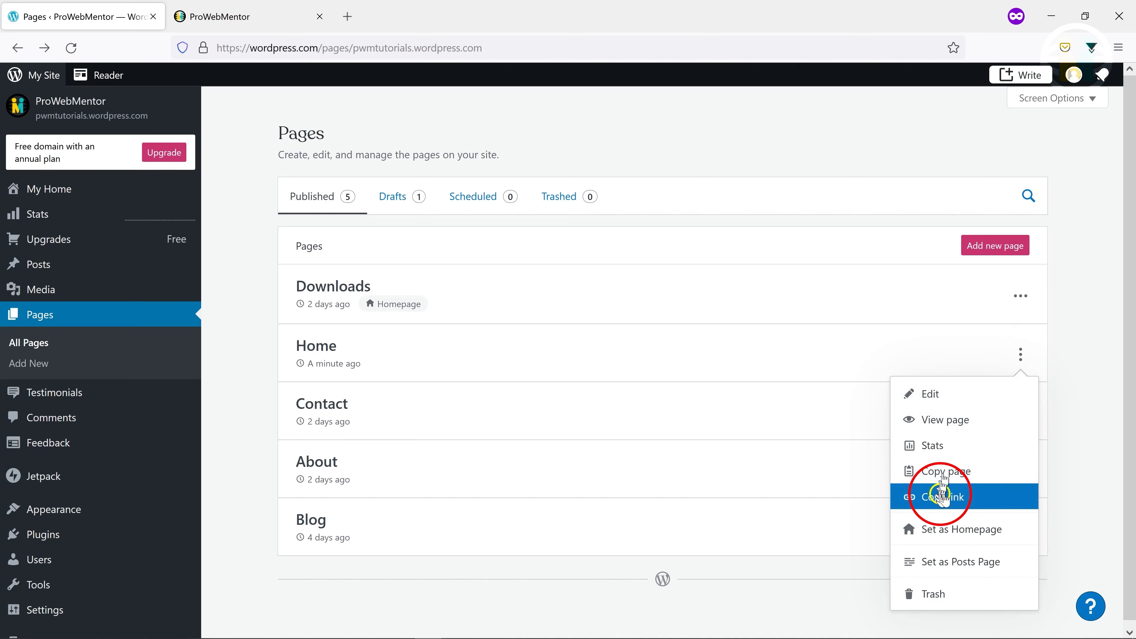
{"action": "left_click", "coordinate": [927, 599]}
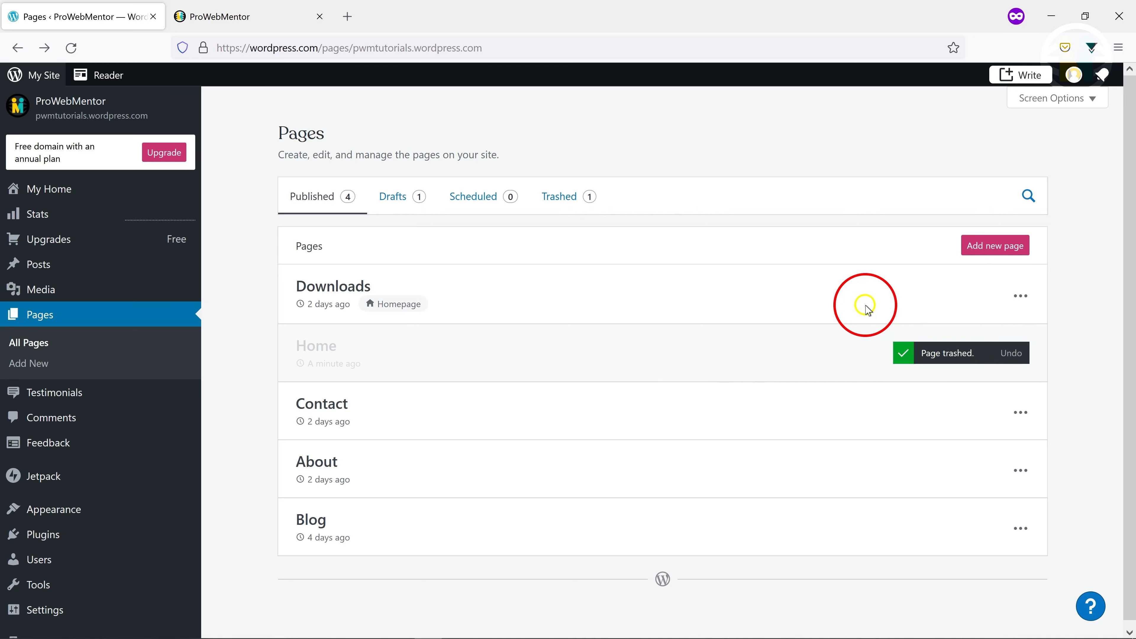
Examine the reference blog's home page from its header through the articles to the reader testimonials
{"action": "left_click", "coordinate": [235, 18]}
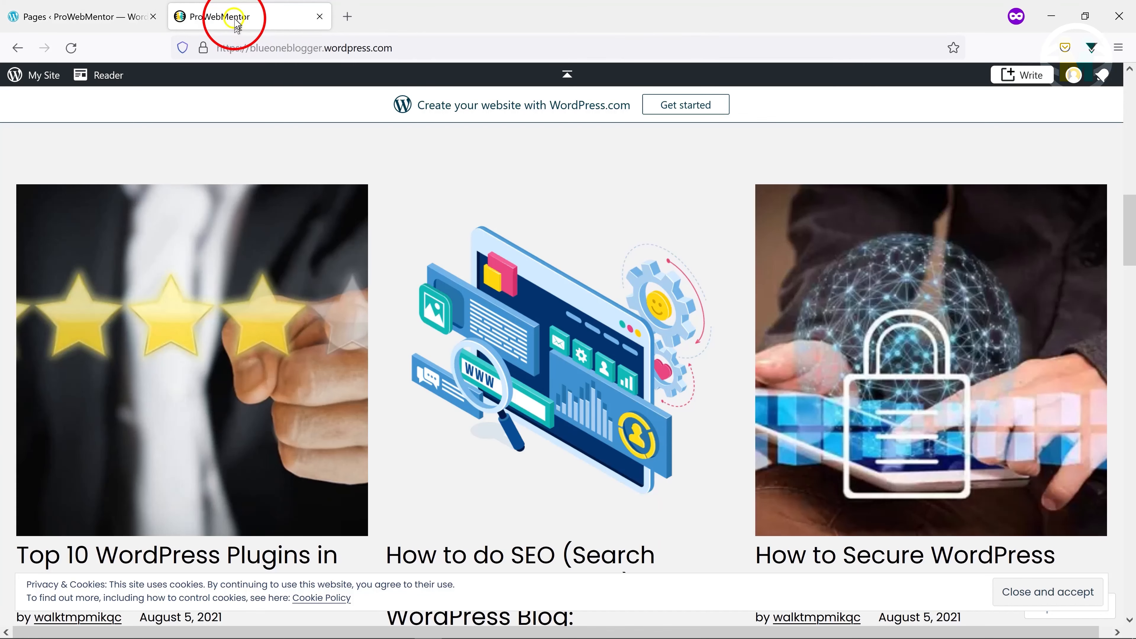
{"action": "scroll", "coordinate": [470, 208], "scroll_direction": "up", "scroll_amount": 10}
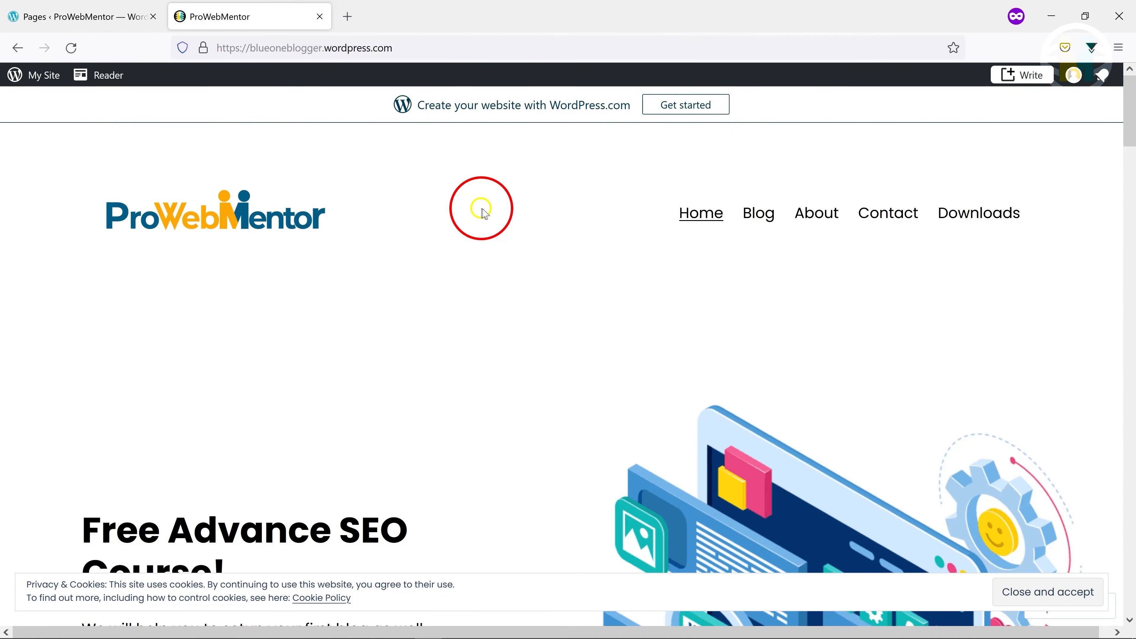
{"action": "scroll", "coordinate": [680, 268], "scroll_direction": "down", "scroll_amount": 10}
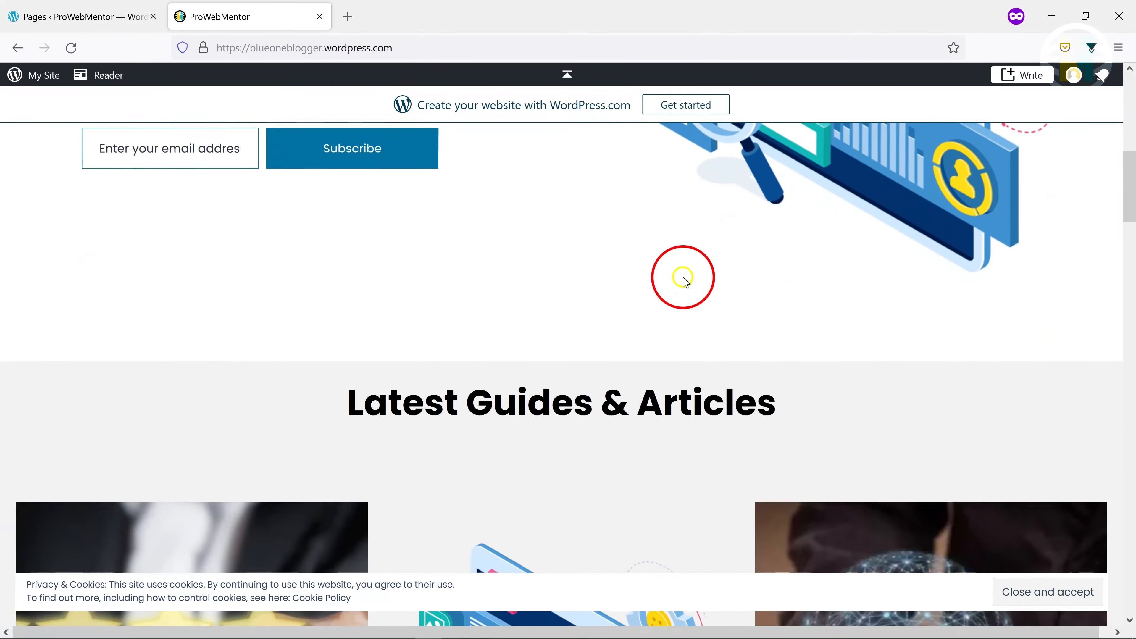
{"action": "scroll", "coordinate": [684, 282], "scroll_direction": "down", "scroll_amount": 15}
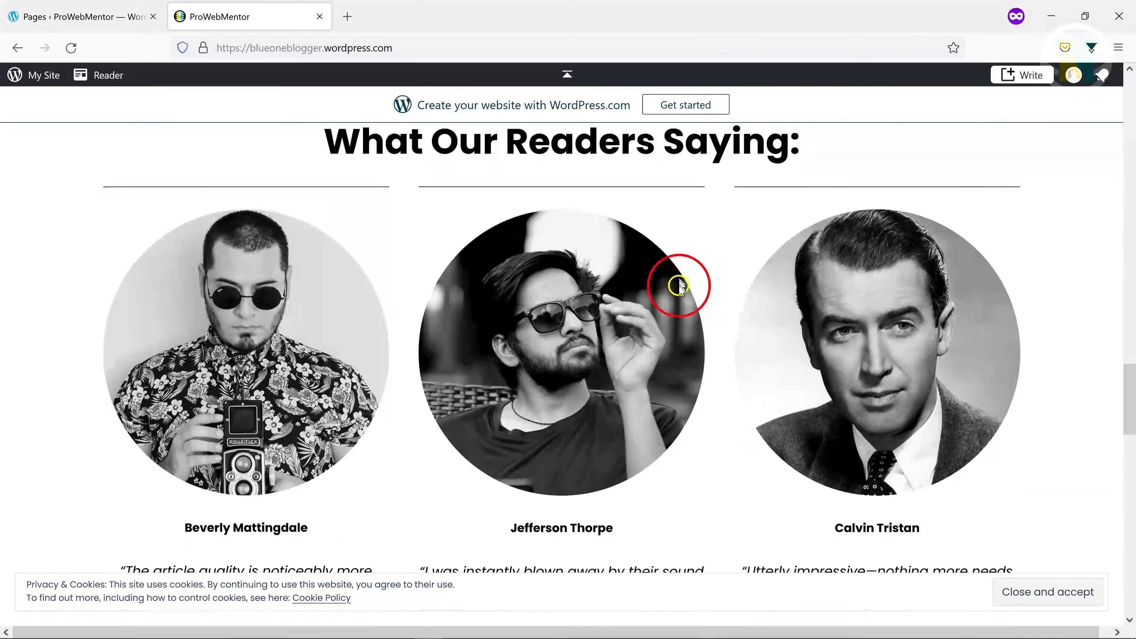
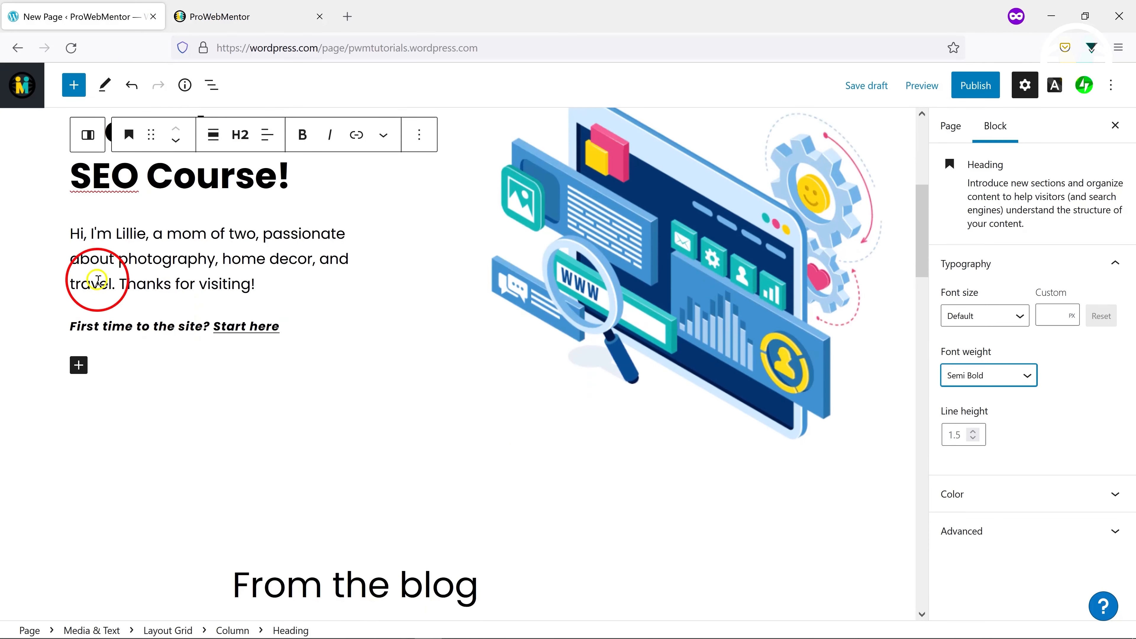
Replace both paragraphs below the heading with "We will help you to setup your first blog as well as in the maintenance & SEO of existing blog!"
{"action": "left_click_drag", "start_coordinate": [71, 233], "coordinate": [2, 274]}
{"action": "type", "text": "We will help you to setup your first blog as well as in the maintenance & SEO of existing blog!"}
{"action": "left_click", "coordinate": [288, 279]}
{"action": "key", "text": "BackSpace"}
{"action": "key", "text": "BackSpace"}
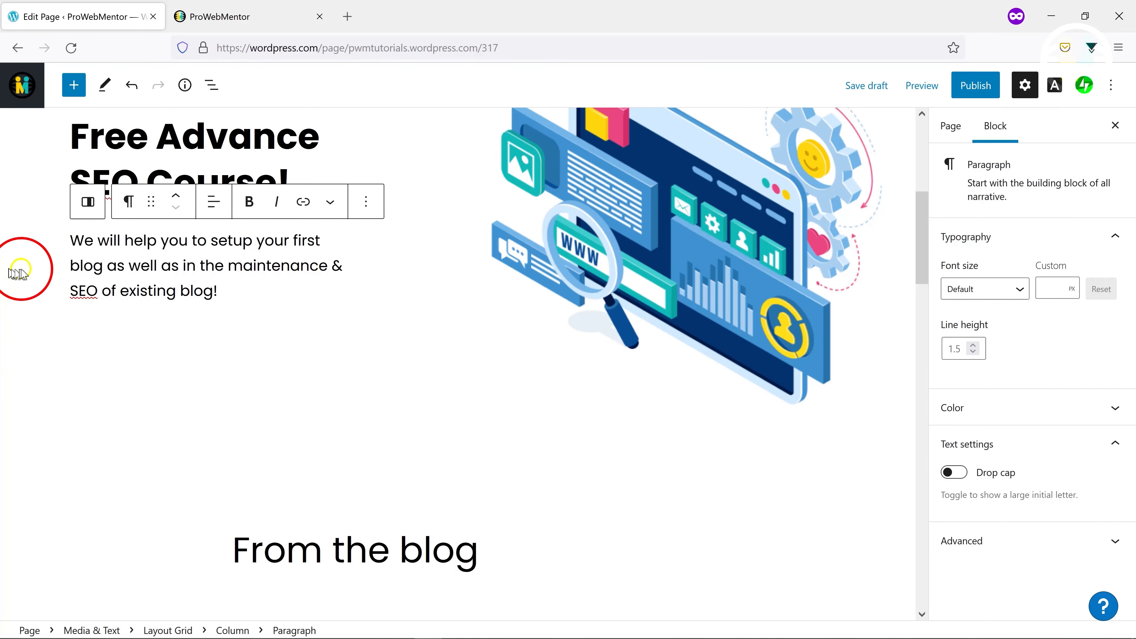
Insert a Subscription Form block below the introductory paragraph in the Media & Text section
{"action": "key", "text": "Return"}
{"action": "left_click", "coordinate": [185, 326]}
{"action": "left_click", "coordinate": [345, 286]}
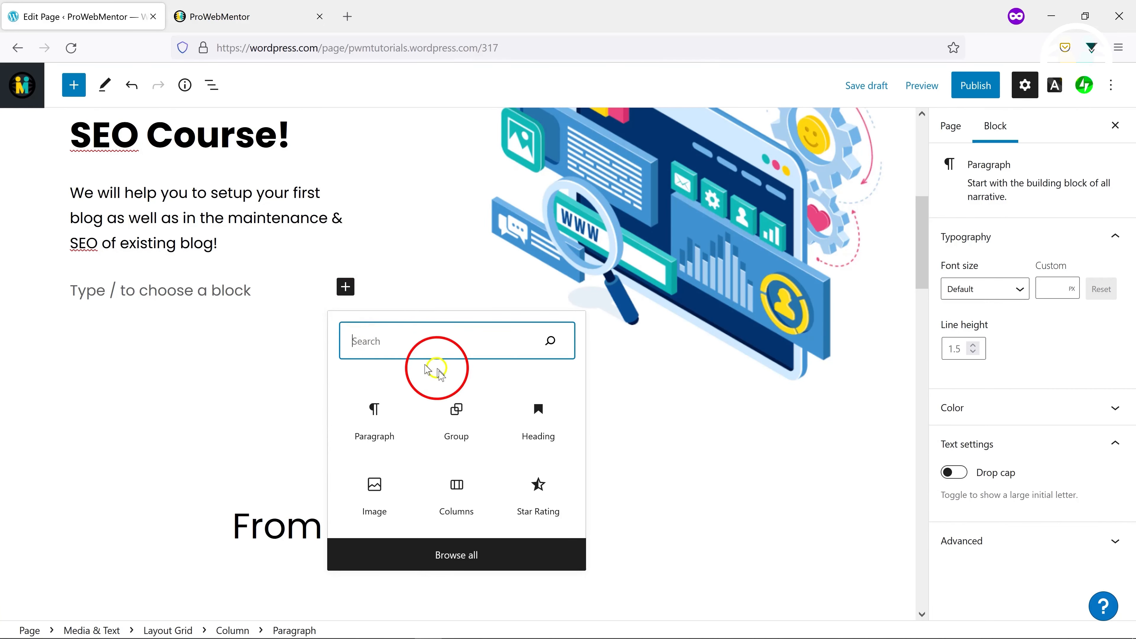
{"action": "type", "text": "subs"}
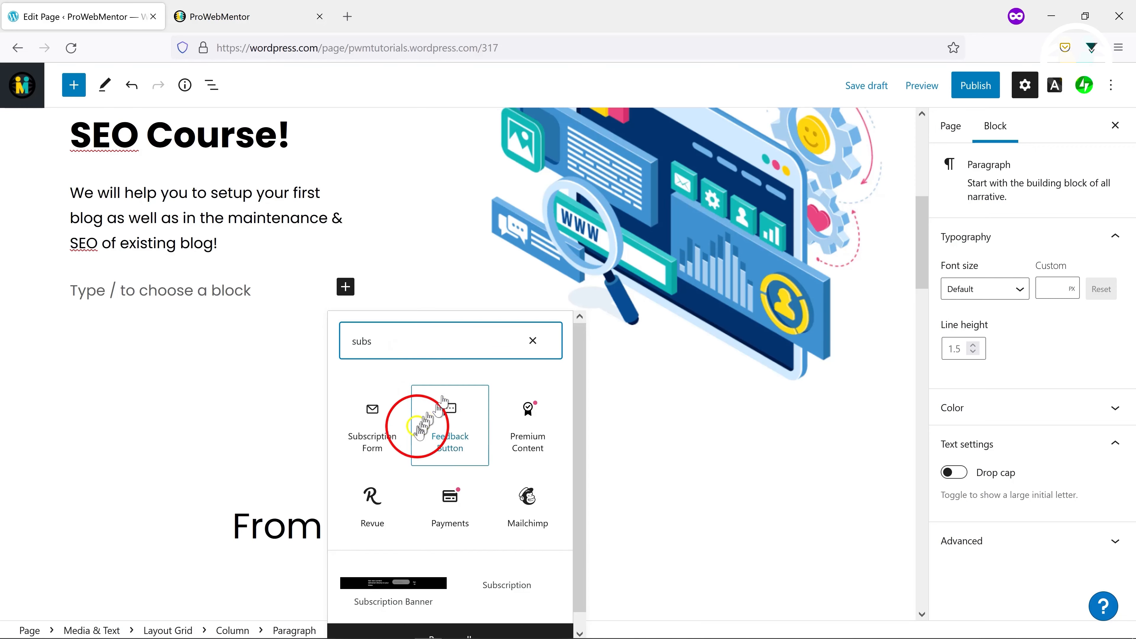
{"action": "left_click", "coordinate": [377, 423]}
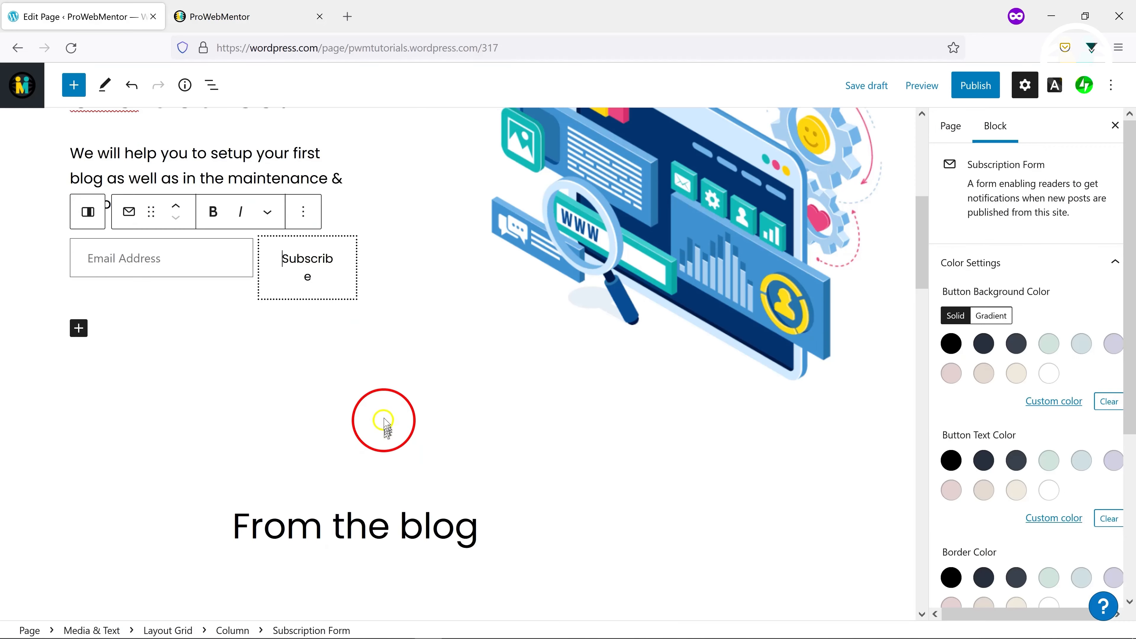
Set the subscription form's button background color and border color to the custom color #0071a1
{"action": "left_click", "coordinate": [1043, 402]}
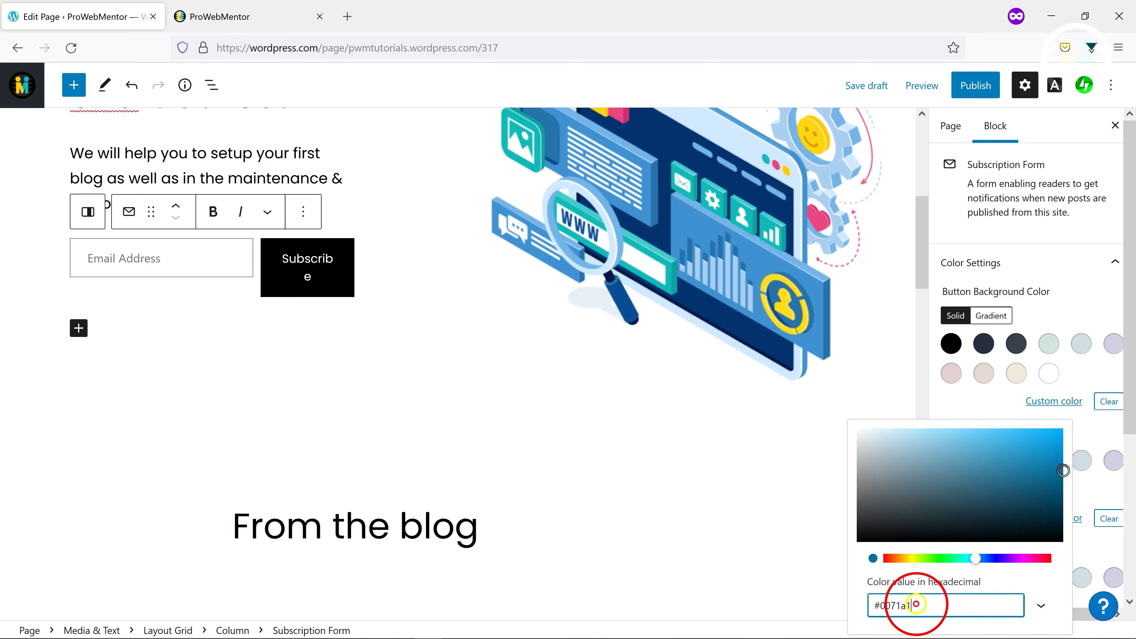
{"action": "key", "text": "Return"}
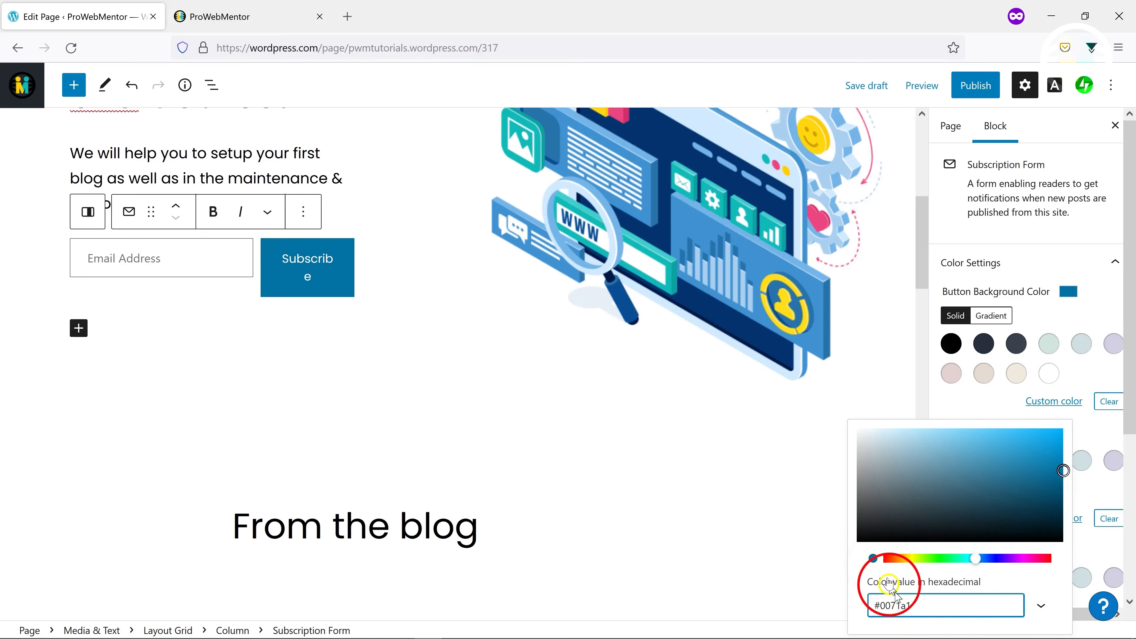
{"action": "left_click", "coordinate": [1070, 384]}
{"action": "scroll", "coordinate": [1073, 380], "scroll_direction": "down", "scroll_amount": 3}
{"action": "left_click", "coordinate": [1042, 406]}
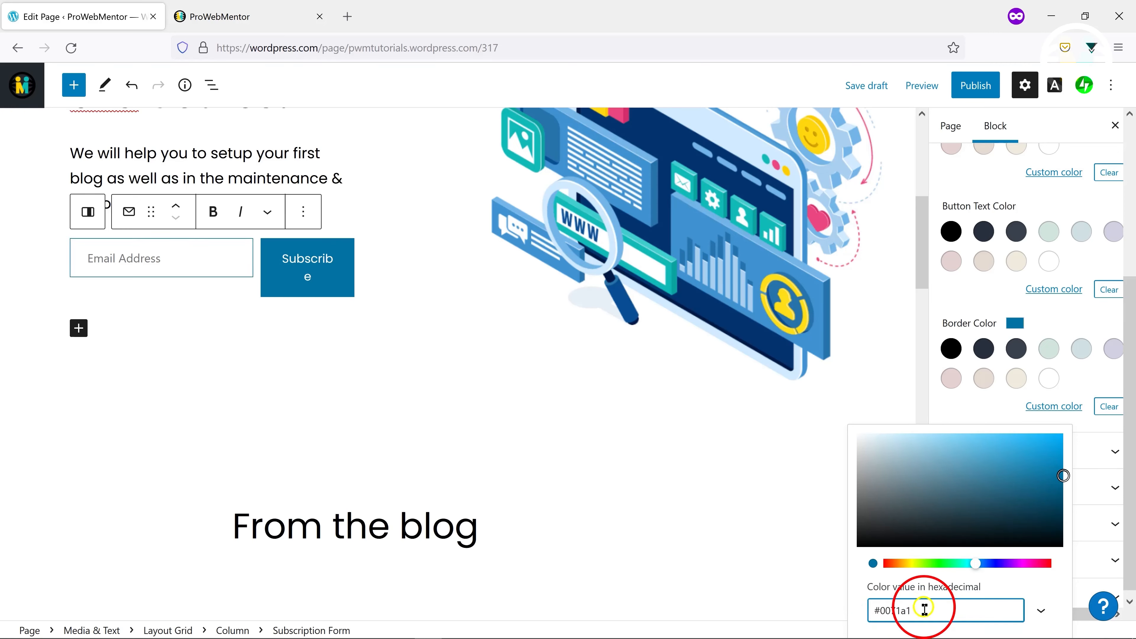
{"action": "left_click", "coordinate": [996, 407]}
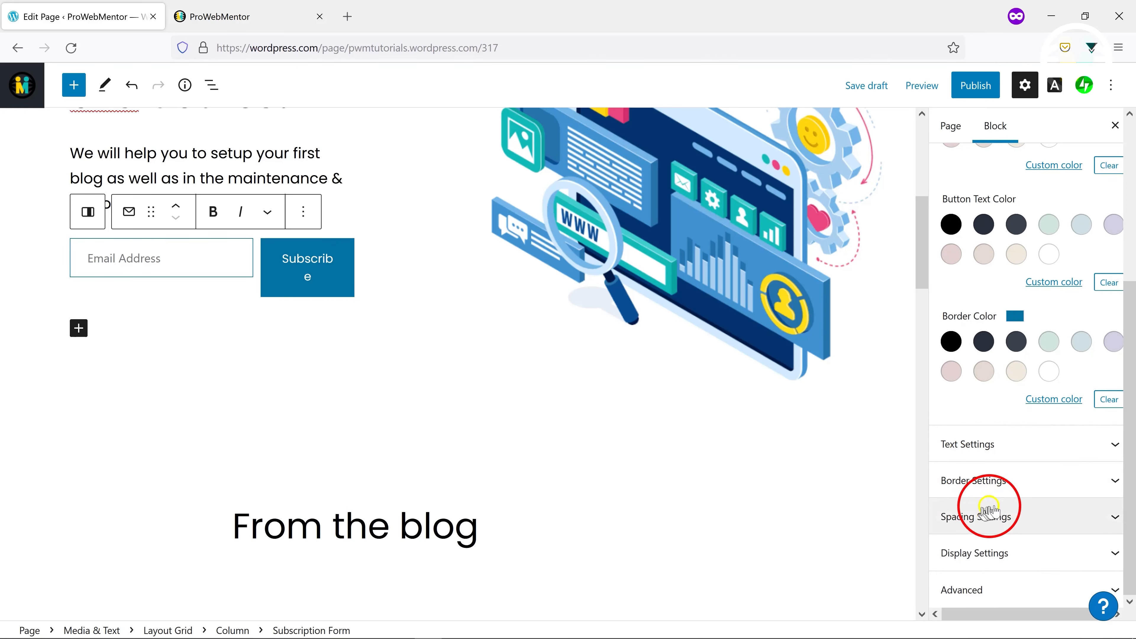
Set the button width of the subscription form to 50% in its spacing settings
{"action": "left_click", "coordinate": [1035, 510]}
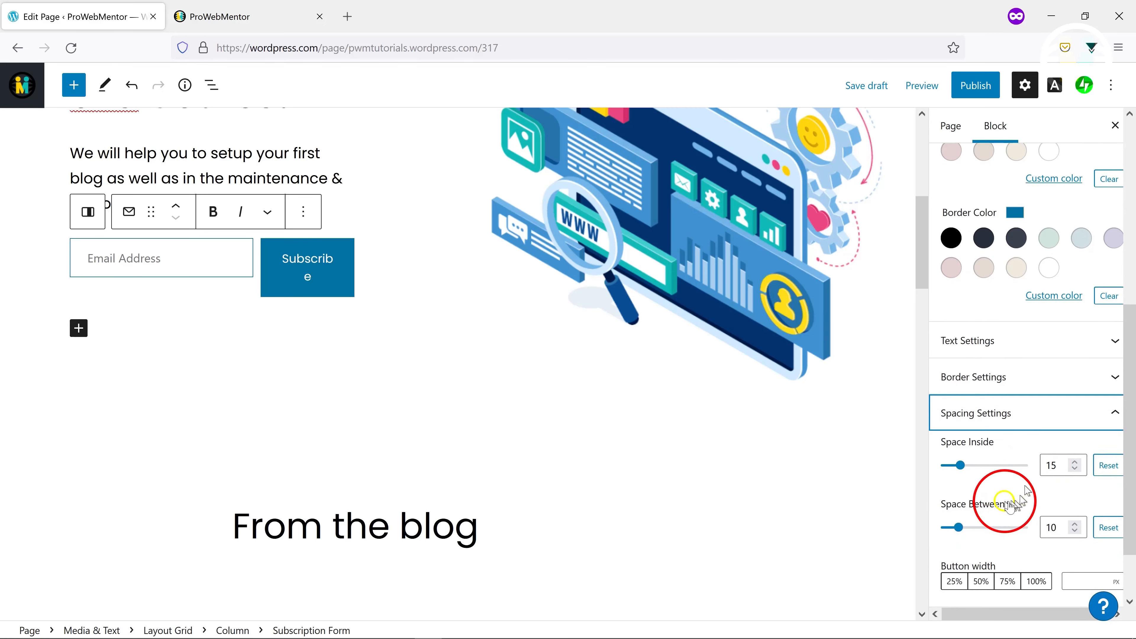
{"action": "scroll", "coordinate": [1028, 506], "scroll_direction": "down", "scroll_amount": 2}
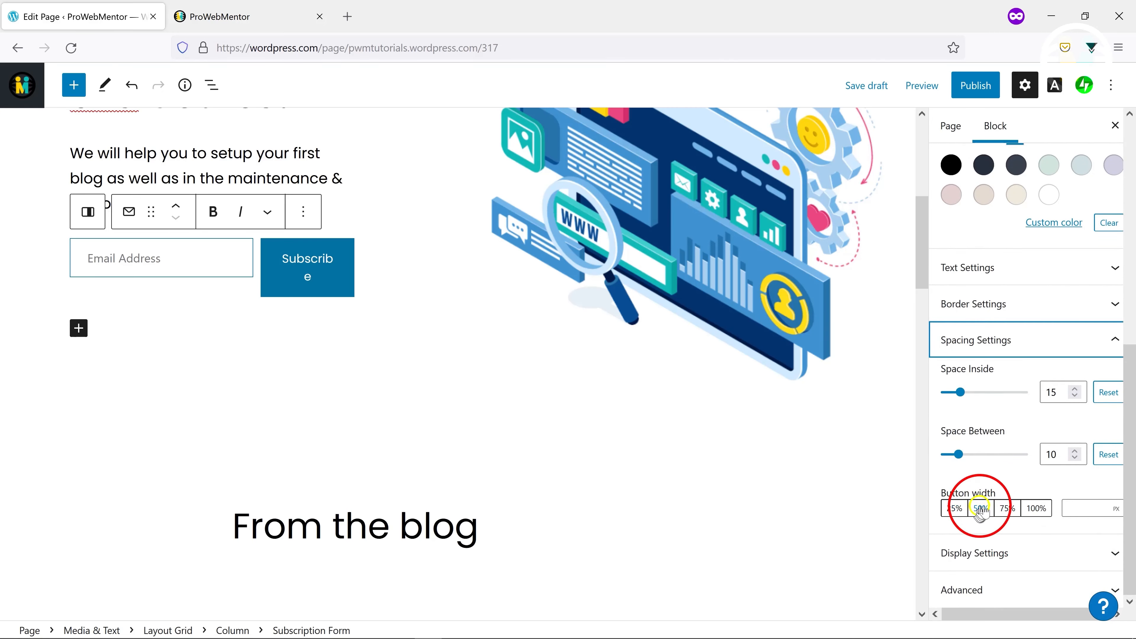
{"action": "left_click", "coordinate": [980, 508]}
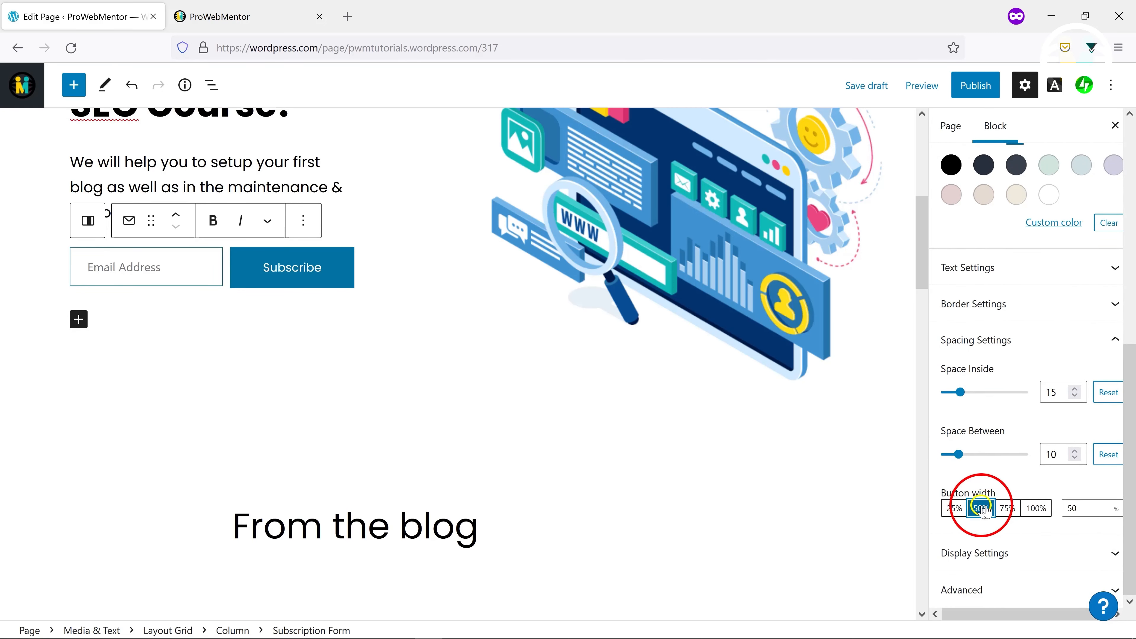
{"action": "left_click", "coordinate": [504, 366]}
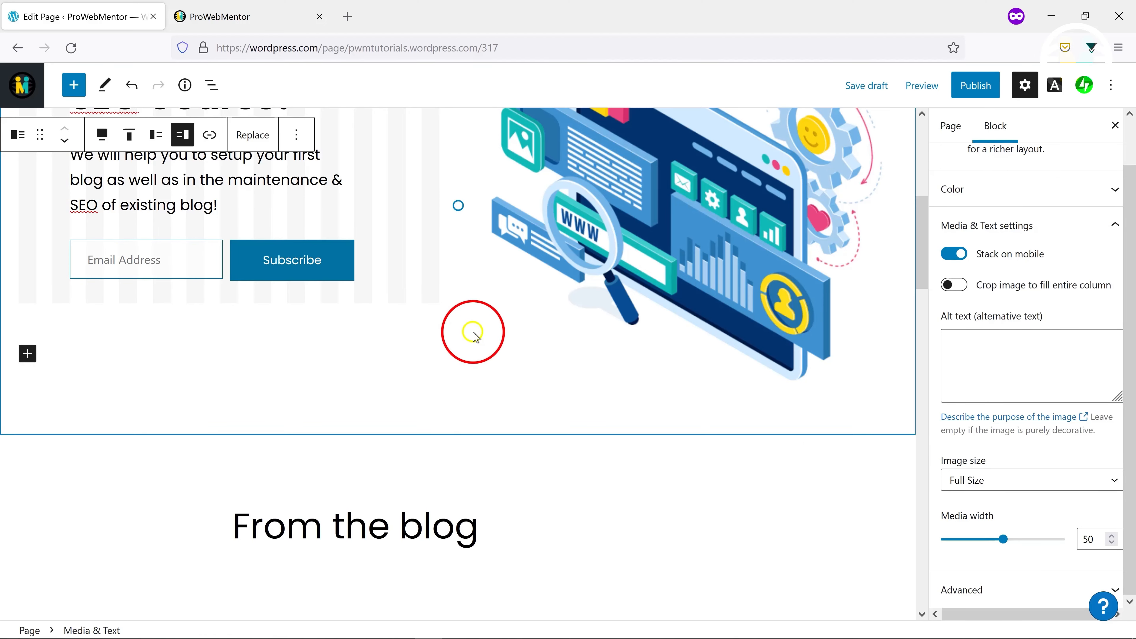
{"action": "scroll", "coordinate": [456, 380], "scroll_direction": "down", "scroll_amount": 2}
{"action": "scroll", "coordinate": [459, 386], "scroll_direction": "up", "scroll_amount": 2}
{"action": "scroll", "coordinate": [449, 337], "scroll_direction": "down", "scroll_amount": 5}
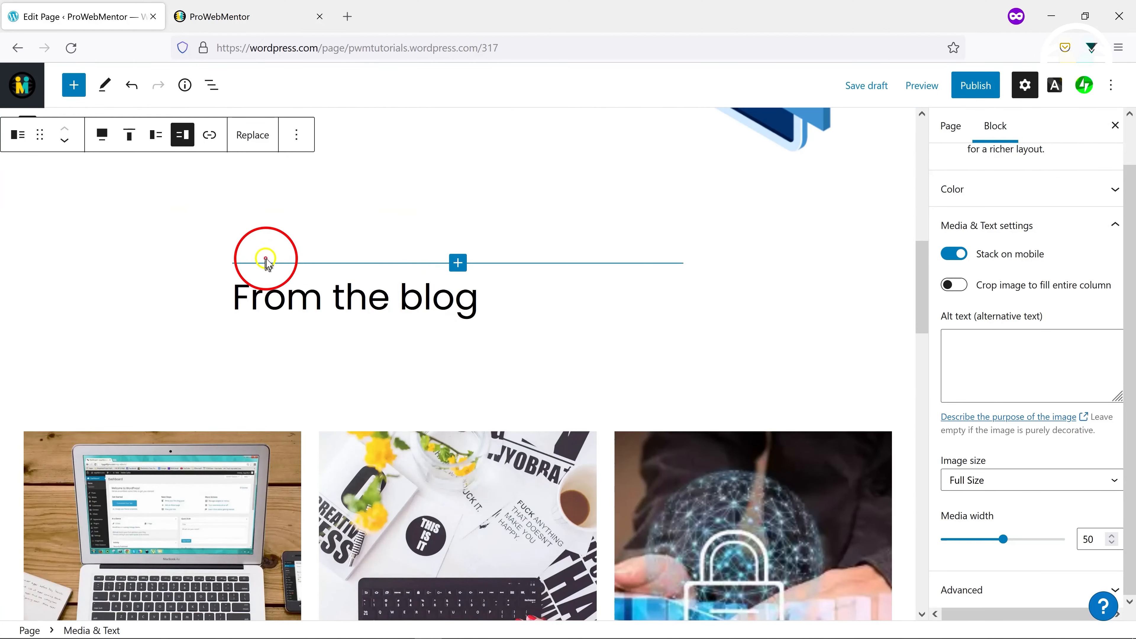
Remove the Layout Grid block holding the blog posts below the "From the blog" heading
{"action": "left_click", "coordinate": [253, 261]}
{"action": "left_click", "coordinate": [169, 303]}
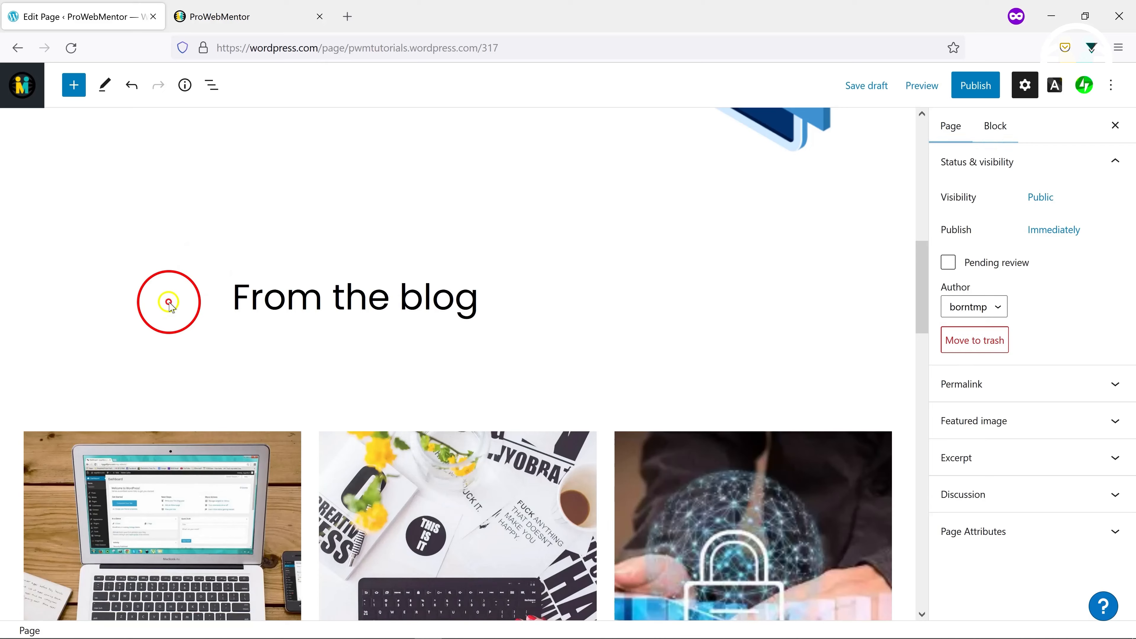
{"action": "left_click", "coordinate": [211, 87]}
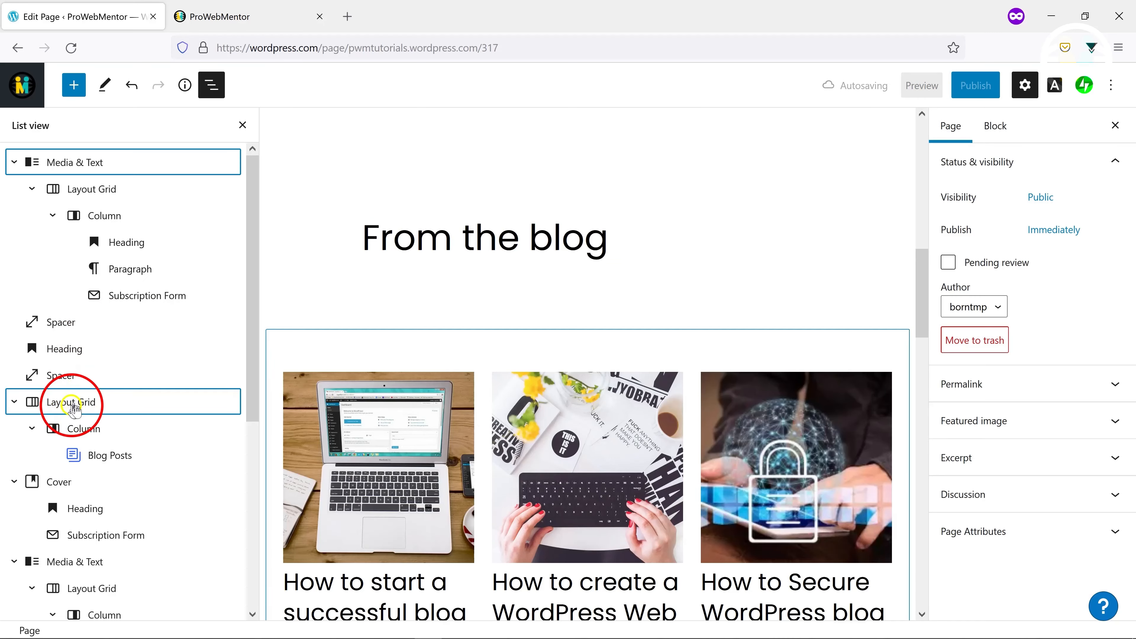
{"action": "left_click", "coordinate": [72, 401]}
{"action": "left_click", "coordinate": [474, 304]}
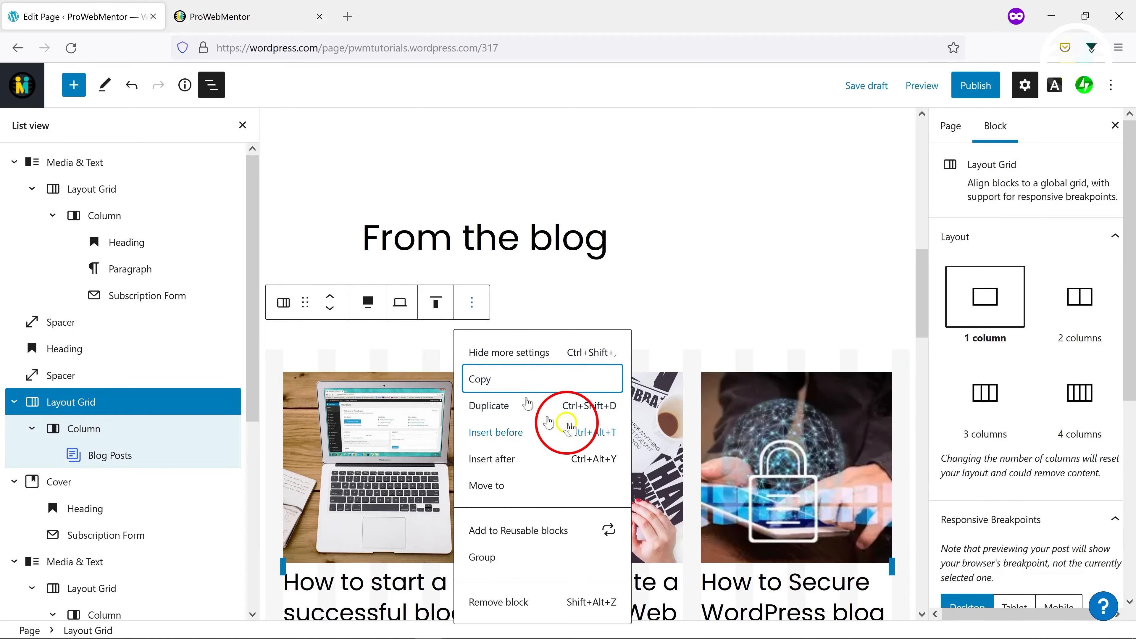
{"action": "left_click", "coordinate": [487, 600]}
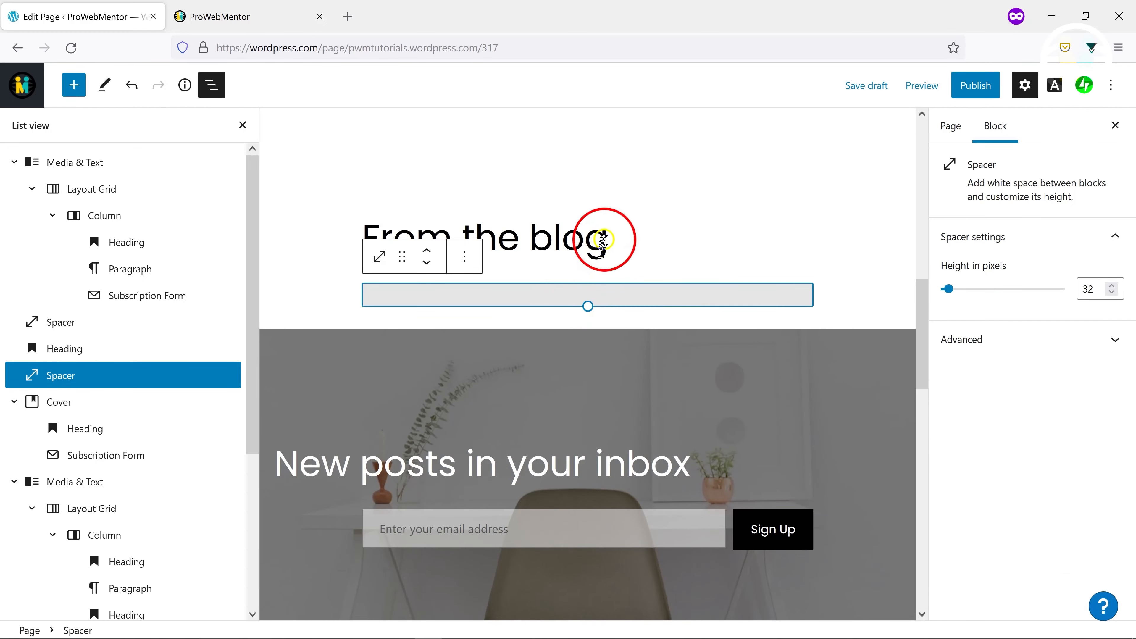
Remove the "From the blog" heading together with the spacers directly above and below it
{"action": "left_click_drag", "start_coordinate": [124, 371], "coordinate": [96, 327]}
{"action": "left_click", "coordinate": [464, 143]}
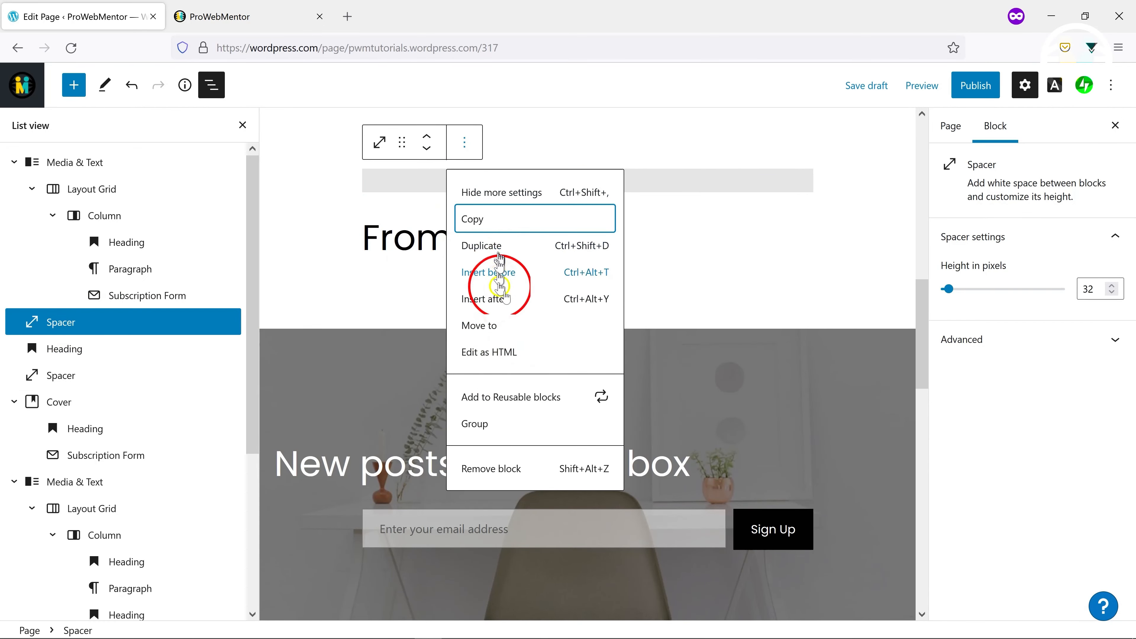
{"action": "left_click", "coordinate": [483, 463]}
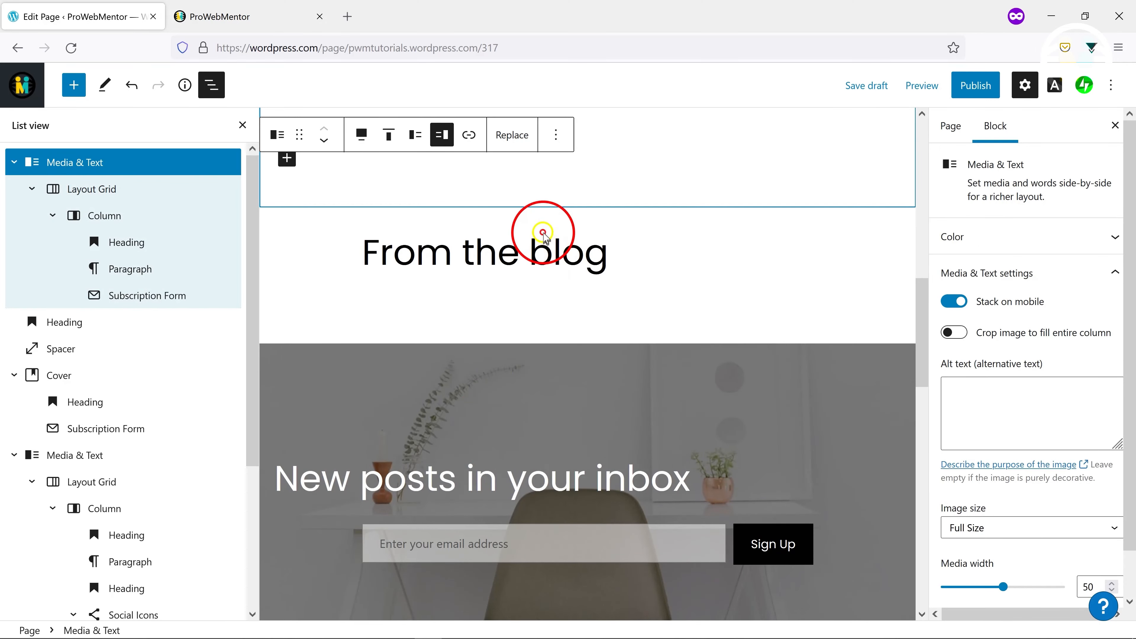
{"action": "left_click_drag", "start_coordinate": [543, 232], "coordinate": [545, 228]}
{"action": "left_click", "coordinate": [465, 142]}
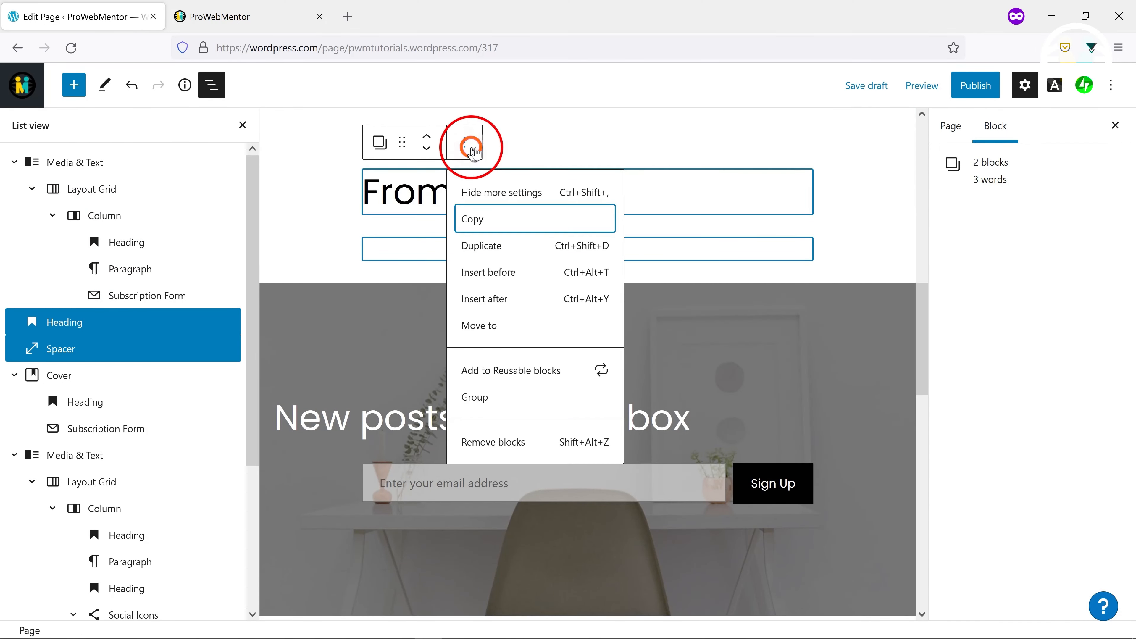
{"action": "left_click", "coordinate": [482, 439]}
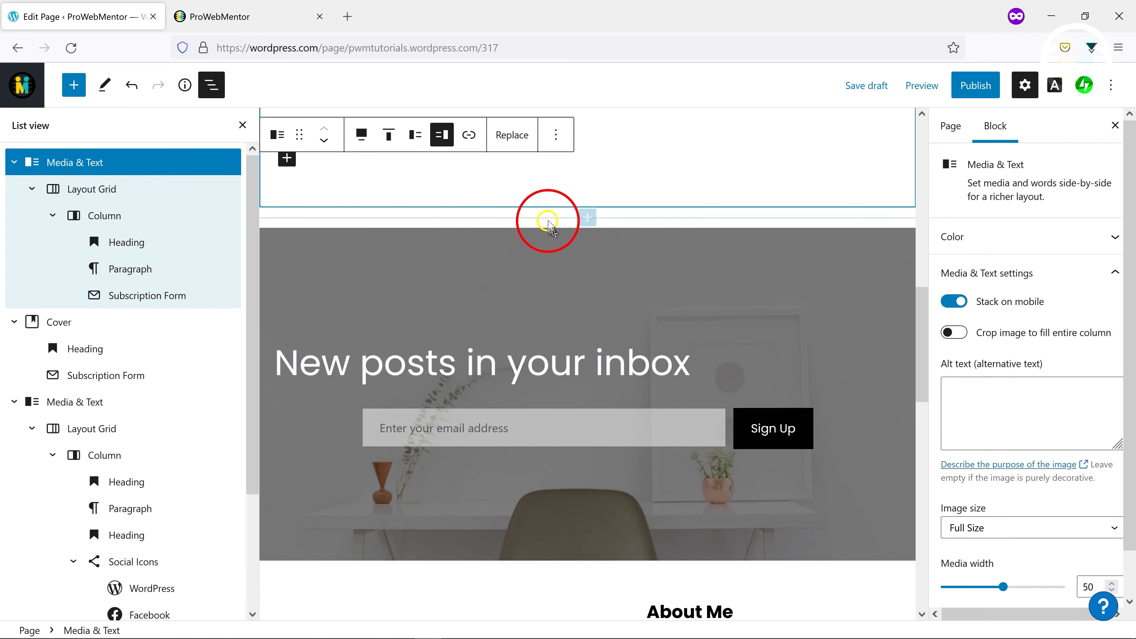
Remove the "New posts in your inbox" Cover block from the page
{"action": "left_click", "coordinate": [553, 220]}
{"action": "scroll", "coordinate": [537, 250], "scroll_direction": "up", "scroll_amount": 4}
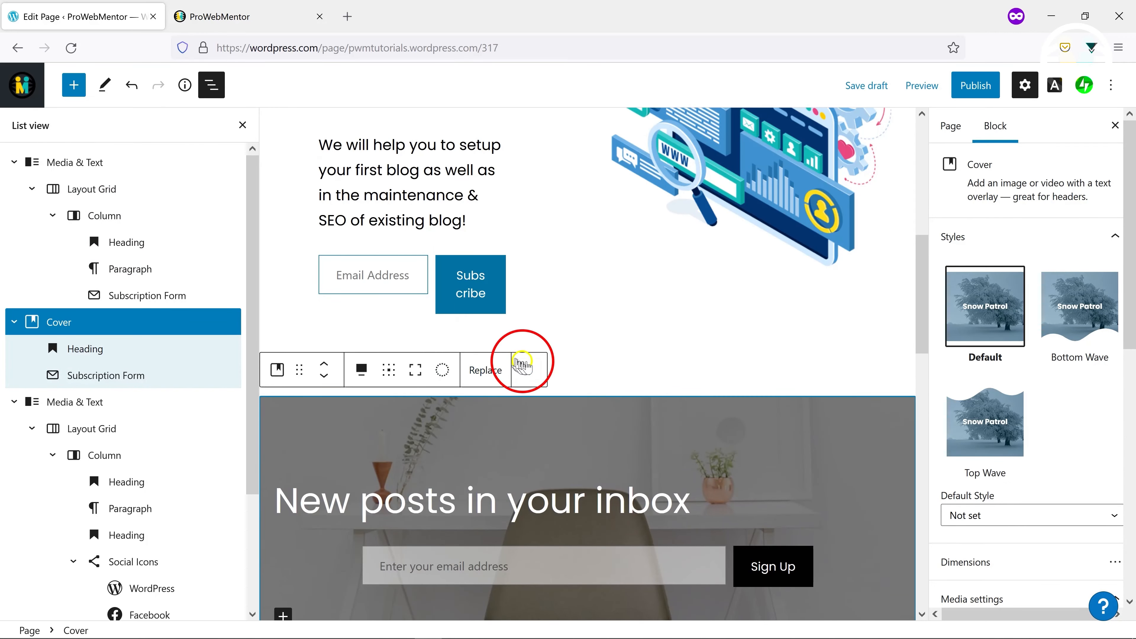
{"action": "left_click", "coordinate": [523, 364]}
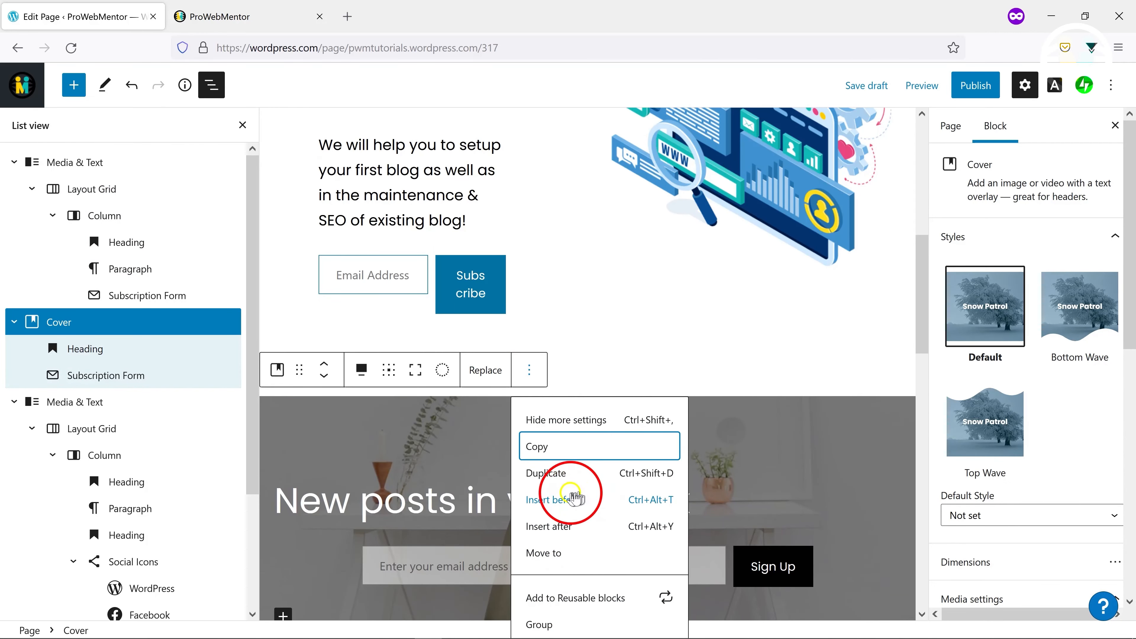
{"action": "scroll", "coordinate": [762, 477], "scroll_direction": "down", "scroll_amount": 5}
{"action": "left_click", "coordinate": [545, 520]}
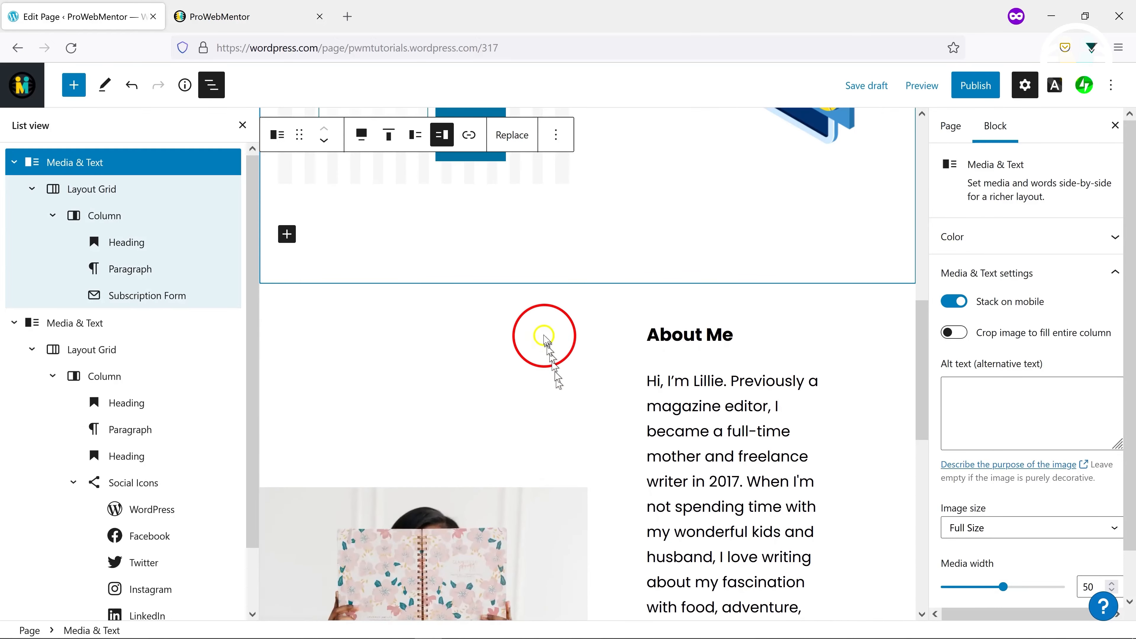
Examine the "Latest Guides & Articles" section on the reference ProWebMentor site and return to the page editor
{"action": "left_click", "coordinate": [250, 16]}
{"action": "scroll", "coordinate": [469, 266], "scroll_direction": "down", "scroll_amount": 5}
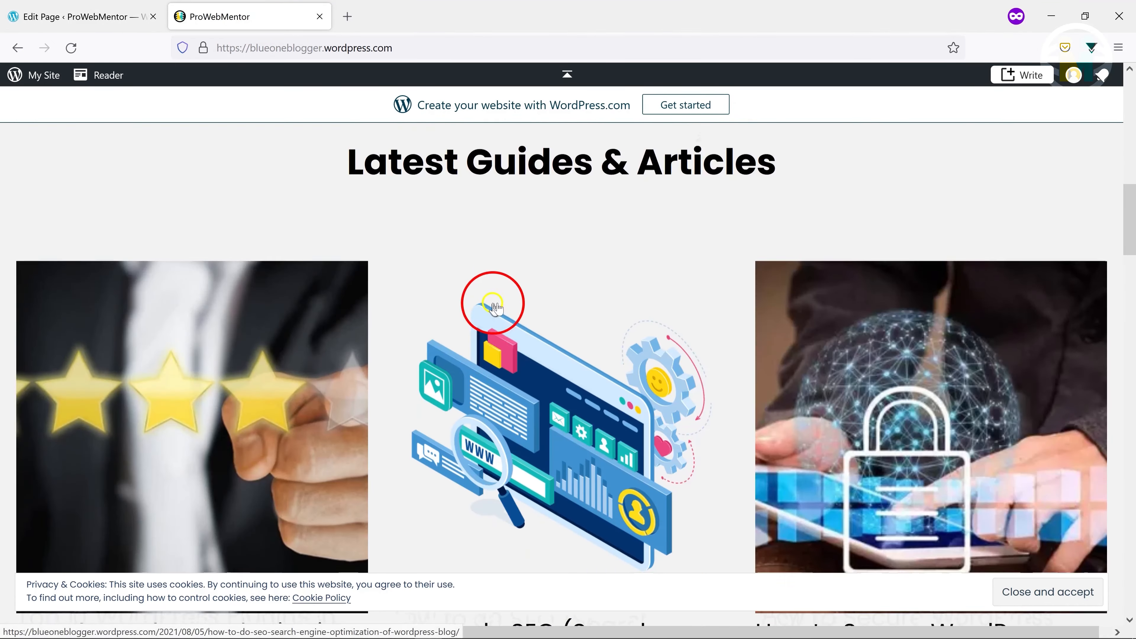
{"action": "scroll", "coordinate": [403, 313], "scroll_direction": "up", "scroll_amount": 3}
{"action": "left_click_drag", "start_coordinate": [339, 402], "coordinate": [801, 384]}
{"action": "scroll", "coordinate": [773, 380], "scroll_direction": "down", "scroll_amount": 10}
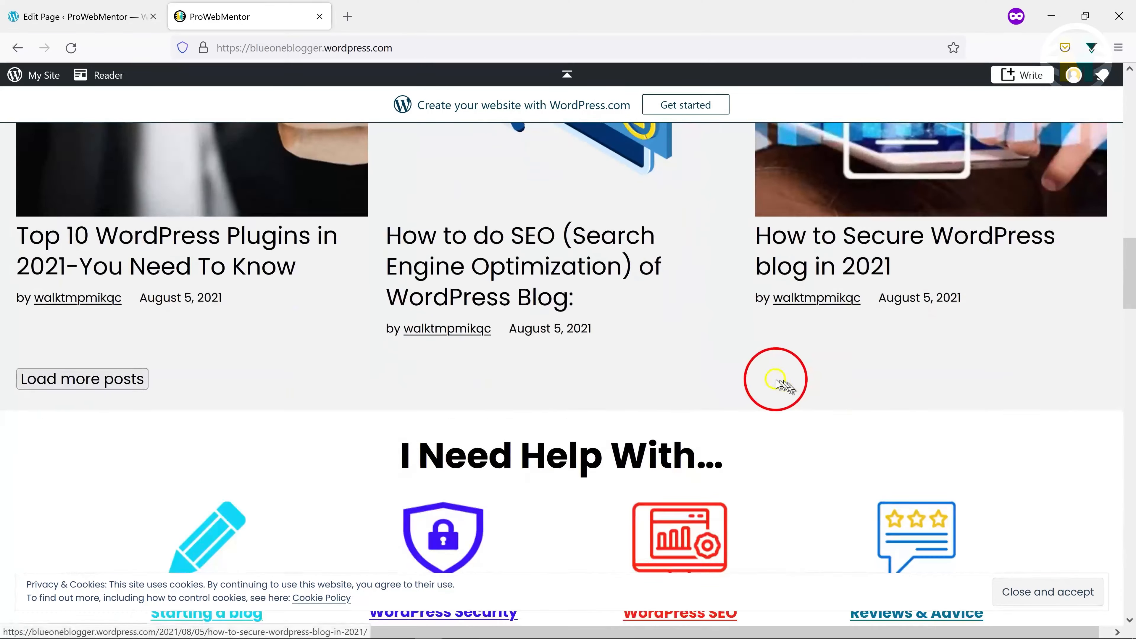
{"action": "scroll", "coordinate": [740, 375], "scroll_direction": "up", "scroll_amount": 5}
{"action": "left_click", "coordinate": [85, 17]}
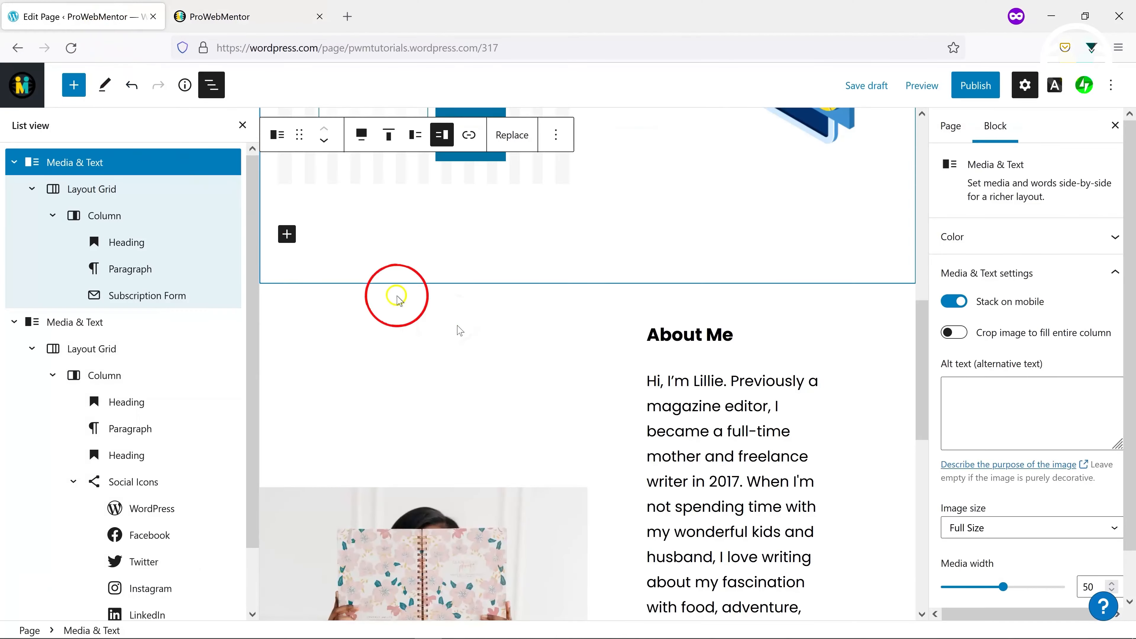
Open the site's Pages list in a new browser tab and open the Blog page for editing
{"action": "left_click", "coordinate": [33, 79]}
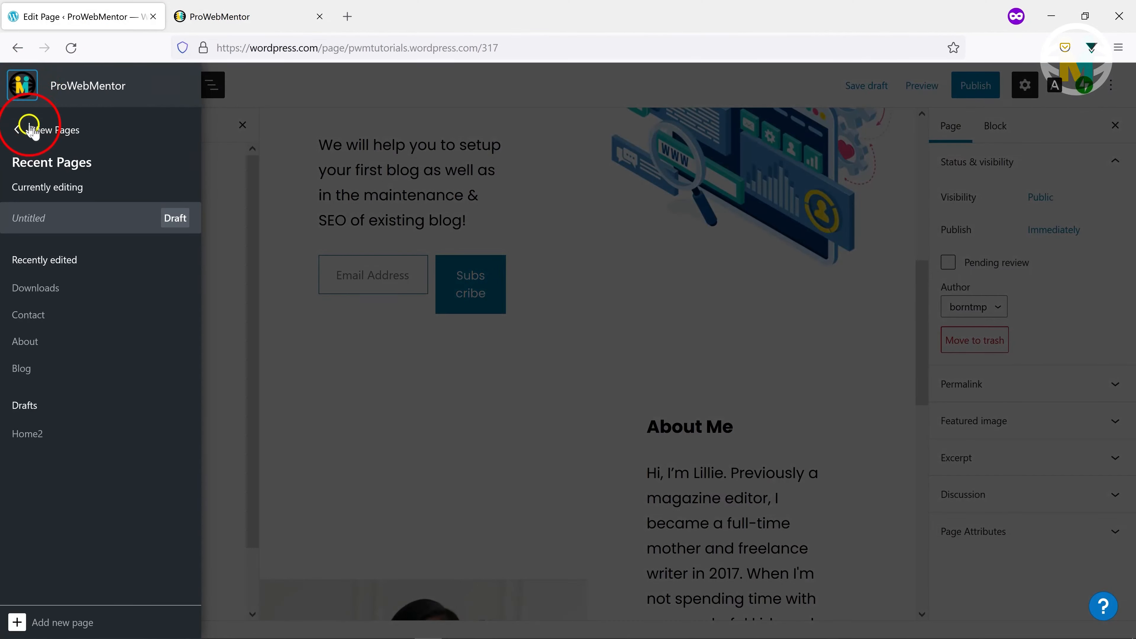
{"action": "right_click", "coordinate": [55, 134]}
{"action": "left_click", "coordinate": [89, 142]}
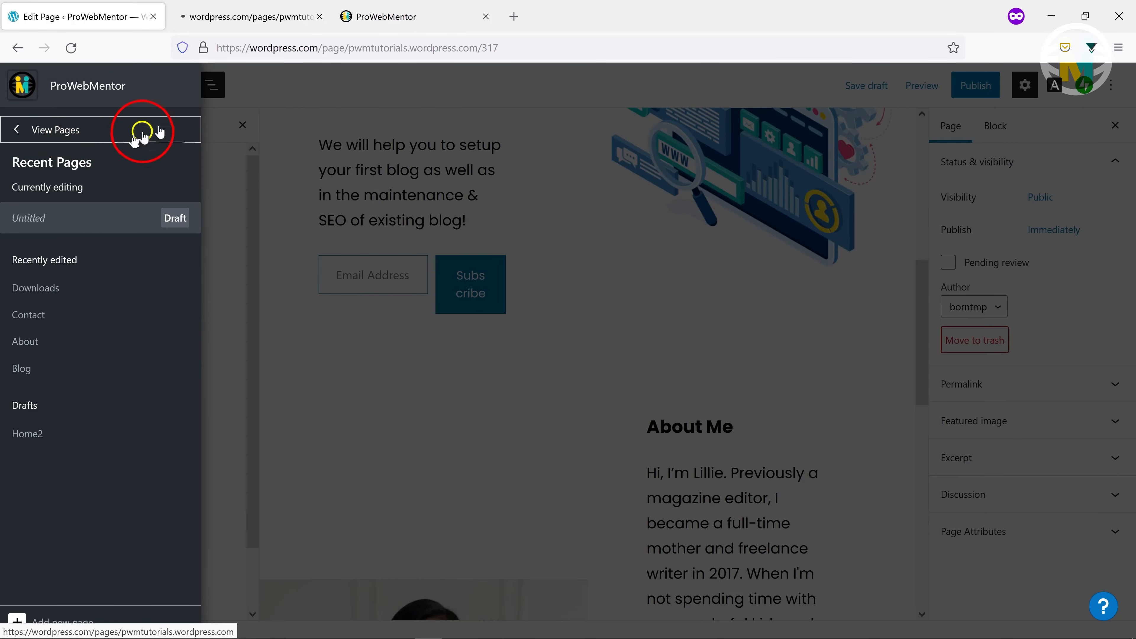
{"action": "left_click", "coordinate": [244, 18]}
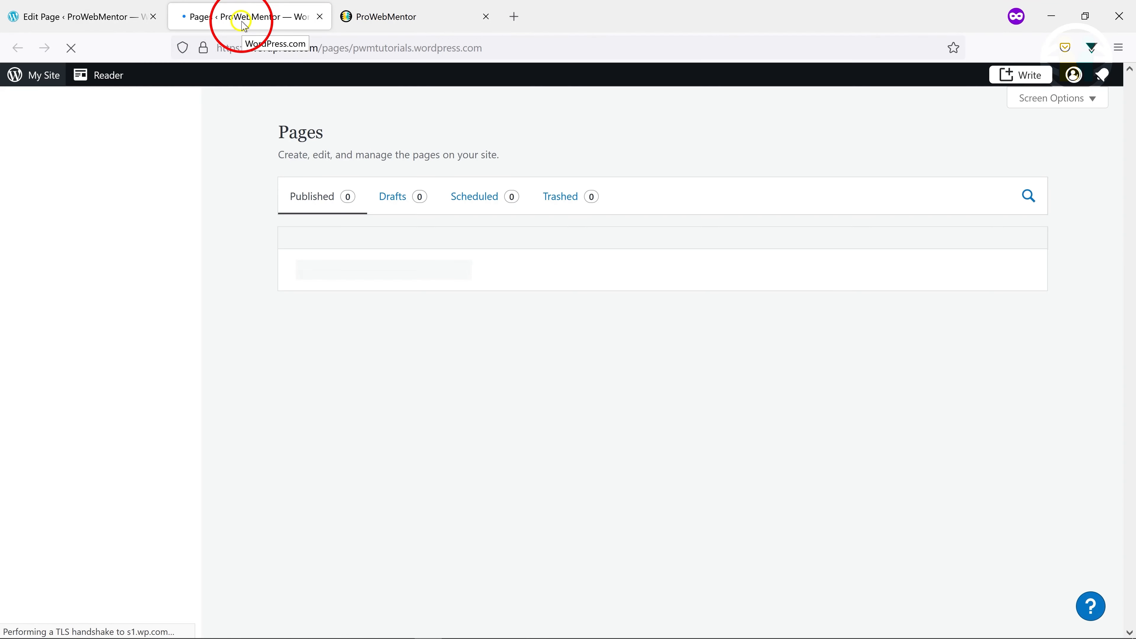
{"action": "left_click", "coordinate": [291, 213]}
{"action": "left_click", "coordinate": [312, 465]}
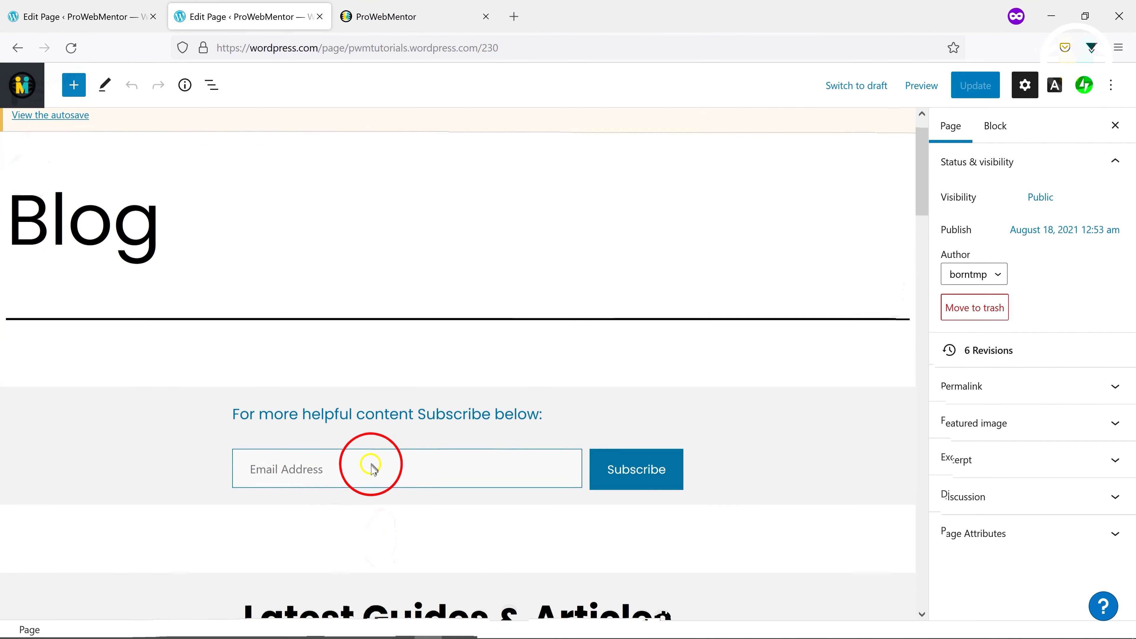
Copy the whole "Latest Guides & Articles" Group block from the Blog page
{"action": "scroll", "coordinate": [330, 469], "scroll_direction": "down", "scroll_amount": 10}
{"action": "scroll", "coordinate": [429, 456], "scroll_direction": "up", "scroll_amount": 5}
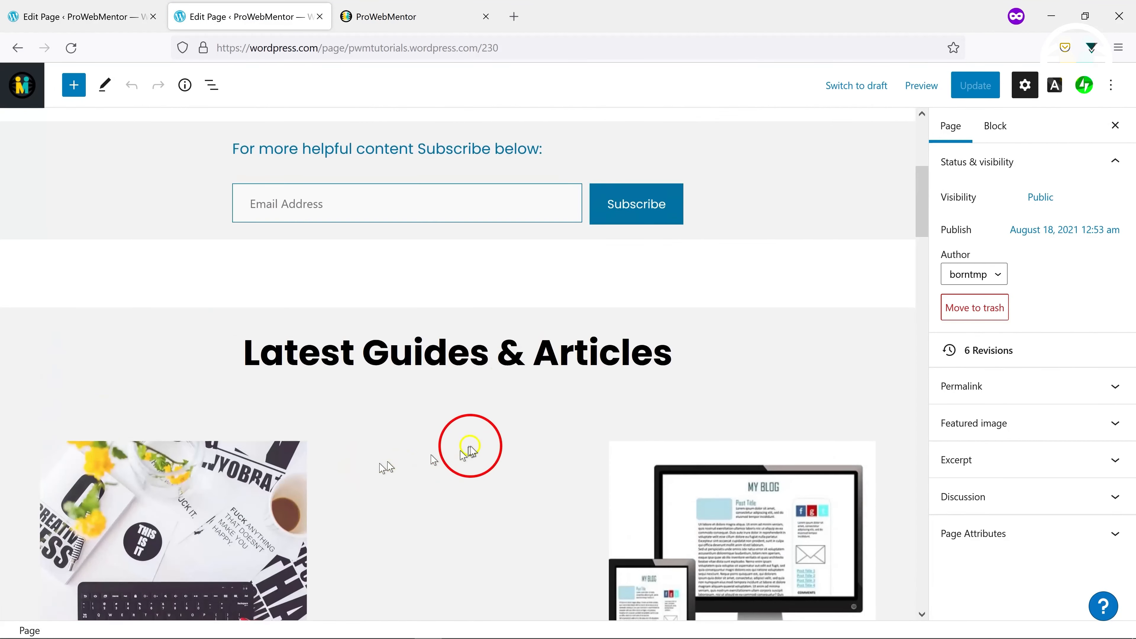
{"action": "left_click", "coordinate": [476, 318]}
{"action": "left_click", "coordinate": [211, 85]}
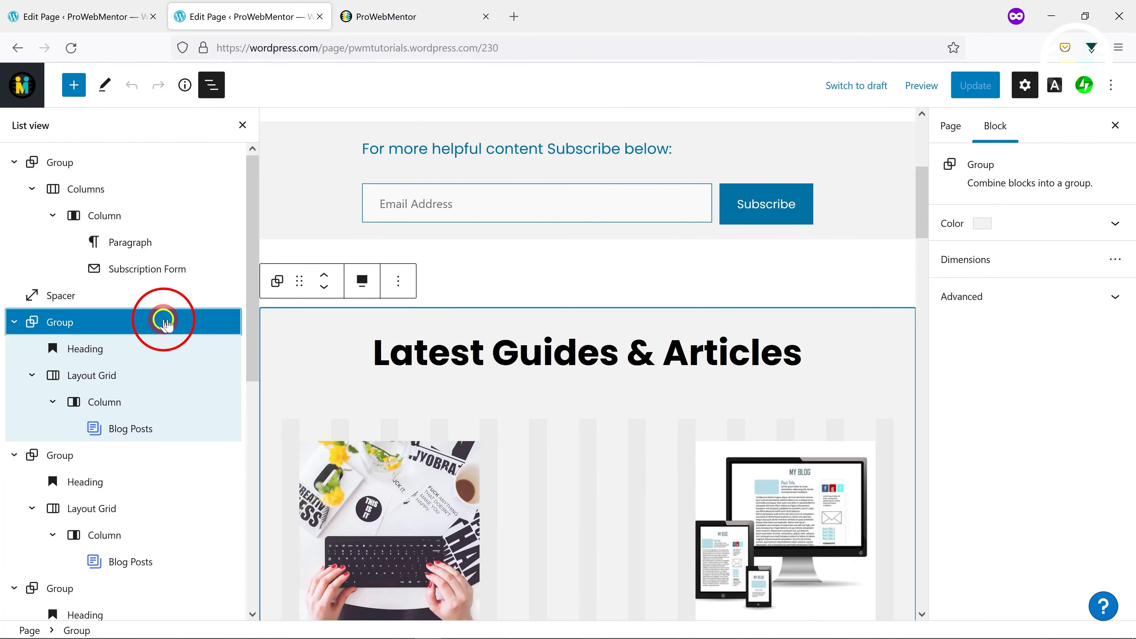
{"action": "left_click", "coordinate": [398, 281]}
{"action": "left_click", "coordinate": [423, 357]}
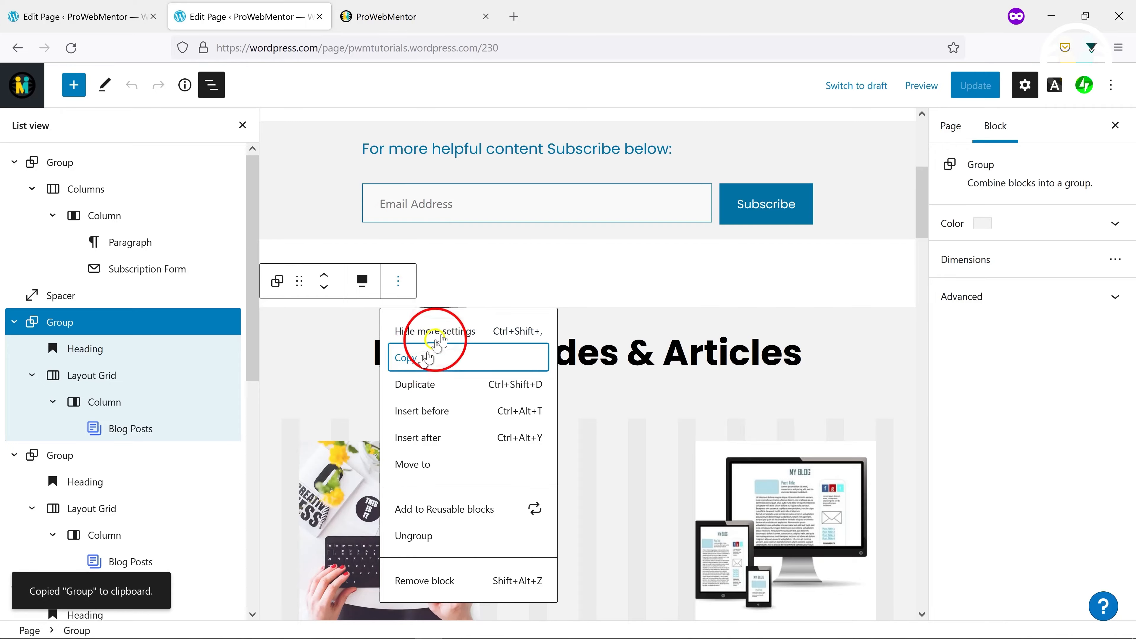
Paste the copied group at the end of the new home page and move it up above the "About Me" section
{"action": "left_click", "coordinate": [67, 16]}
{"action": "left_click", "coordinate": [463, 404]}
{"action": "scroll", "coordinate": [497, 380], "scroll_direction": "down", "scroll_amount": 1}
{"action": "left_click", "coordinate": [540, 353]}
{"action": "left_click", "coordinate": [553, 436]}
{"action": "scroll", "coordinate": [568, 407], "scroll_direction": "down", "scroll_amount": 10}
{"action": "left_click", "coordinate": [431, 371]}
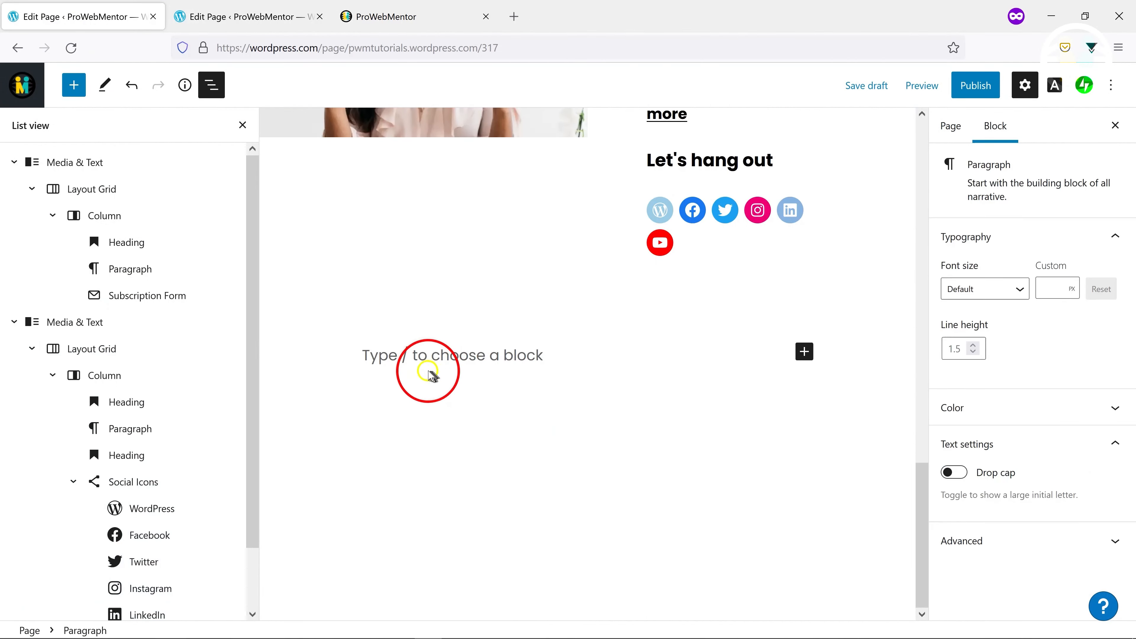
{"action": "key", "text": "ctrl+v"}
{"action": "left_click", "coordinate": [321, 308]}
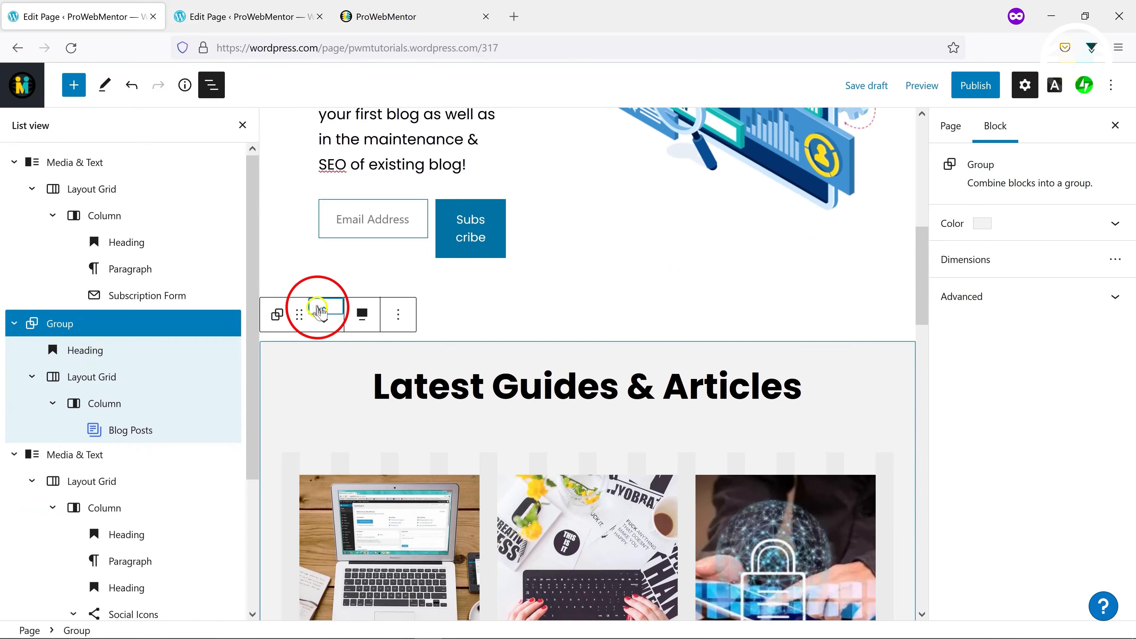
Review the end of the pasted group and examine the reference site's "I Need Help With…" section that follows the blog posts
{"action": "scroll", "coordinate": [516, 367], "scroll_direction": "down", "scroll_amount": 5}
{"action": "scroll", "coordinate": [519, 383], "scroll_direction": "down", "scroll_amount": 10}
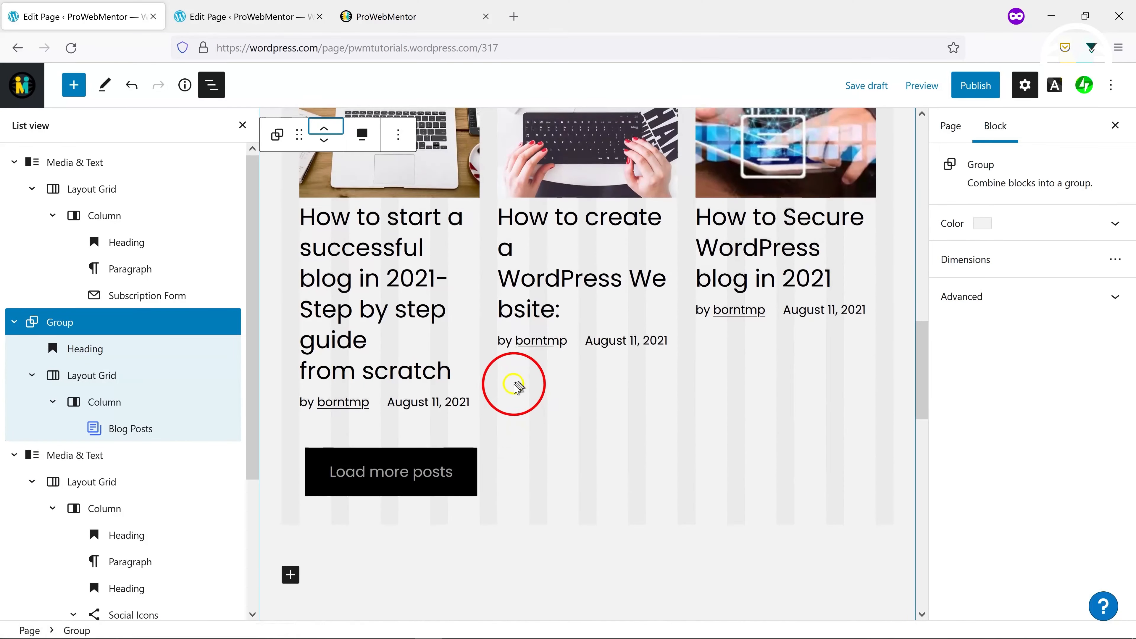
{"action": "left_click", "coordinate": [304, 17]}
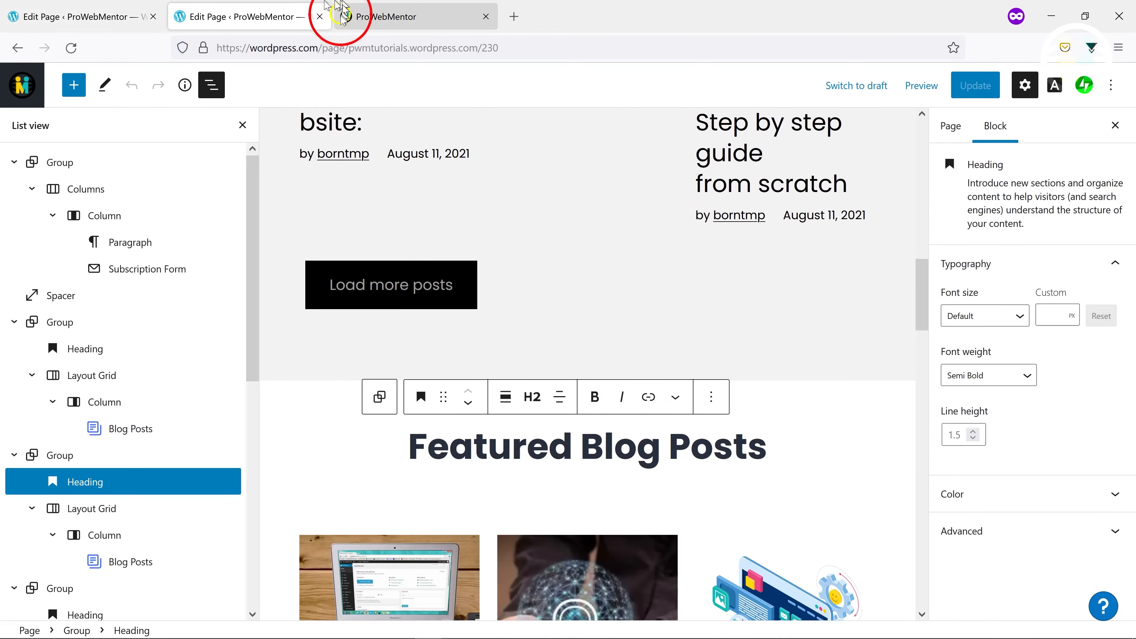
{"action": "left_click", "coordinate": [372, 16]}
{"action": "scroll", "coordinate": [521, 316], "scroll_direction": "down", "scroll_amount": 5}
{"action": "scroll", "coordinate": [524, 317], "scroll_direction": "down", "scroll_amount": 5}
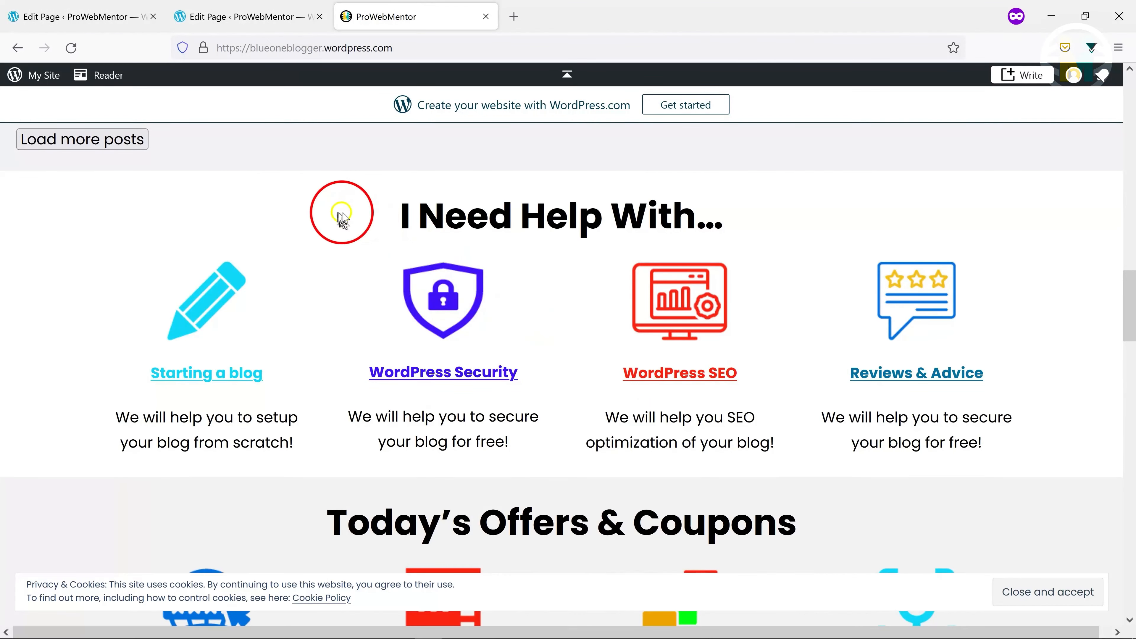
{"action": "left_click_drag", "start_coordinate": [342, 219], "coordinate": [801, 233]}
{"action": "scroll", "coordinate": [728, 342], "scroll_direction": "down", "scroll_amount": 6}
{"action": "scroll", "coordinate": [728, 342], "scroll_direction": "up", "scroll_amount": 6}
{"action": "left_click", "coordinate": [84, 16]}
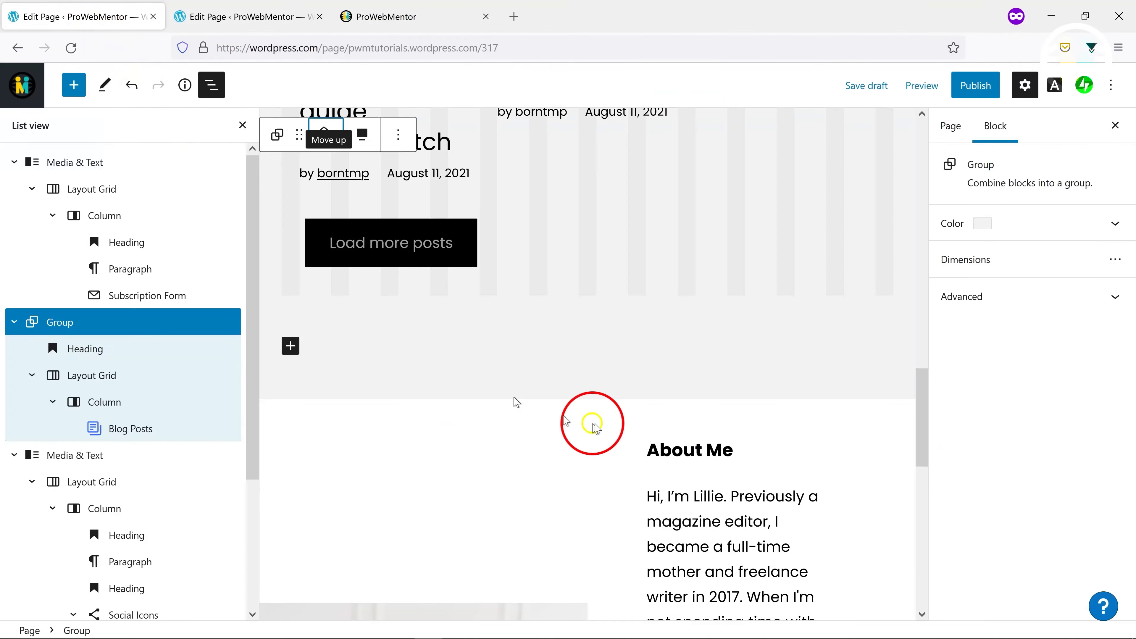
Insert a Columns block with the one-column (100) layout between the "Latest Guides & Articles" group and the "About Me" section
{"action": "scroll", "coordinate": [585, 403], "scroll_direction": "down", "scroll_amount": 5}
{"action": "scroll", "coordinate": [564, 325], "scroll_direction": "up", "scroll_amount": 5}
{"action": "left_click", "coordinate": [583, 299]}
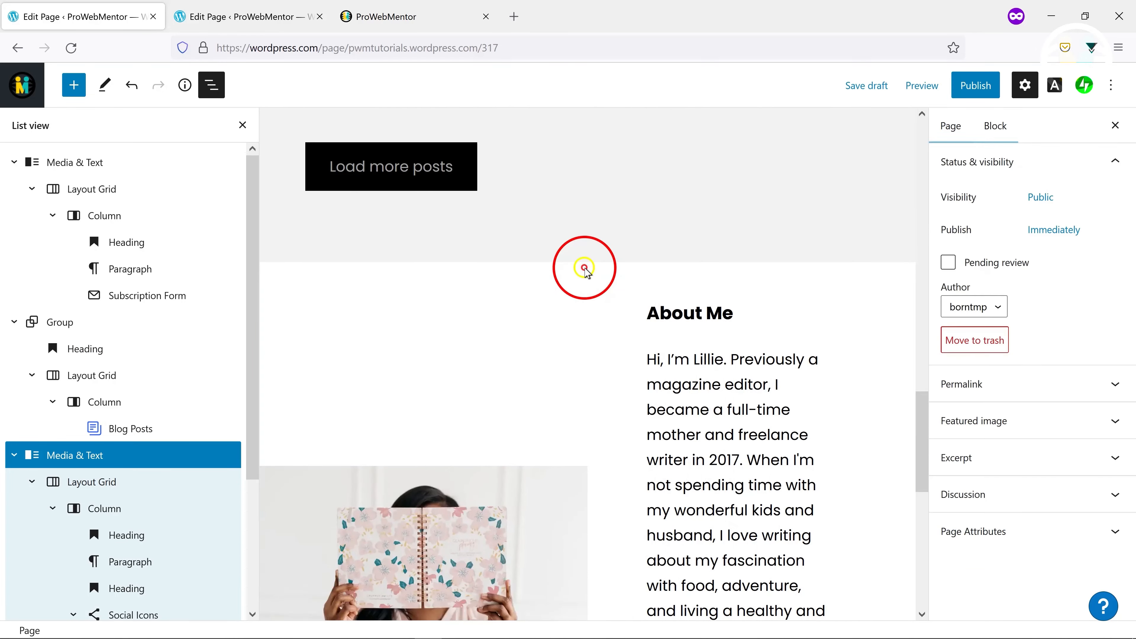
{"action": "left_click", "coordinate": [587, 271]}
{"action": "left_click", "coordinate": [581, 467]}
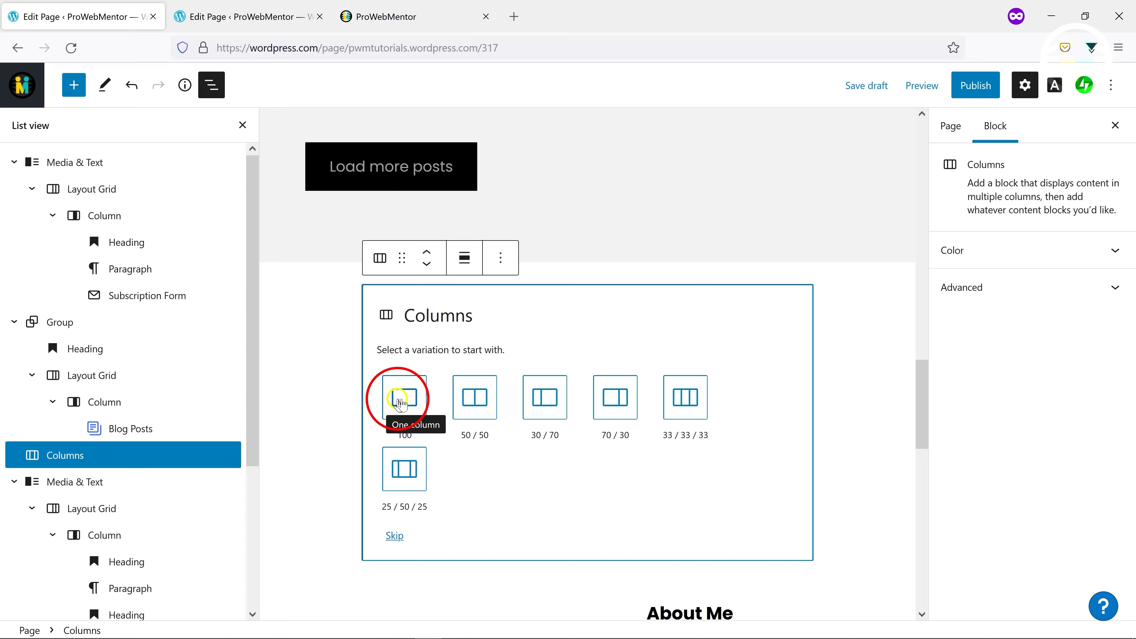
{"action": "left_click", "coordinate": [402, 399]}
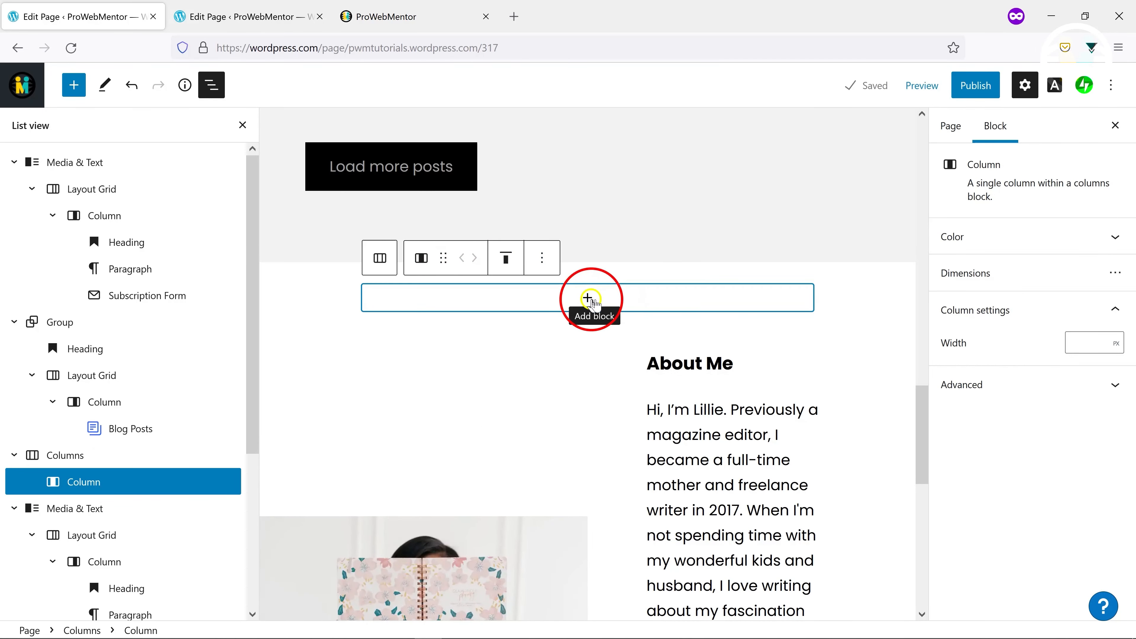
Insert an Image block in the new column with the light-blue pencil icon from the media library and align it to the center
{"action": "left_click", "coordinate": [589, 298]}
{"action": "left_click", "coordinate": [586, 505]}
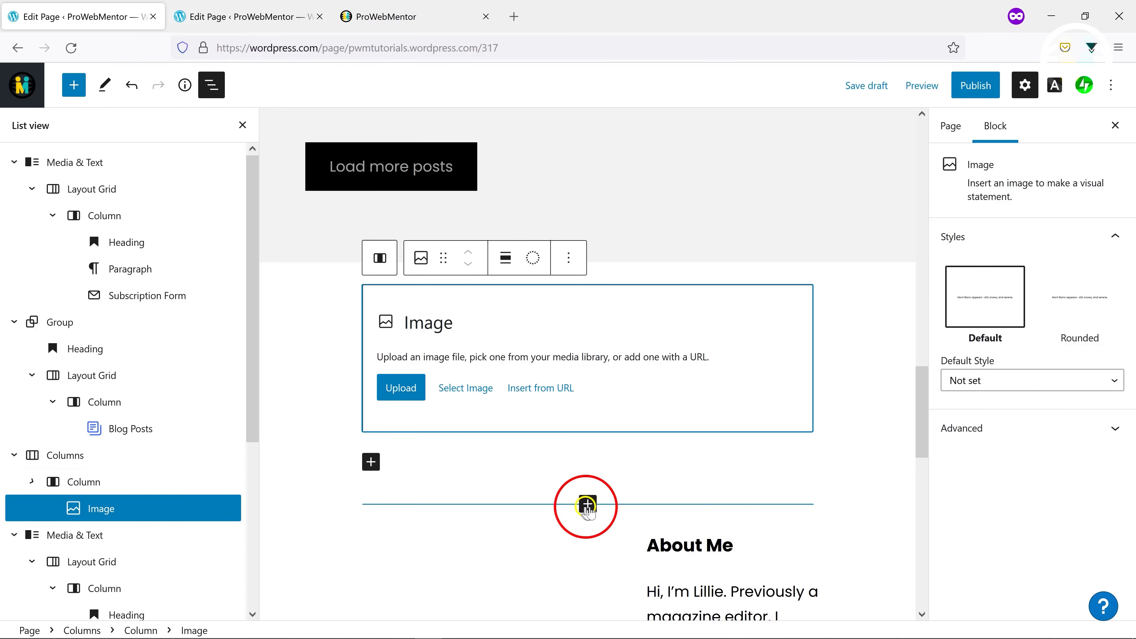
{"action": "left_click", "coordinate": [465, 387]}
{"action": "left_click", "coordinate": [504, 442]}
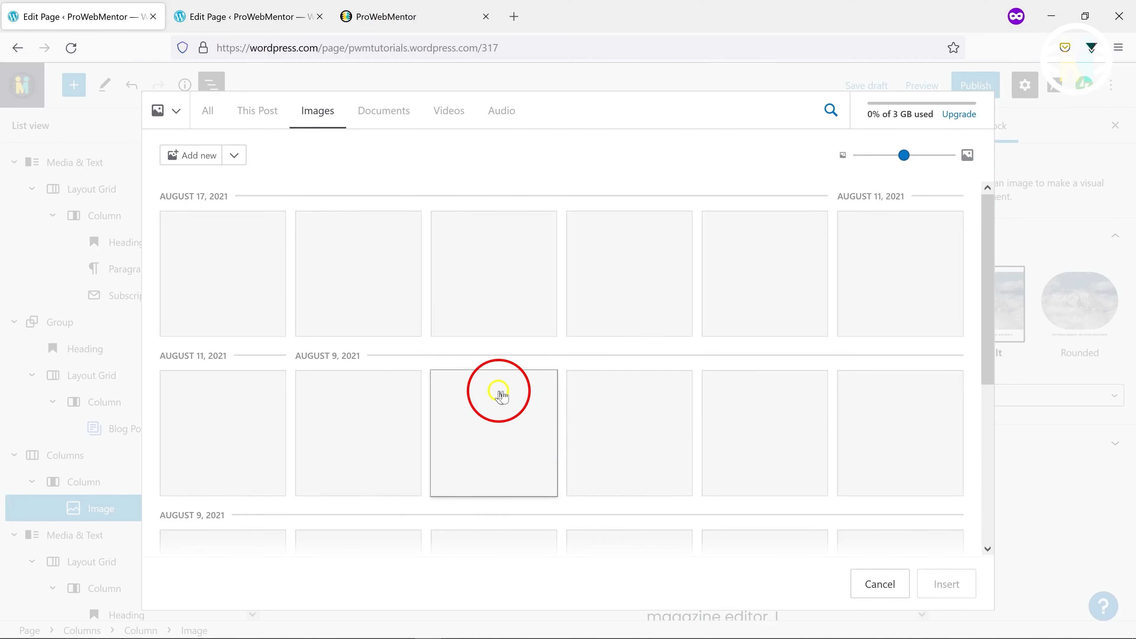
{"action": "scroll", "coordinate": [500, 395], "scroll_direction": "down", "scroll_amount": 4}
{"action": "left_click", "coordinate": [492, 411]}
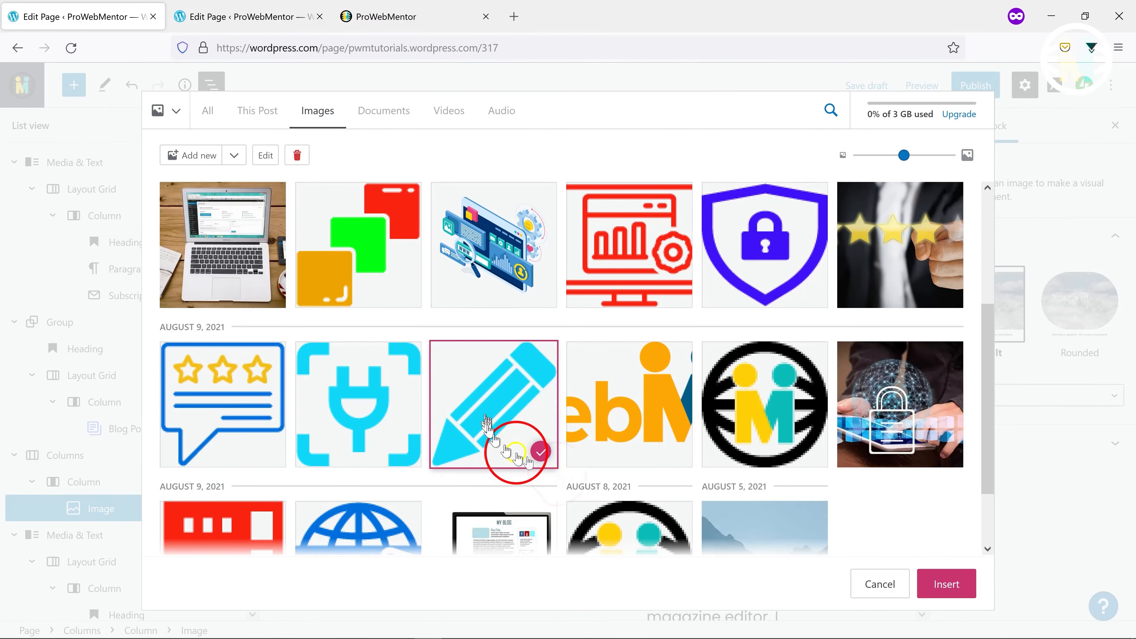
{"action": "left_click", "coordinate": [925, 582]}
{"action": "left_click", "coordinate": [532, 257]}
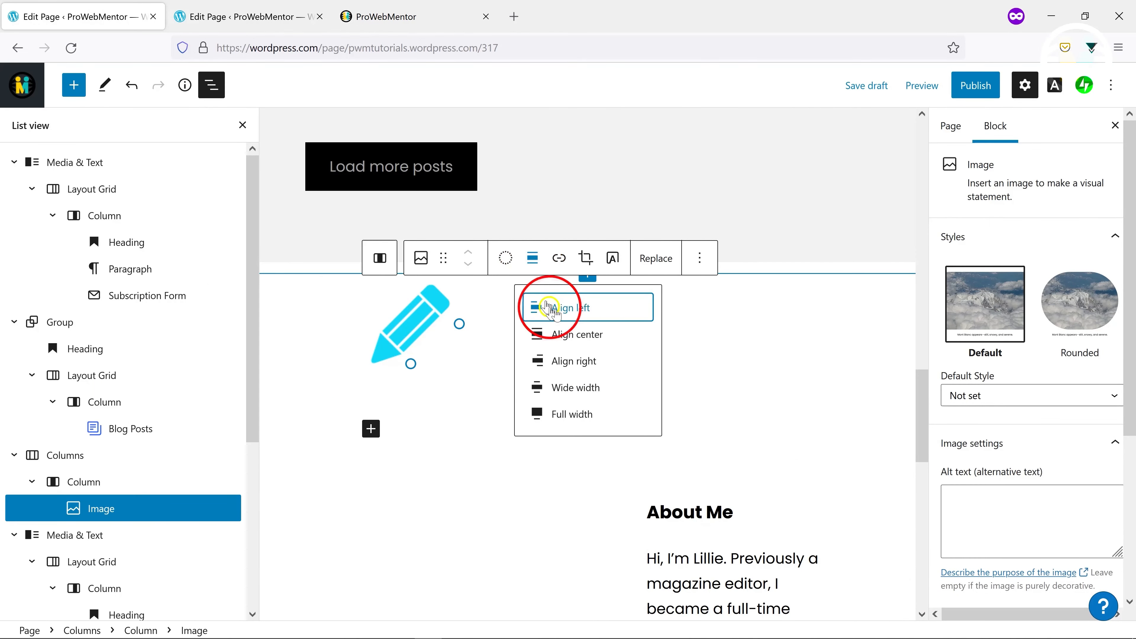
{"action": "left_click", "coordinate": [543, 335]}
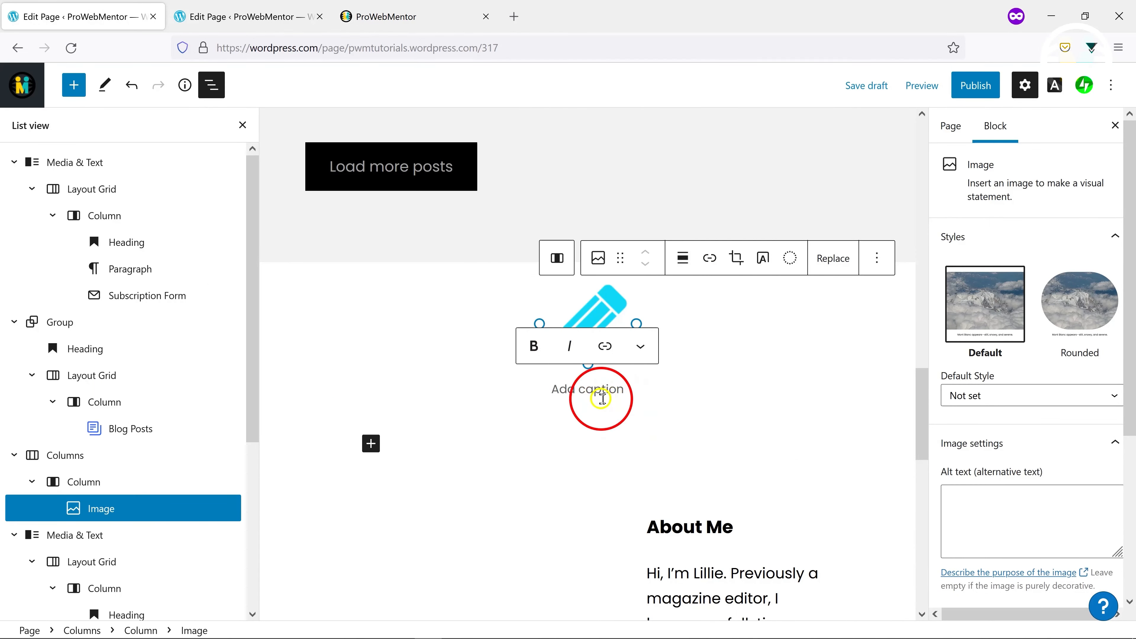
Start a new block below the pencil image and copy the "Starting a blog" text from the reference site's "I Need Help With…" section
{"action": "key", "text": "Return"}
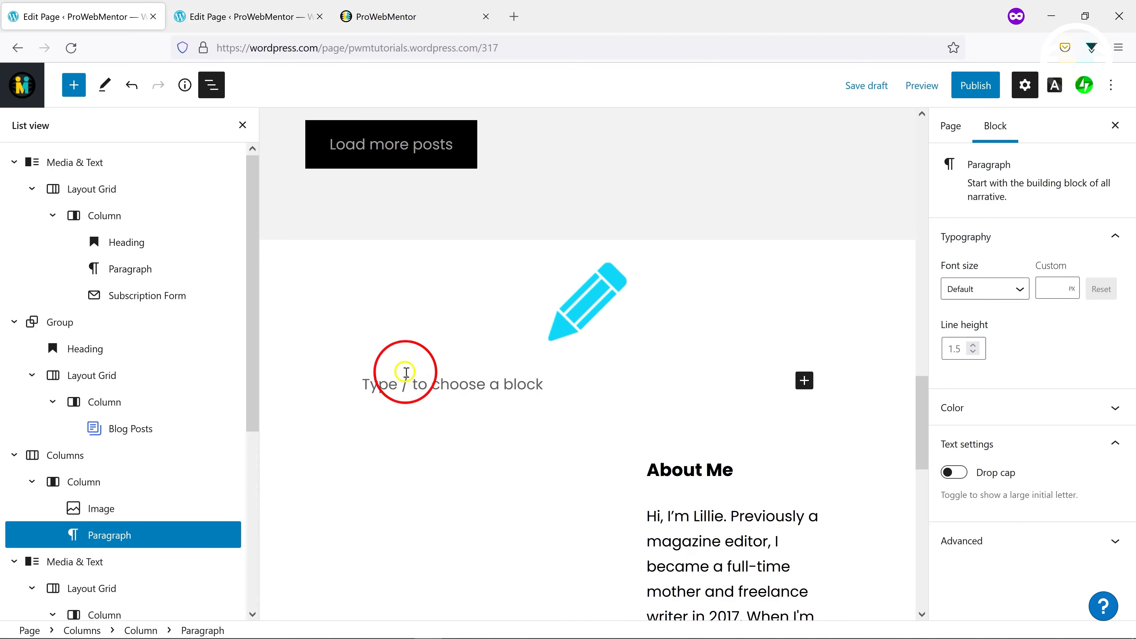
{"action": "left_click", "coordinate": [251, 19]}
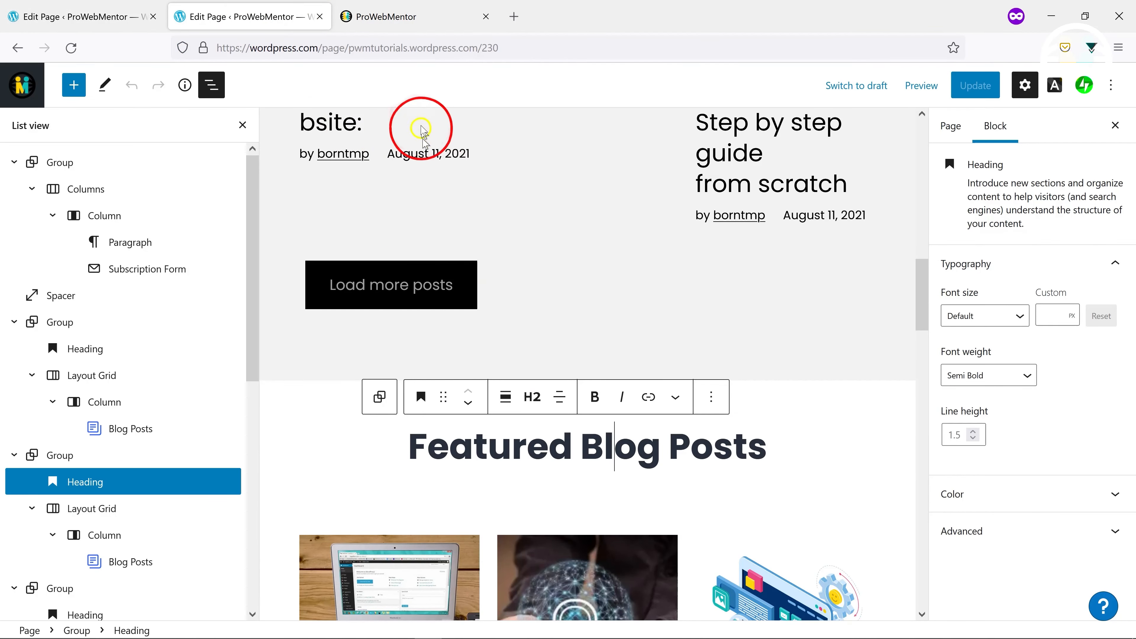
{"action": "left_click", "coordinate": [391, 18]}
{"action": "scroll", "coordinate": [313, 291], "scroll_direction": "down", "scroll_amount": 2}
{"action": "left_click_drag", "start_coordinate": [288, 310], "coordinate": [125, 291]}
{"action": "key", "text": "ctrl+c"}
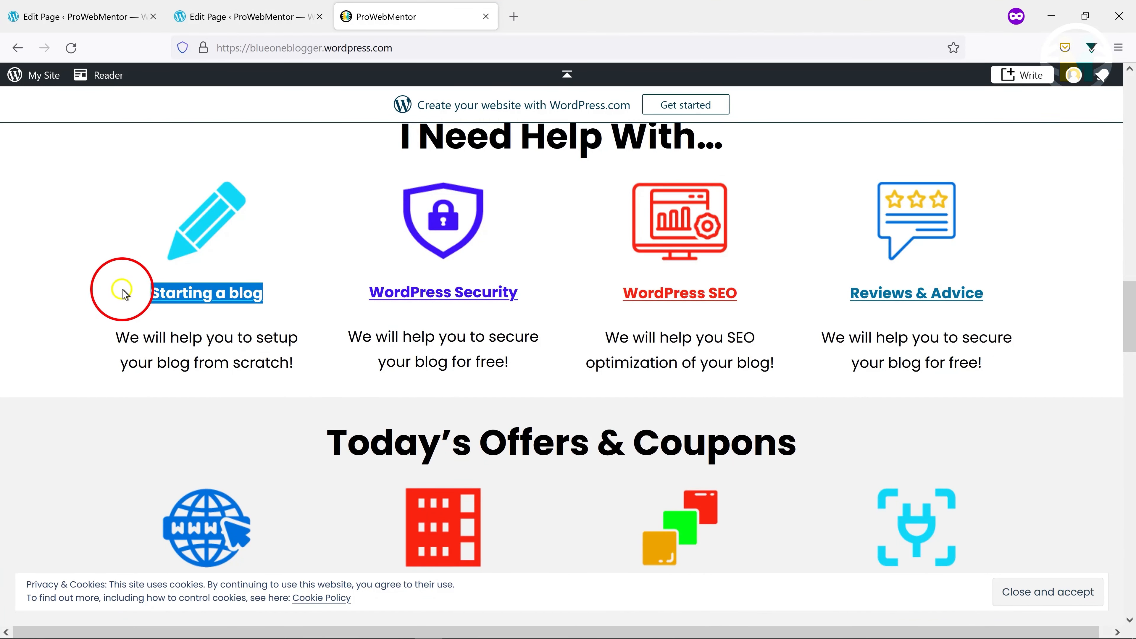
Insert an H3 Heading block below the pencil image on the new home page and paste "Starting a blog" into it
{"action": "left_click", "coordinate": [99, 20]}
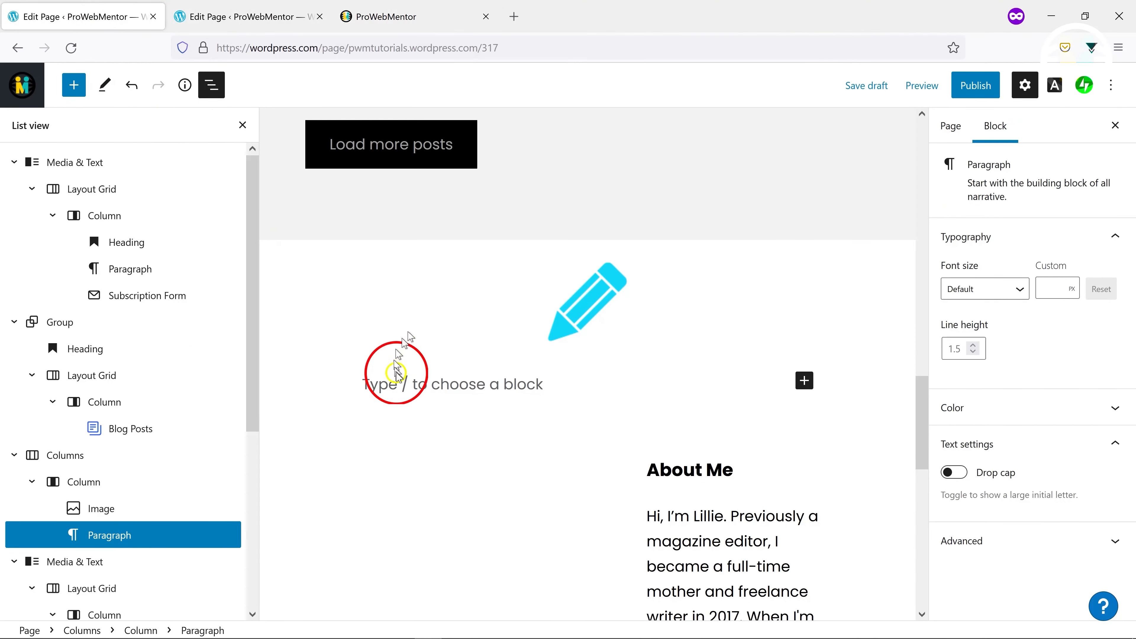
{"action": "left_click", "coordinate": [807, 382]}
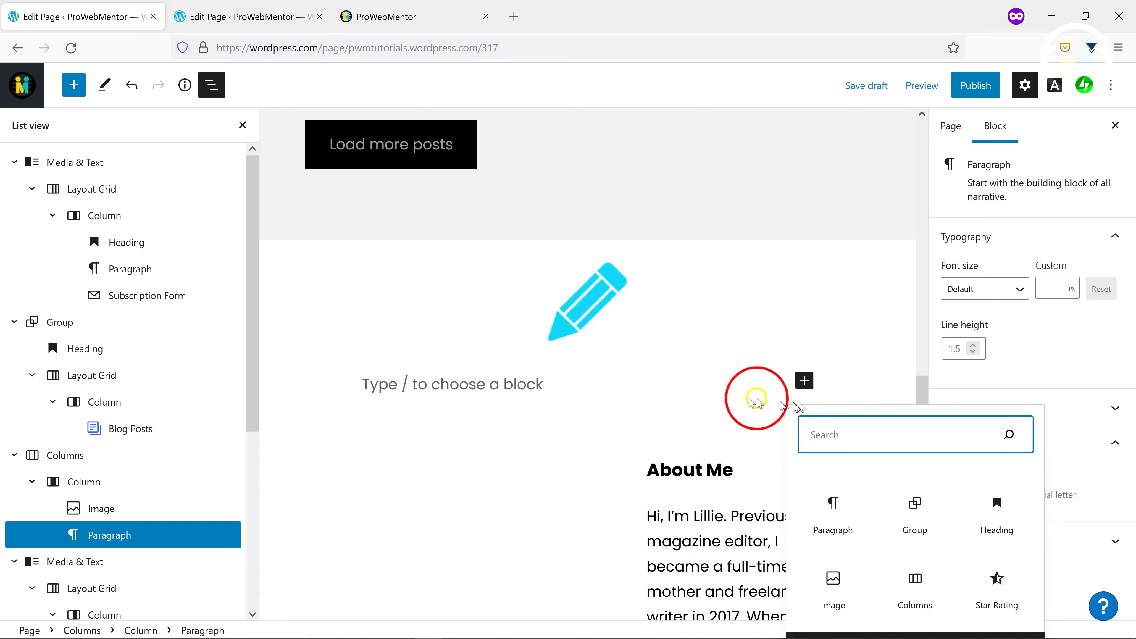
{"action": "left_click", "coordinate": [989, 515]}
{"action": "left_click", "coordinate": [532, 344]}
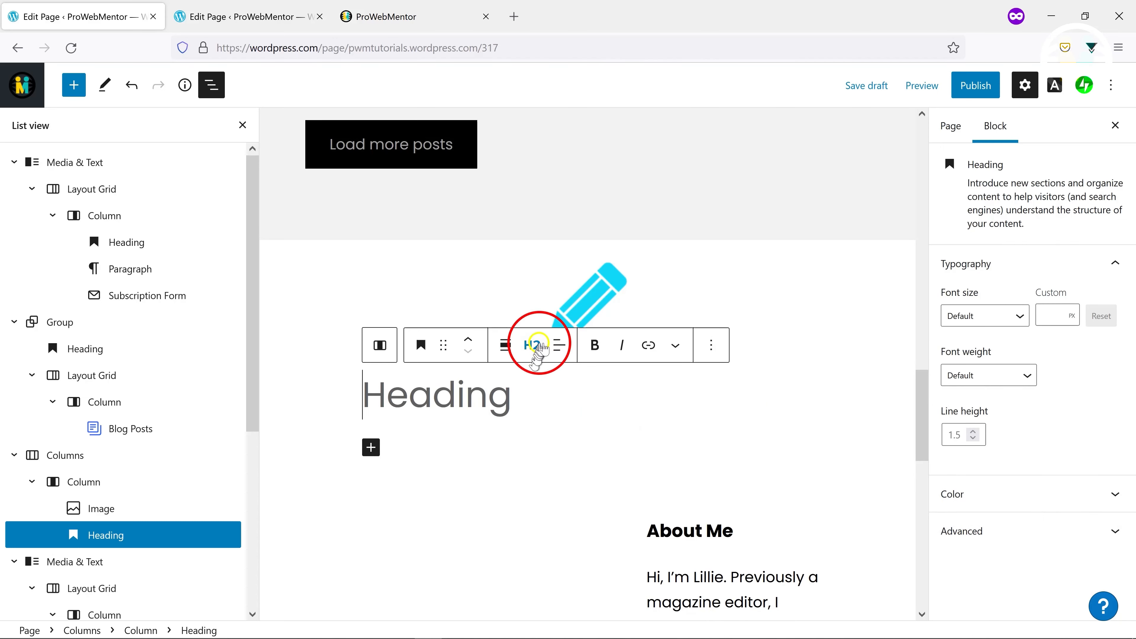
{"action": "left_click", "coordinate": [603, 389]}
{"action": "key", "text": "ctrl+v"}
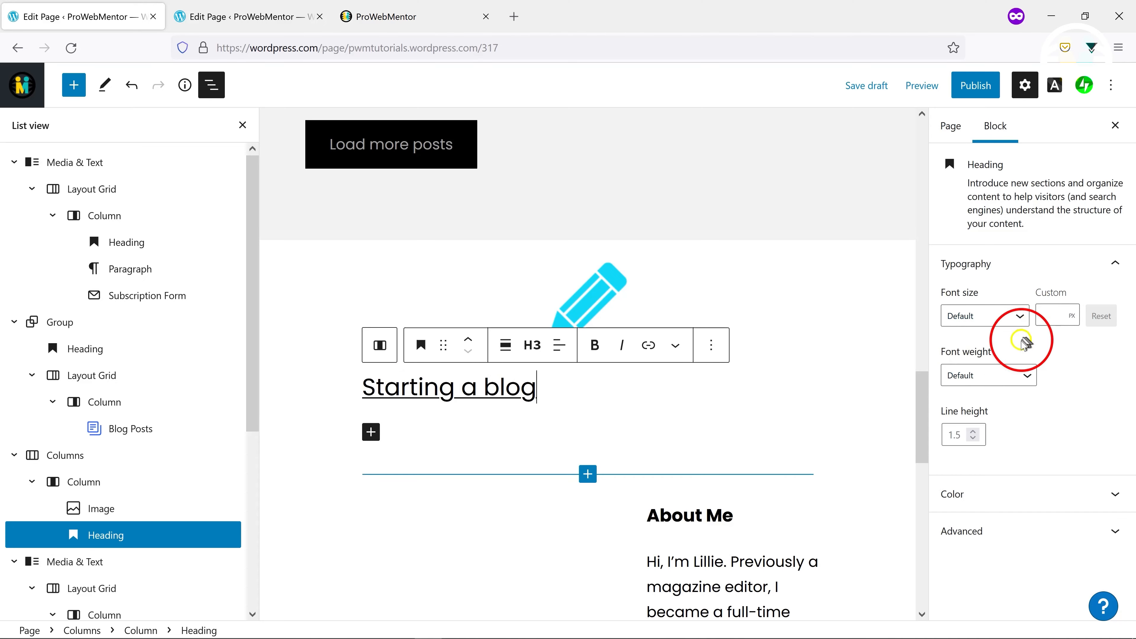
Set the "Starting a blog" heading to Normal font size and Semi Bold weight, and center its text
{"action": "left_click", "coordinate": [1010, 323]}
{"action": "left_click", "coordinate": [974, 459]}
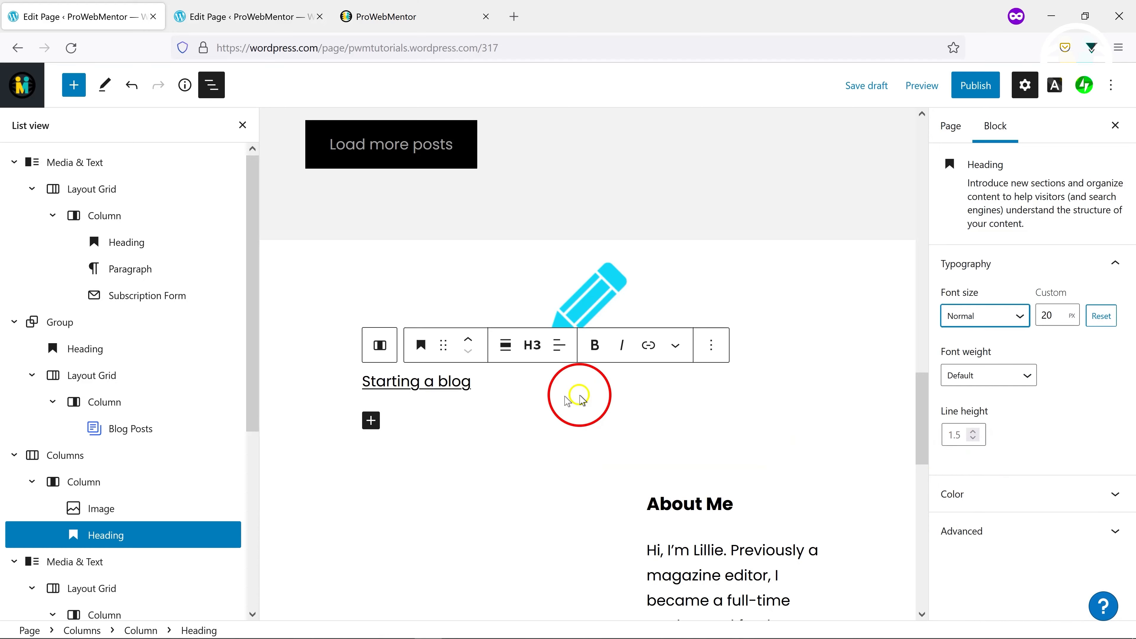
{"action": "left_click", "coordinate": [976, 375]}
{"action": "scroll", "coordinate": [986, 573], "scroll_direction": "down", "scroll_amount": 2}
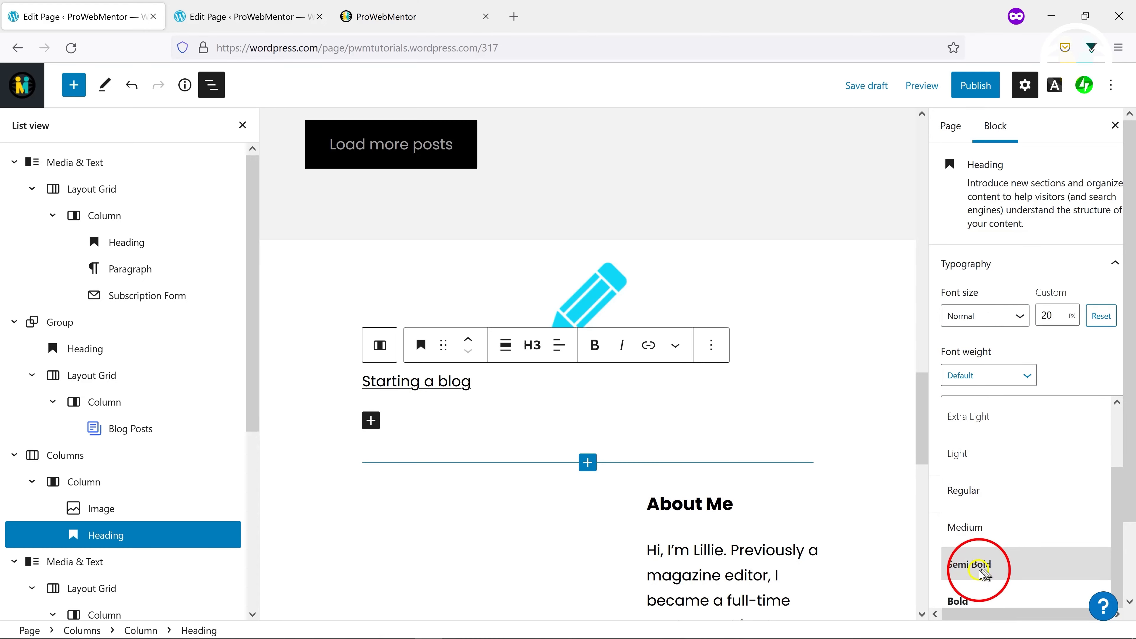
{"action": "left_click", "coordinate": [980, 568]}
{"action": "left_click", "coordinate": [563, 358]}
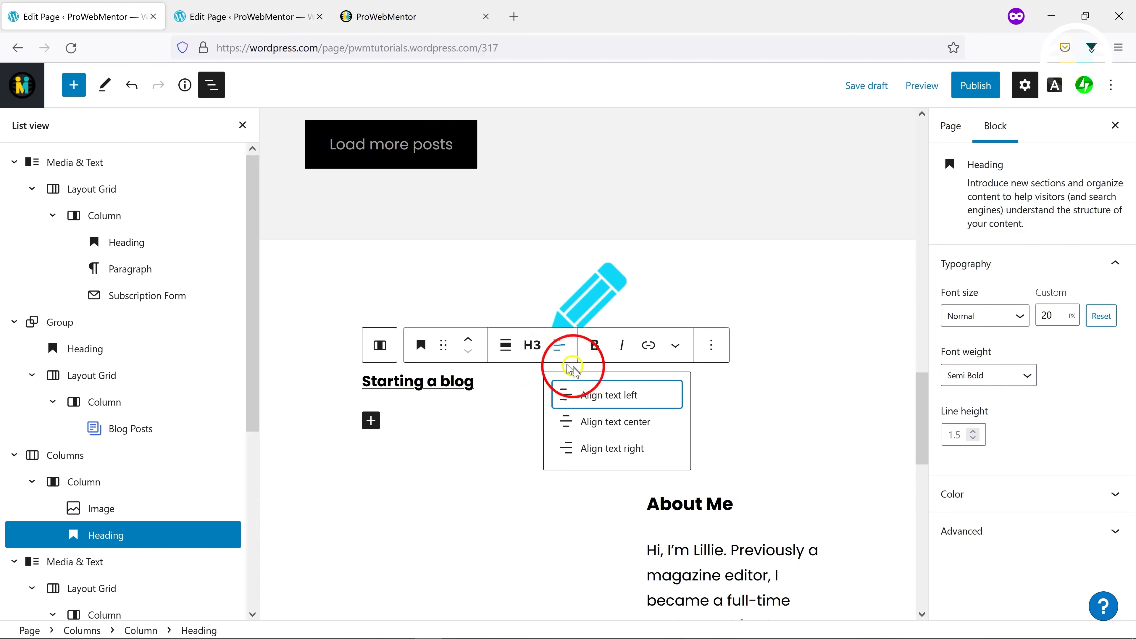
{"action": "left_click", "coordinate": [590, 419]}
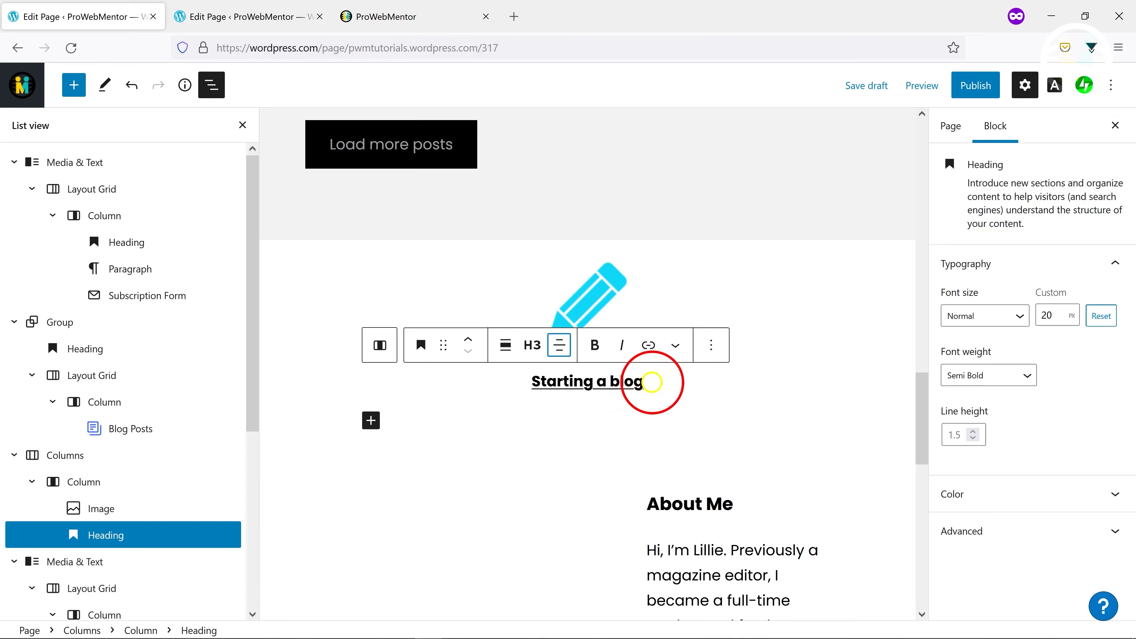
Add an empty paragraph below the heading and close the browser tab with the other page's editor
{"action": "key", "text": "Return"}
{"action": "left_click", "coordinate": [614, 380]}
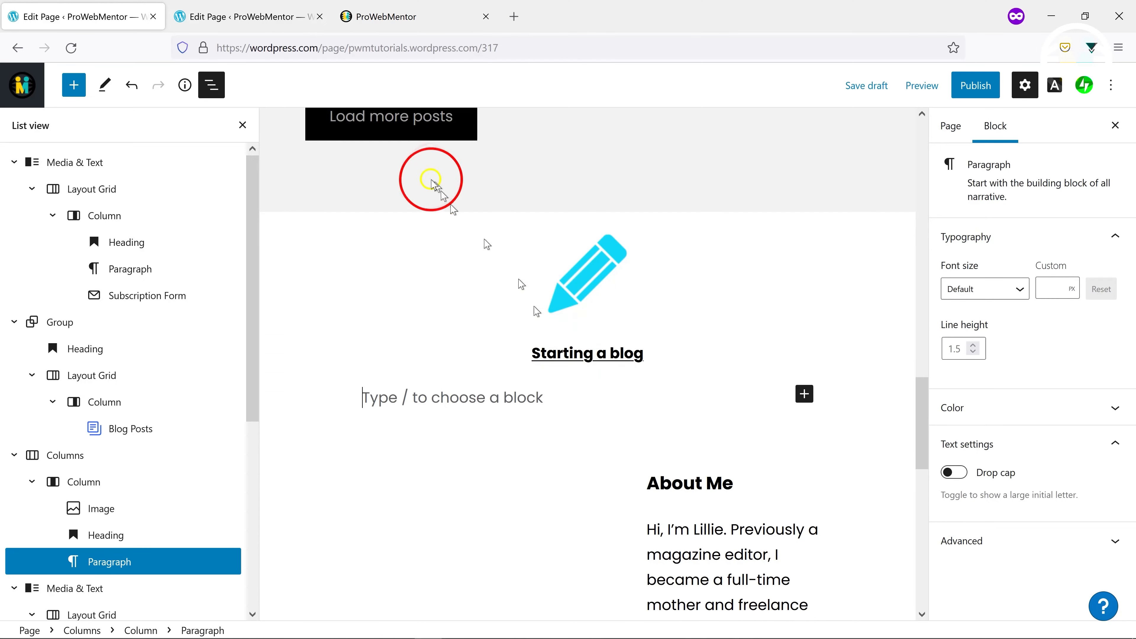
{"action": "left_click", "coordinate": [304, 16]}
{"action": "scroll", "coordinate": [467, 313], "scroll_direction": "down", "scroll_amount": 10}
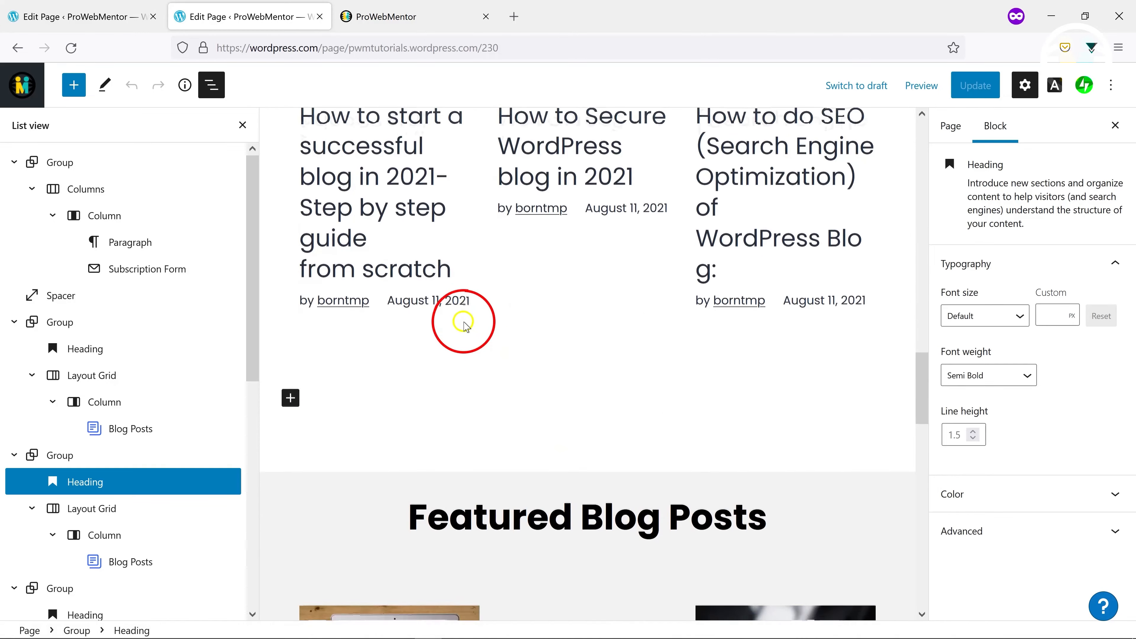
{"action": "scroll", "coordinate": [465, 324], "scroll_direction": "up", "scroll_amount": 5}
{"action": "left_click", "coordinate": [405, 18]}
{"action": "left_click", "coordinate": [319, 16]}
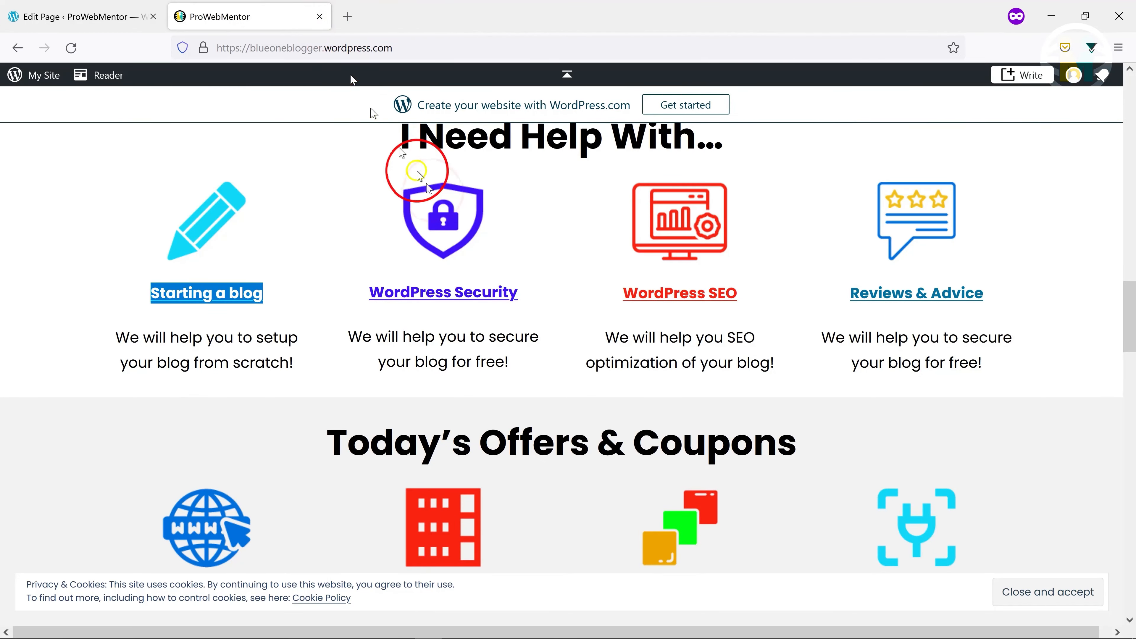
Copy the description "We will help you to setup your blog from scratch!" from the reference site
{"action": "scroll", "coordinate": [505, 313], "scroll_direction": "down", "scroll_amount": 5}
{"action": "scroll", "coordinate": [505, 400], "scroll_direction": "down", "scroll_amount": 2}
{"action": "scroll", "coordinate": [448, 396], "scroll_direction": "up", "scroll_amount": 8}
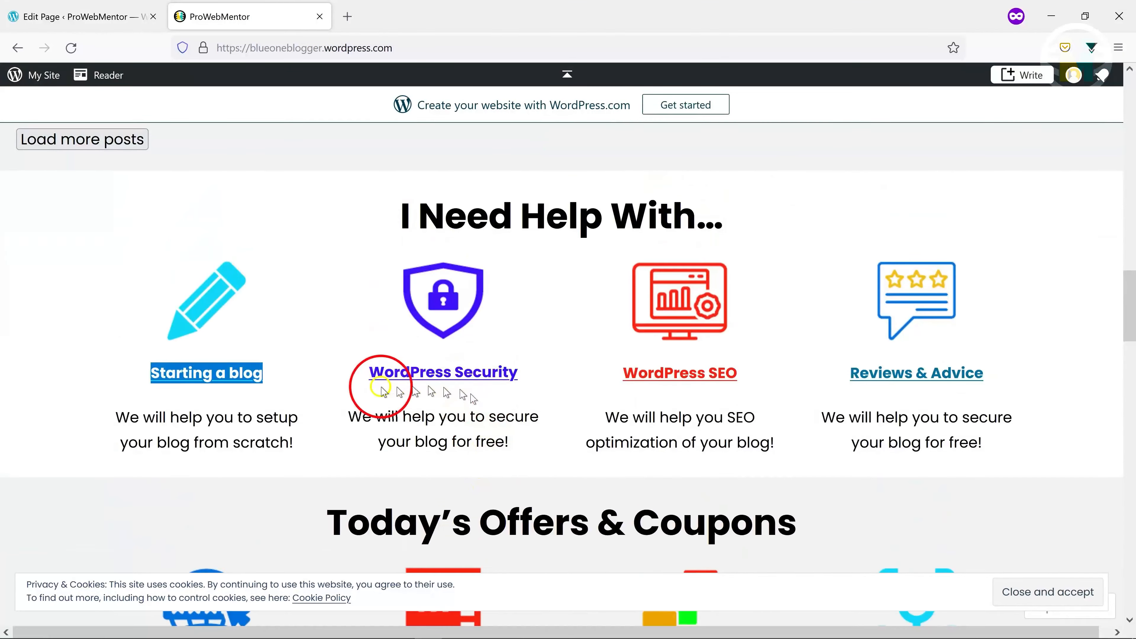
{"action": "mouse_move", "coordinate": [107, 412]}
{"action": "left_mouse_down"}
{"action": "mouse_move", "coordinate": [327, 454]}
{"action": "mouse_move", "coordinate": [105, 411]}
{"action": "left_mouse_up"}
{"action": "key", "text": "ctrl+c"}
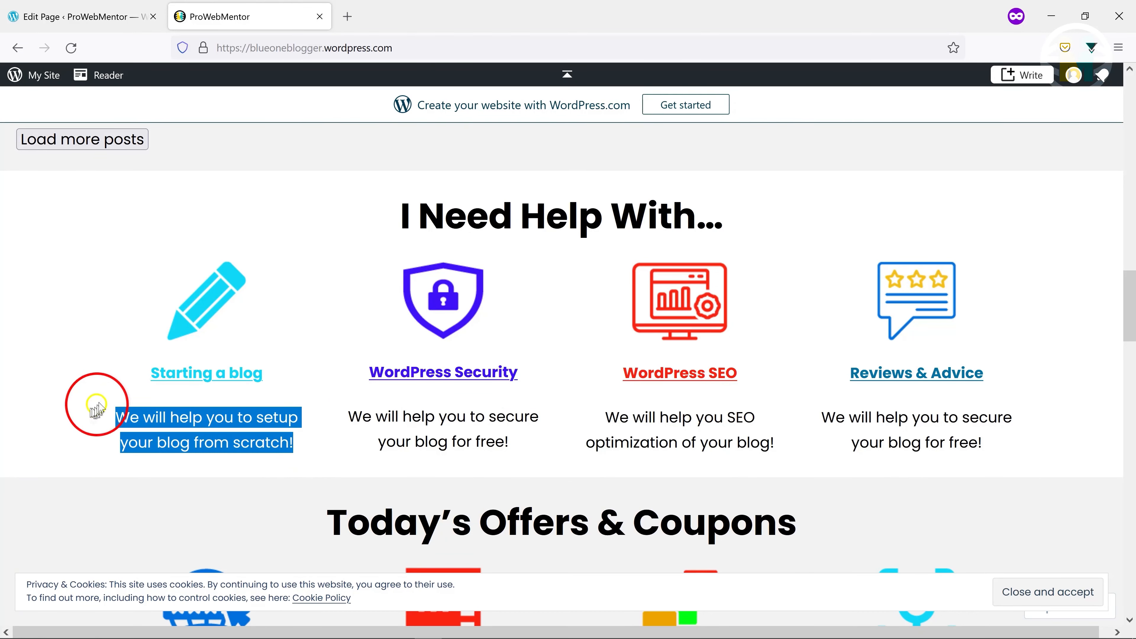
Paste the copied description into the paragraph below the "Starting a blog" heading and center its text
{"action": "left_click", "coordinate": [53, 15]}
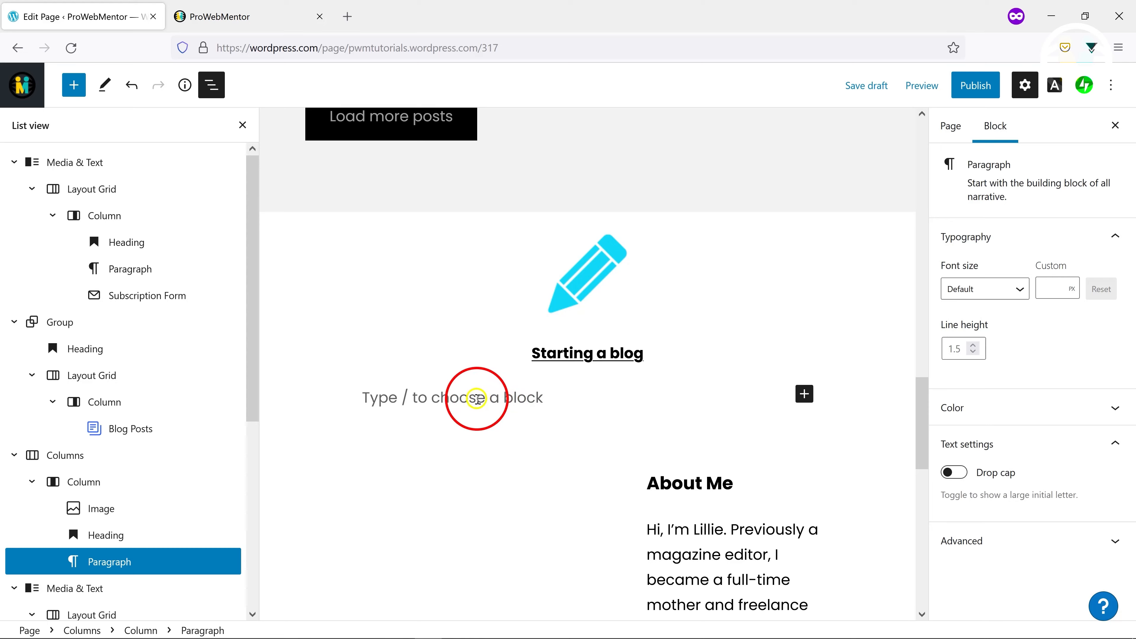
{"action": "key", "text": "ctrl+v"}
{"action": "left_click", "coordinate": [506, 357]}
{"action": "left_click", "coordinate": [537, 430]}
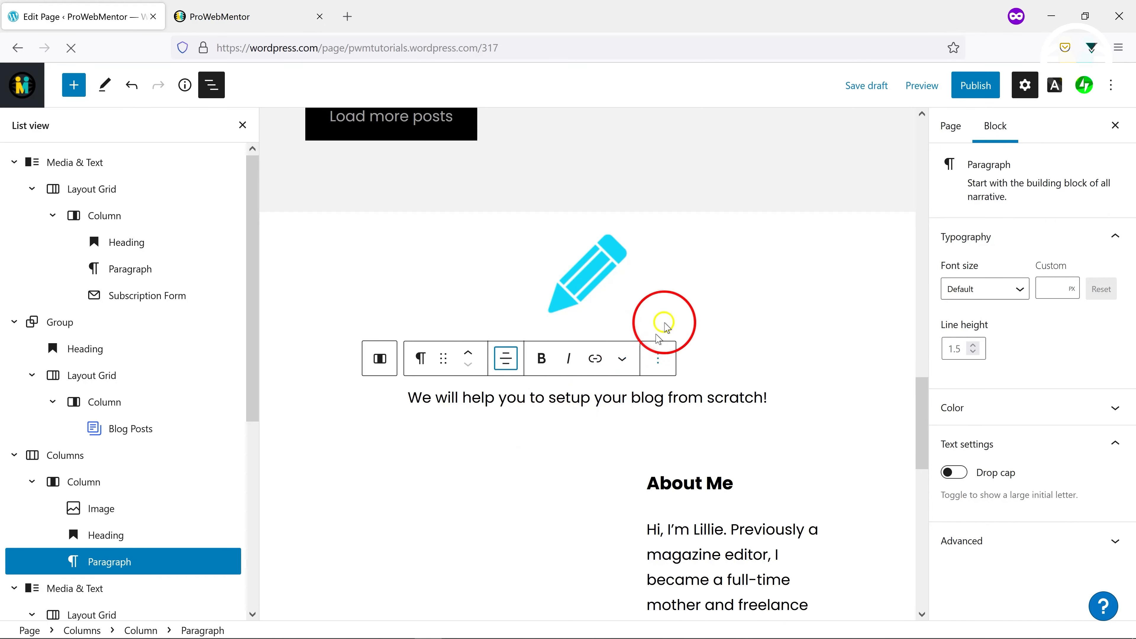
Duplicate the "Starting a blog" column three times to make four columns side by side
{"action": "left_click", "coordinate": [704, 277]}
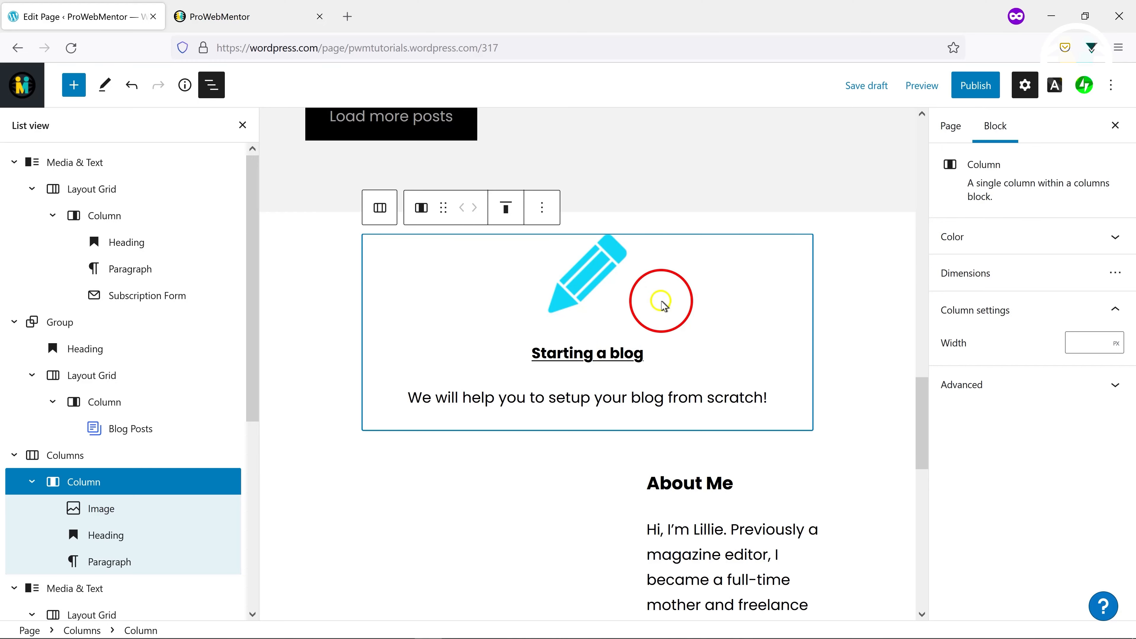
{"action": "left_click", "coordinate": [542, 208]}
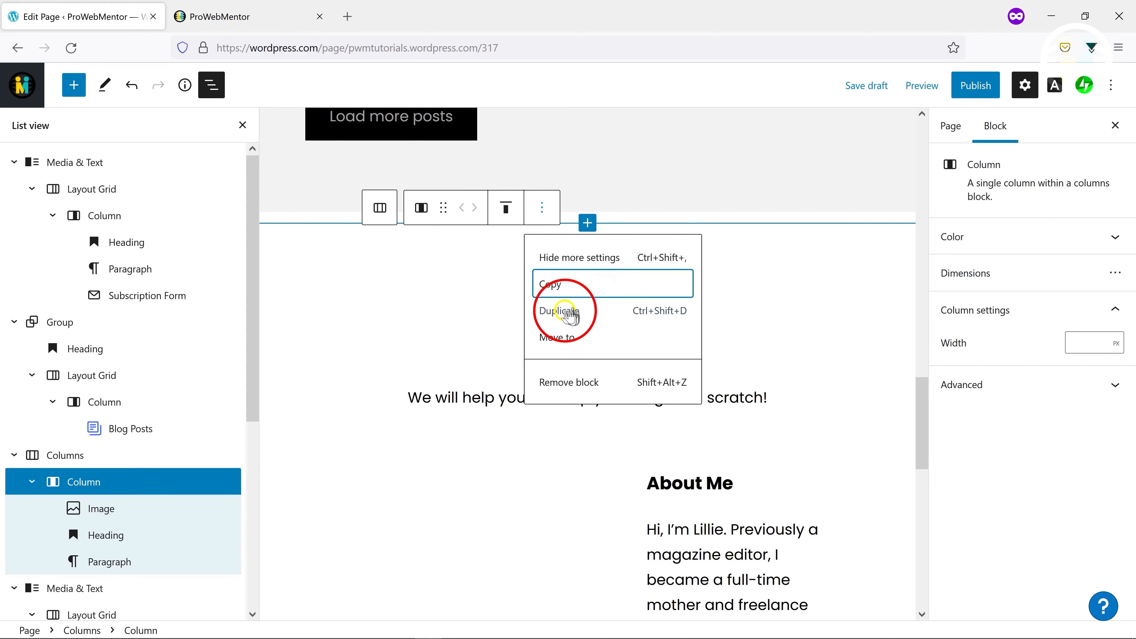
{"action": "left_click", "coordinate": [558, 310]}
{"action": "left_click", "coordinate": [780, 207]}
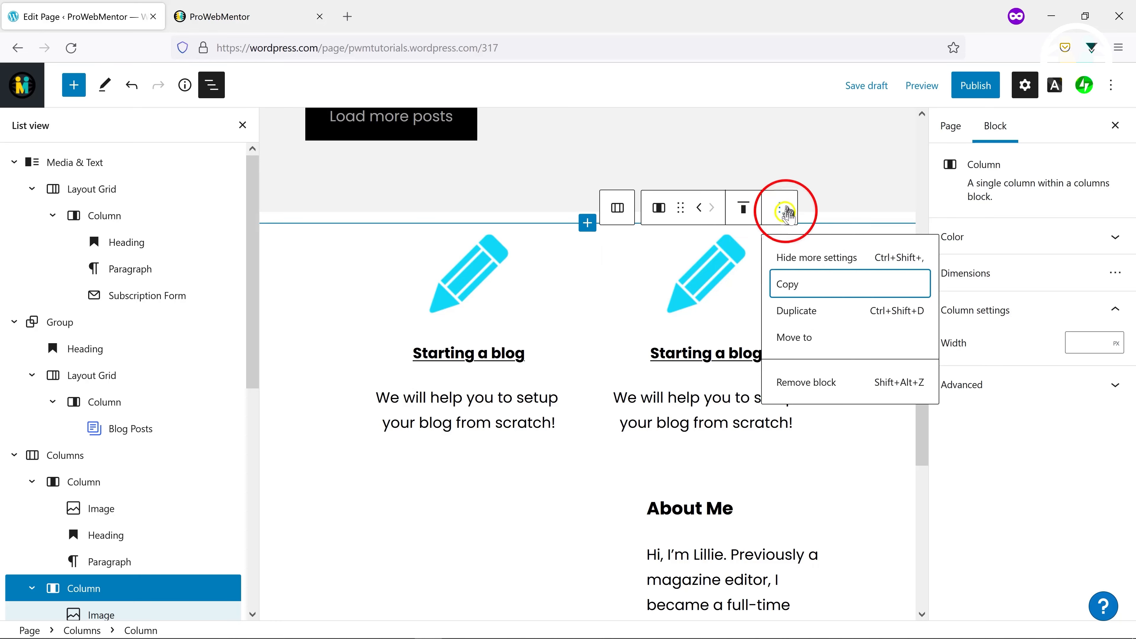
{"action": "left_click", "coordinate": [791, 310]}
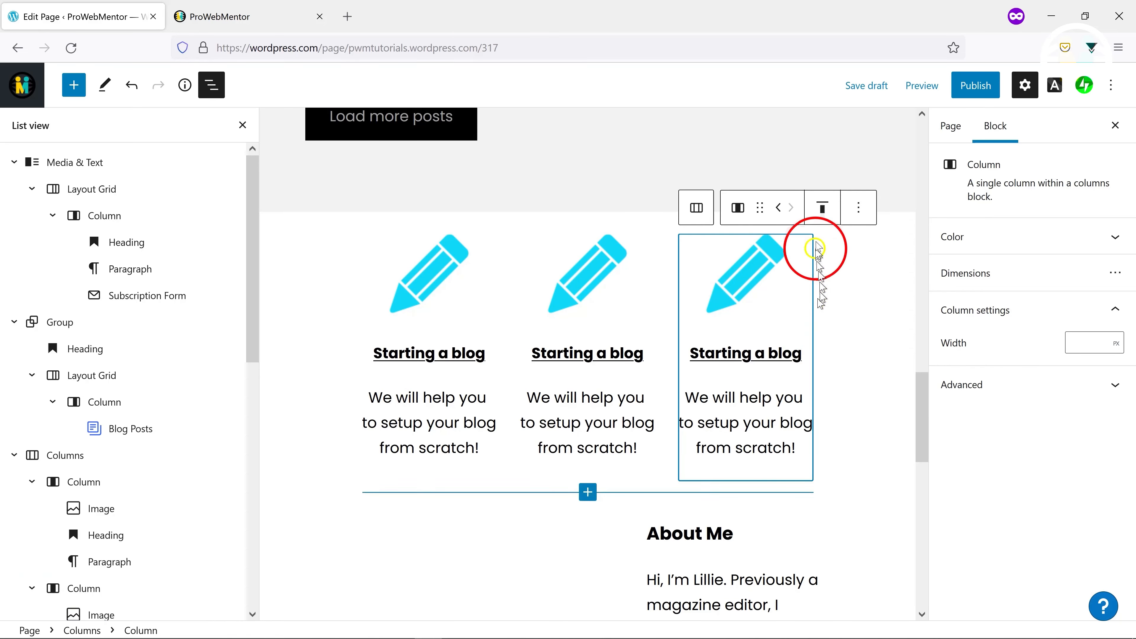
{"action": "left_click", "coordinate": [858, 207]}
{"action": "left_click", "coordinate": [866, 310]}
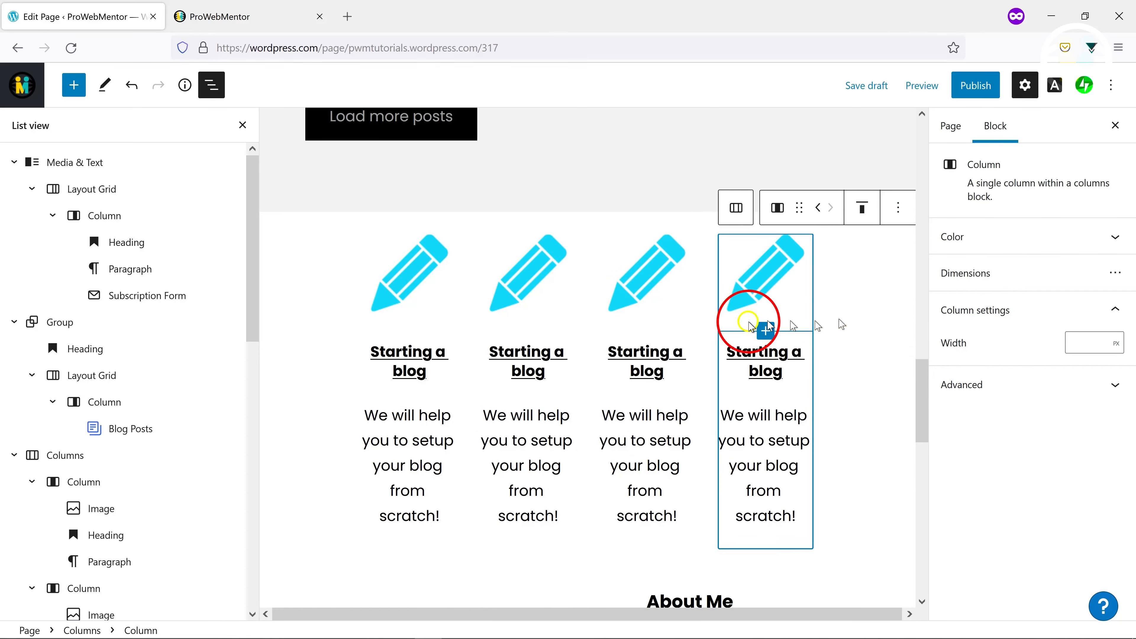
Replace the second column's pencil image with the blue shield-and-lock icon from the media library
{"action": "left_click", "coordinate": [511, 274]}
{"action": "left_click", "coordinate": [774, 207]}
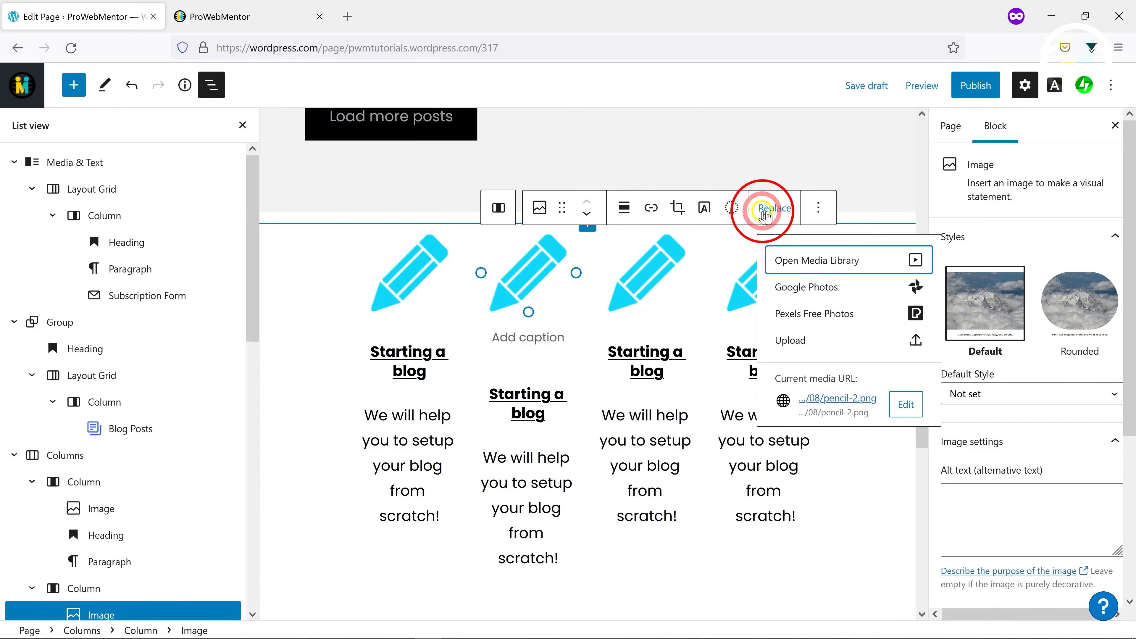
{"action": "left_click", "coordinate": [808, 272]}
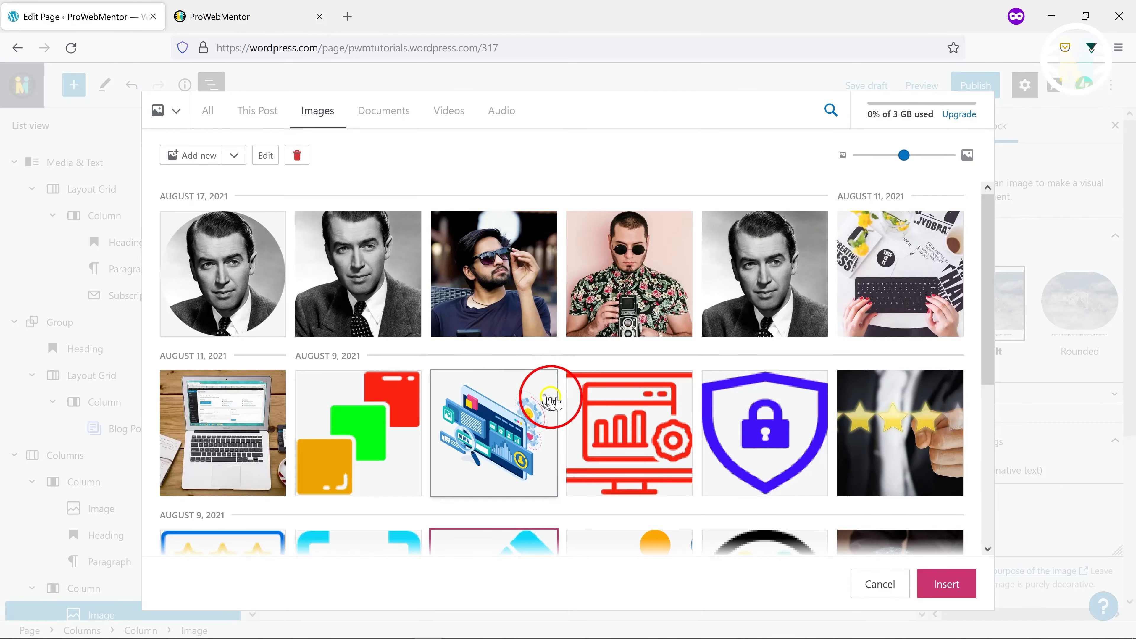
{"action": "scroll", "coordinate": [551, 400], "scroll_direction": "down", "scroll_amount": 6}
{"action": "scroll", "coordinate": [600, 255], "scroll_direction": "up", "scroll_amount": 2}
{"action": "left_click", "coordinate": [767, 269]}
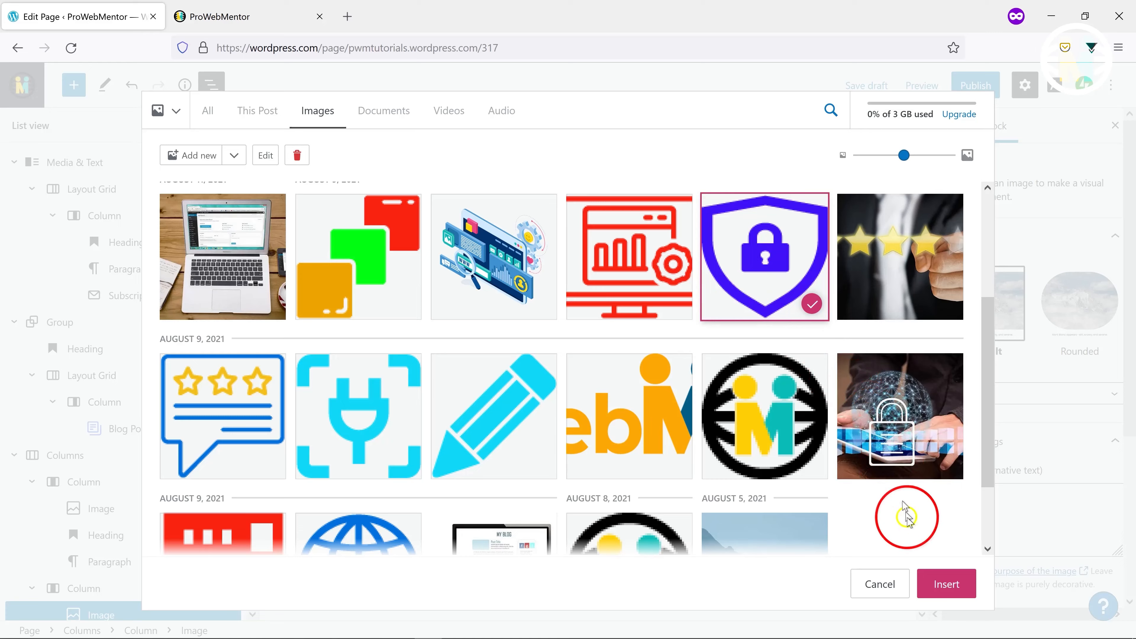
{"action": "left_click", "coordinate": [946, 584]}
Select the pencil image in the third column
{"action": "left_click", "coordinate": [661, 276]}
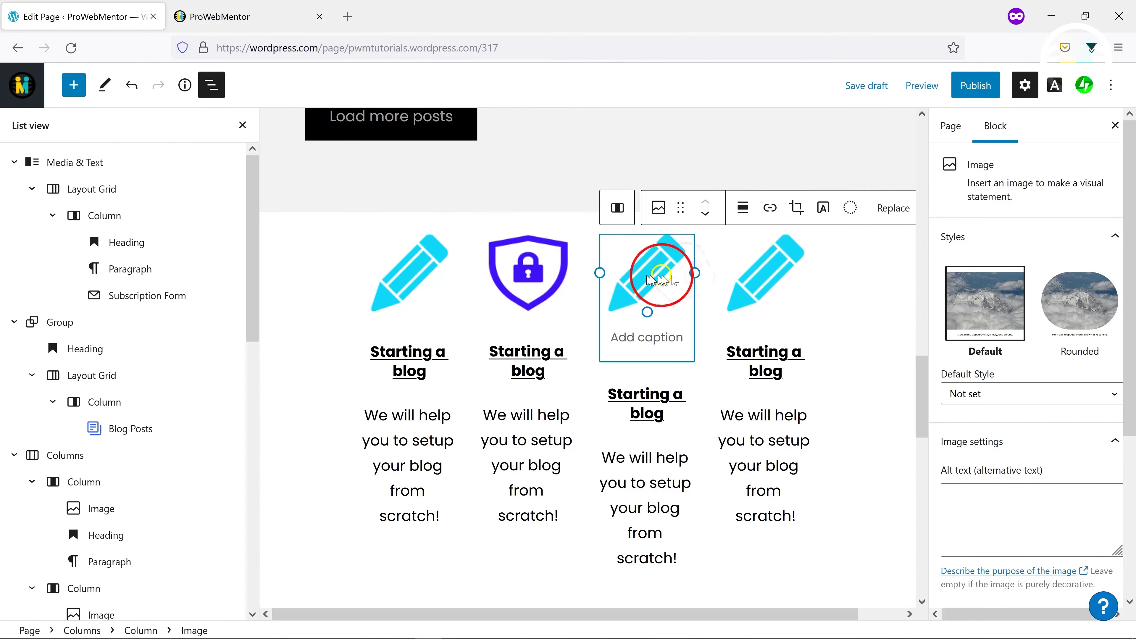
Replace the third column's pencil image with the red SEO monitor icon from the media library
{"action": "left_click", "coordinate": [893, 207]}
{"action": "left_click", "coordinate": [921, 259]}
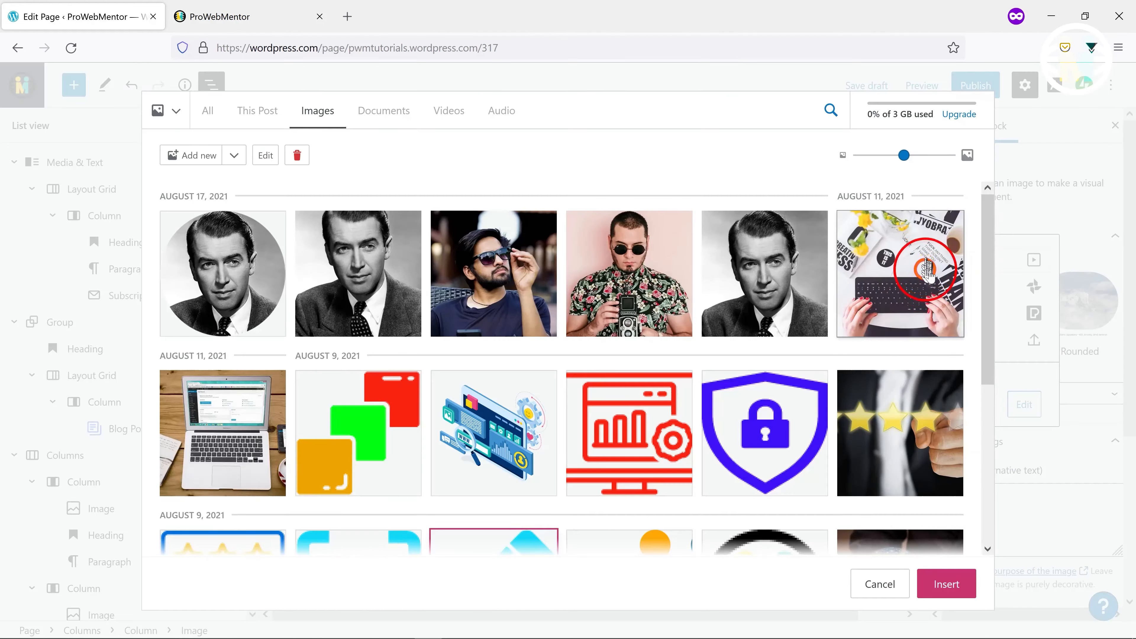
{"action": "left_click", "coordinate": [624, 414]}
{"action": "left_click", "coordinate": [947, 584]}
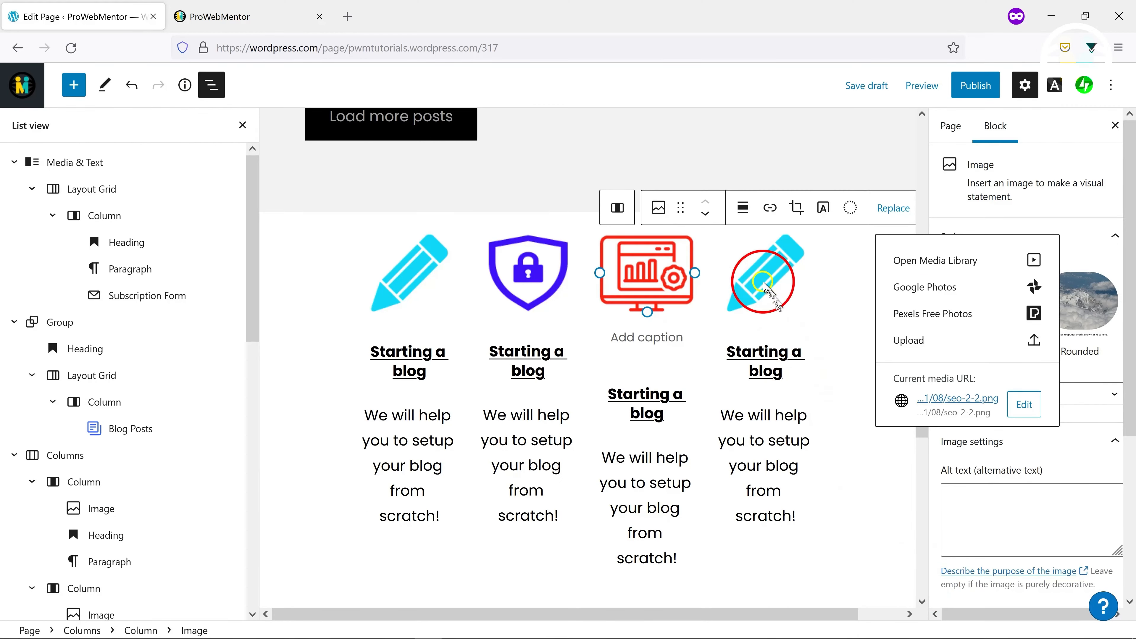
Replace the fourth column's pencil image with the blue three-star review icon from the media library
{"action": "left_click", "coordinate": [763, 286]}
{"action": "left_click_drag", "start_coordinate": [667, 613], "coordinate": [758, 613]}
{"action": "left_click", "coordinate": [900, 209]}
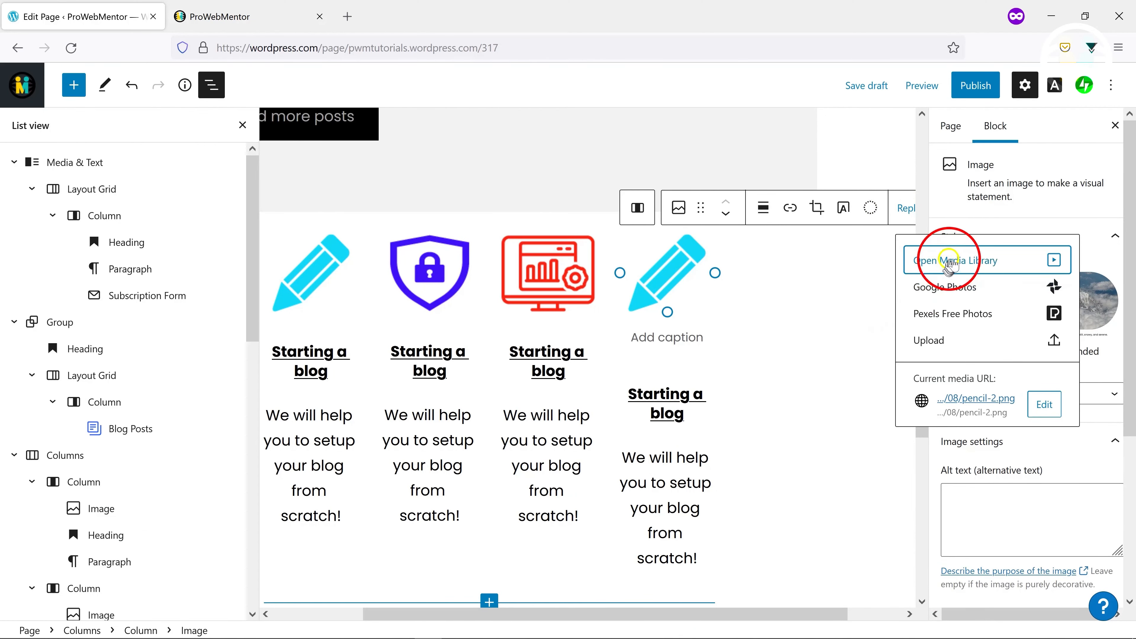
{"action": "left_click", "coordinate": [951, 263]}
{"action": "scroll", "coordinate": [875, 309], "scroll_direction": "down", "scroll_amount": 5}
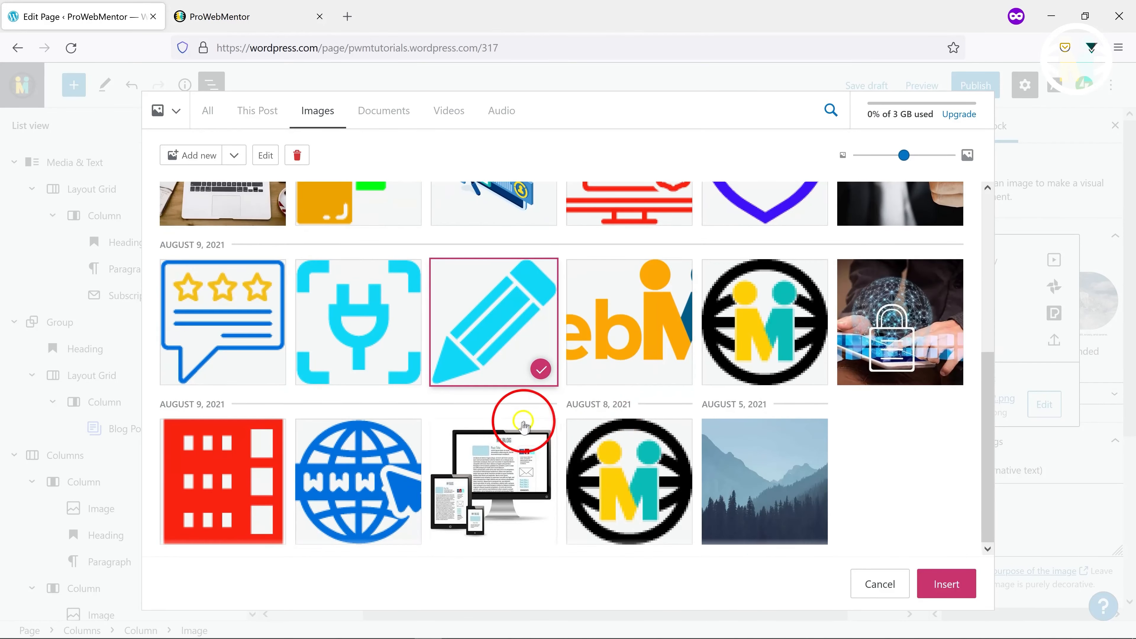
{"action": "left_click", "coordinate": [234, 347]}
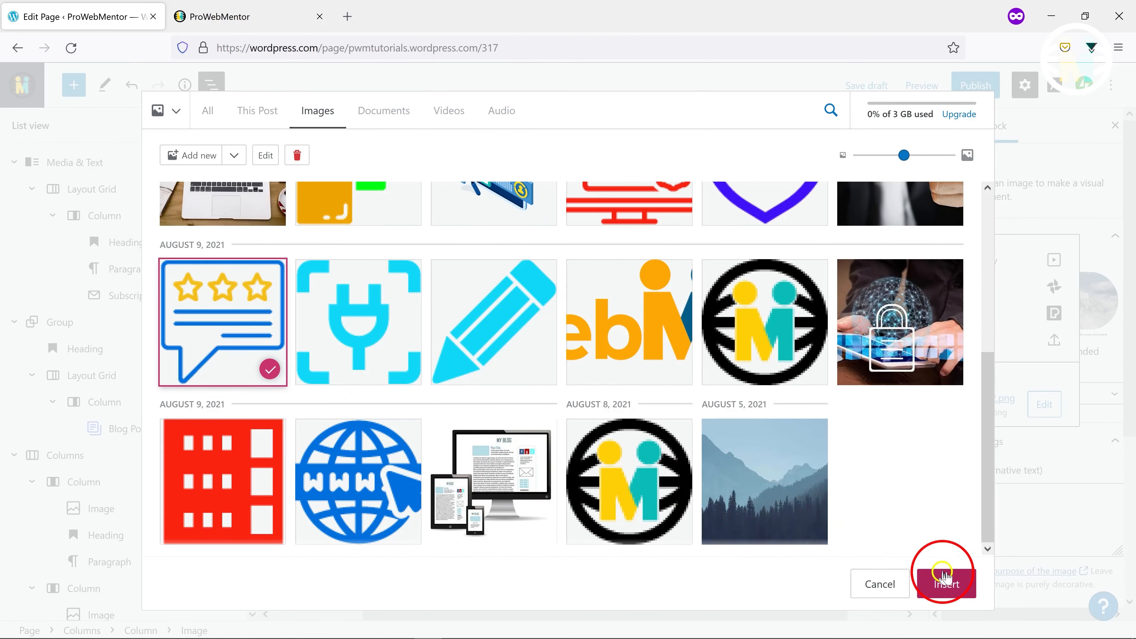
{"action": "left_click", "coordinate": [945, 585]}
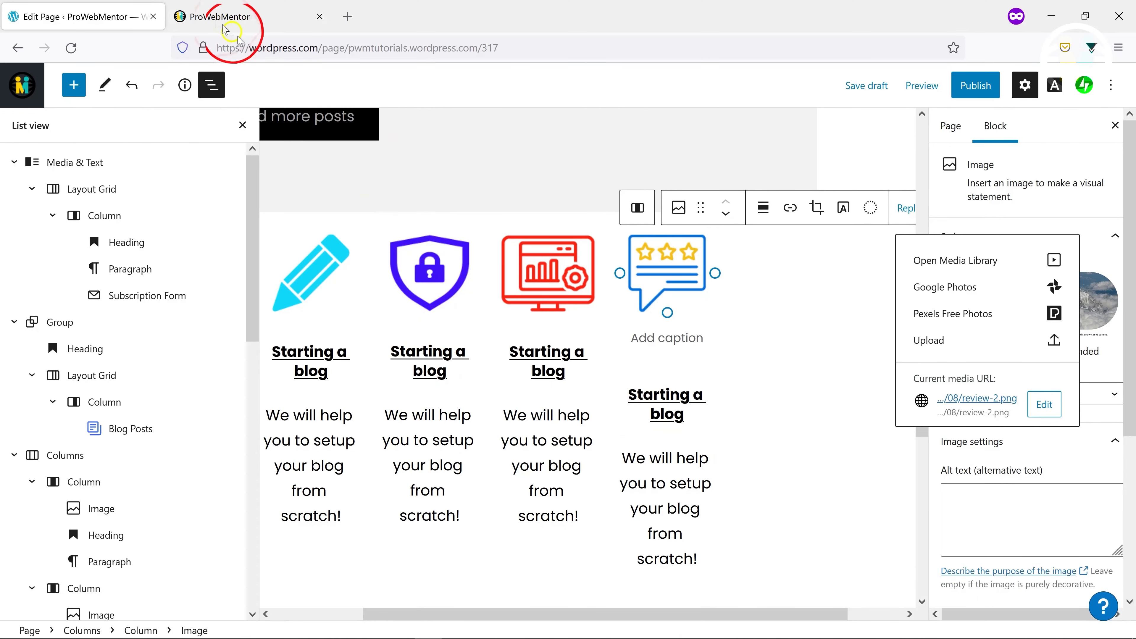
Replace the second column's heading with "WordPress Security", copied from the ProWebMentor reference page
{"action": "left_click", "coordinate": [224, 30]}
{"action": "left_click_drag", "start_coordinate": [365, 360], "coordinate": [540, 380]}
{"action": "key", "text": "ctrl+c"}
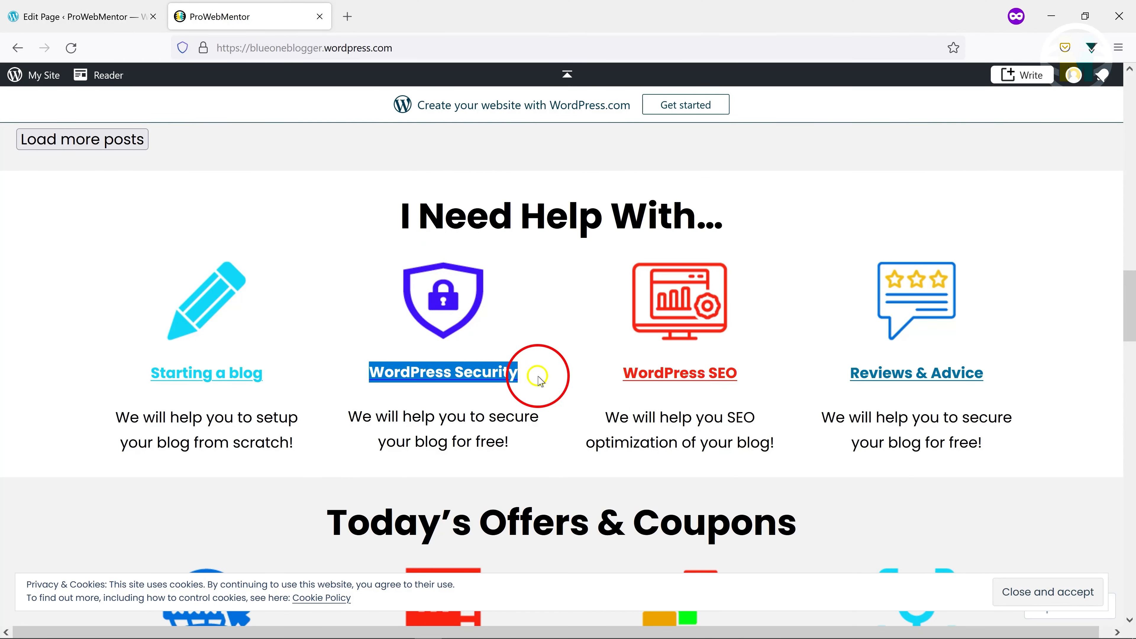
{"action": "left_click", "coordinate": [85, 17]}
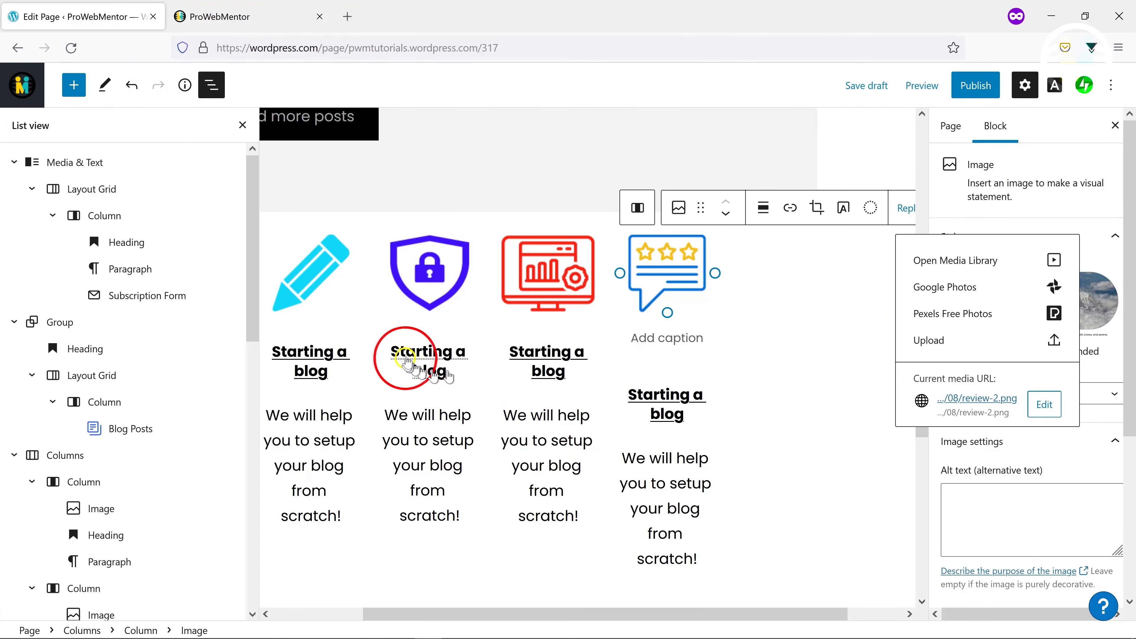
{"action": "left_click_drag", "start_coordinate": [387, 347], "coordinate": [456, 372]}
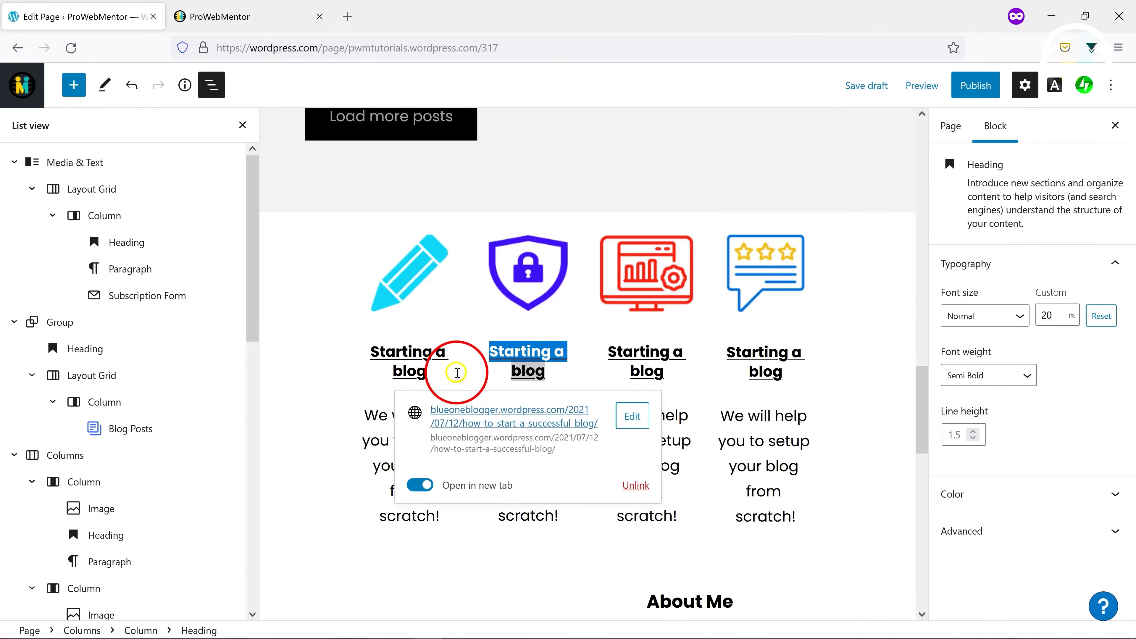
{"action": "key", "text": "ctrl+v"}
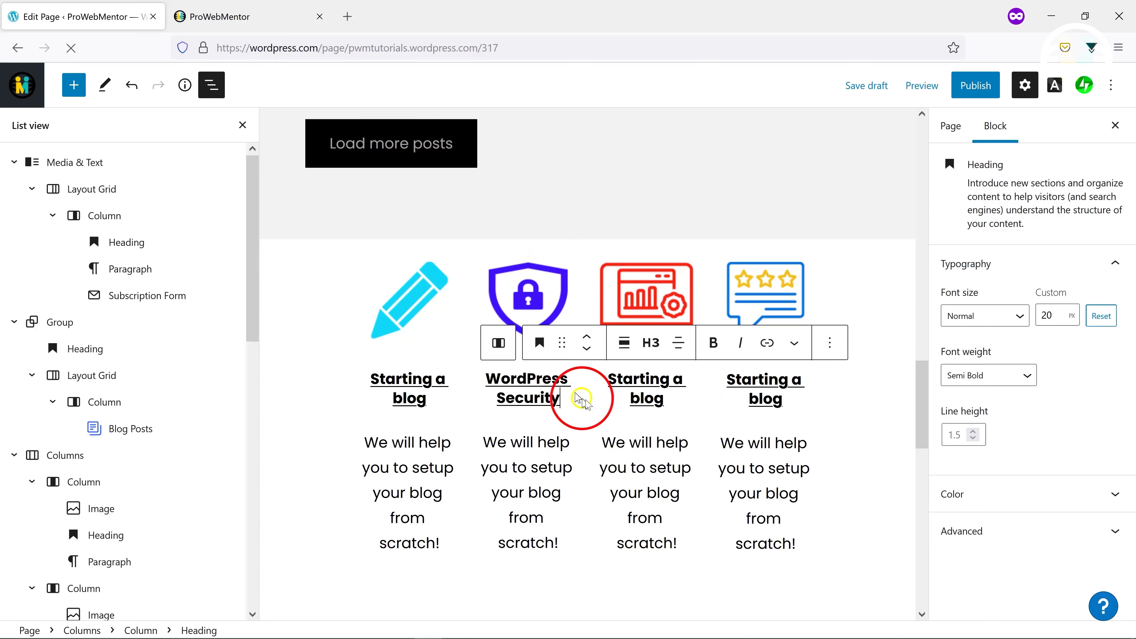
Replace the third column's heading with "WordPress SEO" from the reference page
{"action": "left_click", "coordinate": [192, 17]}
{"action": "left_click_drag", "start_coordinate": [597, 375], "coordinate": [733, 381]}
{"action": "left_click", "coordinate": [78, 17]}
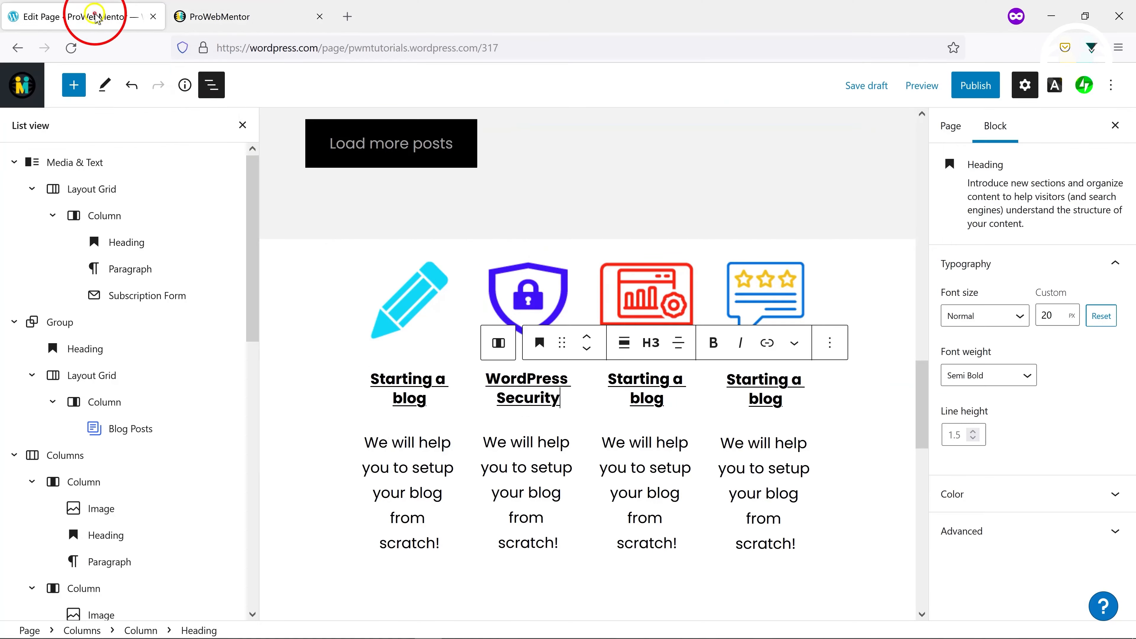
{"action": "left_click_drag", "start_coordinate": [601, 378], "coordinate": [677, 402]}
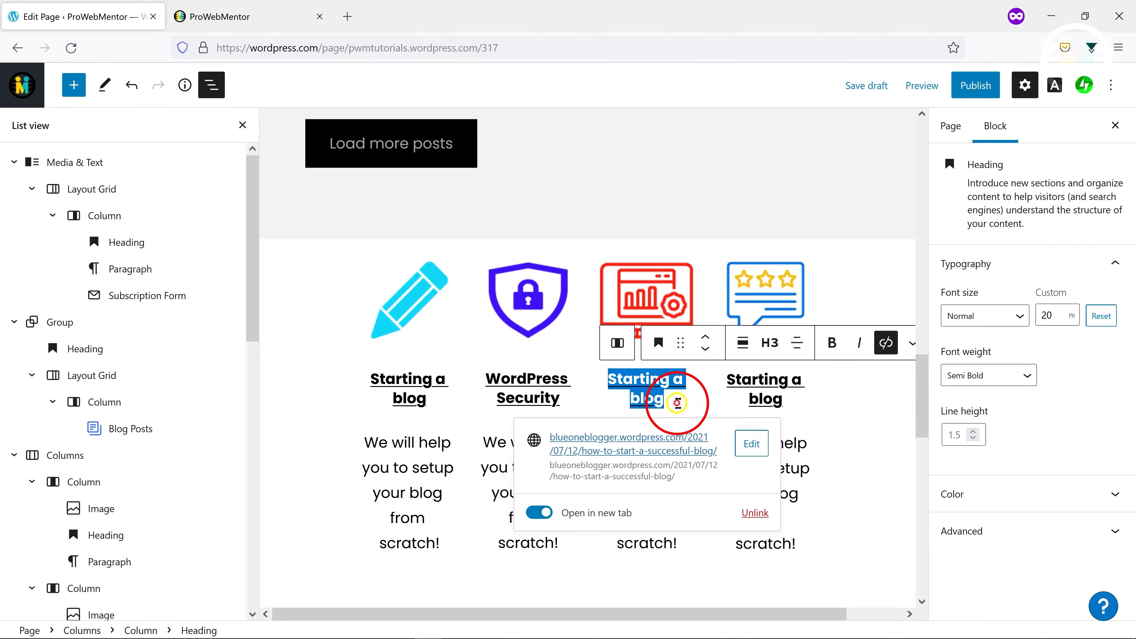
{"action": "type", "text": "WordPress SEO"}
Replace the fourth column's heading with "Reviews & Advice" from the reference page
{"action": "left_click", "coordinate": [269, 17]}
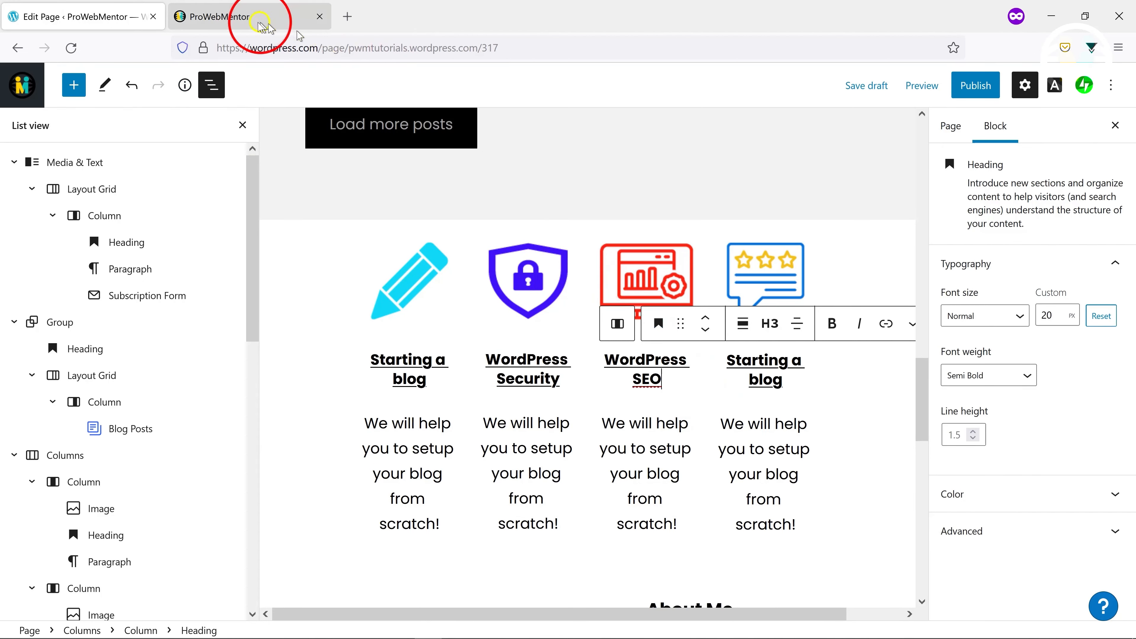
{"action": "left_click_drag", "start_coordinate": [838, 372], "coordinate": [979, 386]}
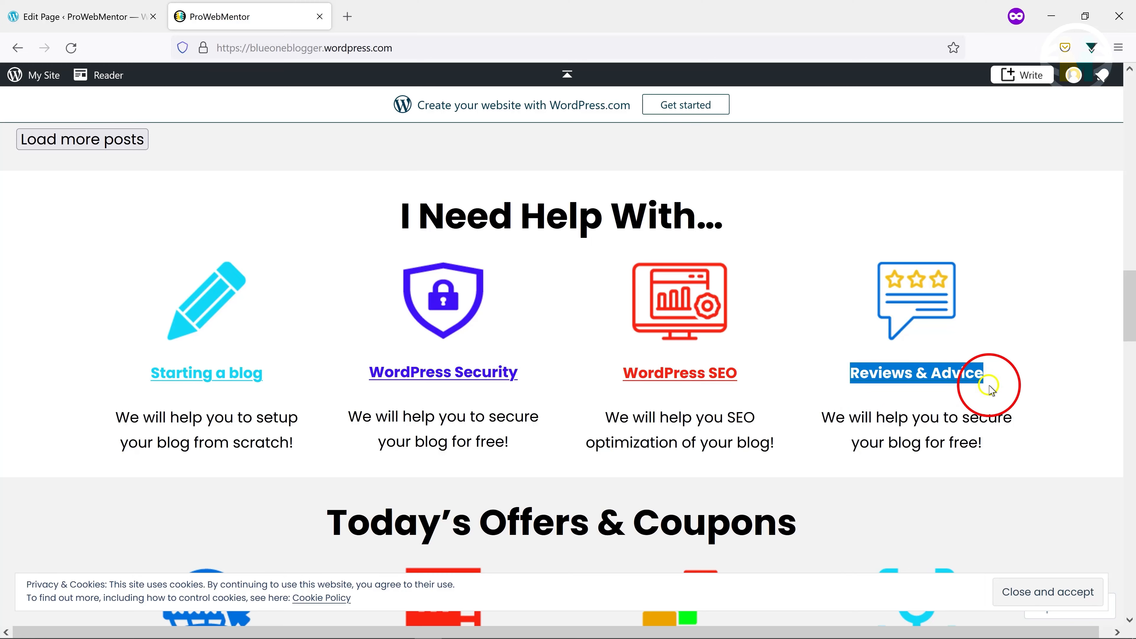
{"action": "left_click", "coordinate": [82, 20]}
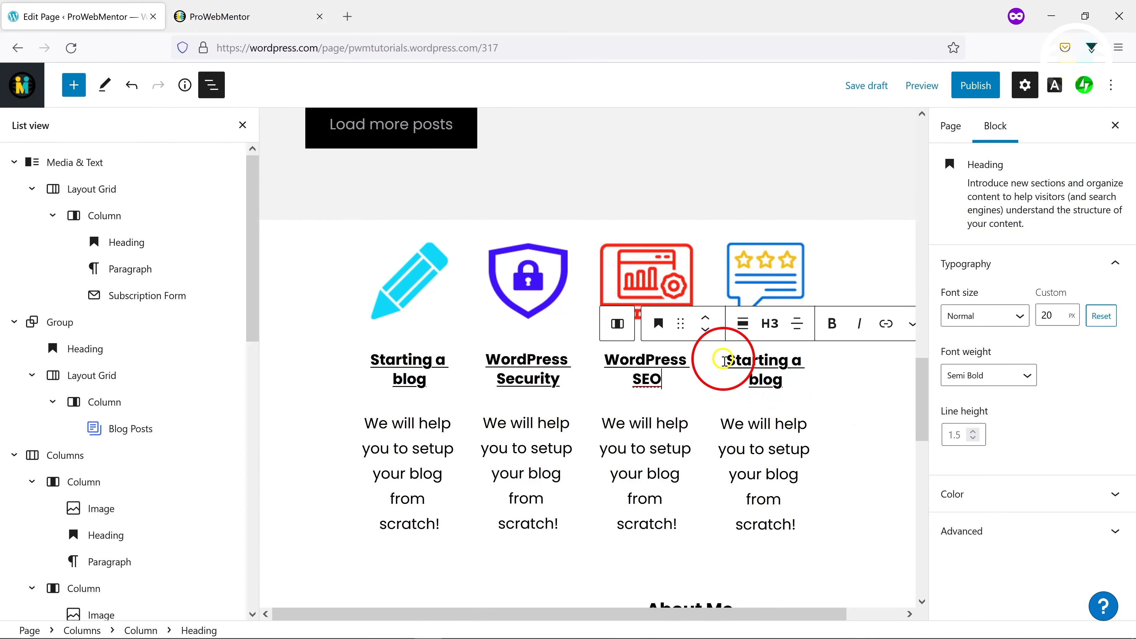
{"action": "left_click_drag", "start_coordinate": [733, 363], "coordinate": [806, 393]}
{"action": "type", "text": "Reviews & Advice"}
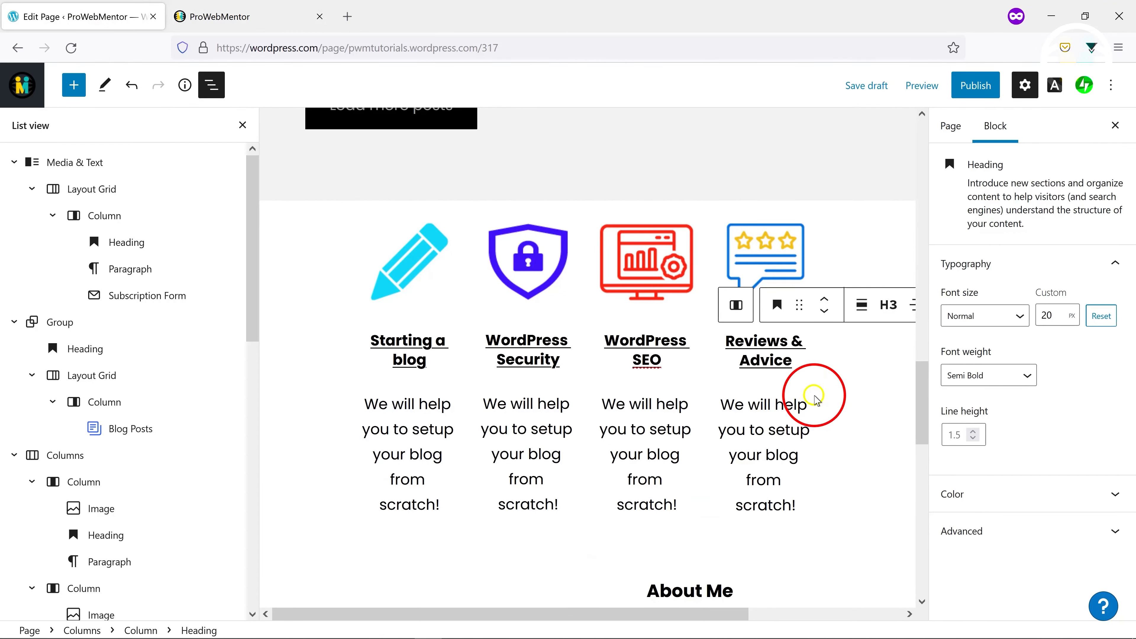
Replace the paragraph under WordPress Security with "We will help you to secure your blog for free!" from the reference page
{"action": "left_click", "coordinate": [266, 18]}
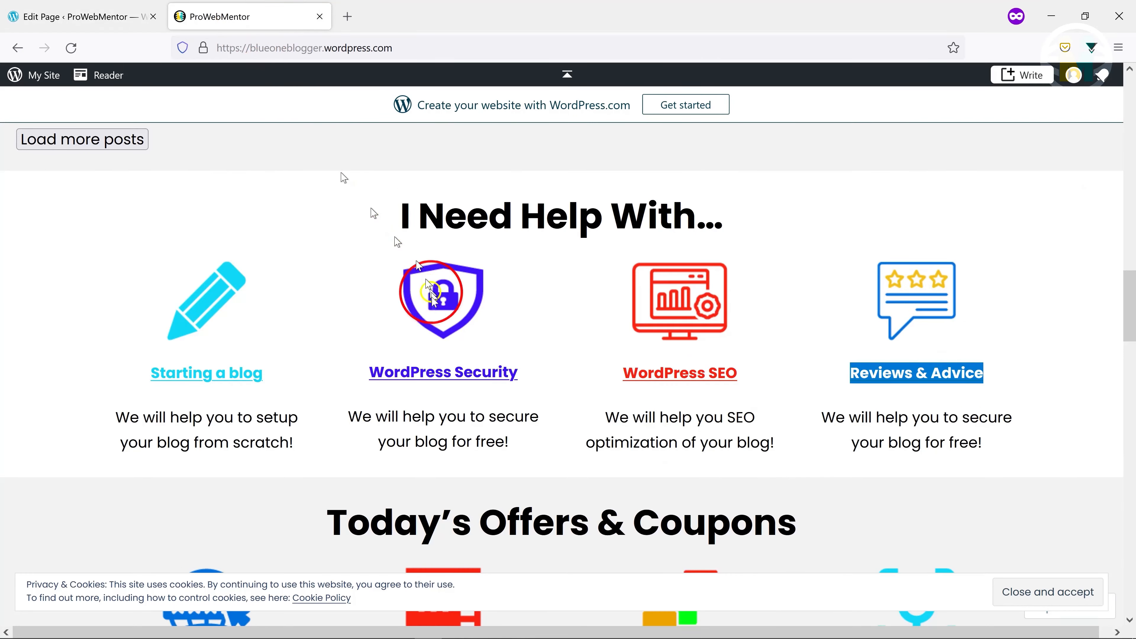
{"action": "scroll", "coordinate": [394, 280], "scroll_direction": "down", "scroll_amount": 5}
{"action": "left_click_drag", "start_coordinate": [348, 179], "coordinate": [496, 197]}
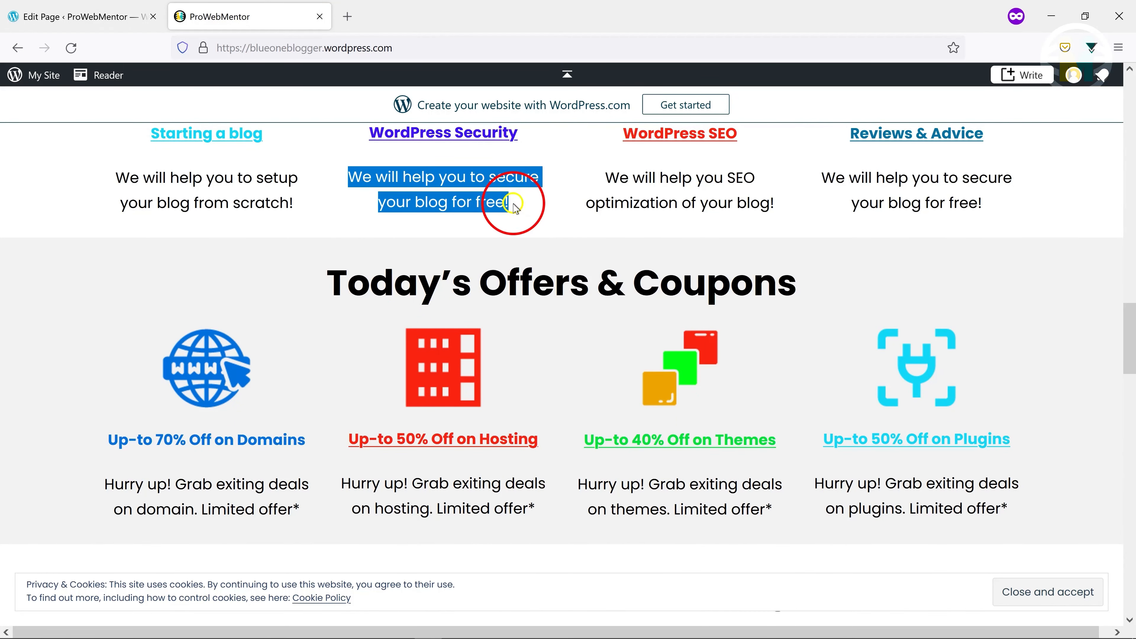
{"action": "left_click", "coordinate": [80, 16]}
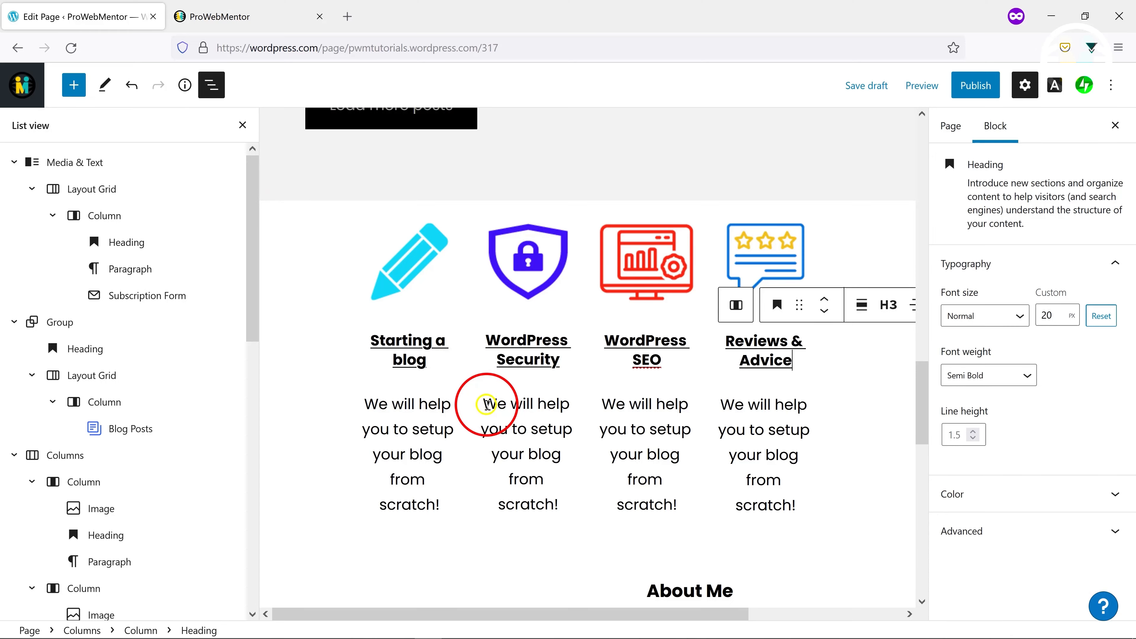
{"action": "left_click_drag", "start_coordinate": [487, 404], "coordinate": [570, 500]}
{"action": "type", "text": "We will help you to secure your blog for free!"}
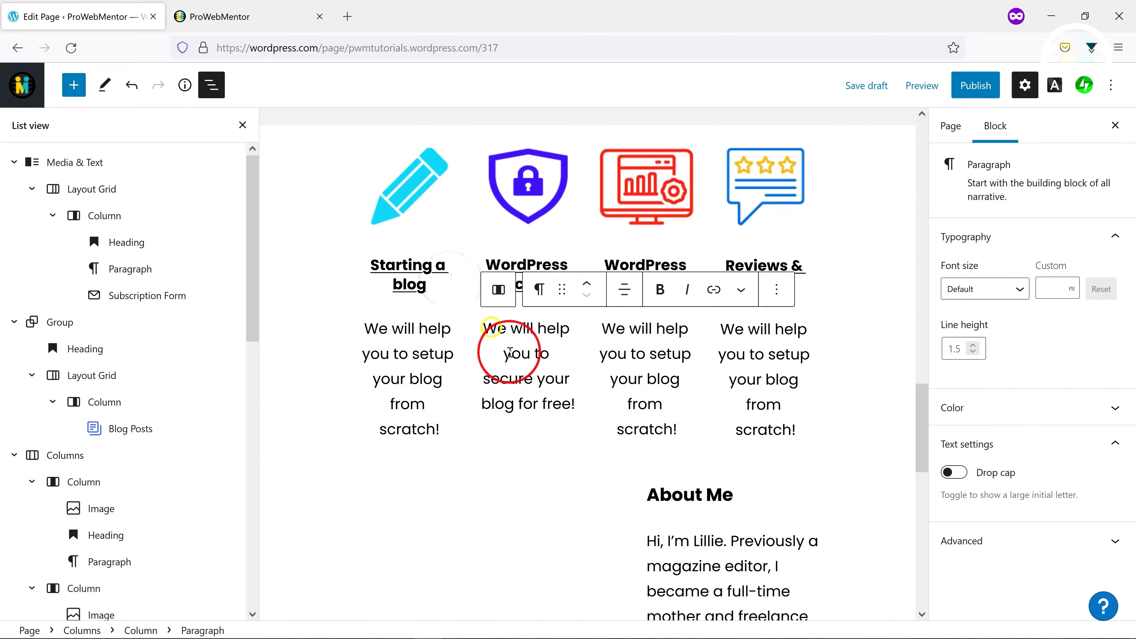
Replace the paragraph under WordPress SEO with "We will help you SEO optimization of your blog!" from the reference page
{"action": "left_click", "coordinate": [226, 18]}
{"action": "mouse_move", "coordinate": [594, 183]}
{"action": "left_mouse_down"}
{"action": "mouse_move", "coordinate": [801, 203]}
{"action": "mouse_move", "coordinate": [604, 184]}
{"action": "left_mouse_up"}
{"action": "key", "text": "ctrl+c"}
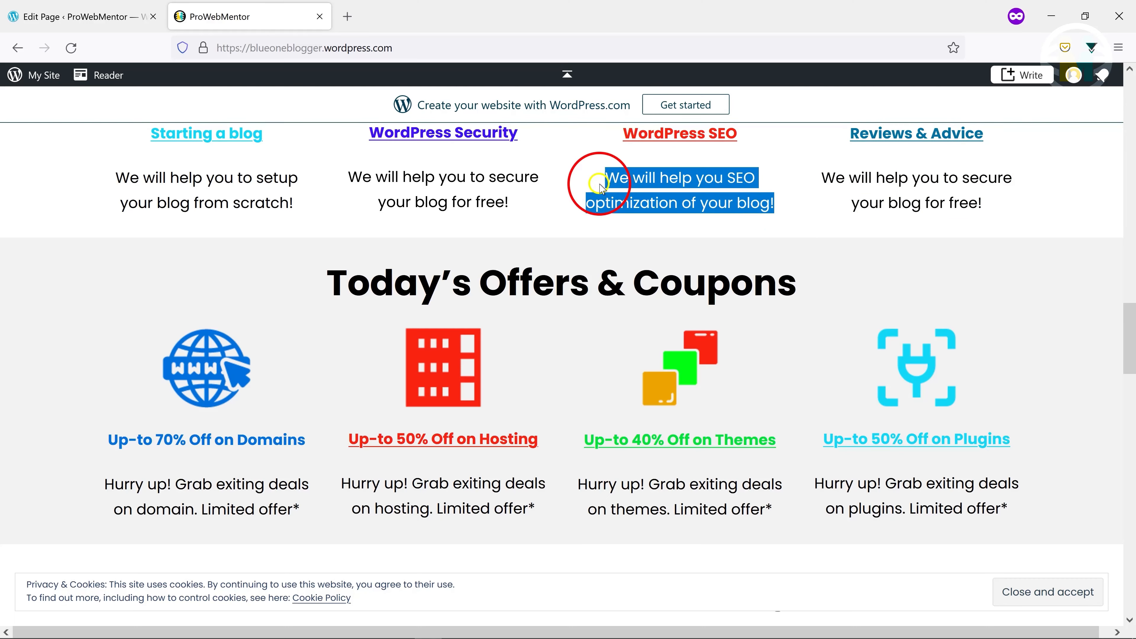
{"action": "left_click", "coordinate": [83, 17]}
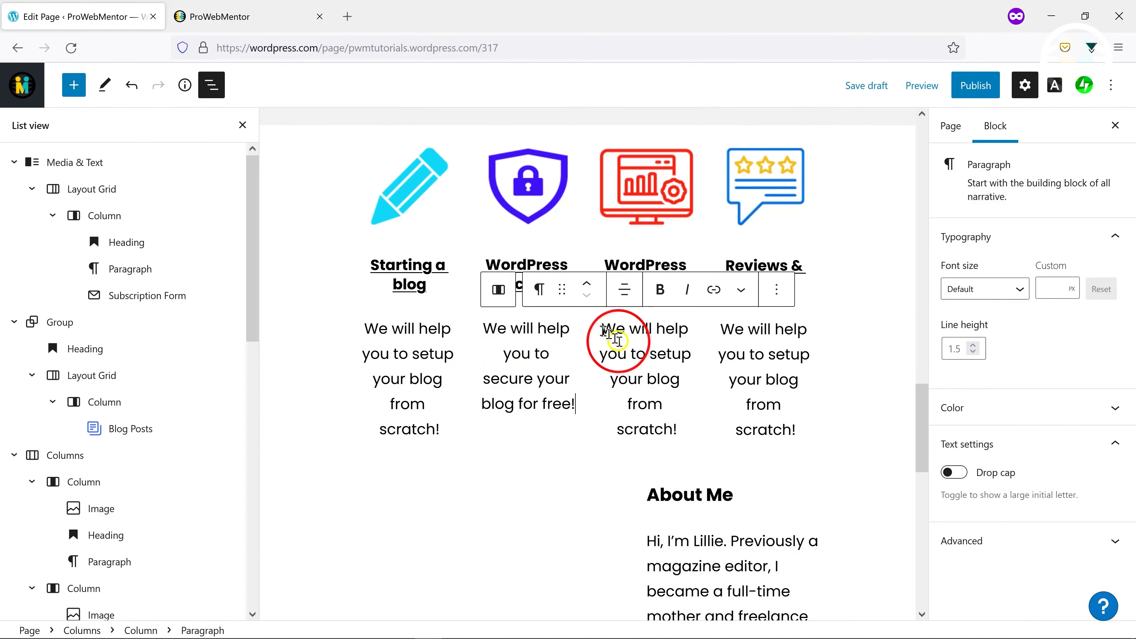
{"action": "left_click_drag", "start_coordinate": [616, 340], "coordinate": [685, 423]}
{"action": "key", "text": "ctrl+v"}
{"action": "scroll", "coordinate": [684, 420], "scroll_direction": "down", "scroll_amount": 2}
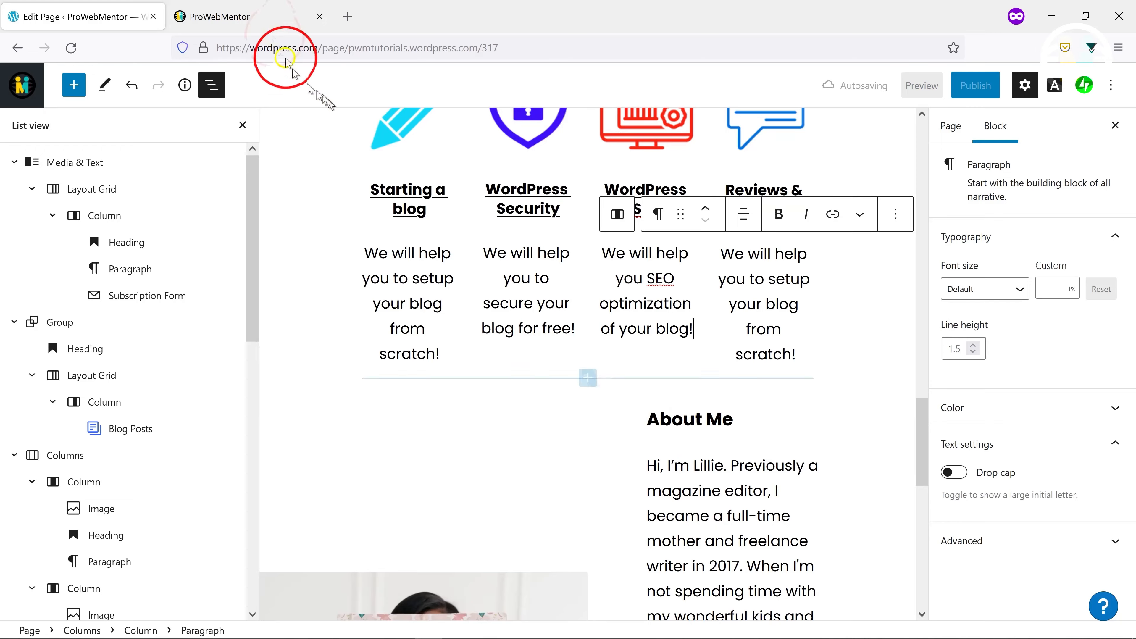
Replace the paragraph under Reviews & Advice with "We will help you to secure your blog for free!" from the reference page
{"action": "key", "text": "ctrl+Tab"}
{"action": "left_click_drag", "start_coordinate": [830, 178], "coordinate": [995, 220]}
{"action": "key", "text": "ctrl+c"}
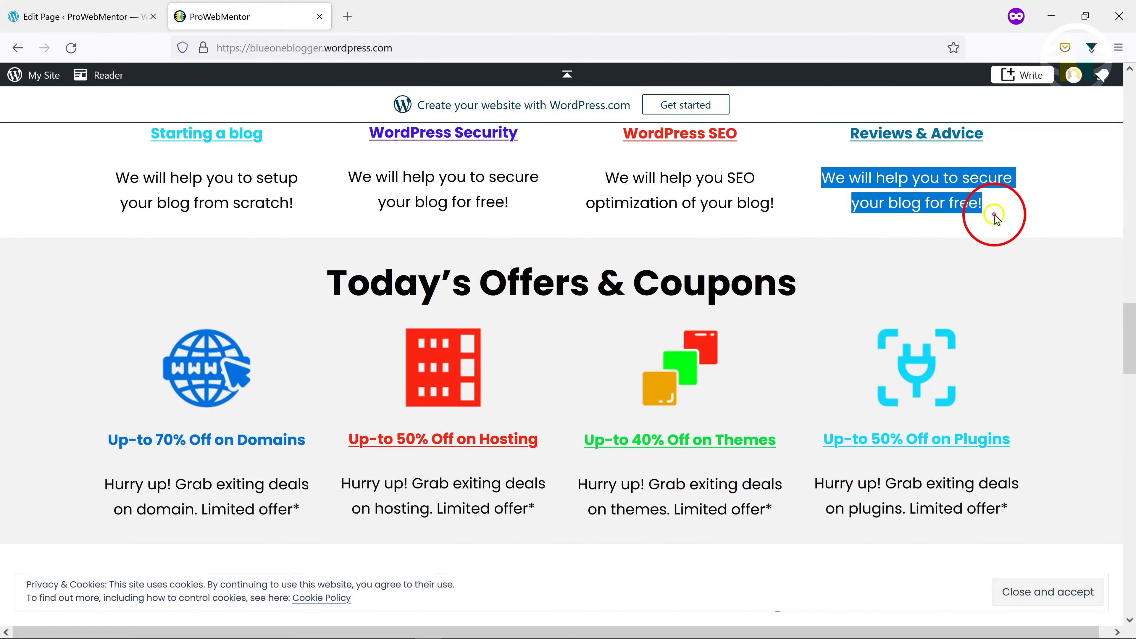
{"action": "left_click", "coordinate": [134, 15]}
{"action": "left_click_drag", "start_coordinate": [722, 253], "coordinate": [798, 351]}
{"action": "key", "text": "ctrl+v"}
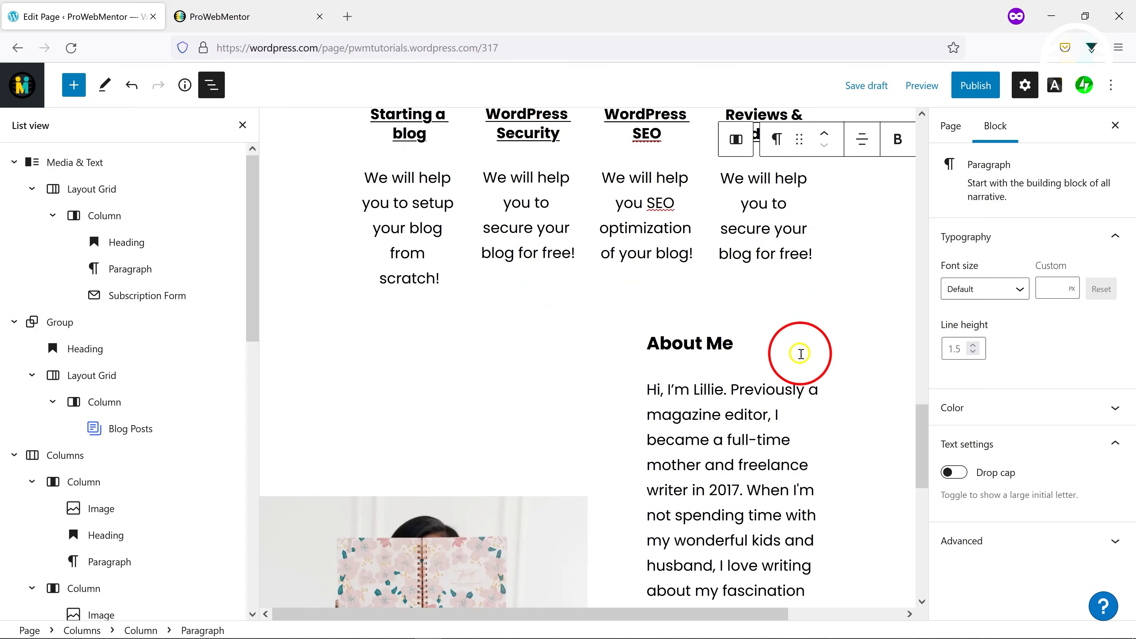
Set the "Starting a blog" heading's text color to #14caff and remove its link
{"action": "scroll", "coordinate": [641, 317], "scroll_direction": "up", "scroll_amount": 3}
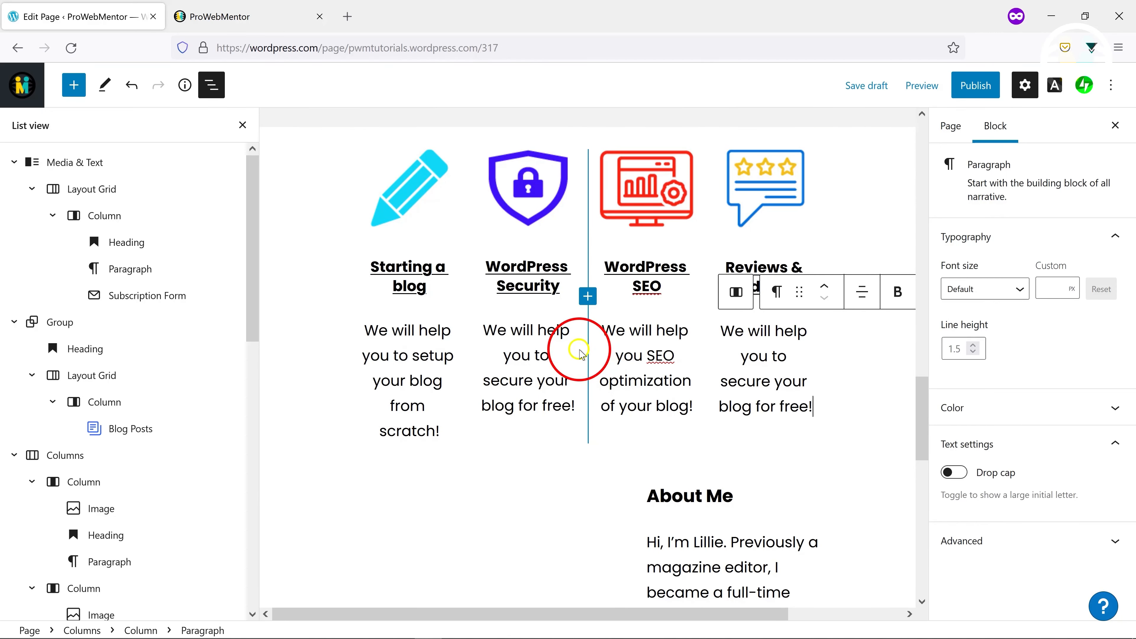
{"action": "left_click_drag", "start_coordinate": [369, 264], "coordinate": [490, 286]}
{"action": "left_click", "coordinate": [1073, 494]}
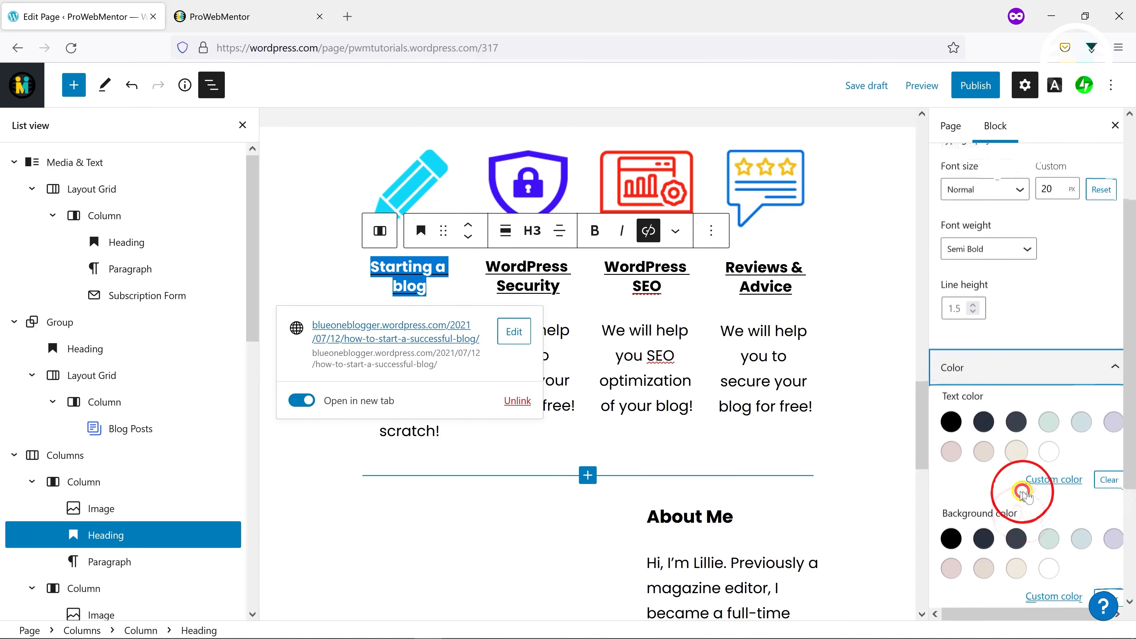
{"action": "left_click", "coordinate": [1056, 349]}
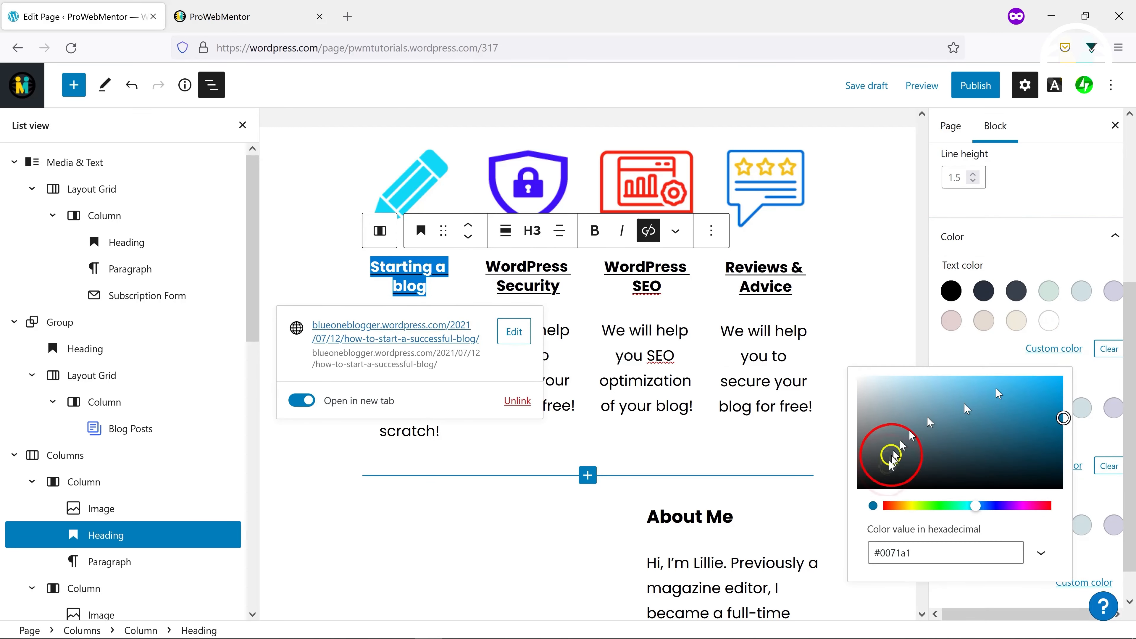
{"action": "left_click", "coordinate": [970, 504]}
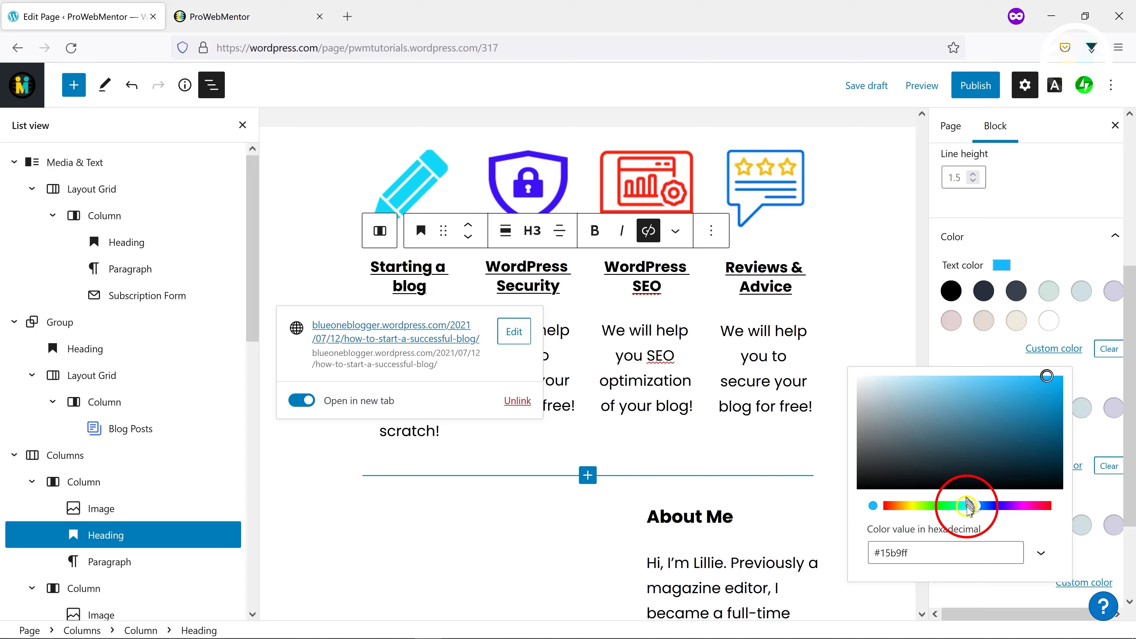
{"action": "left_click_drag", "start_coordinate": [968, 505], "coordinate": [975, 509]}
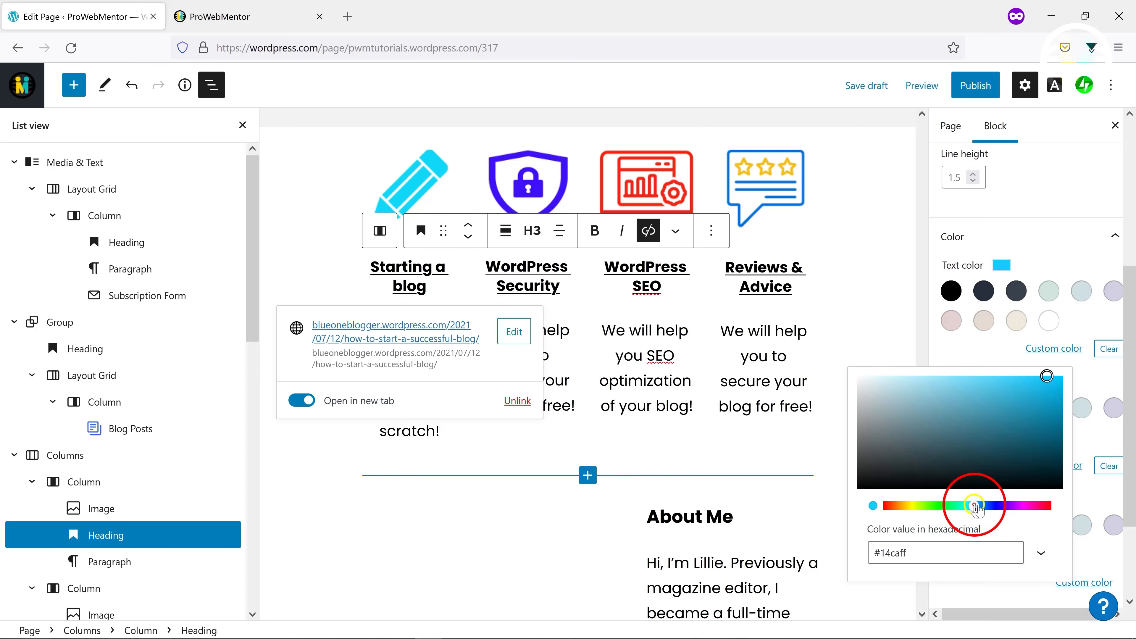
{"action": "left_click", "coordinate": [1016, 353]}
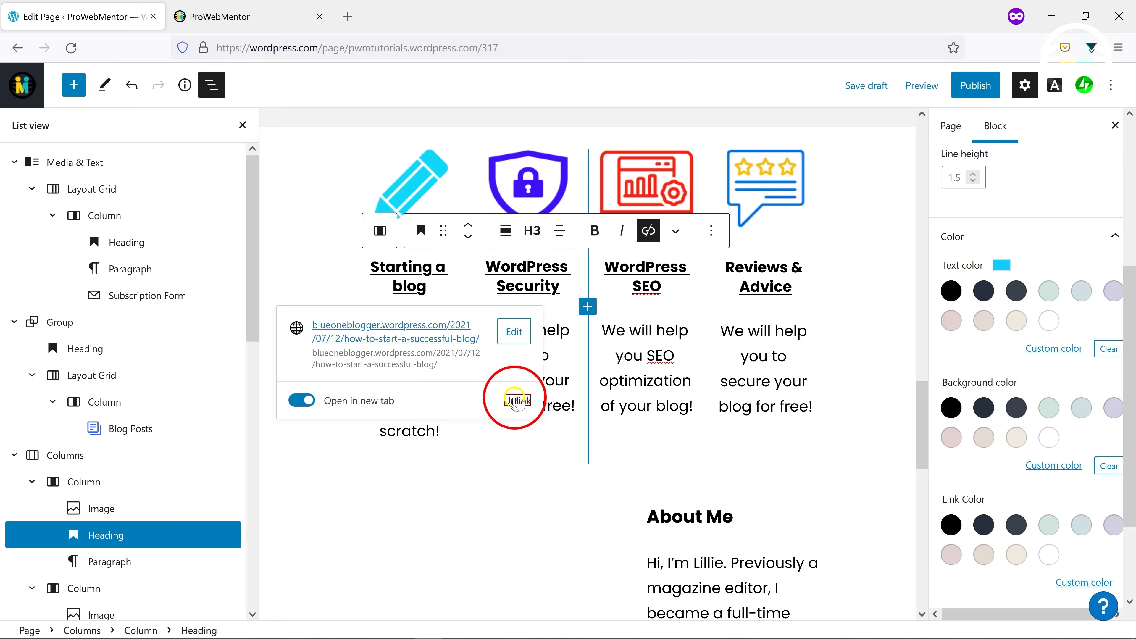
{"action": "left_click", "coordinate": [521, 357]}
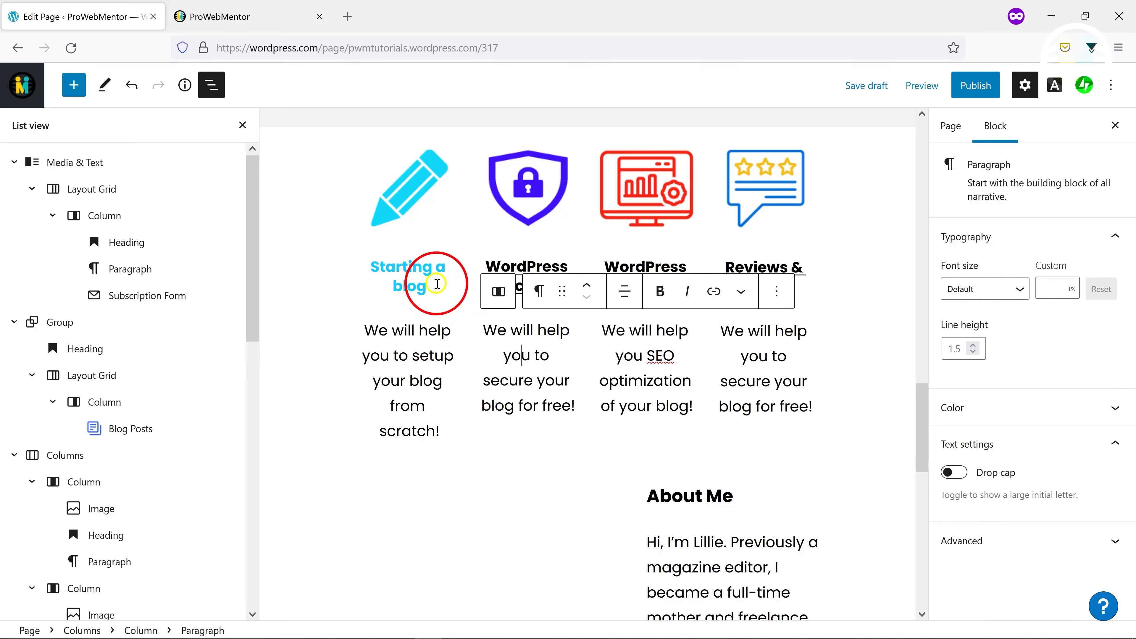
{"action": "left_click", "coordinate": [437, 283]}
{"action": "left_click_drag", "start_coordinate": [416, 285], "coordinate": [274, 266]}
{"action": "left_click", "coordinate": [556, 231]}
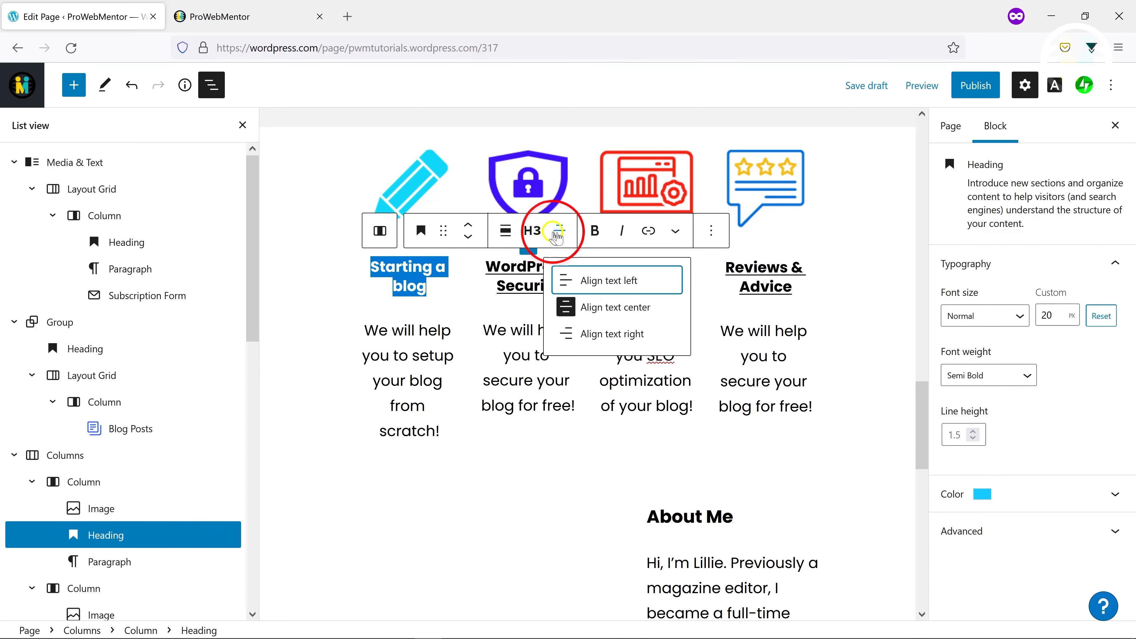
{"action": "left_click", "coordinate": [460, 312]}
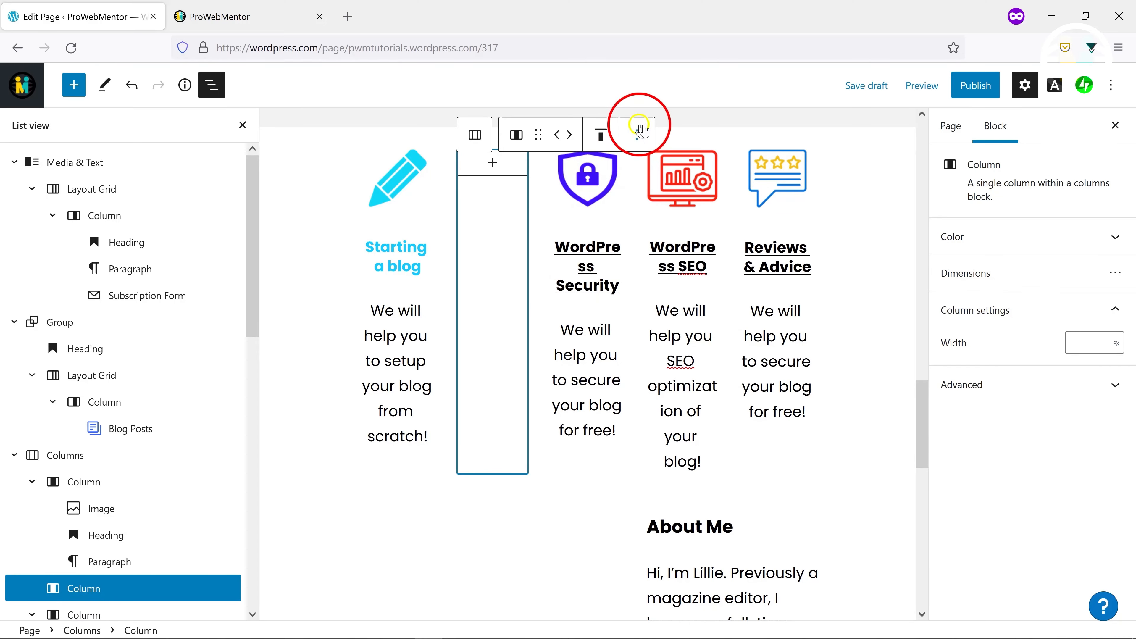
{"action": "left_click", "coordinate": [639, 131]}
{"action": "left_click", "coordinate": [652, 304]}
Remove the links from the WordPress Security, WordPress SEO and Reviews & Advice headings
{"action": "left_click", "coordinate": [541, 281]}
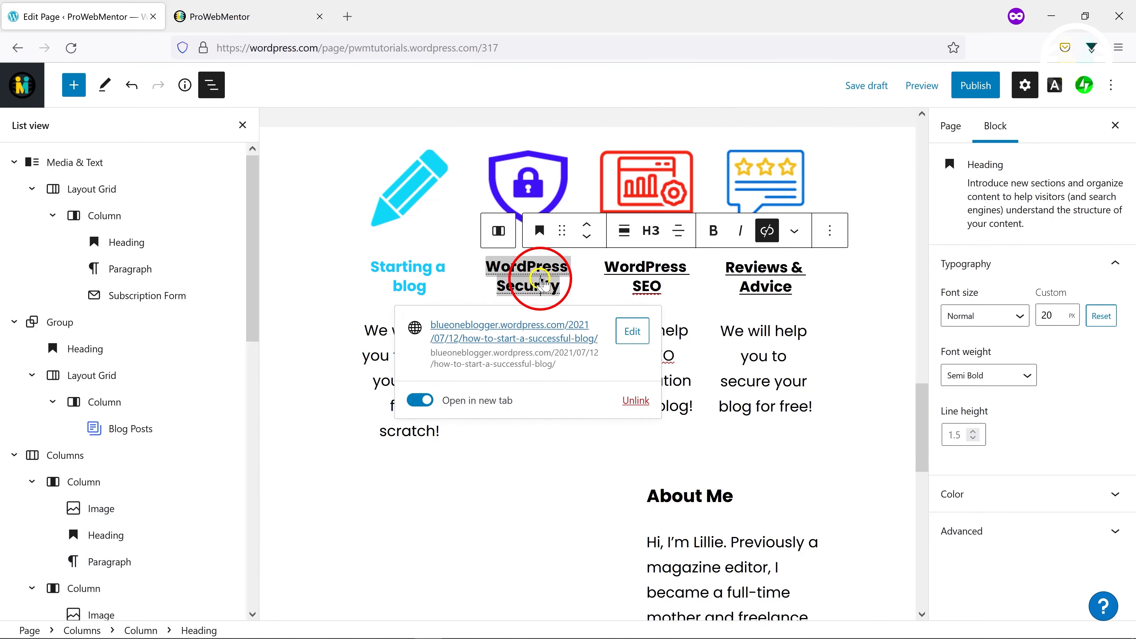
{"action": "left_click", "coordinate": [631, 399]}
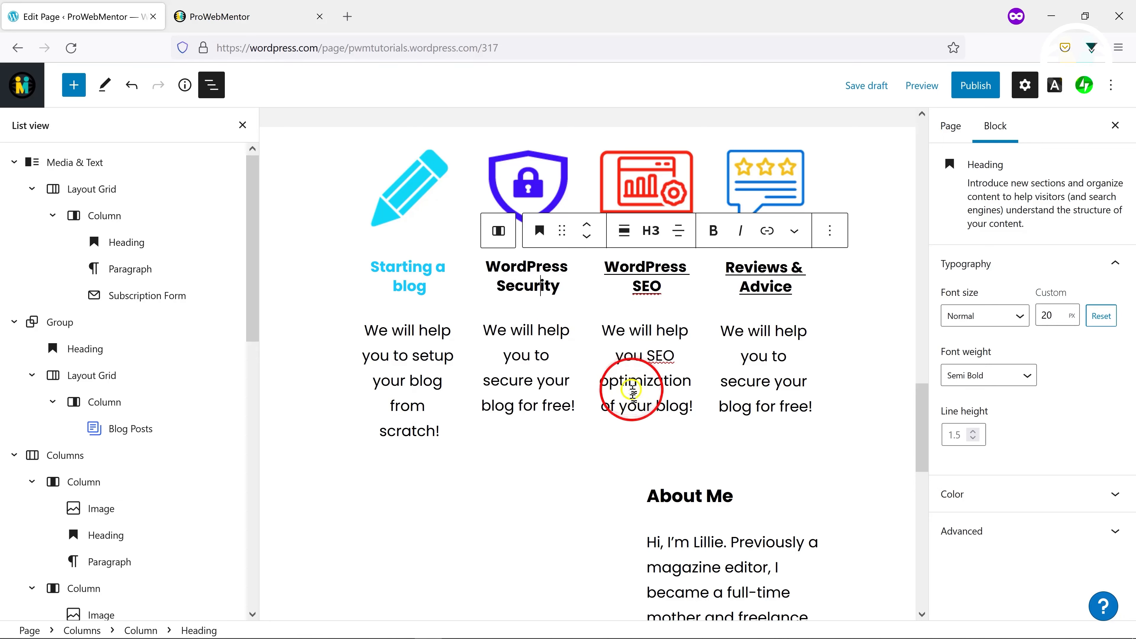
{"action": "left_click", "coordinate": [633, 268]}
{"action": "left_click", "coordinate": [752, 397]}
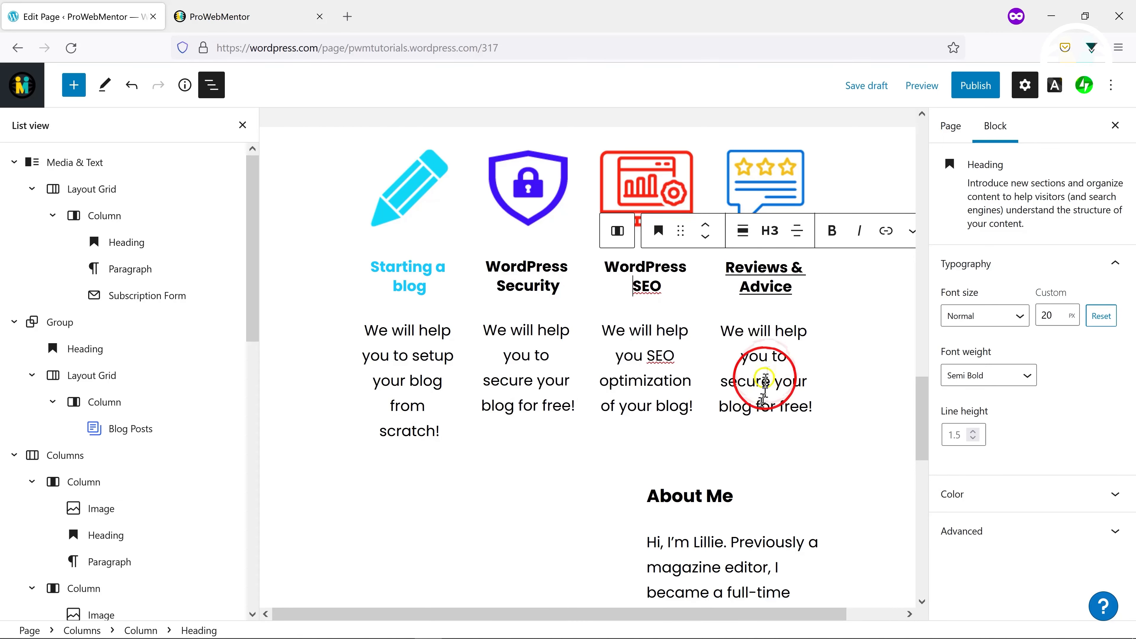
{"action": "left_click", "coordinate": [773, 285]}
{"action": "left_click", "coordinate": [864, 392]}
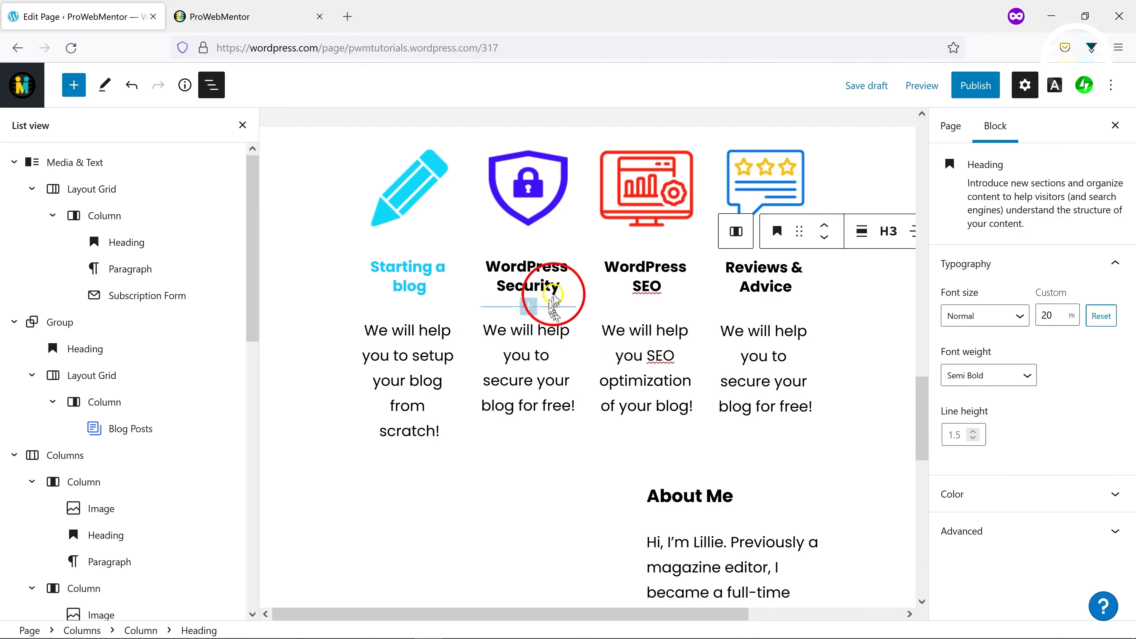
Set the WordPress Security heading's text to a custom blue-violet of about #4409d7, matching its shield icon
{"action": "left_click_drag", "start_coordinate": [560, 284], "coordinate": [486, 268]}
{"action": "left_click", "coordinate": [1028, 494]}
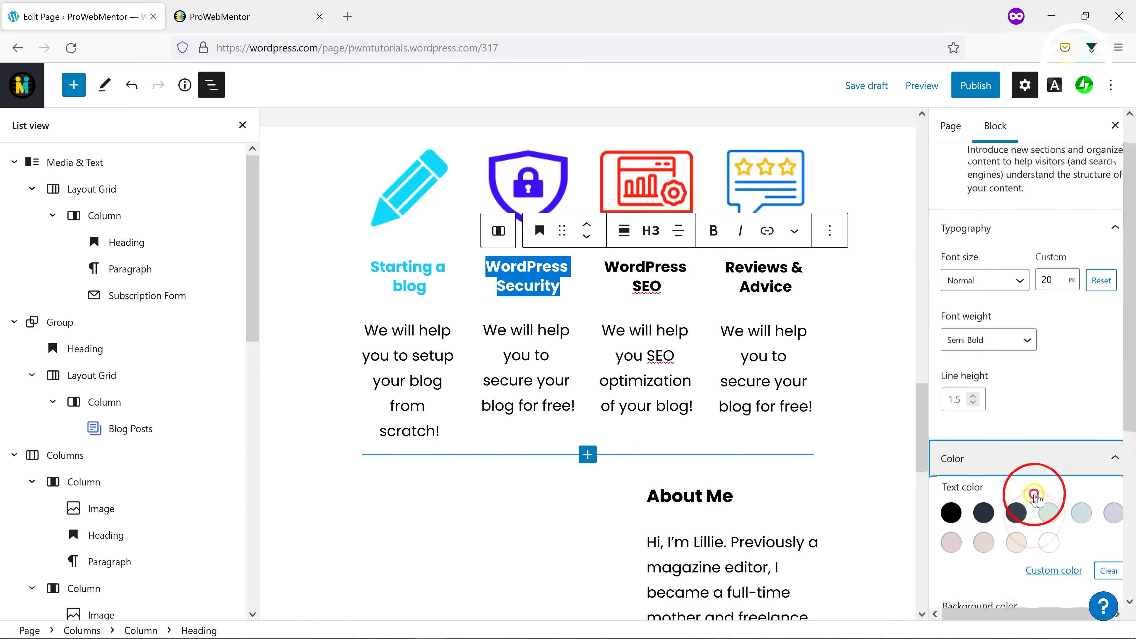
{"action": "left_click", "coordinate": [1044, 350]}
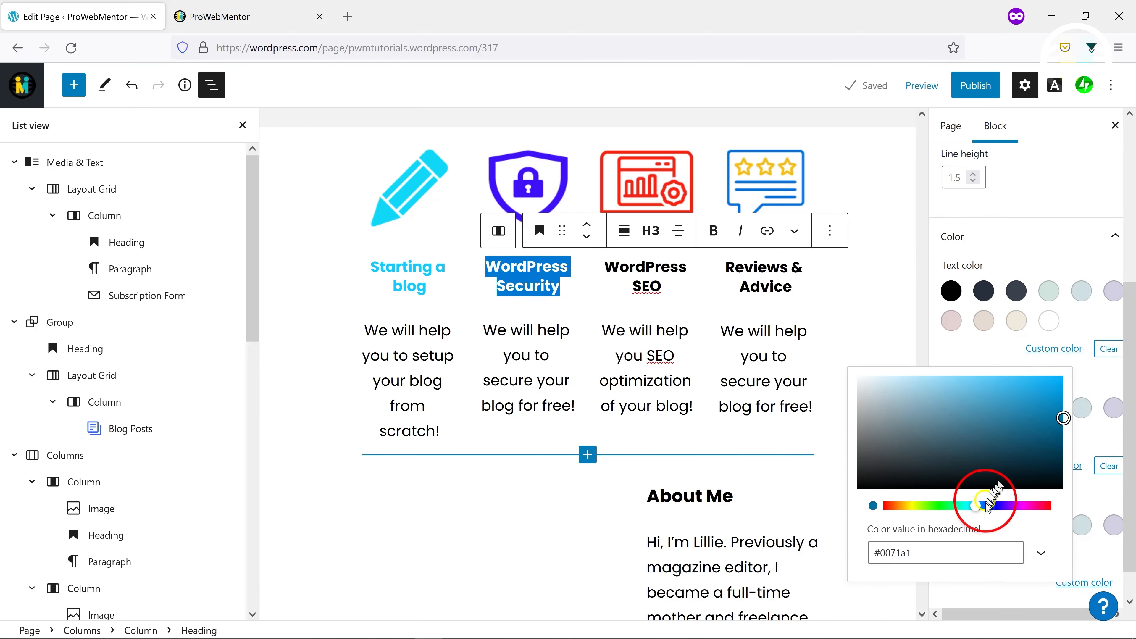
{"action": "left_click_drag", "start_coordinate": [992, 507], "coordinate": [1001, 504]}
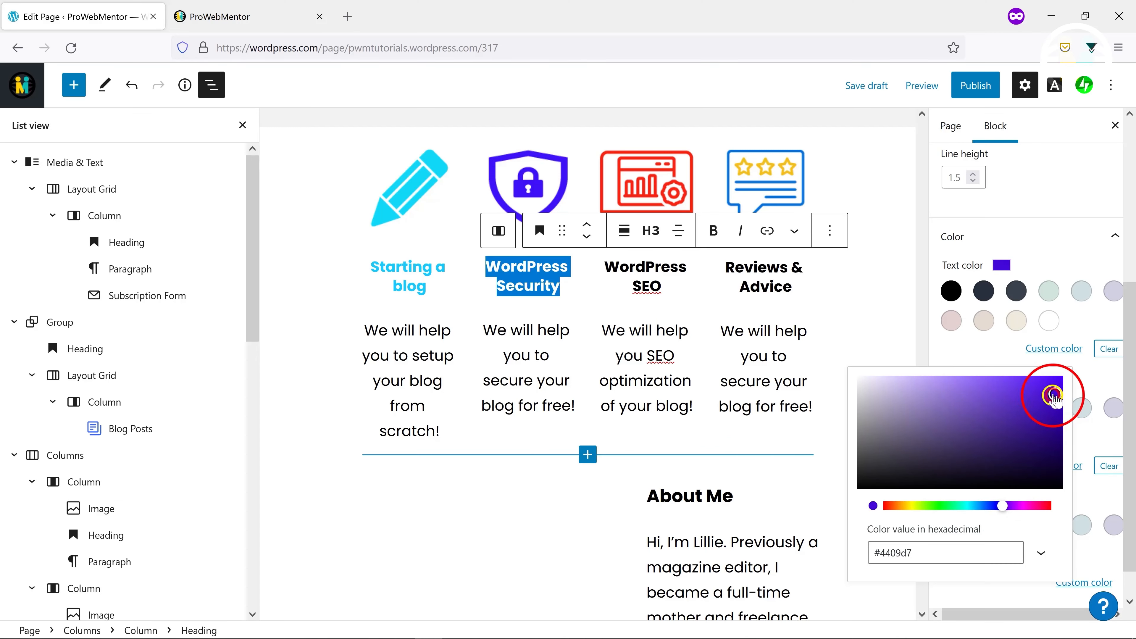
{"action": "left_click", "coordinate": [972, 340]}
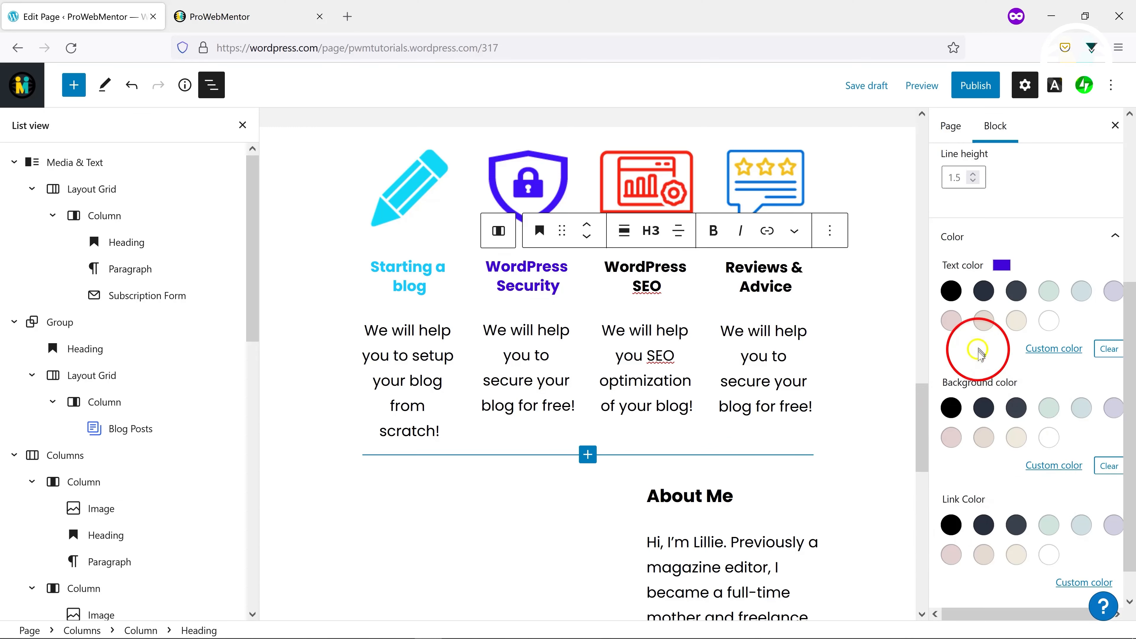
Set the WordPress SEO heading's text to a custom red of about #e60838
{"action": "left_click_drag", "start_coordinate": [604, 266], "coordinate": [664, 286]}
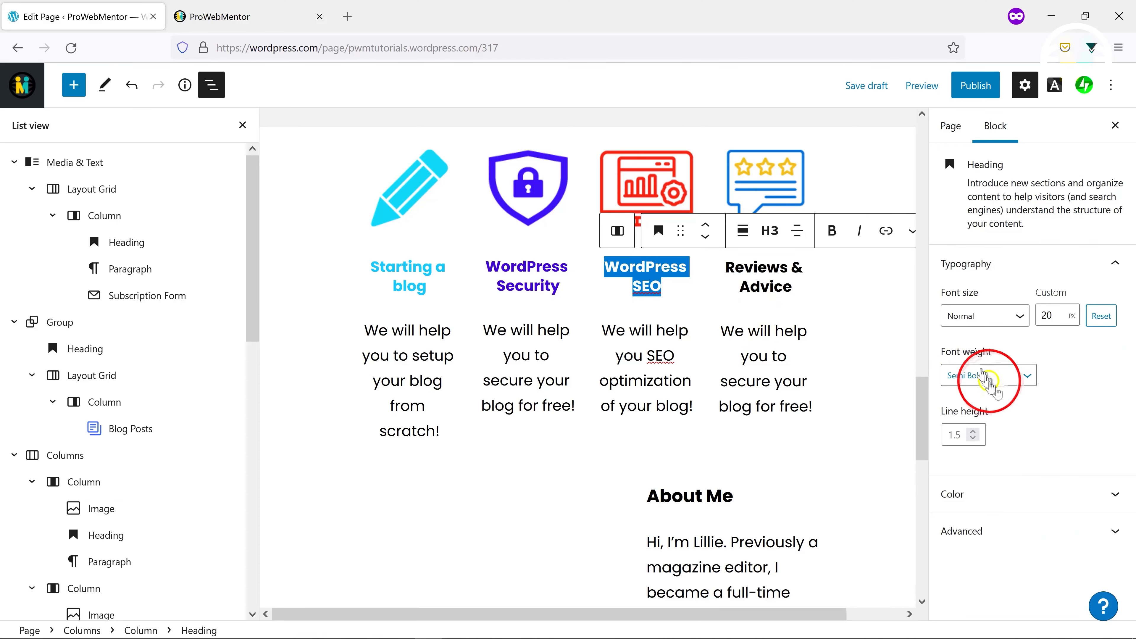
{"action": "scroll", "coordinate": [1024, 378], "scroll_direction": "down", "scroll_amount": 5}
{"action": "left_click", "coordinate": [1050, 353]}
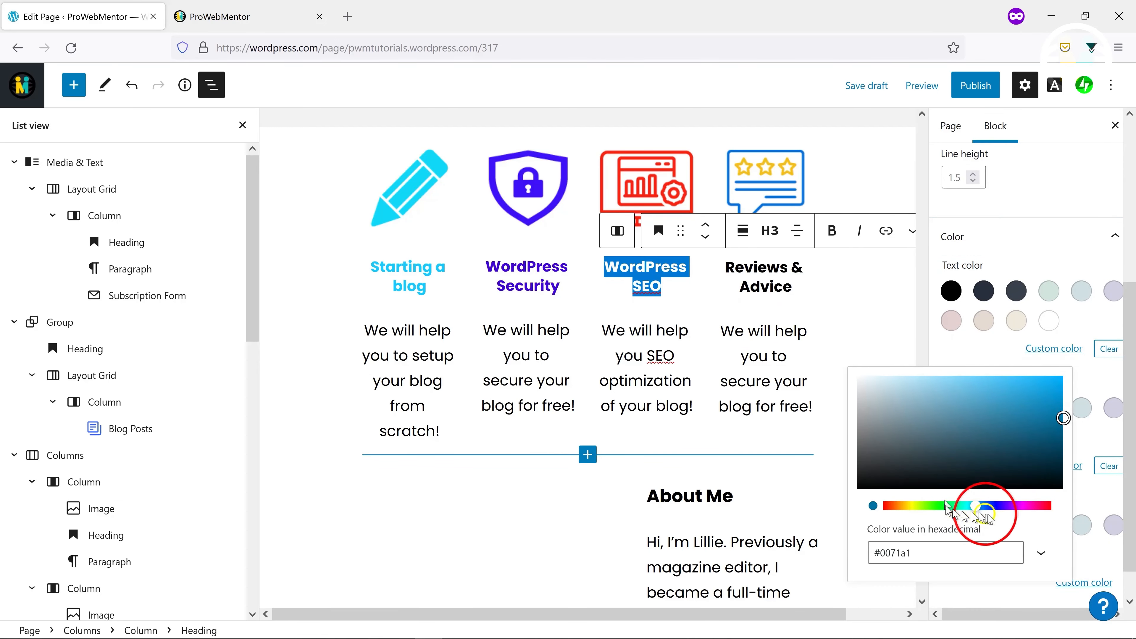
{"action": "left_click", "coordinate": [1040, 506]}
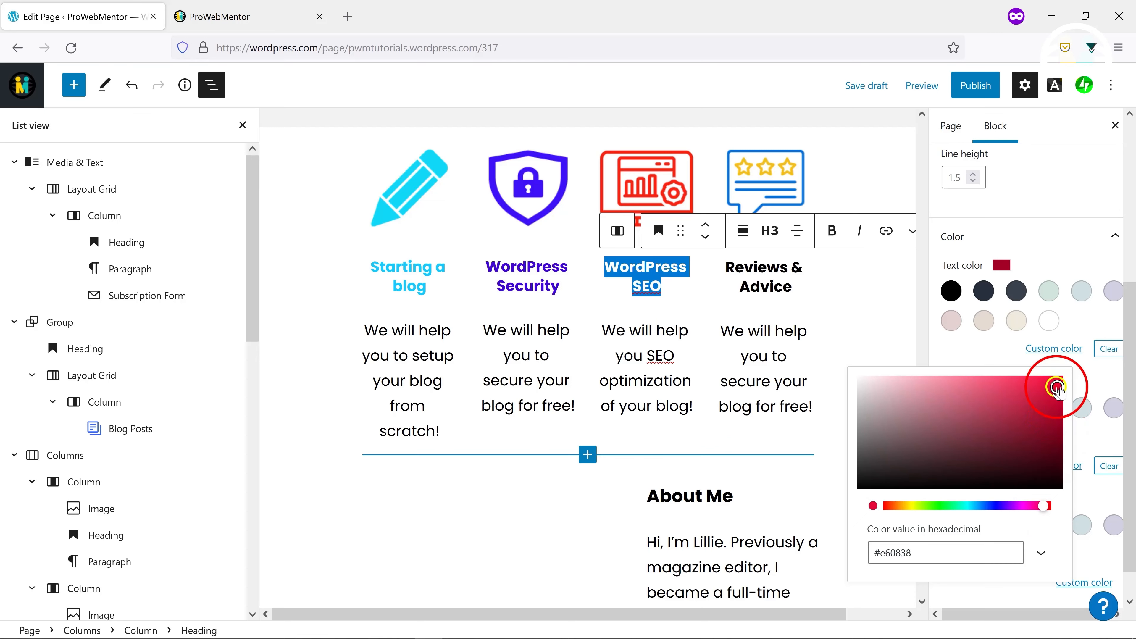
{"action": "left_click", "coordinate": [1065, 253]}
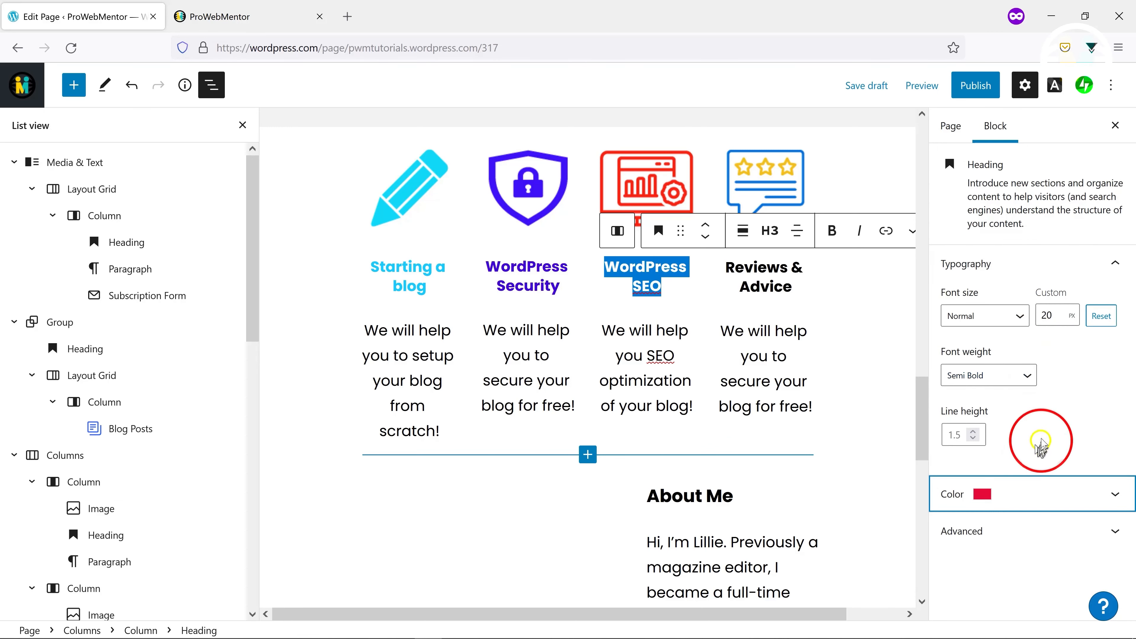
Set the Reviews & Advice heading's text to a custom dark blue similar to its icon
{"action": "left_click_drag", "start_coordinate": [726, 267], "coordinate": [793, 289]}
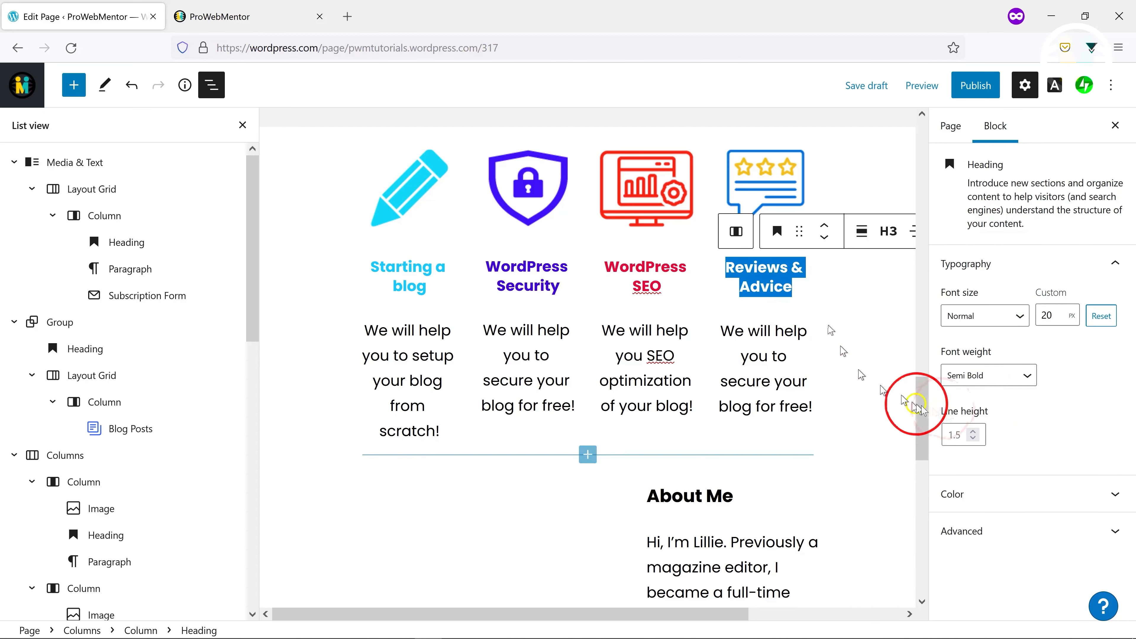
{"action": "left_click", "coordinate": [1033, 494]}
{"action": "left_click", "coordinate": [1049, 348]}
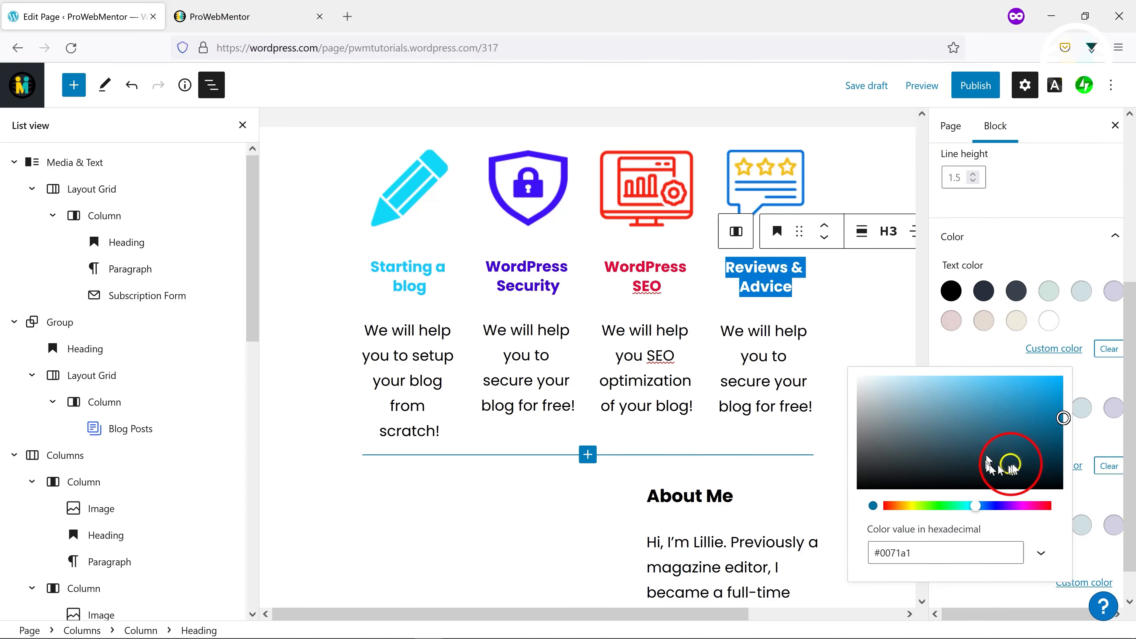
{"action": "left_click_drag", "start_coordinate": [985, 507], "coordinate": [979, 510]}
{"action": "left_click", "coordinate": [979, 355]}
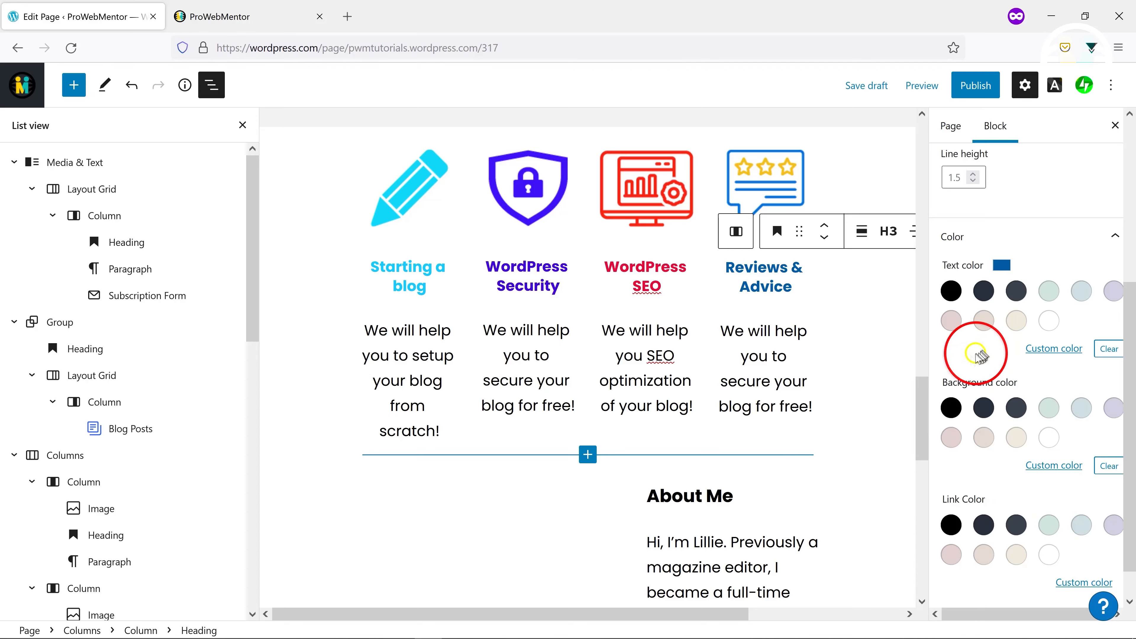
Insert a Heading block directly above the four-column block
{"action": "scroll", "coordinate": [512, 347], "scroll_direction": "down", "scroll_amount": 3}
{"action": "scroll", "coordinate": [512, 347], "scroll_direction": "up", "scroll_amount": 5}
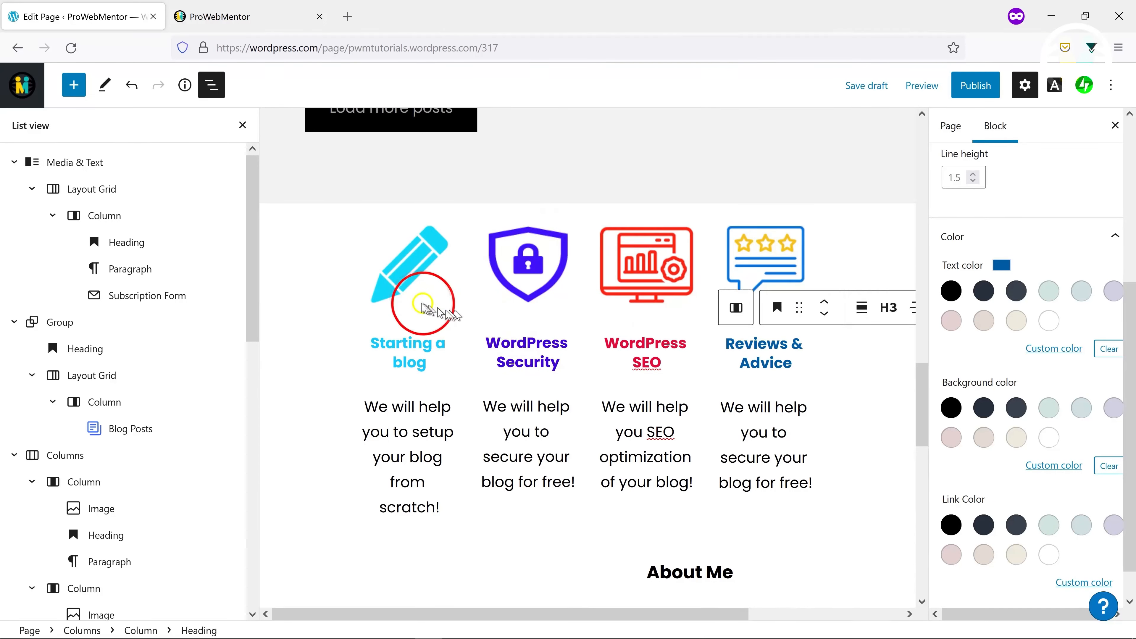
{"action": "left_click", "coordinate": [558, 211]}
{"action": "left_click", "coordinate": [588, 214]}
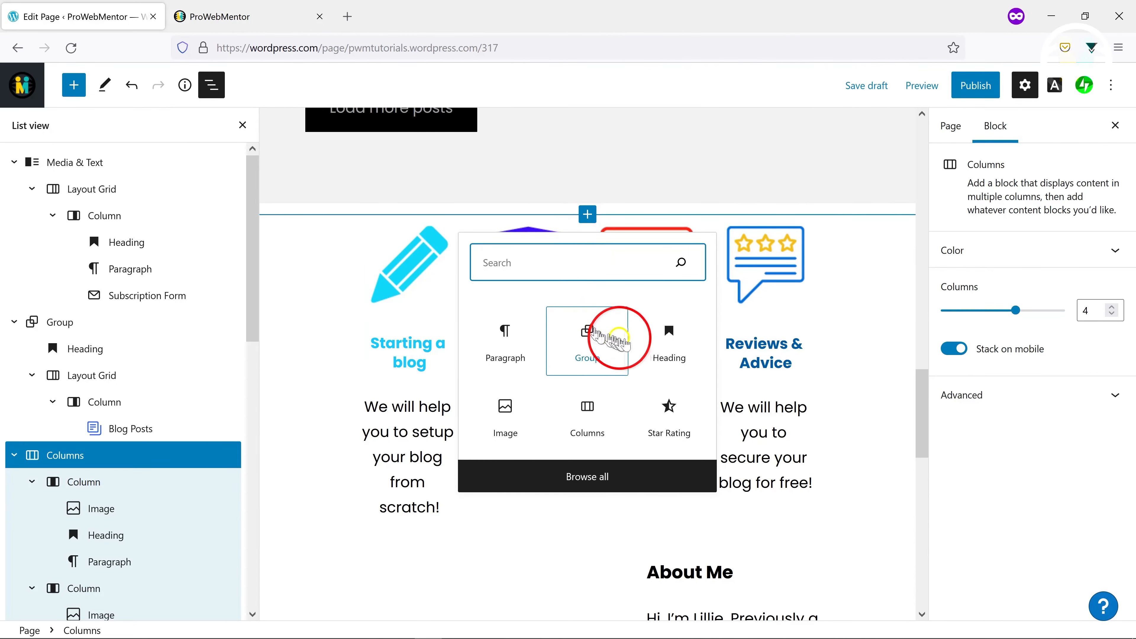
{"action": "left_click", "coordinate": [666, 345]}
Copy the title "I Need Help With…" from the ProWebMentor reference page into the empty heading above the columns
{"action": "left_click", "coordinate": [246, 20]}
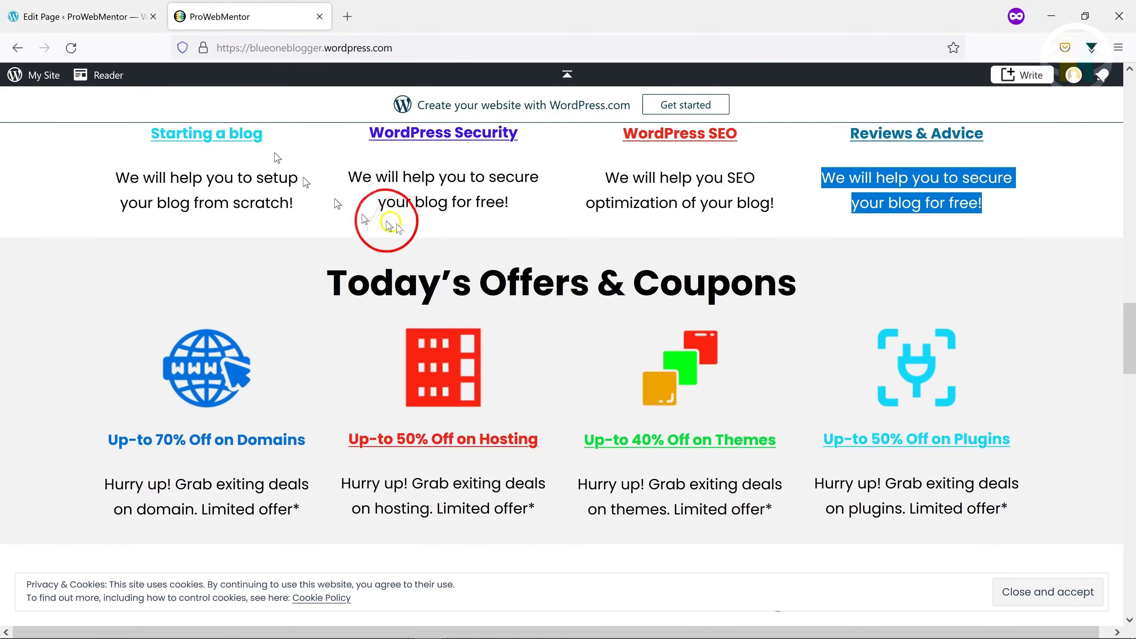
{"action": "left_click_drag", "start_coordinate": [318, 285], "coordinate": [367, 285]}
{"action": "scroll", "coordinate": [371, 289], "scroll_direction": "up", "scroll_amount": 5}
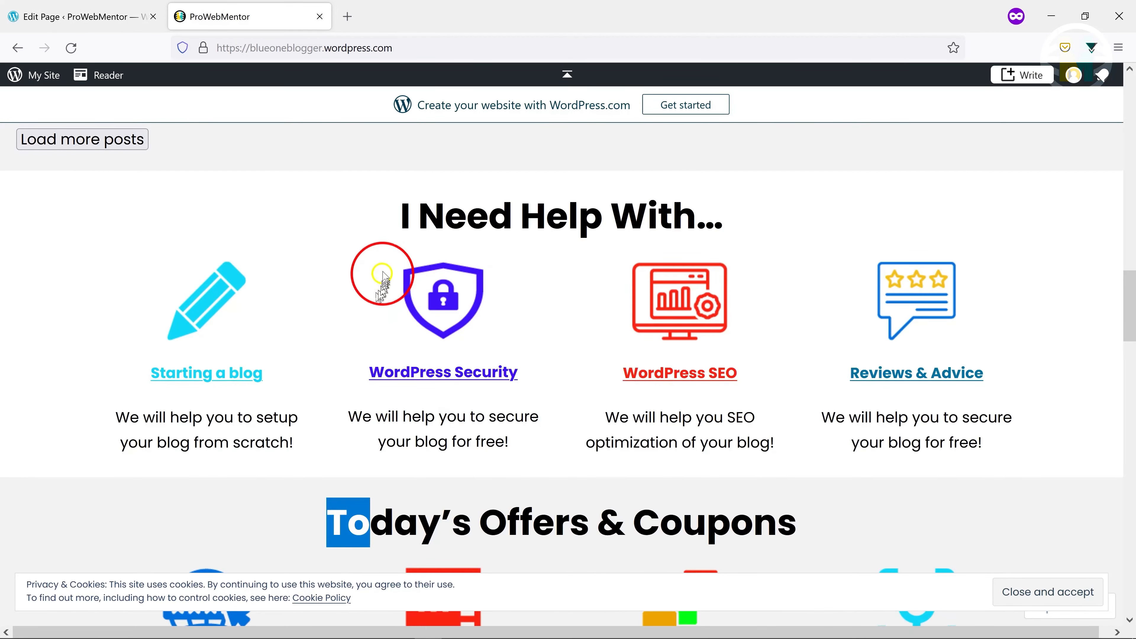
{"action": "left_click_drag", "start_coordinate": [381, 214], "coordinate": [730, 244]}
{"action": "key", "text": "ctrl+c"}
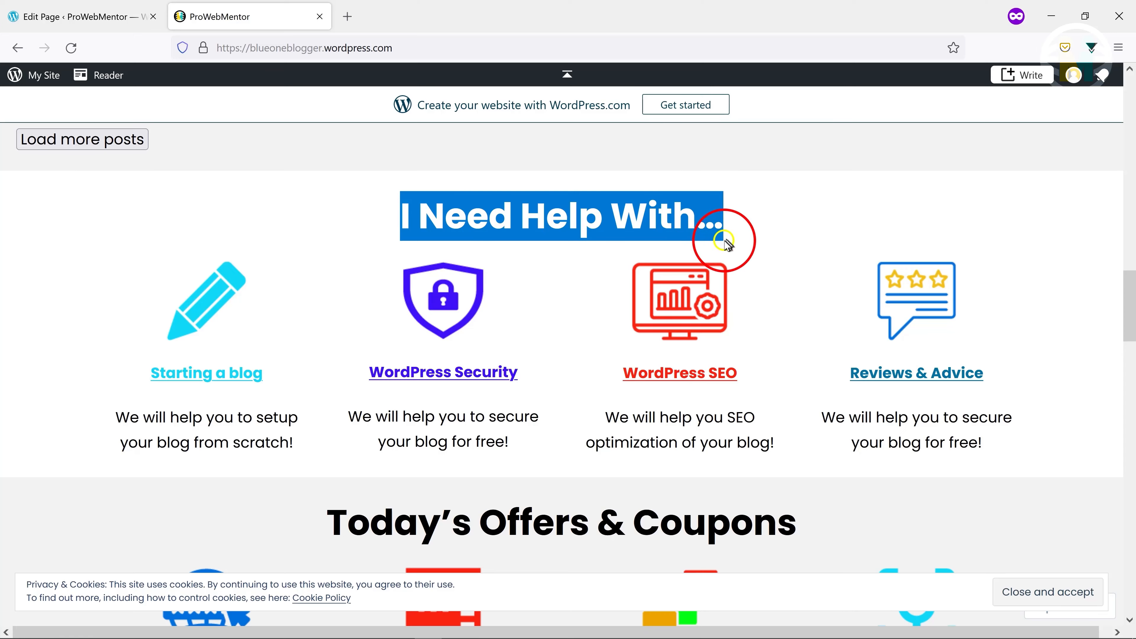
{"action": "left_click", "coordinate": [105, 18]}
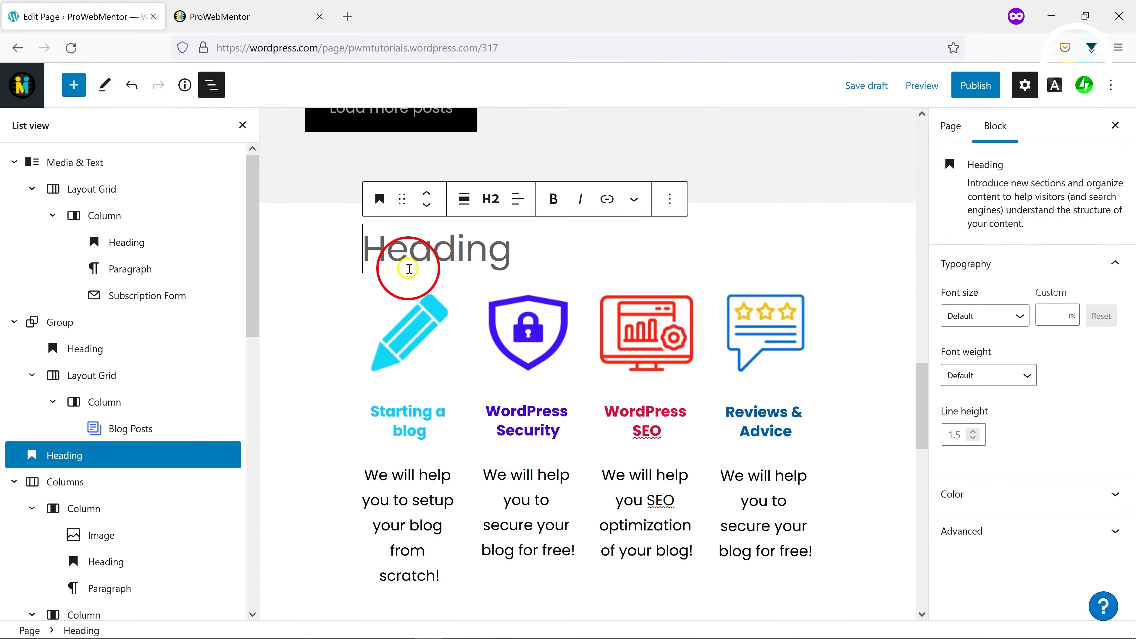
{"action": "key", "text": "ctrl+v"}
Set the "I Need Help With…" heading to wide width and center its text
{"action": "left_click", "coordinate": [464, 199]}
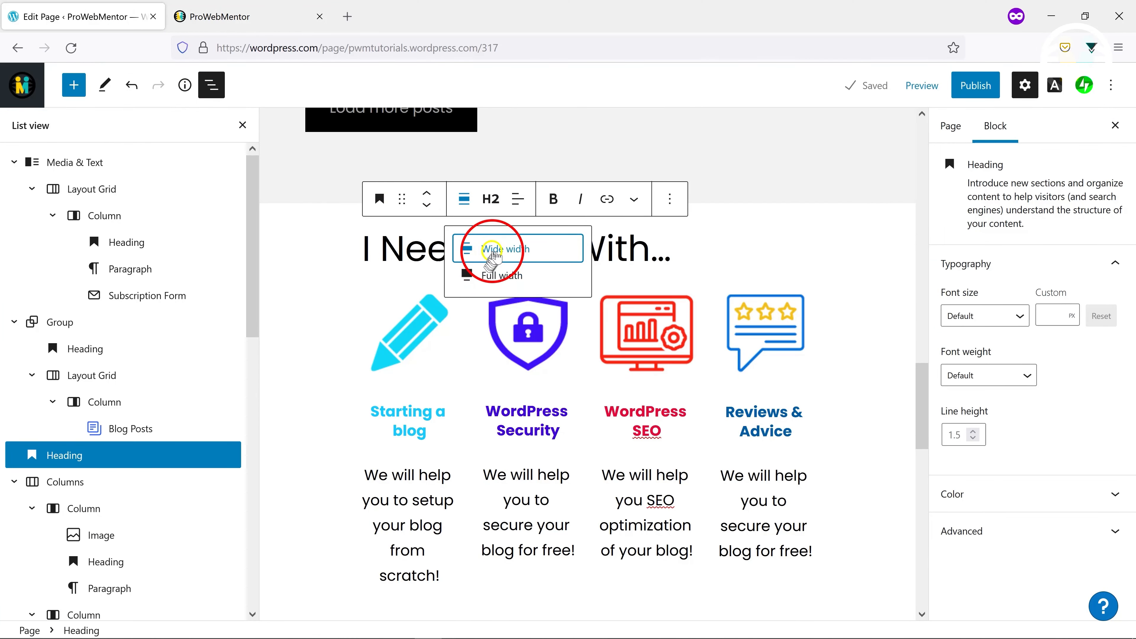
{"action": "left_click", "coordinate": [493, 249]}
{"action": "left_click", "coordinate": [421, 198]}
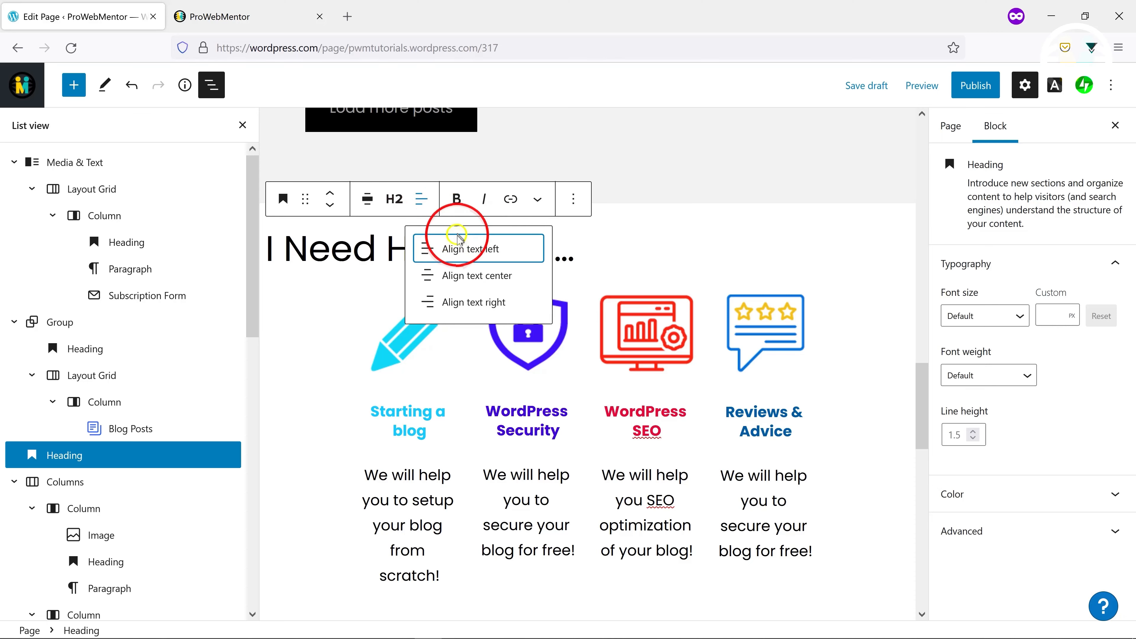
{"action": "left_click", "coordinate": [529, 275]}
Set the "I Need Help With…" heading's font weight to Semi Bold
{"action": "left_click", "coordinate": [1001, 375]}
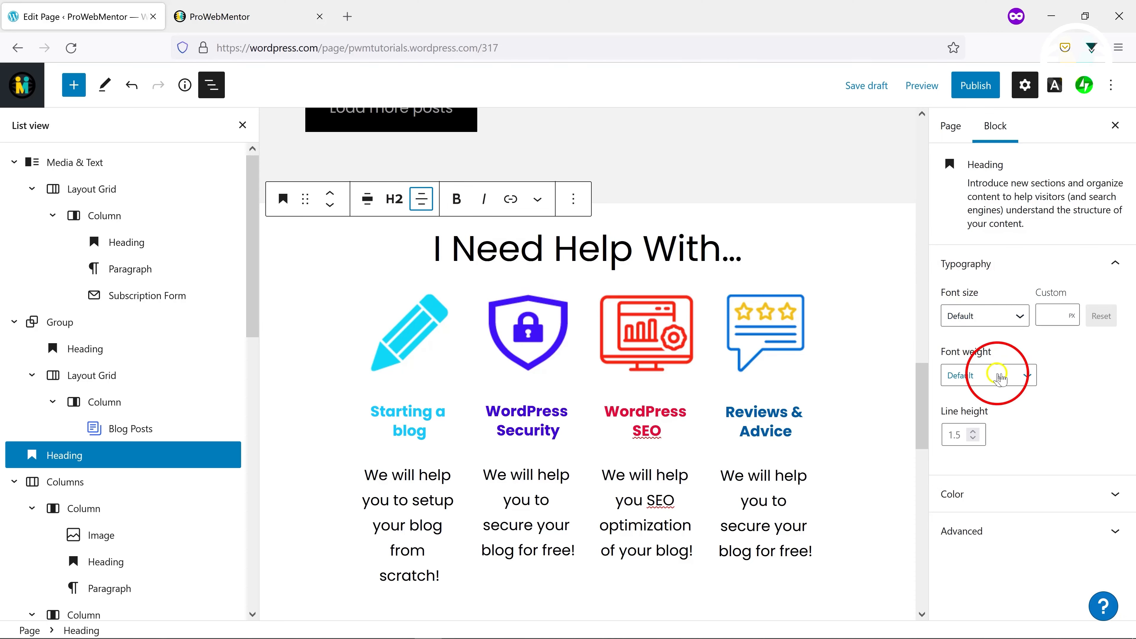
{"action": "scroll", "coordinate": [984, 568], "scroll_direction": "down", "scroll_amount": 2}
{"action": "left_click", "coordinate": [979, 563]}
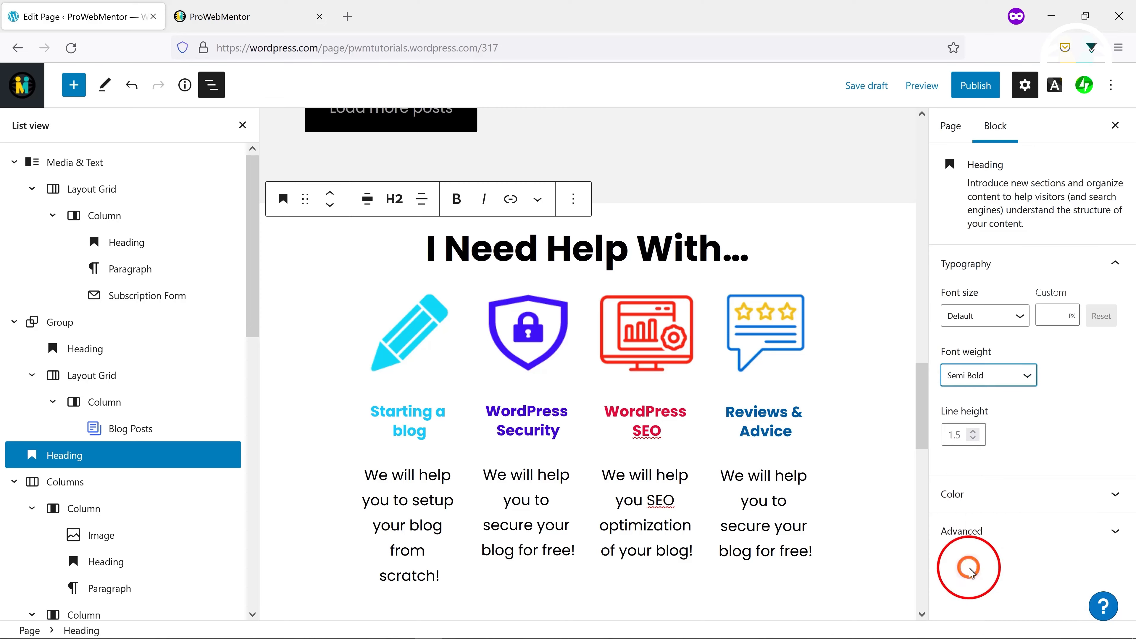
Group the four-column block and move the "I Need Help With…" heading into that group, above the columns
{"action": "left_click", "coordinate": [68, 480]}
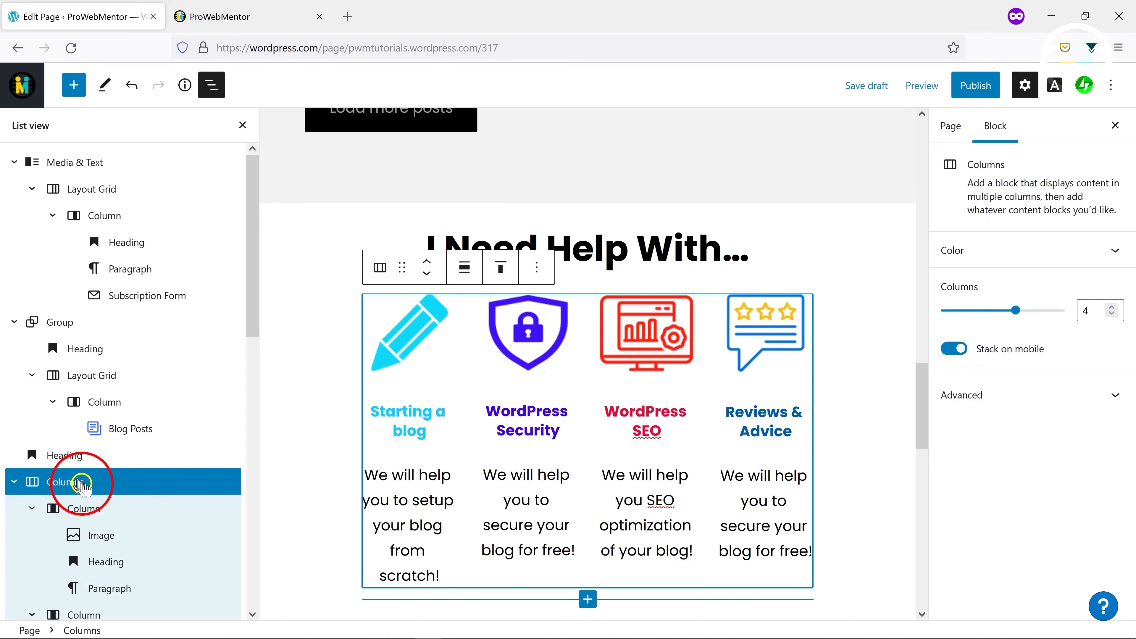
{"action": "left_click", "coordinate": [539, 267]}
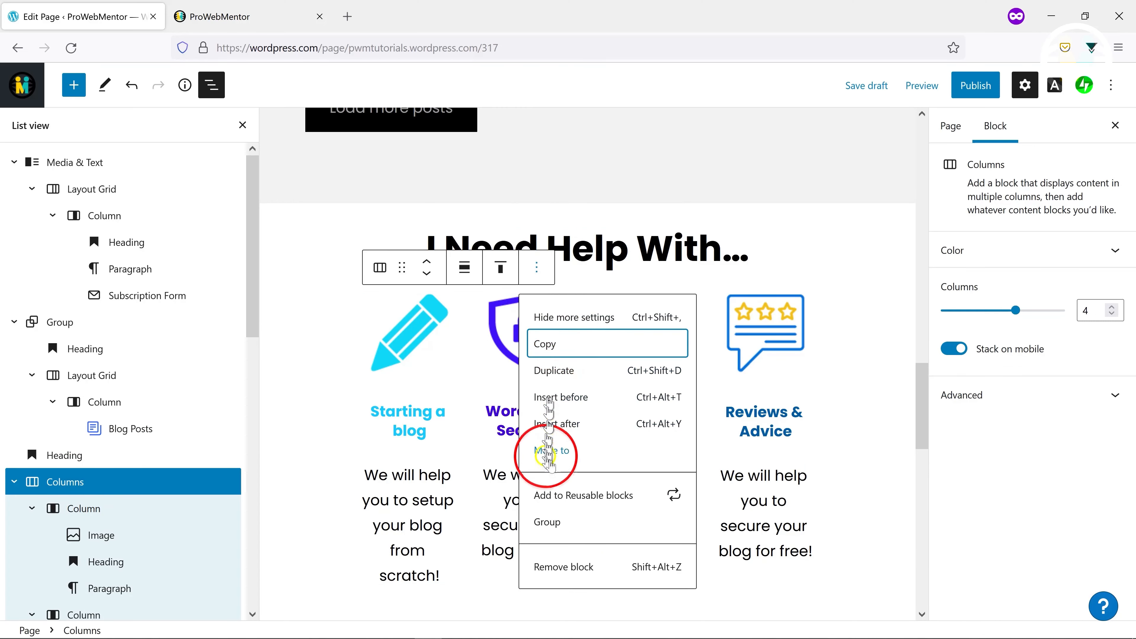
{"action": "left_click", "coordinate": [543, 521]}
{"action": "left_click", "coordinate": [492, 248]}
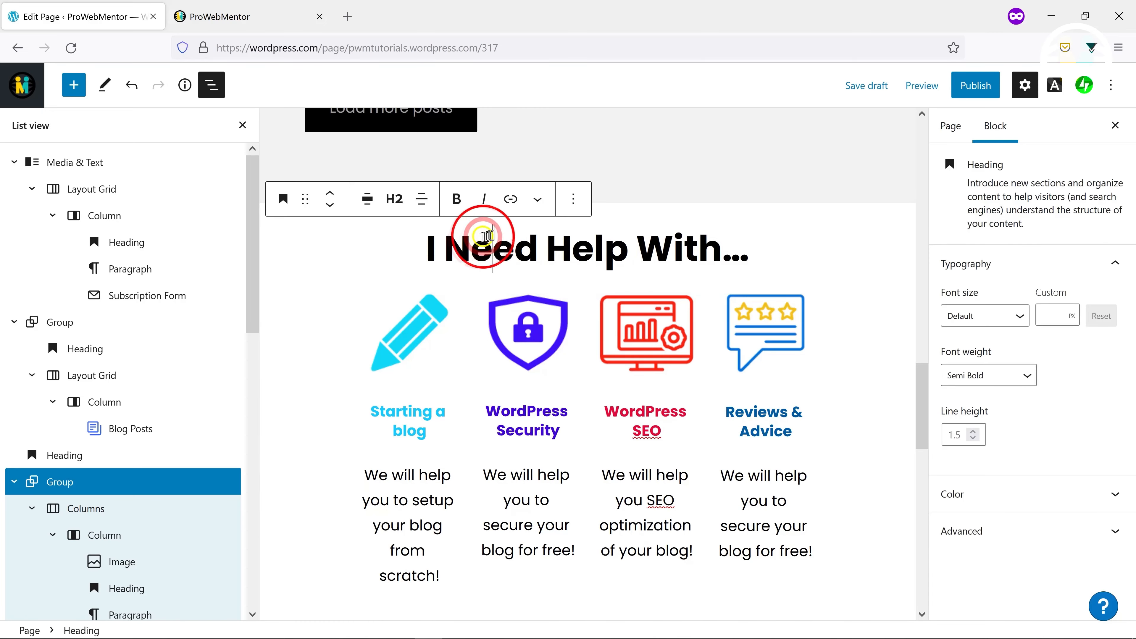
{"action": "mouse_move", "coordinate": [89, 462]}
{"action": "left_mouse_down"}
{"action": "mouse_move", "coordinate": [69, 465]}
{"action": "mouse_move", "coordinate": [85, 492]}
{"action": "mouse_move", "coordinate": [90, 469]}
{"action": "left_mouse_up"}
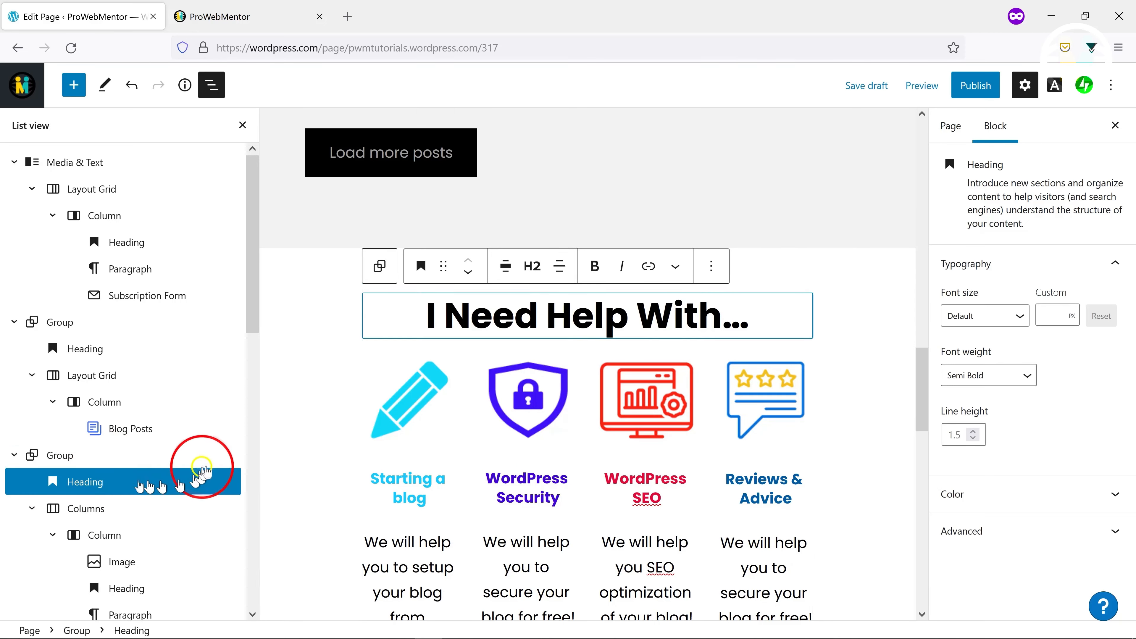
Set the group holding the "I Need Help With…" heading and the columns to full width
{"action": "left_click", "coordinate": [27, 454]}
{"action": "left_click", "coordinate": [463, 248]}
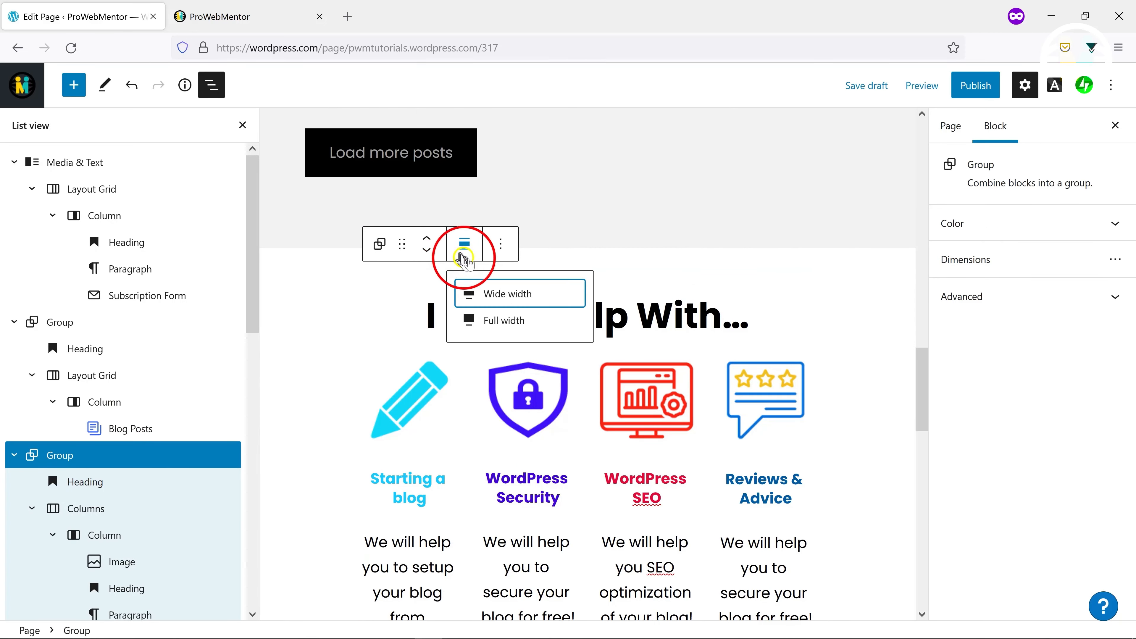
{"action": "left_click", "coordinate": [494, 315]}
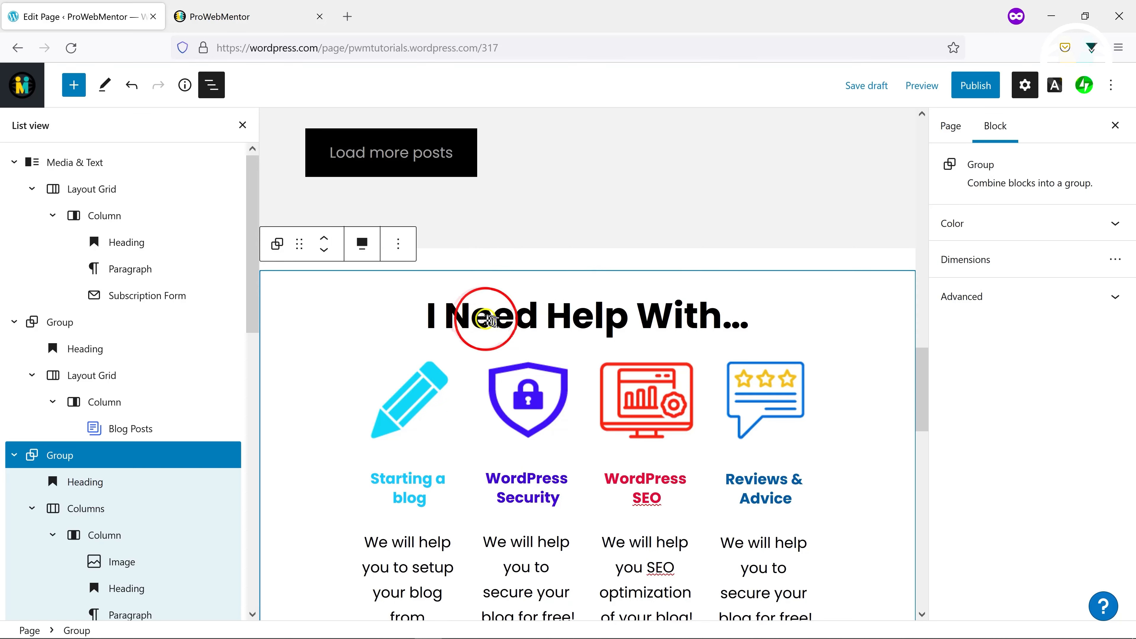
{"action": "left_click", "coordinate": [388, 252]}
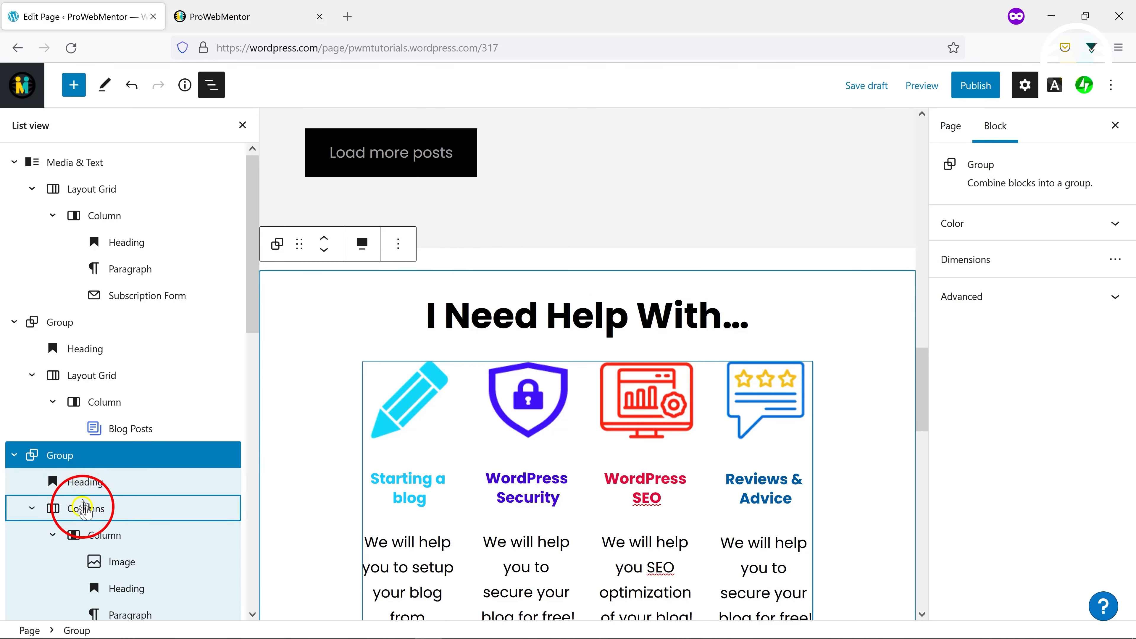
Set the four-column block inside the group to wide width and review the section's layout
{"action": "left_click", "coordinate": [80, 508]}
{"action": "left_click", "coordinate": [505, 334]}
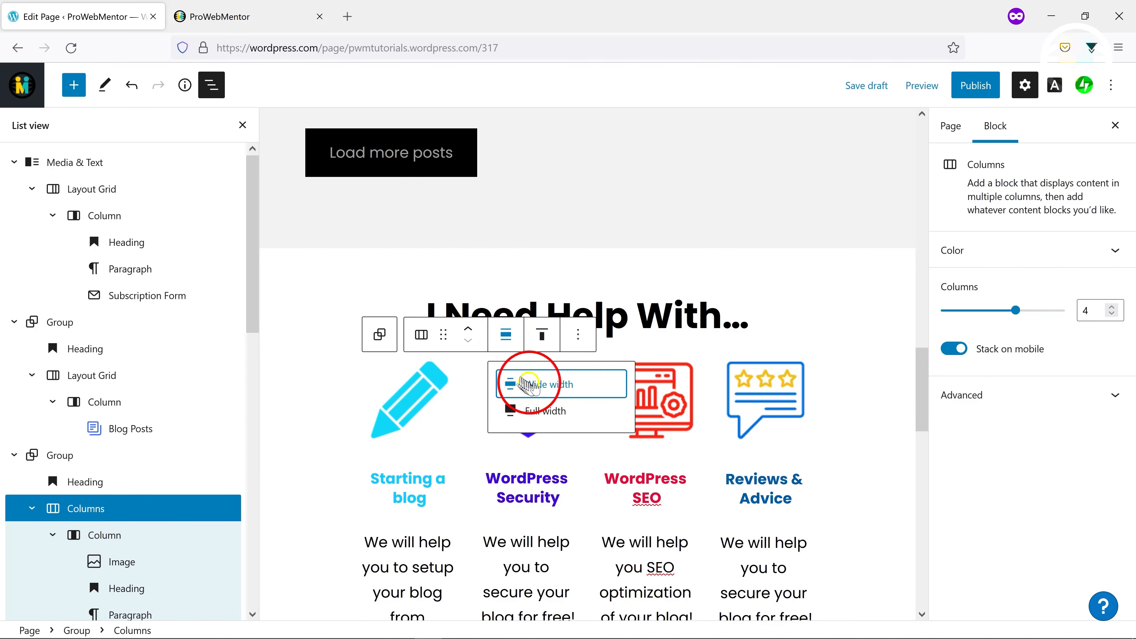
{"action": "left_click", "coordinate": [519, 383]}
{"action": "left_click", "coordinate": [766, 298]}
{"action": "scroll", "coordinate": [778, 295], "scroll_direction": "down", "scroll_amount": 6}
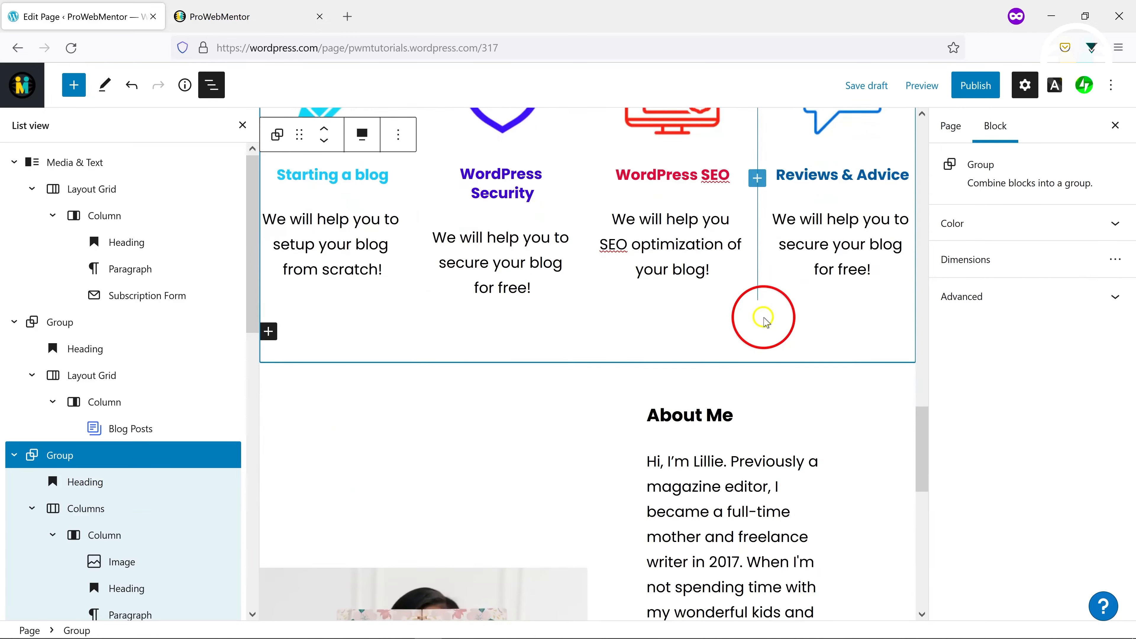
{"action": "scroll", "coordinate": [762, 316], "scroll_direction": "up", "scroll_amount": 5}
{"action": "scroll", "coordinate": [744, 315], "scroll_direction": "up", "scroll_amount": 5}
{"action": "scroll", "coordinate": [740, 315], "scroll_direction": "down", "scroll_amount": 10}
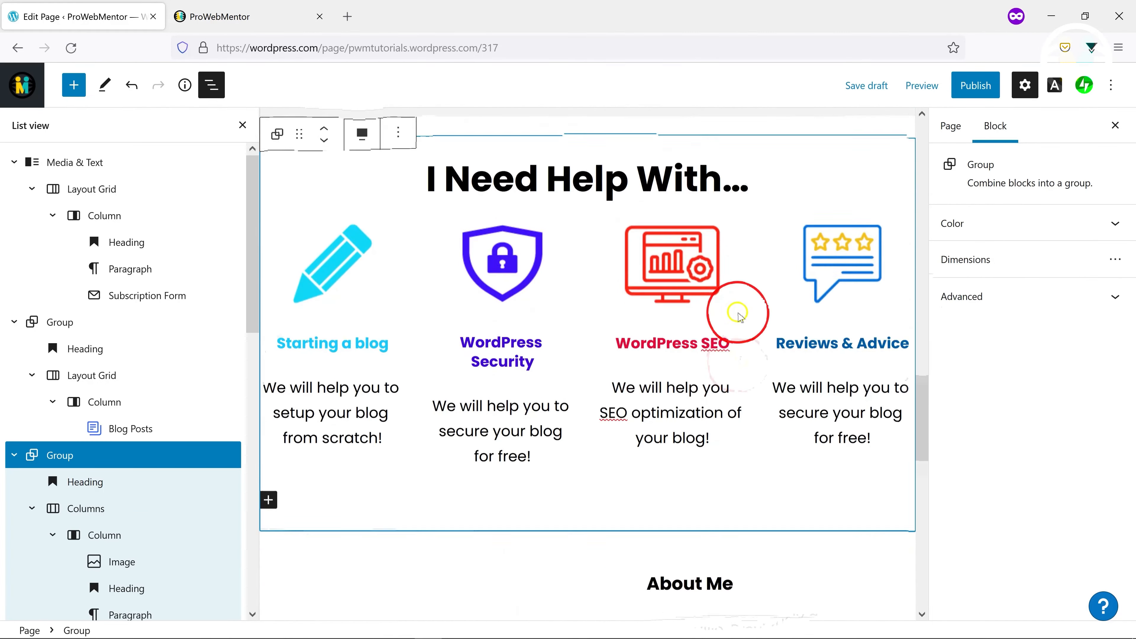
Hide the list view, duplicate the "I Need Help With…" group and open the duplicate's color settings
{"action": "scroll", "coordinate": [503, 287], "scroll_direction": "up", "scroll_amount": 5}
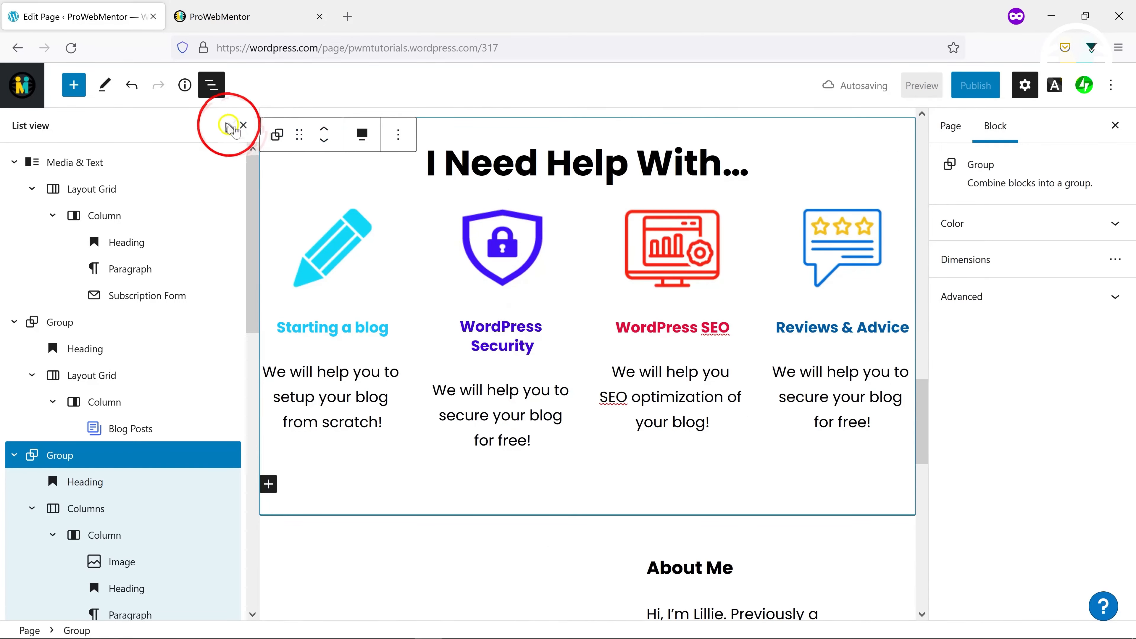
{"action": "left_click", "coordinate": [211, 85]}
{"action": "scroll", "coordinate": [596, 321], "scroll_direction": "up", "scroll_amount": 6}
{"action": "scroll", "coordinate": [597, 320], "scroll_direction": "down", "scroll_amount": 3}
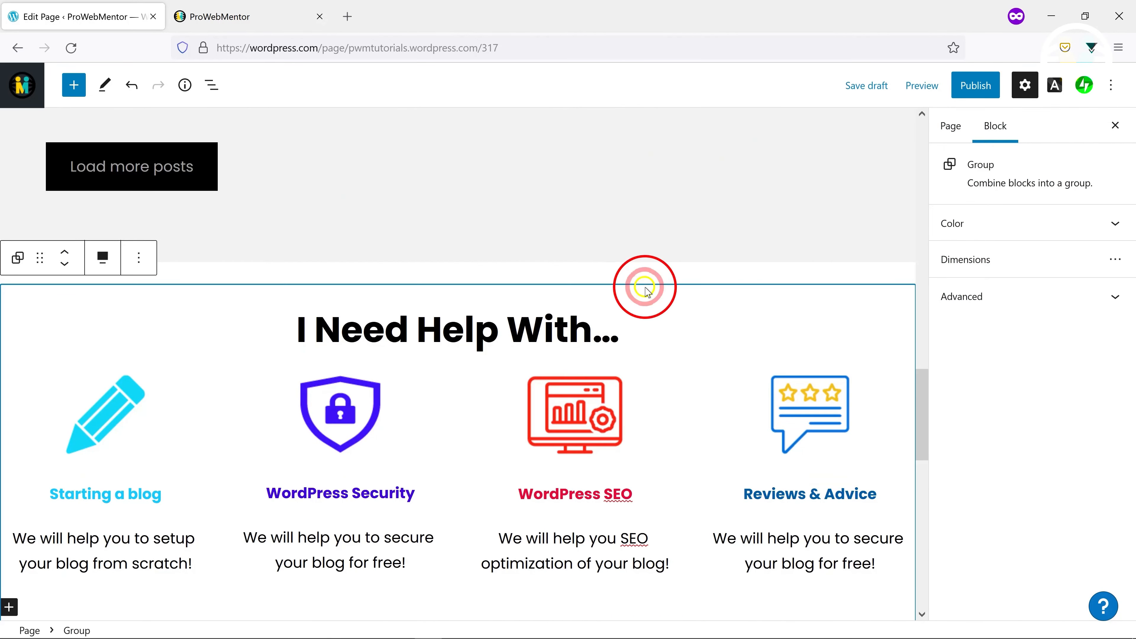
{"action": "left_click", "coordinate": [636, 309]}
{"action": "left_click", "coordinate": [551, 286]}
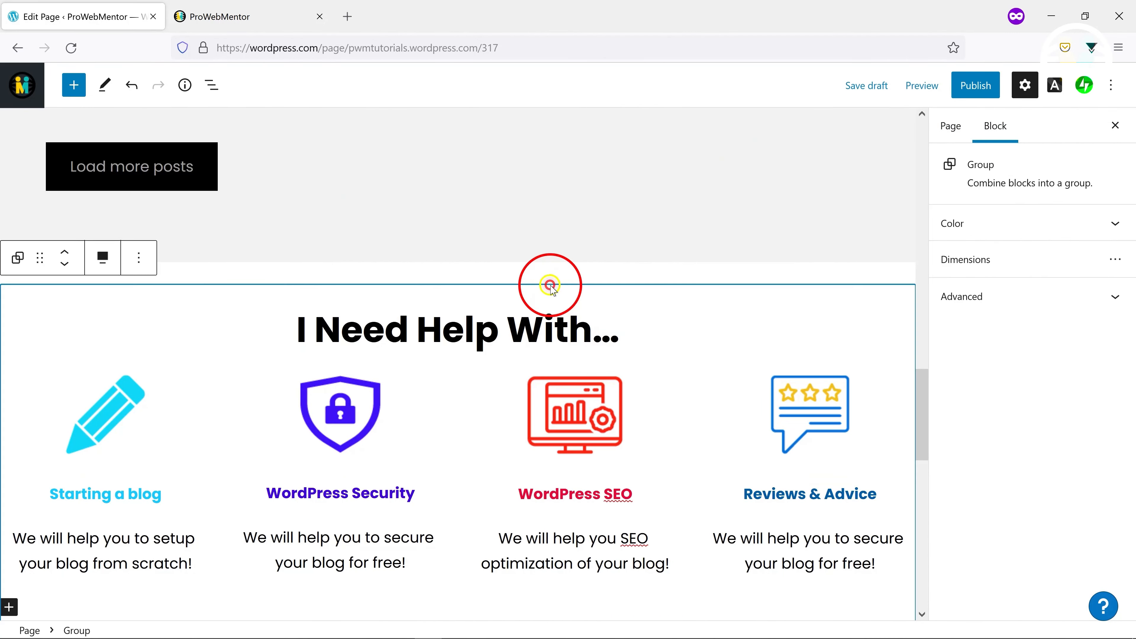
{"action": "left_click", "coordinate": [138, 259]}
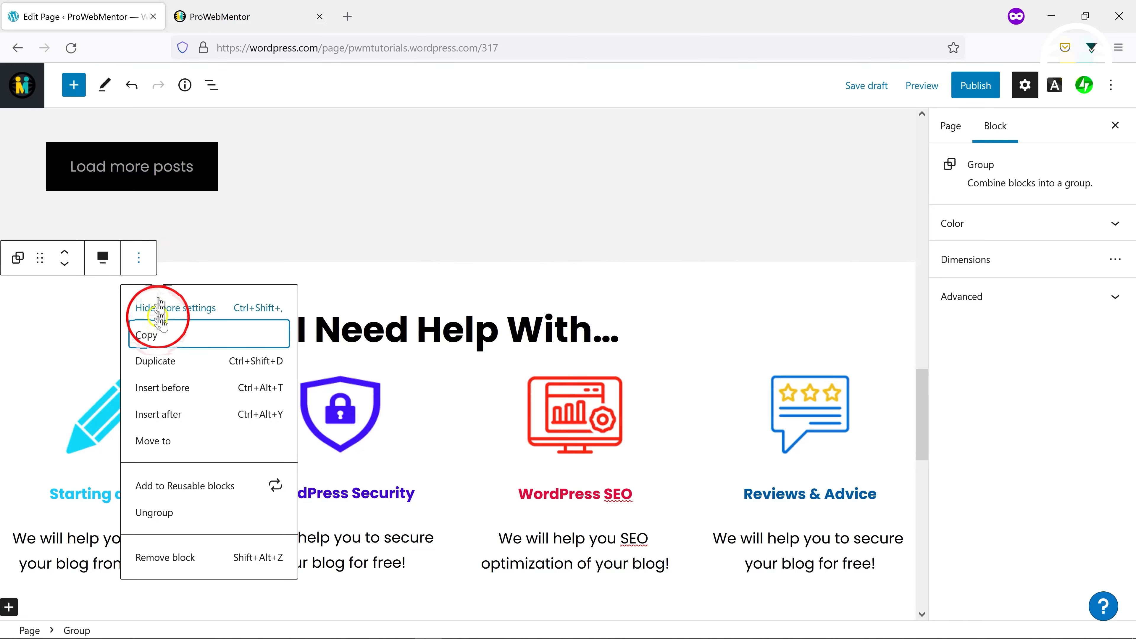
{"action": "left_click", "coordinate": [157, 362]}
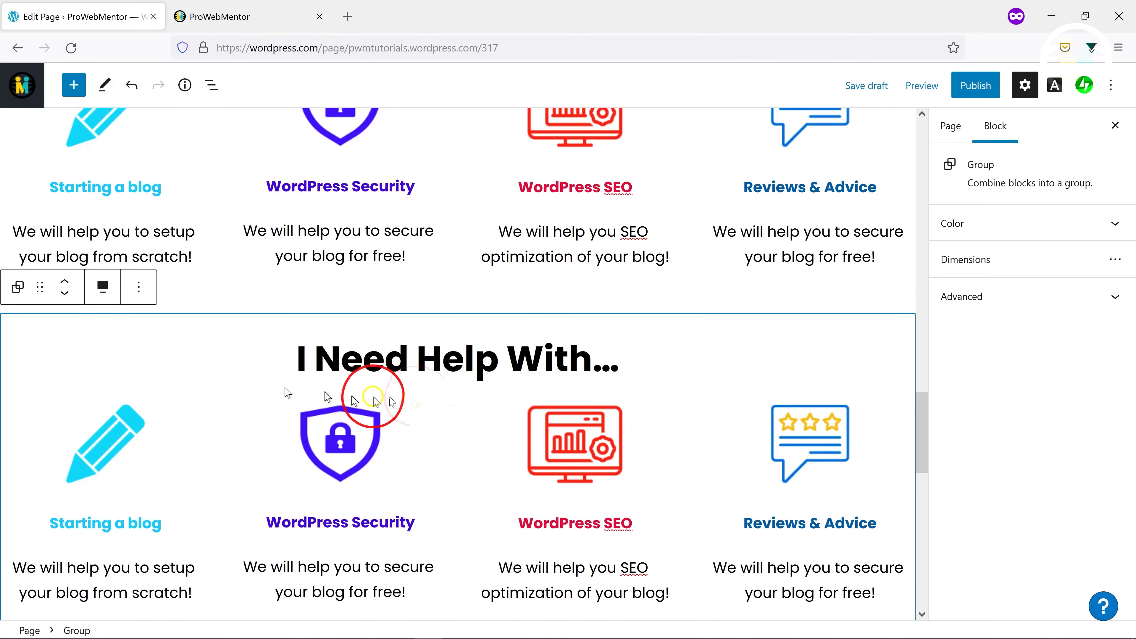
{"action": "left_click", "coordinate": [1032, 229]}
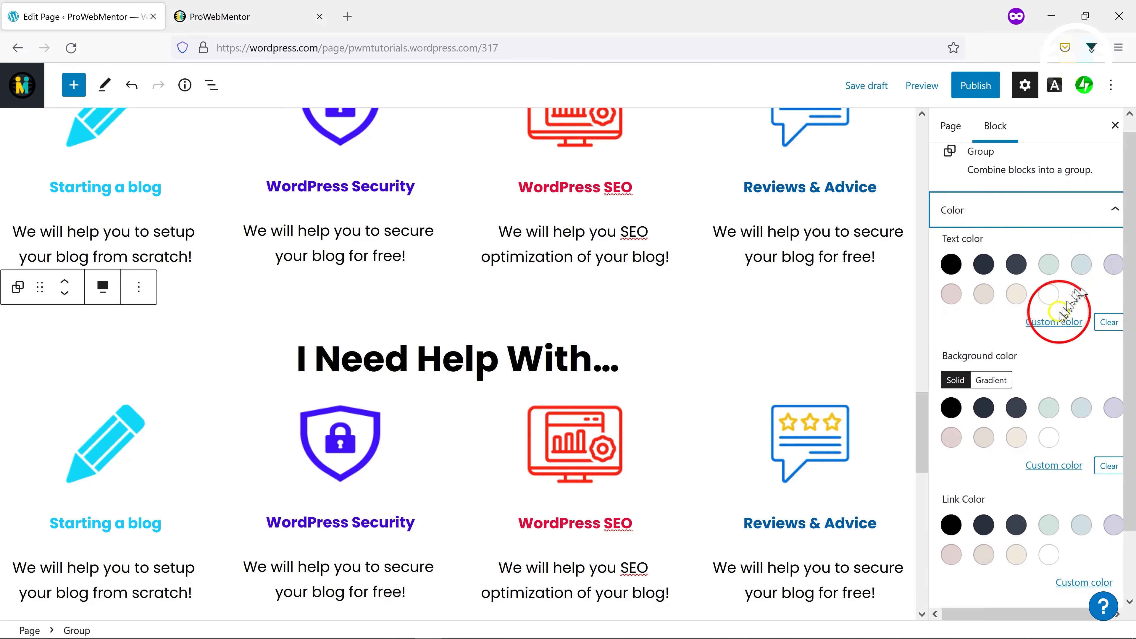
{"action": "left_click", "coordinate": [1048, 323]}
{"action": "left_click", "coordinate": [935, 502]}
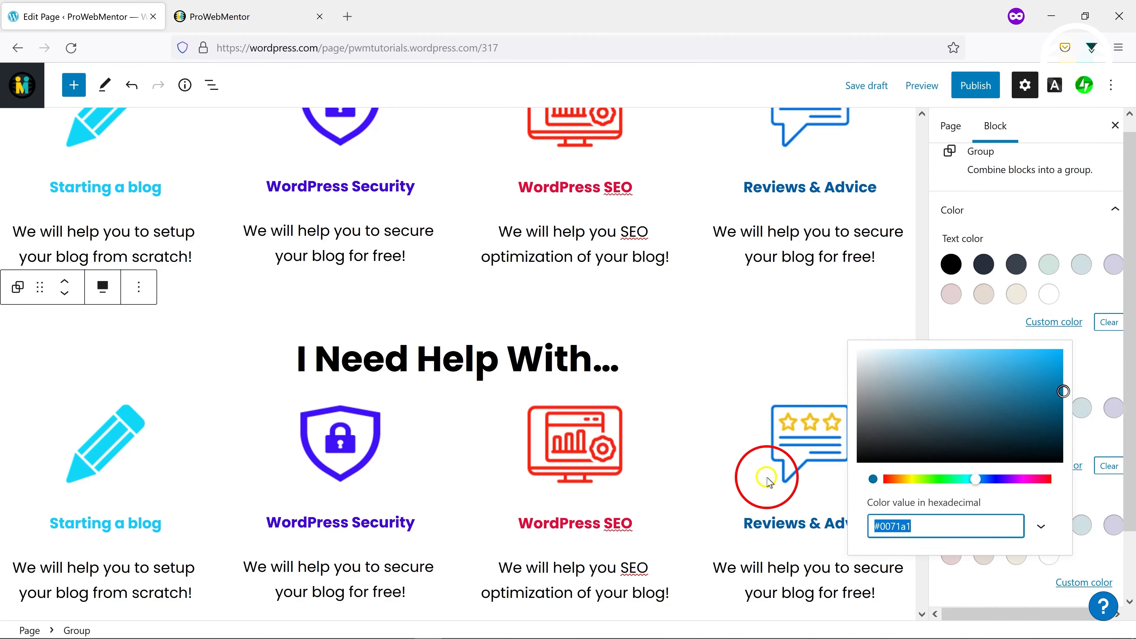
{"action": "type", "text": "f2f2f2"}
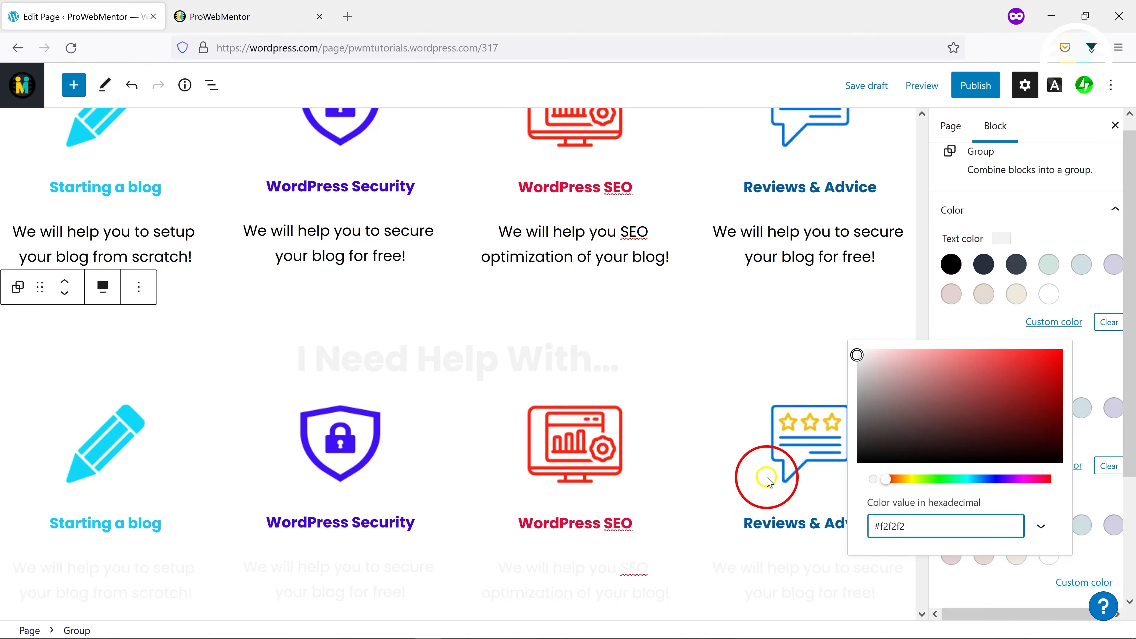
{"action": "key", "text": "ctrl+z"}
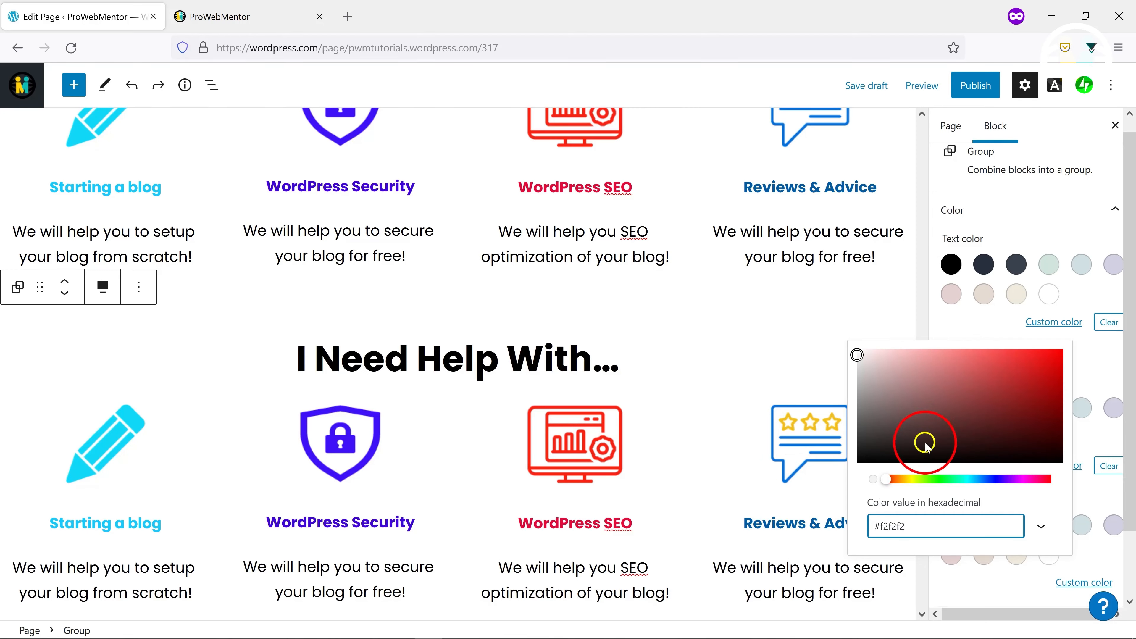
{"action": "left_click", "coordinate": [996, 345]}
Set the duplicated group's background color to the custom value #f2f2f2
{"action": "scroll", "coordinate": [996, 398], "scroll_direction": "down", "scroll_amount": 2}
{"action": "left_click", "coordinate": [1029, 390]}
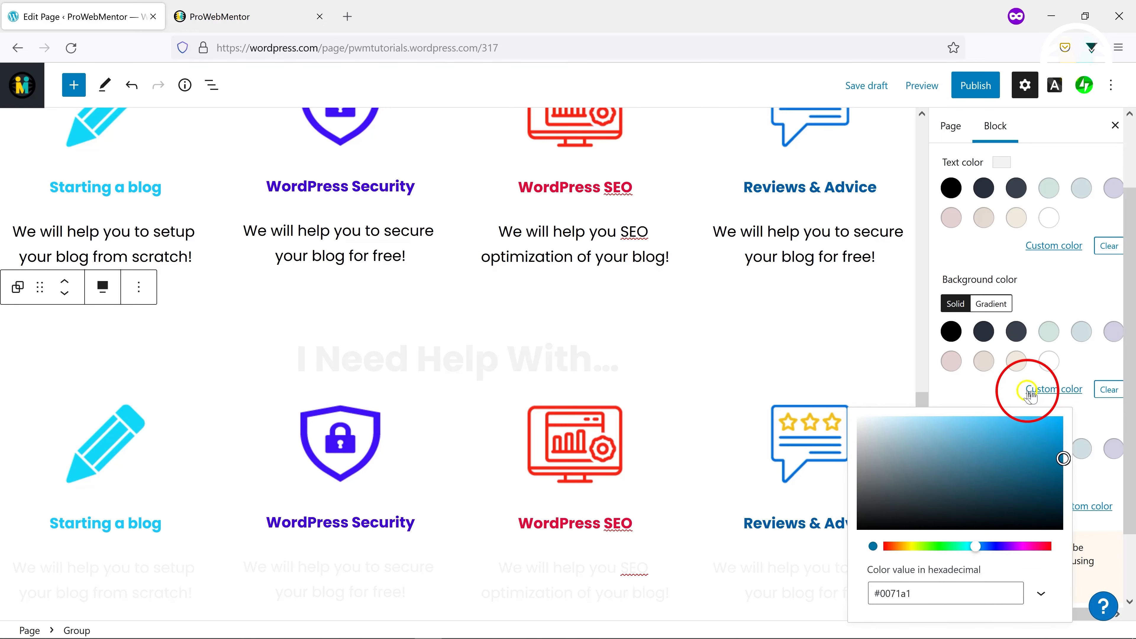
{"action": "left_click_drag", "start_coordinate": [912, 594], "coordinate": [796, 584]}
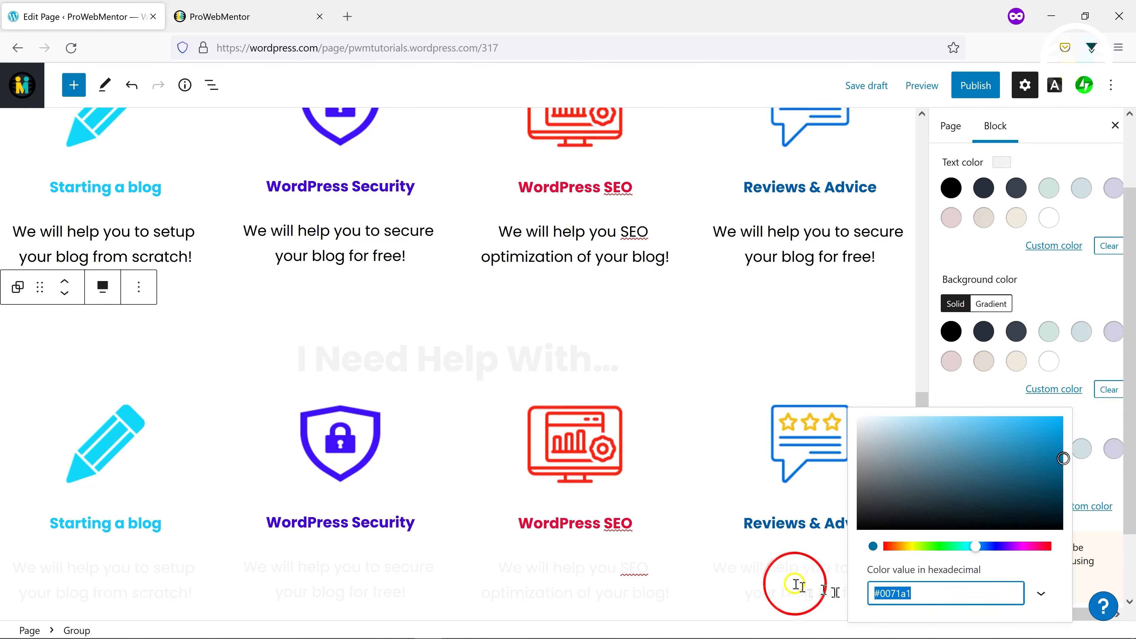
{"action": "type", "text": "f2f2f2"}
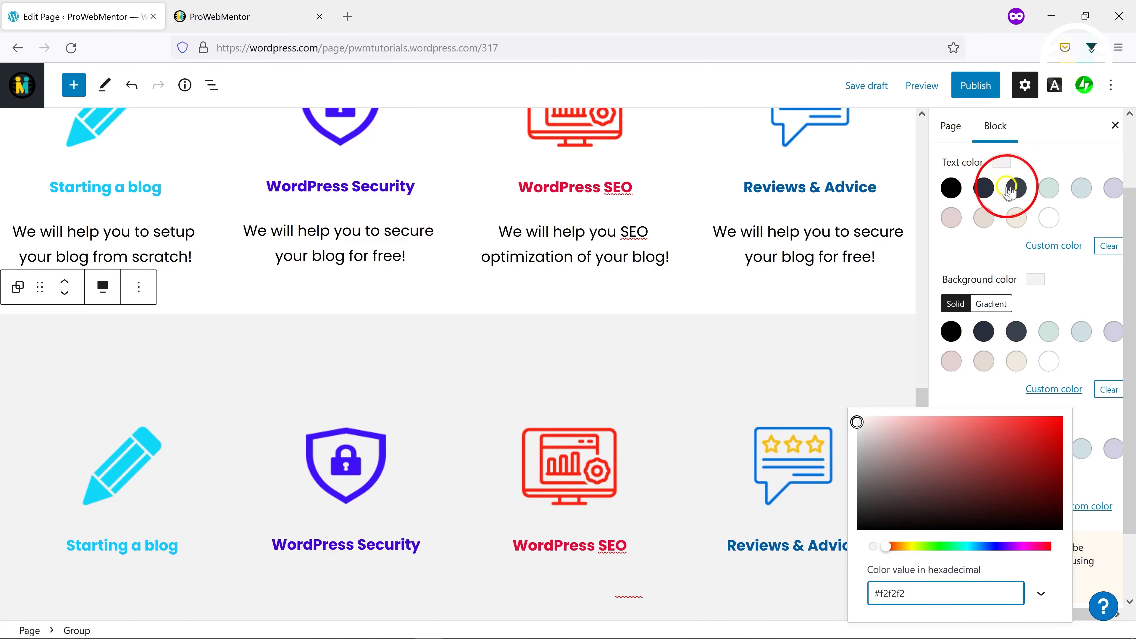
Set the duplicated group's text color to black and check the section on the page
{"action": "left_click", "coordinate": [1001, 163]}
{"action": "left_click", "coordinate": [1040, 246]}
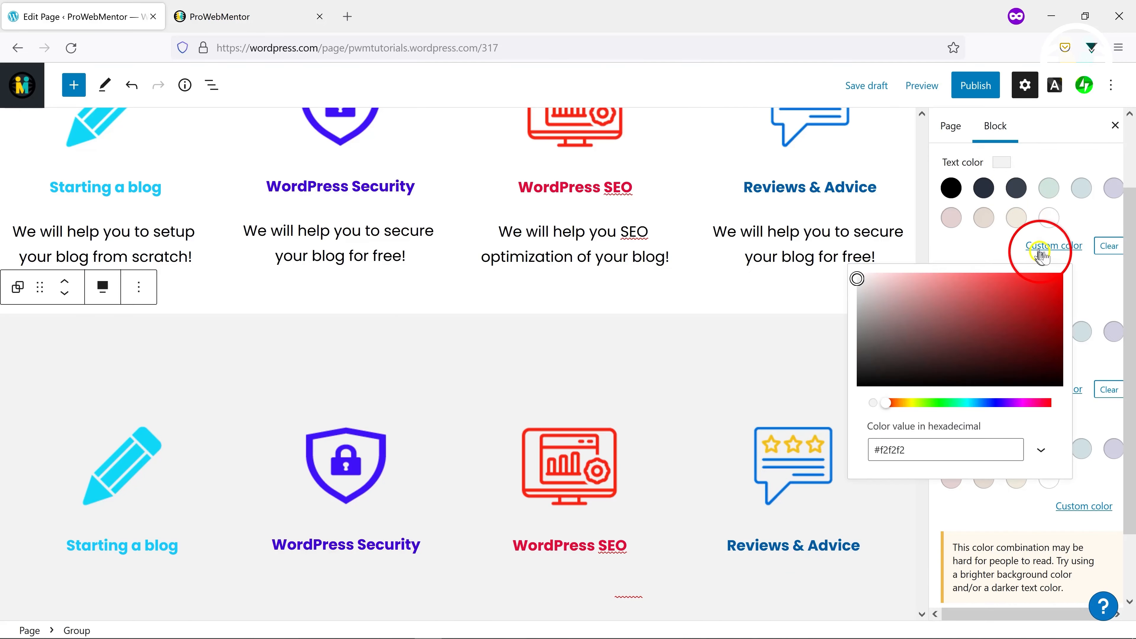
{"action": "left_click", "coordinate": [951, 188]}
{"action": "scroll", "coordinate": [643, 381], "scroll_direction": "down", "scroll_amount": 8}
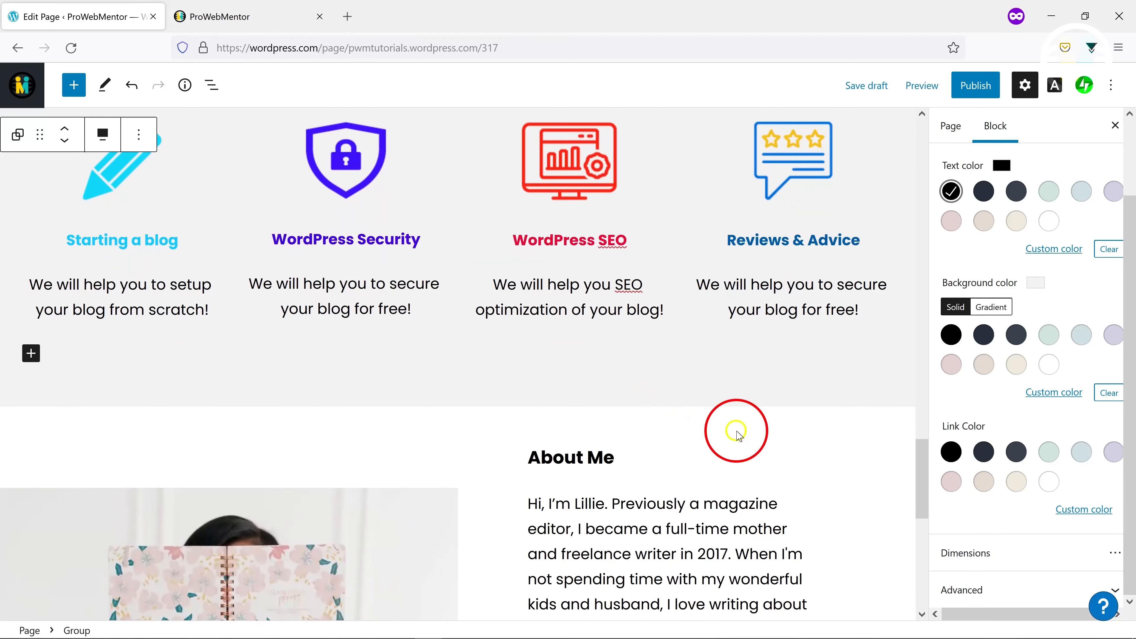
{"action": "key", "text": "ctrl+shift+d"}
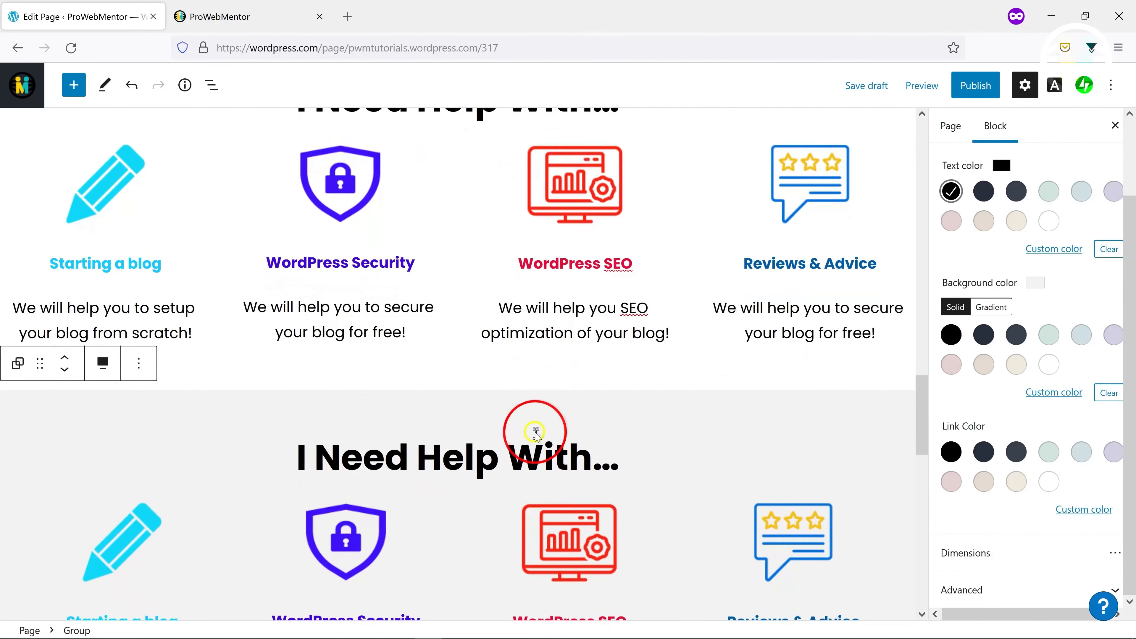
{"action": "scroll", "coordinate": [535, 433], "scroll_direction": "down", "scroll_amount": 3}
Replace the duplicated group's main heading with "Today's Offers & Coupons" copied from the reference site
{"action": "left_click", "coordinate": [254, 18]}
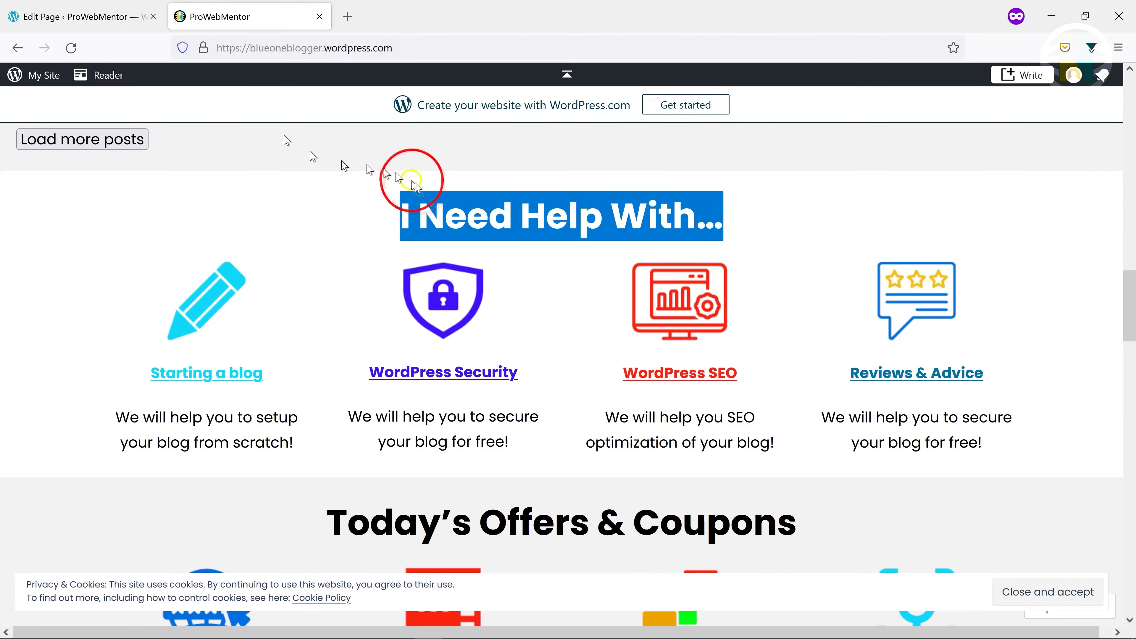
{"action": "scroll", "coordinate": [418, 246], "scroll_direction": "down", "scroll_amount": 6}
{"action": "left_click_drag", "start_coordinate": [318, 210], "coordinate": [842, 215]}
{"action": "key", "text": "ctrl+c"}
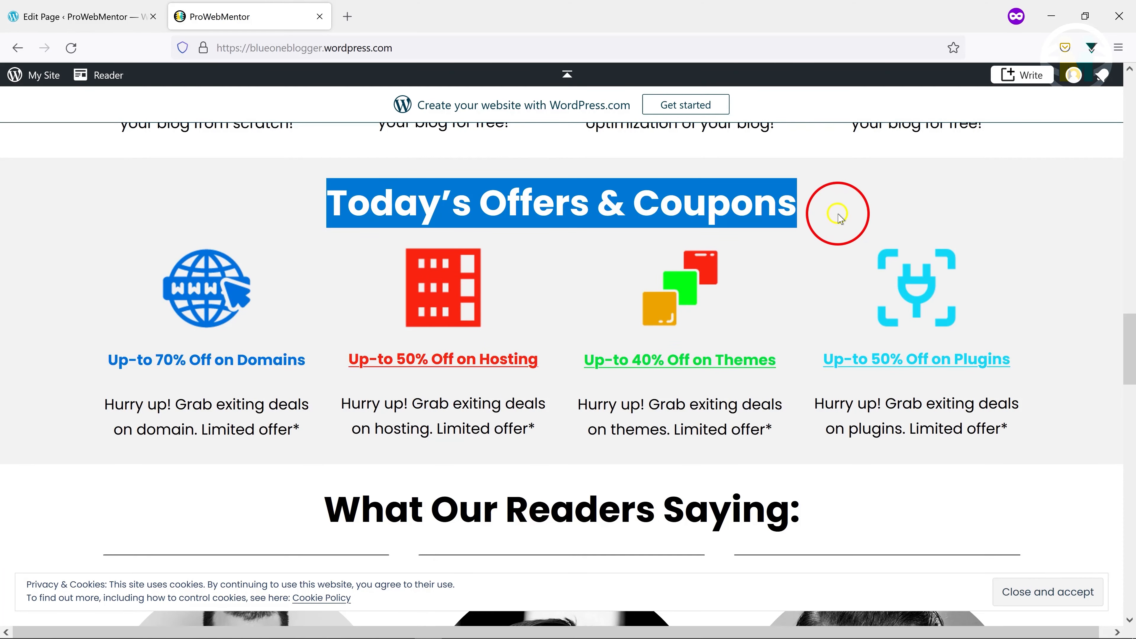
{"action": "left_click", "coordinate": [125, 16]}
{"action": "left_click_drag", "start_coordinate": [301, 300], "coordinate": [715, 318]}
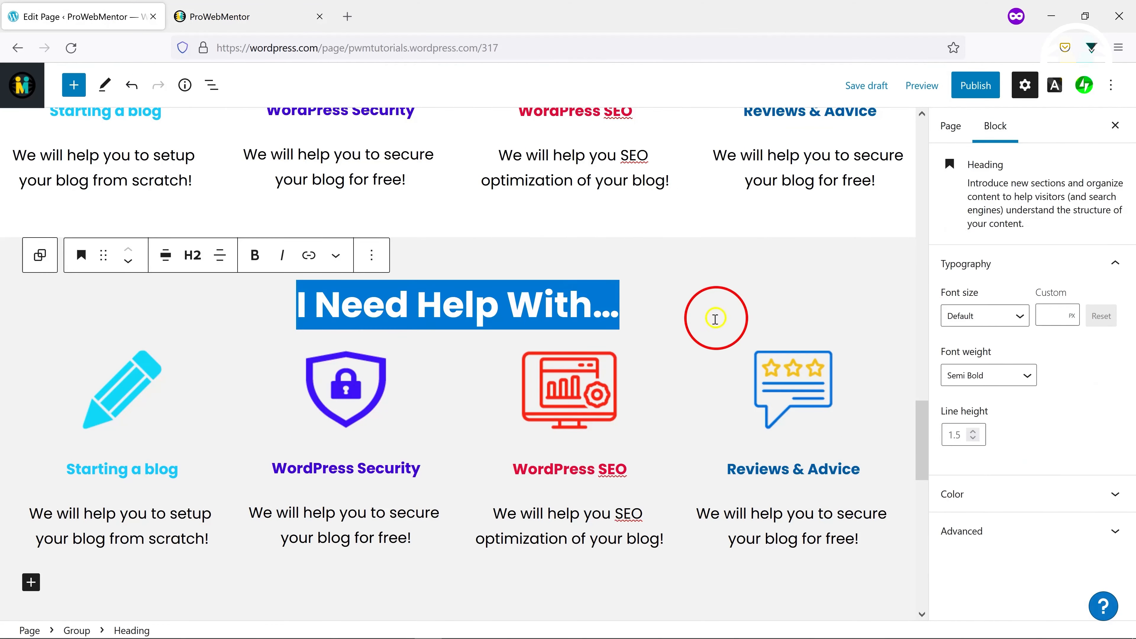
{"action": "key", "text": "ctrl+v"}
{"action": "left_click", "coordinate": [528, 296]}
Replace the "Starting a blog" heading in the gray group with "Up-to 70% Off on Domains" copied from the reference site
{"action": "left_click", "coordinate": [114, 386]}
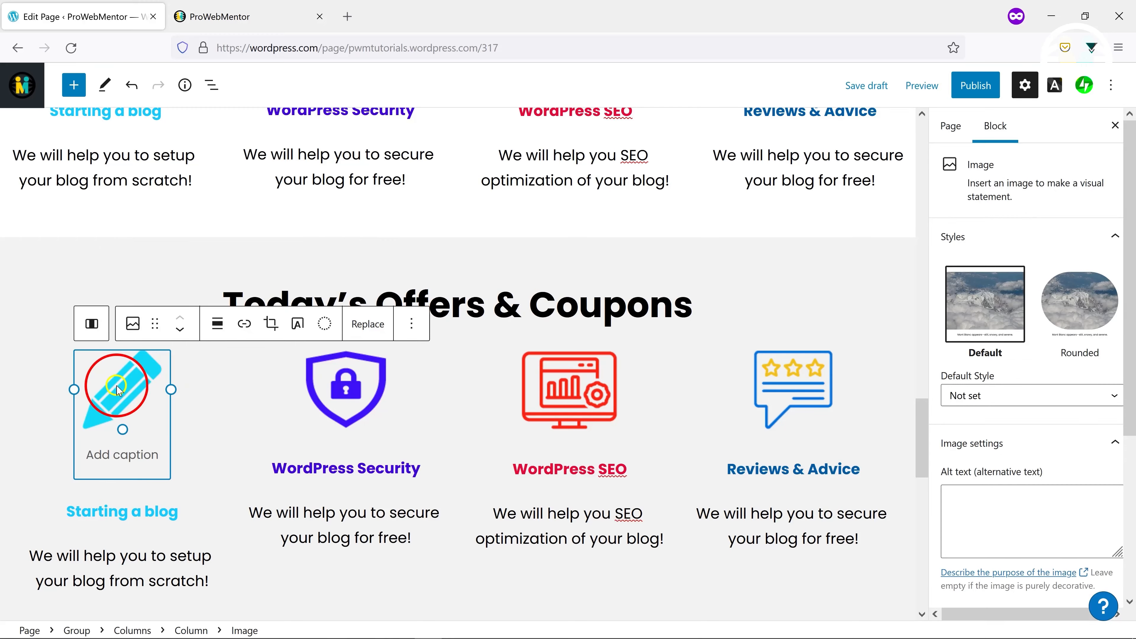
{"action": "left_click", "coordinate": [219, 16]}
{"action": "left_click_drag", "start_coordinate": [93, 369], "coordinate": [302, 368]}
{"action": "key", "text": "ctrl+c"}
{"action": "left_click", "coordinate": [85, 18]}
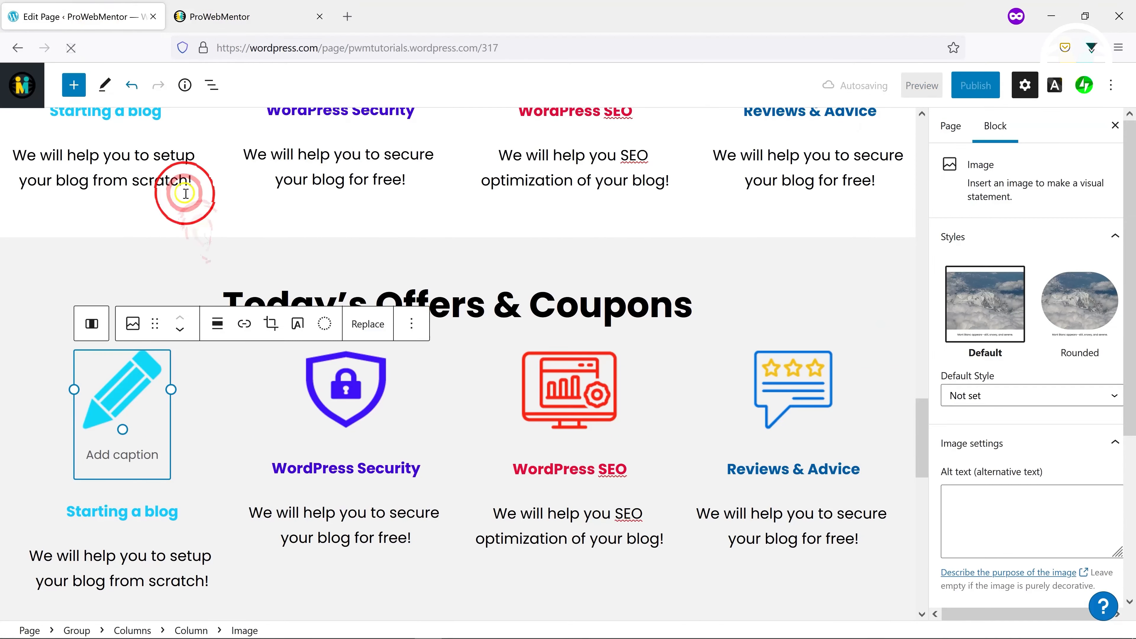
{"action": "scroll", "coordinate": [112, 358], "scroll_direction": "down", "scroll_amount": 1}
{"action": "left_click_drag", "start_coordinate": [69, 436], "coordinate": [246, 441]}
{"action": "scroll", "coordinate": [228, 438], "scroll_direction": "down", "scroll_amount": 2}
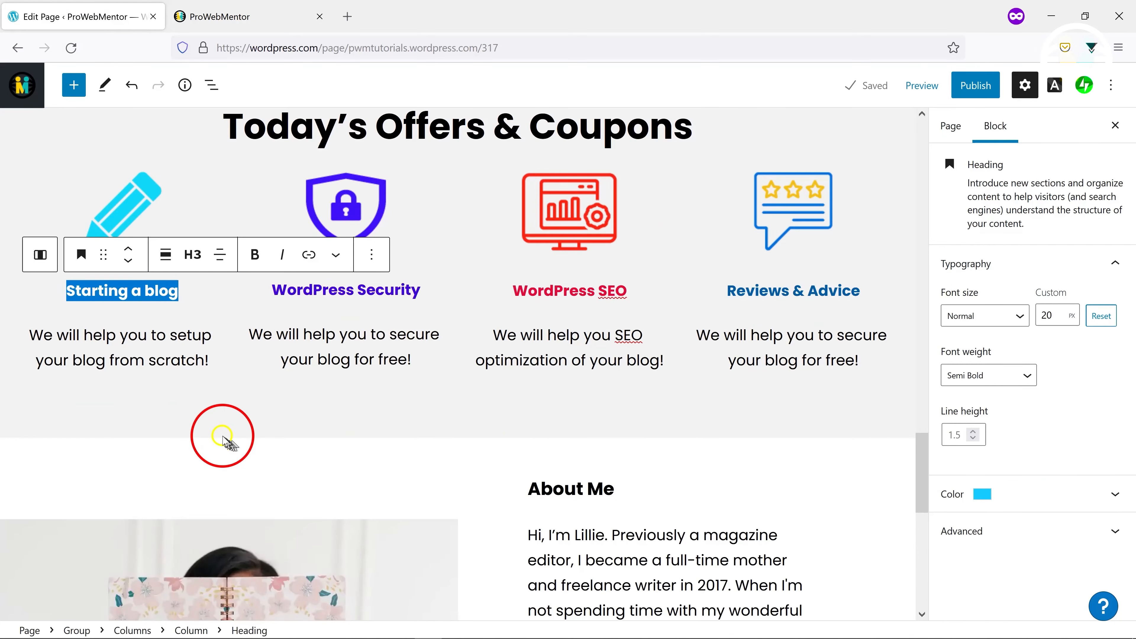
{"action": "key", "text": "ctrl+v"}
{"action": "scroll", "coordinate": [202, 396], "scroll_direction": "up", "scroll_amount": 3}
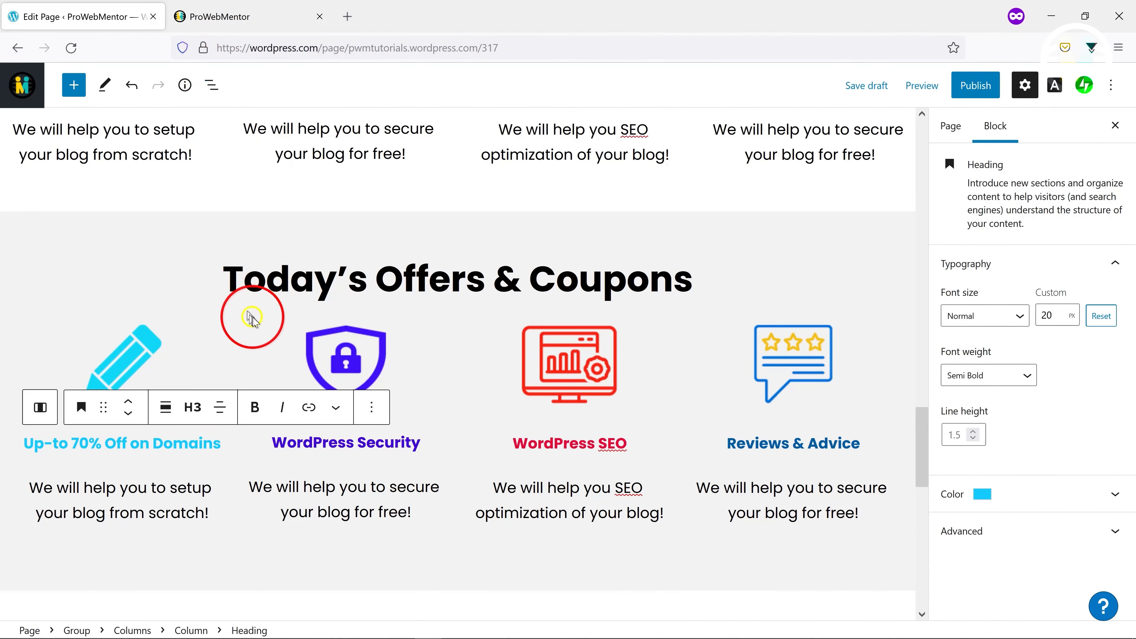
Replace the gray group's "WordPress Security" heading with "Up-to 50% Off on Hosting" from the reference site
{"action": "left_click", "coordinate": [237, 17]}
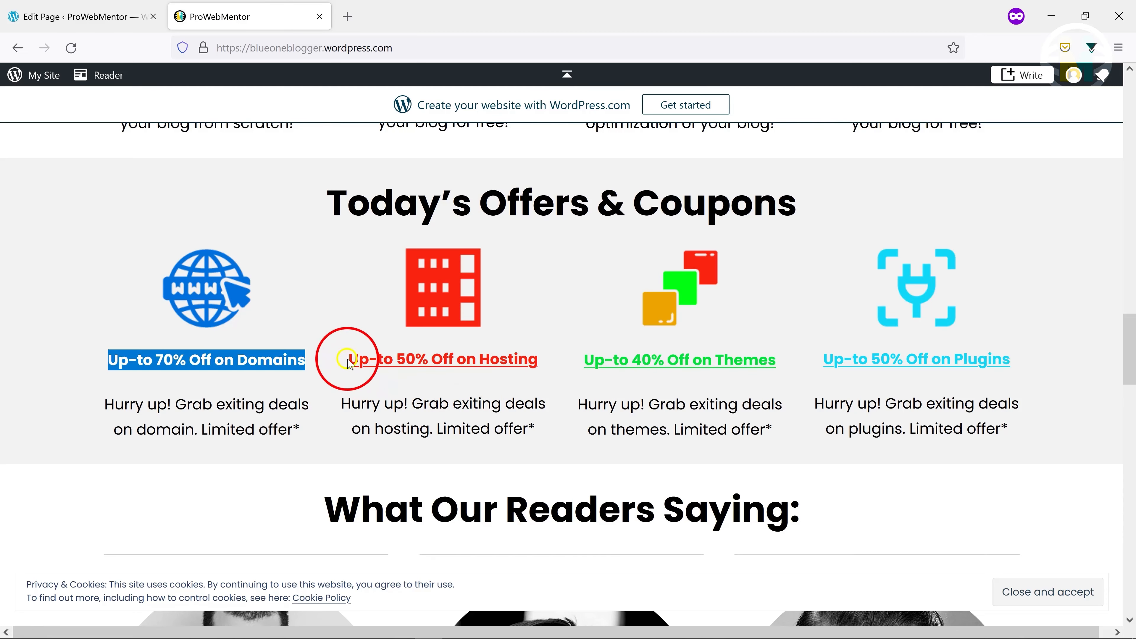
{"action": "left_click_drag", "start_coordinate": [347, 360], "coordinate": [551, 363]}
{"action": "key", "text": "ctrl+c"}
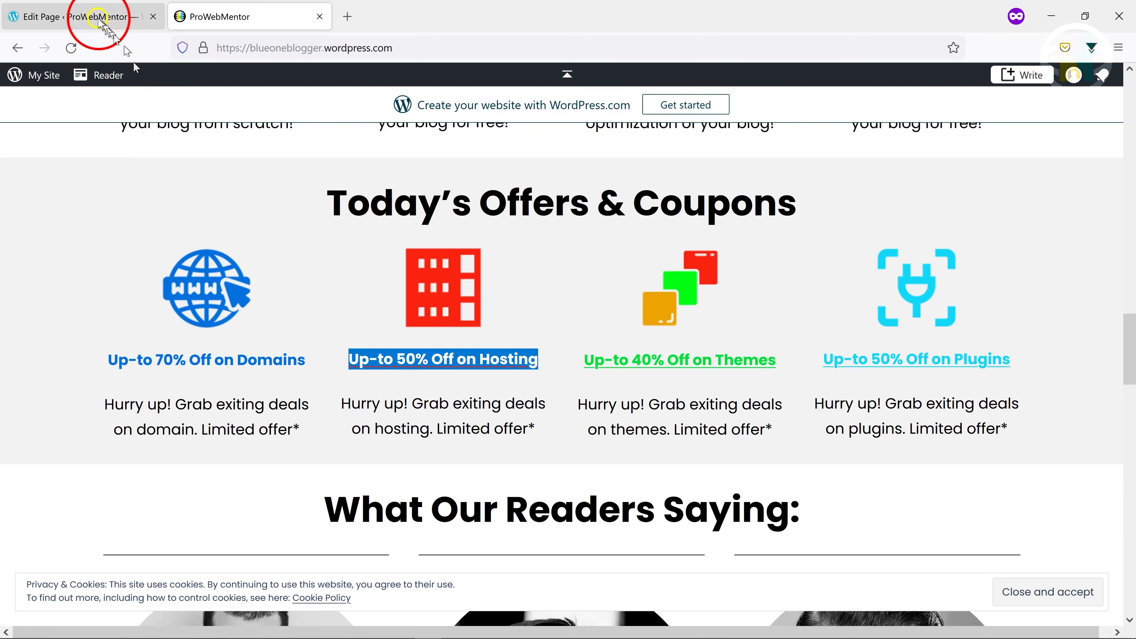
{"action": "left_click", "coordinate": [83, 17]}
{"action": "left_click_drag", "start_coordinate": [266, 443], "coordinate": [435, 440]}
{"action": "key", "text": "ctrl+v"}
Replace the gray group's "WordPress SEO" heading with "Up-to 40% Off on Themes" from the reference site
{"action": "left_click", "coordinate": [250, 17]}
{"action": "left_click_drag", "start_coordinate": [586, 362], "coordinate": [779, 377]}
{"action": "left_click", "coordinate": [129, 24]}
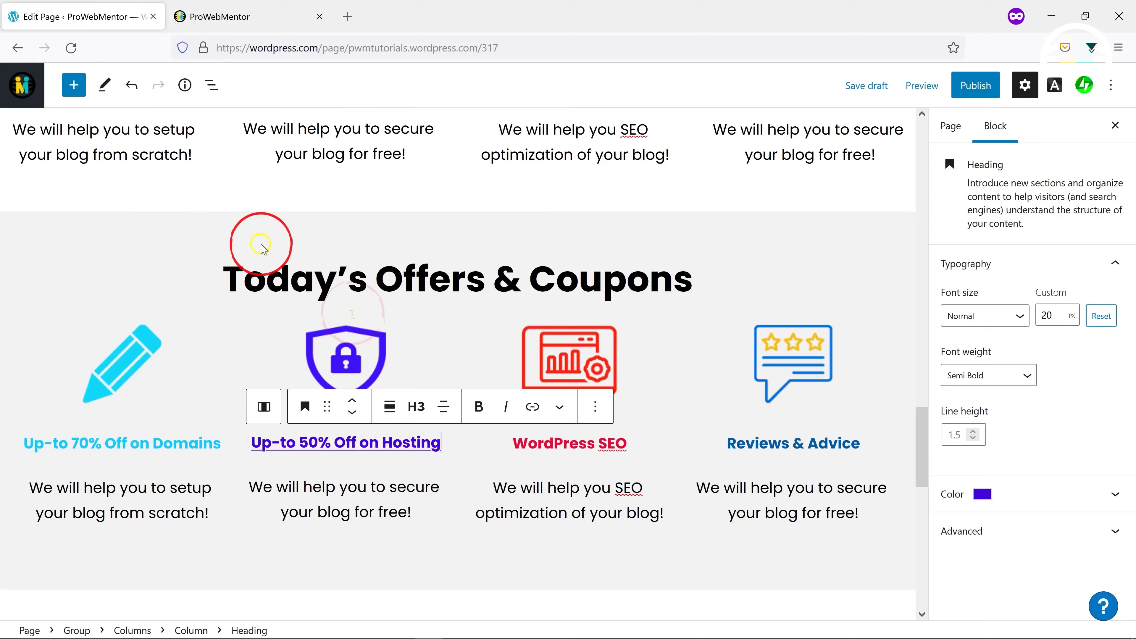
{"action": "left_click_drag", "start_coordinate": [512, 443], "coordinate": [661, 450]}
{"action": "type", "text": "Up-to 40% Off on Themes"}
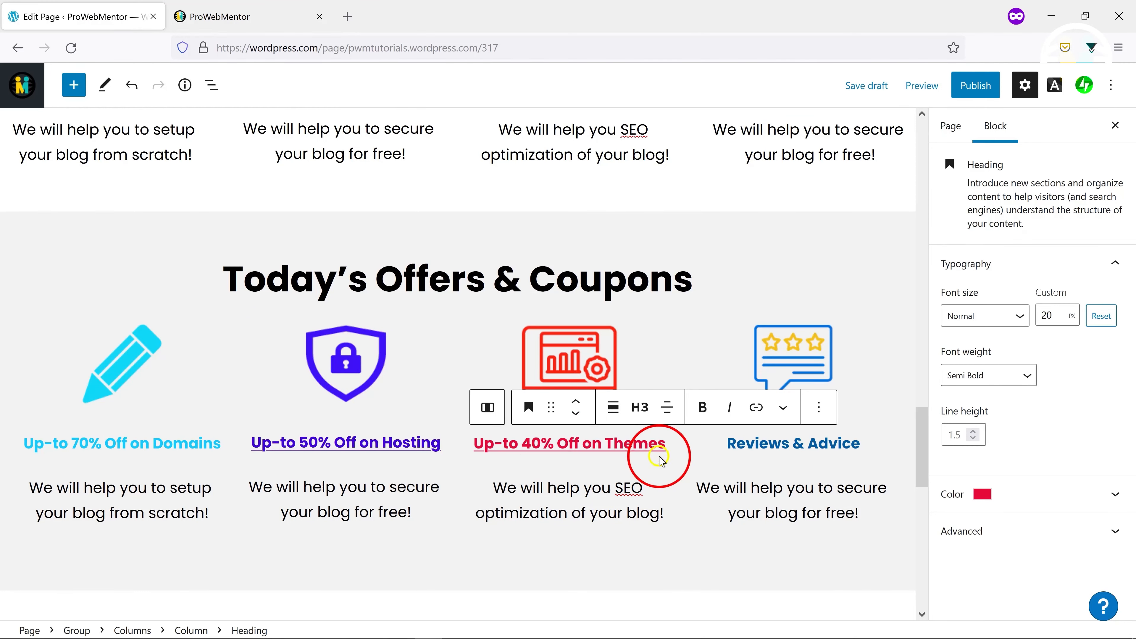
Replace the gray group's "Reviews & Advice" heading with "Up-to 50% Off on Plugins" from the reference site
{"action": "left_click", "coordinate": [251, 17]}
{"action": "left_click_drag", "start_coordinate": [824, 360], "coordinate": [1017, 373]}
{"action": "key", "text": "ctrl+c"}
{"action": "left_click", "coordinate": [103, 16]}
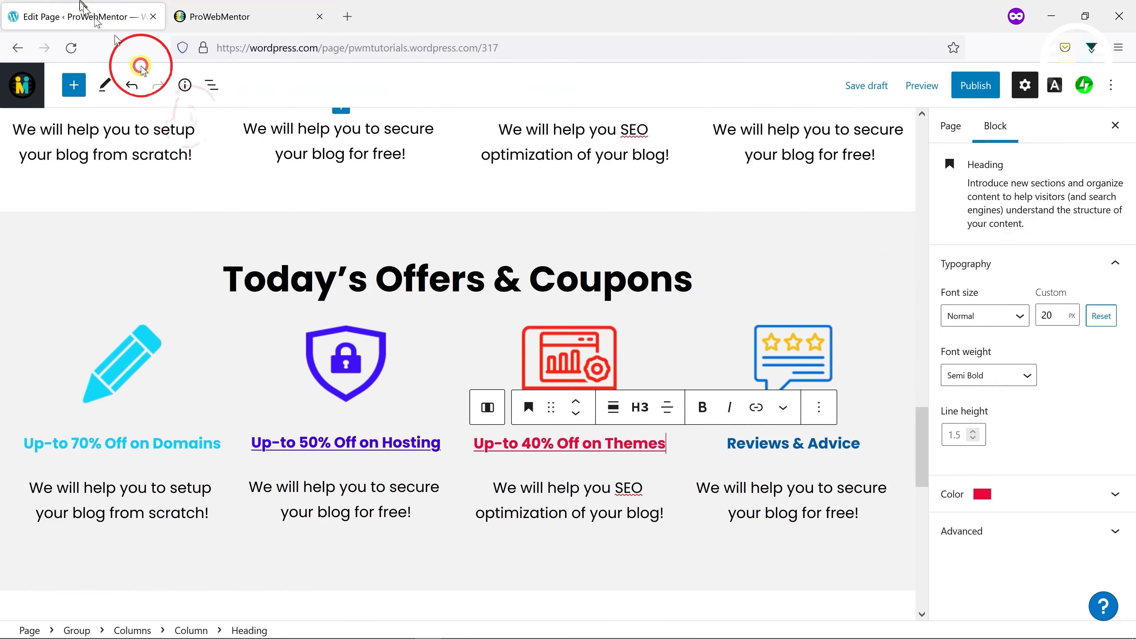
{"action": "left_click_drag", "start_coordinate": [725, 442], "coordinate": [877, 444]}
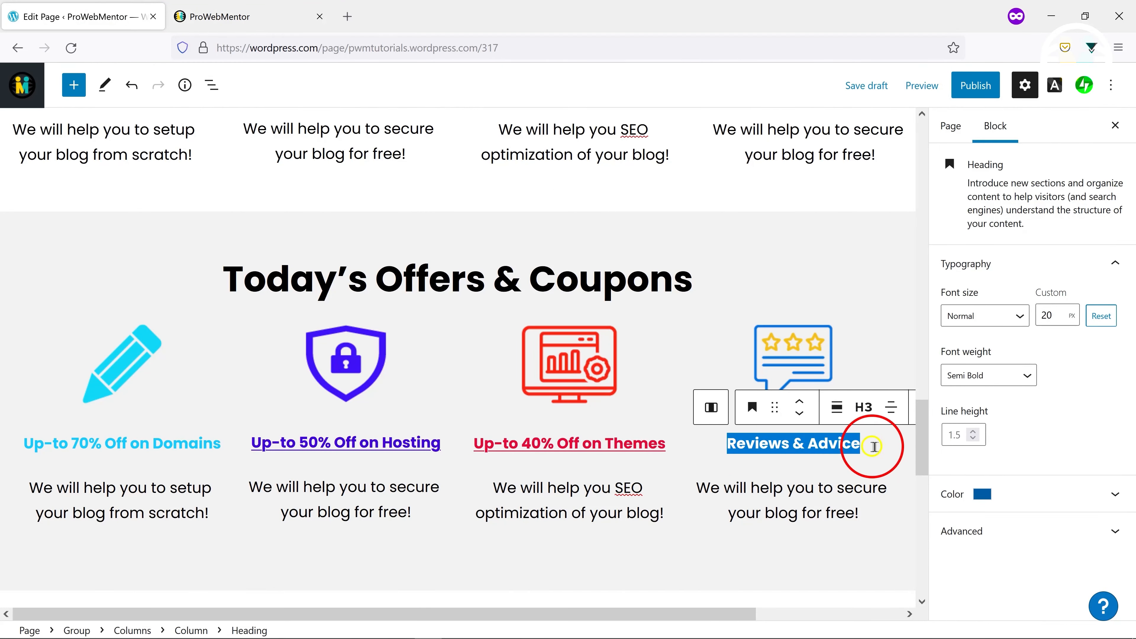
{"action": "key", "text": "ctrl+v"}
Replace the paragraph under the domains heading with the reference site's "Hurry up! Grab exiting deals on domain. Limited offer*"
{"action": "left_click", "coordinate": [219, 17]}
{"action": "scroll", "coordinate": [76, 309], "scroll_direction": "down", "scroll_amount": 3}
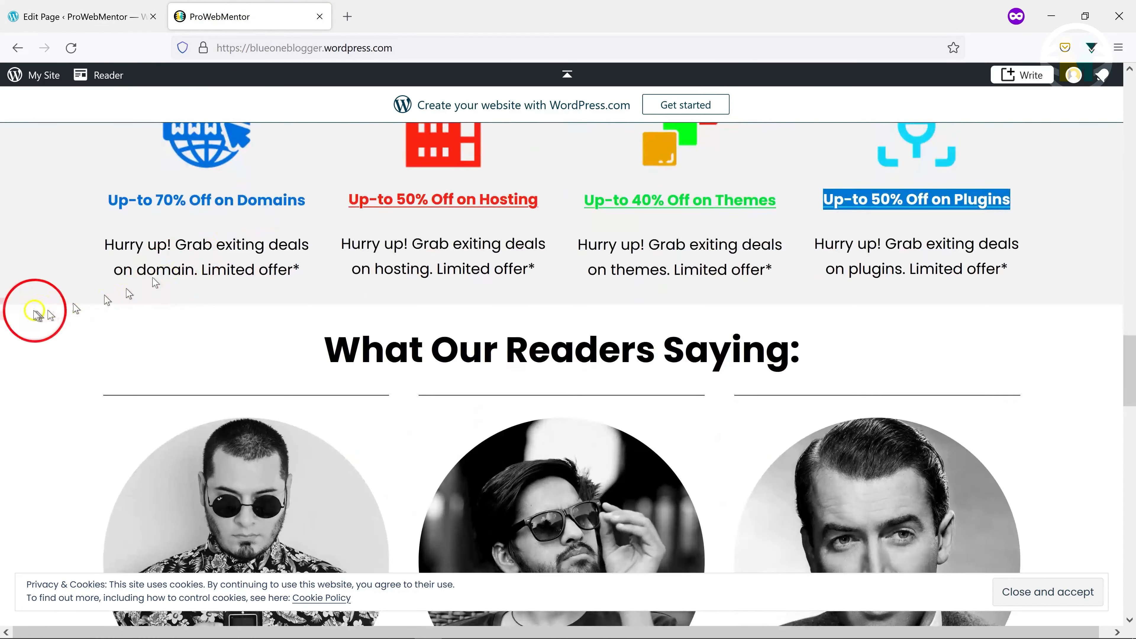
{"action": "left_click_drag", "start_coordinate": [103, 241], "coordinate": [289, 260]}
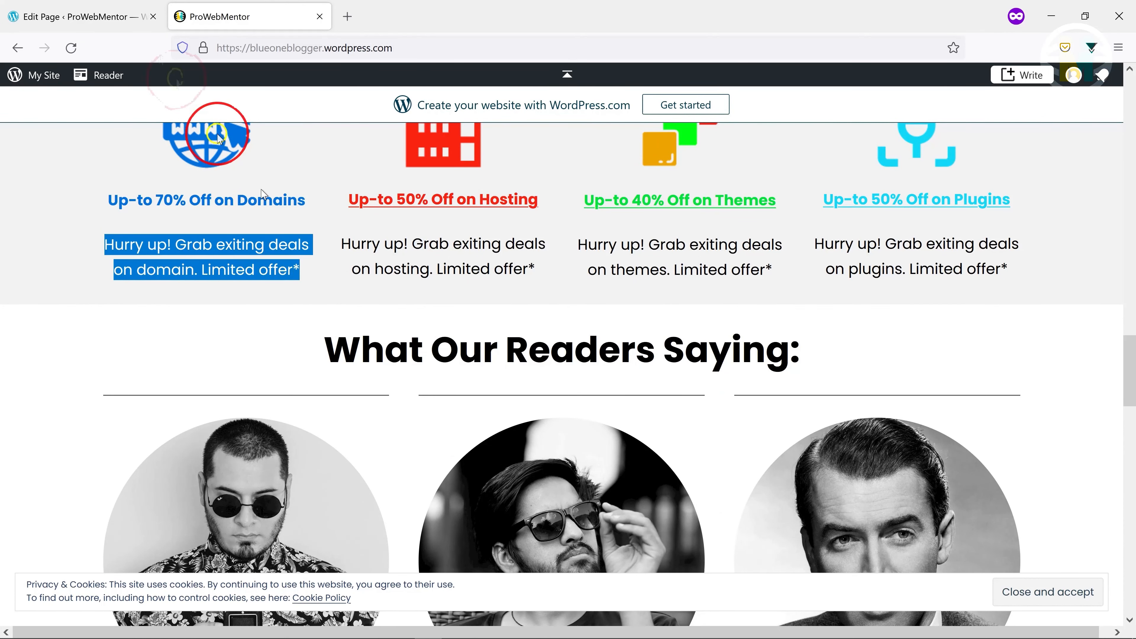
{"action": "left_click", "coordinate": [23, 23]}
{"action": "left_click_drag", "start_coordinate": [40, 487], "coordinate": [223, 520]}
{"action": "key", "text": "ctrl+v"}
Paste the same "Hurry up! Grab exiting deals on domain. Limited offer*" text over the hosting, themes and plugins paragraphs
{"action": "left_click_drag", "start_coordinate": [253, 440], "coordinate": [420, 464]}
{"action": "key", "text": "ctrl+v"}
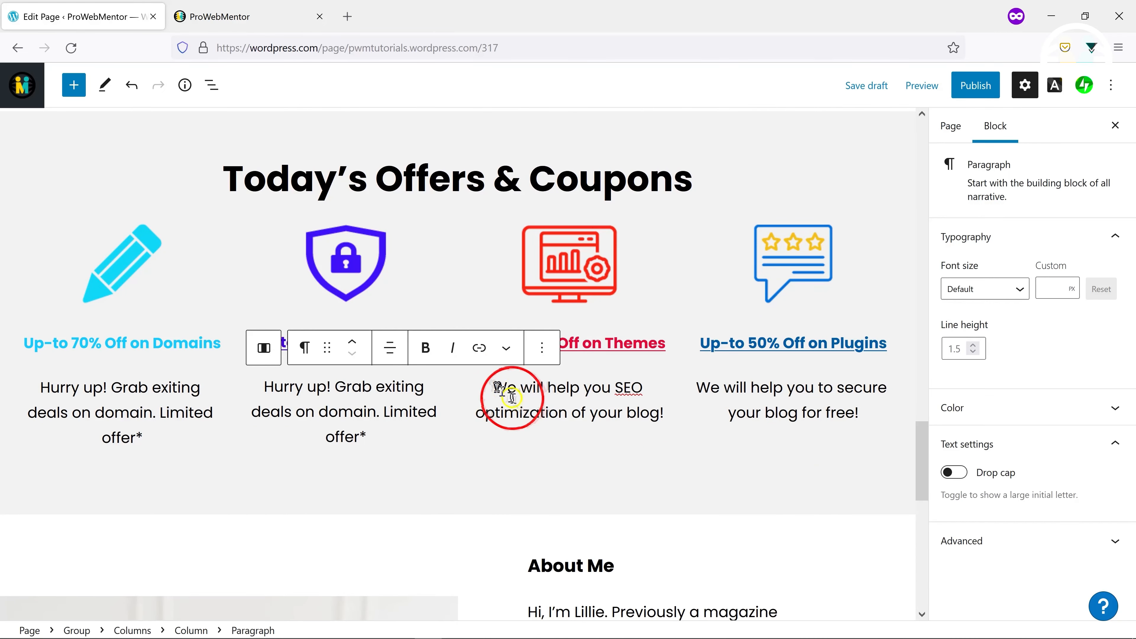
{"action": "left_click_drag", "start_coordinate": [511, 396], "coordinate": [667, 424]}
{"action": "key", "text": "ctrl+v"}
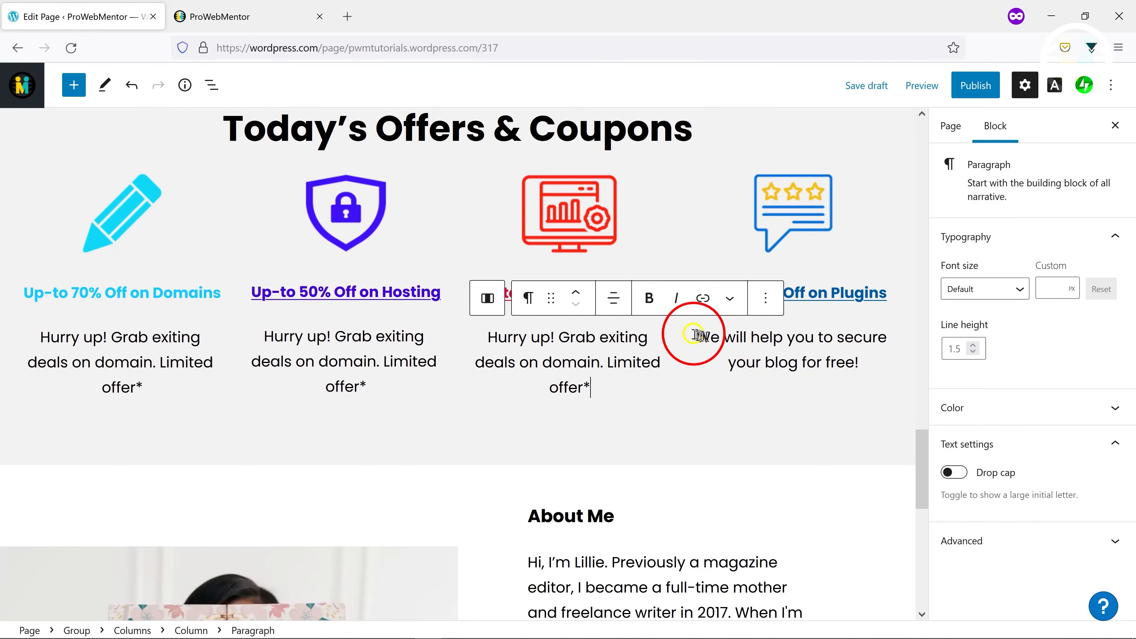
{"action": "left_click_drag", "start_coordinate": [693, 334], "coordinate": [878, 374]}
{"action": "key", "text": "ctrl+v"}
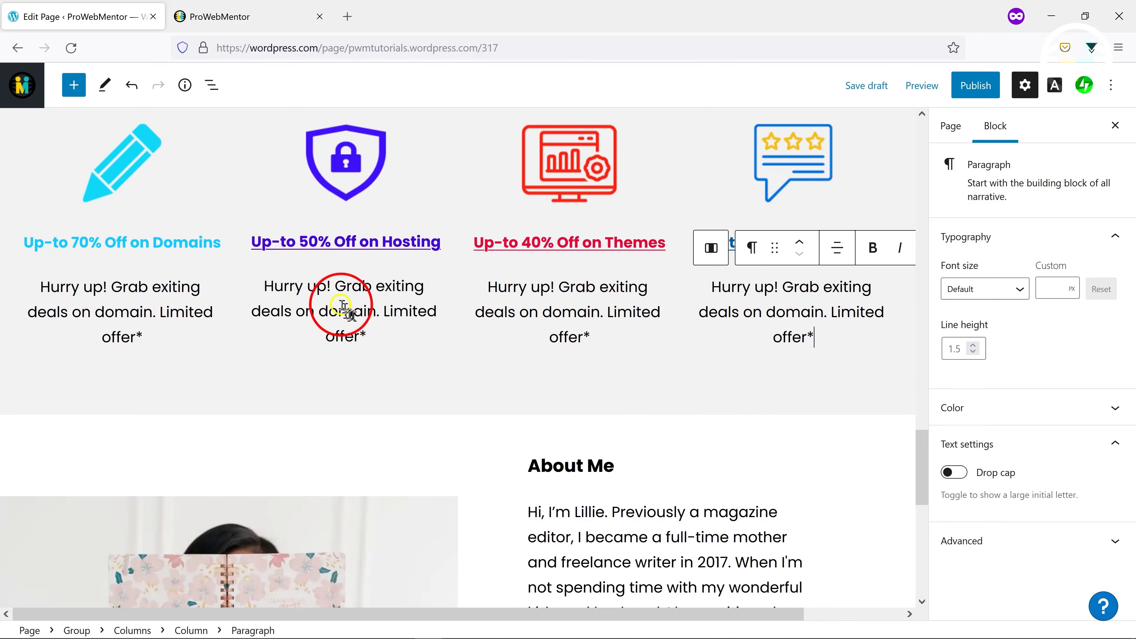
Replace the pencil icon above the domains offer with the blue WWW globe image from the media library
{"action": "scroll", "coordinate": [110, 179], "scroll_direction": "up", "scroll_amount": 2}
{"action": "left_click", "coordinate": [124, 311]}
{"action": "left_click", "coordinate": [397, 253]}
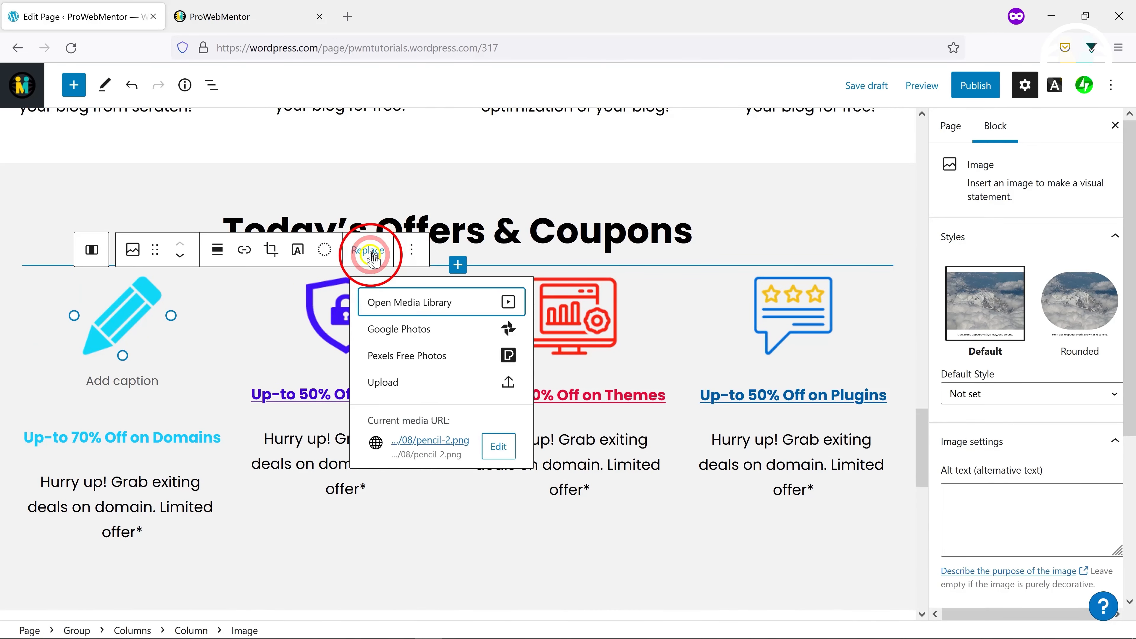
{"action": "left_click", "coordinate": [419, 299]}
{"action": "scroll", "coordinate": [340, 394], "scroll_direction": "down", "scroll_amount": 5}
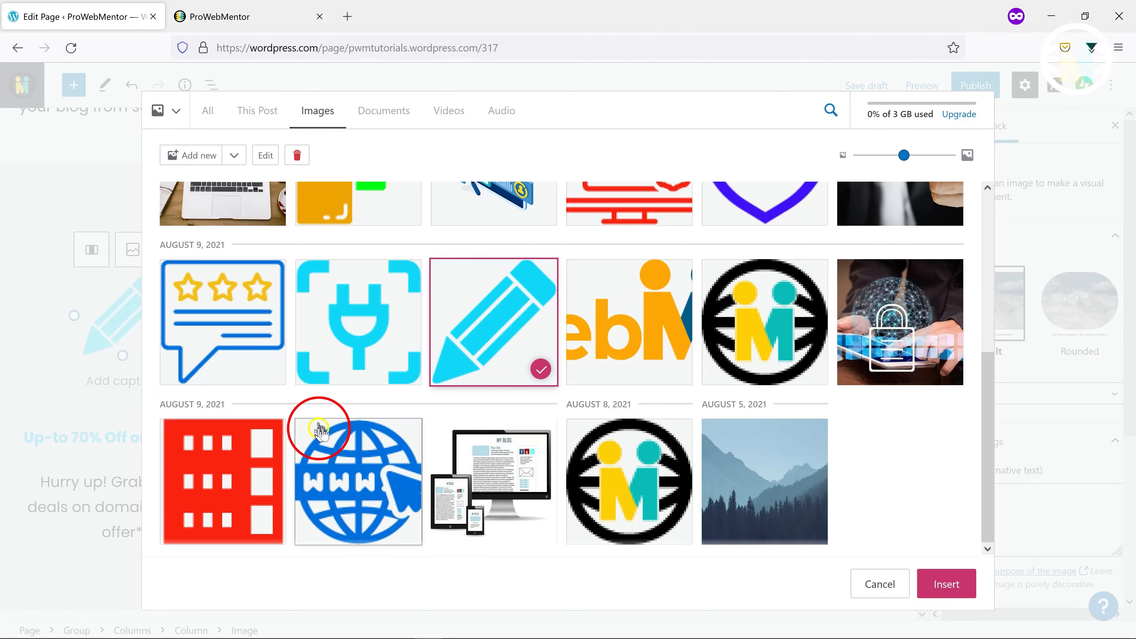
{"action": "left_click", "coordinate": [357, 485]}
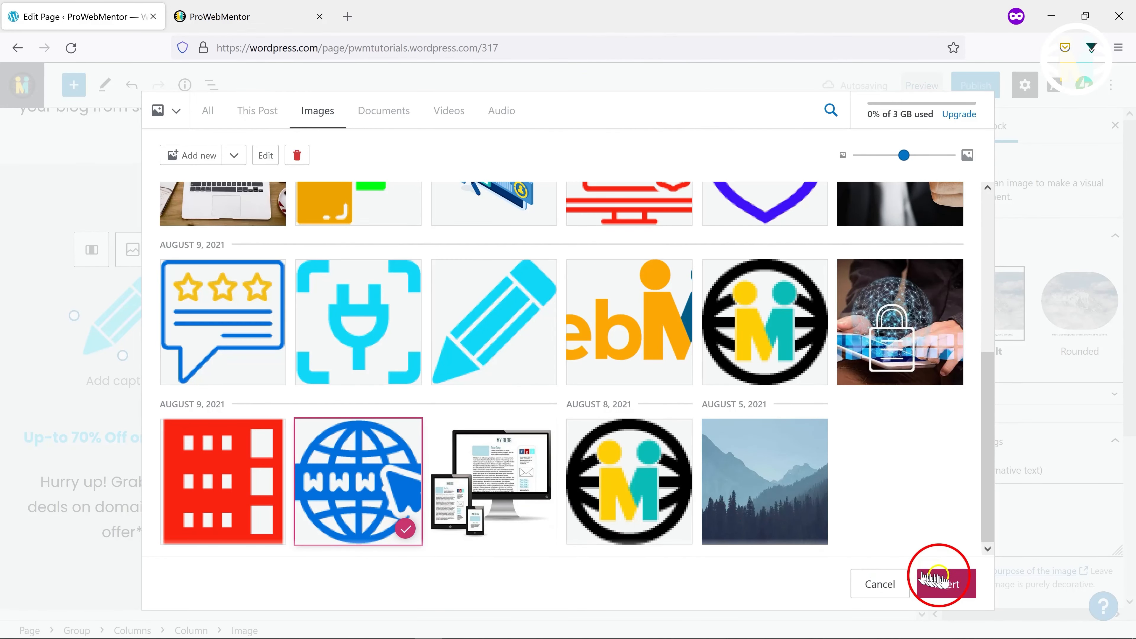
{"action": "left_click", "coordinate": [946, 583]}
Replace the shield icon above the hosting offer with the red hosting building image from the media library
{"action": "left_click", "coordinate": [321, 346]}
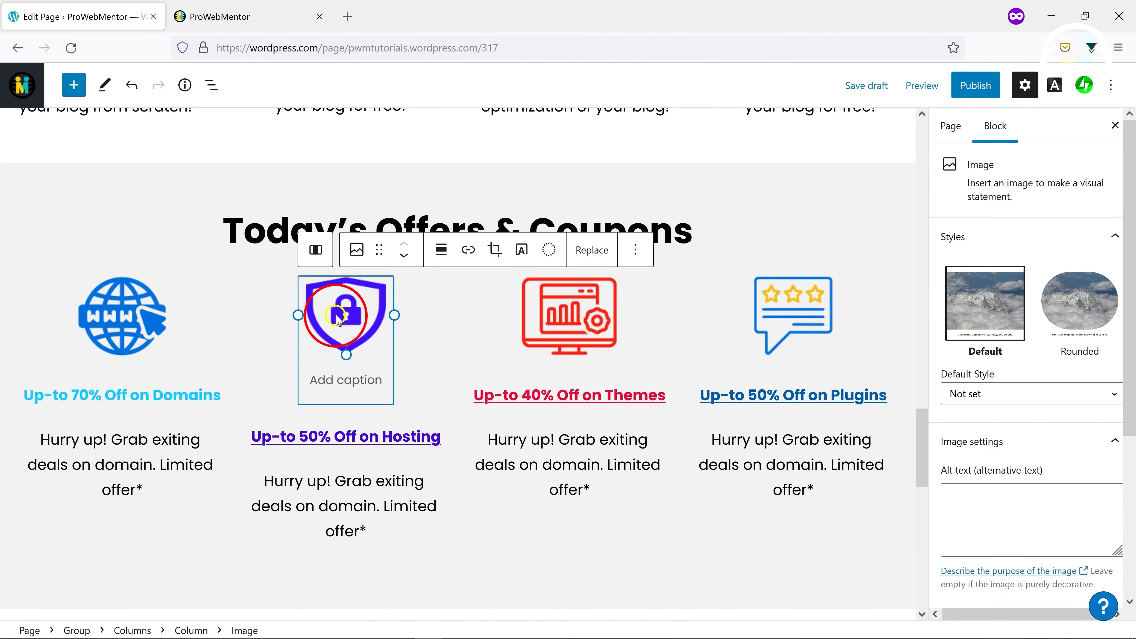
{"action": "left_click", "coordinate": [595, 249]}
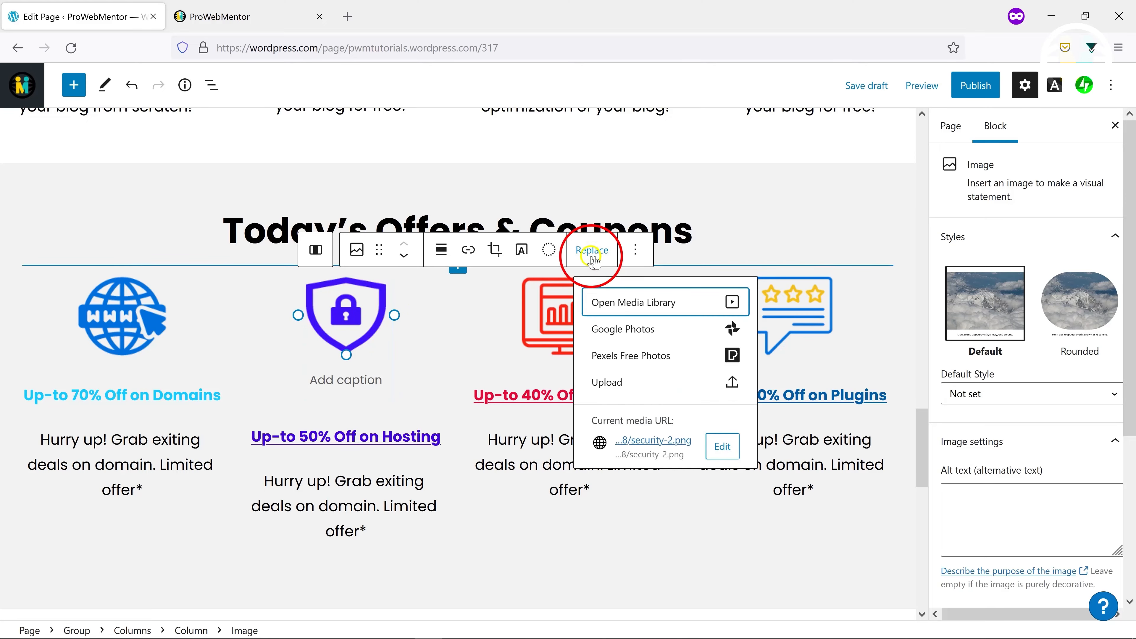
{"action": "left_click", "coordinate": [633, 301]}
{"action": "scroll", "coordinate": [576, 433], "scroll_direction": "down", "scroll_amount": 5}
{"action": "left_click", "coordinate": [192, 461]}
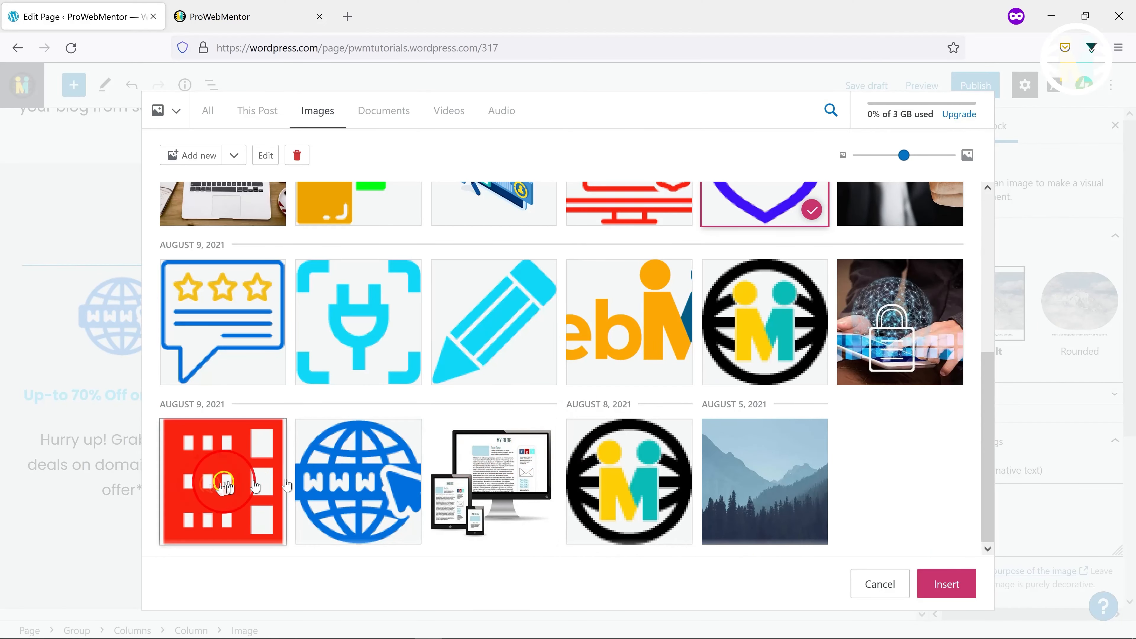
{"action": "left_click", "coordinate": [946, 583]}
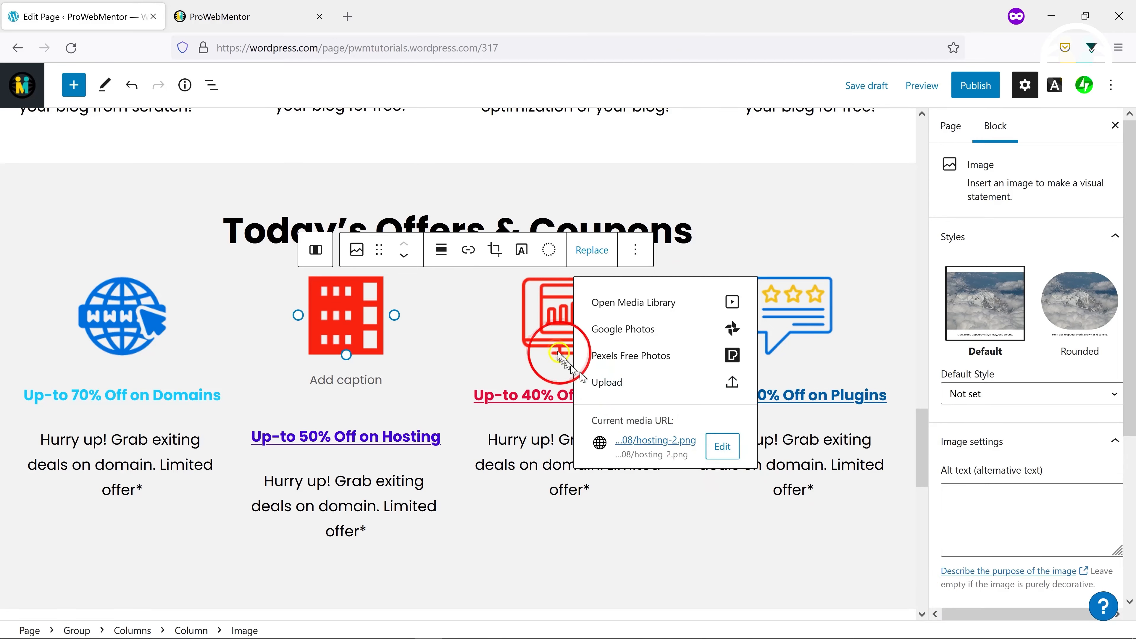
Replace the SEO monitor icon above the themes offer with the red, green and orange squares image from the media library
{"action": "left_click", "coordinate": [553, 335]}
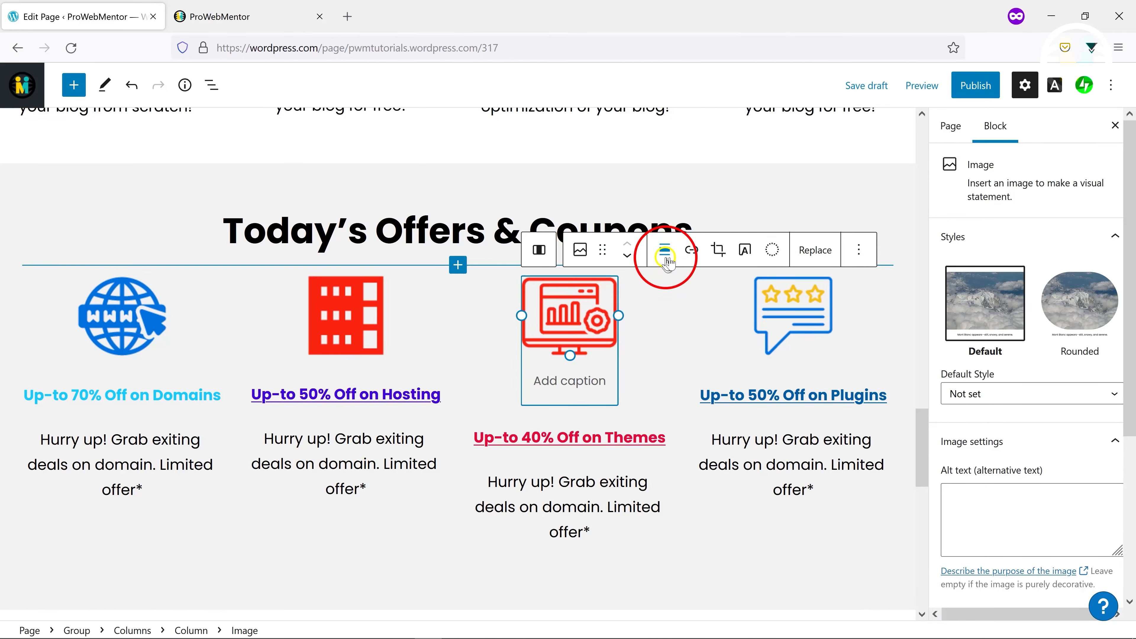
{"action": "left_click", "coordinate": [814, 251]}
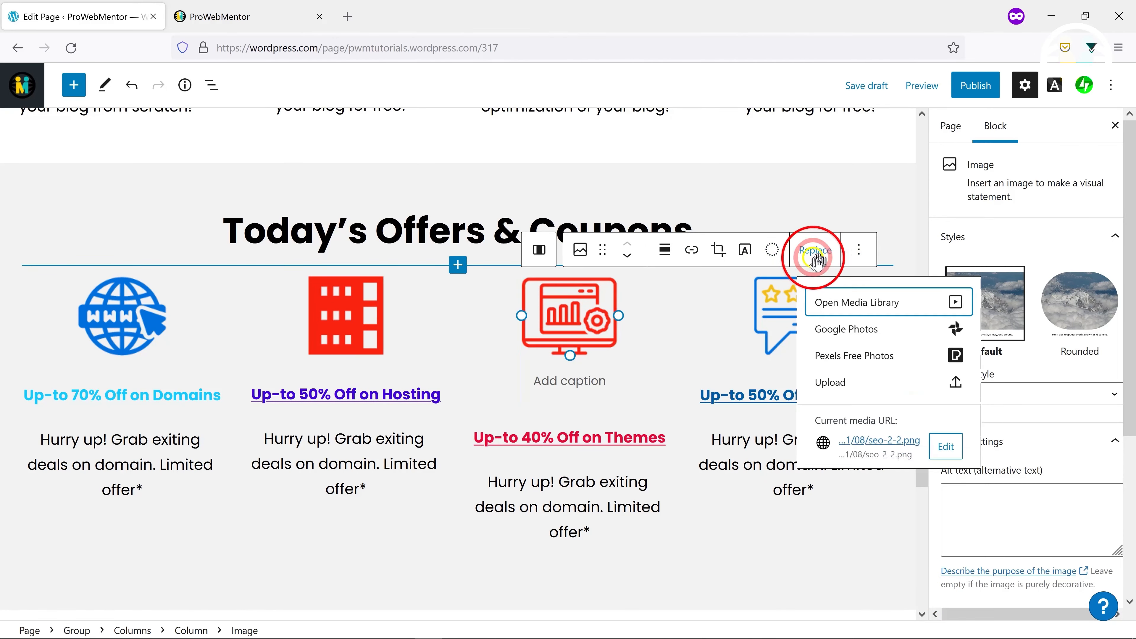
{"action": "left_click", "coordinate": [844, 301]}
{"action": "scroll", "coordinate": [648, 403], "scroll_direction": "down", "scroll_amount": 5}
{"action": "scroll", "coordinate": [482, 355], "scroll_direction": "up", "scroll_amount": 4}
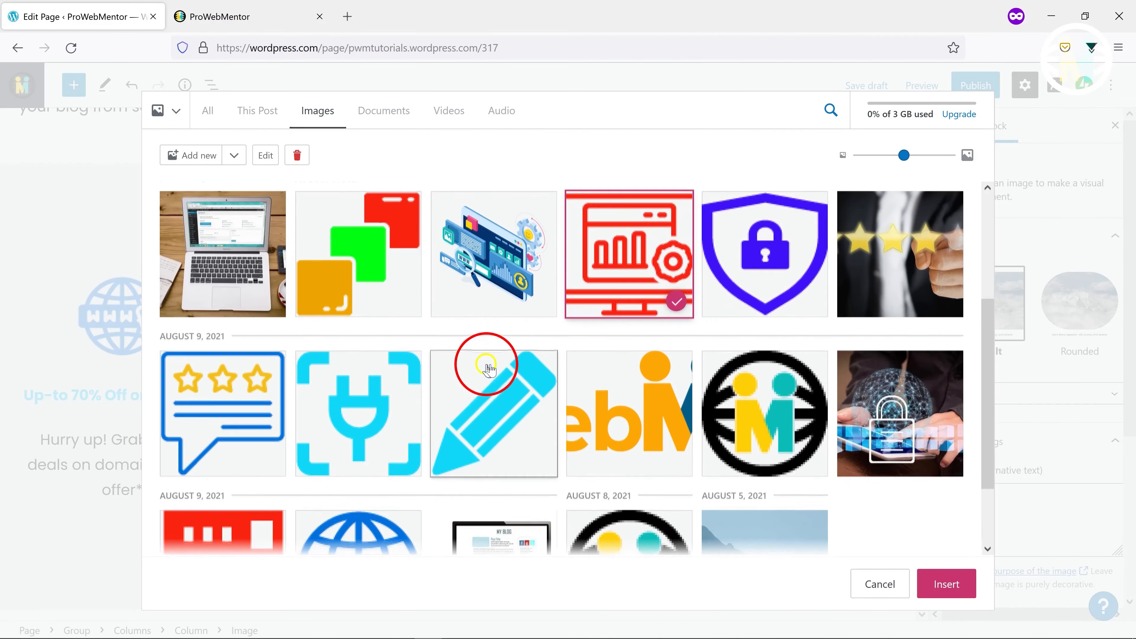
{"action": "left_click", "coordinate": [404, 354]}
{"action": "left_click", "coordinate": [930, 581]}
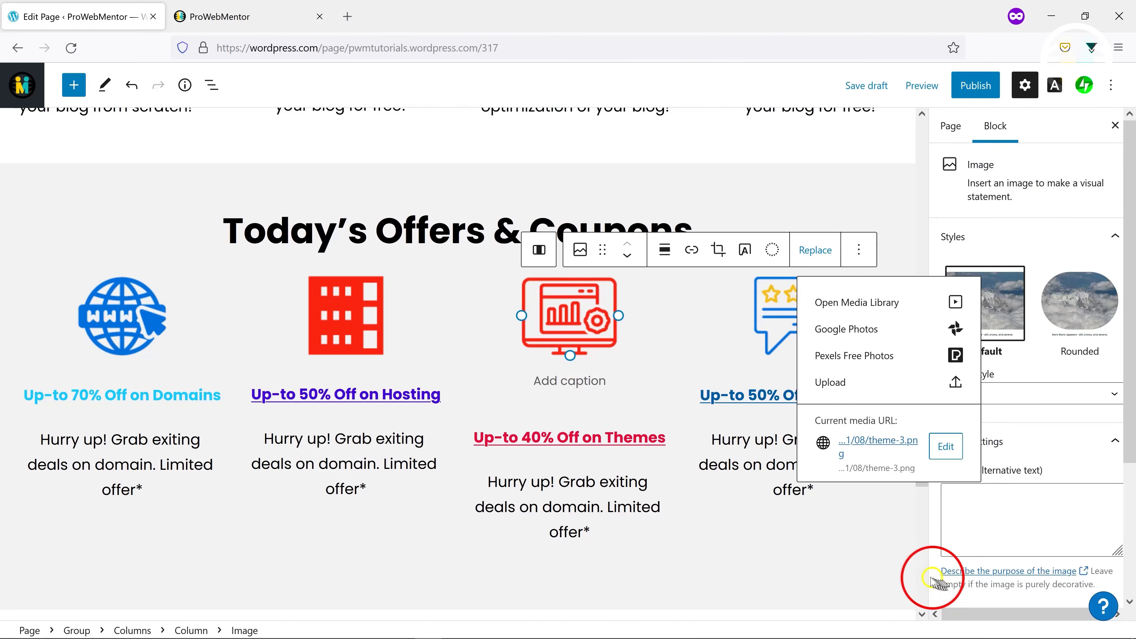
Replace the reviews icon above the plugins offer with the cyan plug image from the media library
{"action": "left_click", "coordinate": [782, 361]}
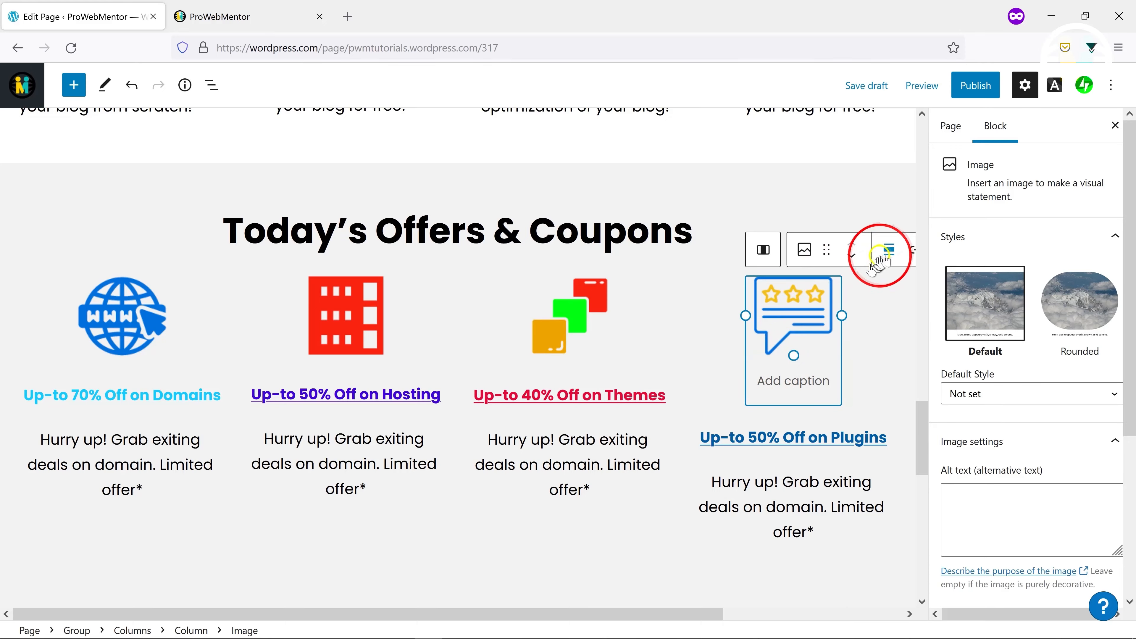
{"action": "left_click_drag", "start_coordinate": [677, 599], "coordinate": [821, 611]}
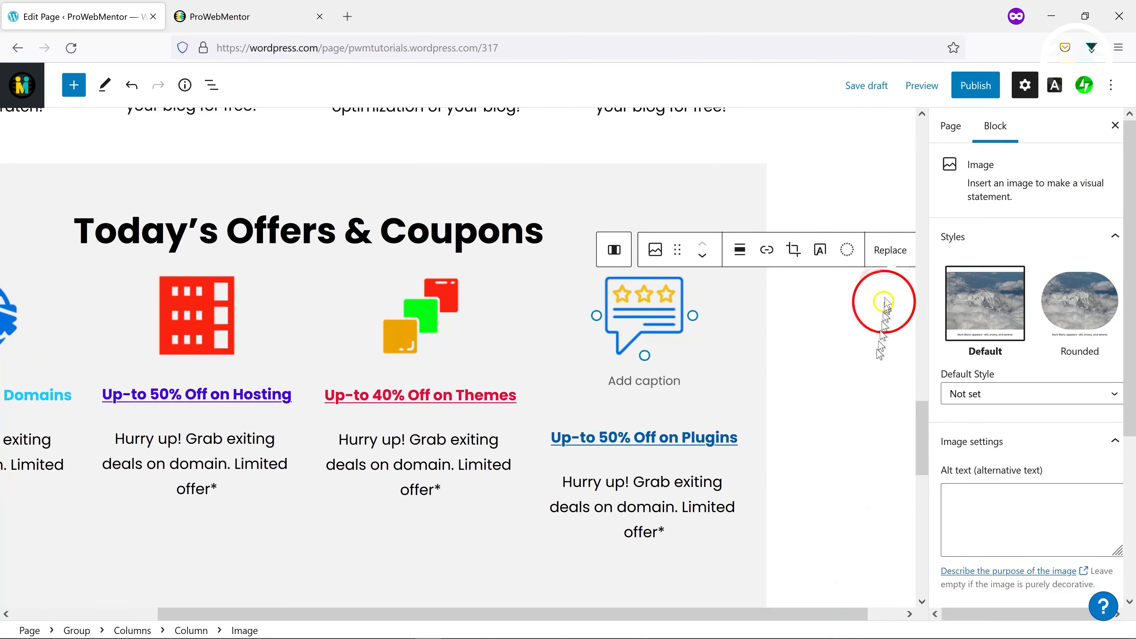
{"action": "left_click", "coordinate": [889, 250]}
{"action": "left_click", "coordinate": [920, 308]}
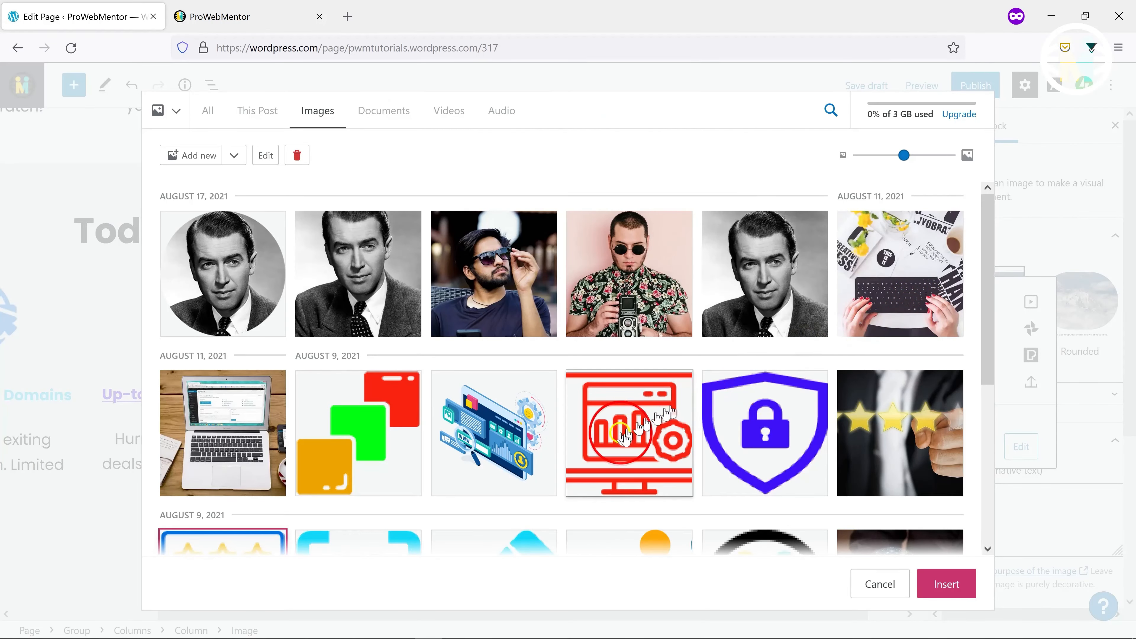
{"action": "scroll", "coordinate": [469, 402], "scroll_direction": "down", "scroll_amount": 3}
{"action": "left_click", "coordinate": [375, 425]}
{"action": "left_click", "coordinate": [969, 582]}
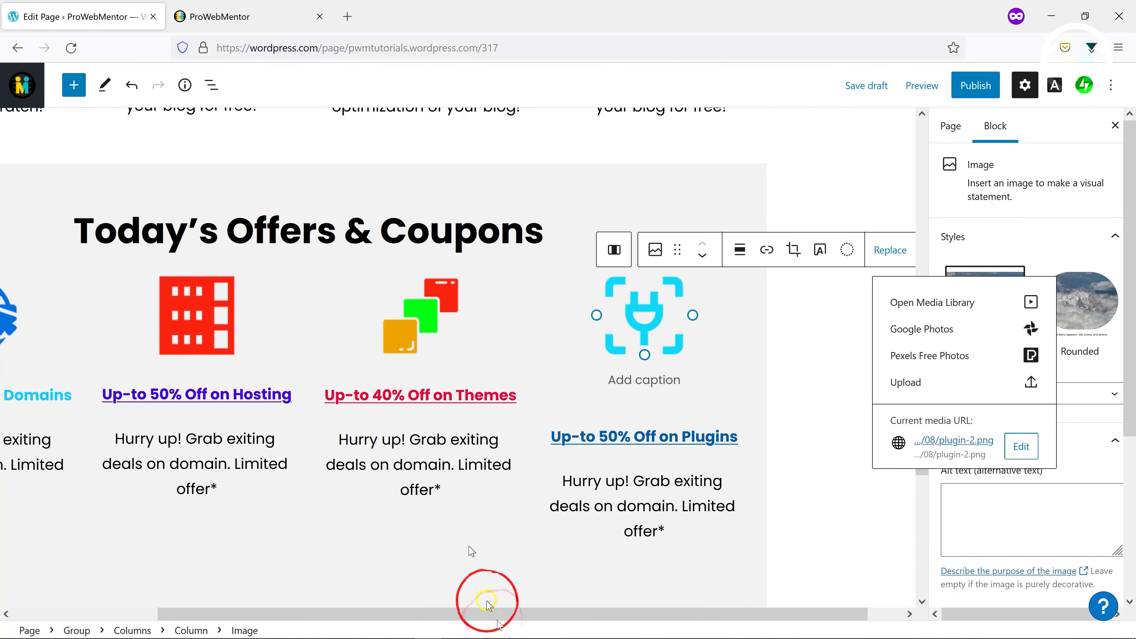
Set the "Up-to 70% Off on Domains" heading's text color to the custom blue #0261b6
{"action": "left_click_drag", "start_coordinate": [541, 615], "coordinate": [288, 602]}
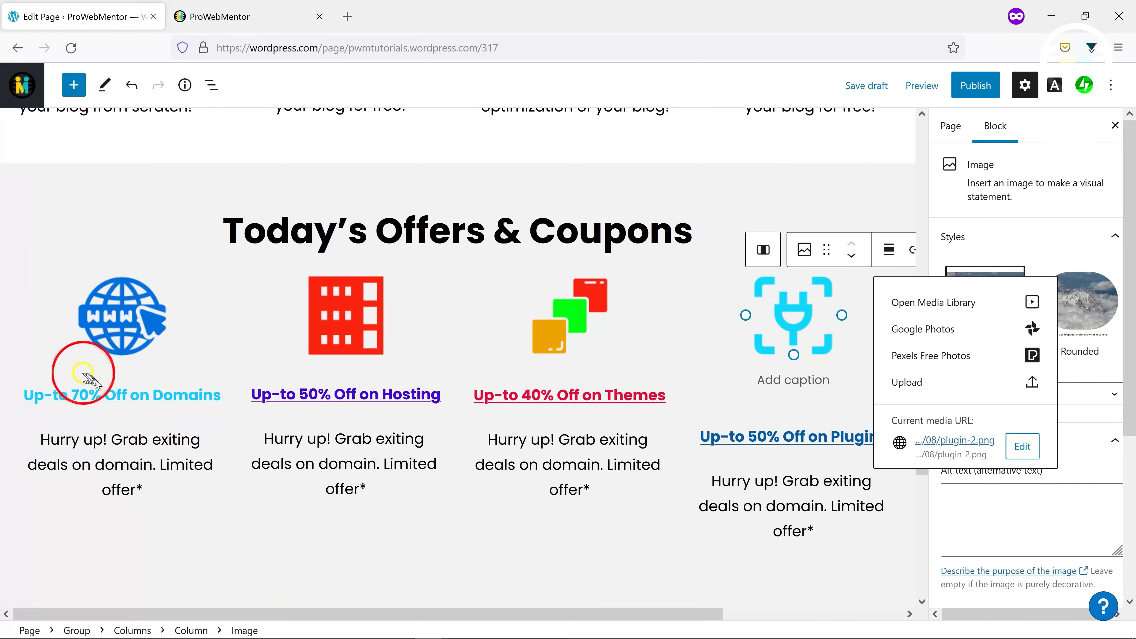
{"action": "left_click", "coordinate": [29, 395]}
{"action": "left_click_drag", "start_coordinate": [56, 396], "coordinate": [207, 401]}
{"action": "double_click", "coordinate": [163, 401]}
{"action": "triple_click", "coordinate": [163, 402]}
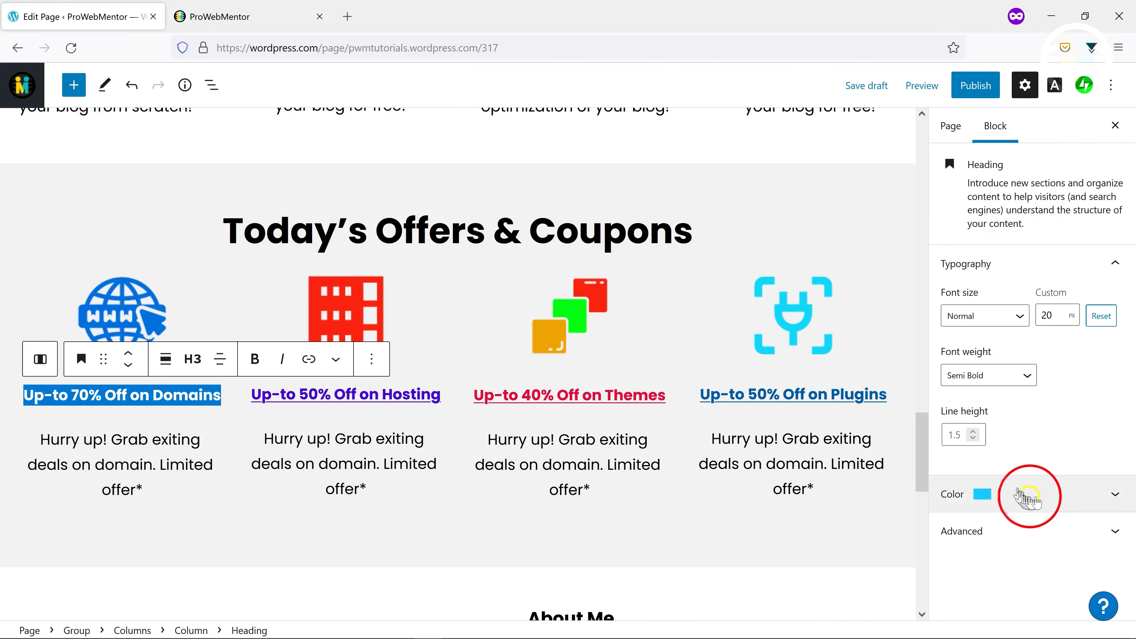
{"action": "left_click", "coordinate": [1037, 501]}
{"action": "left_click", "coordinate": [1054, 265]}
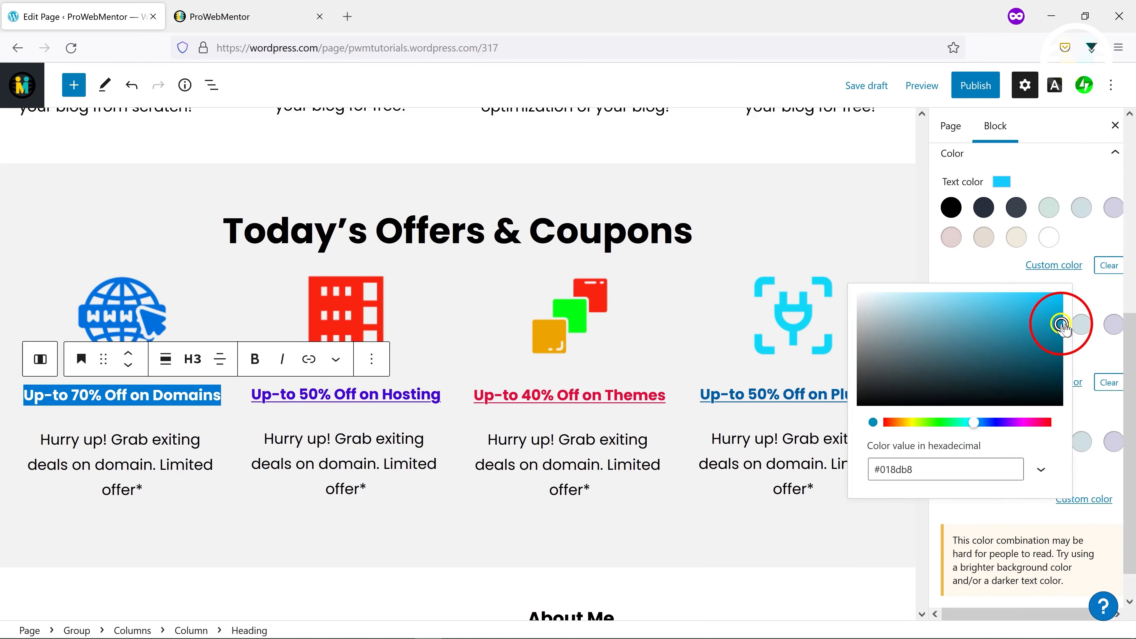
{"action": "left_click_drag", "start_coordinate": [977, 424], "coordinate": [981, 429]}
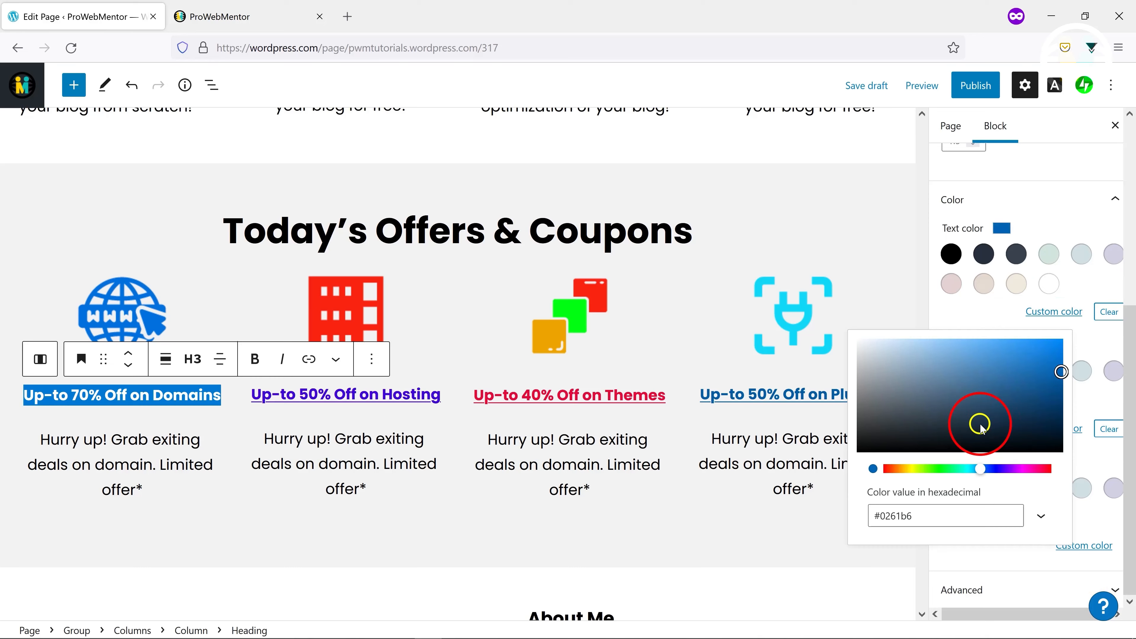
{"action": "left_click", "coordinate": [988, 548]}
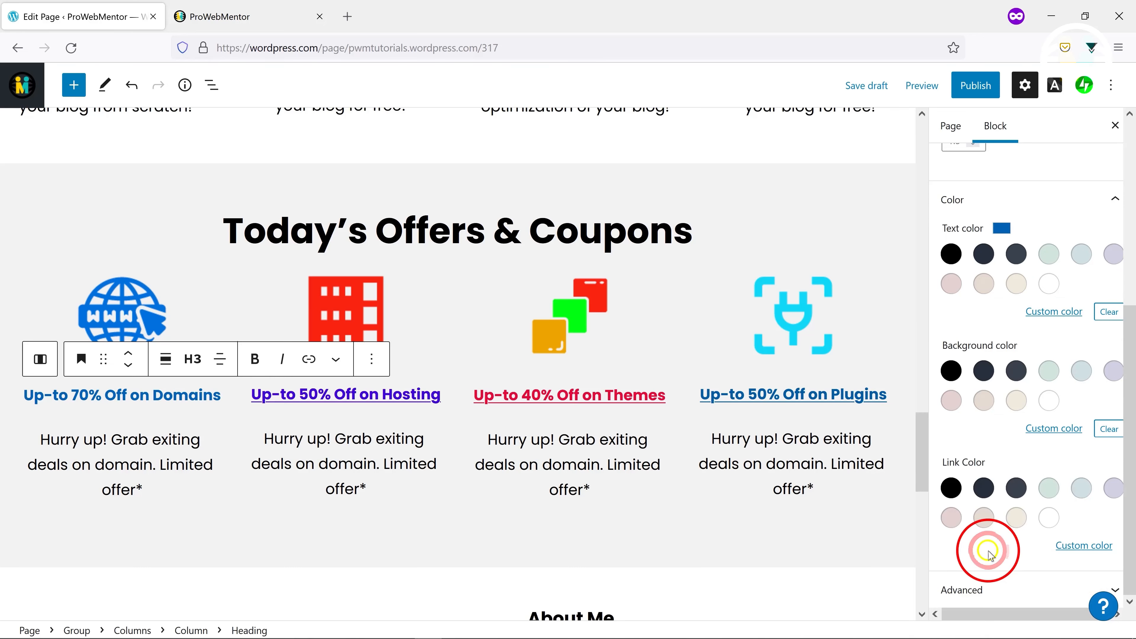
Remove the underline from the hosting, themes and plugins offer headings
{"action": "left_click", "coordinate": [298, 400]}
{"action": "left_click", "coordinate": [457, 483]}
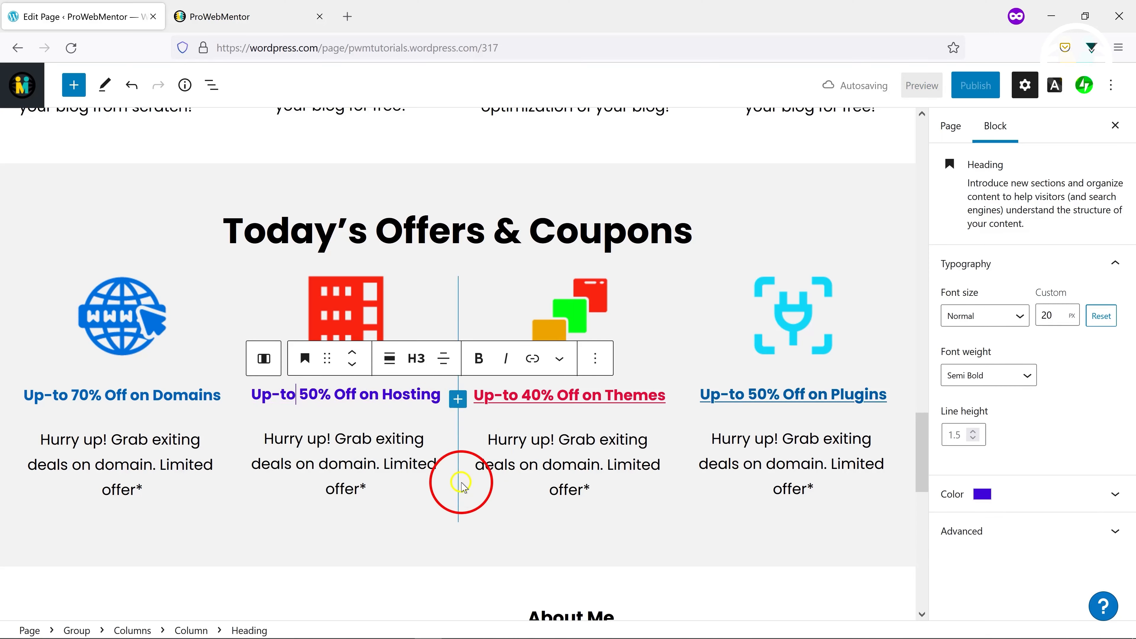
{"action": "left_click", "coordinate": [553, 400]}
{"action": "left_click", "coordinate": [621, 486]}
{"action": "left_click", "coordinate": [789, 408]}
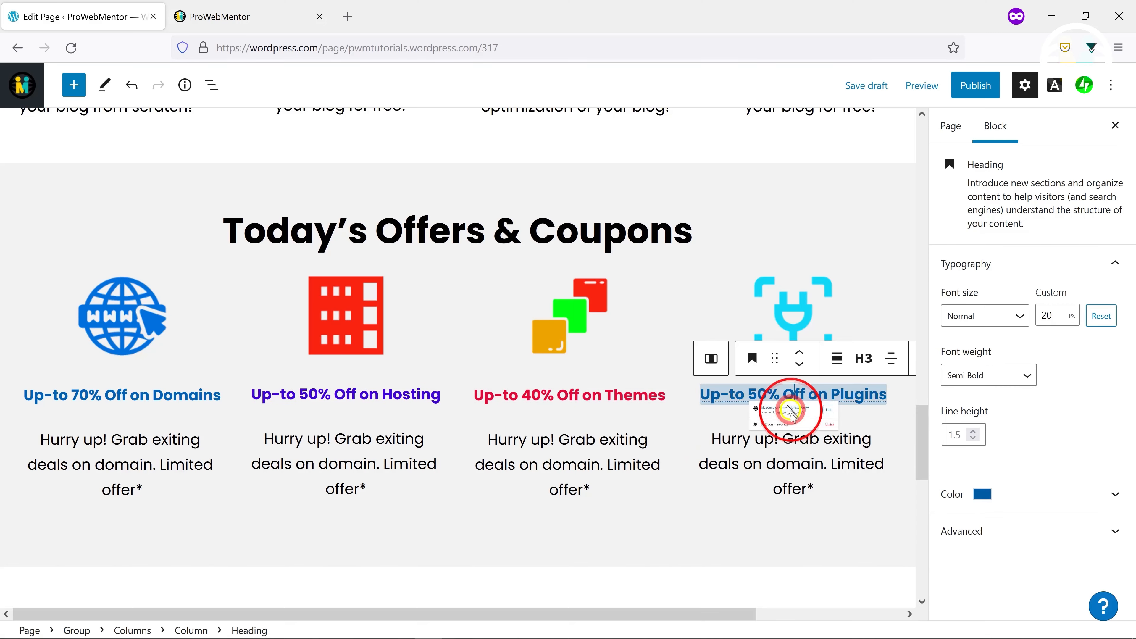
{"action": "left_click", "coordinate": [878, 487]}
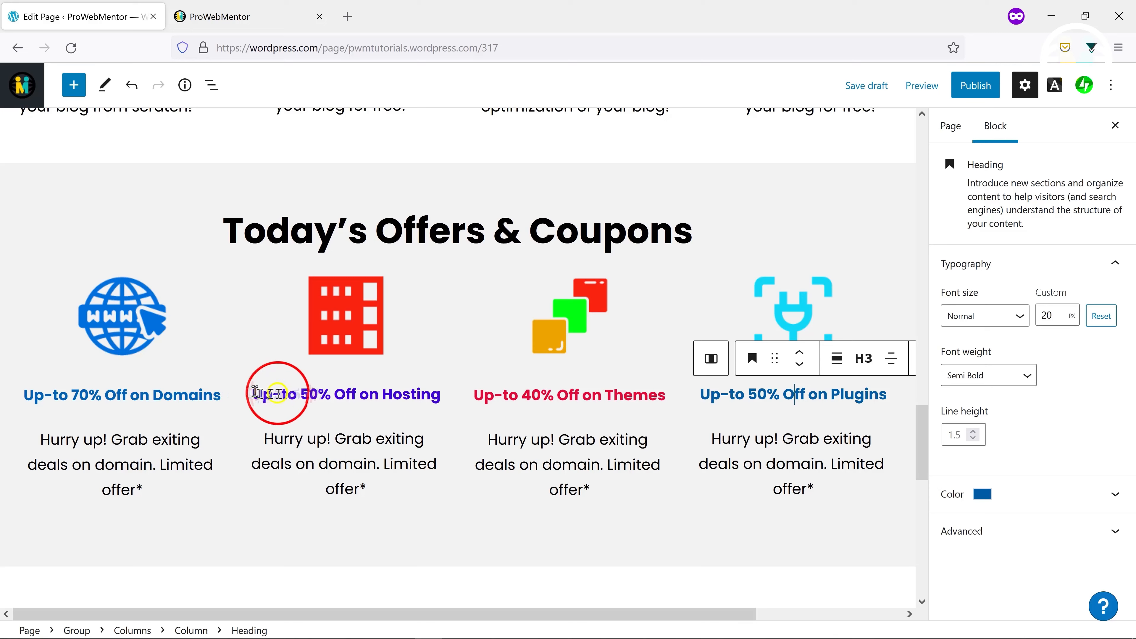
Set the "Up-to 50% Off on Hosting" heading's text color to the custom red #fa0622
{"action": "left_click_drag", "start_coordinate": [254, 393], "coordinate": [436, 388]}
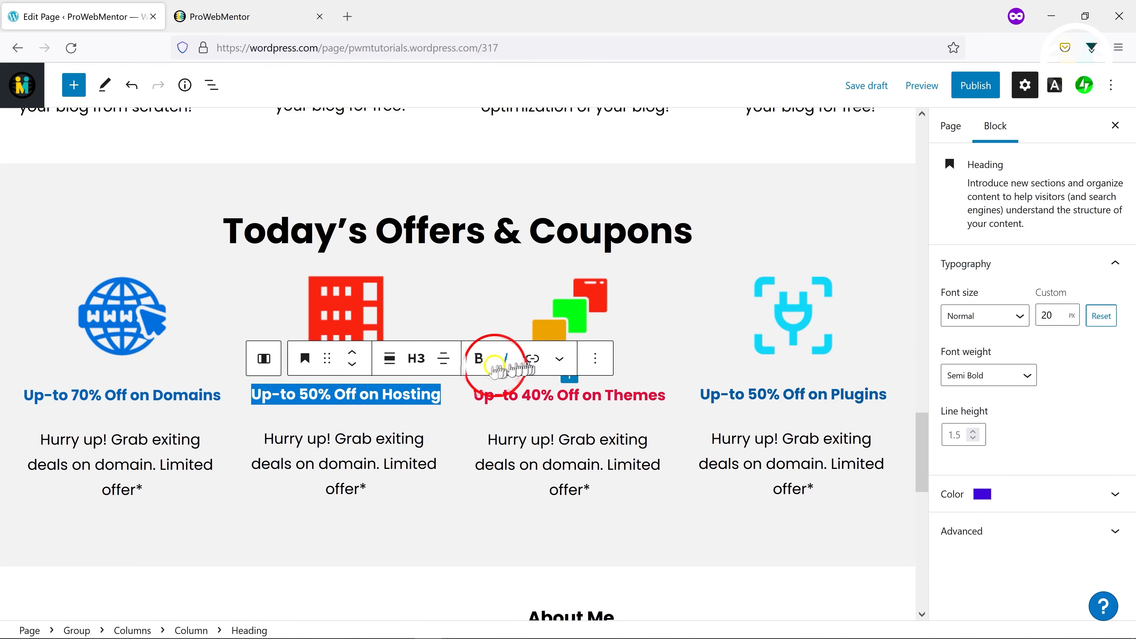
{"action": "left_click", "coordinate": [1028, 494]}
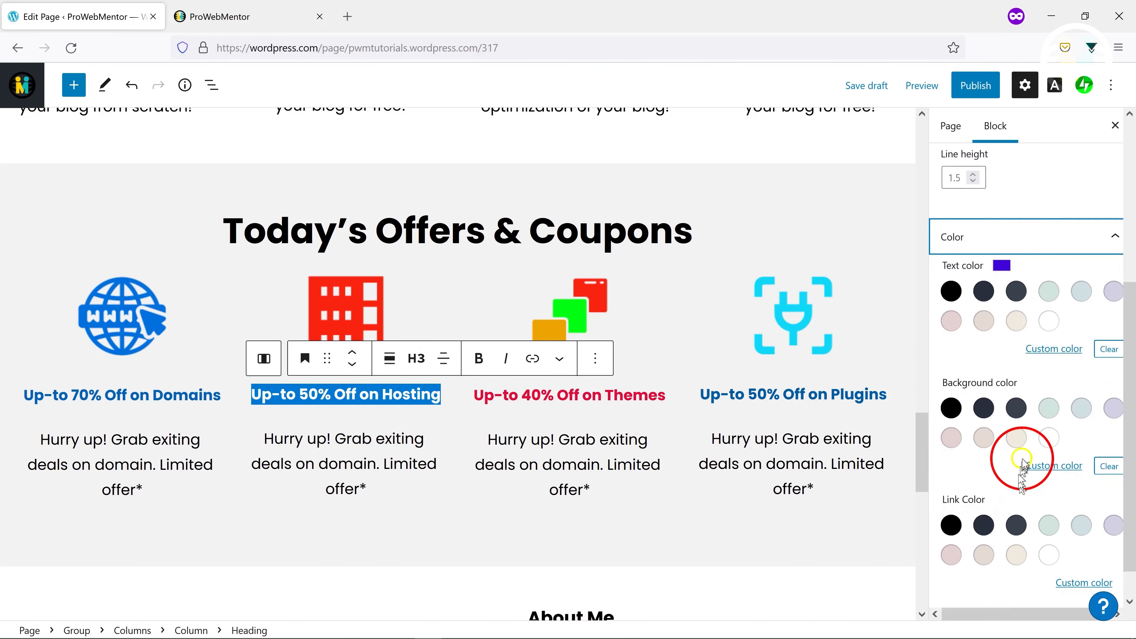
{"action": "left_click", "coordinate": [1054, 348]}
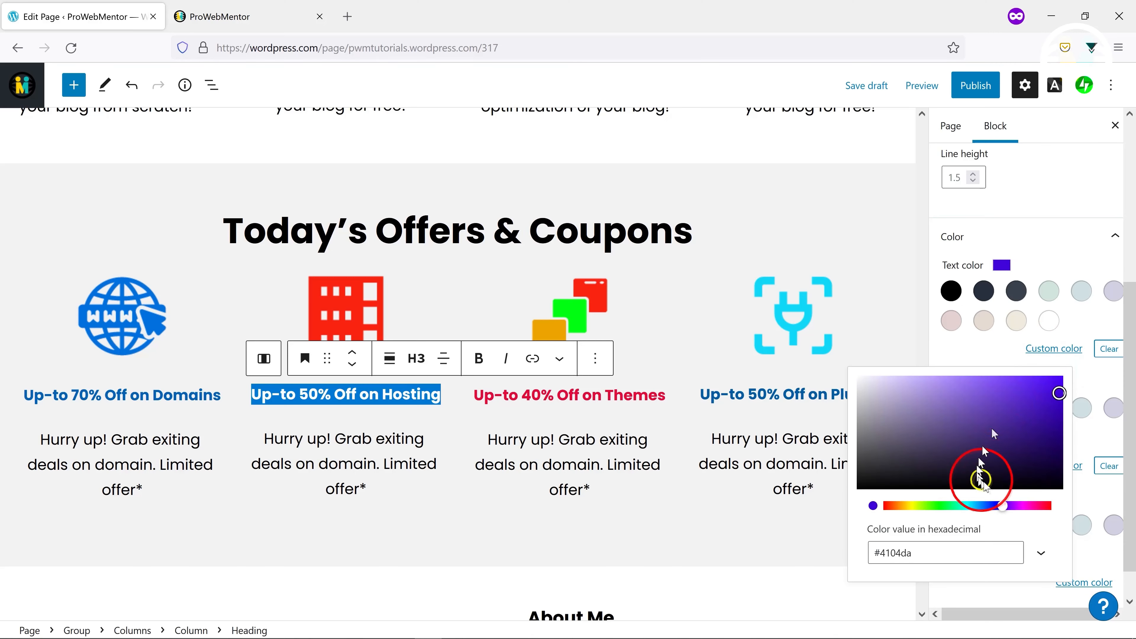
{"action": "left_click", "coordinate": [1044, 506]}
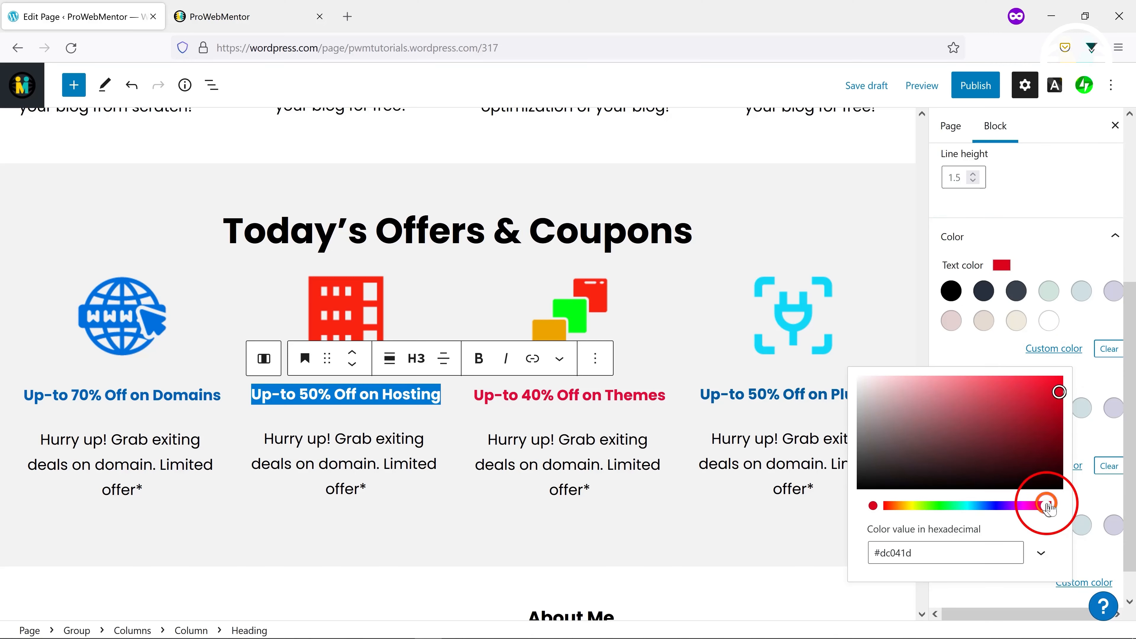
{"action": "left_click_drag", "start_coordinate": [1058, 393], "coordinate": [1059, 378]}
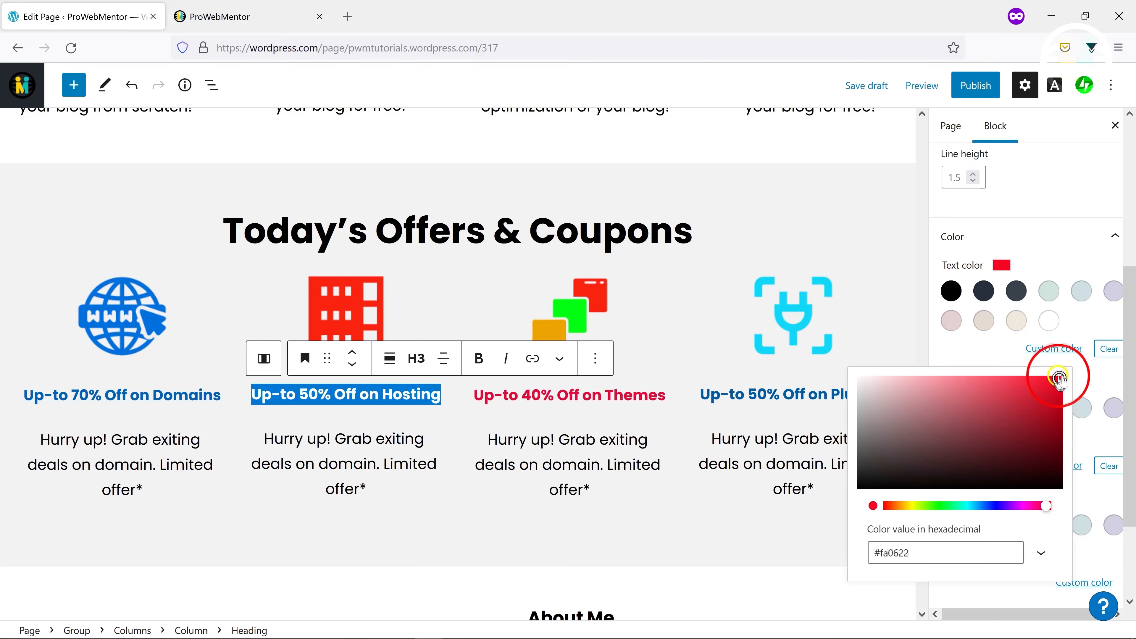
{"action": "left_click", "coordinate": [996, 342]}
Set the "Up-to 40% Off on Themes" heading's text color to a custom green, about #05e685
{"action": "left_click_drag", "start_coordinate": [477, 393], "coordinate": [669, 390]}
{"action": "left_click", "coordinate": [1021, 492]}
{"action": "scroll", "coordinate": [1024, 402], "scroll_direction": "down", "scroll_amount": 3}
{"action": "left_click", "coordinate": [1048, 264]}
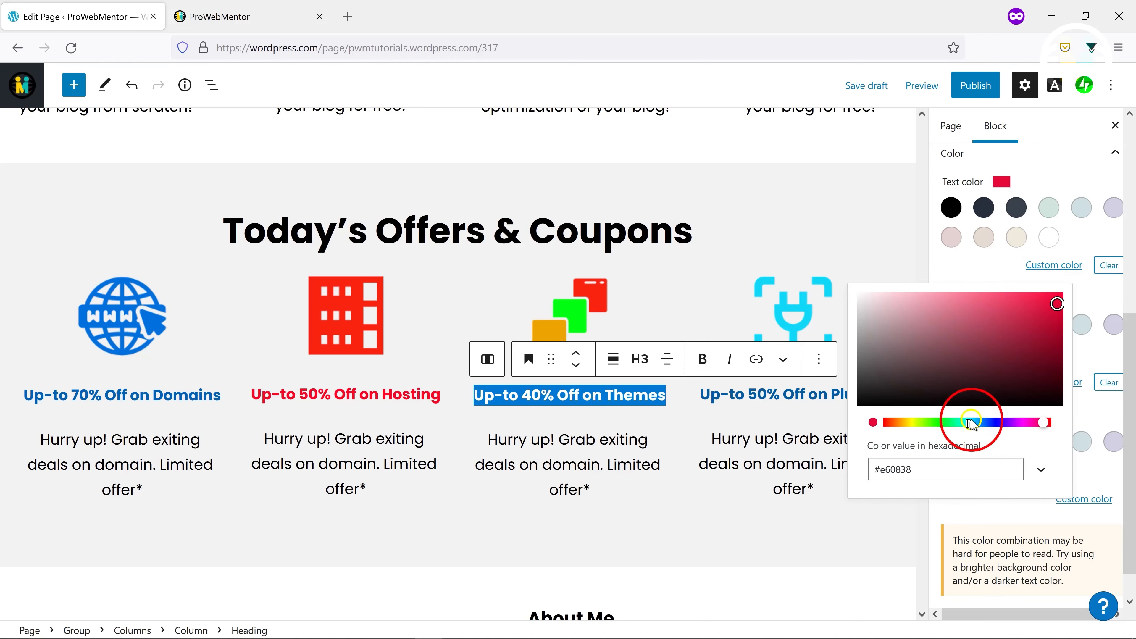
{"action": "mouse_move", "coordinate": [961, 425]}
{"action": "left_mouse_down"}
{"action": "mouse_move", "coordinate": [979, 426]}
{"action": "mouse_move", "coordinate": [957, 425]}
{"action": "left_mouse_up"}
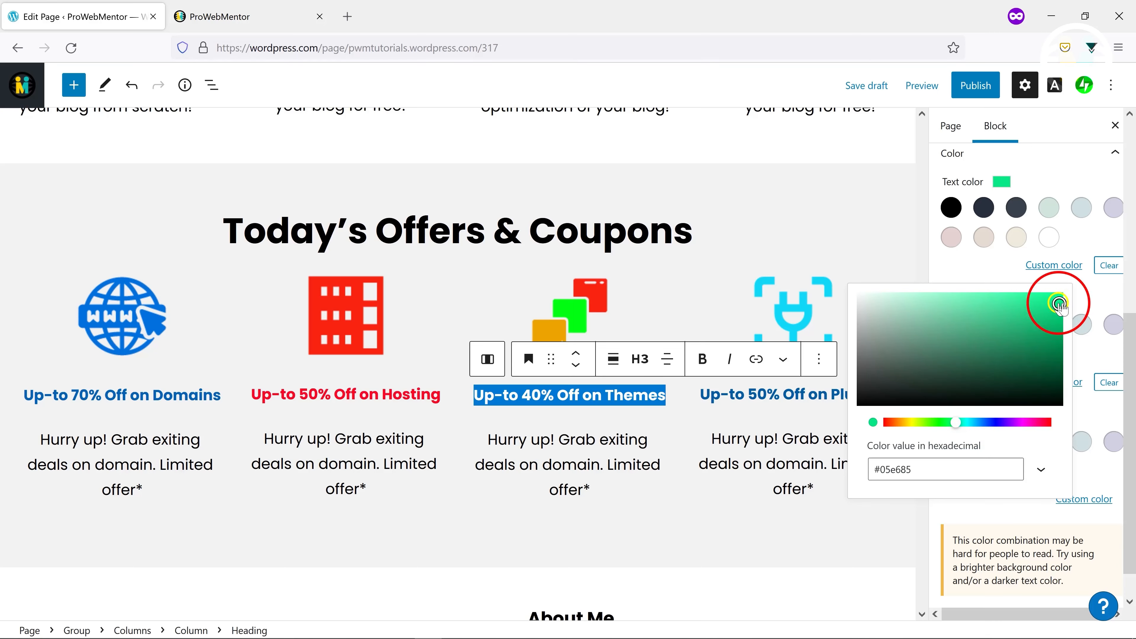
{"action": "left_click", "coordinate": [1015, 275]}
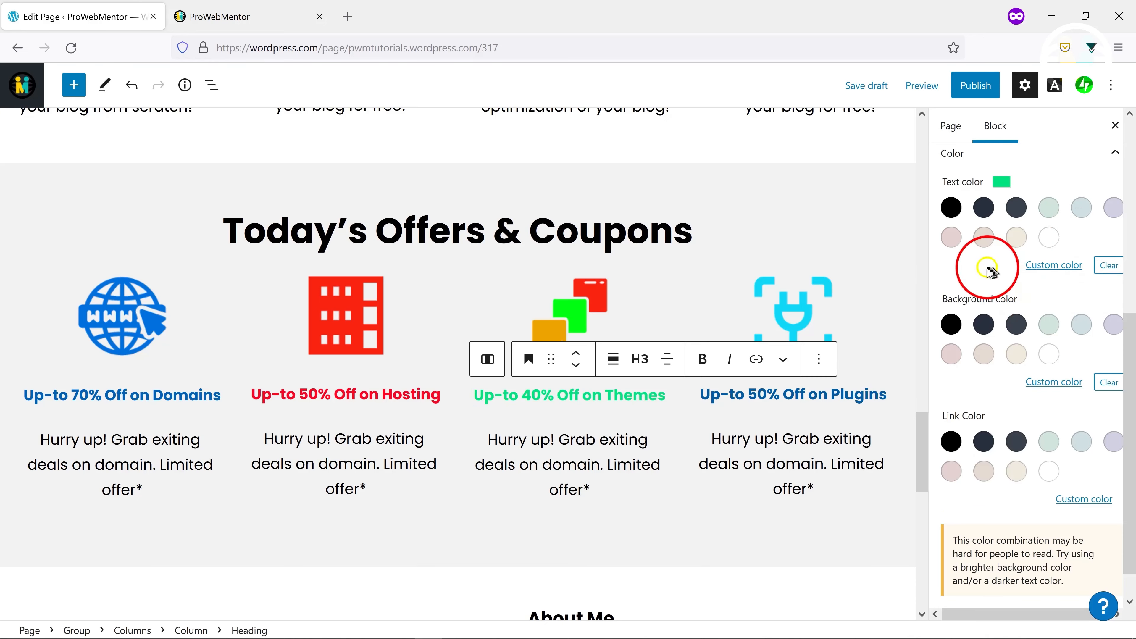
Set the "Up-to 50% Off on Plugins" heading's text color to a custom bright cyan matching the plug icon
{"action": "left_click", "coordinate": [711, 396]}
{"action": "left_click_drag", "start_coordinate": [696, 395], "coordinate": [892, 398]}
{"action": "left_click", "coordinate": [1009, 492]}
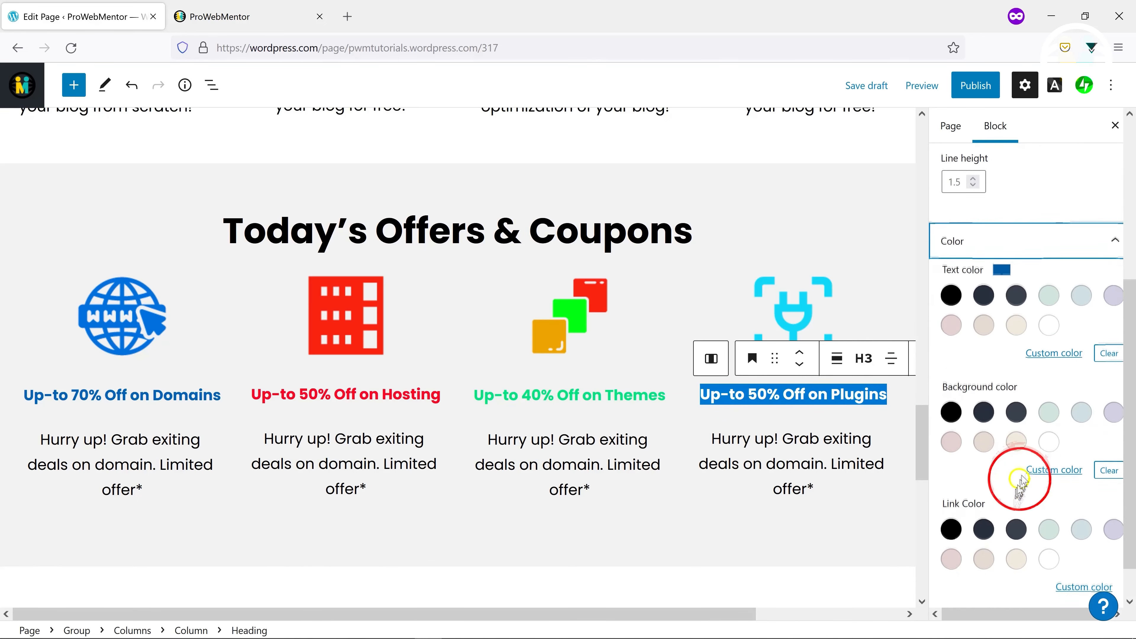
{"action": "left_click", "coordinate": [1051, 353]}
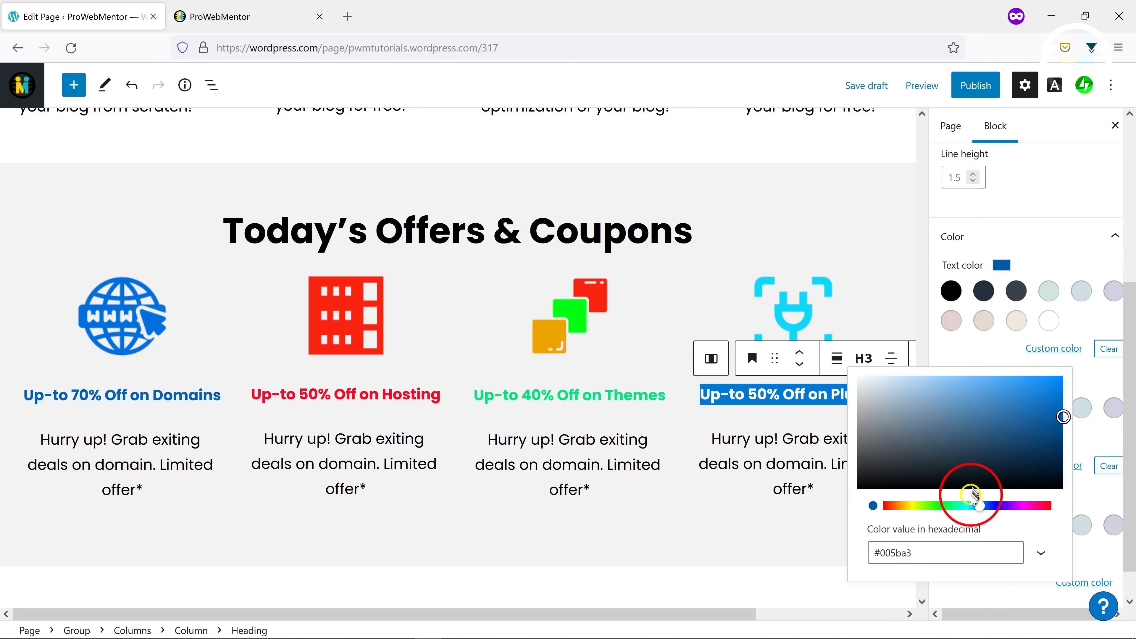
{"action": "mouse_move", "coordinate": [971, 492]}
{"action": "left_mouse_down"}
{"action": "mouse_move", "coordinate": [962, 507]}
{"action": "mouse_move", "coordinate": [972, 511]}
{"action": "left_mouse_up"}
{"action": "left_click_drag", "start_coordinate": [1043, 412], "coordinate": [1054, 392]}
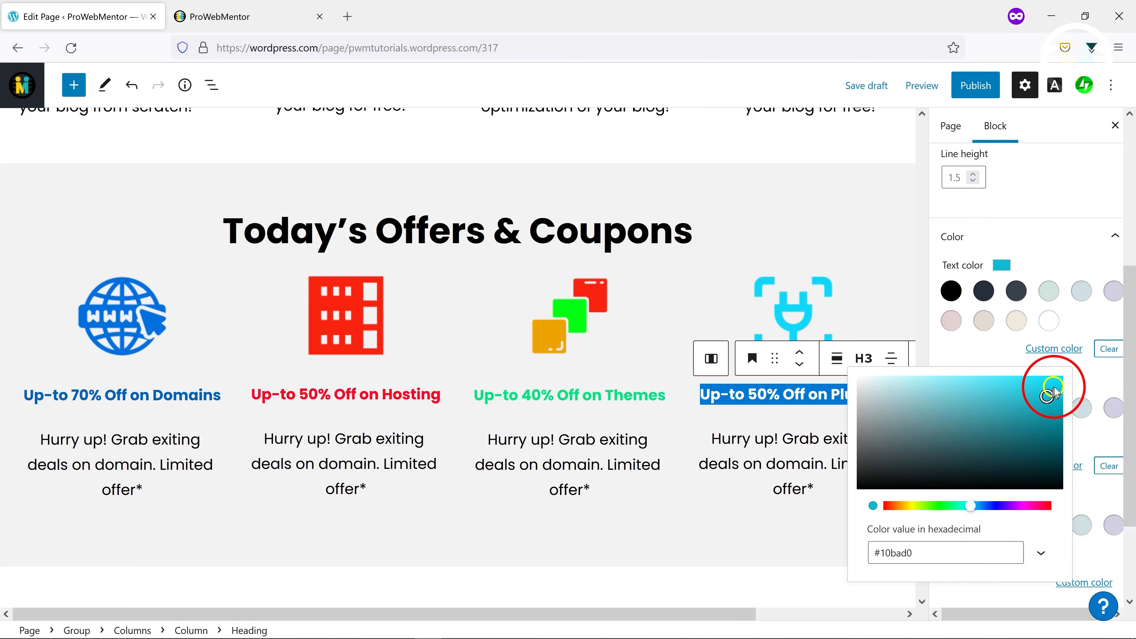
{"action": "left_click", "coordinate": [1019, 363]}
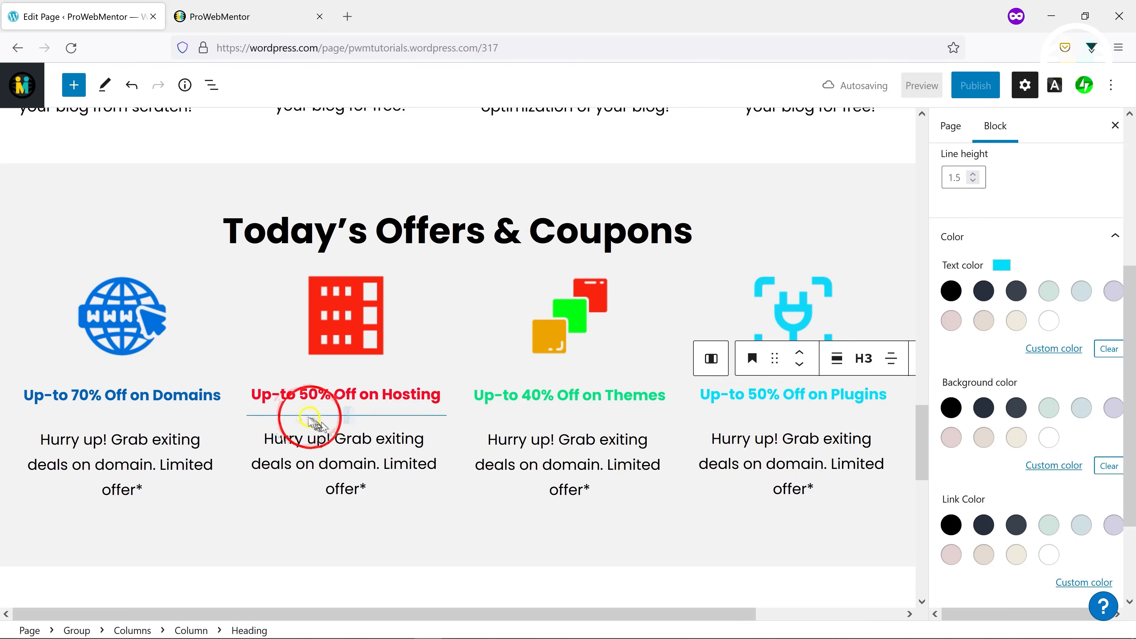
Link the "Up-to 70% Off on Domains" heading to the post "Top 10 WordPress Plugins in 2021-You Need To Know"
{"action": "left_click", "coordinate": [133, 393]}
{"action": "triple_click", "coordinate": [134, 393]}
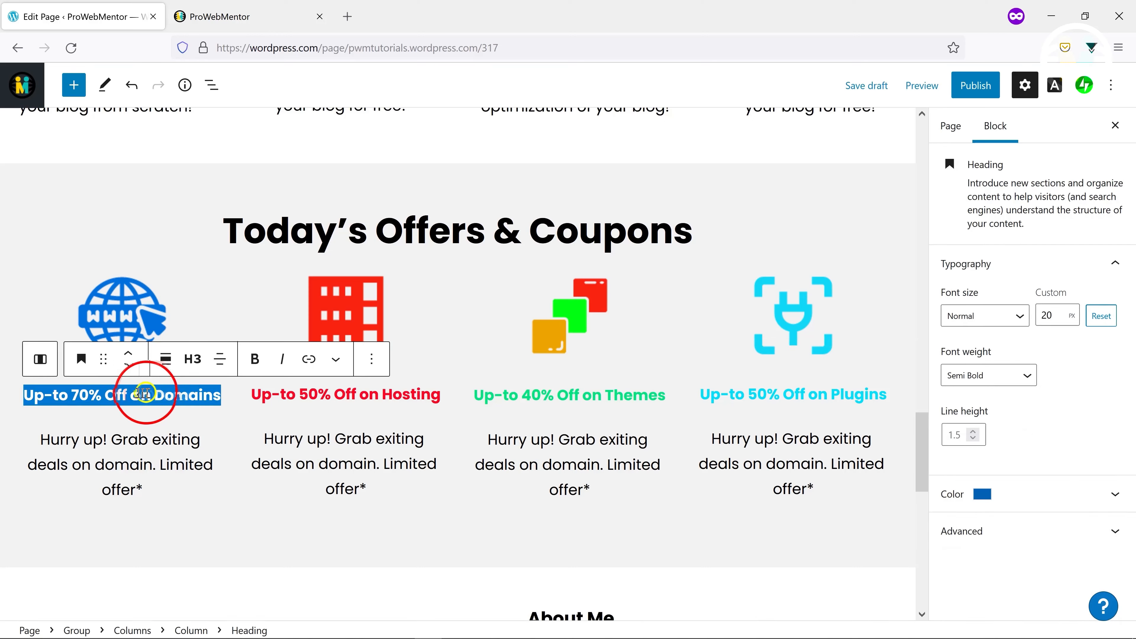
{"action": "left_click", "coordinate": [309, 359]}
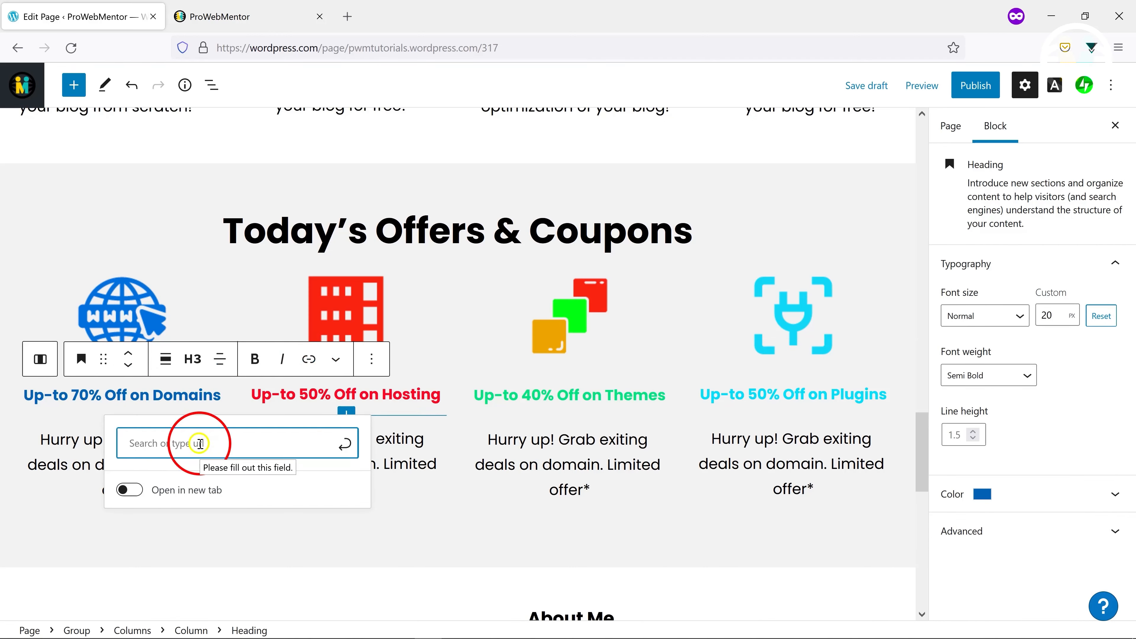
{"action": "left_click", "coordinate": [205, 445]}
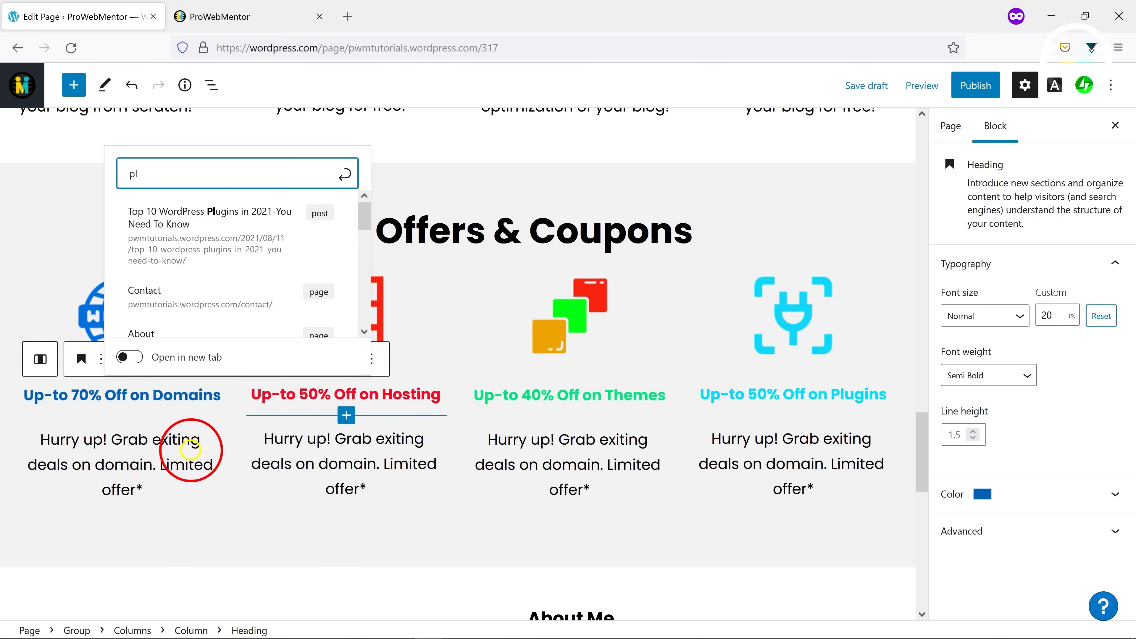
{"action": "left_click", "coordinate": [231, 222]}
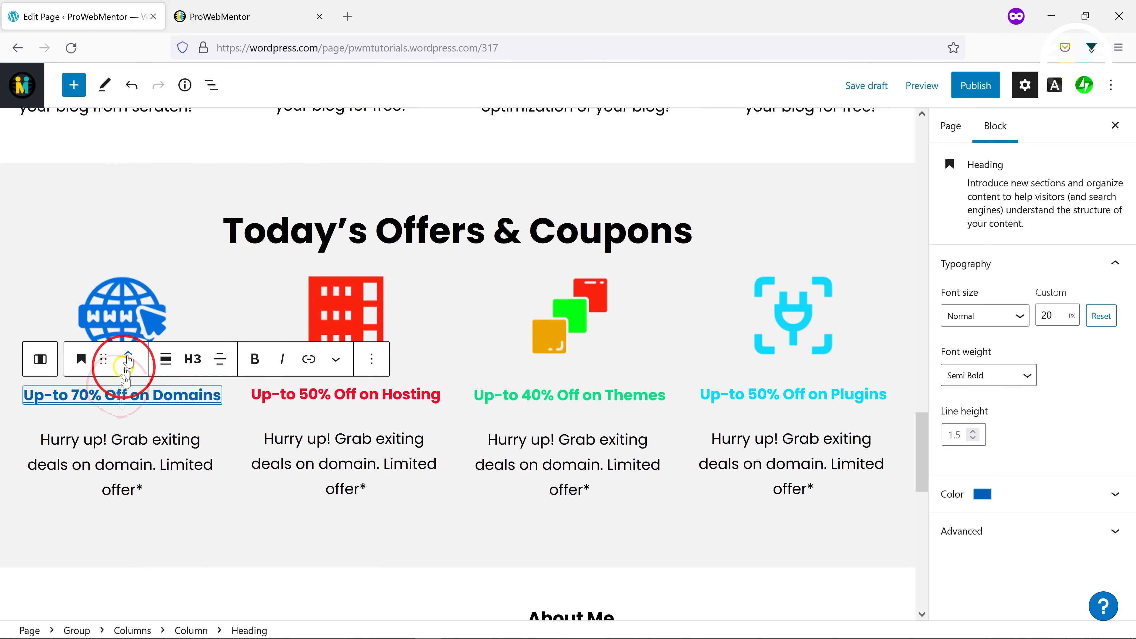
{"action": "left_click", "coordinate": [237, 447]}
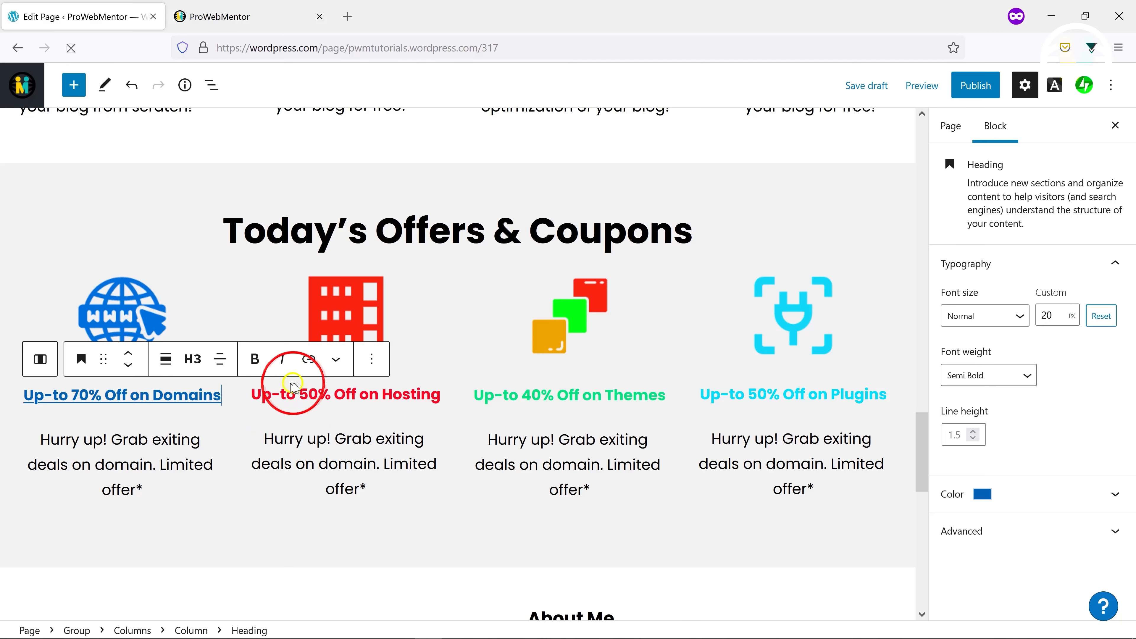
Link the "Up-to 50% Off on Hosting" heading to "#" and set it to open in a new tab
{"action": "left_click", "coordinate": [320, 394]}
{"action": "left_click_drag", "start_coordinate": [265, 396], "coordinate": [439, 398]}
{"action": "left_click", "coordinate": [531, 358]}
{"action": "left_click", "coordinate": [251, 485]}
{"action": "left_click", "coordinate": [277, 452]}
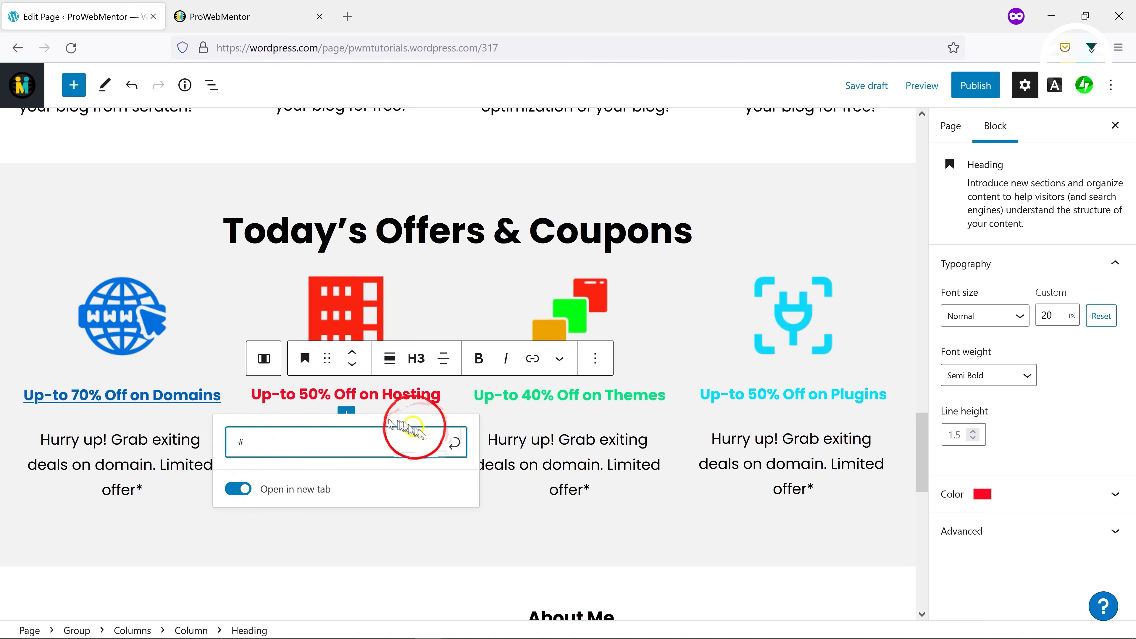
{"action": "left_click", "coordinate": [453, 443]}
Try to add a "#" link opening in a new tab within the "Up-to 40% Off on Themes" heading, and undo it
{"action": "left_click", "coordinate": [541, 401]}
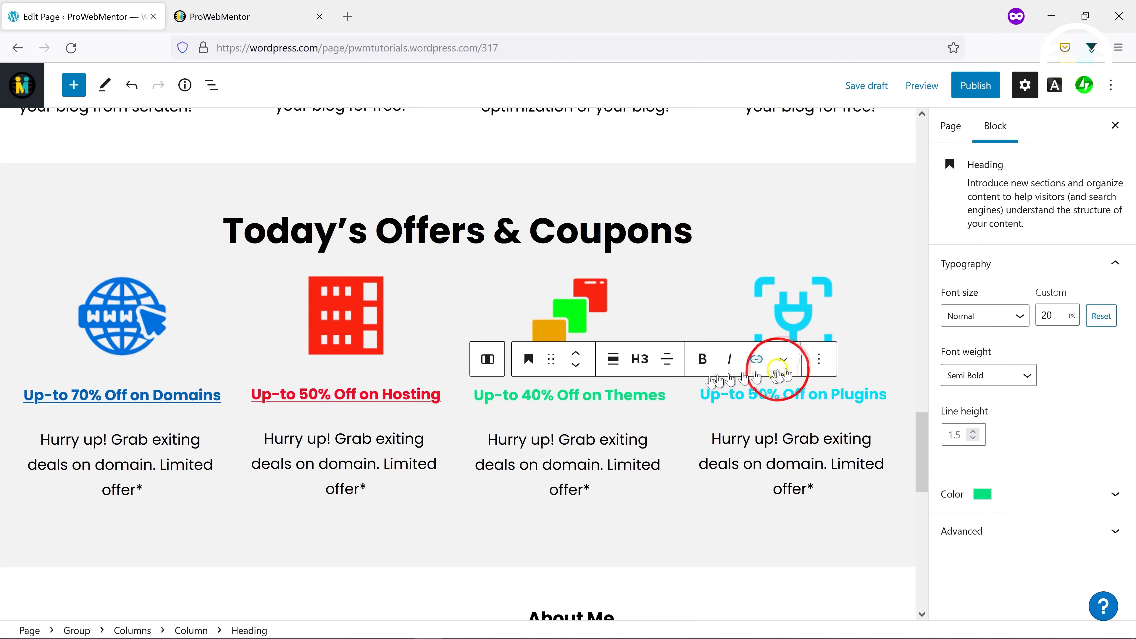
{"action": "left_click", "coordinate": [756, 359]}
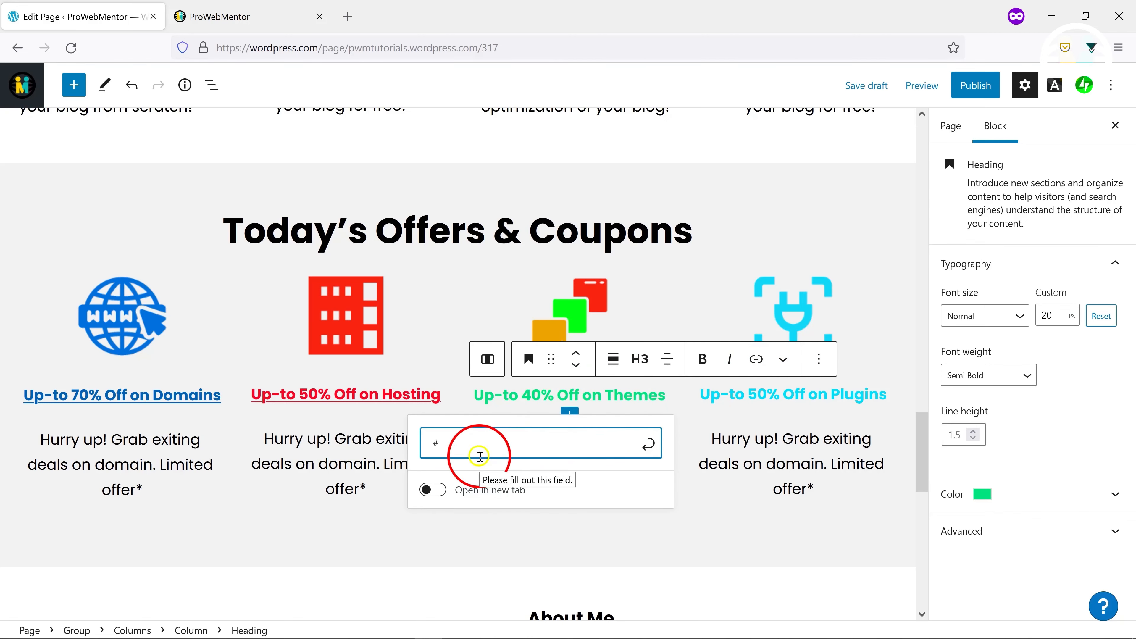
{"action": "left_click", "coordinate": [430, 490]}
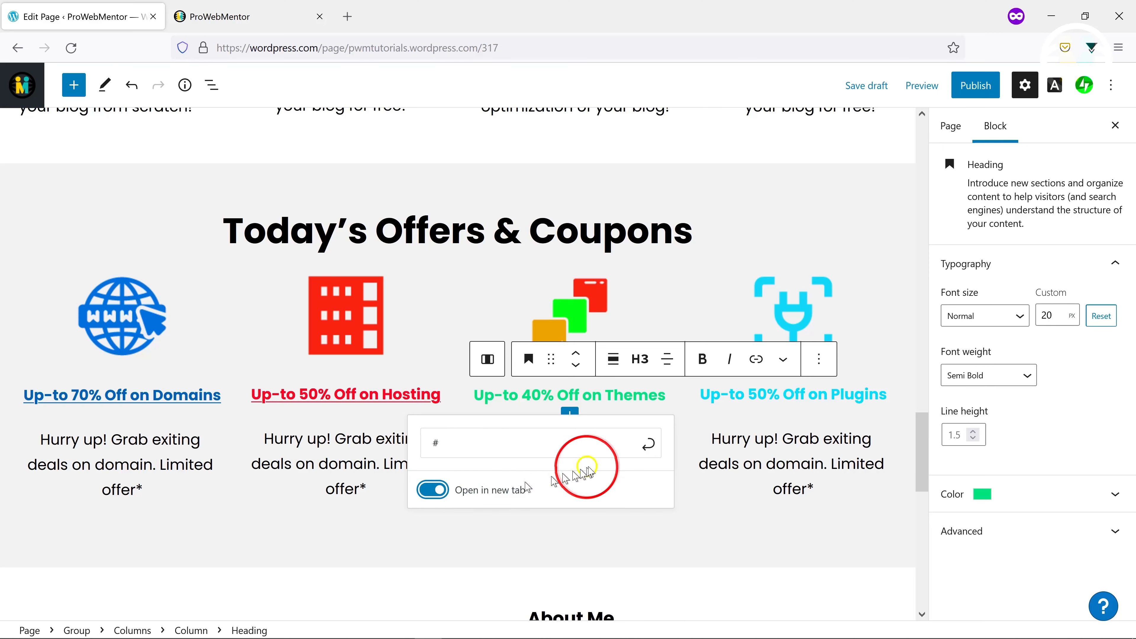
{"action": "left_click", "coordinate": [645, 448]}
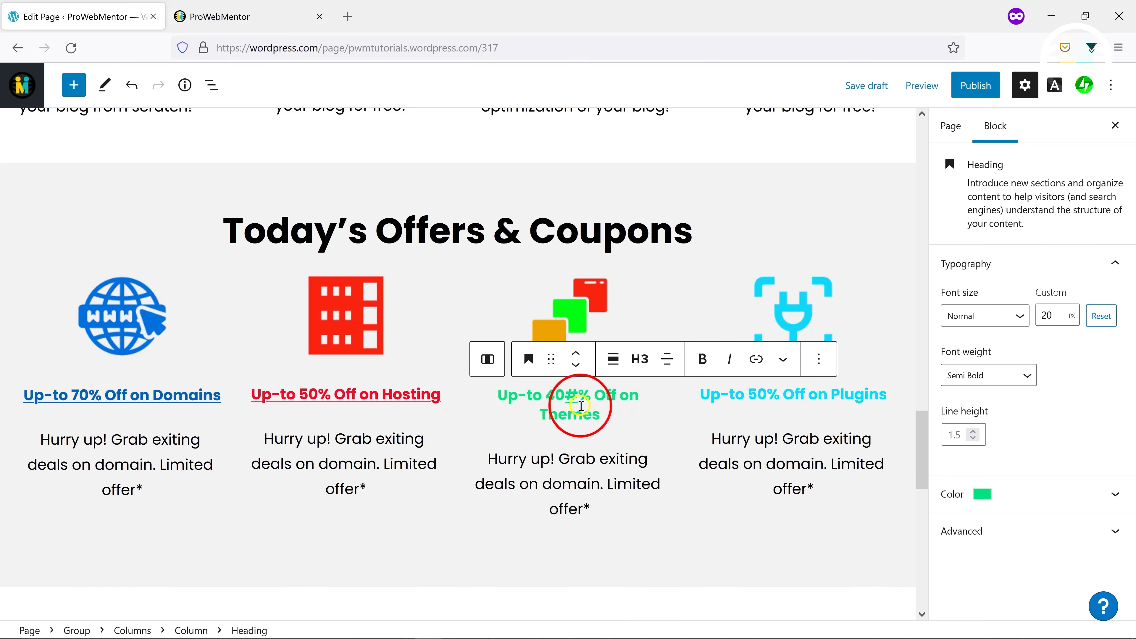
{"action": "key", "text": "ctrl+z"}
Link the full "Up-to 40% Off on Themes" heading text to "#" and set it to open in a new tab
{"action": "left_click_drag", "start_coordinate": [472, 398], "coordinate": [673, 407]}
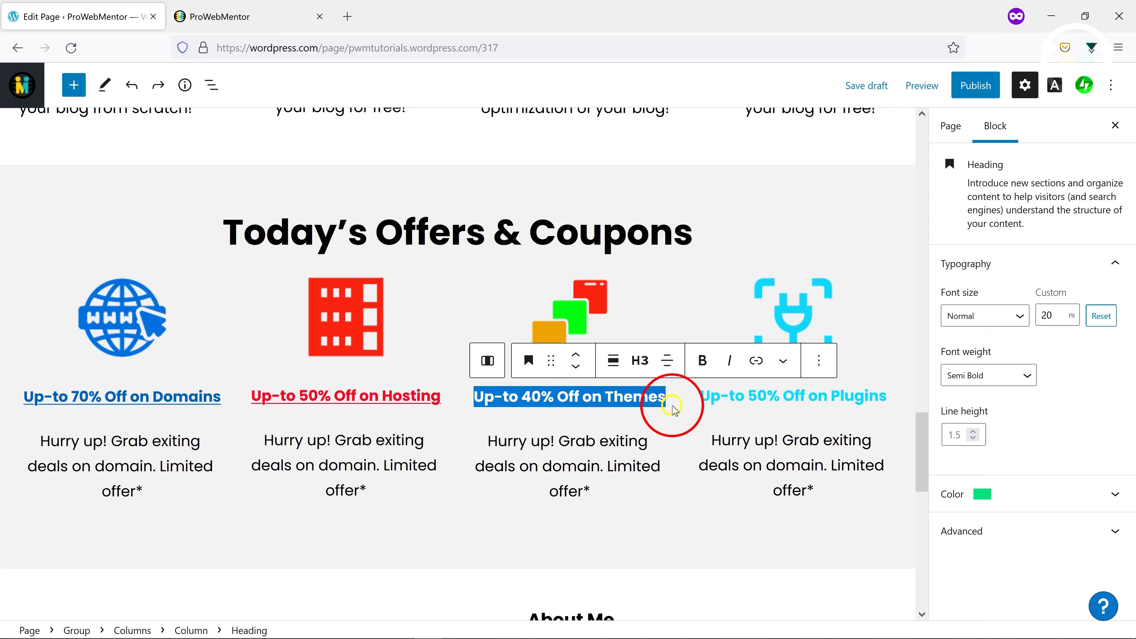
{"action": "left_click", "coordinate": [756, 360]}
{"action": "left_click", "coordinate": [584, 436]}
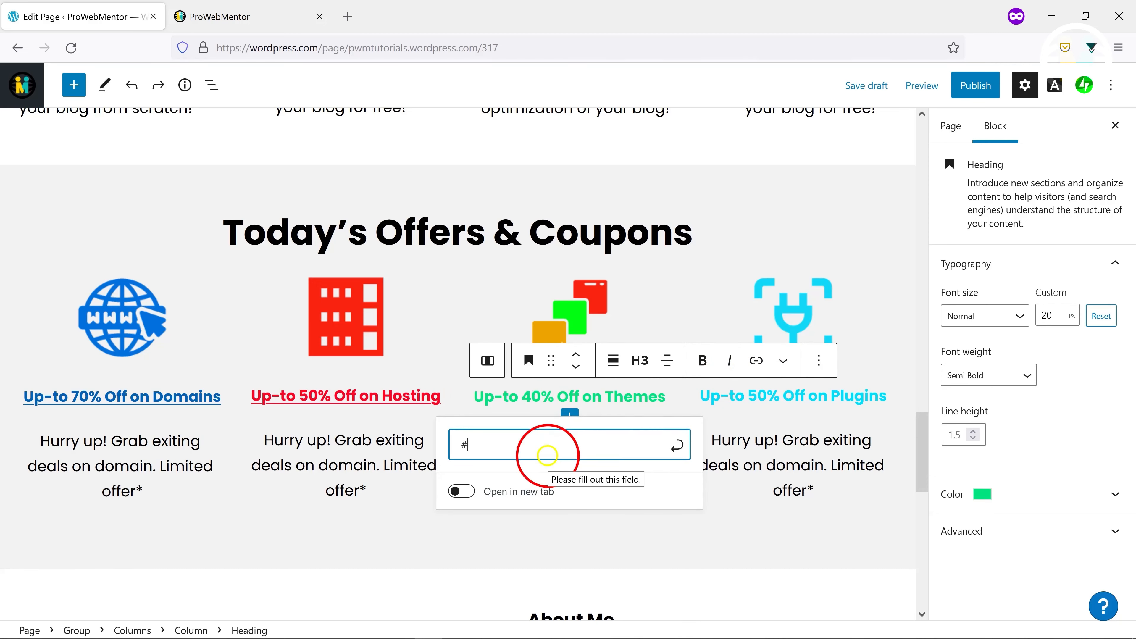
{"action": "left_click", "coordinate": [461, 491]}
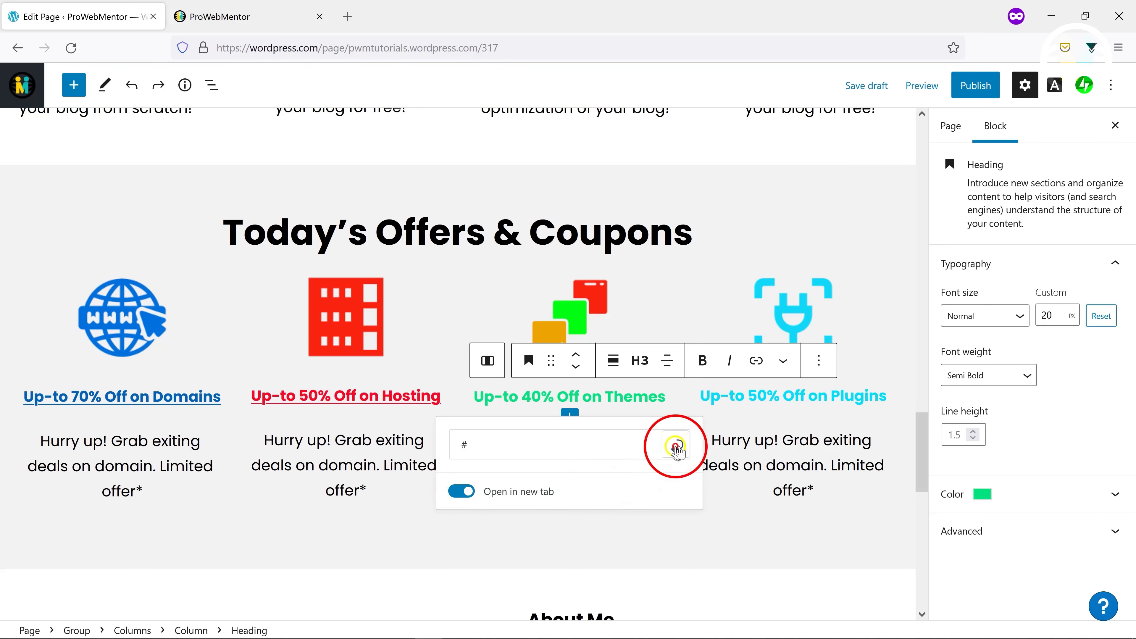
{"action": "left_click", "coordinate": [676, 445]}
Link the "Up-to 50% Off on Plugins" heading to "#" and set it to open in a new tab
{"action": "left_click_drag", "start_coordinate": [702, 397], "coordinate": [890, 396]}
{"action": "left_click_drag", "start_coordinate": [609, 614], "coordinate": [756, 614]}
{"action": "left_click", "coordinate": [834, 361]}
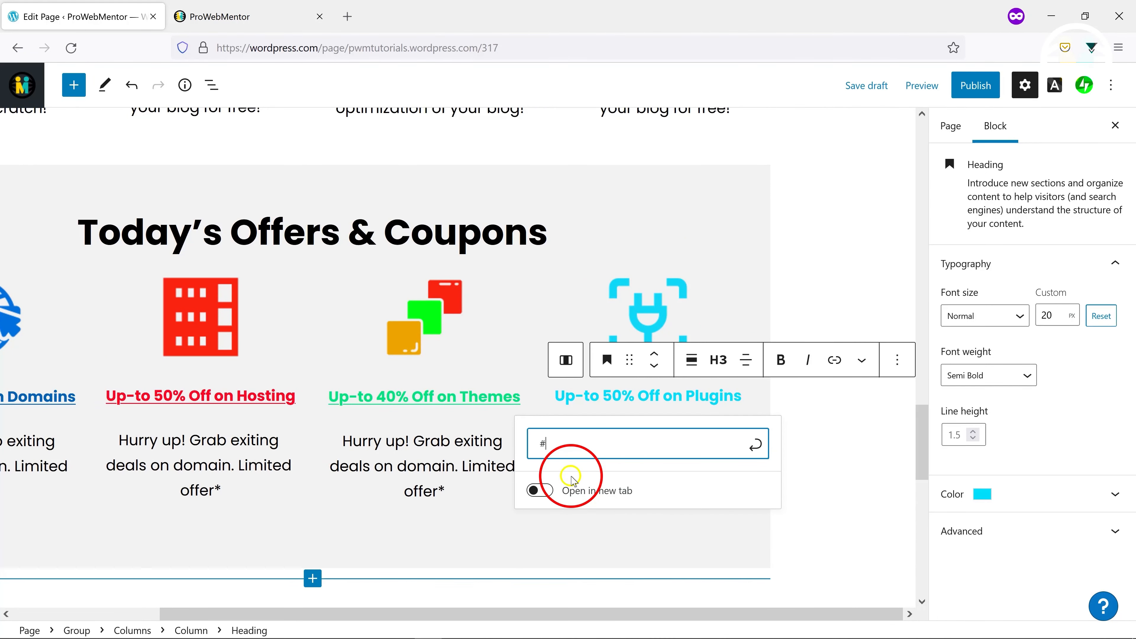
{"action": "type", "text": "#"}
{"action": "left_click", "coordinate": [538, 498]}
{"action": "left_click", "coordinate": [755, 445]}
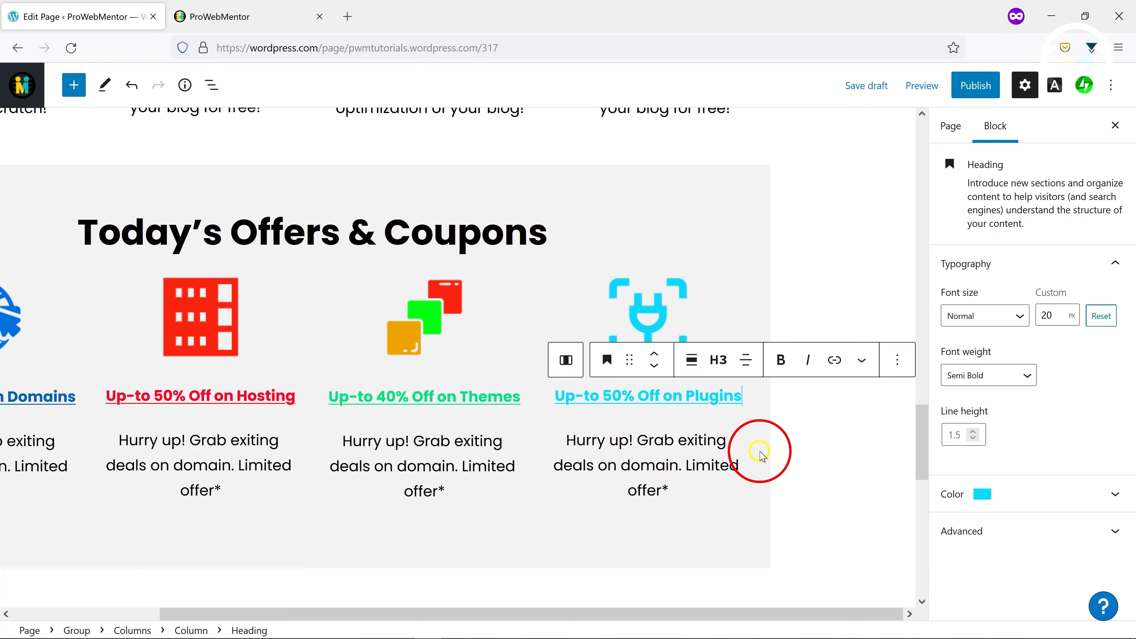
Compare the page below the offers section with the "What Our Readers Saying:" section on the ProWebMentor reference site
{"action": "scroll", "coordinate": [796, 458], "scroll_direction": "down", "scroll_amount": 3}
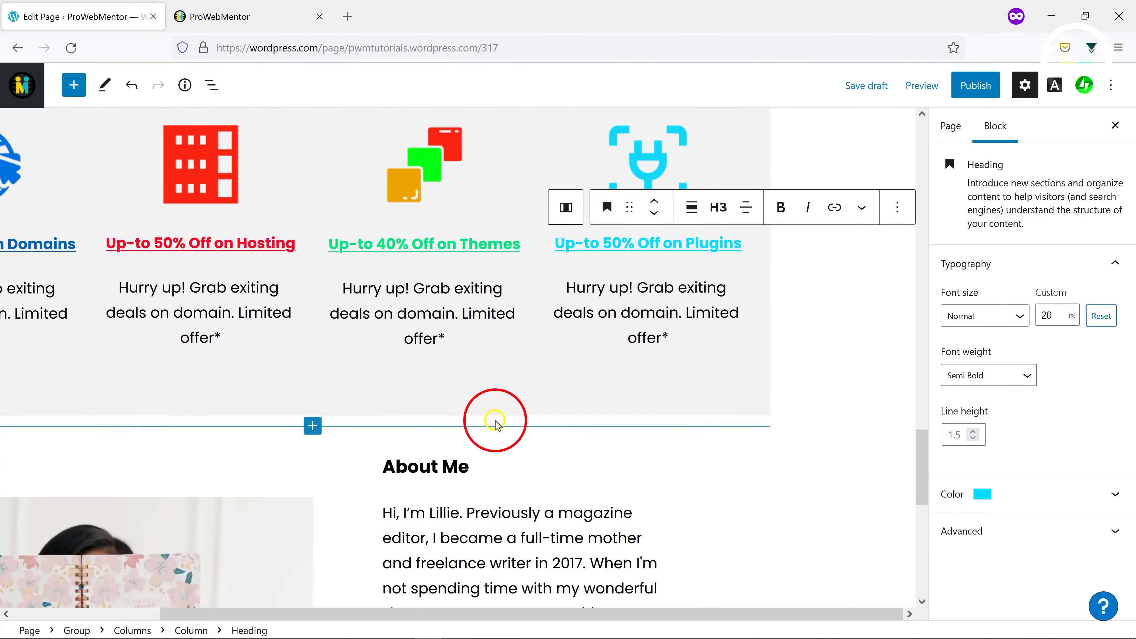
{"action": "scroll", "coordinate": [492, 416], "scroll_direction": "up", "scroll_amount": 6}
{"action": "left_click_drag", "start_coordinate": [621, 612], "coordinate": [287, 579]}
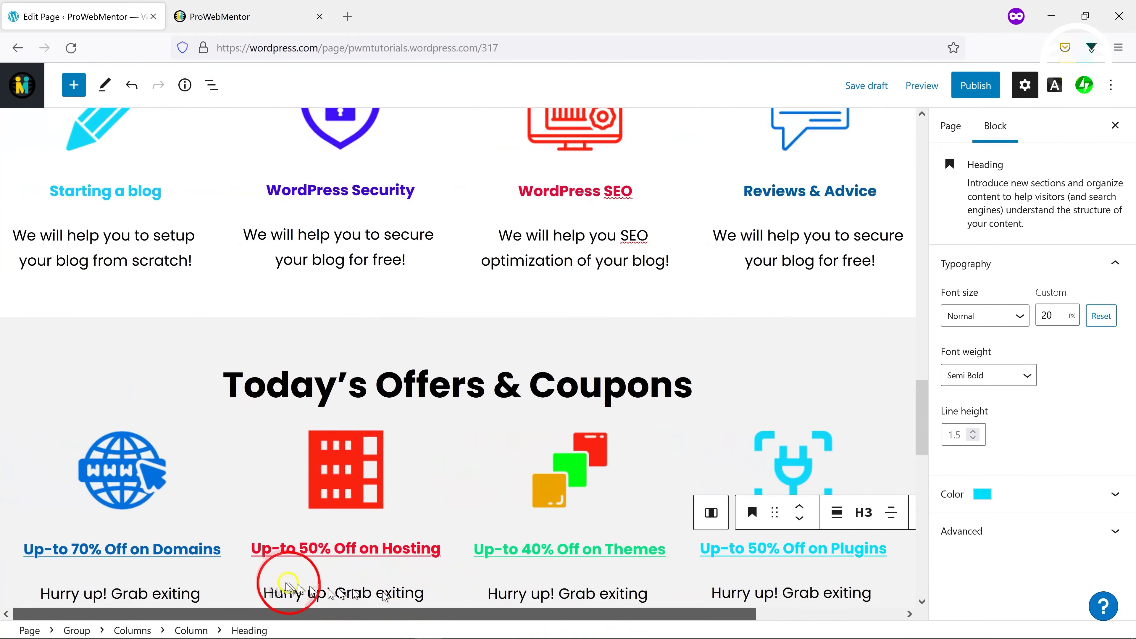
{"action": "scroll", "coordinate": [309, 451], "scroll_direction": "down", "scroll_amount": 9}
{"action": "left_click", "coordinate": [367, 384]}
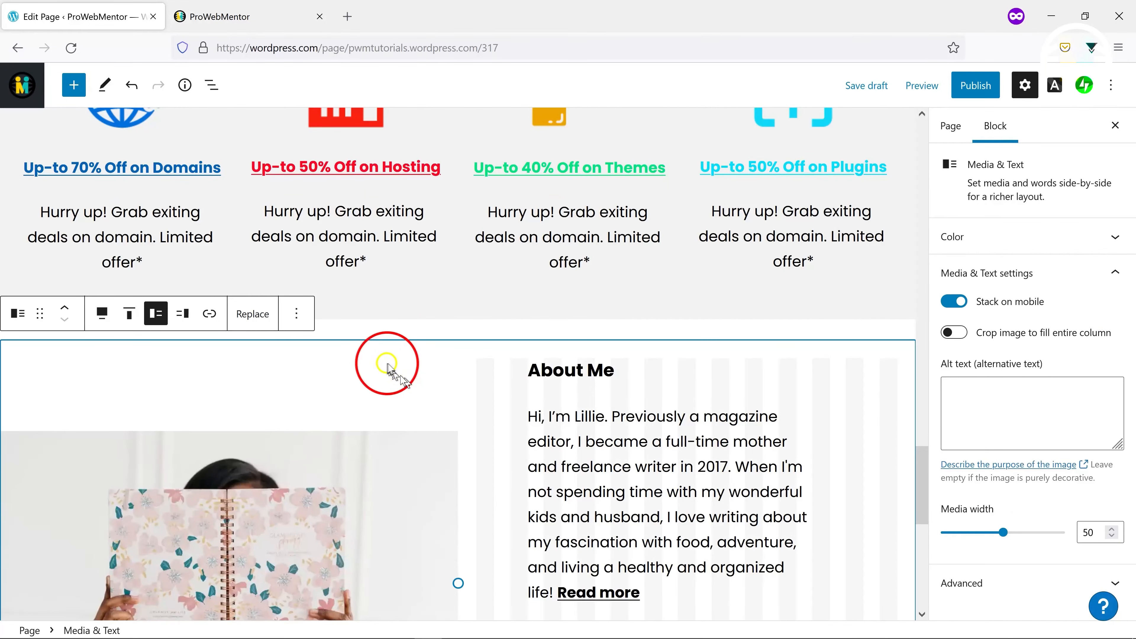
{"action": "left_click", "coordinate": [229, 20]}
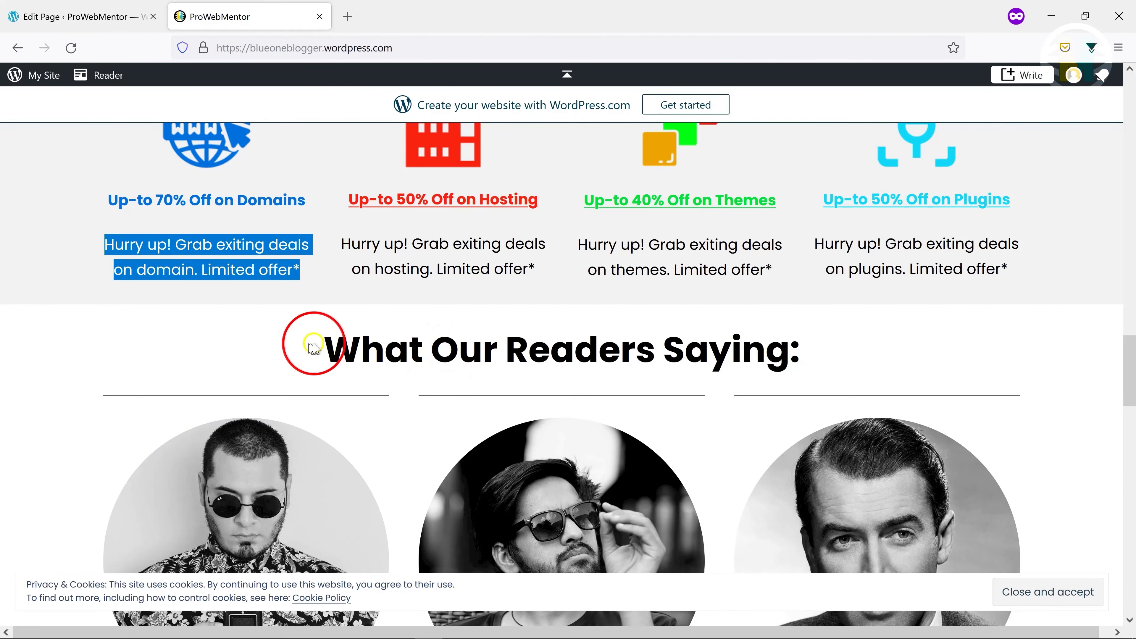
{"action": "left_click_drag", "start_coordinate": [310, 346], "coordinate": [808, 351]}
{"action": "left_click", "coordinate": [31, 16]}
Insert the "Three quotes" pattern from the Quotes category between the offers section and the About Me section
{"action": "scroll", "coordinate": [447, 313], "scroll_direction": "up", "scroll_amount": 3}
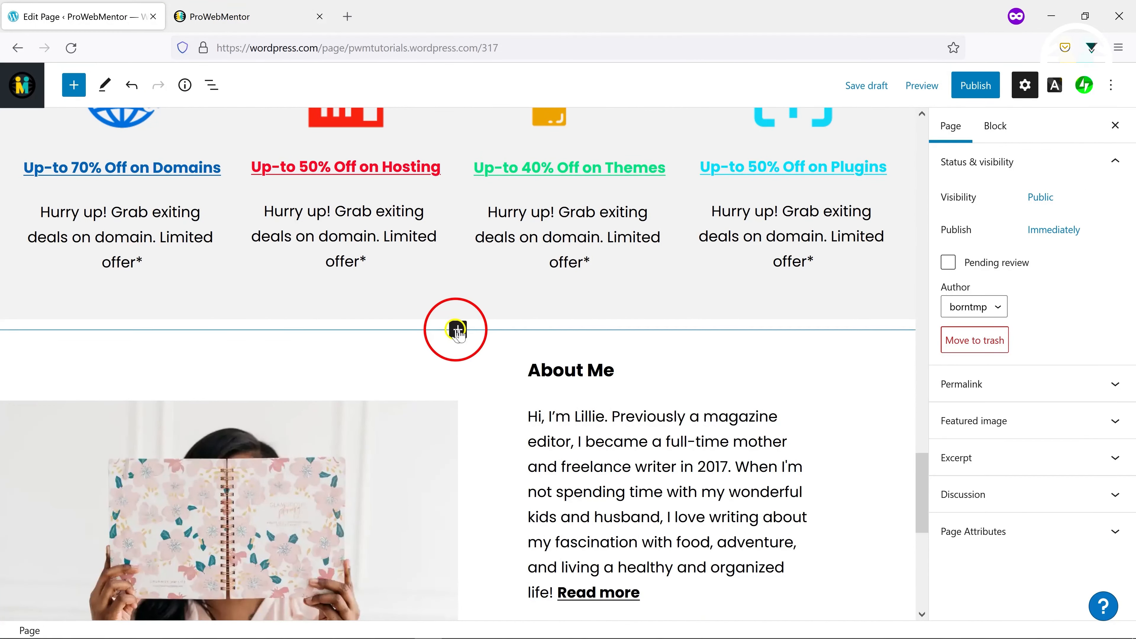
{"action": "left_click", "coordinate": [457, 326]}
{"action": "left_click", "coordinate": [455, 596]}
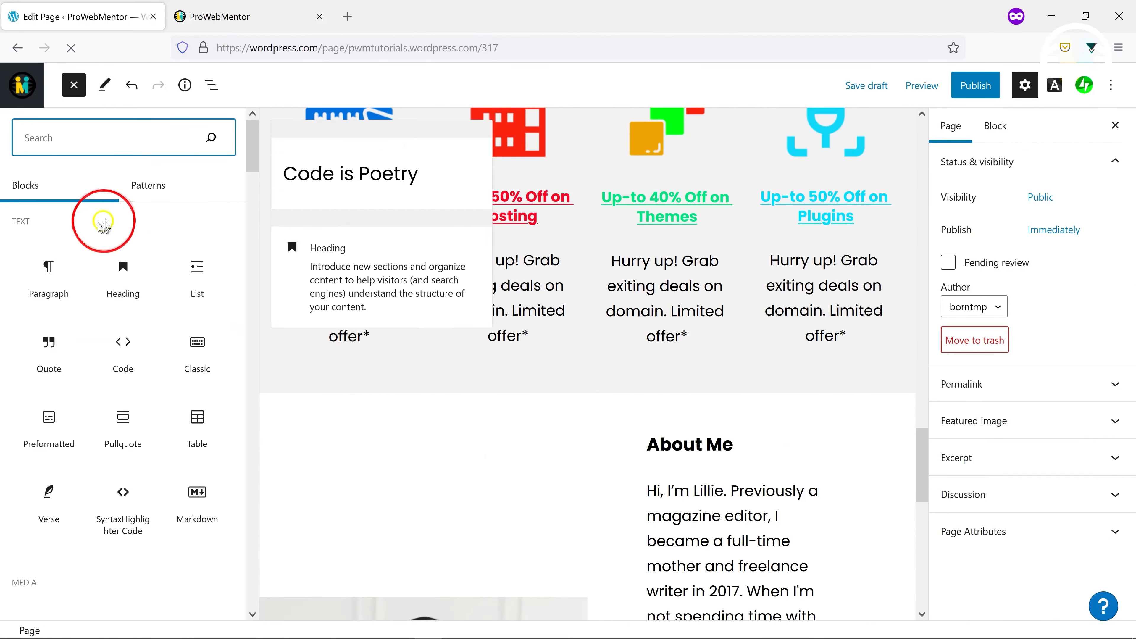
{"action": "left_click", "coordinate": [152, 186]}
{"action": "left_click", "coordinate": [60, 225]}
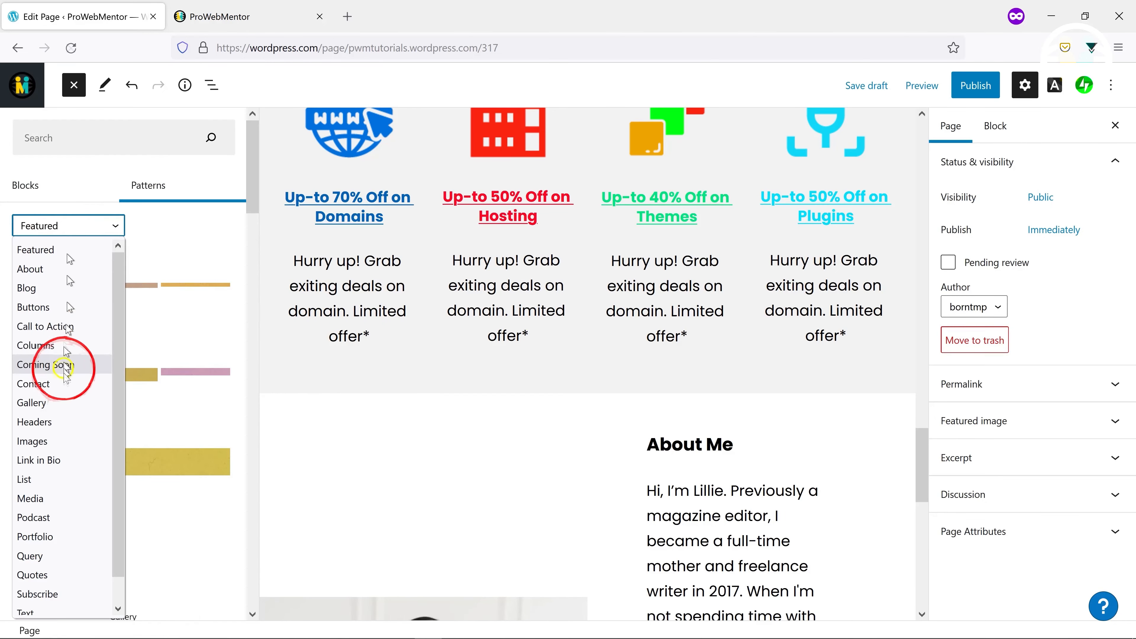
{"action": "left_click", "coordinate": [34, 548]}
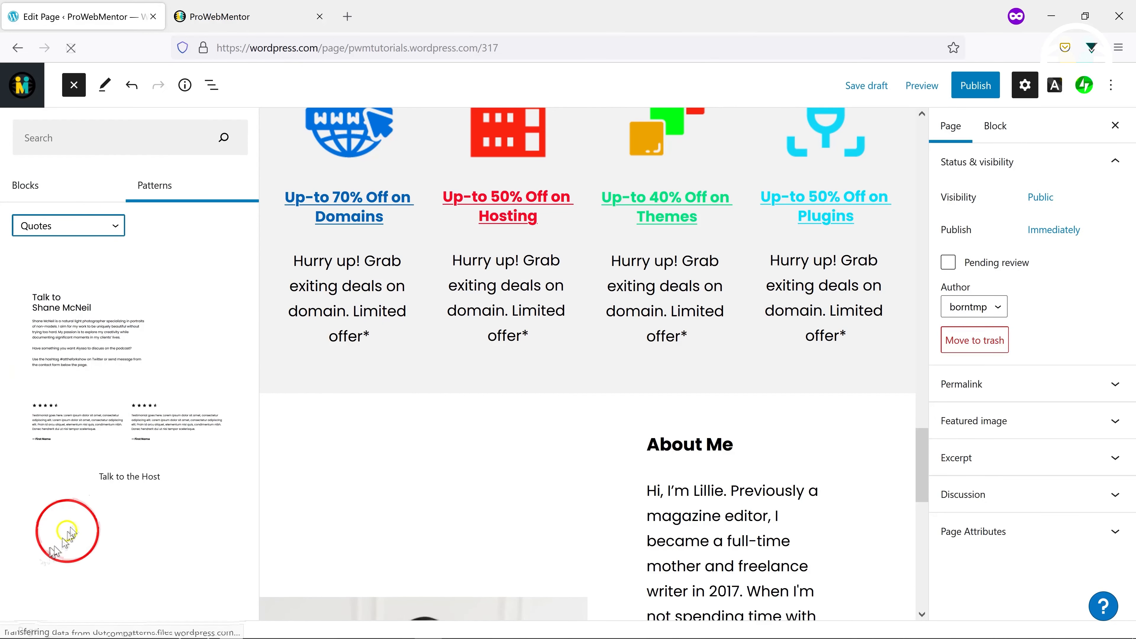
{"action": "scroll", "coordinate": [148, 389], "scroll_direction": "down", "scroll_amount": 3}
{"action": "scroll", "coordinate": [172, 329], "scroll_direction": "down", "scroll_amount": 2}
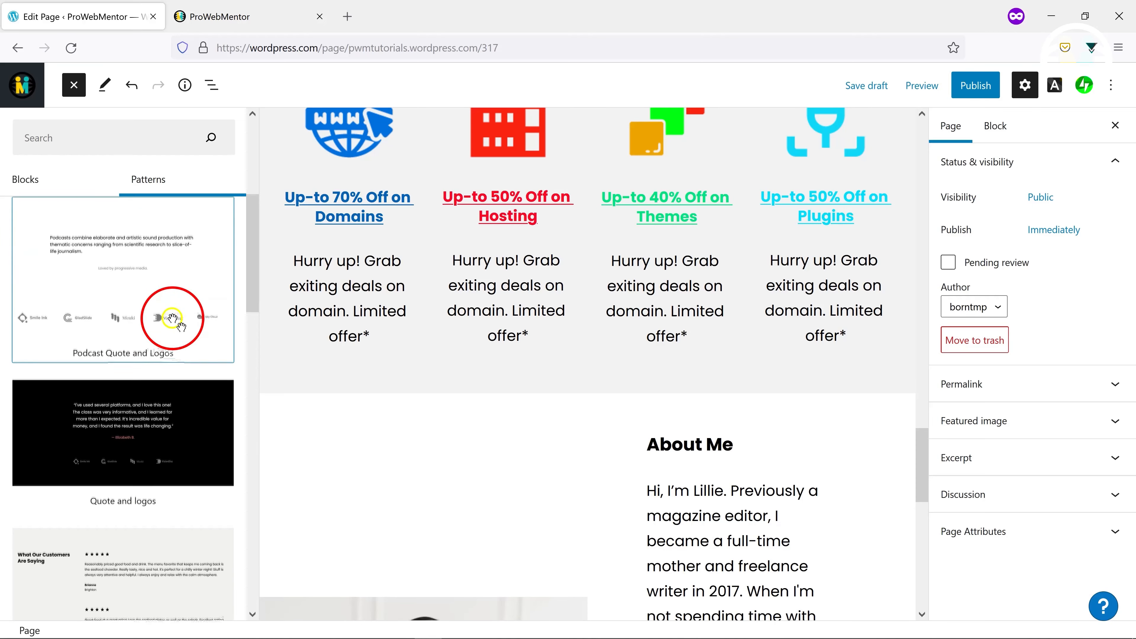
{"action": "scroll", "coordinate": [175, 326], "scroll_direction": "down", "scroll_amount": 5}
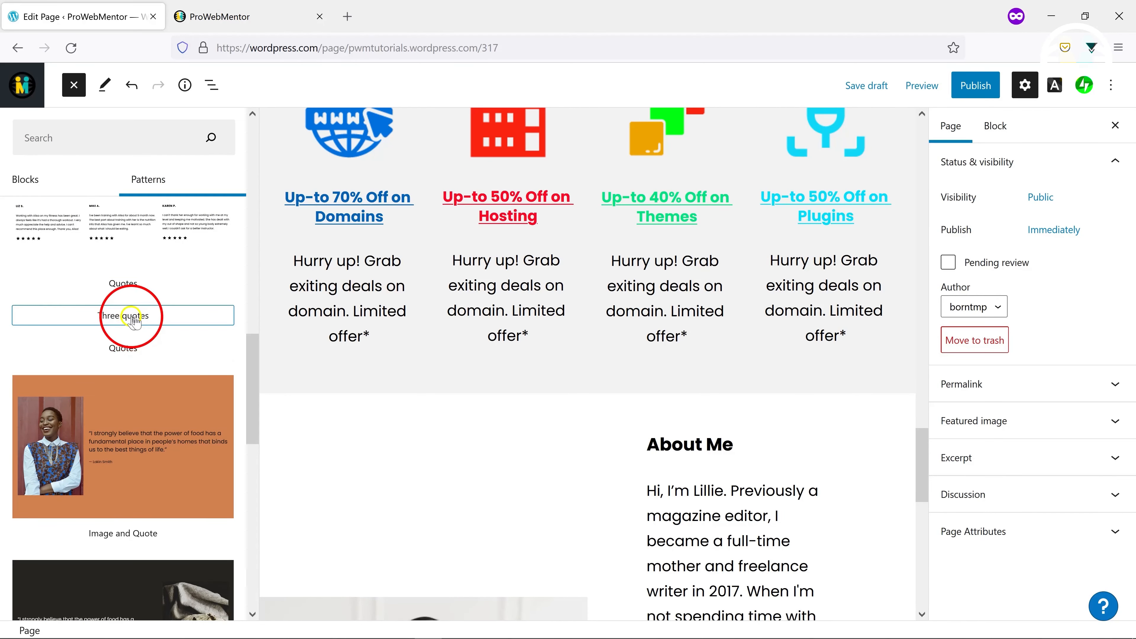
{"action": "left_click", "coordinate": [126, 319]}
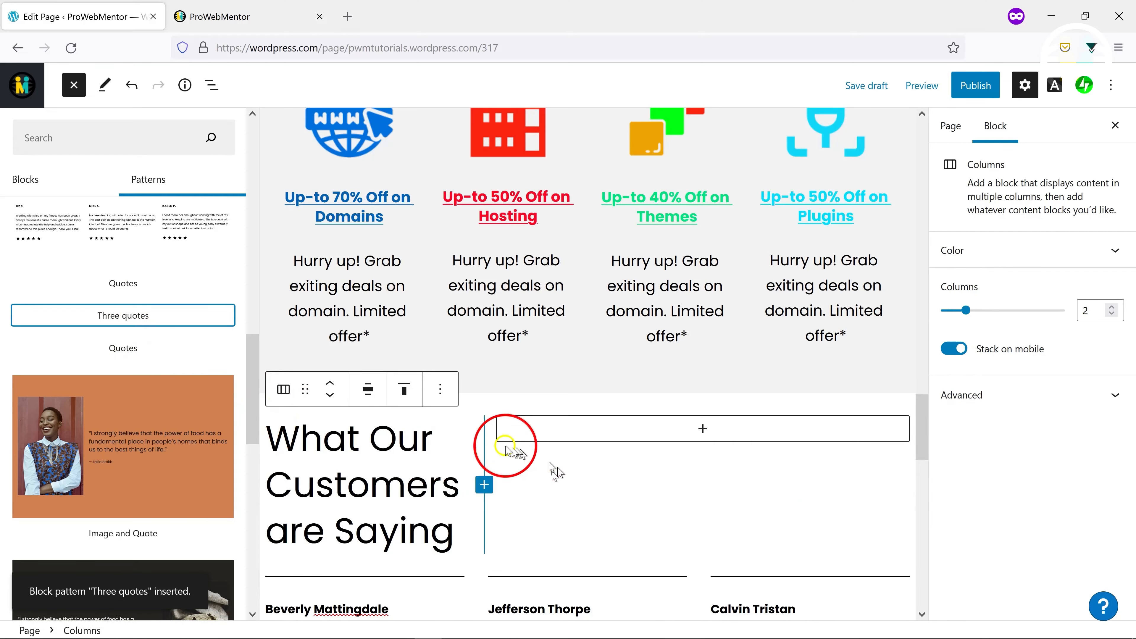
Remove the two-column block containing the "What Our Customers are Saying" heading from the inserted quotes pattern
{"action": "scroll", "coordinate": [478, 412], "scroll_direction": "down", "scroll_amount": 3}
{"action": "left_click", "coordinate": [210, 81]}
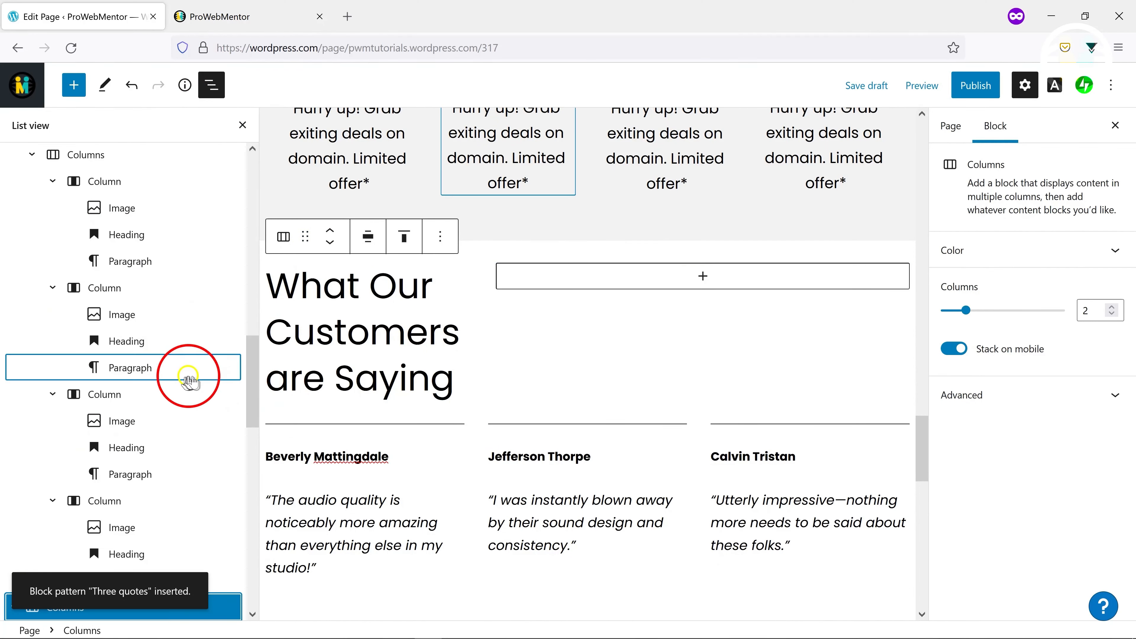
{"action": "scroll", "coordinate": [188, 372], "scroll_direction": "down", "scroll_amount": 5}
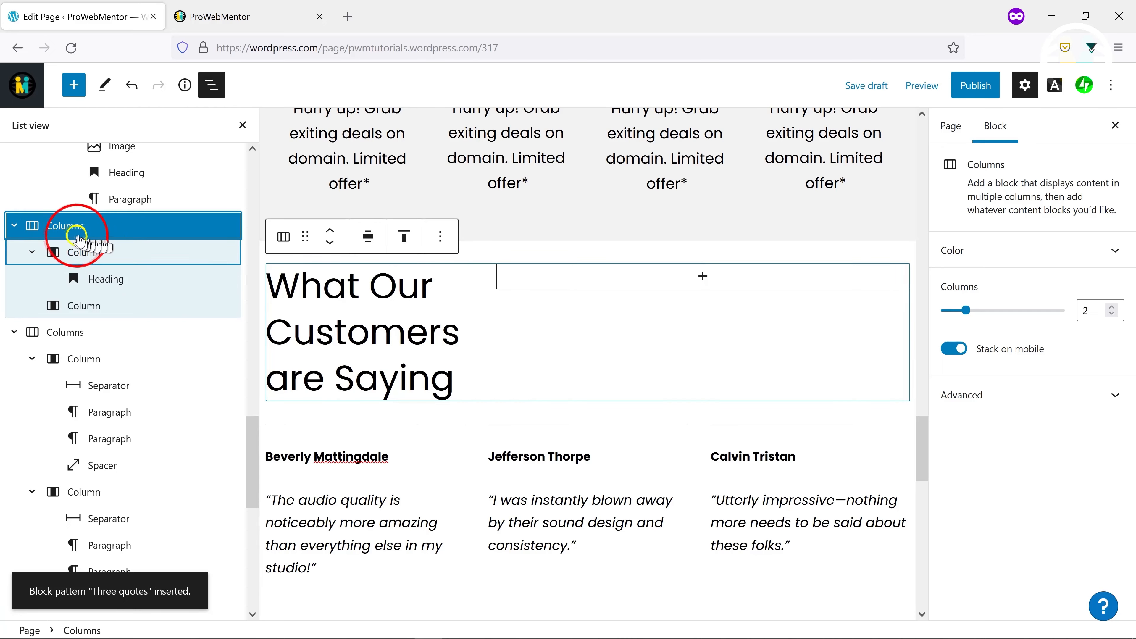
{"action": "left_click", "coordinate": [68, 233]}
{"action": "left_click", "coordinate": [441, 236]}
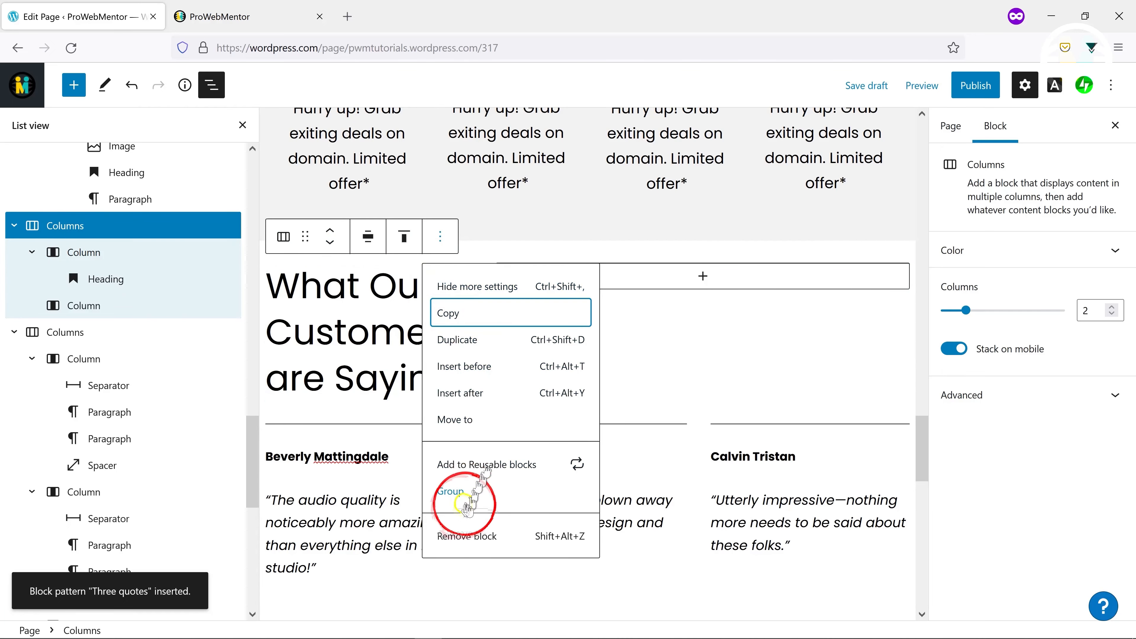
{"action": "left_click", "coordinate": [388, 537]}
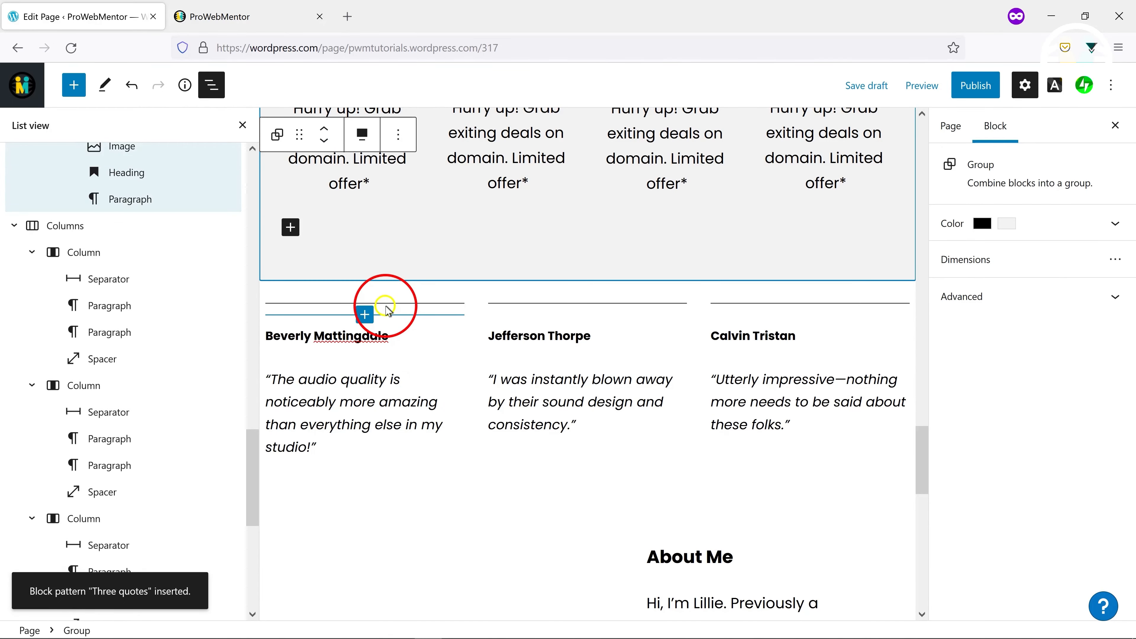
Remove the first of the three quote columns and select the column that takes its place
{"action": "left_click", "coordinate": [91, 251]}
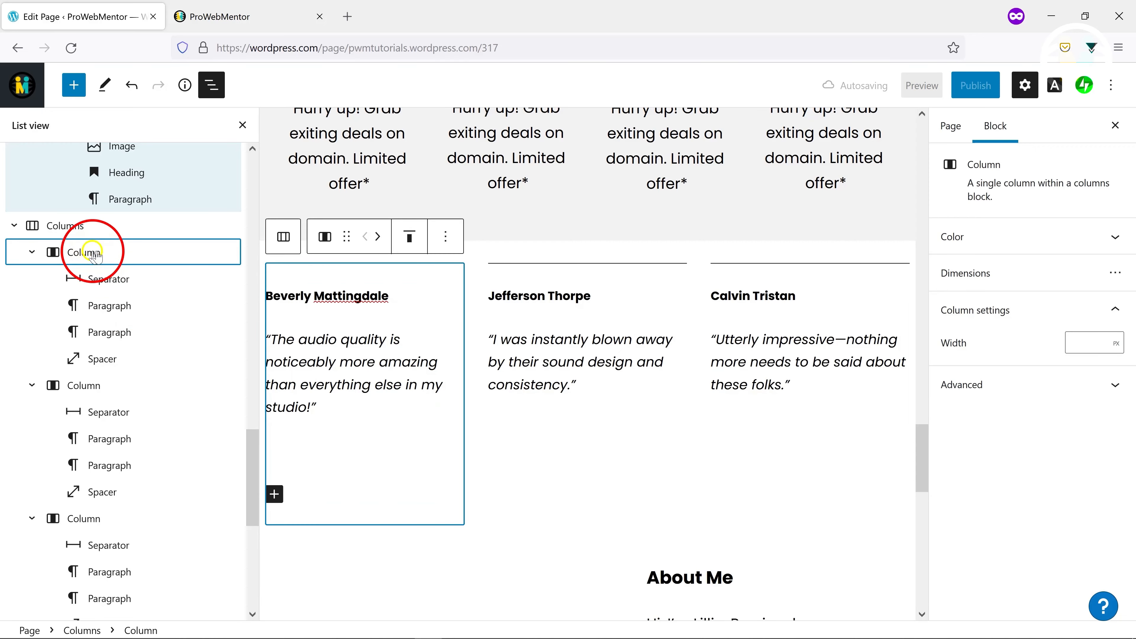
{"action": "left_click", "coordinate": [318, 353]}
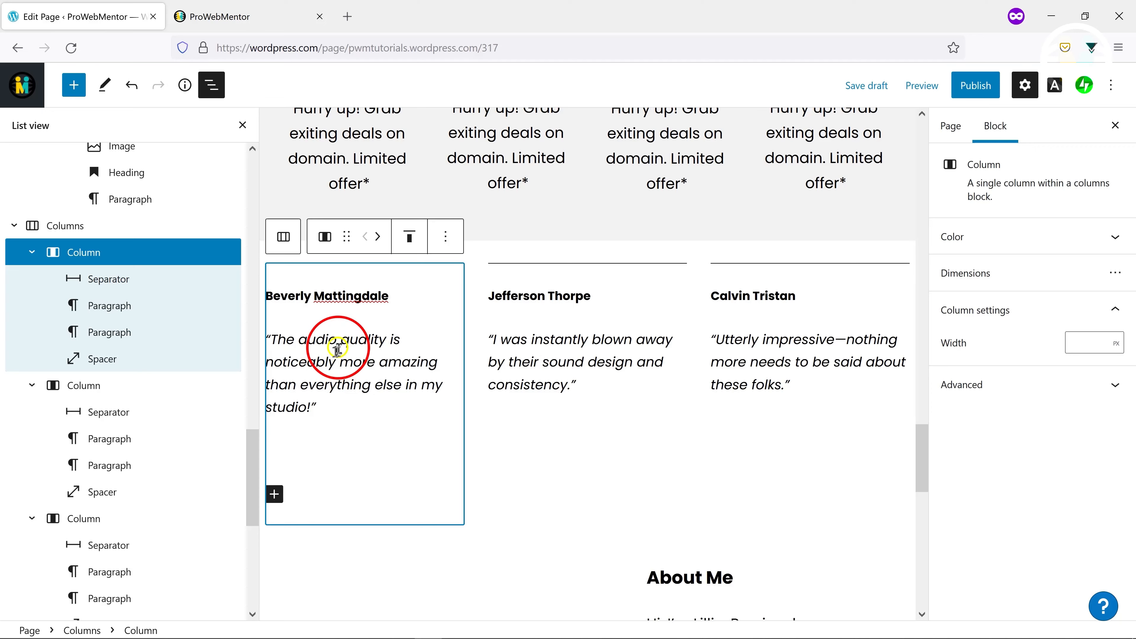
{"action": "left_click", "coordinate": [445, 236]}
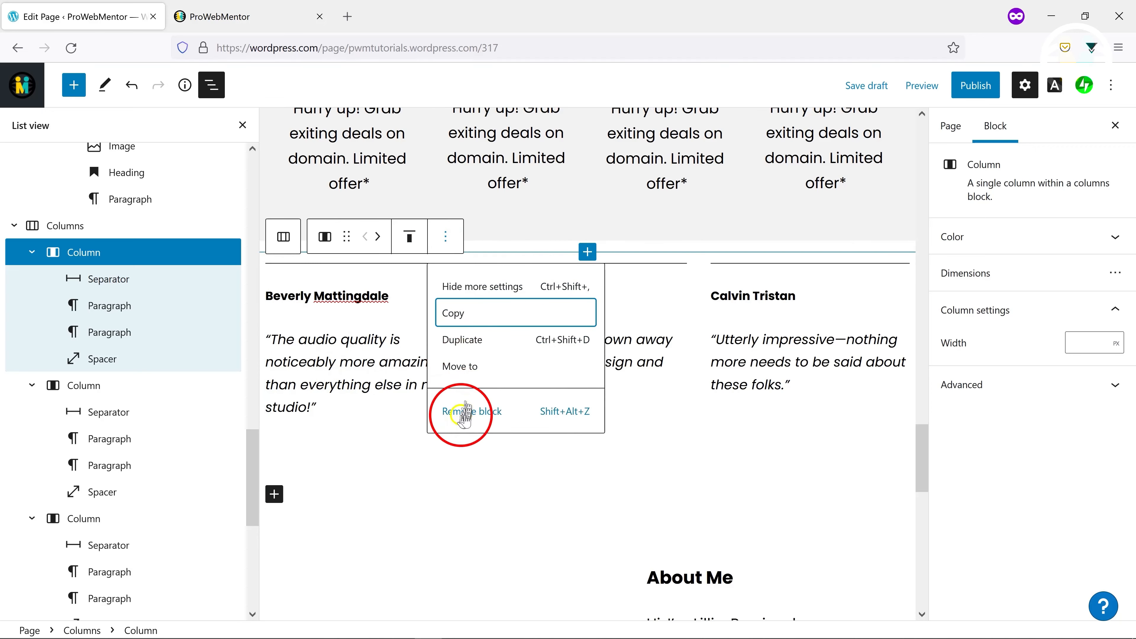
{"action": "left_click", "coordinate": [463, 414]}
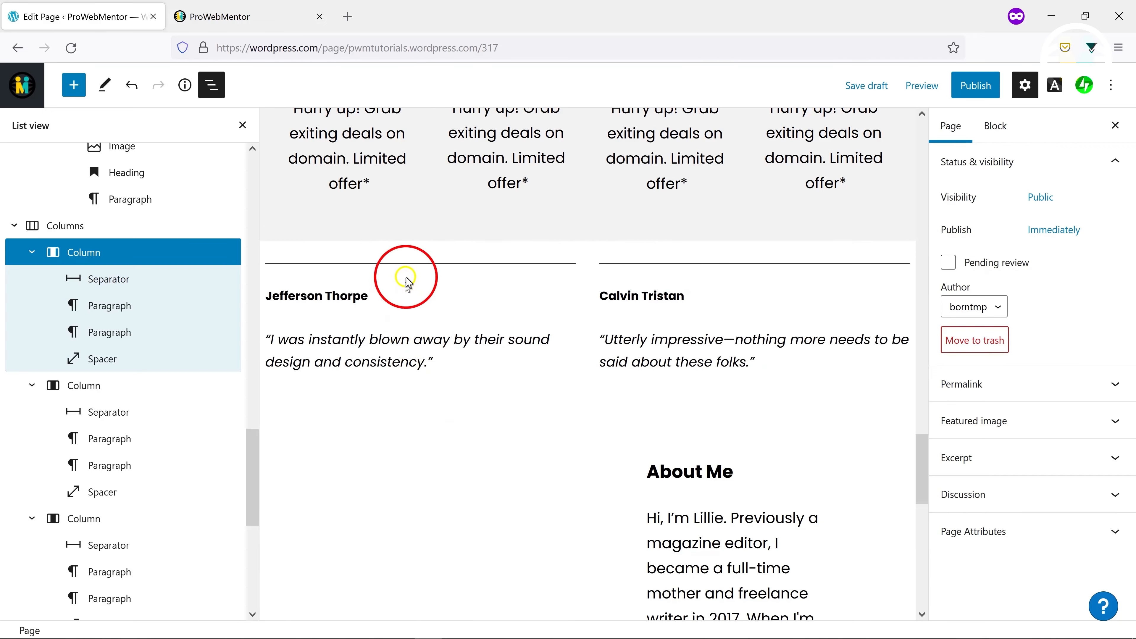
{"action": "left_click", "coordinate": [117, 251]}
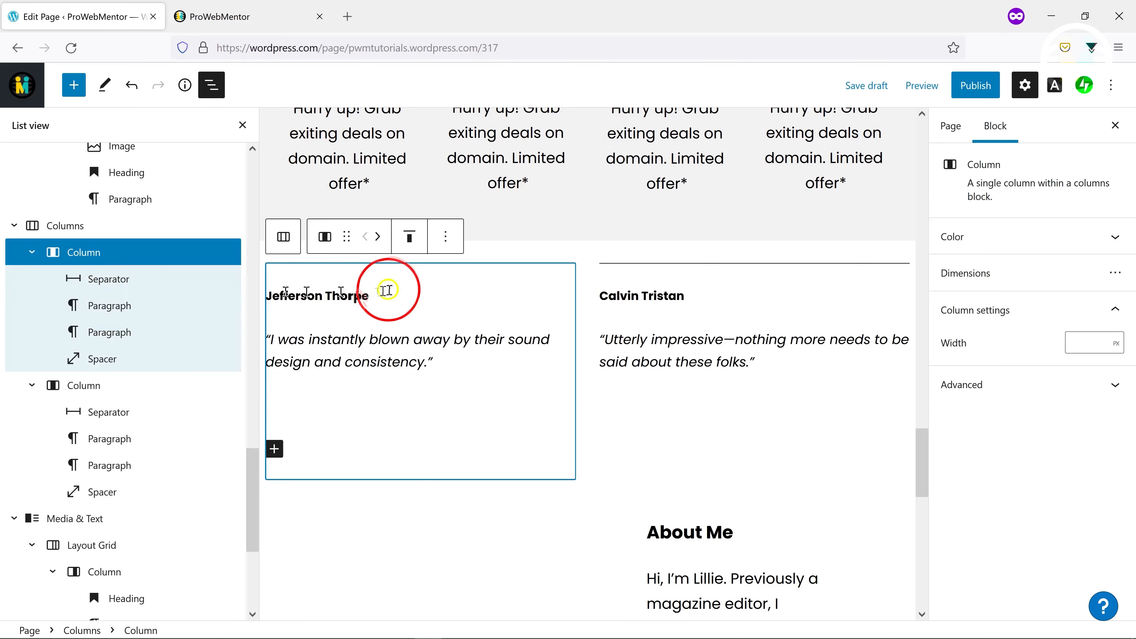
Remove the first of the two remaining quote columns and select the only column left
{"action": "left_click", "coordinate": [445, 235]}
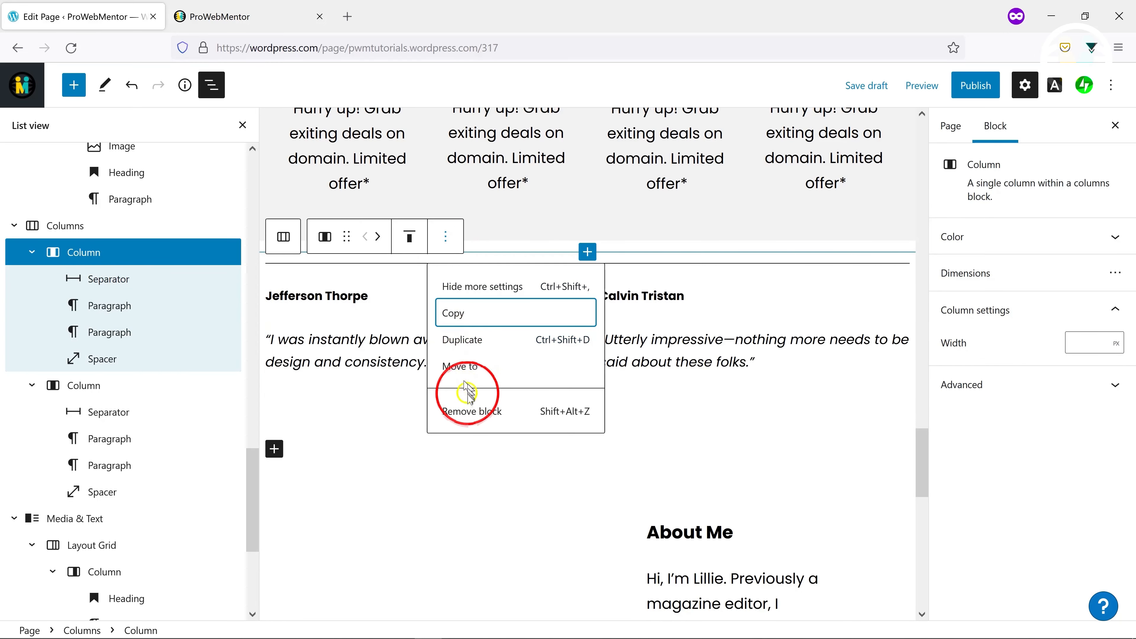
{"action": "left_click", "coordinate": [453, 410]}
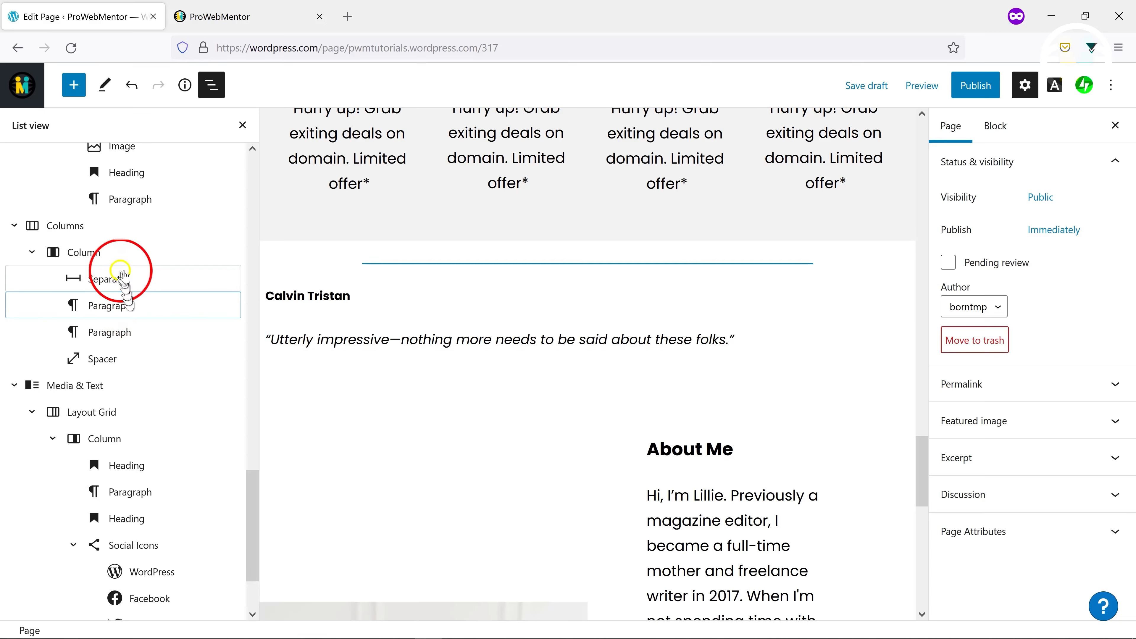
{"action": "left_click", "coordinate": [119, 251]}
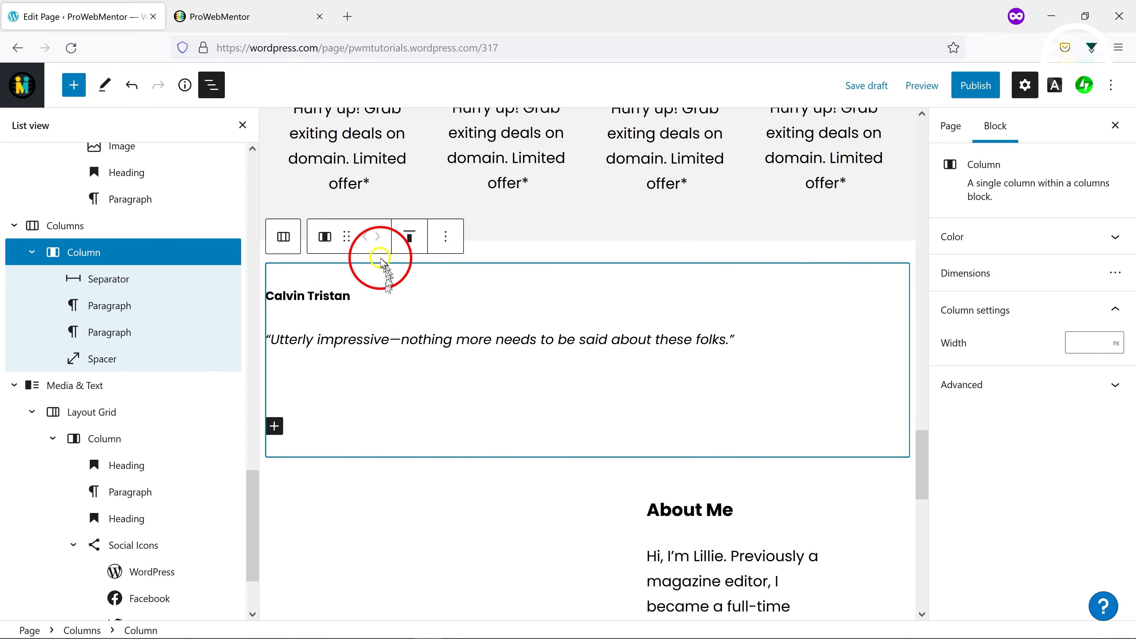
Add an Image block to the end of the quote column using the Media Library photo of the man in a floral shirt holding a camera
{"action": "left_click", "coordinate": [275, 428]}
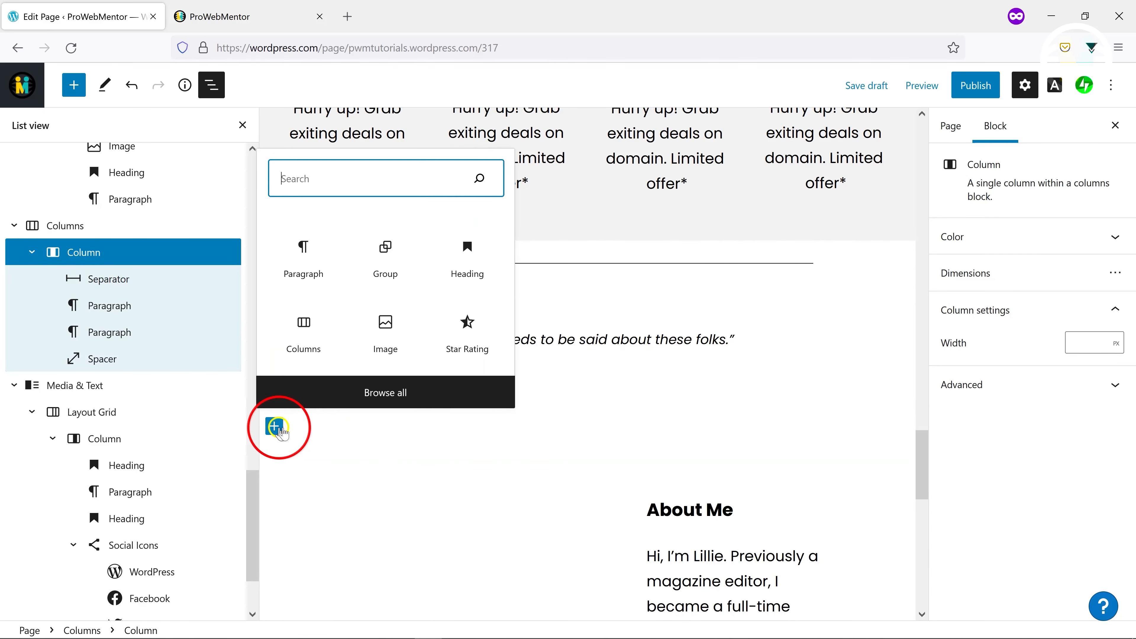
{"action": "left_click", "coordinate": [381, 329]}
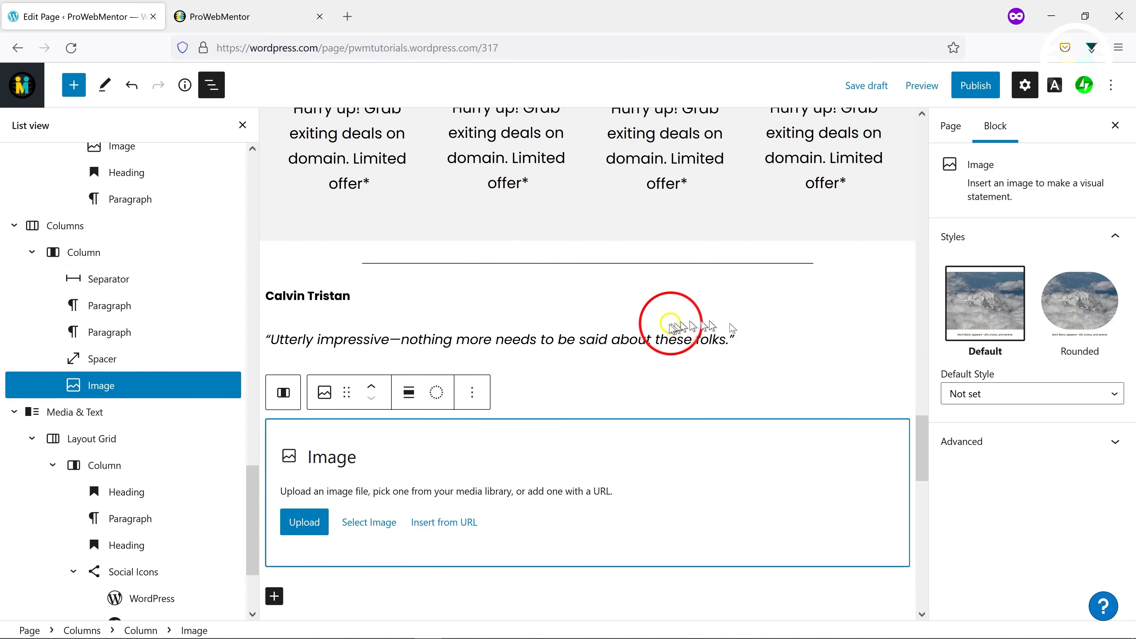
{"action": "left_click", "coordinate": [380, 528]}
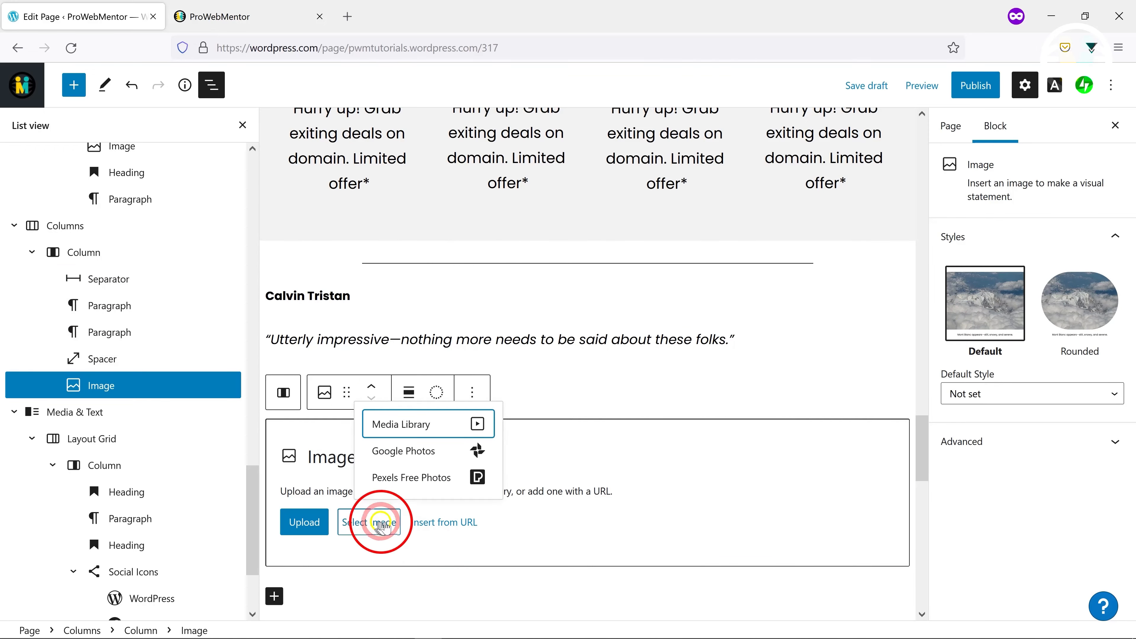
{"action": "left_click", "coordinate": [407, 427]}
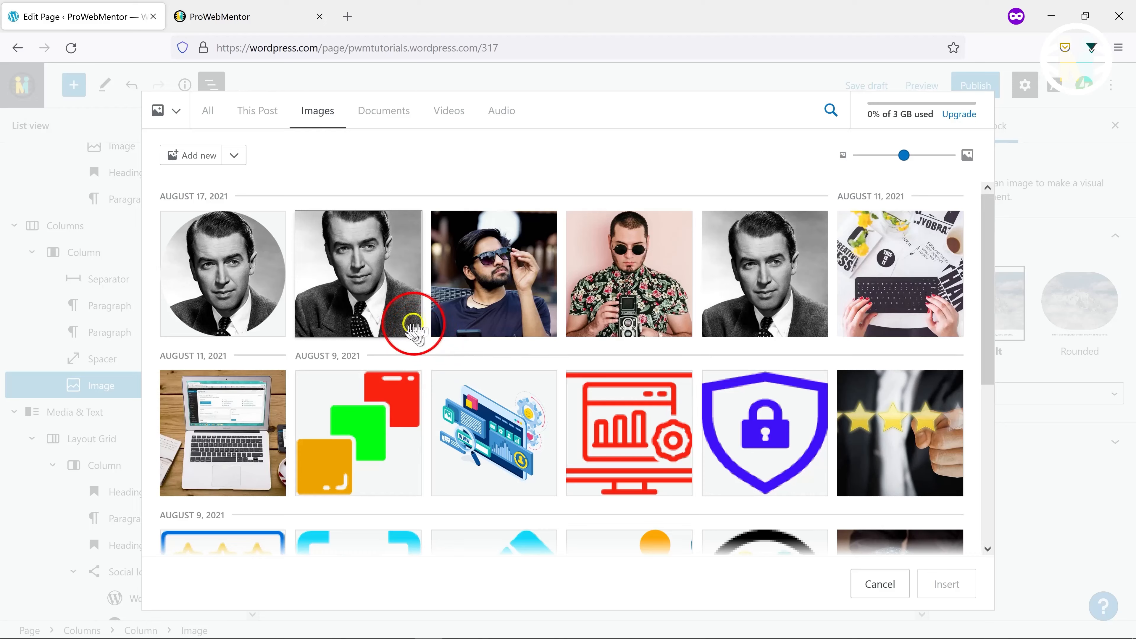
{"action": "left_click", "coordinate": [629, 286]}
{"action": "left_click", "coordinate": [946, 577]}
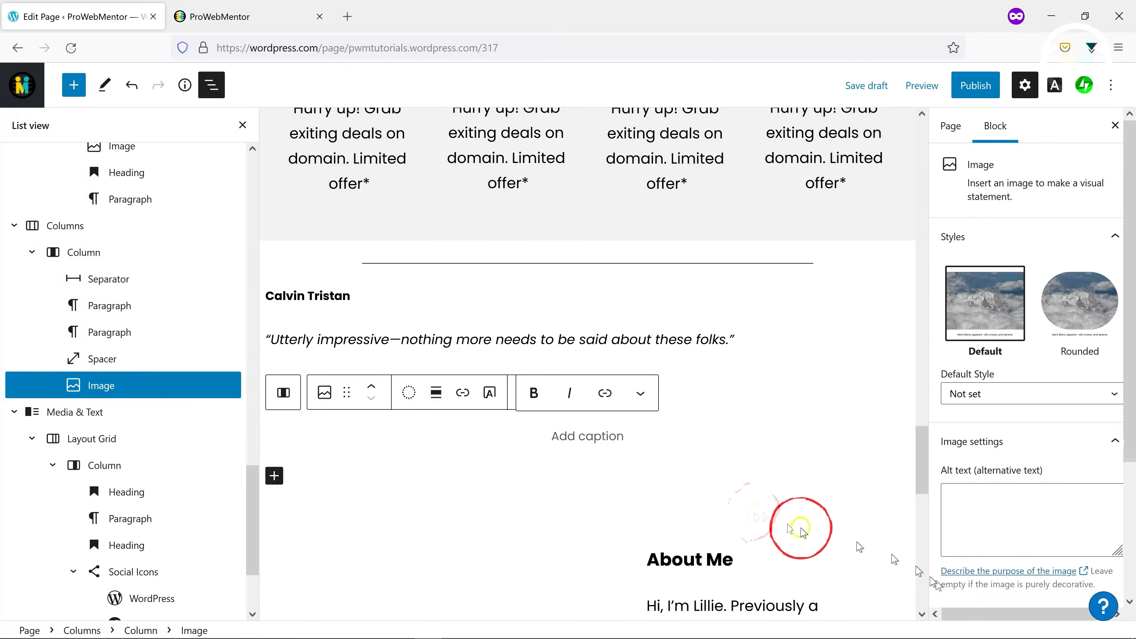
Center the camera man photo and move it to the beginning of its column, above the separator
{"action": "left_click", "coordinate": [449, 396]}
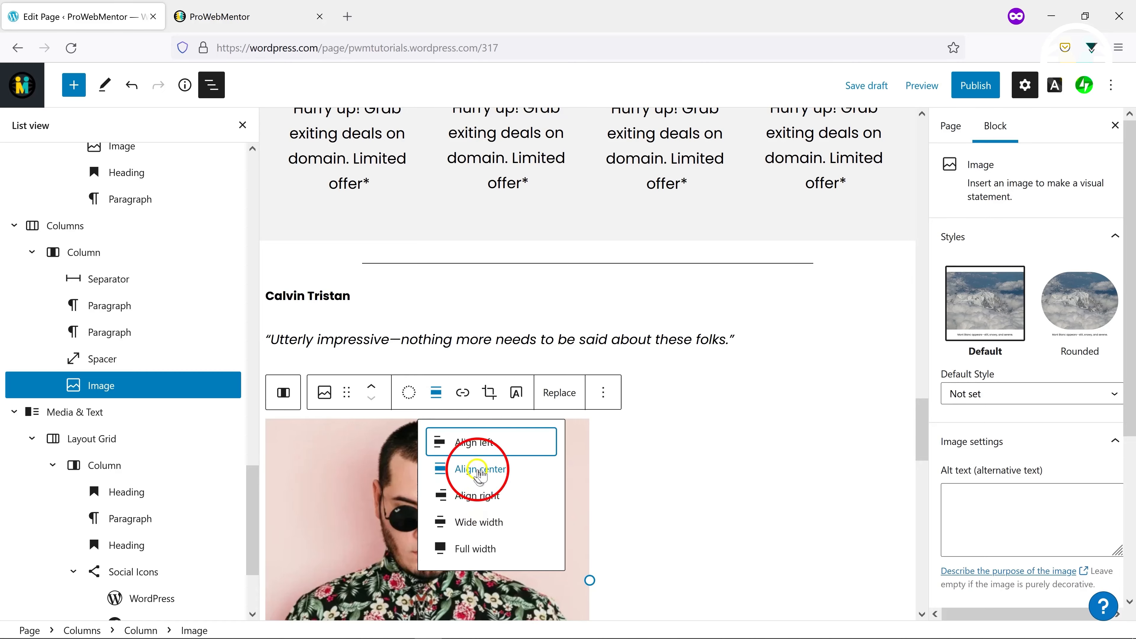
{"action": "left_click", "coordinate": [480, 470]}
{"action": "scroll", "coordinate": [521, 400], "scroll_direction": "up", "scroll_amount": 4}
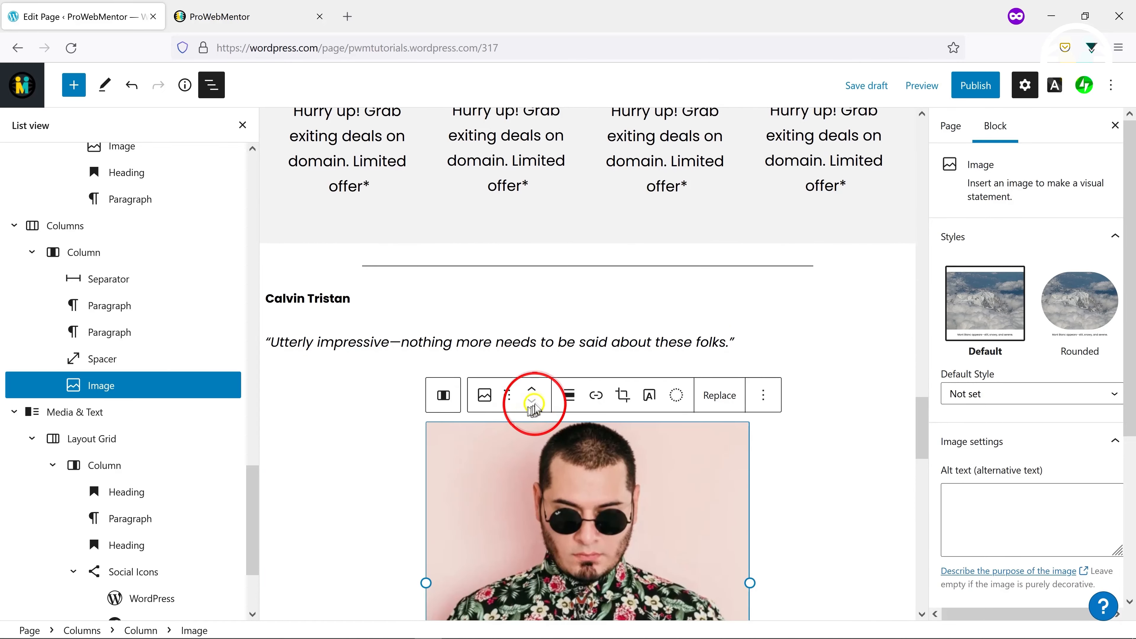
{"action": "left_click", "coordinate": [532, 390]}
{"action": "left_click", "coordinate": [532, 391]}
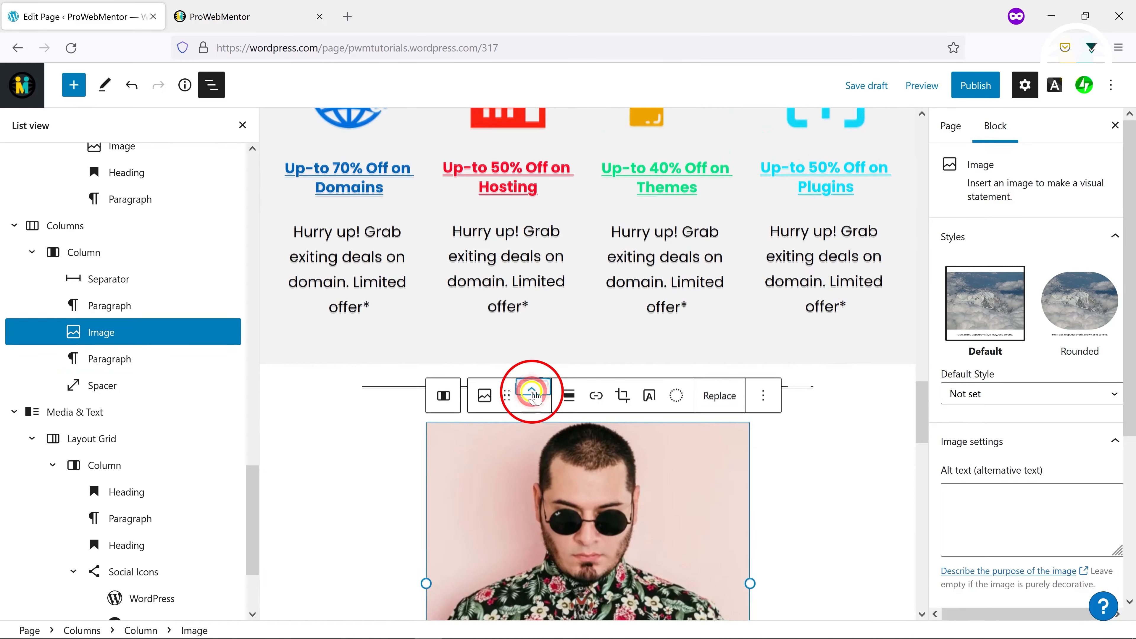
{"action": "left_click", "coordinate": [532, 390]}
{"action": "left_click", "coordinate": [532, 390]}
{"action": "scroll", "coordinate": [514, 414], "scroll_direction": "down", "scroll_amount": 5}
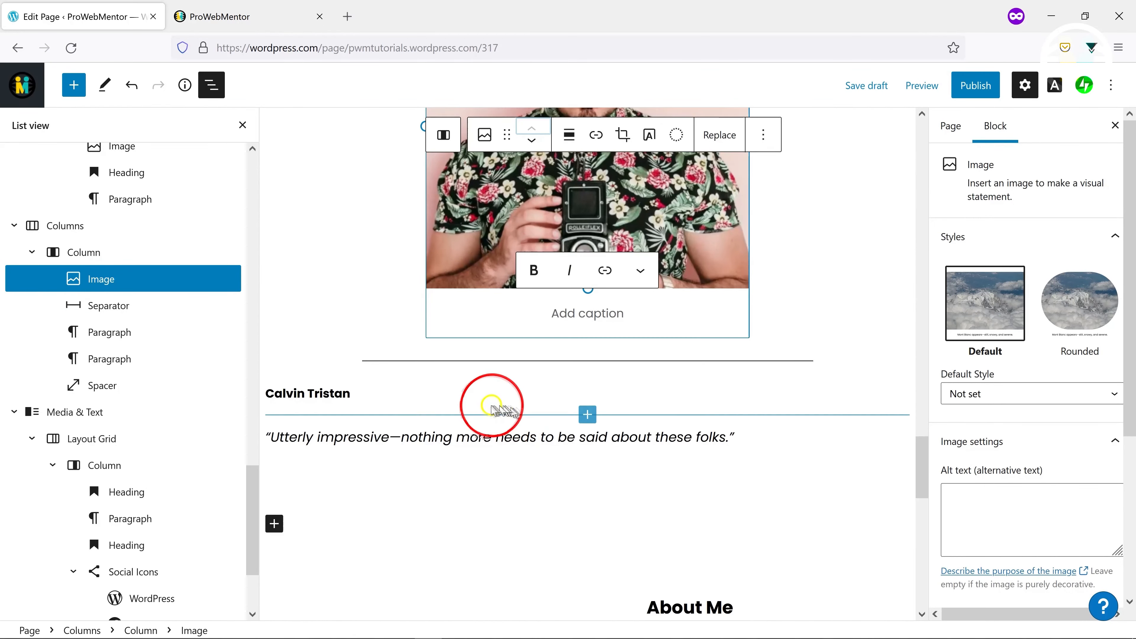
Center the text of the reader name and quote paragraphs beneath the photo
{"action": "left_click", "coordinate": [375, 396]}
{"action": "left_click", "coordinate": [408, 314]}
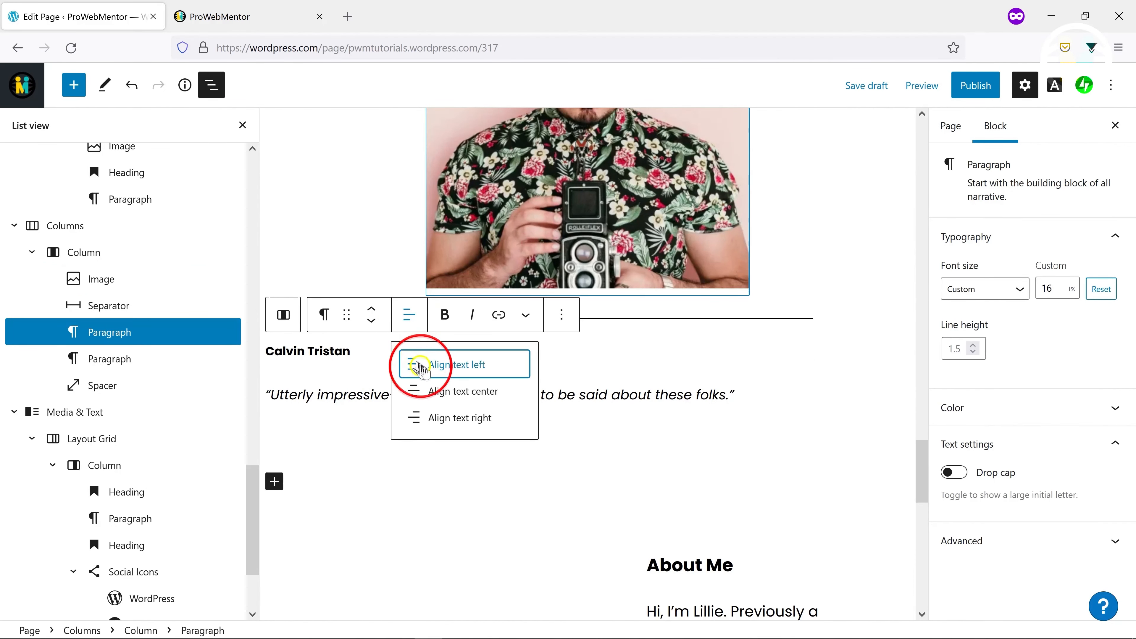
{"action": "left_click", "coordinate": [436, 392]}
{"action": "triple_click", "coordinate": [436, 394]}
{"action": "left_click", "coordinate": [409, 356]}
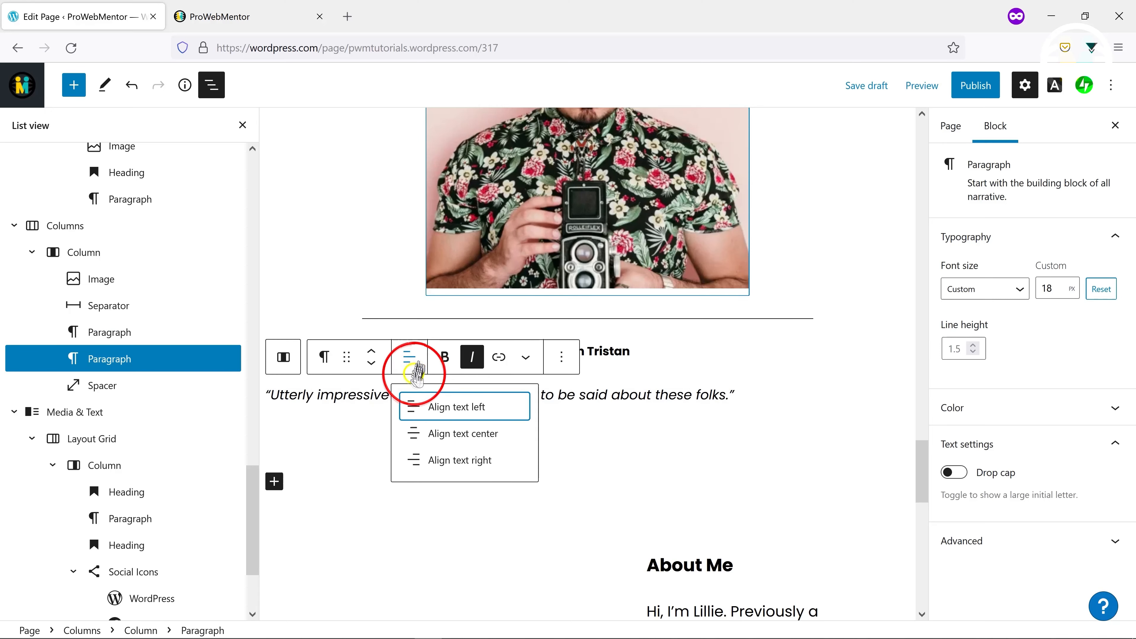
{"action": "left_click", "coordinate": [420, 433]}
Replace the testimonial's reader name with the first reader's name copied from the ProWebMentor reference site
{"action": "left_click", "coordinate": [636, 354]}
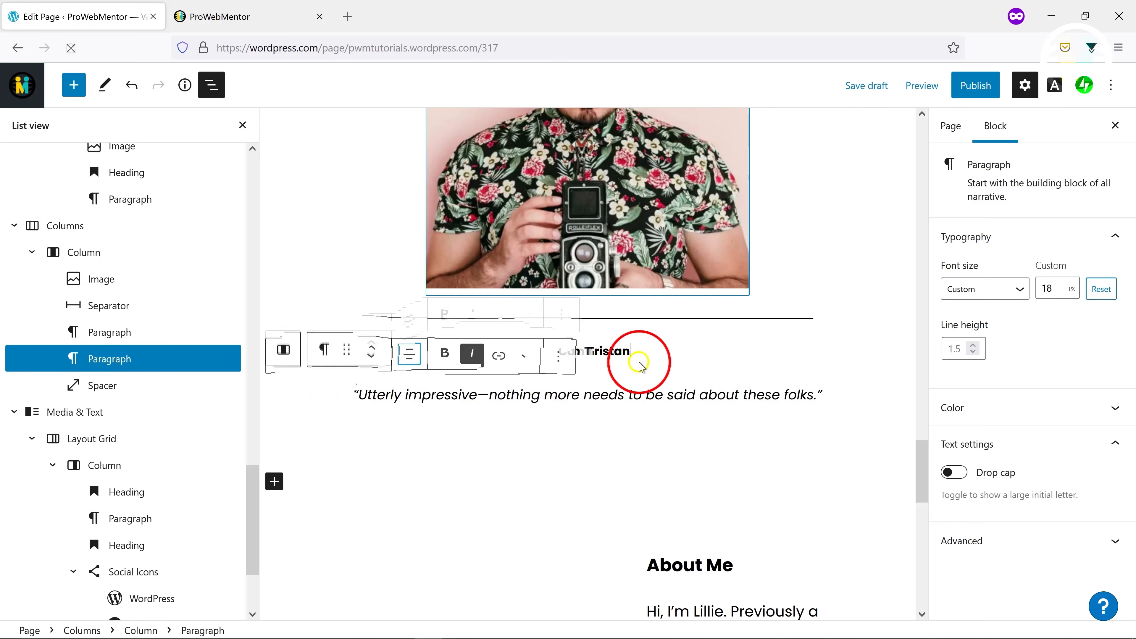
{"action": "left_click_drag", "start_coordinate": [636, 355], "coordinate": [543, 352]}
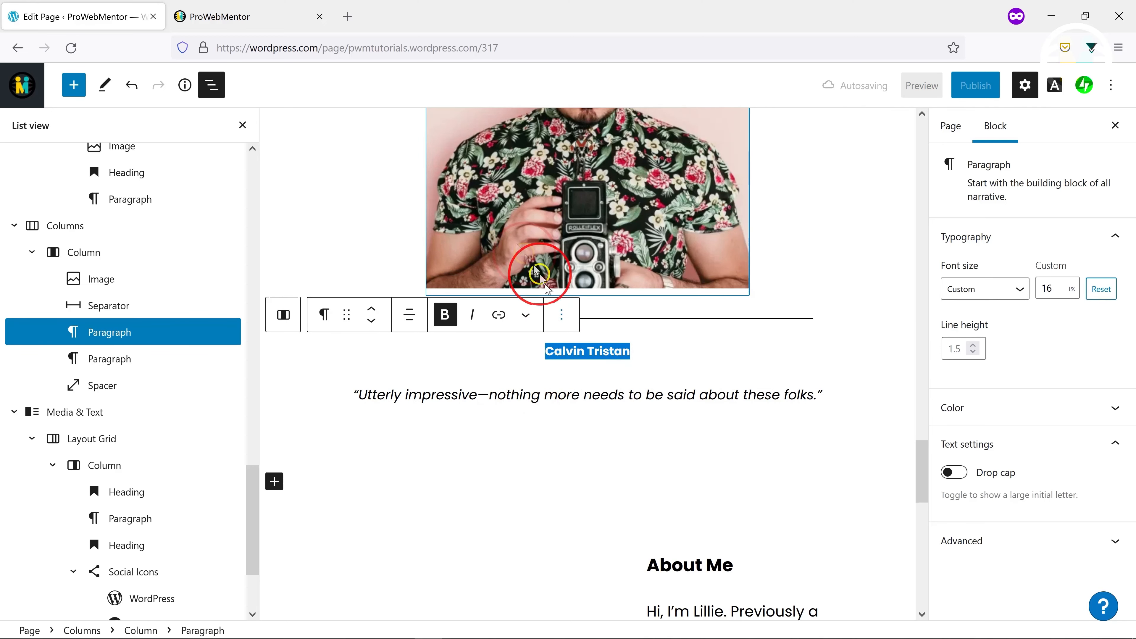
{"action": "left_click", "coordinate": [233, 16]}
{"action": "scroll", "coordinate": [436, 321], "scroll_direction": "down", "scroll_amount": 10}
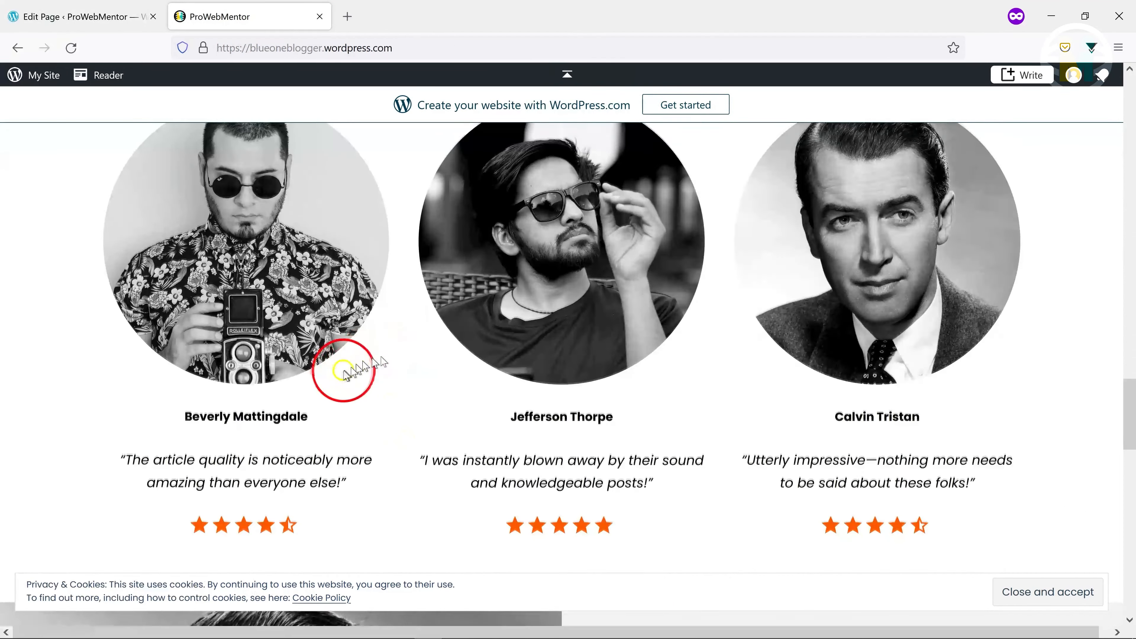
{"action": "left_click_drag", "start_coordinate": [167, 256], "coordinate": [370, 265]}
{"action": "key", "text": "ctrl+c"}
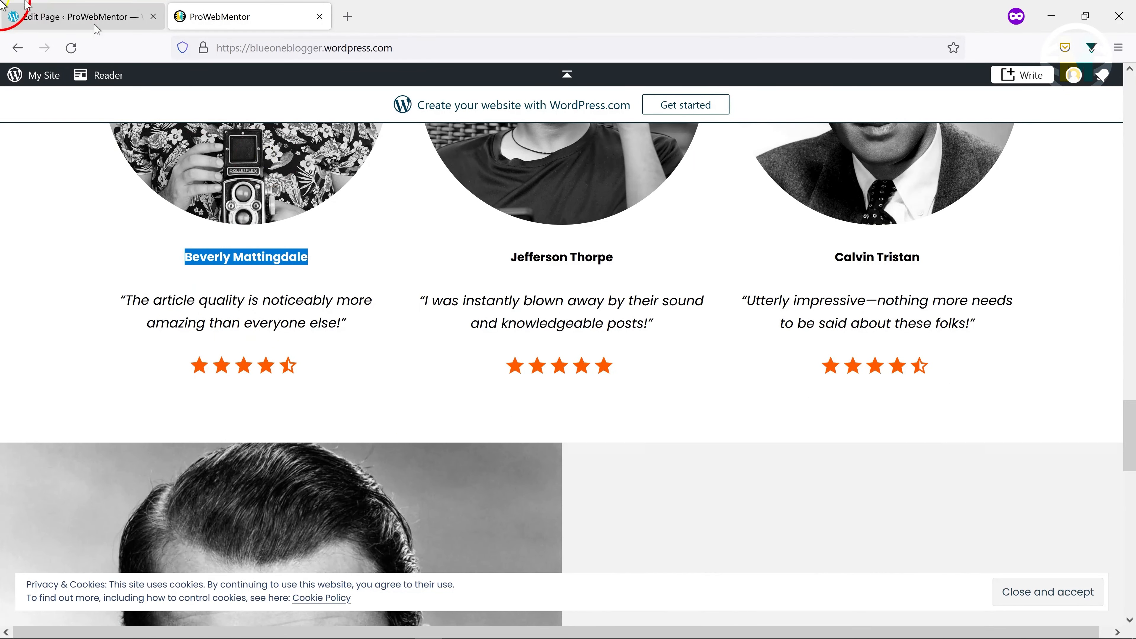
{"action": "left_click", "coordinate": [47, 17]}
{"action": "key", "text": "ctrl+v"}
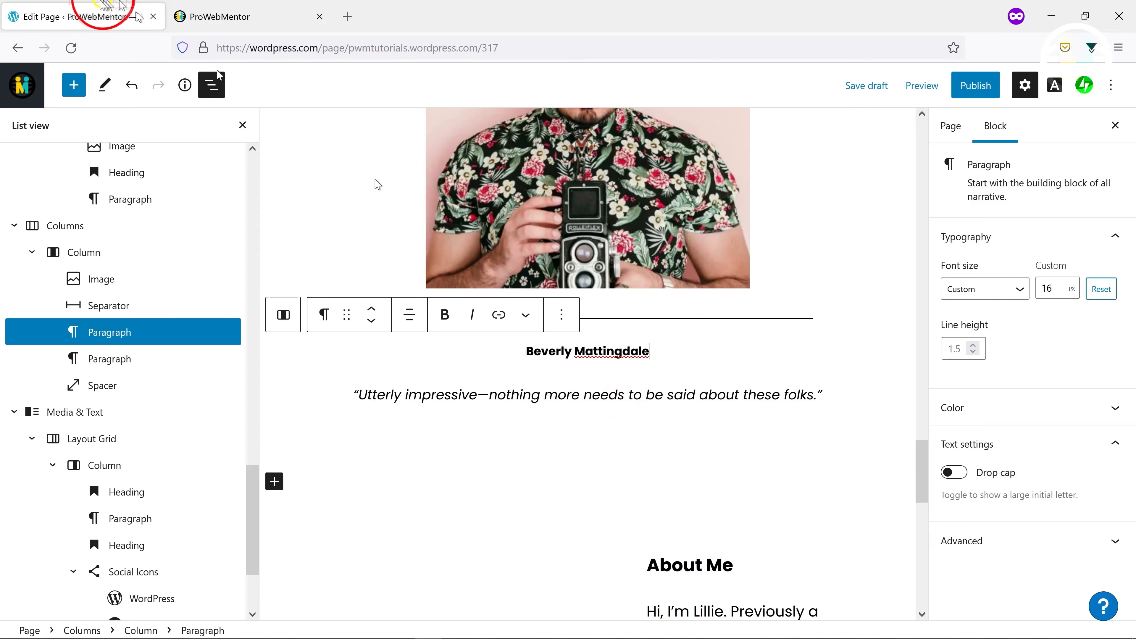
Replace the quote with “The article quality is noticeably more amazing than everyone else!” copied from the reference site
{"action": "left_click", "coordinate": [221, 17]}
{"action": "left_click_drag", "start_coordinate": [118, 297], "coordinate": [323, 319]}
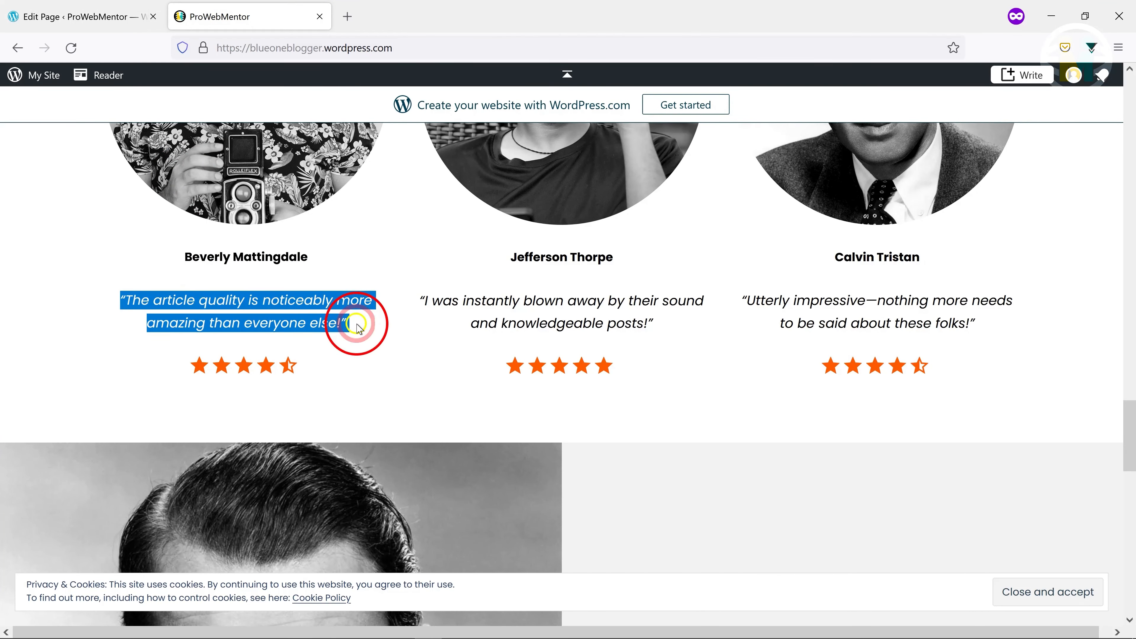
{"action": "left_click", "coordinate": [48, 17]}
{"action": "left_click_drag", "start_coordinate": [355, 393], "coordinate": [851, 397]}
{"action": "type", "text": "\"The article quality is noticeably more amazing than everyone else!\""}
Insert a Star Rating block between the quote and the spacer and set it to four and a half stars
{"action": "left_click", "coordinate": [633, 429]}
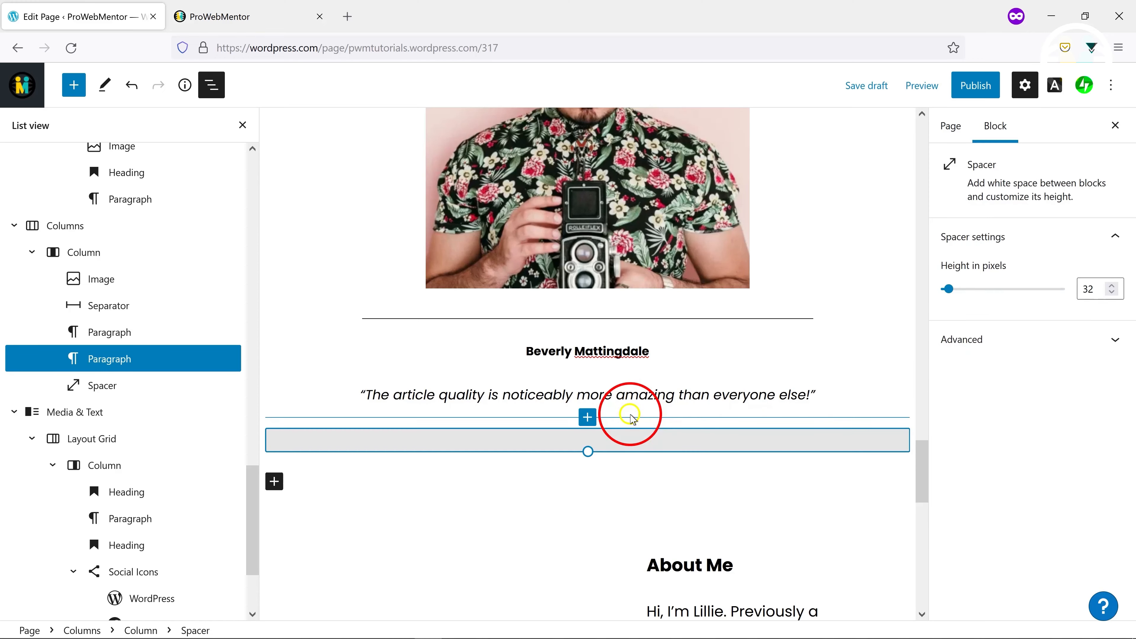
{"action": "left_click", "coordinate": [589, 416]}
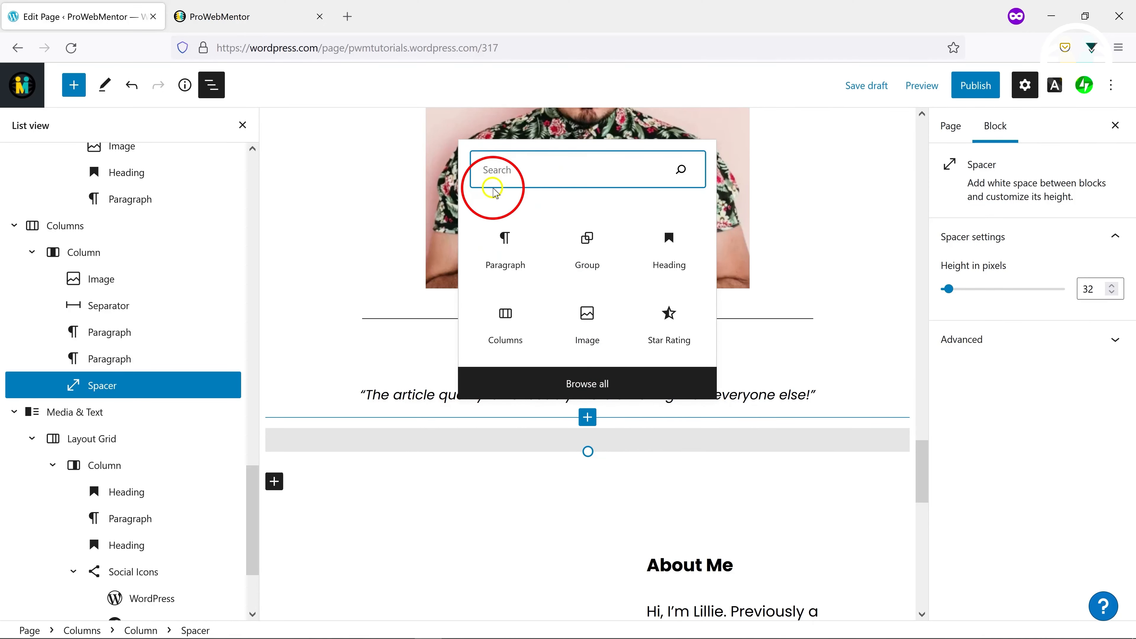
{"action": "type", "text": "star"}
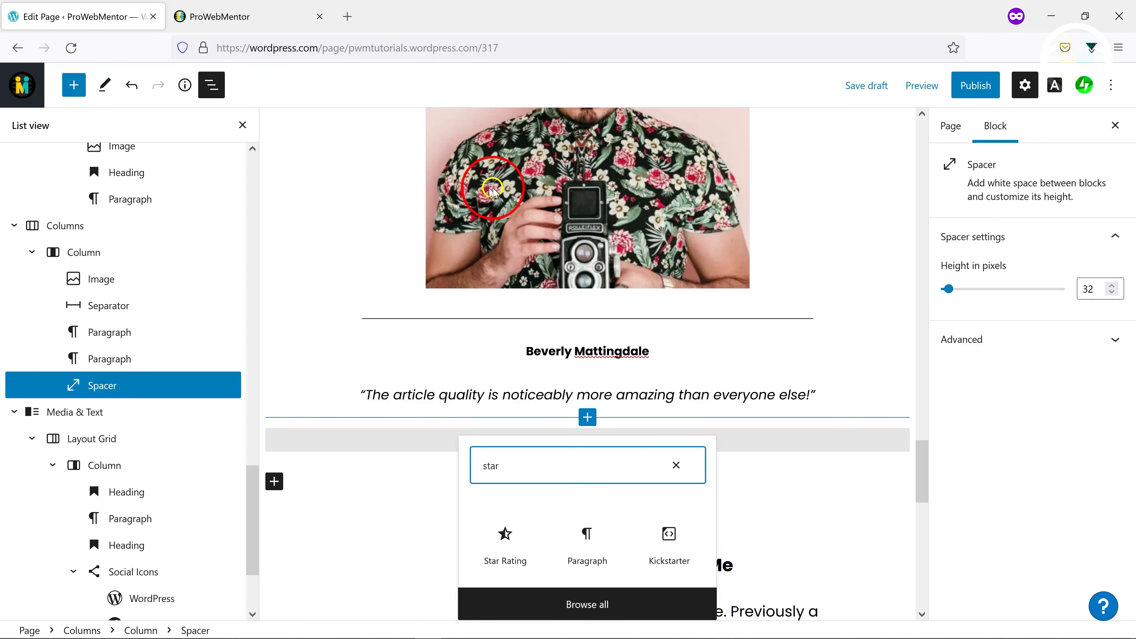
{"action": "left_click", "coordinate": [529, 554]}
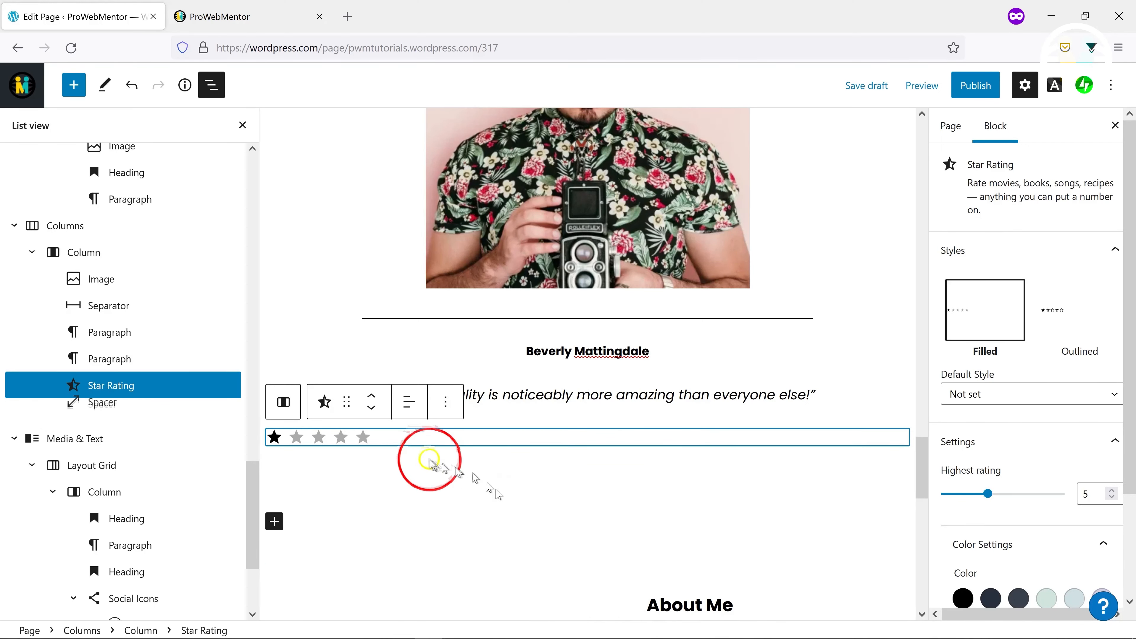
{"action": "left_click", "coordinate": [362, 436]}
Give the star rating the Outlined style, custom orange color #f95b00 and center alignment
{"action": "left_click", "coordinate": [1065, 315]}
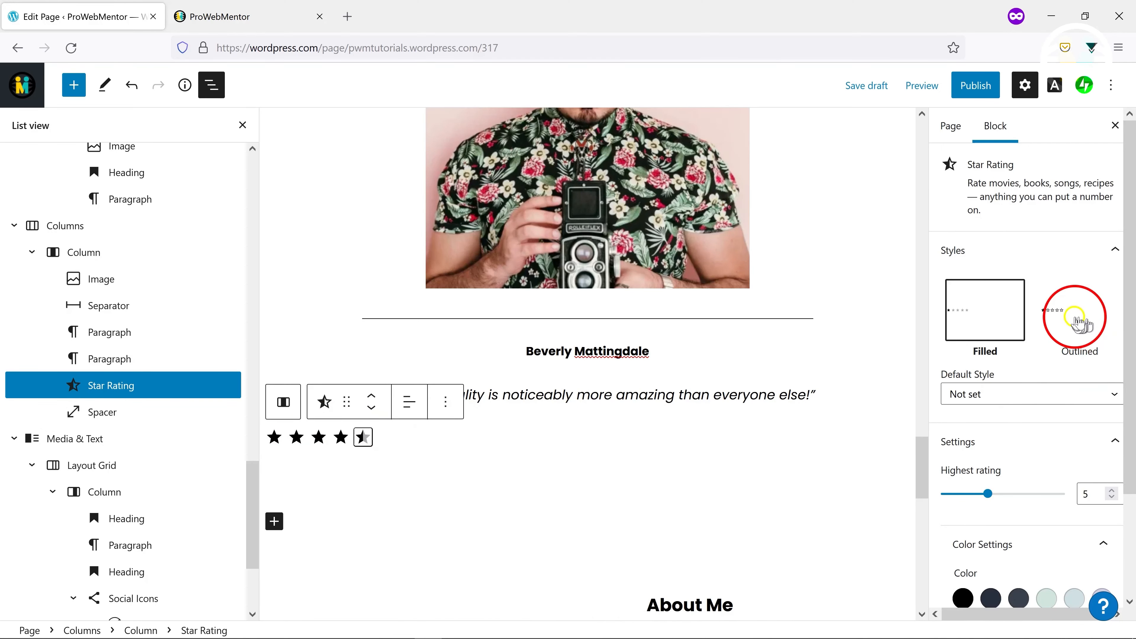
{"action": "scroll", "coordinate": [1053, 519], "scroll_direction": "down", "scroll_amount": 3}
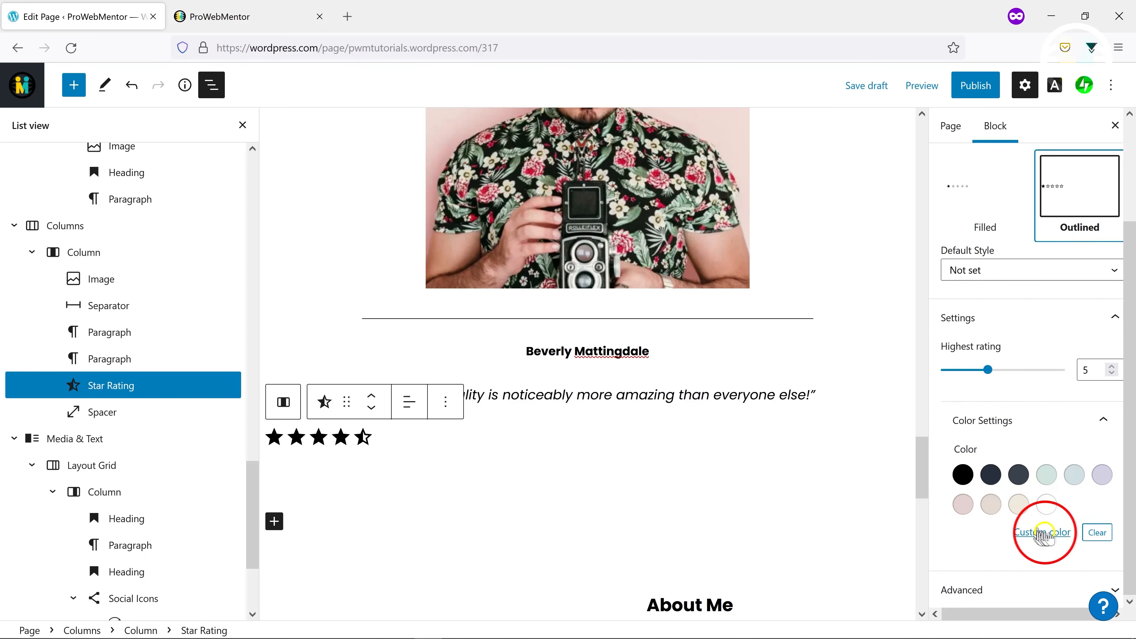
{"action": "left_click", "coordinate": [1044, 533]}
{"action": "left_click", "coordinate": [883, 438]}
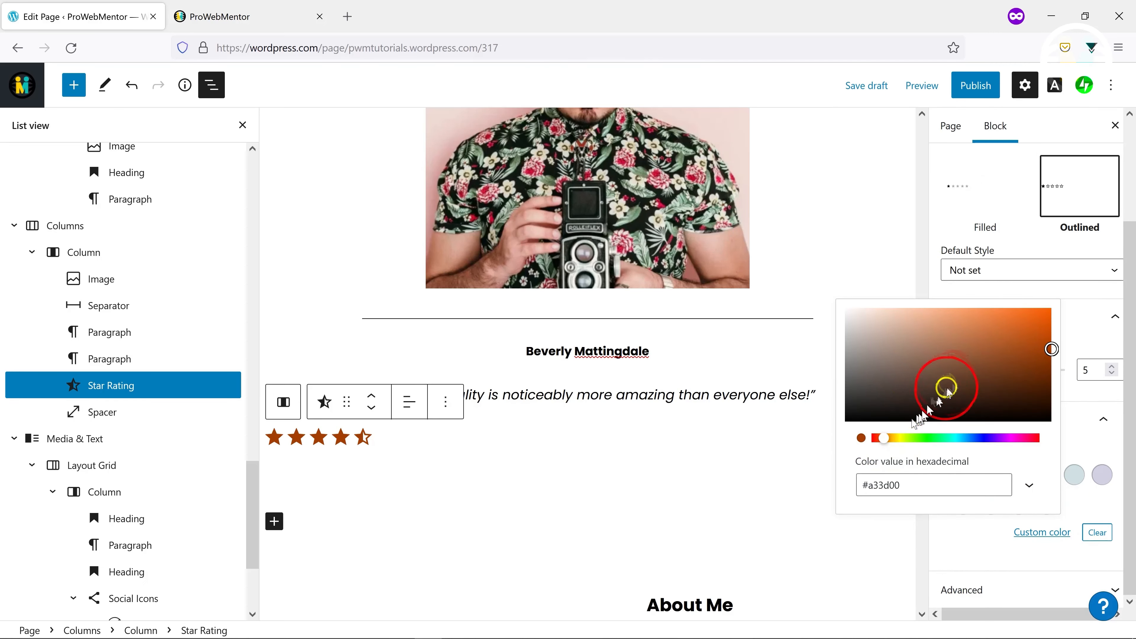
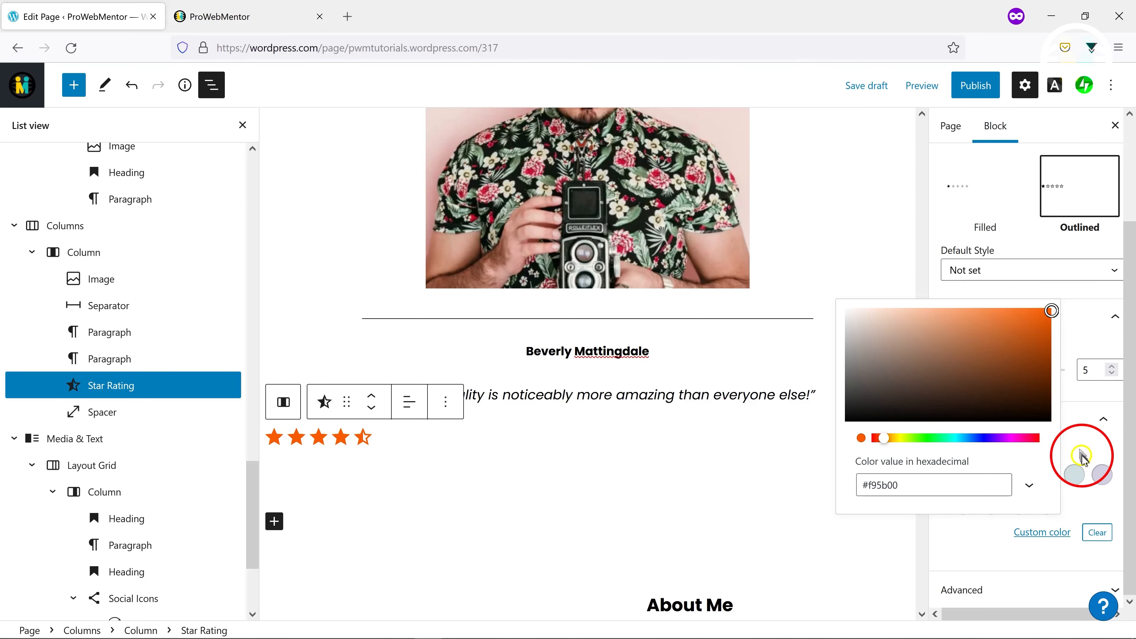
{"action": "left_click", "coordinate": [1083, 458]}
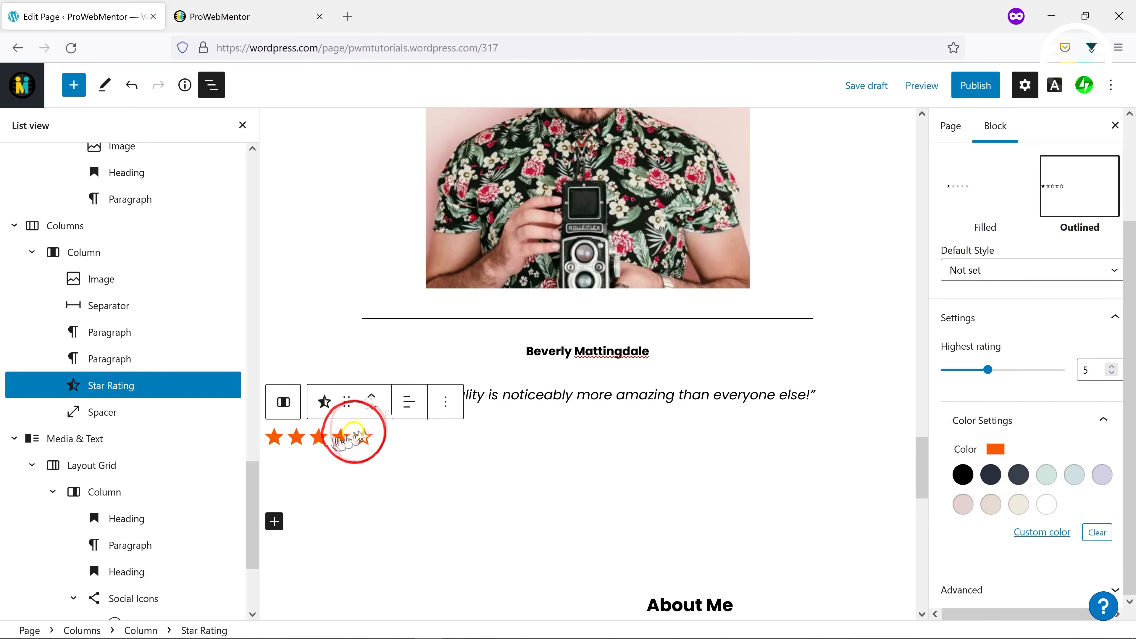
{"action": "left_click", "coordinate": [409, 401]}
{"action": "left_click", "coordinate": [443, 478]}
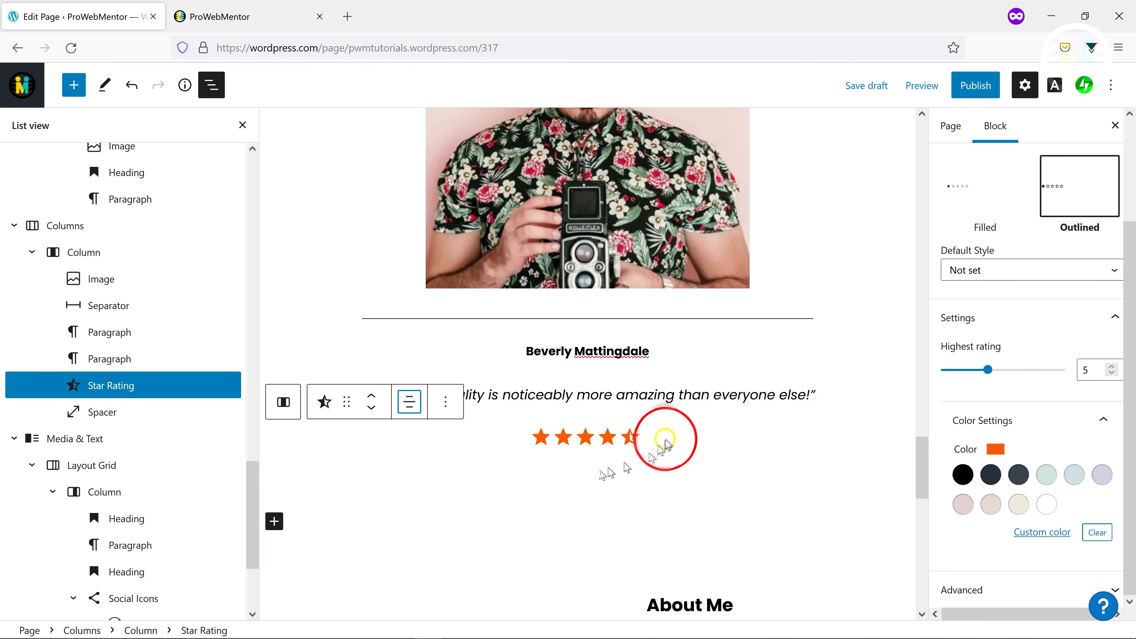
Duplicate the finished testimonial column twice to make three columns, and close the list view
{"action": "scroll", "coordinate": [690, 368], "scroll_direction": "up", "scroll_amount": 10}
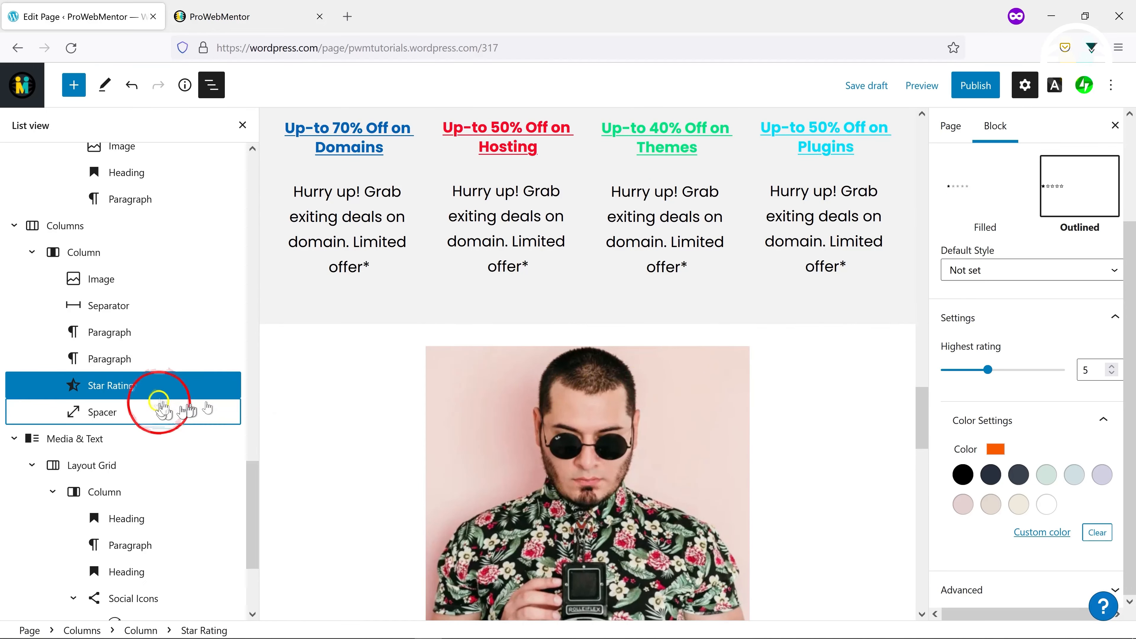
{"action": "left_click", "coordinate": [76, 253]}
{"action": "left_click", "coordinate": [447, 321]}
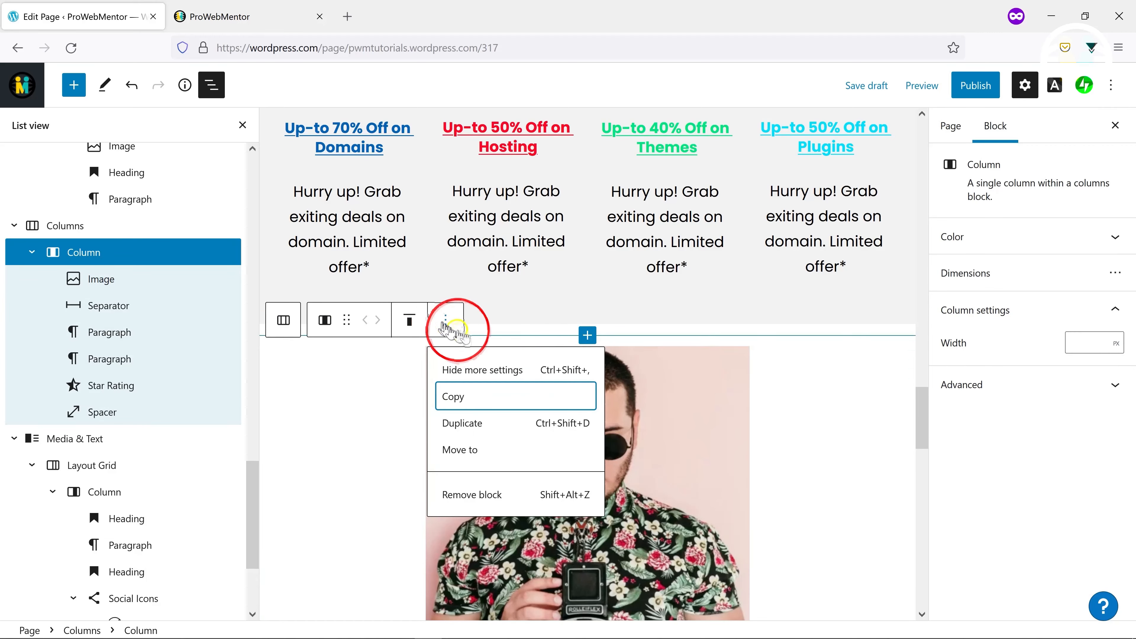
{"action": "left_click", "coordinate": [456, 423]}
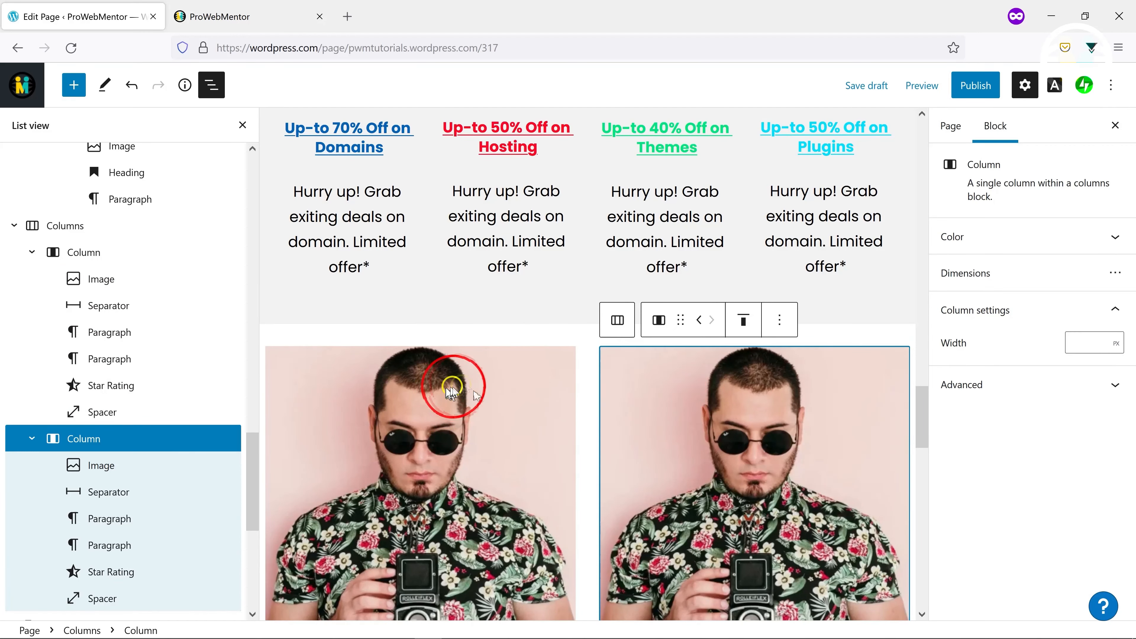
{"action": "left_click", "coordinate": [779, 319]}
{"action": "left_click", "coordinate": [804, 421]}
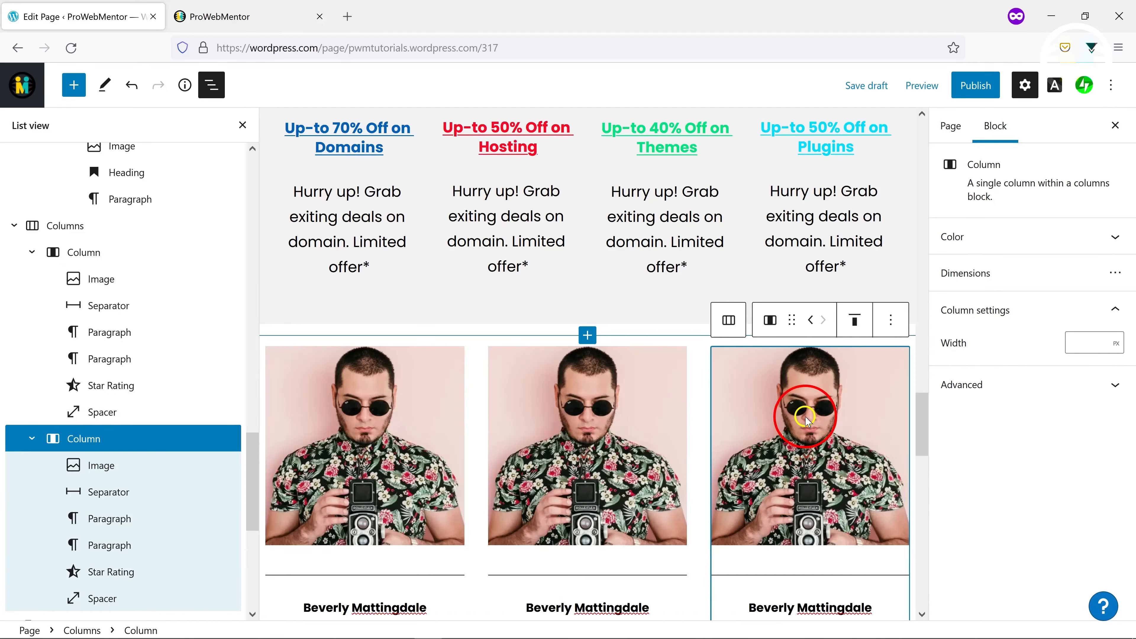
{"action": "left_click", "coordinate": [242, 125]}
{"action": "scroll", "coordinate": [380, 315], "scroll_direction": "down", "scroll_amount": 5}
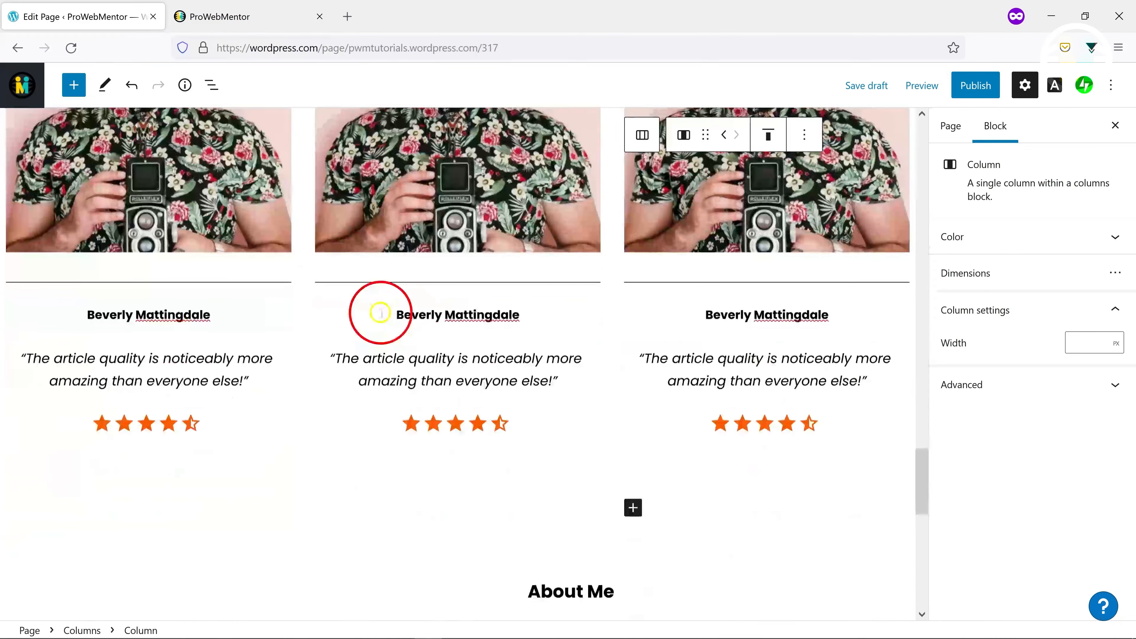
Insert a Heading block directly above the three testimonial columns
{"action": "scroll", "coordinate": [376, 312], "scroll_direction": "up", "scroll_amount": 7}
{"action": "left_click", "coordinate": [420, 333]}
{"action": "left_click", "coordinate": [457, 336]}
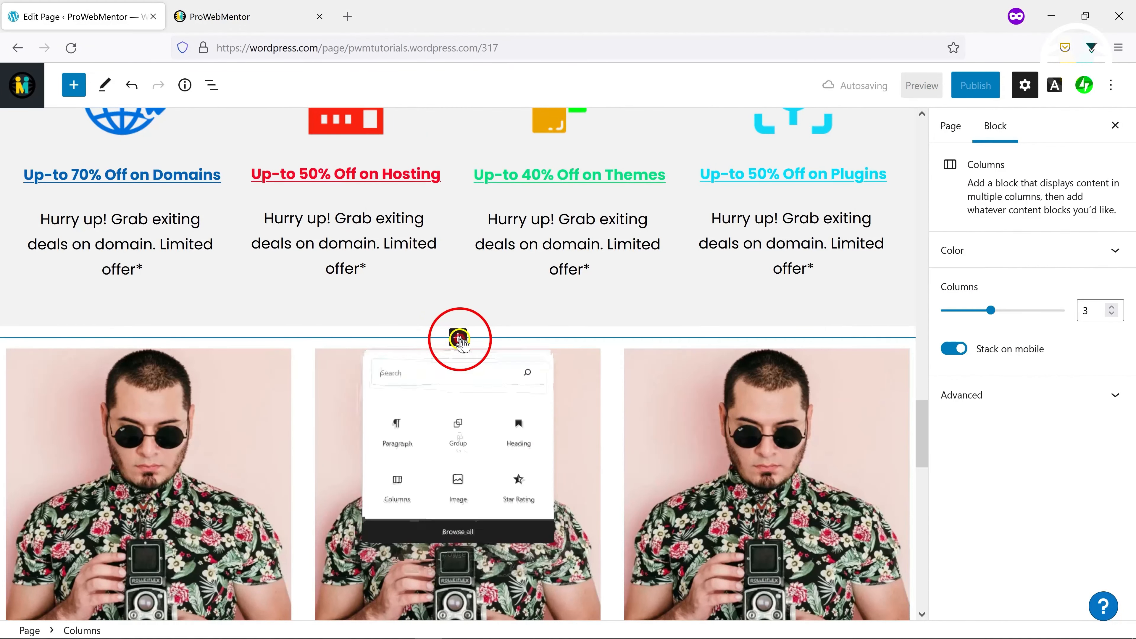
{"action": "left_click", "coordinate": [519, 470]}
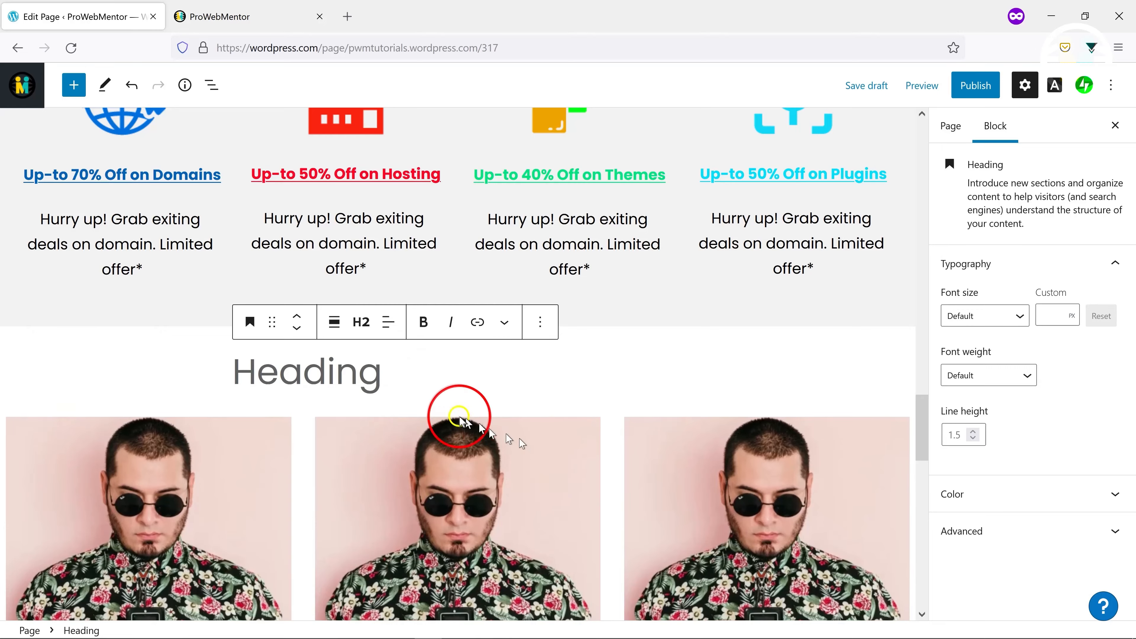
Fill the new heading with “What Our Readers Saying:” copied from the reference site
{"action": "left_click", "coordinate": [272, 21]}
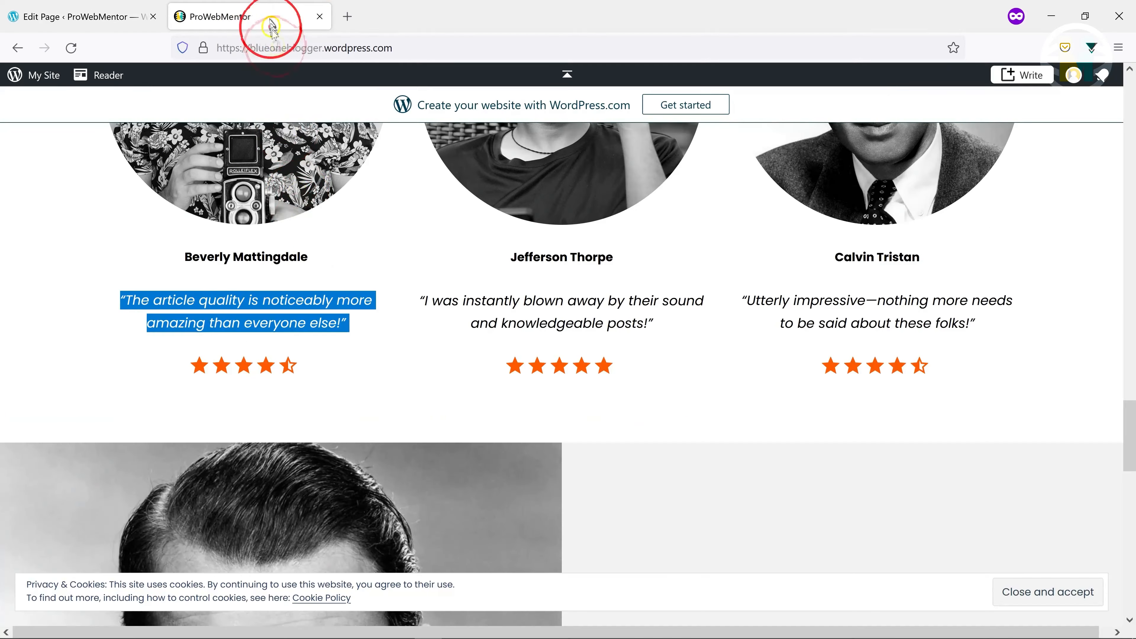
{"action": "scroll", "coordinate": [539, 331], "scroll_direction": "up", "scroll_amount": 8}
{"action": "left_click_drag", "start_coordinate": [329, 278], "coordinate": [840, 278]}
{"action": "key", "text": "ctrl+c"}
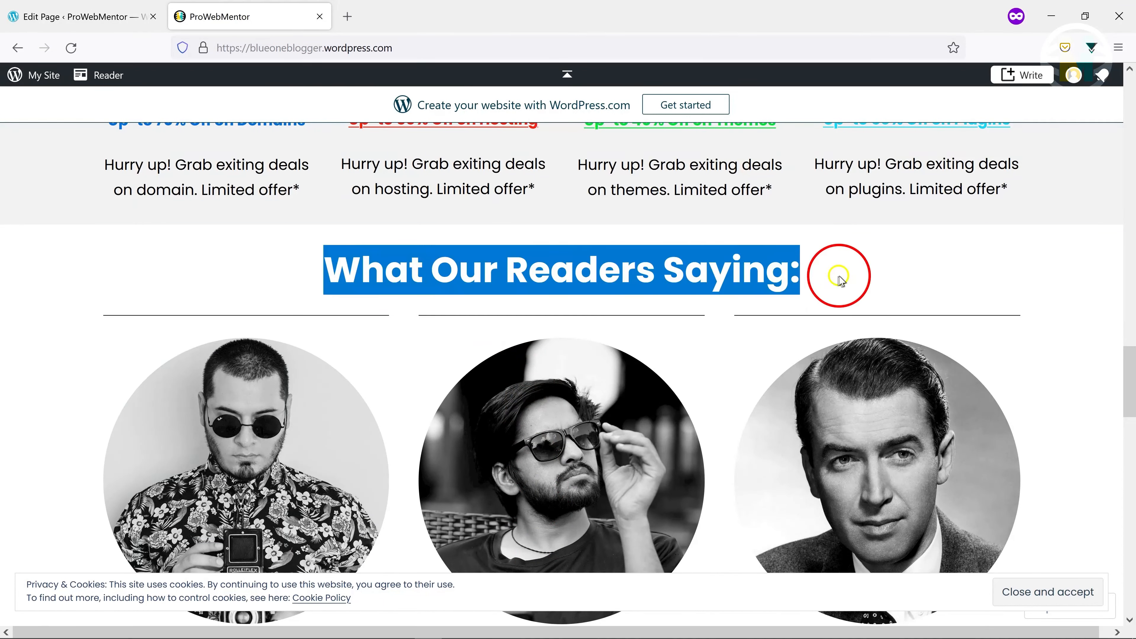
{"action": "left_click", "coordinate": [94, 18]}
{"action": "left_click", "coordinate": [385, 405]}
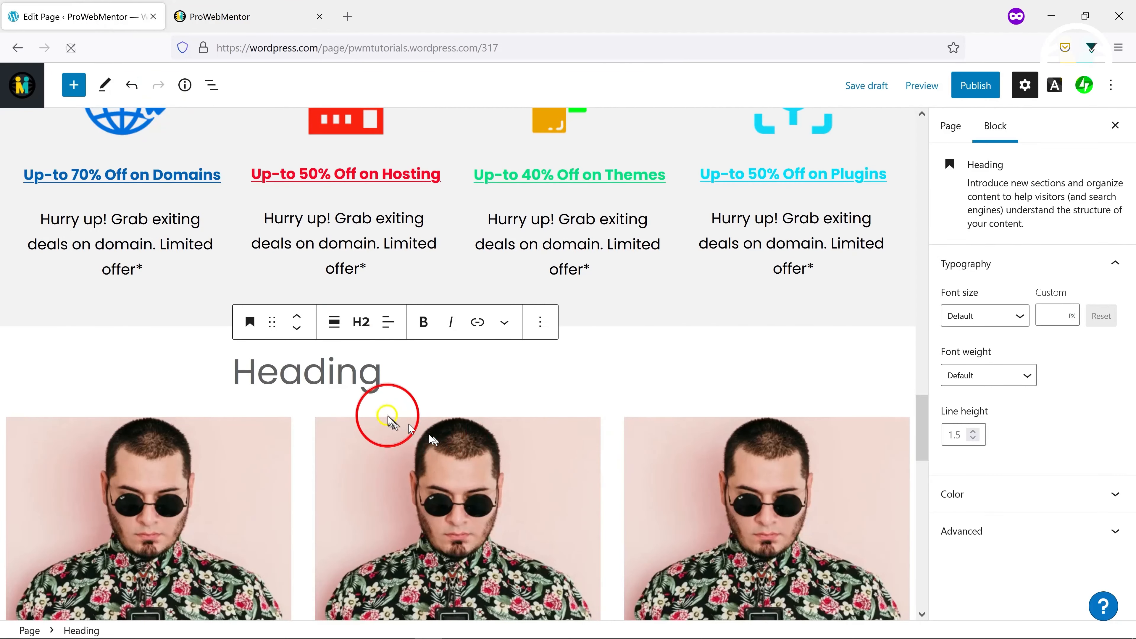
{"action": "key", "text": "ctrl+v"}
Center the “What Our Readers Saying:” heading, set it to wide width and give it the Semi Bold font weight
{"action": "left_click", "coordinate": [388, 276]}
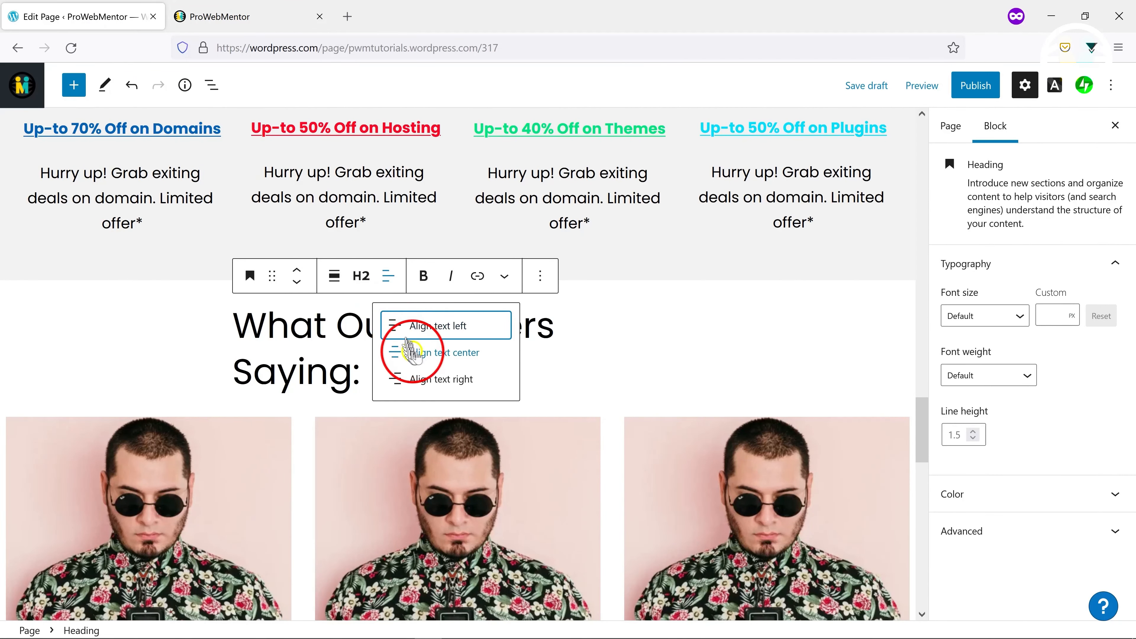
{"action": "left_click", "coordinate": [406, 352]}
{"action": "left_click", "coordinate": [336, 275]}
{"action": "left_click", "coordinate": [360, 328]}
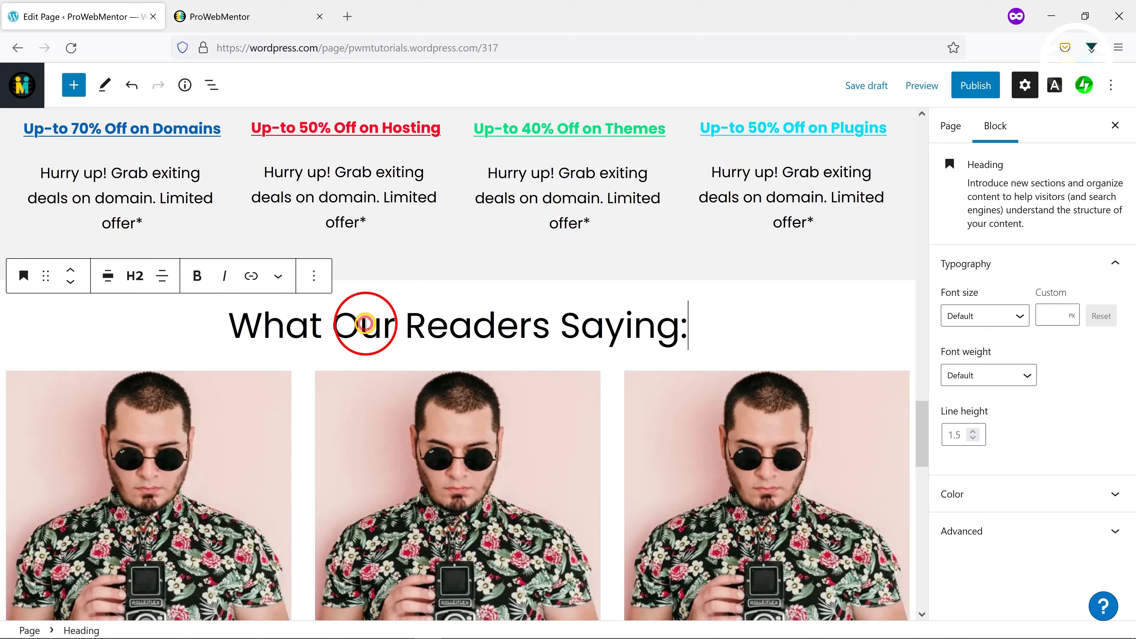
{"action": "left_click", "coordinate": [986, 377]}
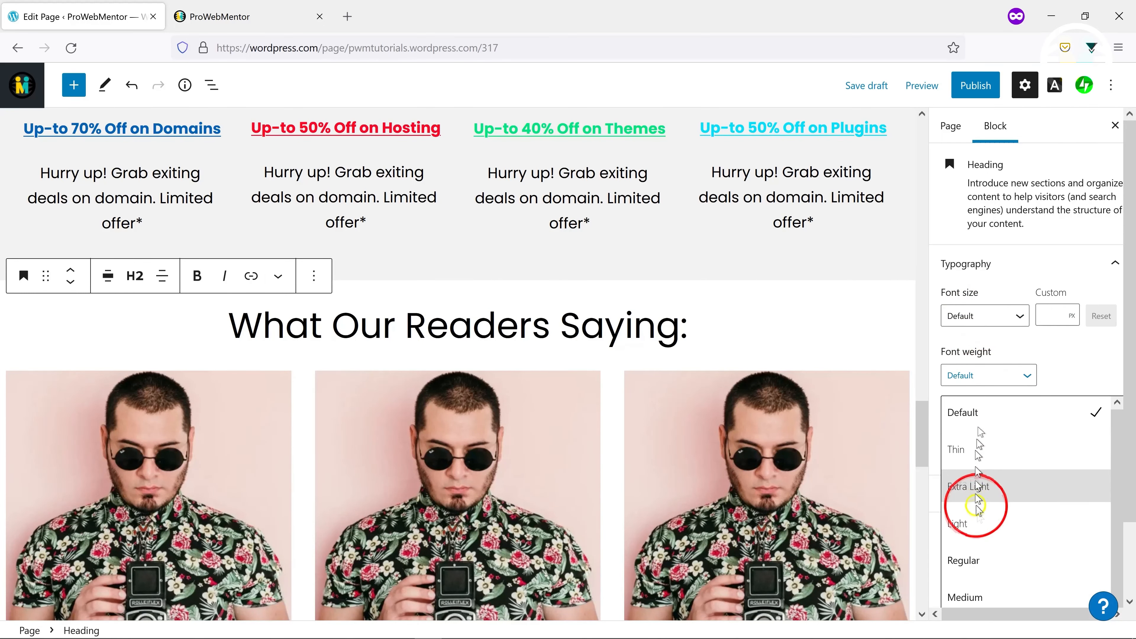
{"action": "scroll", "coordinate": [984, 563], "scroll_direction": "down", "scroll_amount": 2}
{"action": "left_click", "coordinate": [981, 565]}
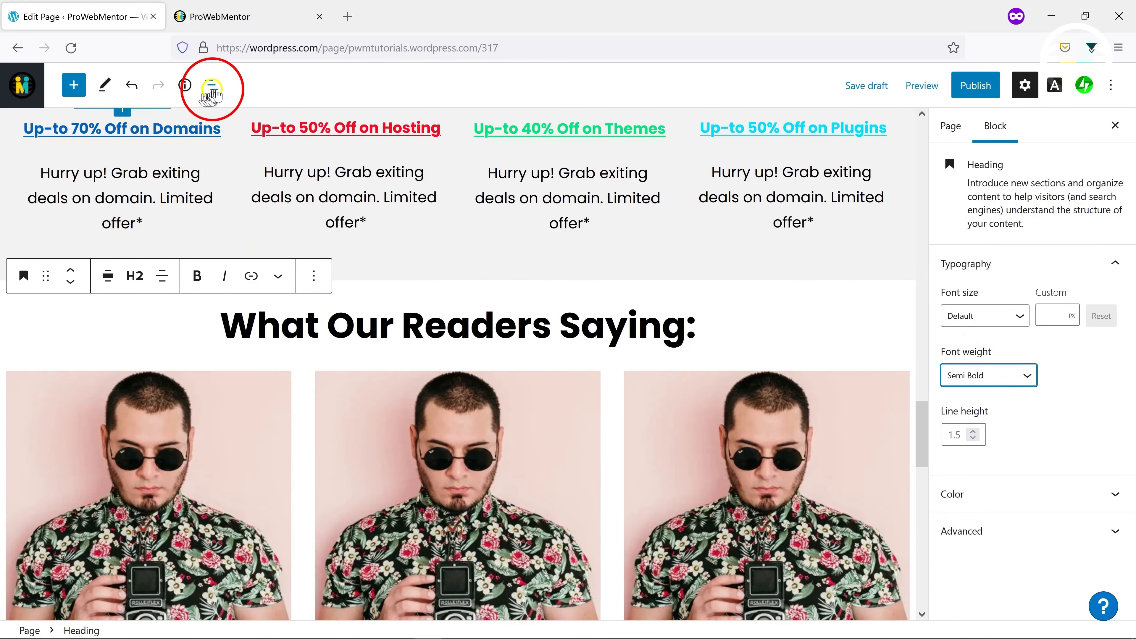
Group the testimonial Columns block and move the section heading into the group above the columns
{"action": "left_click", "coordinate": [212, 88]}
{"action": "scroll", "coordinate": [190, 431], "scroll_direction": "down", "scroll_amount": 3}
{"action": "left_click", "coordinate": [373, 418]}
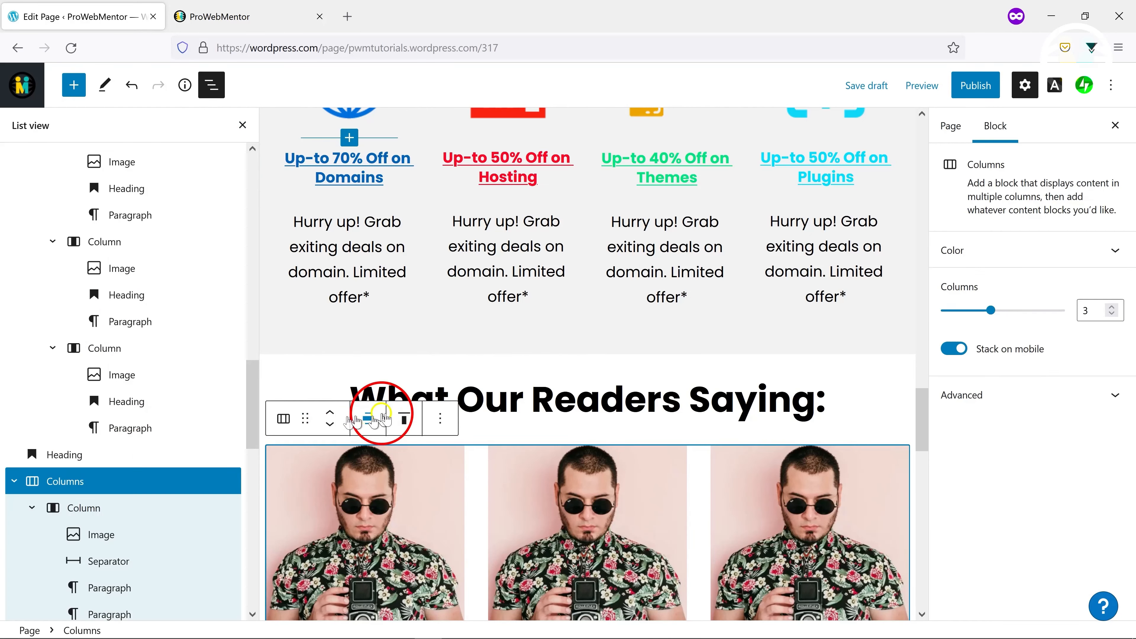
{"action": "left_click", "coordinate": [440, 418]}
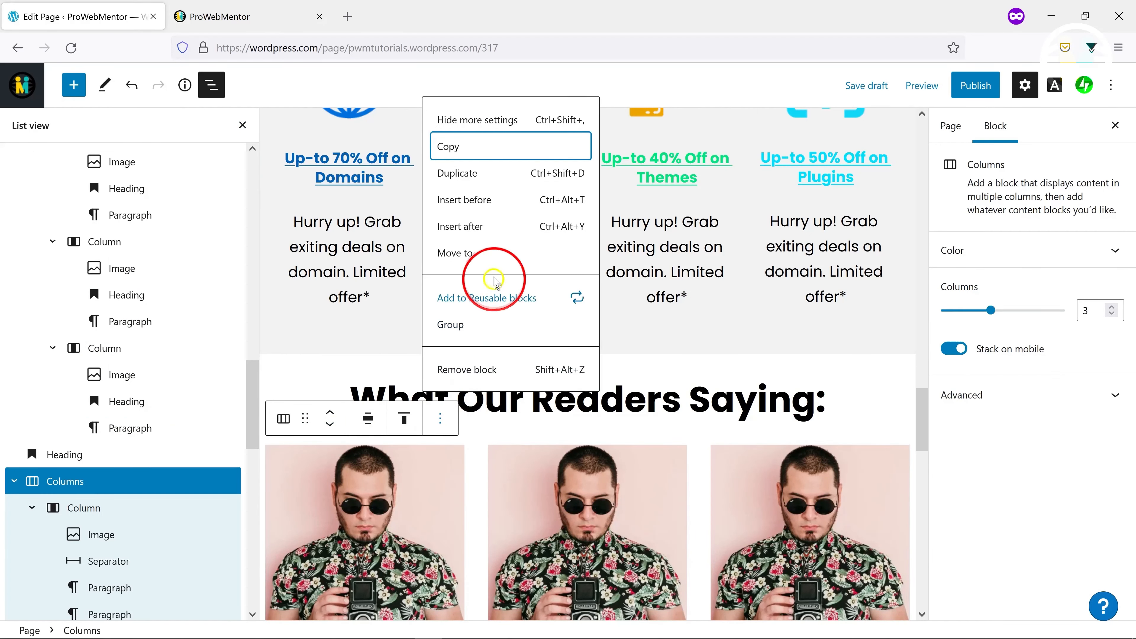
{"action": "left_click", "coordinate": [447, 324]}
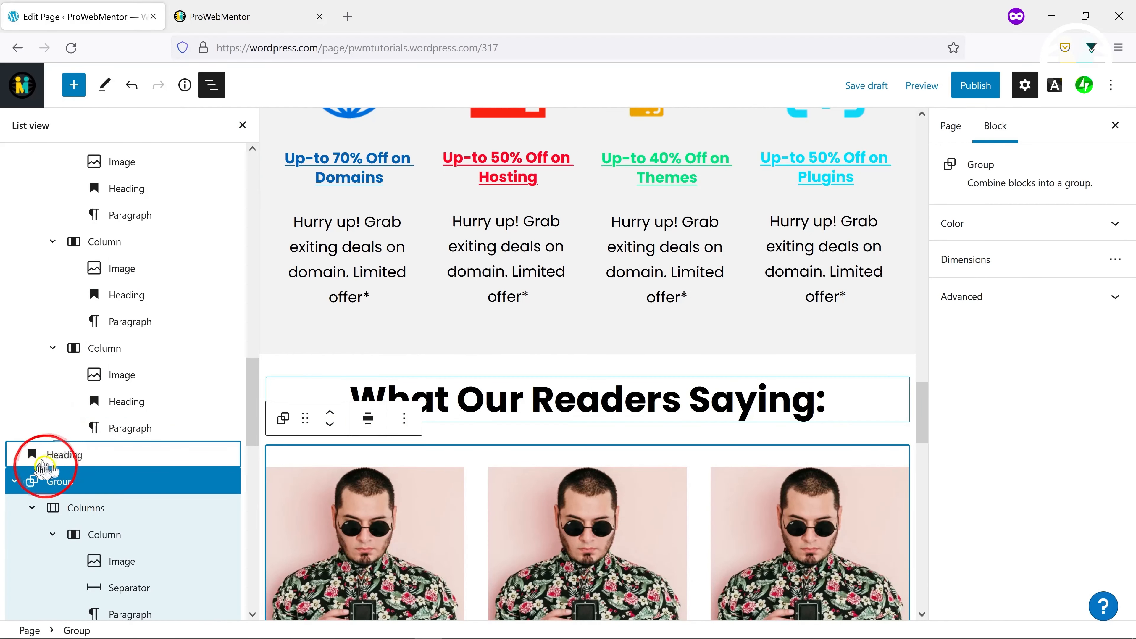
{"action": "left_click", "coordinate": [58, 456]}
{"action": "mouse_move", "coordinate": [58, 453]}
{"action": "left_mouse_down"}
{"action": "mouse_move", "coordinate": [61, 499]}
{"action": "mouse_move", "coordinate": [63, 453]}
{"action": "left_mouse_up"}
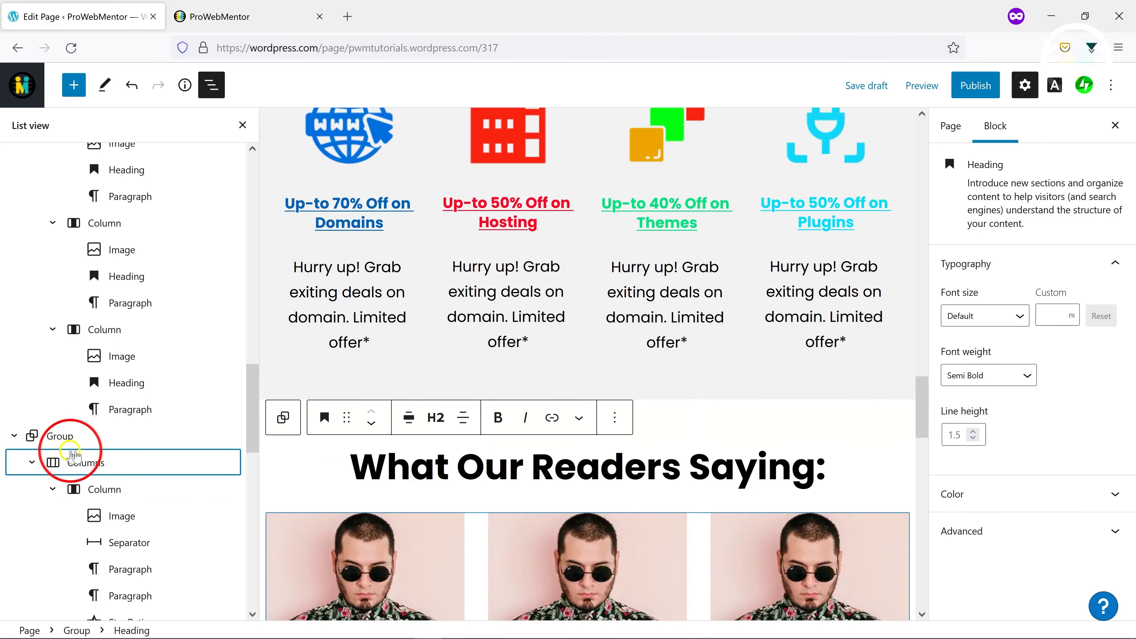
Set the testimonials group to full width
{"action": "left_click", "coordinate": [117, 437]}
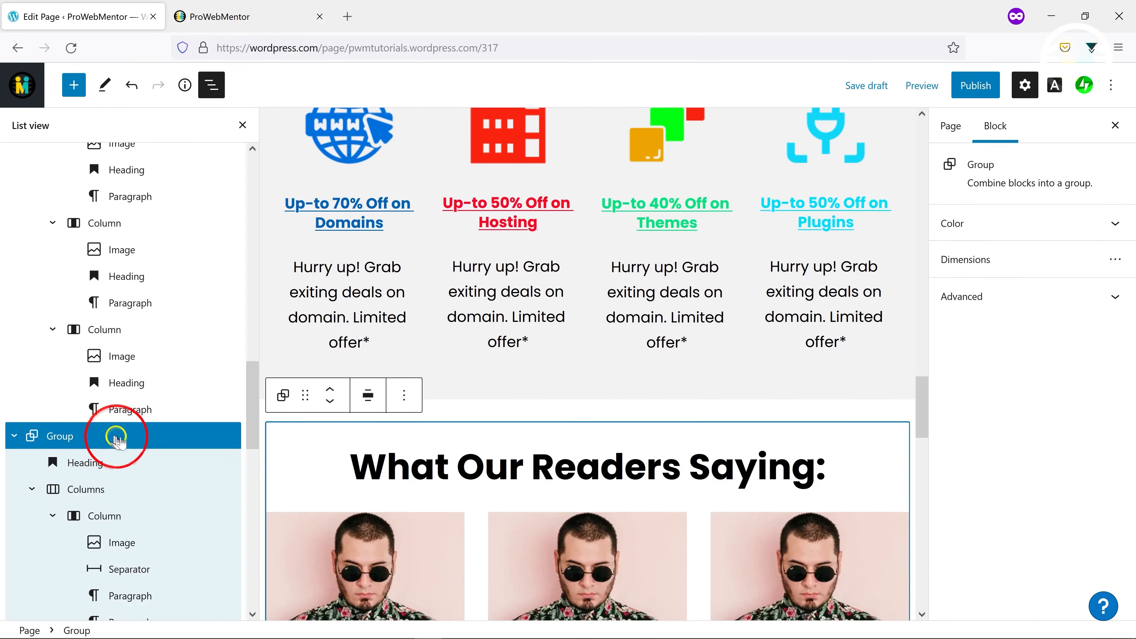
{"action": "left_click", "coordinate": [369, 398]}
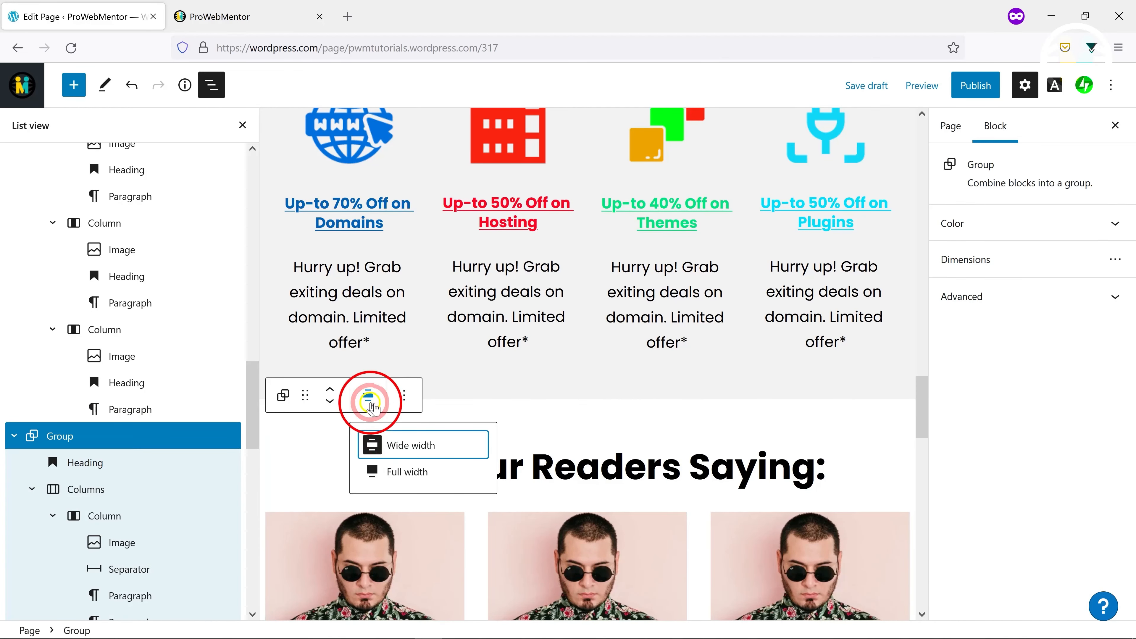
{"action": "left_click", "coordinate": [416, 473]}
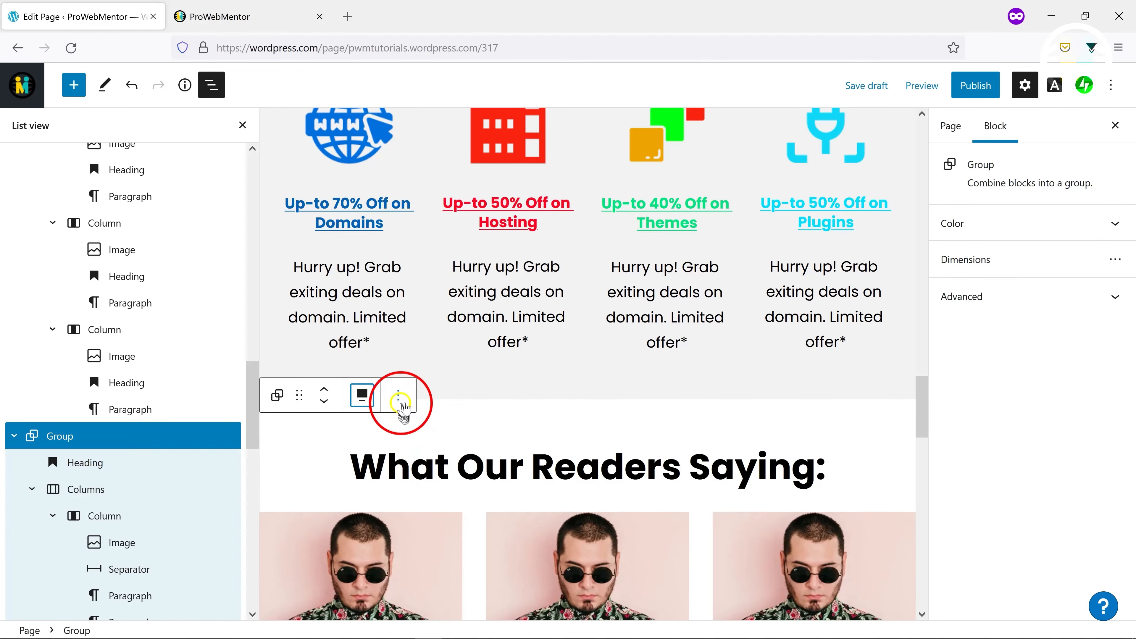
{"action": "left_click", "coordinate": [399, 398]}
{"action": "scroll", "coordinate": [390, 460], "scroll_direction": "down", "scroll_amount": 5}
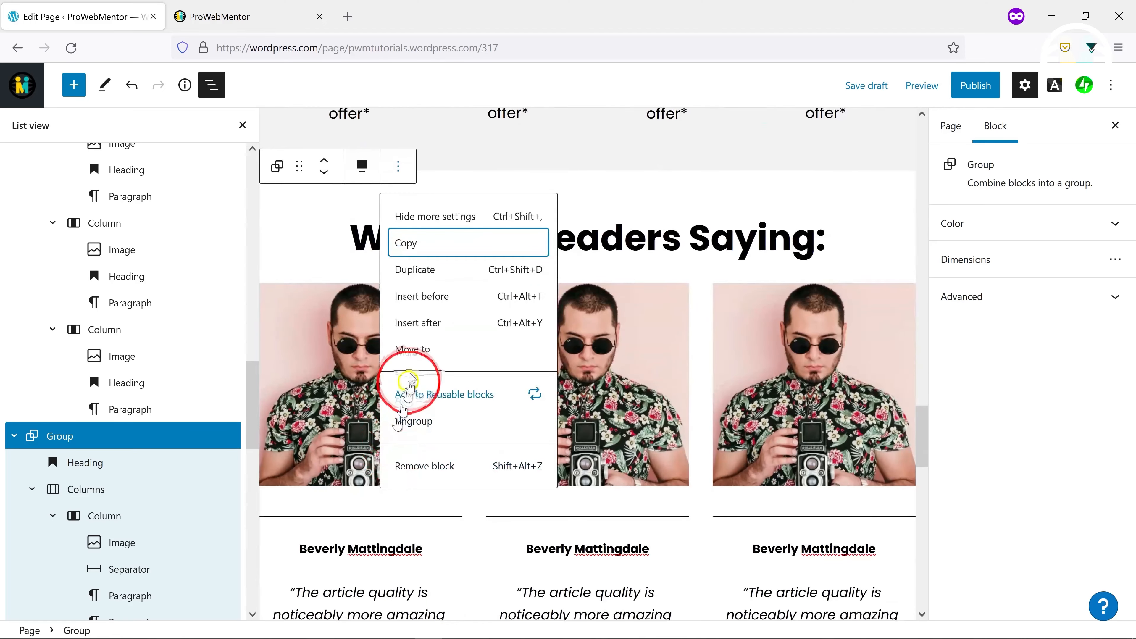
Apply the black-and-white duotone filter to the photo in the first testimonial column
{"action": "left_click", "coordinate": [345, 329]}
{"action": "left_click", "coordinate": [511, 257]}
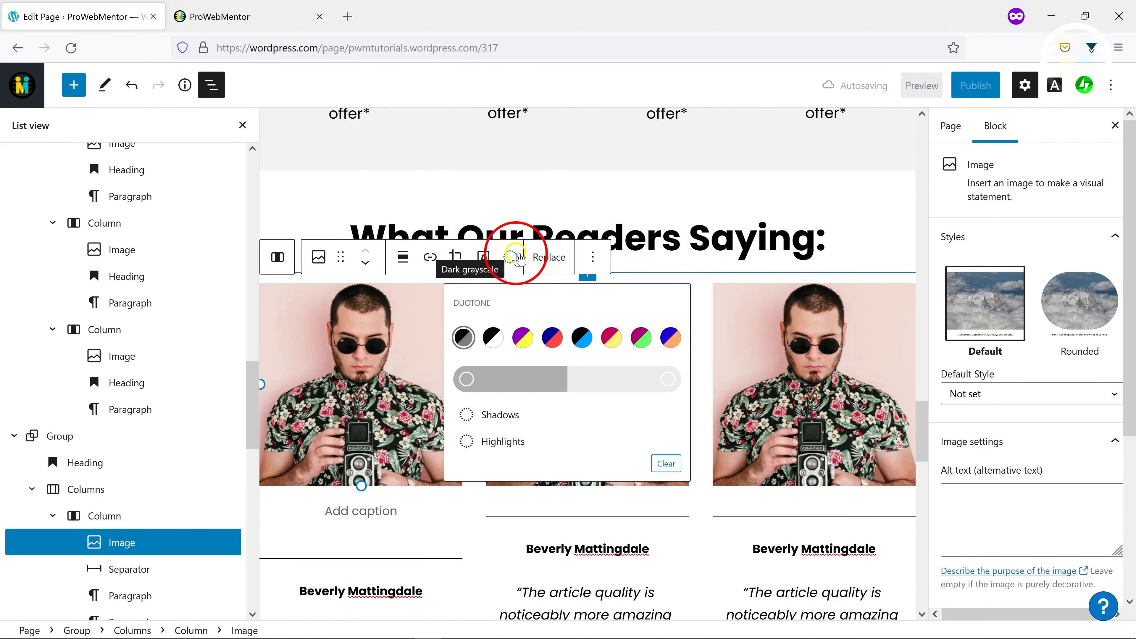
{"action": "left_click", "coordinate": [493, 338]}
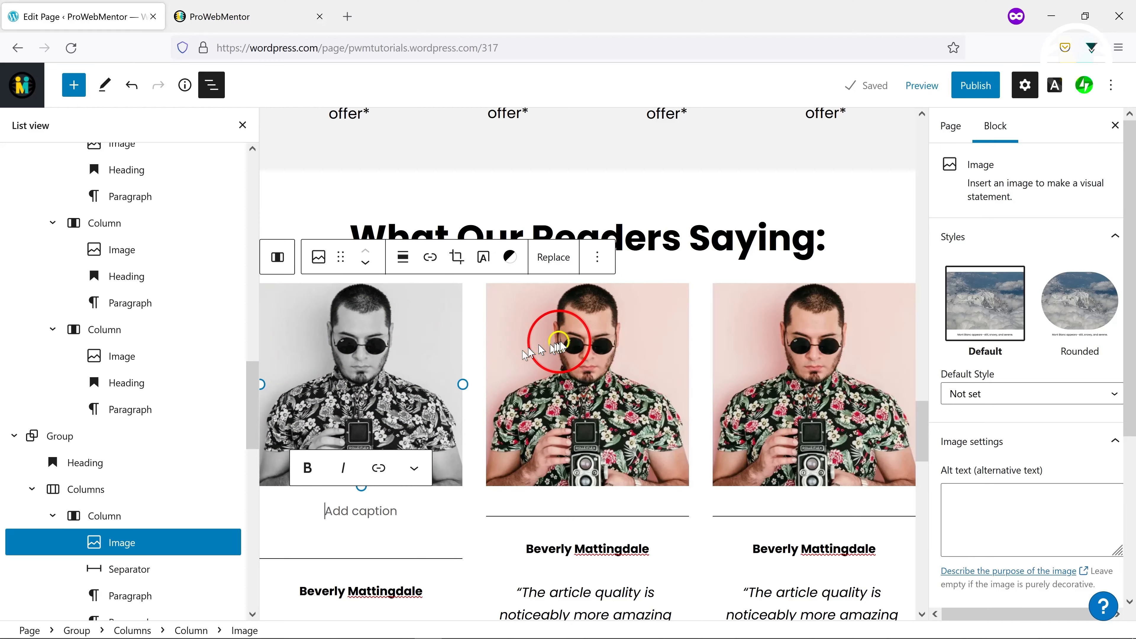
Replace the second column's photo with the media library portrait of the man touching his sunglasses, and apply the black-and-white duotone filter
{"action": "left_click", "coordinate": [568, 327]}
{"action": "left_click", "coordinate": [789, 258]}
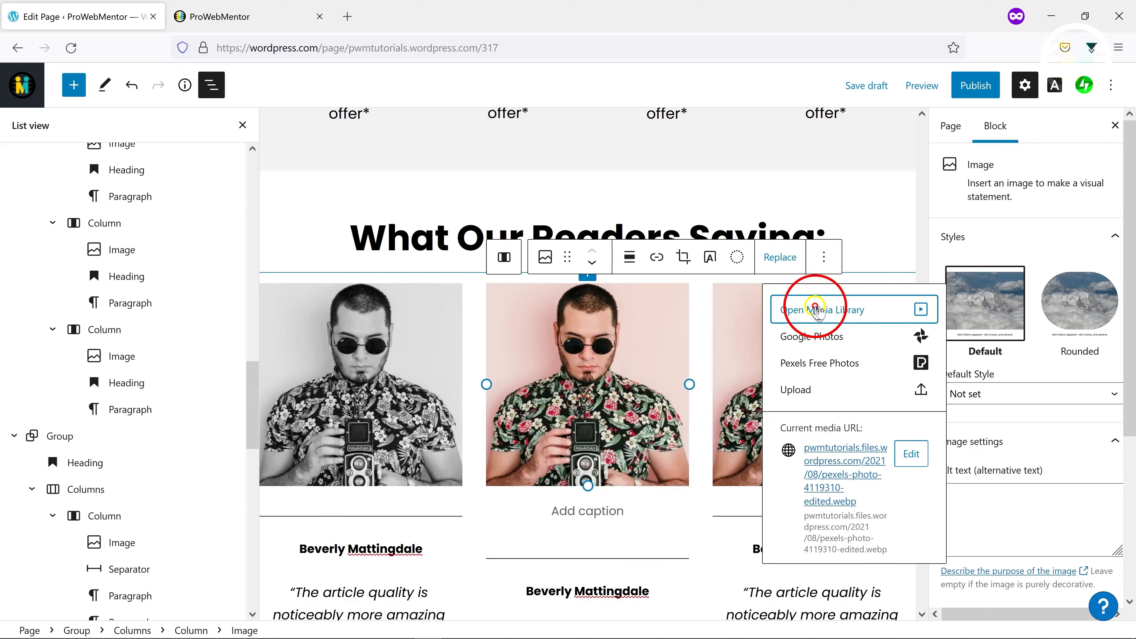
{"action": "left_click", "coordinate": [814, 309]}
{"action": "left_click", "coordinate": [488, 278]}
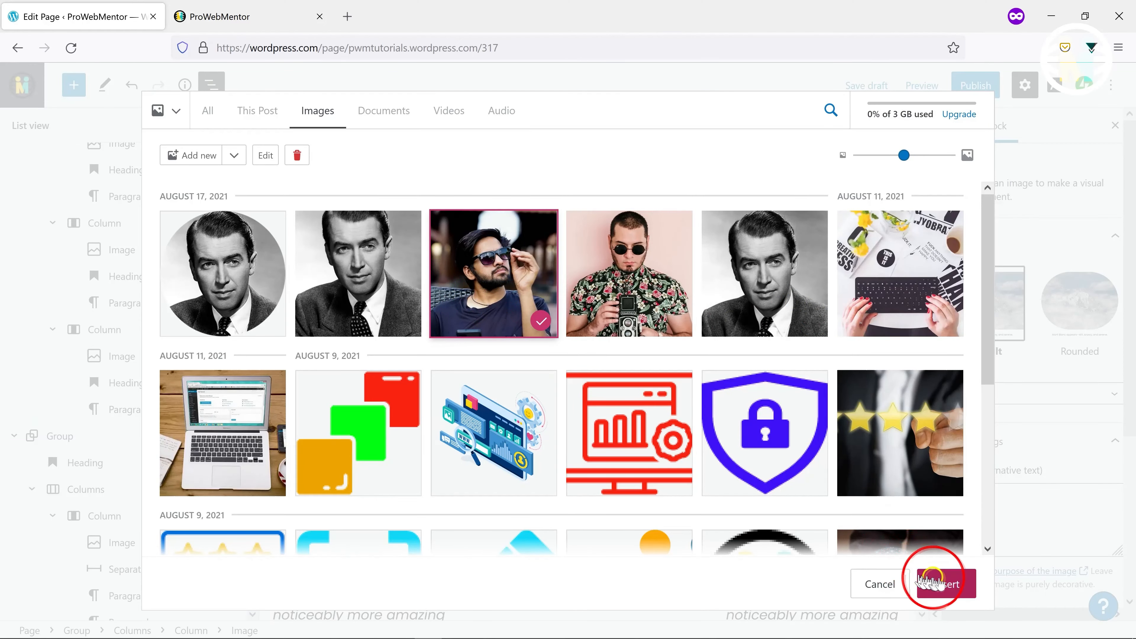
{"action": "left_click", "coordinate": [939, 584]}
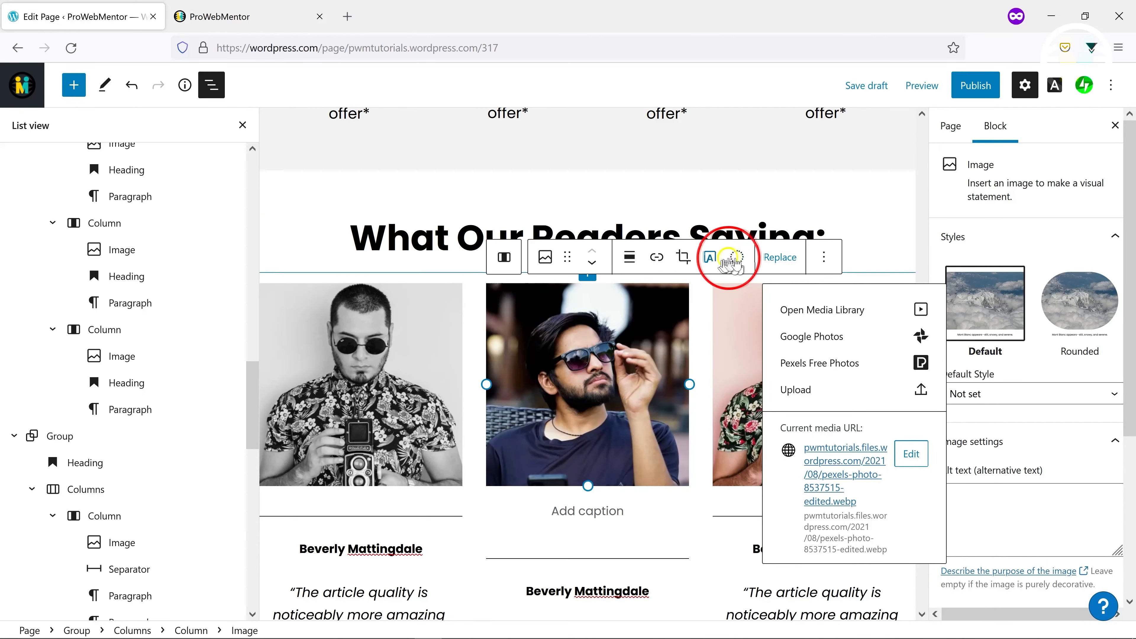
{"action": "left_click", "coordinate": [736, 257]}
{"action": "left_click", "coordinate": [695, 333]}
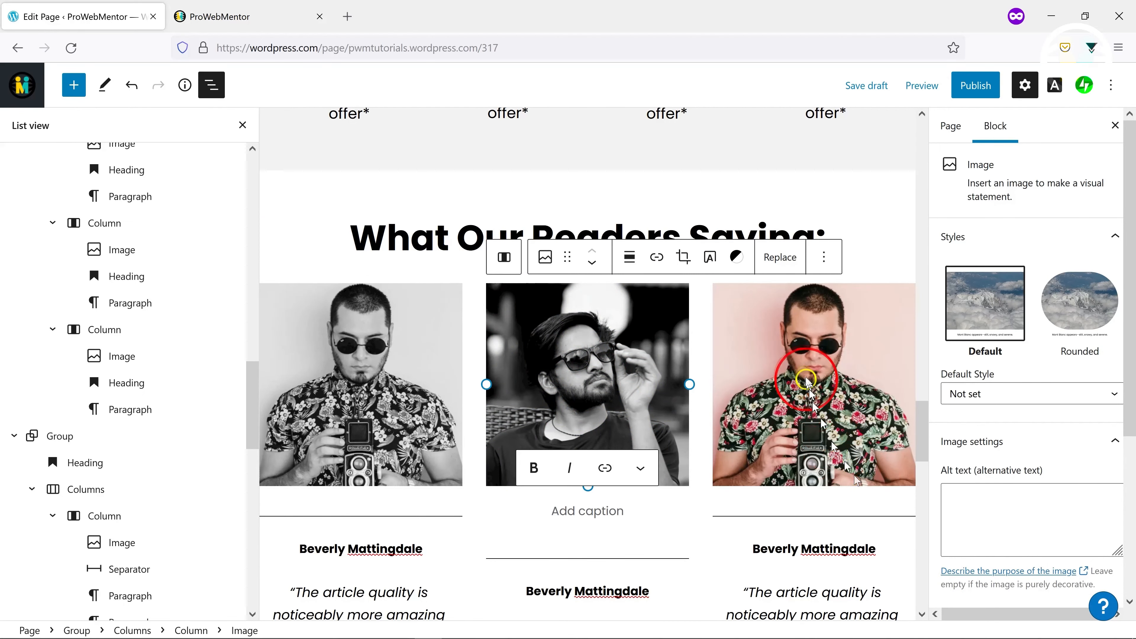
Replace the third column's photo with the media library's square portrait of the man in suit and tie, and apply the black-and-white duotone filter
{"action": "left_click", "coordinate": [807, 362]}
{"action": "left_click_drag", "start_coordinate": [618, 604], "coordinate": [759, 609]}
{"action": "left_click", "coordinate": [853, 256]}
{"action": "left_click", "coordinate": [892, 310]}
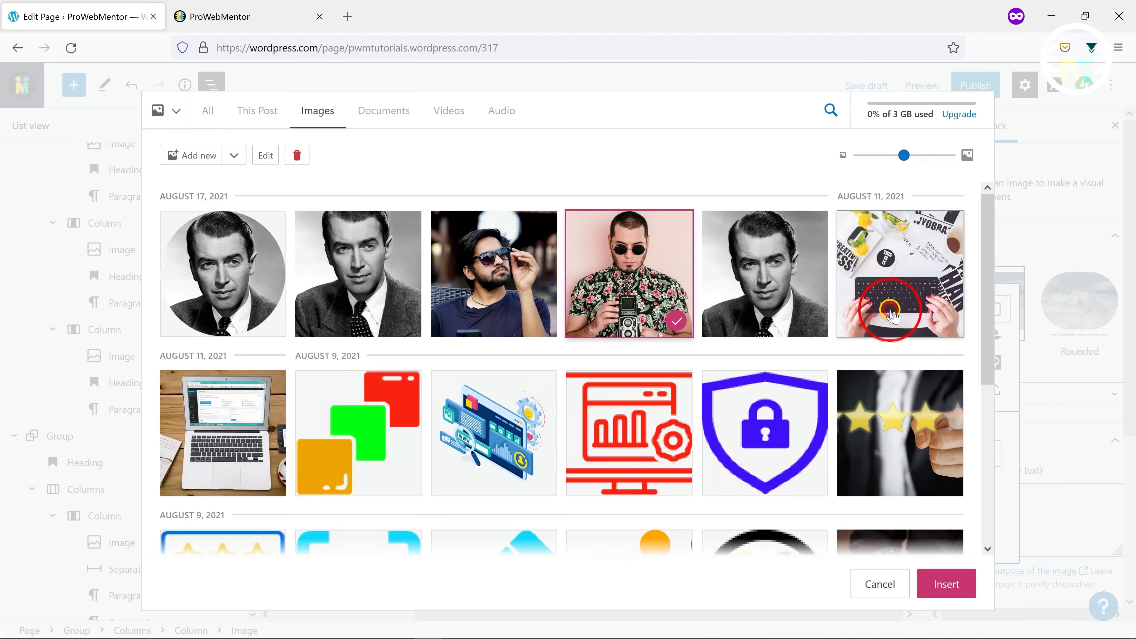
{"action": "left_click", "coordinate": [794, 302]}
{"action": "left_click", "coordinate": [945, 584]}
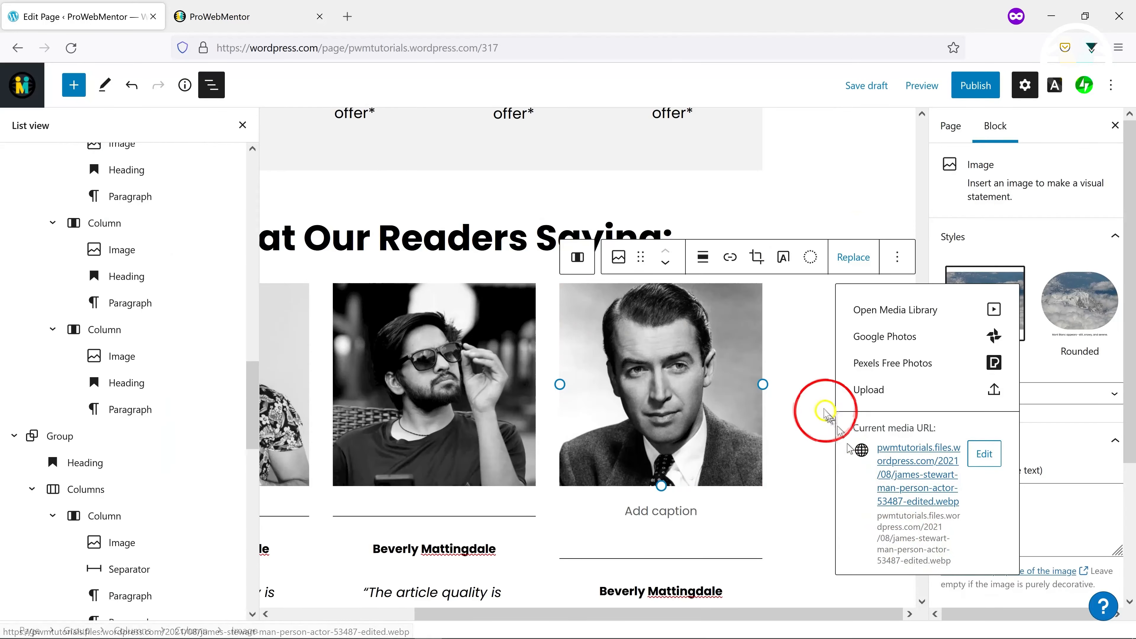
{"action": "left_click", "coordinate": [808, 256]}
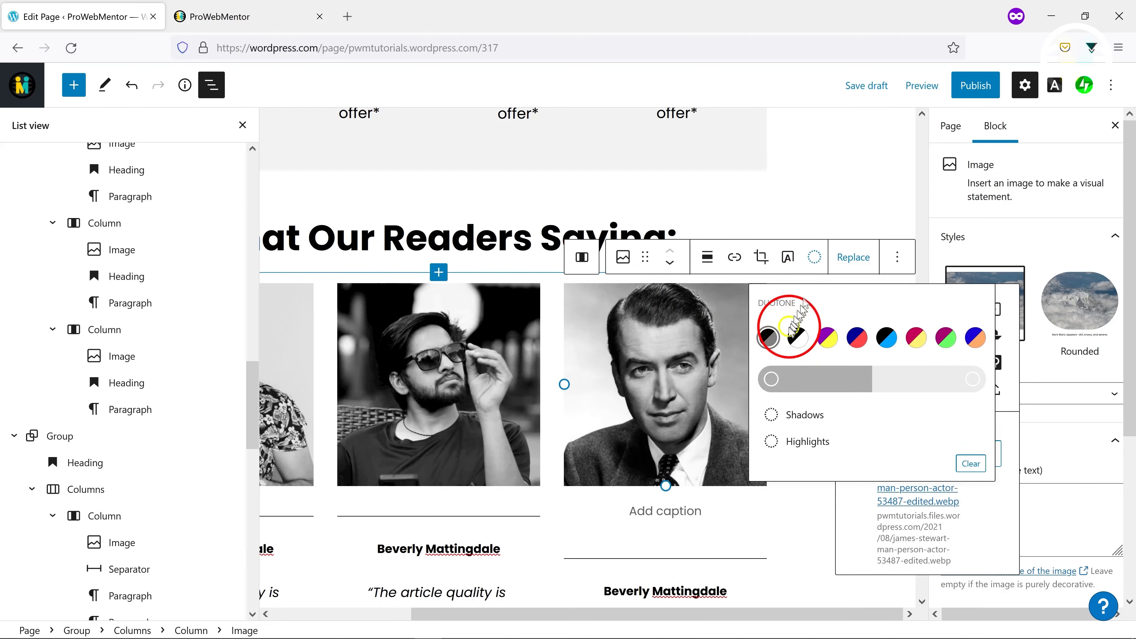
{"action": "left_click", "coordinate": [795, 335]}
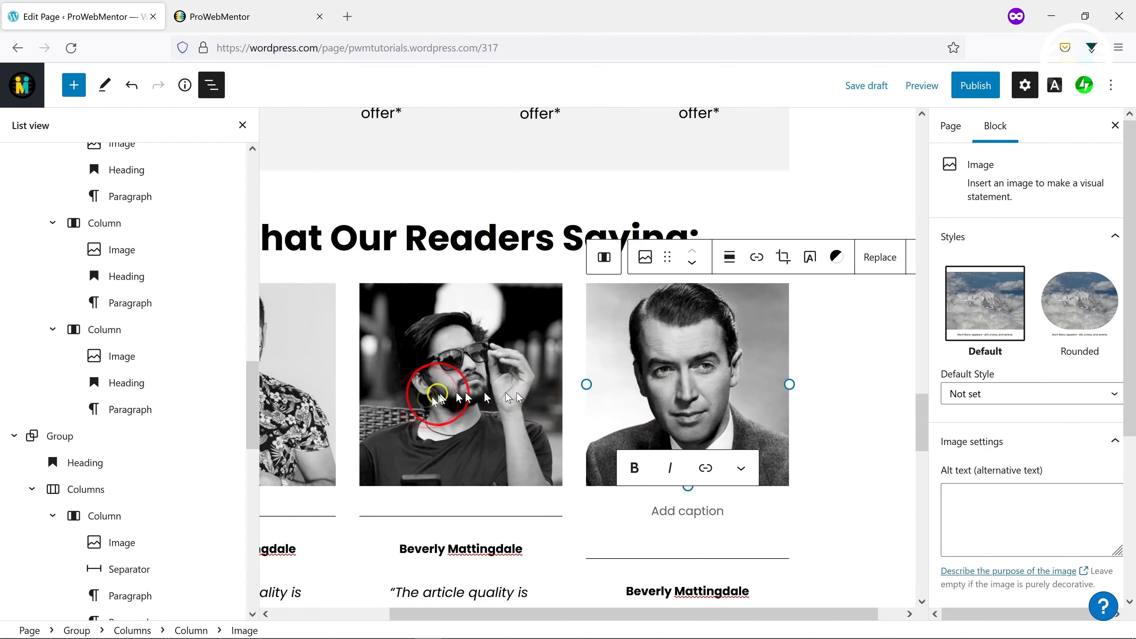
Replace the reader's name in the second testimonial column with the second reader's name copied from the reference site
{"action": "scroll", "coordinate": [443, 394], "scroll_direction": "down", "scroll_amount": 6}
{"action": "left_click_drag", "start_coordinate": [609, 612], "coordinate": [479, 612]}
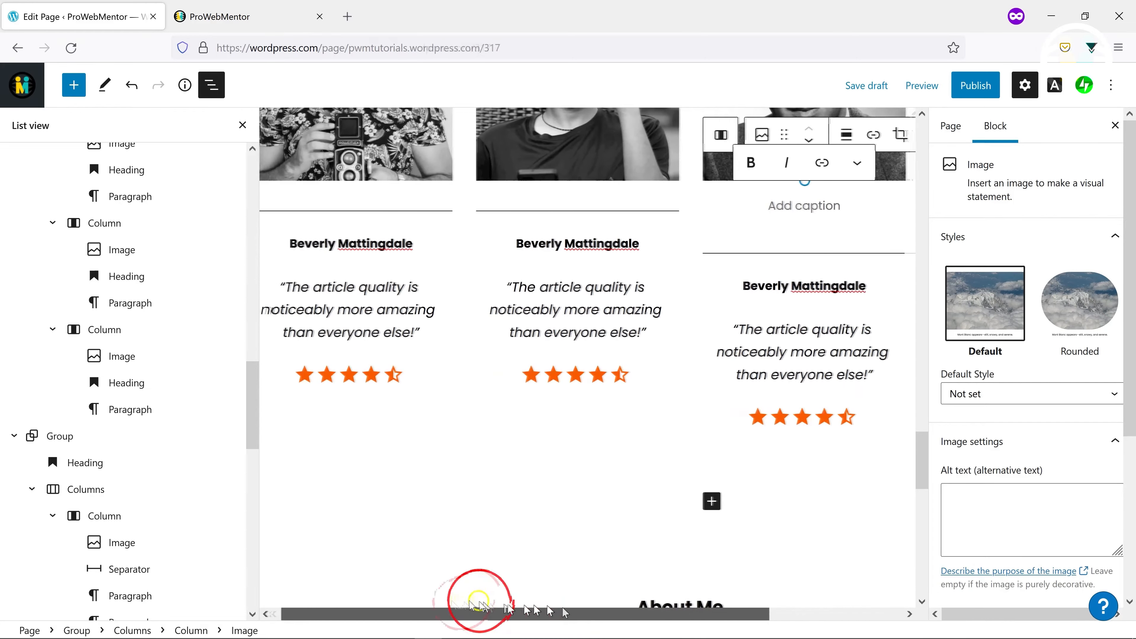
{"action": "left_click", "coordinate": [249, 18]}
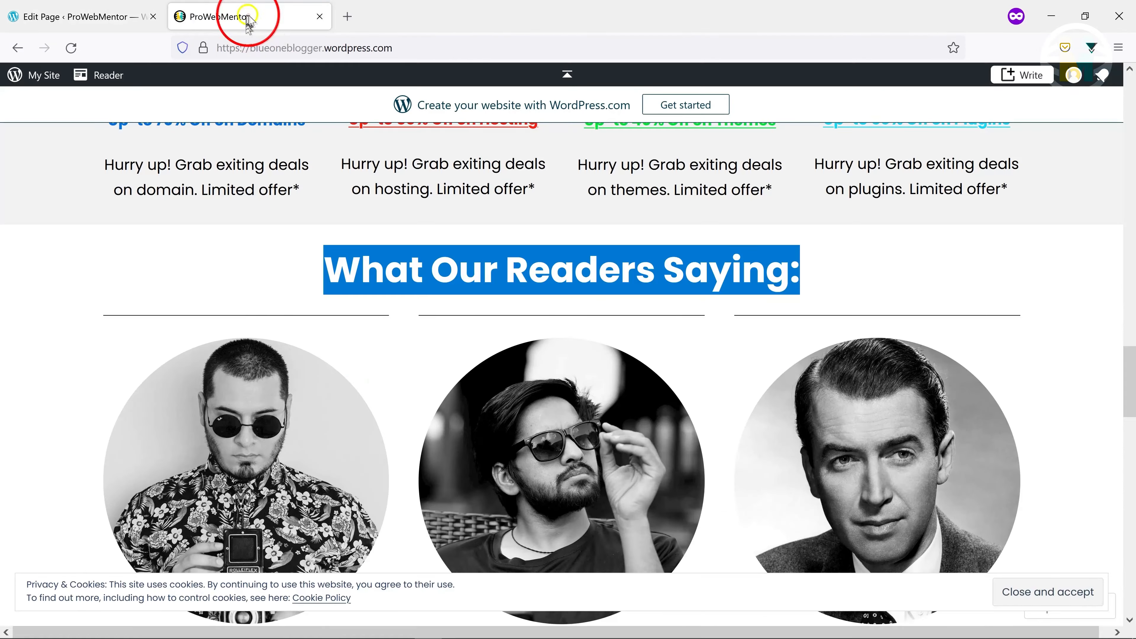
{"action": "scroll", "coordinate": [342, 334], "scroll_direction": "up", "scroll_amount": 5}
{"action": "scroll", "coordinate": [355, 356], "scroll_direction": "down", "scroll_amount": 12}
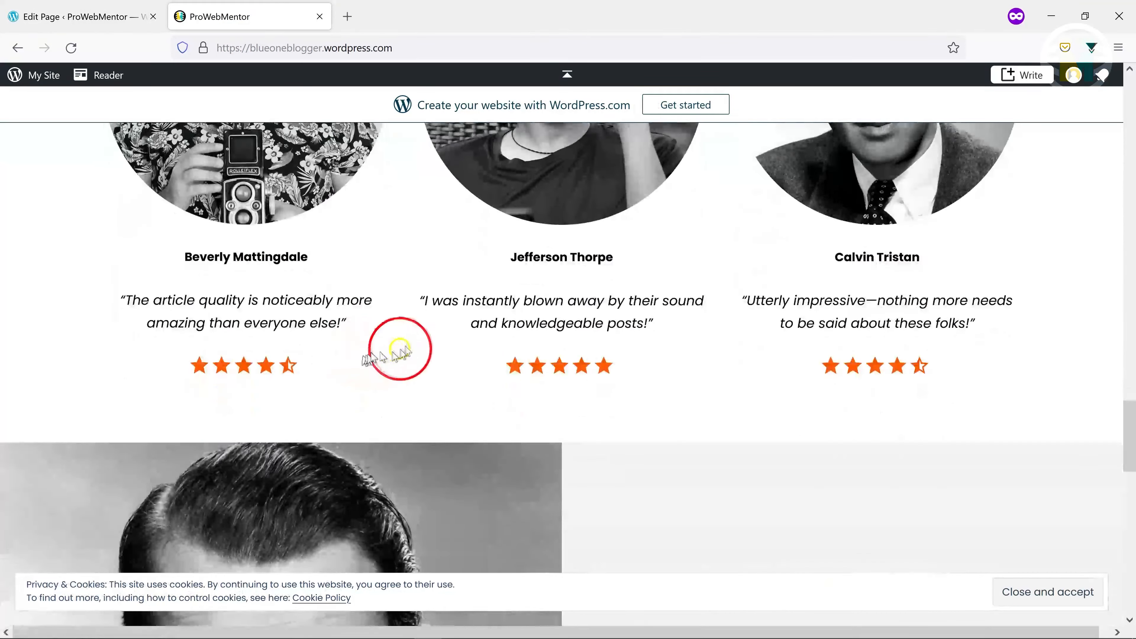
{"action": "left_click_drag", "start_coordinate": [504, 267], "coordinate": [652, 246]}
{"action": "key", "text": "ctrl+c"}
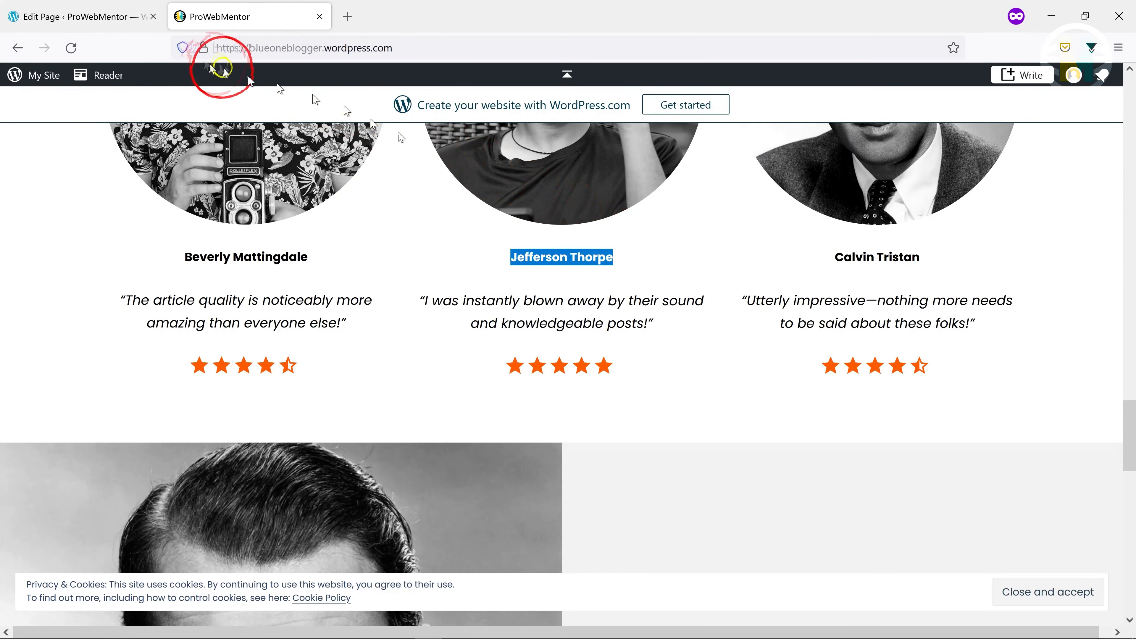
{"action": "left_click", "coordinate": [85, 17]}
{"action": "left_click_drag", "start_coordinate": [527, 246], "coordinate": [661, 252]}
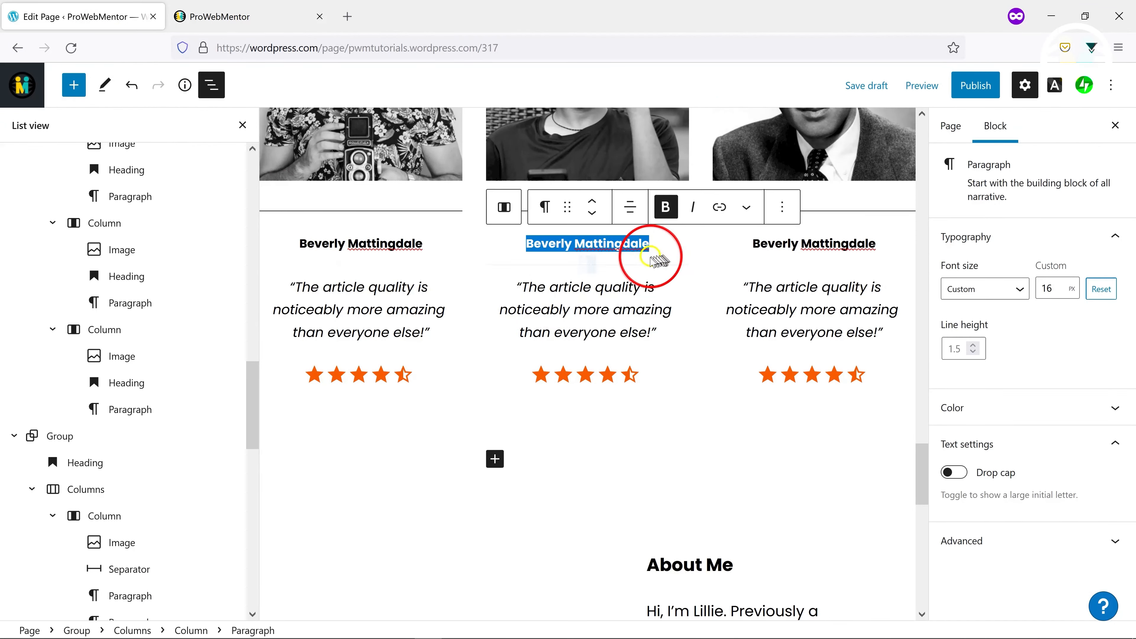
{"action": "key", "text": "ctrl+v"}
Replace the second column's quote with “I was instantly blown away by their sound and knowledgeable posts!” copied from the reference site
{"action": "left_click", "coordinate": [203, 18]}
{"action": "left_click_drag", "start_coordinate": [417, 294], "coordinate": [684, 342]}
{"action": "key", "text": "ctrl+c"}
{"action": "left_click", "coordinate": [112, 18]}
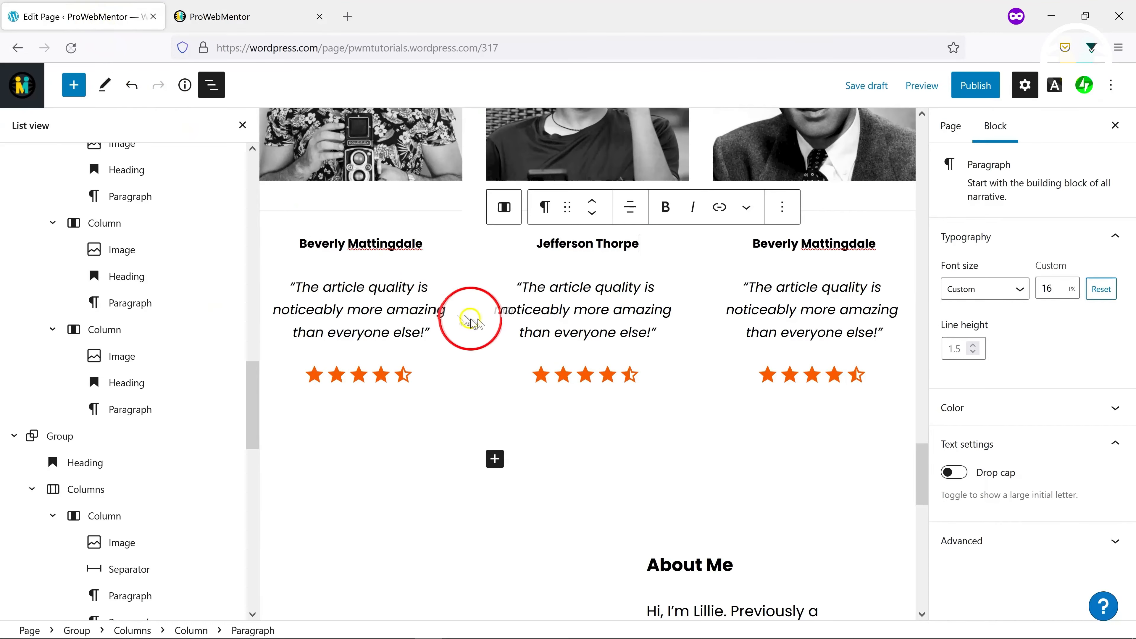
{"action": "left_click_drag", "start_coordinate": [506, 287], "coordinate": [657, 326]}
{"action": "key", "text": "ctrl+v"}
Replace the reader's name in the third testimonial column with the third reader's name copied from the reference site
{"action": "scroll", "coordinate": [637, 332], "scroll_direction": "down", "scroll_amount": 1}
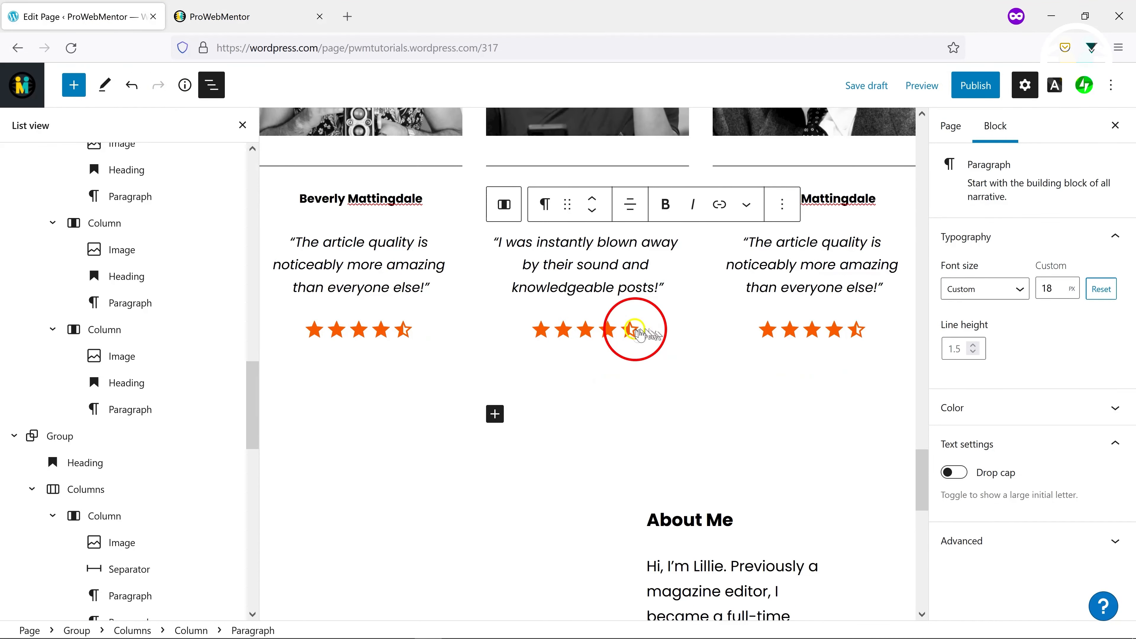
{"action": "left_click", "coordinate": [249, 18]}
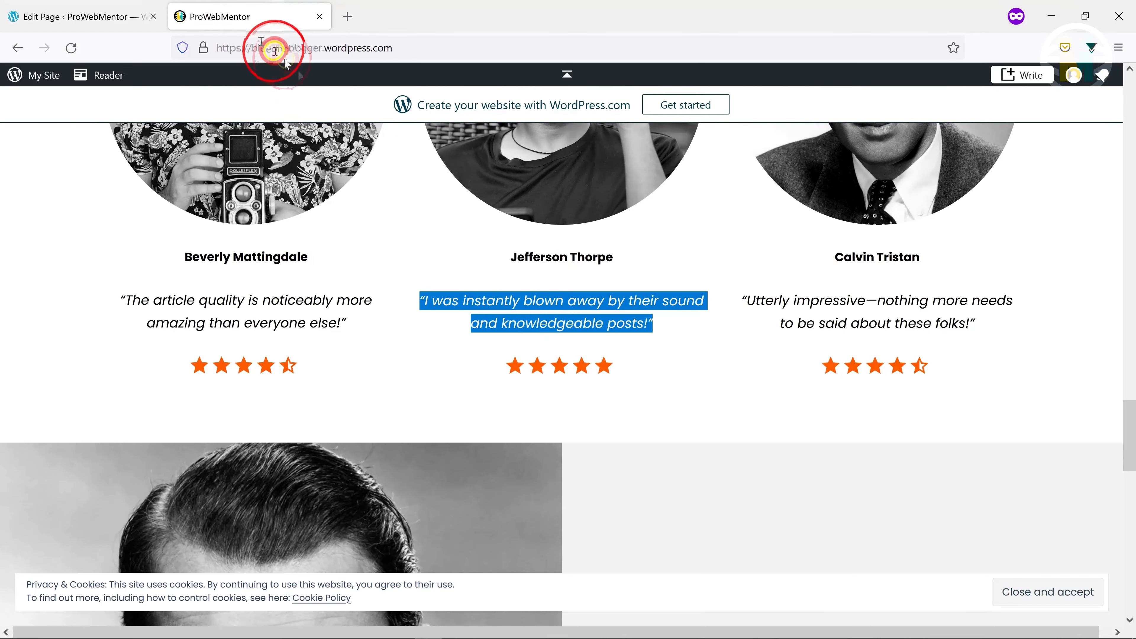
{"action": "left_click_drag", "start_coordinate": [800, 255], "coordinate": [959, 260]}
{"action": "key", "text": "ctrl+c"}
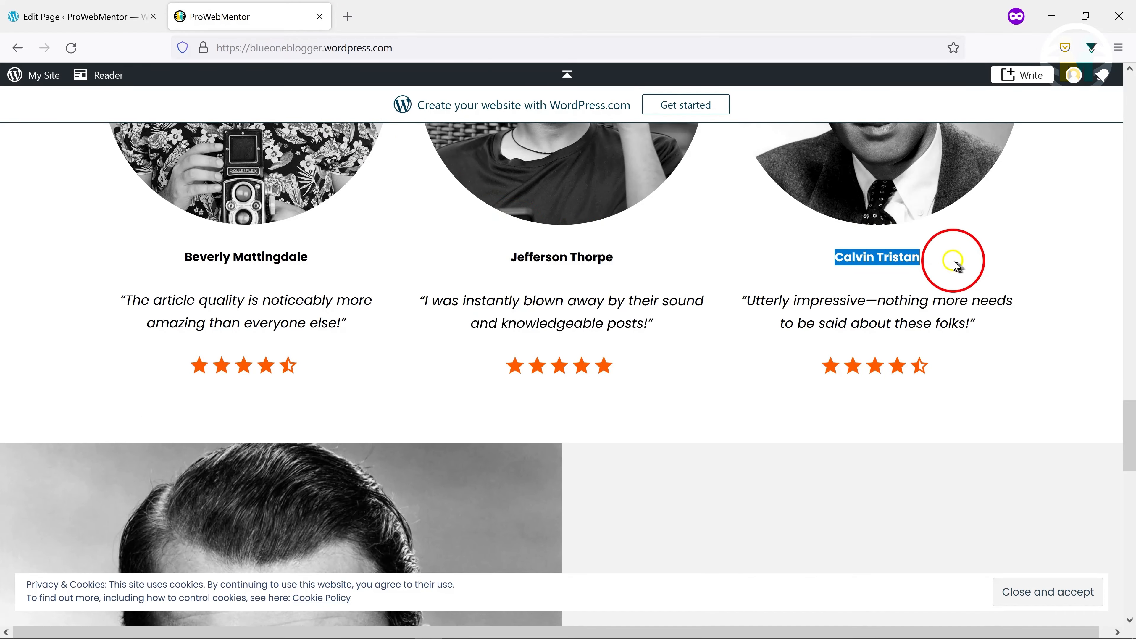
{"action": "left_click", "coordinate": [119, 18]}
{"action": "scroll", "coordinate": [756, 300], "scroll_direction": "up", "scroll_amount": 3}
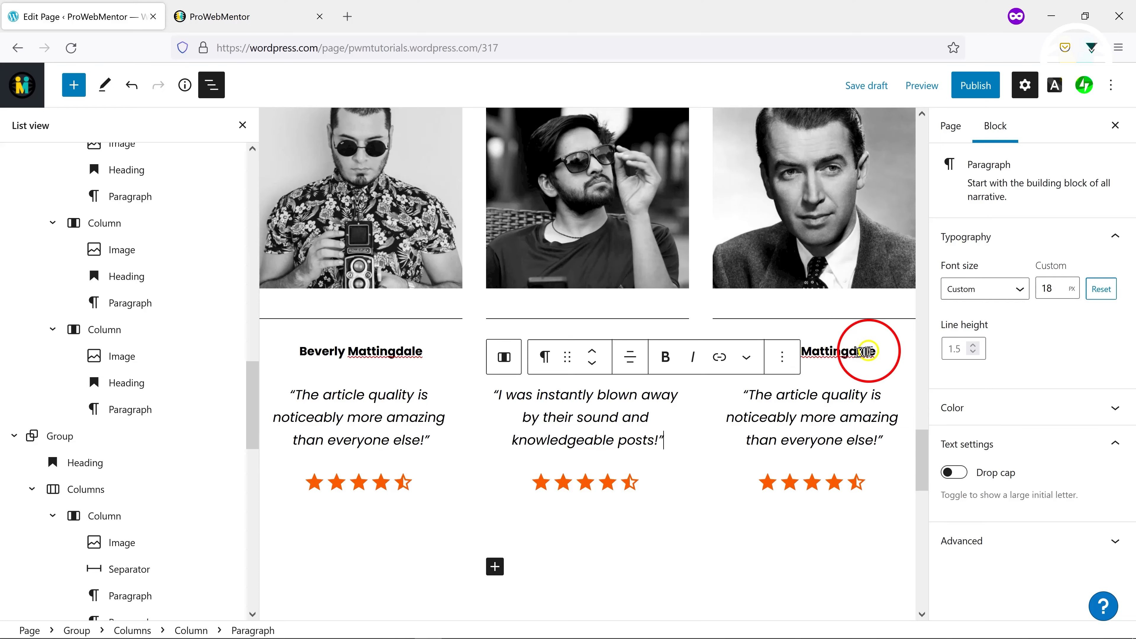
{"action": "left_click_drag", "start_coordinate": [875, 351], "coordinate": [749, 349]}
{"action": "key", "text": "ctrl+v"}
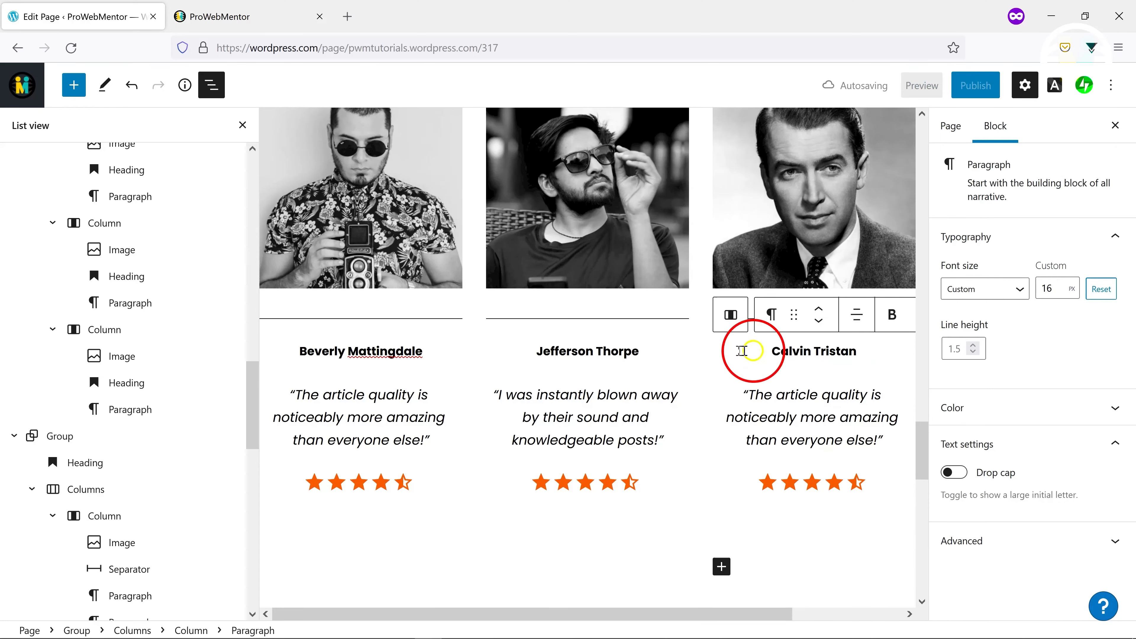
Replace the third column's quote with “Utterly impressive—nothing more needs to be said about these folks!” copied from the reference site
{"action": "left_click", "coordinate": [250, 16]}
{"action": "left_click_drag", "start_coordinate": [739, 304], "coordinate": [943, 349]}
{"action": "key", "text": "ctrl+c"}
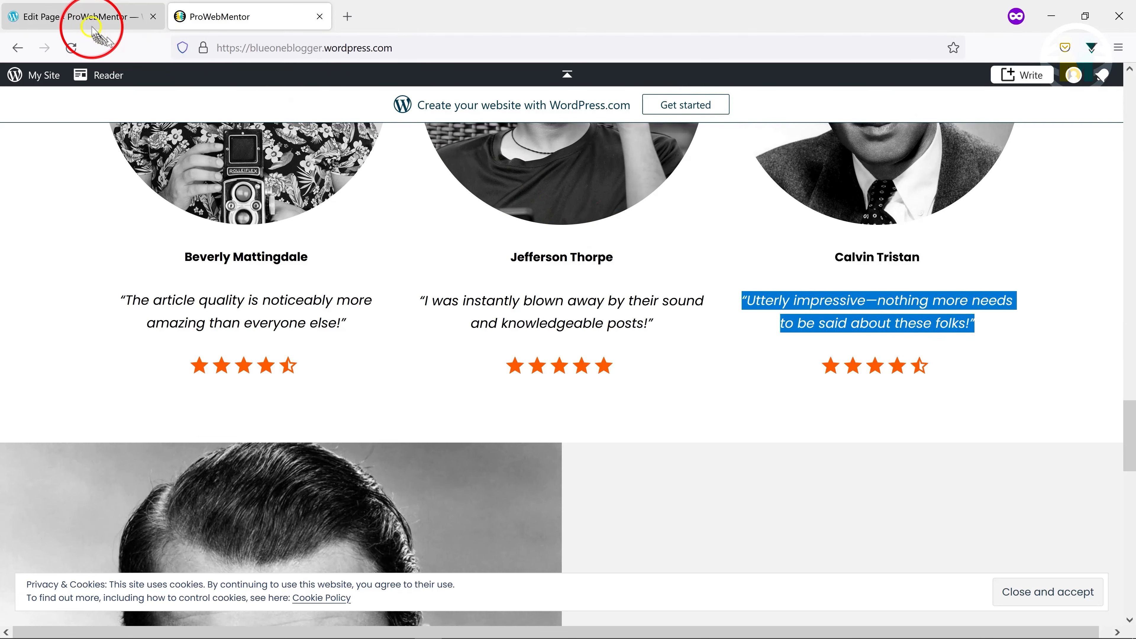
{"action": "left_click", "coordinate": [90, 17]}
{"action": "scroll", "coordinate": [735, 375], "scroll_direction": "up", "scroll_amount": 1}
{"action": "left_click_drag", "start_coordinate": [742, 437], "coordinate": [890, 490]}
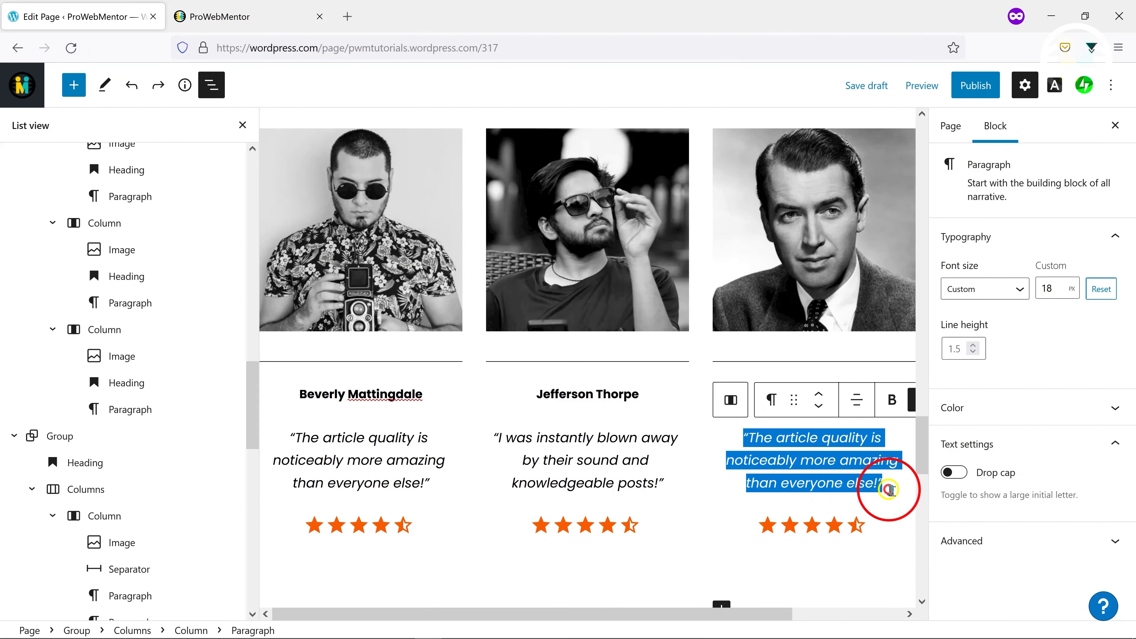
{"action": "key", "text": "ctrl+v"}
{"action": "scroll", "coordinate": [876, 483], "scroll_direction": "down", "scroll_amount": 1}
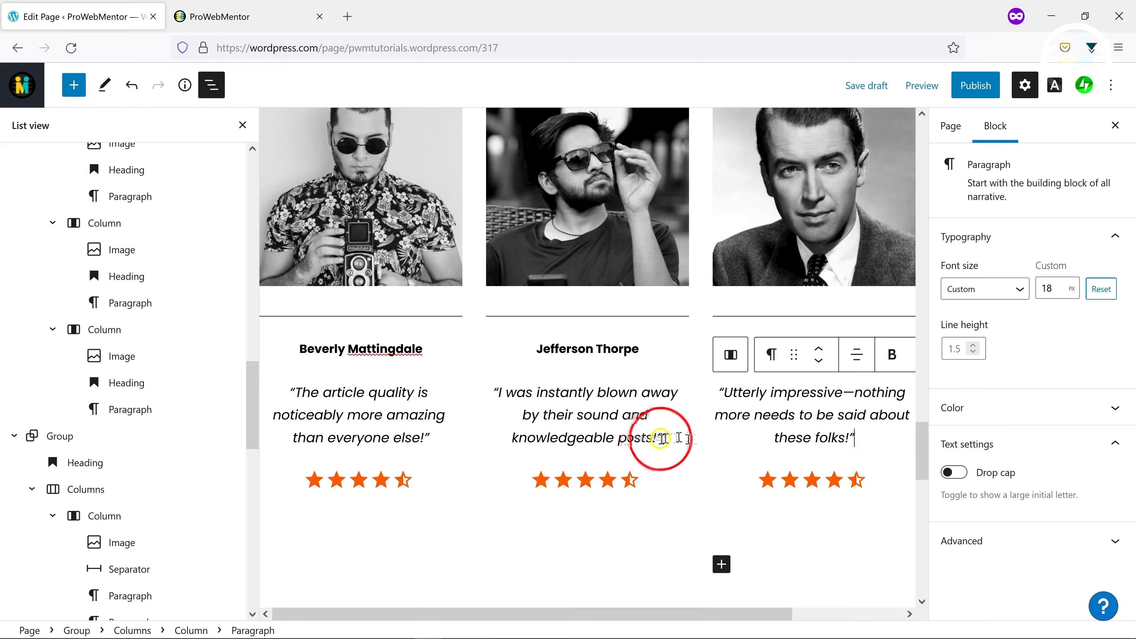
Delete the placeholder "About Me" Media & Text block and start an empty paragraph below the testimonials
{"action": "scroll", "coordinate": [547, 438], "scroll_direction": "down", "scroll_amount": 7}
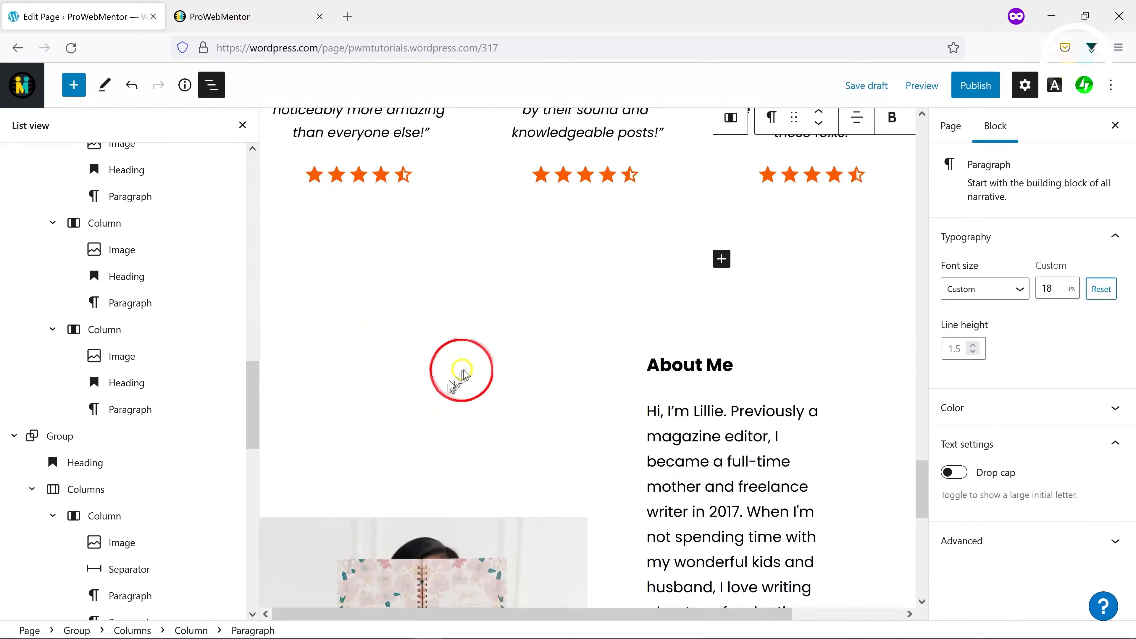
{"action": "left_click", "coordinate": [197, 20]}
{"action": "scroll", "coordinate": [403, 277], "scroll_direction": "down", "scroll_amount": 7}
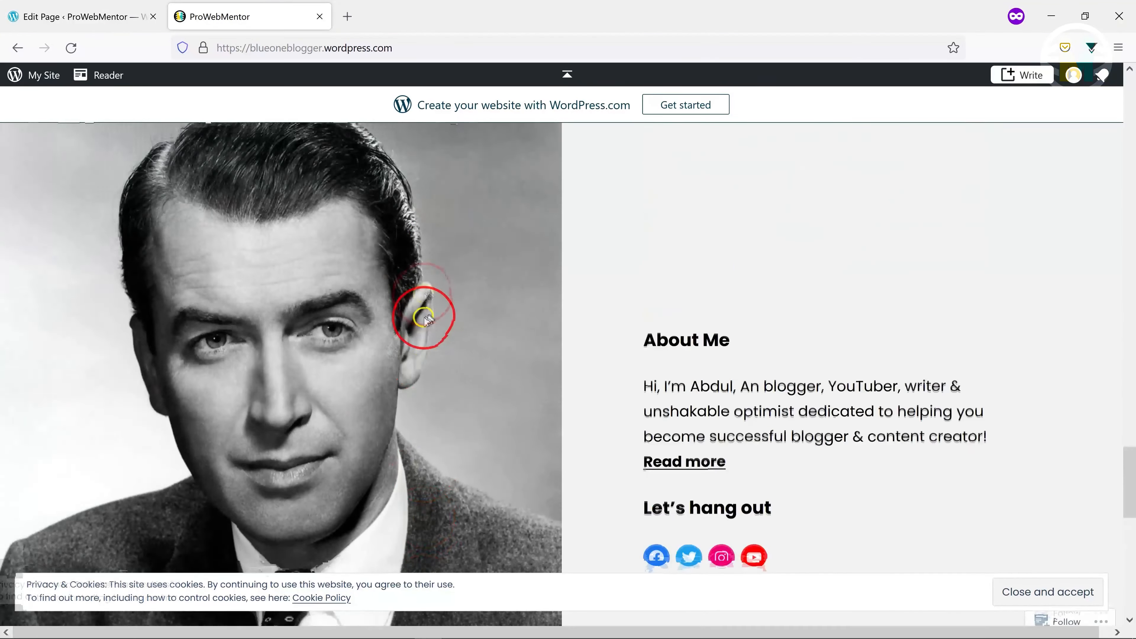
{"action": "left_click", "coordinate": [103, 18]}
{"action": "scroll", "coordinate": [536, 345], "scroll_direction": "down", "scroll_amount": 5}
{"action": "left_click", "coordinate": [475, 296]}
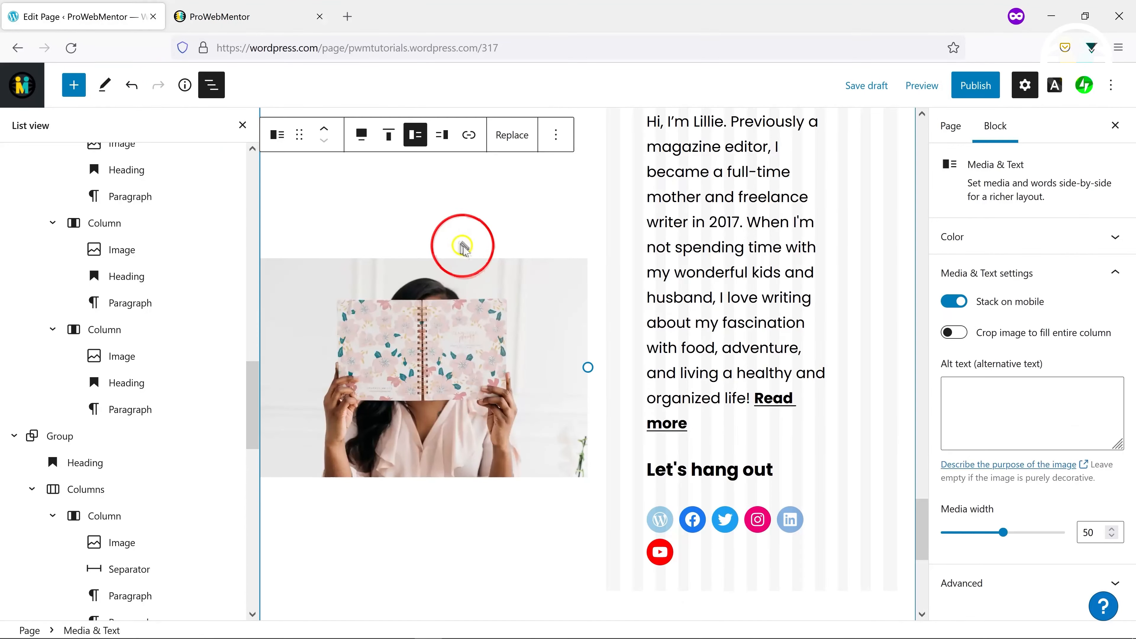
{"action": "scroll", "coordinate": [615, 381], "scroll_direction": "up", "scroll_amount": 4}
{"action": "left_click", "coordinate": [571, 249]}
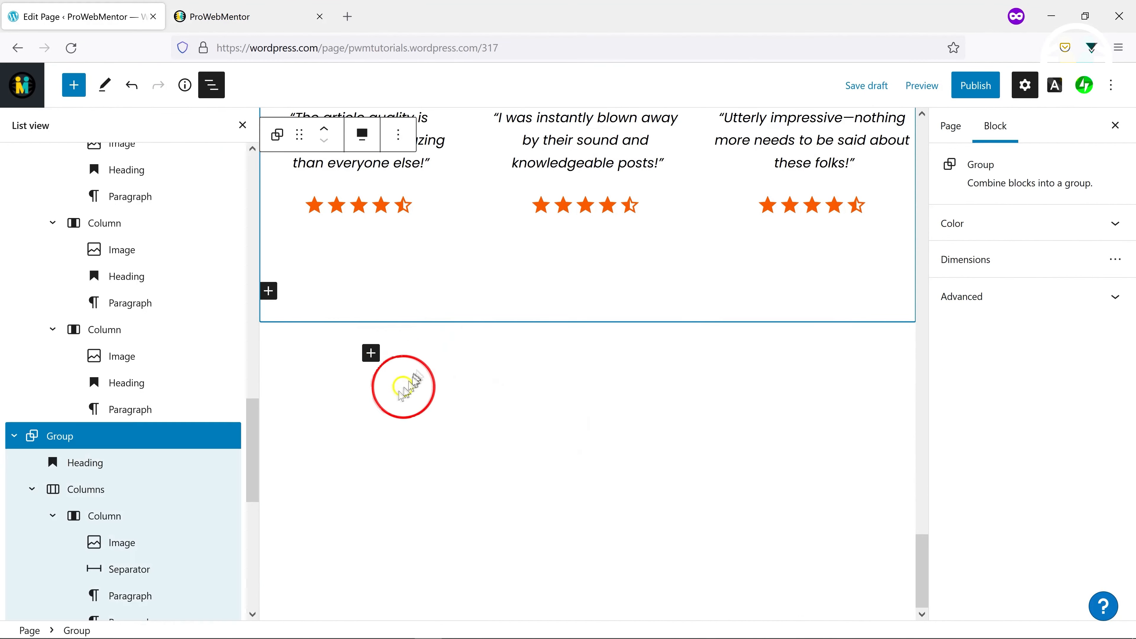
{"action": "left_click", "coordinate": [400, 381]}
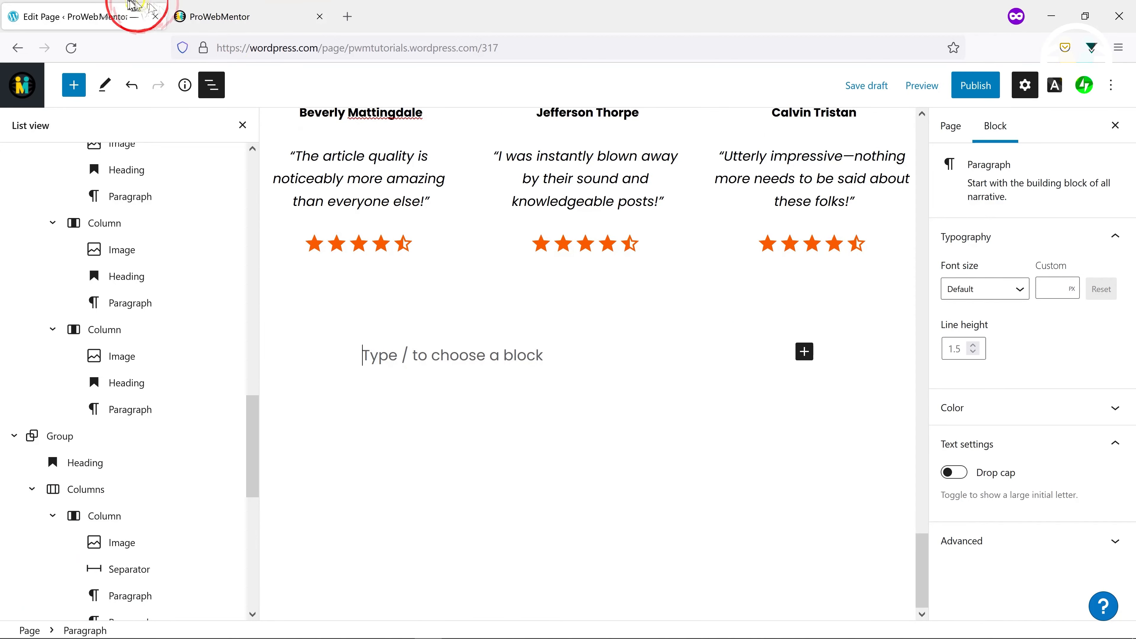
Open the site's pages list in a new browser tab and open the Blog page for editing
{"action": "left_click", "coordinate": [39, 90]}
{"action": "right_click", "coordinate": [63, 128]}
{"action": "left_click", "coordinate": [114, 78]}
{"action": "left_click", "coordinate": [246, 18]}
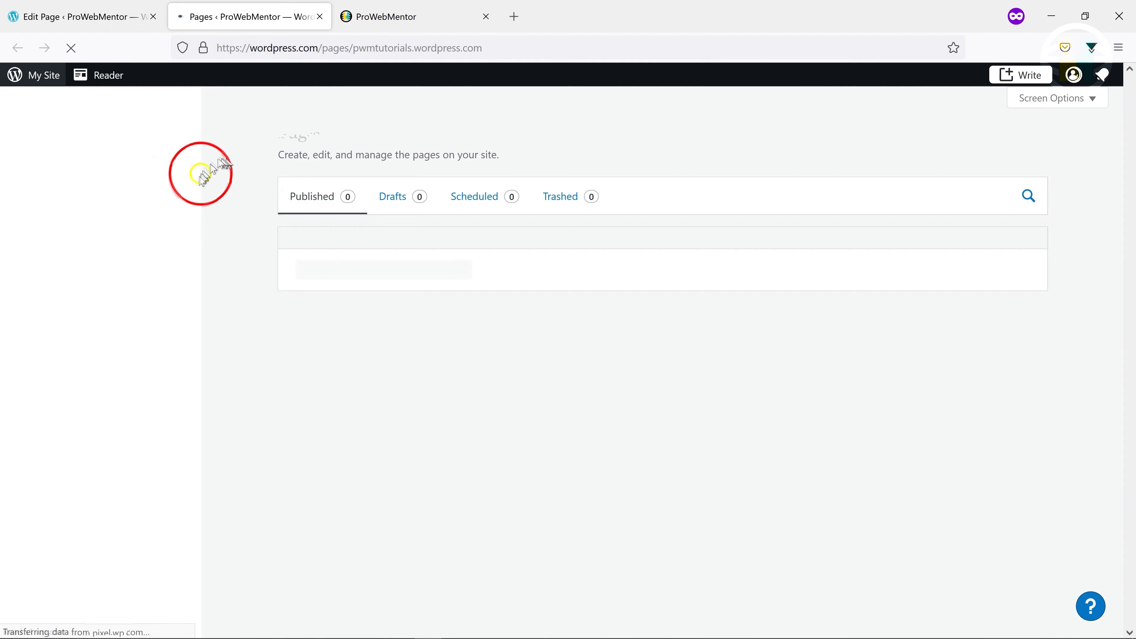
{"action": "left_click", "coordinate": [323, 468]}
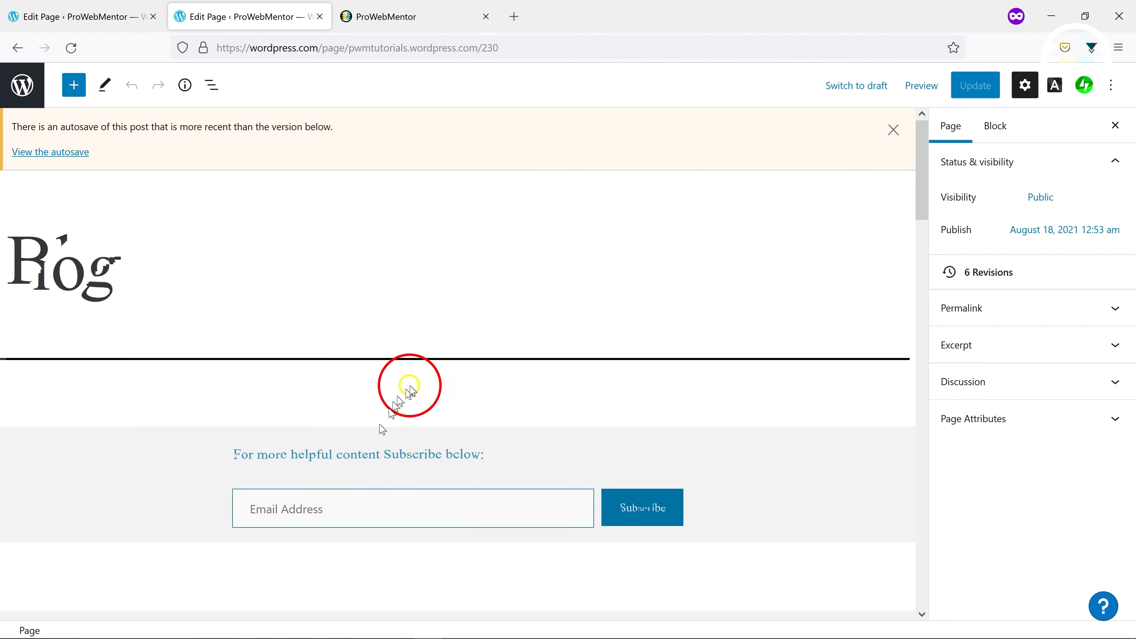
{"action": "scroll", "coordinate": [398, 396], "scroll_direction": "down", "scroll_amount": 10}
{"action": "scroll", "coordinate": [393, 398], "scroll_direction": "down", "scroll_amount": 2}
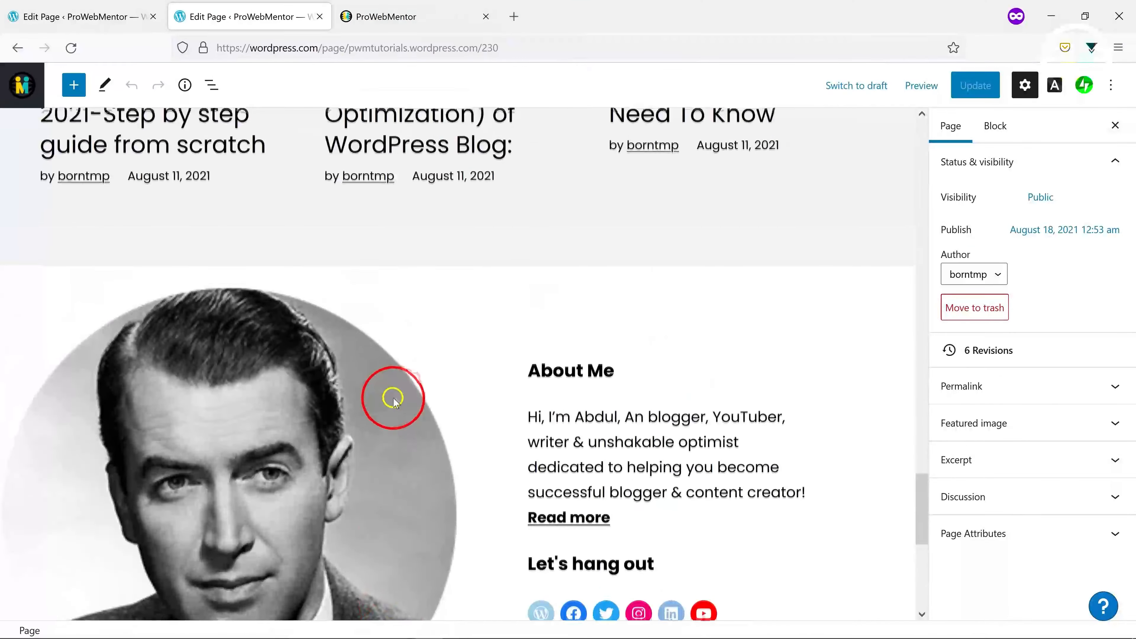
Copy the "About Me" Media & Text block from the Blog page
{"action": "left_click", "coordinate": [211, 85]}
{"action": "scroll", "coordinate": [360, 281], "scroll_direction": "down", "scroll_amount": 2}
{"action": "scroll", "coordinate": [129, 369], "scroll_direction": "down", "scroll_amount": 5}
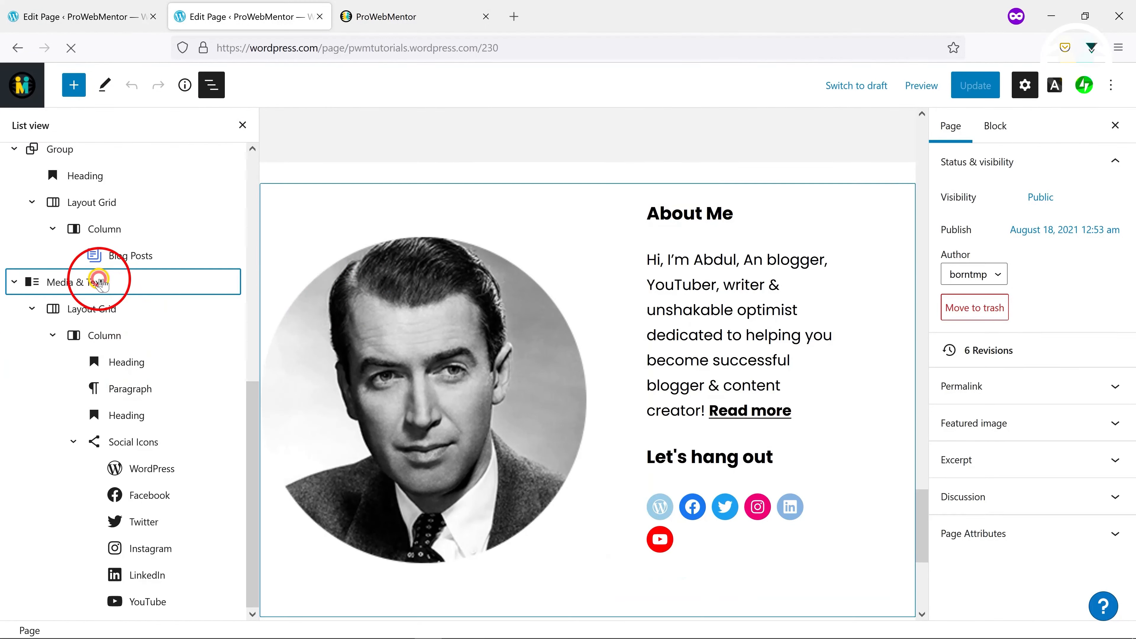
{"action": "left_click", "coordinate": [191, 283]}
{"action": "left_click", "coordinate": [556, 156]}
{"action": "left_click", "coordinate": [564, 233]}
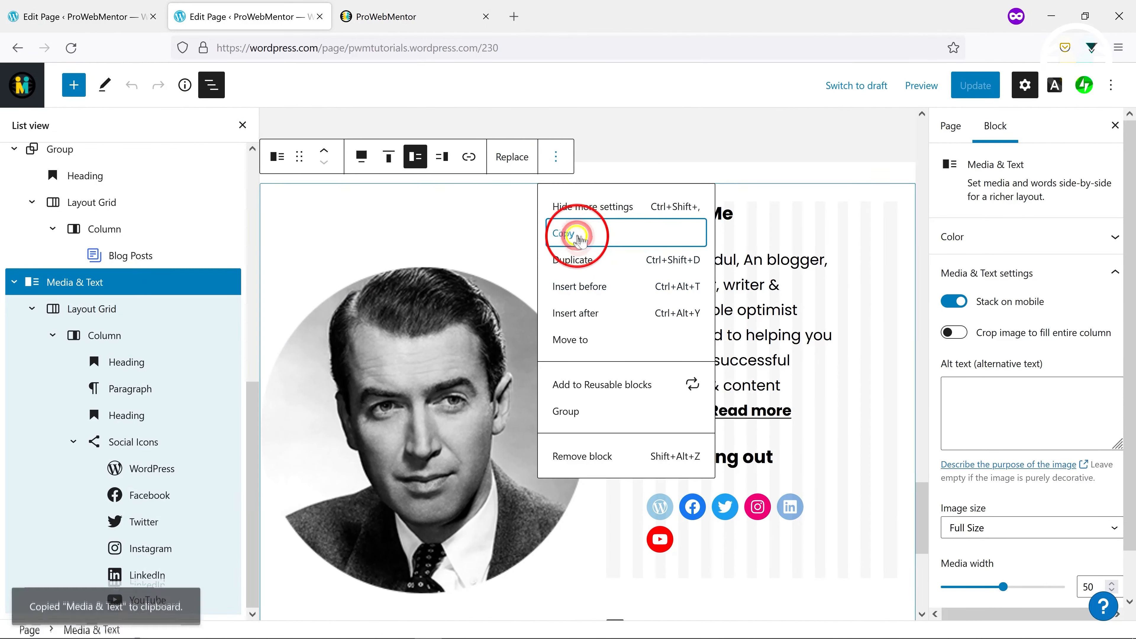
Close the Blog page's tab and paste the copied Media & Text block below the testimonials on the draft page
{"action": "left_click", "coordinate": [322, 16]}
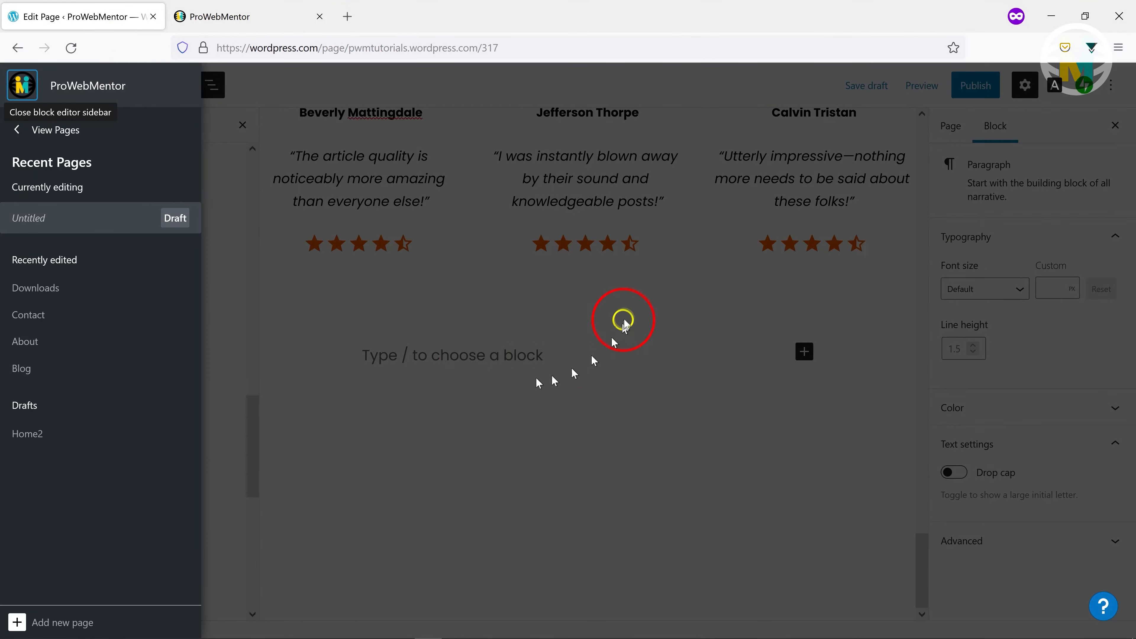
{"action": "left_click", "coordinate": [430, 373]}
{"action": "key", "text": "ctrl+v"}
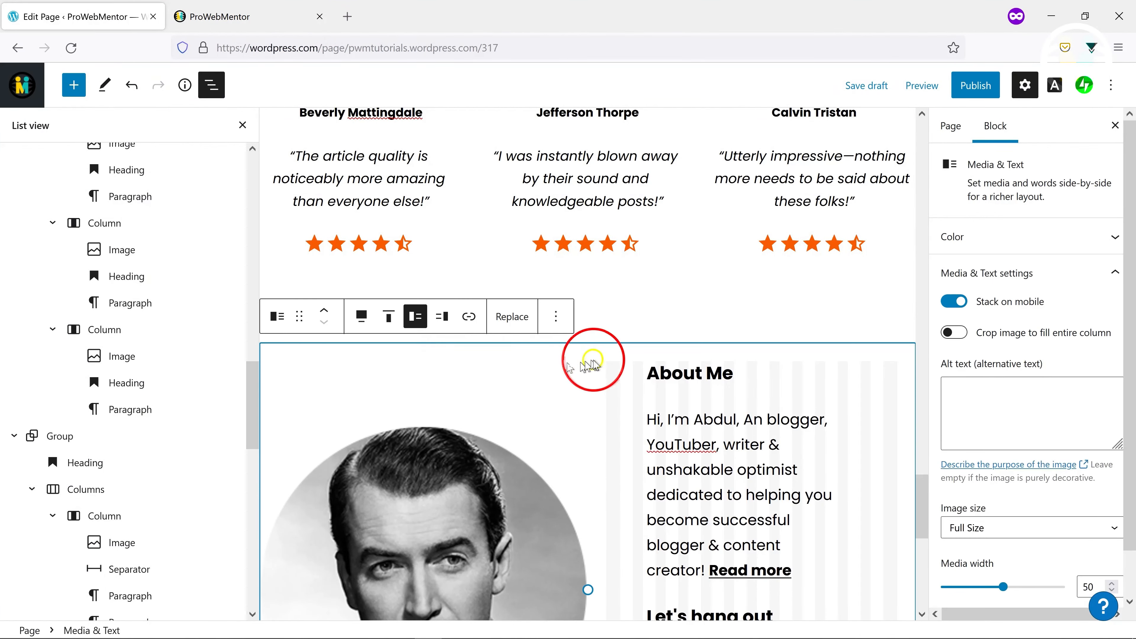
{"action": "scroll", "coordinate": [590, 367], "scroll_direction": "up", "scroll_amount": 10}
{"action": "scroll", "coordinate": [594, 383], "scroll_direction": "down", "scroll_amount": 10}
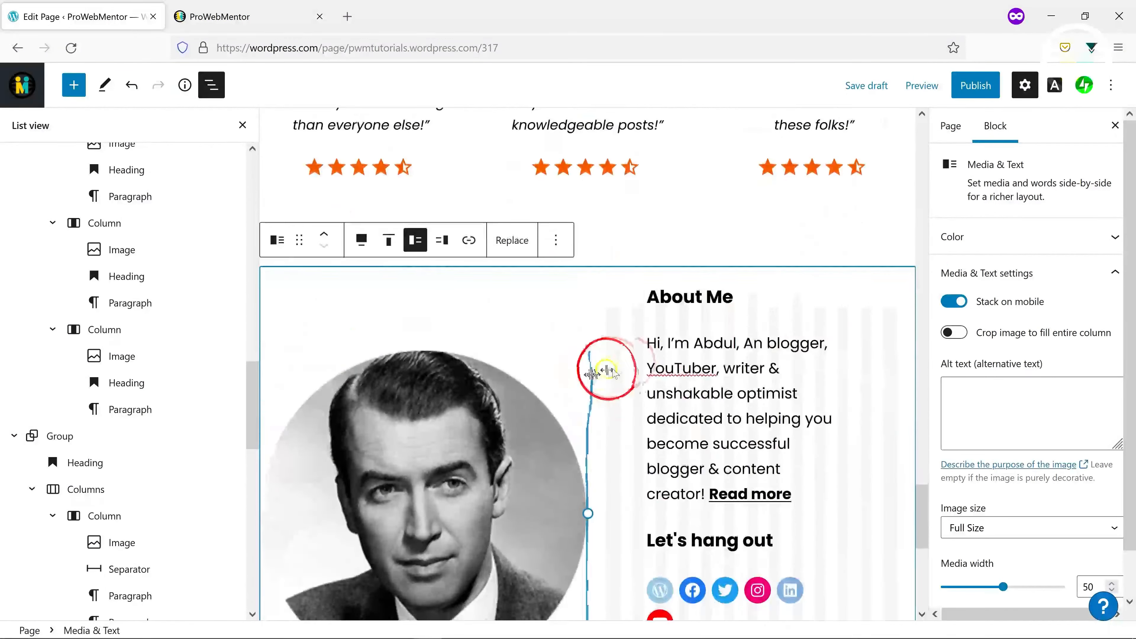
Set the About Me Media & Text block's background to the custom colour f2f2f2
{"action": "scroll", "coordinate": [112, 425], "scroll_direction": "down", "scroll_amount": 9}
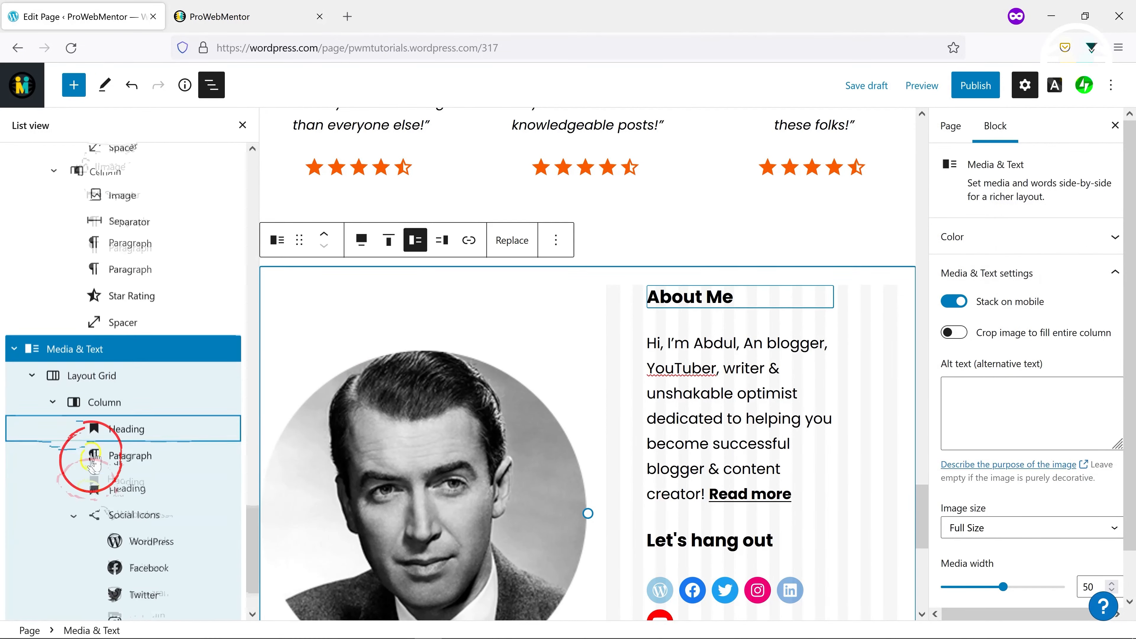
{"action": "scroll", "coordinate": [1052, 456], "scroll_direction": "down", "scroll_amount": 2}
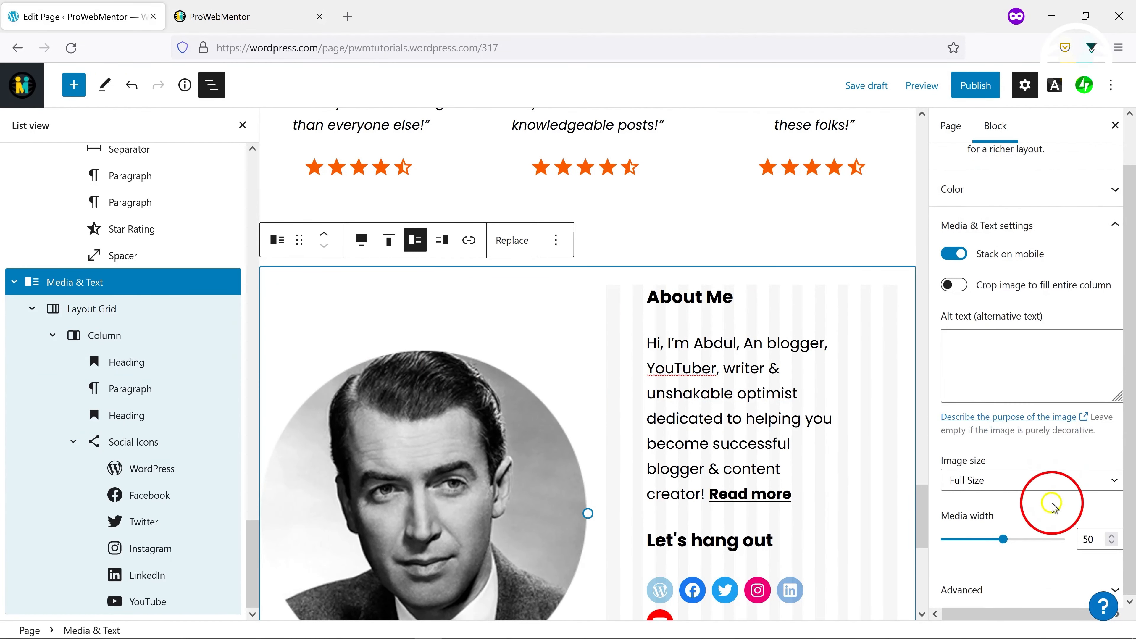
{"action": "scroll", "coordinate": [1048, 500], "scroll_direction": "up", "scroll_amount": 2}
{"action": "left_click", "coordinate": [1007, 243]}
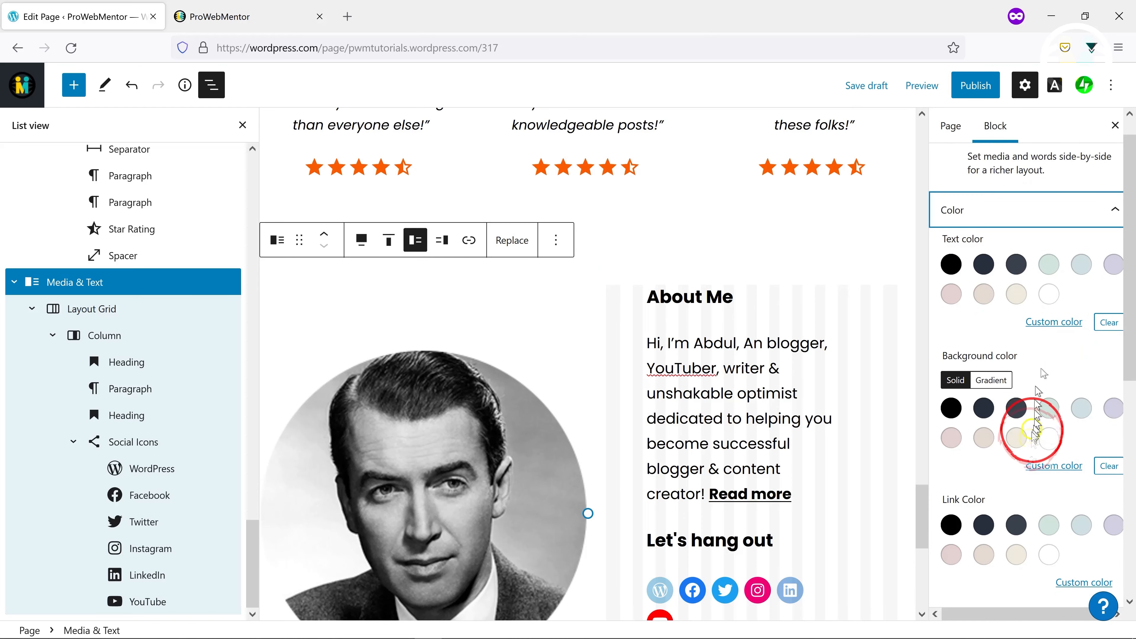
{"action": "left_click", "coordinate": [1037, 465]}
{"action": "left_click_drag", "start_coordinate": [944, 418], "coordinate": [743, 434]}
{"action": "type", "text": "f2f2f"}
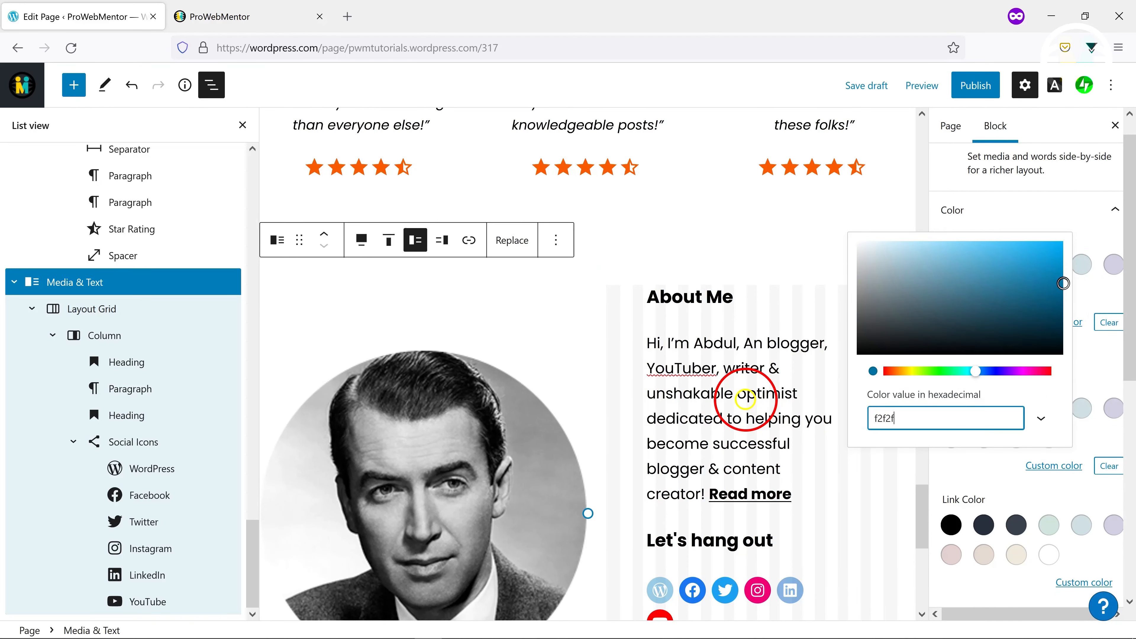
{"action": "type", "text": "2"}
{"action": "left_click", "coordinate": [951, 507]}
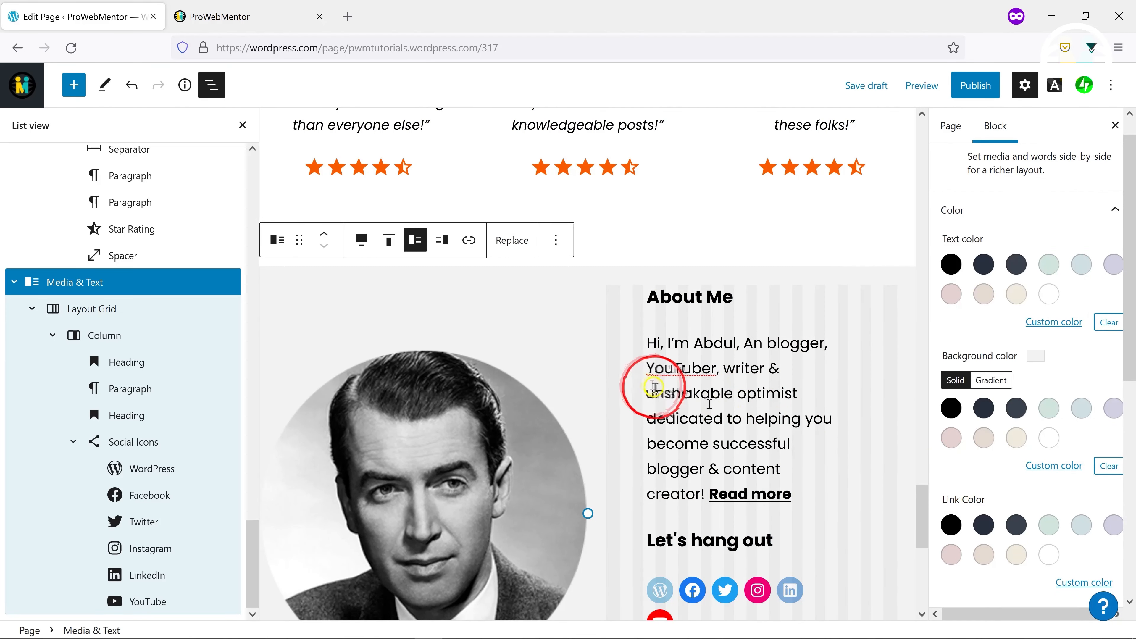
Replace the About Me section's circular portrait with the square version from the media library
{"action": "scroll", "coordinate": [563, 370], "scroll_direction": "down", "scroll_amount": 8}
{"action": "left_click", "coordinate": [242, 125]}
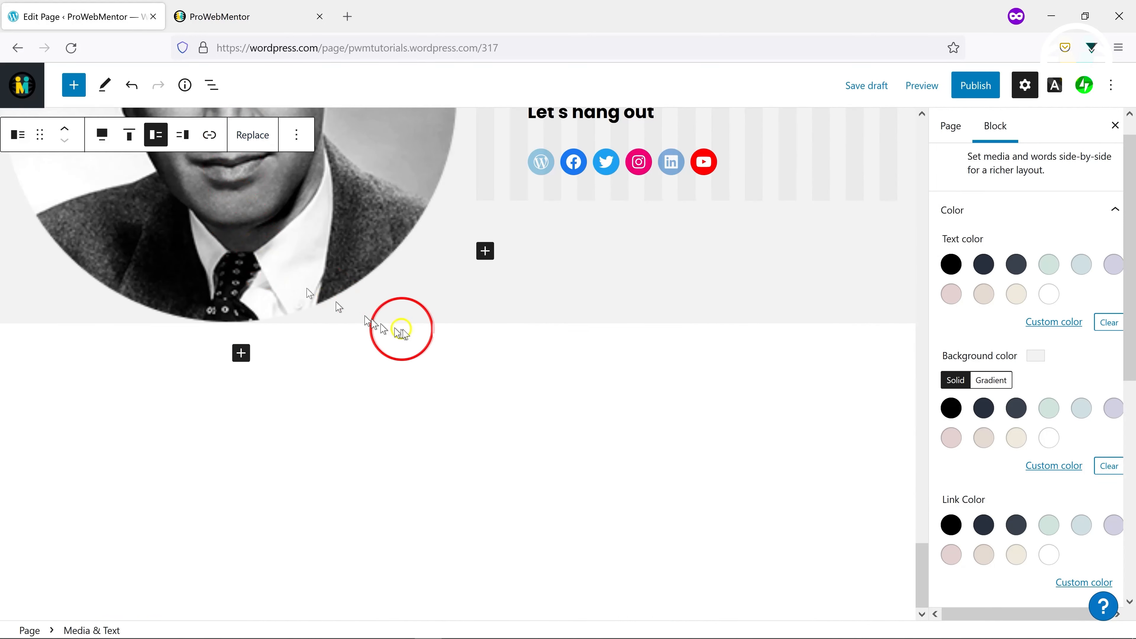
{"action": "scroll", "coordinate": [393, 325], "scroll_direction": "up", "scroll_amount": 6}
{"action": "left_click", "coordinate": [292, 234]}
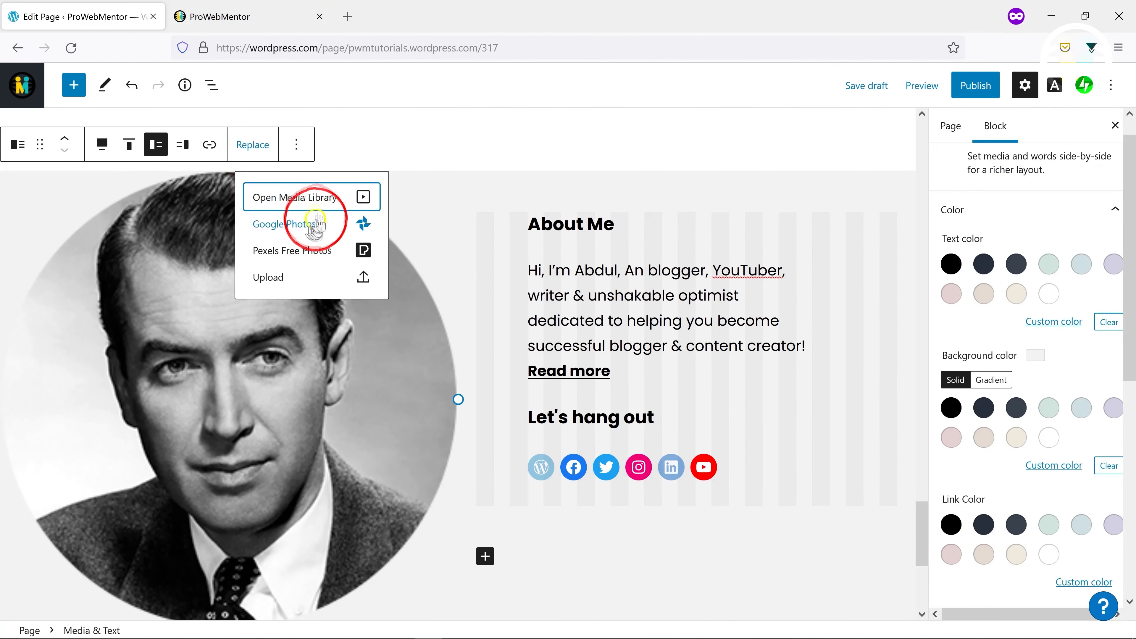
{"action": "left_click", "coordinate": [288, 196]}
{"action": "left_click", "coordinate": [339, 277]}
{"action": "left_click", "coordinate": [938, 587]}
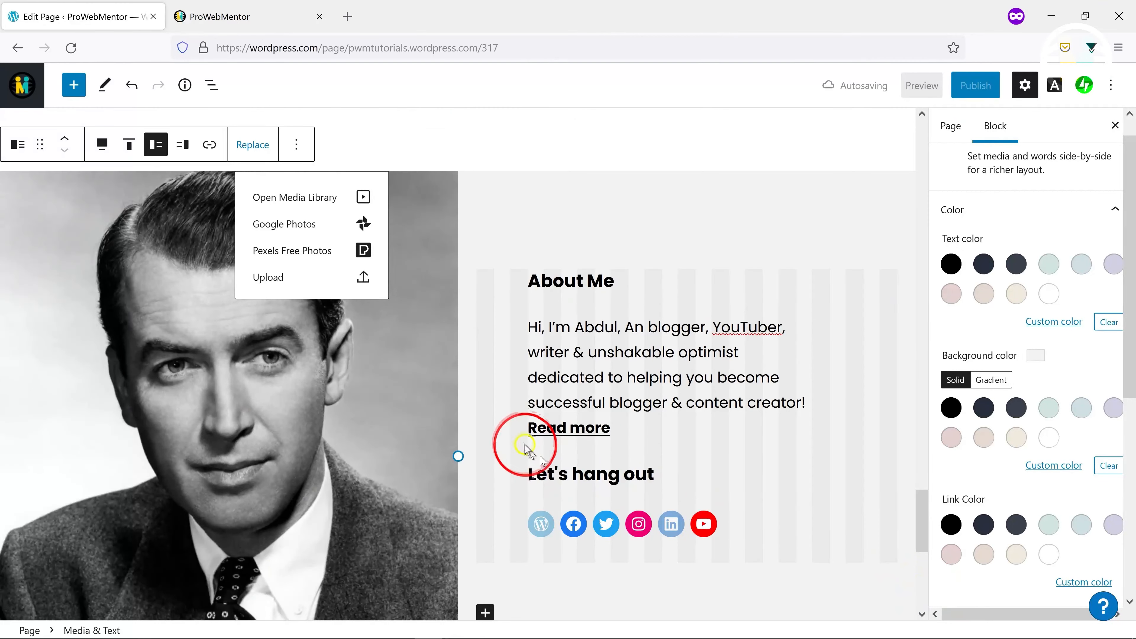
Start an empty paragraph below the About Me section and examine the company logo strip on the reference site
{"action": "scroll", "coordinate": [492, 380], "scroll_direction": "down", "scroll_amount": 8}
{"action": "left_click", "coordinate": [400, 405]}
{"action": "left_click", "coordinate": [235, 18]}
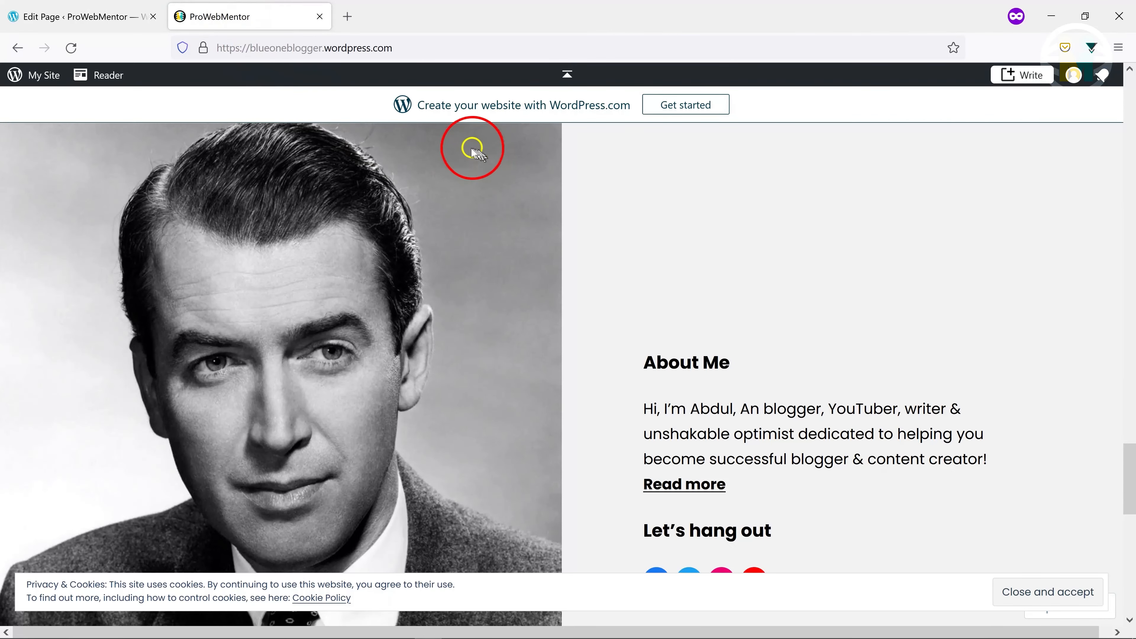
{"action": "scroll", "coordinate": [473, 150], "scroll_direction": "down", "scroll_amount": 12}
{"action": "left_click_drag", "start_coordinate": [137, 234], "coordinate": [847, 286]}
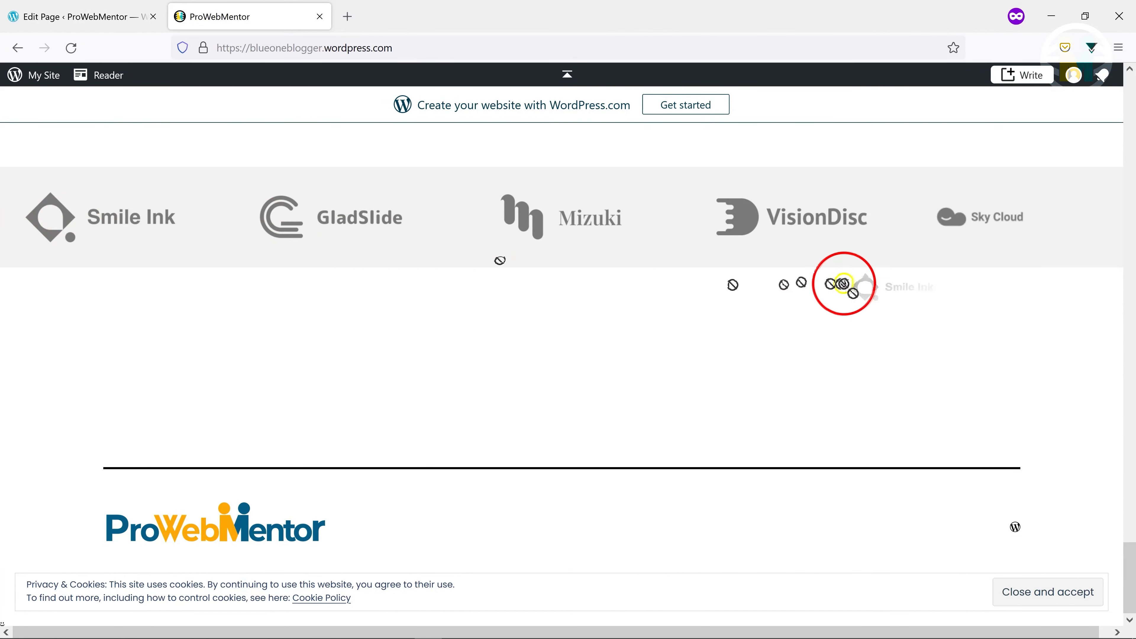
Return to the draft page and insert the Podcast Quote and Logos block pattern below the About Me section
{"action": "left_click", "coordinate": [99, 18]}
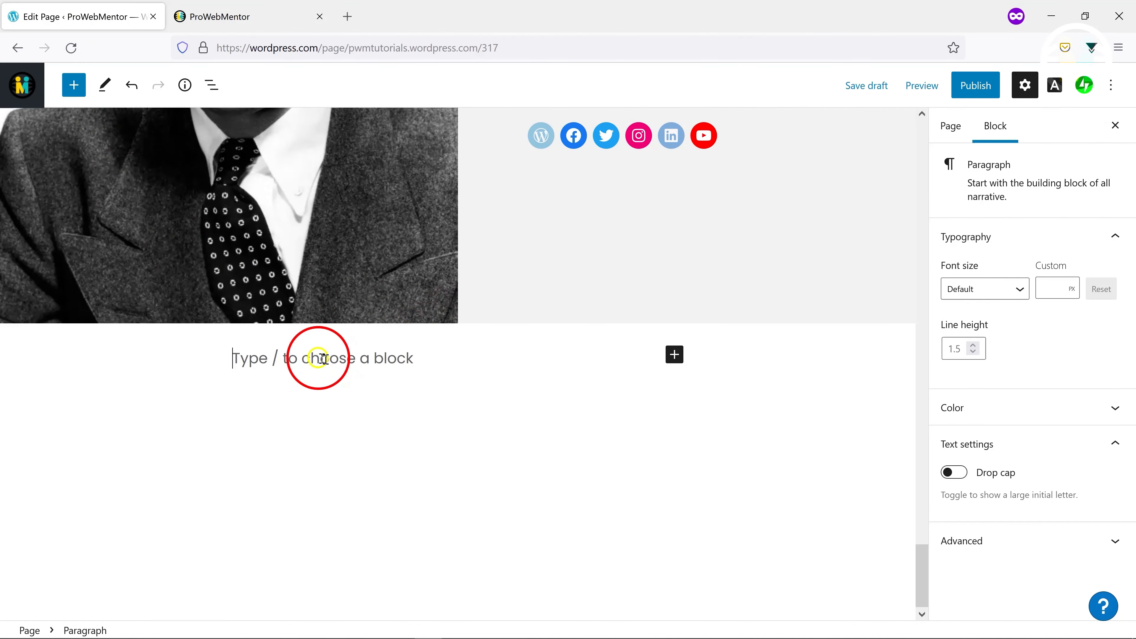
{"action": "left_click", "coordinate": [674, 356]}
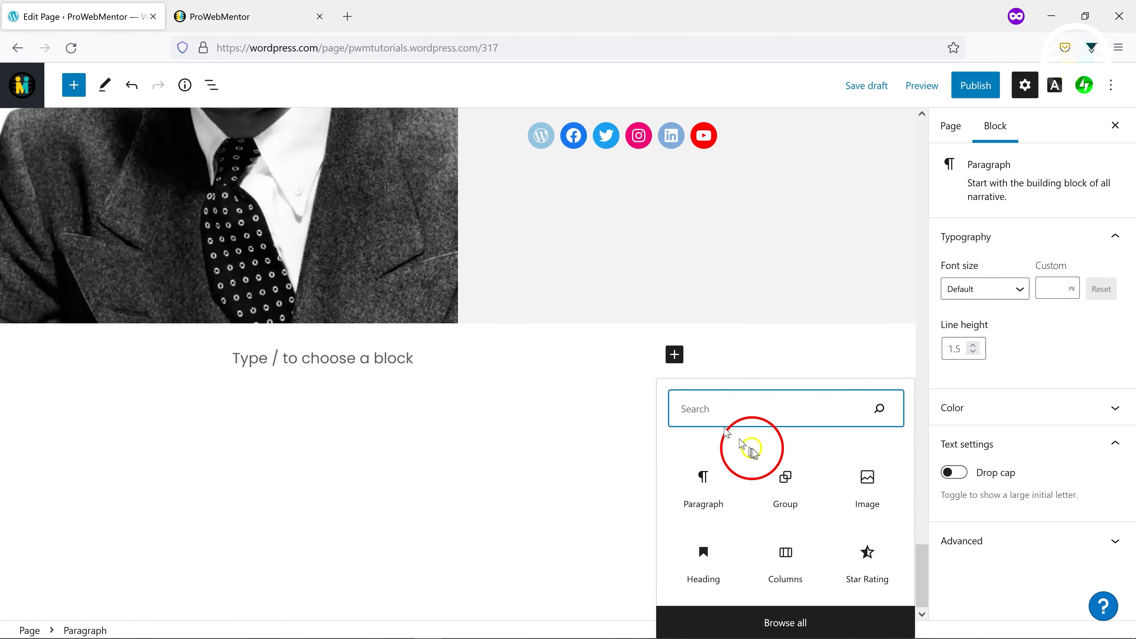
{"action": "left_click", "coordinate": [761, 623]}
{"action": "left_click", "coordinate": [148, 185]}
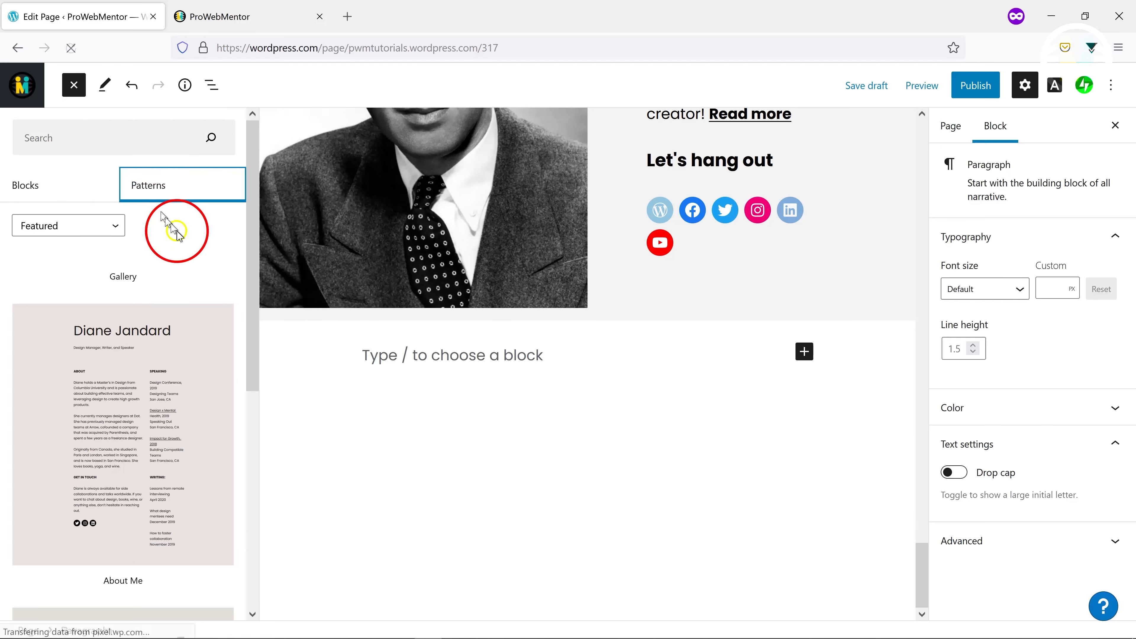
{"action": "left_click_drag", "start_coordinate": [57, 226], "coordinate": [38, 546]}
{"action": "scroll", "coordinate": [123, 448], "scroll_direction": "down", "scroll_amount": 8}
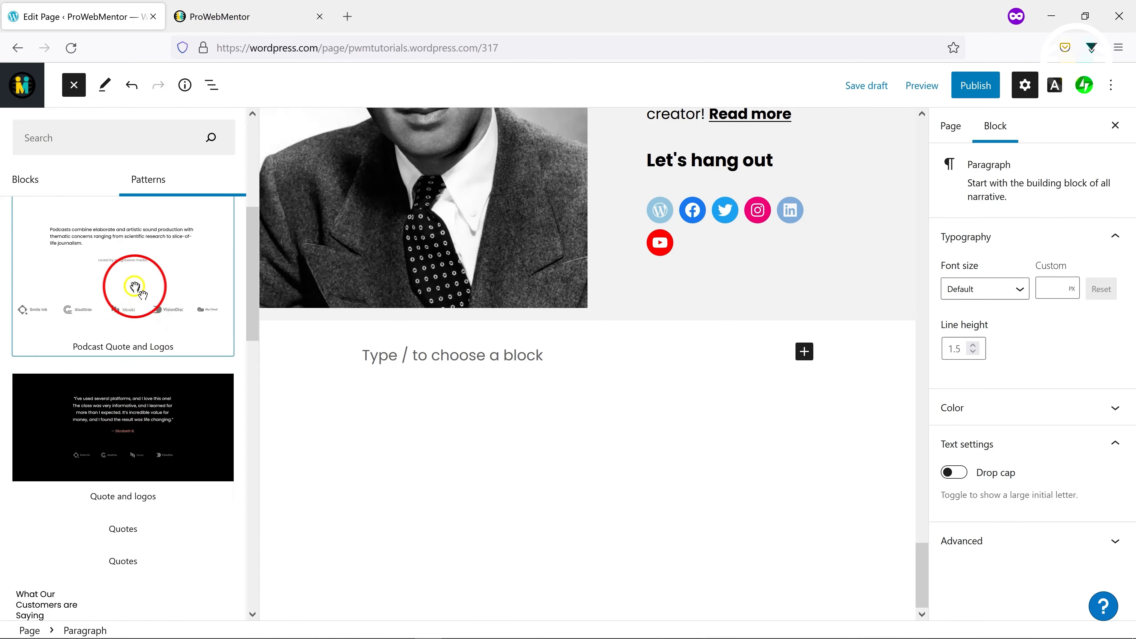
{"action": "left_click", "coordinate": [139, 289]}
Remove the Layout Grid containing the podcast quote from the inserted pattern's group, keeping the logos
{"action": "left_click", "coordinate": [212, 85]}
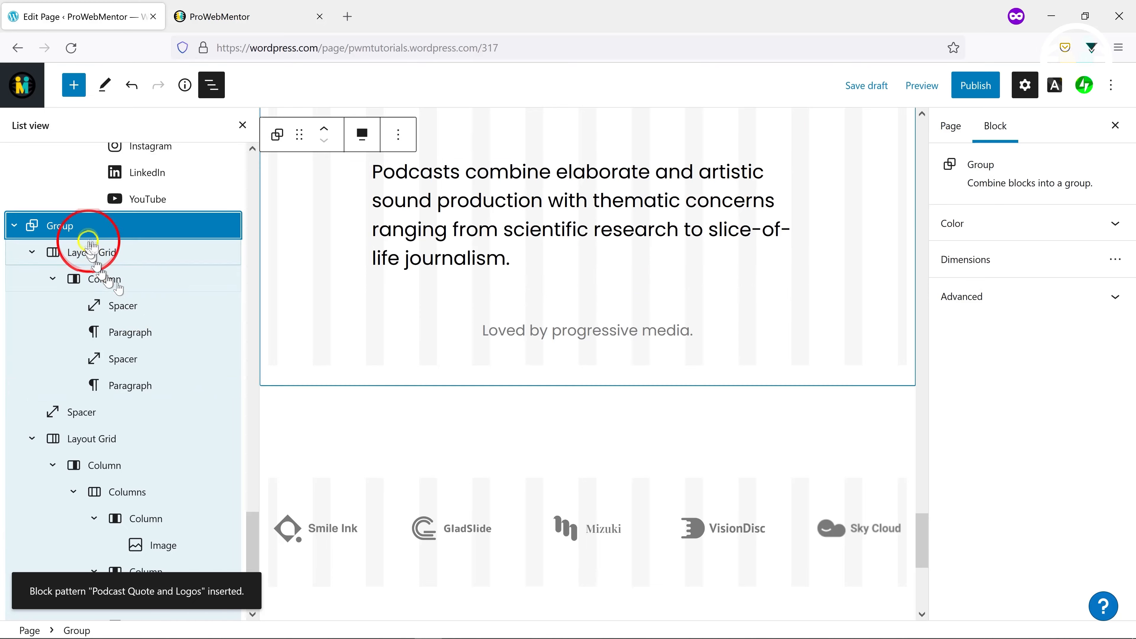
{"action": "left_click", "coordinate": [106, 258]}
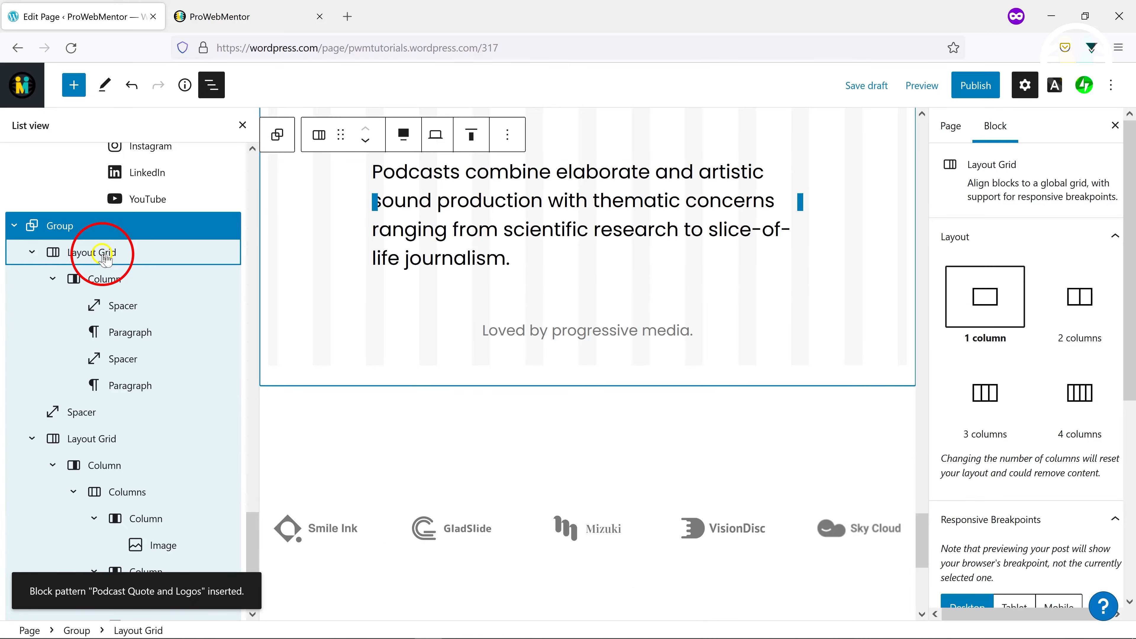
{"action": "left_click", "coordinate": [506, 135]}
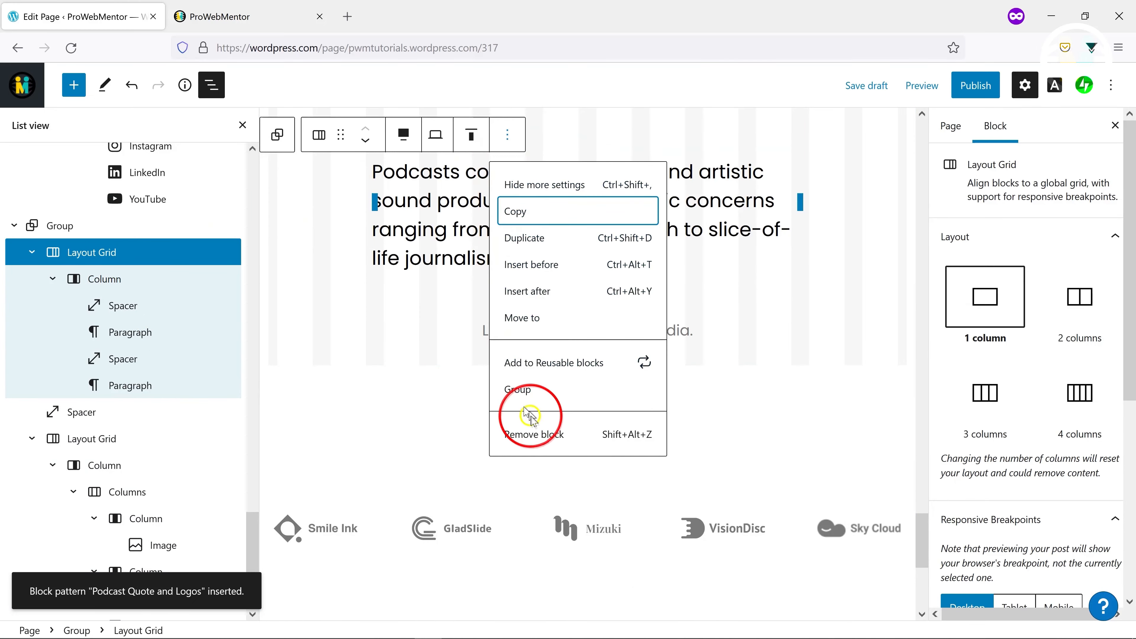
{"action": "left_click", "coordinate": [534, 434]}
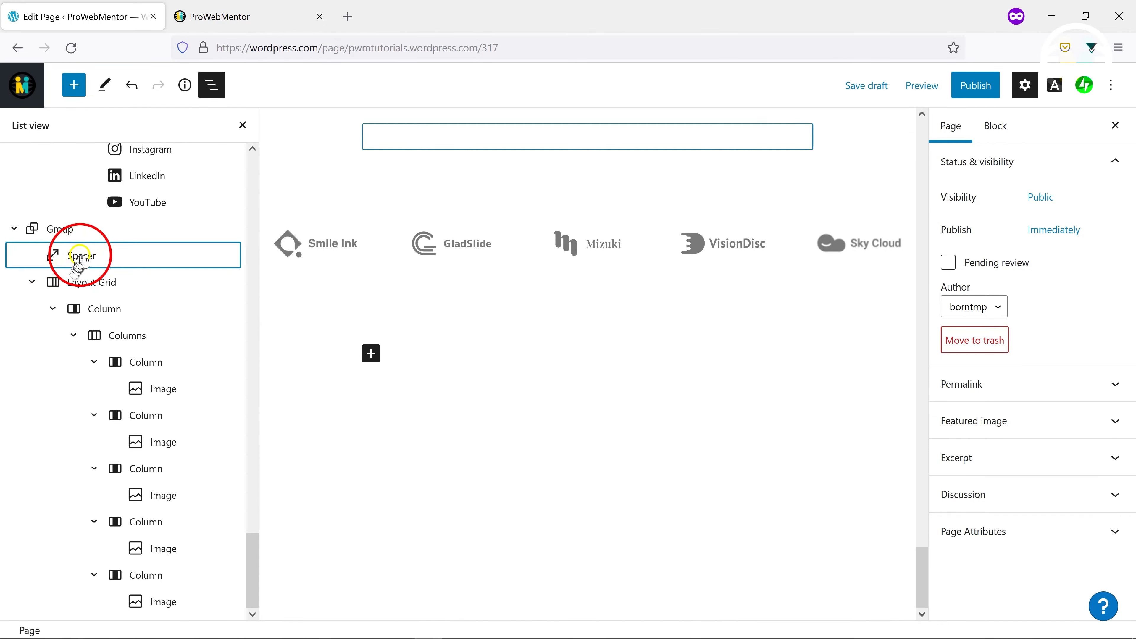
Set the background of the Layout Grid column holding the company logos to the custom colour f2f2f2 and close the block list
{"action": "left_click", "coordinate": [81, 281]}
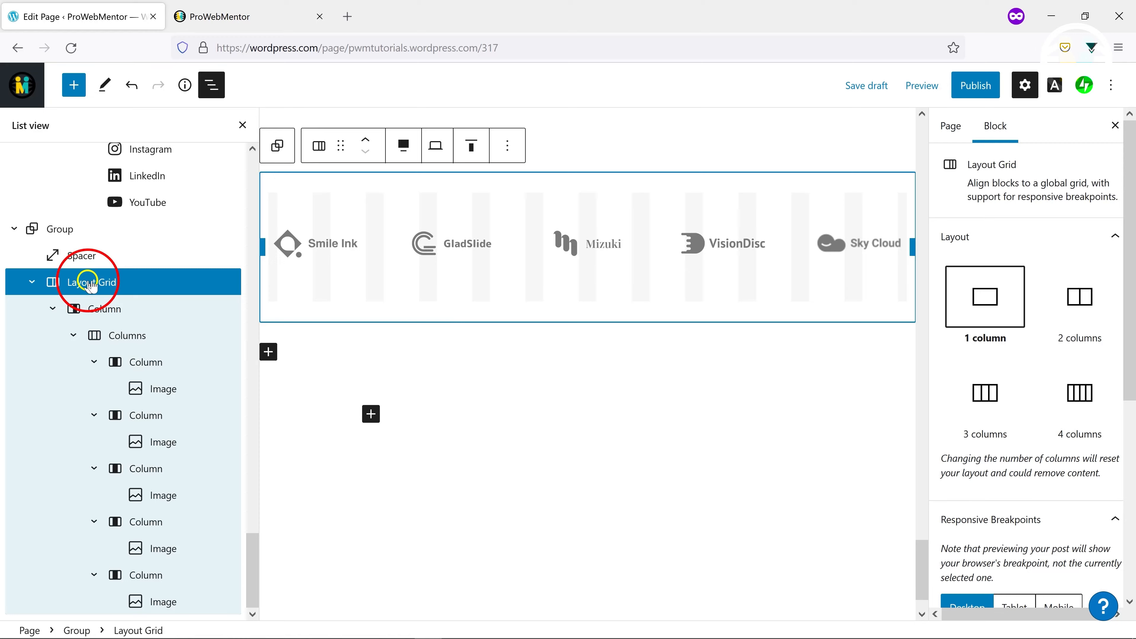
{"action": "left_click", "coordinate": [92, 311]}
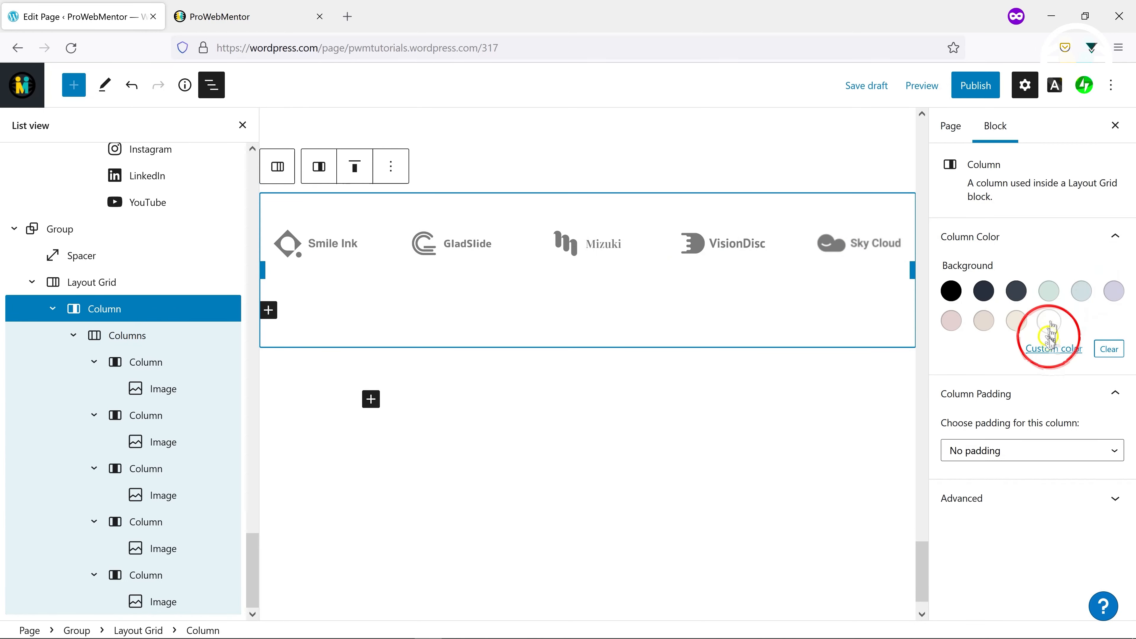
{"action": "left_click", "coordinate": [1044, 348]}
{"action": "left_click_drag", "start_coordinate": [931, 552], "coordinate": [784, 554]}
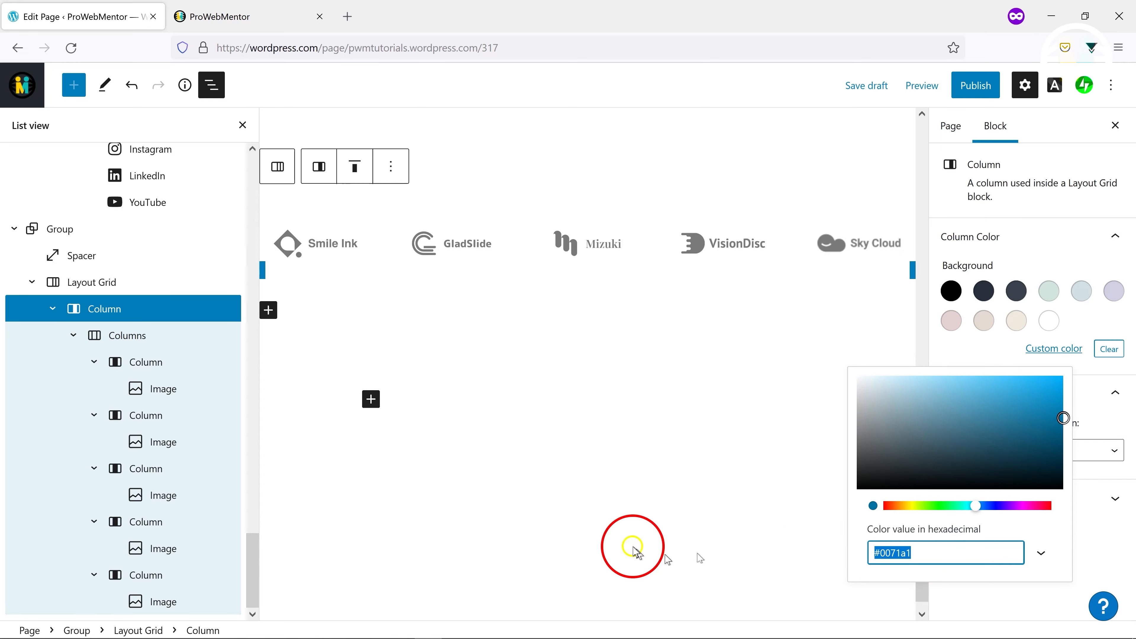
{"action": "type", "text": "f2f2f2"}
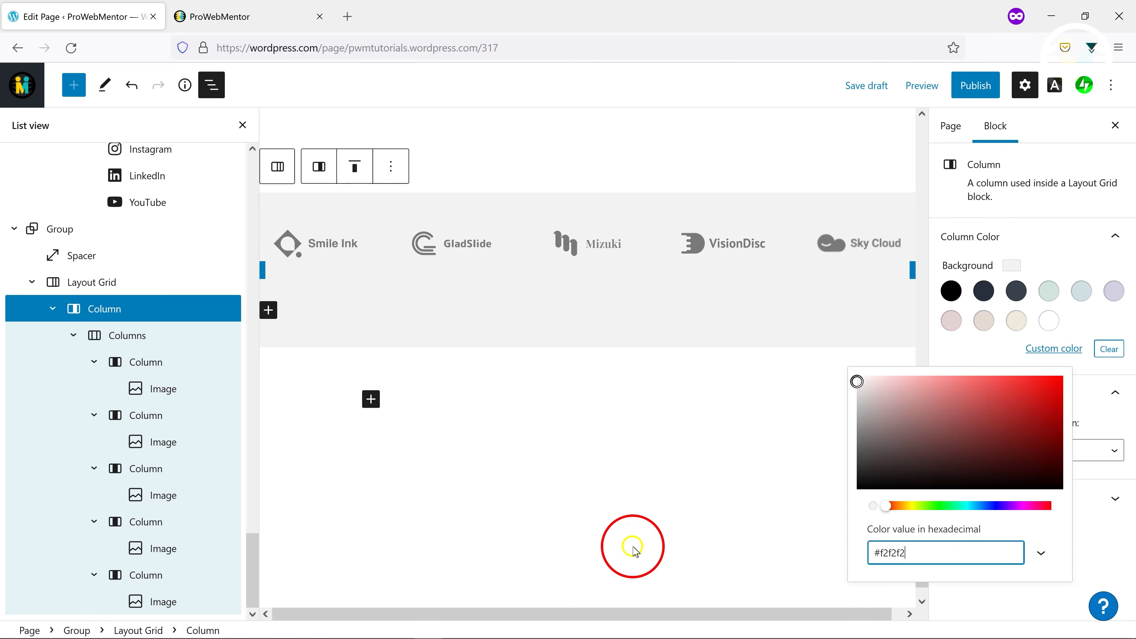
{"action": "left_click", "coordinate": [788, 365]}
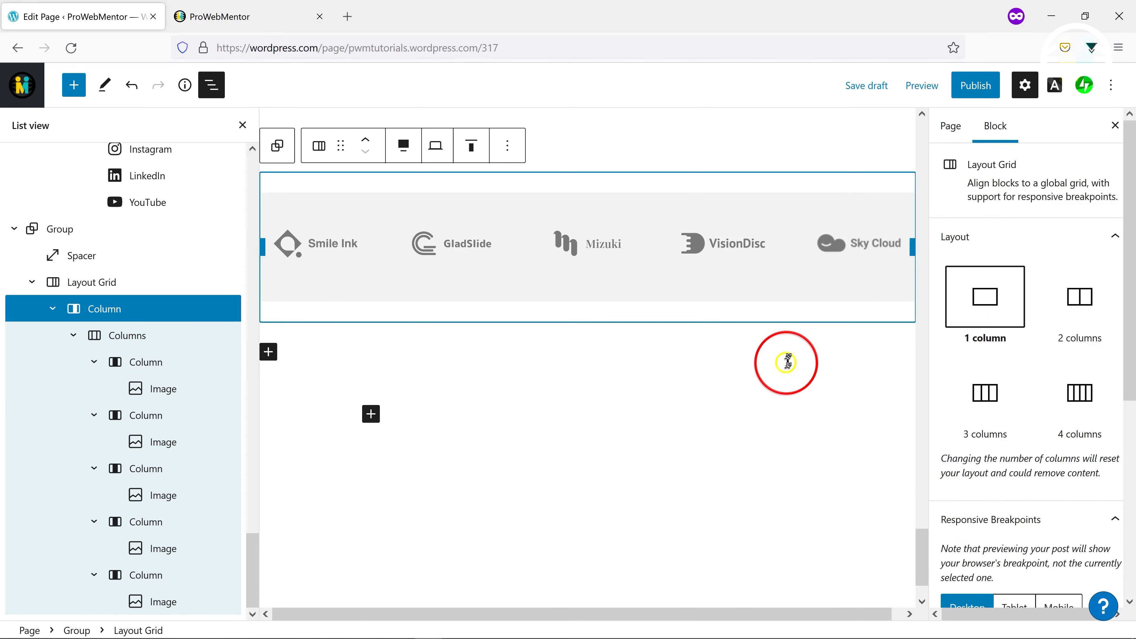
{"action": "scroll", "coordinate": [778, 408], "scroll_direction": "up", "scroll_amount": 5}
{"action": "scroll", "coordinate": [766, 412], "scroll_direction": "down", "scroll_amount": 5}
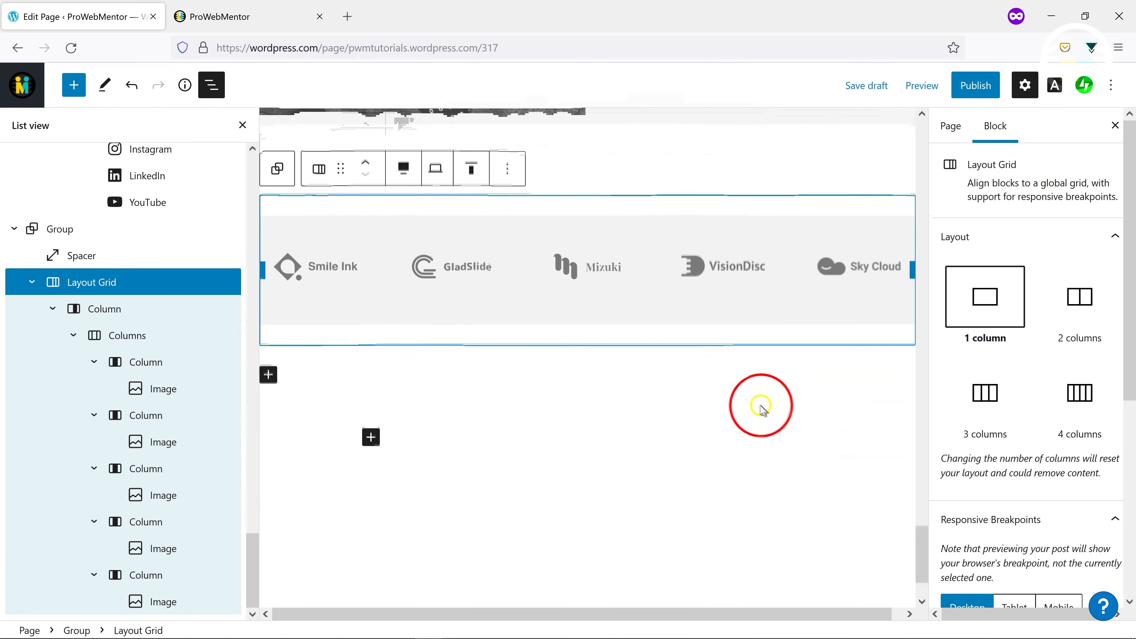
{"action": "left_click", "coordinate": [241, 126]}
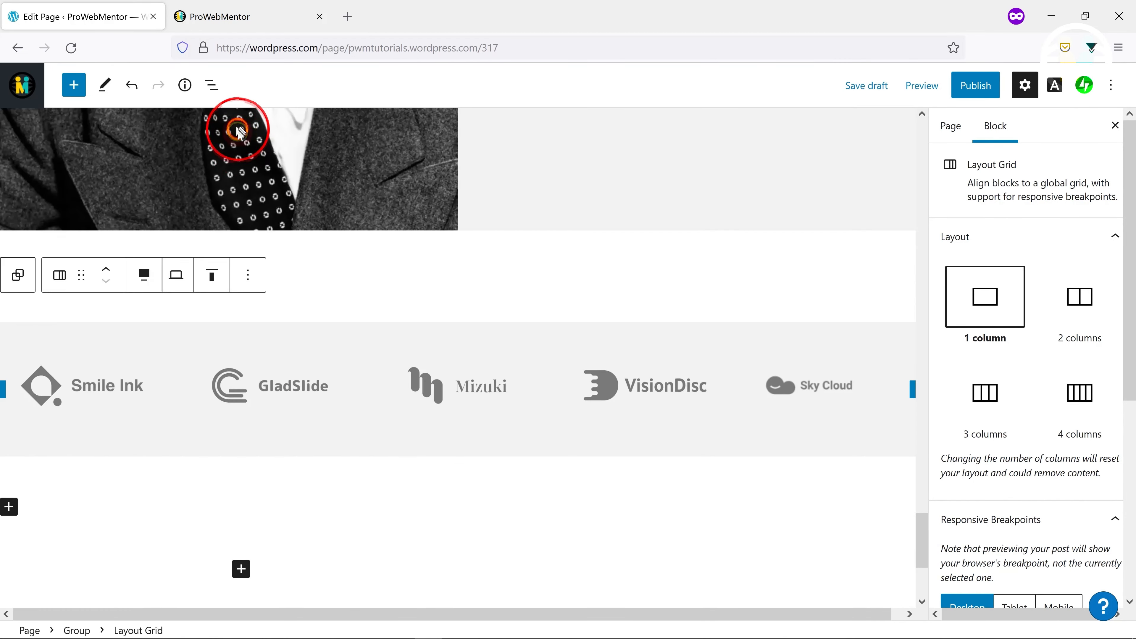
Preview the draft page at desktop size and review its sections down to the logo strip
{"action": "left_click", "coordinate": [918, 90]}
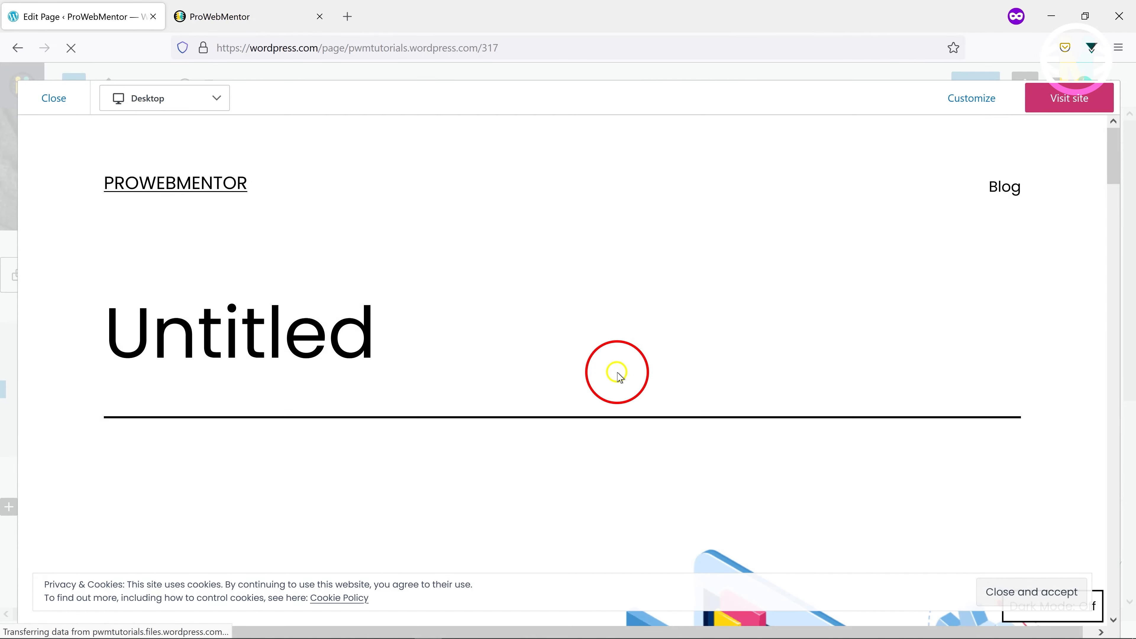
{"action": "scroll", "coordinate": [616, 380], "scroll_direction": "down", "scroll_amount": 5}
{"action": "scroll", "coordinate": [617, 391], "scroll_direction": "down", "scroll_amount": 10}
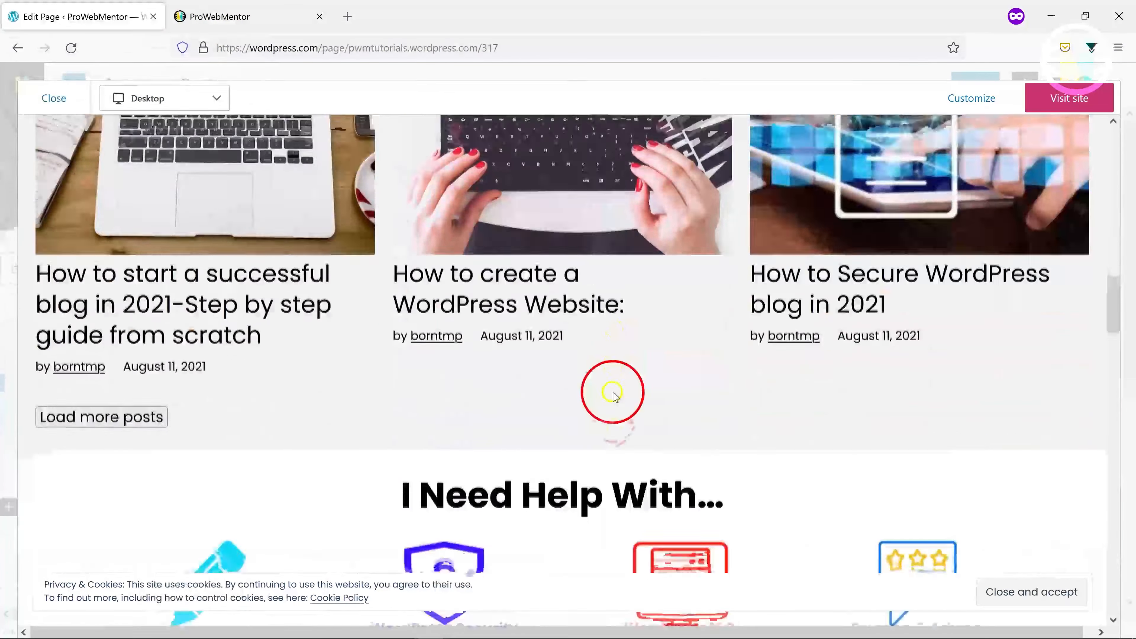
{"action": "scroll", "coordinate": [616, 383], "scroll_direction": "down", "scroll_amount": 10}
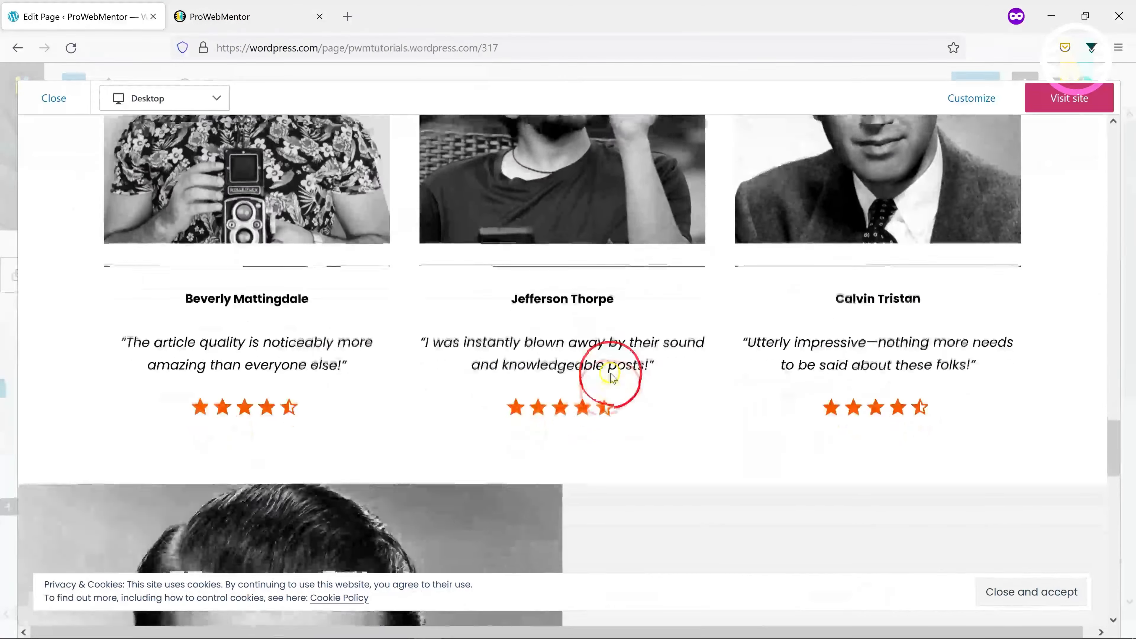
{"action": "scroll", "coordinate": [610, 385], "scroll_direction": "down", "scroll_amount": 8}
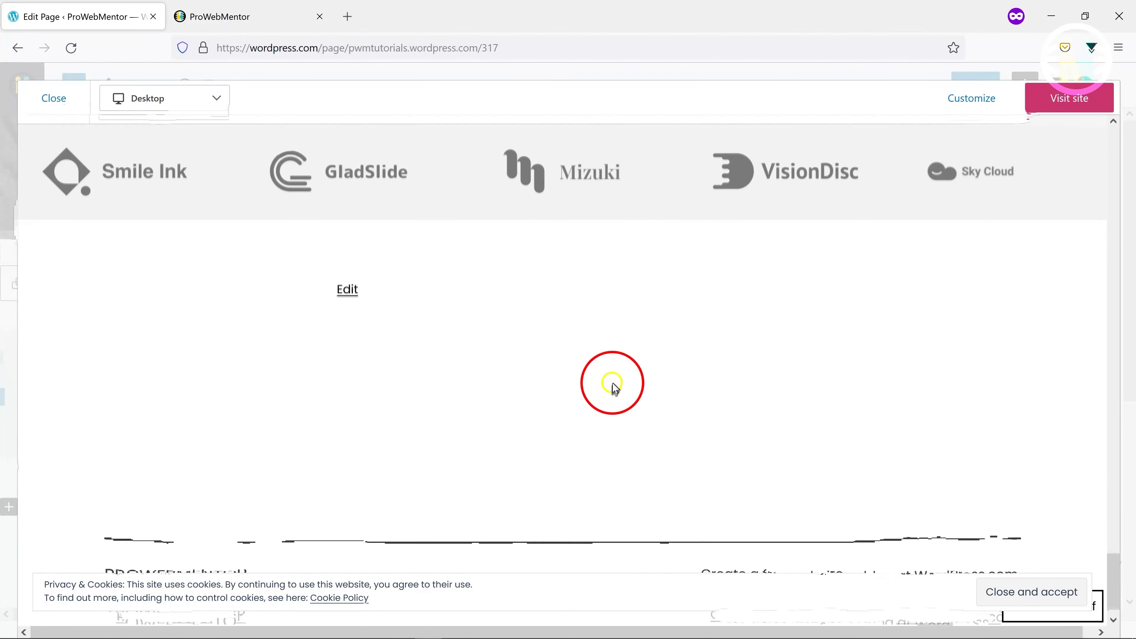
{"action": "scroll", "coordinate": [611, 371], "scroll_direction": "up", "scroll_amount": 13}
{"action": "scroll", "coordinate": [616, 357], "scroll_direction": "up", "scroll_amount": 8}
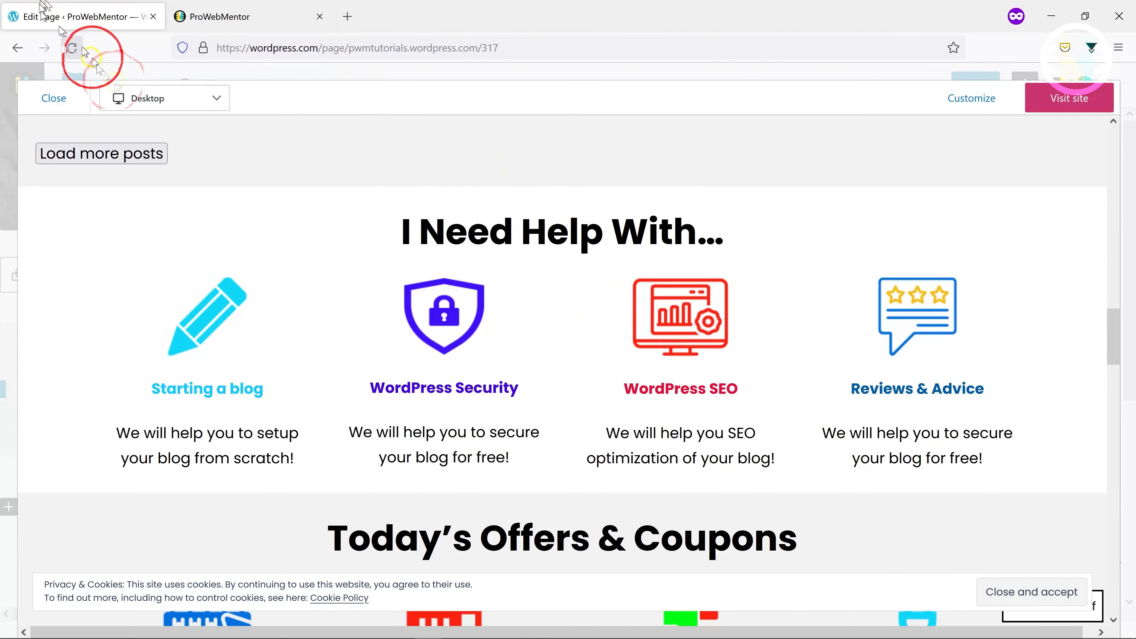
Switch the preview to tablet size and check the page layout through the About Me section and logo strip
{"action": "left_click", "coordinate": [145, 95]}
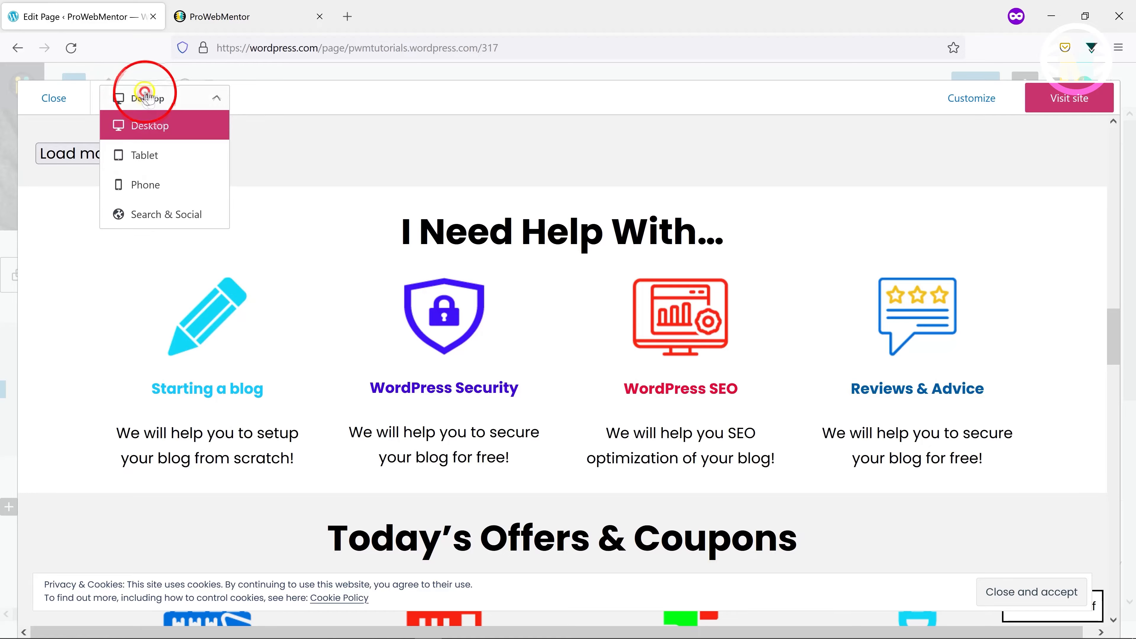
{"action": "left_click", "coordinate": [172, 163]}
{"action": "scroll", "coordinate": [609, 329], "scroll_direction": "up", "scroll_amount": 6}
{"action": "scroll", "coordinate": [608, 353], "scroll_direction": "down", "scroll_amount": 5}
{"action": "scroll", "coordinate": [607, 357], "scroll_direction": "down", "scroll_amount": 10}
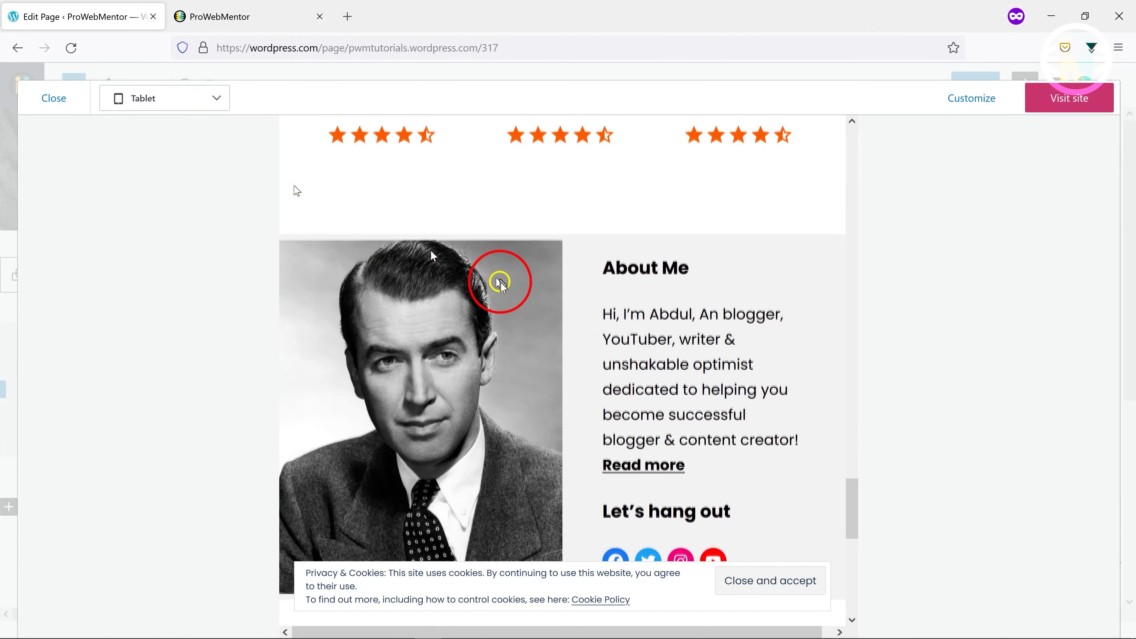
{"action": "scroll", "coordinate": [505, 286], "scroll_direction": "down", "scroll_amount": 5}
Check the page layout in the phone-size preview, then close the preview
{"action": "left_click", "coordinate": [164, 91]}
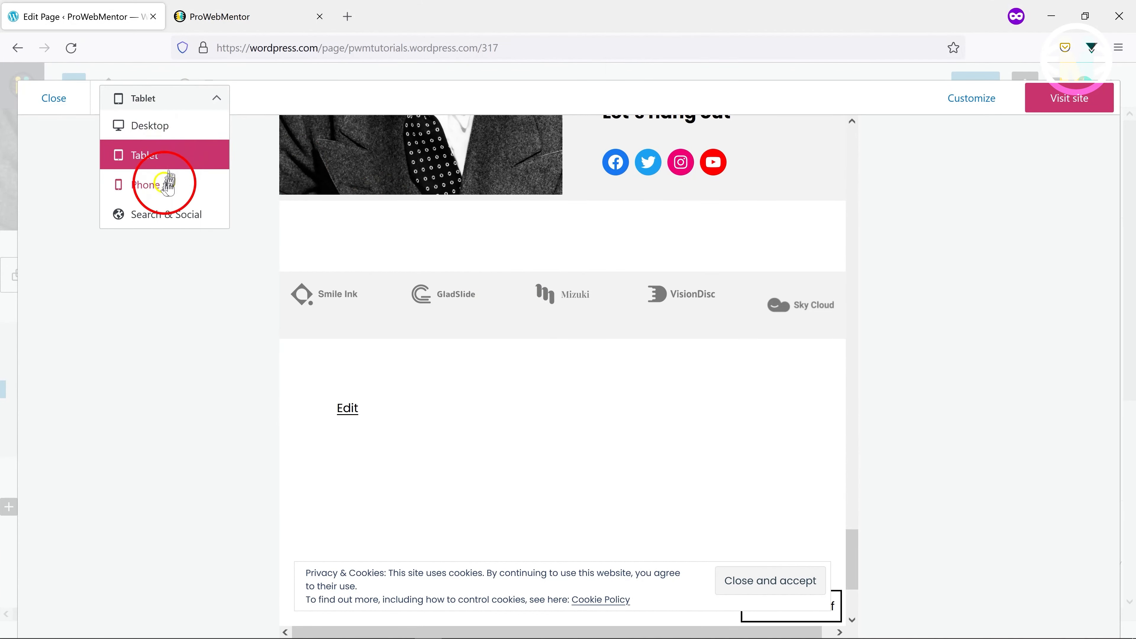
{"action": "left_click", "coordinate": [156, 181]}
{"action": "scroll", "coordinate": [548, 291], "scroll_direction": "up", "scroll_amount": 10}
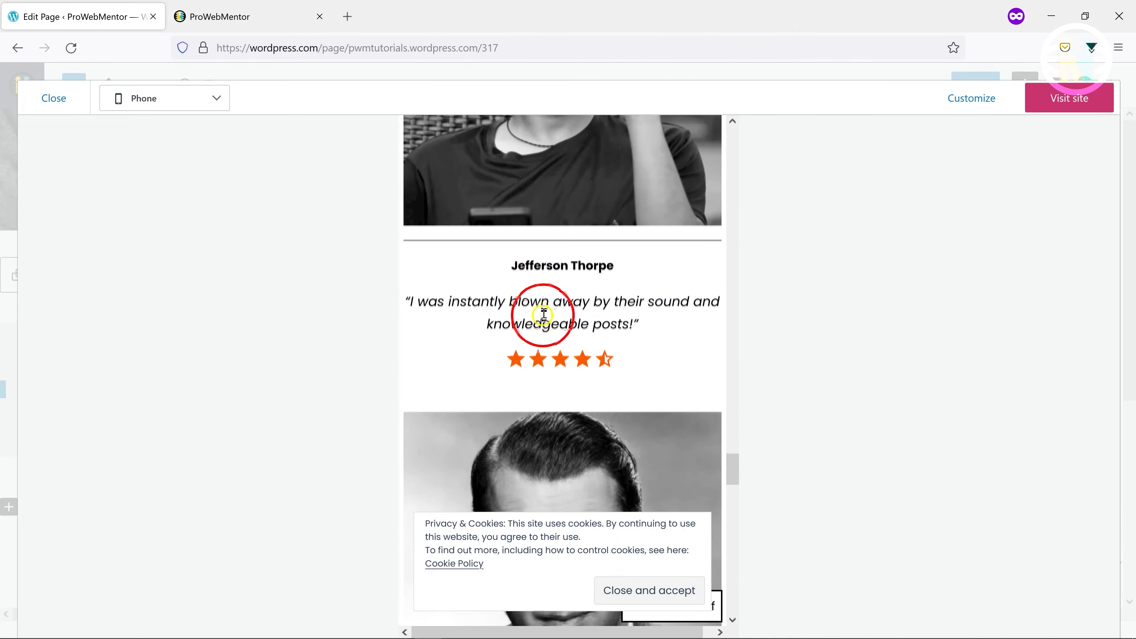
{"action": "scroll", "coordinate": [545, 331], "scroll_direction": "up", "scroll_amount": 10}
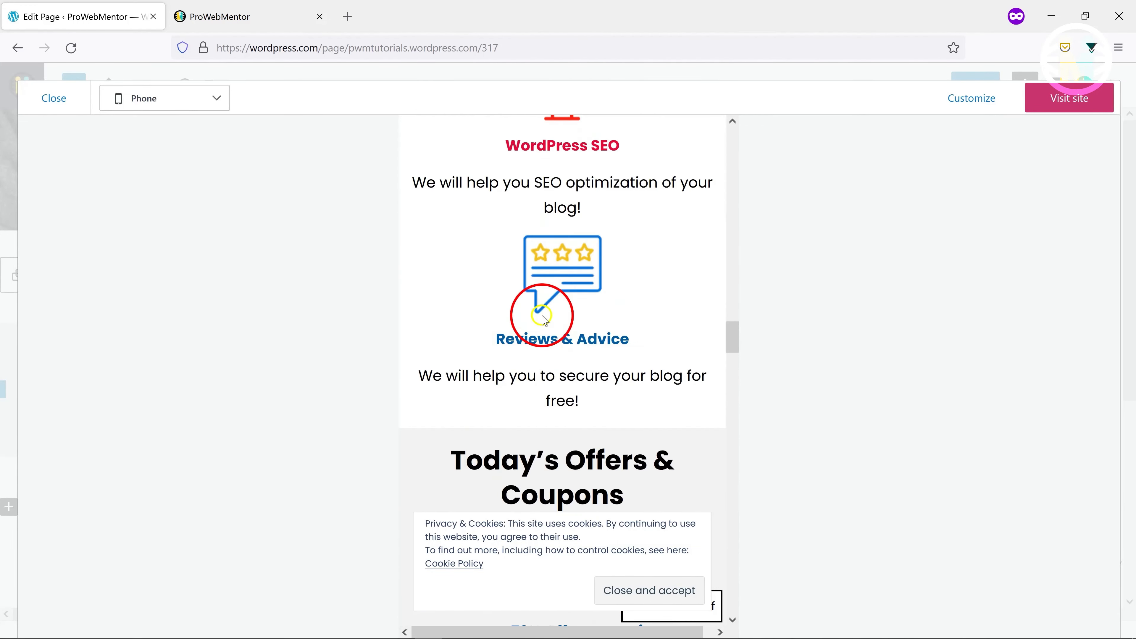
{"action": "scroll", "coordinate": [543, 319], "scroll_direction": "up", "scroll_amount": 5}
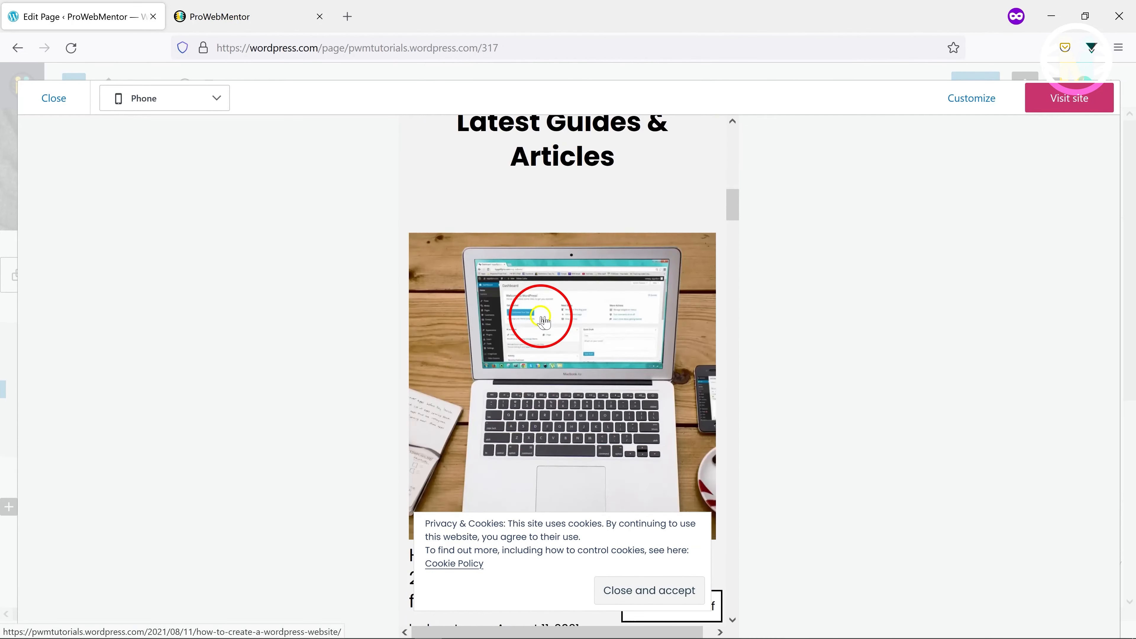
{"action": "scroll", "coordinate": [540, 317], "scroll_direction": "down", "scroll_amount": 3}
{"action": "left_click", "coordinate": [67, 100]}
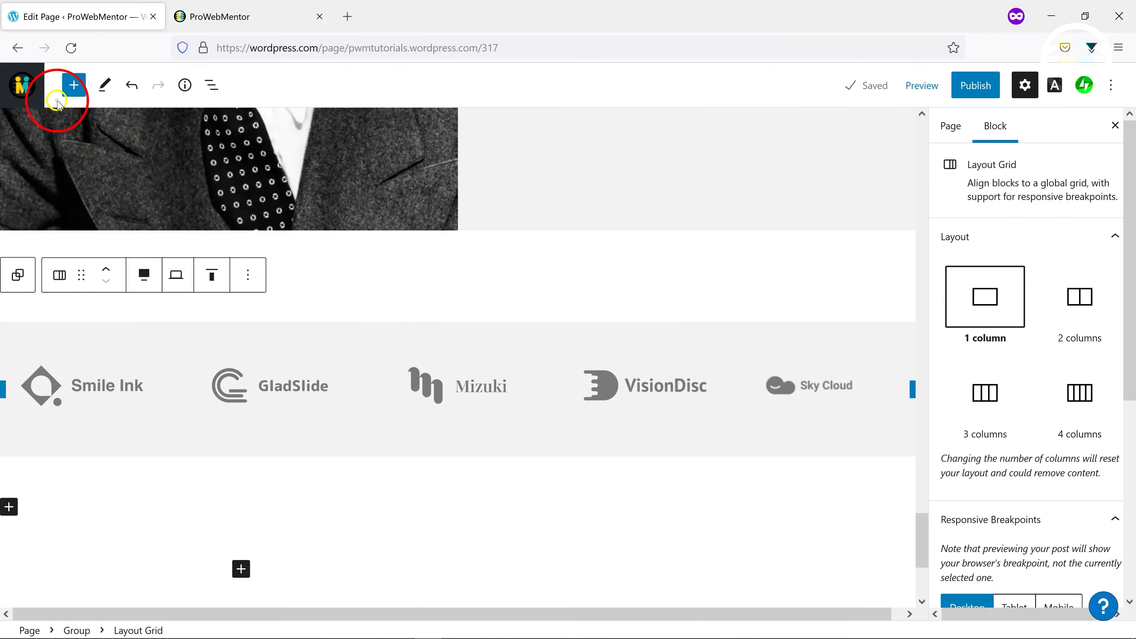
Give the page the title Home
{"action": "scroll", "coordinate": [631, 297], "scroll_direction": "up", "scroll_amount": 15}
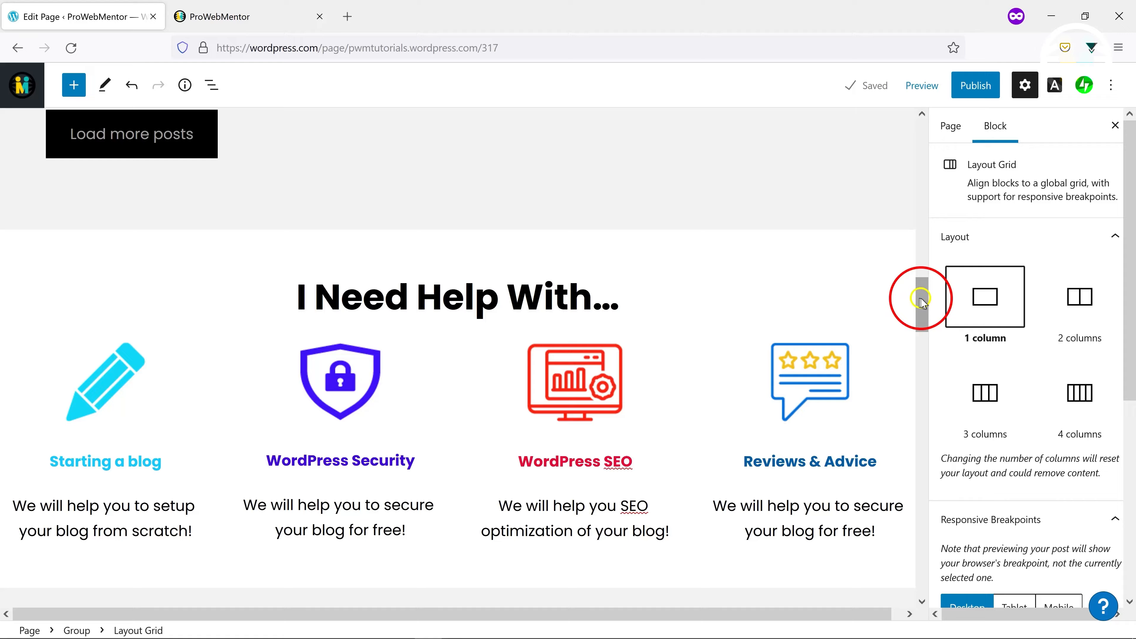
{"action": "left_click_drag", "start_coordinate": [922, 303], "coordinate": [887, 132]}
{"action": "left_click", "coordinate": [289, 211]}
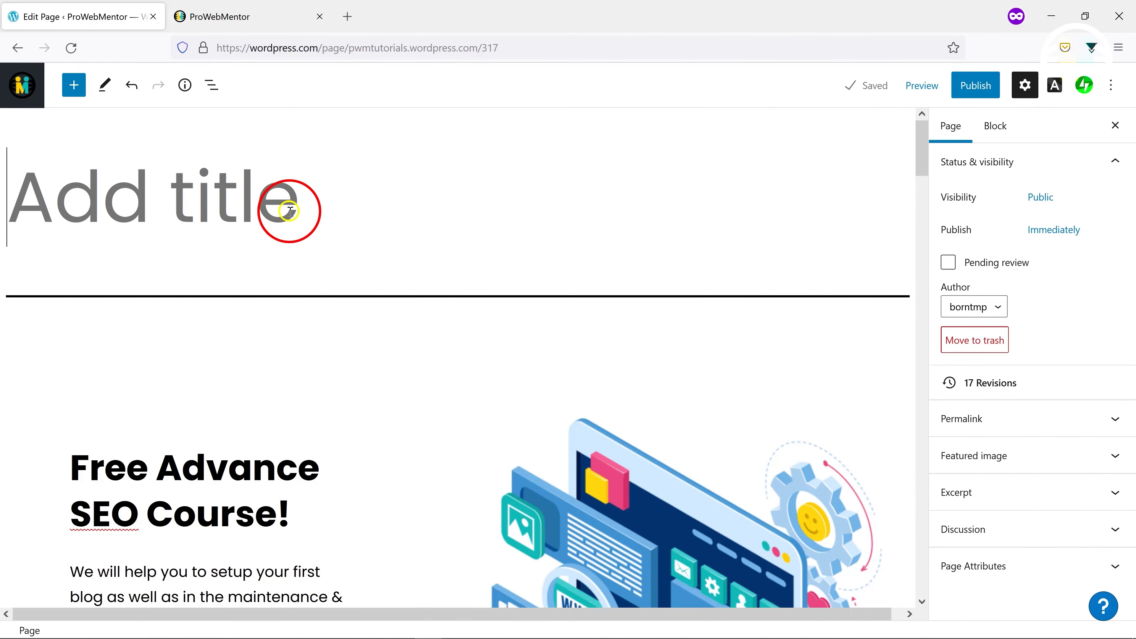
{"action": "type", "text": "Home"}
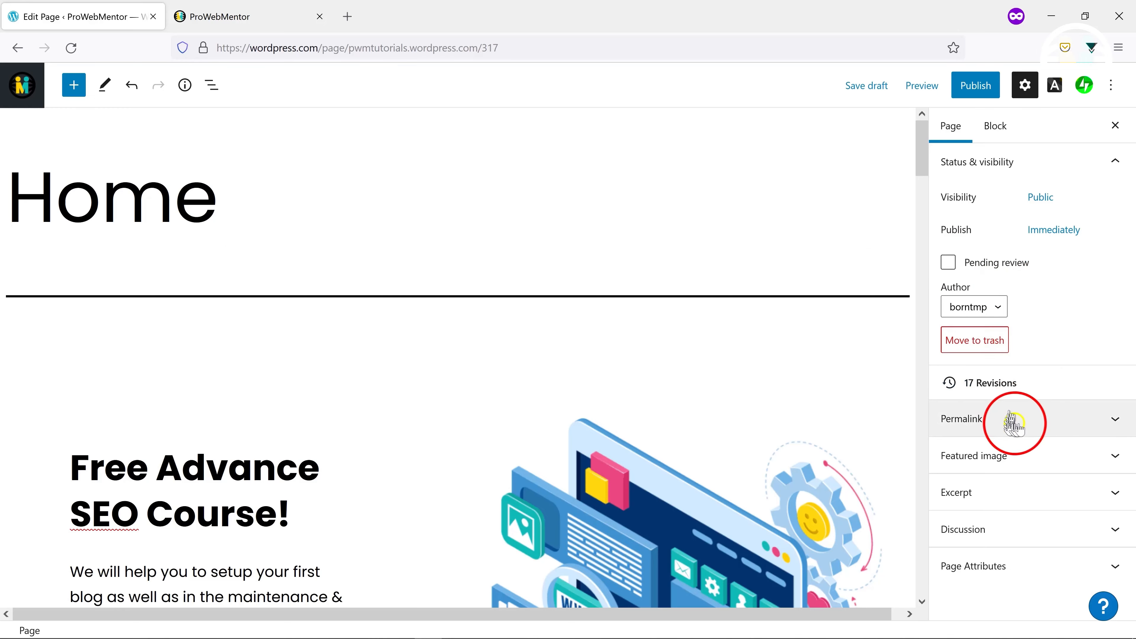
Check the page's URL slug in the permalink settings and publish the page
{"action": "left_click", "coordinate": [1014, 418]}
{"action": "scroll", "coordinate": [1014, 406], "scroll_direction": "down", "scroll_amount": 3}
{"action": "left_click", "coordinate": [984, 336]}
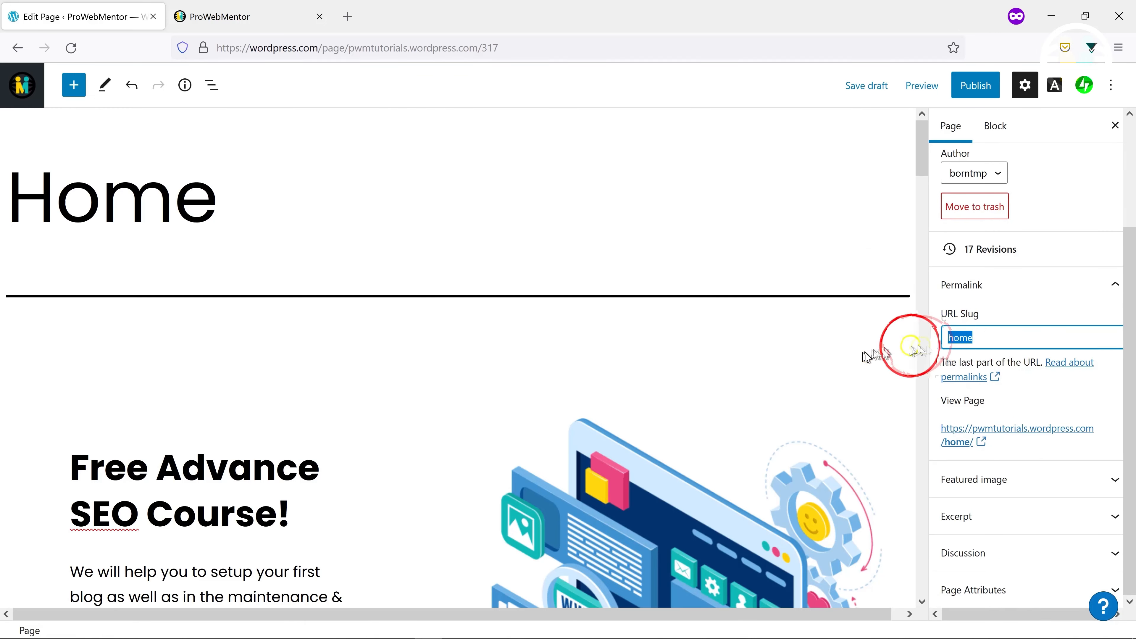
{"action": "left_click", "coordinate": [976, 90]}
{"action": "left_click", "coordinate": [974, 85]}
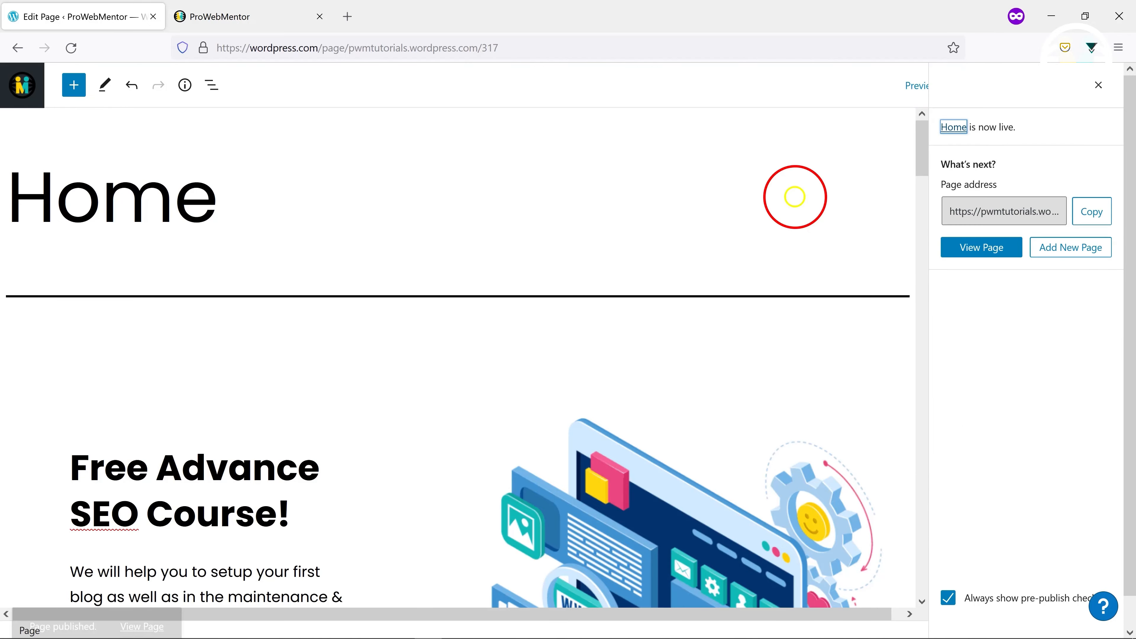
Leave the editor for the site's list of pages and set the Home page as the site's homepage
{"action": "left_click", "coordinate": [22, 85]}
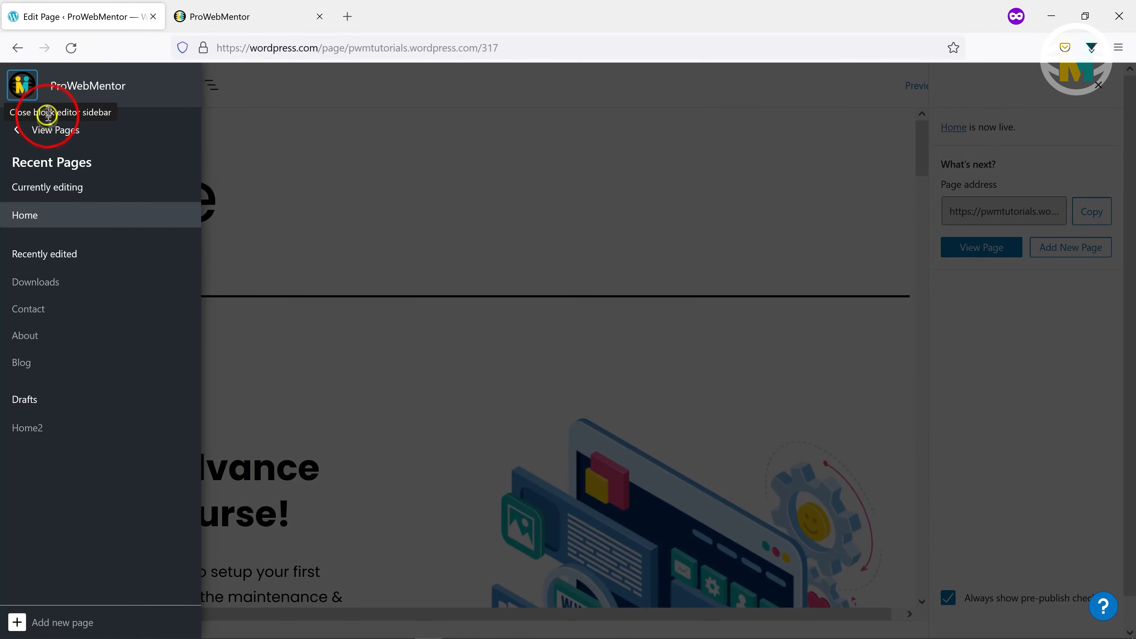
{"action": "left_click", "coordinate": [49, 119]}
{"action": "left_click", "coordinate": [358, 284]}
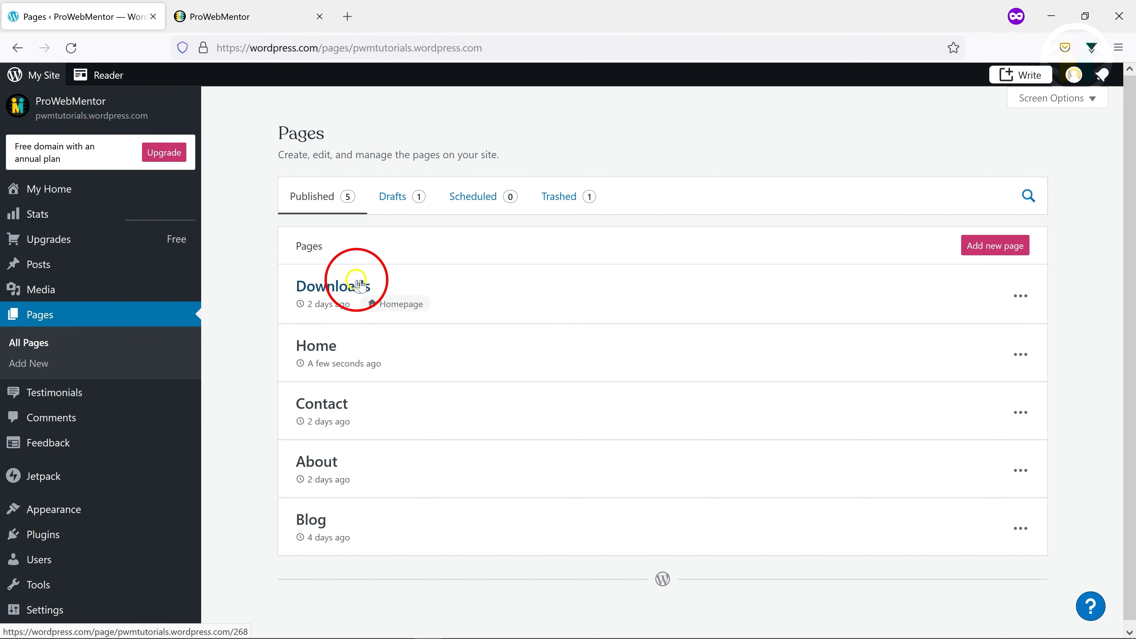
{"action": "left_click", "coordinate": [1007, 351]}
{"action": "left_click", "coordinate": [951, 534]}
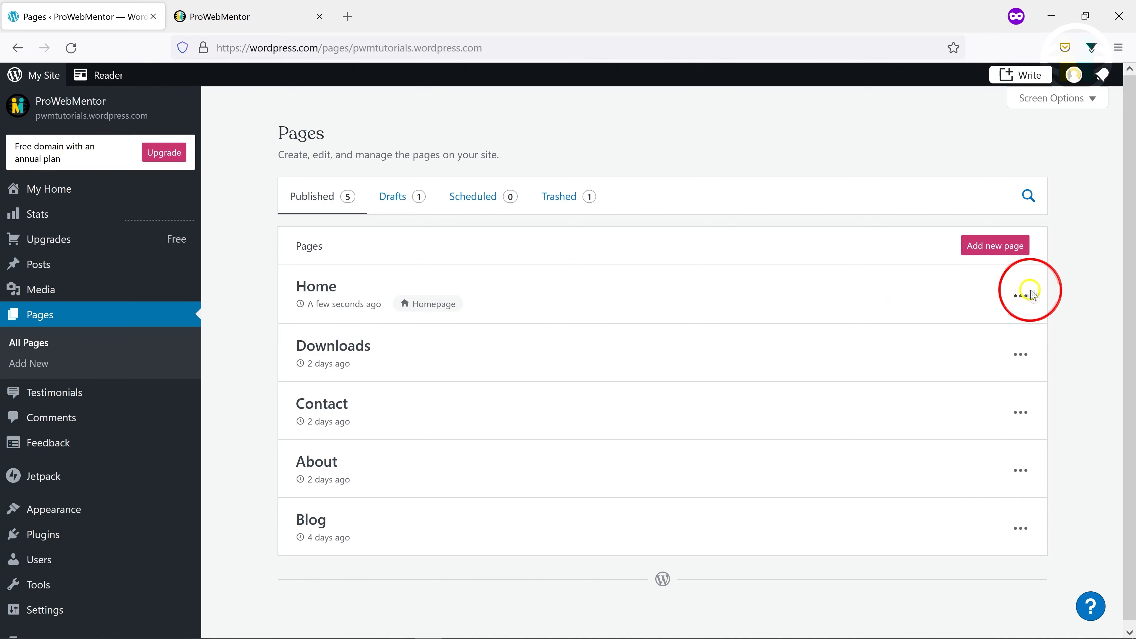
Preview the published Home page in the desktop layout, check its header and close the preview
{"action": "left_click", "coordinate": [1021, 295]}
{"action": "left_click", "coordinate": [944, 360]}
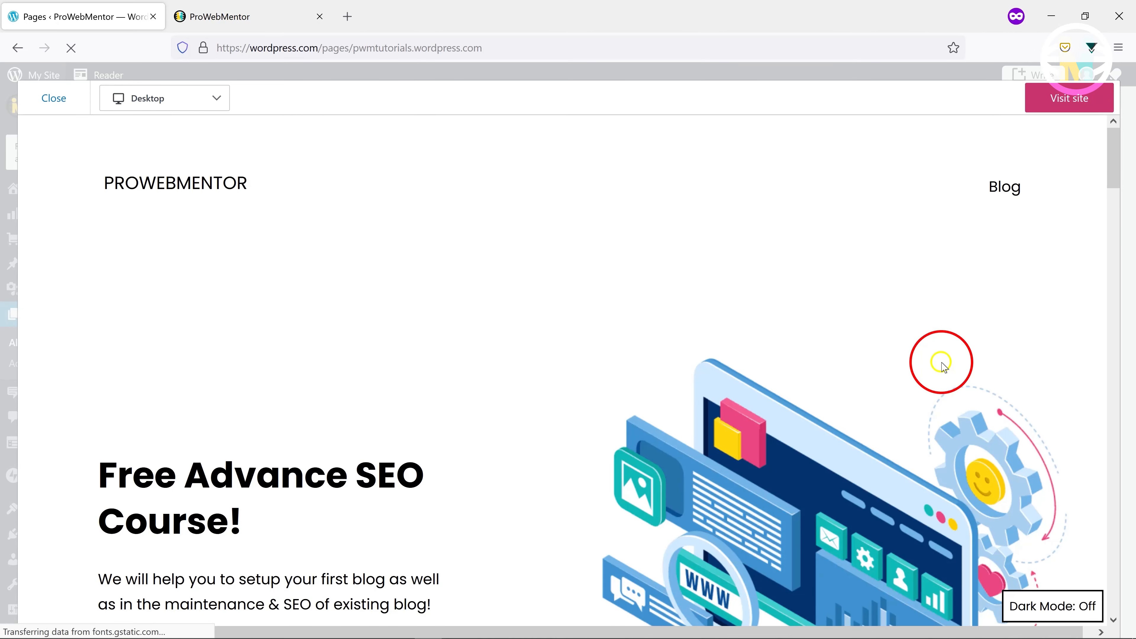
{"action": "scroll", "coordinate": [670, 416], "scroll_direction": "down", "scroll_amount": 5}
{"action": "scroll", "coordinate": [668, 427], "scroll_direction": "up", "scroll_amount": 5}
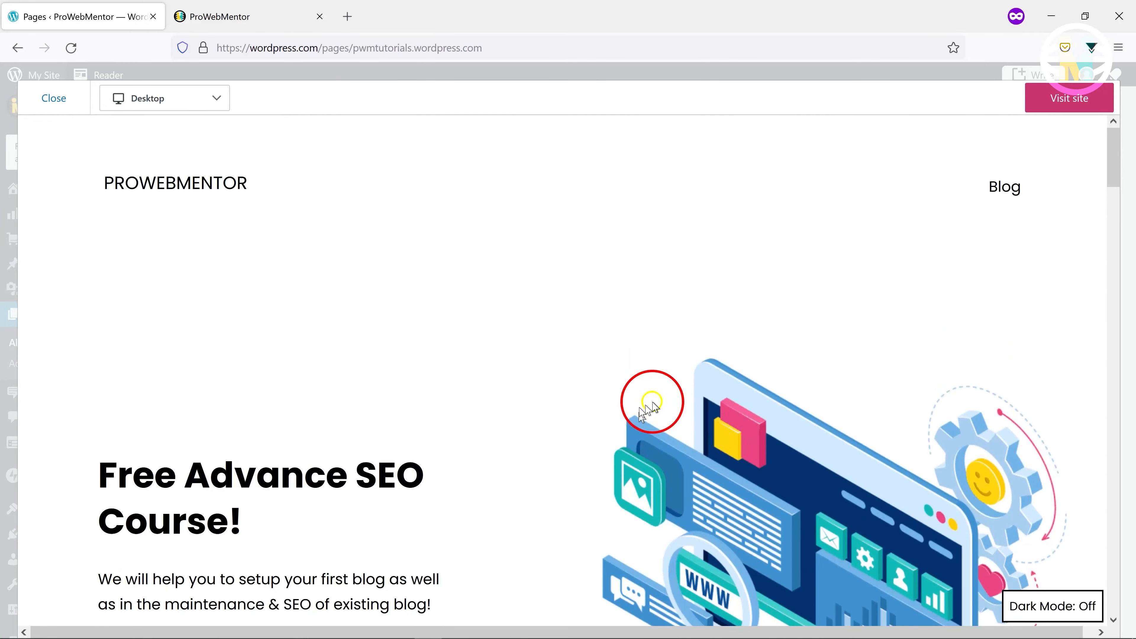
{"action": "left_click_drag", "start_coordinate": [104, 183], "coordinate": [306, 192]}
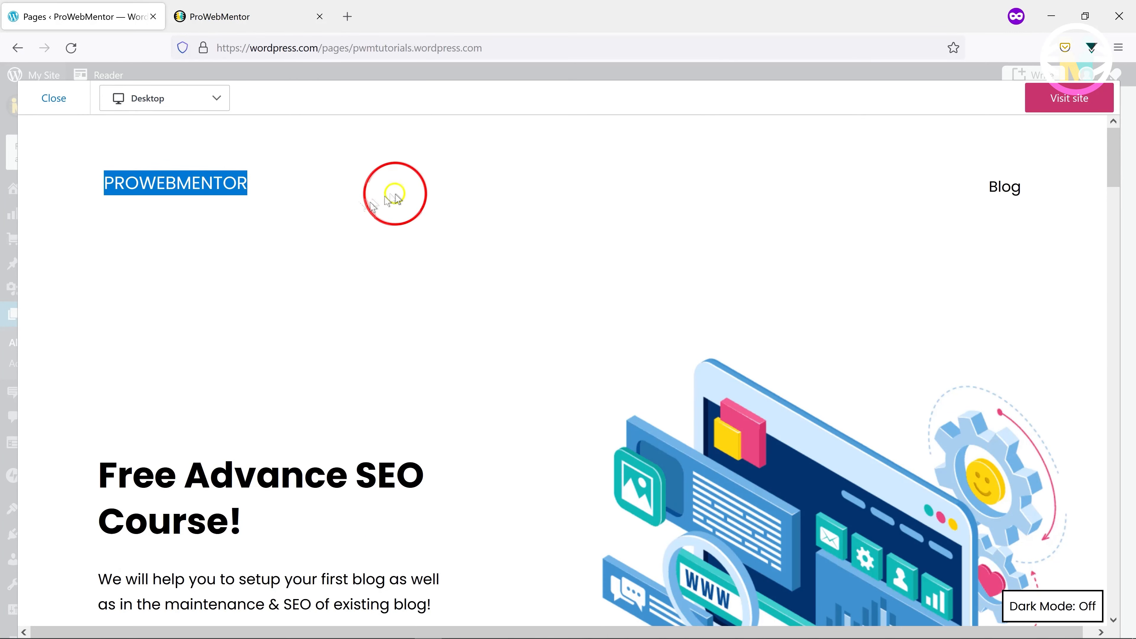
{"action": "left_click", "coordinate": [47, 105]}
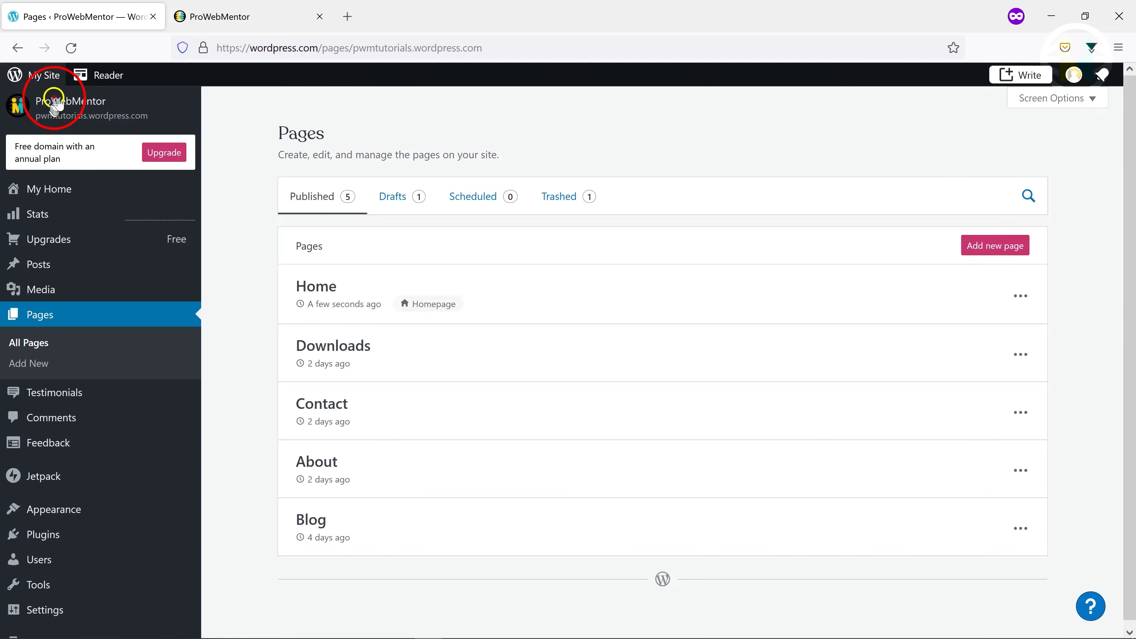
Open the site customizer and set logo-with-name-2.png from the media library as the site logo, skipping the crop
{"action": "scroll", "coordinate": [69, 448], "scroll_direction": "down", "scroll_amount": 2}
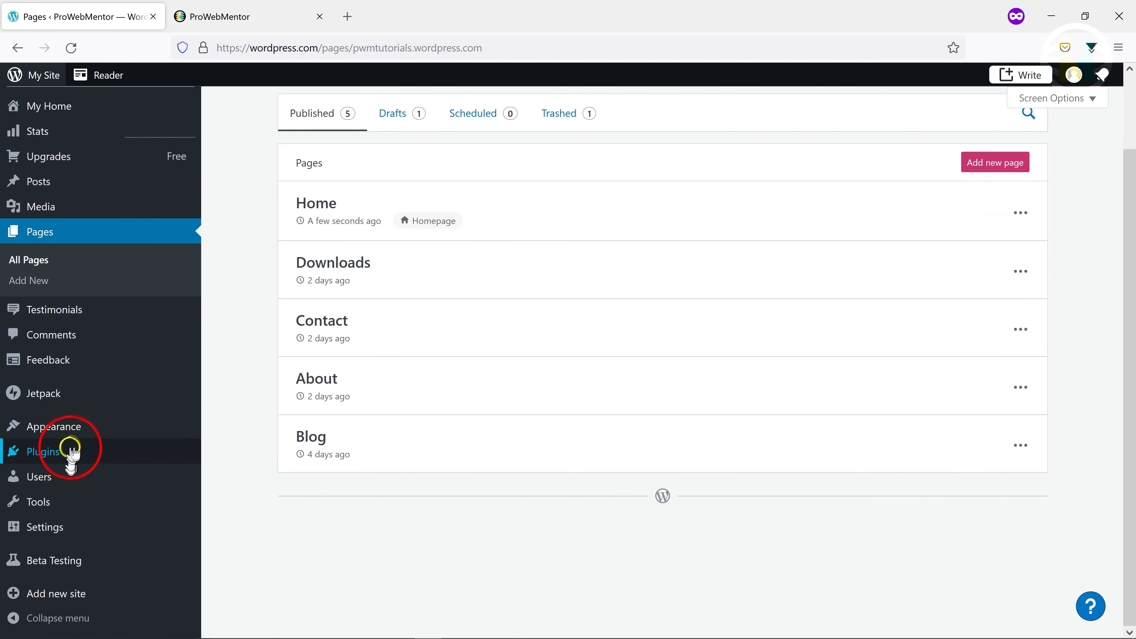
{"action": "mouse_move", "coordinate": [70, 436]}
{"action": "left_click", "coordinate": [234, 450]}
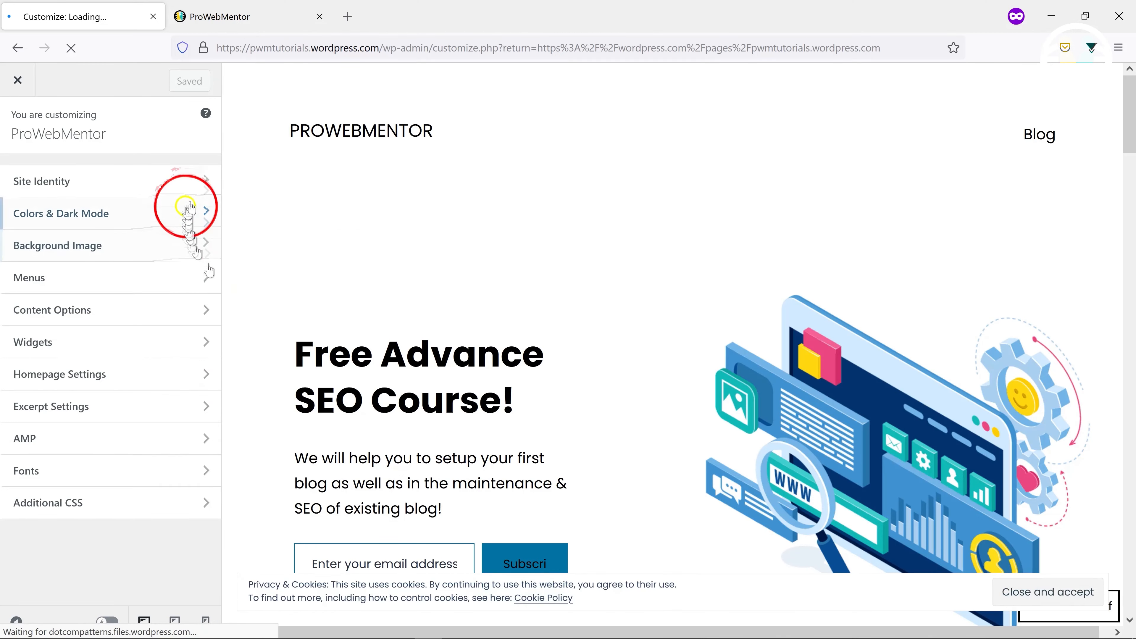
{"action": "left_click", "coordinate": [193, 182]}
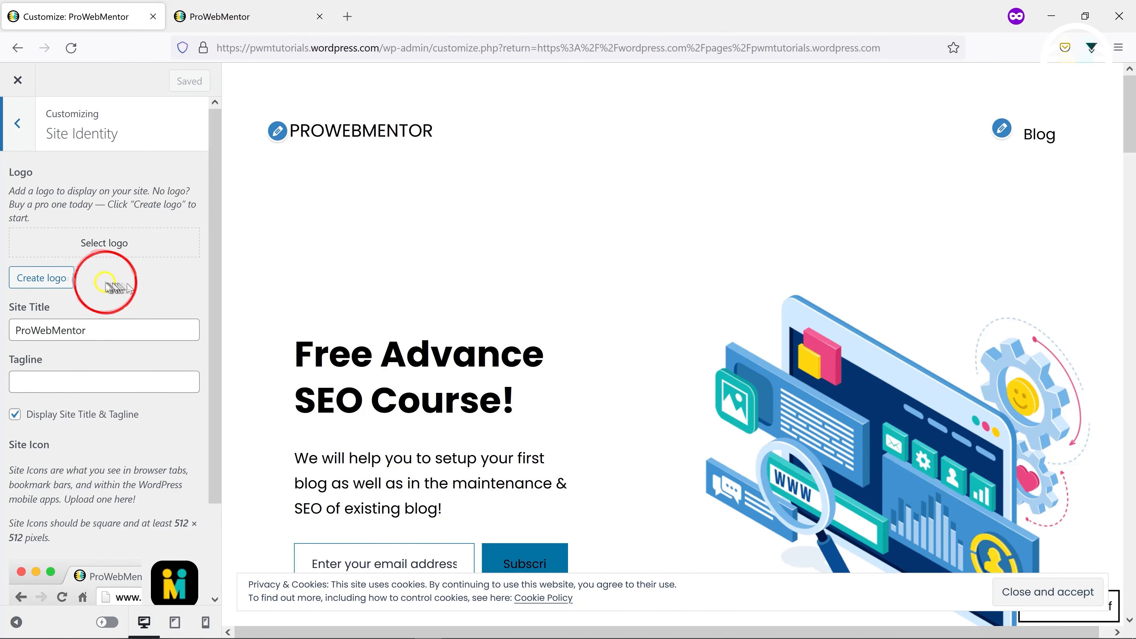
{"action": "left_click", "coordinate": [111, 243]}
{"action": "left_click", "coordinate": [135, 134]}
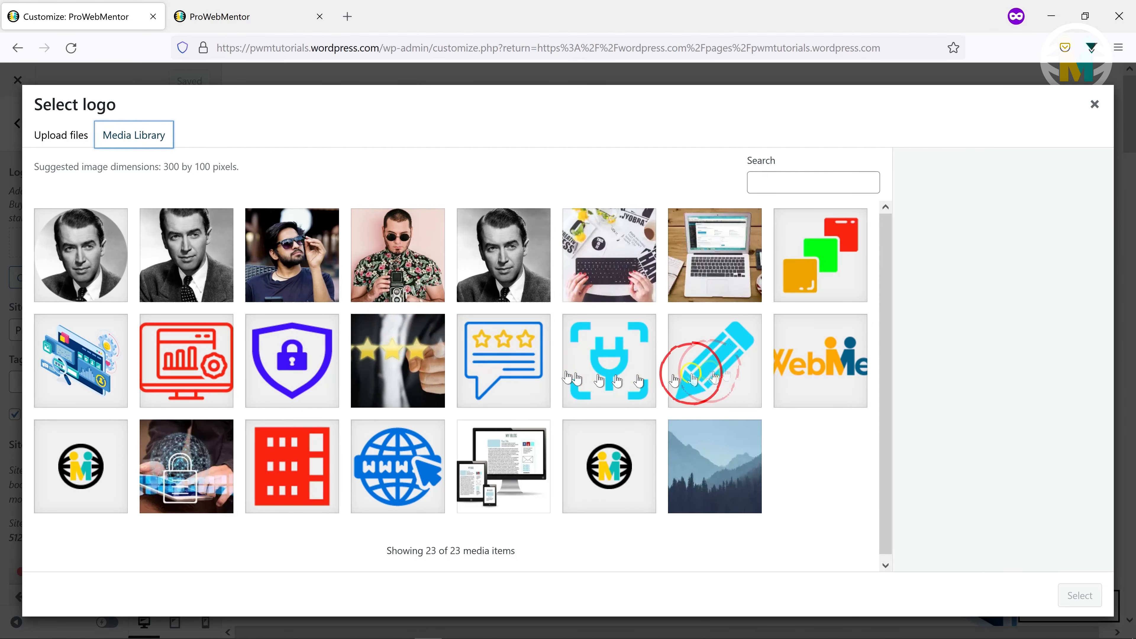
{"action": "left_click", "coordinate": [832, 380]}
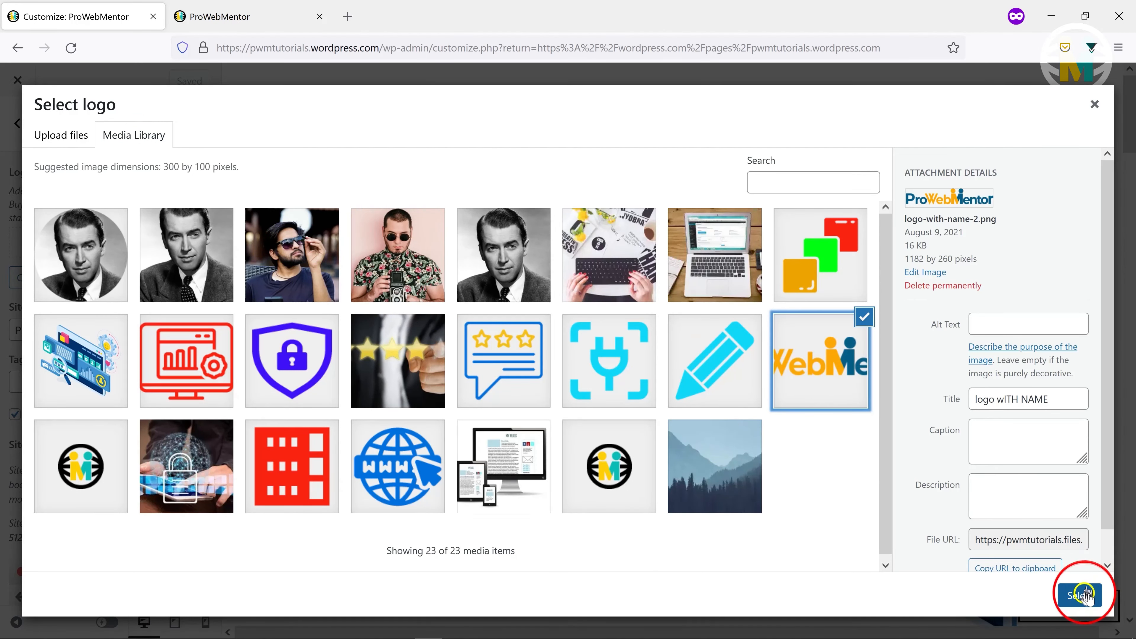
{"action": "left_click", "coordinate": [1084, 595]}
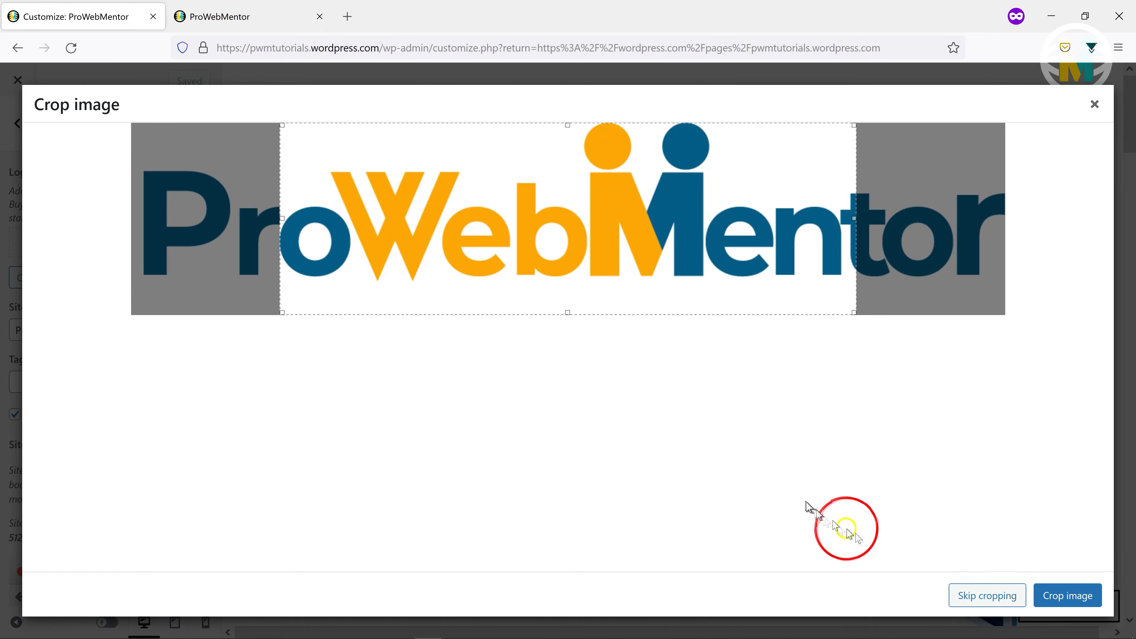
{"action": "left_click", "coordinate": [987, 595]}
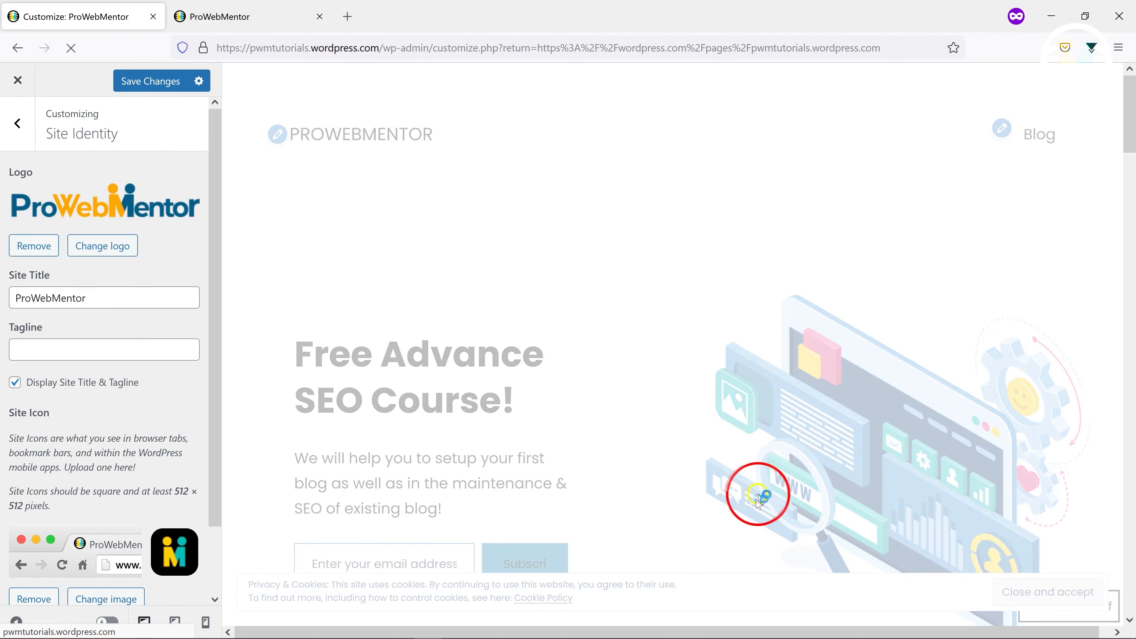
Turn off the display of the site title and tagline and leave the site identity settings
{"action": "scroll", "coordinate": [139, 296], "scroll_direction": "down", "scroll_amount": 2}
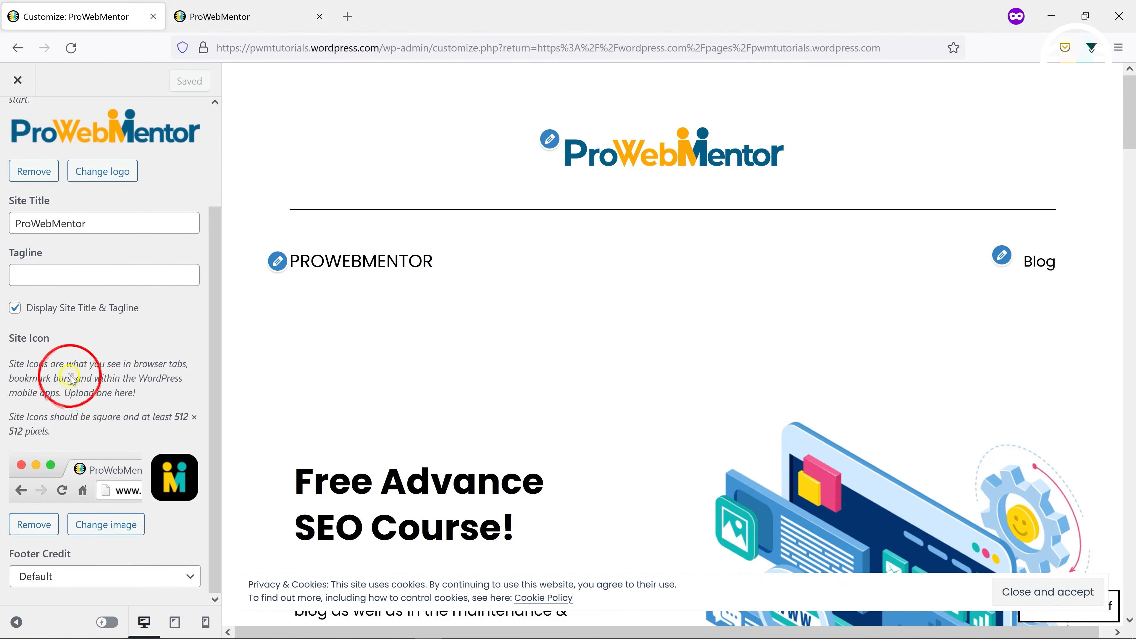
{"action": "left_click", "coordinate": [17, 309]}
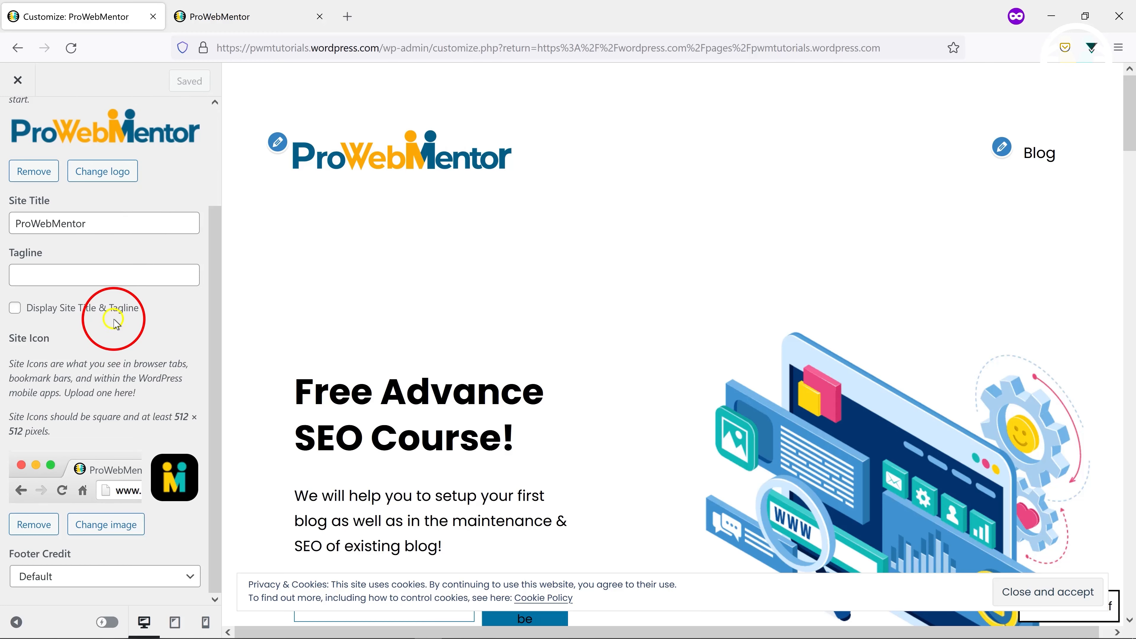
{"action": "scroll", "coordinate": [115, 323], "scroll_direction": "up", "scroll_amount": 3}
{"action": "left_click", "coordinate": [27, 127]}
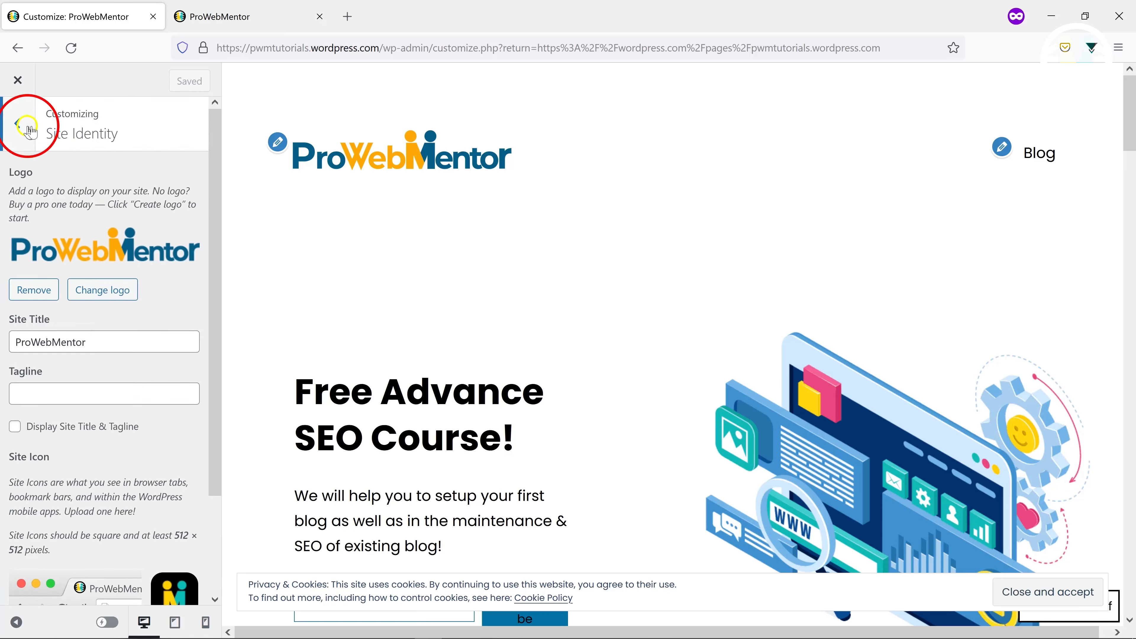
Open the Primary menu in the customizer and remove its invalid page item
{"action": "left_click", "coordinate": [114, 181]}
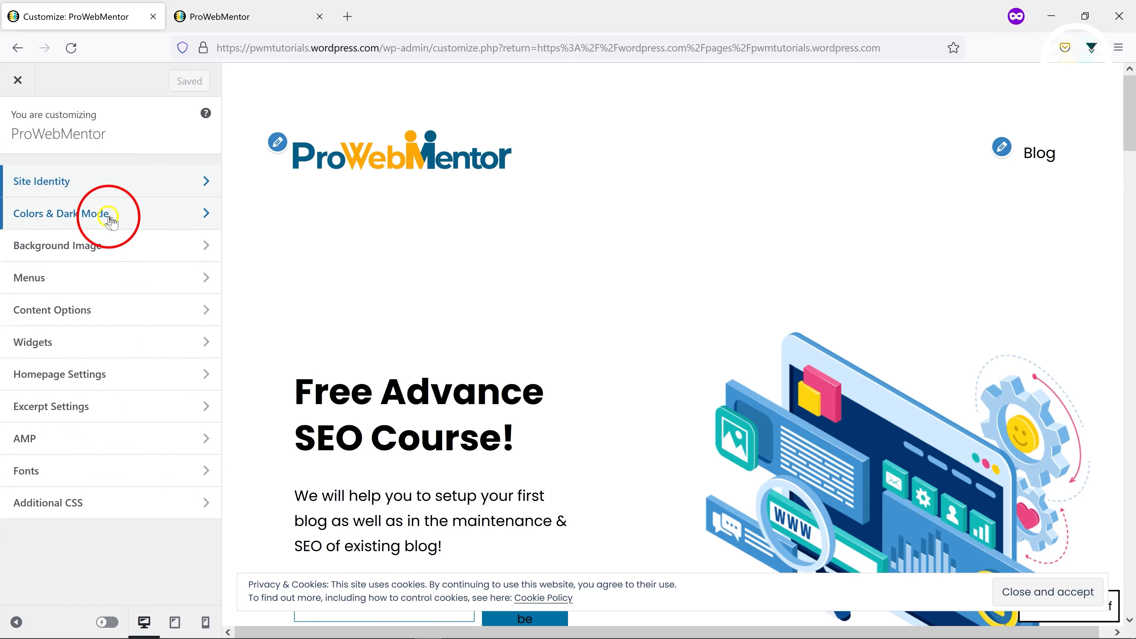
{"action": "left_click", "coordinate": [108, 269]}
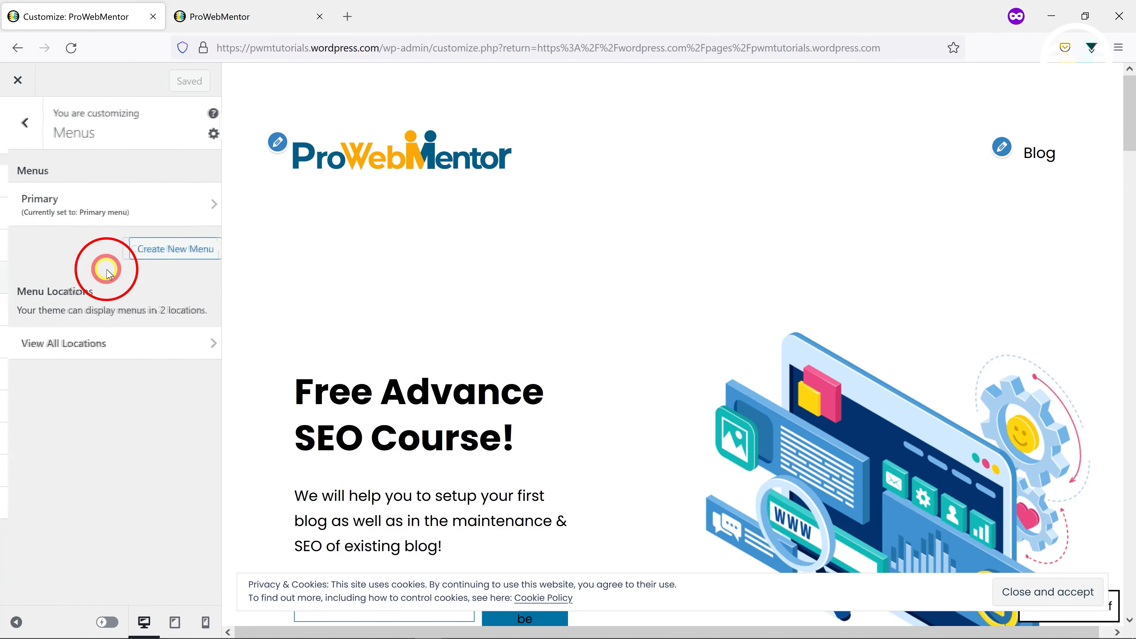
{"action": "left_click", "coordinate": [150, 226]}
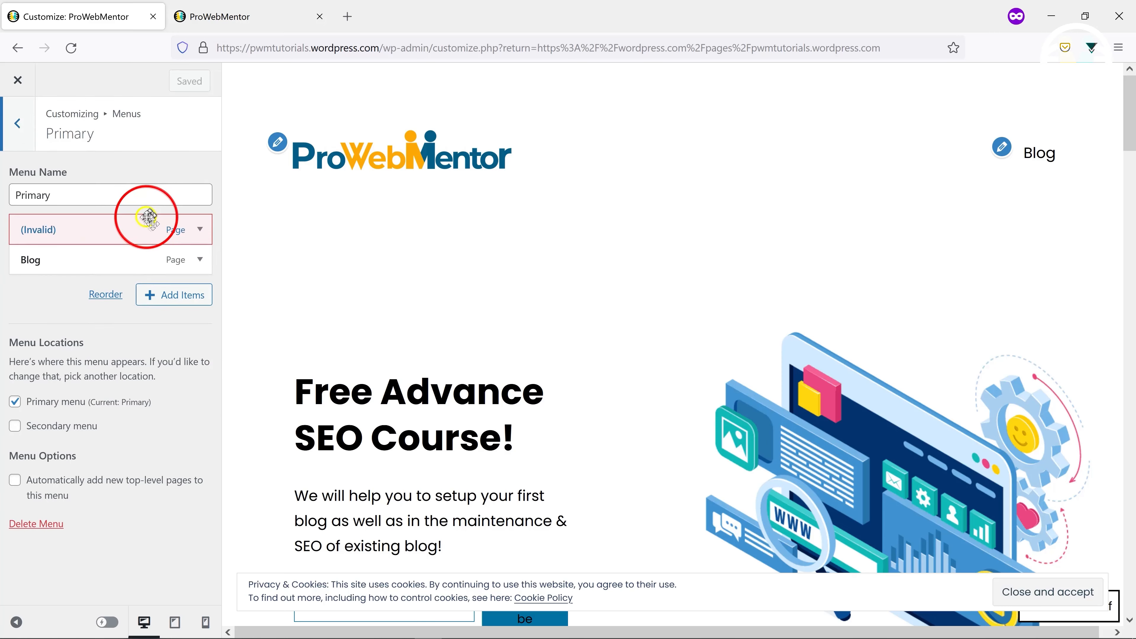
{"action": "left_click", "coordinate": [105, 295]}
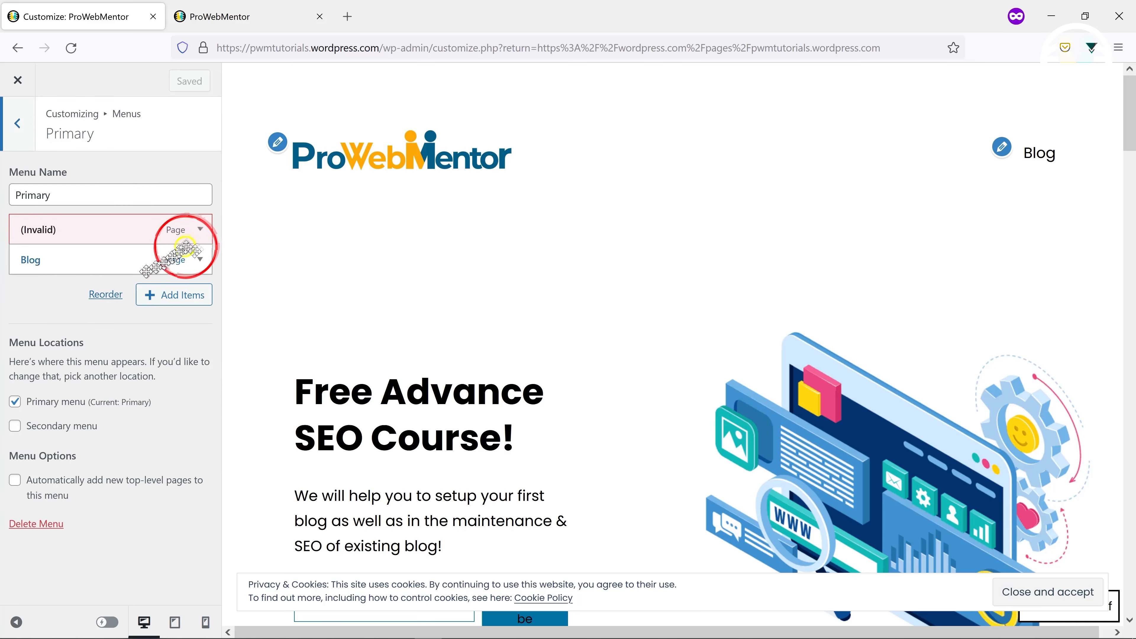
{"action": "left_click", "coordinate": [200, 229]}
{"action": "scroll", "coordinate": [89, 448], "scroll_direction": "down", "scroll_amount": 3}
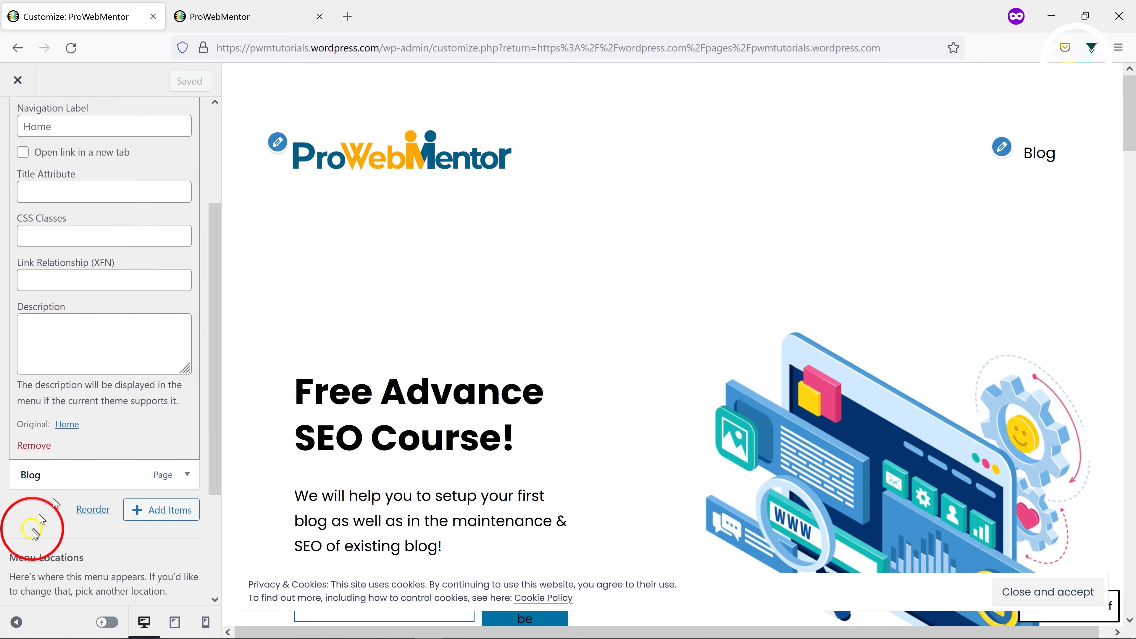
{"action": "left_click", "coordinate": [34, 446]}
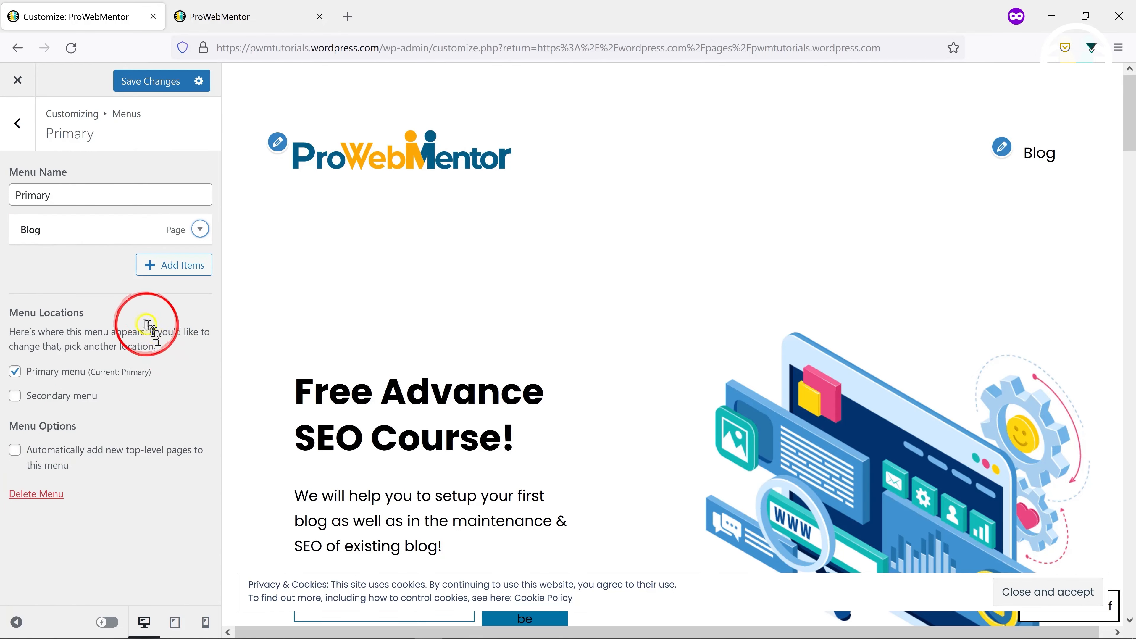
Add the Home, About, Contact and Downloads pages to the Primary menu
{"action": "left_click", "coordinate": [160, 273]}
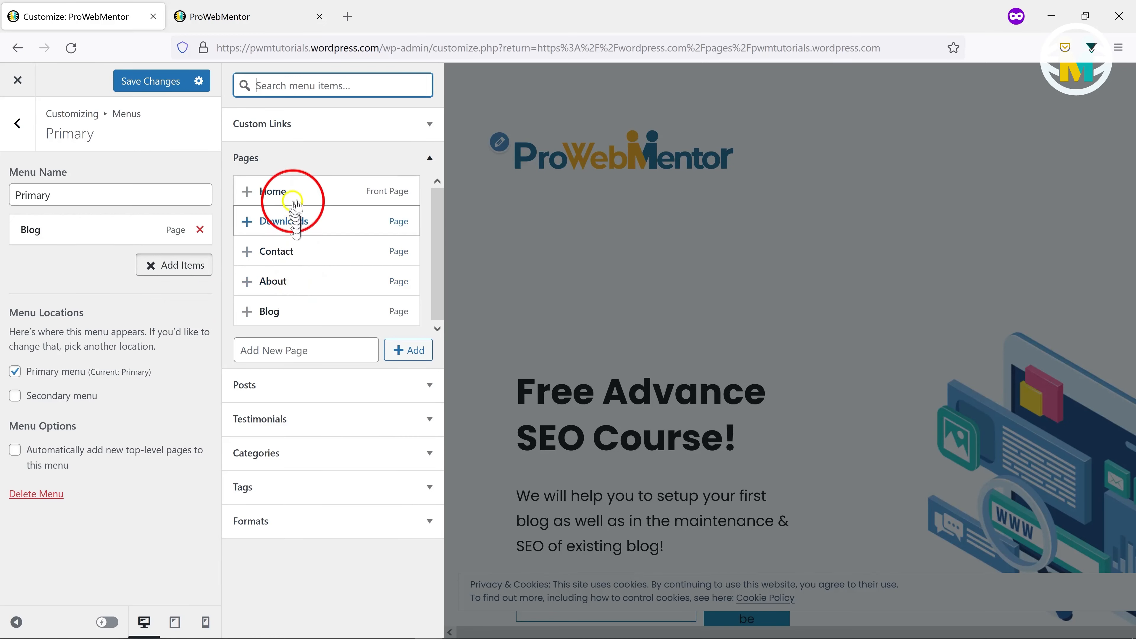
{"action": "left_click", "coordinate": [252, 223]}
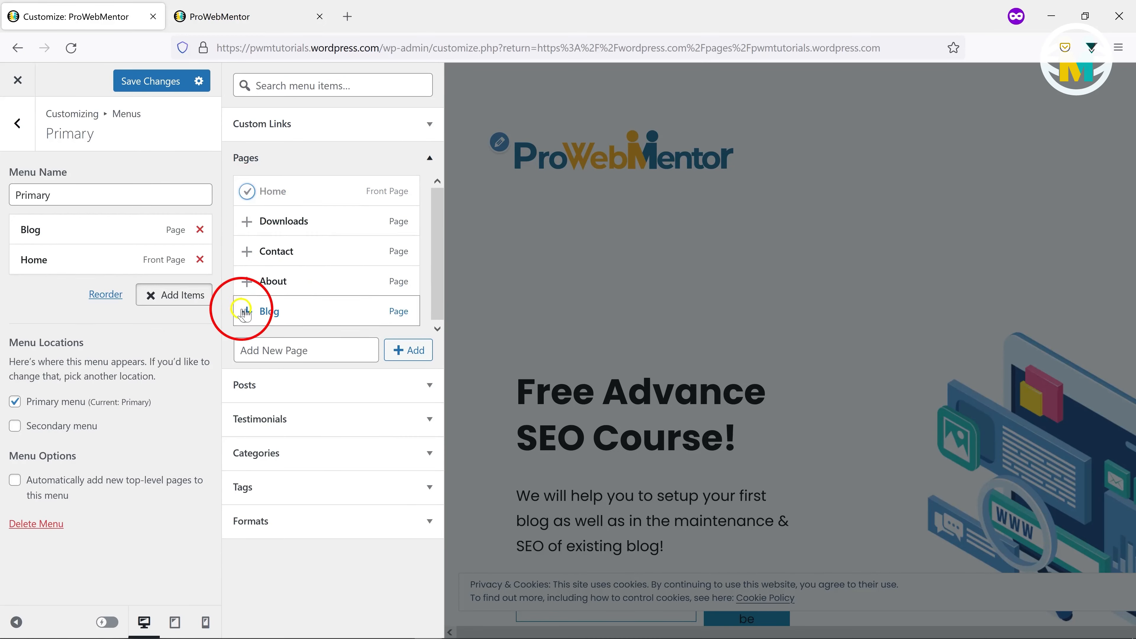
{"action": "left_click", "coordinate": [249, 281]}
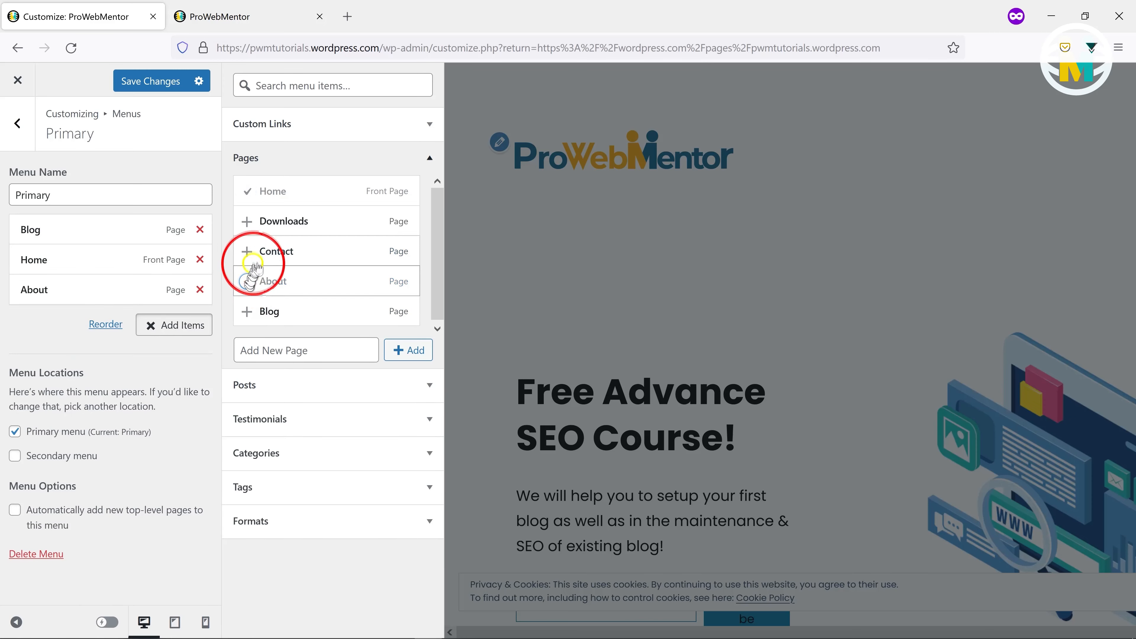
{"action": "left_click", "coordinate": [247, 251]}
{"action": "left_click", "coordinate": [249, 222]}
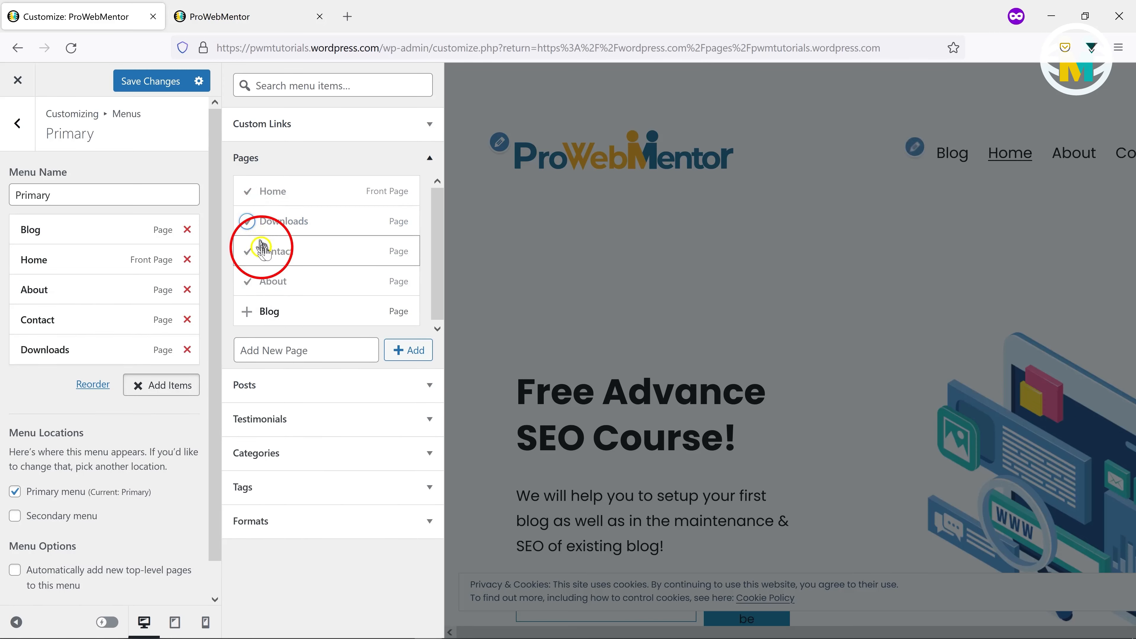
Reorder the Primary menu so that Home comes before Blog, and save the changes
{"action": "left_click", "coordinate": [93, 270]}
{"action": "left_click_drag", "start_coordinate": [80, 267], "coordinate": [84, 241]}
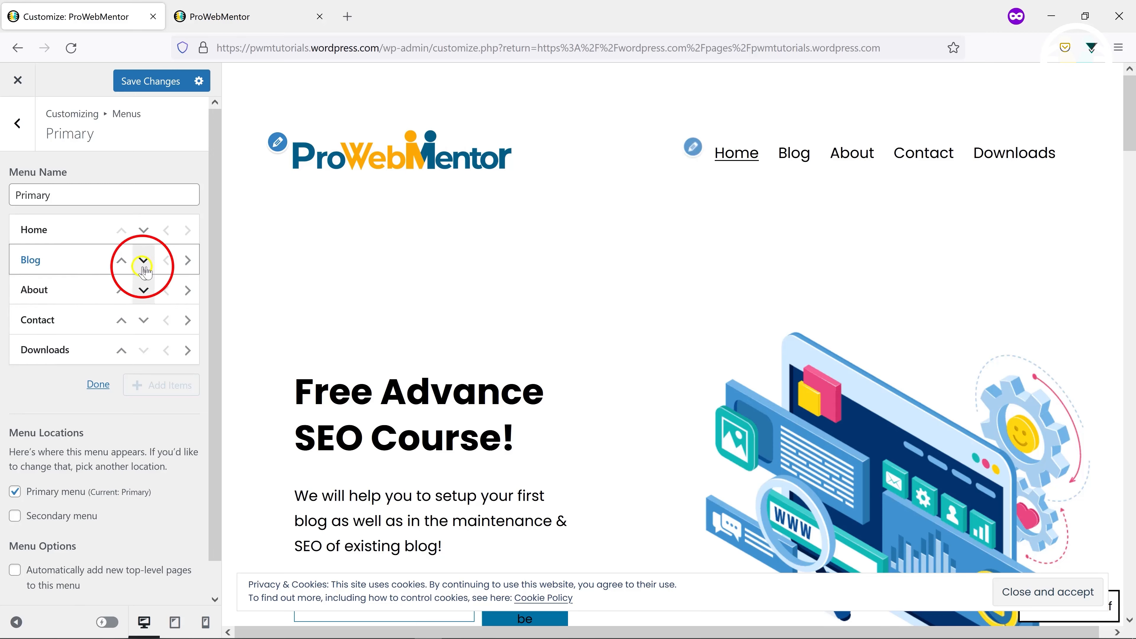
{"action": "left_click", "coordinate": [140, 91]}
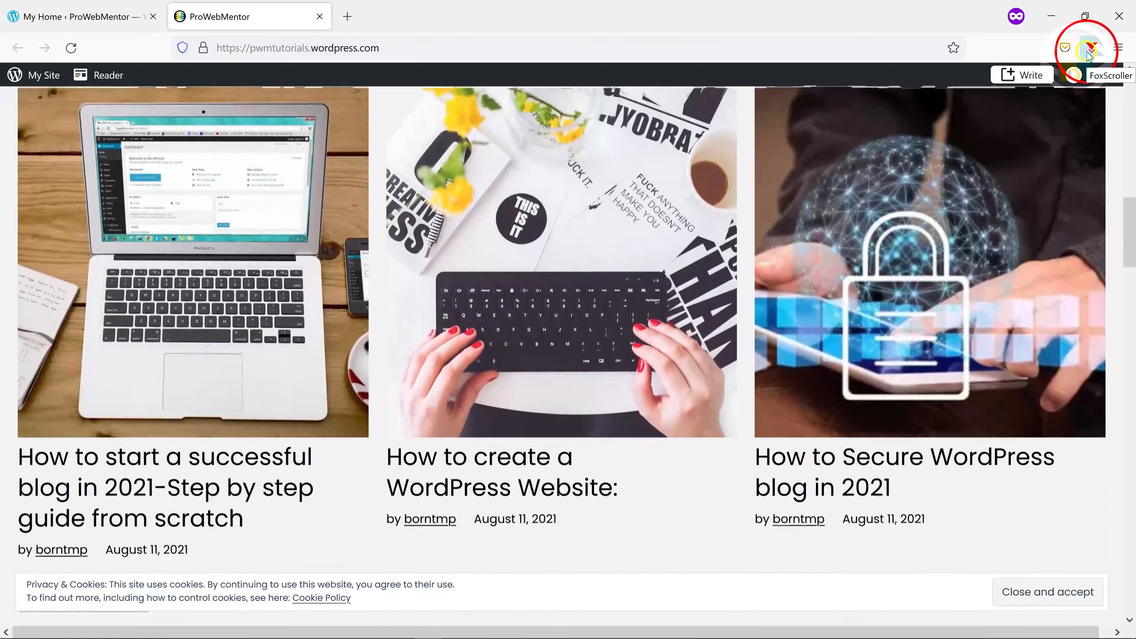
Accept the cookie notice on the live site's home page
{"action": "left_click", "coordinate": [1015, 586]}
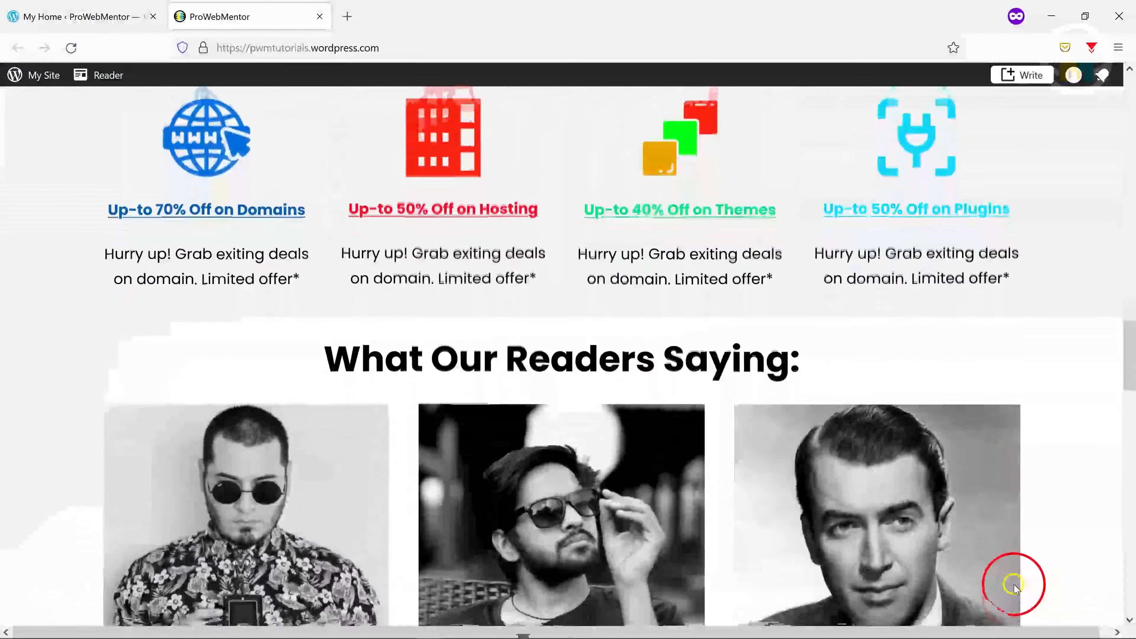